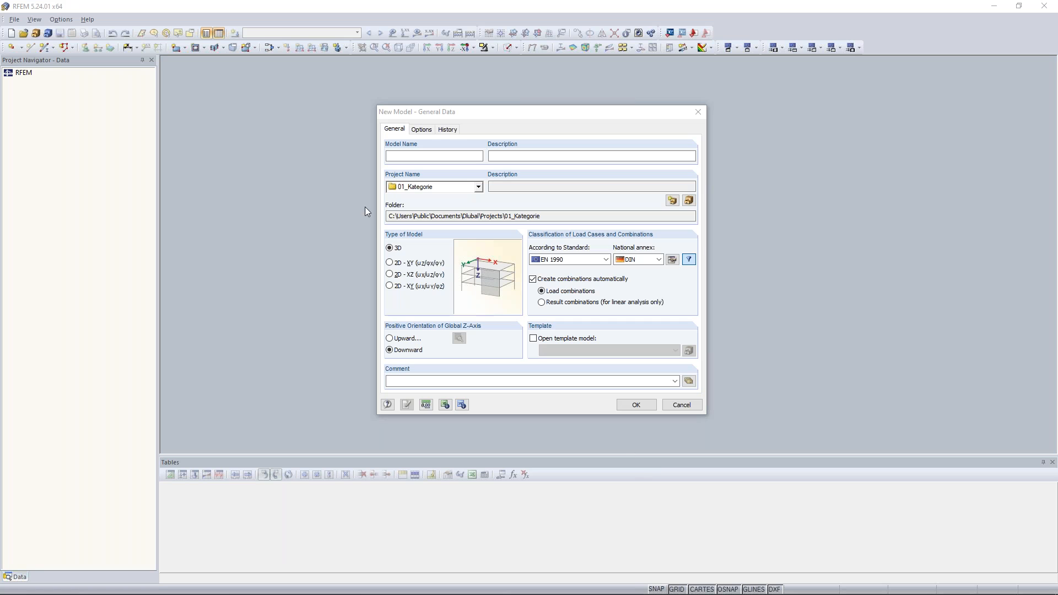
Step: Name the new model "Timber Truss Girder"
{"action": "left_click_drag", "start_coordinate": [583, 116], "coordinate": [569, 97]}
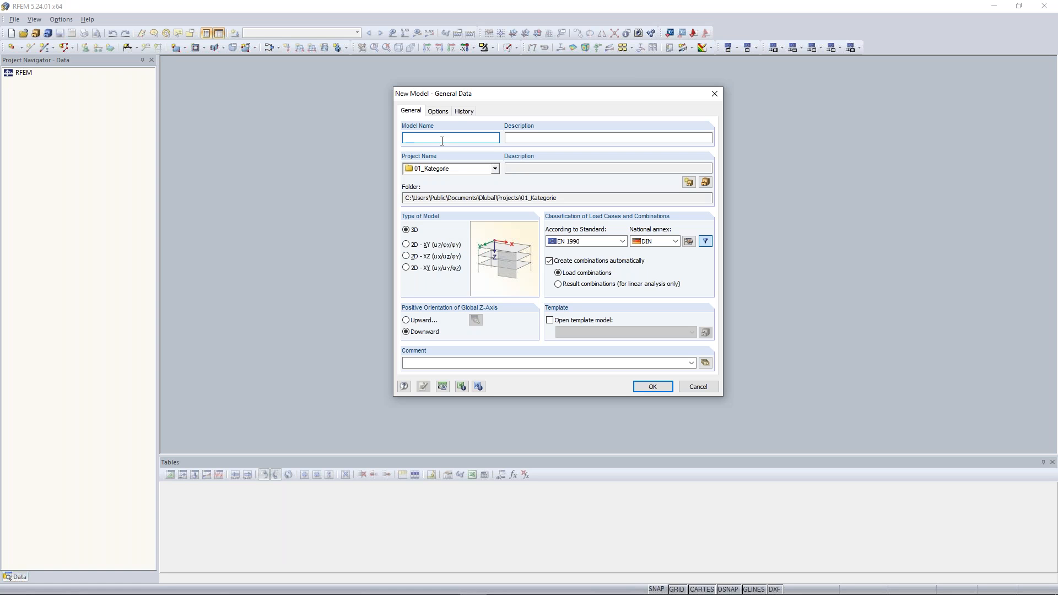
{"action": "type", "text": "imer"}
{"action": "key", "text": "BackSpace"}
{"action": "key", "text": "BackSpace"}
{"action": "key", "text": "BackSpace"}
{"action": "type", "text": "ber Truss Girder"}
Step: Assign the new model to the Downloads project under Examples and check its folder path
{"action": "left_click", "coordinate": [495, 168]}
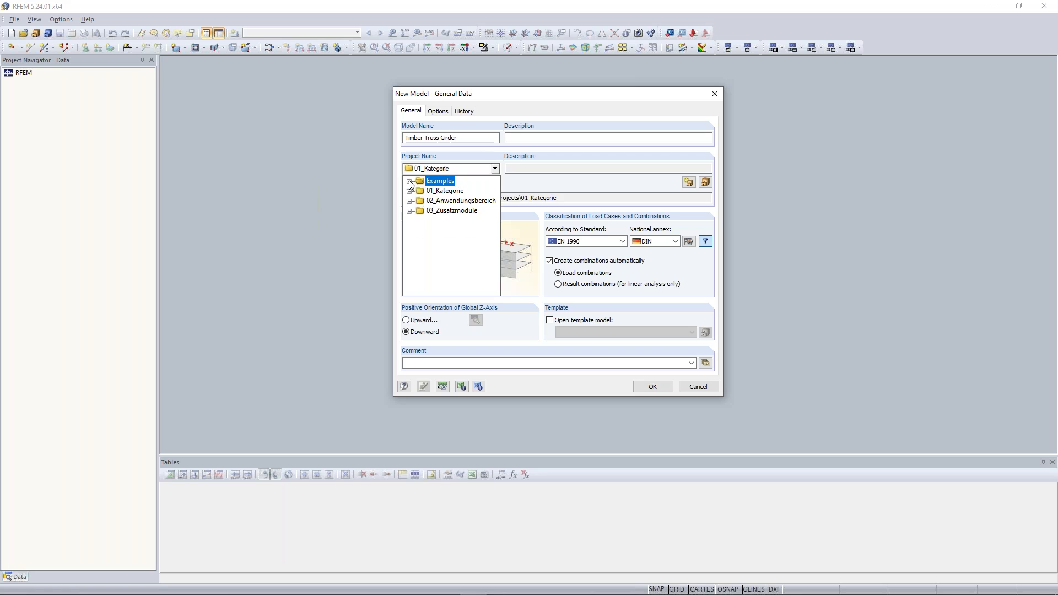
{"action": "left_click", "coordinate": [410, 181]}
{"action": "left_click", "coordinate": [436, 220]}
{"action": "left_click_drag", "start_coordinate": [484, 198], "coordinate": [396, 195]}
{"action": "left_click_drag", "start_coordinate": [490, 198], "coordinate": [385, 189]}
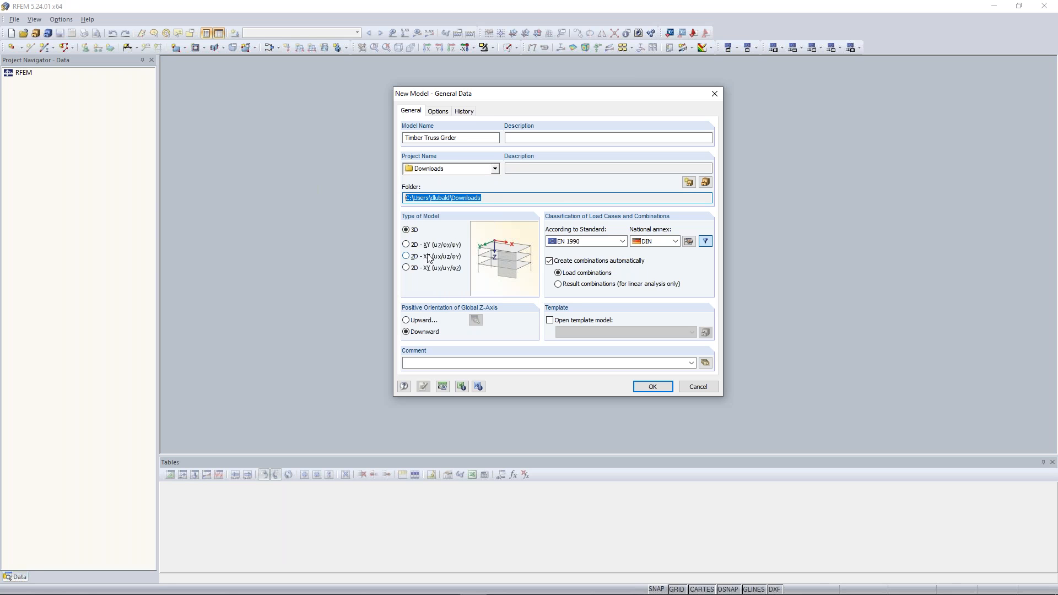
Step: Create the model as type 2D - XZ with standard EN 1990 and the CEN national annex
{"action": "left_click", "coordinate": [410, 255]}
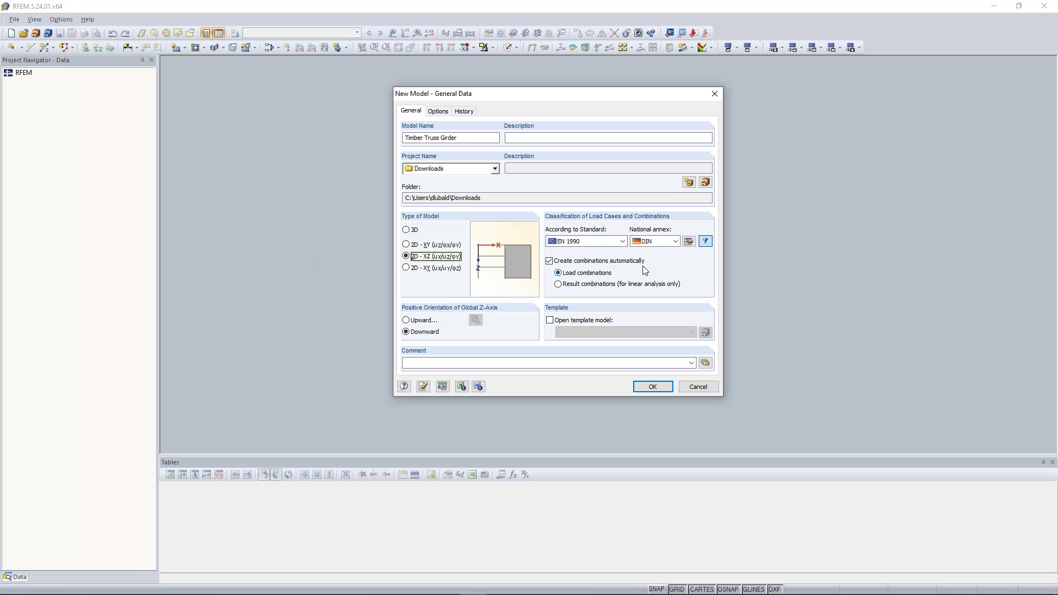
{"action": "left_click", "coordinate": [675, 241]}
{"action": "left_click_drag", "start_coordinate": [717, 284], "coordinate": [718, 257]}
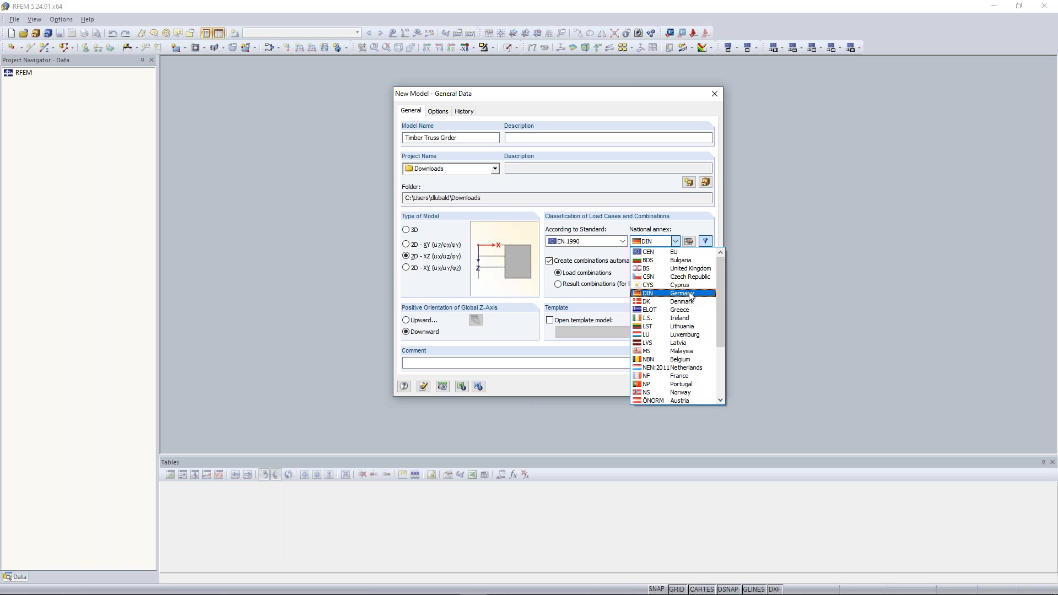
{"action": "left_click", "coordinate": [676, 252]}
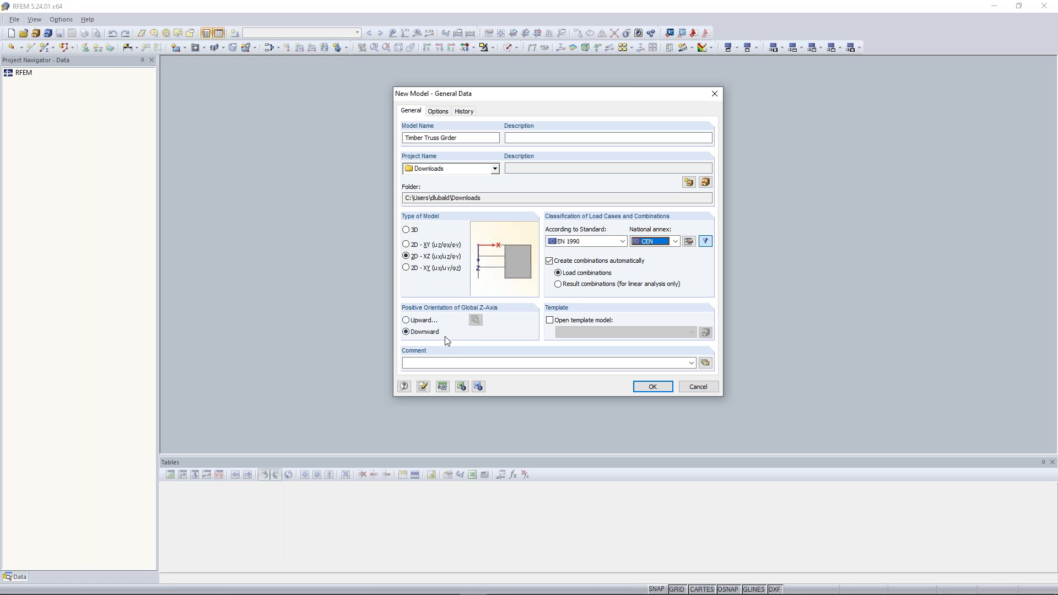
{"action": "left_click", "coordinate": [657, 387]}
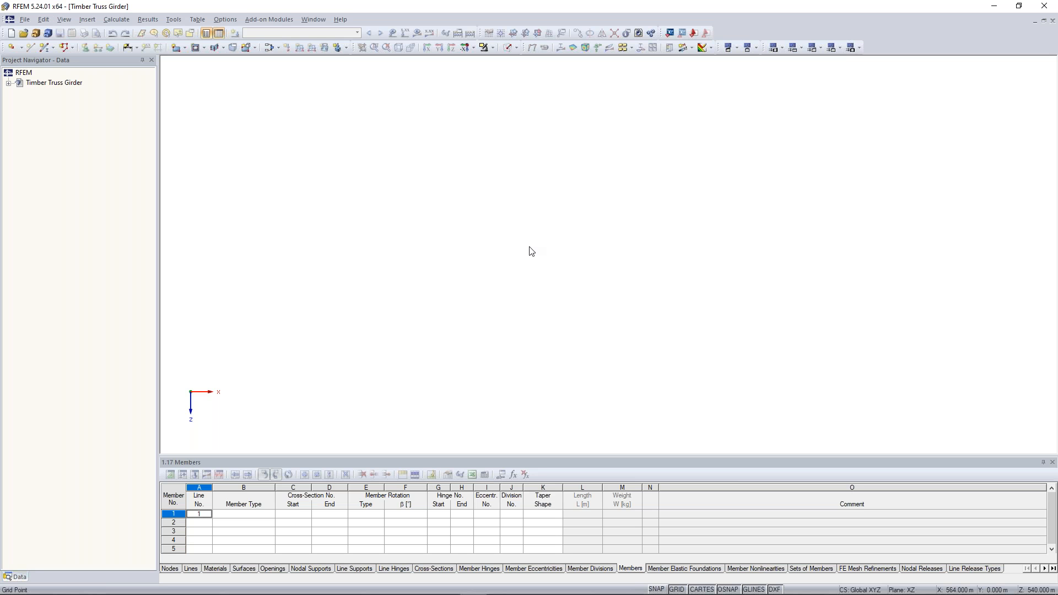
{"action": "scroll", "coordinate": [477, 259], "scroll_direction": "down", "scroll_amount": 1}
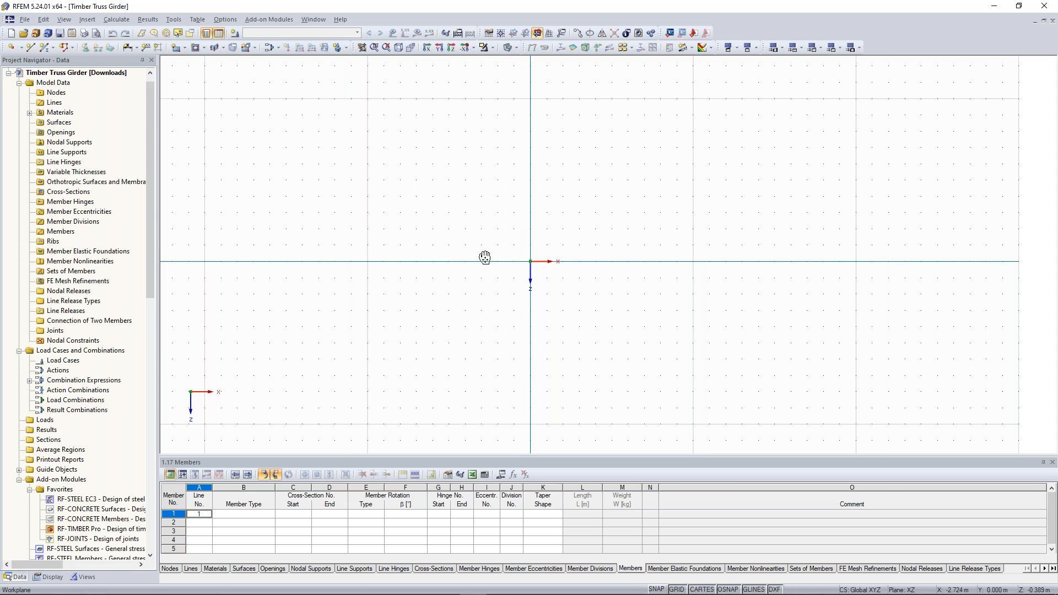
{"action": "middle_click_drag", "start_coordinate": [484, 257], "coordinate": [452, 256]}
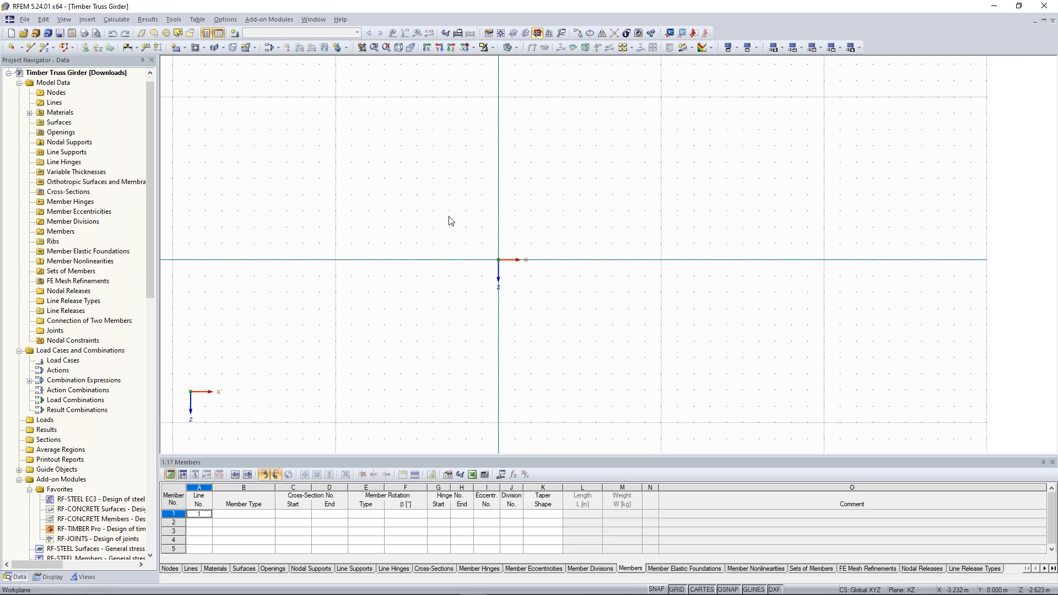
{"action": "middle_click_drag", "start_coordinate": [438, 243], "coordinate": [518, 225]}
{"action": "scroll", "coordinate": [452, 223], "scroll_direction": "down", "scroll_amount": 1}
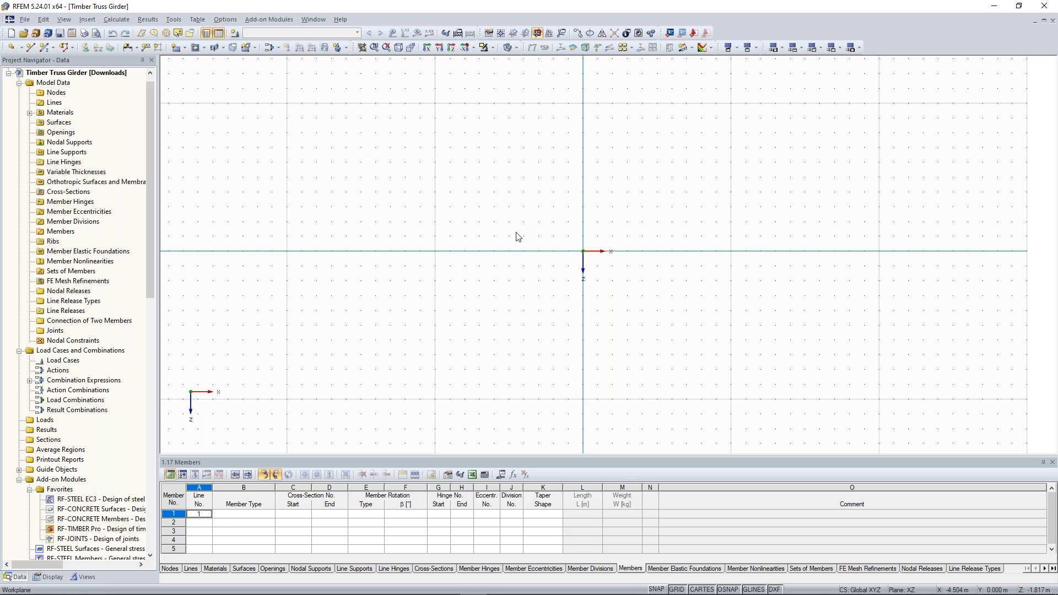
{"action": "middle_click_drag", "start_coordinate": [570, 227], "coordinate": [538, 224]}
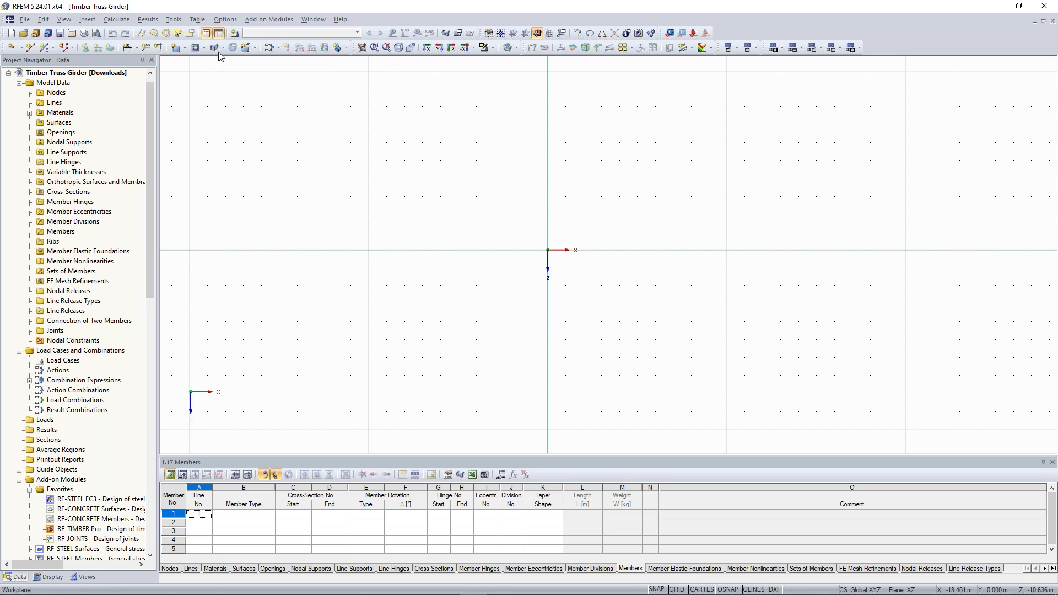
Step: Start generating a 2D truss from members with 10 bays and a total length of 60 m
{"action": "left_click", "coordinate": [177, 19]}
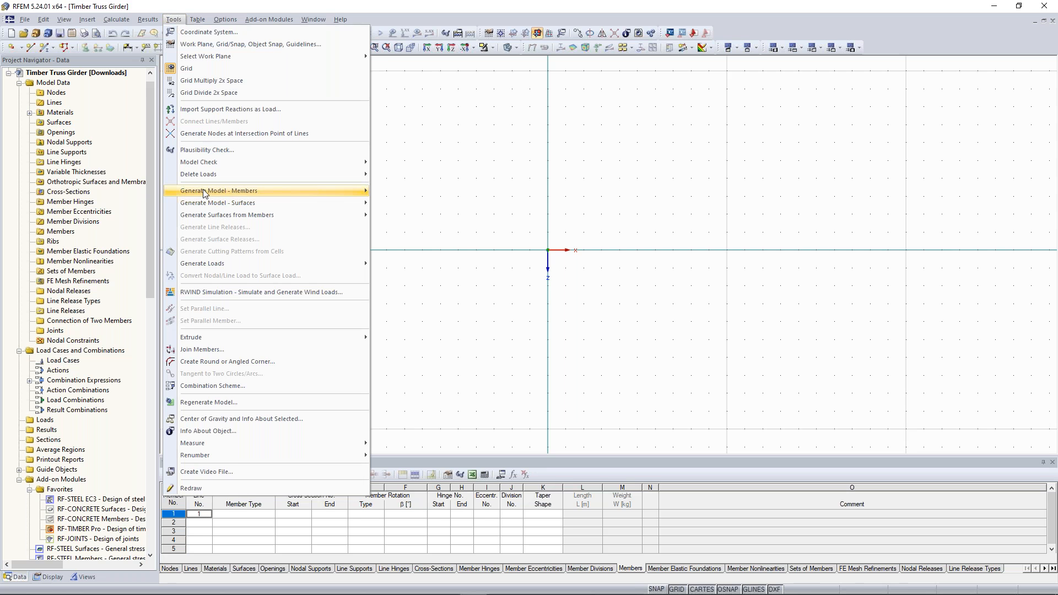
{"action": "mouse_move", "coordinate": [205, 191]}
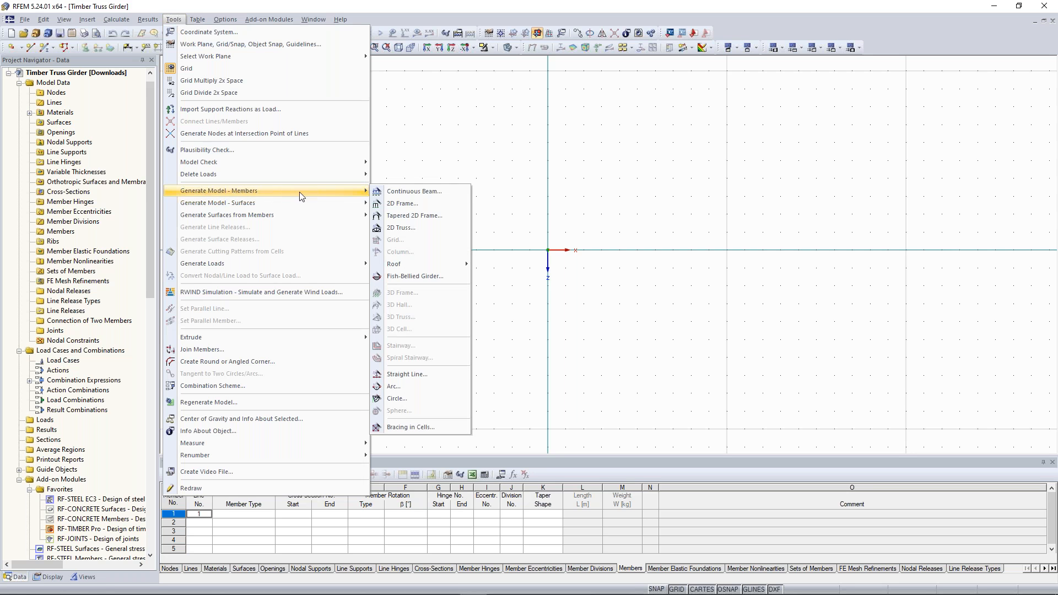
{"action": "left_click", "coordinate": [434, 232]}
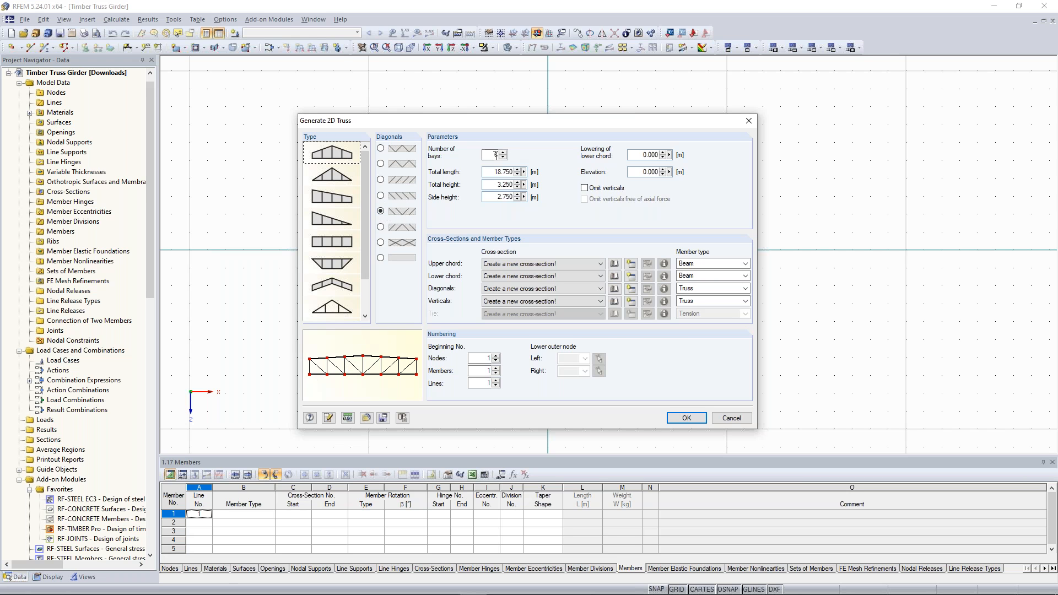
{"action": "left_click_drag", "start_coordinate": [488, 154], "coordinate": [510, 155]}
{"action": "key", "text": "Tab"}
{"action": "type", "text": "6"}
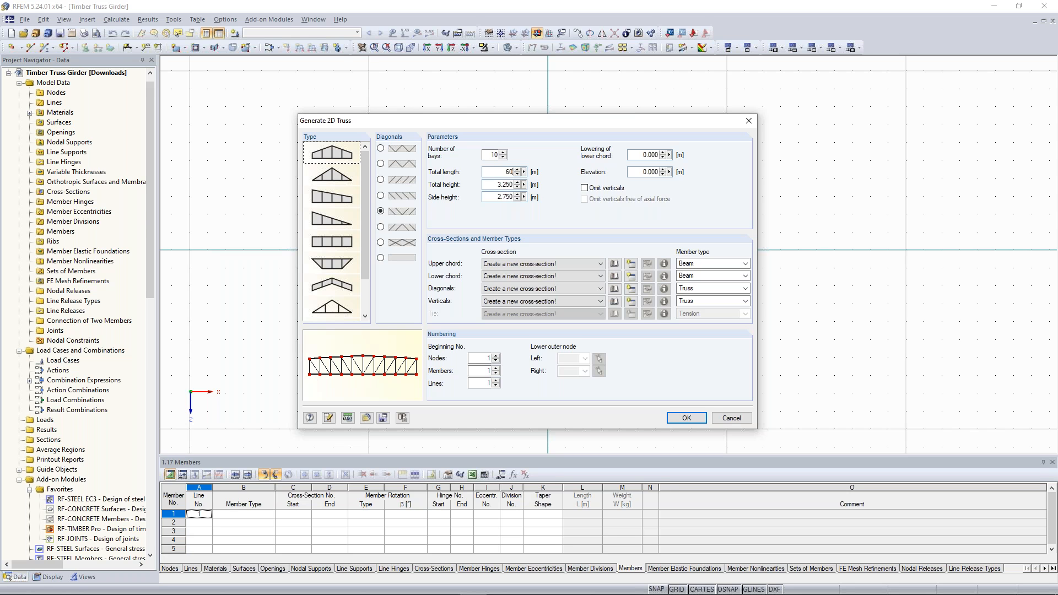
{"action": "type", "text": "0"}
Step: Set the truss's total height to 5.753 m and its side height to 2.6 m
{"action": "key", "text": "Tab"}
{"action": "type", "text": "5"}
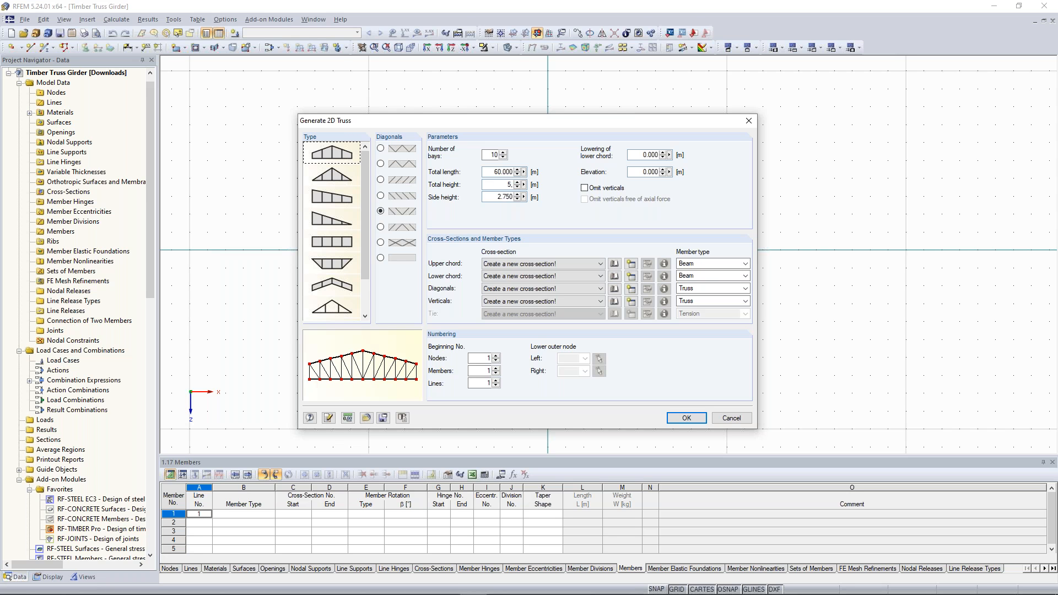
{"action": "type", "text": ".75"}
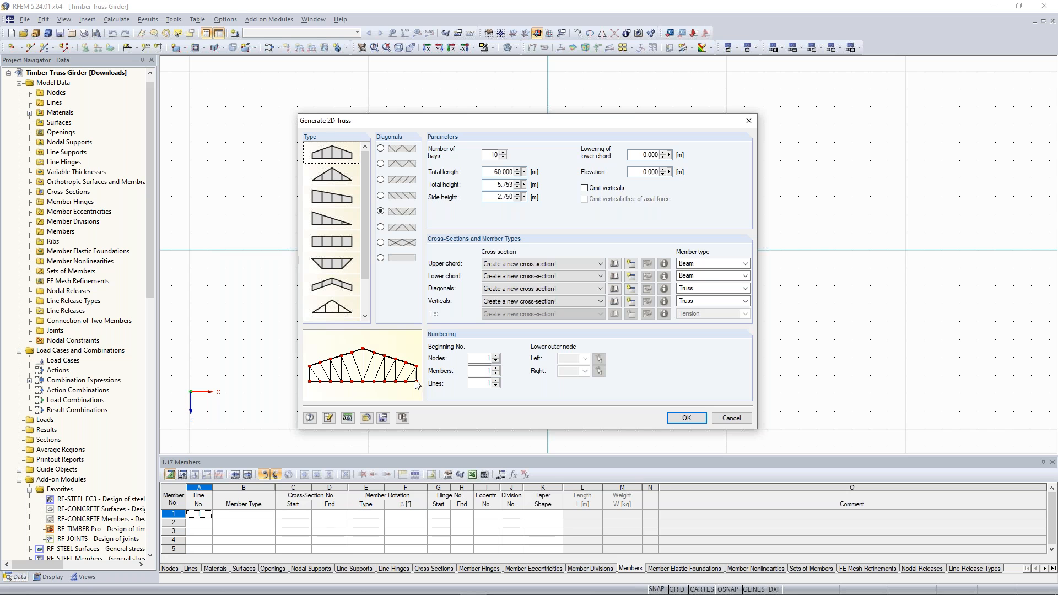
{"action": "double_click", "coordinate": [499, 198]}
{"action": "type", "text": "2.6"}
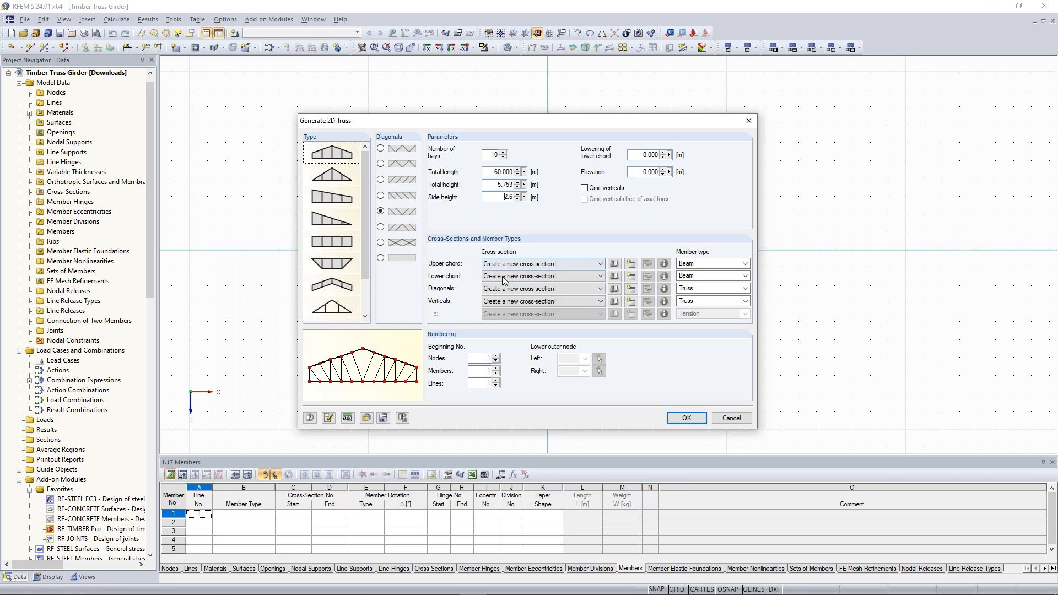
Step: Define a new rectangular timber cross-section for the upper chord, 220 mm wide and 520 mm high
{"action": "left_click", "coordinate": [634, 269]}
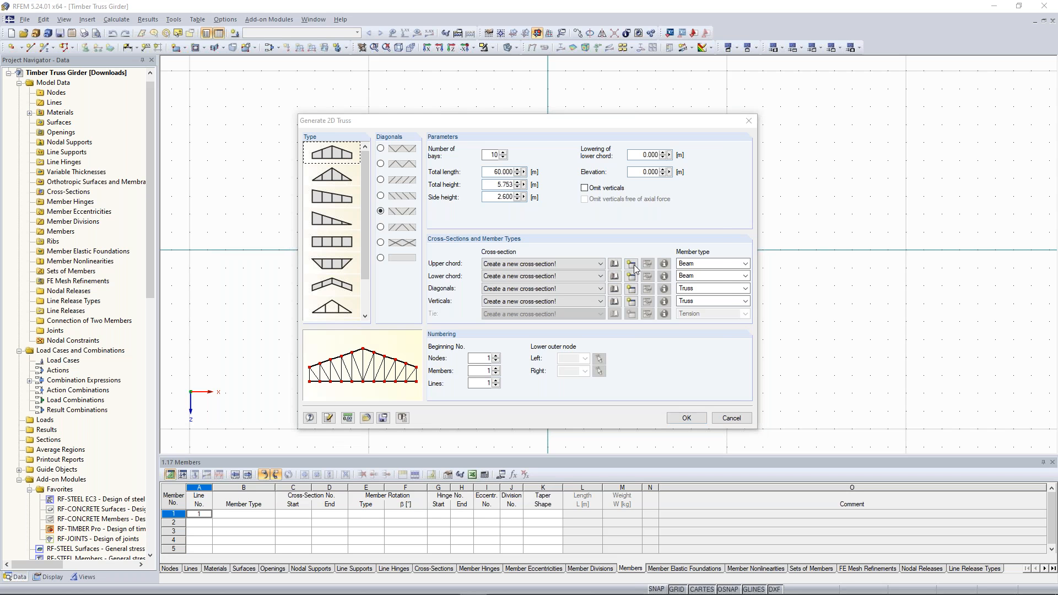
{"action": "left_click_drag", "start_coordinate": [562, 122], "coordinate": [595, 113]}
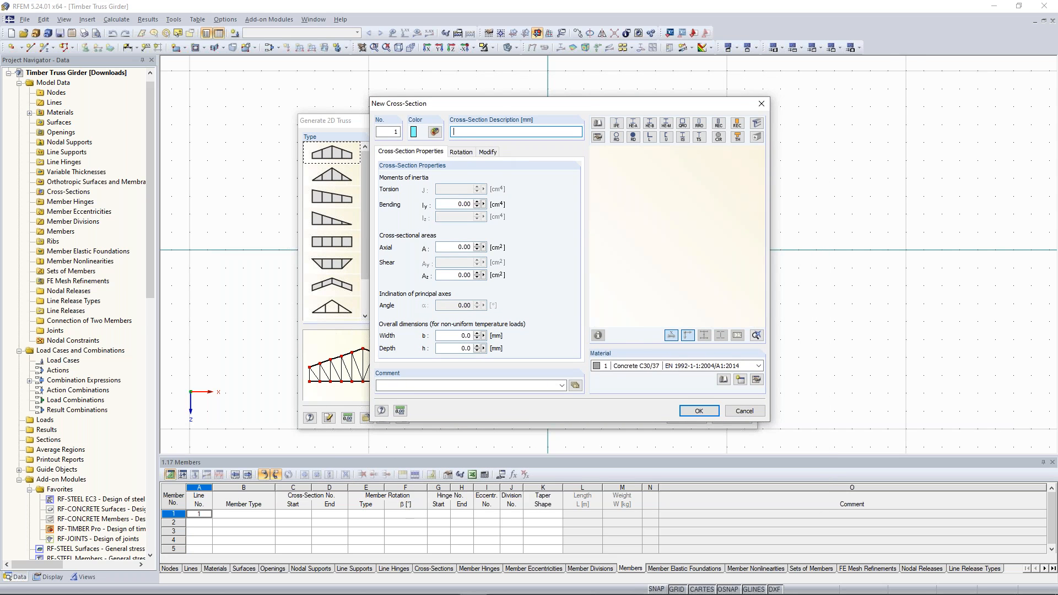
{"action": "left_click_drag", "start_coordinate": [507, 104], "coordinate": [485, 105]}
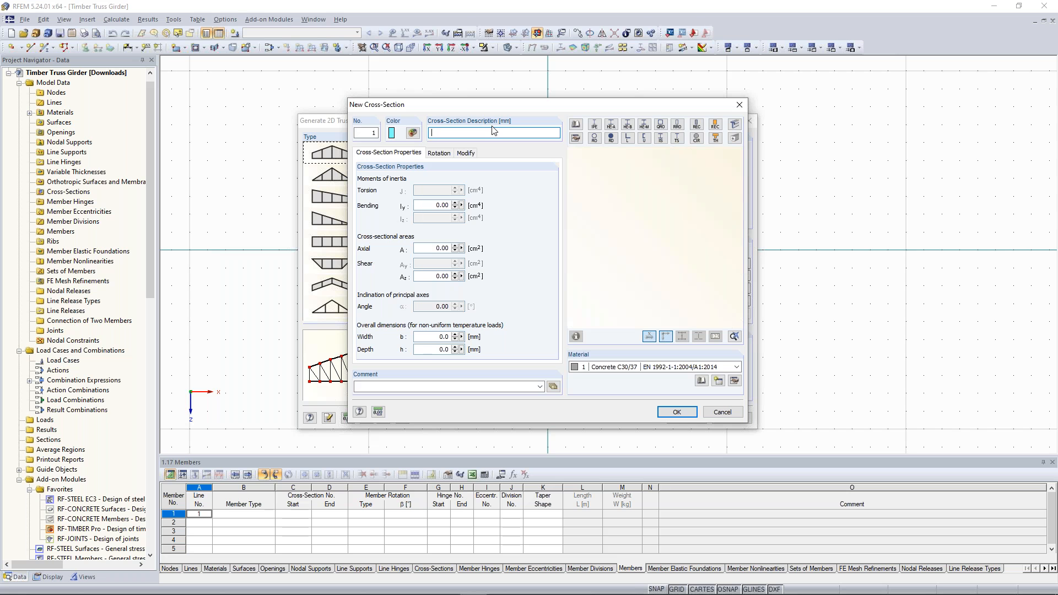
{"action": "left_click", "coordinate": [715, 125]}
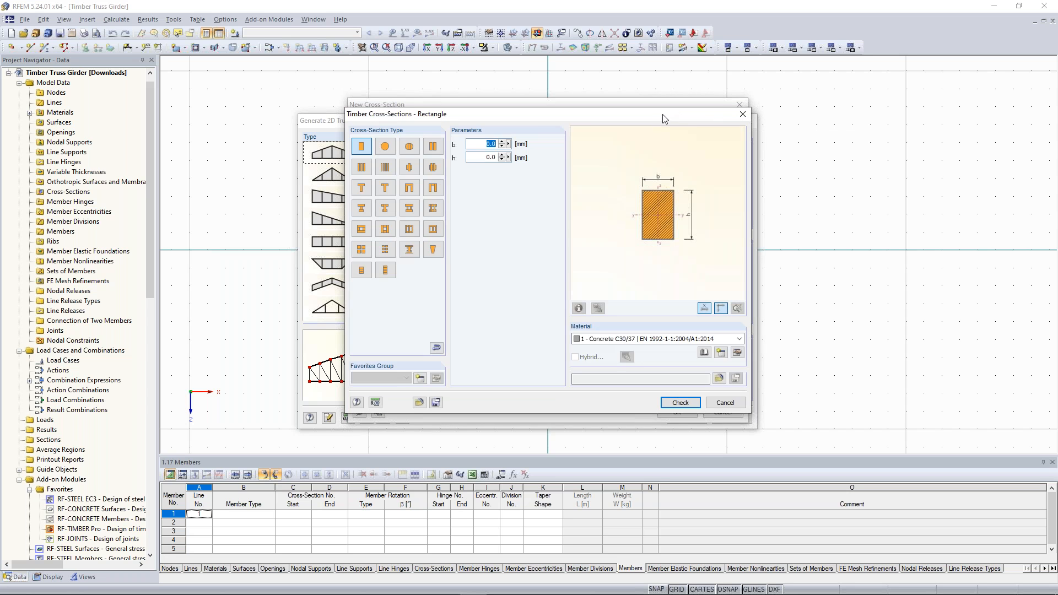
{"action": "double_click", "coordinate": [482, 144]}
{"action": "left_click", "coordinate": [482, 158]}
{"action": "type", "text": "520"}
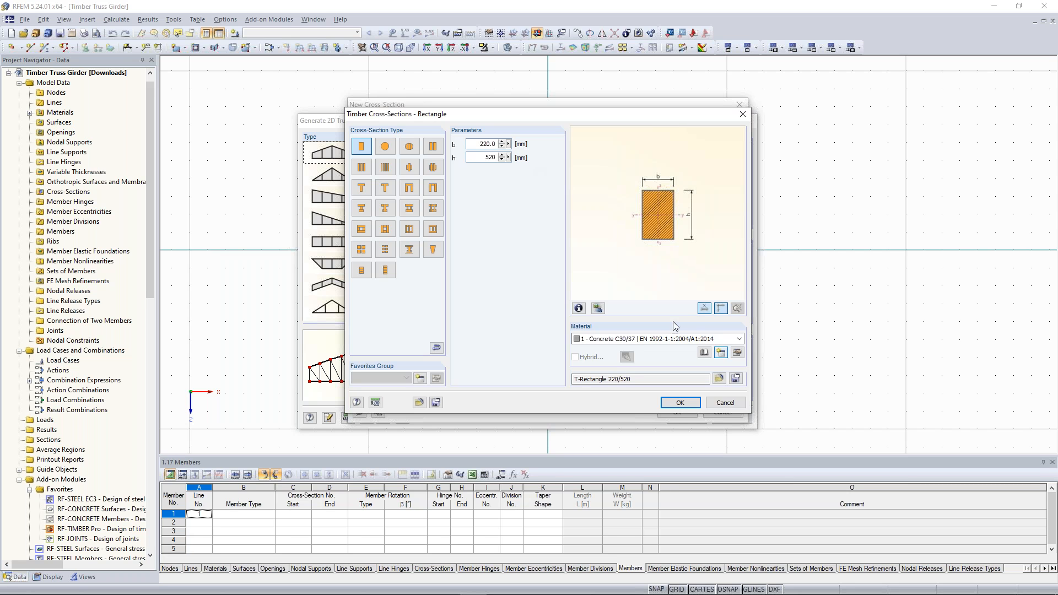
Step: Start a new material for the rectangular section and open the material library for it
{"action": "left_click", "coordinate": [597, 342]}
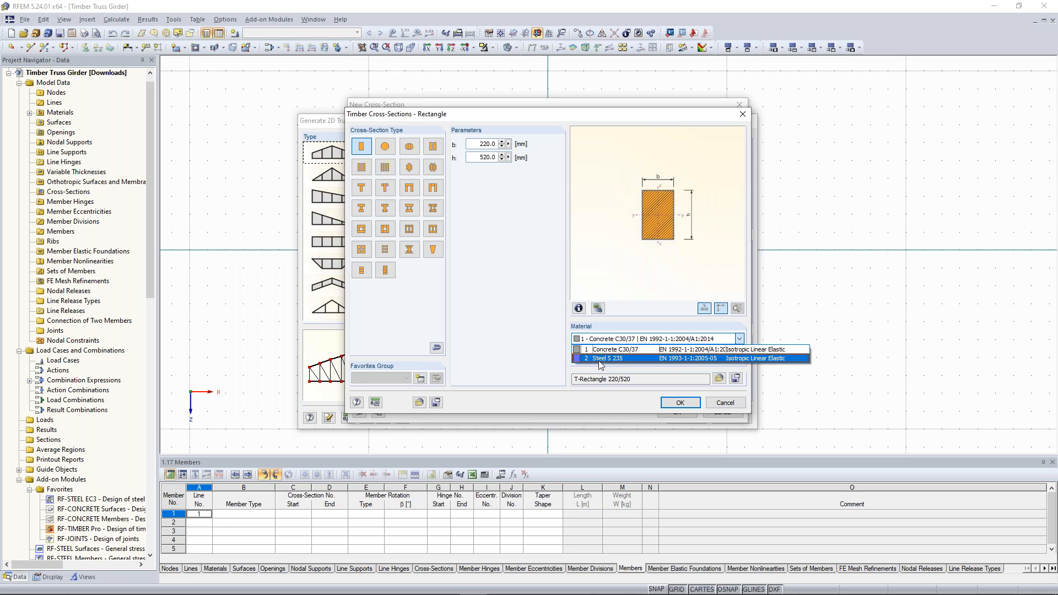
{"action": "left_click", "coordinate": [605, 349]}
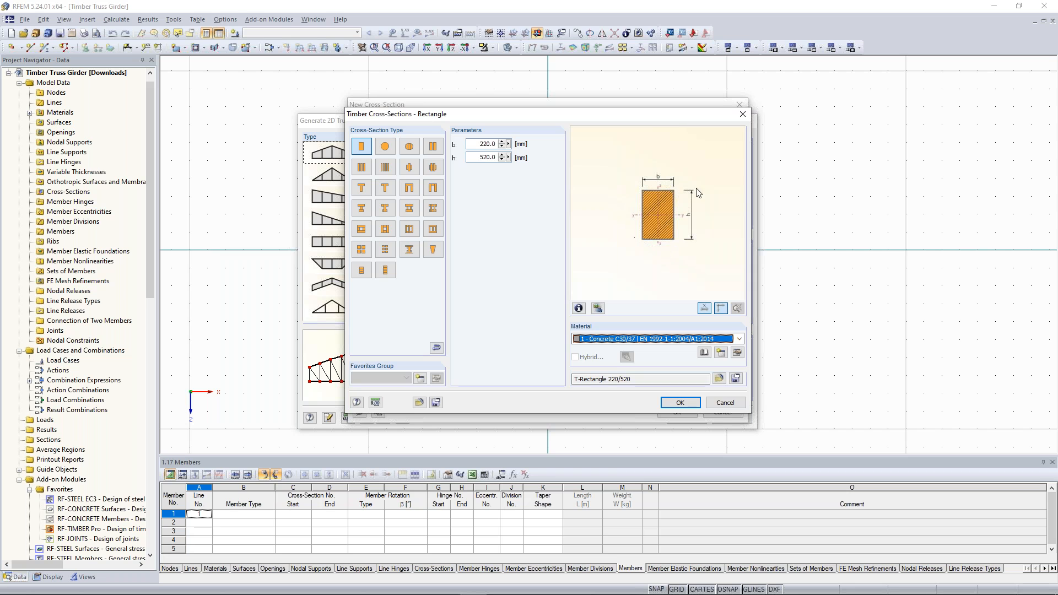
{"action": "left_click", "coordinate": [721, 353]}
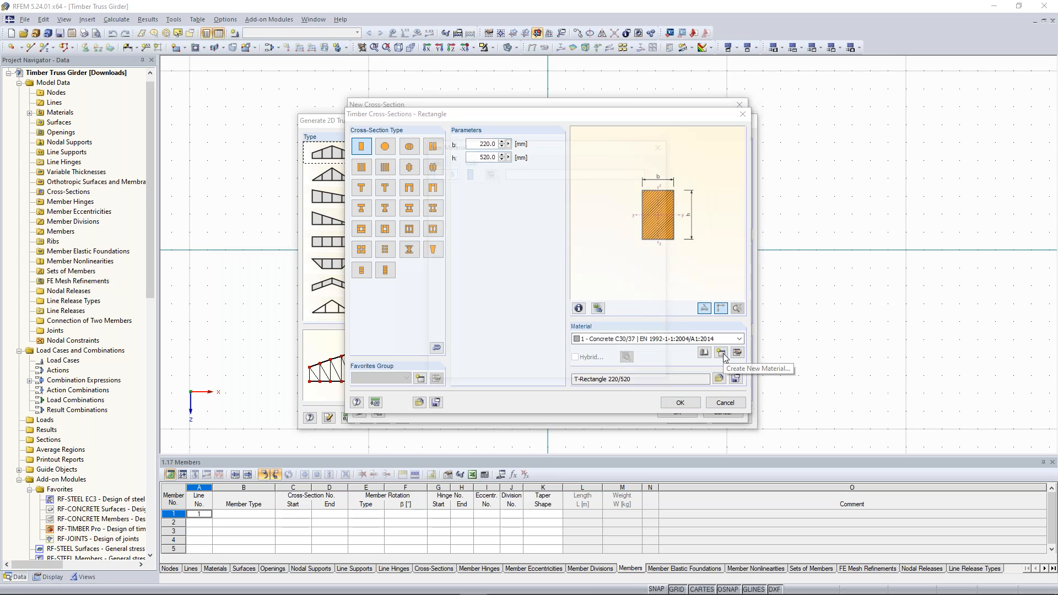
{"action": "left_click_drag", "start_coordinate": [568, 143], "coordinate": [491, 137]}
{"action": "left_click", "coordinate": [496, 168]}
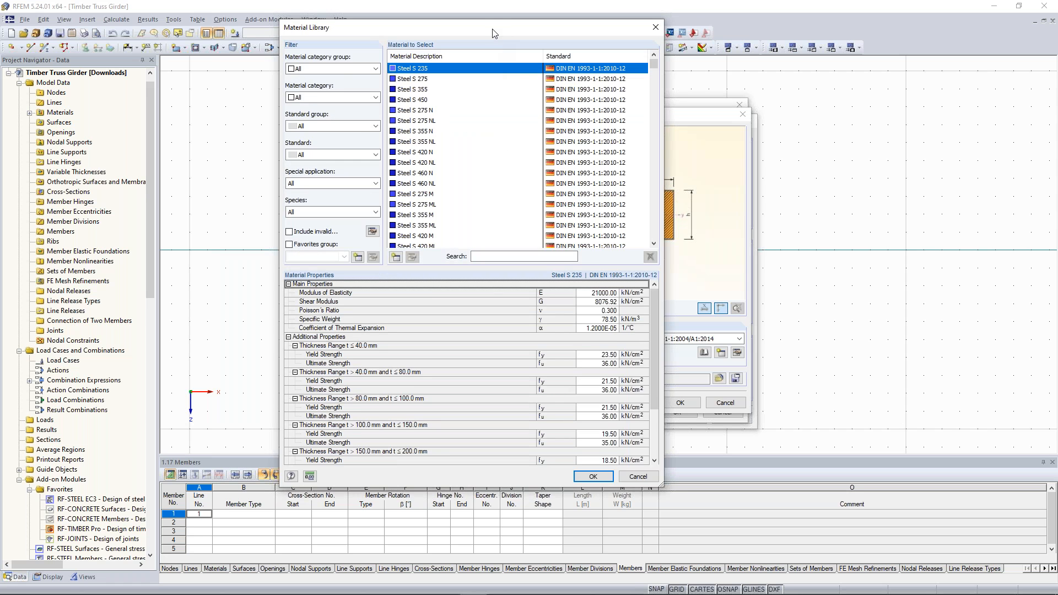
Step: Filter the material library by Timber, Glulam and standard group EN, and select Glulam Timber GL28h
{"action": "left_click_drag", "start_coordinate": [493, 27], "coordinate": [561, 42]}
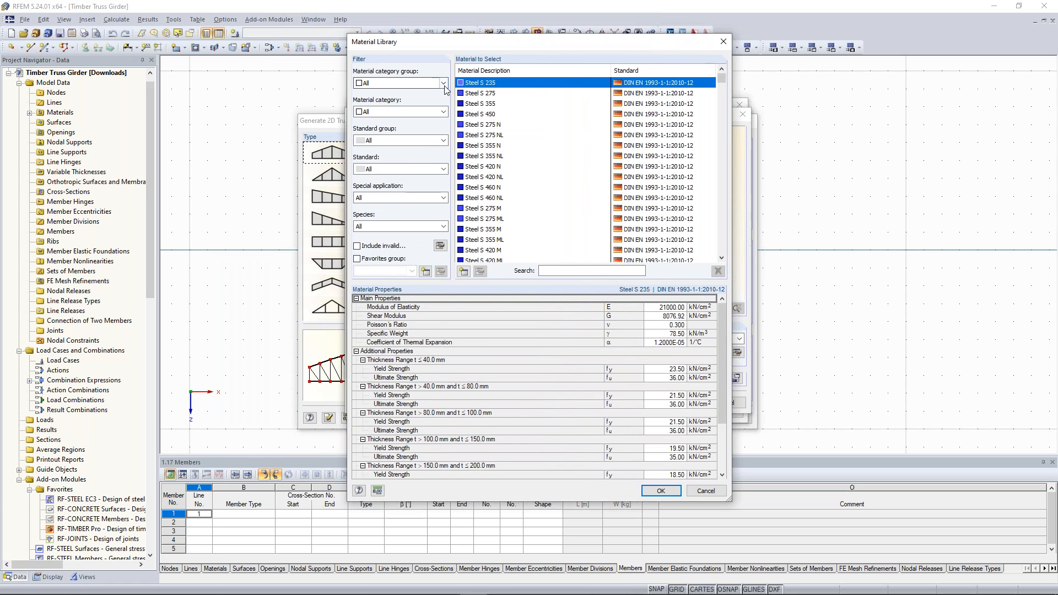
{"action": "left_click", "coordinate": [443, 84]}
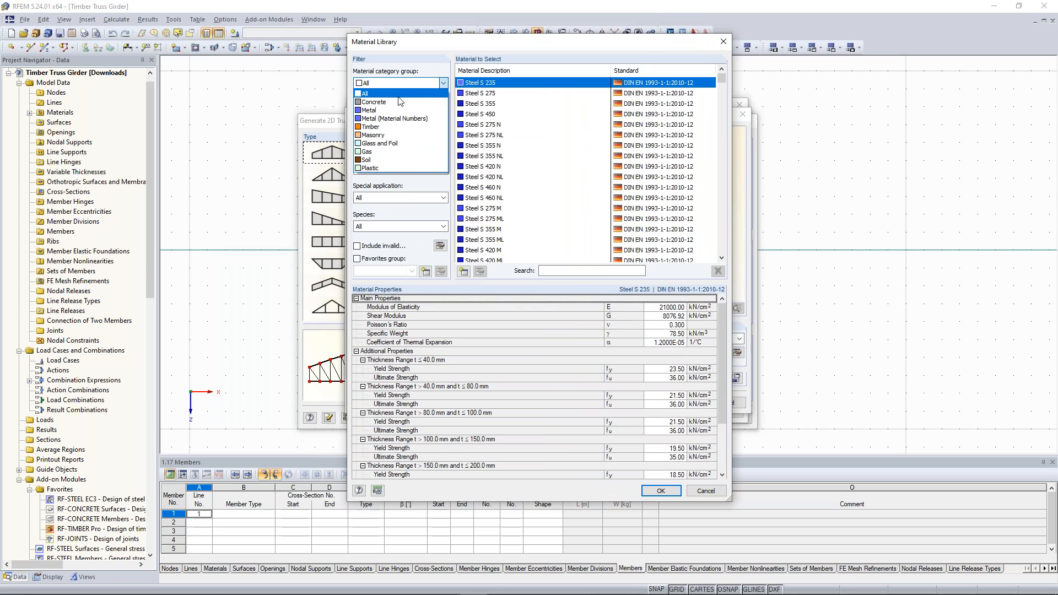
{"action": "left_click", "coordinate": [374, 128]}
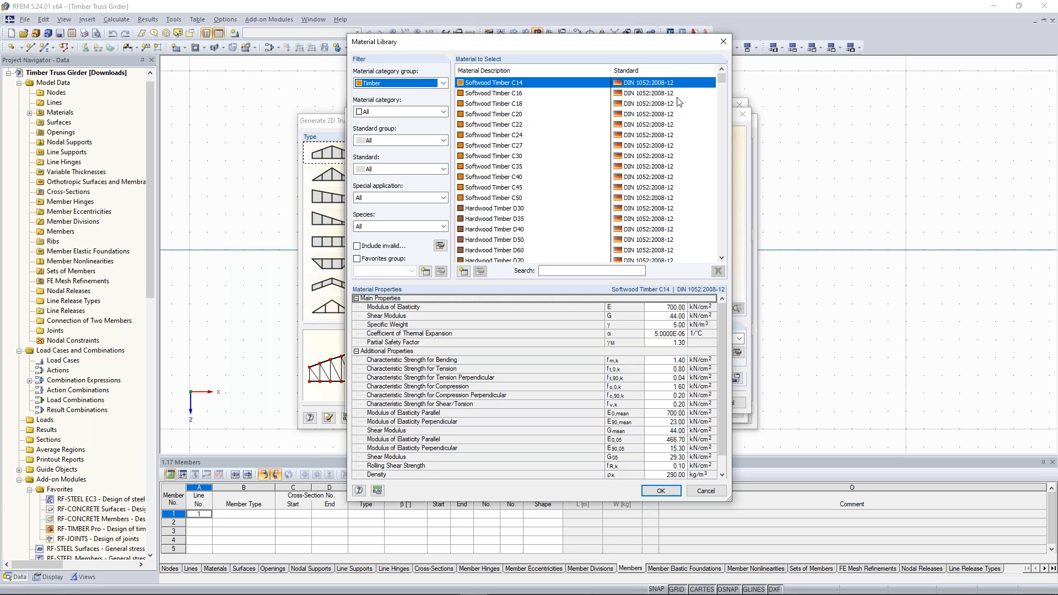
{"action": "left_click", "coordinate": [441, 112]}
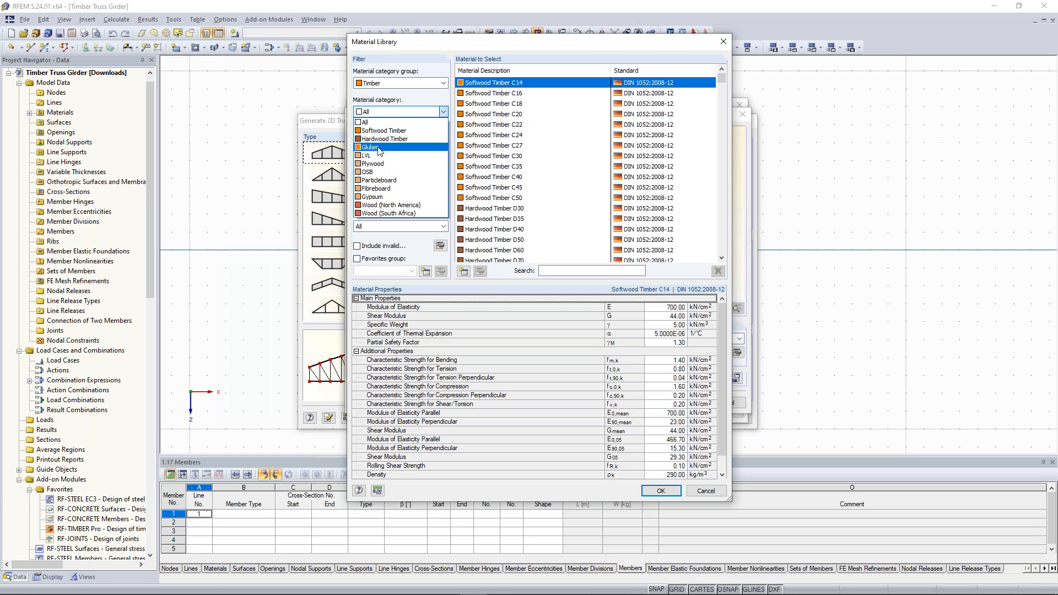
{"action": "left_click", "coordinate": [383, 148]}
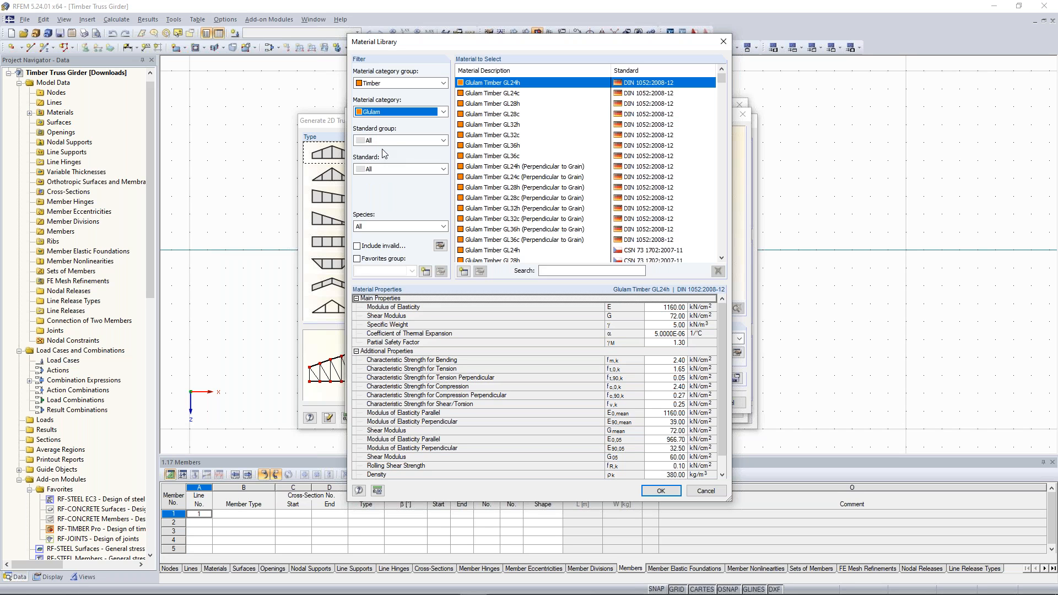
{"action": "left_click", "coordinate": [444, 141]}
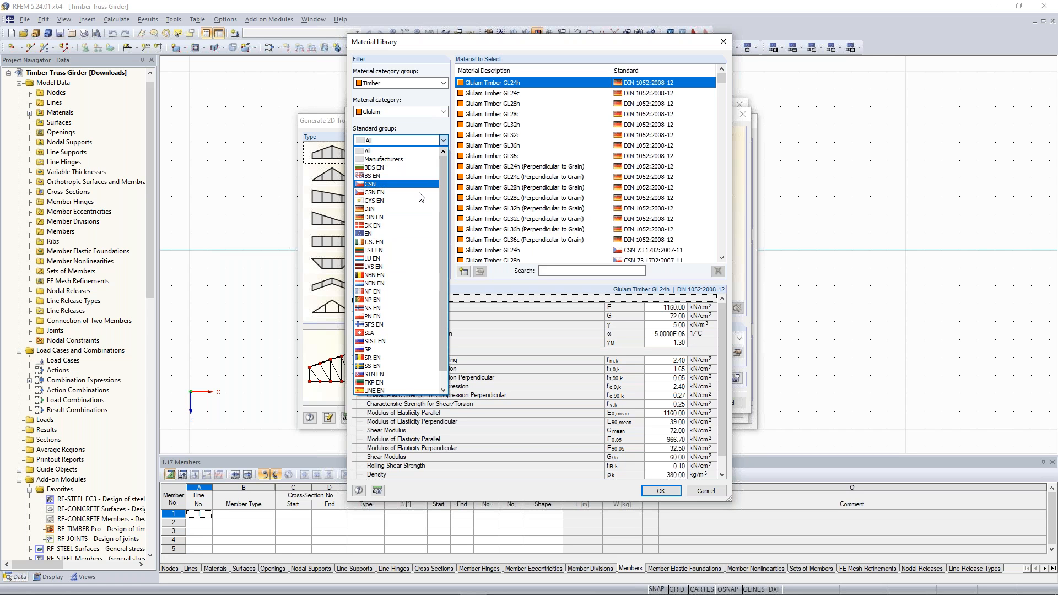
{"action": "left_click", "coordinate": [378, 234]}
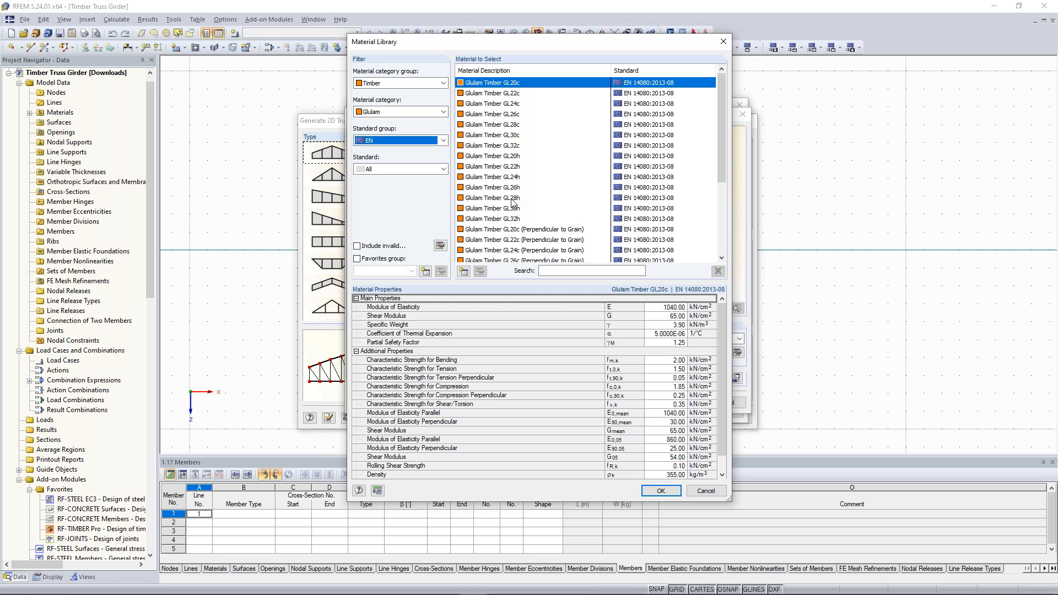
{"action": "left_click", "coordinate": [511, 199]}
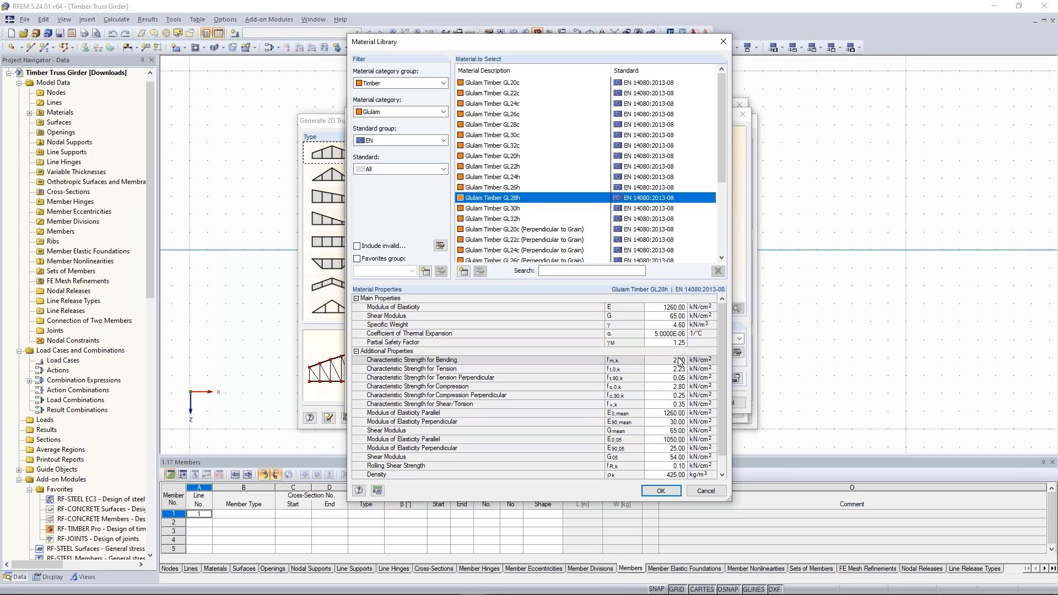
Step: Accept Glulam Timber GL28h as the new material and apply the T-Rectangle 220/520 section to the truss members
{"action": "left_click", "coordinate": [662, 492]}
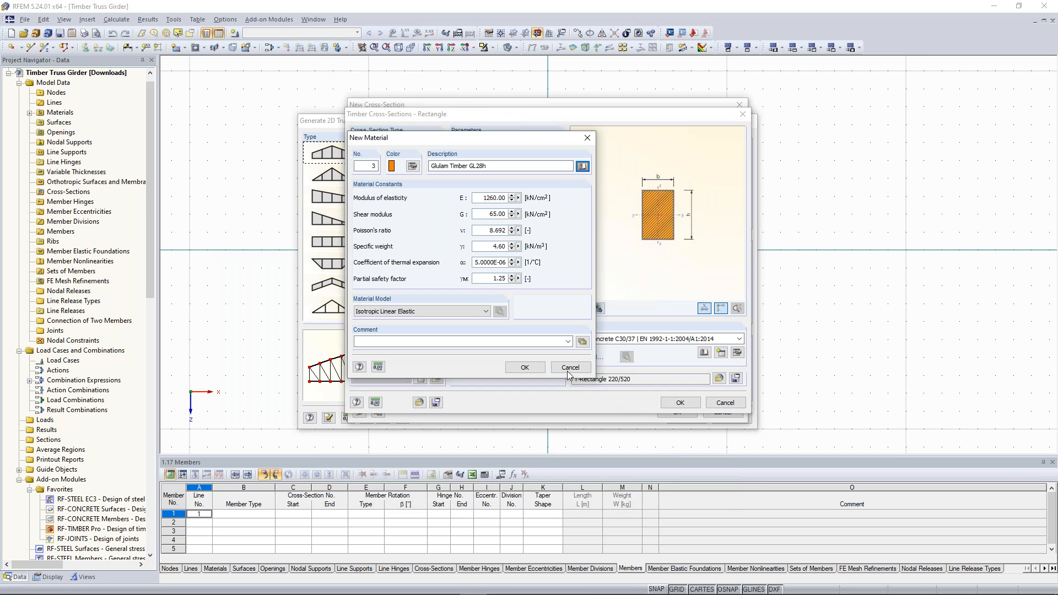
{"action": "left_click", "coordinate": [526, 368]}
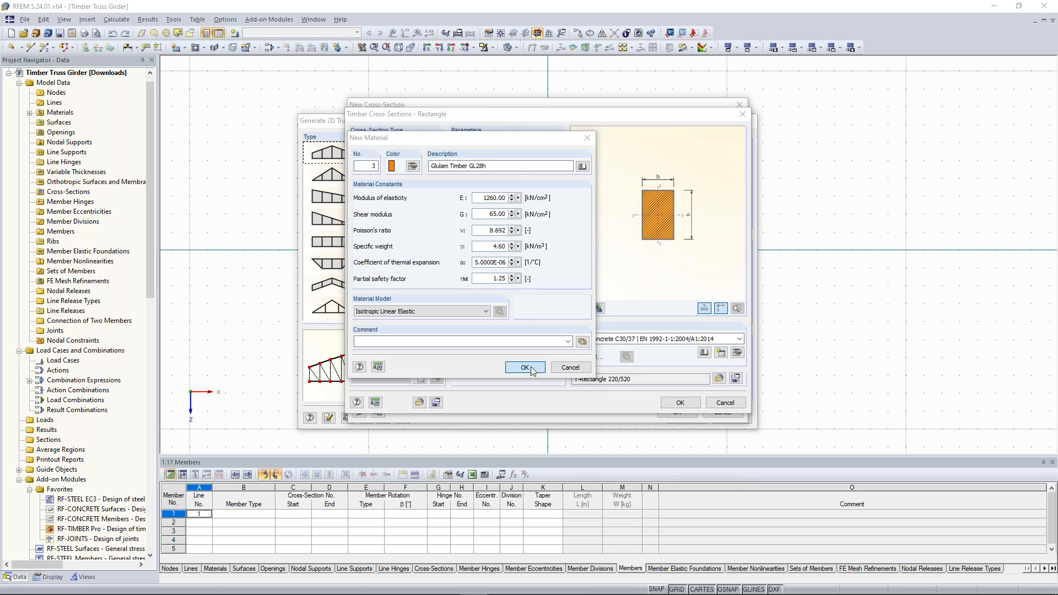
{"action": "left_click", "coordinate": [453, 288]}
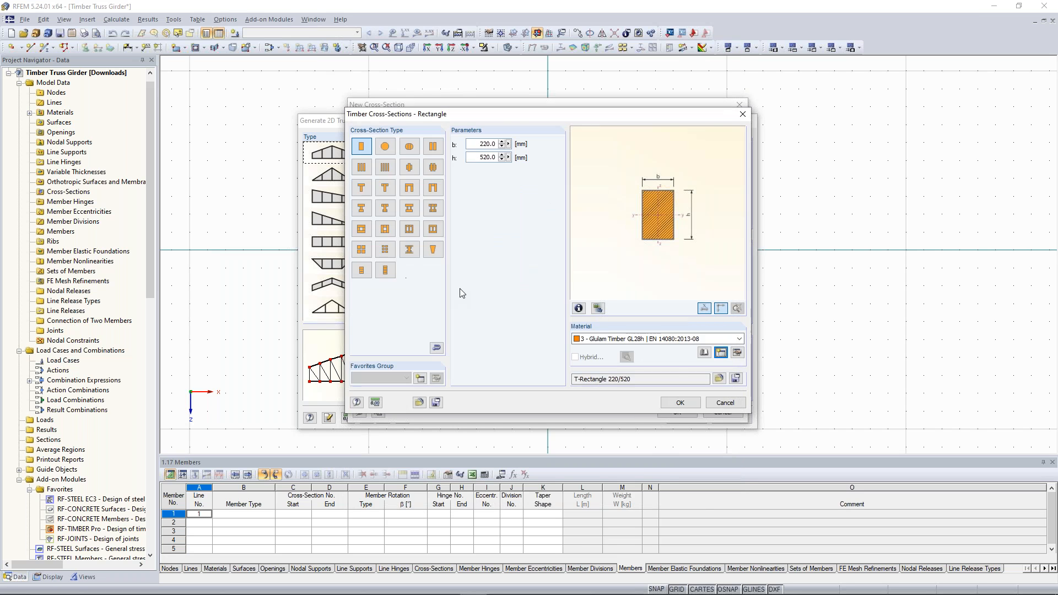
{"action": "left_click", "coordinate": [678, 402]}
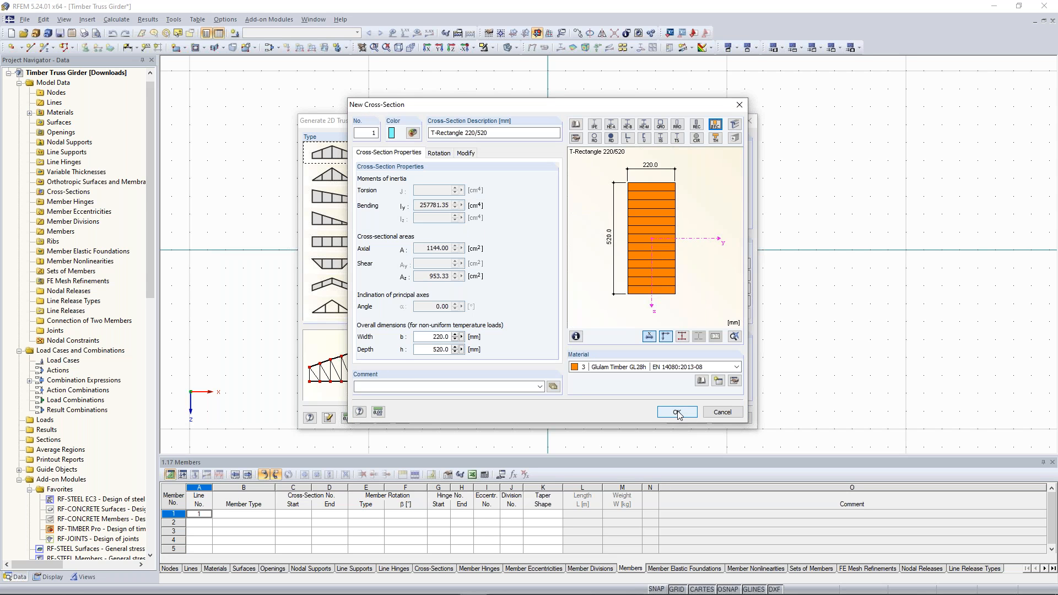
{"action": "left_click", "coordinate": [677, 413]}
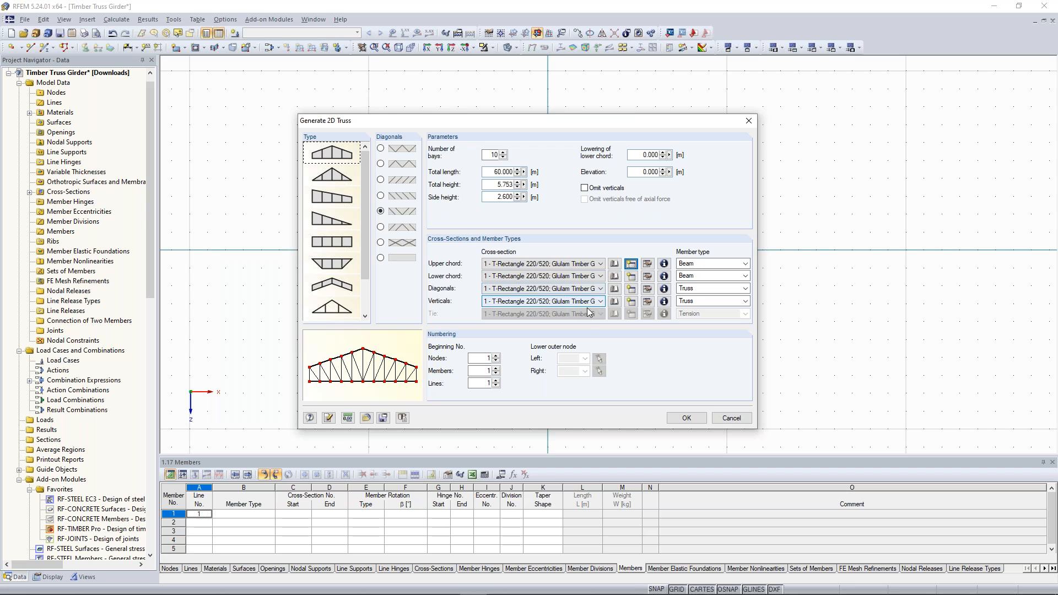
Step: Define a rectangular timber cross-section for the lower chord, 220 mm wide and 560 mm high, and copy its description
{"action": "left_click", "coordinate": [631, 277]}
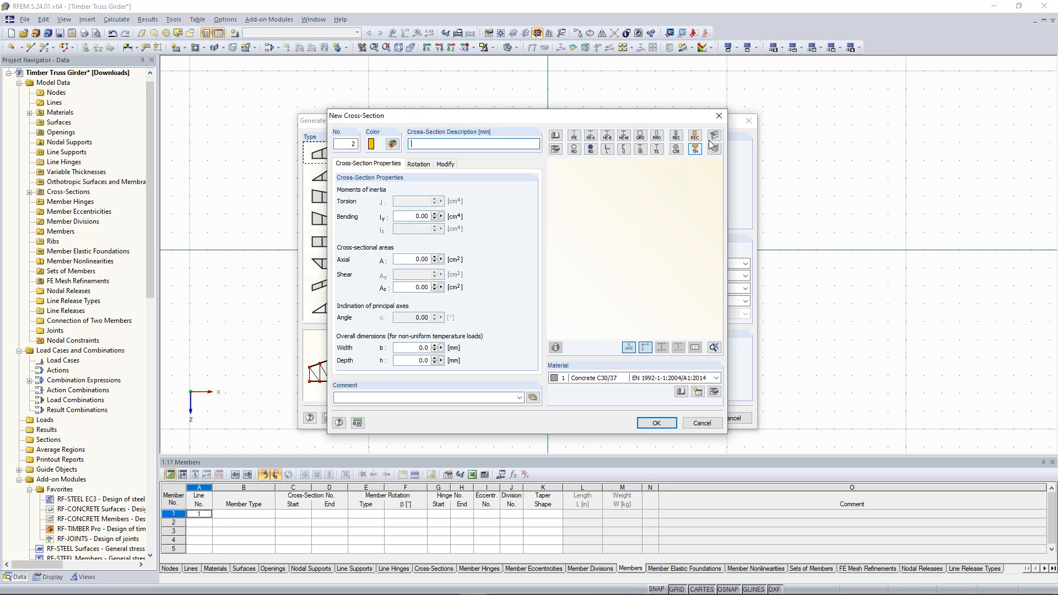
{"action": "left_click", "coordinate": [695, 138]}
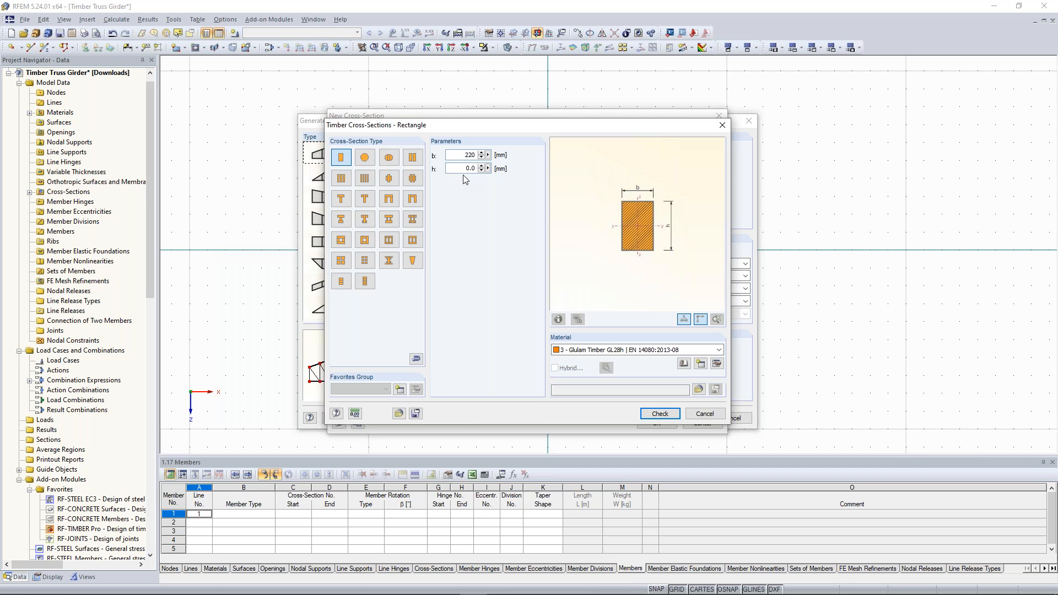
{"action": "key", "text": "Tab"}
{"action": "type", "text": "56"}
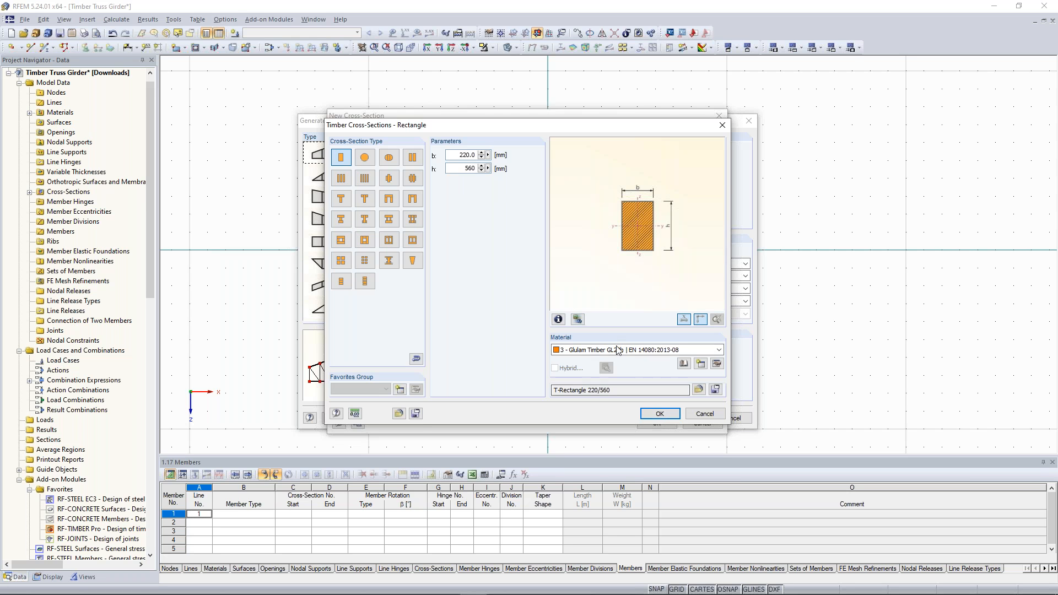
{"action": "left_click", "coordinate": [660, 413]}
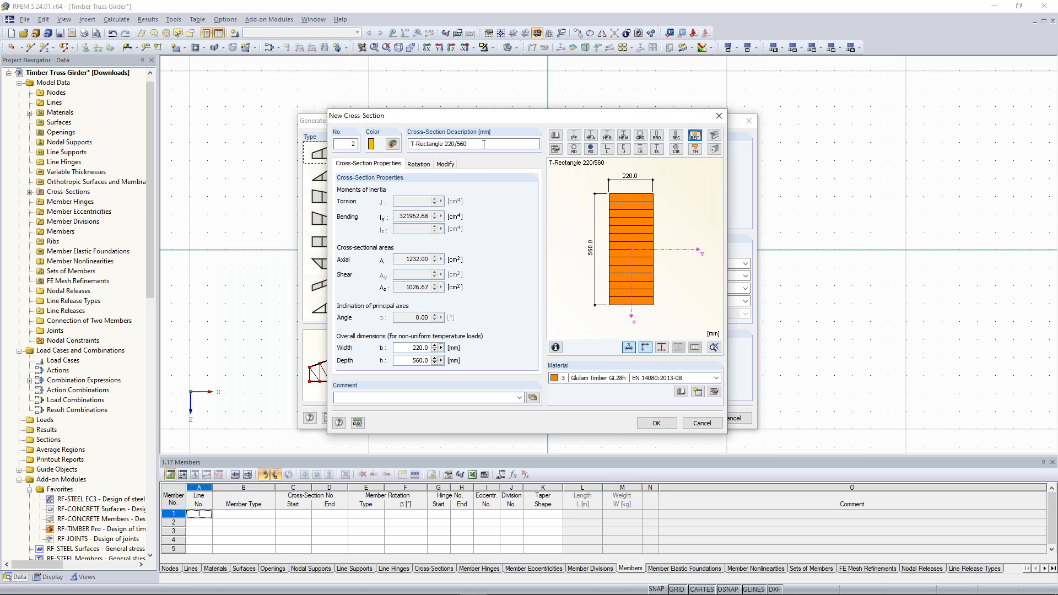
{"action": "left_click_drag", "start_coordinate": [484, 144], "coordinate": [411, 144]}
{"action": "key", "text": "ctrl+c"}
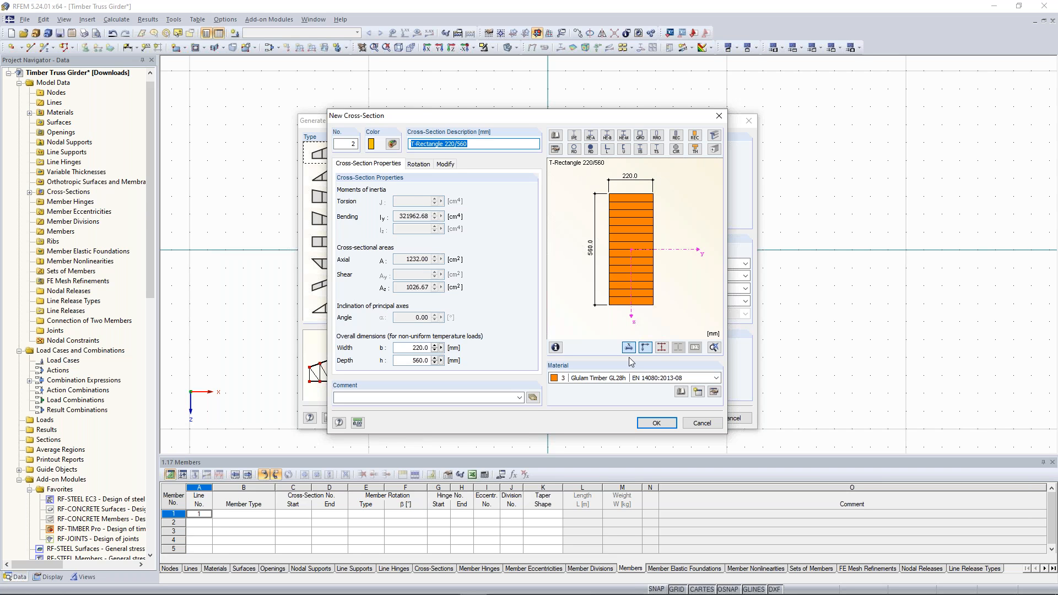
{"action": "key", "text": "Return"}
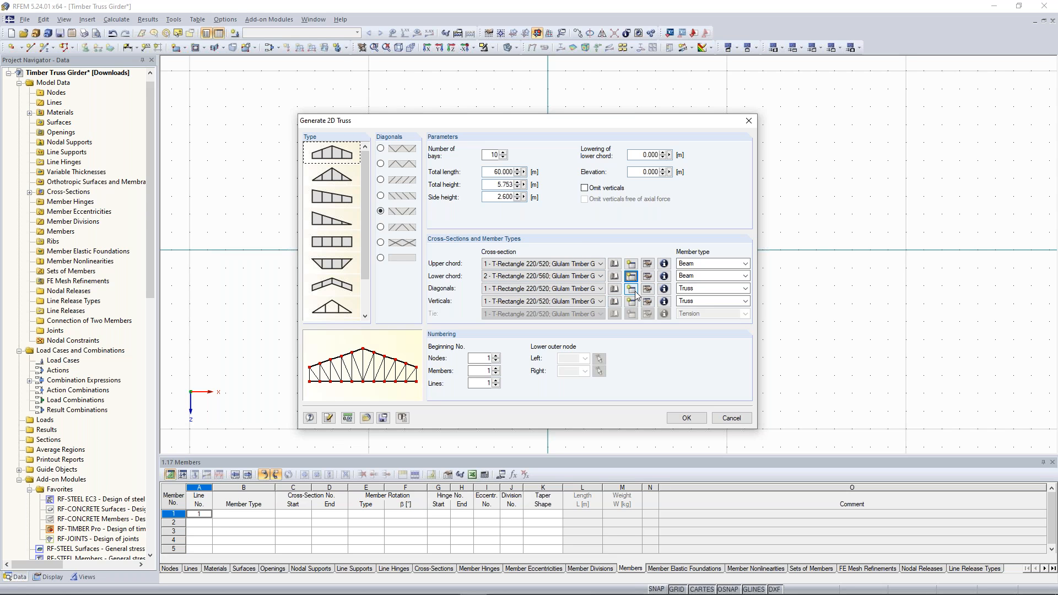
Step: Start a new cross-section for the diagonals from the copied description and assign it the material Glulam Timber GL28h
{"action": "left_click", "coordinate": [631, 291]}
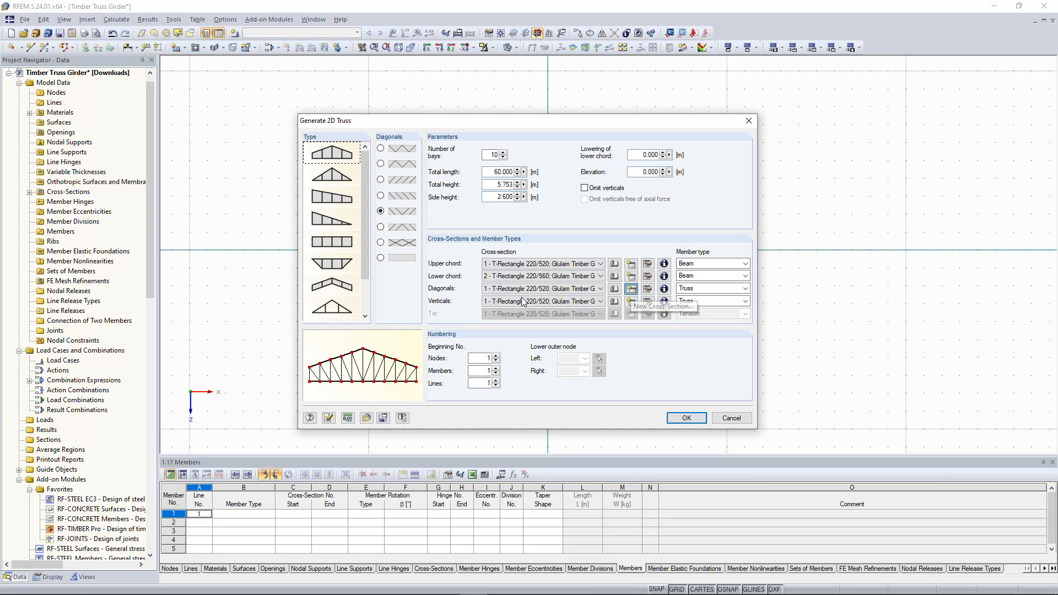
{"action": "key", "text": "Return"}
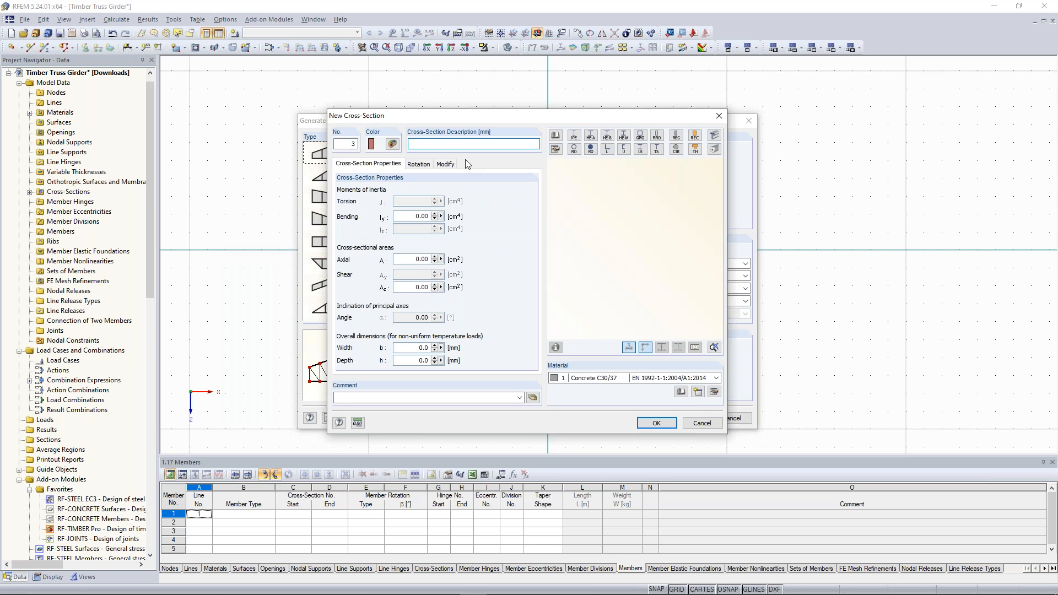
{"action": "key", "text": "ctrl+v"}
{"action": "left_click_drag", "start_coordinate": [468, 143], "coordinate": [408, 144]}
{"action": "left_click", "coordinate": [471, 145]}
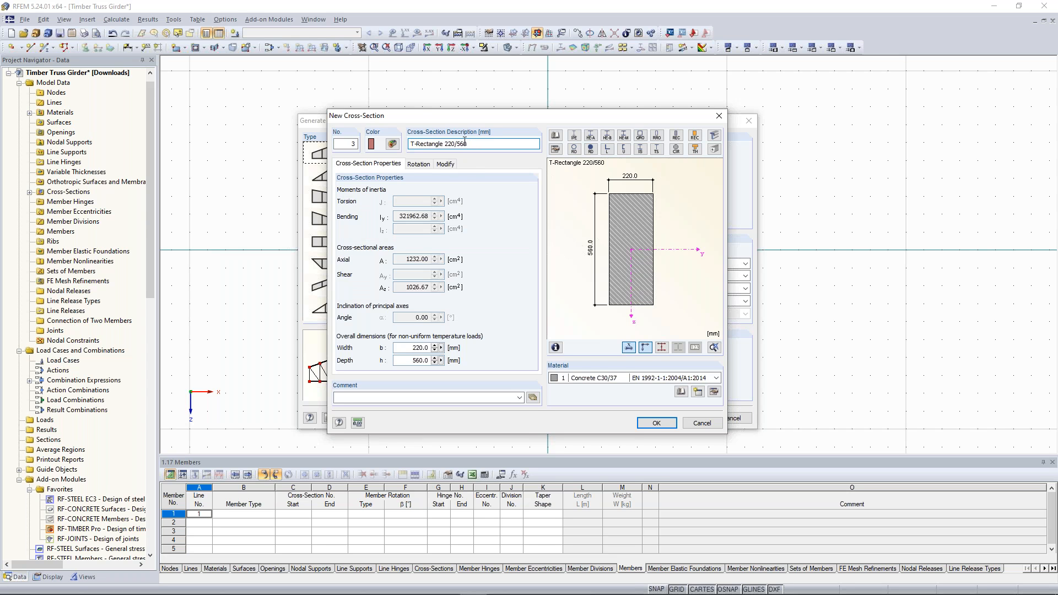
{"action": "left_click", "coordinate": [634, 378]}
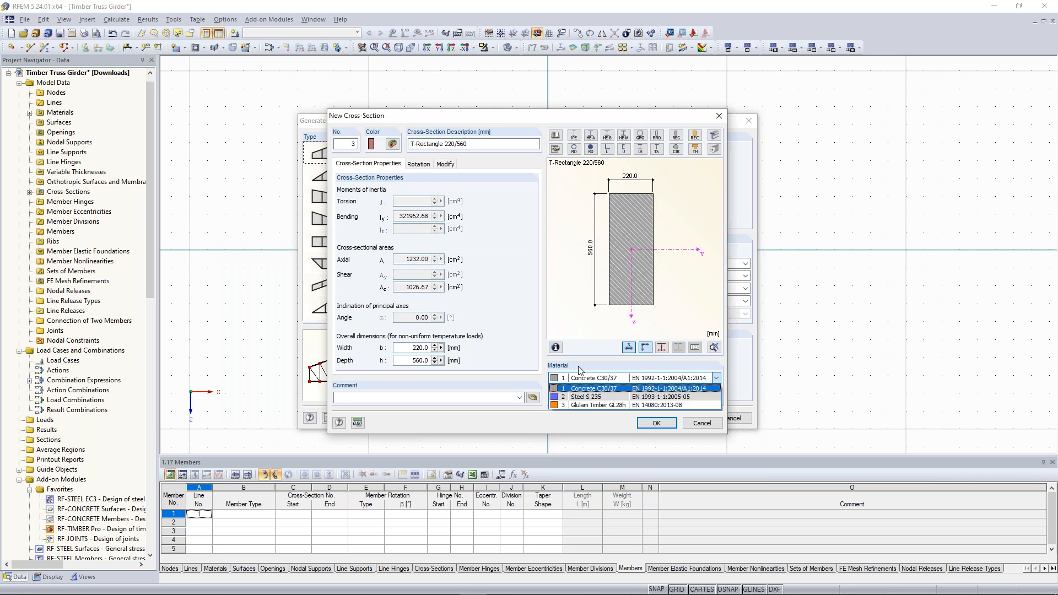
{"action": "left_click", "coordinate": [588, 405]}
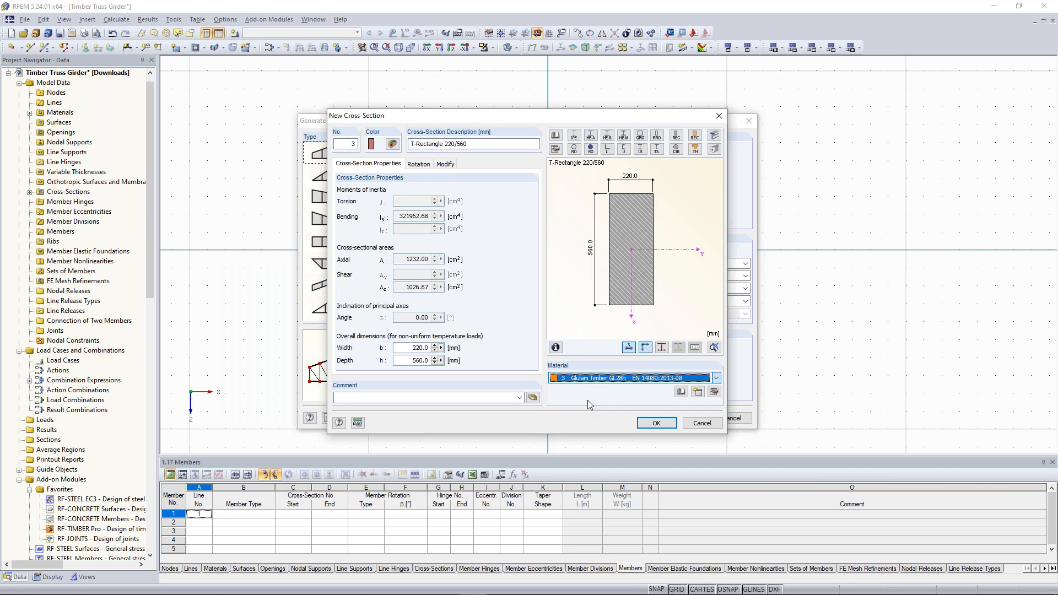
Step: Change the diagonals' cross-section description to T-Rectangle 200/200 and accept the section
{"action": "left_click", "coordinate": [451, 145]}
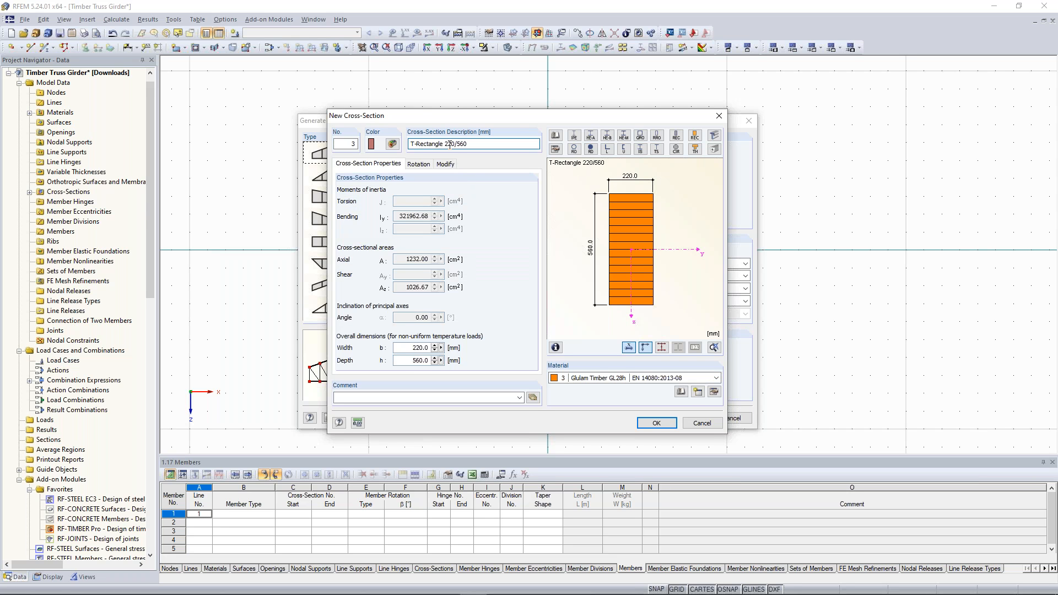
{"action": "left_click_drag", "start_coordinate": [457, 145], "coordinate": [487, 146]}
{"action": "type", "text": "200/"}
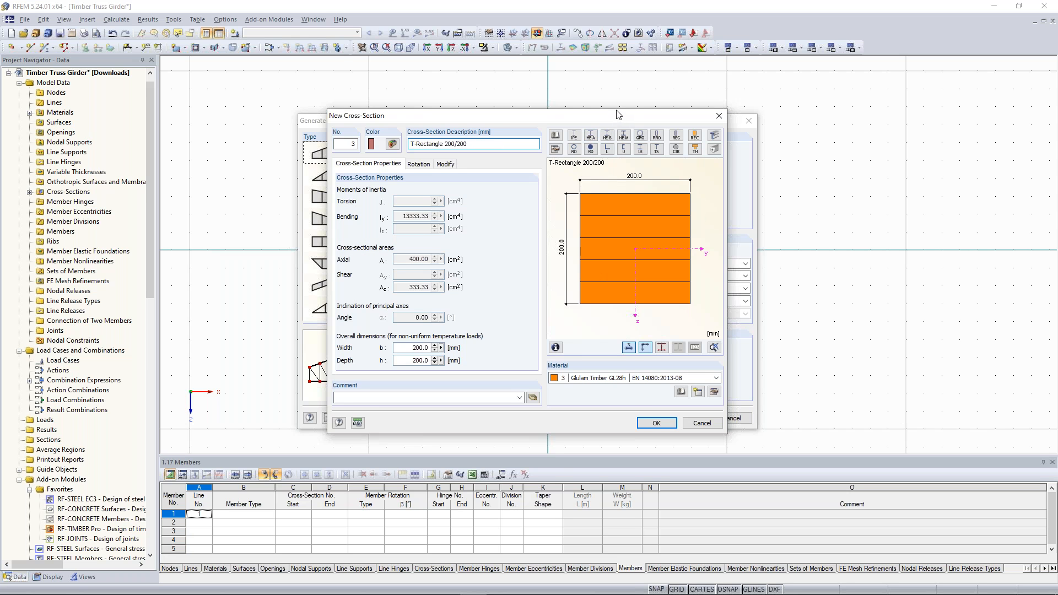
{"action": "left_click_drag", "start_coordinate": [618, 114], "coordinate": [616, 107]}
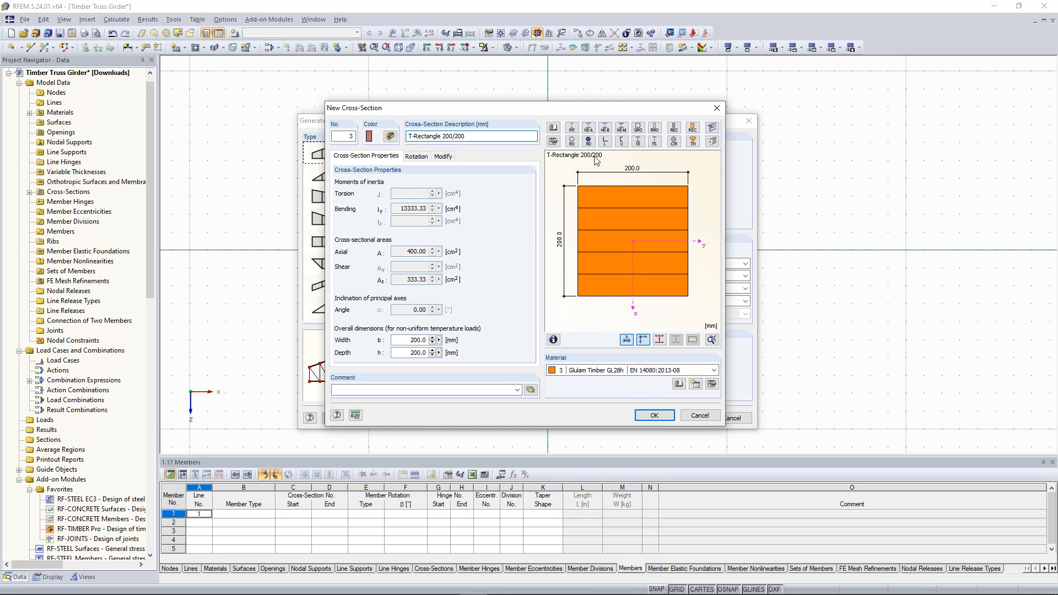
{"action": "left_click", "coordinate": [654, 416]}
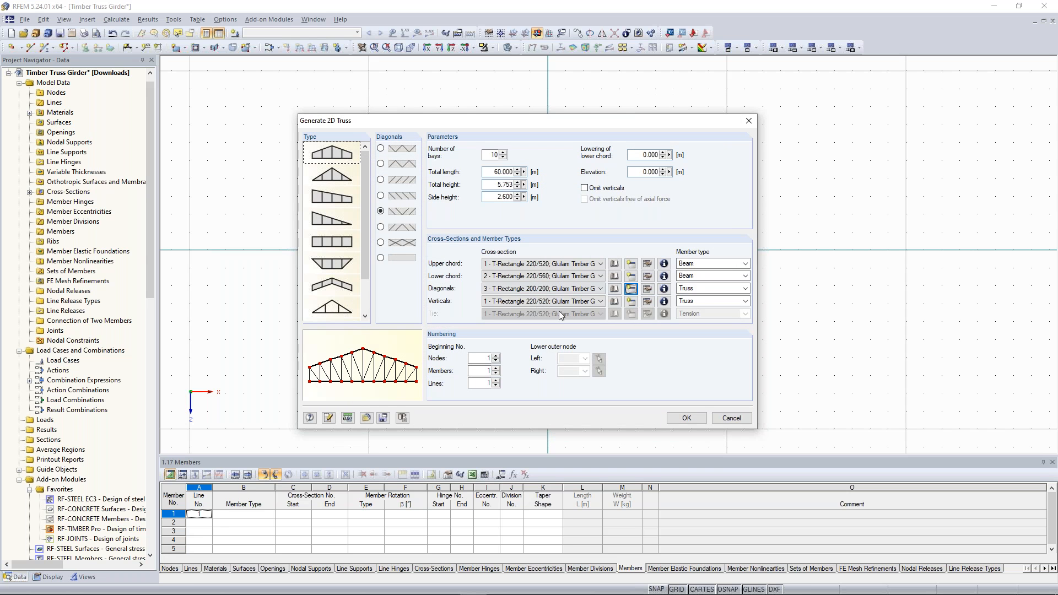
Step: Create a T-Rectangle 200/180 cross-section for the verticals from the copied description, with the material Glulam Timber GL28h
{"action": "left_click", "coordinate": [631, 302]}
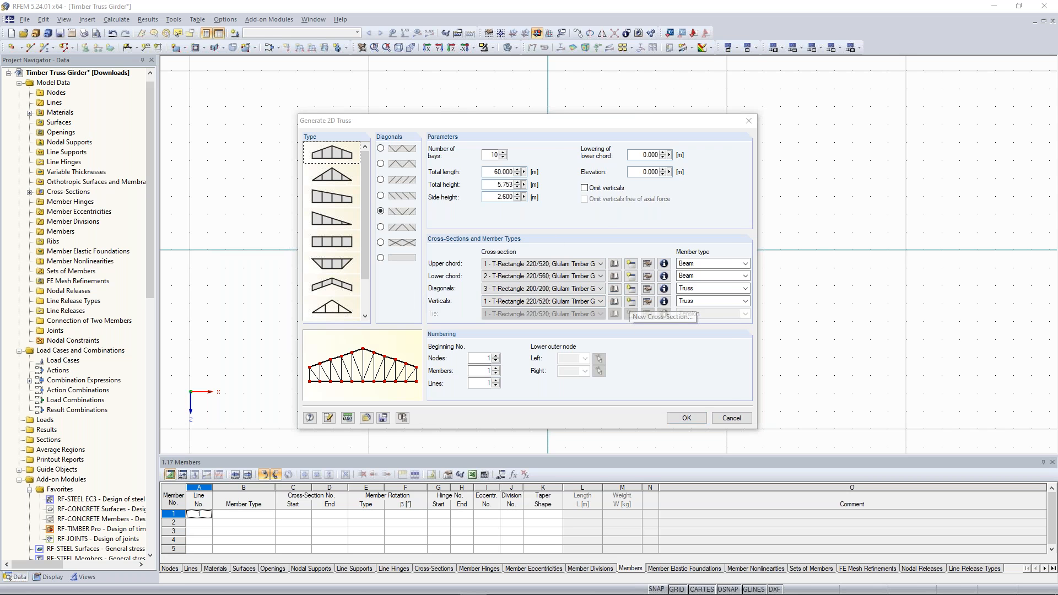
{"action": "type", "text": "T-Rectangle 220/560"}
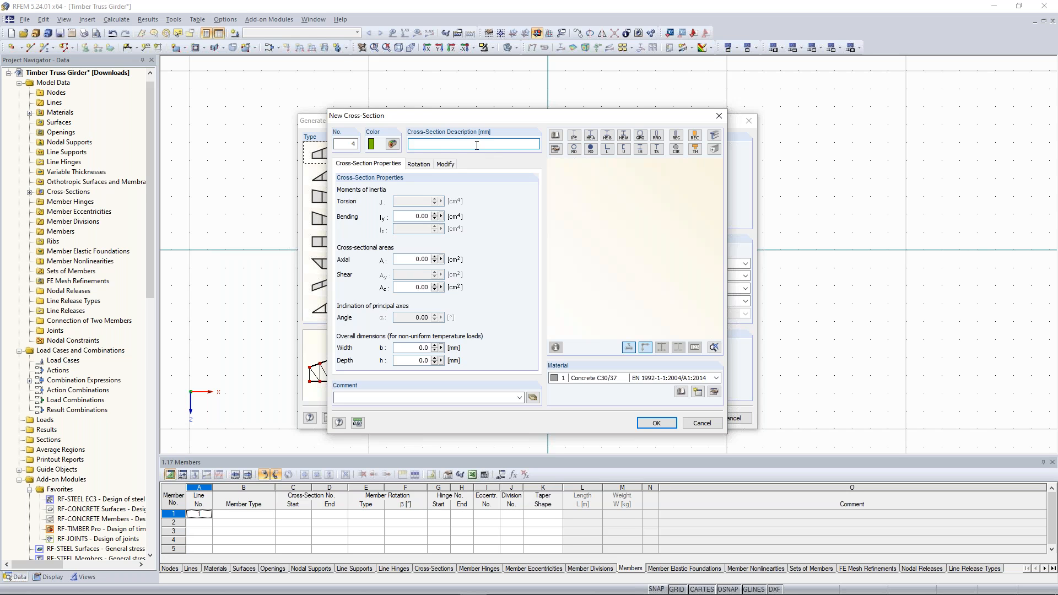
{"action": "left_click", "coordinate": [451, 143]}
{"action": "key", "text": "BackSpace"}
{"action": "type", "text": "0"}
{"action": "left_click_drag", "start_coordinate": [456, 145], "coordinate": [488, 142]}
{"action": "type", "text": "180"}
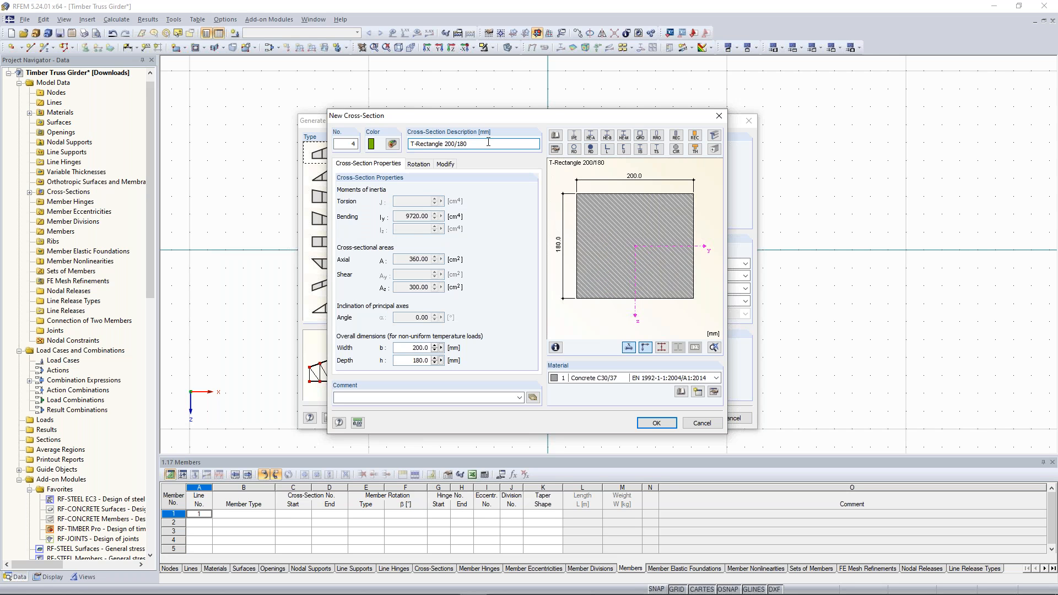
{"action": "left_click", "coordinate": [609, 379]}
{"action": "left_click", "coordinate": [606, 408]}
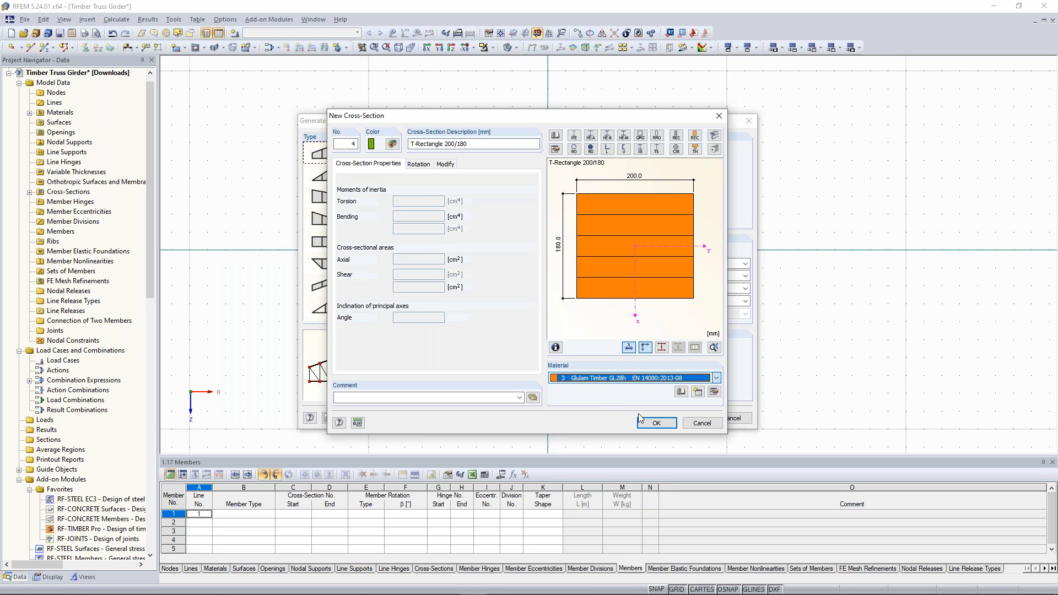
{"action": "left_click", "coordinate": [656, 423]}
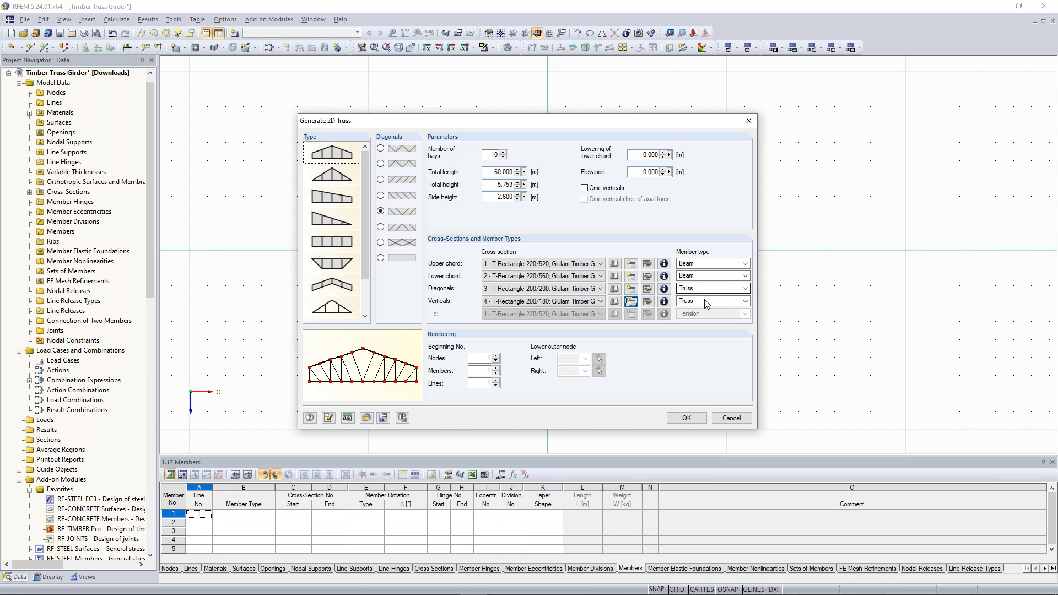
Step: Generate the 2D truss with the defined geometry, cross-sections and member types, and bring the whole girder into view
{"action": "left_click", "coordinate": [687, 418]}
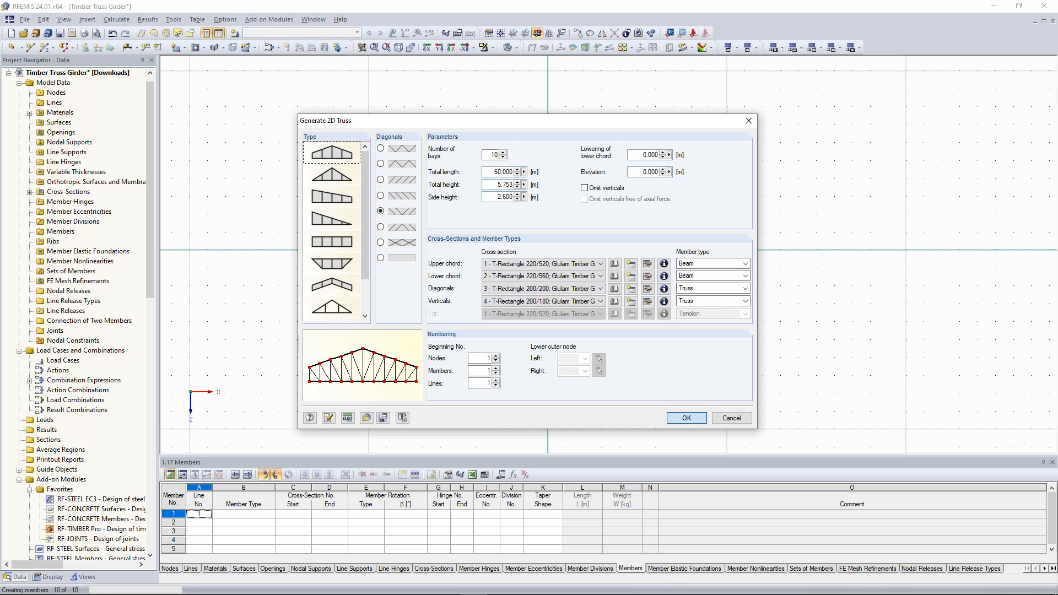
{"action": "scroll", "coordinate": [716, 288], "scroll_direction": "down", "scroll_amount": 3}
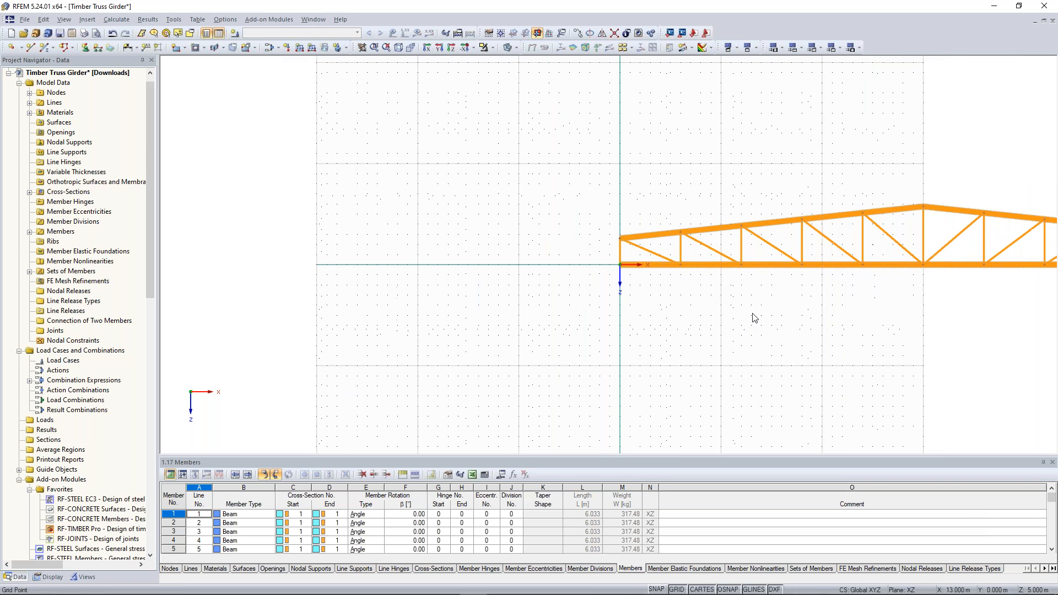
{"action": "middle_click_drag", "start_coordinate": [727, 327], "coordinate": [580, 317]}
{"action": "scroll", "coordinate": [579, 305], "scroll_direction": "up", "scroll_amount": 1}
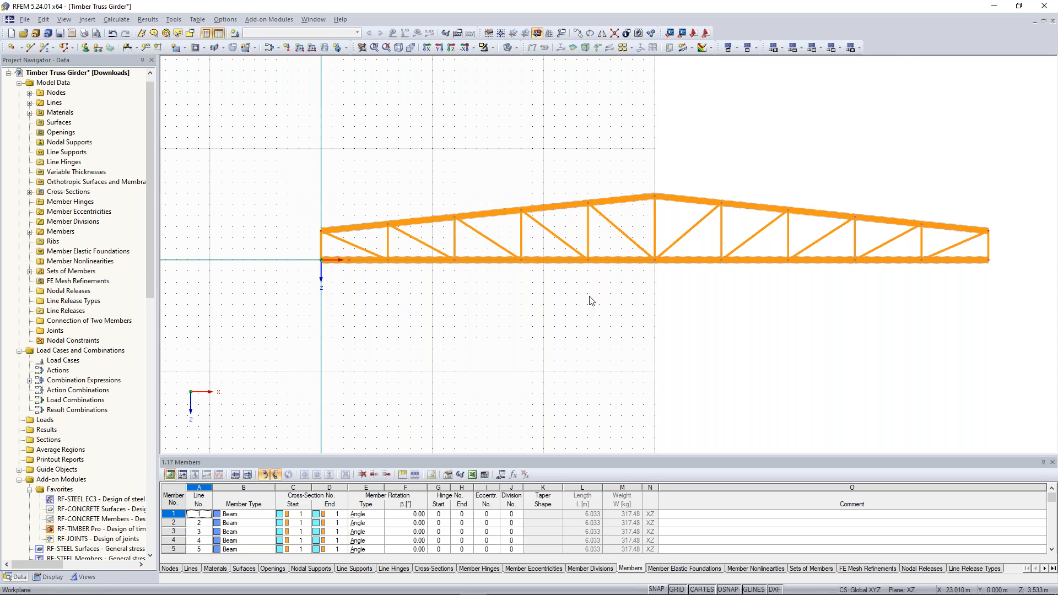
{"action": "middle_click_drag", "start_coordinate": [589, 297], "coordinate": [550, 292]}
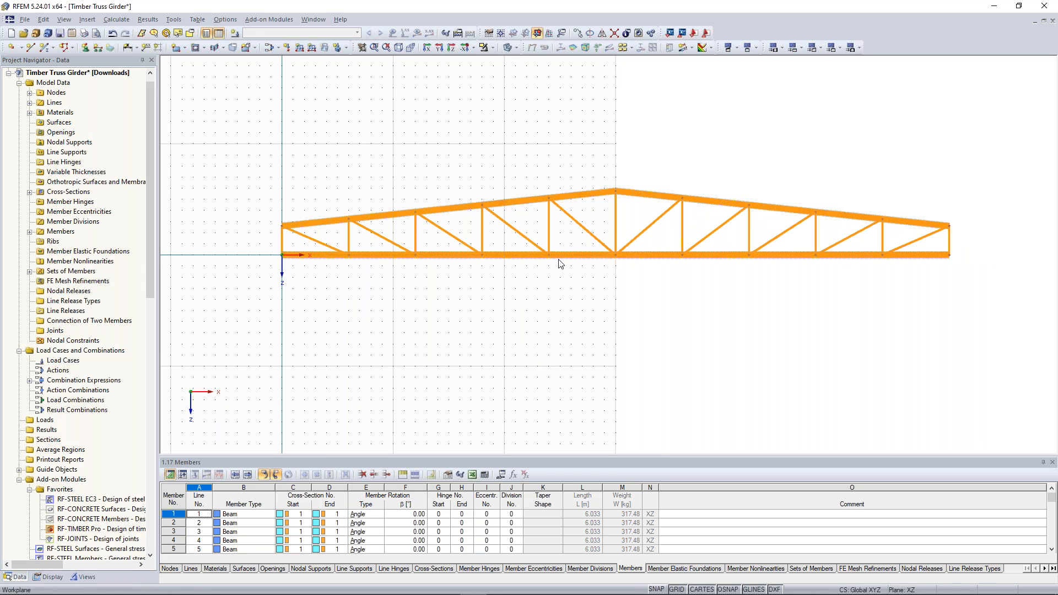
Step: Set the work plane's number of grid points to adapt dynamically to the size of the model
{"action": "right_click", "coordinate": [518, 134]}
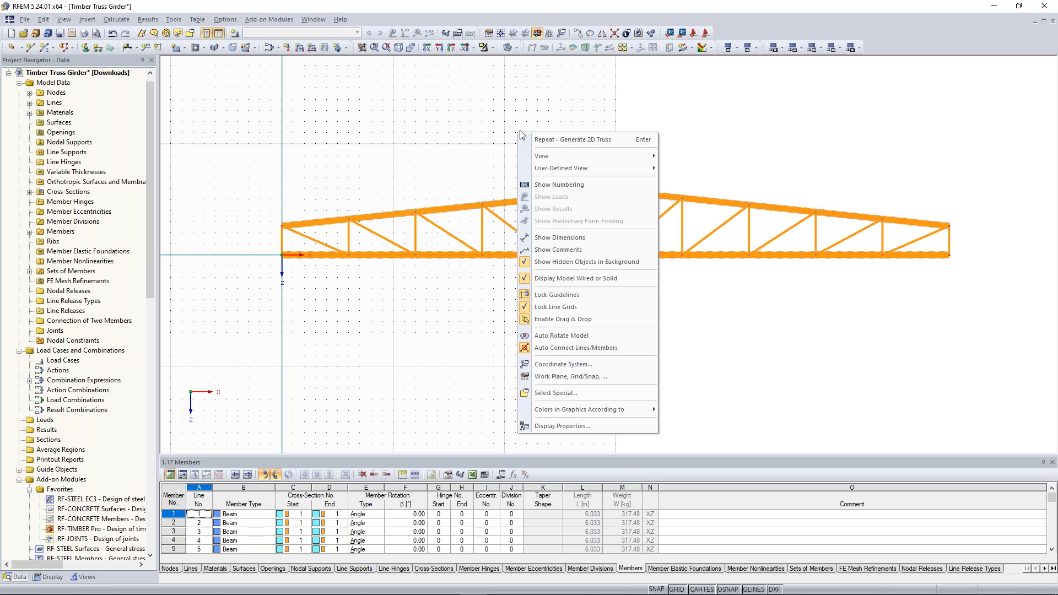
{"action": "left_click", "coordinate": [582, 377]}
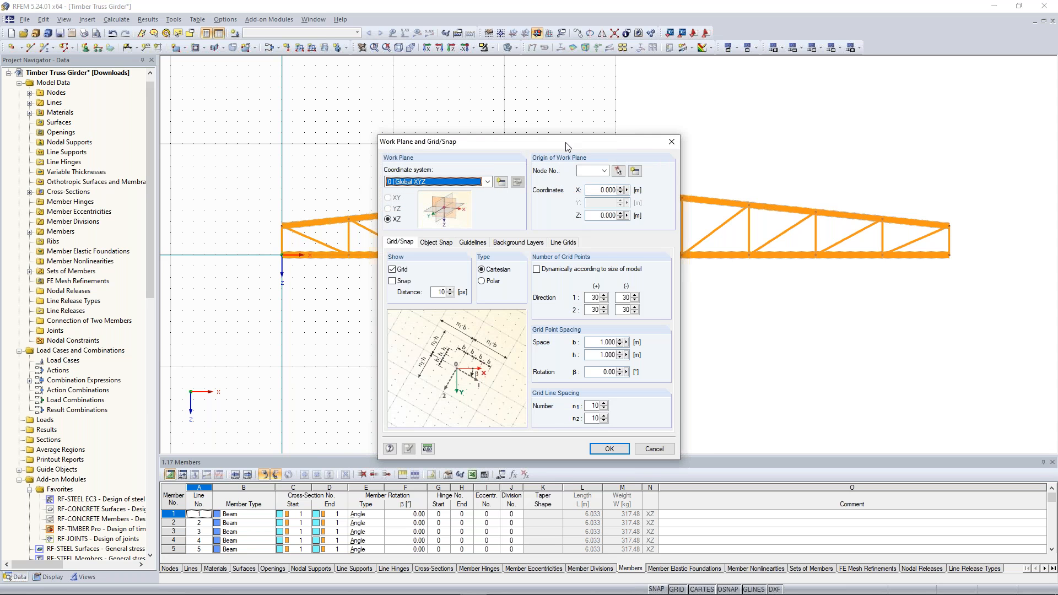
{"action": "left_click_drag", "start_coordinate": [569, 145], "coordinate": [518, 114]}
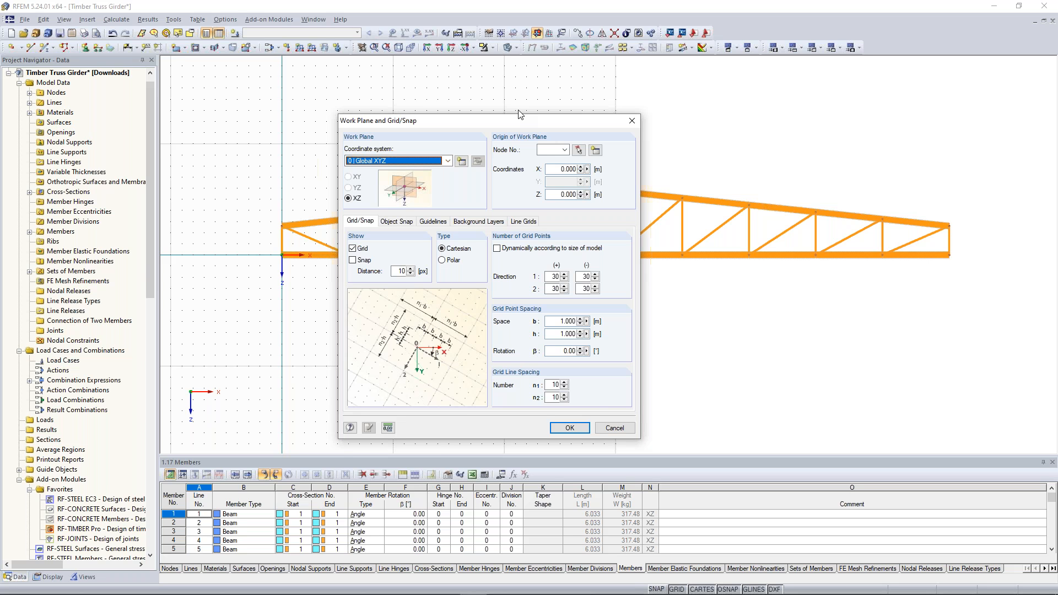
{"action": "left_click_drag", "start_coordinate": [518, 114], "coordinate": [494, 88]}
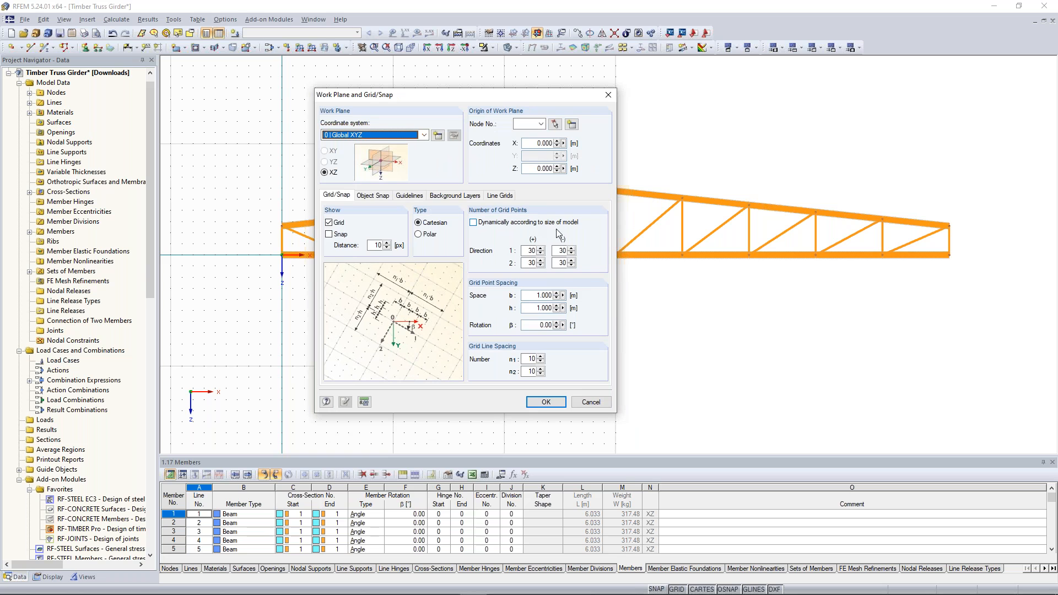
{"action": "left_click", "coordinate": [495, 223]}
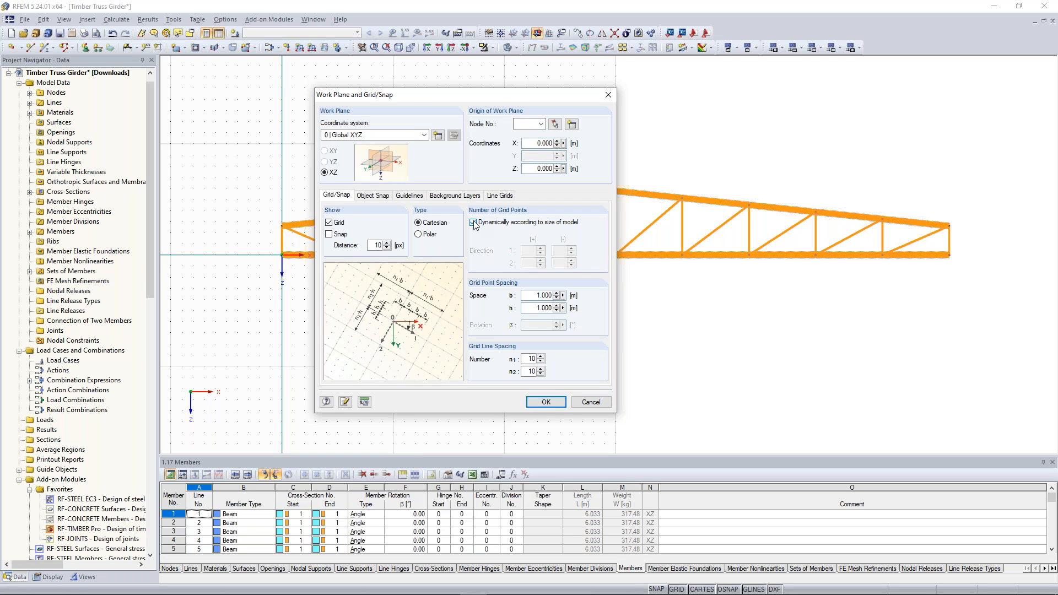
{"action": "left_click", "coordinate": [553, 404]}
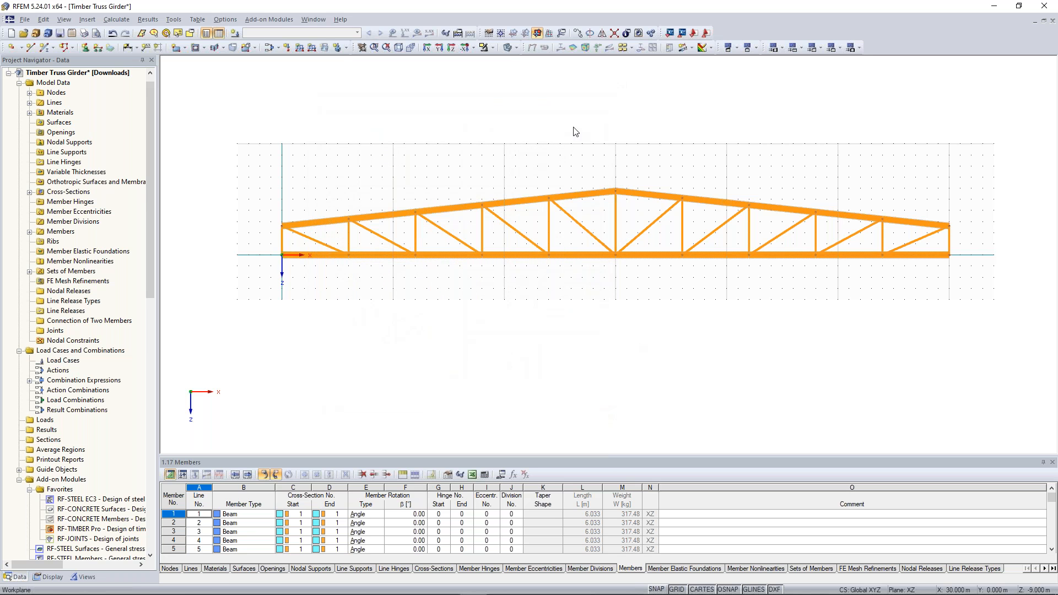
{"action": "scroll", "coordinate": [578, 148], "scroll_direction": "up", "scroll_amount": 3}
{"action": "scroll", "coordinate": [547, 147], "scroll_direction": "down", "scroll_amount": 4}
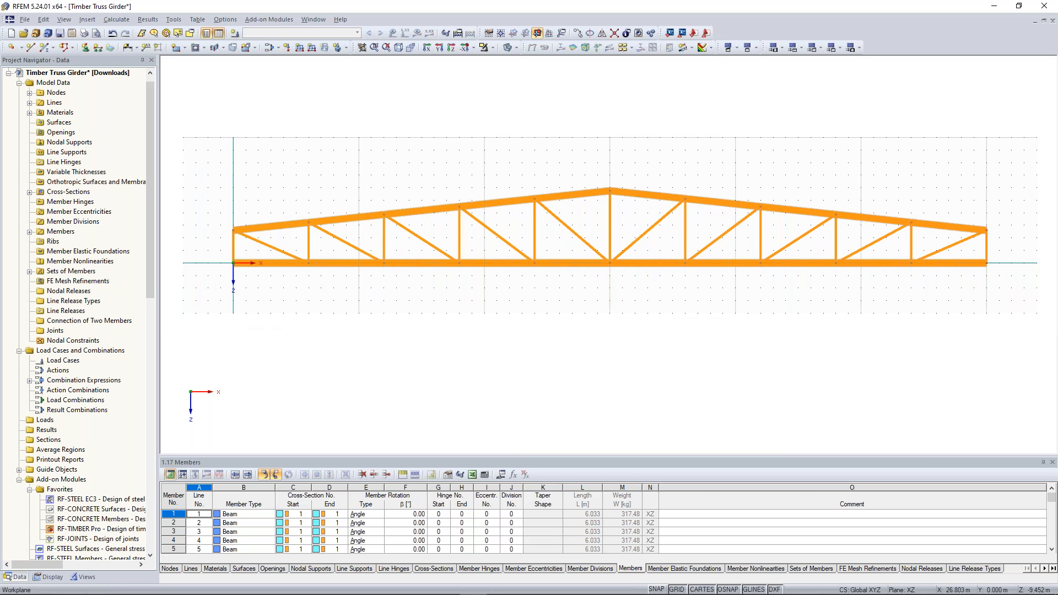
{"action": "middle_click_drag", "start_coordinate": [596, 194], "coordinate": [611, 198]}
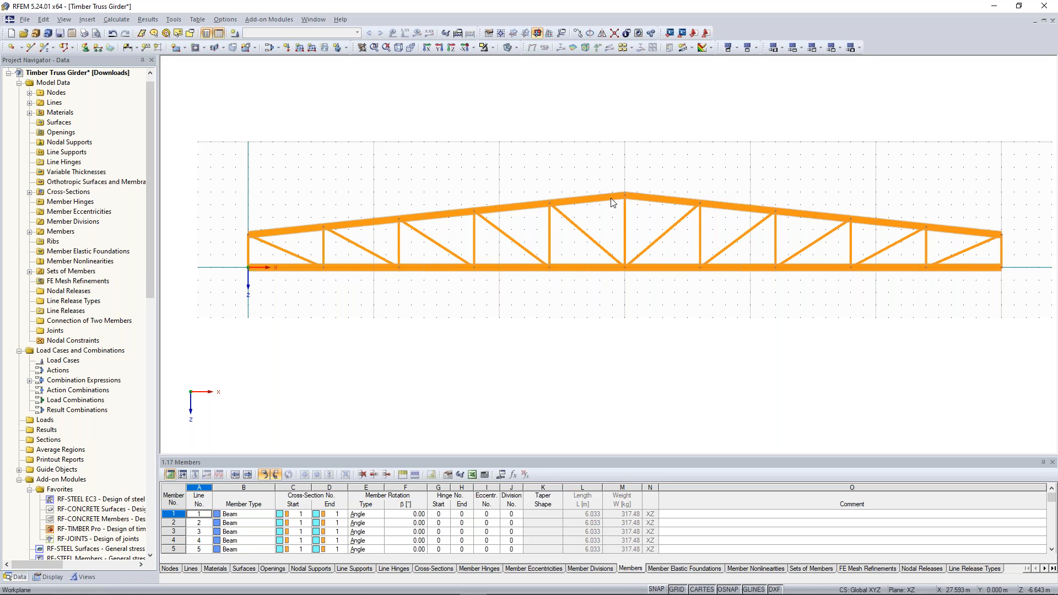
{"action": "scroll", "coordinate": [600, 170], "scroll_direction": "down", "scroll_amount": 1}
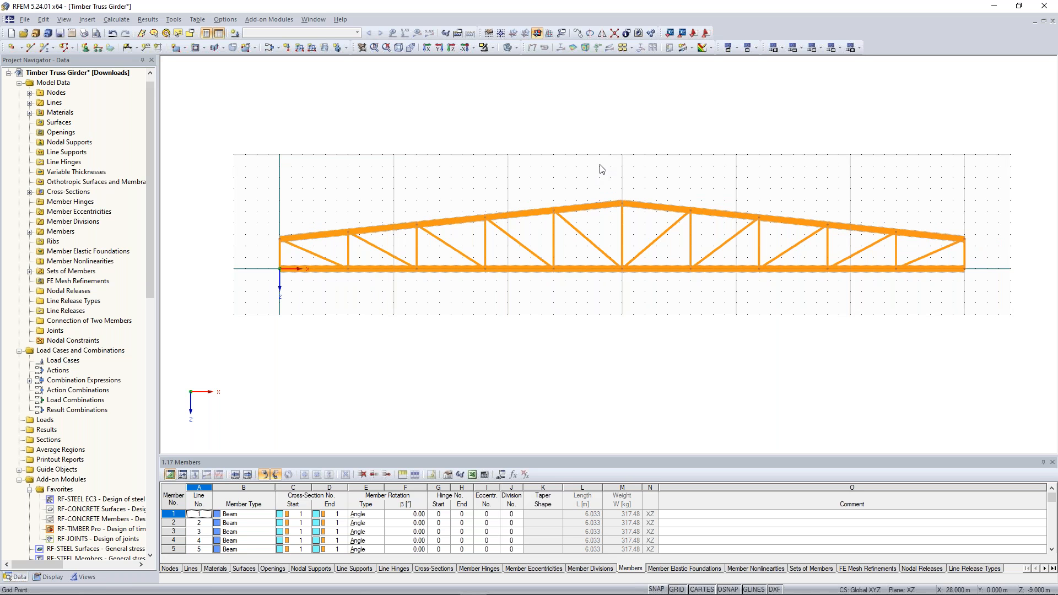
{"action": "middle_click_drag", "start_coordinate": [553, 163], "coordinate": [562, 149]}
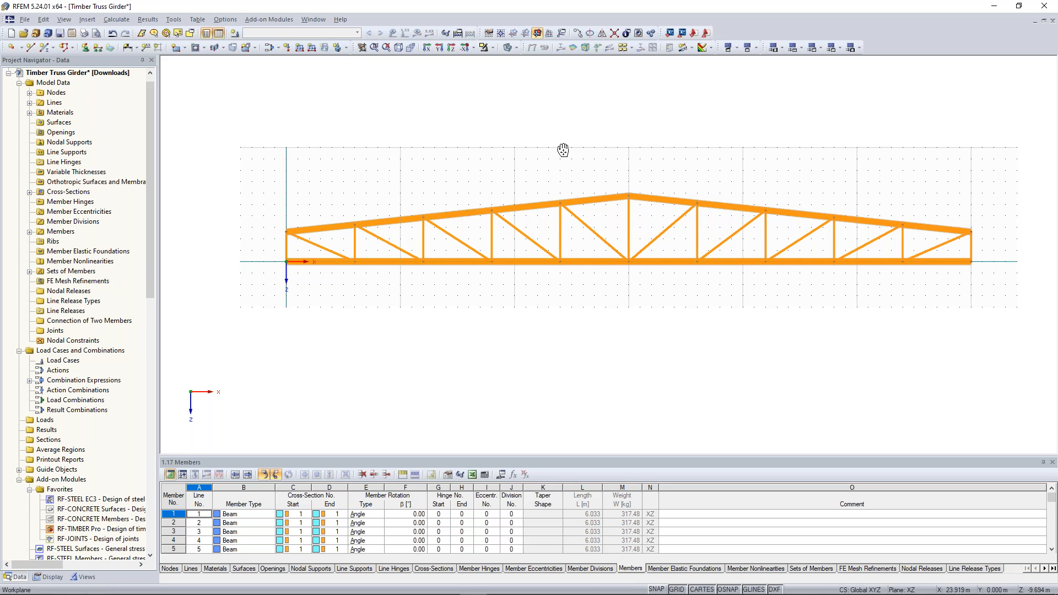
{"action": "middle_click_drag", "start_coordinate": [562, 150], "coordinate": [567, 146]}
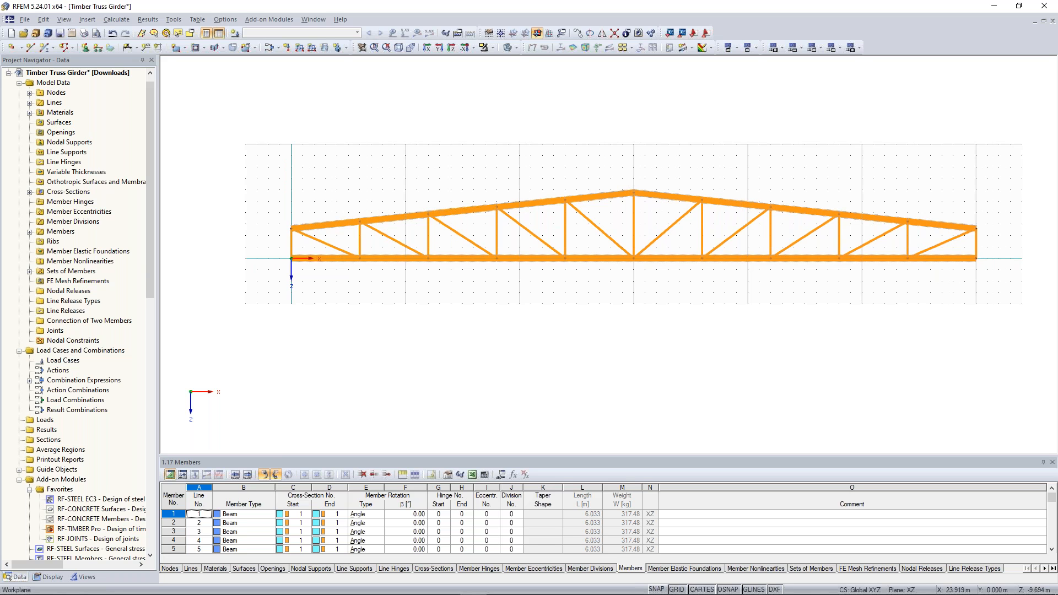
Step: Delete the vertical end posts and the outermost lower chord members at both ends of the truss, including their support-side nodes
{"action": "left_click_drag", "start_coordinate": [302, 282], "coordinate": [276, 251]}
{"action": "left_click_drag", "start_coordinate": [994, 282], "coordinate": [967, 247]}
{"action": "left_click", "coordinate": [966, 194]}
{"action": "left_click_drag", "start_coordinate": [964, 197], "coordinate": [996, 239]}
{"action": "scroll", "coordinate": [333, 316], "scroll_direction": "up", "scroll_amount": 3}
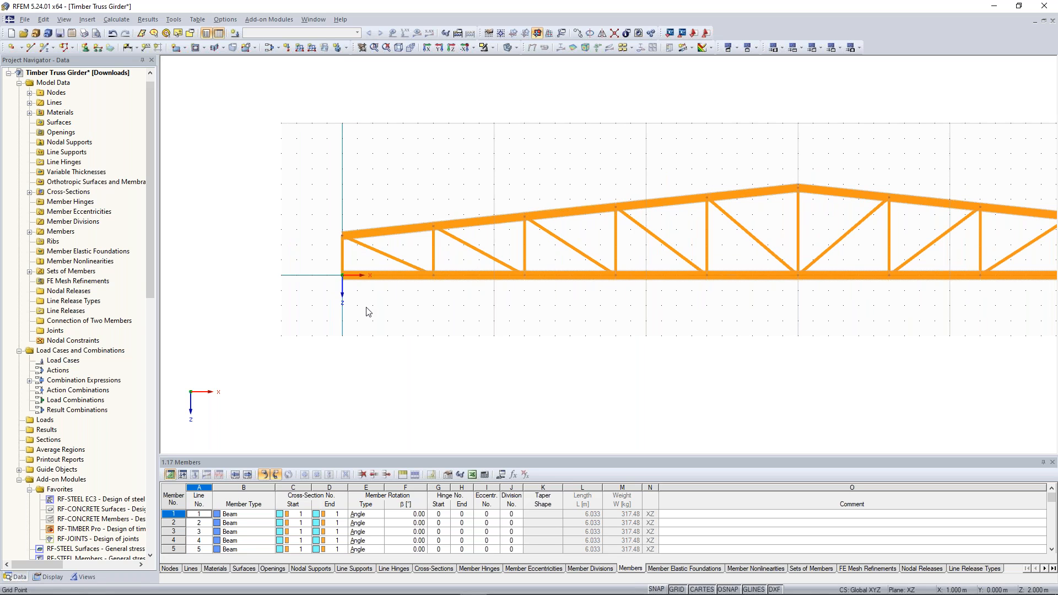
{"action": "left_click_drag", "start_coordinate": [370, 313], "coordinate": [334, 282]}
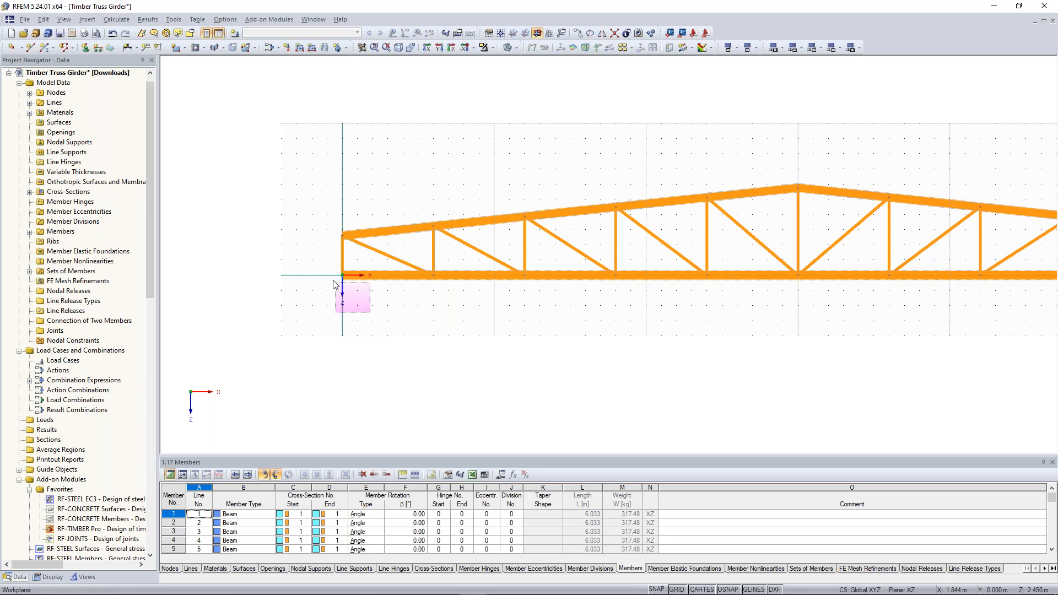
{"action": "right_click", "coordinate": [282, 279]}
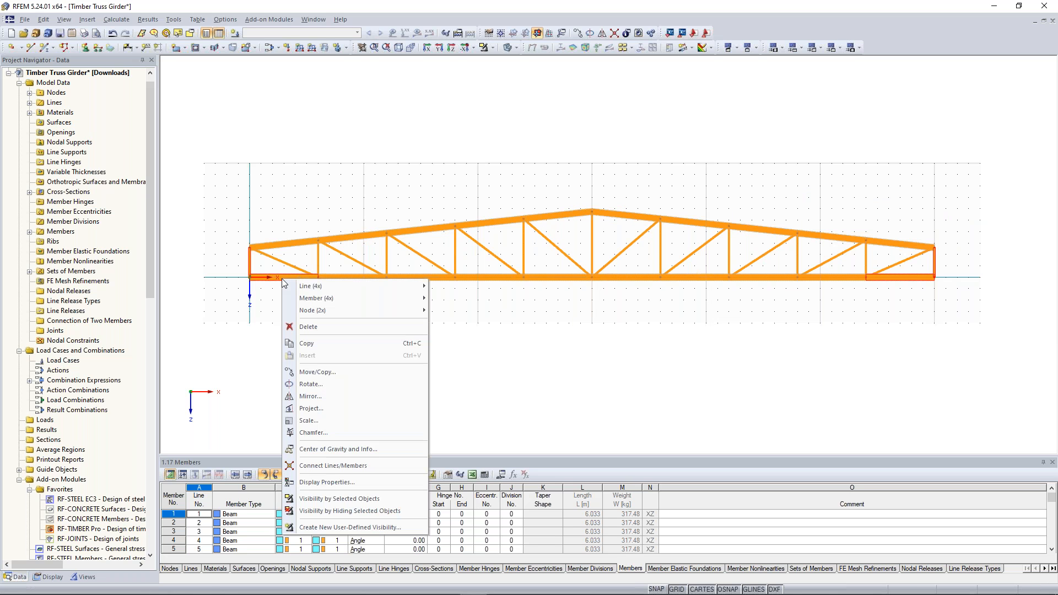
{"action": "left_click", "coordinate": [334, 329]}
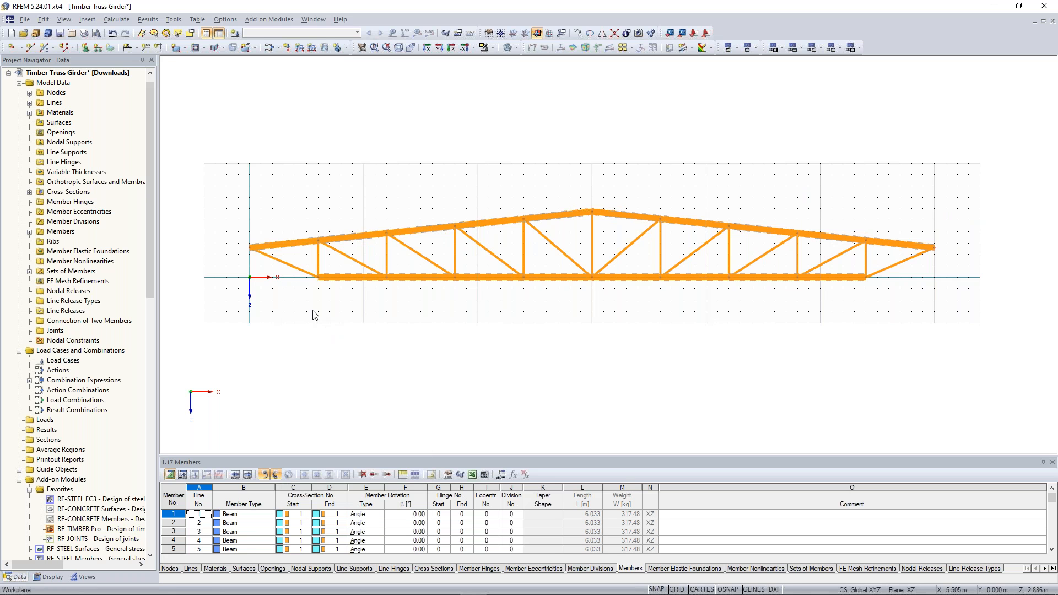
{"action": "middle_click_drag", "start_coordinate": [312, 310], "coordinate": [326, 314]}
{"action": "scroll", "coordinate": [323, 310], "scroll_direction": "up", "scroll_amount": 2}
{"action": "scroll", "coordinate": [323, 310], "scroll_direction": "down", "scroll_amount": 3}
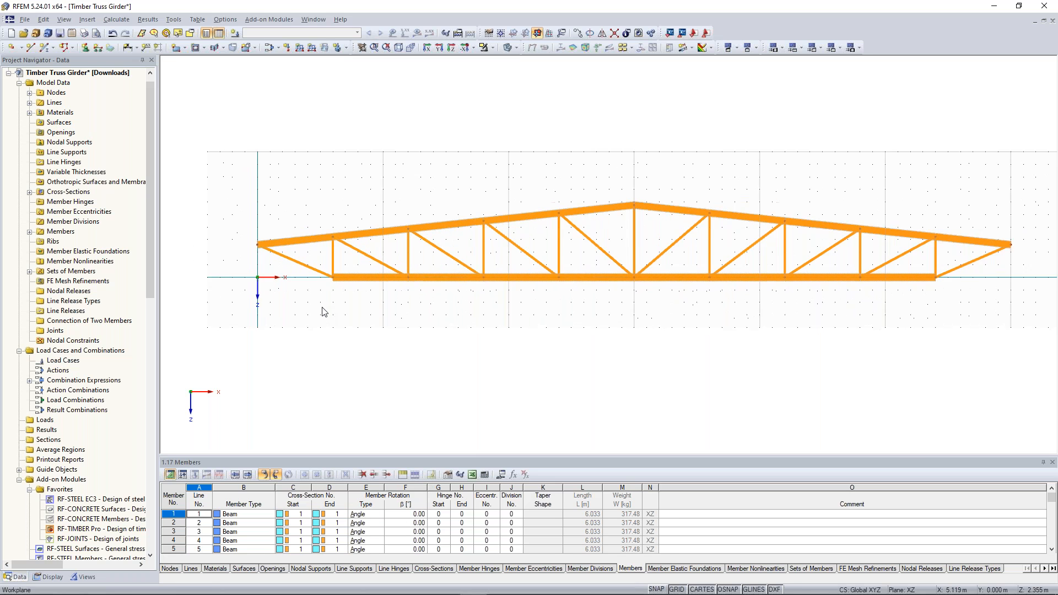
{"action": "scroll", "coordinate": [293, 295], "scroll_direction": "up", "scroll_amount": 2}
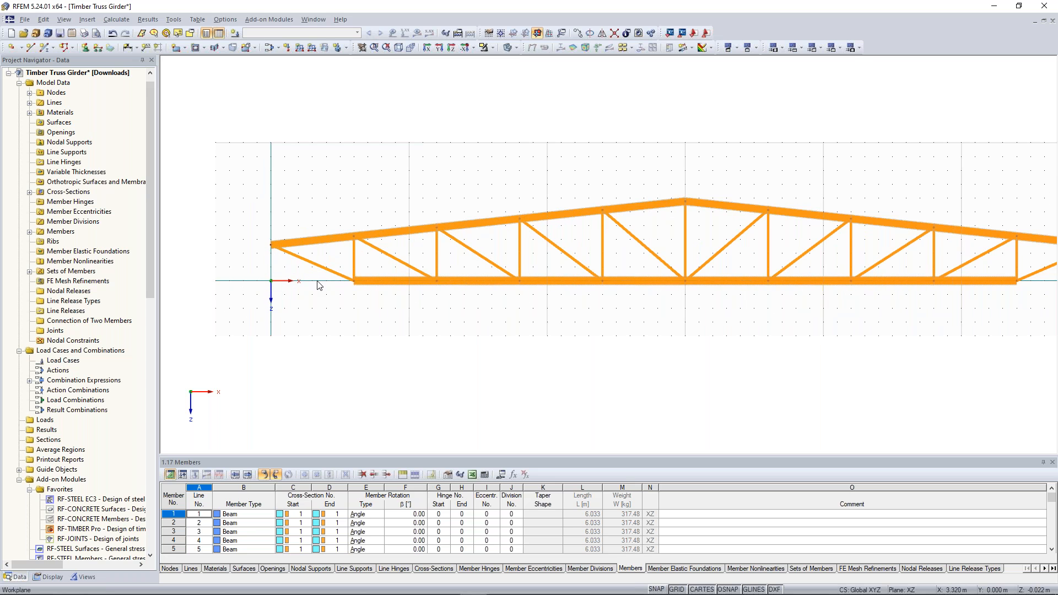
{"action": "scroll", "coordinate": [306, 287], "scroll_direction": "down", "scroll_amount": 1}
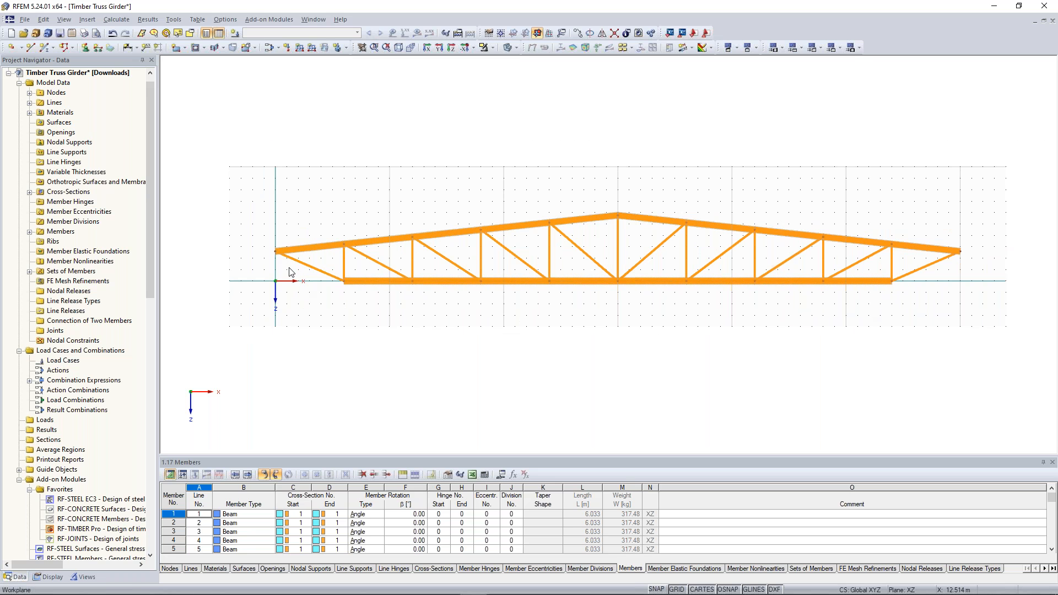
{"action": "scroll", "coordinate": [291, 296], "scroll_direction": "up", "scroll_amount": 1}
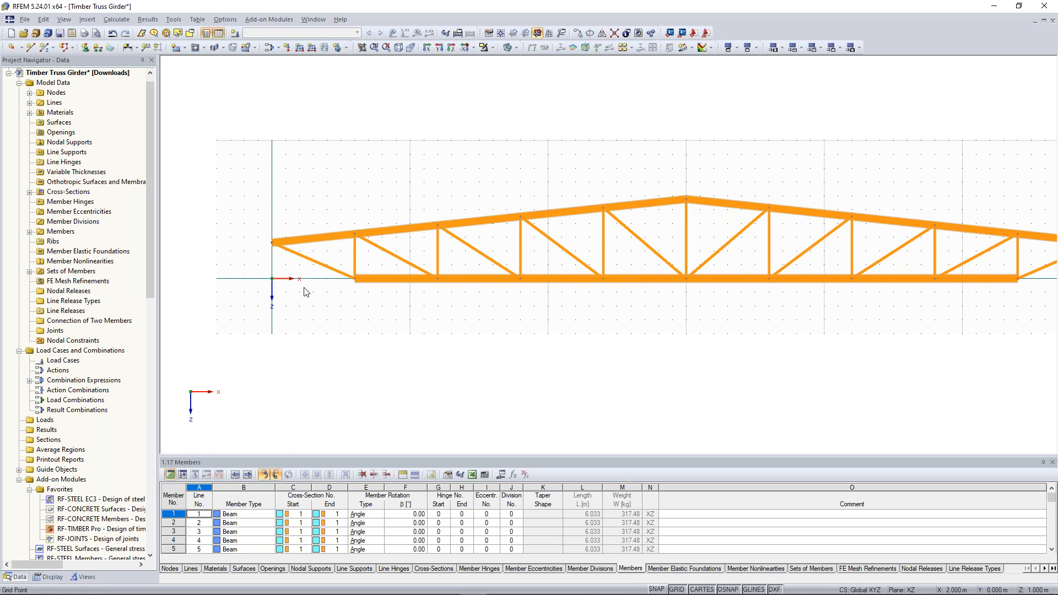
{"action": "scroll", "coordinate": [342, 262], "scroll_direction": "up", "scroll_amount": 1}
{"action": "scroll", "coordinate": [343, 262], "scroll_direction": "down", "scroll_amount": 1}
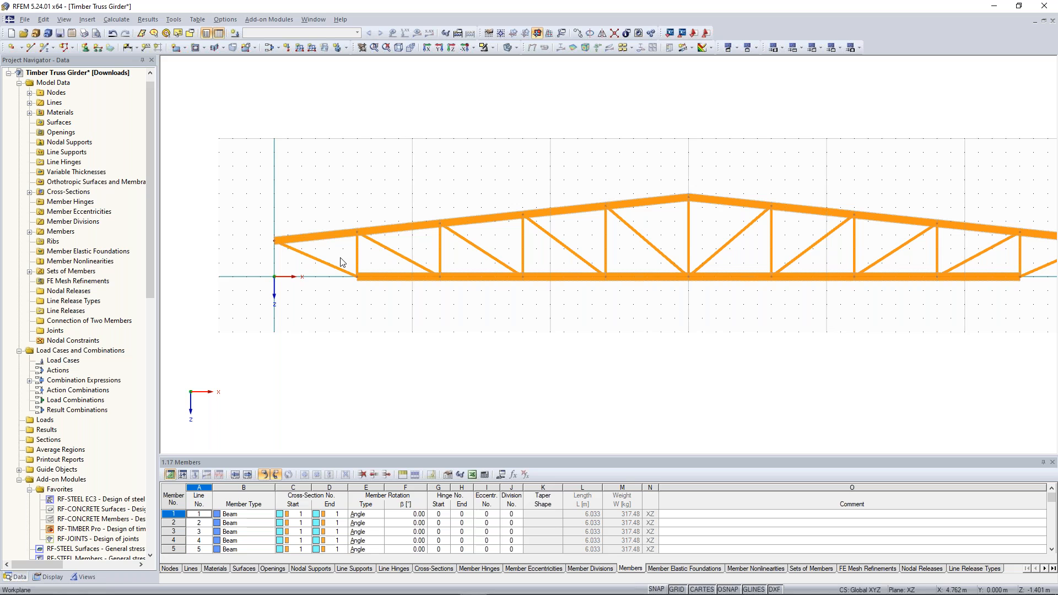
{"action": "scroll", "coordinate": [340, 258], "scroll_direction": "down", "scroll_amount": 1}
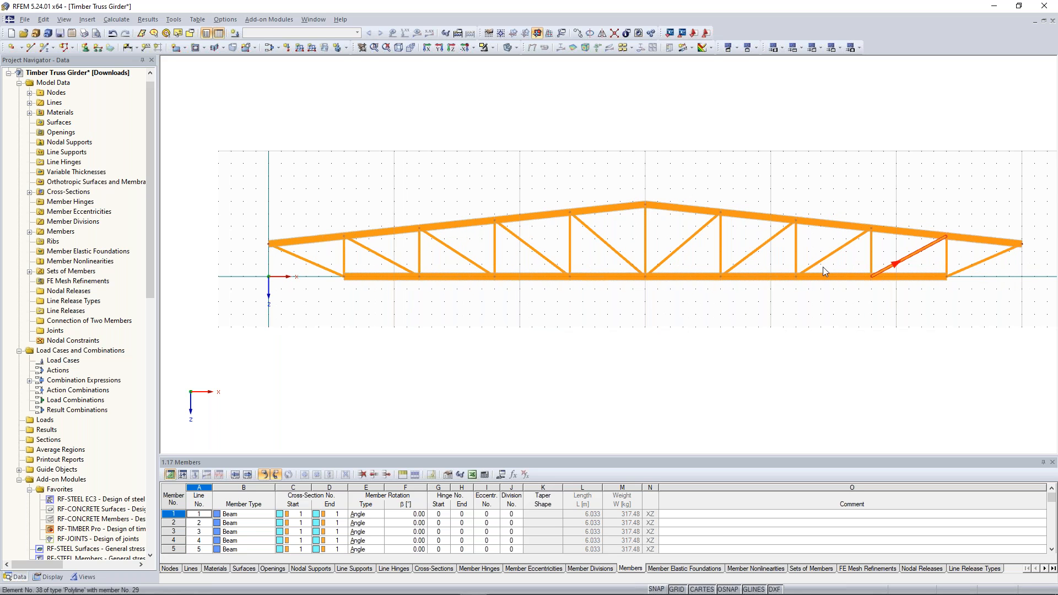
{"action": "scroll", "coordinate": [314, 264], "scroll_direction": "down", "scroll_amount": 1}
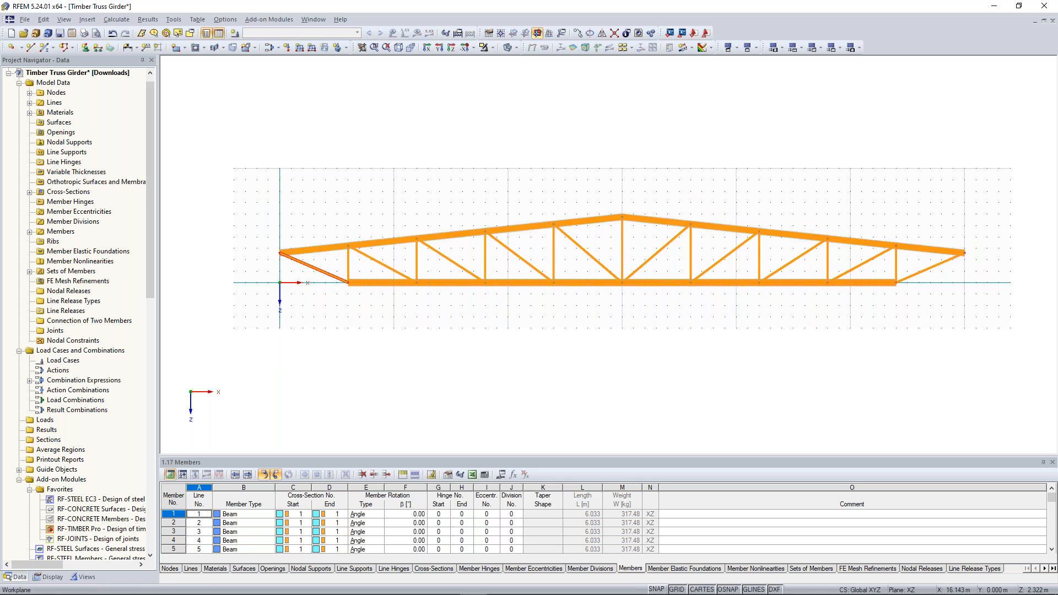
Step: Change the member type of the two outermost diagonals, members 21 and 30, to Beam
{"action": "middle_click_drag", "start_coordinate": [464, 309], "coordinate": [416, 310]}
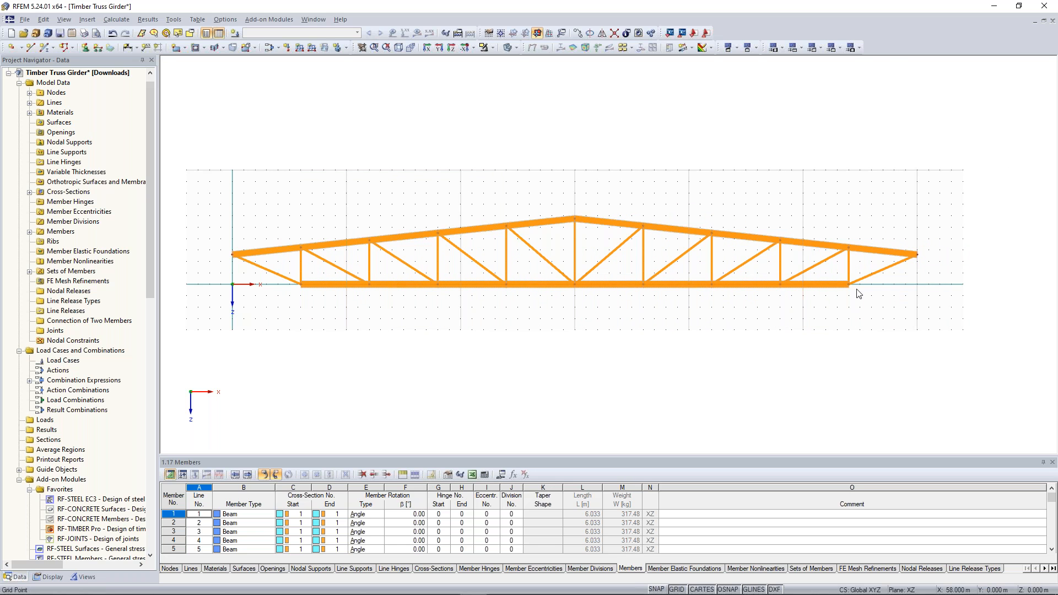
{"action": "left_click", "coordinate": [274, 278]}
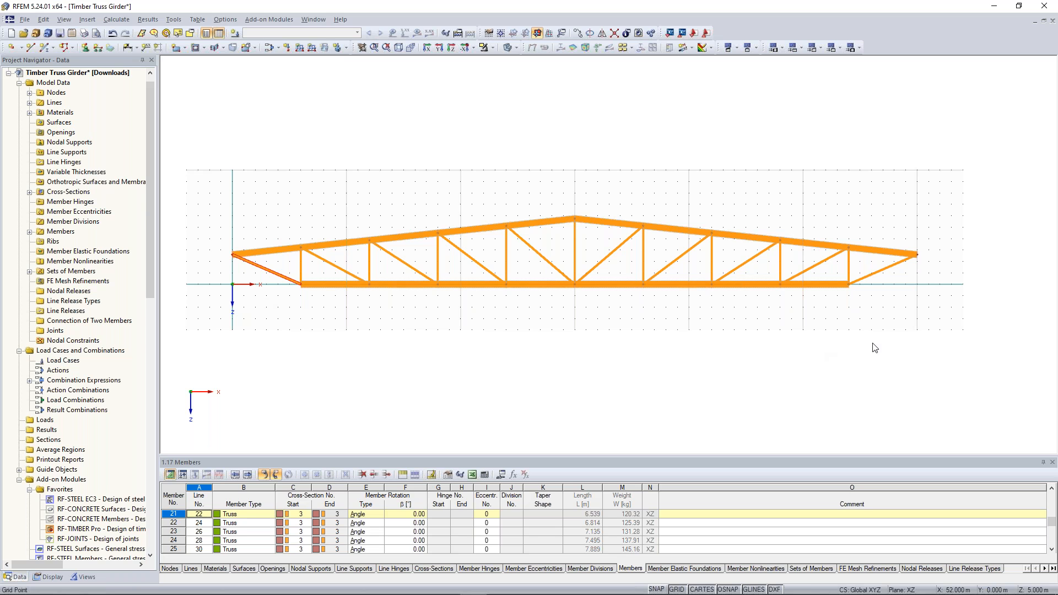
{"action": "left_click", "coordinate": [887, 272]}
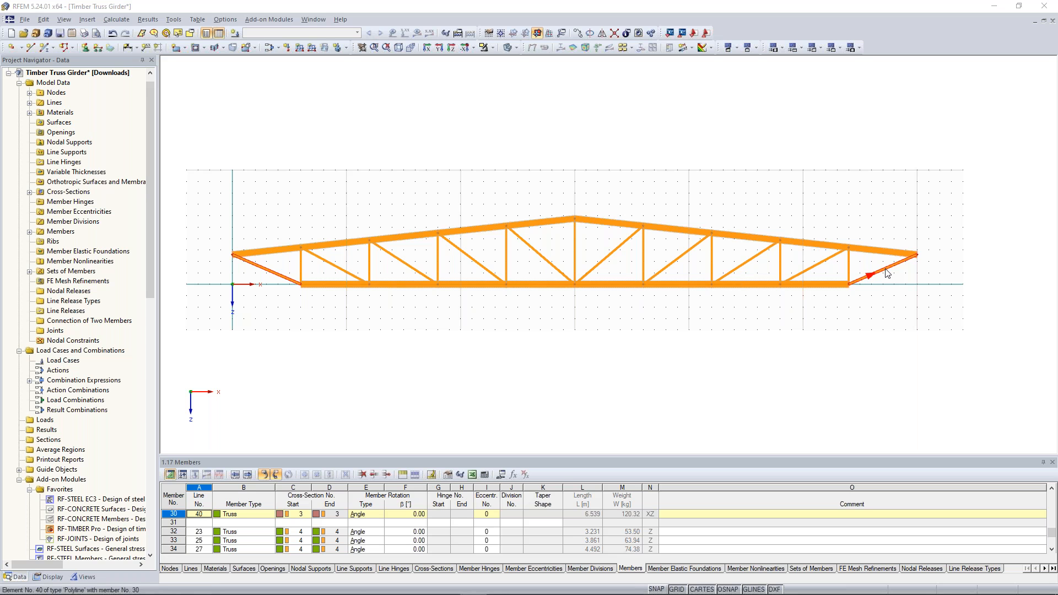
{"action": "double_click", "coordinate": [887, 272]}
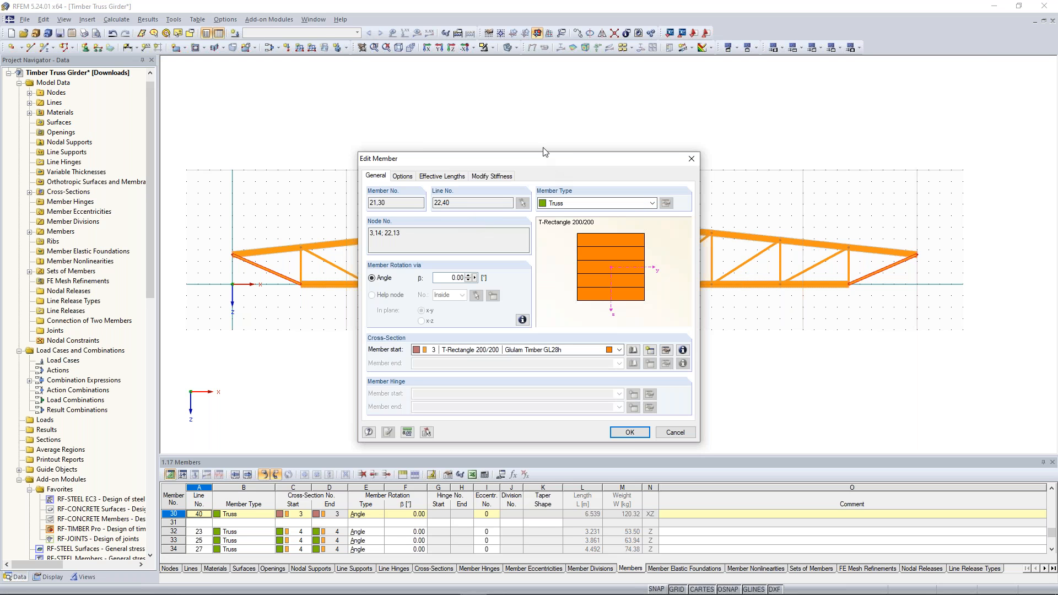
{"action": "left_click", "coordinate": [600, 175]}
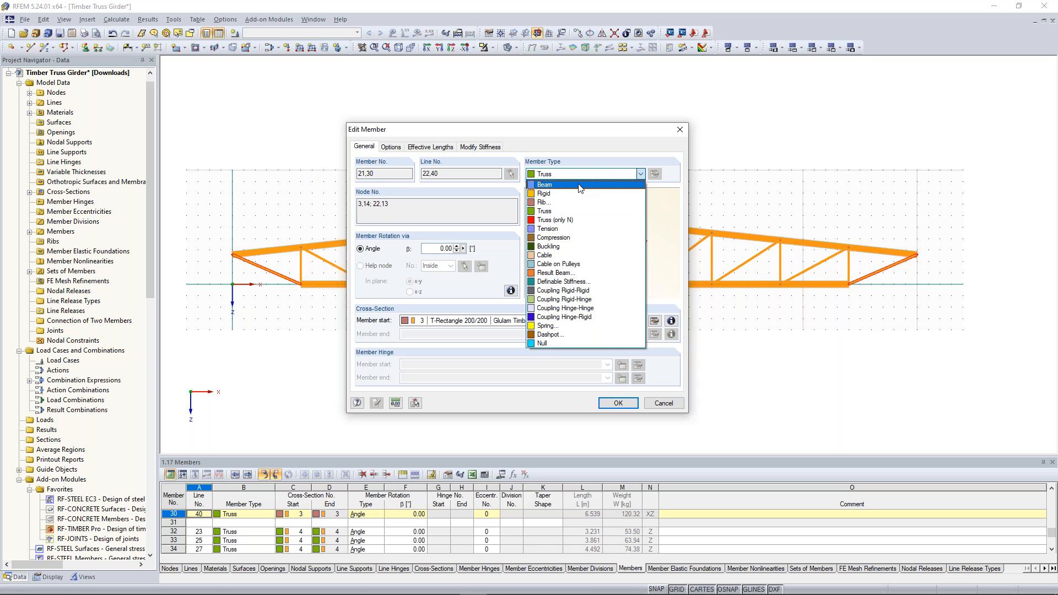
{"action": "left_click", "coordinate": [580, 186]}
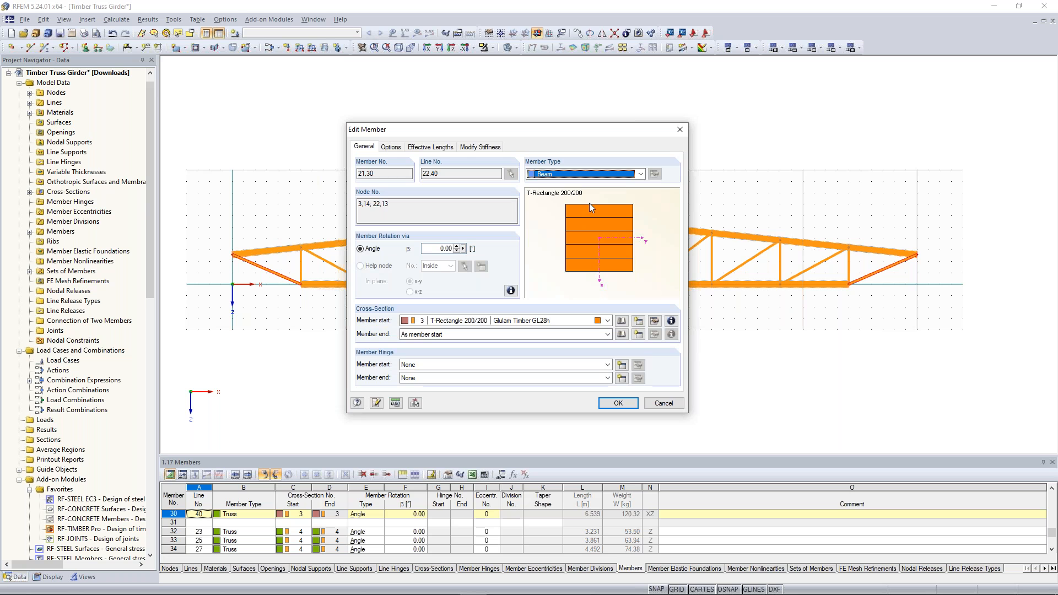
{"action": "left_click", "coordinate": [618, 403]}
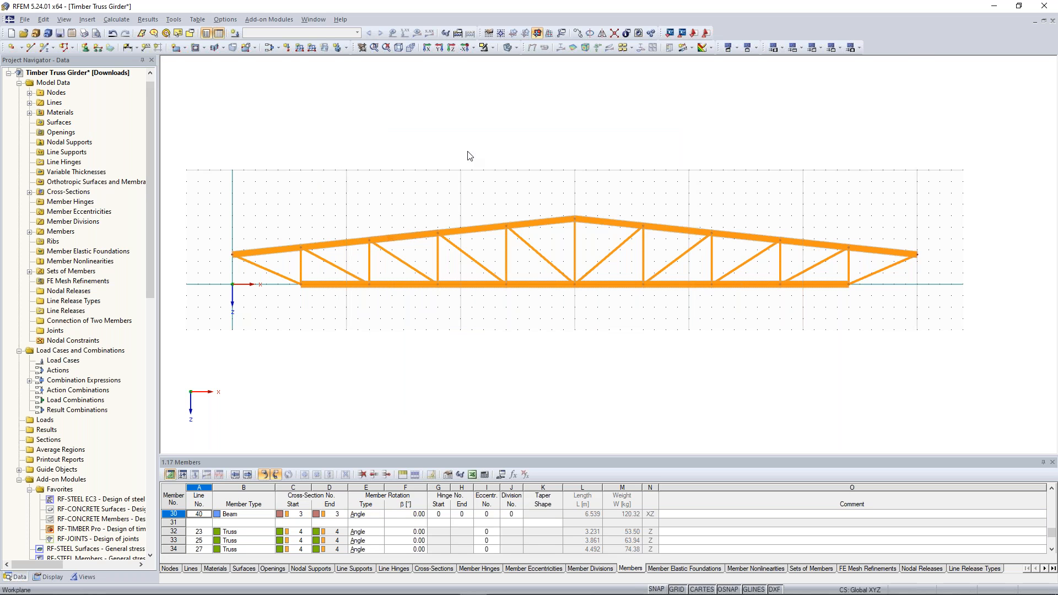
Step: Display the truss girder as a wireframe model
{"action": "left_click", "coordinate": [507, 48]}
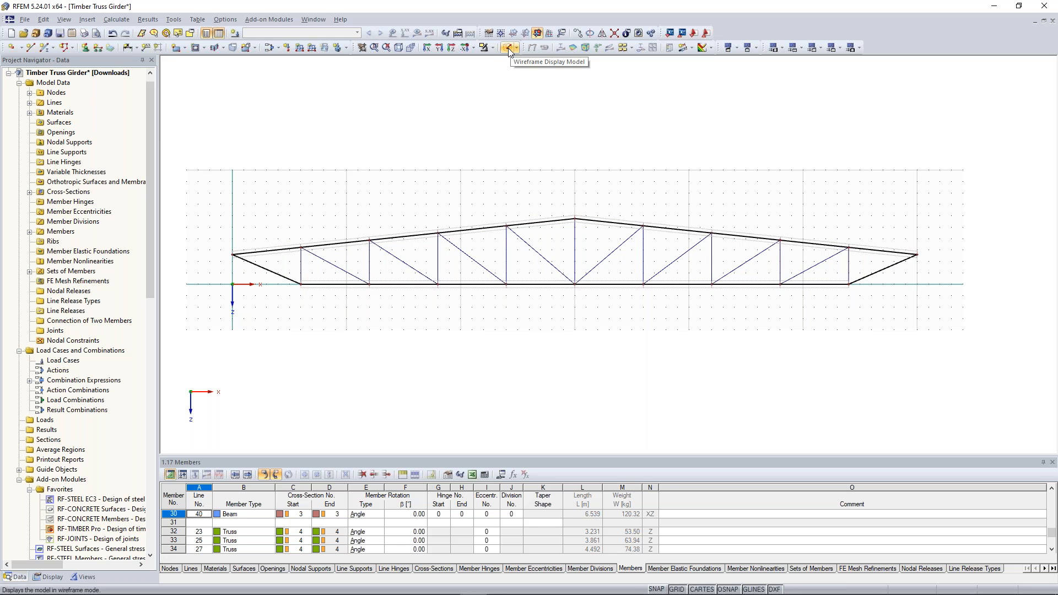
{"action": "scroll", "coordinate": [323, 310], "scroll_direction": "up", "scroll_amount": 3}
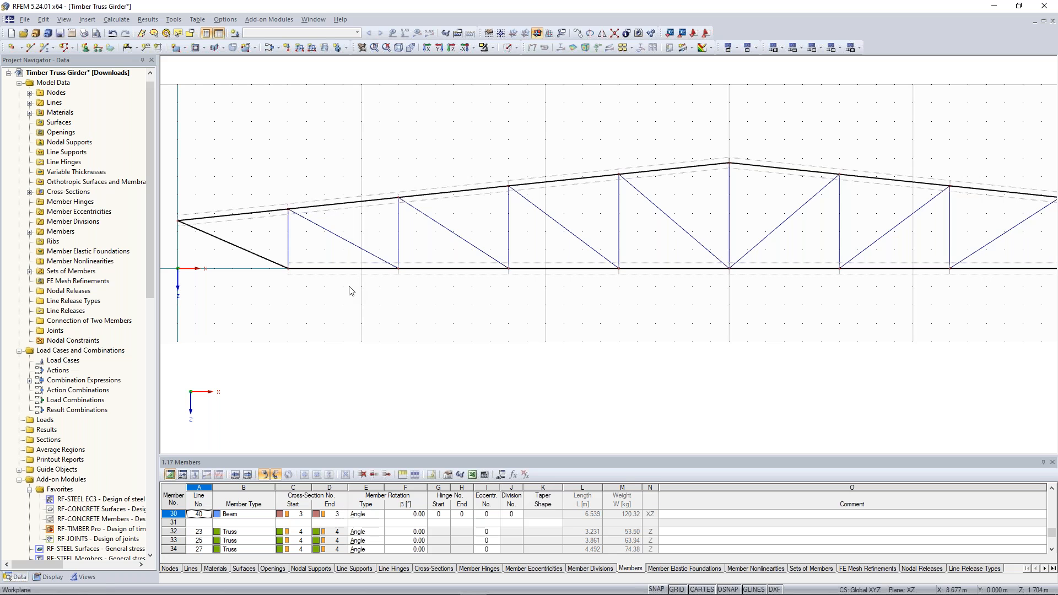
{"action": "scroll", "coordinate": [310, 243], "scroll_direction": "up", "scroll_amount": 1}
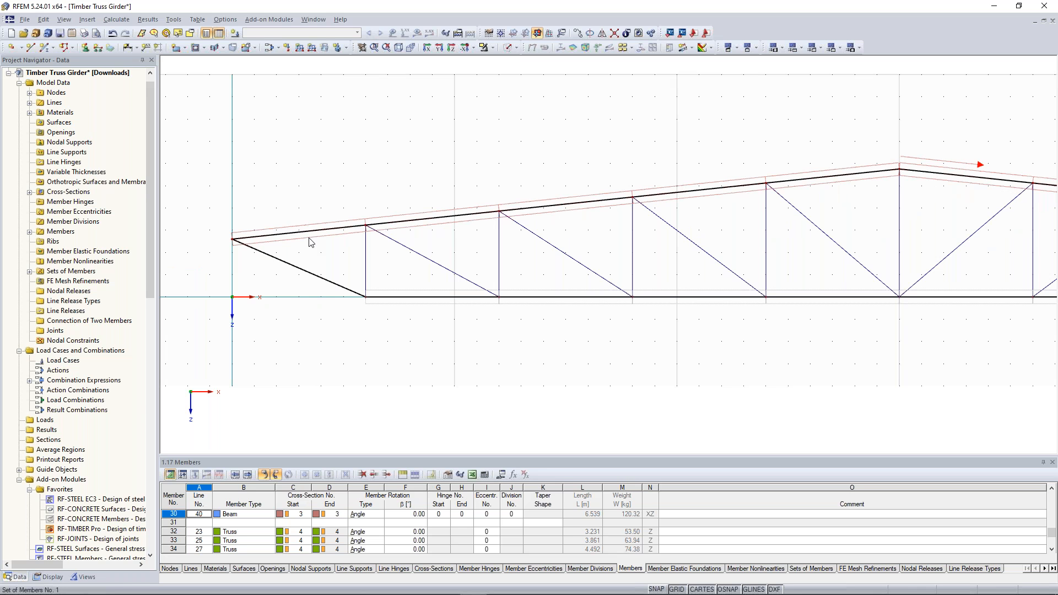
{"action": "scroll", "coordinate": [310, 243], "scroll_direction": "down", "scroll_amount": 3}
{"action": "scroll", "coordinate": [379, 246], "scroll_direction": "up", "scroll_amount": 2}
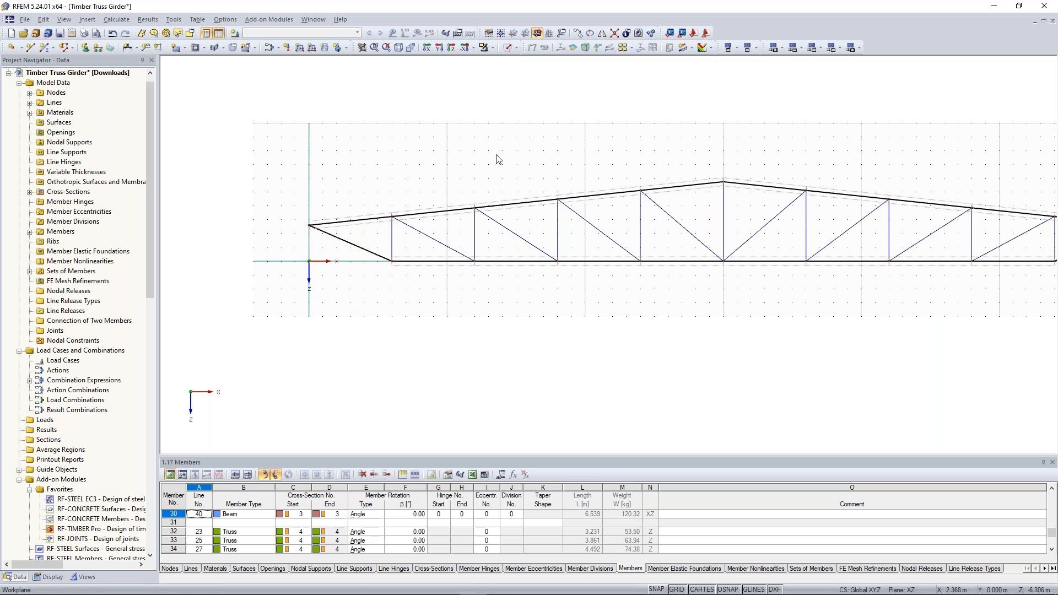
{"action": "middle_click_drag", "start_coordinate": [469, 157], "coordinate": [458, 158]}
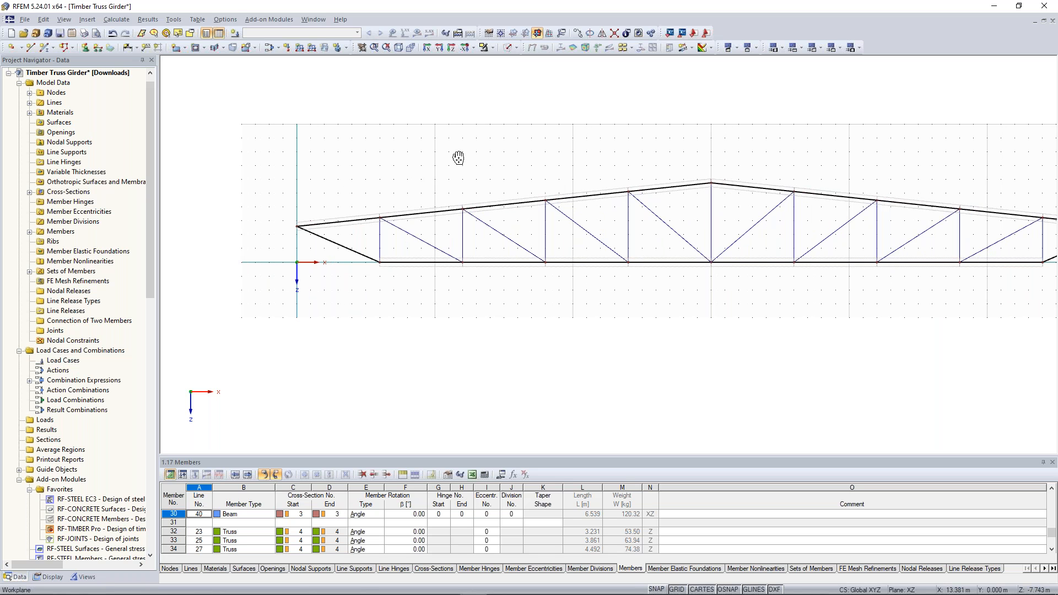
{"action": "middle_click_drag", "start_coordinate": [458, 158], "coordinate": [403, 159]}
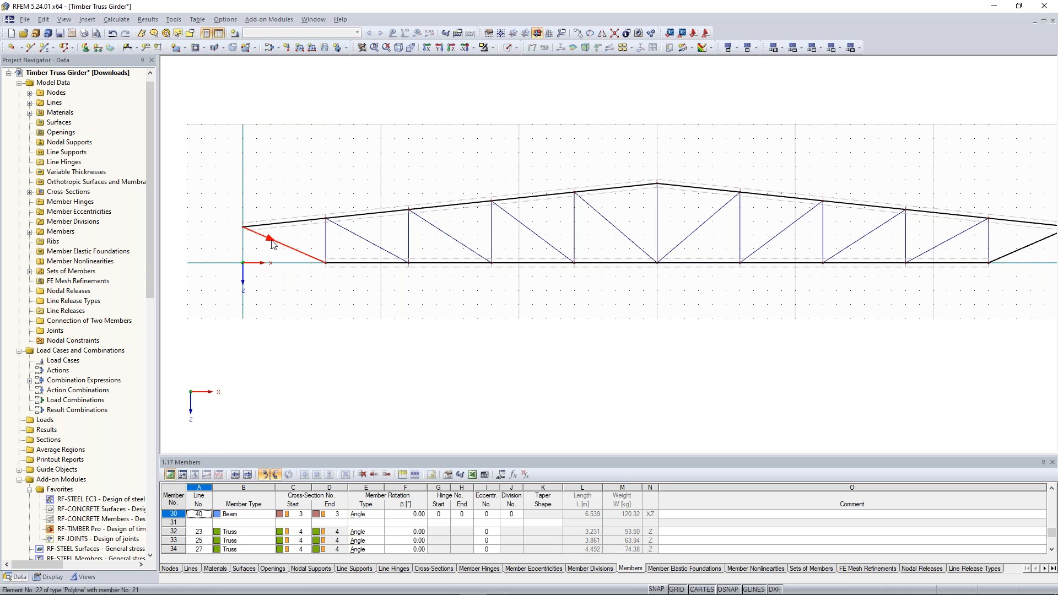
{"action": "middle_click_drag", "start_coordinate": [827, 306], "coordinate": [806, 309]}
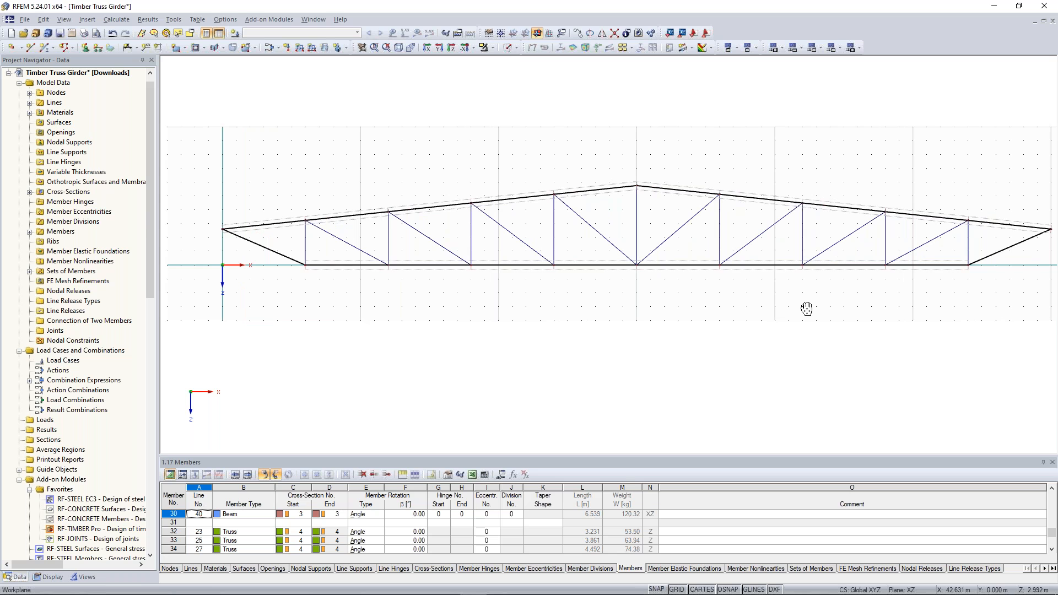
{"action": "middle_click_drag", "start_coordinate": [807, 309], "coordinate": [803, 309]}
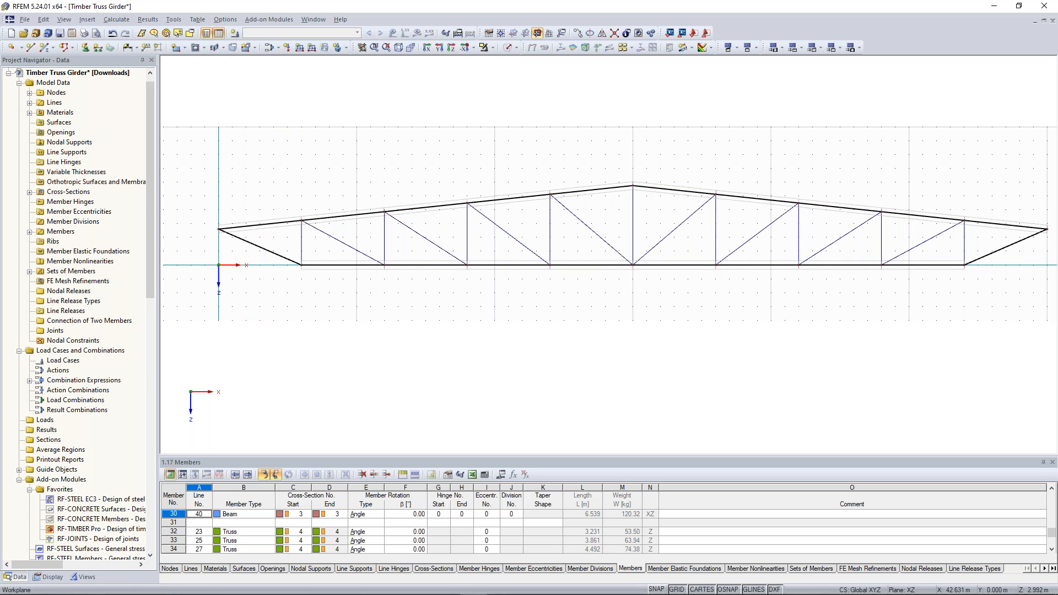
Step: Add the outermost diagonals at both truss ends, members 21 and 30, to the Lower chord set of members
{"action": "double_click", "coordinate": [333, 276]}
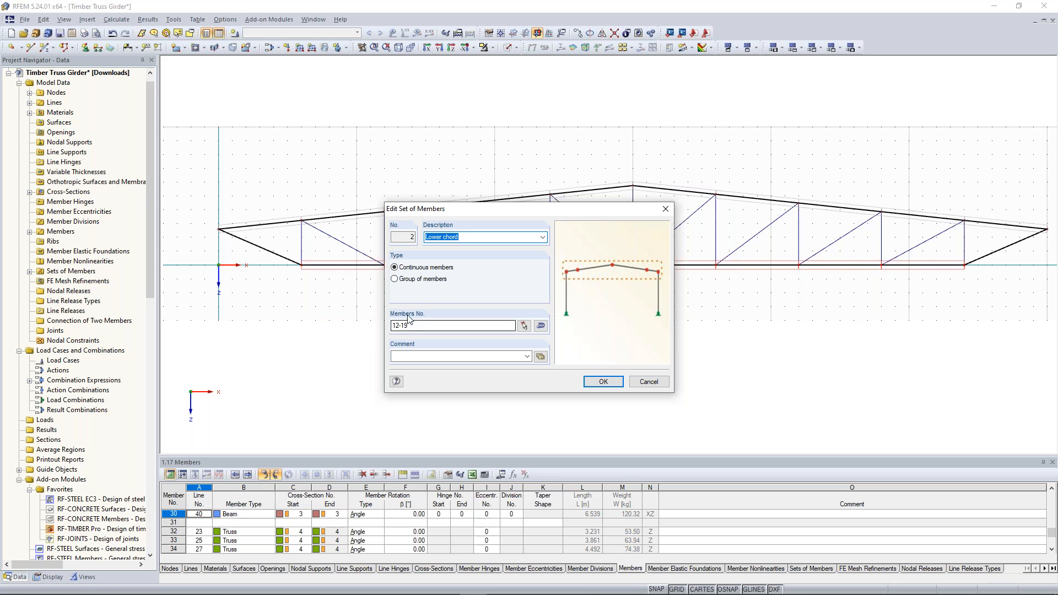
{"action": "left_click", "coordinate": [523, 326]}
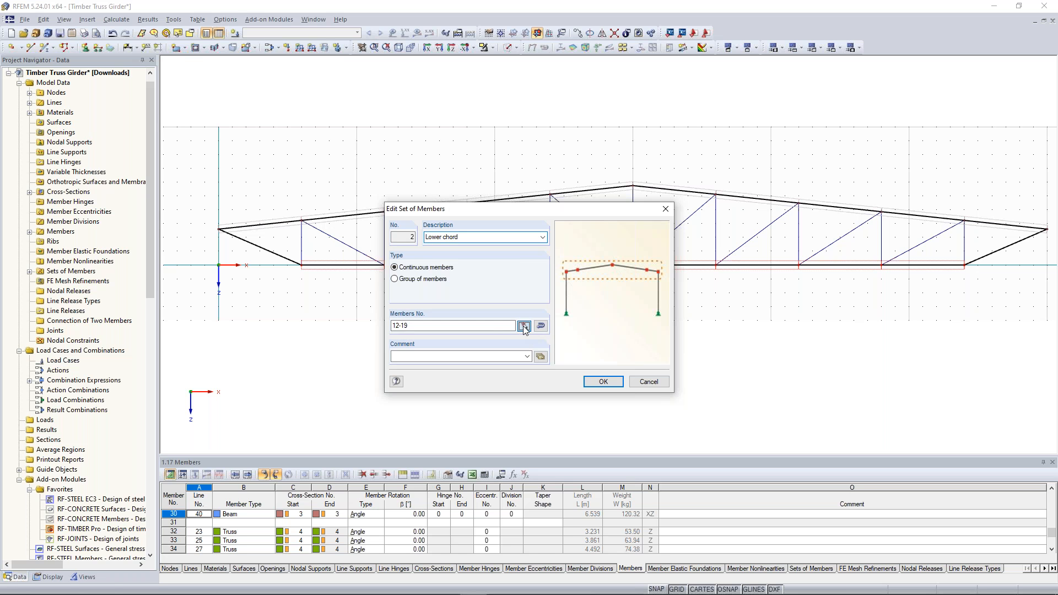
{"action": "left_click", "coordinate": [278, 254]}
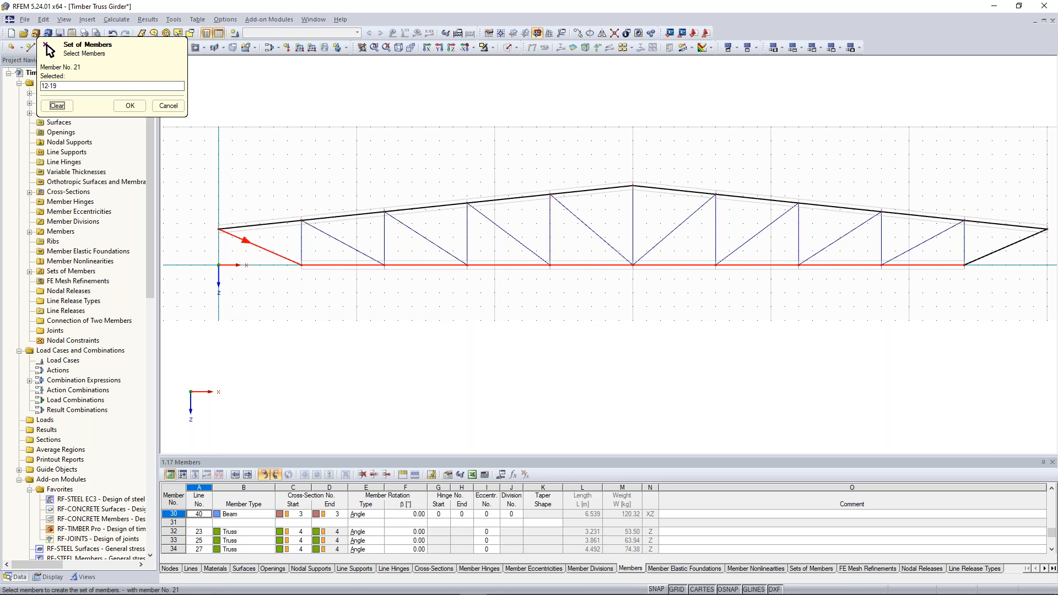
{"action": "middle_click_drag", "start_coordinate": [667, 306], "coordinate": [566, 303]}
{"action": "left_click", "coordinate": [898, 255]}
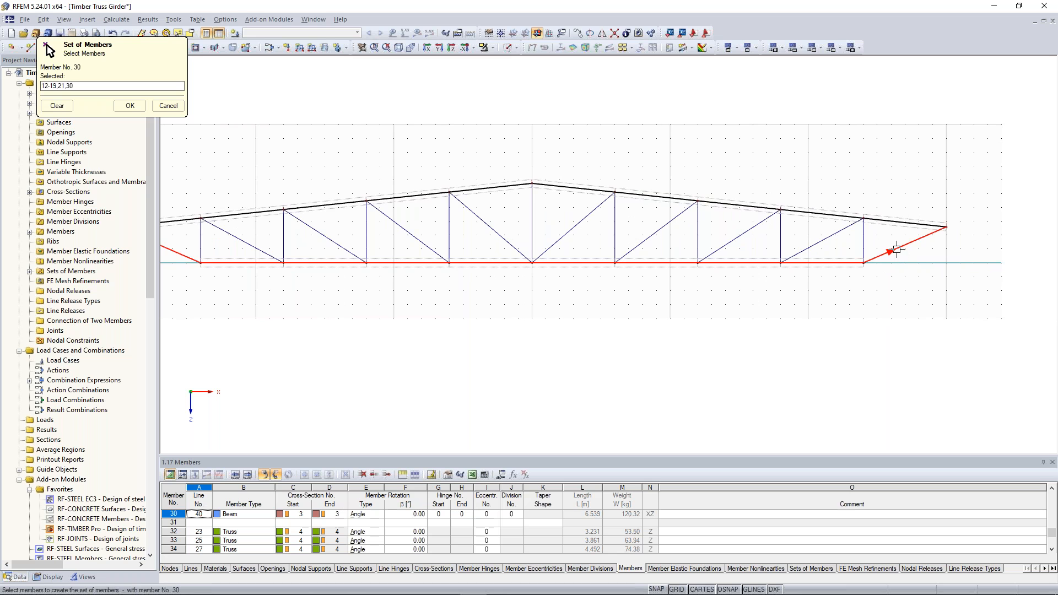
{"action": "middle_click_drag", "start_coordinate": [438, 225], "coordinate": [461, 224]}
{"action": "scroll", "coordinate": [462, 224], "scroll_direction": "down", "scroll_amount": 2}
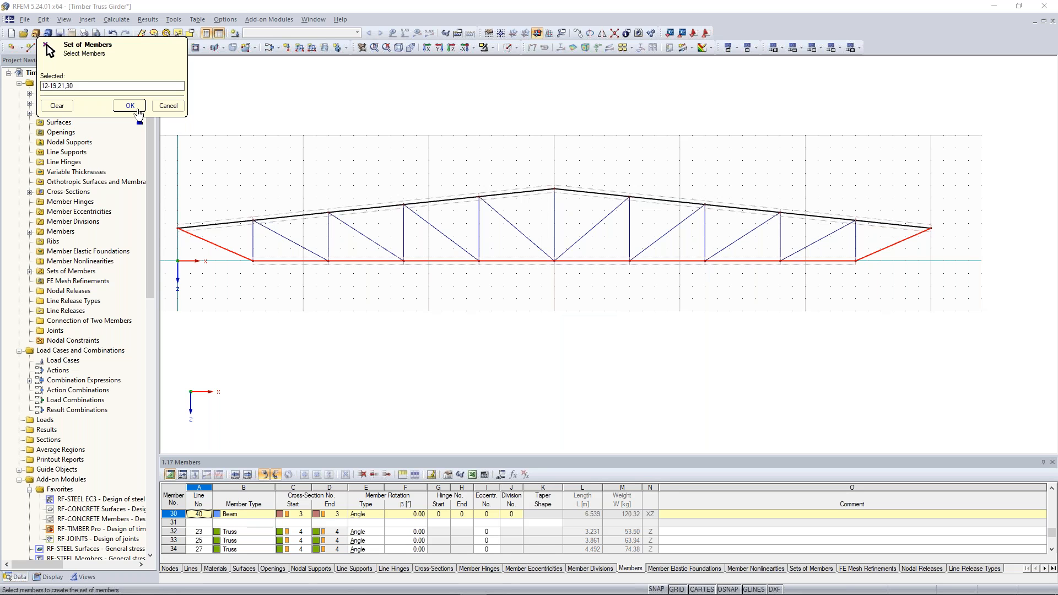
{"action": "left_click", "coordinate": [136, 109]}
{"action": "scroll", "coordinate": [439, 271], "scroll_direction": "down", "scroll_amount": 2}
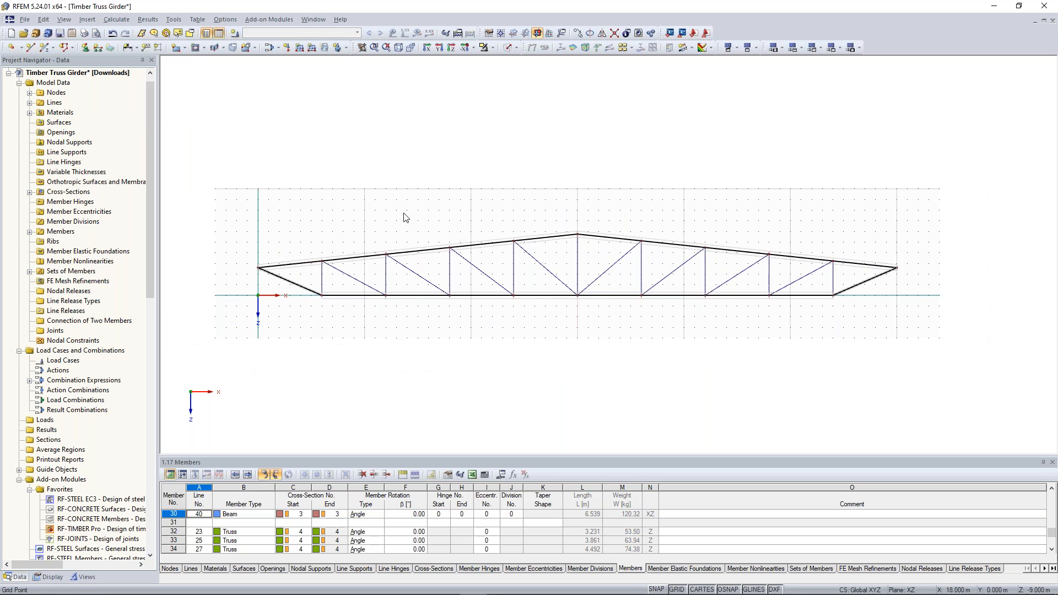
{"action": "scroll", "coordinate": [368, 246], "scroll_direction": "up", "scroll_amount": 1}
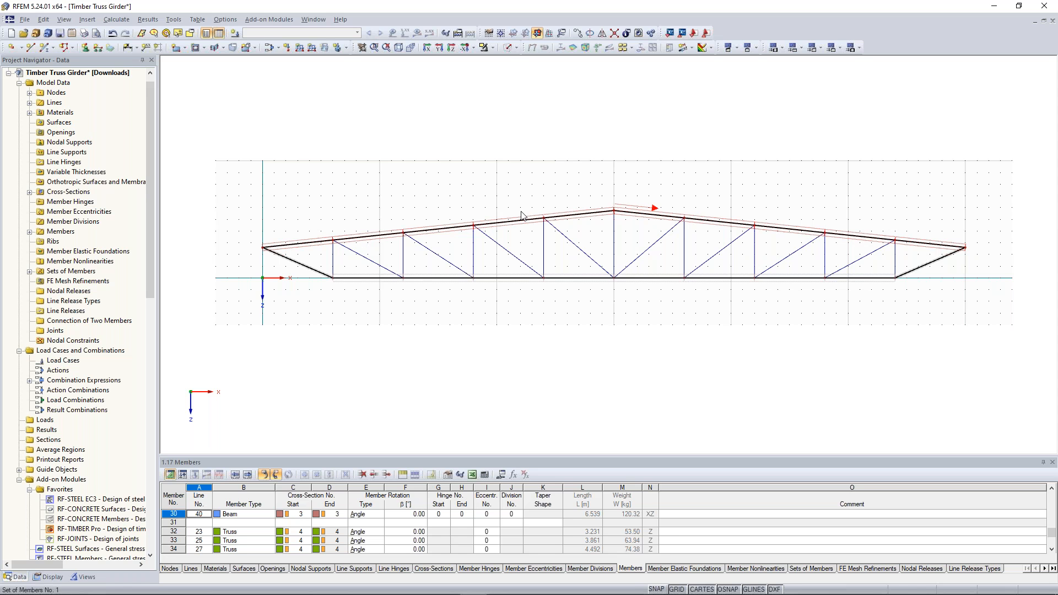
{"action": "scroll", "coordinate": [325, 281], "scroll_direction": "up", "scroll_amount": 1}
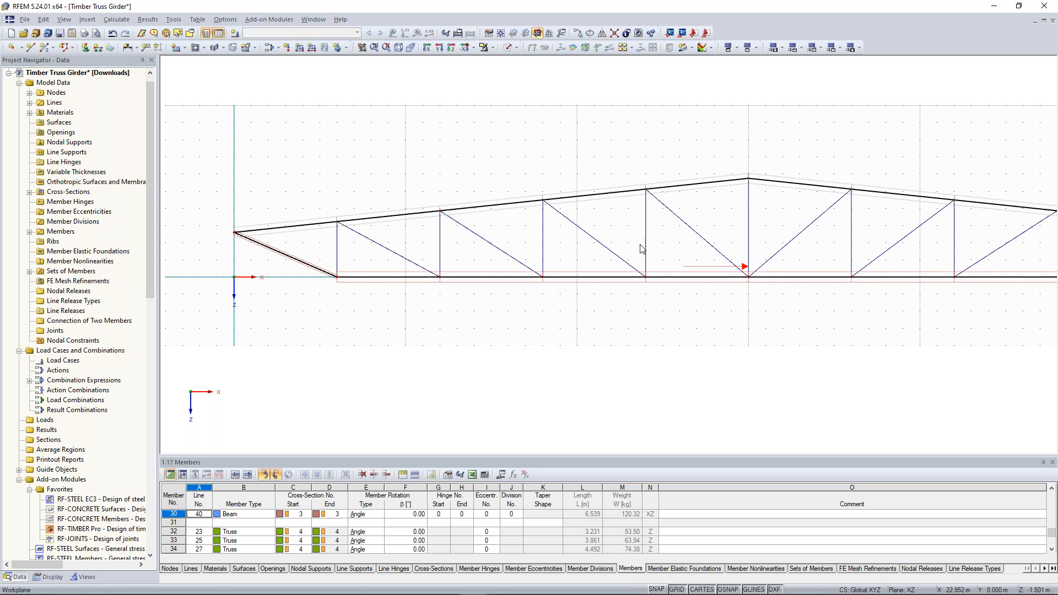
{"action": "scroll", "coordinate": [633, 267], "scroll_direction": "down", "scroll_amount": 2}
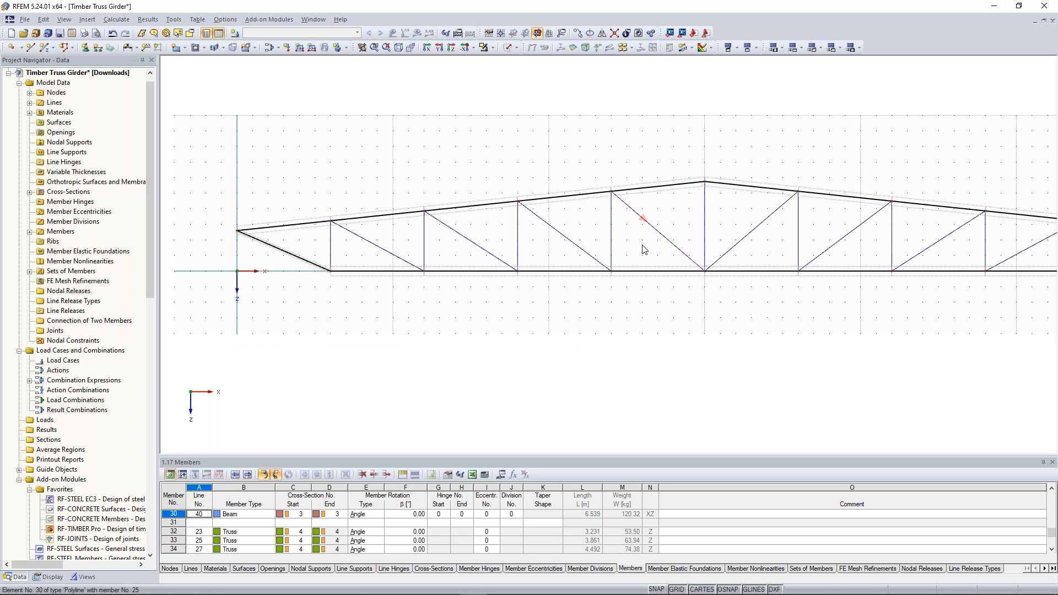
{"action": "scroll", "coordinate": [644, 249], "scroll_direction": "down", "scroll_amount": 1}
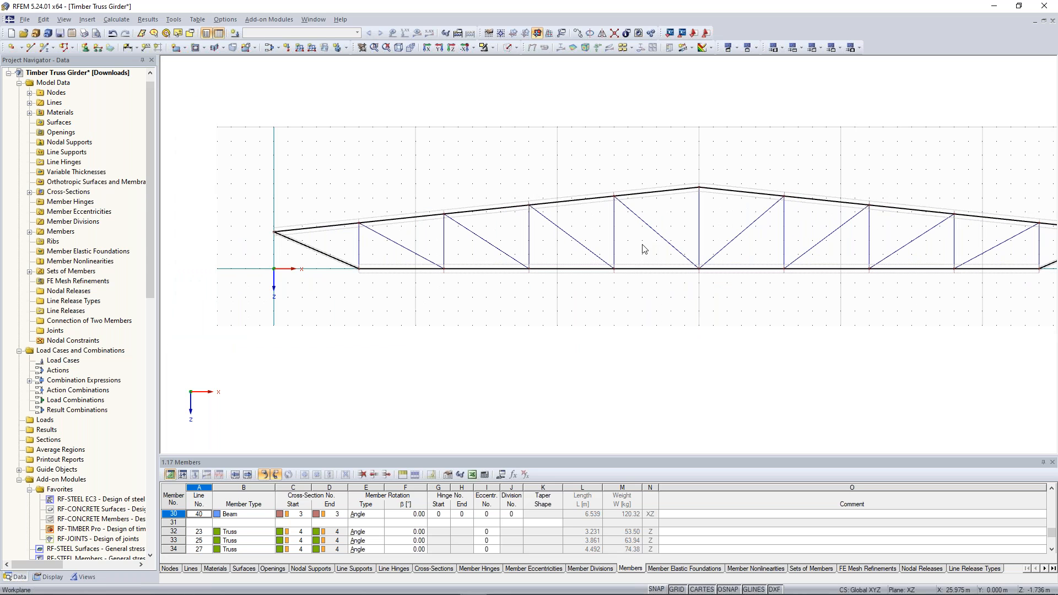
{"action": "scroll", "coordinate": [644, 249], "scroll_direction": "down", "scroll_amount": 1}
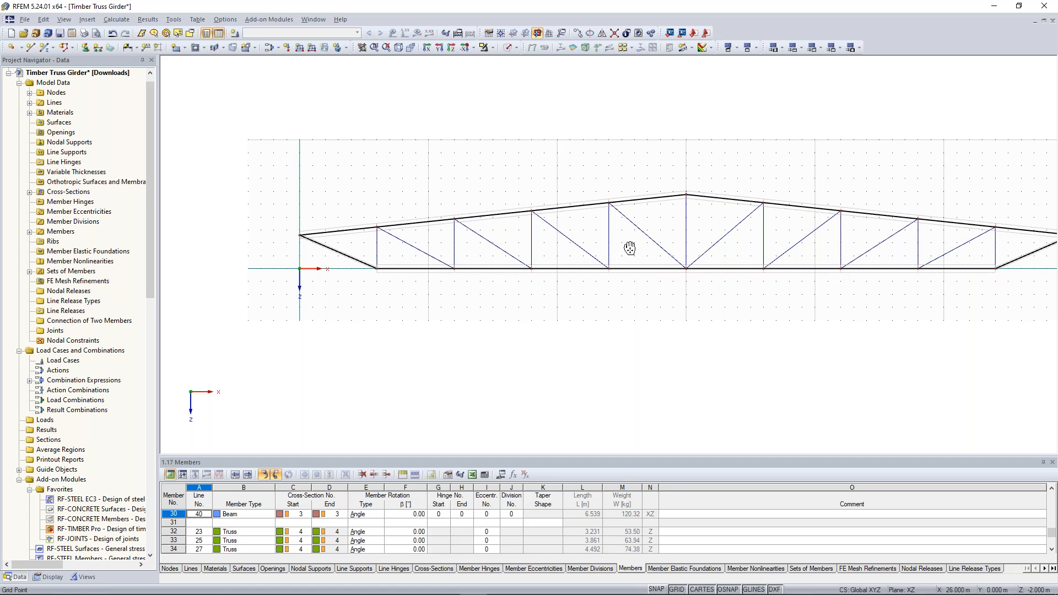
Step: Assign a Hinged nodal support to node 3 at the truss's left end
{"action": "middle_click_drag", "start_coordinate": [629, 248], "coordinate": [567, 245]}
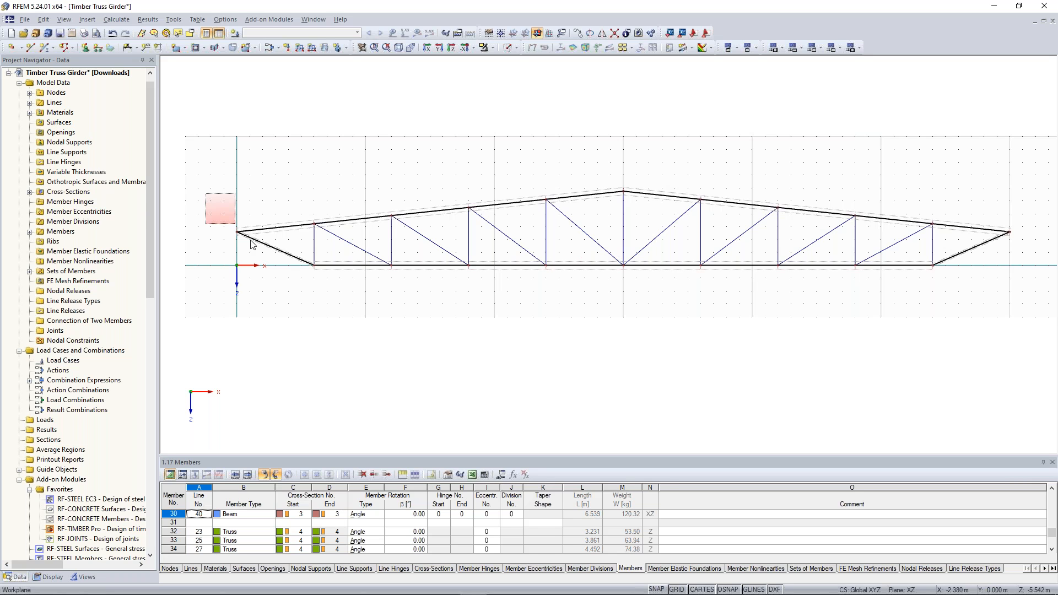
{"action": "left_click", "coordinate": [85, 48]}
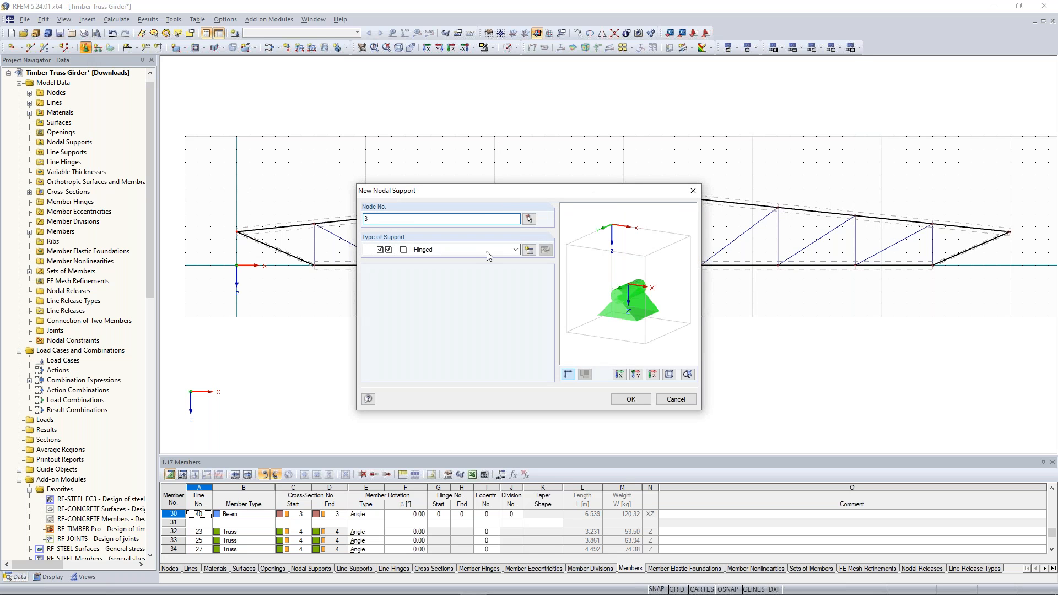
{"action": "left_click_drag", "start_coordinate": [511, 197], "coordinate": [470, 153]}
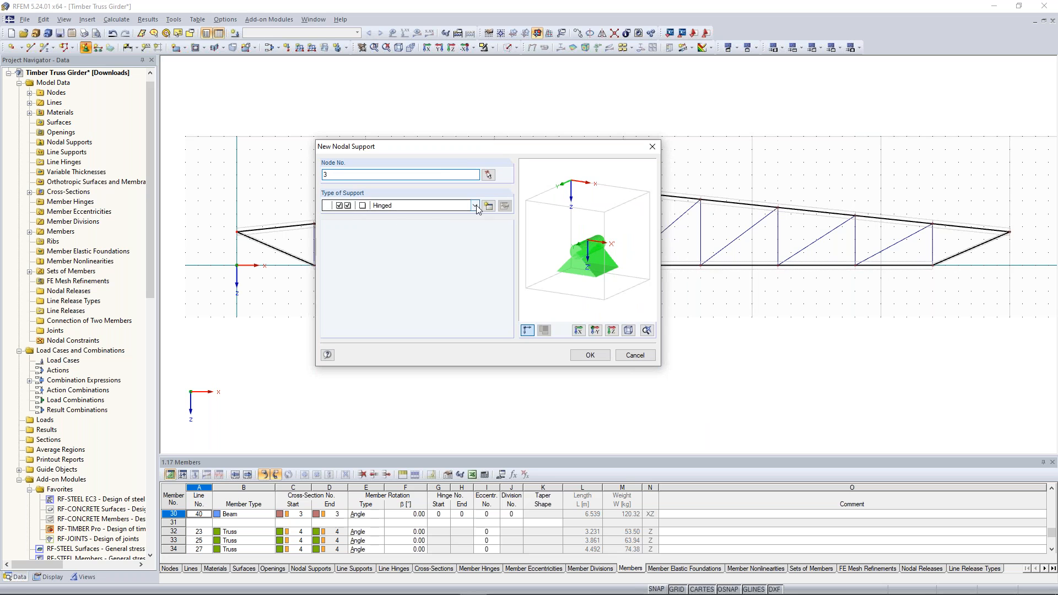
{"action": "left_click", "coordinate": [590, 354]}
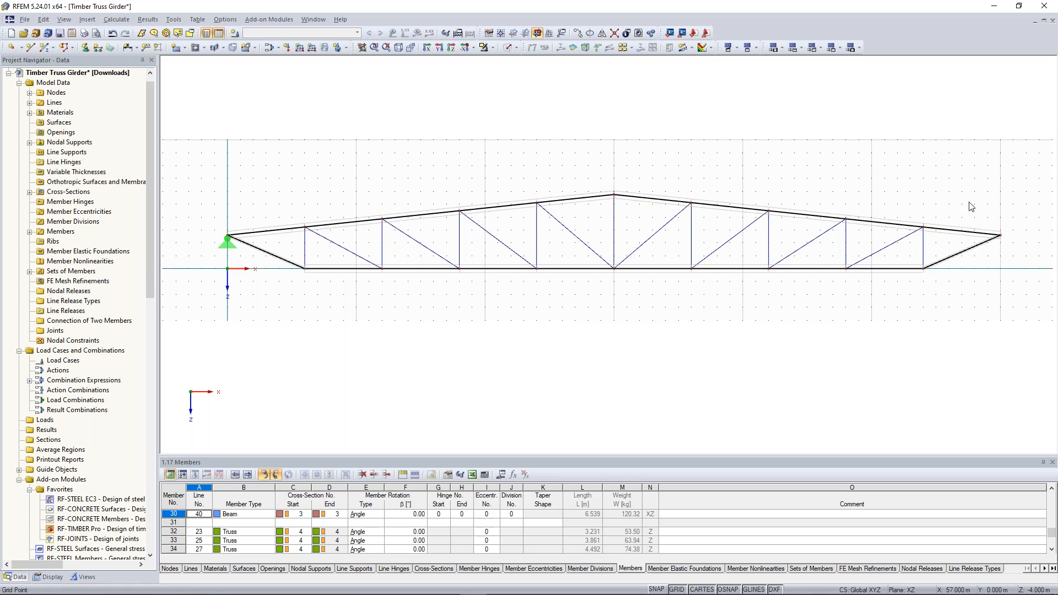
Step: Create a nodal support type with free displacement in X and assign it to node 13 at the truss's right end
{"action": "left_click", "coordinate": [88, 50]}
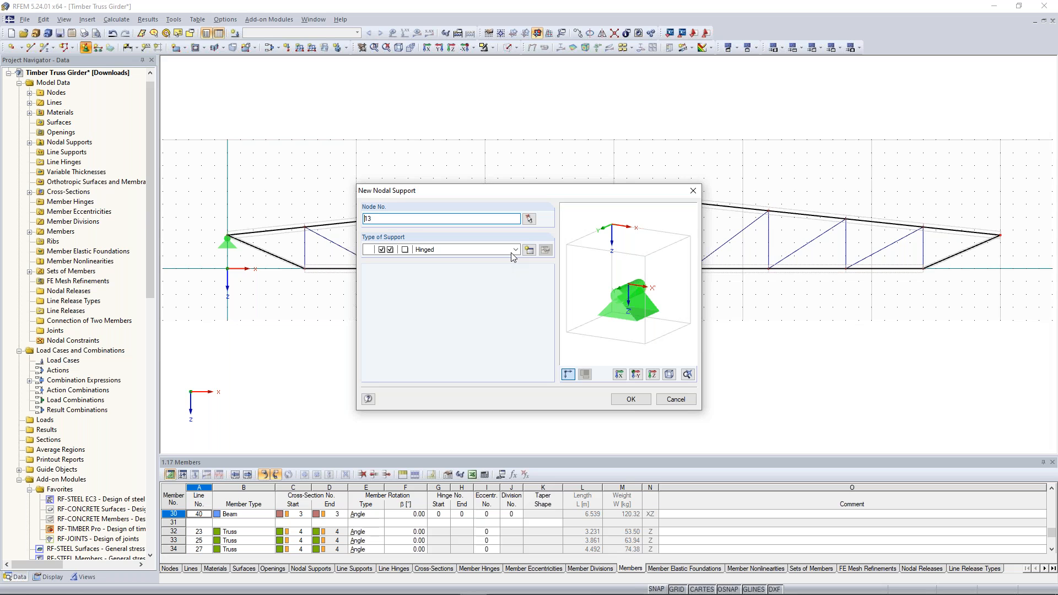
{"action": "left_click", "coordinate": [529, 250]}
{"action": "left_click", "coordinate": [390, 294]}
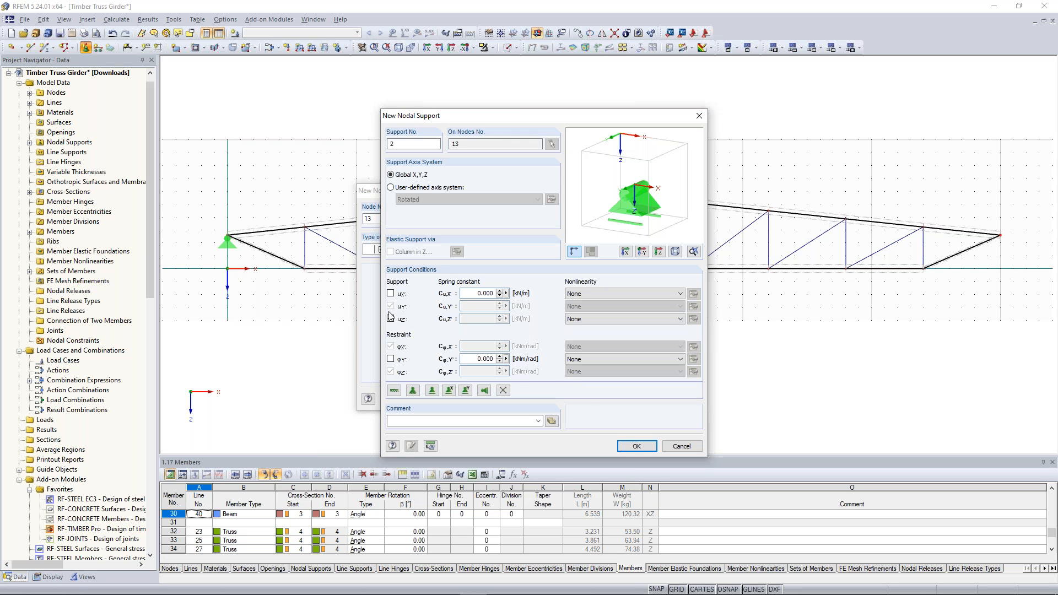
{"action": "left_click", "coordinate": [637, 447]}
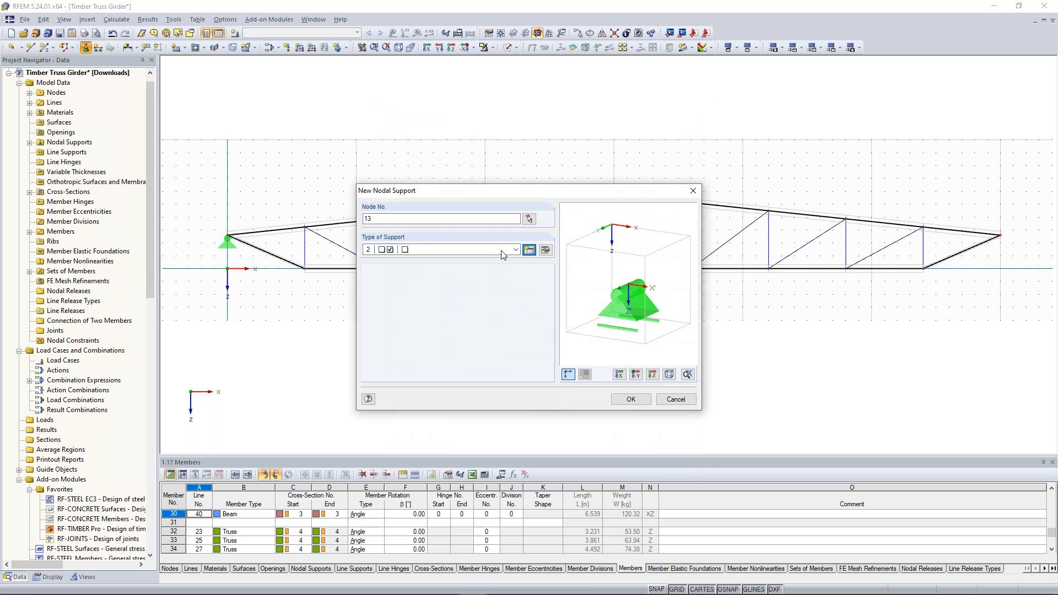
{"action": "left_click", "coordinate": [484, 249]}
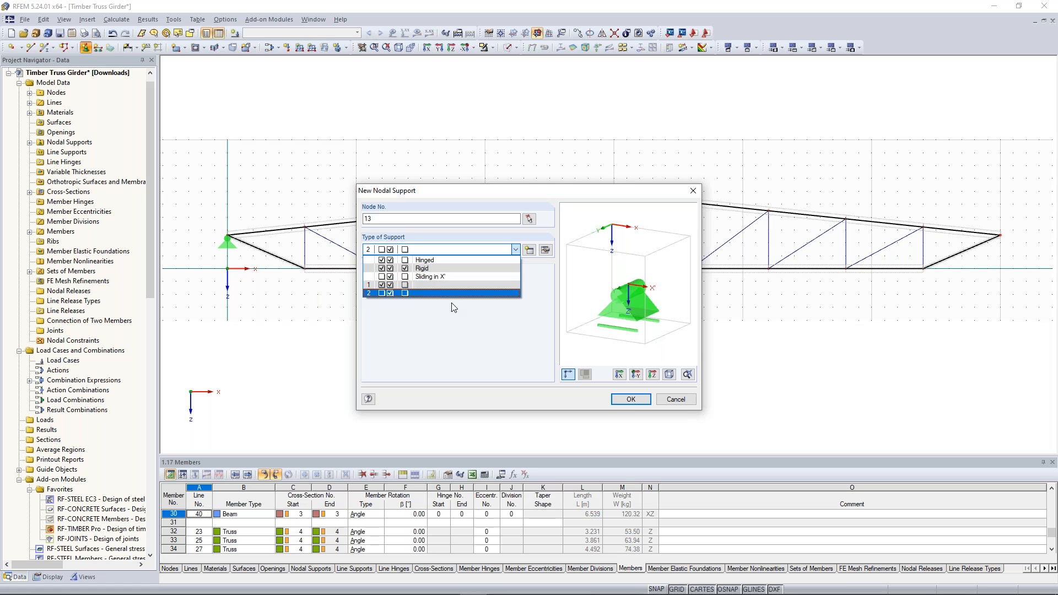
{"action": "left_click", "coordinate": [436, 293]}
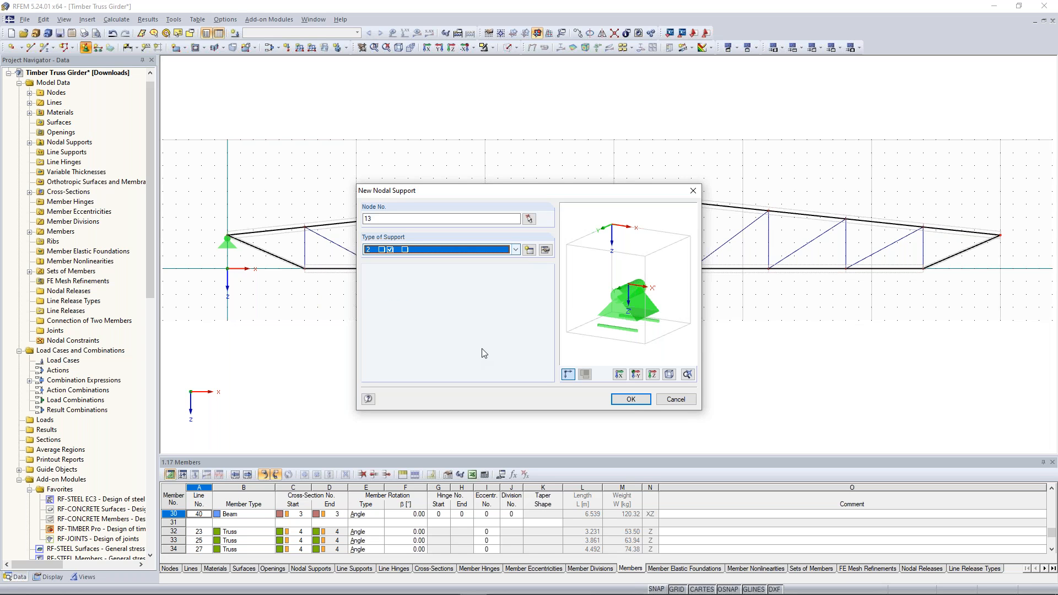
{"action": "left_click", "coordinate": [632, 400]}
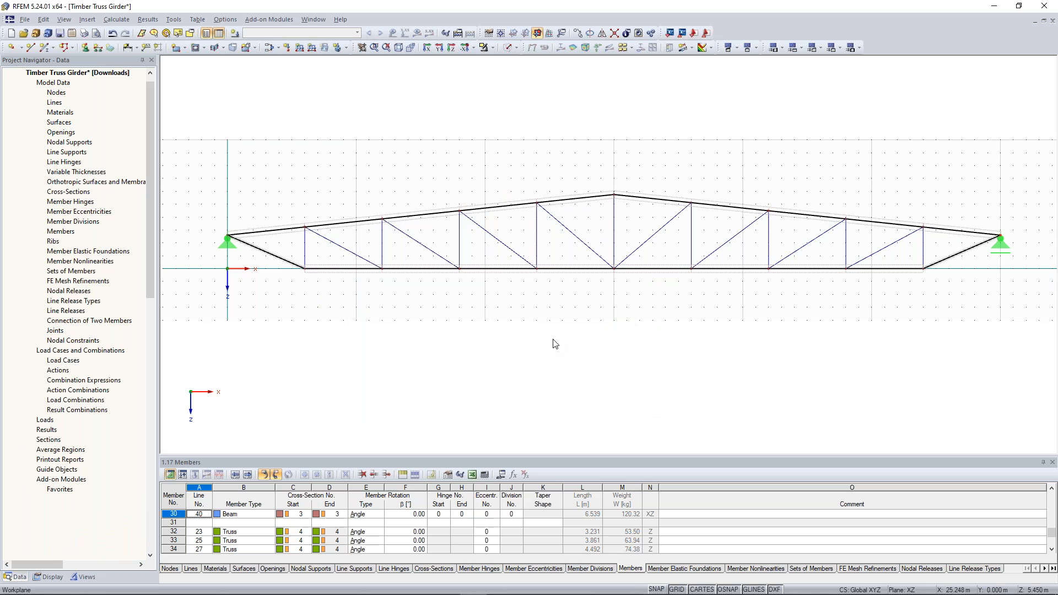
Step: Display the truss girder as a rendered solid model instead of a wireframe
{"action": "left_click", "coordinate": [506, 48]}
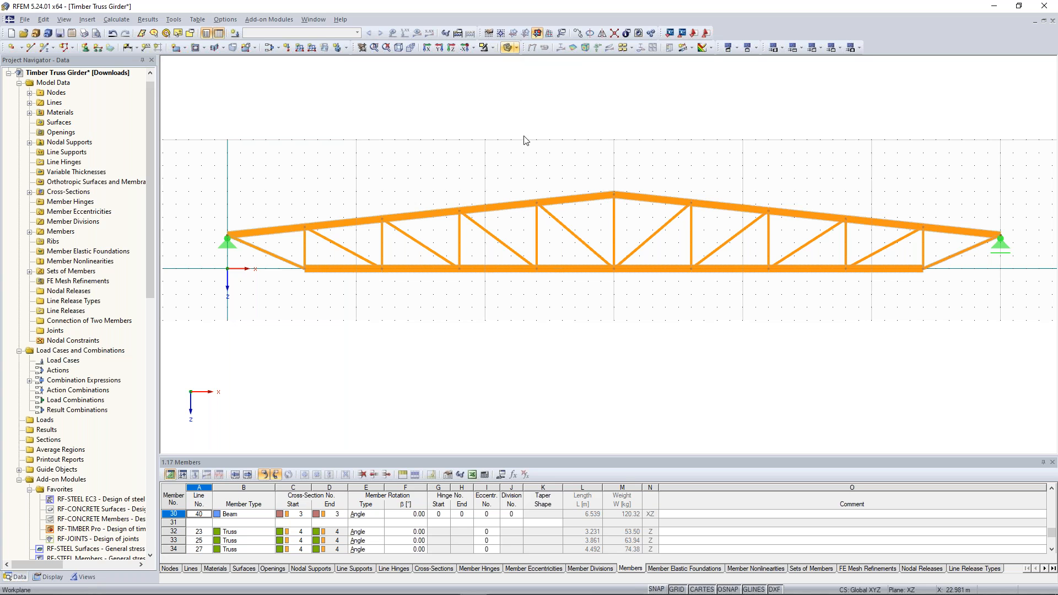
{"action": "middle_click_drag", "start_coordinate": [579, 139], "coordinate": [547, 146]}
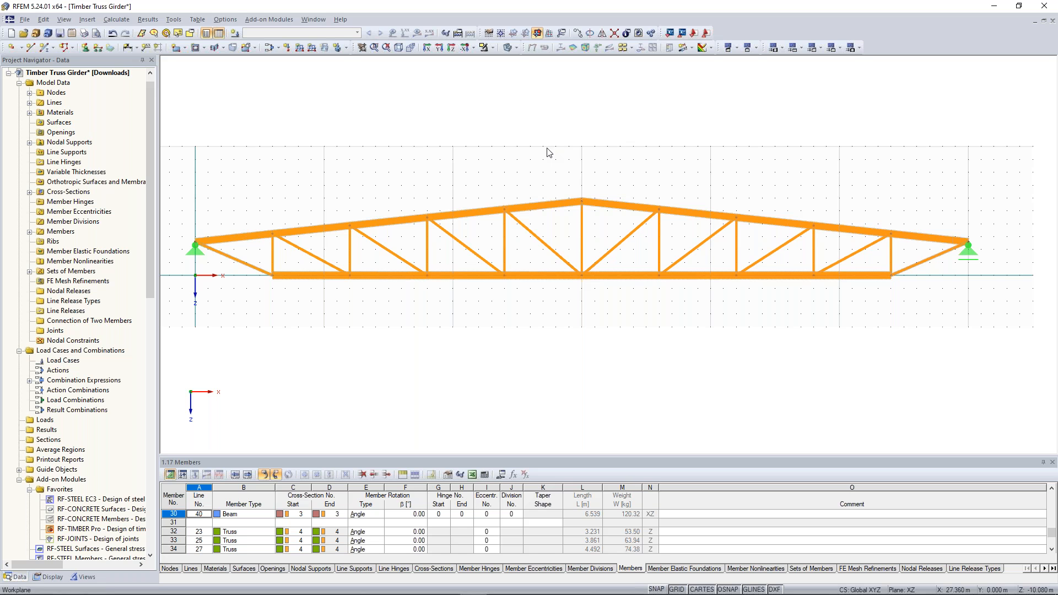
{"action": "scroll", "coordinate": [255, 255], "scroll_direction": "up", "scroll_amount": 1}
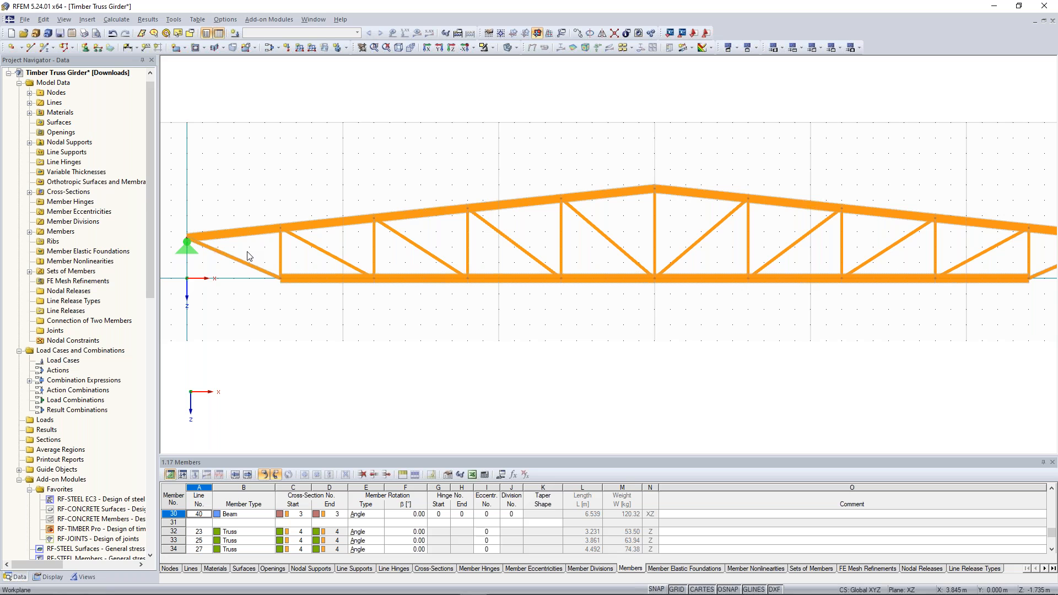
Step: Examine the rendered truss girder's supports, end bays, chords and ridge
{"action": "scroll", "coordinate": [922, 249], "scroll_direction": "down", "scroll_amount": 1}
{"action": "middle_click_drag", "start_coordinate": [922, 248], "coordinate": [792, 251]}
{"action": "middle_click_drag", "start_coordinate": [502, 310], "coordinate": [546, 316]}
{"action": "scroll", "coordinate": [522, 317], "scroll_direction": "down", "scroll_amount": 1}
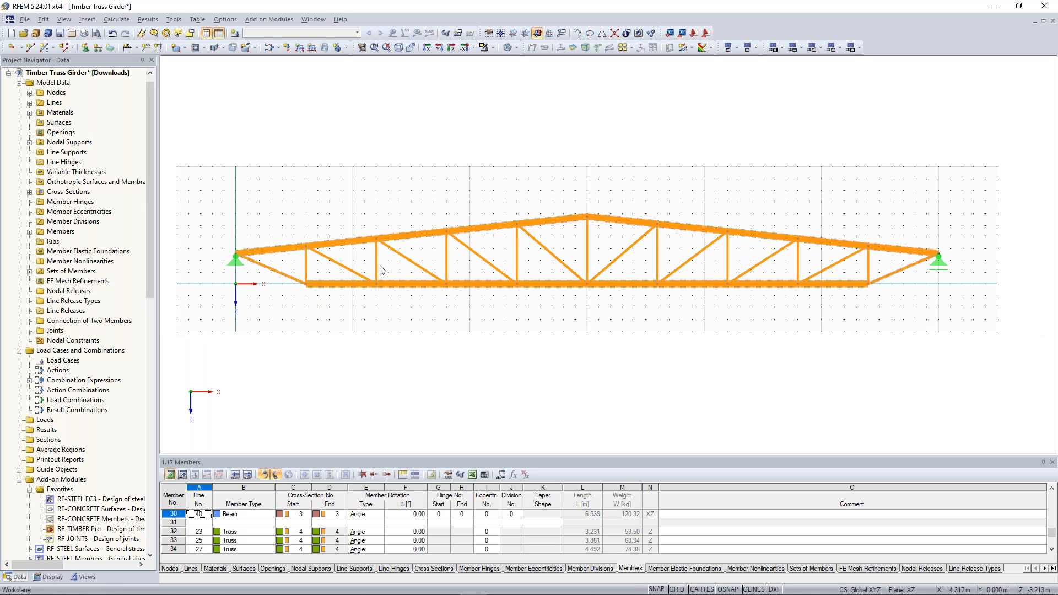
{"action": "scroll", "coordinate": [296, 270], "scroll_direction": "up", "scroll_amount": 1}
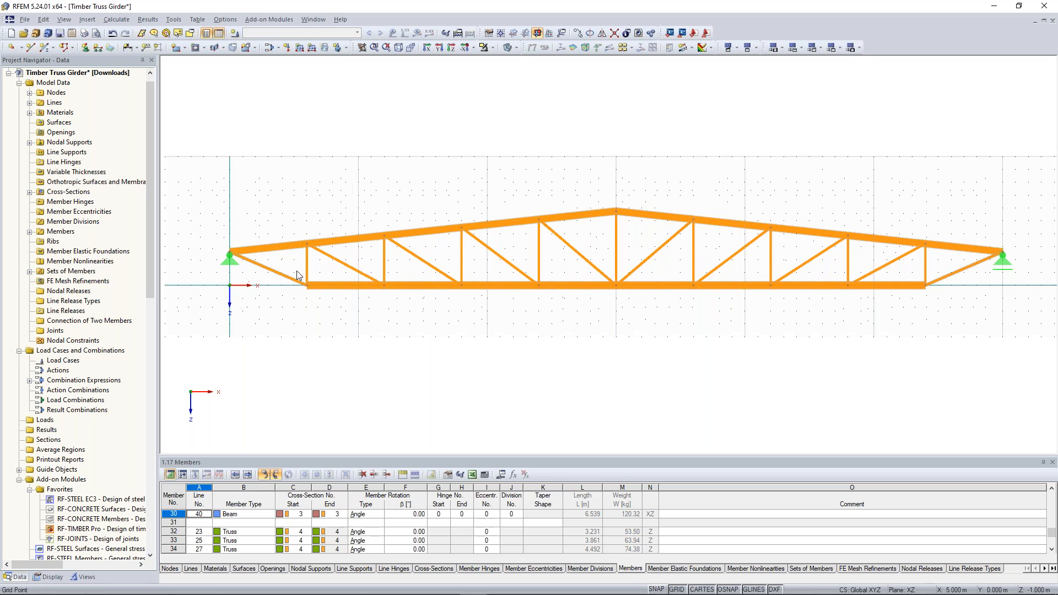
{"action": "left_click", "coordinate": [272, 247]}
{"action": "left_click", "coordinate": [713, 151]}
{"action": "middle_click_drag", "start_coordinate": [510, 302], "coordinate": [490, 295]}
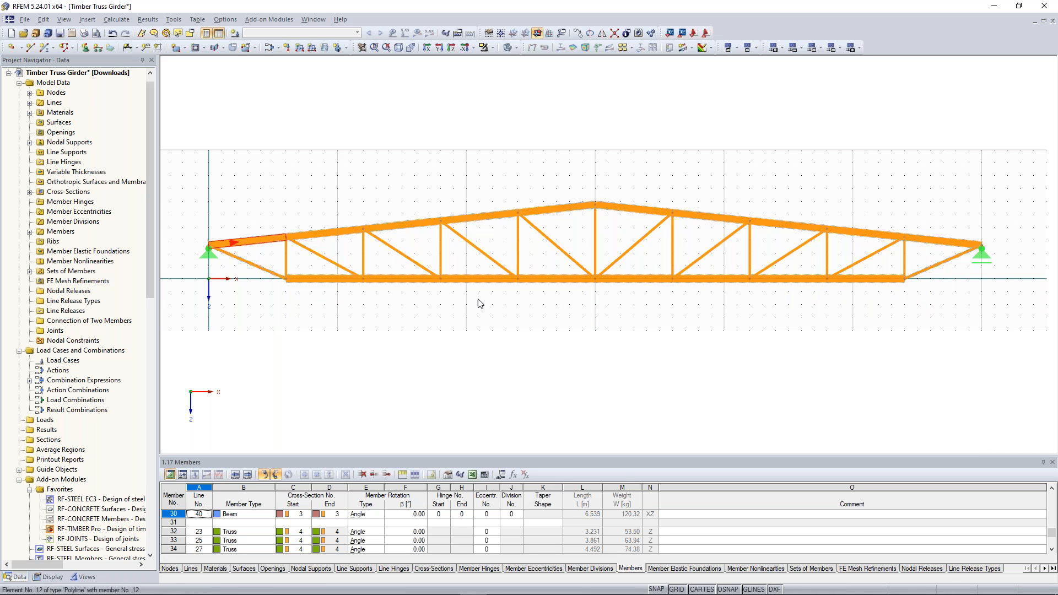
{"action": "scroll", "coordinate": [577, 195], "scroll_direction": "down", "scroll_amount": 1}
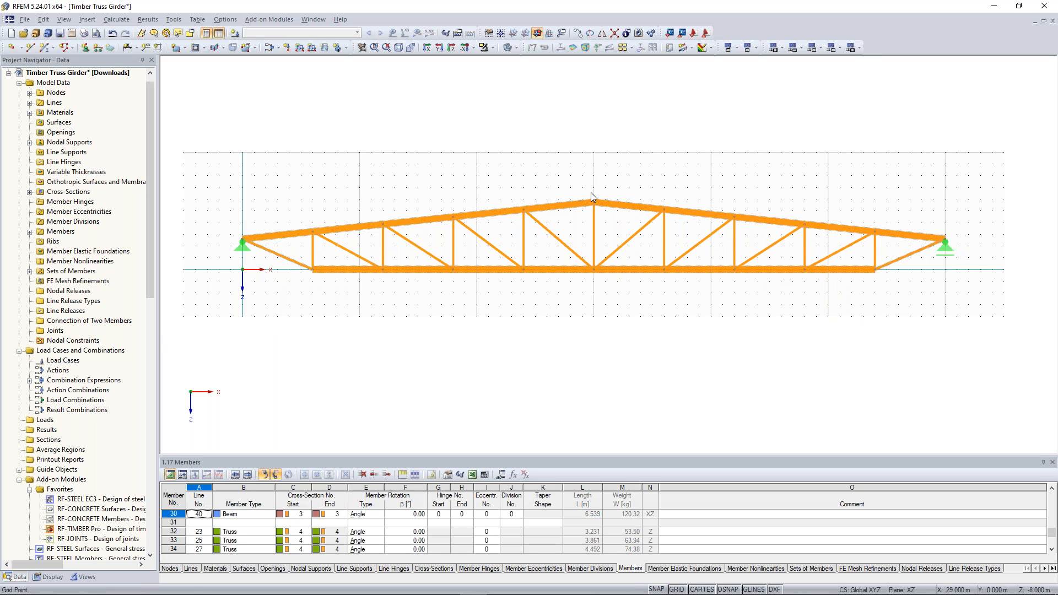
{"action": "scroll", "coordinate": [592, 196], "scroll_direction": "up", "scroll_amount": 1}
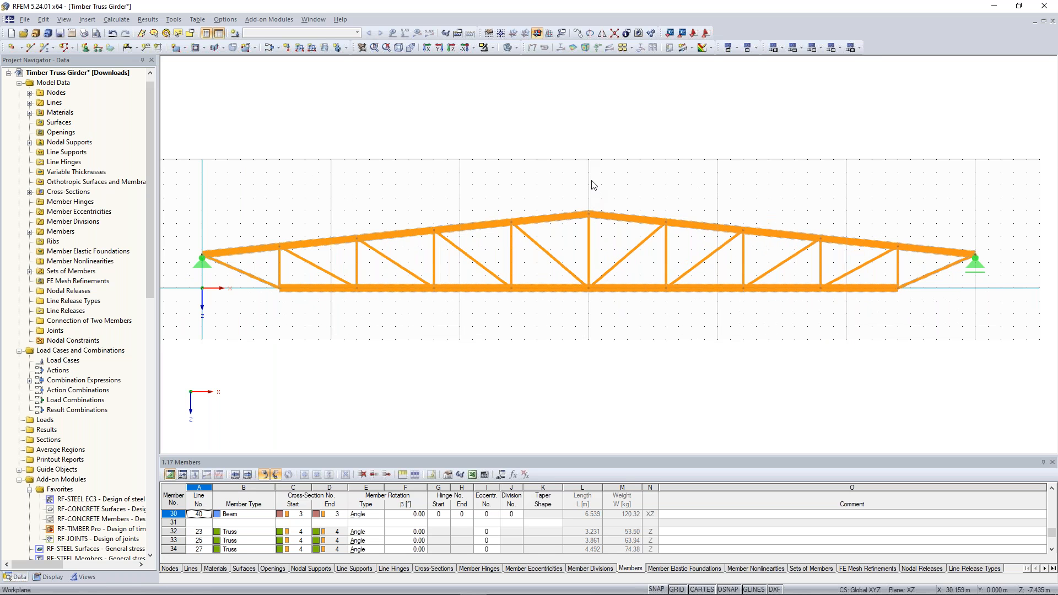
{"action": "middle_click_drag", "start_coordinate": [578, 182], "coordinate": [591, 181]}
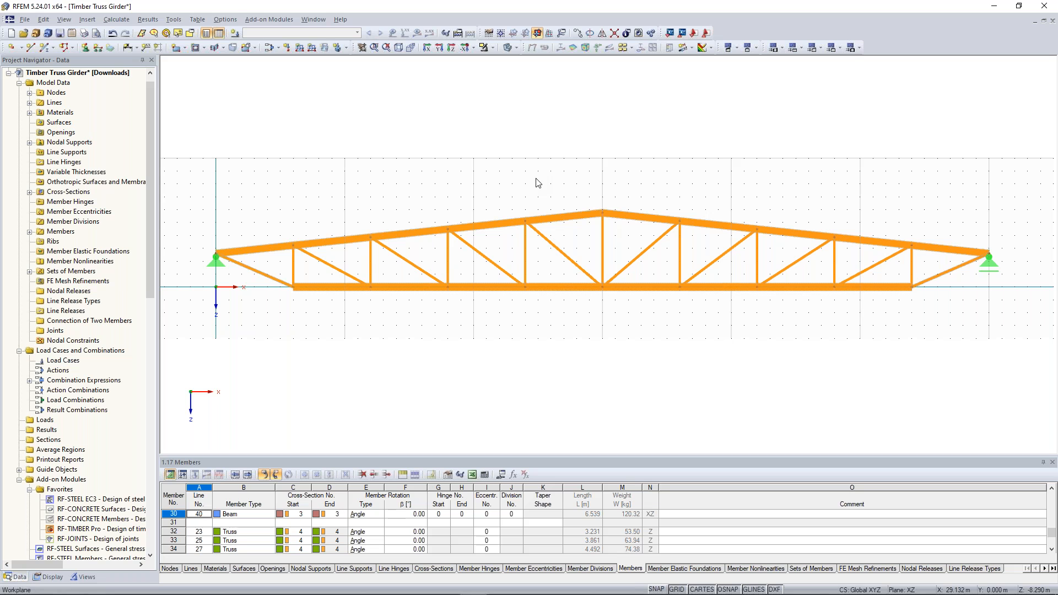
{"action": "middle_click_drag", "start_coordinate": [535, 139], "coordinate": [410, 176]}
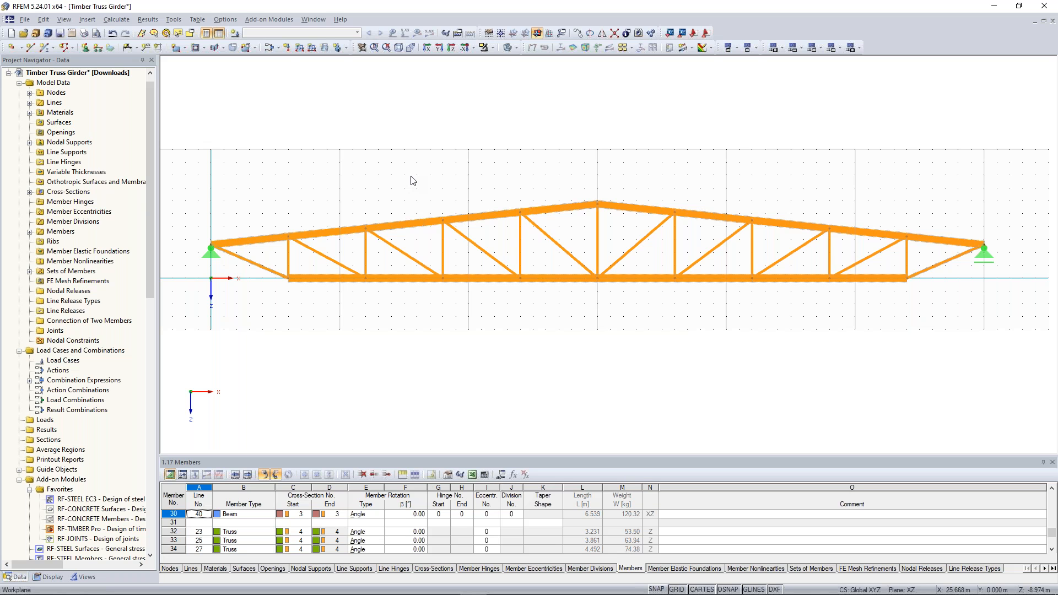
Step: Describe load case LC1 as "Self-weight + Roof Load" in the load cases and combinations
{"action": "left_click", "coordinate": [236, 35]}
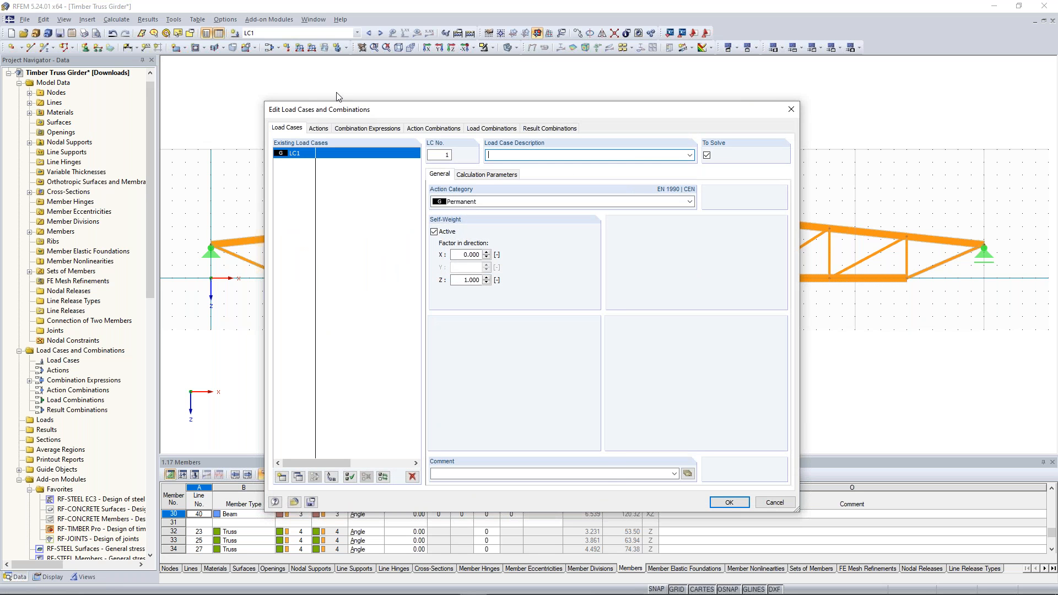
{"action": "left_click", "coordinate": [667, 137]}
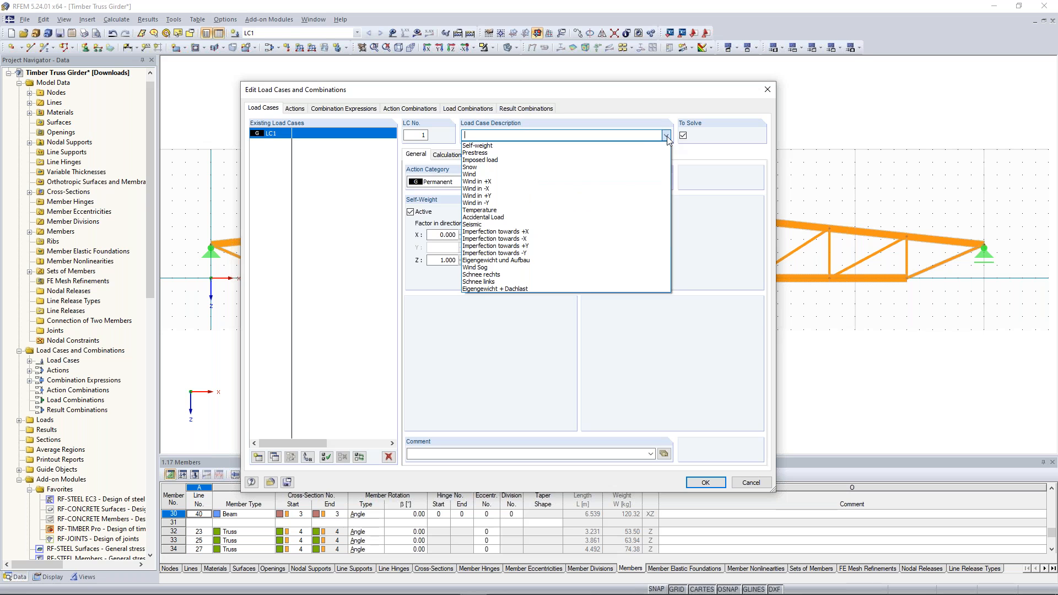
{"action": "left_click", "coordinate": [477, 145]}
{"action": "key", "text": "End"}
{"action": "type", "text": "+"}
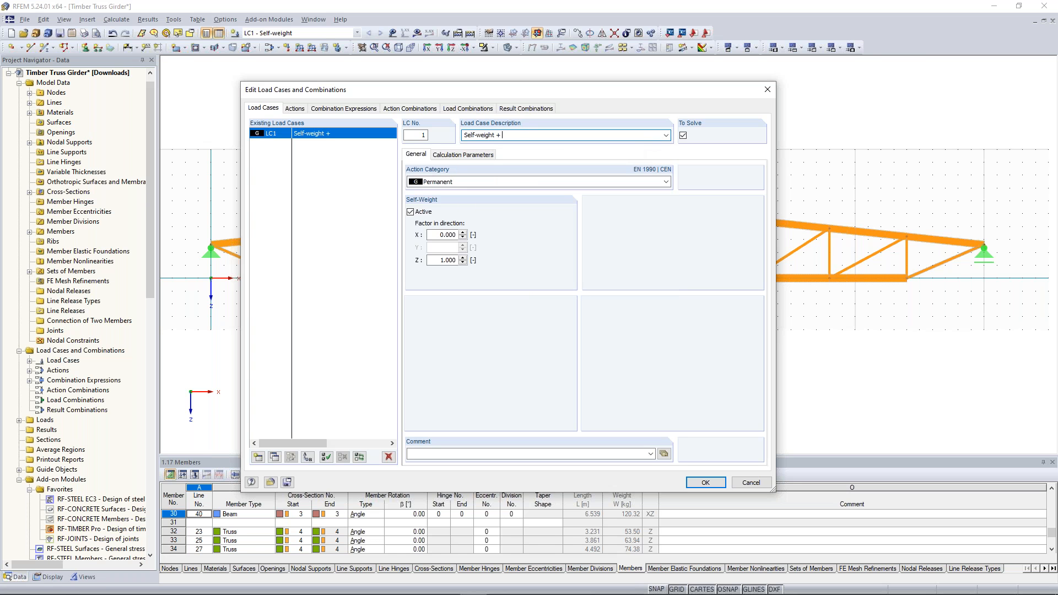
{"action": "type", "text": " Roof Load"}
Step: Create load case LC2 with the description "Snow left" and the action category Snow (H ≤ 1000 m a.s.l.)
{"action": "left_click", "coordinate": [259, 458]}
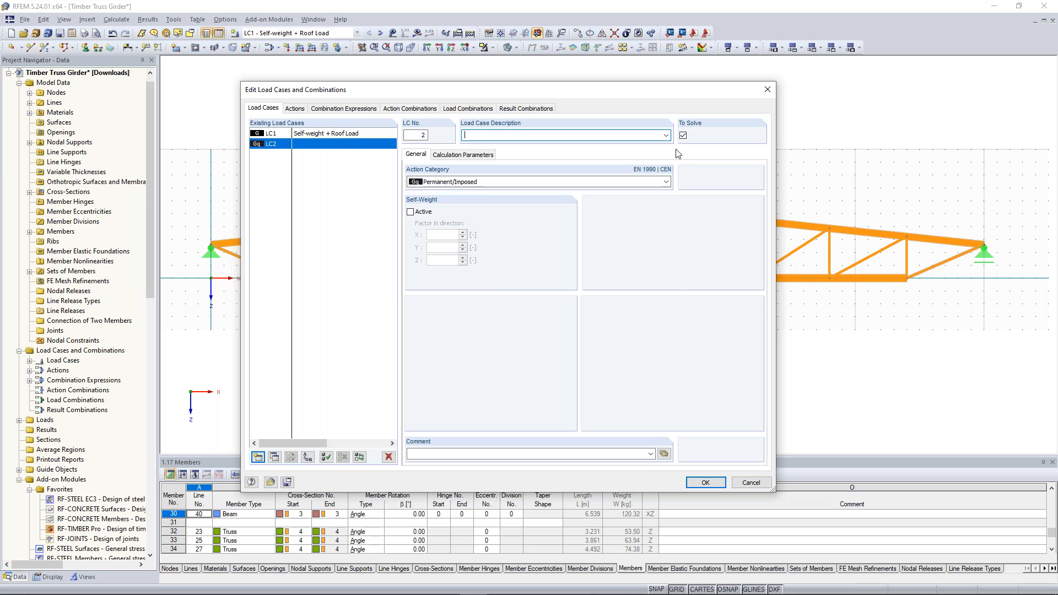
{"action": "left_click", "coordinate": [665, 136]}
{"action": "left_click", "coordinate": [604, 174]}
{"action": "left_click", "coordinate": [514, 134]}
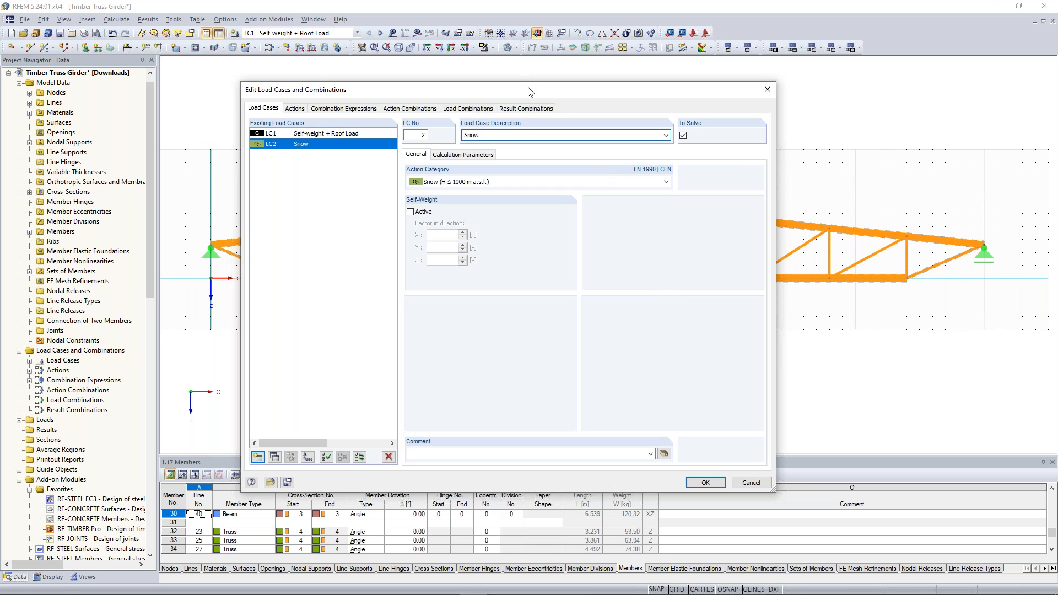
{"action": "left_click_drag", "start_coordinate": [530, 91], "coordinate": [456, 315]}
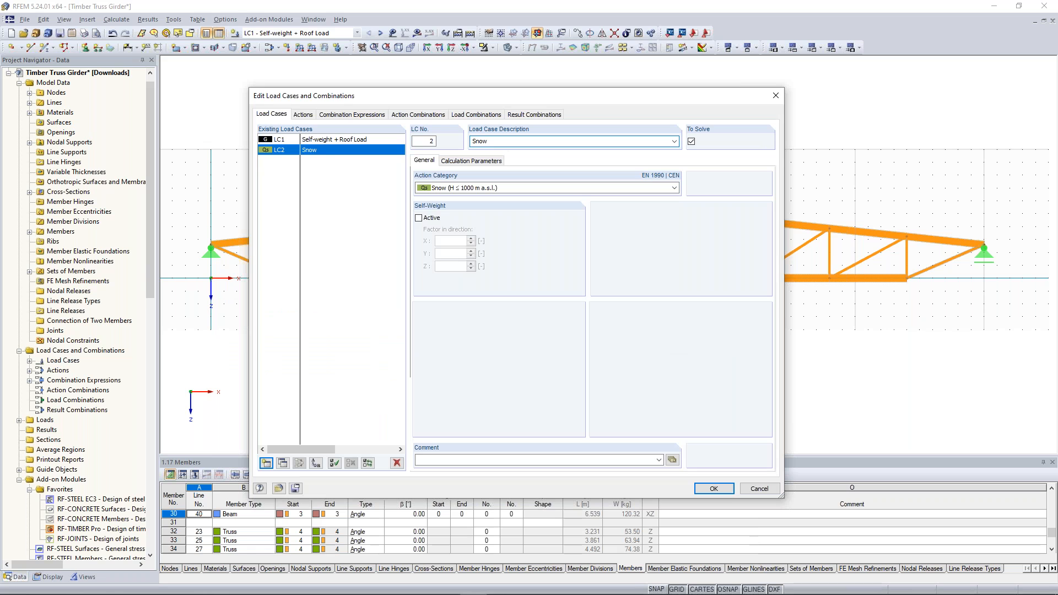
{"action": "type", "text": "left"}
Step: Copy the Snow left load case as LC3 and change its description to "Snow right"
{"action": "left_click", "coordinate": [283, 463]}
{"action": "double_click", "coordinate": [493, 141]}
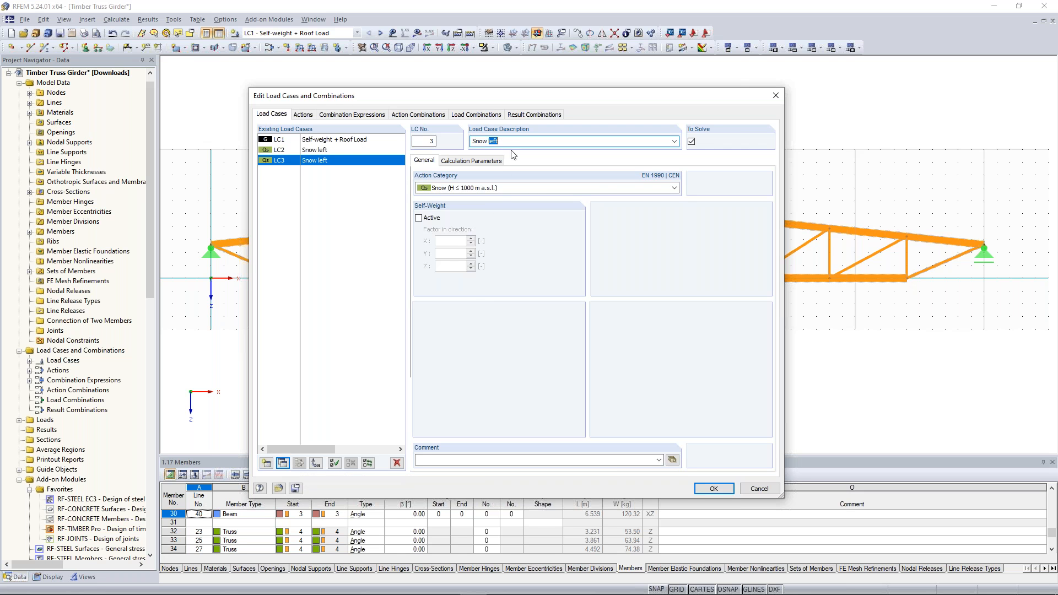
{"action": "type", "text": "re"}
{"action": "type", "text": "ight"}
{"action": "left_click_drag", "start_coordinate": [534, 102], "coordinate": [554, 78]}
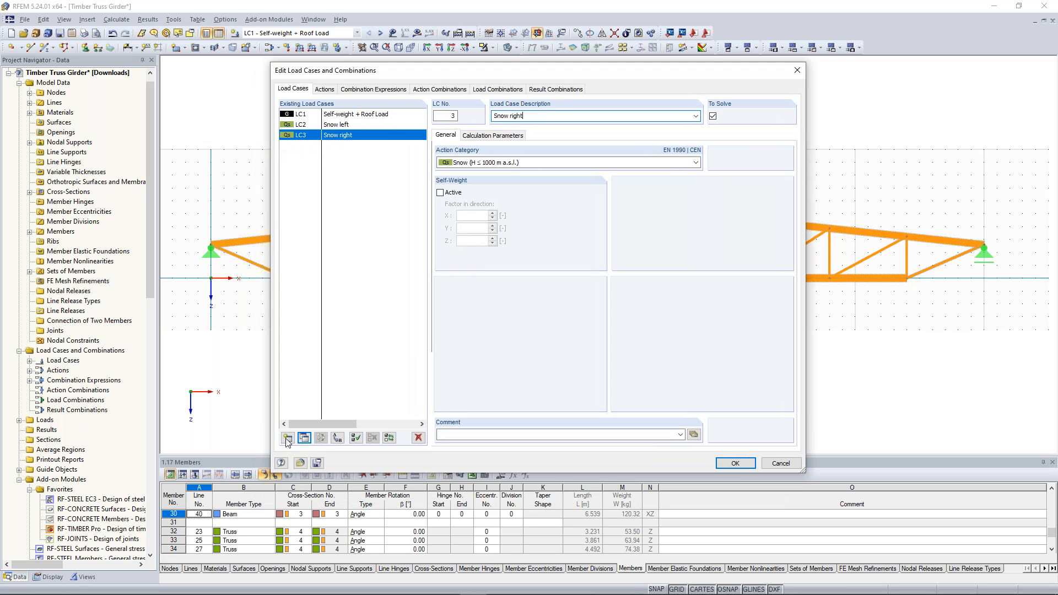
Step: Create load case LC4 with the description "Wind suction" and the action category Wind
{"action": "left_click", "coordinate": [287, 438]}
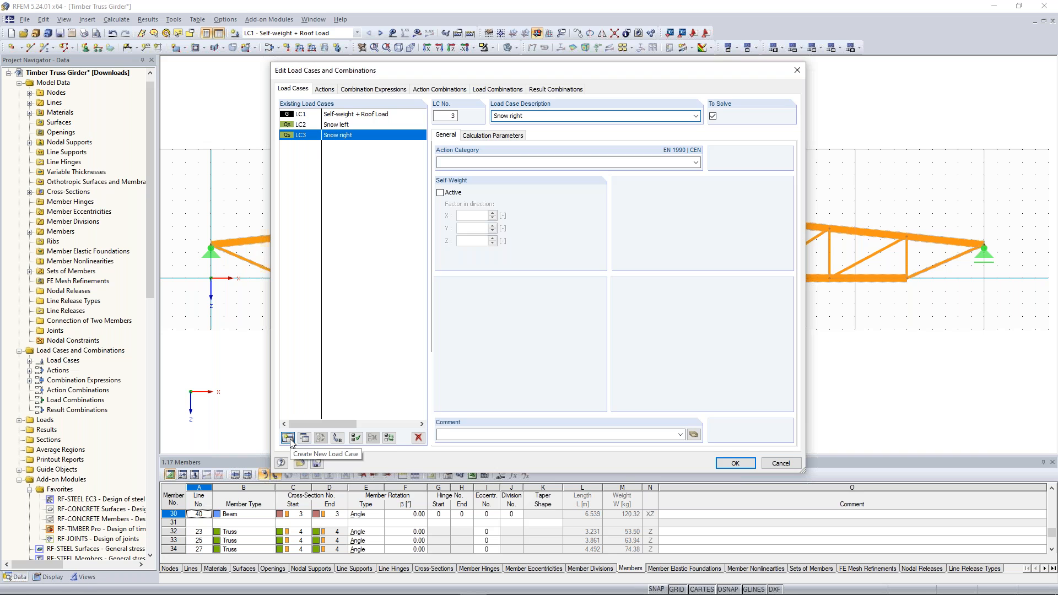
{"action": "left_click", "coordinate": [695, 116]}
{"action": "left_click", "coordinate": [673, 159]}
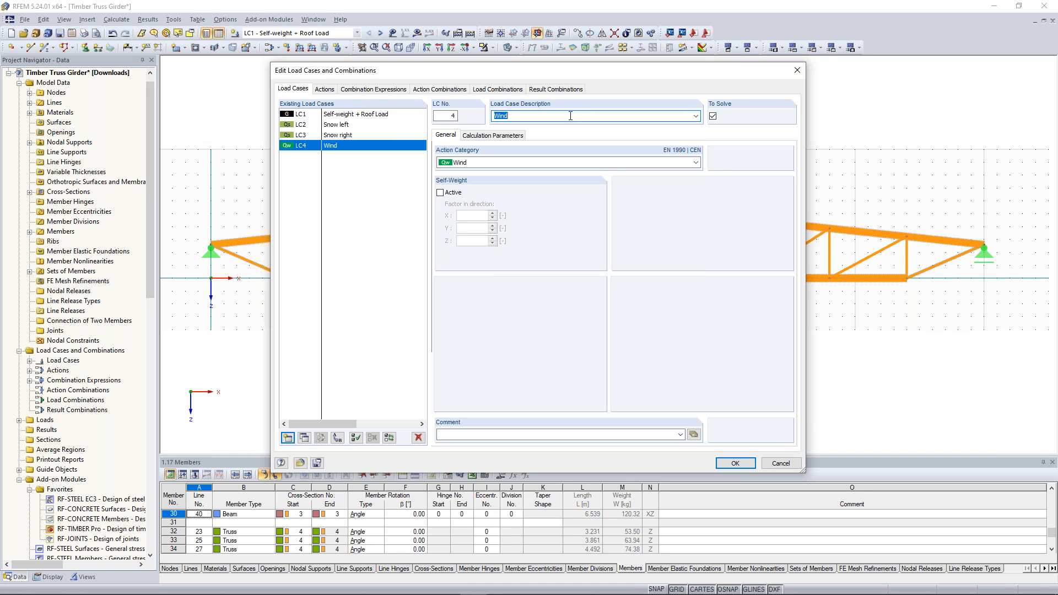
{"action": "left_click", "coordinate": [570, 115]}
{"action": "type", "text": "suction"}
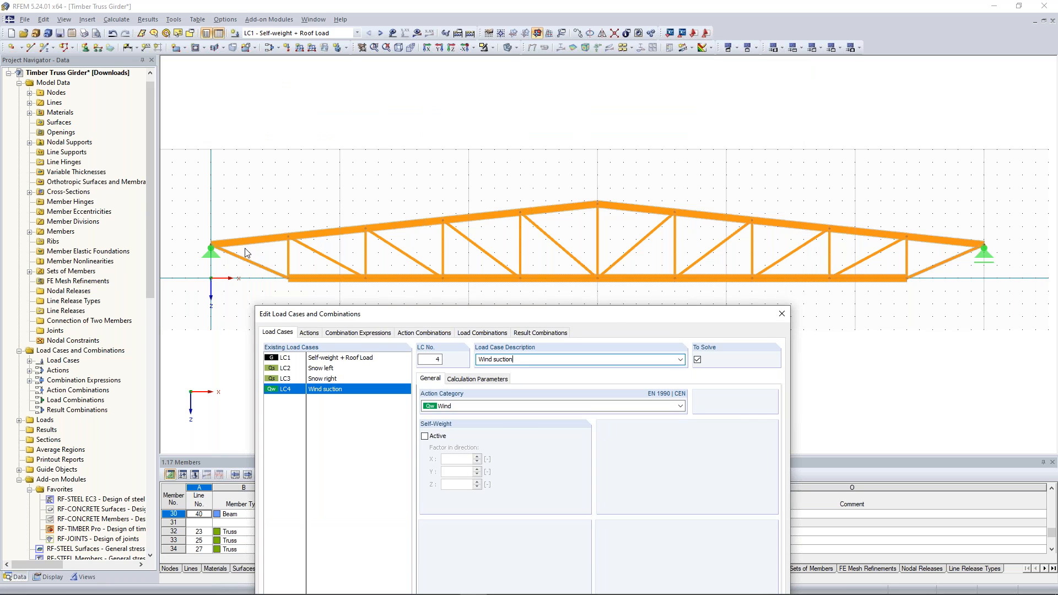
{"action": "left_click_drag", "start_coordinate": [610, 320], "coordinate": [612, 186]}
{"action": "left_click_drag", "start_coordinate": [609, 261], "coordinate": [629, 90]}
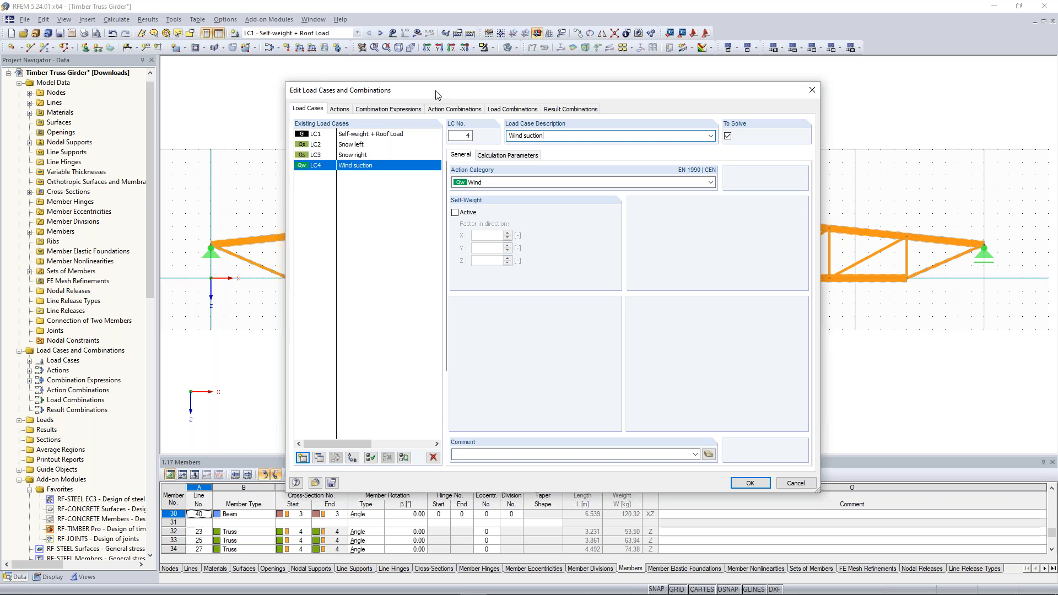
Step: Set the load cases of the Snow action A2 to act simultaneously and accept the load case definitions
{"action": "left_click", "coordinate": [343, 112]}
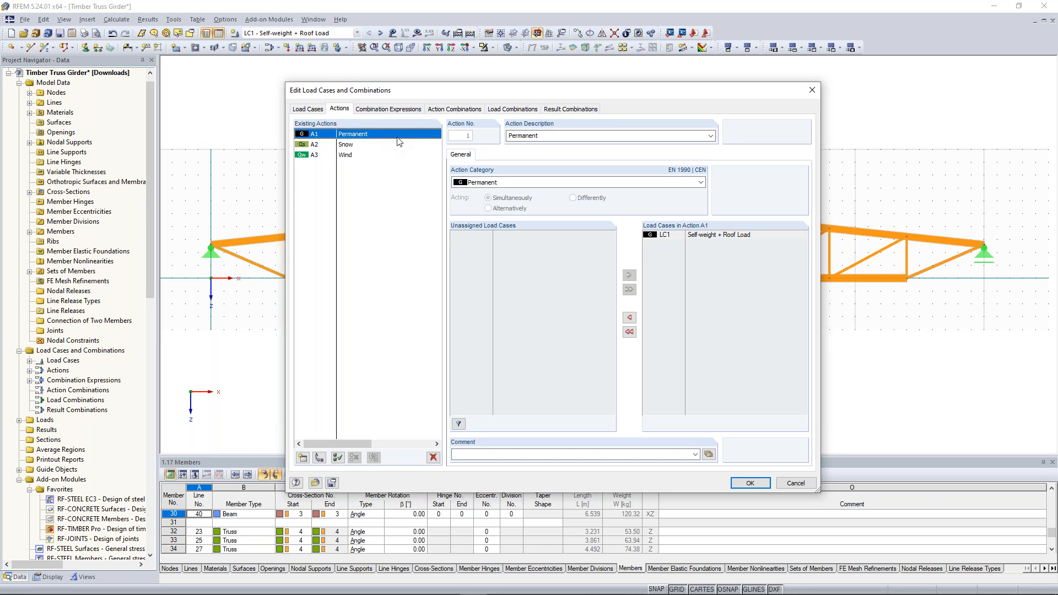
{"action": "left_click", "coordinate": [353, 146]}
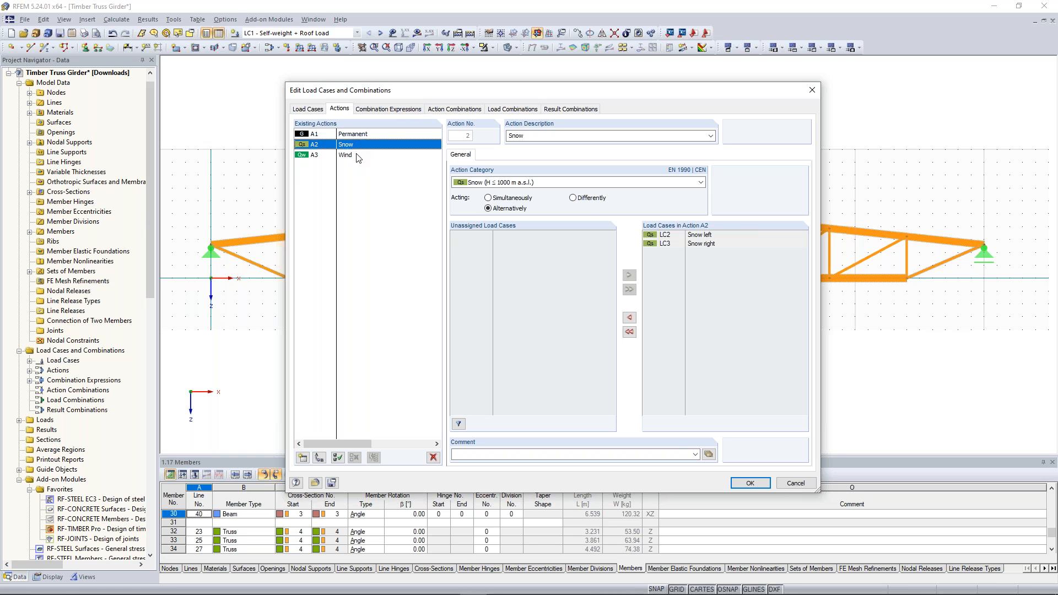
{"action": "left_click", "coordinate": [488, 198]}
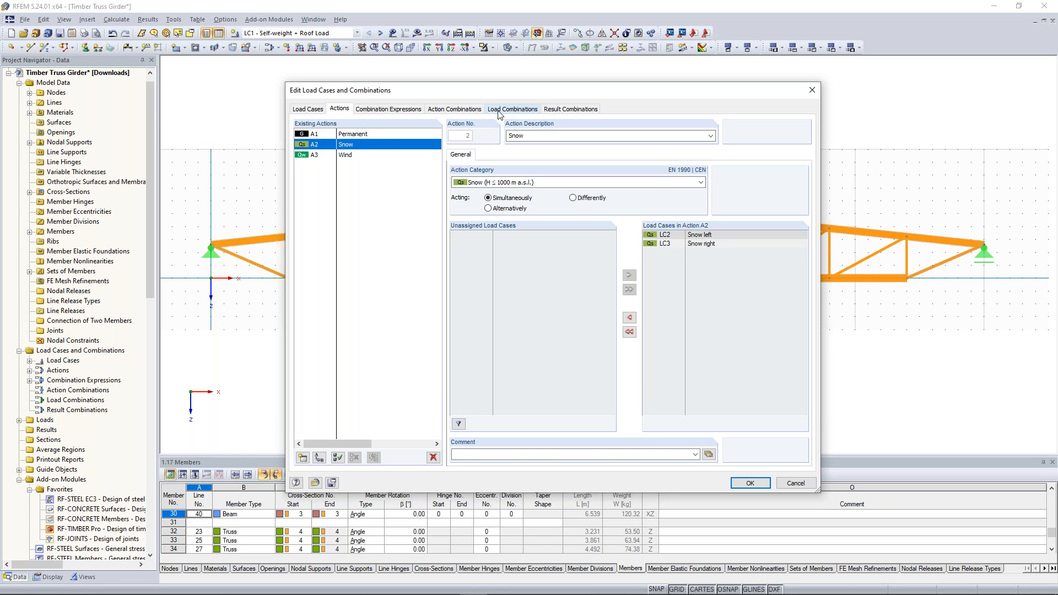
{"action": "left_click", "coordinate": [750, 485]}
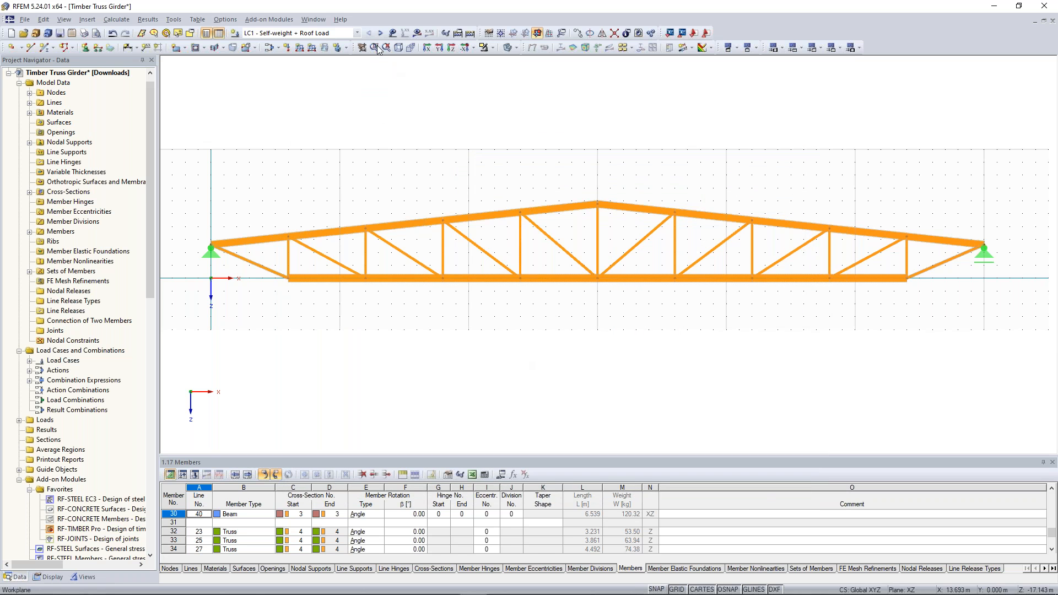
Step: Apply a uniform 2.5 kN/m force in global ZL direction to the top chord's set of members in LC1
{"action": "scroll", "coordinate": [556, 183], "scroll_direction": "down", "scroll_amount": 1}
{"action": "scroll", "coordinate": [556, 179], "scroll_direction": "down", "scroll_amount": 1}
{"action": "middle_click_drag", "start_coordinate": [567, 182], "coordinate": [547, 170]}
{"action": "scroll", "coordinate": [583, 178], "scroll_direction": "up", "scroll_amount": 3}
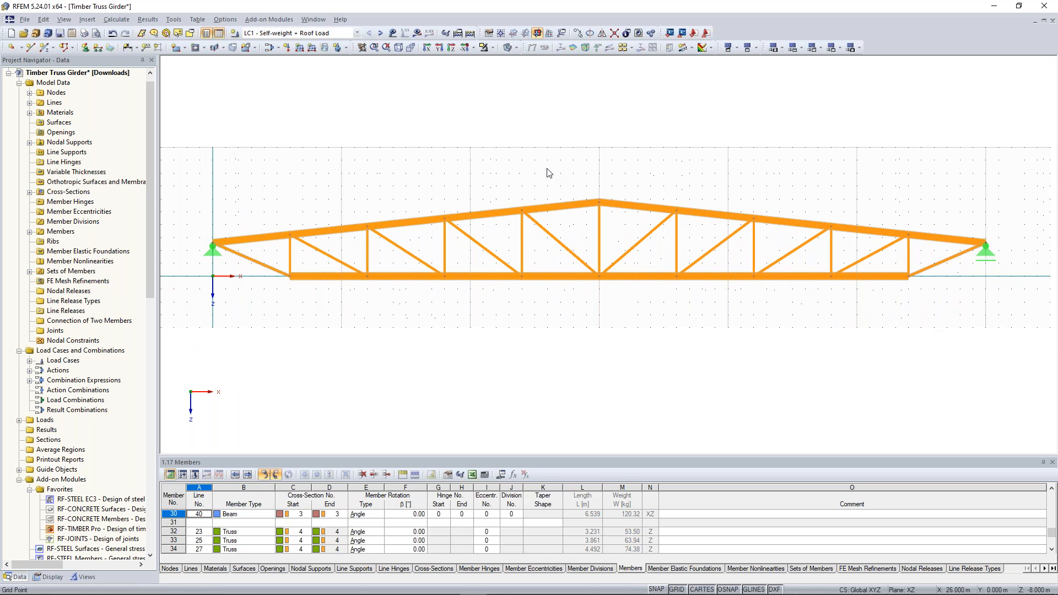
{"action": "scroll", "coordinate": [534, 174], "scroll_direction": "down", "scroll_amount": 1}
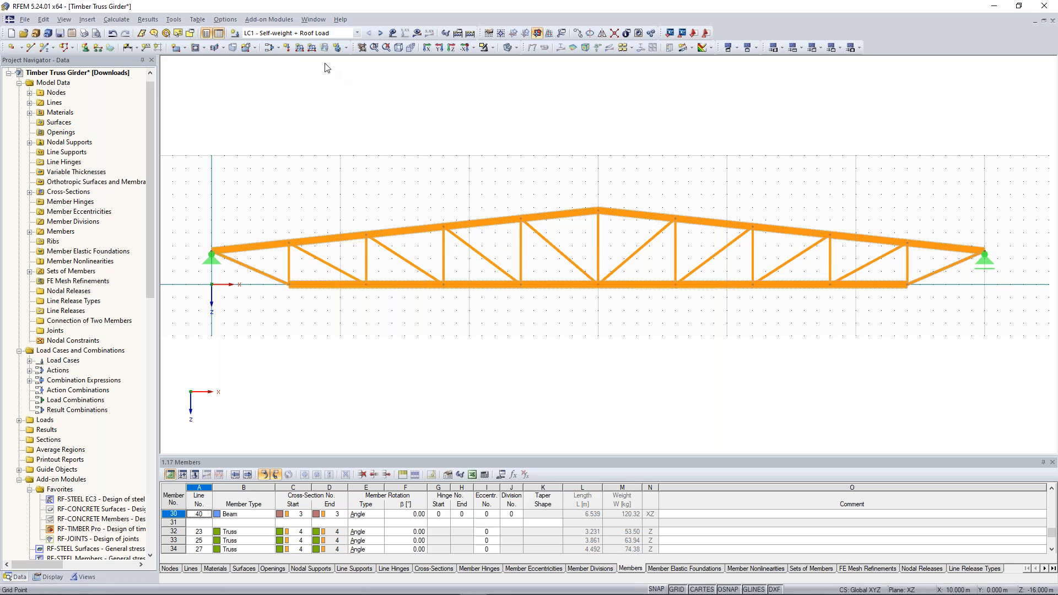
{"action": "left_click", "coordinate": [299, 49]}
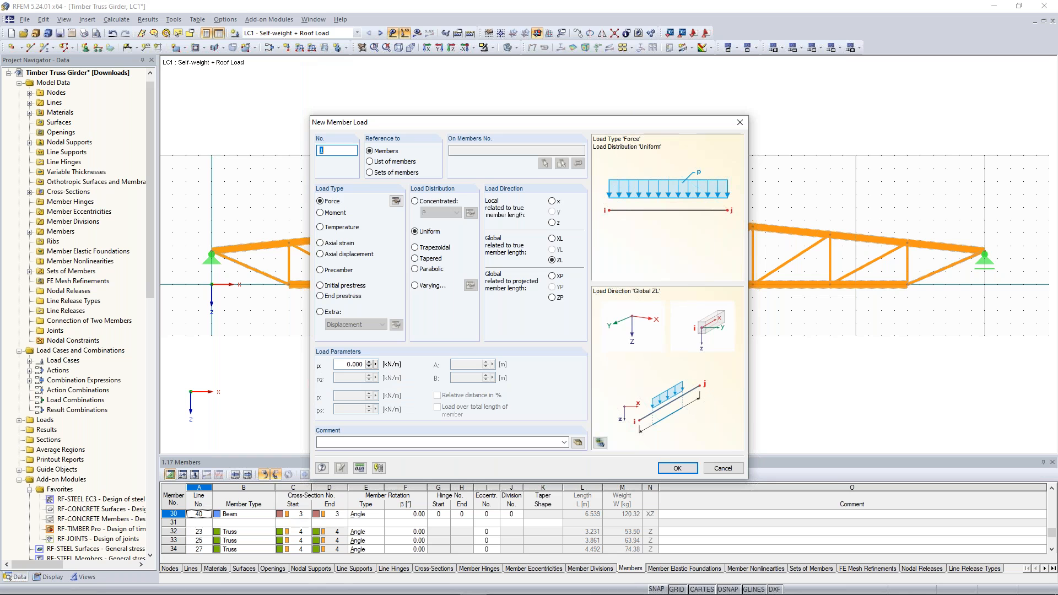
{"action": "left_click", "coordinate": [369, 173]}
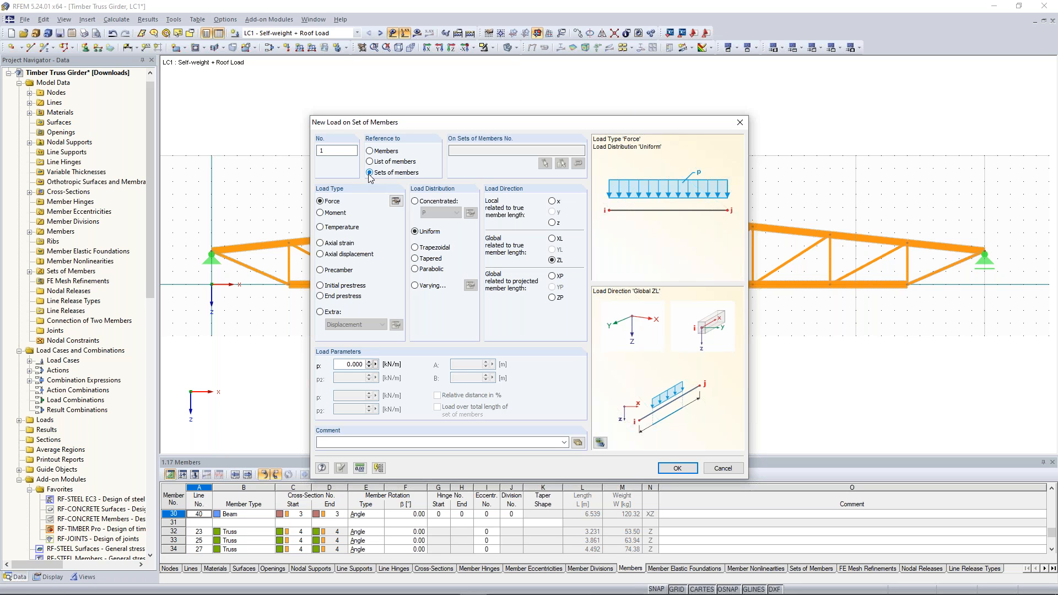
{"action": "double_click", "coordinate": [340, 366]}
{"action": "type", "text": "2,5"}
{"action": "left_click", "coordinate": [553, 264]}
{"action": "left_click", "coordinate": [677, 468]}
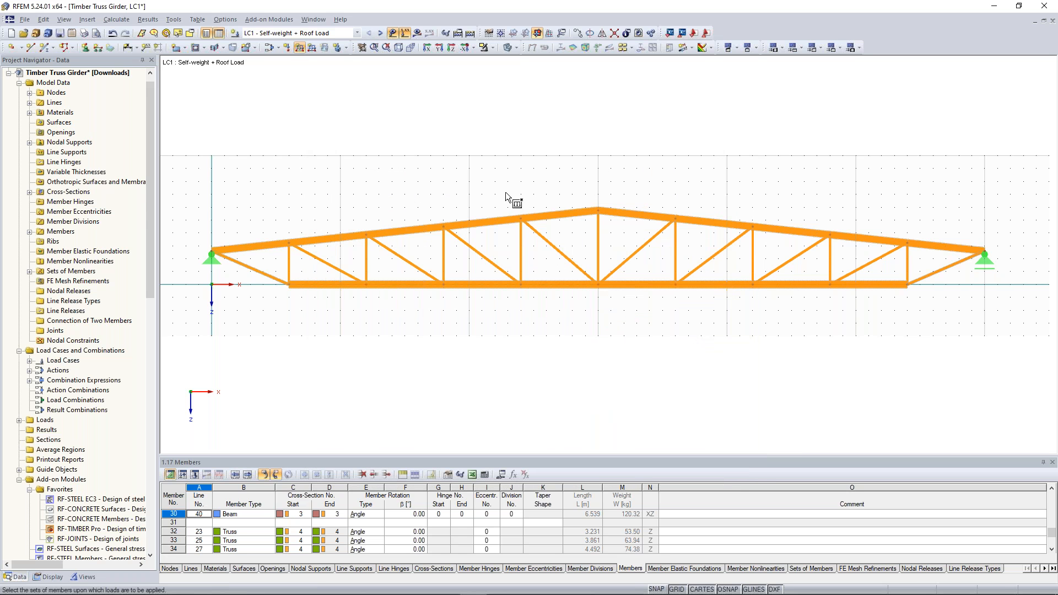
{"action": "left_click", "coordinate": [493, 216]}
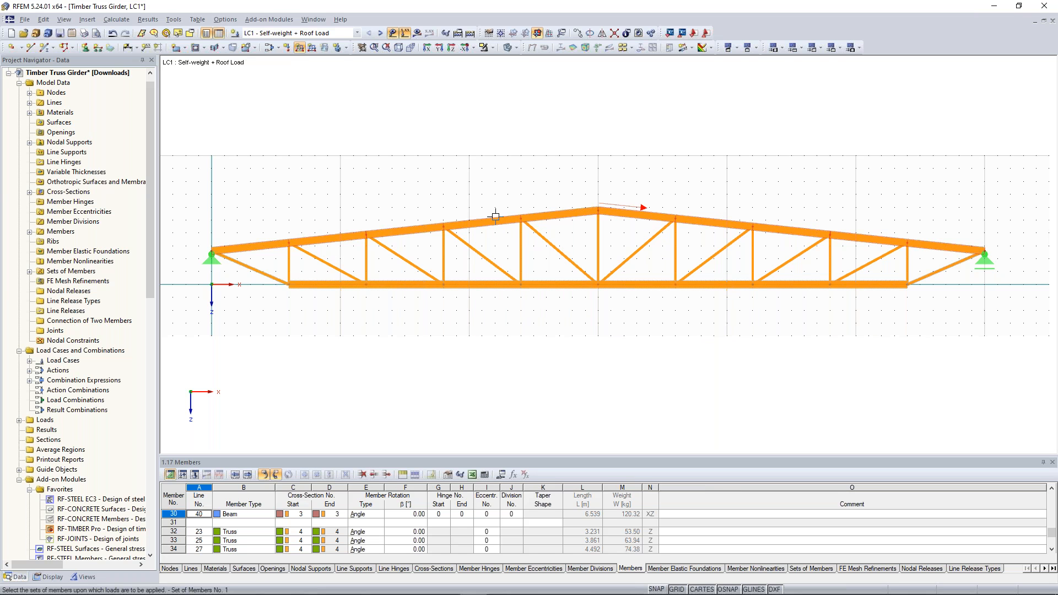
{"action": "left_click", "coordinate": [495, 216]}
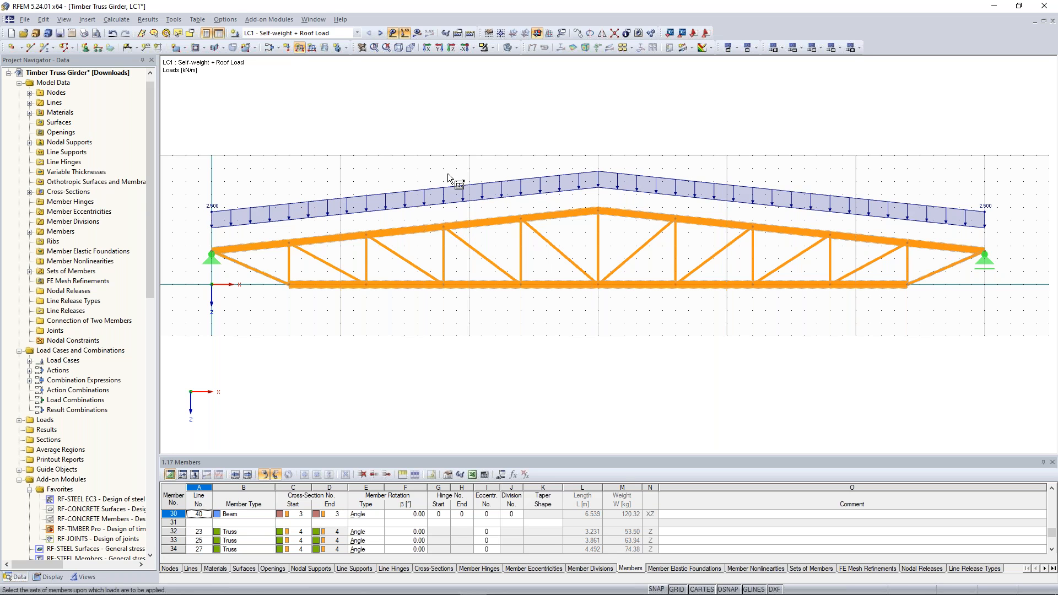
{"action": "key", "text": "Escape"}
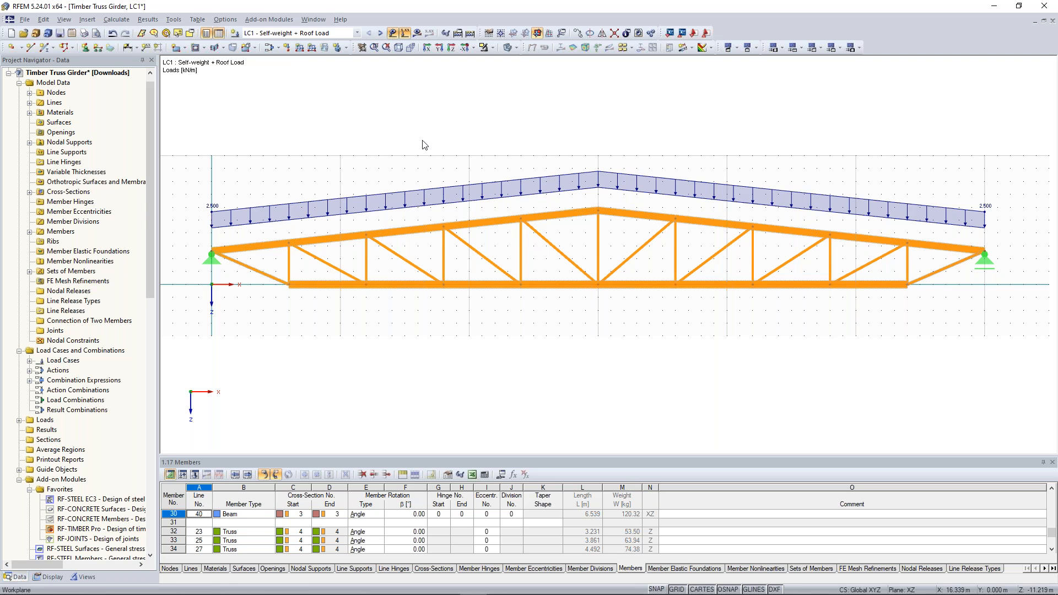
Step: In LC2 Snow left, apply a uniform 3.75 kN/m load in projected global ZP direction to top chord members 1-5
{"action": "left_click", "coordinate": [380, 33]}
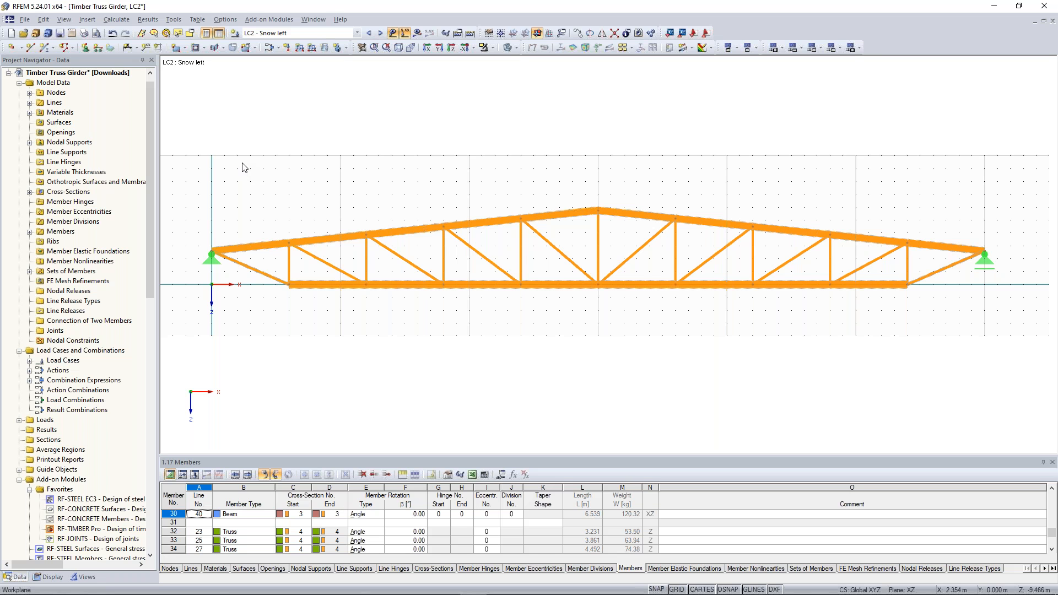
{"action": "left_click_drag", "start_coordinate": [221, 112], "coordinate": [525, 243]}
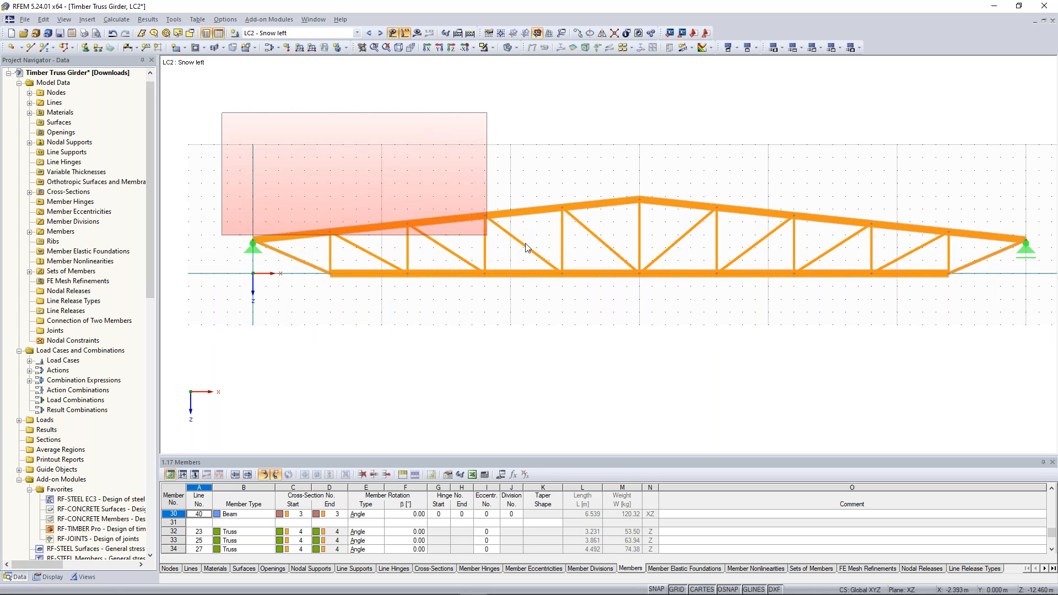
{"action": "left_click_drag", "start_coordinate": [525, 248], "coordinate": [525, 249]}
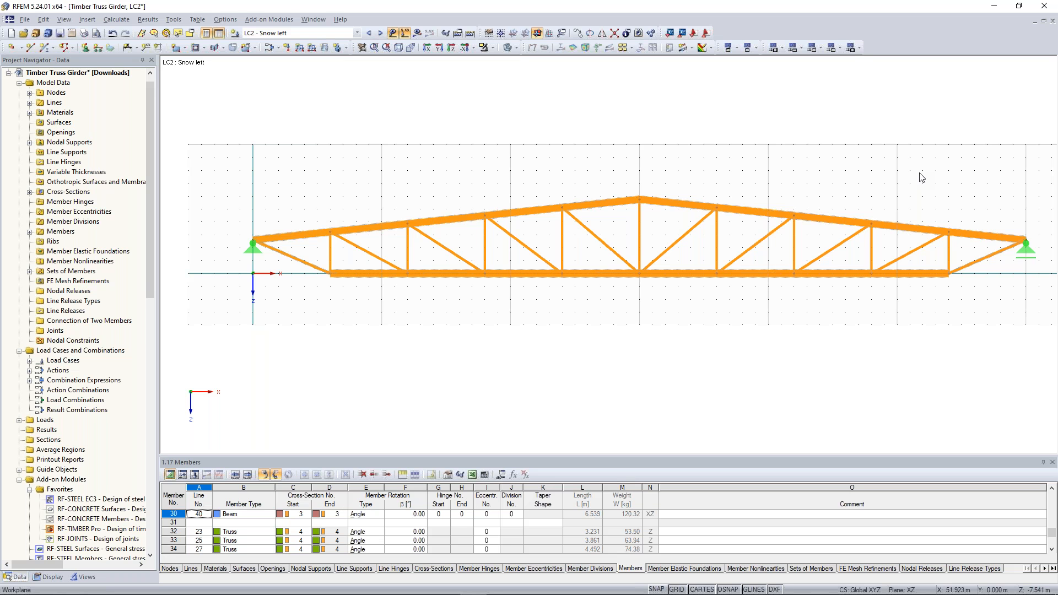
{"action": "scroll", "coordinate": [512, 338], "scroll_direction": "down", "scroll_amount": 1}
{"action": "left_click_drag", "start_coordinate": [237, 146], "coordinate": [638, 258]}
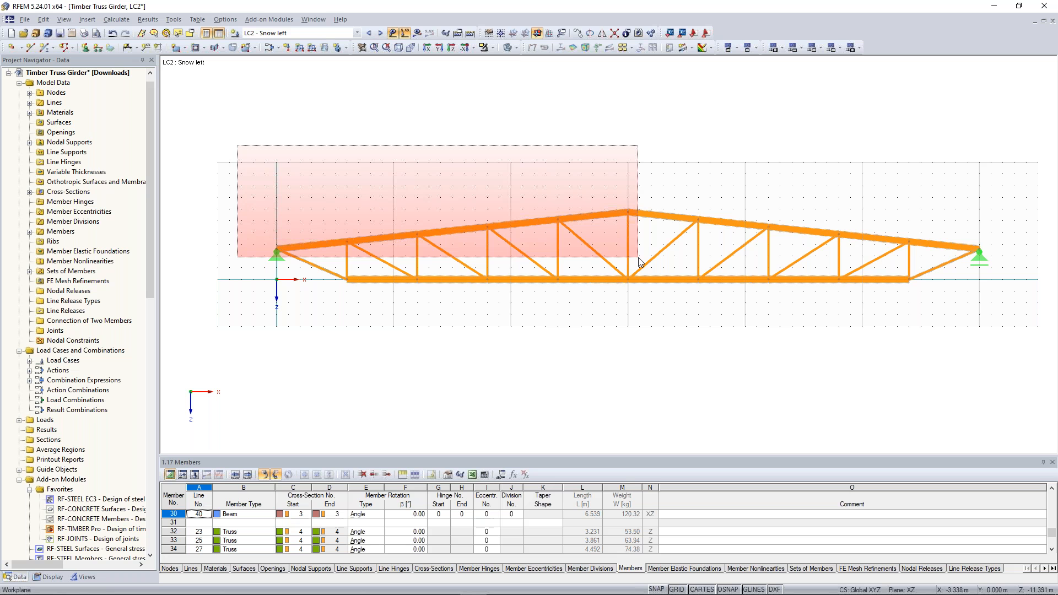
{"action": "left_click_drag", "start_coordinate": [638, 261], "coordinate": [638, 261]}
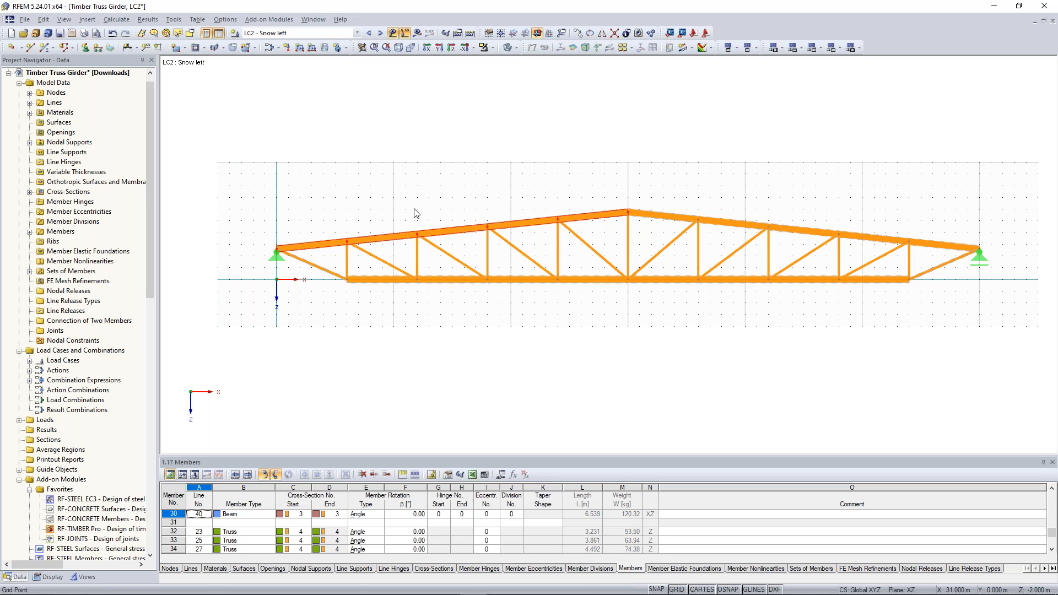
{"action": "scroll", "coordinate": [330, 248], "scroll_direction": "up", "scroll_amount": 2}
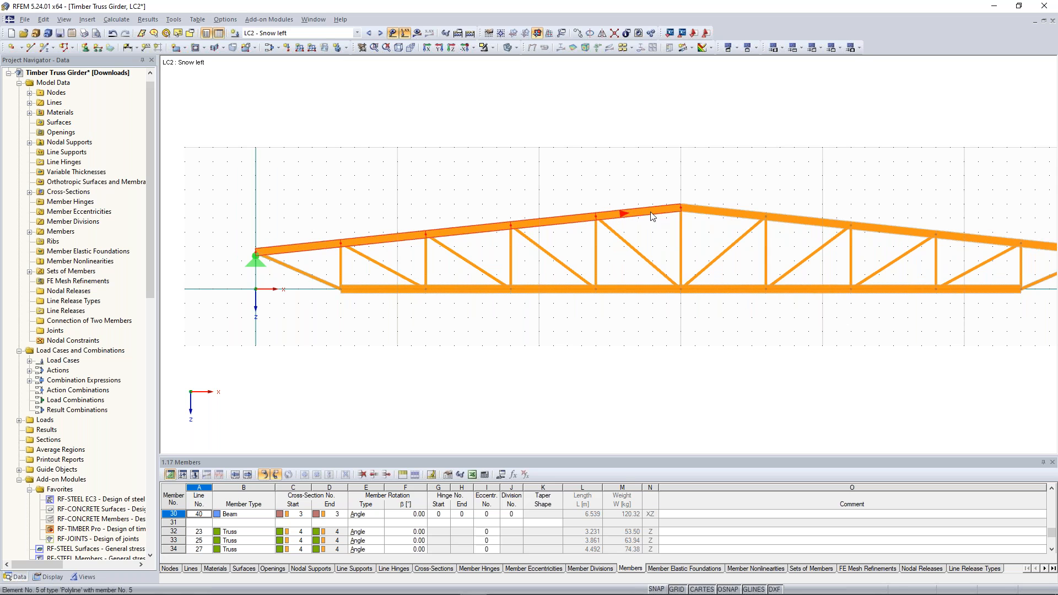
{"action": "left_click", "coordinate": [301, 49]}
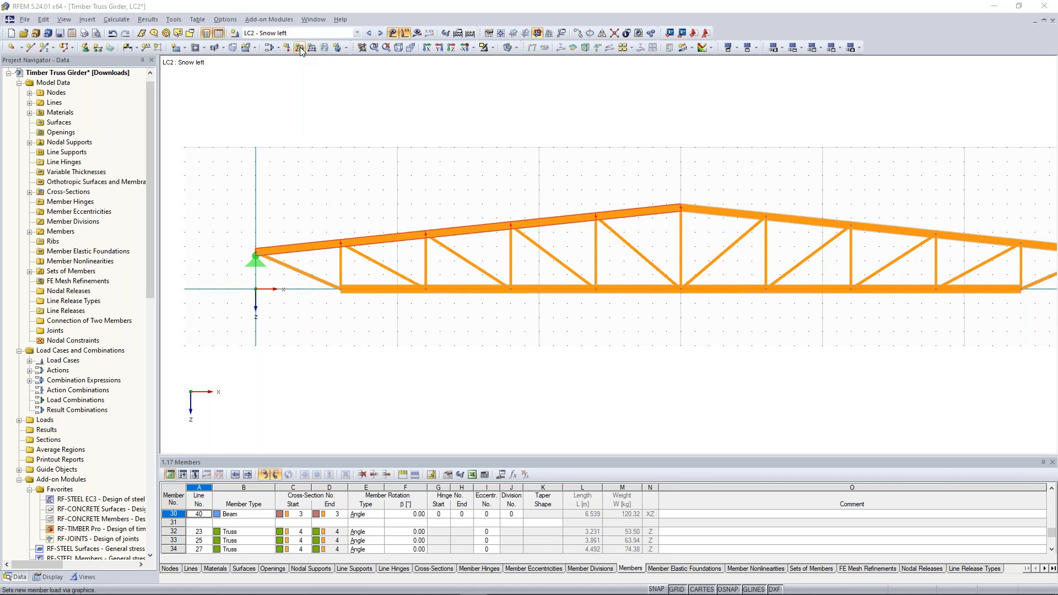
{"action": "left_click", "coordinate": [300, 49]}
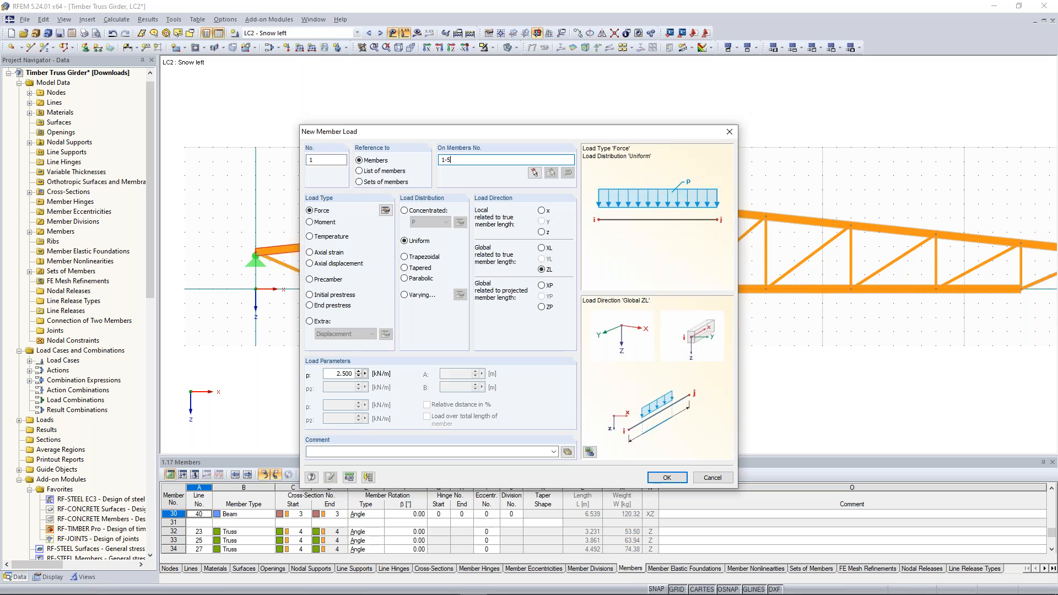
{"action": "type", "text": "3,75"}
{"action": "left_click", "coordinate": [543, 306]}
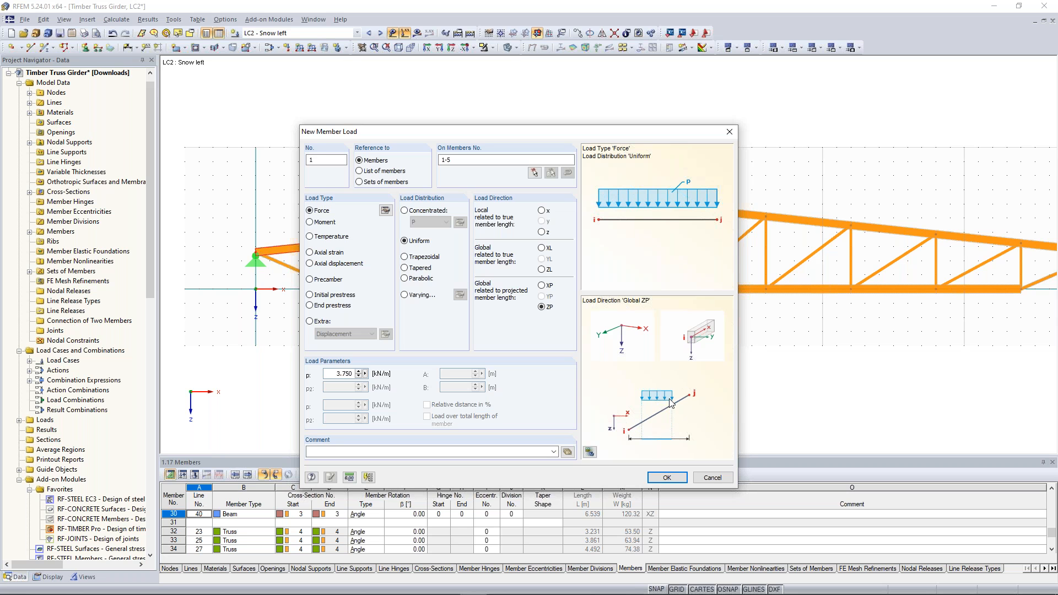
{"action": "left_click", "coordinate": [667, 477]}
Step: In LC3 Snow right, apply the uniform 3.75 kN/m load in projected global ZP direction to top chord members 6-10
{"action": "scroll", "coordinate": [744, 159], "scroll_direction": "down", "scroll_amount": 8}
{"action": "middle_click_drag", "start_coordinate": [743, 160], "coordinate": [644, 173]}
{"action": "scroll", "coordinate": [741, 182], "scroll_direction": "up", "scroll_amount": 4}
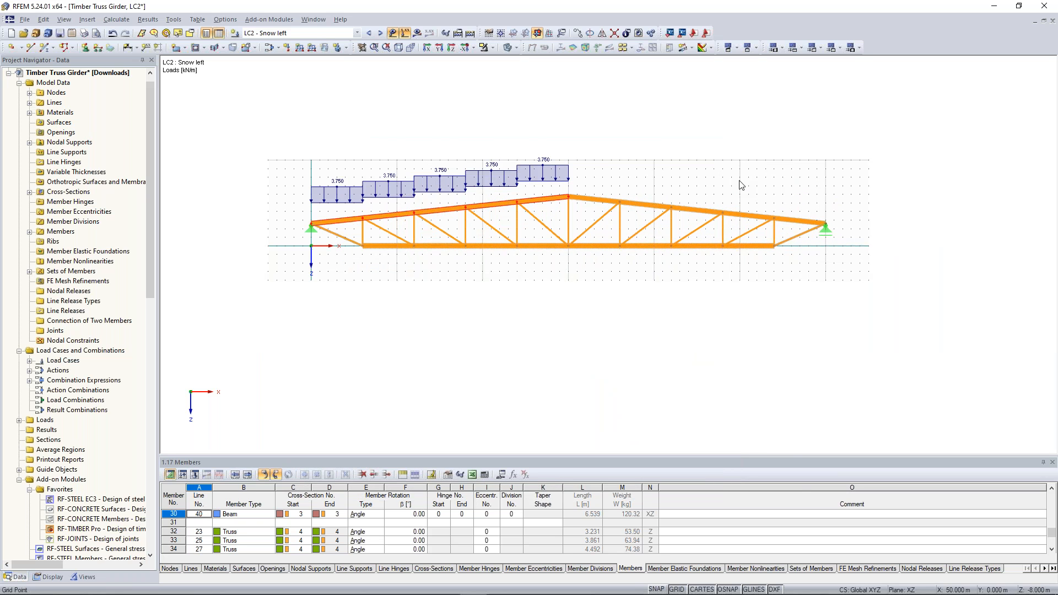
{"action": "left_click", "coordinate": [380, 33]}
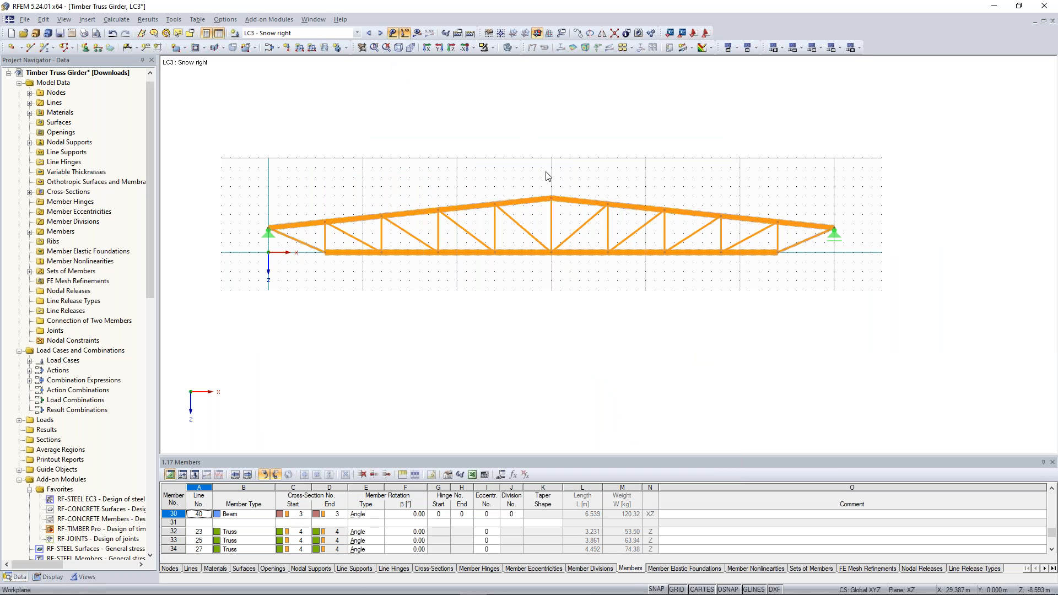
{"action": "left_click_drag", "start_coordinate": [545, 171], "coordinate": [859, 237]}
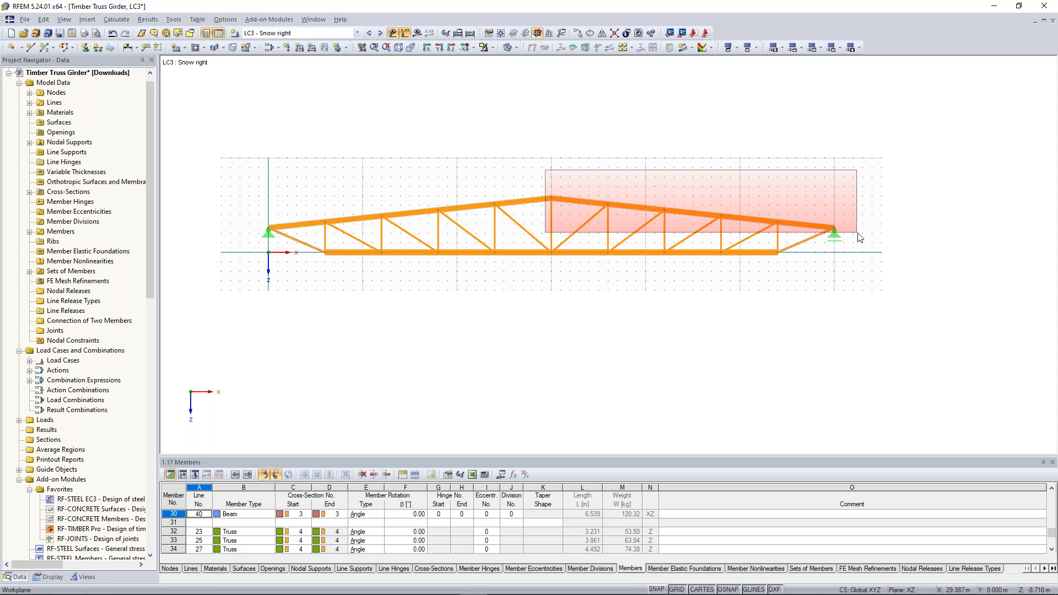
{"action": "left_click_drag", "start_coordinate": [859, 237], "coordinate": [858, 237]}
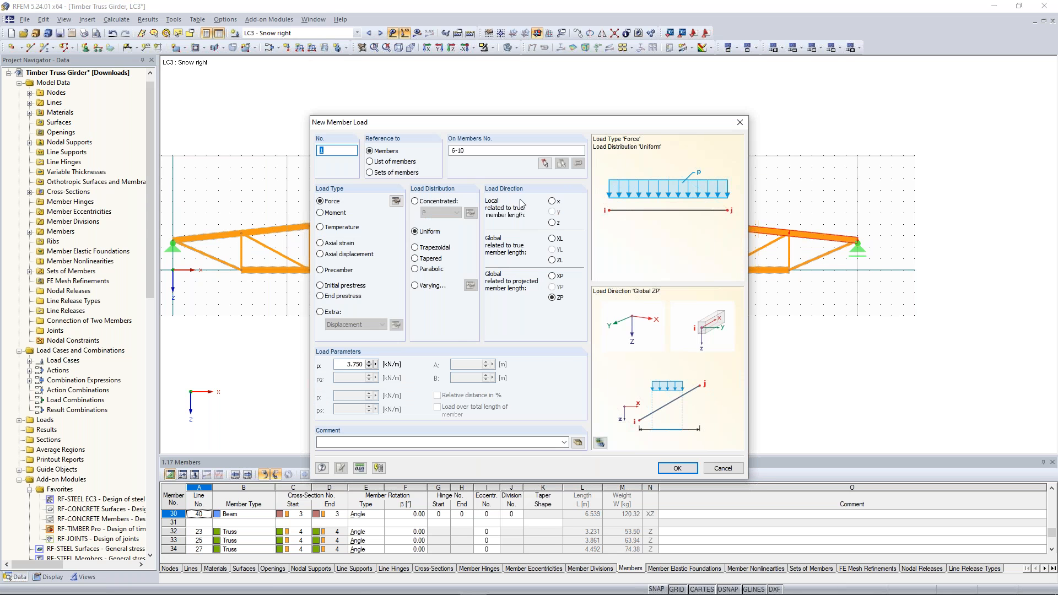
{"action": "left_click", "coordinate": [684, 469]}
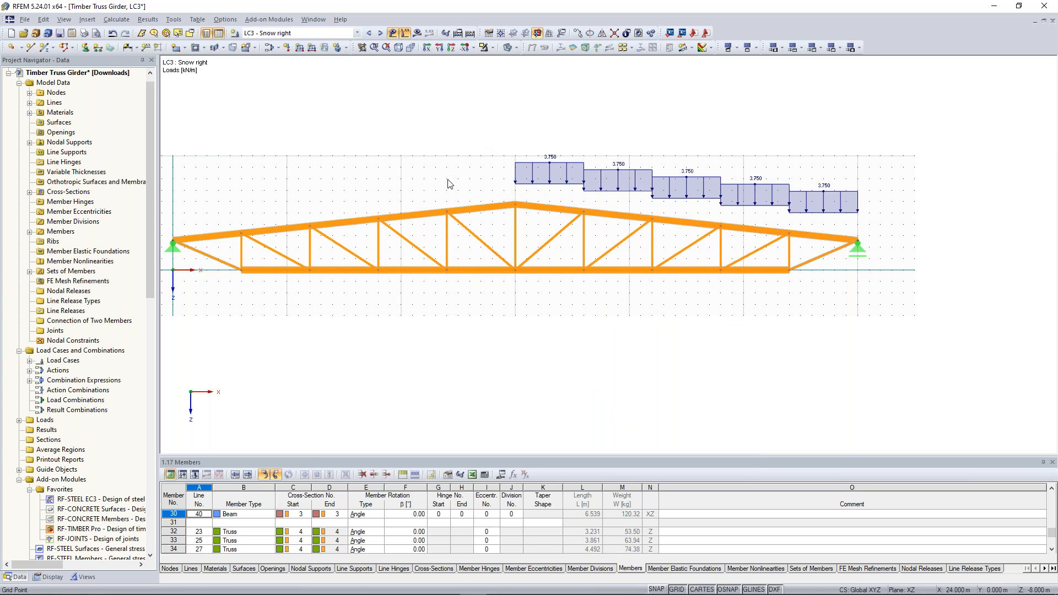
Step: In LC4 Wind suction, apply a uniform -2.4 kN/m force in local z direction to the top chord's set of members
{"action": "left_click", "coordinate": [380, 33]}
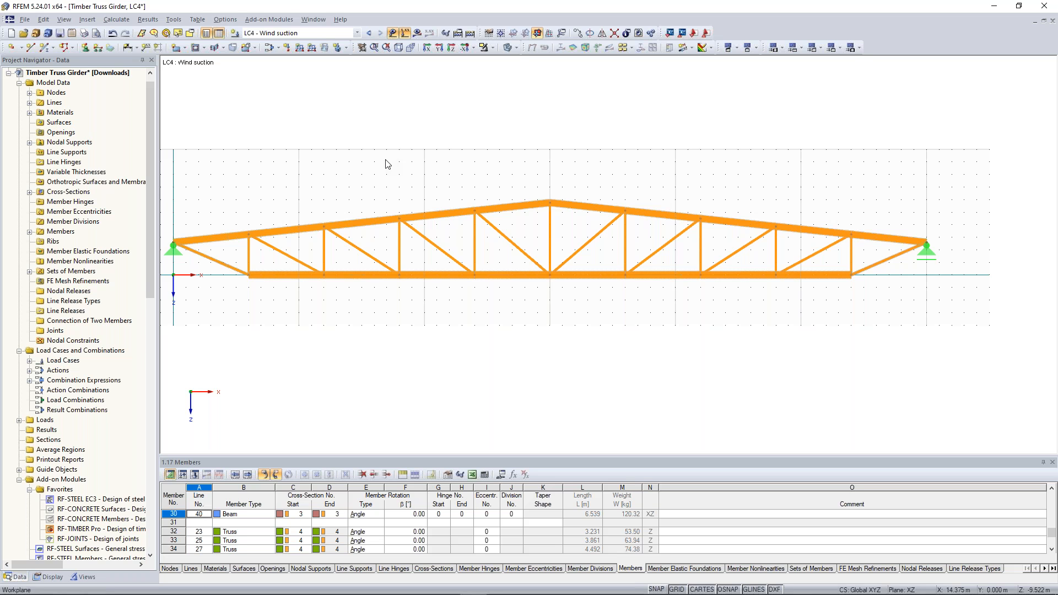
{"action": "middle_click_drag", "start_coordinate": [386, 171], "coordinate": [394, 161]}
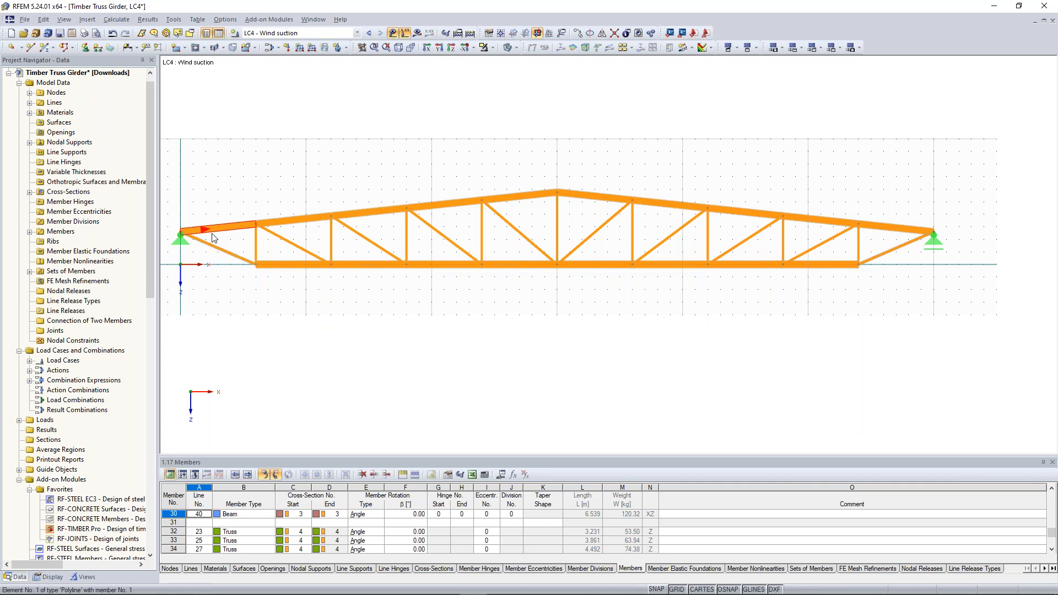
{"action": "left_click", "coordinate": [299, 47]}
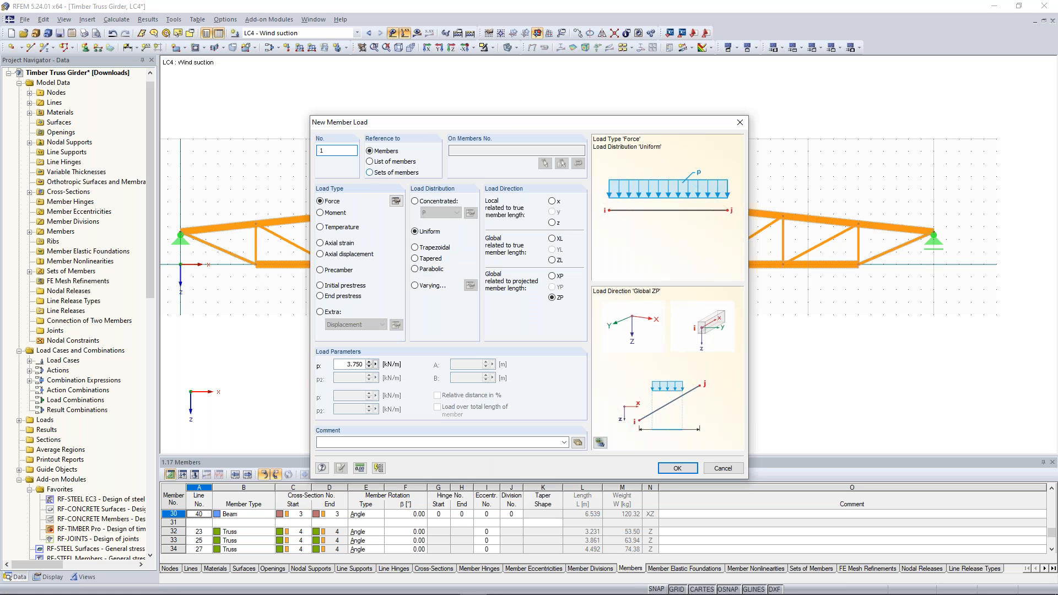
{"action": "left_click", "coordinate": [369, 172]}
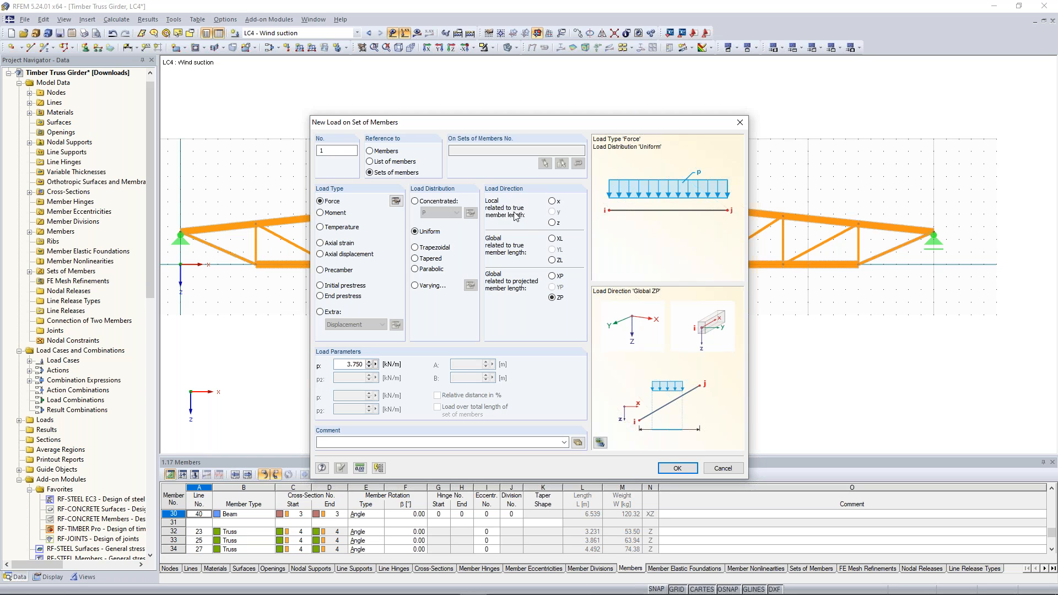
{"action": "left_click", "coordinate": [552, 223]}
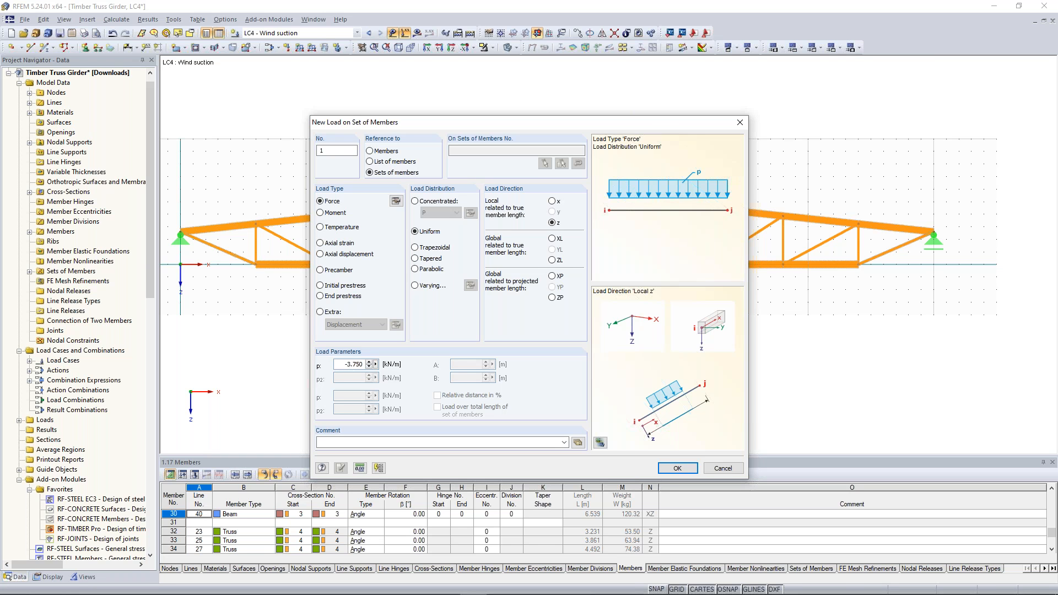
{"action": "left_click_drag", "start_coordinate": [346, 364], "coordinate": [363, 364]}
{"action": "type", "text": "2,4"}
{"action": "left_click", "coordinate": [678, 467]}
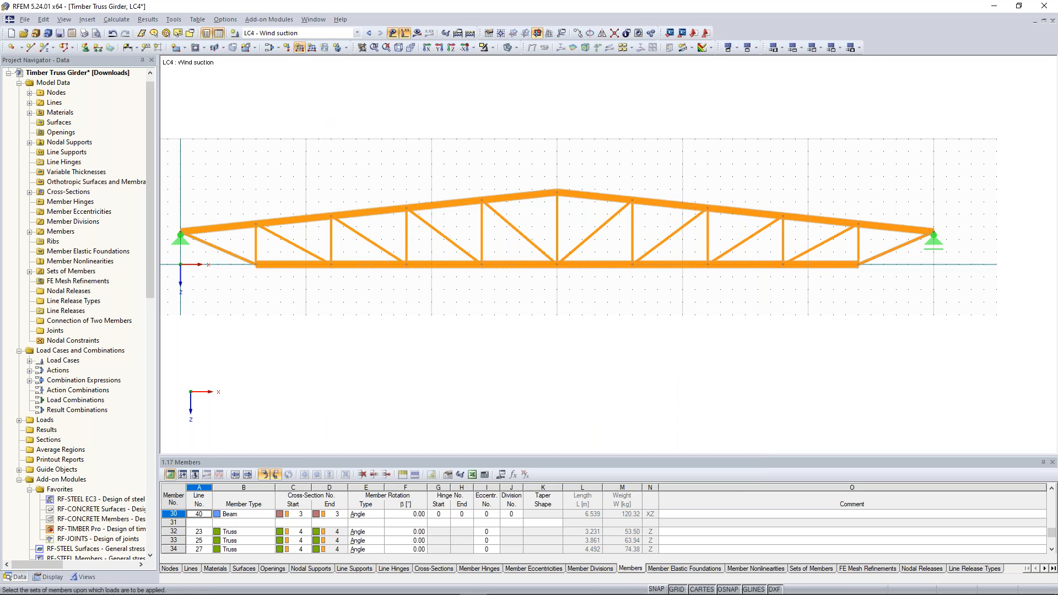
{"action": "left_click", "coordinate": [408, 212]}
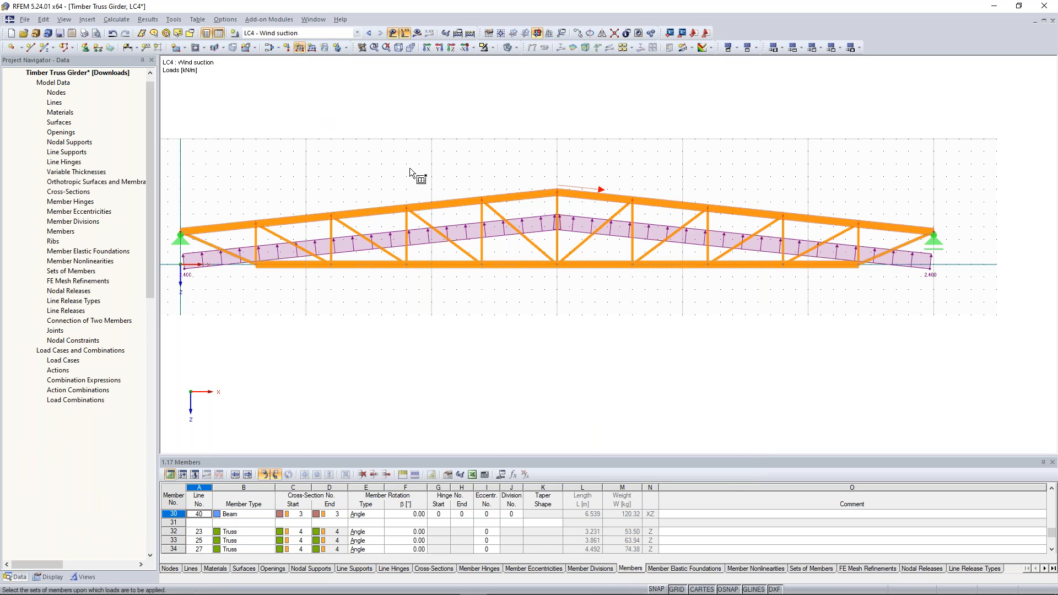
Step: Display the members' local axis systems to check the wind suction direction on the top chord, and hide them again
{"action": "scroll", "coordinate": [409, 168], "scroll_direction": "down", "scroll_amount": 1}
{"action": "middle_click_drag", "start_coordinate": [409, 152], "coordinate": [459, 164]}
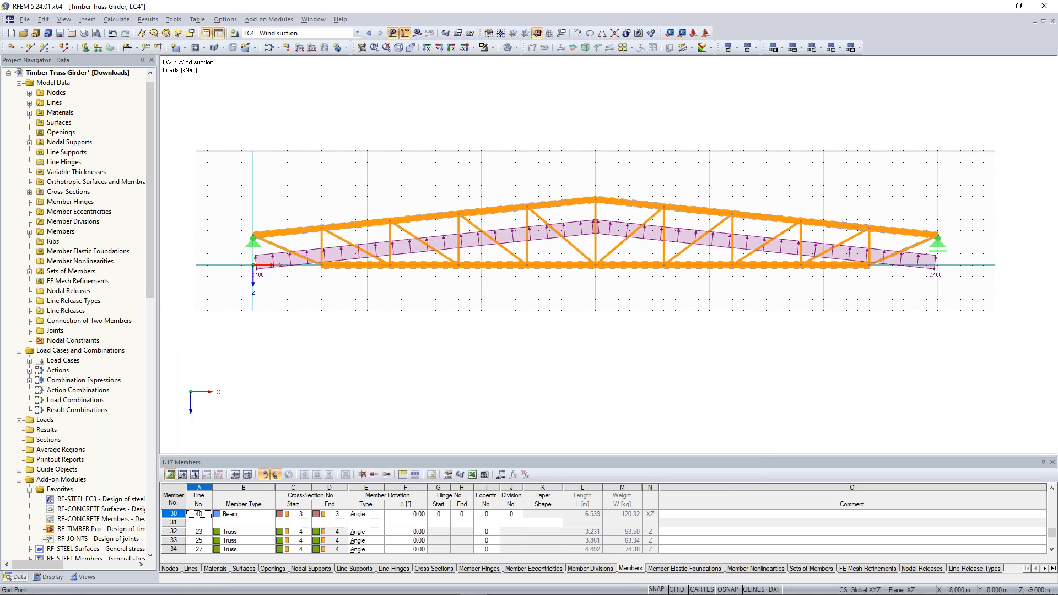
{"action": "scroll", "coordinate": [462, 175], "scroll_direction": "up", "scroll_amount": 1}
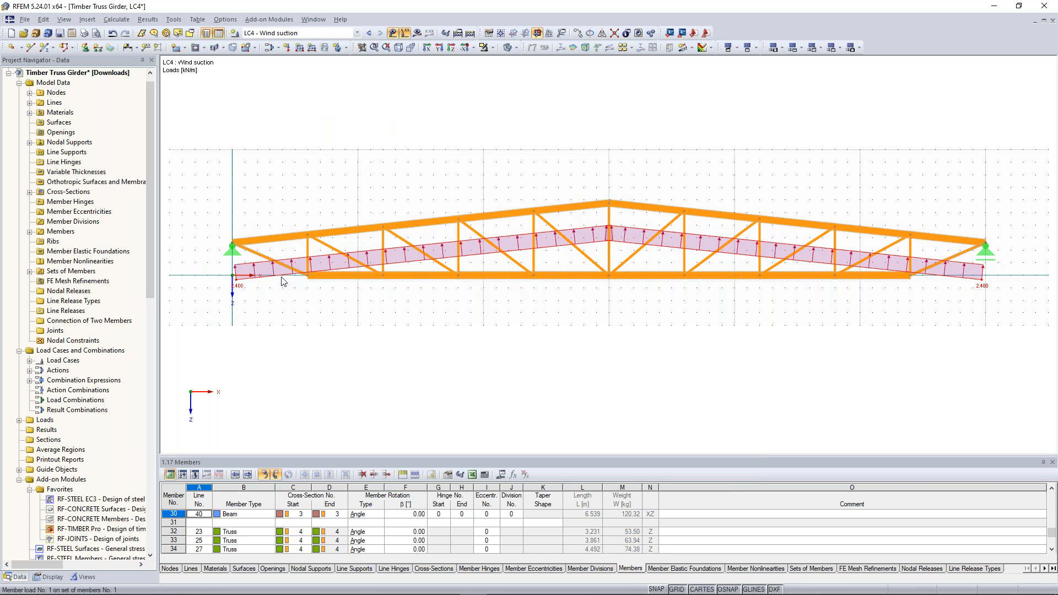
{"action": "mouse_move", "coordinate": [455, 161]}
{"action": "middle_mouse_down"}
{"action": "mouse_move", "coordinate": [434, 161]}
{"action": "mouse_move", "coordinate": [439, 148]}
{"action": "middle_mouse_up"}
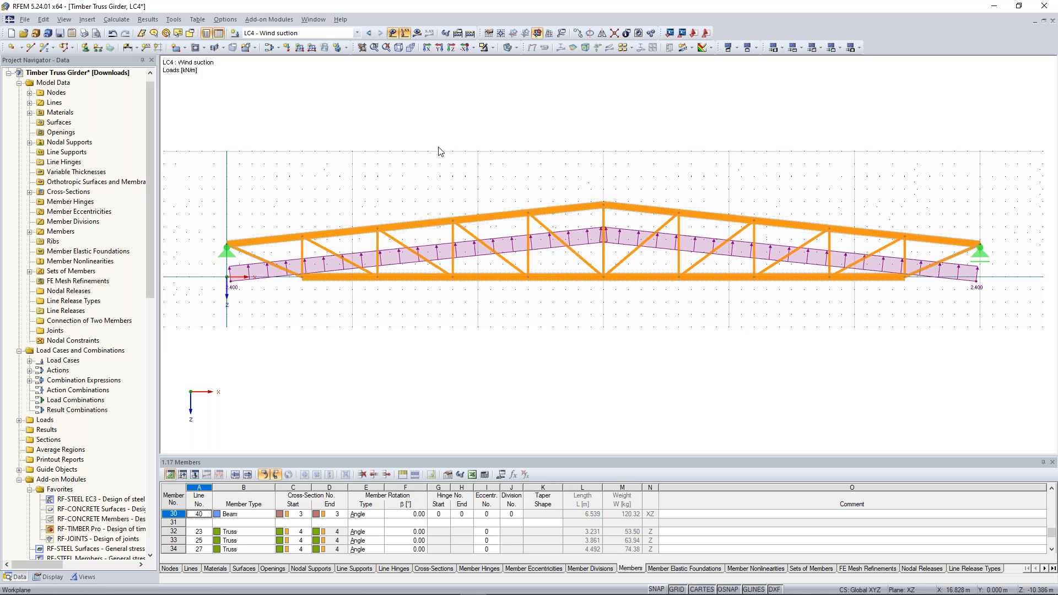
{"action": "scroll", "coordinate": [339, 223], "scroll_direction": "up", "scroll_amount": 2}
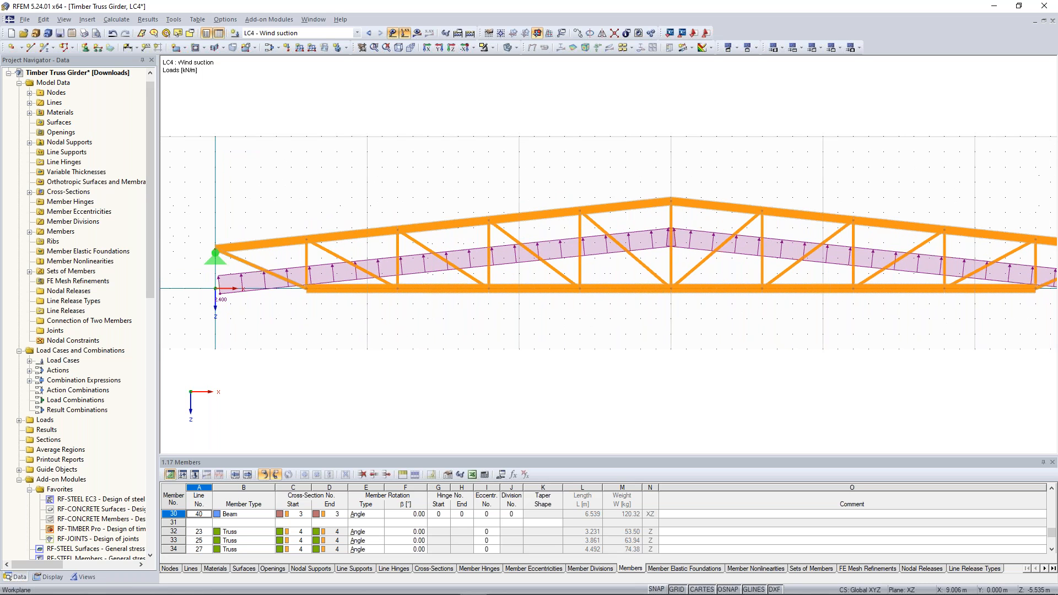
{"action": "right_click", "coordinate": [369, 236]}
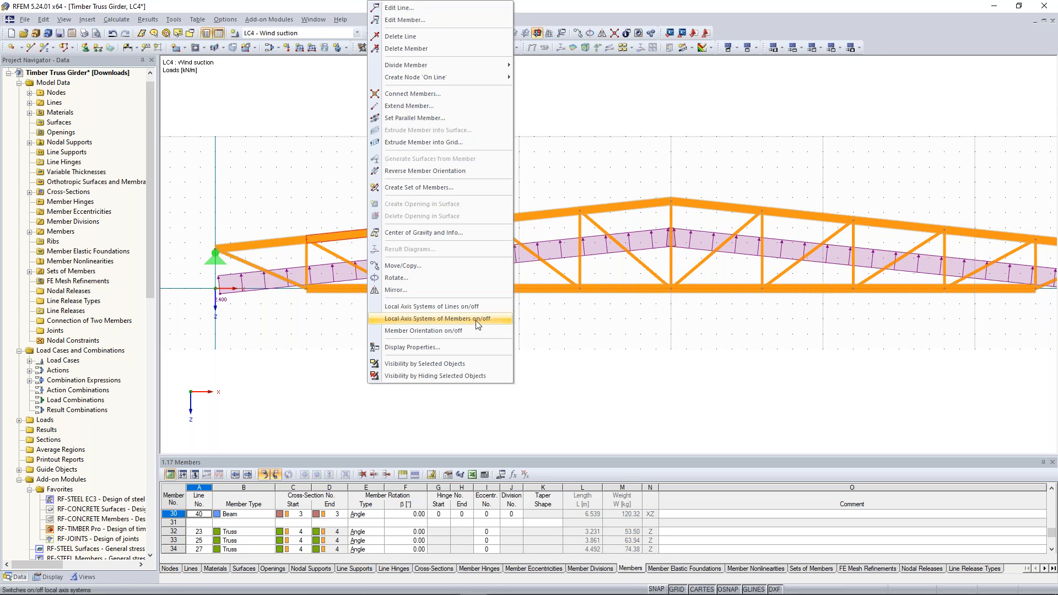
{"action": "key", "text": "Return"}
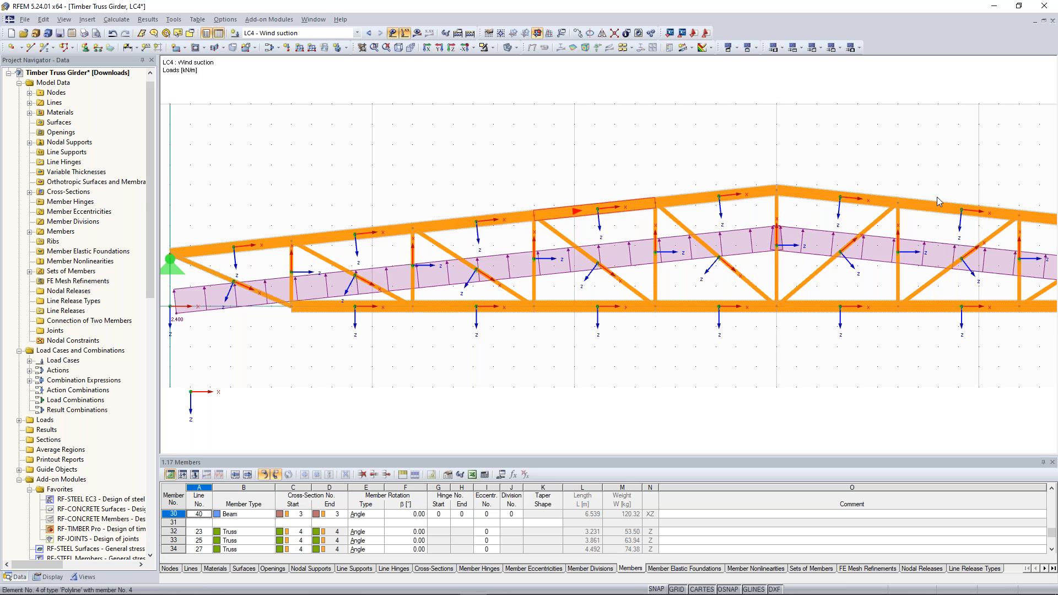
{"action": "scroll", "coordinate": [937, 198], "scroll_direction": "down", "scroll_amount": 2}
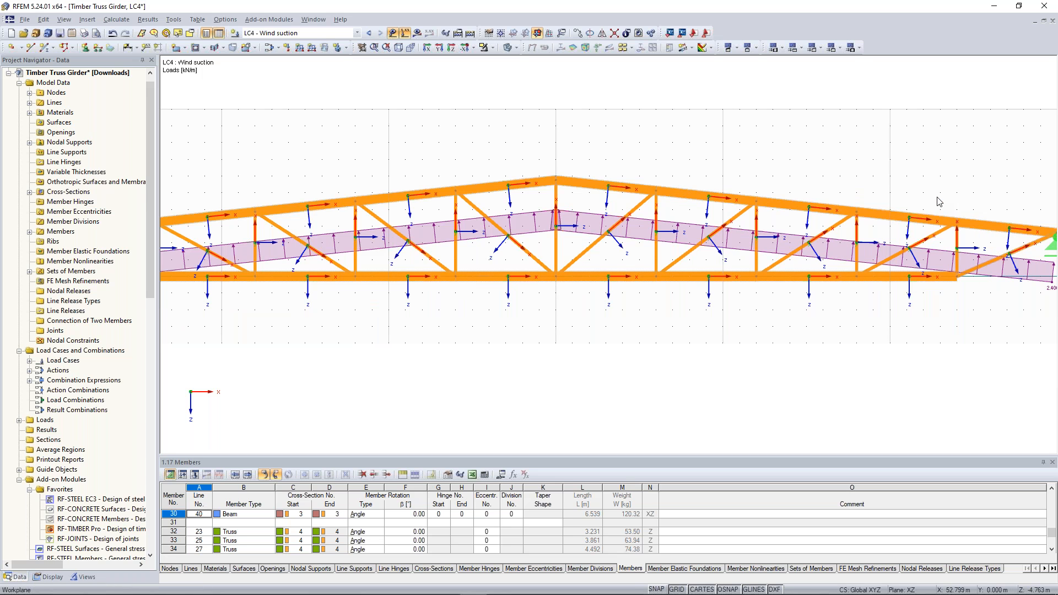
{"action": "scroll", "coordinate": [765, 175], "scroll_direction": "down", "scroll_amount": 1}
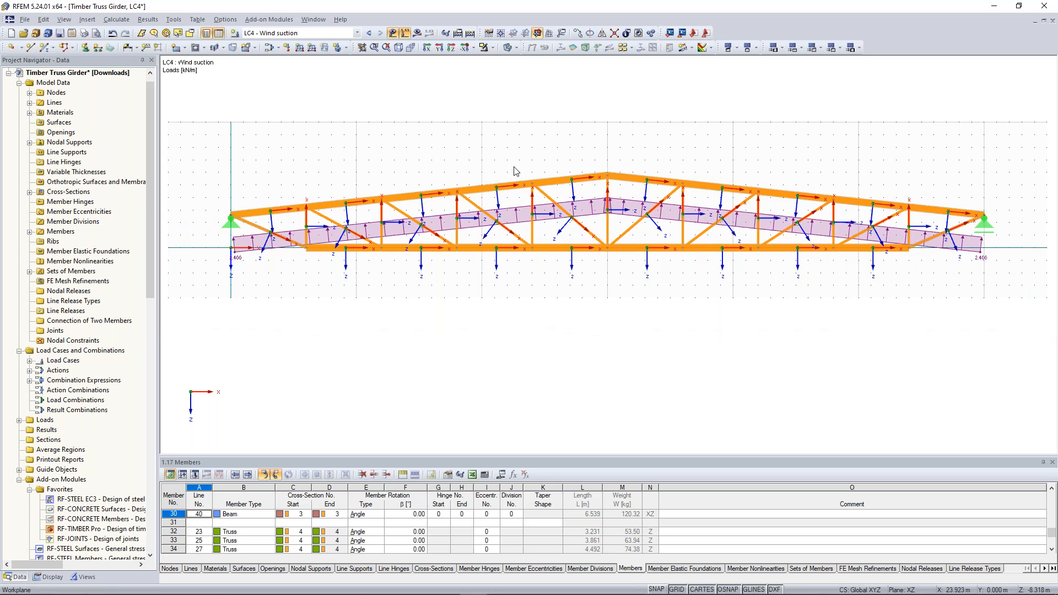
{"action": "scroll", "coordinate": [513, 166], "scroll_direction": "down", "scroll_amount": 1}
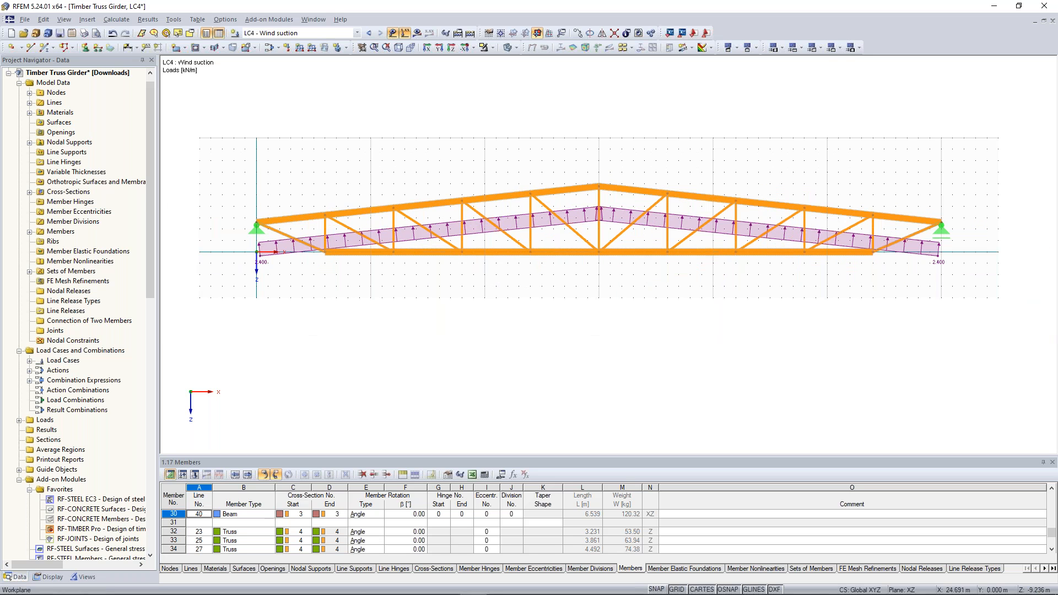
{"action": "scroll", "coordinate": [607, 206], "scroll_direction": "up", "scroll_amount": 1}
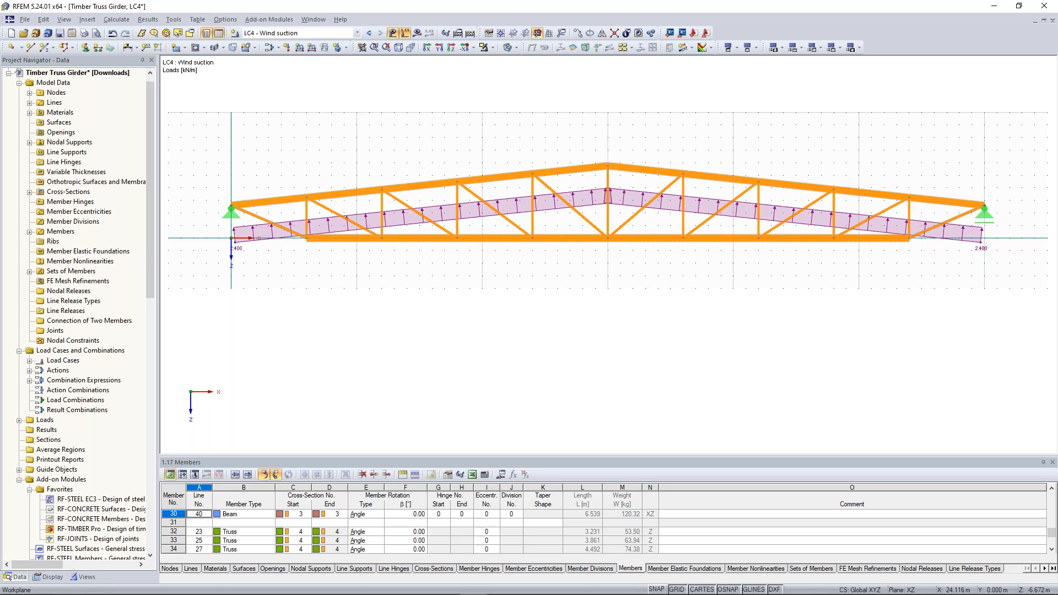
Step: Delete the SLS combination expressions CE2 to CE4 from the load cases and combinations, keeping only the ULS expression CE1
{"action": "left_click", "coordinate": [279, 48]}
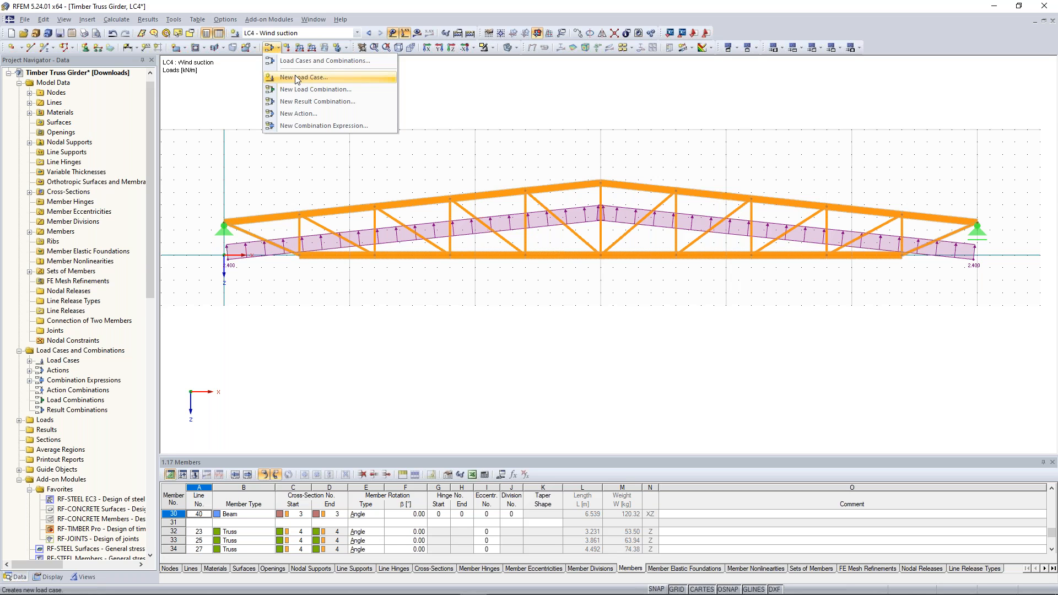
{"action": "left_click", "coordinate": [315, 62]}
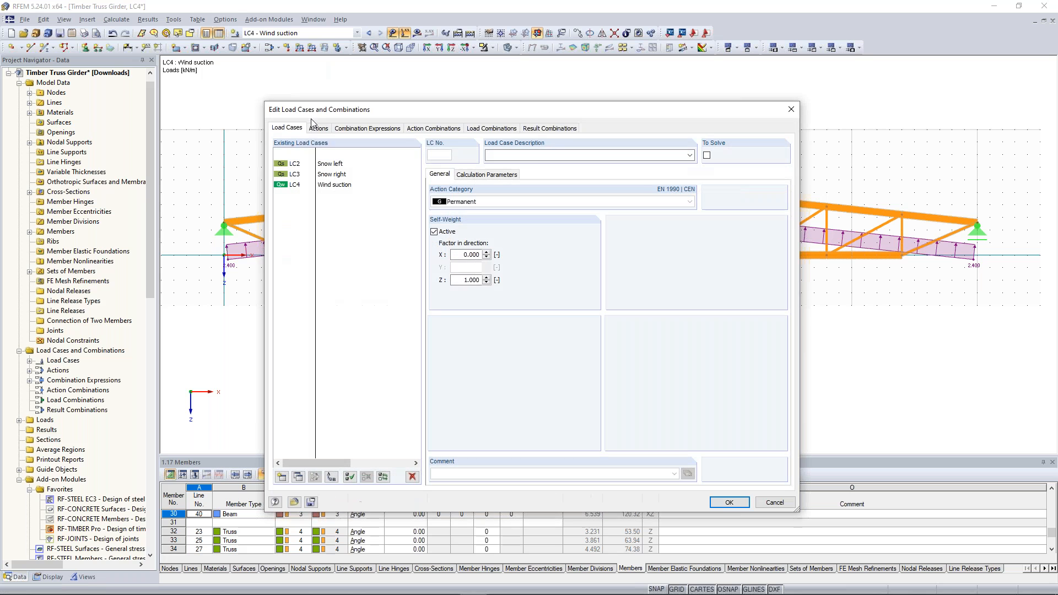
{"action": "left_click", "coordinate": [351, 129]}
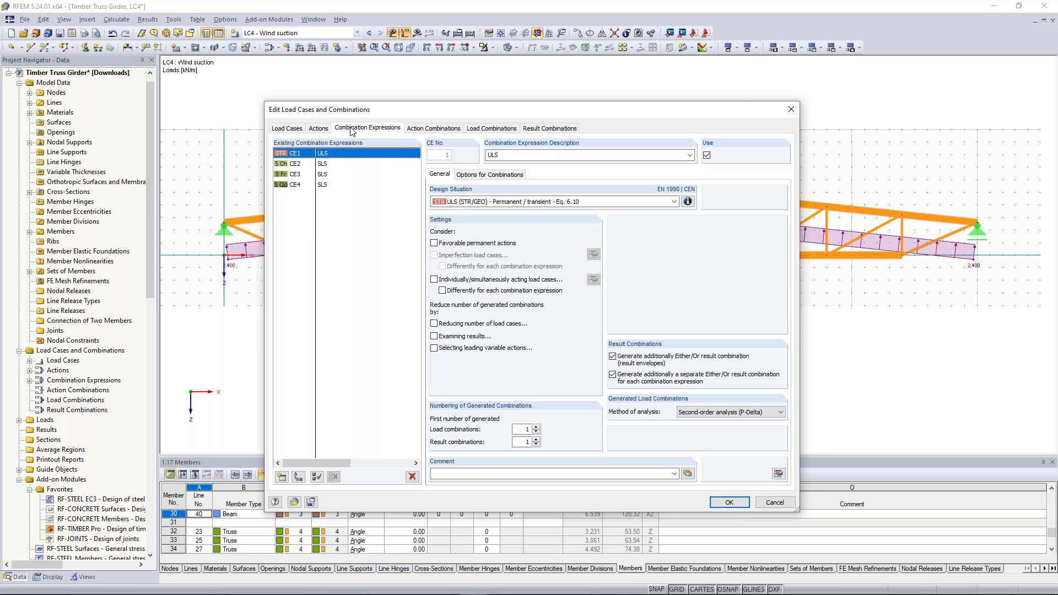
{"action": "left_click", "coordinate": [326, 165]}
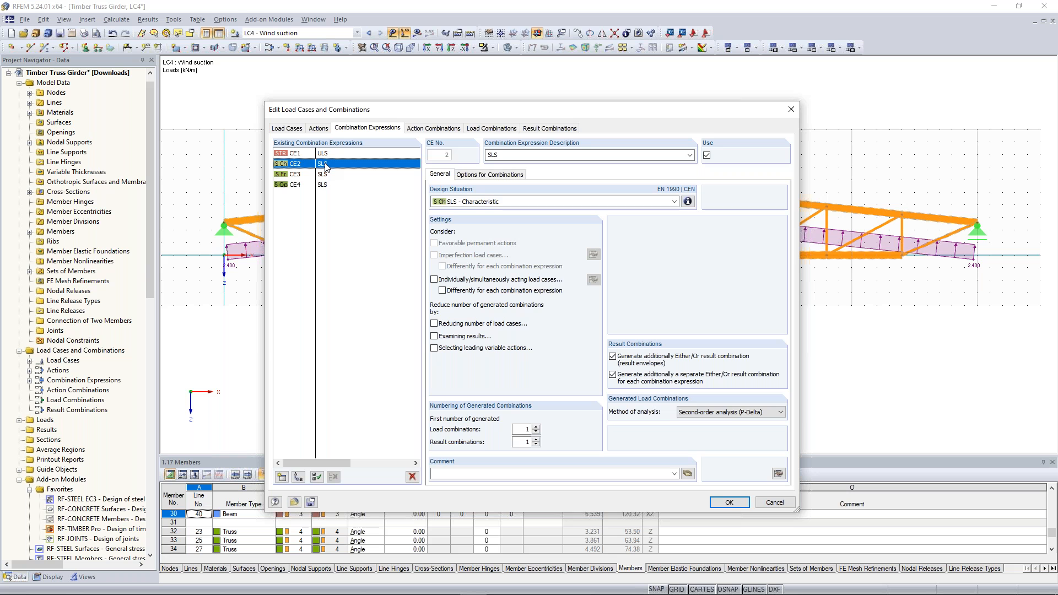
{"action": "left_click", "coordinate": [689, 155]}
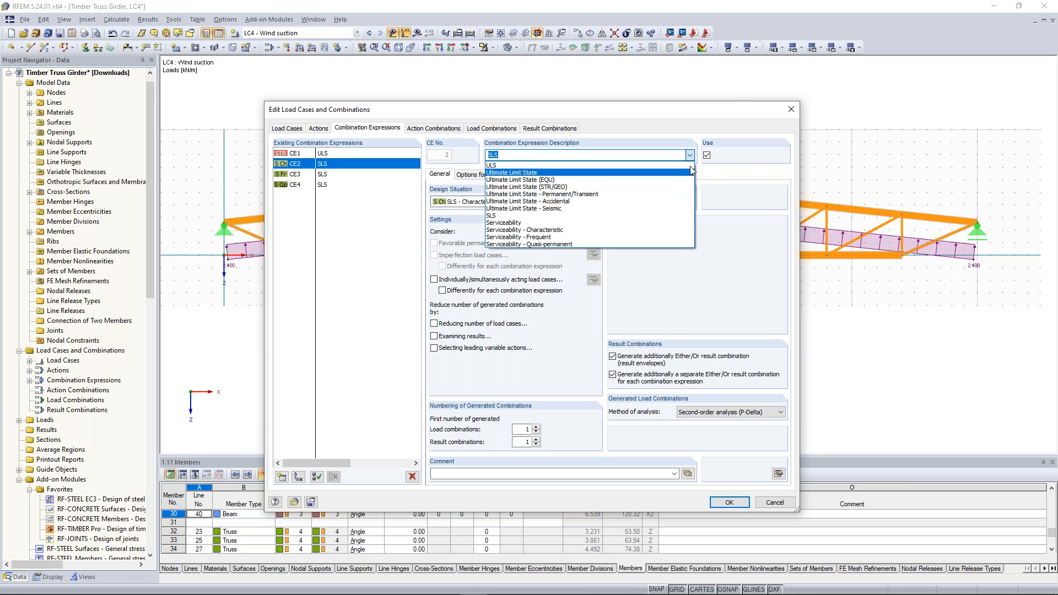
{"action": "left_click", "coordinate": [690, 159]}
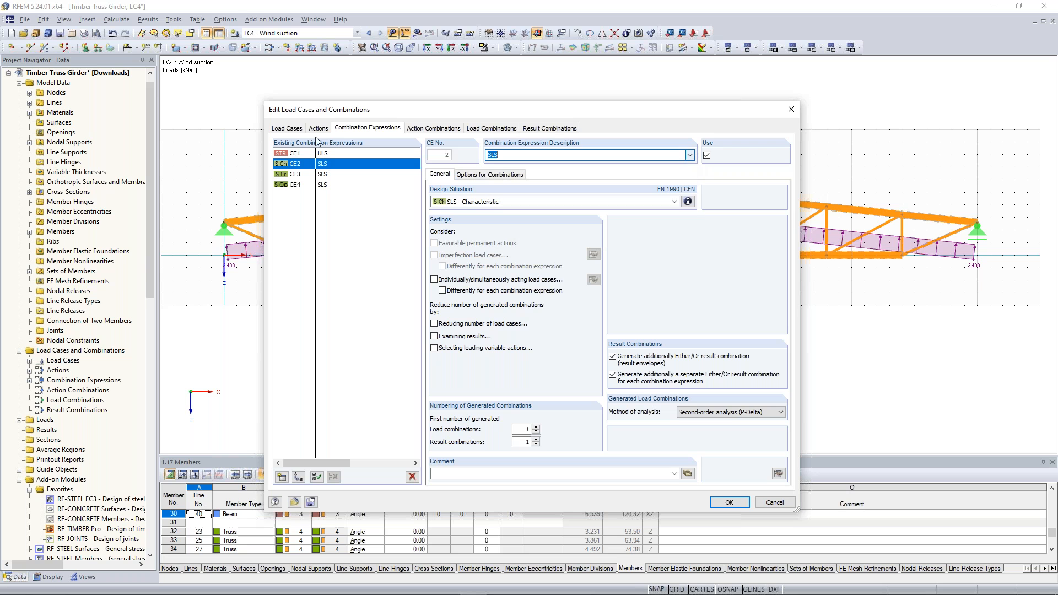
{"action": "left_click", "coordinate": [328, 186], "text": "shift"}
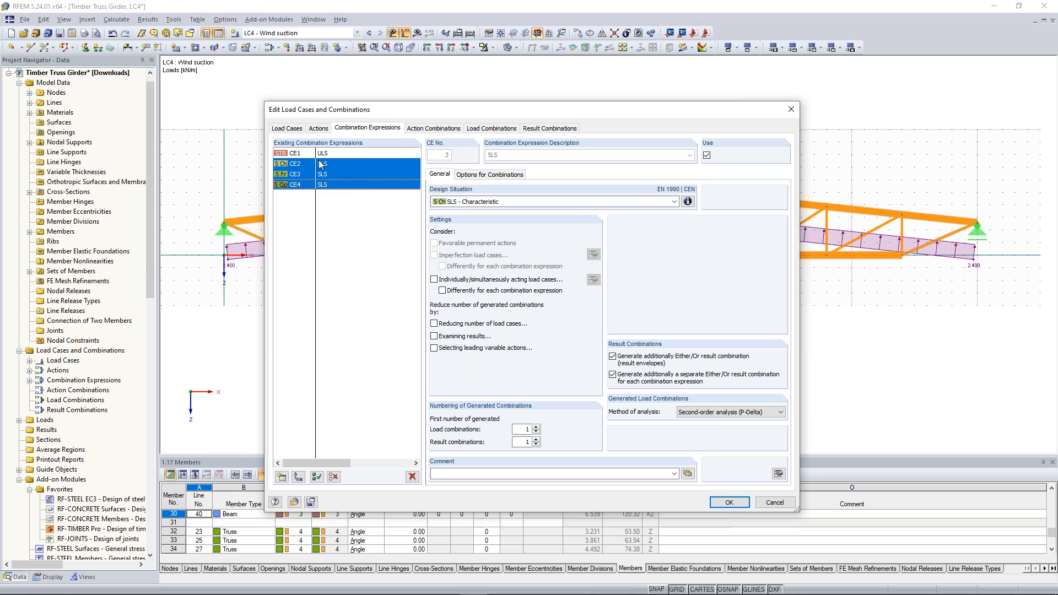
{"action": "left_click", "coordinate": [331, 165]}
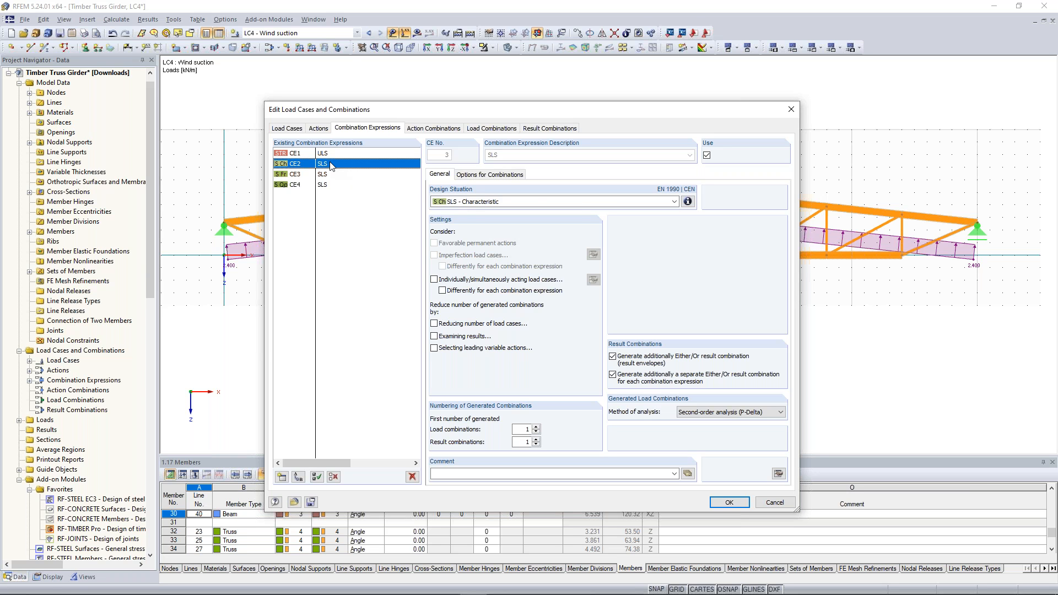
{"action": "left_click", "coordinate": [332, 187], "text": "shift"}
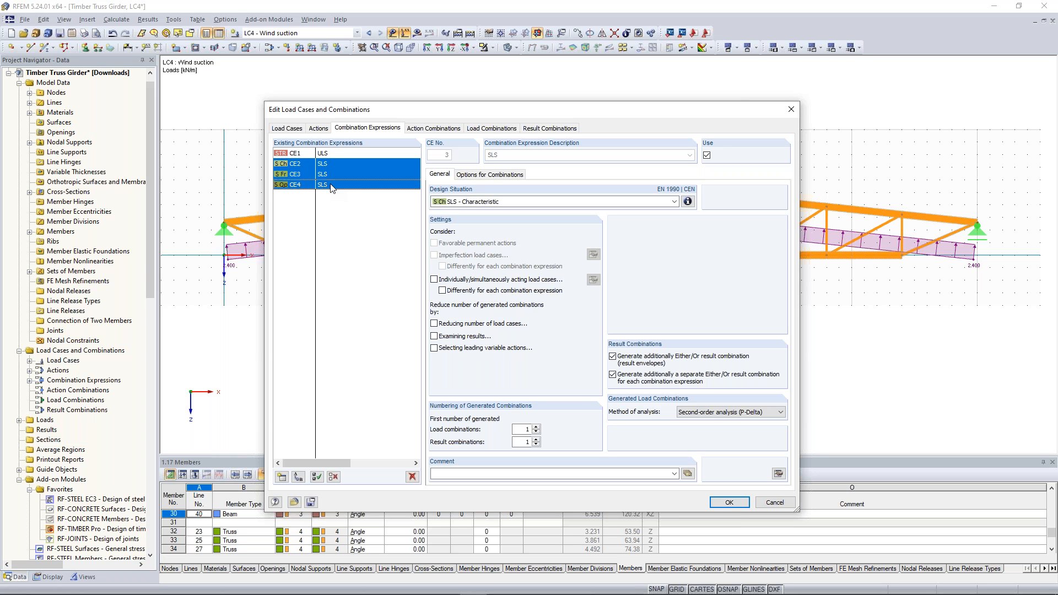
{"action": "left_click", "coordinate": [411, 477]}
{"action": "left_click", "coordinate": [511, 328]}
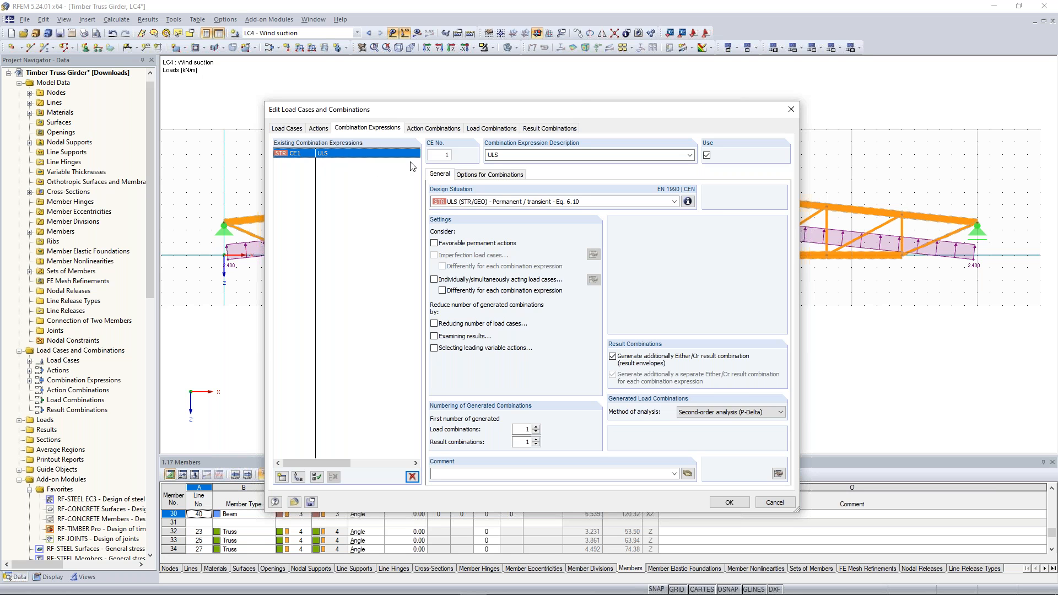
Step: Review the generated ULS action combinations AC1 to AC5, examining their leading actions, partial safety factors, combination factors and load cases
{"action": "left_click_drag", "start_coordinate": [560, 108], "coordinate": [590, 105]}
{"action": "left_click", "coordinate": [438, 124]}
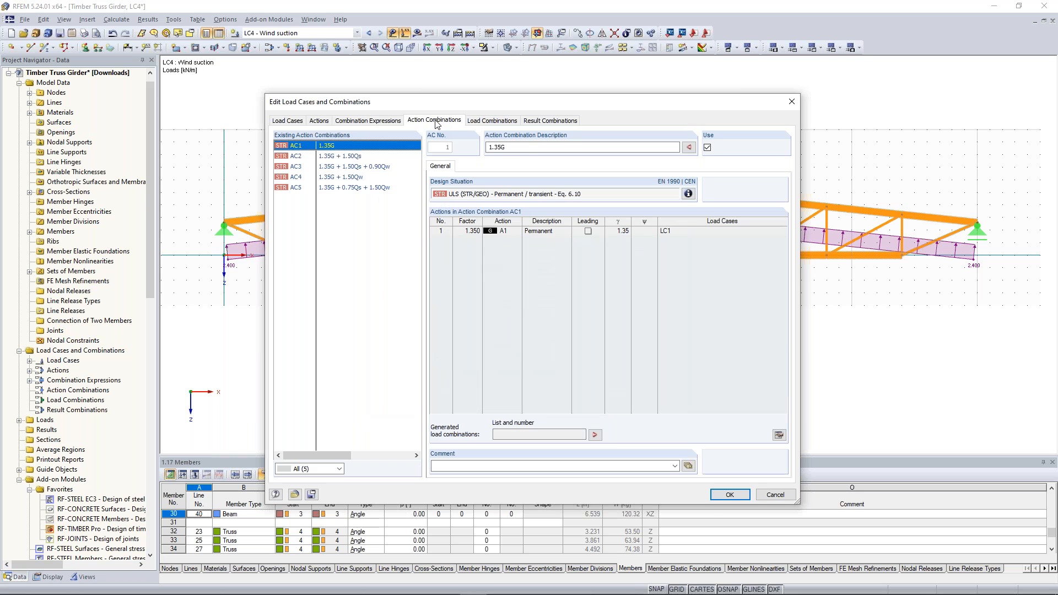
{"action": "left_click", "coordinate": [373, 157]}
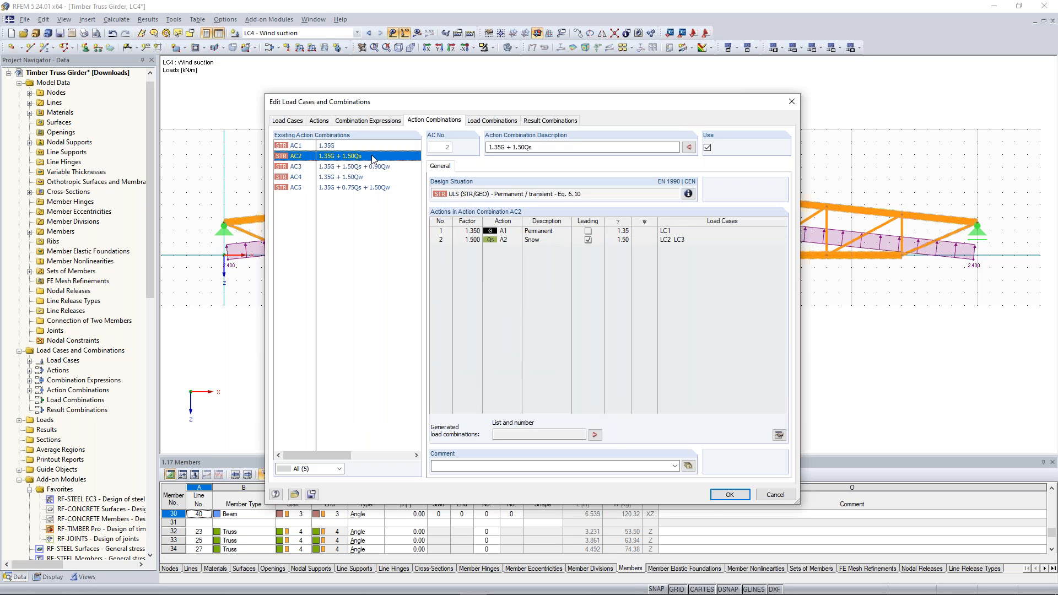
{"action": "key", "text": "Down"}
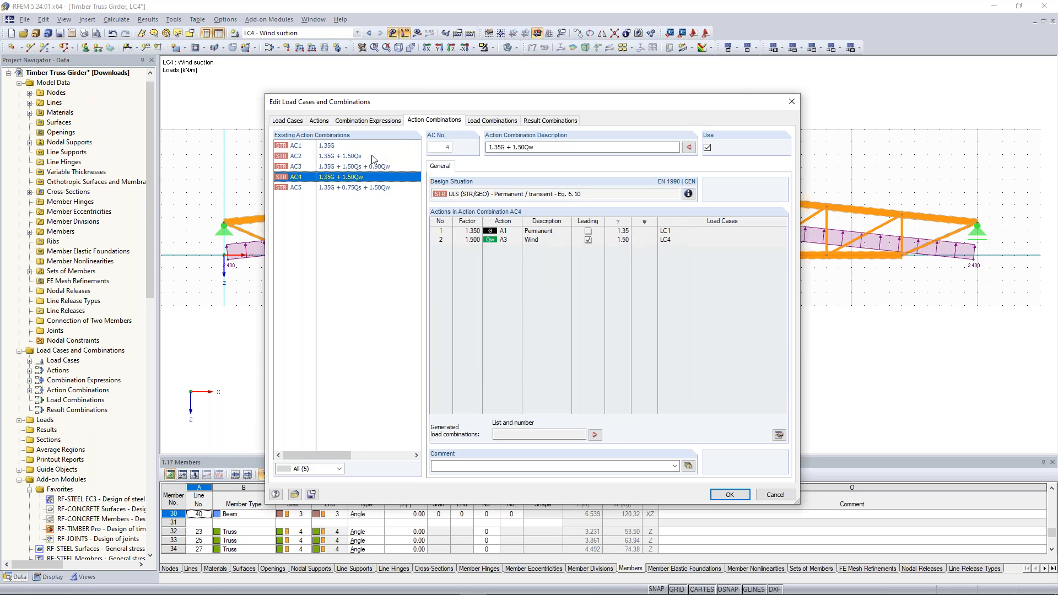
{"action": "left_click", "coordinate": [540, 241]}
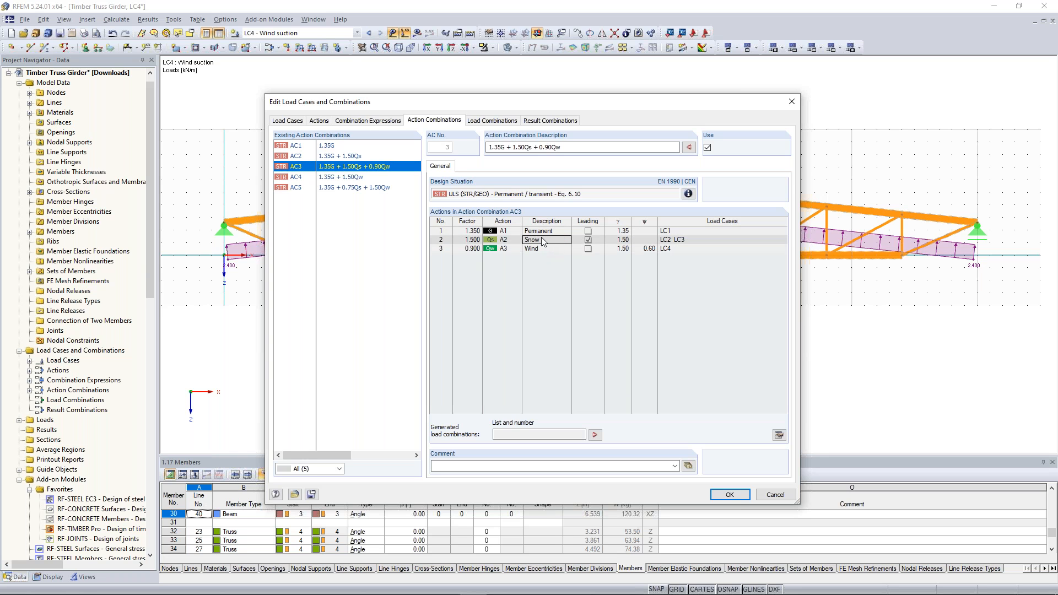
{"action": "left_click", "coordinate": [617, 241]}
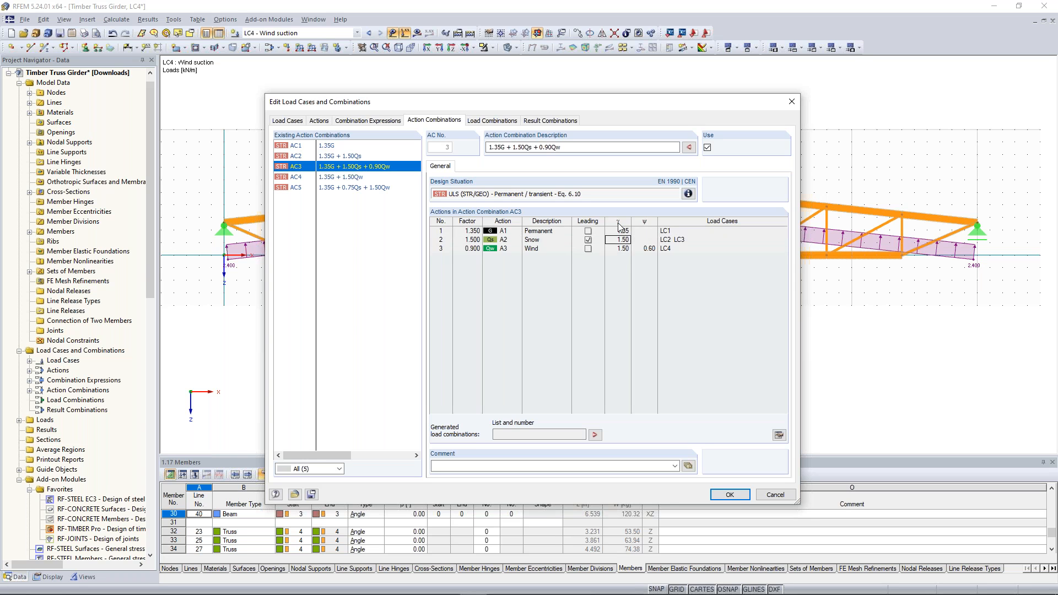
{"action": "left_click", "coordinate": [620, 248]}
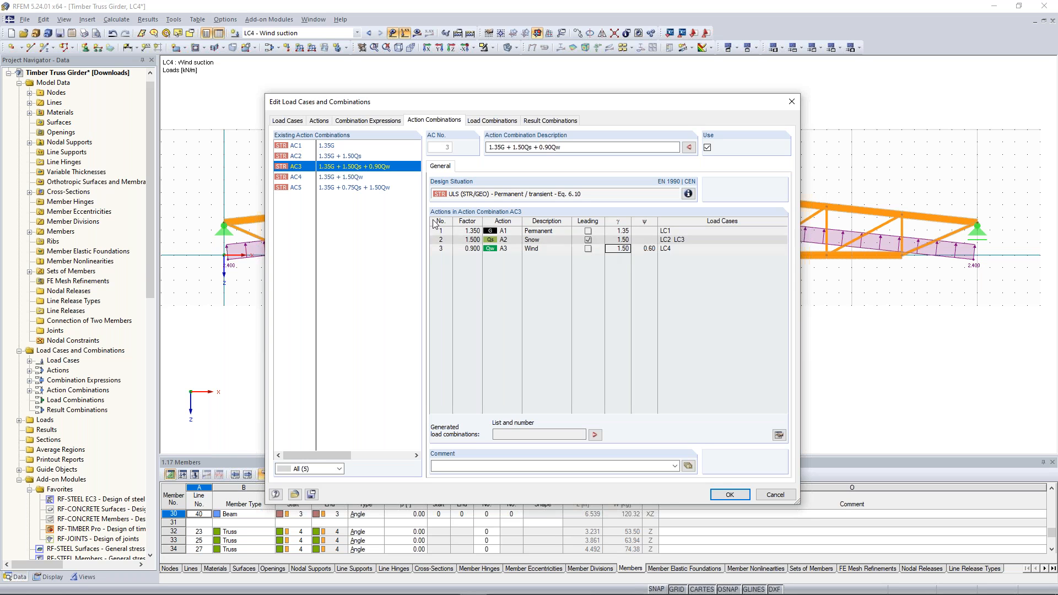
{"action": "left_click", "coordinate": [348, 177]}
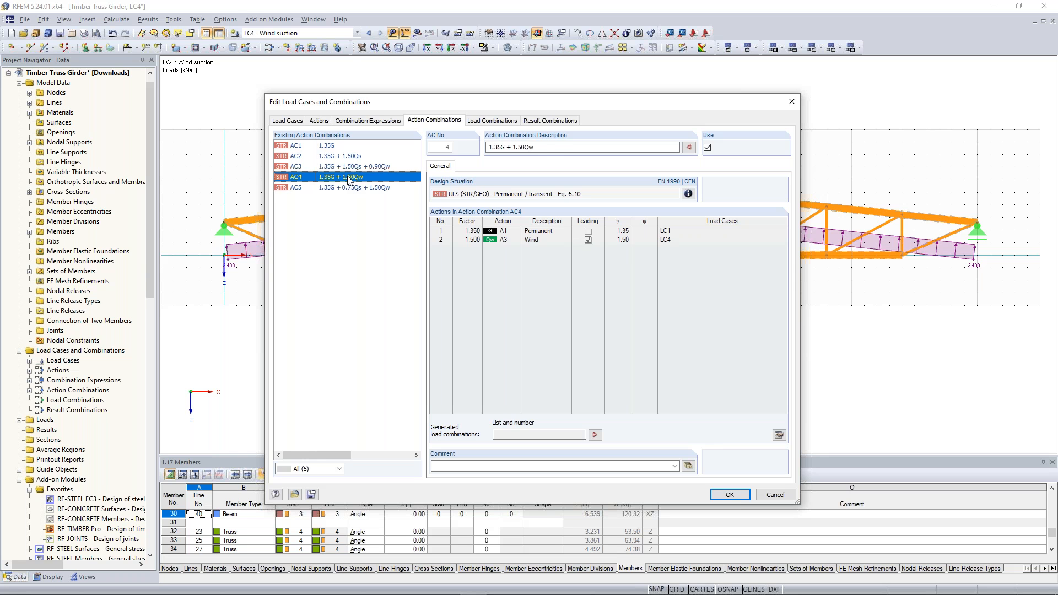
{"action": "key", "text": "Down"}
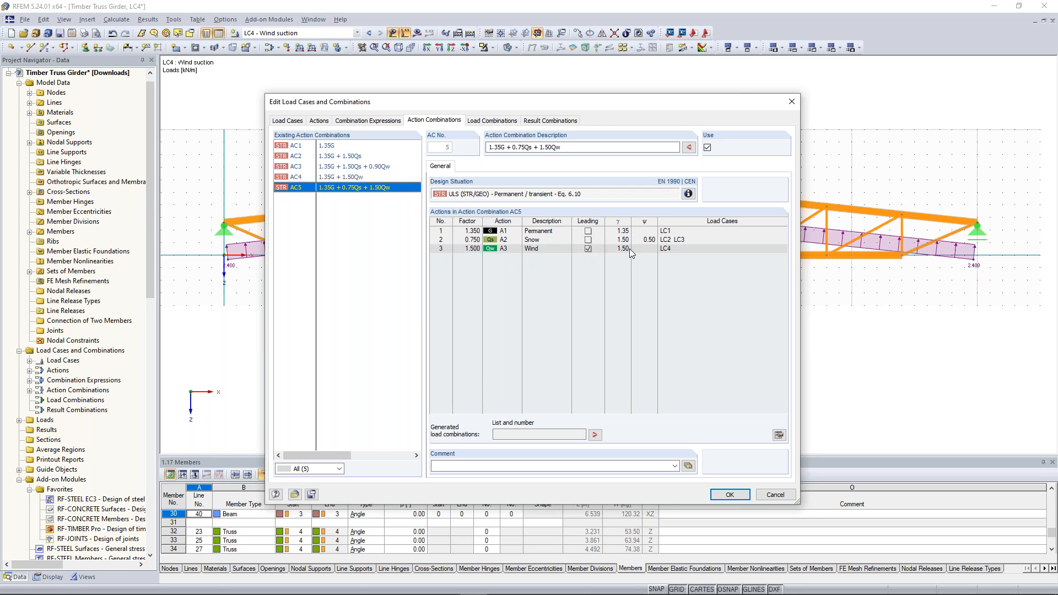
Step: Review the generated load combinations CO1 to CO6, examining their load cases, factors and leading actions
{"action": "left_click", "coordinate": [491, 122]}
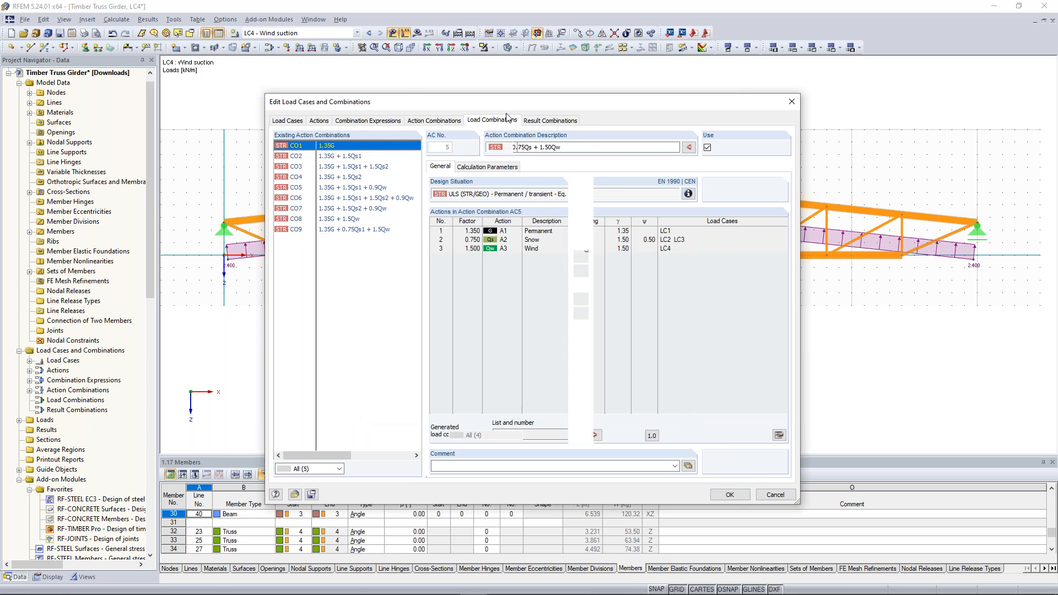
{"action": "left_click", "coordinate": [341, 156]}
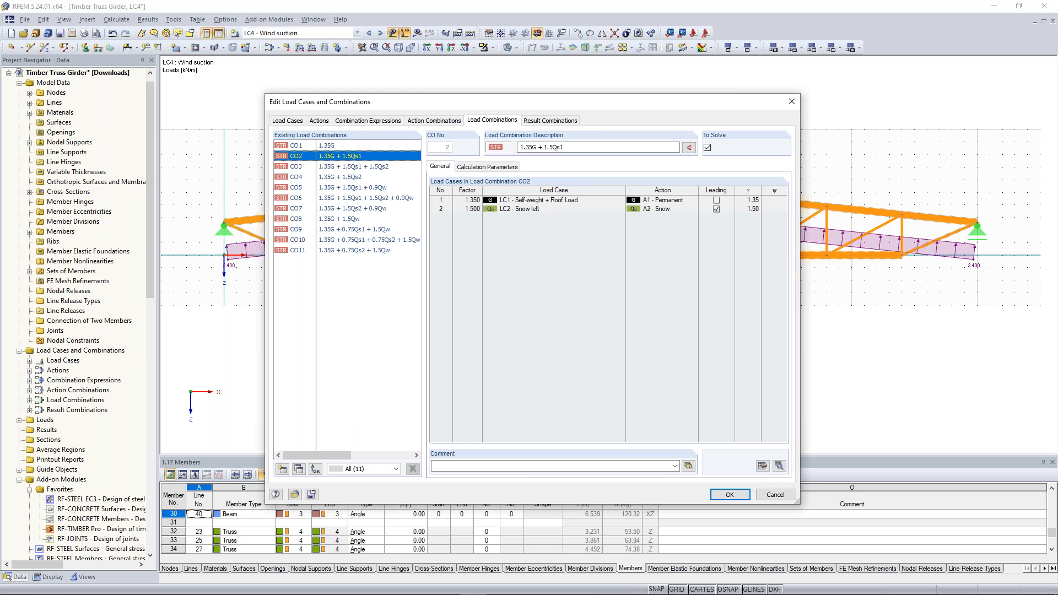
{"action": "left_click", "coordinate": [341, 166]}
{"action": "left_click", "coordinate": [341, 177]}
{"action": "key", "text": "Down"}
{"action": "key", "text": "Down"}
{"action": "key", "text": "Down"}
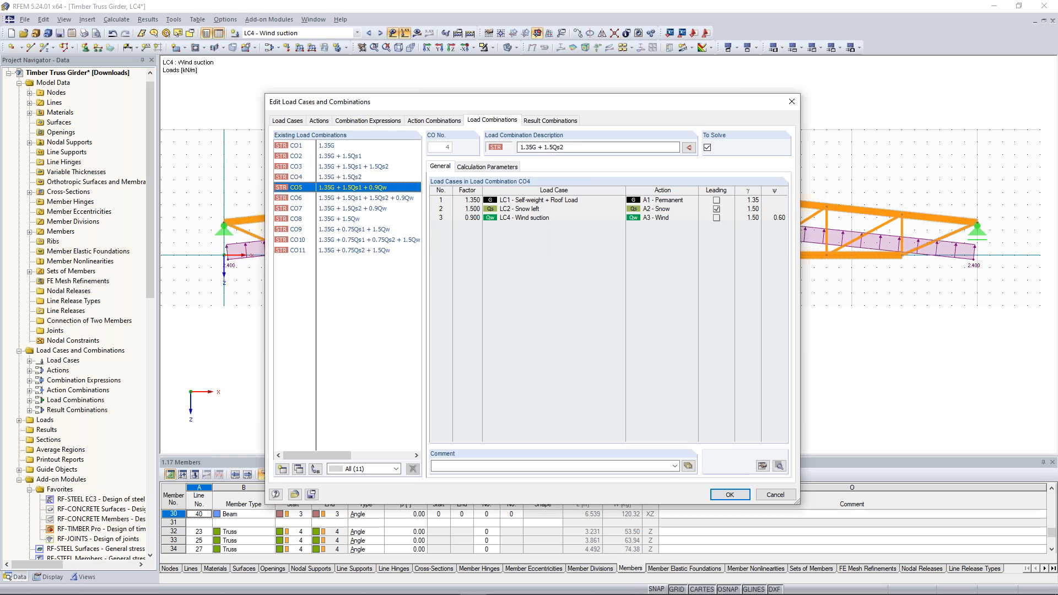
{"action": "key", "text": "Up"}
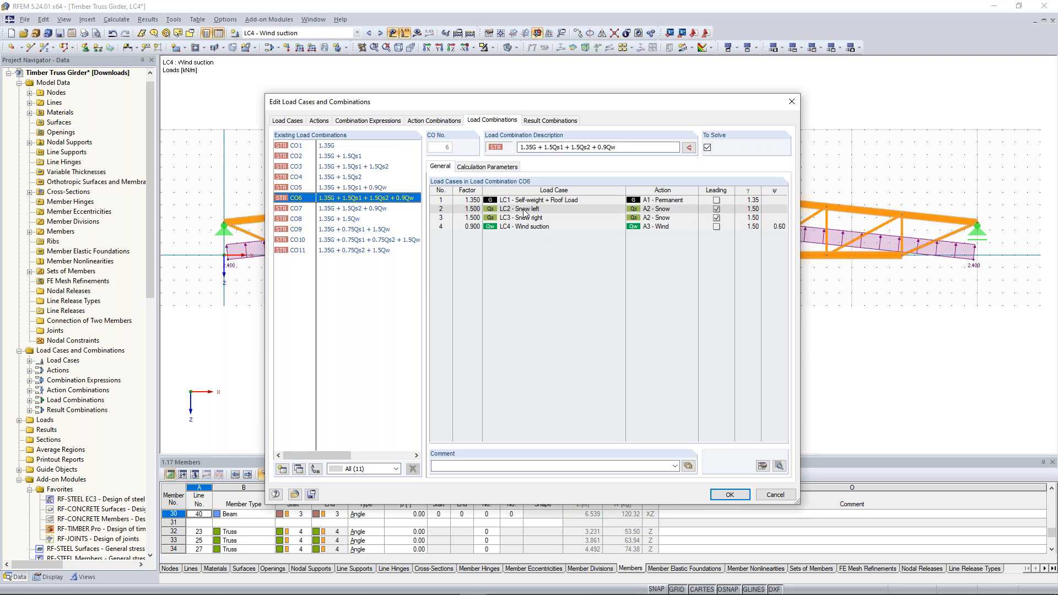
Step: Check how the snow load cases in action A2 are set to act together, and return to the load combinations
{"action": "left_click", "coordinate": [319, 121]}
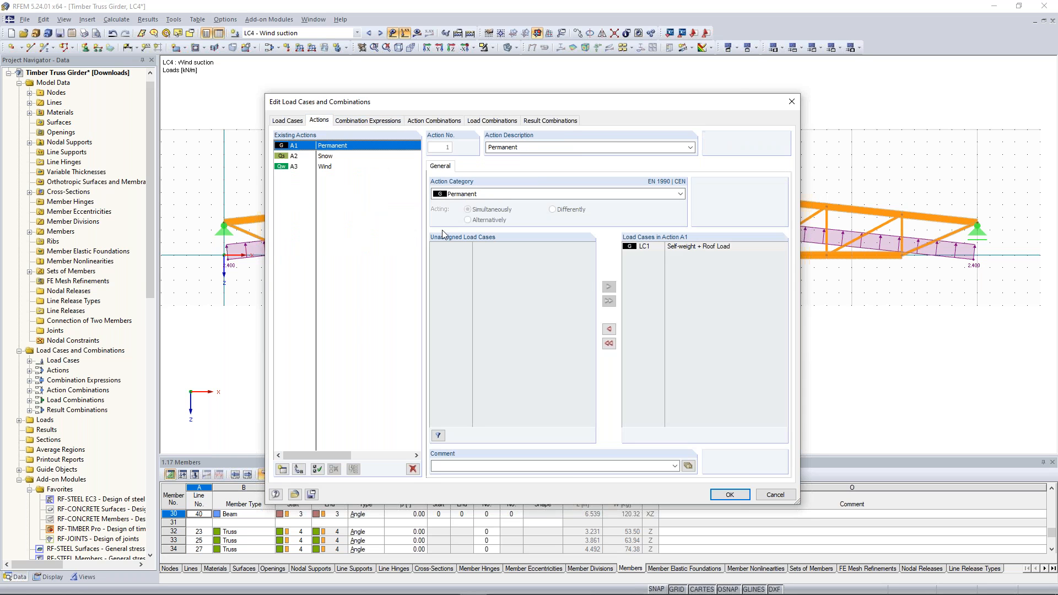
{"action": "left_click", "coordinate": [329, 158]}
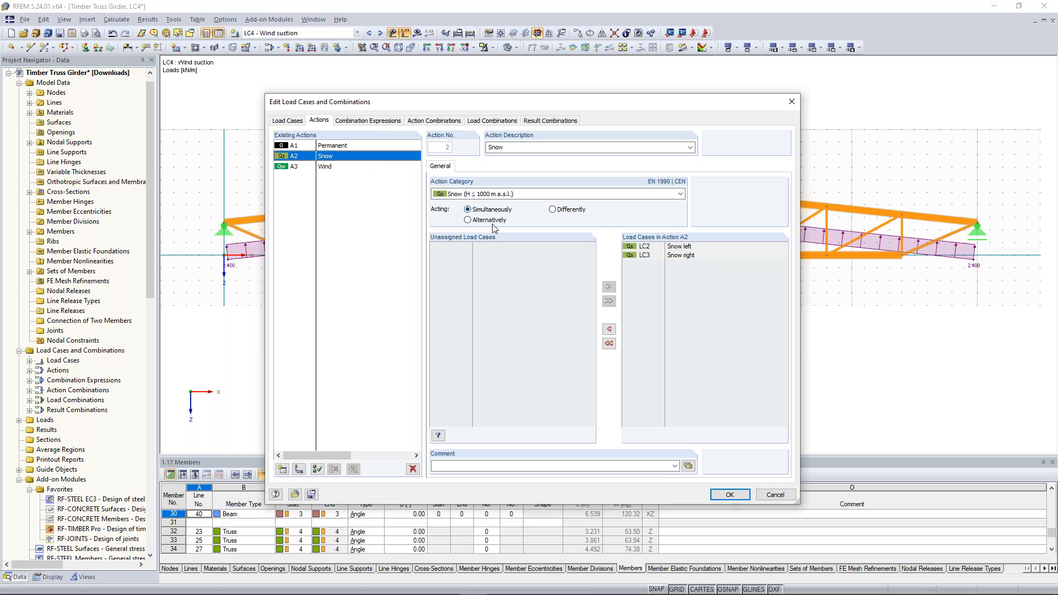
{"action": "left_click", "coordinate": [492, 120]}
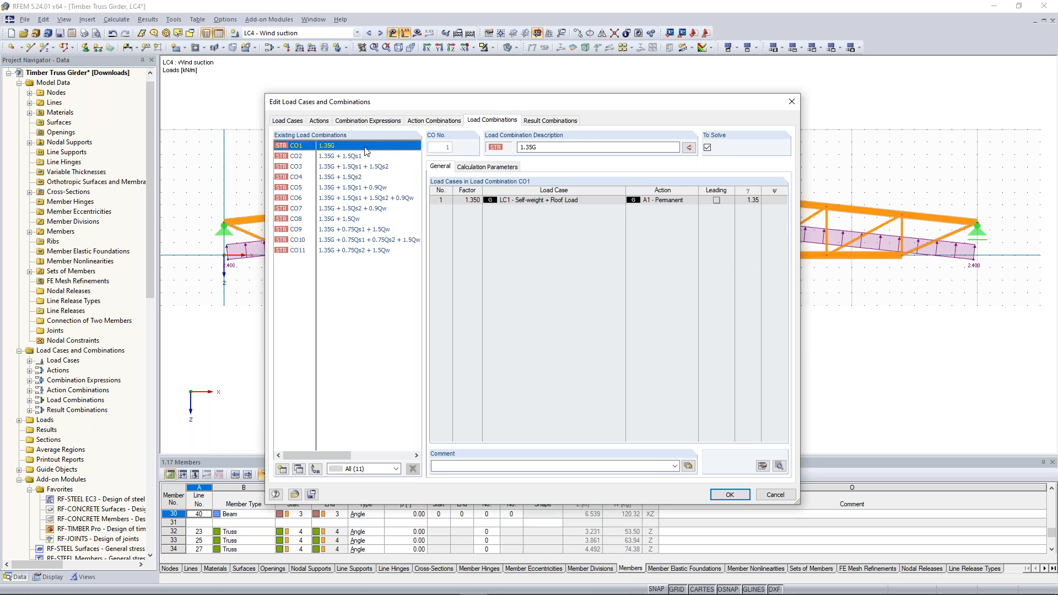
Step: Select load combination CO3, accept the load cases and combinations, and calculate all of them
{"action": "left_click", "coordinate": [354, 166]}
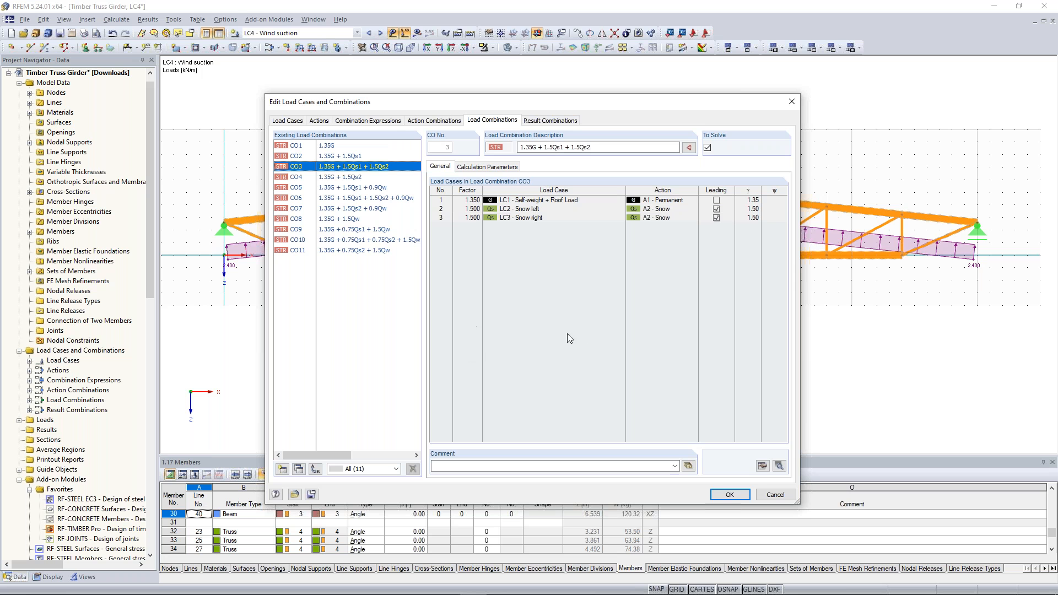
{"action": "left_click", "coordinate": [737, 497]}
{"action": "scroll", "coordinate": [380, 75], "scroll_direction": "down", "scroll_amount": 1}
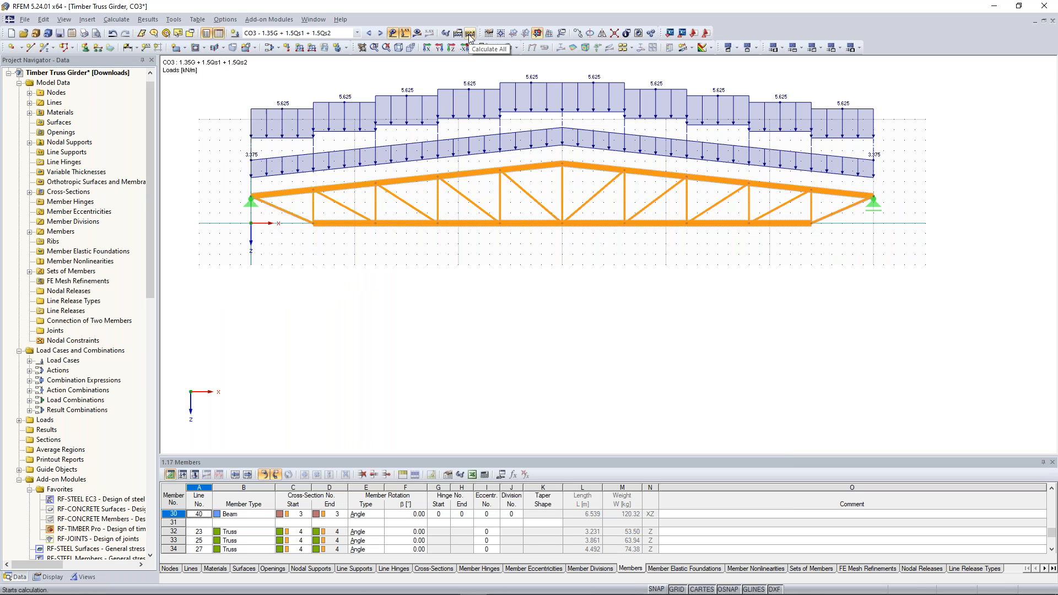
{"action": "left_click", "coordinate": [470, 34]}
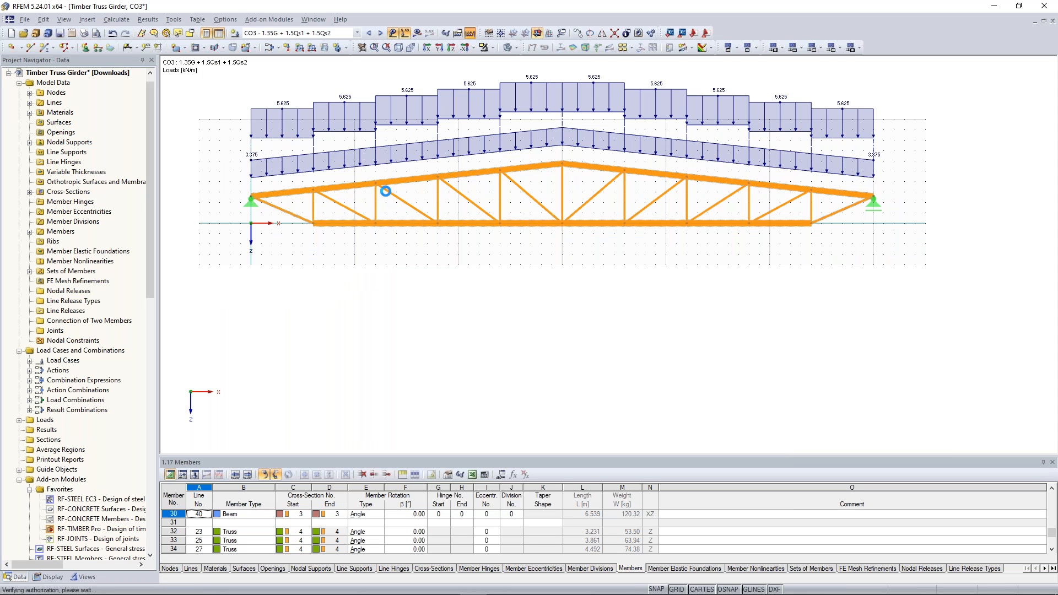
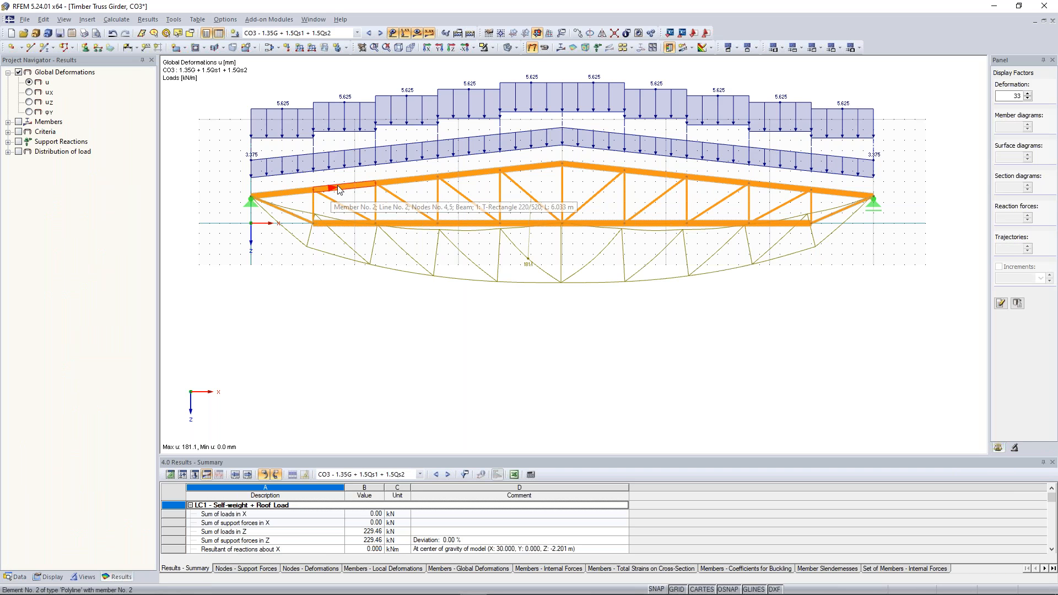
Step: Display the global deformations of the truss members as coloured cross-sections for CO3
{"action": "scroll", "coordinate": [523, 259], "scroll_direction": "up", "scroll_amount": 2}
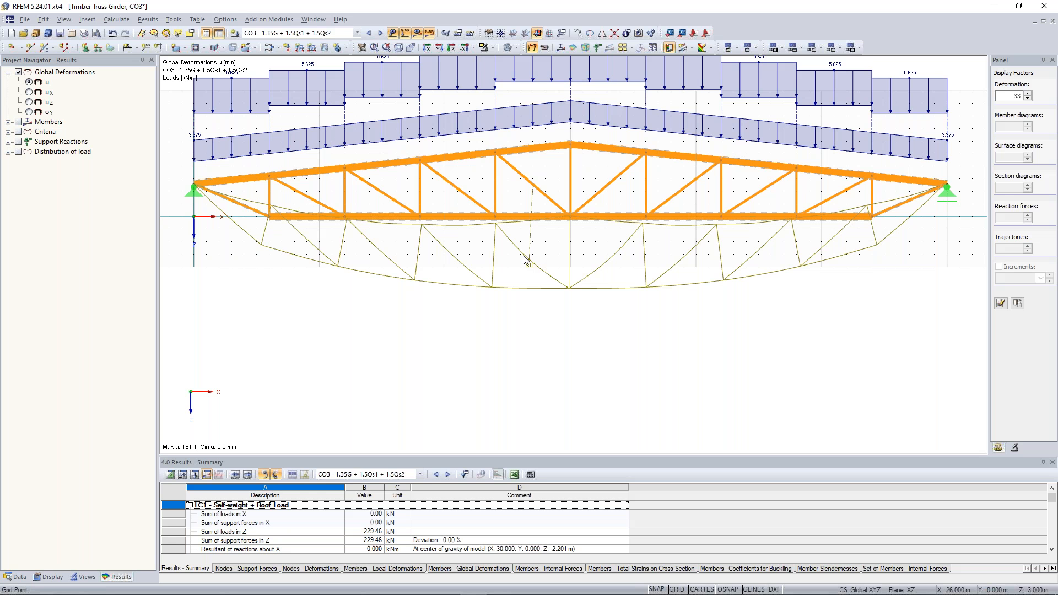
{"action": "left_click", "coordinate": [49, 576]}
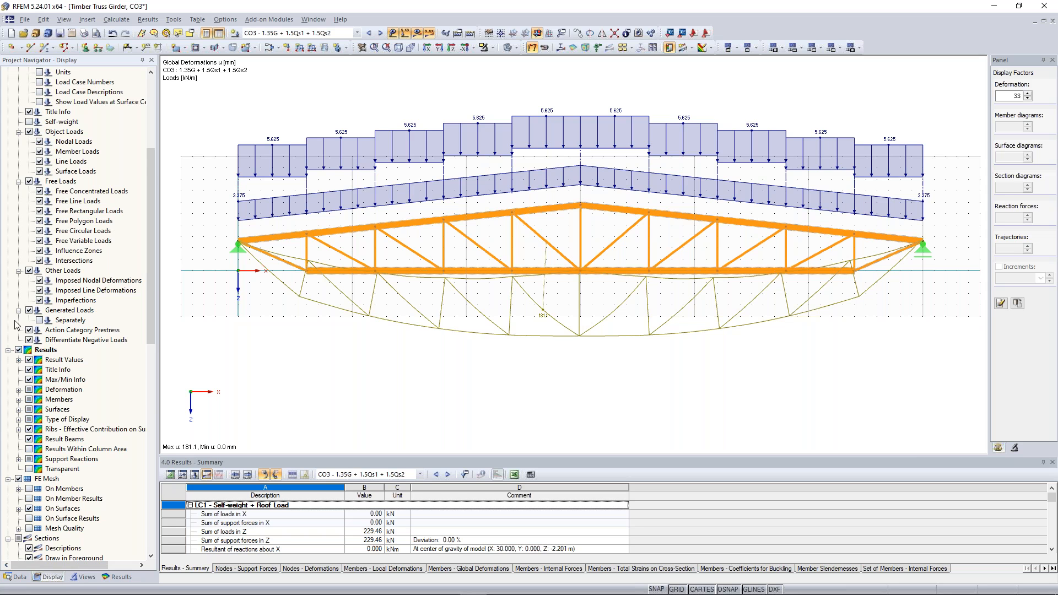
{"action": "scroll", "coordinate": [18, 325], "scroll_direction": "down", "scroll_amount": 2}
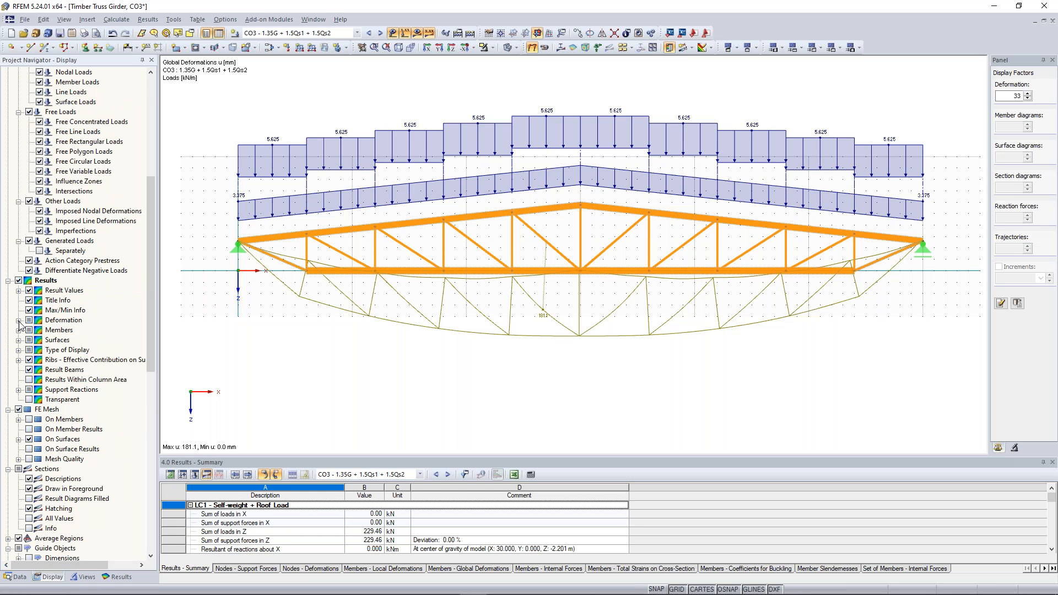
{"action": "left_click", "coordinate": [18, 320]}
{"action": "left_click", "coordinate": [28, 330]}
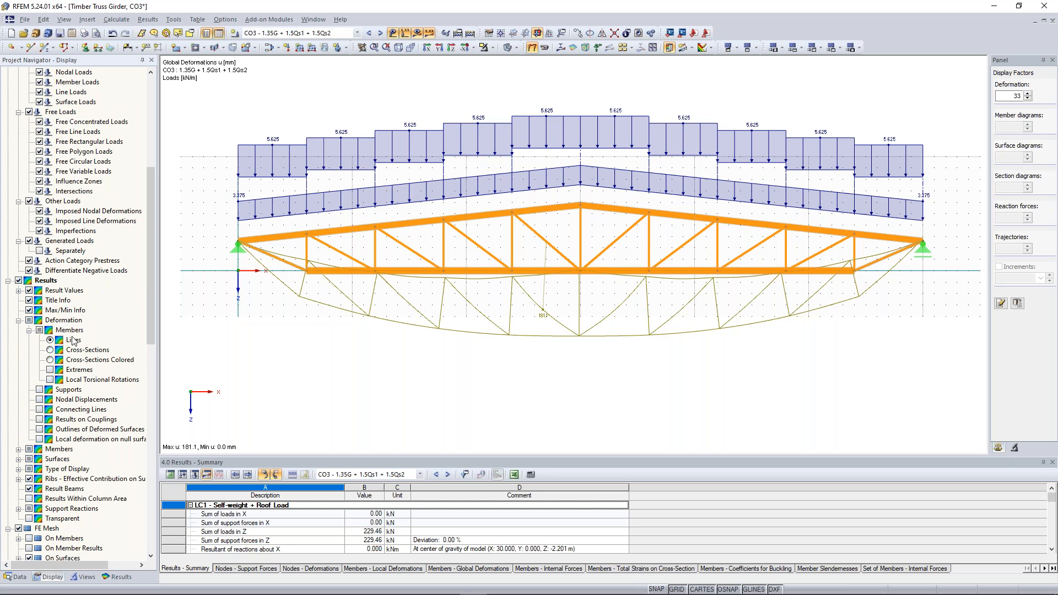
{"action": "left_click", "coordinate": [50, 360]}
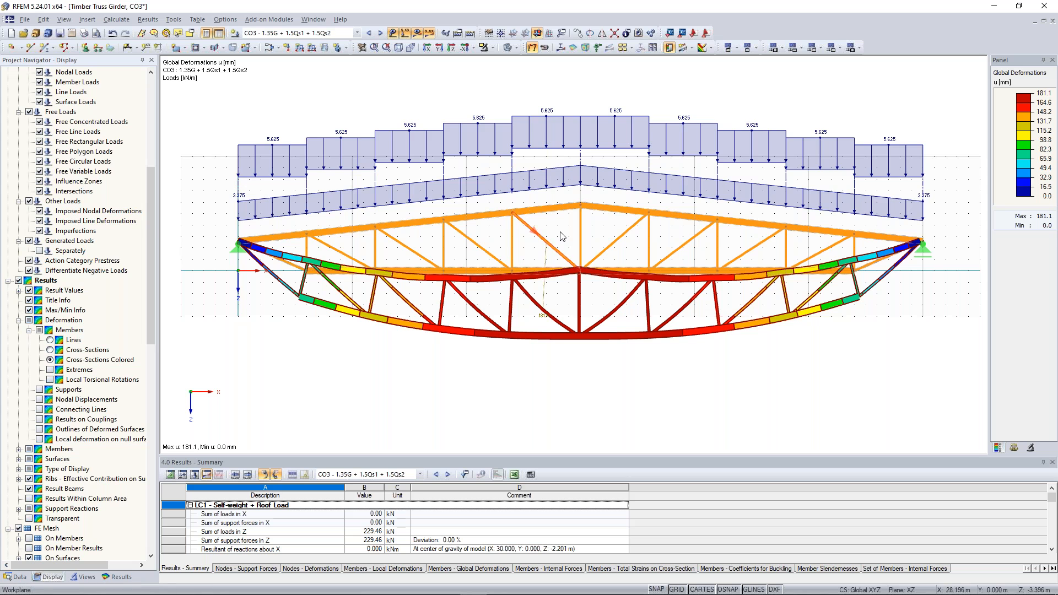
{"action": "scroll", "coordinate": [553, 240], "scroll_direction": "down", "scroll_amount": 1}
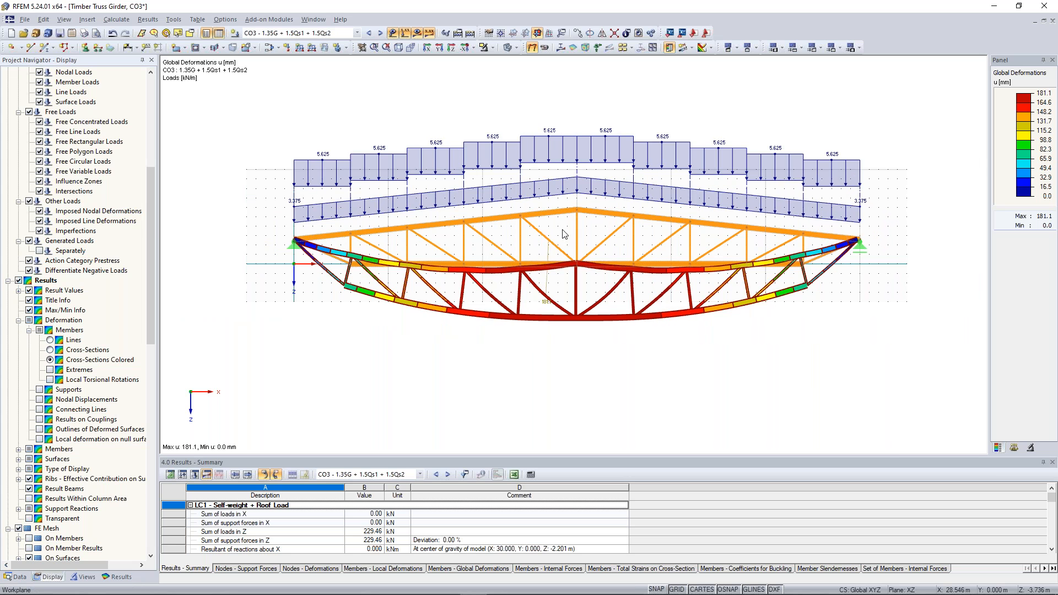
{"action": "scroll", "coordinate": [551, 234], "scroll_direction": "up", "scroll_amount": 3}
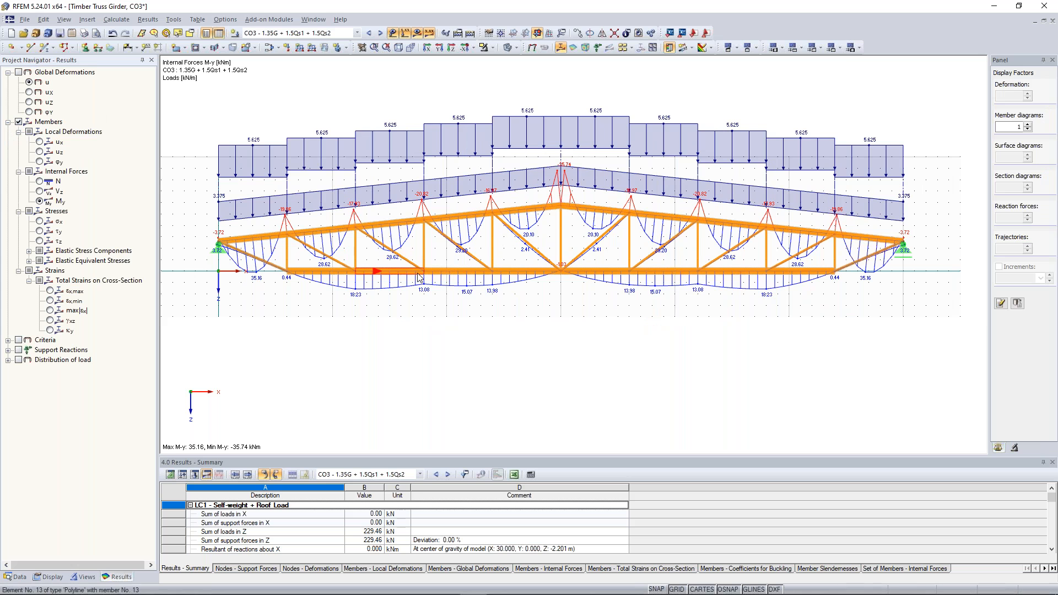
Step: Examine the bending moment My diagrams of the top and bottom chords for CO3
{"action": "scroll", "coordinate": [419, 270], "scroll_direction": "up", "scroll_amount": 1}
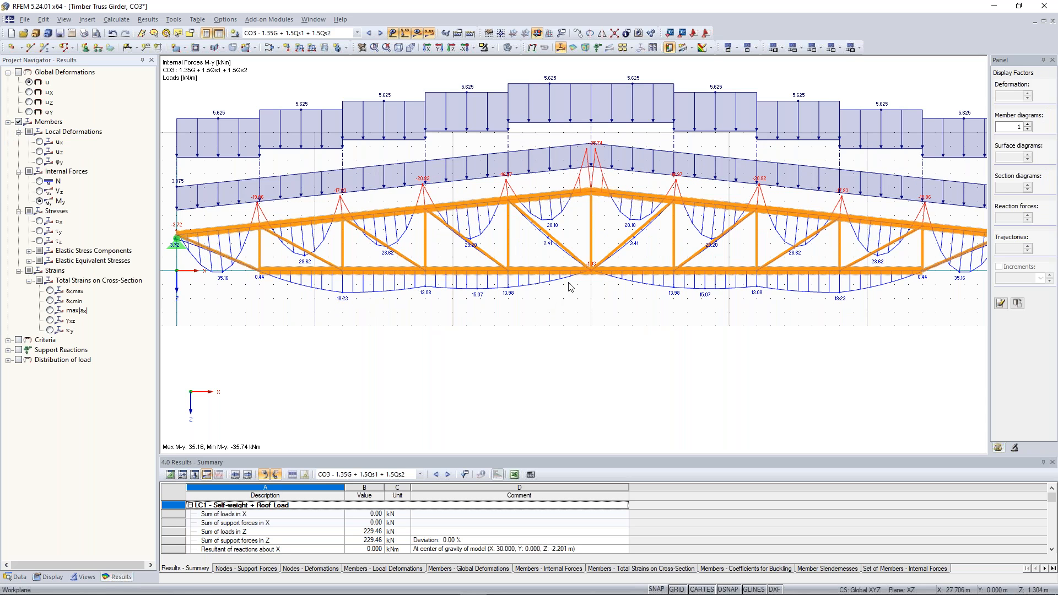
{"action": "scroll", "coordinate": [708, 302], "scroll_direction": "down", "scroll_amount": 1}
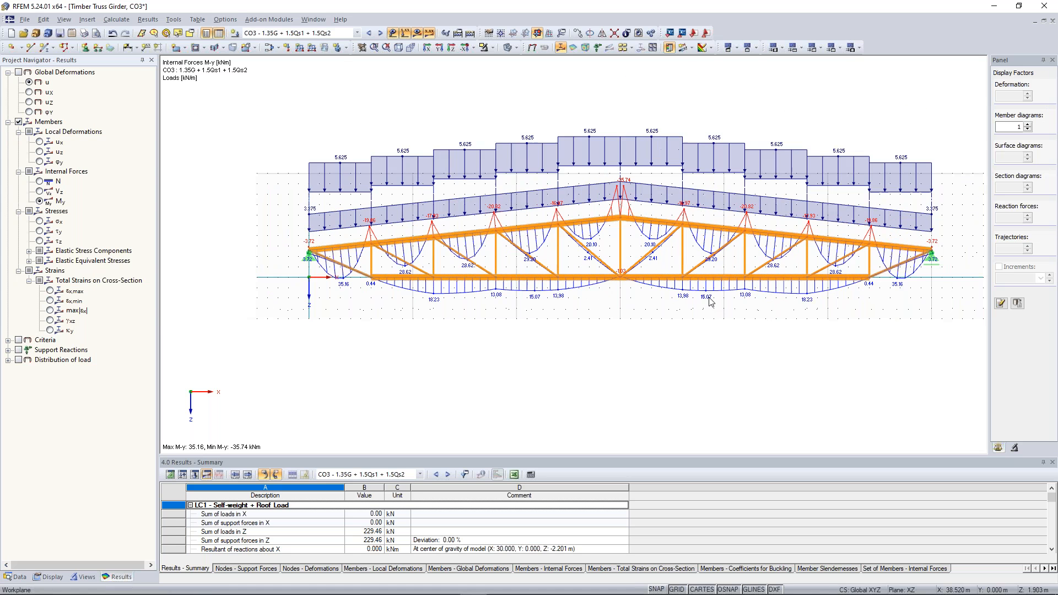
{"action": "scroll", "coordinate": [708, 301], "scroll_direction": "up", "scroll_amount": 1}
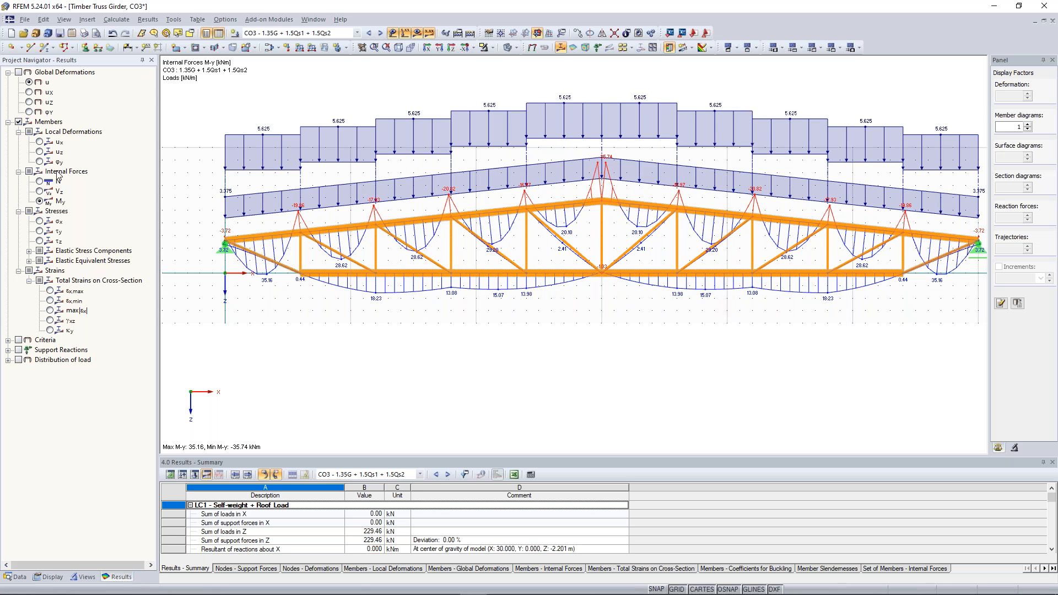
Step: Show the members' axial forces N for CO3 and examine them in the chords, diagonals and posts from support to support
{"action": "left_click", "coordinate": [40, 182]}
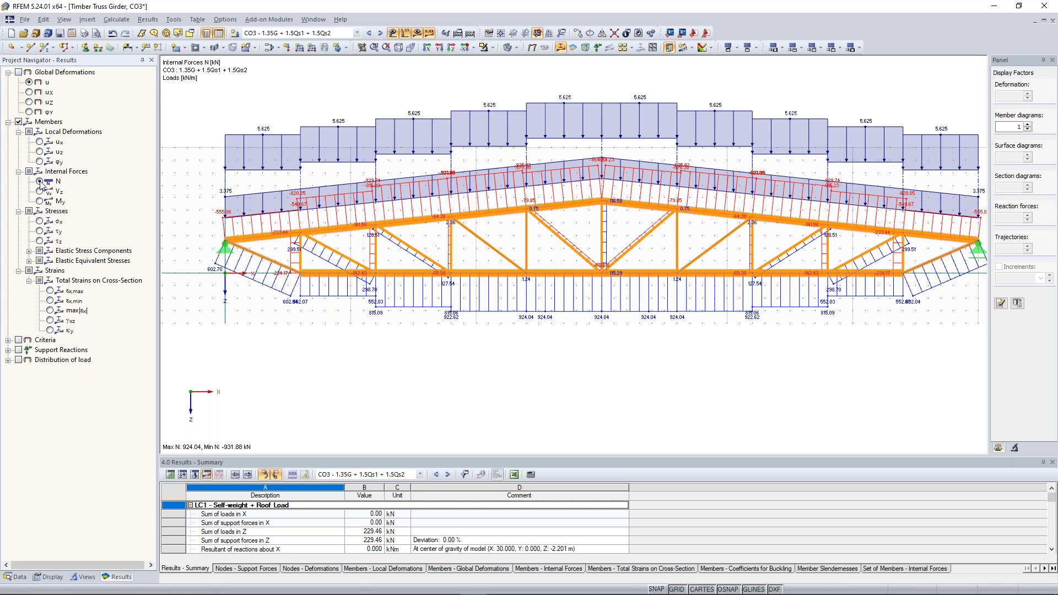
{"action": "scroll", "coordinate": [620, 306], "scroll_direction": "up", "scroll_amount": 1}
{"action": "scroll", "coordinate": [620, 305], "scroll_direction": "up", "scroll_amount": 1}
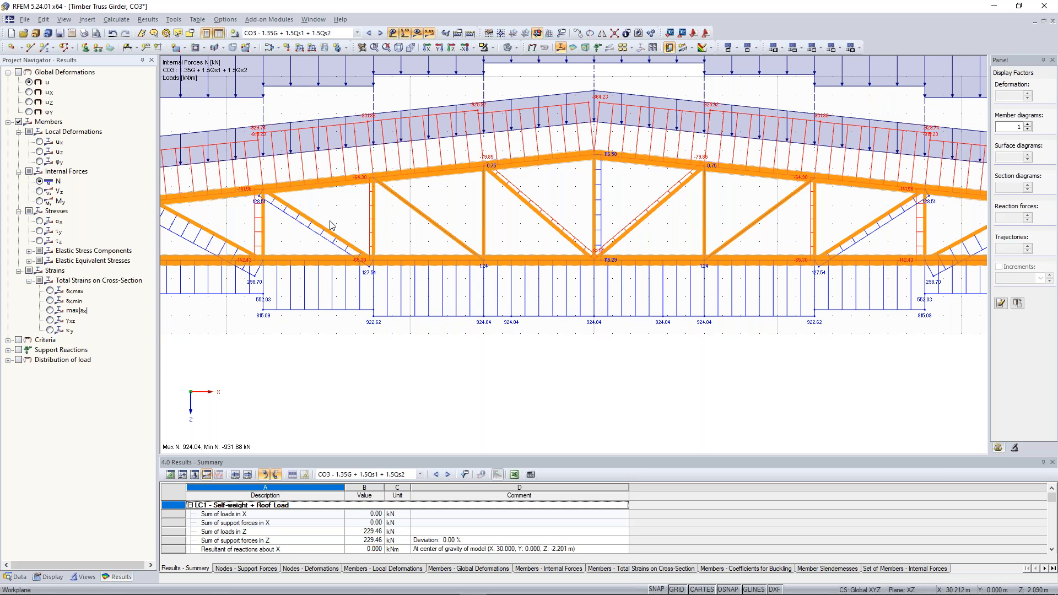
{"action": "middle_click_drag", "start_coordinate": [244, 170], "coordinate": [379, 230]}
{"action": "scroll", "coordinate": [379, 230], "scroll_direction": "down", "scroll_amount": 1}
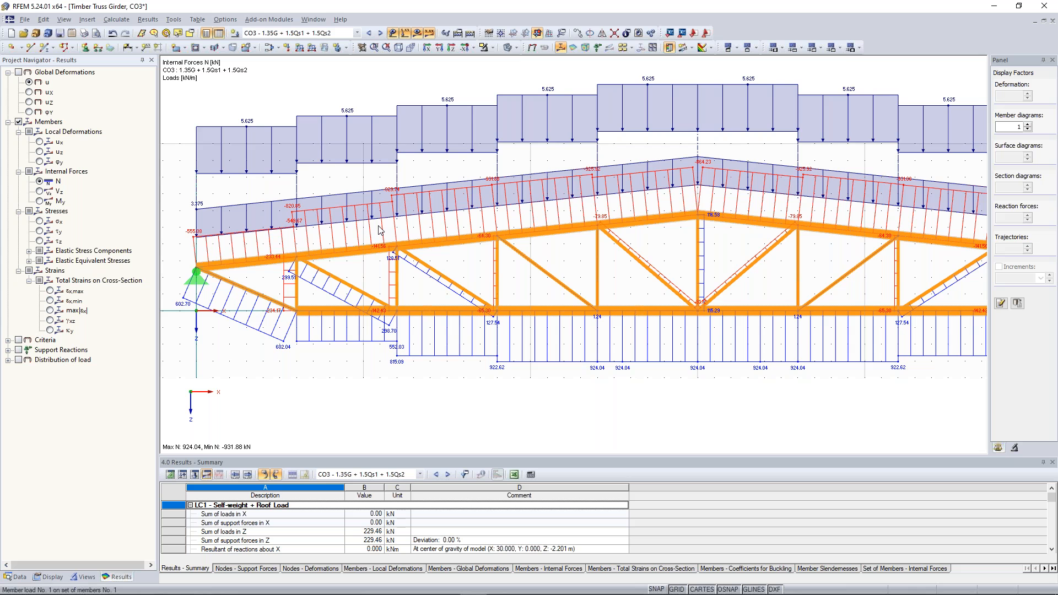
{"action": "scroll", "coordinate": [401, 212], "scroll_direction": "down", "scroll_amount": 4}
{"action": "scroll", "coordinate": [269, 271], "scroll_direction": "up", "scroll_amount": 5}
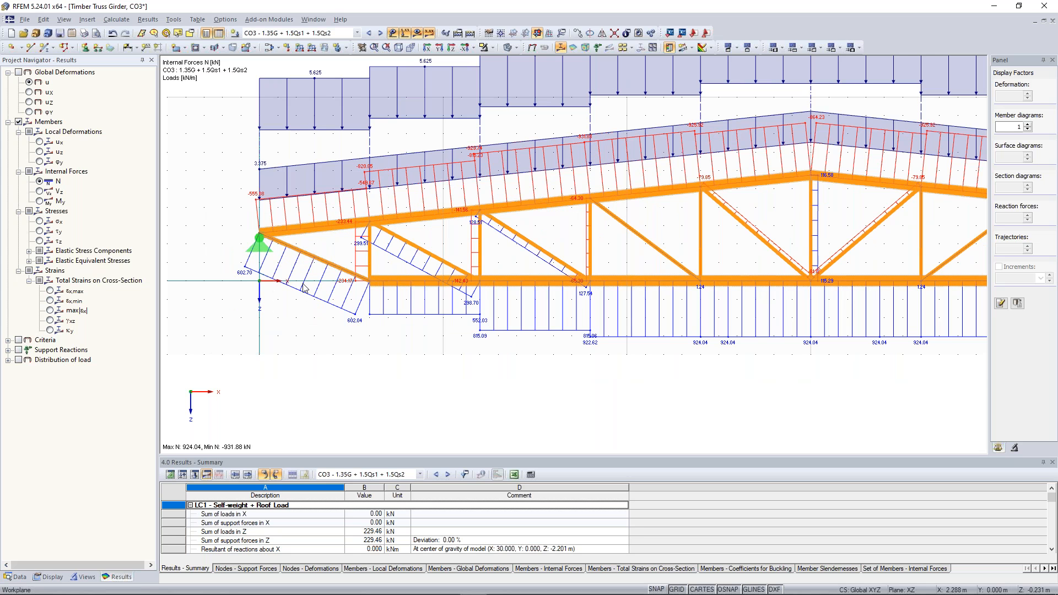
{"action": "scroll", "coordinate": [302, 287], "scroll_direction": "up", "scroll_amount": 2}
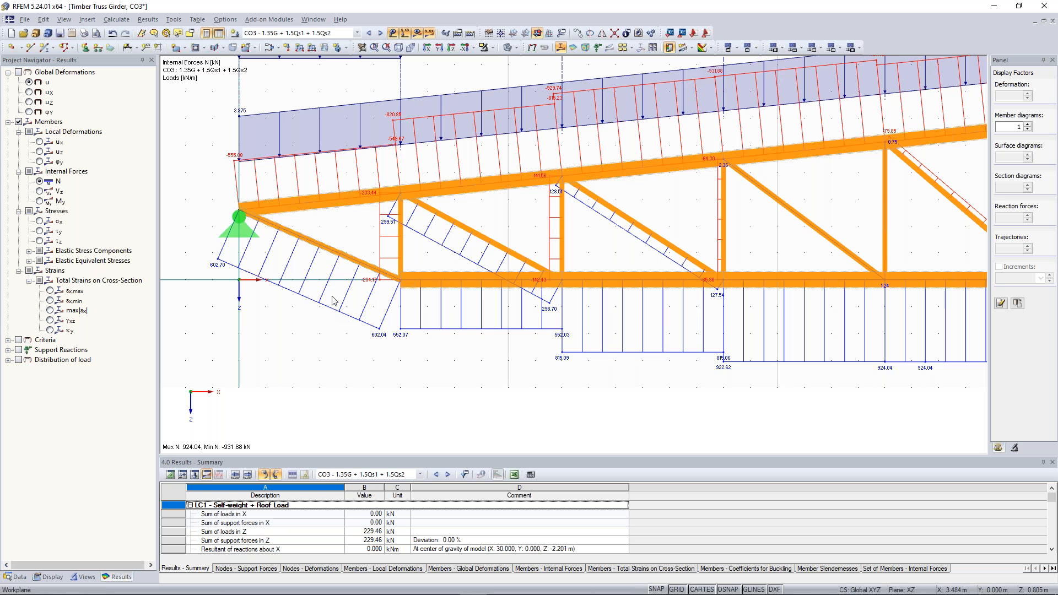
{"action": "scroll", "coordinate": [469, 319], "scroll_direction": "down", "scroll_amount": 3}
{"action": "middle_click_drag", "start_coordinate": [688, 339], "coordinate": [432, 330]}
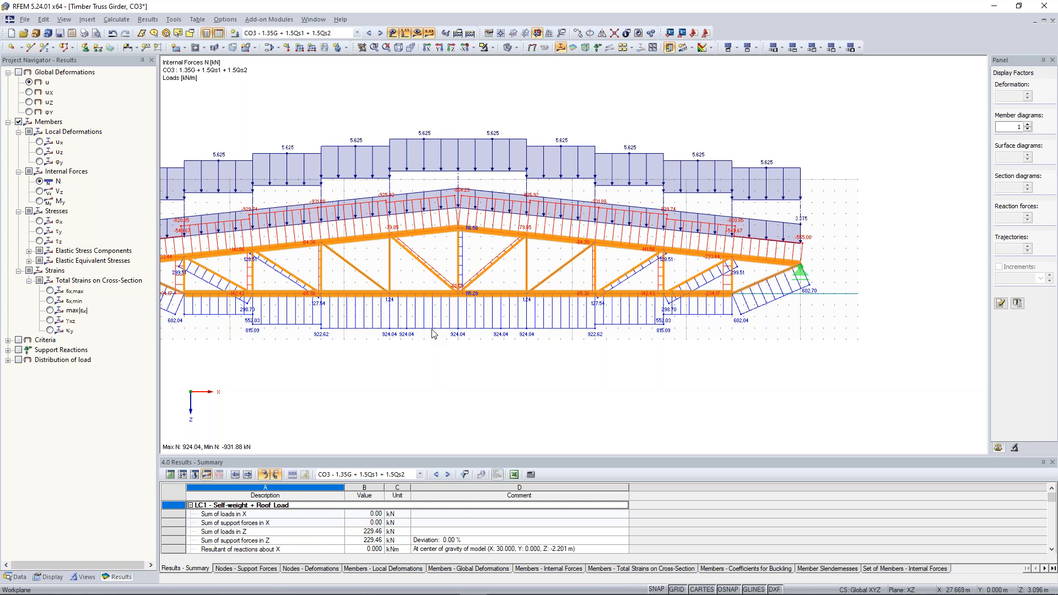
{"action": "middle_click_drag", "start_coordinate": [431, 331], "coordinate": [558, 323]}
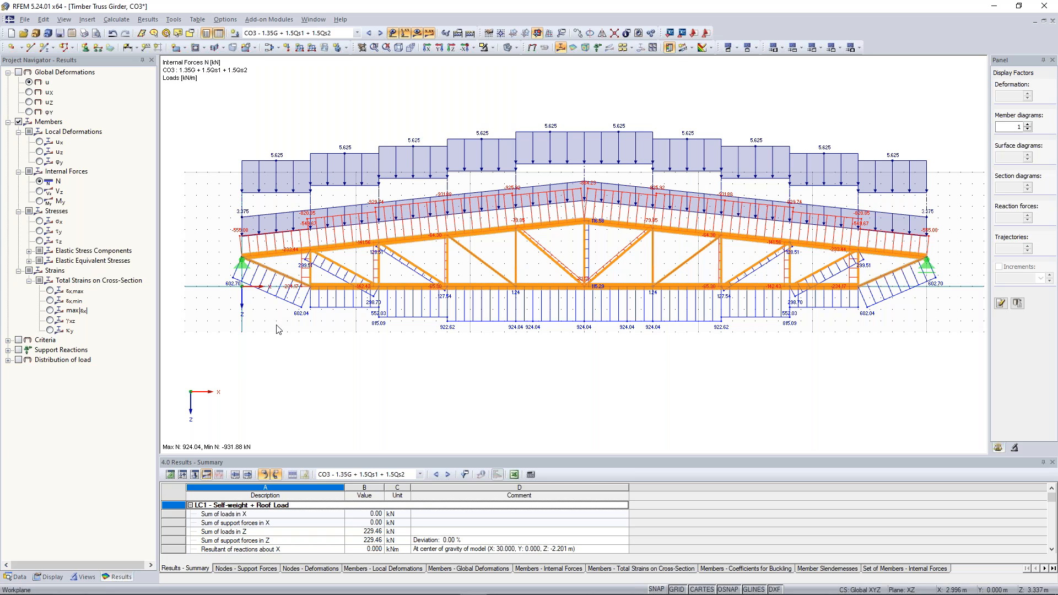
{"action": "middle_click_drag", "start_coordinate": [456, 100], "coordinate": [448, 106]}
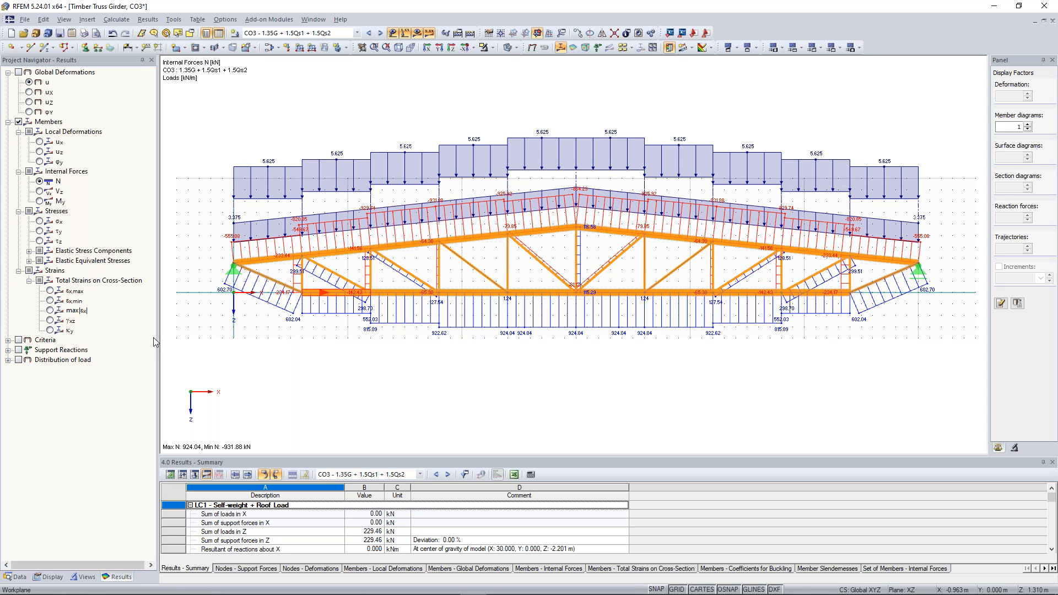
Step: Browse the add-on modules in the project data, looking over the favorites and the available design modules
{"action": "left_click", "coordinate": [18, 576]}
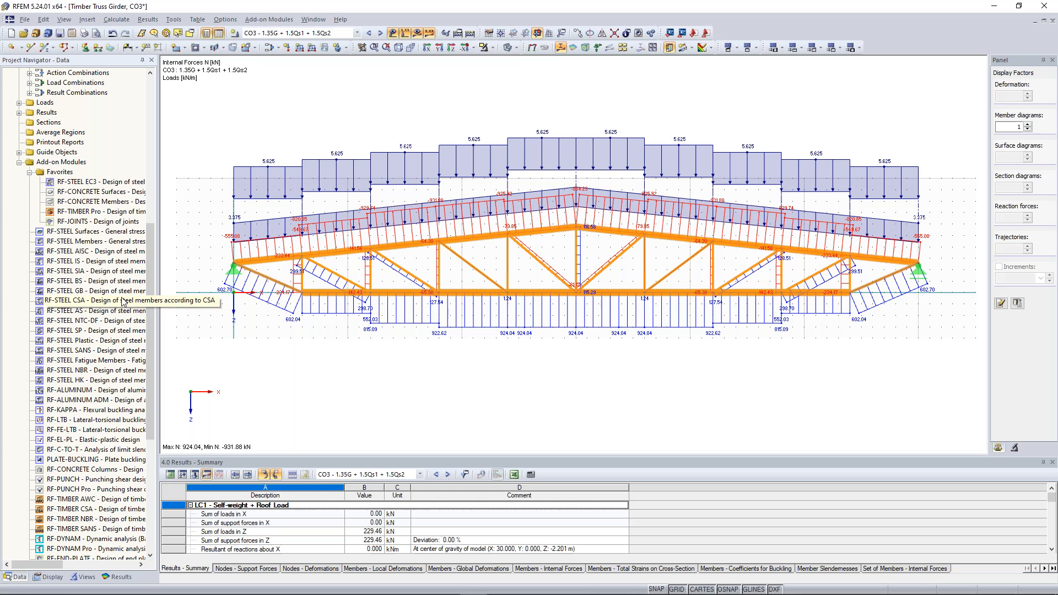
{"action": "scroll", "coordinate": [138, 286], "scroll_direction": "down", "scroll_amount": 1}
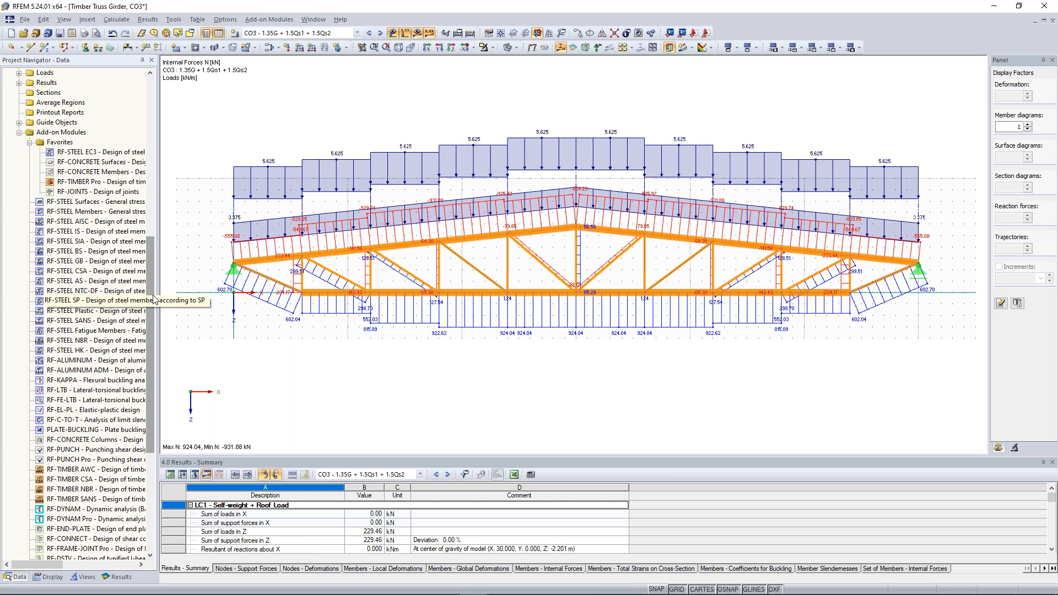
{"action": "scroll", "coordinate": [318, 343], "scroll_direction": "down", "scroll_amount": 2}
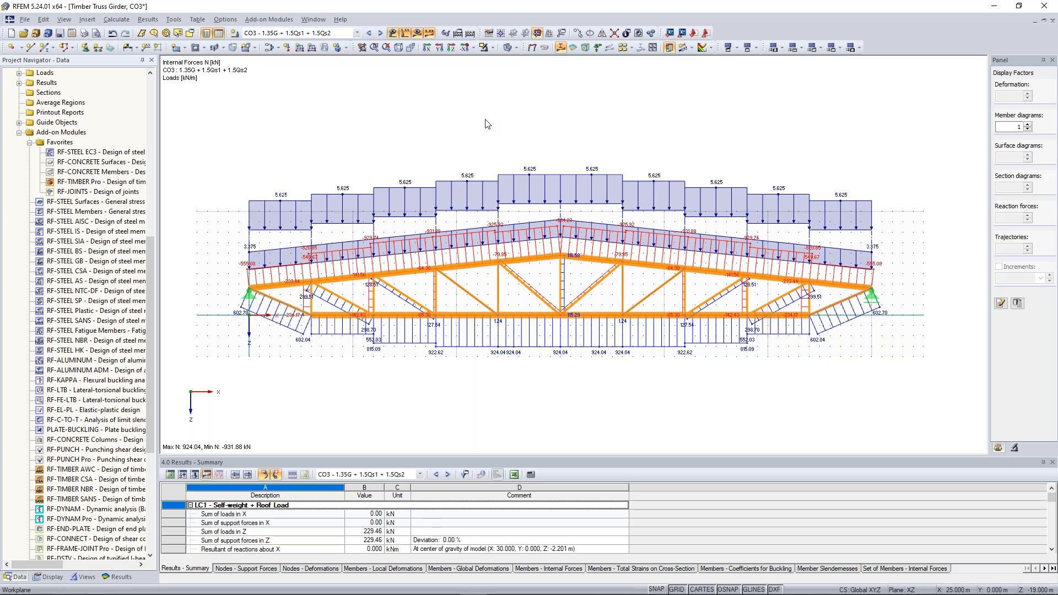
{"action": "left_click_drag", "start_coordinate": [150, 260], "coordinate": [150, 264]}
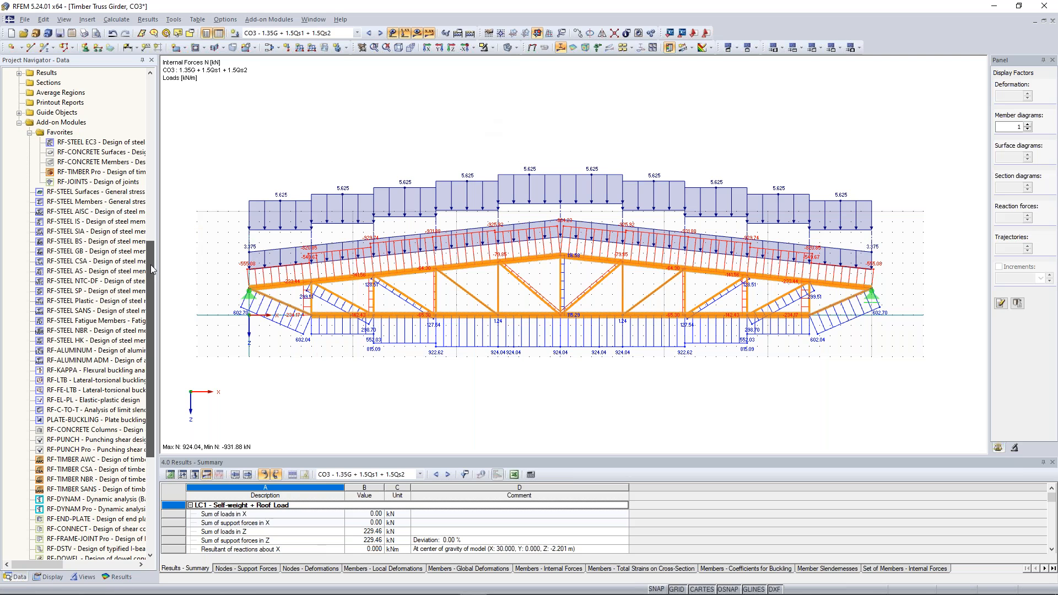
{"action": "right_click", "coordinate": [97, 262]}
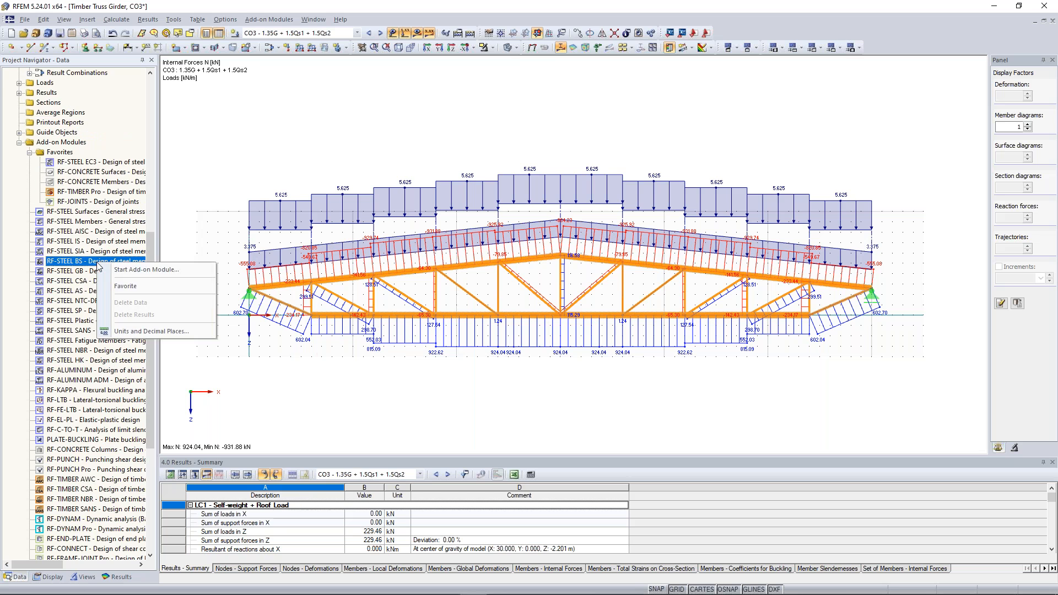
{"action": "left_click", "coordinate": [150, 246]}
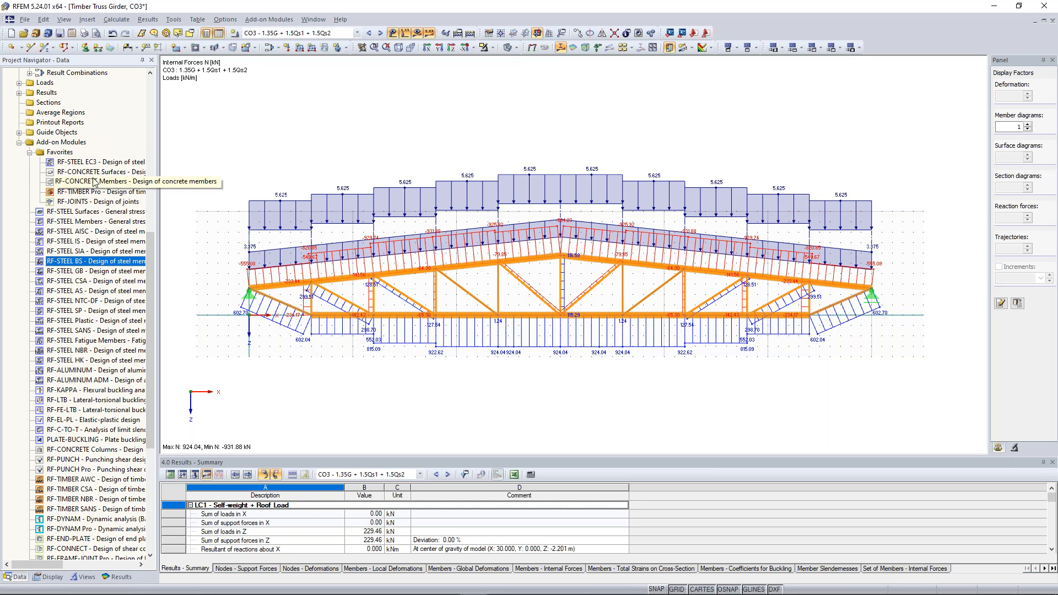
Step: Open the RF-TIMBER Pro add-on module for the design of timber members
{"action": "scroll", "coordinate": [149, 262], "scroll_direction": "up", "scroll_amount": 1}
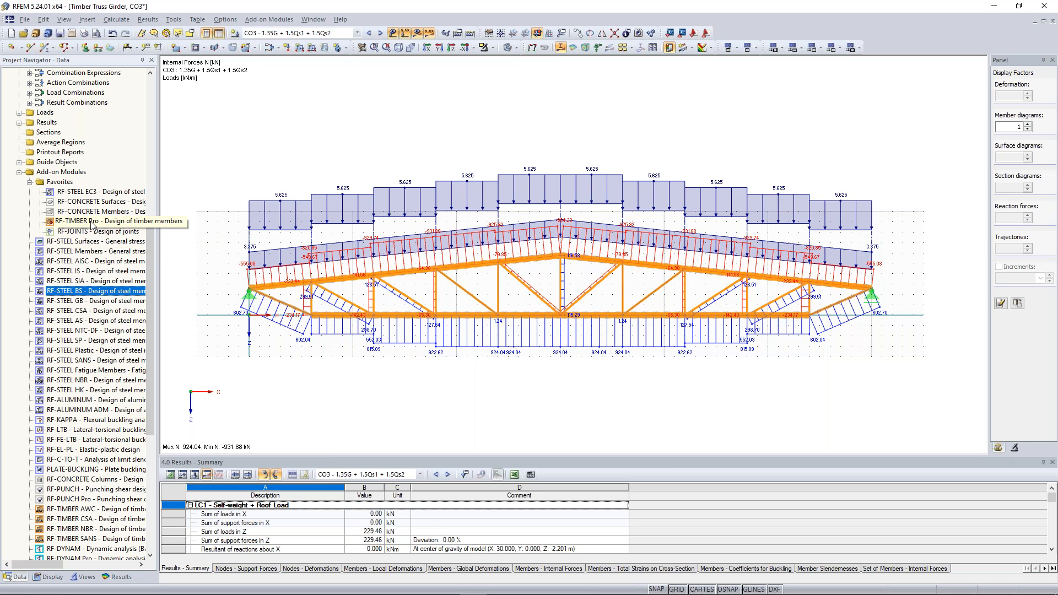
{"action": "double_click", "coordinate": [92, 222]}
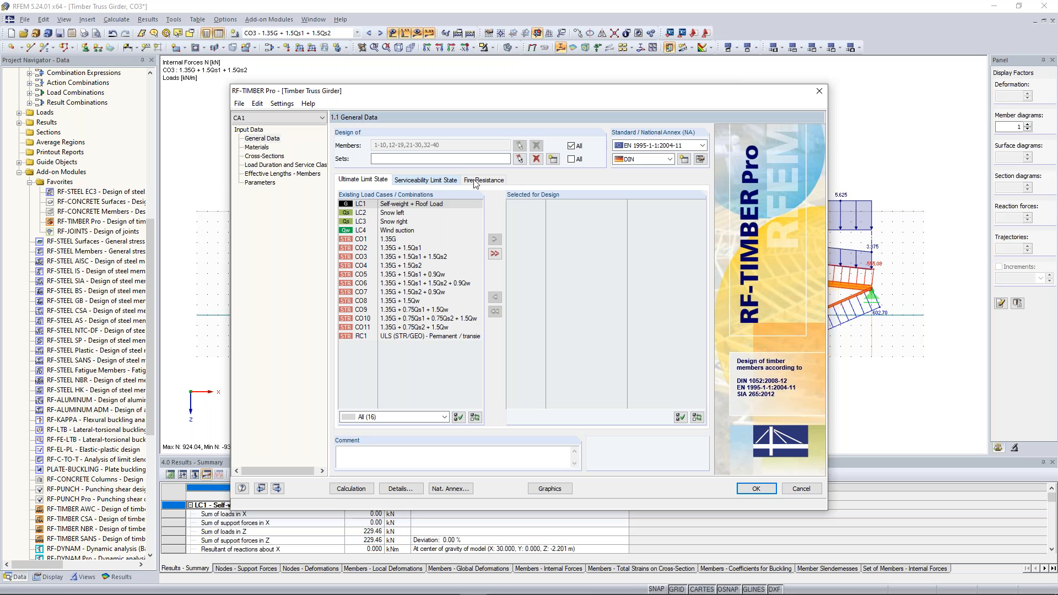
{"action": "left_click_drag", "start_coordinate": [630, 90], "coordinate": [646, 376]}
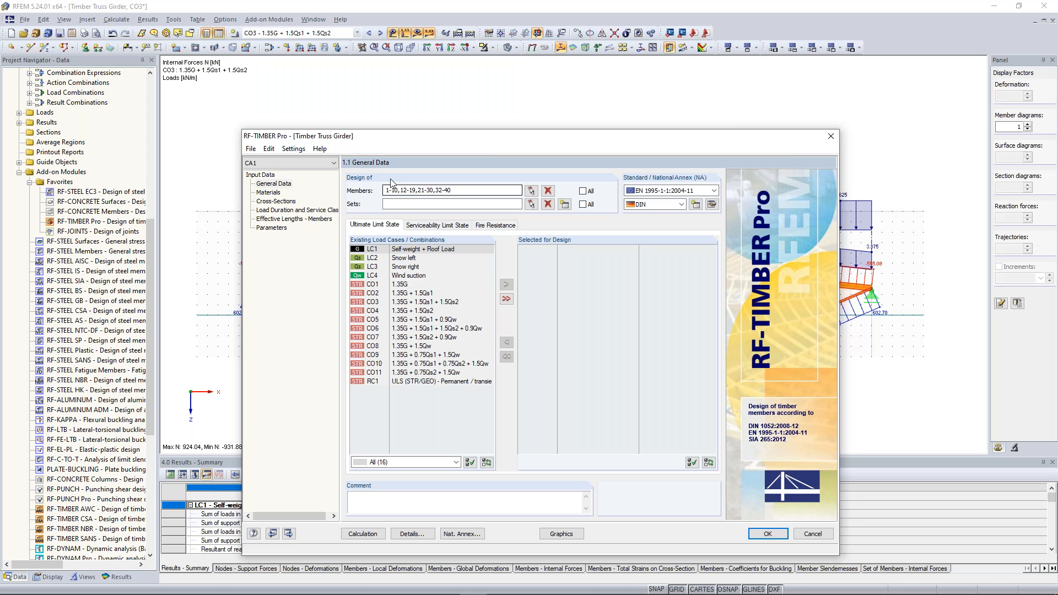
Step: Clear the individual members from the design and select sets of members 1 and 2 instead
{"action": "left_click", "coordinate": [547, 190]}
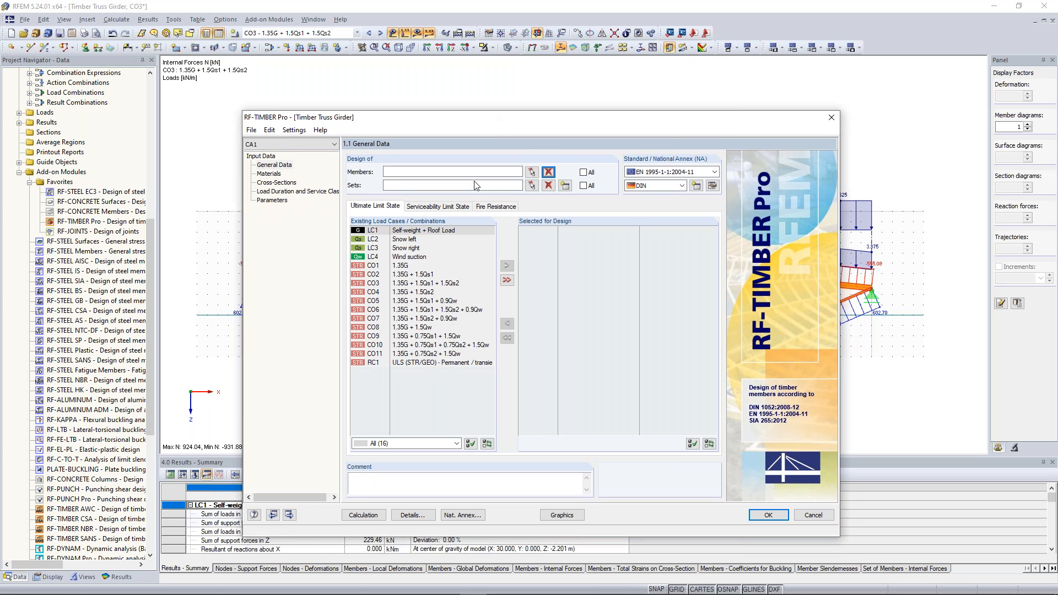
{"action": "left_click", "coordinate": [531, 185]}
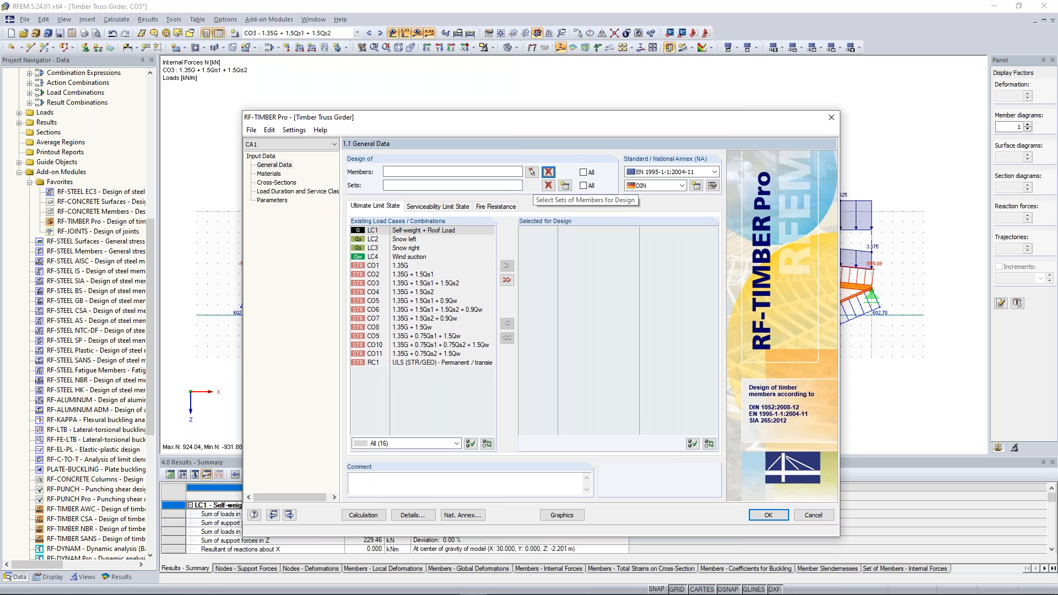
{"action": "left_click", "coordinate": [524, 317]}
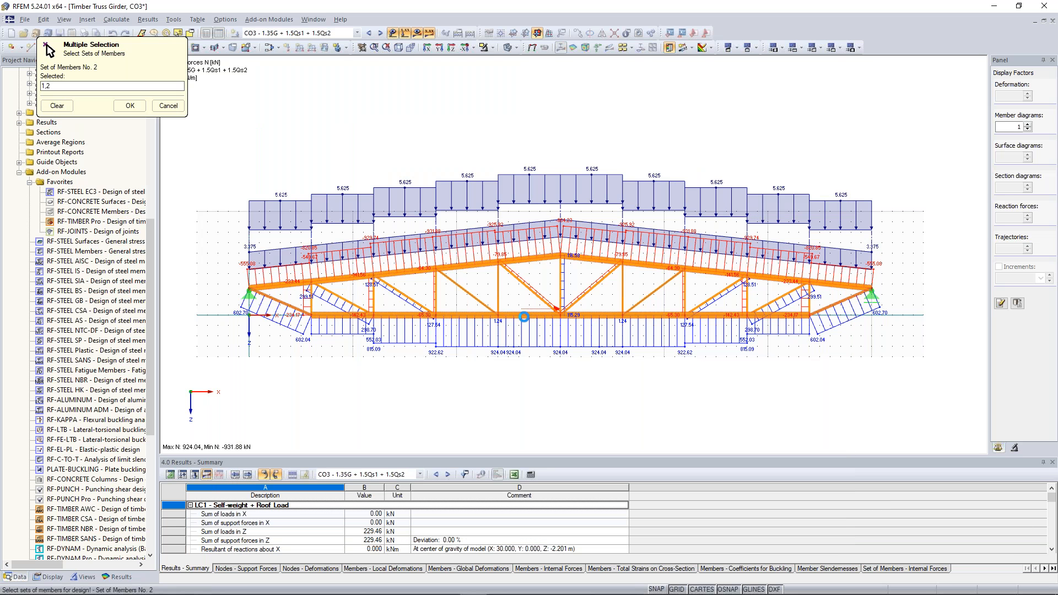
{"action": "left_click", "coordinate": [135, 105]}
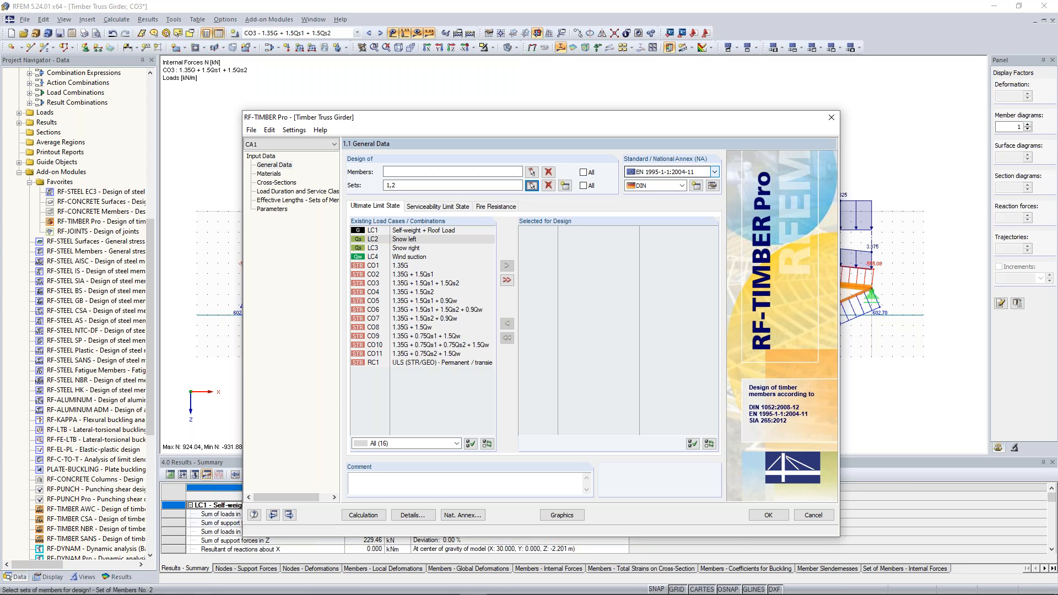
Step: Keep the standard EN 1995-1-1:2004-11 and set its national annex to CEN (European Union)
{"action": "left_click", "coordinate": [715, 171]}
{"action": "left_click", "coordinate": [681, 186]}
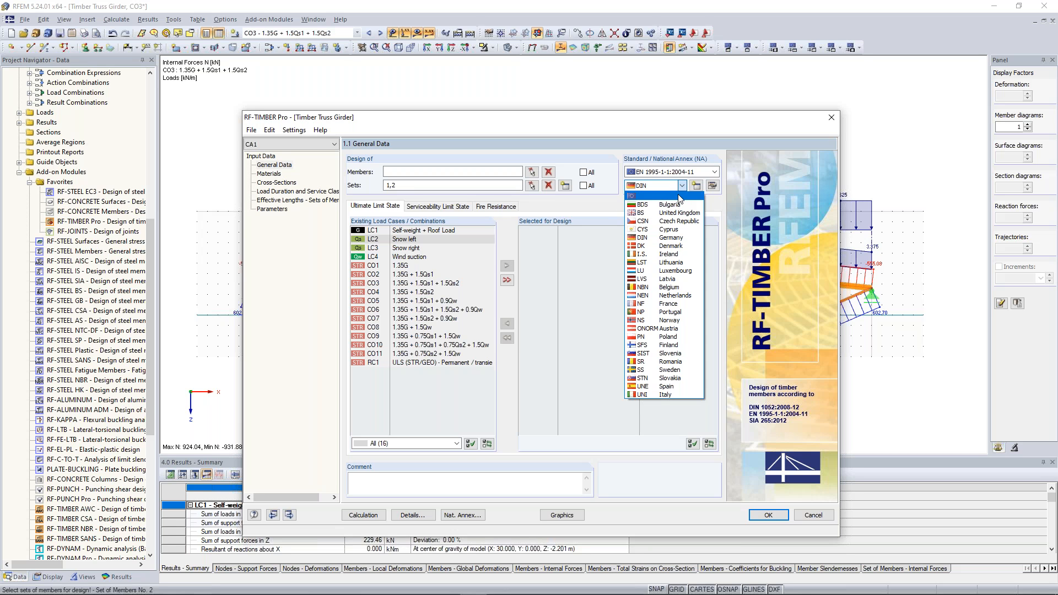
{"action": "left_click", "coordinate": [678, 196]}
{"action": "left_click", "coordinate": [681, 186]}
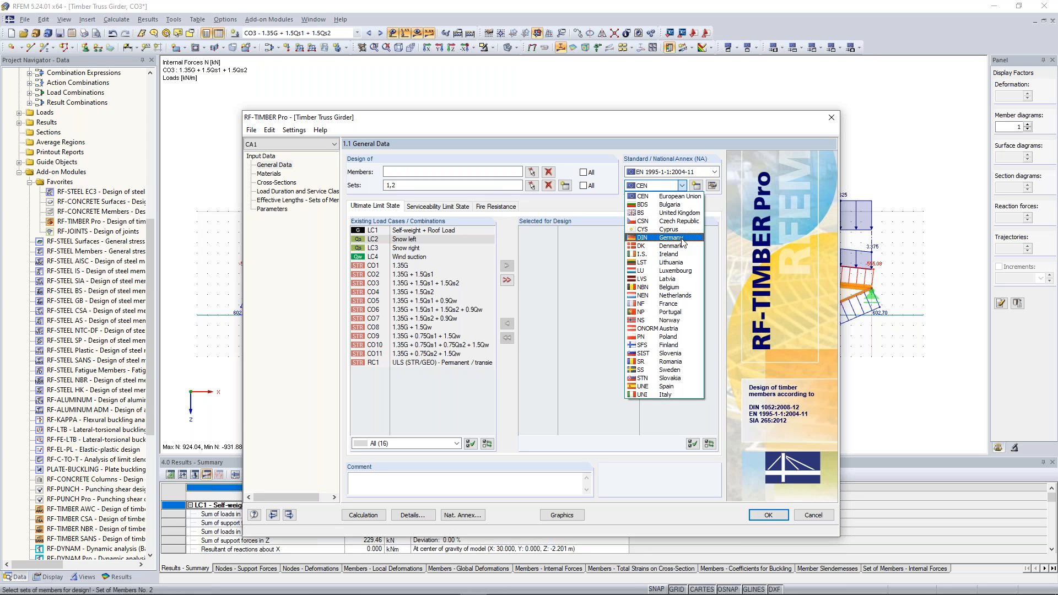
{"action": "left_click", "coordinate": [682, 197]}
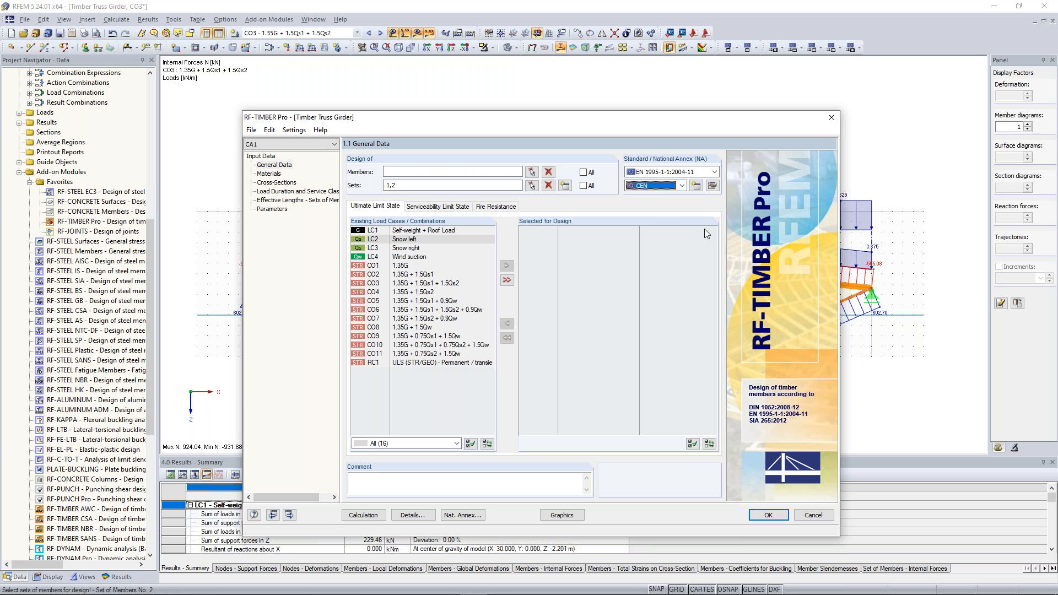
Step: Review the CEN national annex settings, covering the material factors, other settings and deformation limits
{"action": "left_click", "coordinate": [711, 188]}
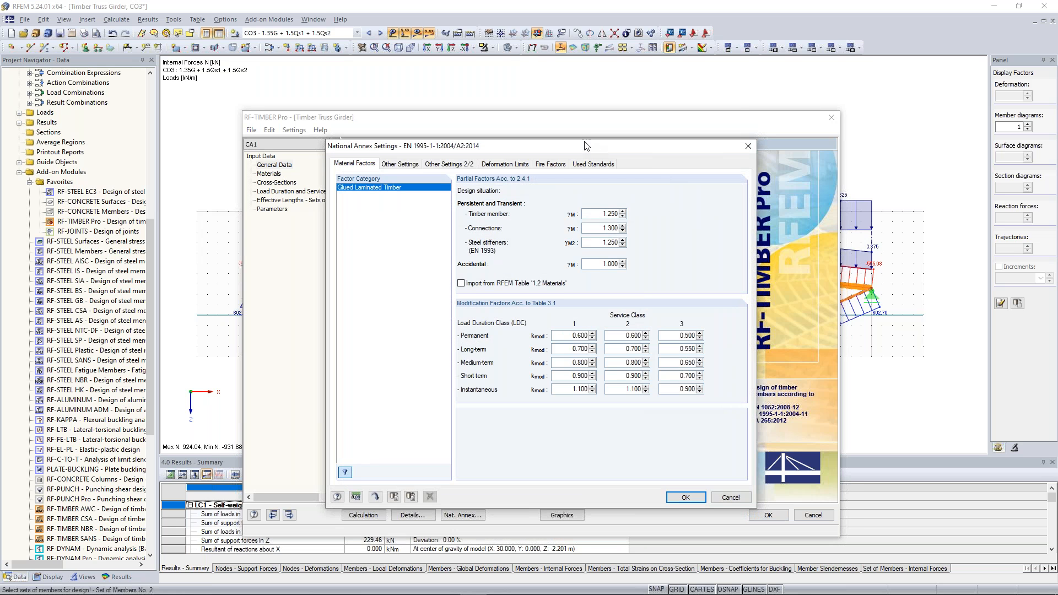
{"action": "left_click_drag", "start_coordinate": [562, 144], "coordinate": [530, 114]}
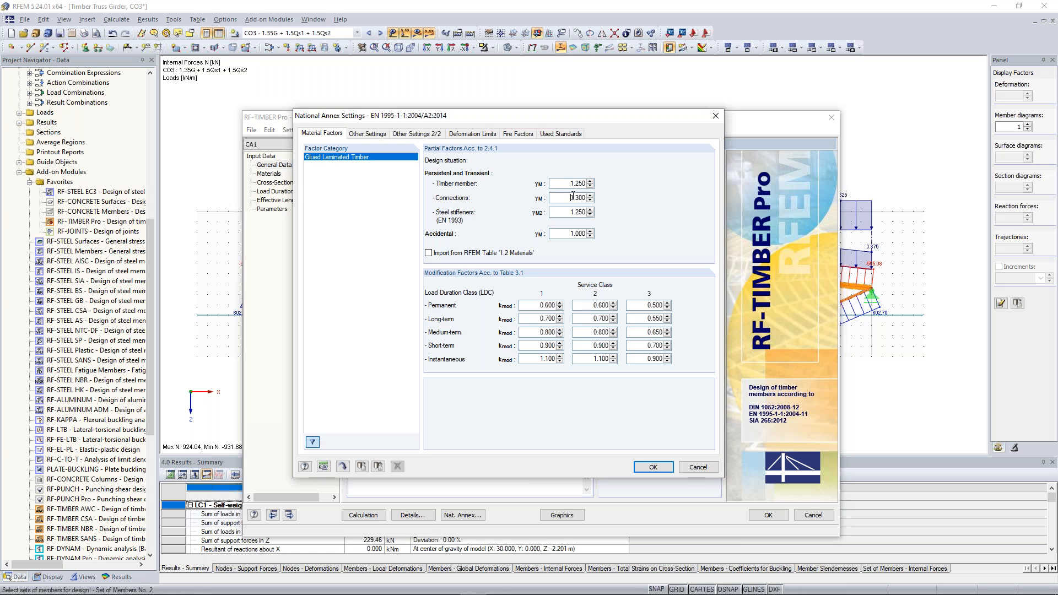
{"action": "double_click", "coordinate": [578, 212]}
{"action": "left_click_drag", "start_coordinate": [669, 117], "coordinate": [513, 101]}
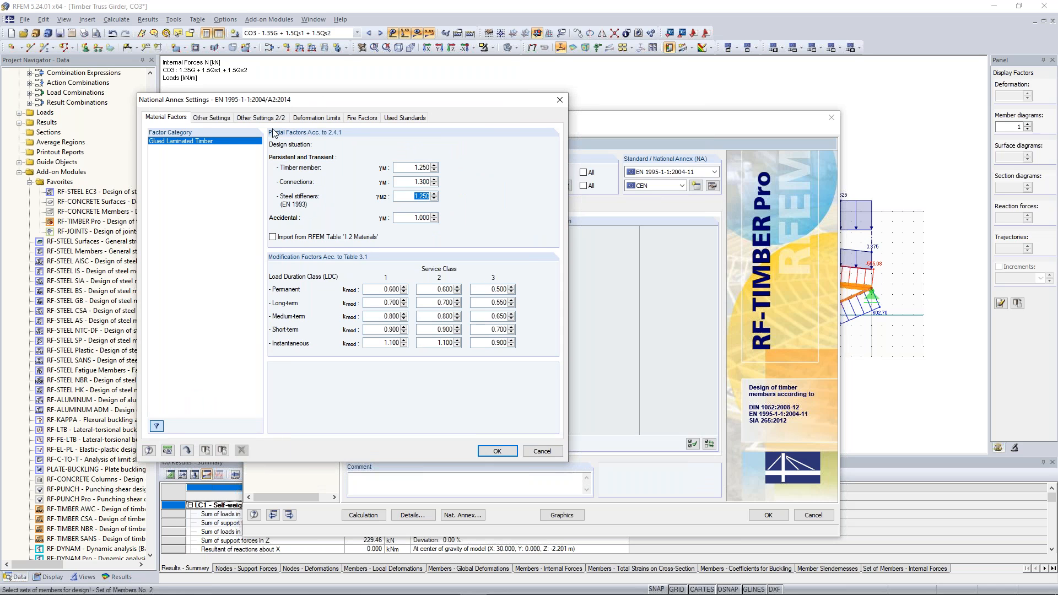
{"action": "left_click", "coordinate": [221, 119]}
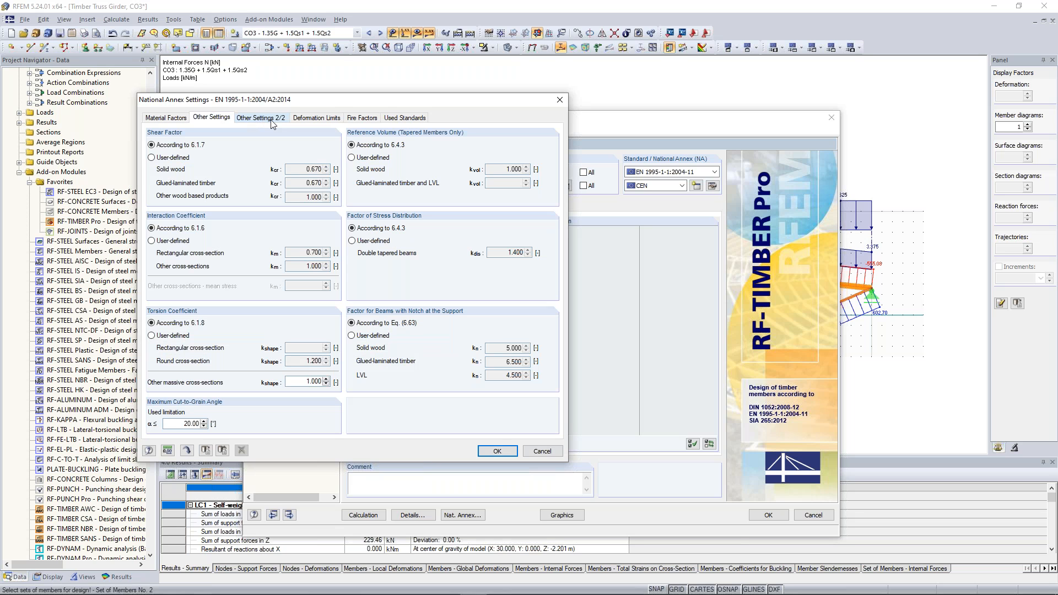
{"action": "left_click", "coordinate": [272, 119]}
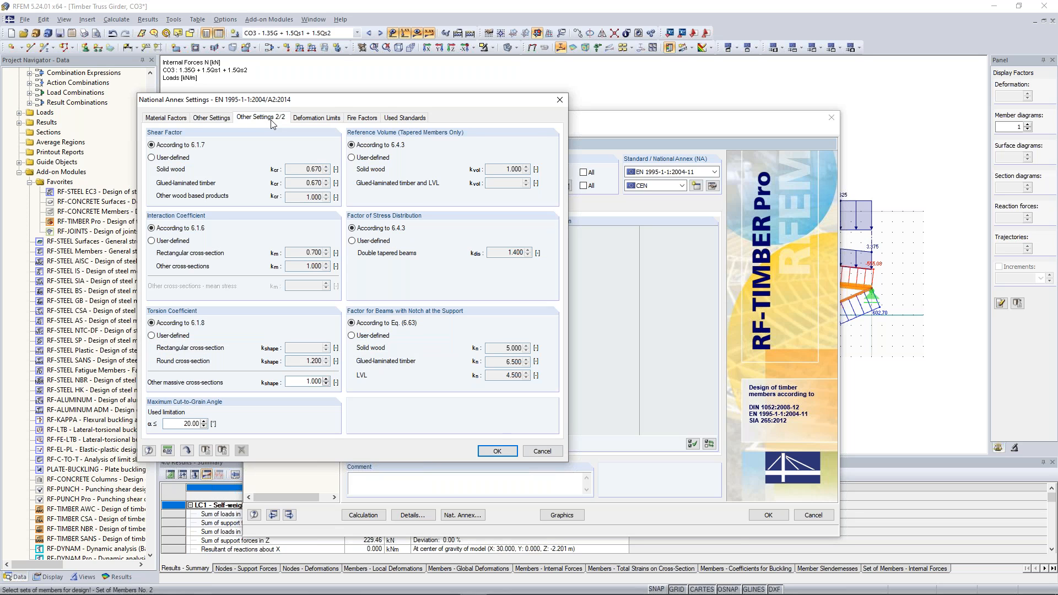
{"action": "left_click", "coordinate": [331, 119]}
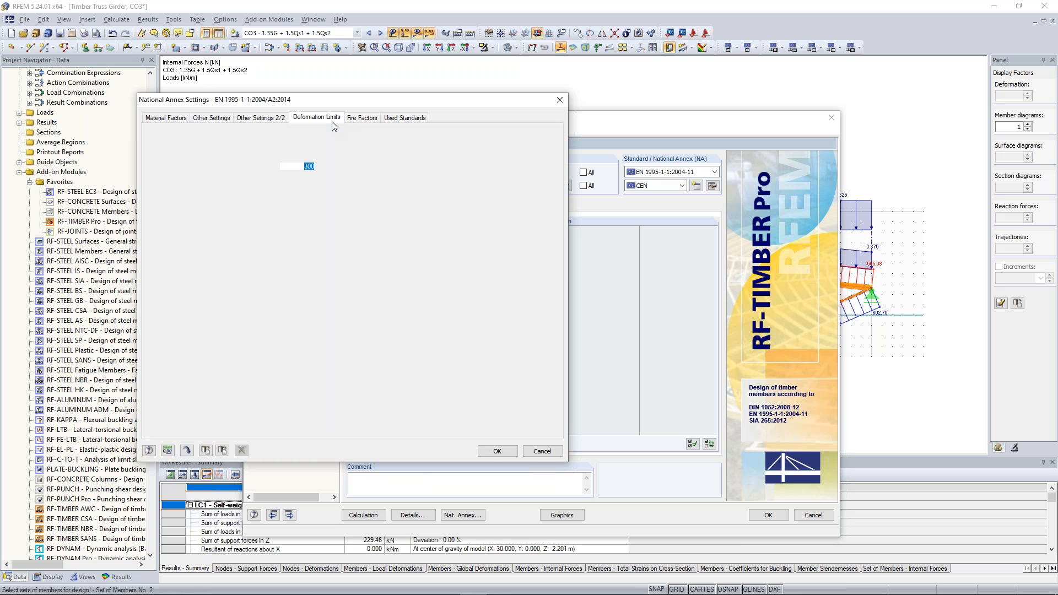
{"action": "left_click", "coordinate": [239, 119]}
{"action": "left_click", "coordinate": [213, 119]}
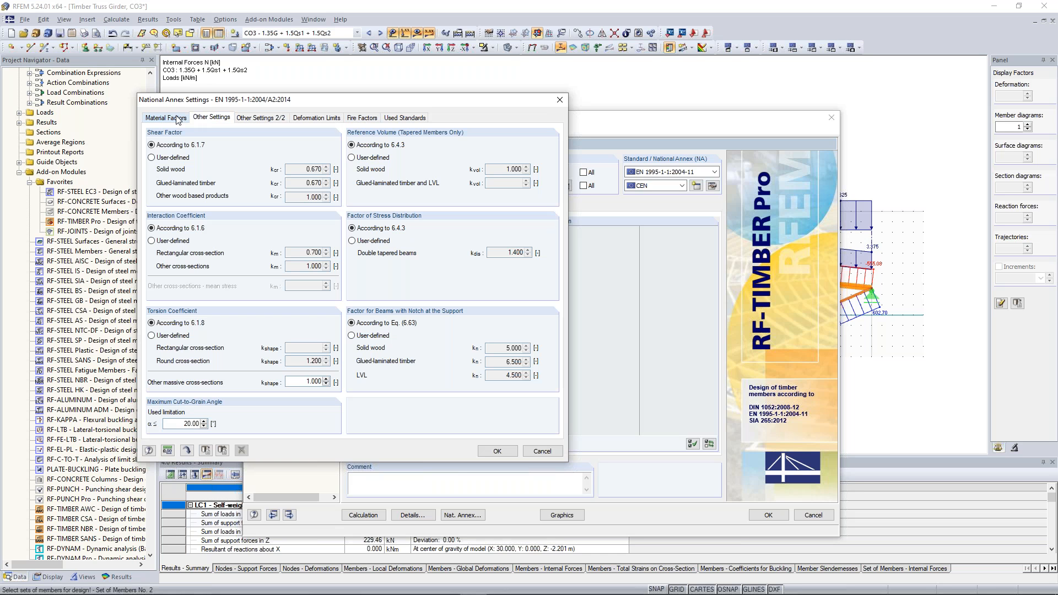
{"action": "left_click", "coordinate": [175, 119]}
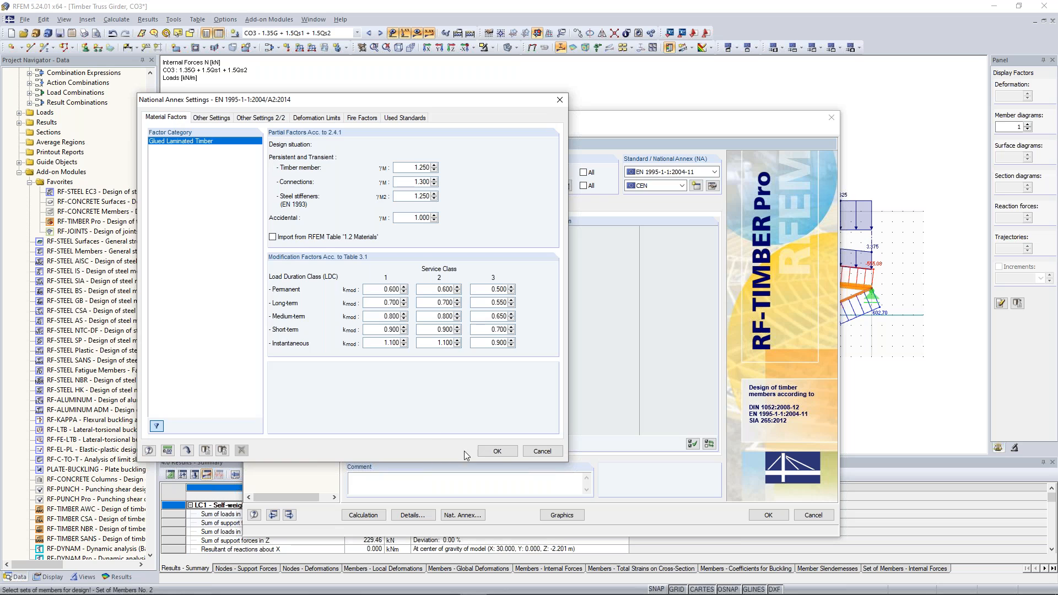
{"action": "left_click", "coordinate": [494, 455]}
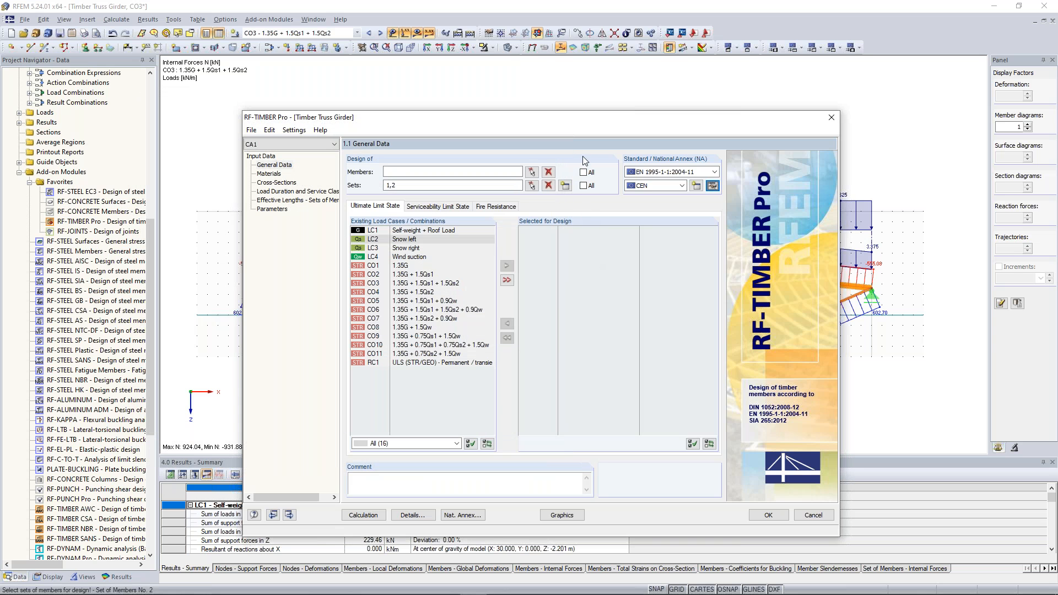
Step: Add load combinations CO1 to CO11 to the ultimate limit state design and look over the serviceability limit state selection
{"action": "left_click_drag", "start_coordinate": [577, 116], "coordinate": [566, 73]}
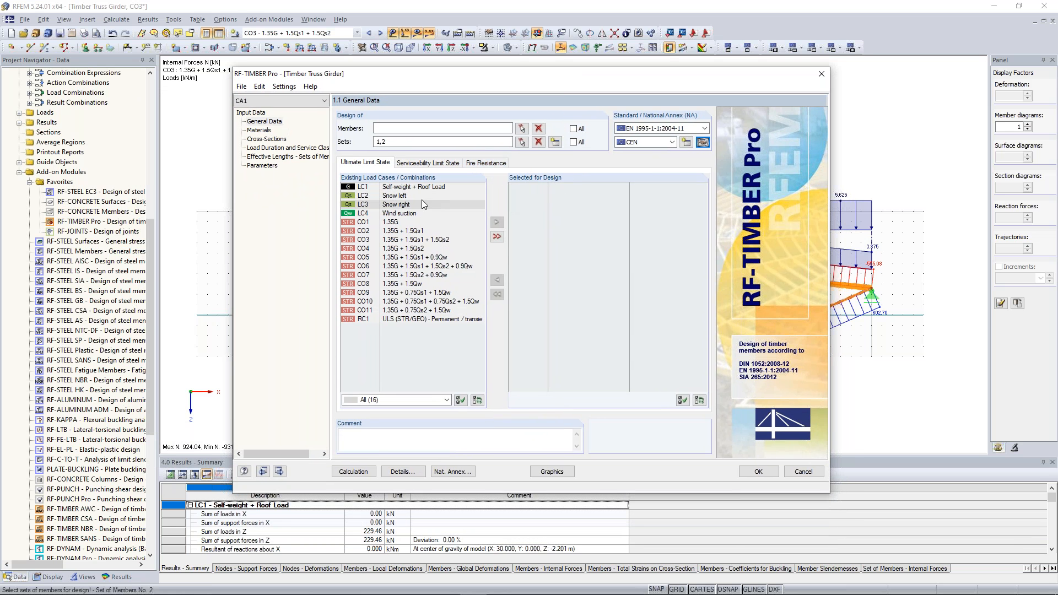
{"action": "left_click", "coordinate": [402, 223]}
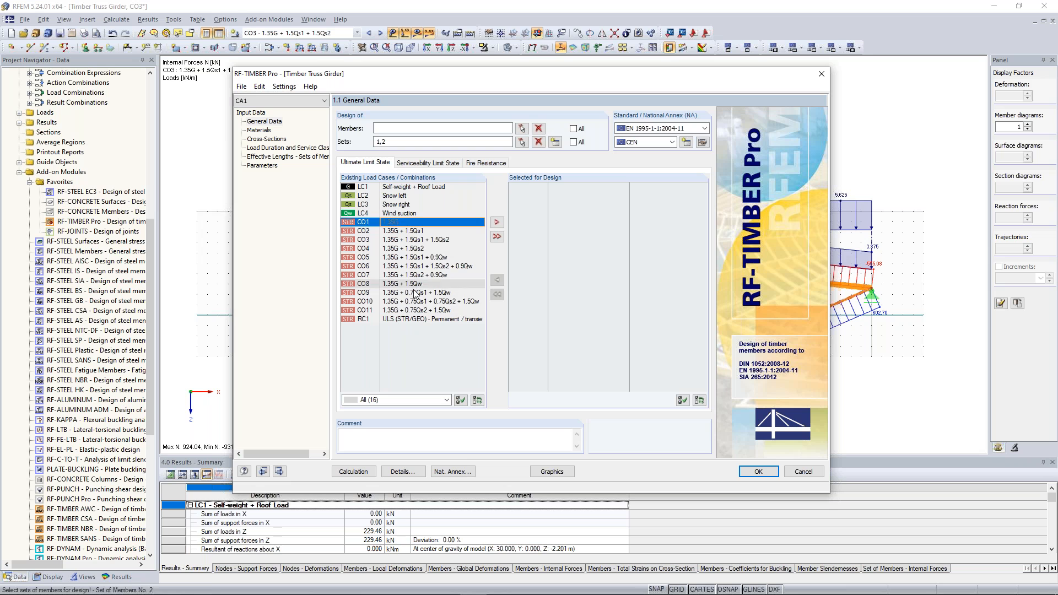
{"action": "left_click", "coordinate": [417, 311], "text": "shift"}
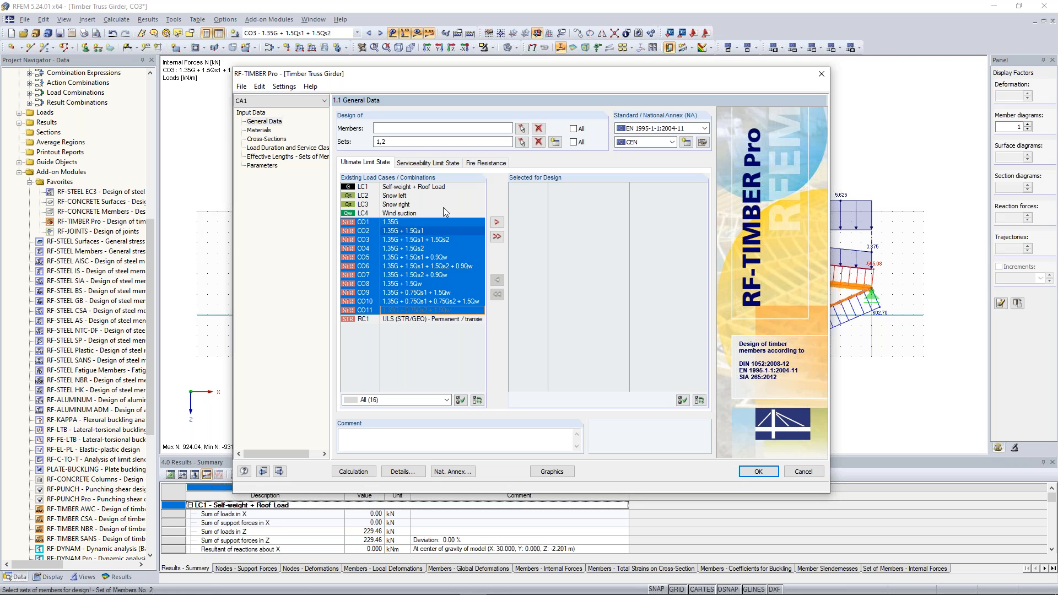
{"action": "left_click", "coordinate": [410, 222]}
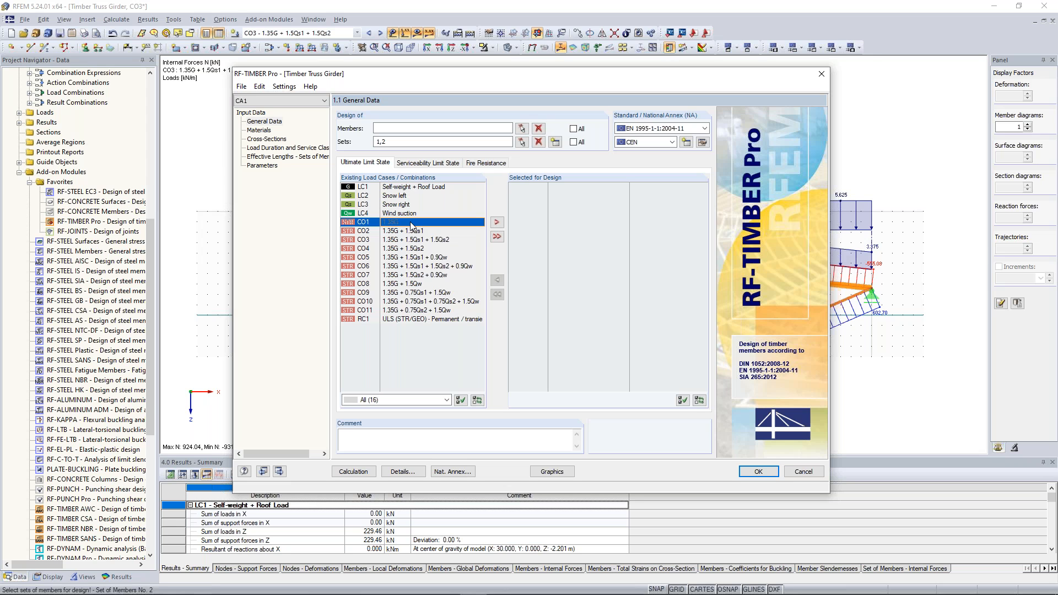
{"action": "left_click", "coordinate": [417, 310], "text": "shift"}
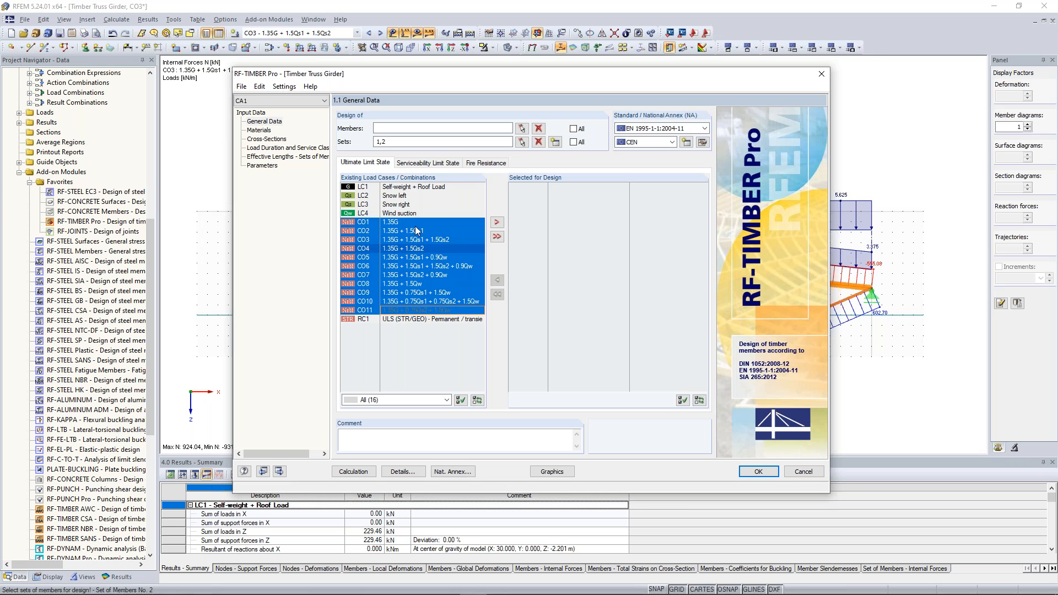
{"action": "left_click", "coordinate": [496, 223]}
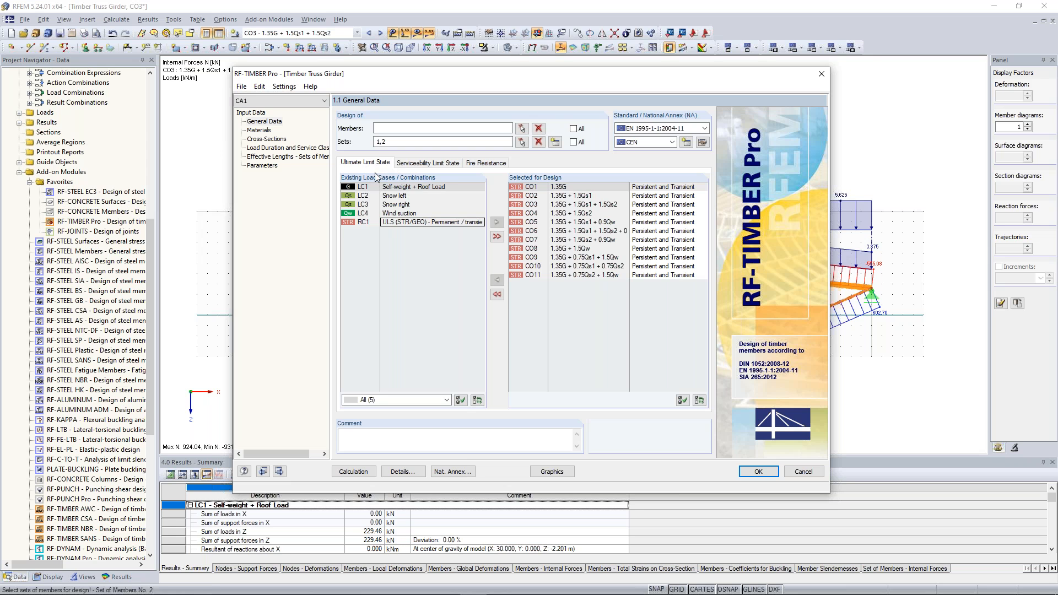
{"action": "left_click", "coordinate": [426, 163]}
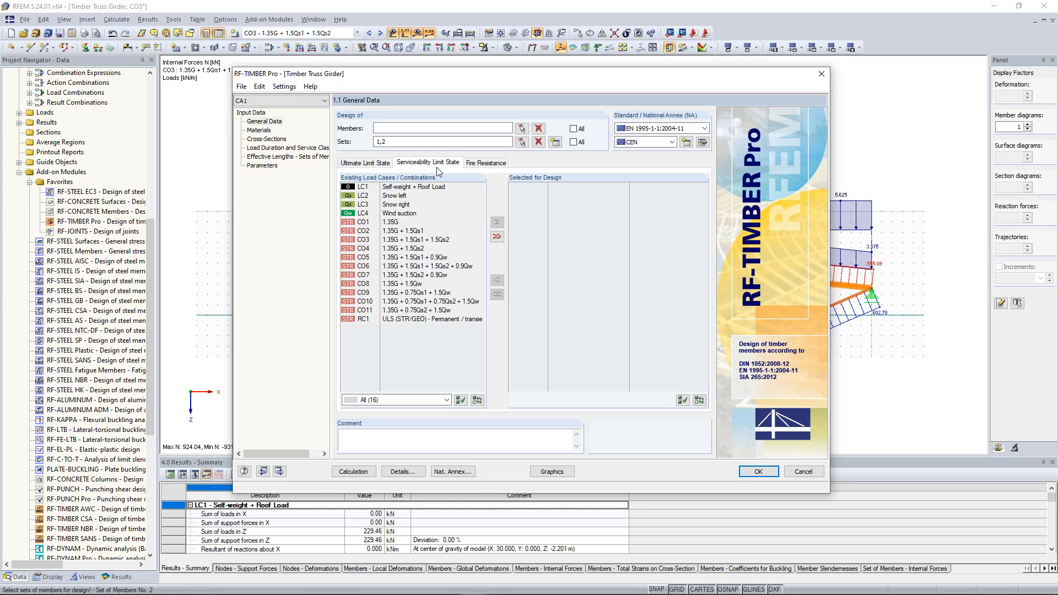
{"action": "left_click", "coordinate": [366, 163]}
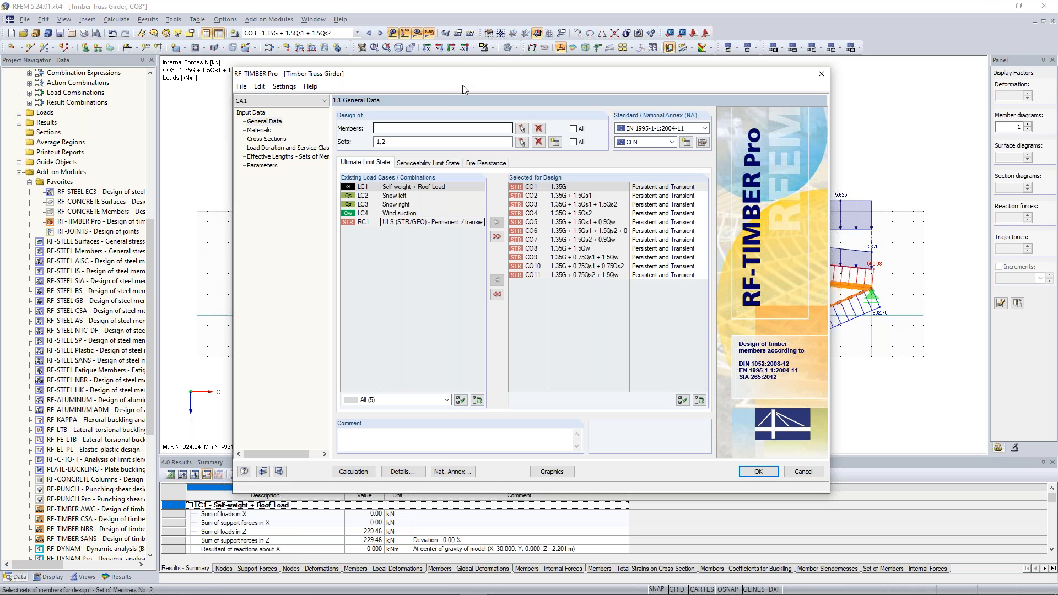
Step: Examine the module's materials and the strength and stiffness properties of Glulam Timber GL28h
{"action": "left_click_drag", "start_coordinate": [485, 72], "coordinate": [483, 59]}
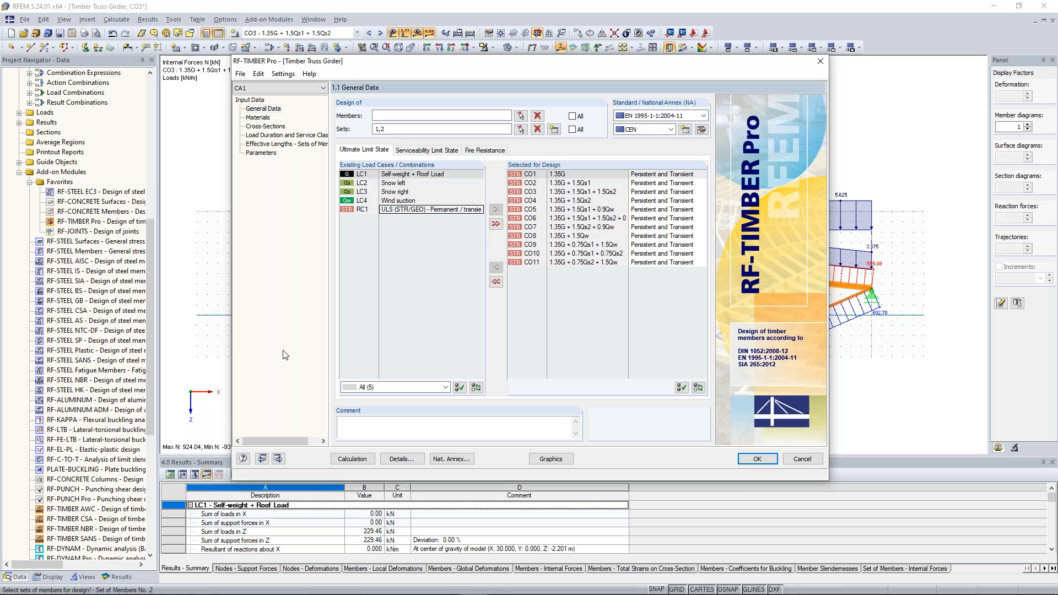
{"action": "left_click", "coordinate": [278, 459]}
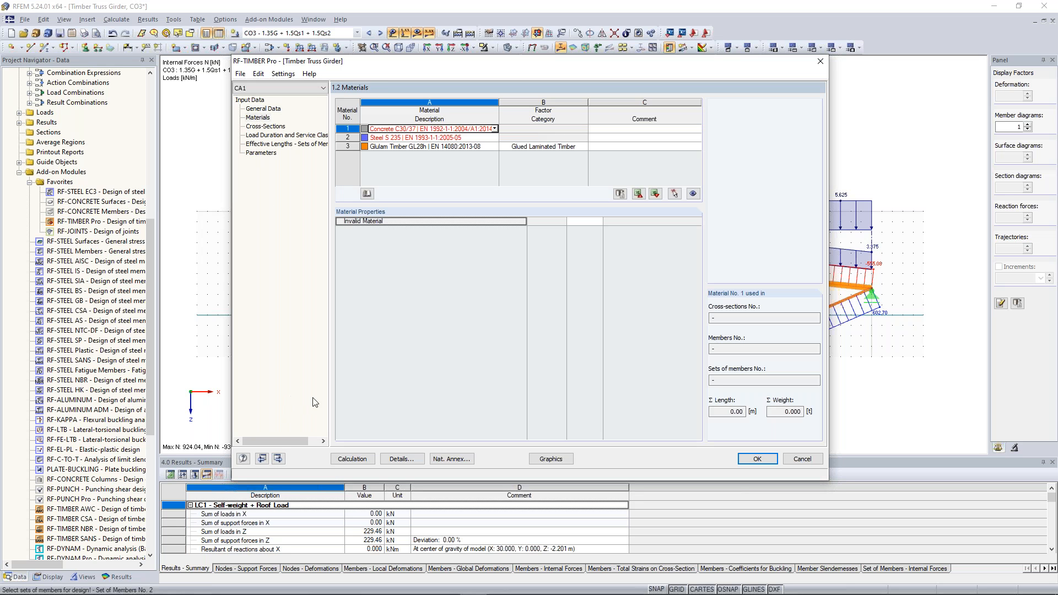
{"action": "left_click", "coordinate": [430, 147]}
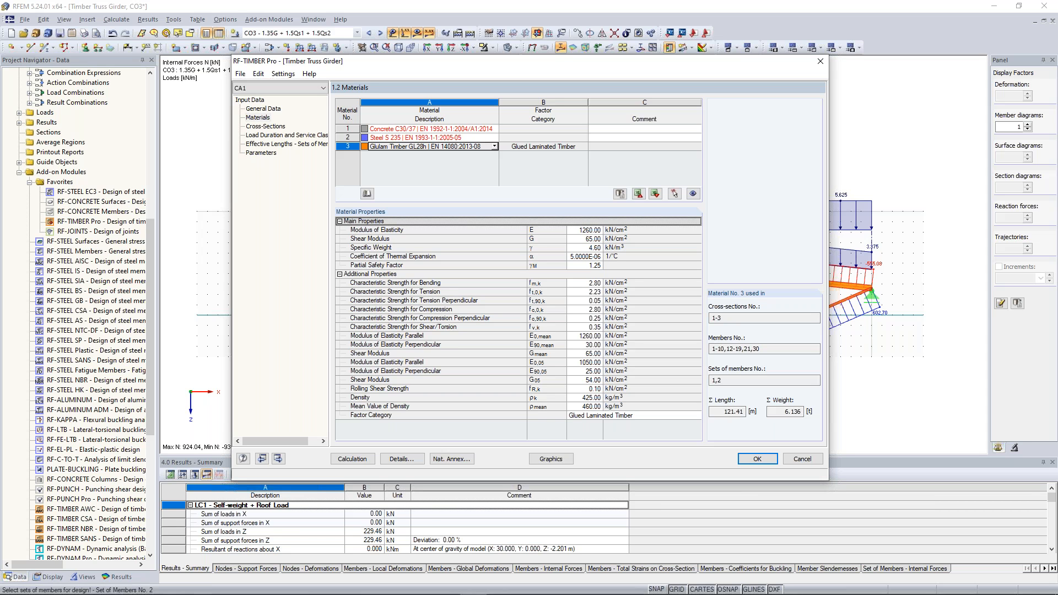
{"action": "left_click_drag", "start_coordinate": [562, 62], "coordinate": [561, 54]}
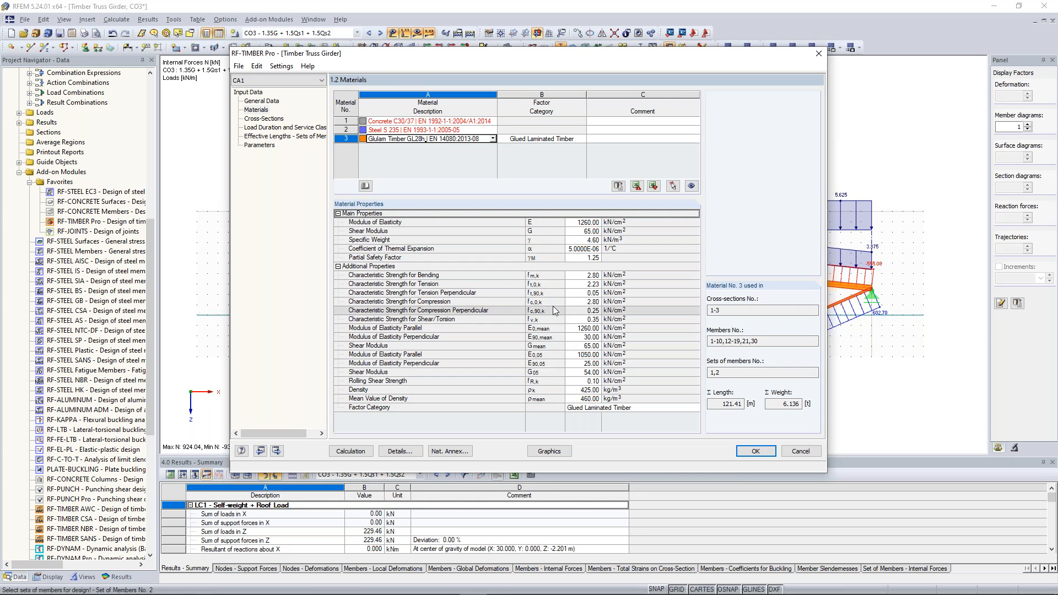
{"action": "left_click", "coordinate": [562, 275]}
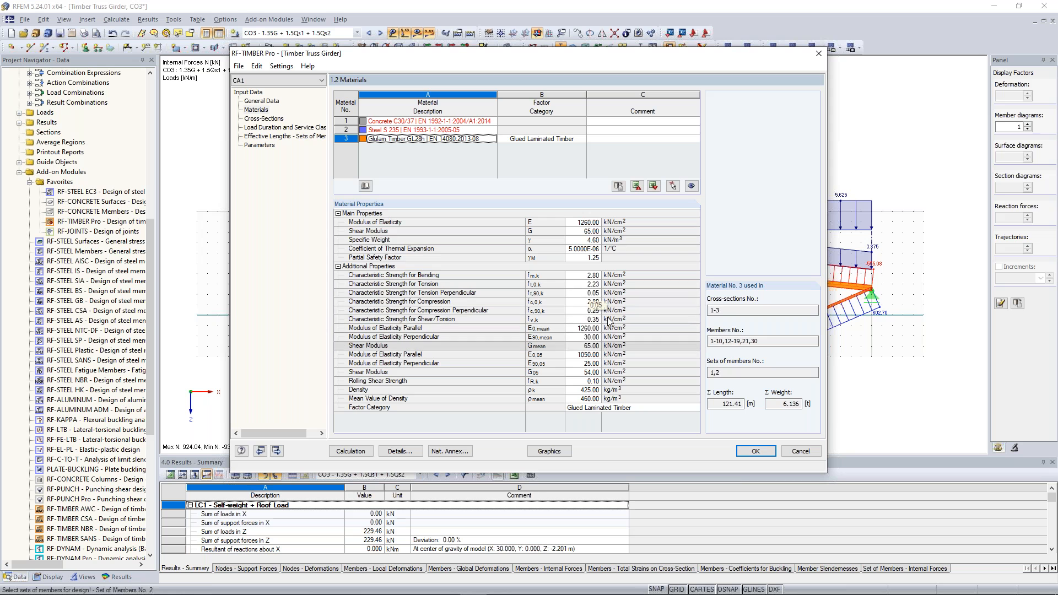
Step: Examine the cross-sections for the design and read the note on T-Rectangle 200/180
{"action": "left_click", "coordinate": [266, 119]}
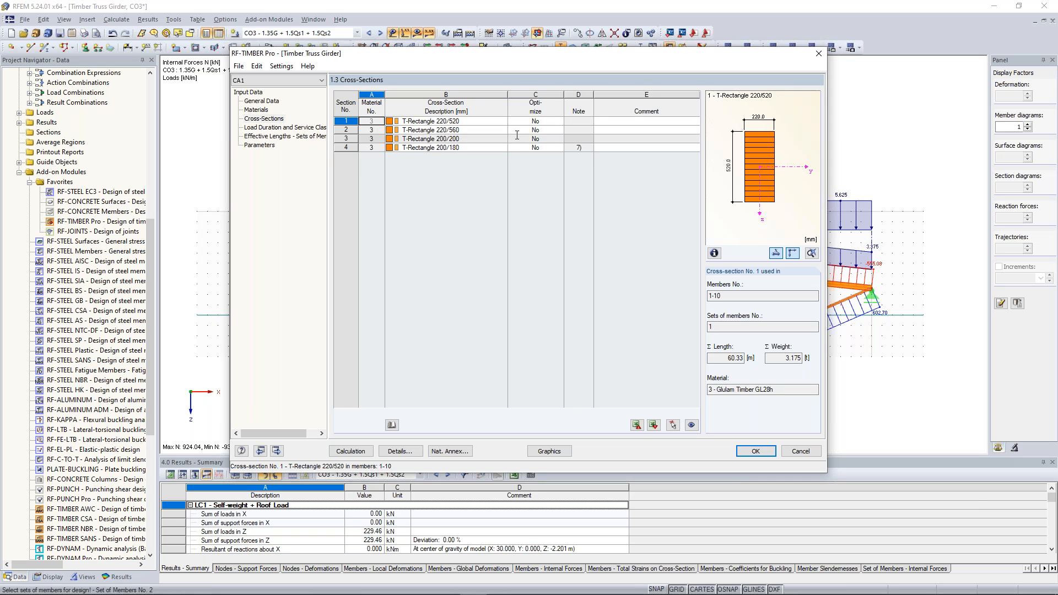
{"action": "left_click_drag", "start_coordinate": [526, 55], "coordinate": [540, 189]}
{"action": "left_click_drag", "start_coordinate": [523, 210], "coordinate": [527, 86]}
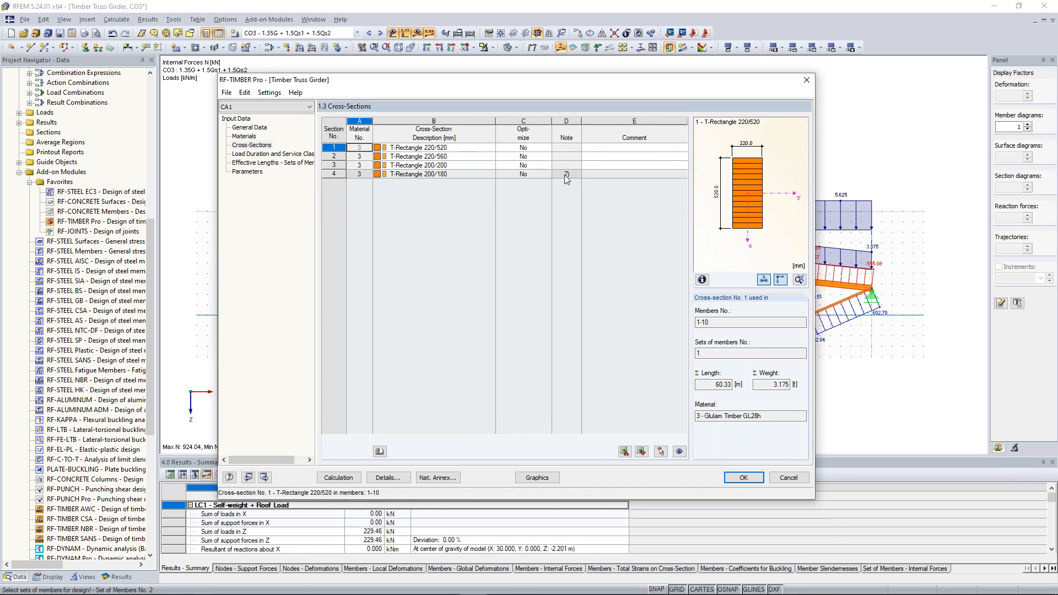
{"action": "left_click", "coordinate": [565, 174]}
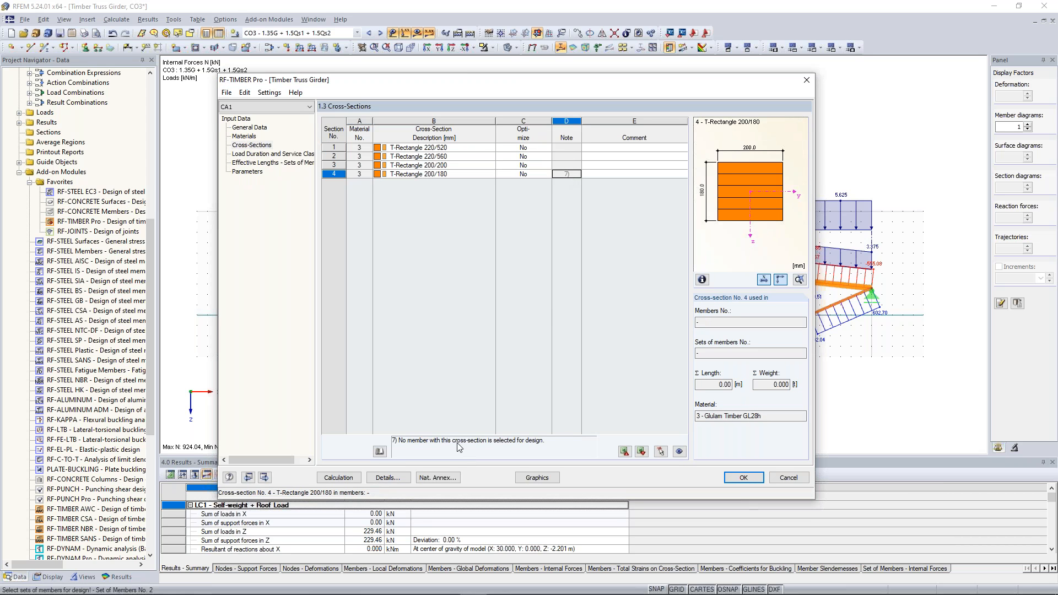
{"action": "left_click_drag", "start_coordinate": [301, 80], "coordinate": [278, 357]}
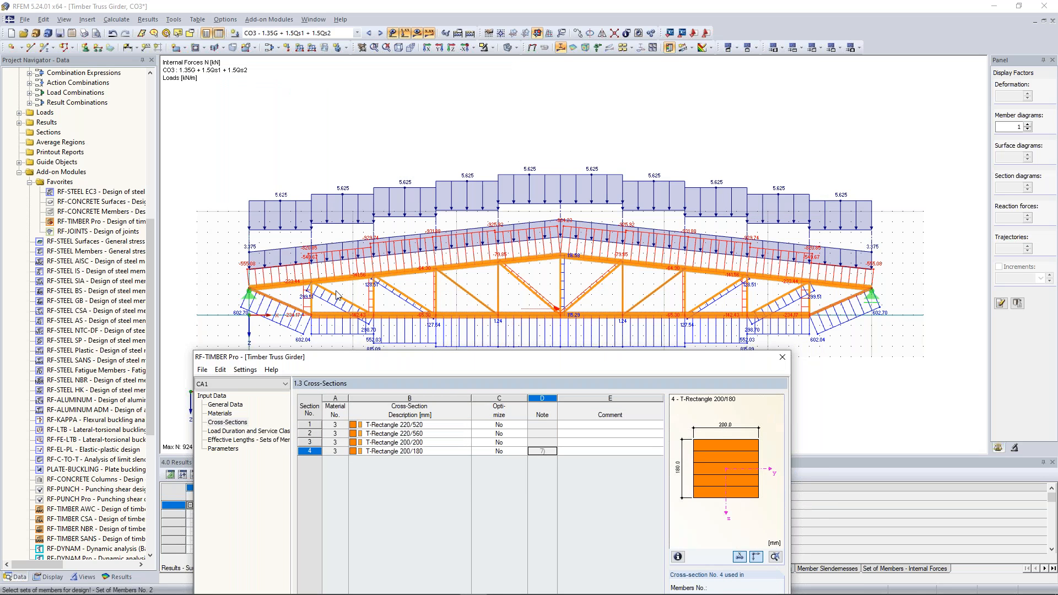
{"action": "left_click_drag", "start_coordinate": [454, 356], "coordinate": [470, 110]}
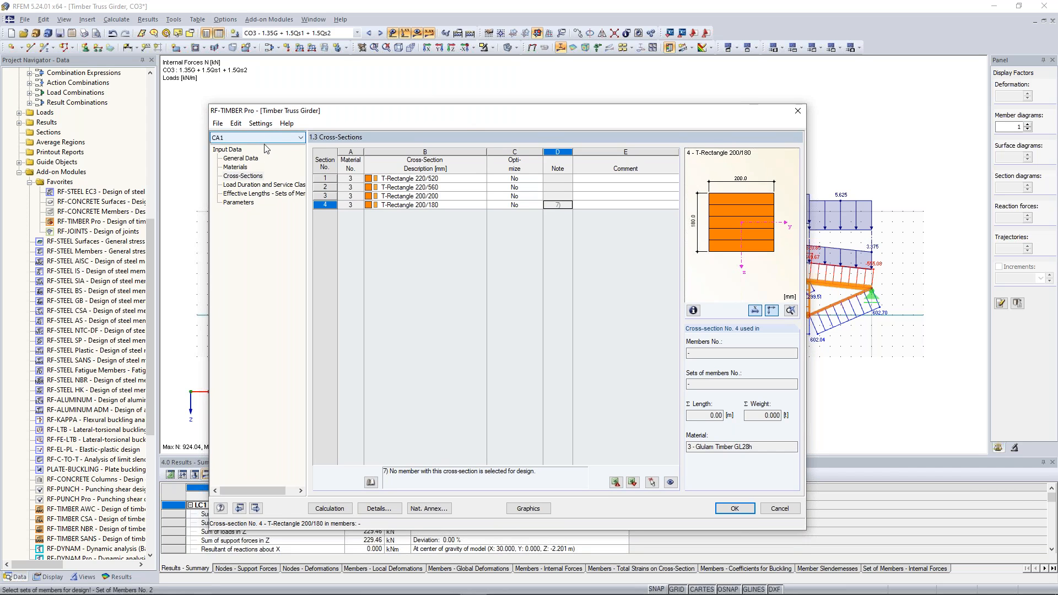
{"action": "left_click", "coordinate": [219, 124]}
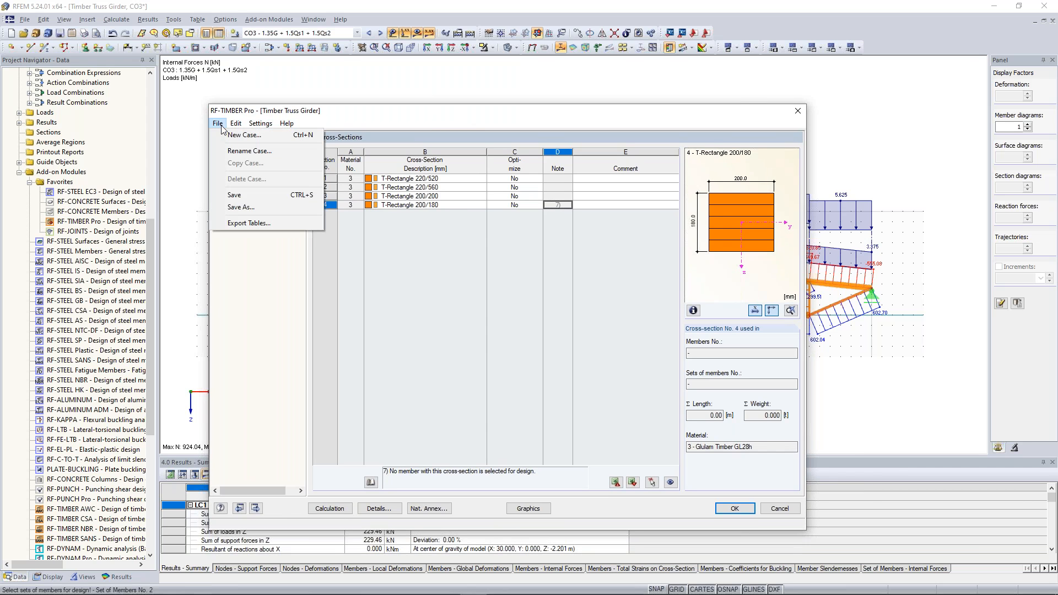
{"action": "left_click", "coordinate": [272, 291]}
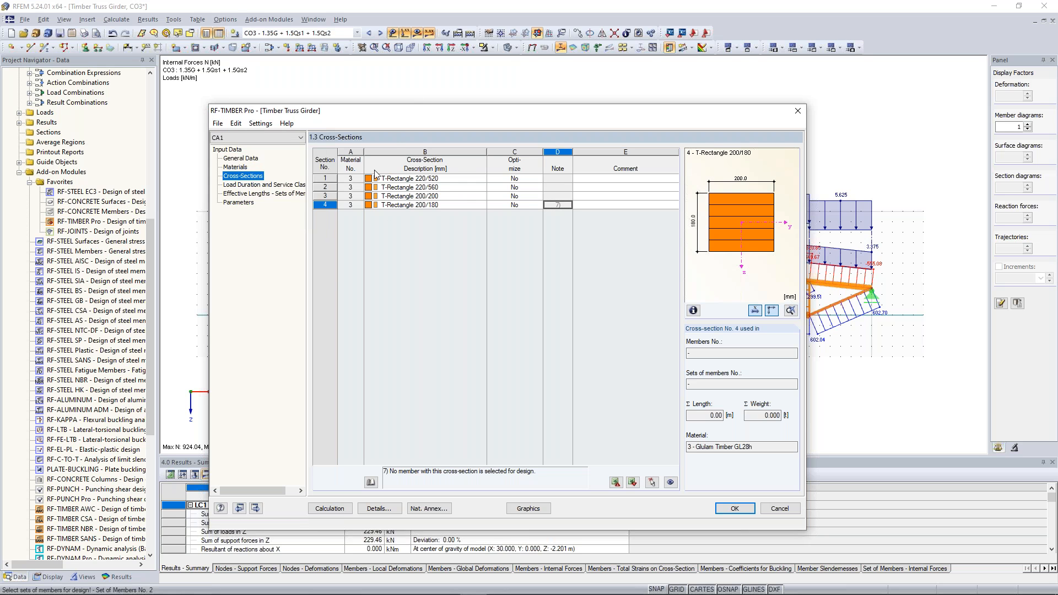
{"action": "left_click_drag", "start_coordinate": [406, 110], "coordinate": [411, 77]}
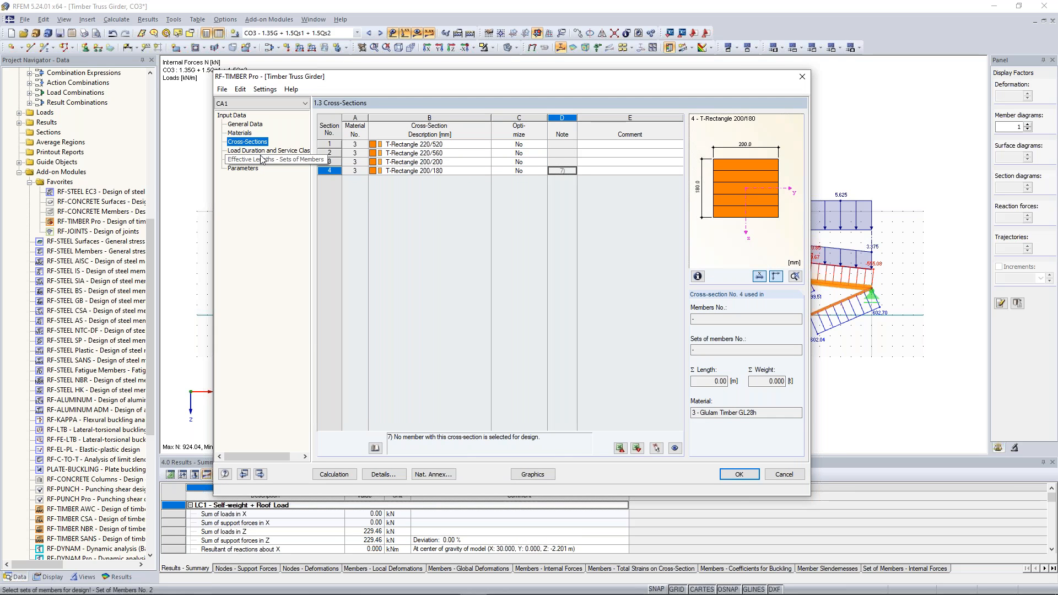
Step: Review the load duration classes of the load cases and assign service class 2 identically to all sets of members
{"action": "left_click", "coordinate": [269, 151]}
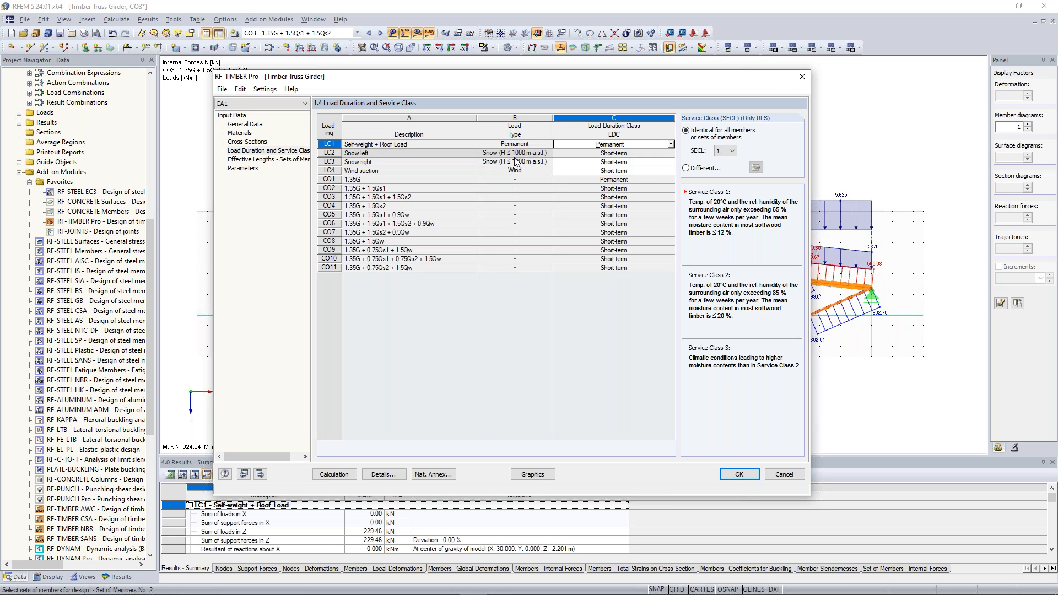
{"action": "left_click", "coordinate": [631, 155]}
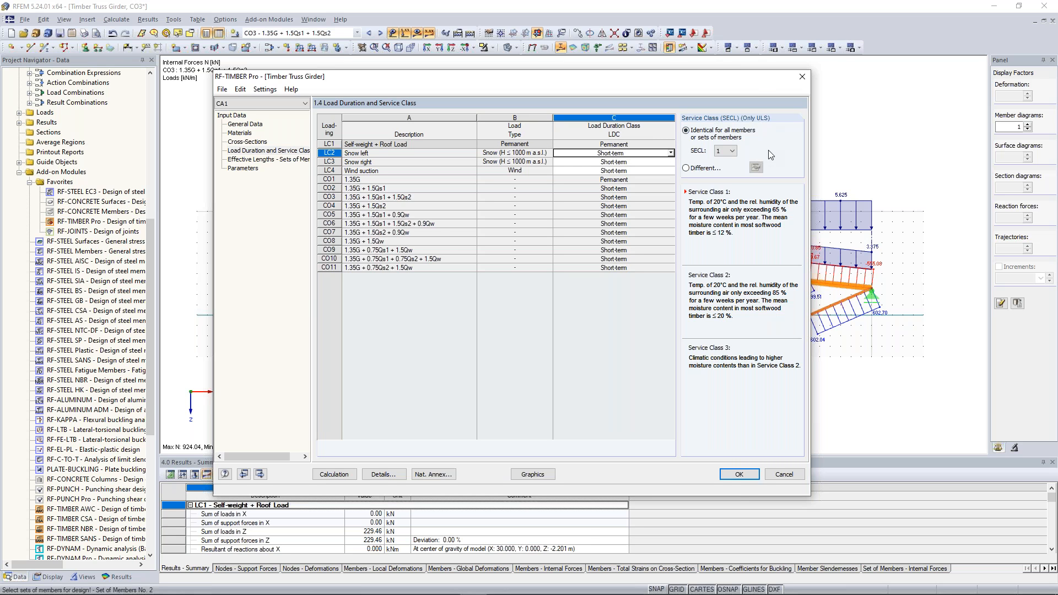
{"action": "left_click", "coordinate": [713, 137]}
{"action": "left_click", "coordinate": [732, 151]}
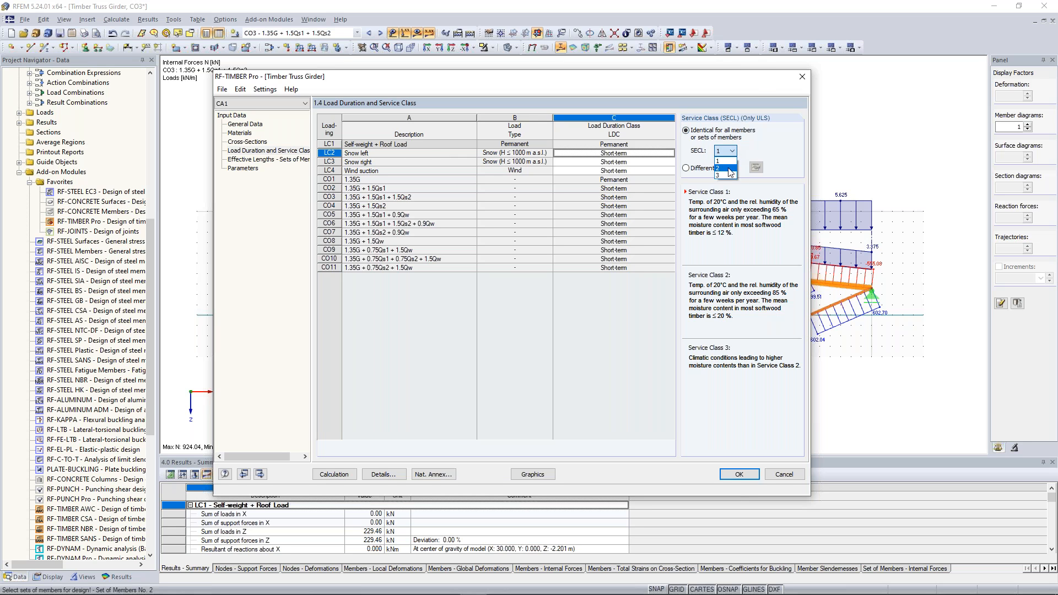
{"action": "left_click", "coordinate": [727, 163]}
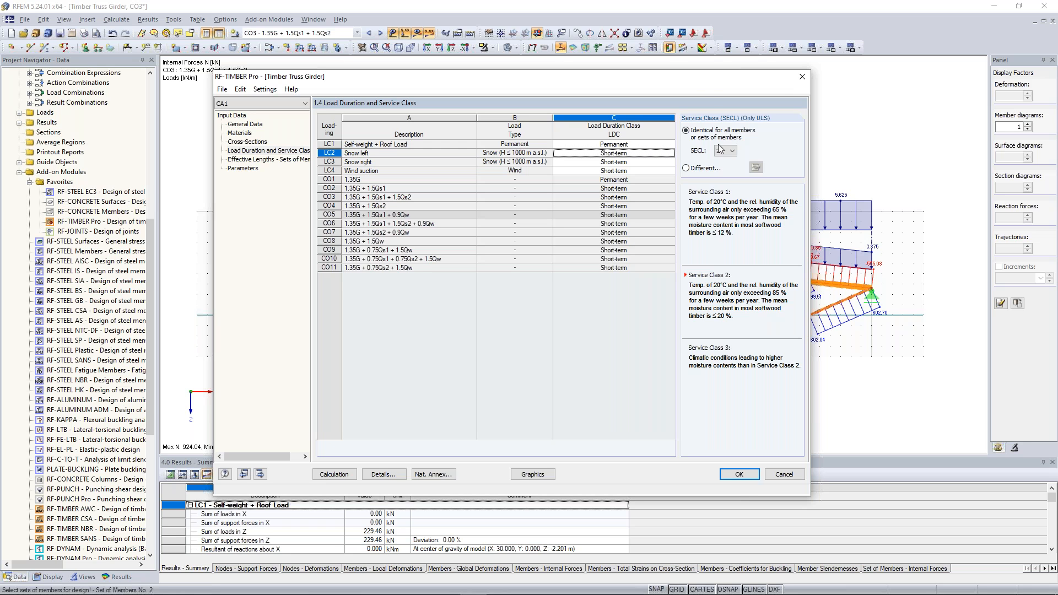
{"action": "left_click_drag", "start_coordinate": [701, 81], "coordinate": [698, 93]}
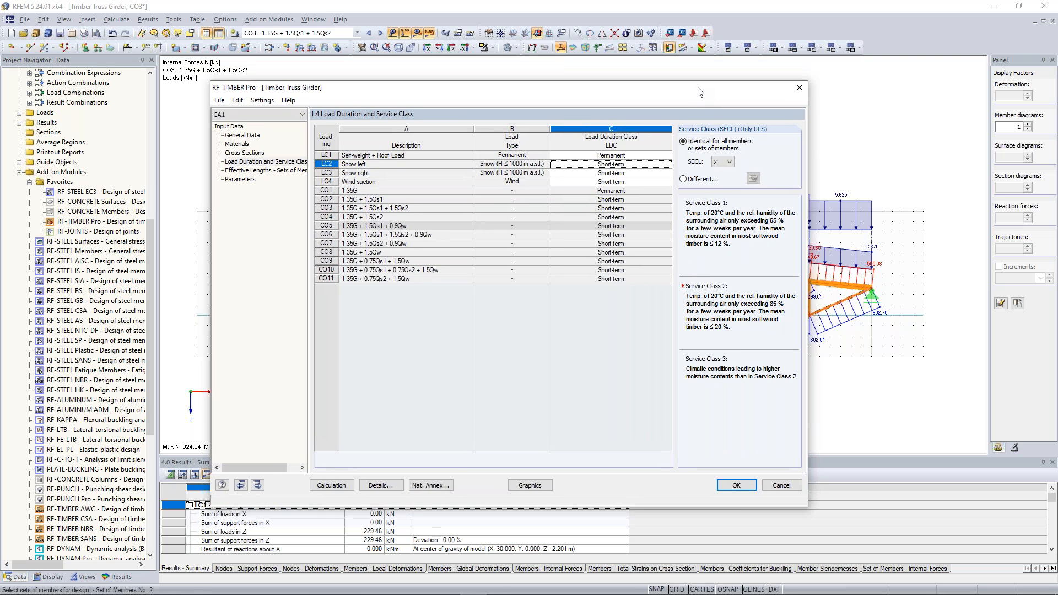
Step: Deactivate buckling and lateral-torsional buckling for the upper chord set of members in the effective lengths
{"action": "left_click", "coordinate": [266, 171]}
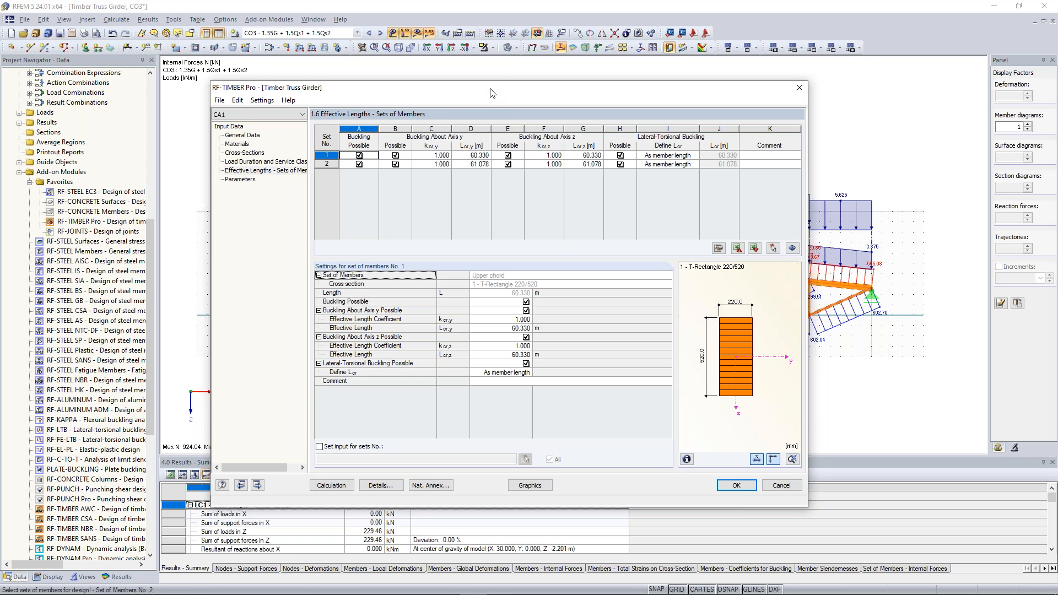
{"action": "left_click_drag", "start_coordinate": [492, 93], "coordinate": [487, 142]}
{"action": "left_click_drag", "start_coordinate": [490, 184], "coordinate": [412, 339]}
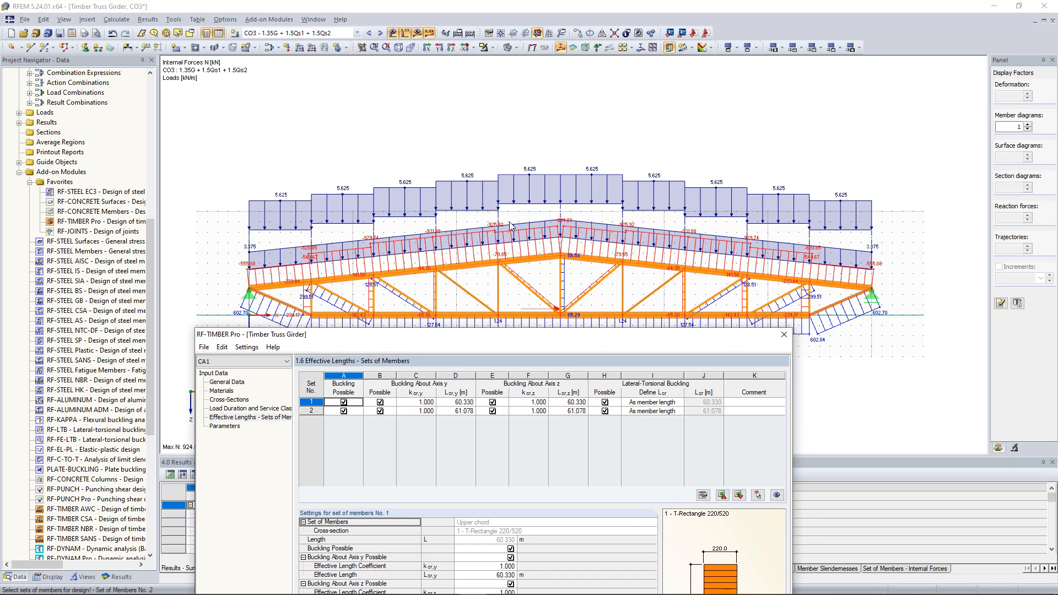
{"action": "left_click_drag", "start_coordinate": [518, 342], "coordinate": [470, 300]}
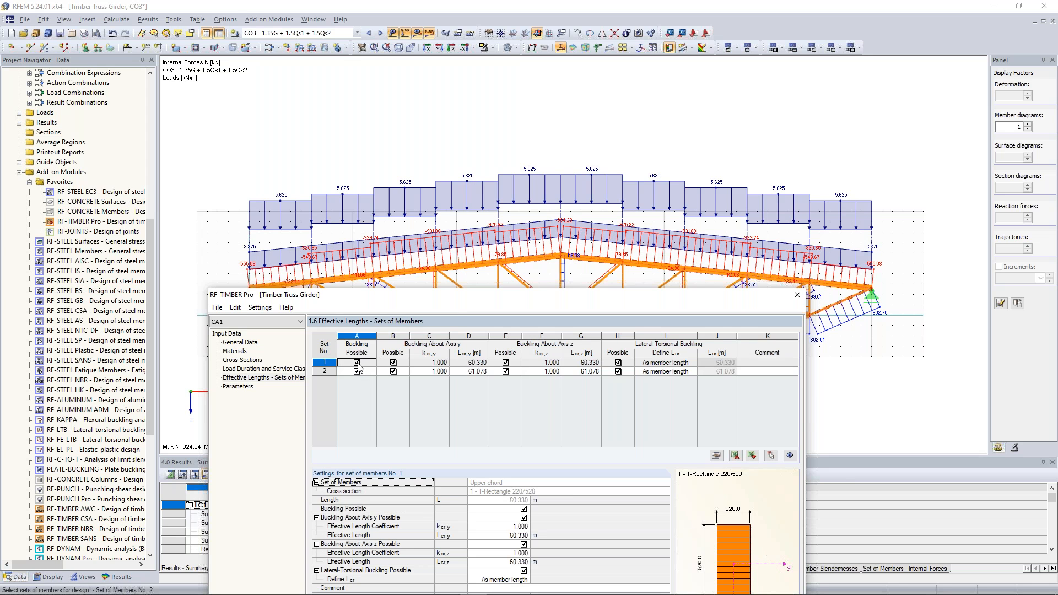
{"action": "left_click", "coordinate": [617, 362]}
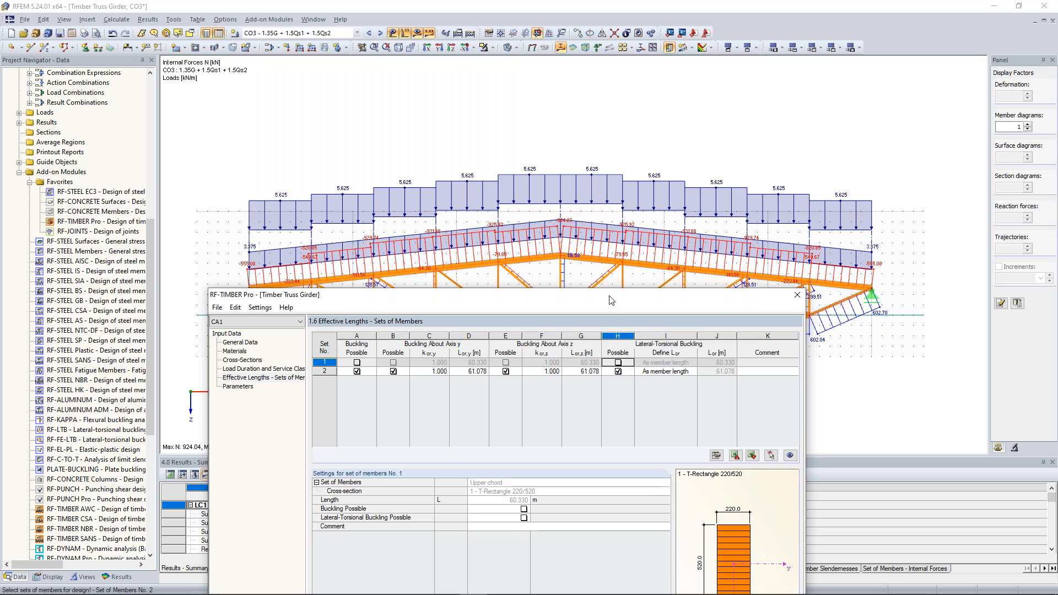
Step: Deactivate buckling and lateral-torsional buckling for the lower chord set of members as well
{"action": "left_click_drag", "start_coordinate": [611, 298], "coordinate": [617, 359]}
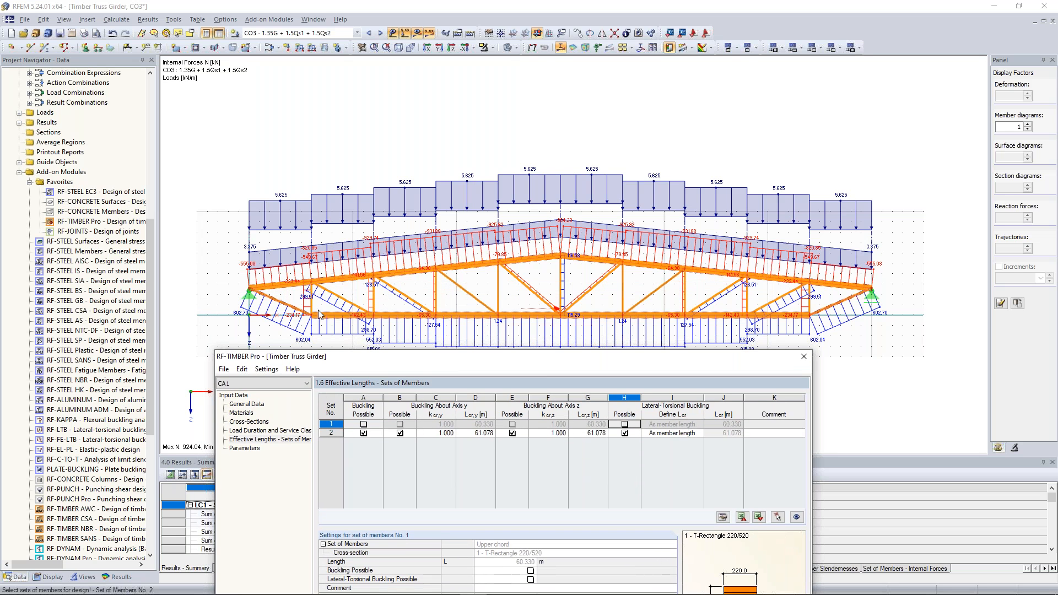
{"action": "left_click_drag", "start_coordinate": [396, 359], "coordinate": [400, 376]}
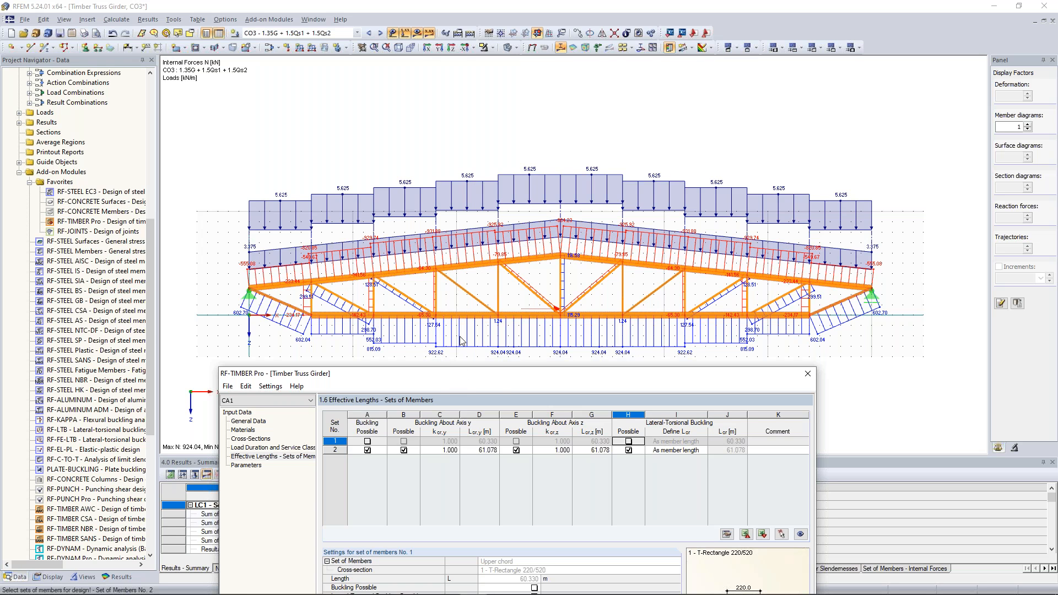
{"action": "left_click_drag", "start_coordinate": [488, 373], "coordinate": [493, 141]}
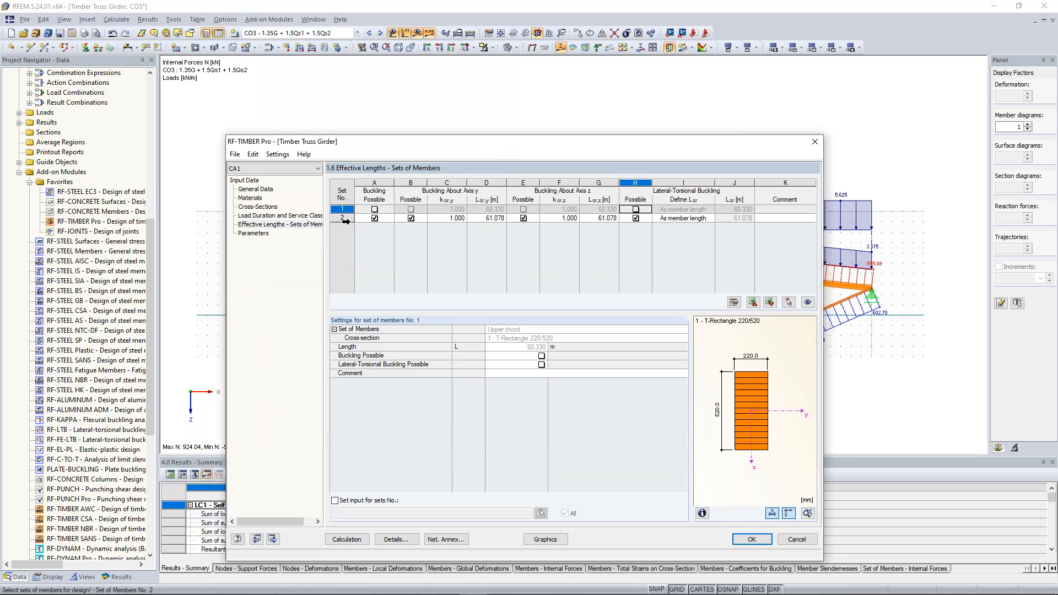
{"action": "left_click", "coordinate": [375, 218]}
{"action": "left_click", "coordinate": [375, 218]}
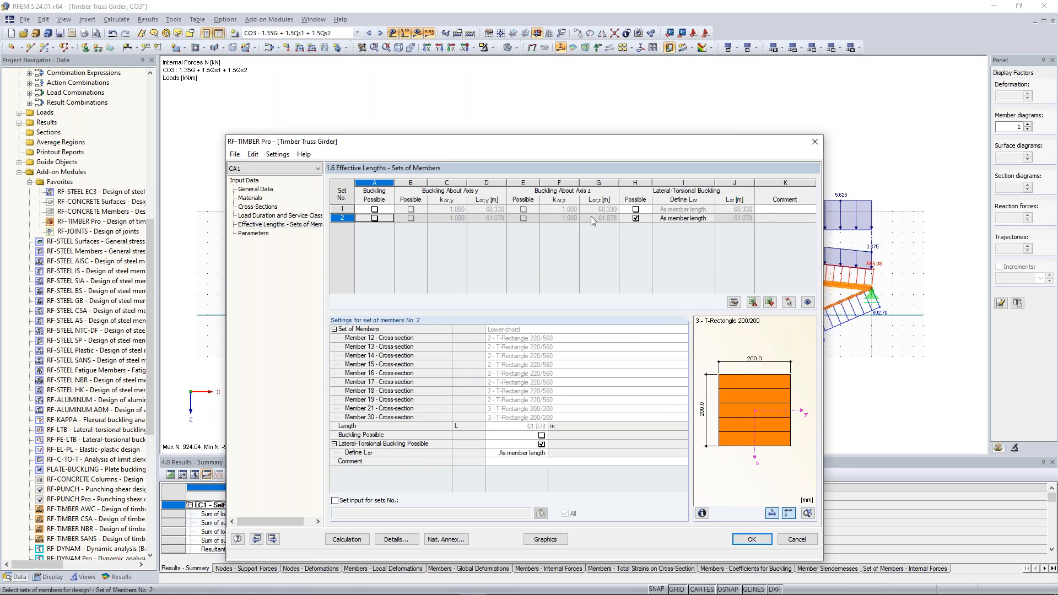
{"action": "left_click", "coordinate": [636, 219]}
{"action": "left_click", "coordinate": [636, 218]}
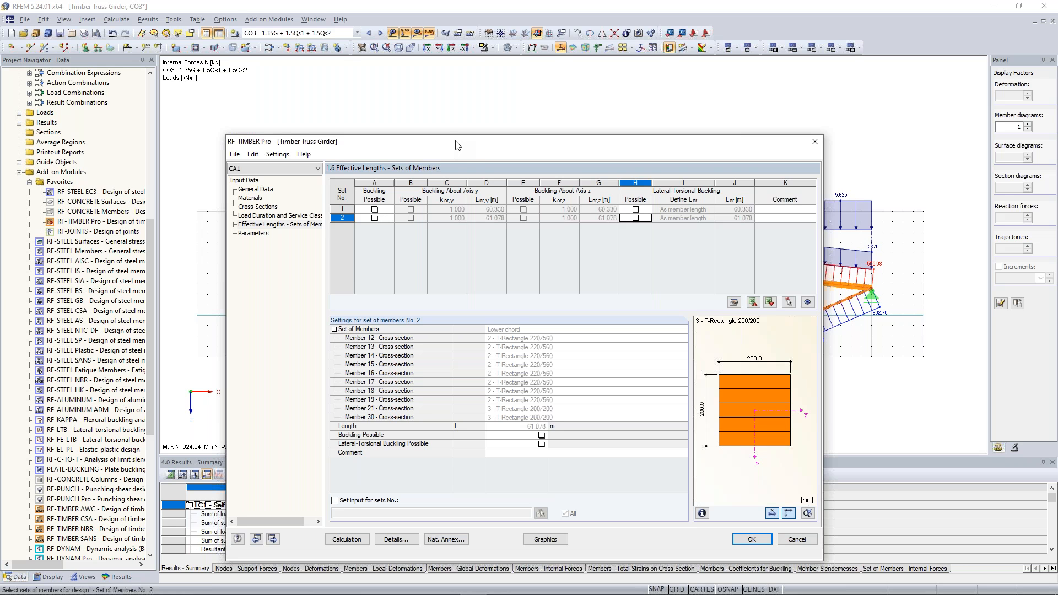
Step: Switch off the stability check in the design details and apply the settings
{"action": "left_click_drag", "start_coordinate": [453, 138], "coordinate": [455, 101]}
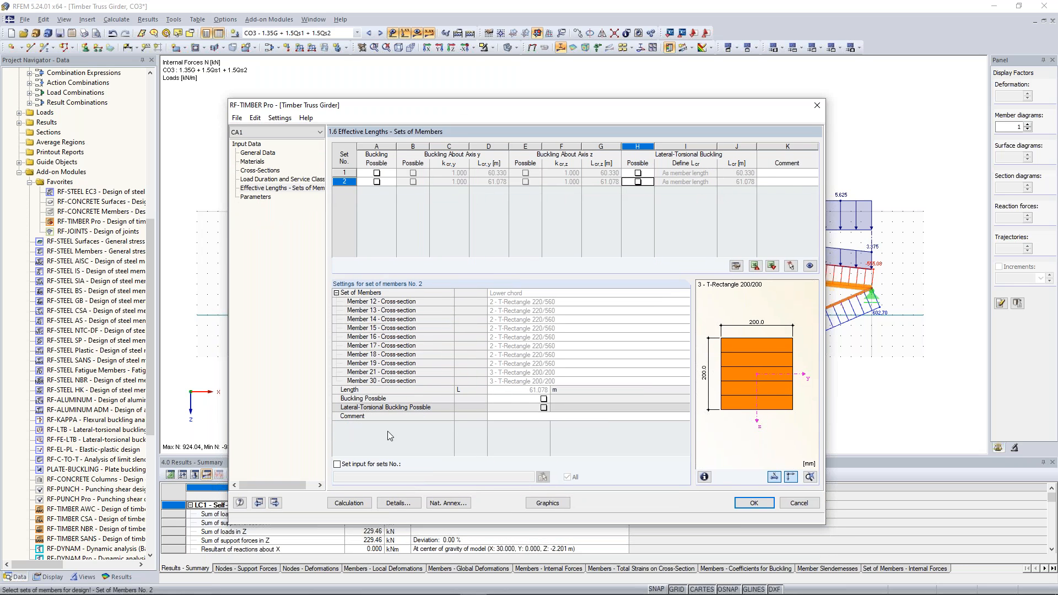
{"action": "left_click", "coordinate": [397, 503]}
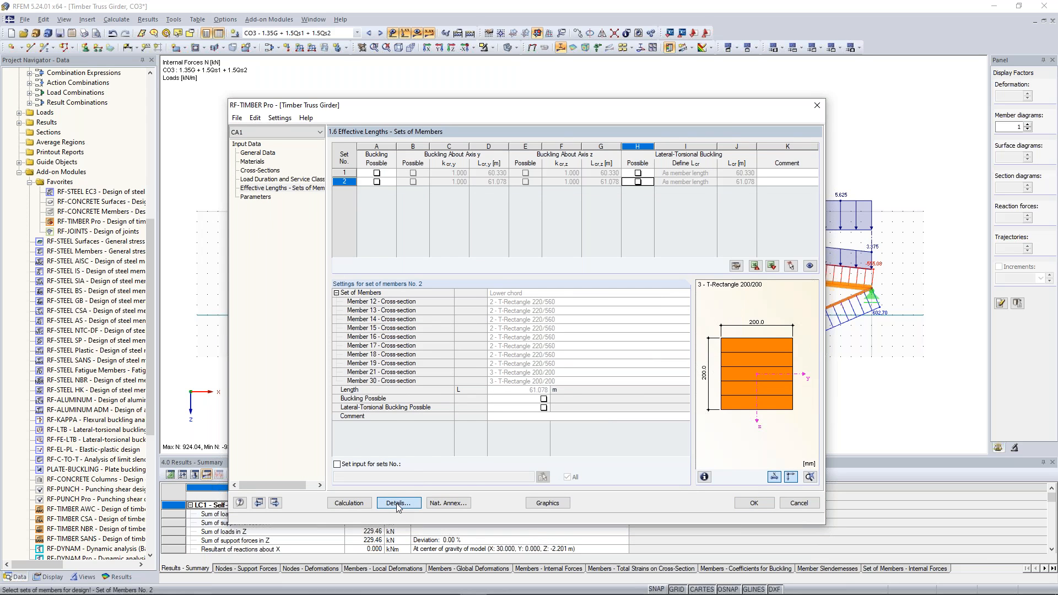
{"action": "left_click", "coordinate": [396, 504]}
{"action": "left_click", "coordinate": [382, 144]}
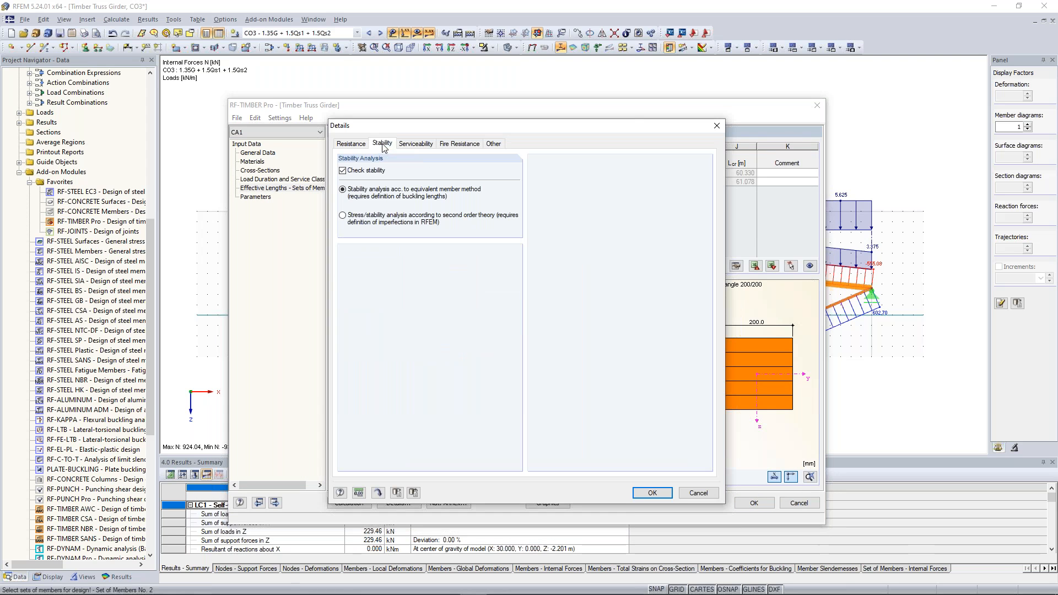
{"action": "left_click", "coordinate": [342, 171]}
{"action": "left_click", "coordinate": [365, 174]}
{"action": "left_click_drag", "start_coordinate": [464, 124], "coordinate": [489, 129]}
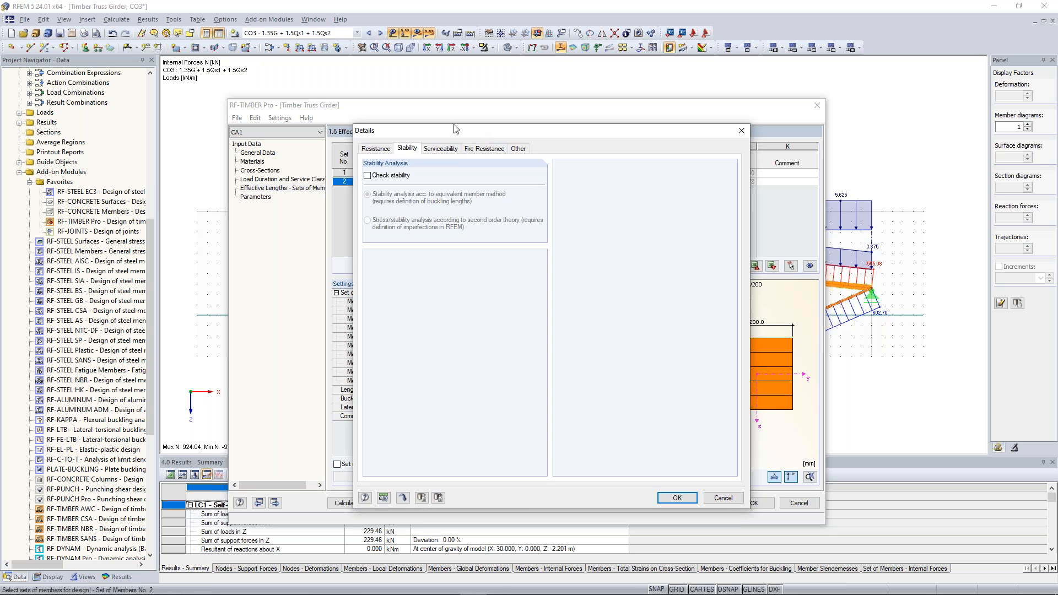
{"action": "left_click", "coordinate": [673, 498]}
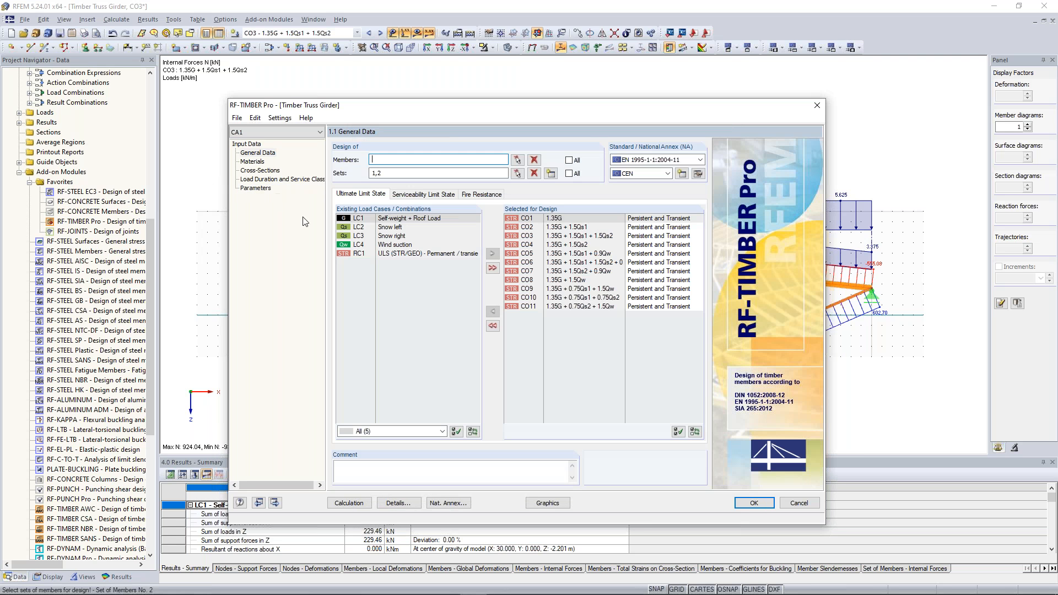
Step: Look over the parameters table for cross-section reductions without defining any reduction
{"action": "left_click", "coordinate": [256, 188]}
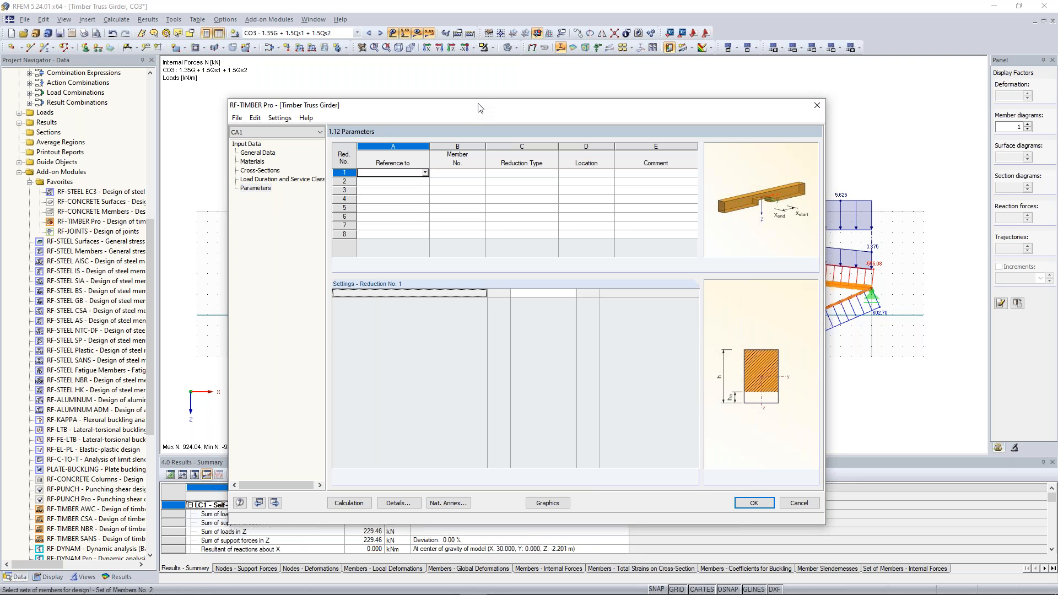
{"action": "left_click", "coordinate": [425, 173]}
{"action": "left_click", "coordinate": [424, 173]}
{"action": "left_click_drag", "start_coordinate": [456, 106], "coordinate": [455, 88]}
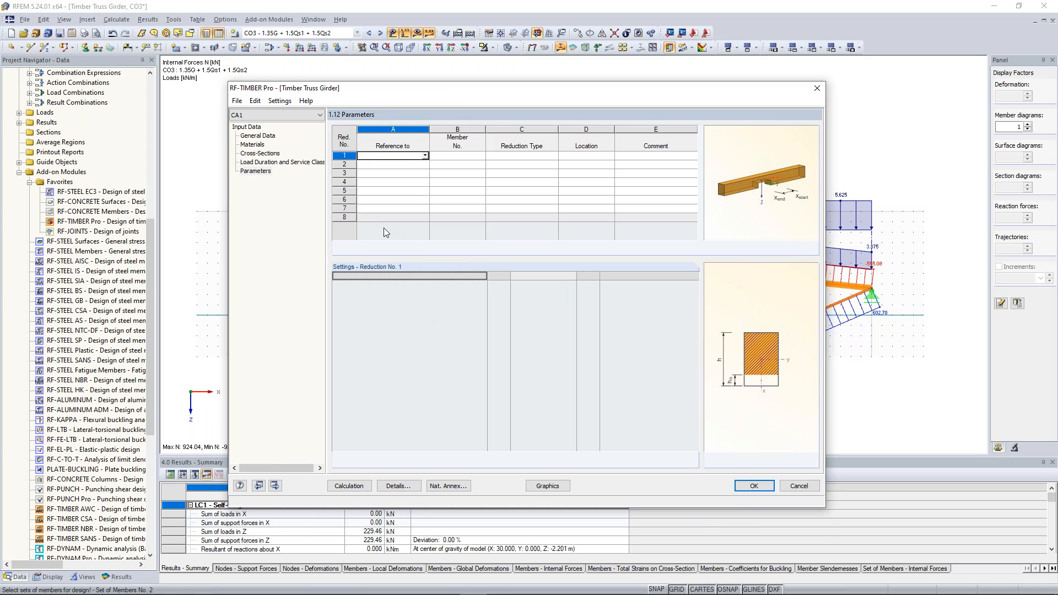
Step: Run the timber design calculation and review the design ratios by load case and by cross-section
{"action": "left_click", "coordinate": [354, 490]}
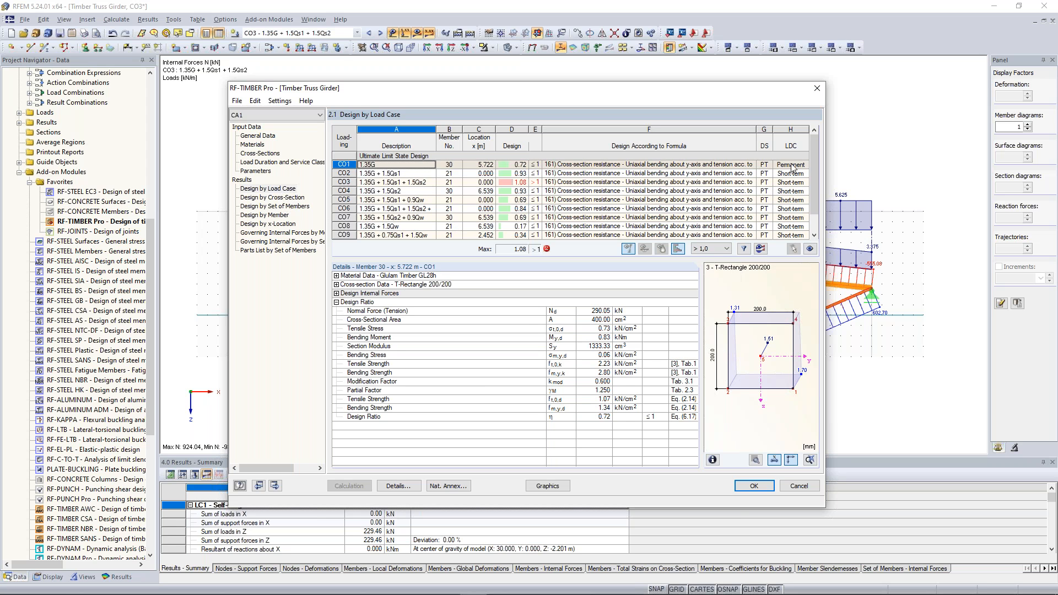
{"action": "left_click", "coordinate": [271, 199]}
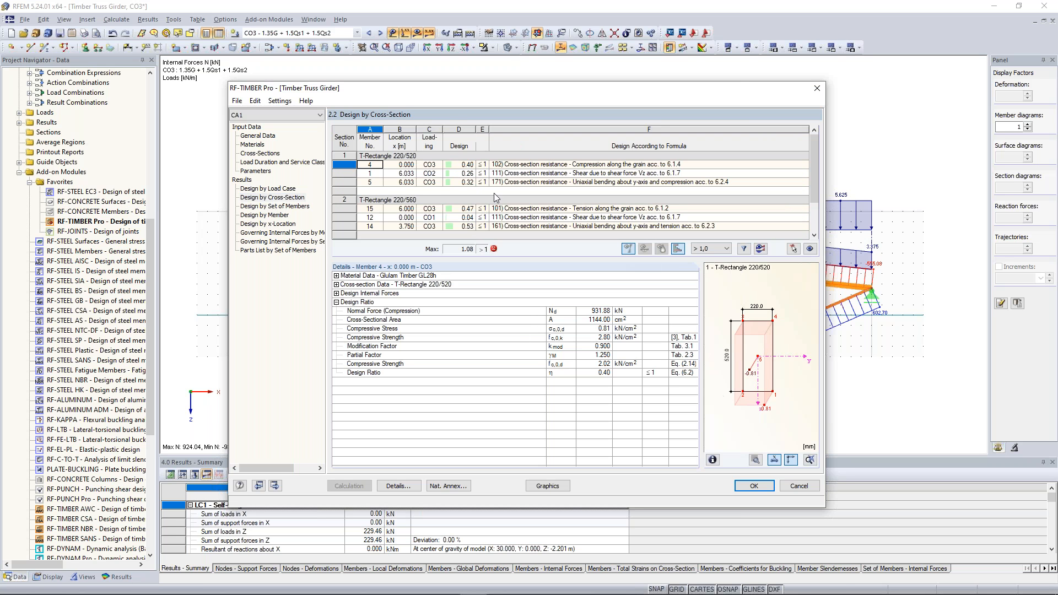
{"action": "left_click", "coordinate": [459, 173]}
{"action": "left_click_drag", "start_coordinate": [812, 152], "coordinate": [810, 183]}
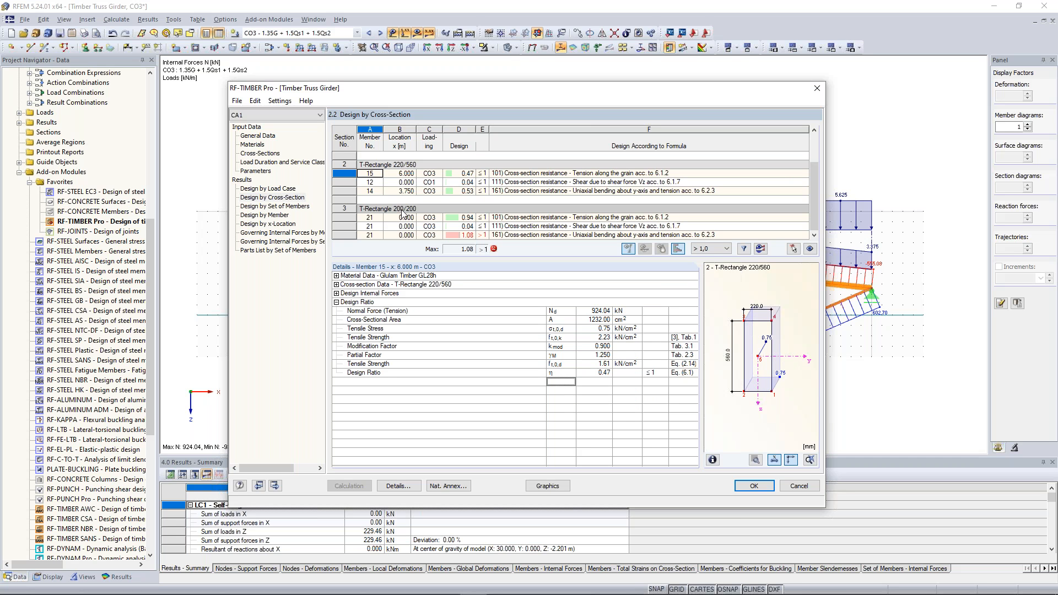
{"action": "left_click_drag", "start_coordinate": [530, 88], "coordinate": [523, 364]}
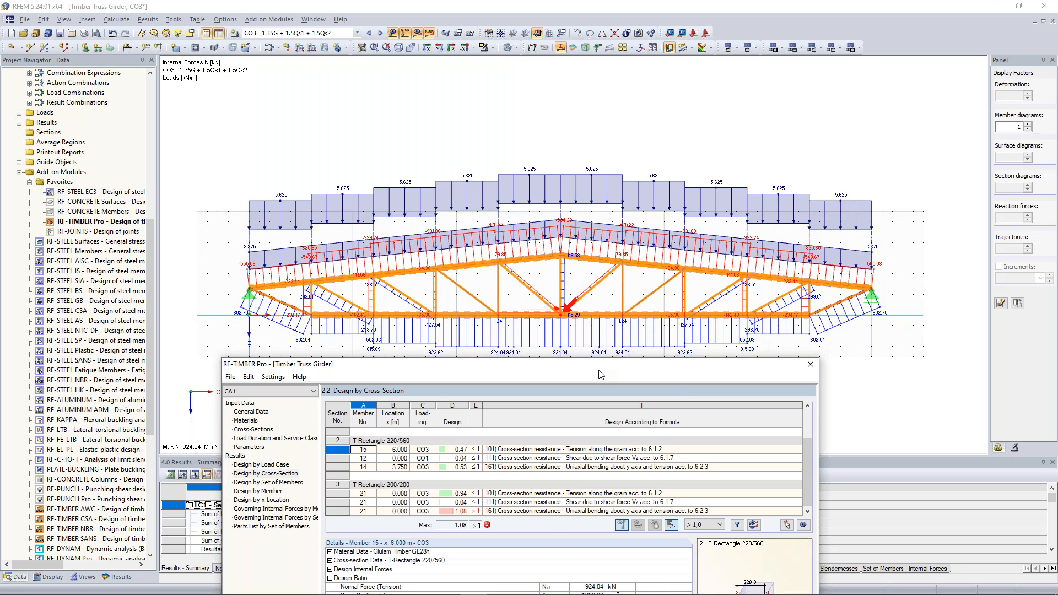
{"action": "left_click_drag", "start_coordinate": [600, 375], "coordinate": [611, 137]}
Step: Filter the design by cross-section to ratios greater than 1.0 and locate the listed T-Rectangle 200/200 member in the model
{"action": "left_click", "coordinate": [747, 287]}
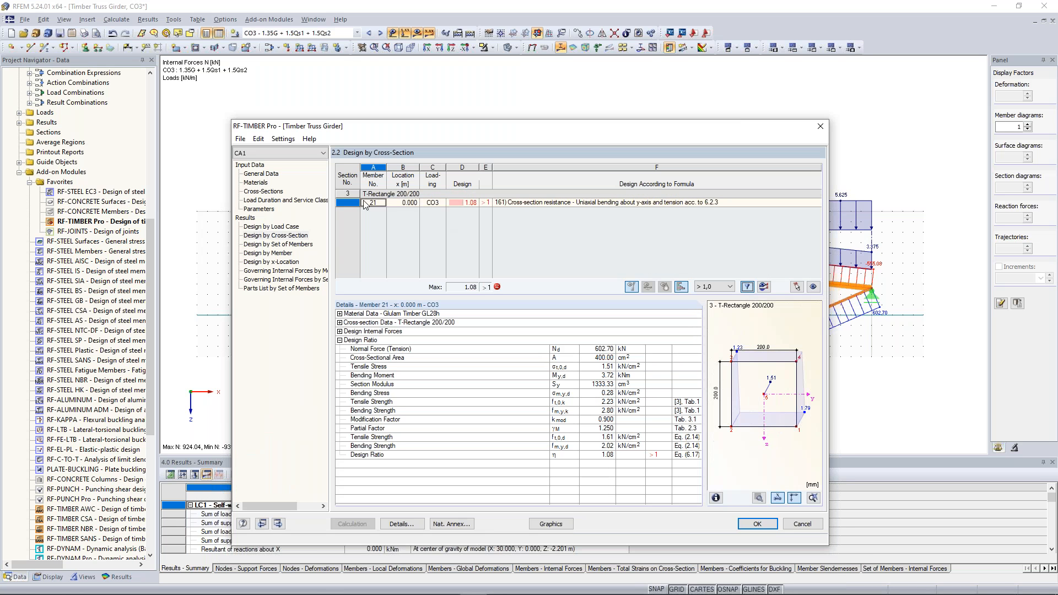
{"action": "left_click_drag", "start_coordinate": [470, 128], "coordinate": [465, 361]}
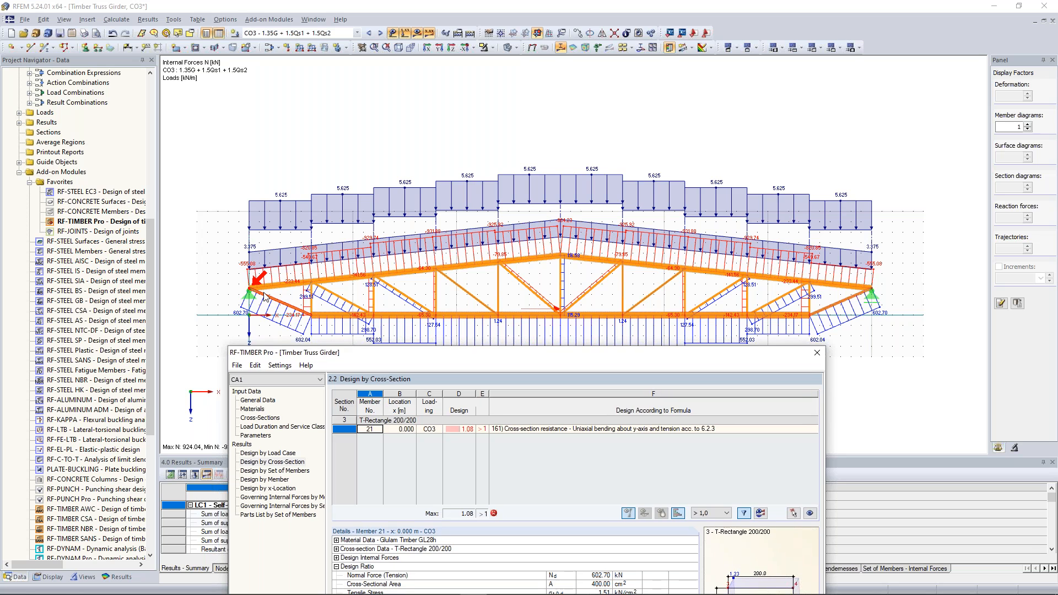
{"action": "left_click_drag", "start_coordinate": [398, 356], "coordinate": [408, 138]}
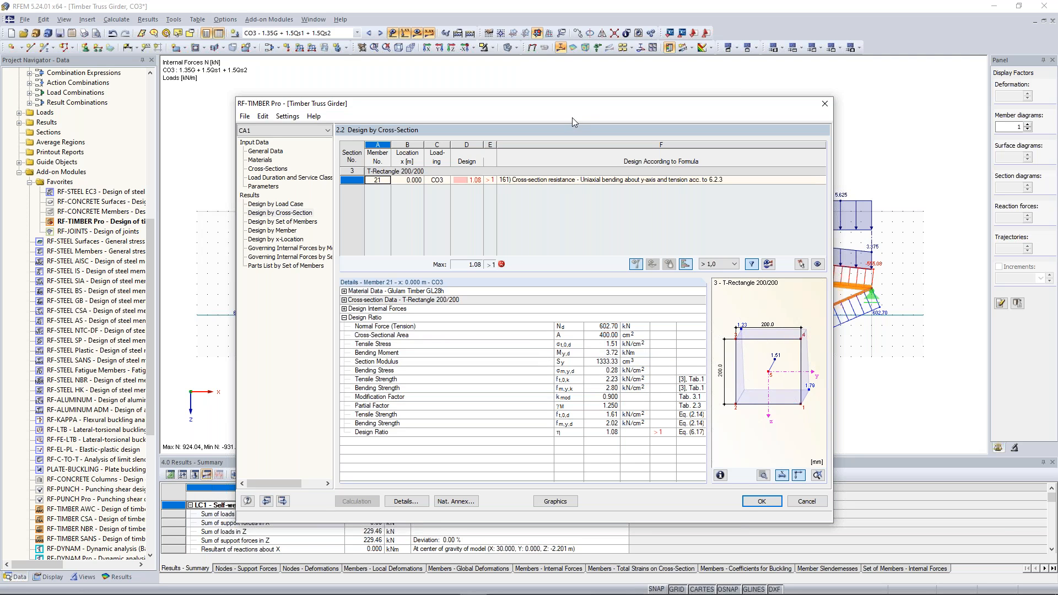
{"action": "left_click_drag", "start_coordinate": [578, 113], "coordinate": [569, 379]}
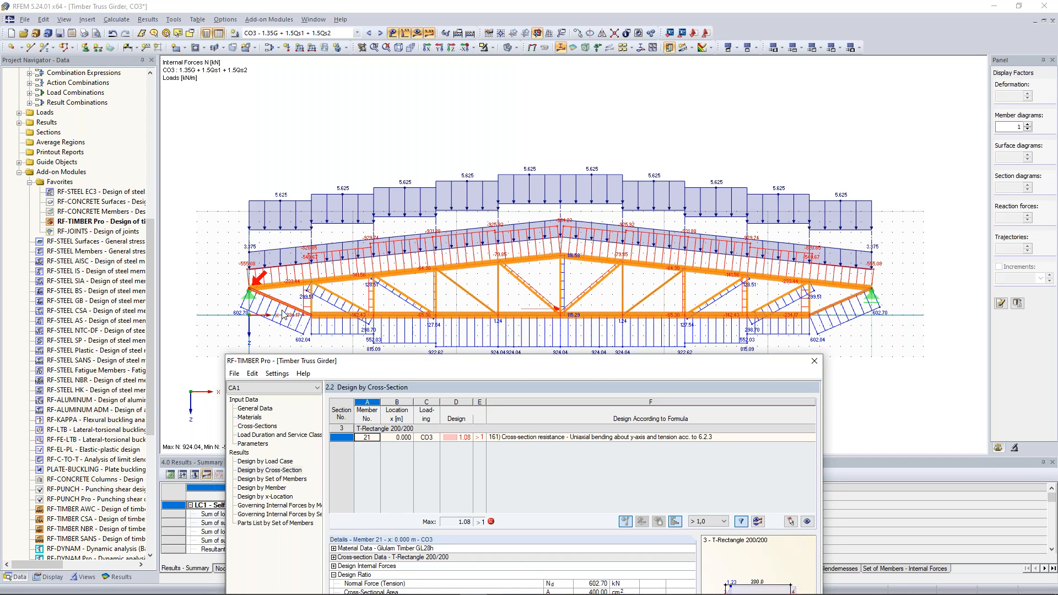
{"action": "left_click_drag", "start_coordinate": [421, 358], "coordinate": [439, 142]}
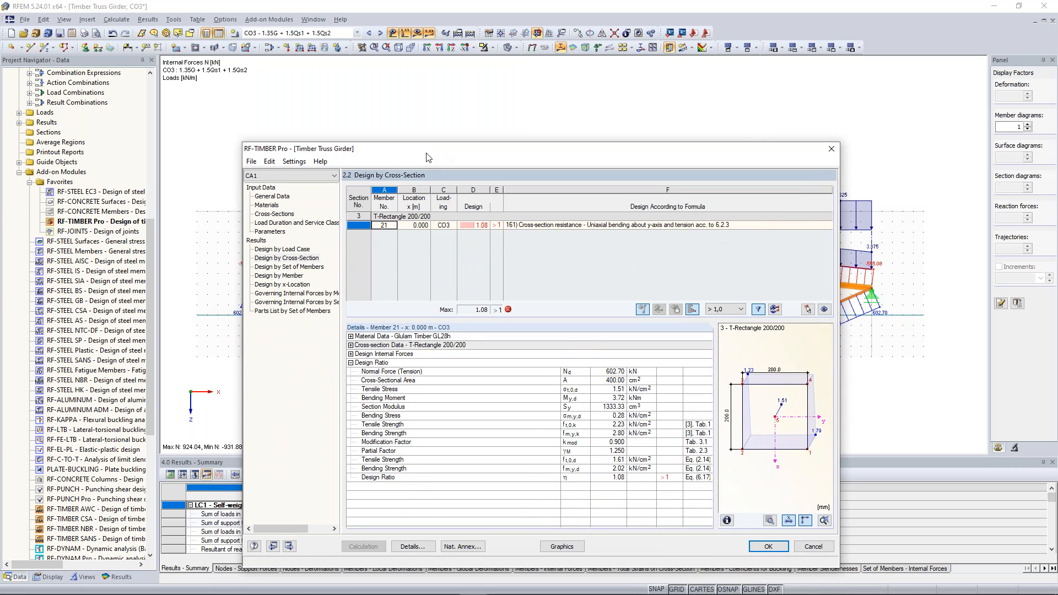
Step: Activate height optimization for cross-section 3, T-Rectangle 200/200, with a 200 mm minimum, 440 mm maximum and 20 mm increment
{"action": "left_click", "coordinate": [282, 216]}
{"action": "left_click", "coordinate": [605, 234]}
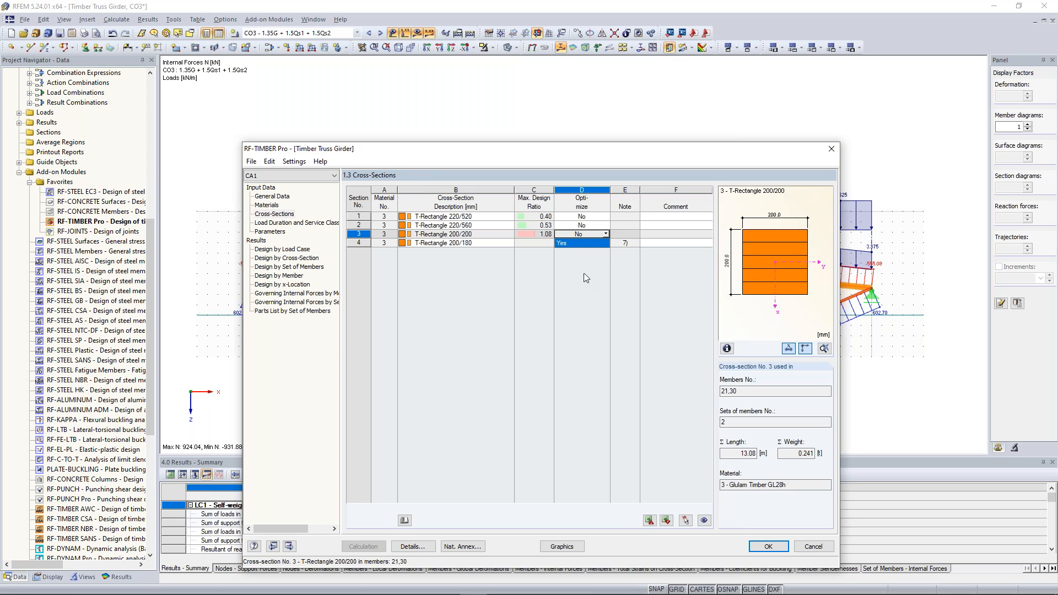
{"action": "key", "text": "Return"}
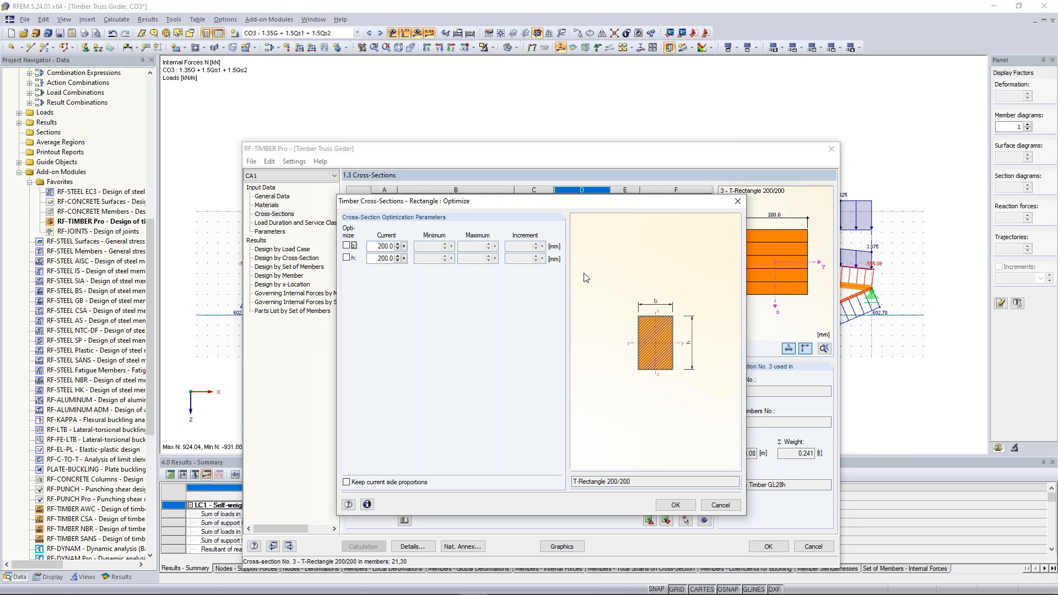
{"action": "left_click", "coordinate": [347, 258]}
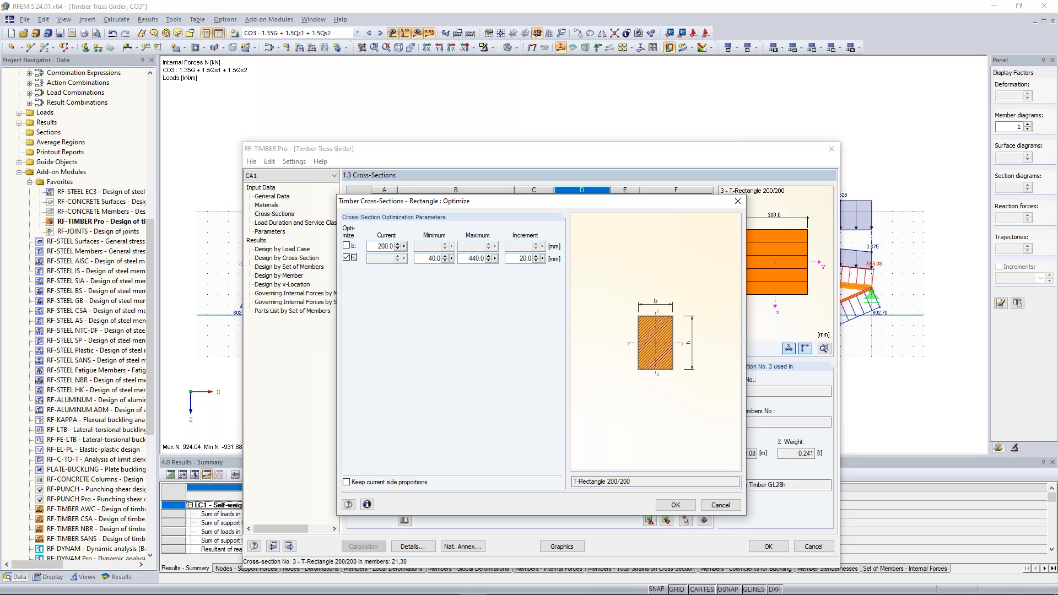
{"action": "left_click", "coordinate": [383, 245]}
{"action": "double_click", "coordinate": [439, 258]}
{"action": "type", "text": "200"}
{"action": "key", "text": "Tab"}
{"action": "left_click_drag", "start_coordinate": [585, 200], "coordinate": [577, 160]}
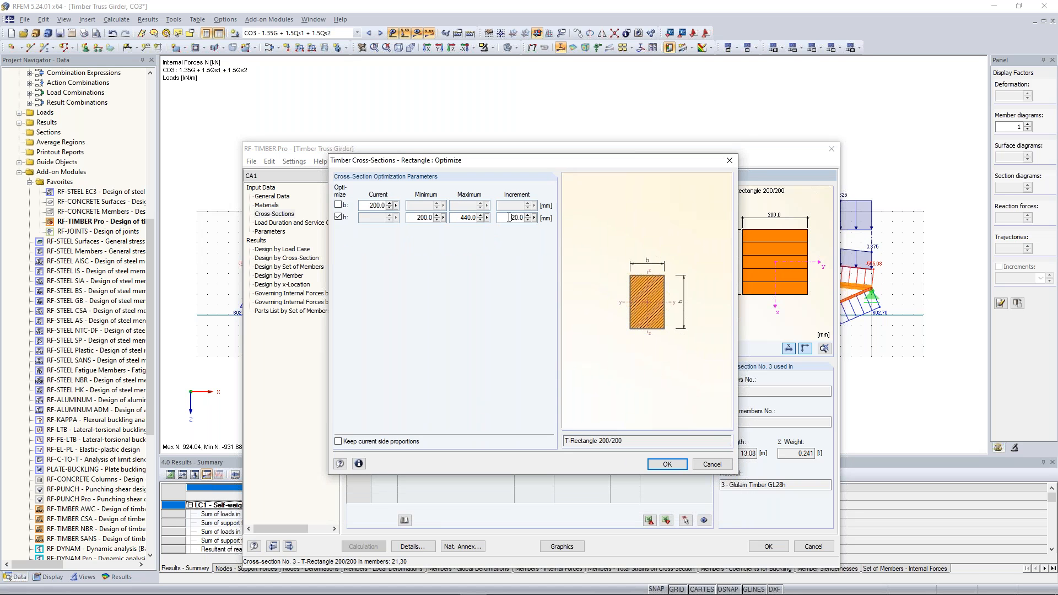
{"action": "left_click", "coordinate": [667, 464]}
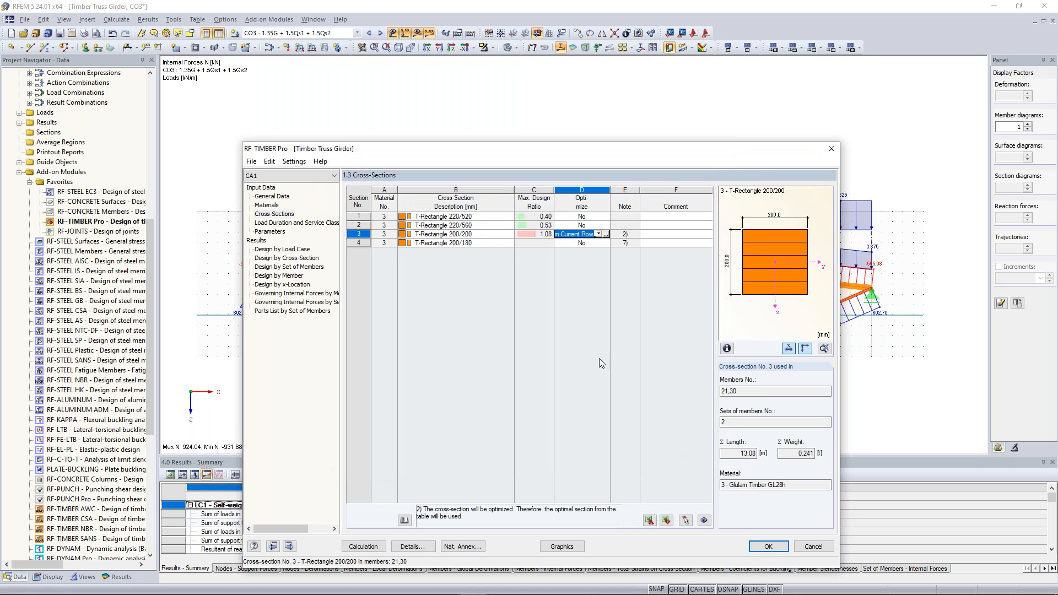
Step: Rerun the timber design calculation and review the design ratios by load case and by cross-section
{"action": "left_click", "coordinate": [369, 548]}
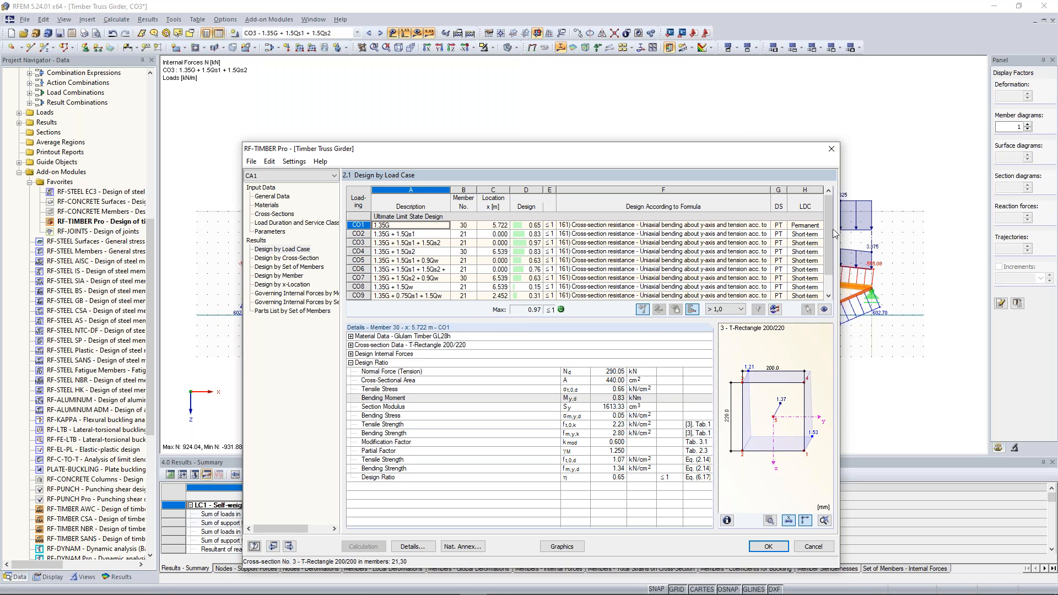
{"action": "scroll", "coordinate": [831, 231], "scroll_direction": "down", "scroll_amount": 1}
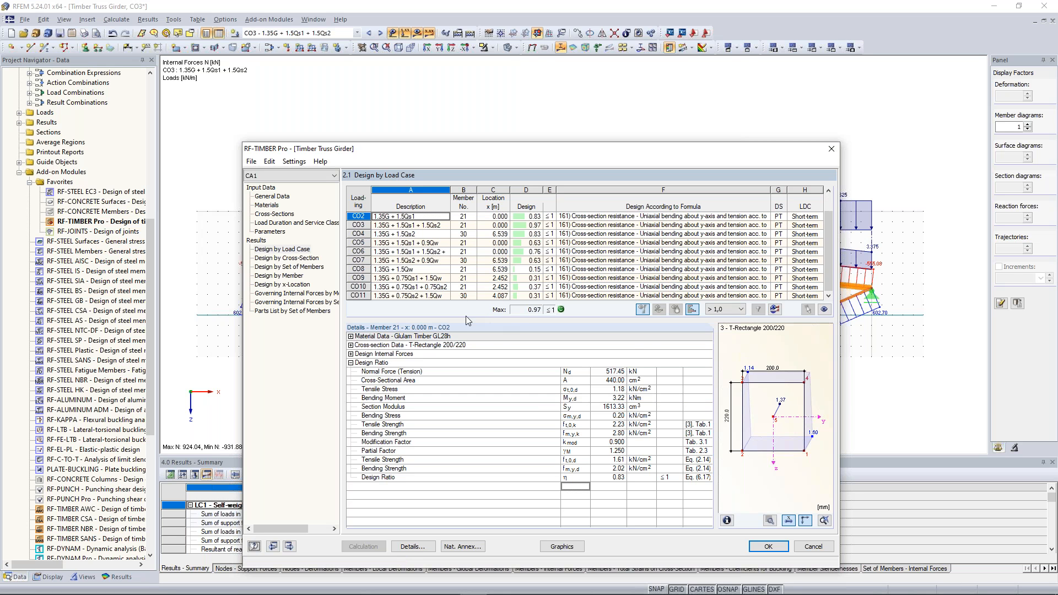
{"action": "left_click", "coordinate": [294, 259]}
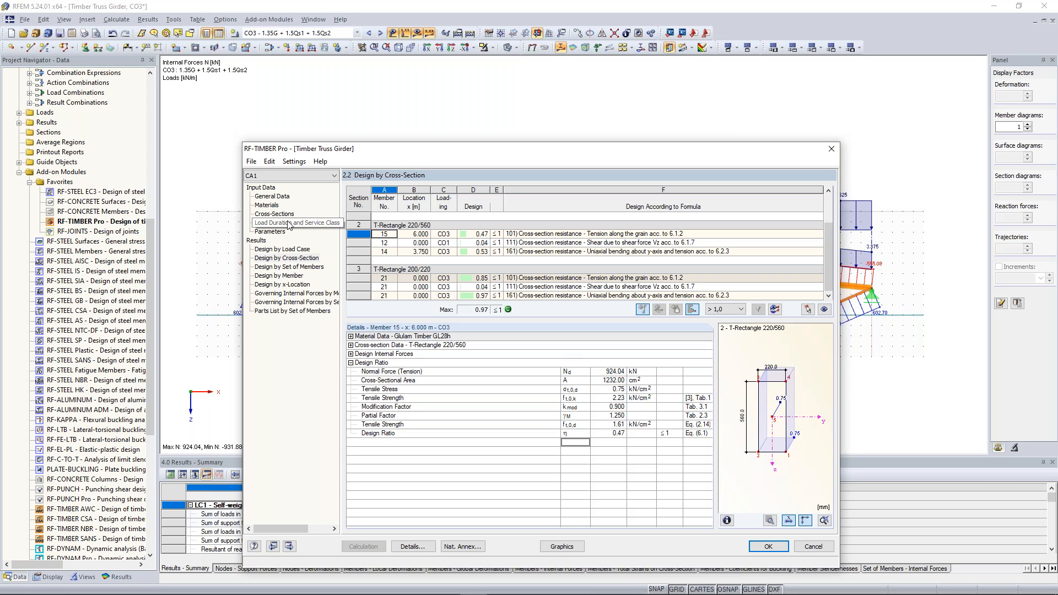
Step: Export the optimized T-Rectangle 200/220 cross-section to the RFEM model, accepting the deletion of existing results
{"action": "left_click", "coordinate": [273, 214]}
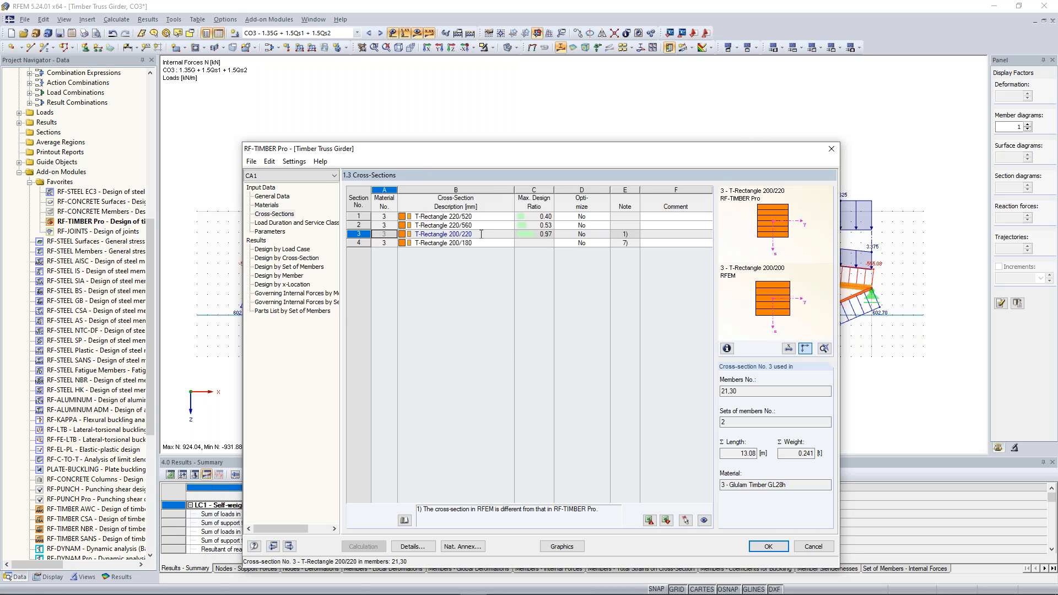
{"action": "right_click", "coordinate": [481, 233]}
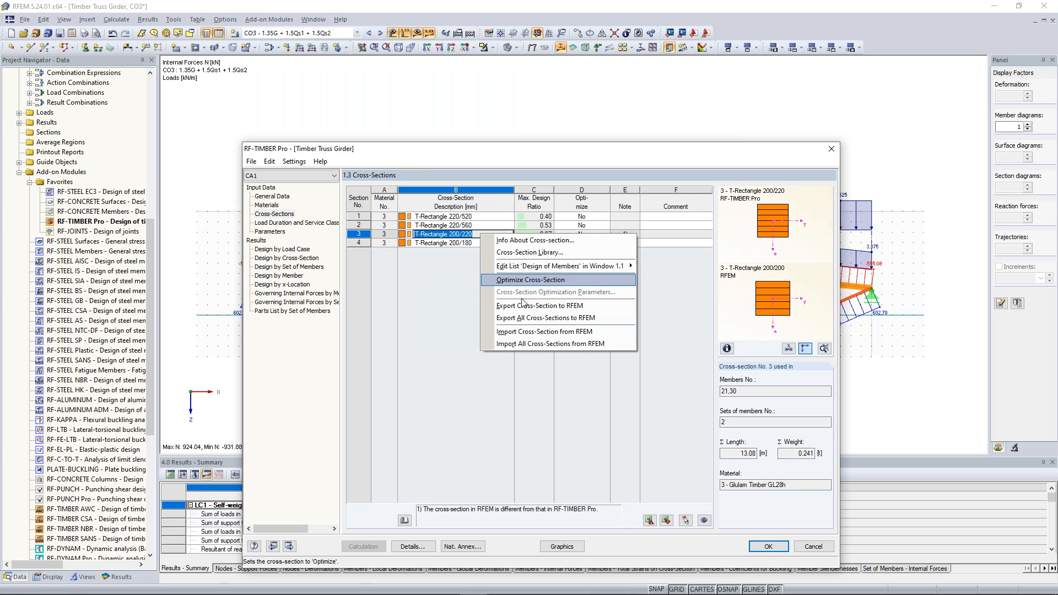
{"action": "left_click", "coordinate": [563, 310]}
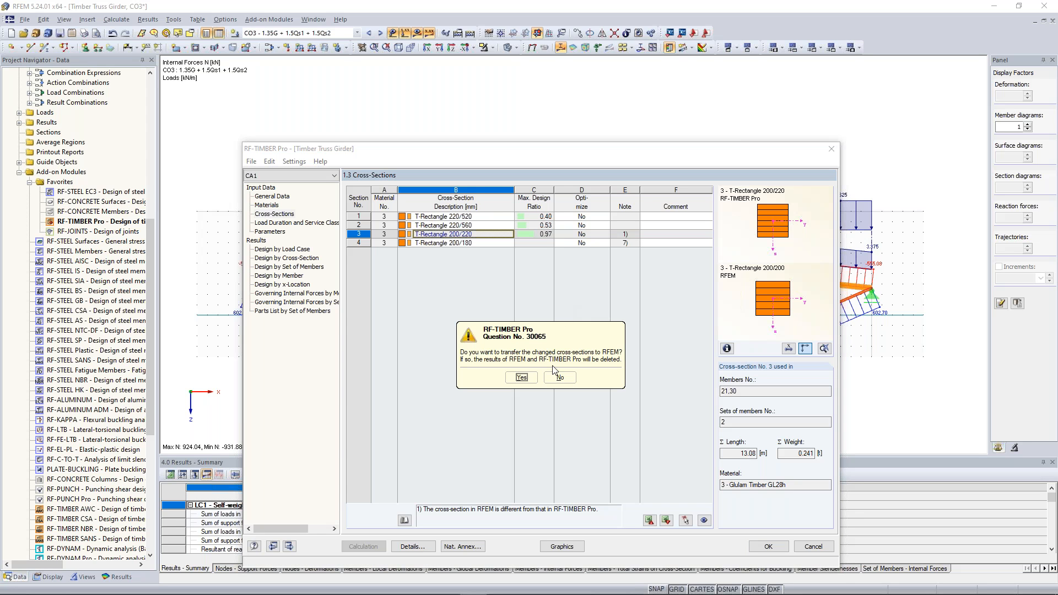
{"action": "left_click", "coordinate": [522, 378]}
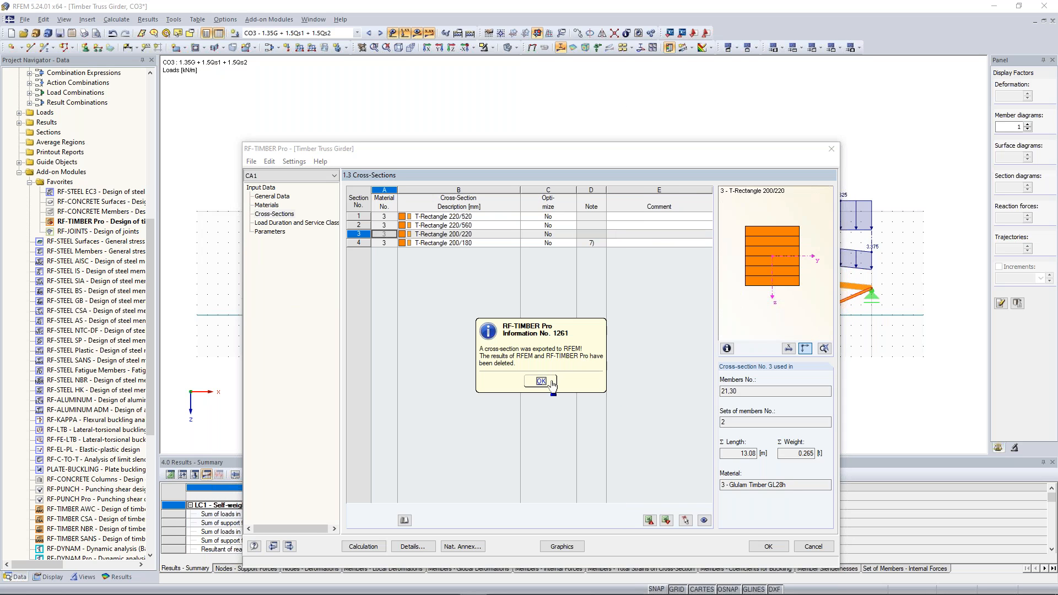
{"action": "left_click", "coordinate": [541, 381]}
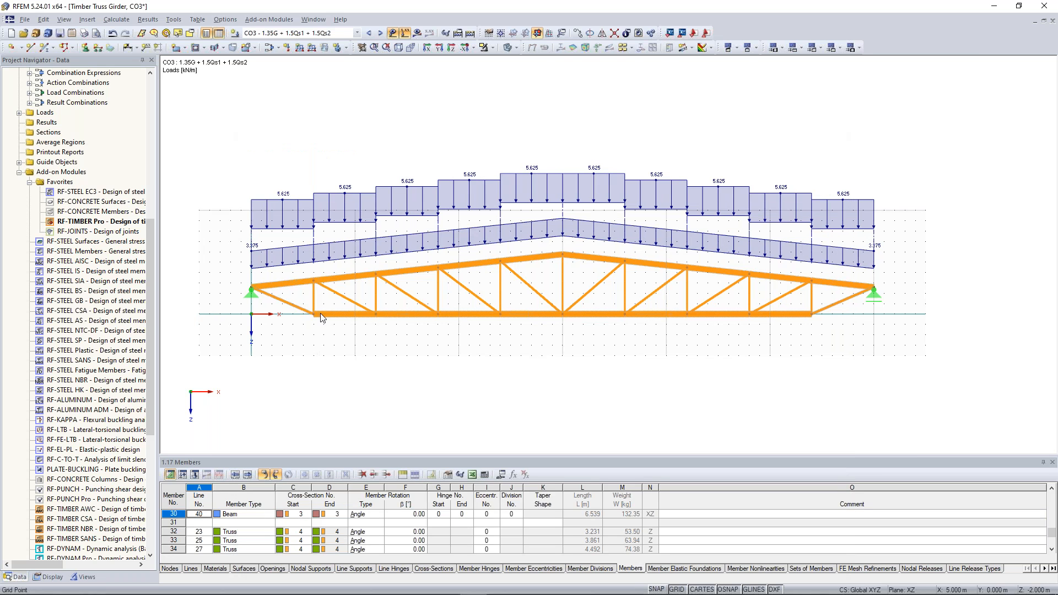
Step: Recalculate the truss model, reopen the RF-TIMBER Pro design case CA1 and compare its results by load case with the model
{"action": "left_click", "coordinate": [470, 33]}
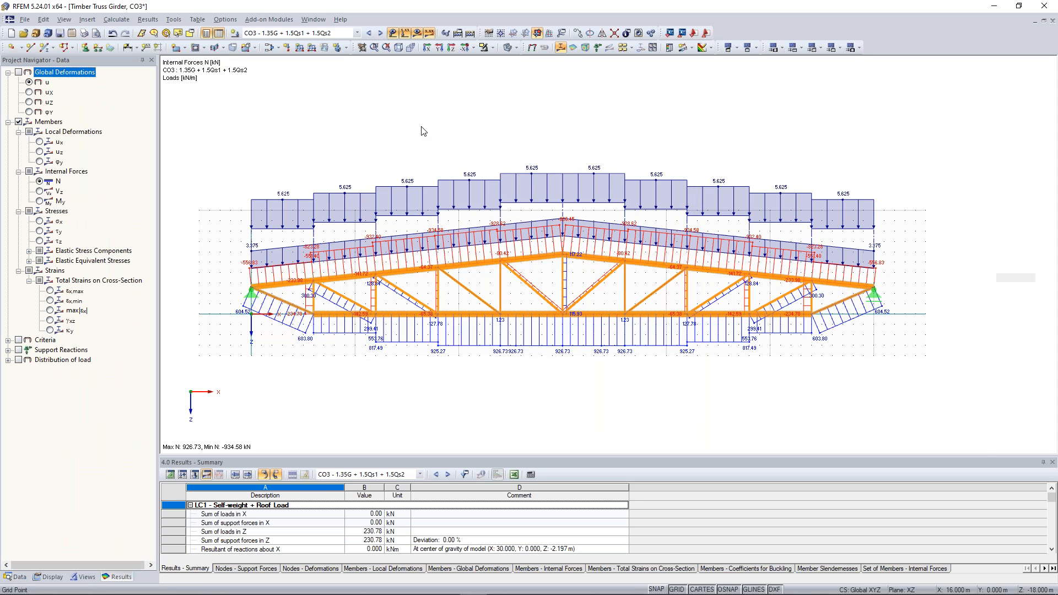
{"action": "left_click", "coordinate": [17, 576]}
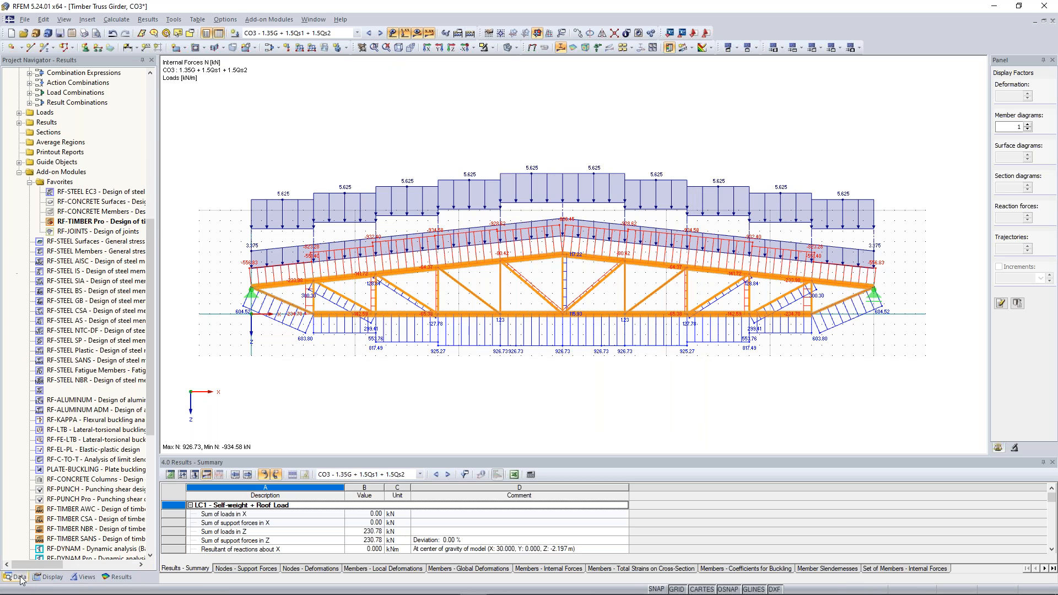
{"action": "double_click", "coordinate": [95, 222]}
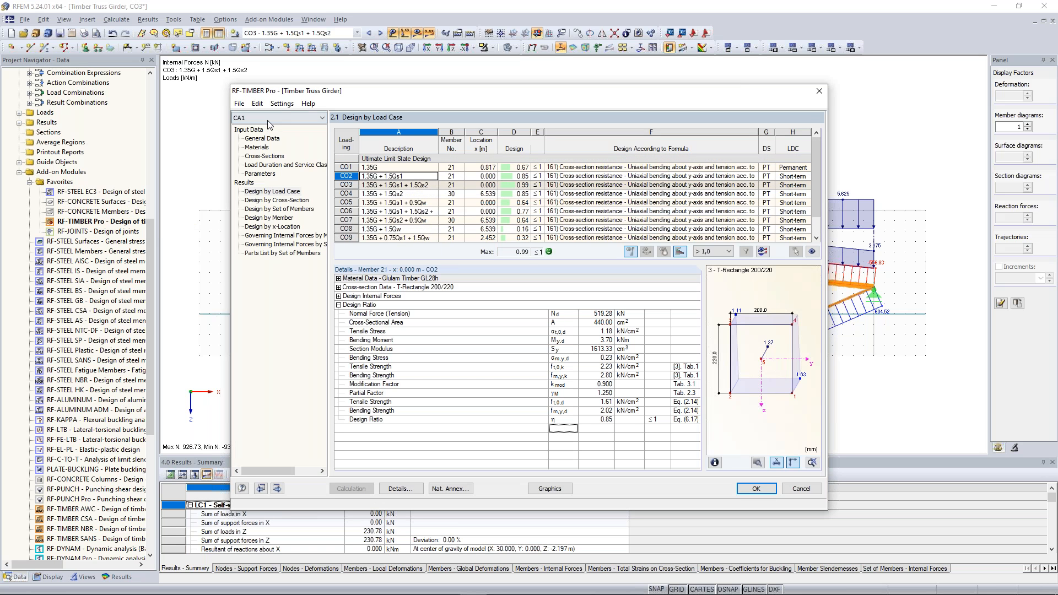
{"action": "left_click_drag", "start_coordinate": [401, 89], "coordinate": [377, 428]}
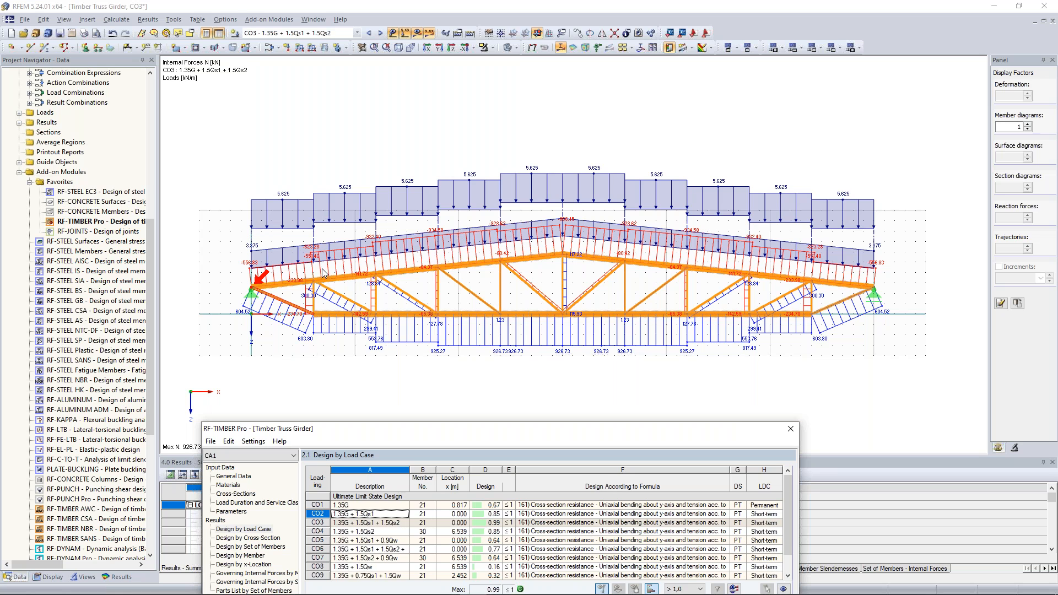
{"action": "left_click_drag", "start_coordinate": [391, 429], "coordinate": [393, 400]}
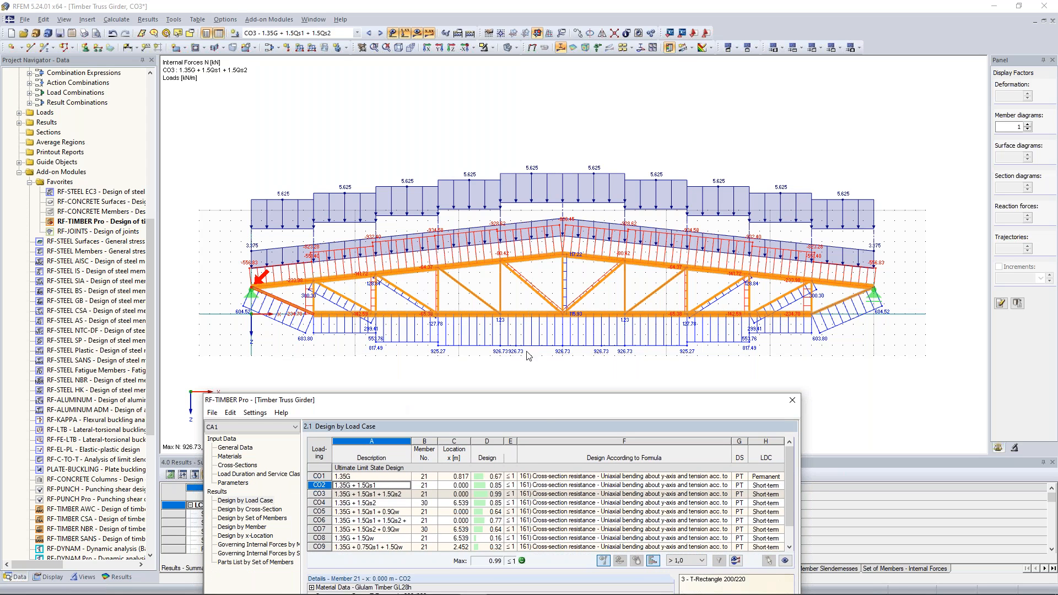
{"action": "left_click_drag", "start_coordinate": [515, 400], "coordinate": [546, 130]}
Step: Create a new RF-TIMBER Pro design case 2 with the description Verticals
{"action": "left_click", "coordinate": [243, 147]}
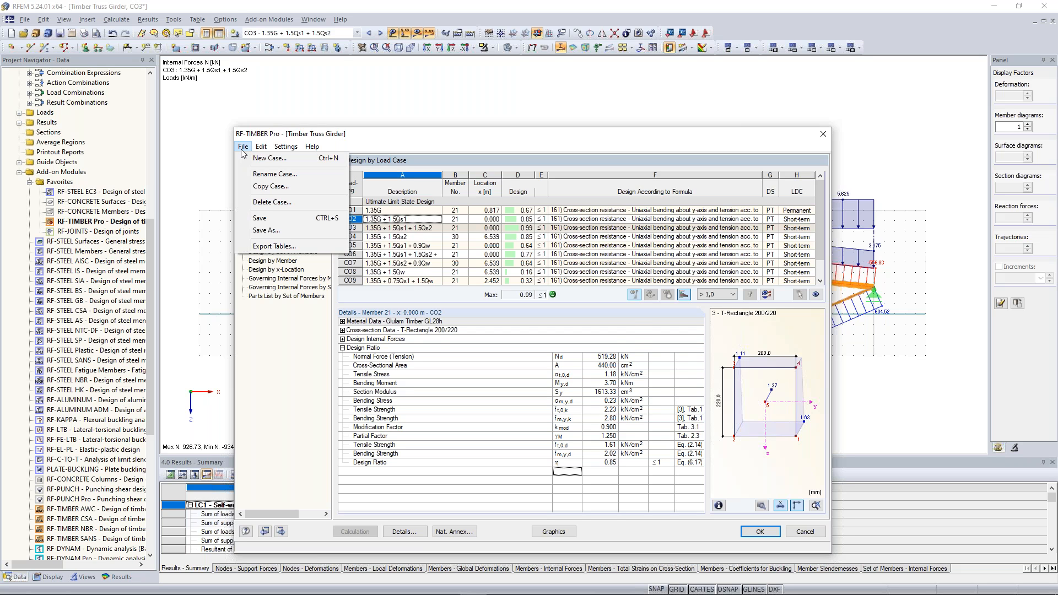
{"action": "key", "text": "ctrl+n"}
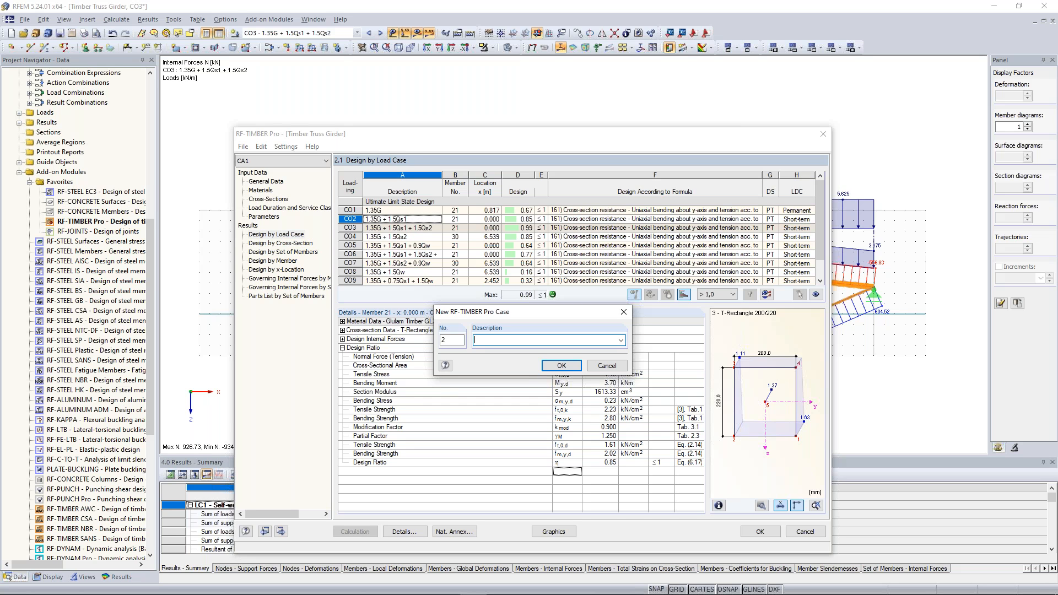
{"action": "type", "text": "Verticals"}
{"action": "key", "text": "Return"}
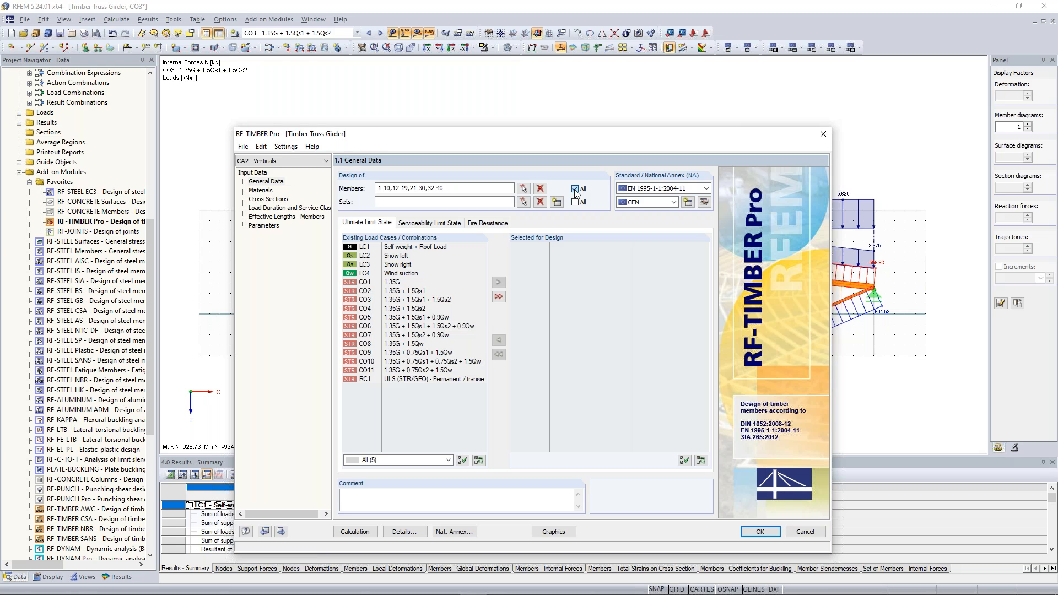
Step: Assign only the vertical members 32-40 to the Verticals case using a special selection of members parallel to a vertical
{"action": "left_click", "coordinate": [523, 188]}
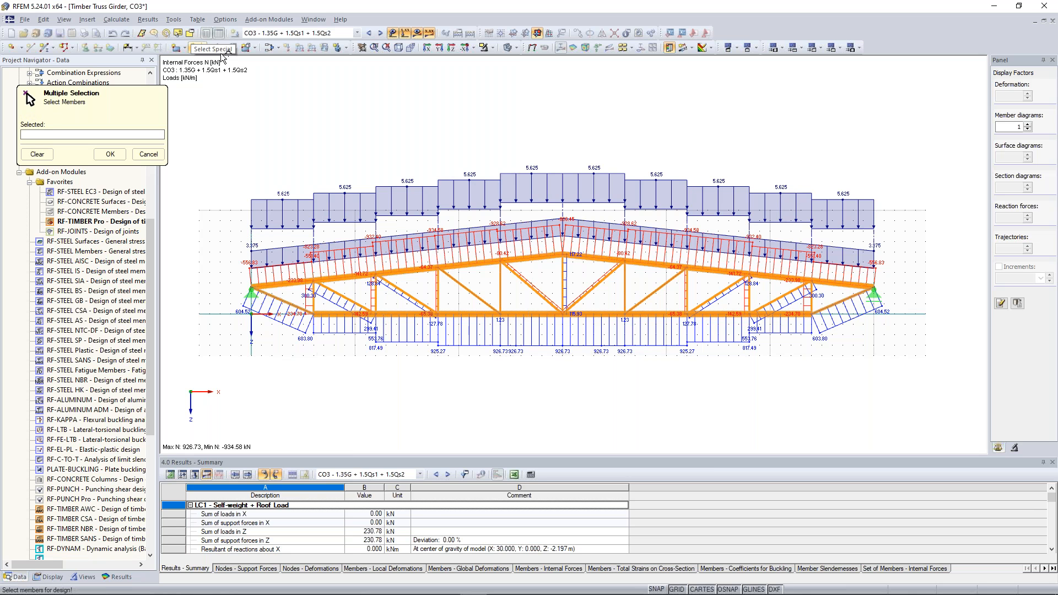
{"action": "left_click", "coordinate": [191, 36]}
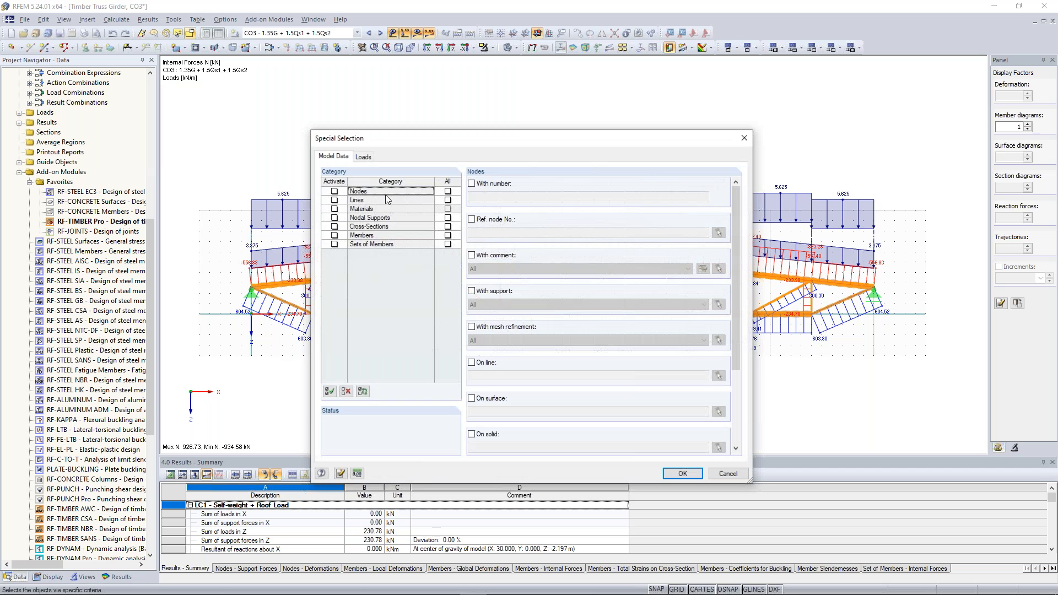
{"action": "left_click", "coordinate": [334, 236]}
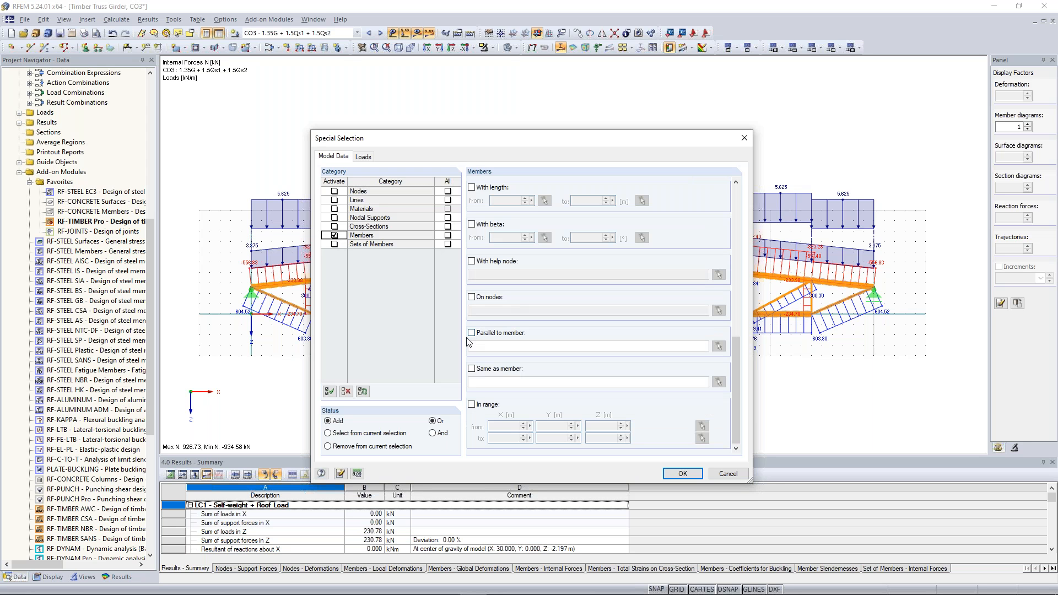
{"action": "left_click", "coordinate": [472, 333]}
{"action": "left_click", "coordinate": [717, 346]}
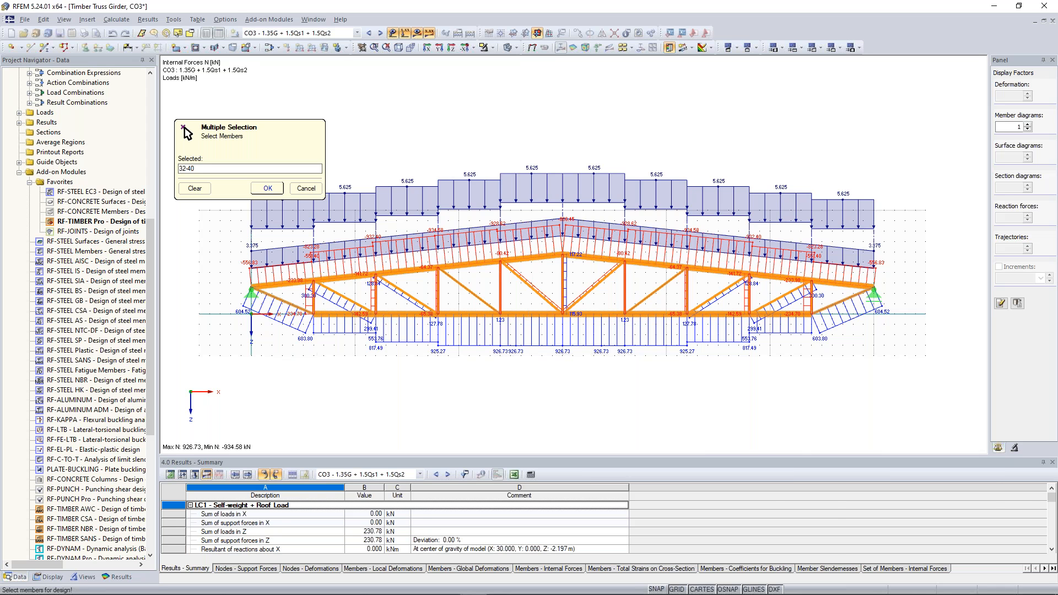
{"action": "left_click", "coordinate": [267, 187]}
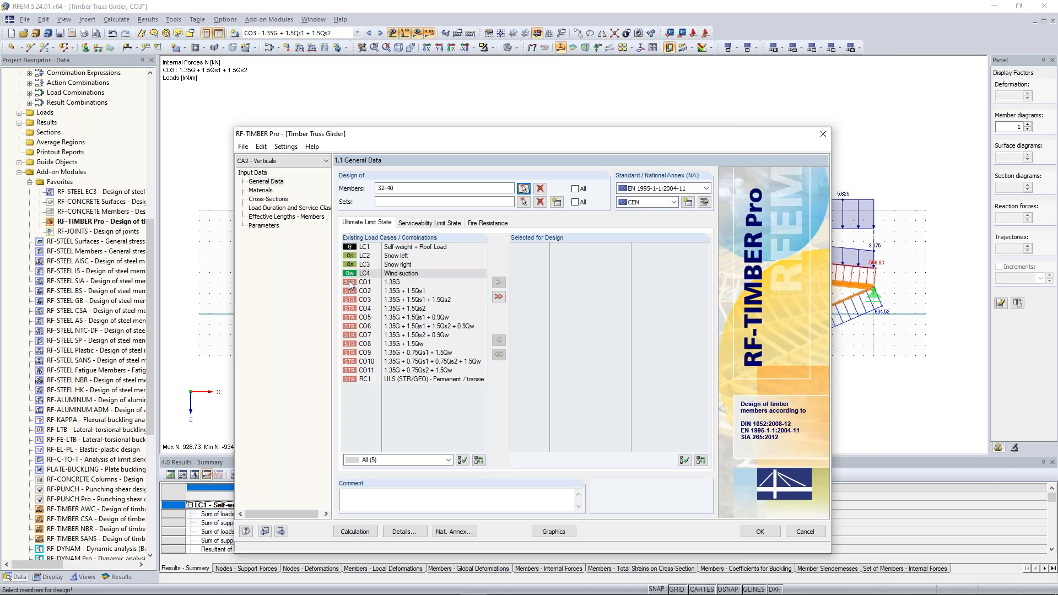
Step: Check the Verticals case's materials and cross-sections, and set service class 2 identically for all members
{"action": "left_click_drag", "start_coordinate": [455, 137], "coordinate": [455, 117]}
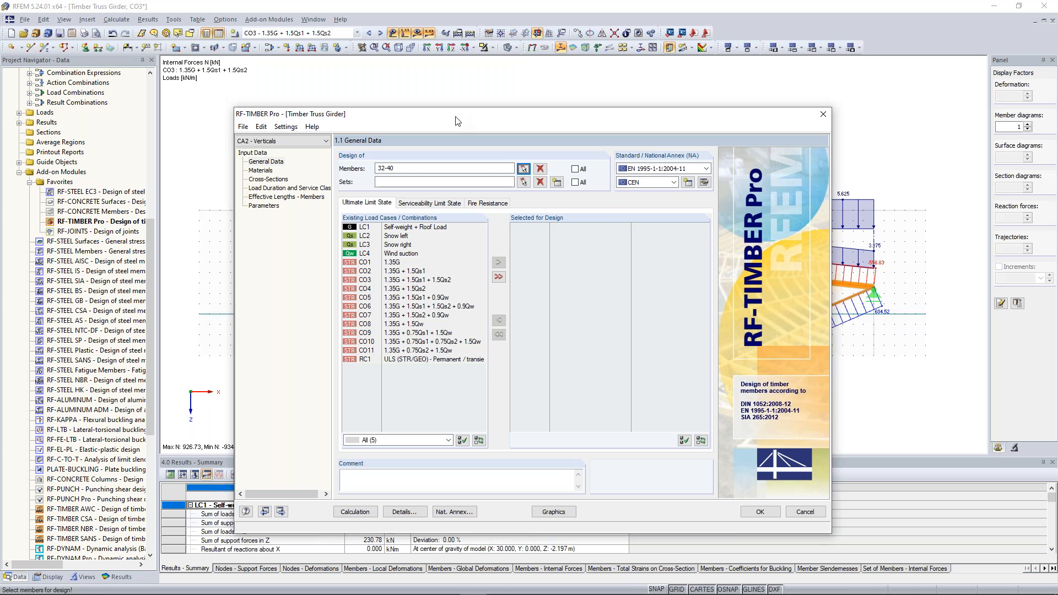
{"action": "left_click_drag", "start_coordinate": [455, 117], "coordinate": [476, 95]}
{"action": "left_click", "coordinate": [284, 149]}
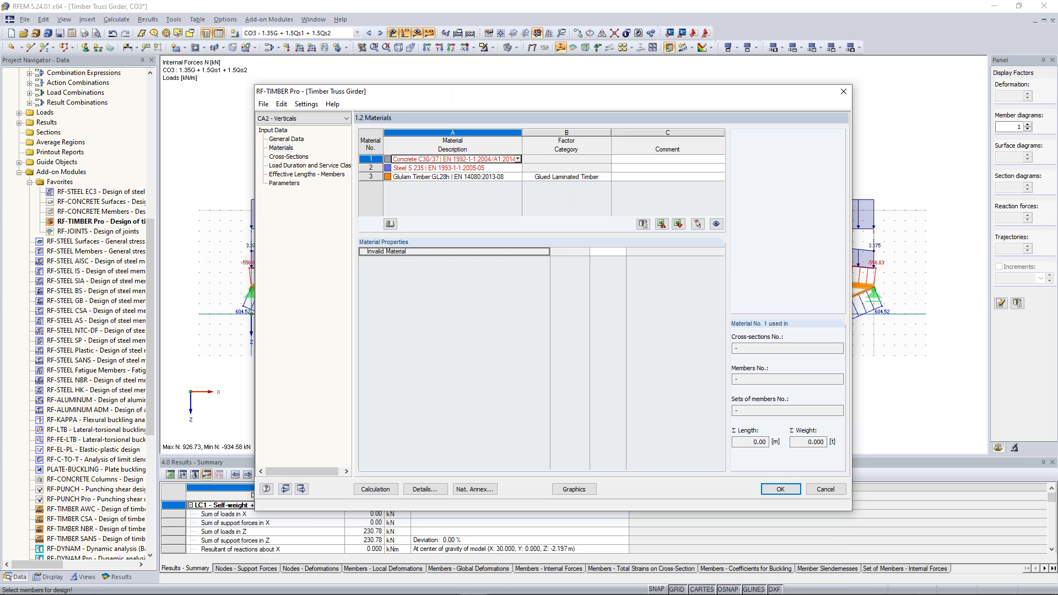
{"action": "left_click", "coordinate": [295, 157]}
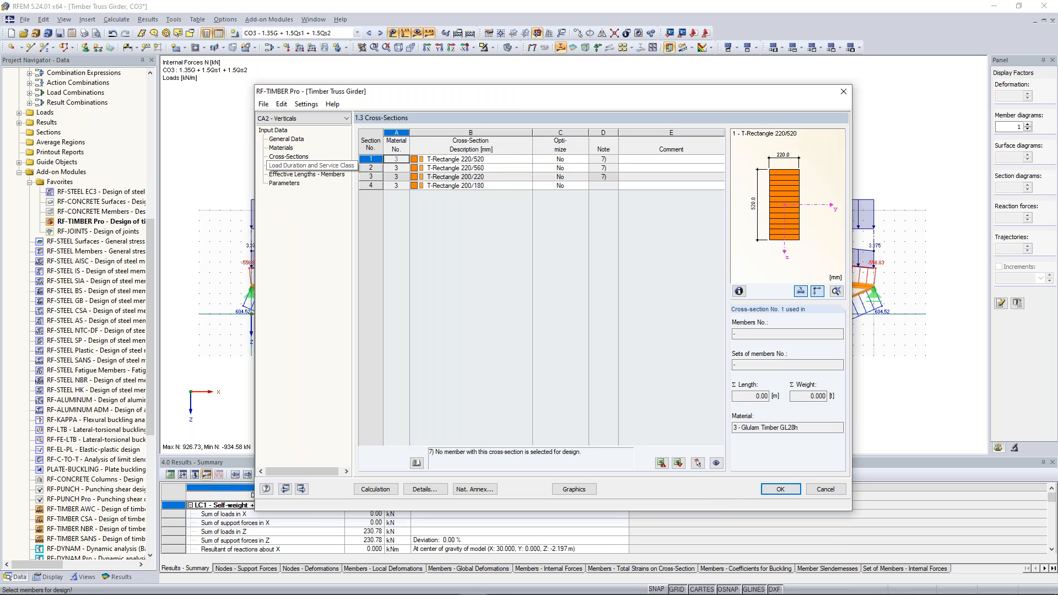
{"action": "left_click", "coordinate": [308, 165]}
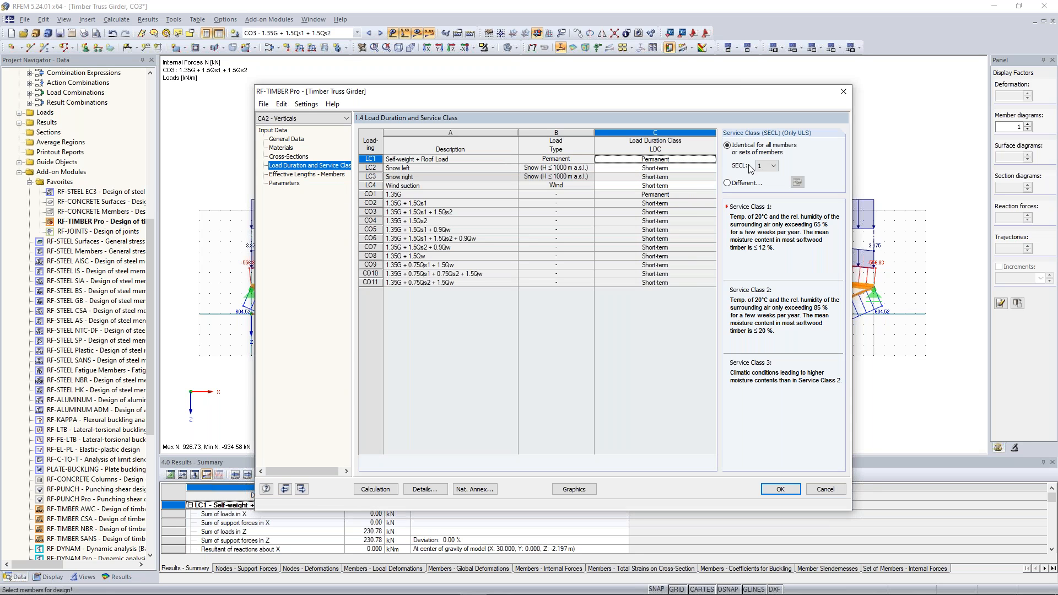
{"action": "left_click", "coordinate": [765, 166]}
{"action": "left_click", "coordinate": [765, 182]}
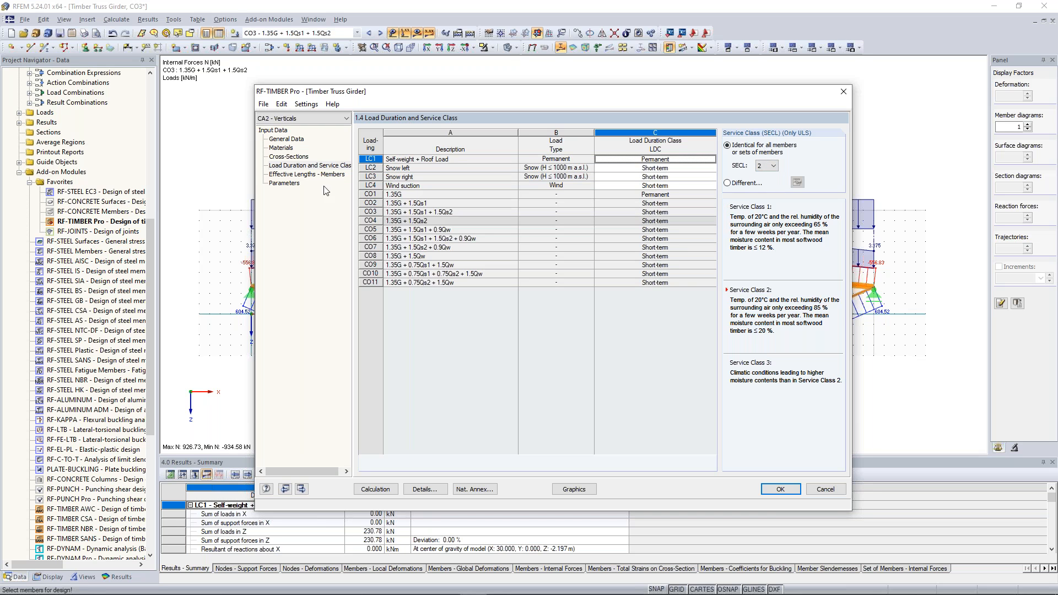
Step: Check the effective lengths and buckling settings of the vertical members against the truss model
{"action": "left_click", "coordinate": [310, 174]}
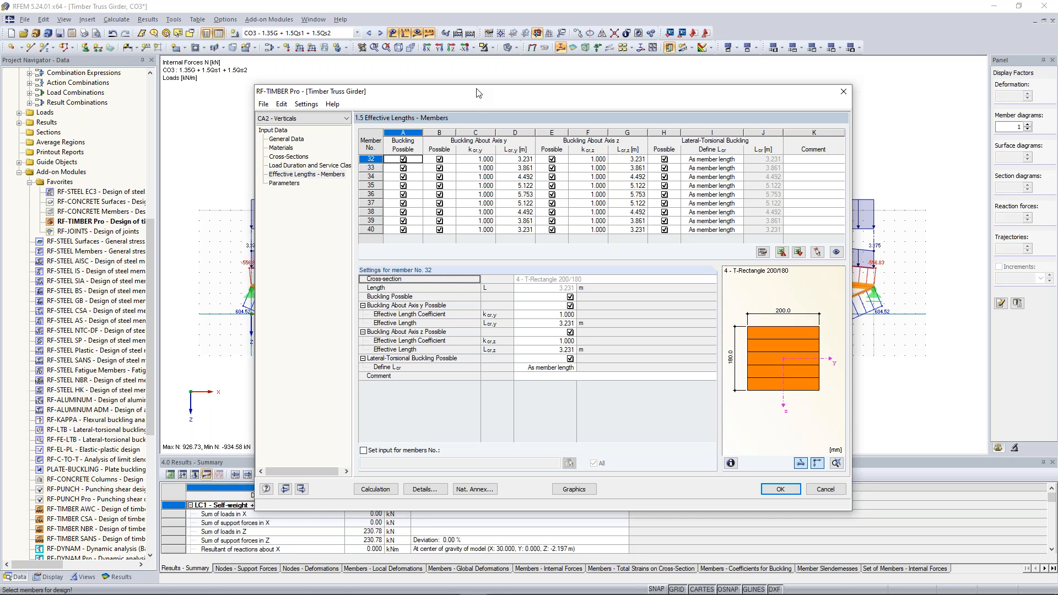
{"action": "left_click_drag", "start_coordinate": [471, 98], "coordinate": [428, 388]}
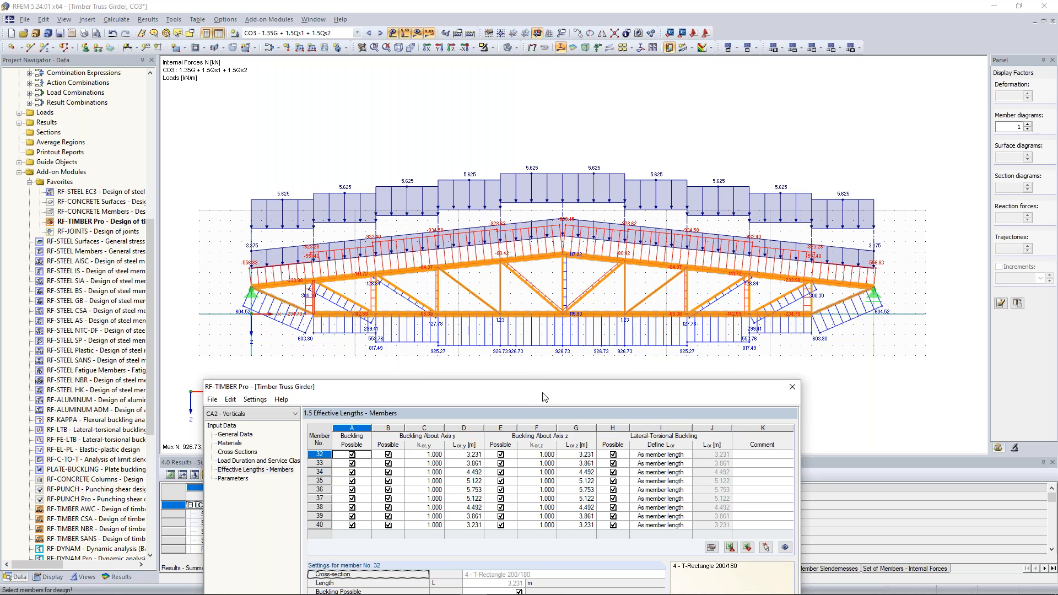
{"action": "left_click_drag", "start_coordinate": [546, 388], "coordinate": [541, 342]}
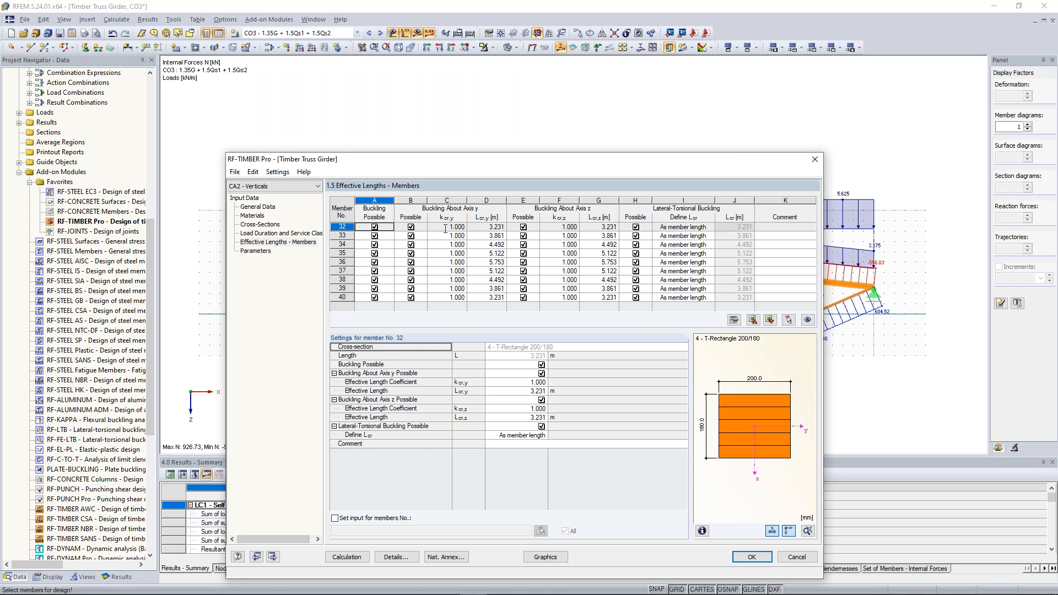
{"action": "left_click_drag", "start_coordinate": [598, 159], "coordinate": [586, 321]}
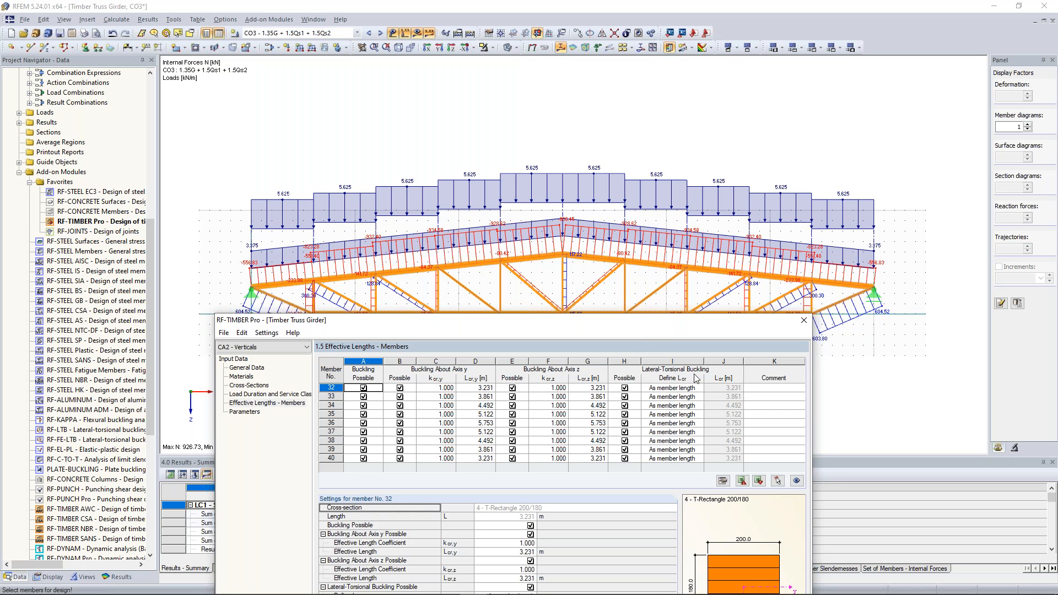
Step: Calculate the Verticals case and review its design results by load case
{"action": "left_click_drag", "start_coordinate": [636, 322], "coordinate": [632, 146]}
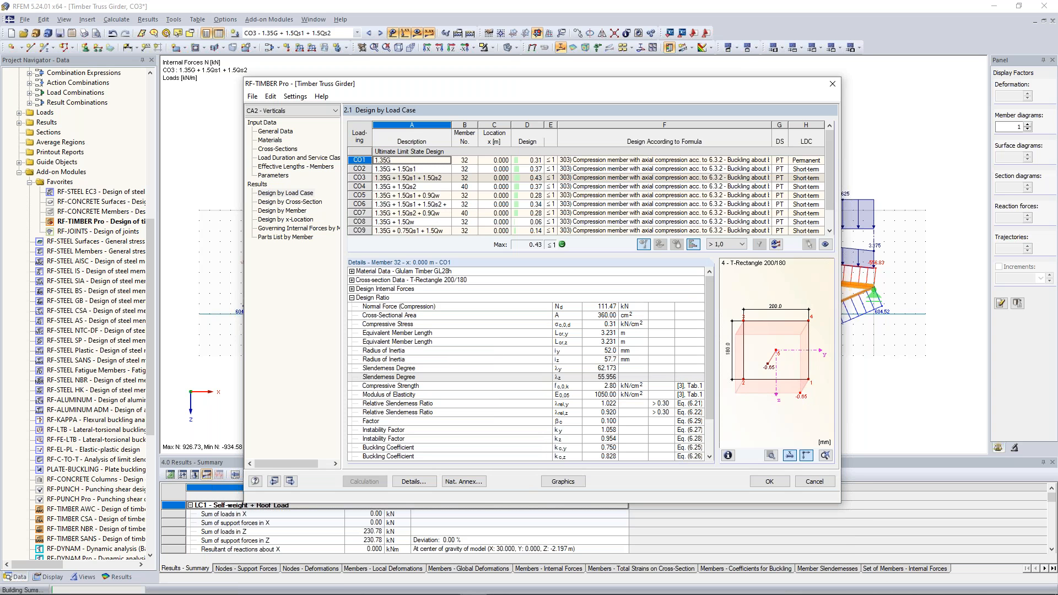
{"action": "scroll", "coordinate": [827, 178], "scroll_direction": "down", "scroll_amount": 1}
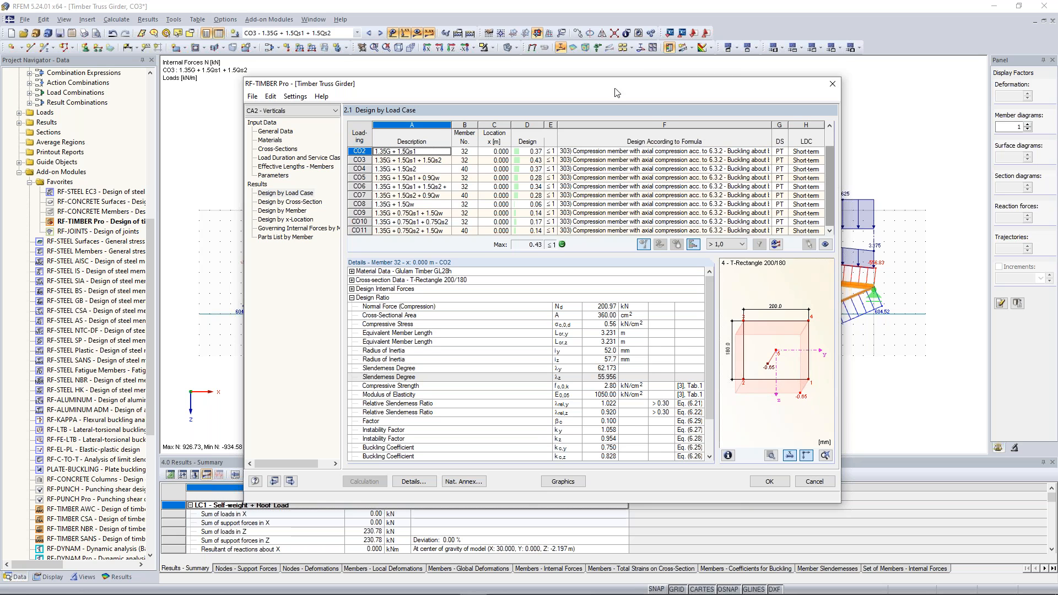
{"action": "left_click_drag", "start_coordinate": [613, 87], "coordinate": [609, 67]}
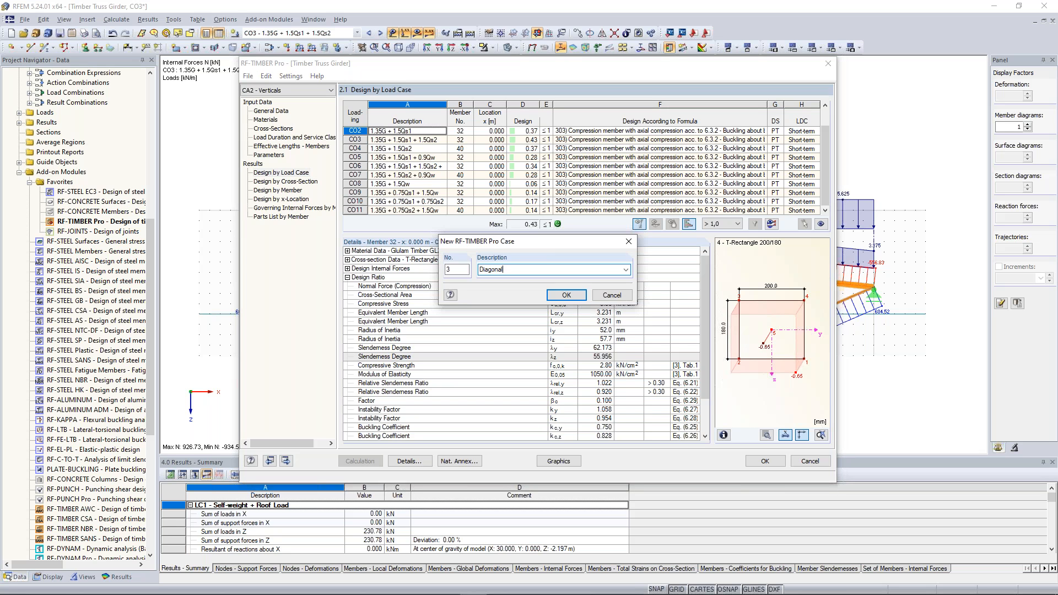
Step: Create a new RF-TIMBER Pro design case 3 with the description Diagonals and clear its preset list of all members
{"action": "left_click", "coordinate": [569, 295]}
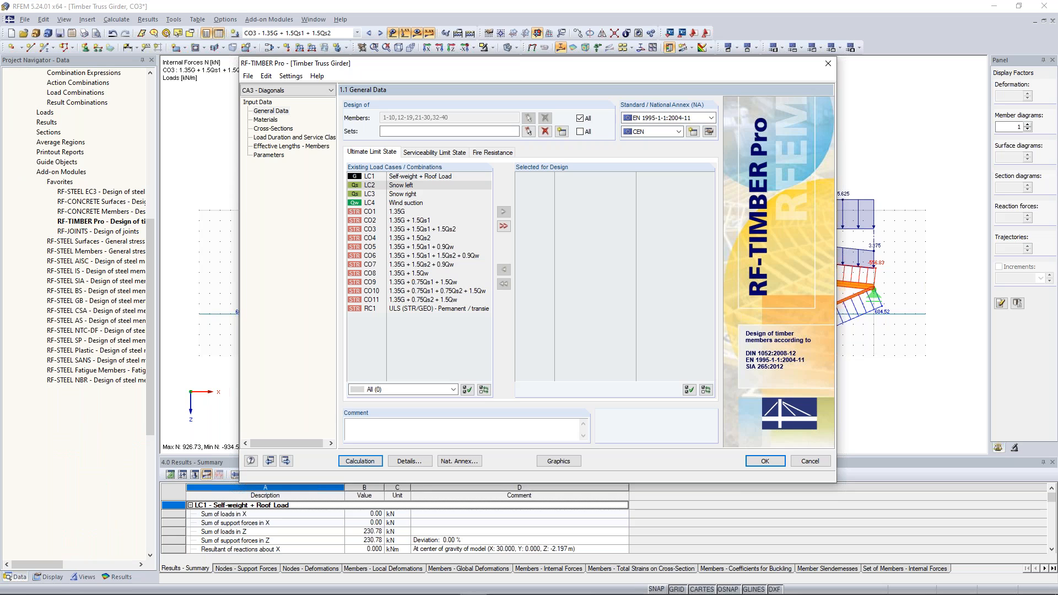
{"action": "left_click", "coordinate": [579, 119]}
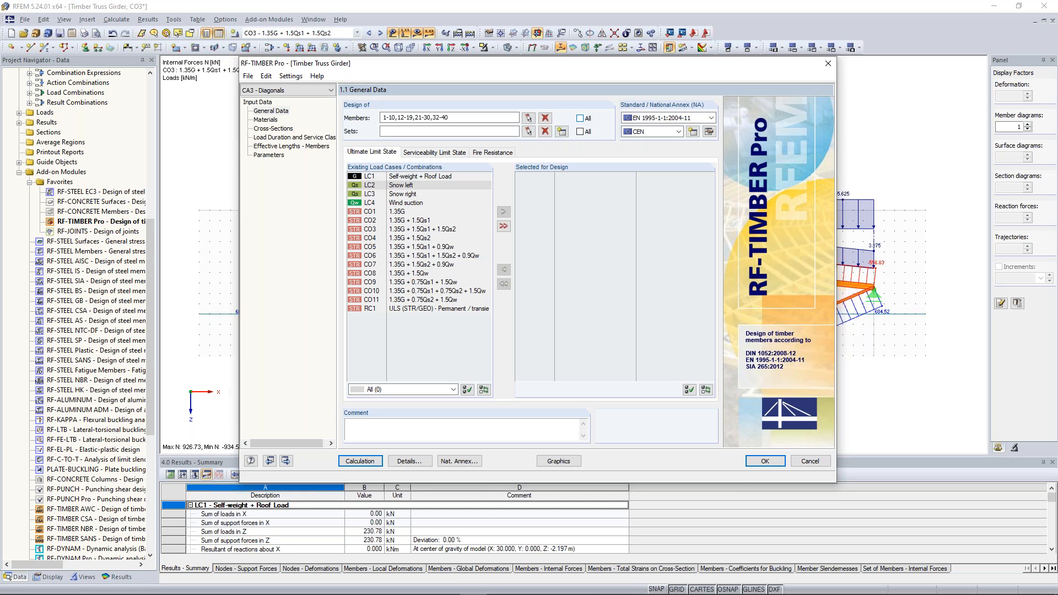
{"action": "left_click", "coordinate": [545, 118]}
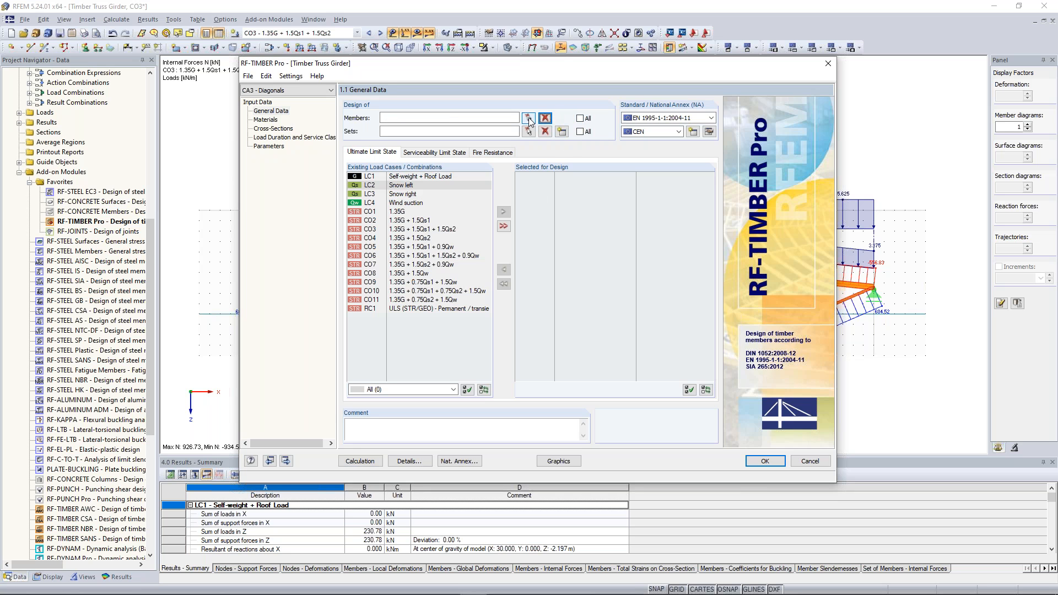
Step: Assign diagonal members 22-29 to the Diagonals case by graphical selection, with only the members of cross-section 3 - T-Rectangle 200/220 displayed
{"action": "left_click", "coordinate": [528, 118]}
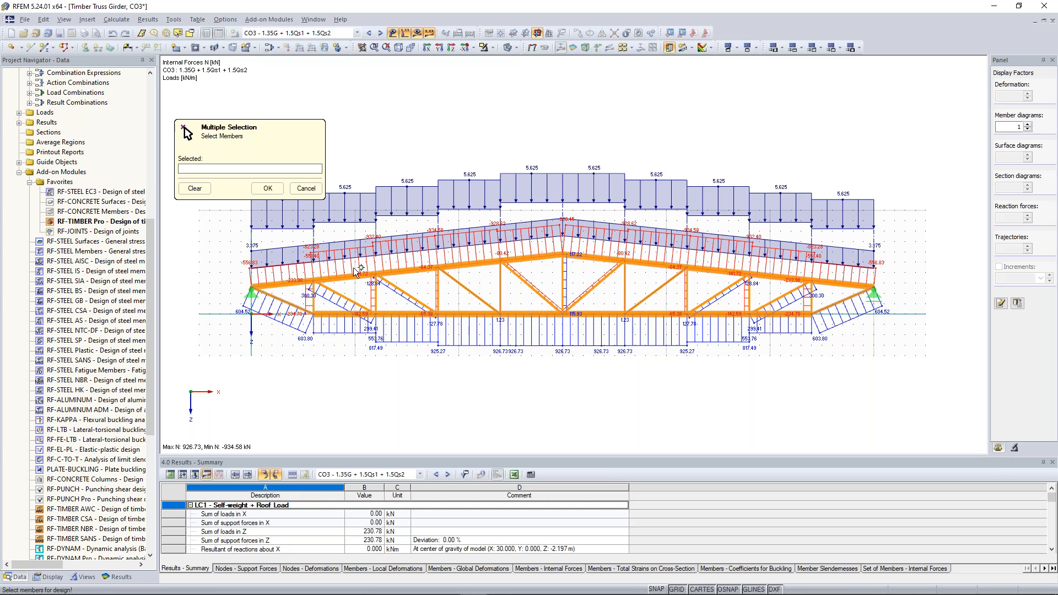
{"action": "left_click", "coordinate": [84, 577]}
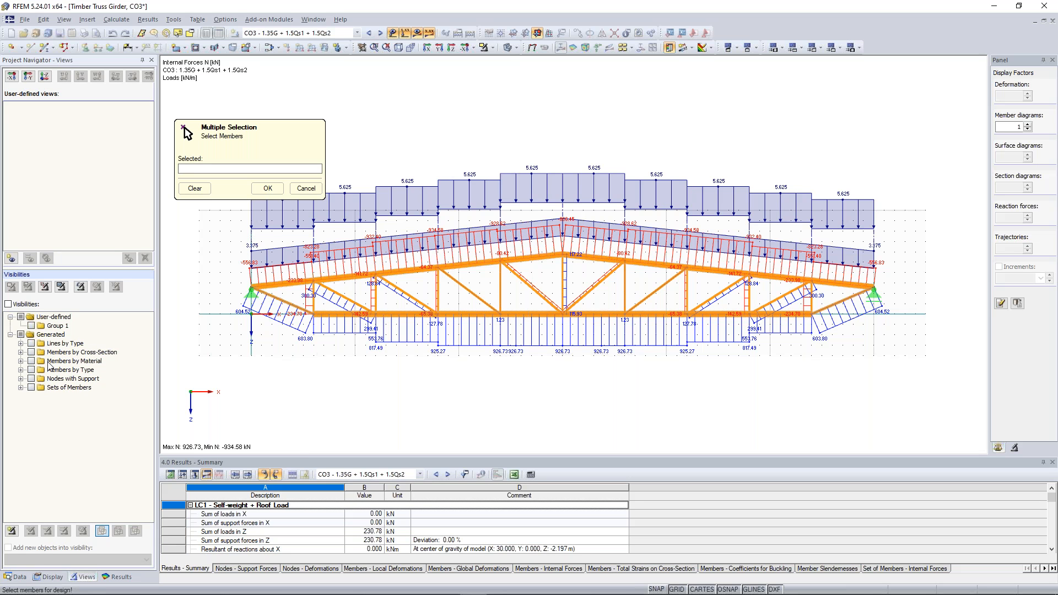
{"action": "left_click", "coordinate": [21, 352]}
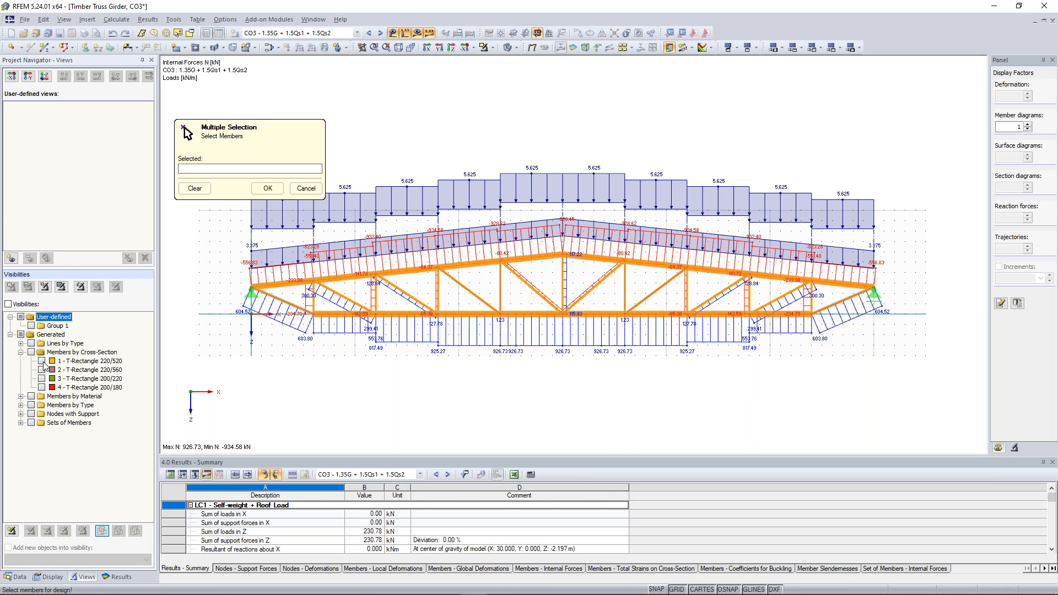
{"action": "left_click", "coordinate": [42, 379]}
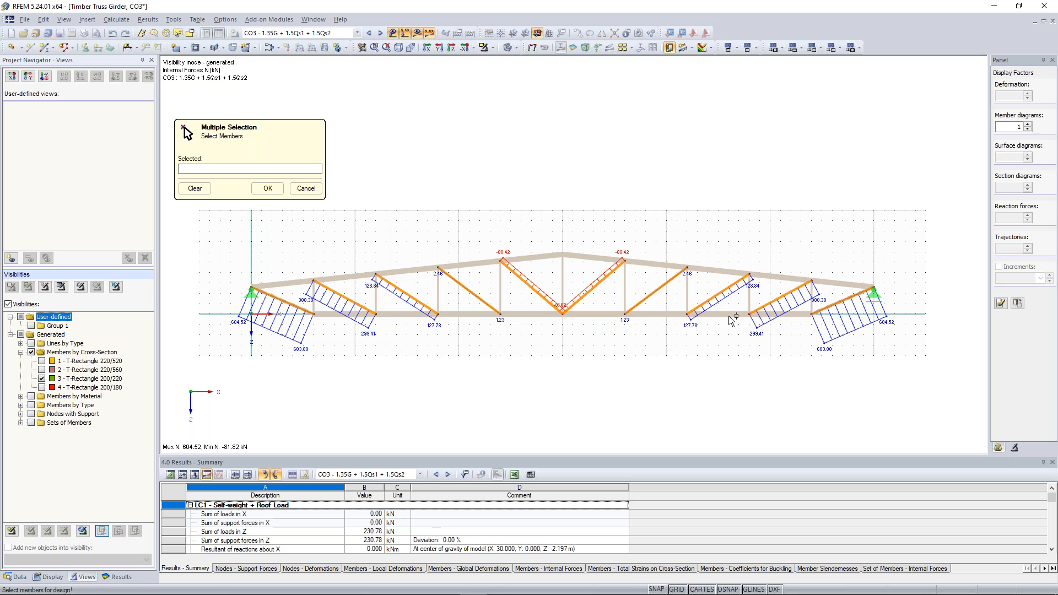
{"action": "left_click_drag", "start_coordinate": [798, 301], "coordinate": [322, 297]}
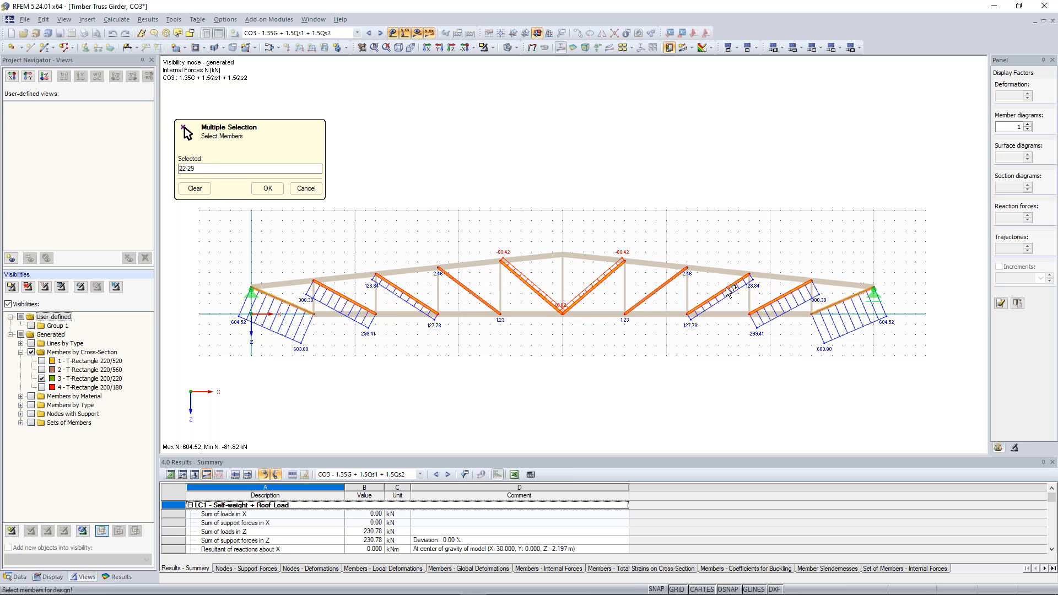
{"action": "scroll", "coordinate": [545, 323], "scroll_direction": "up", "scroll_amount": 1}
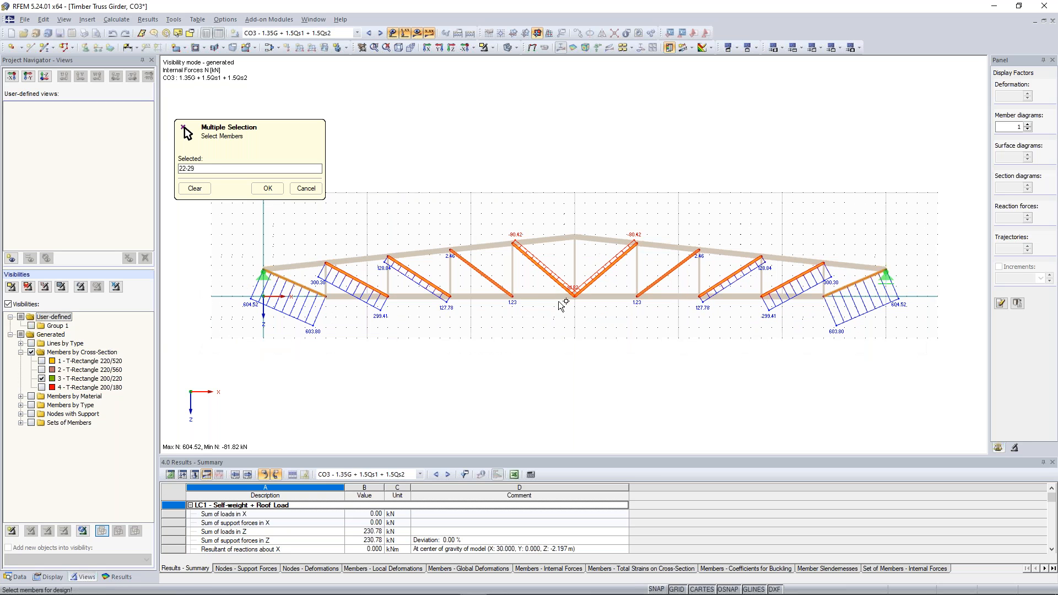
{"action": "scroll", "coordinate": [568, 297], "scroll_direction": "up", "scroll_amount": 1}
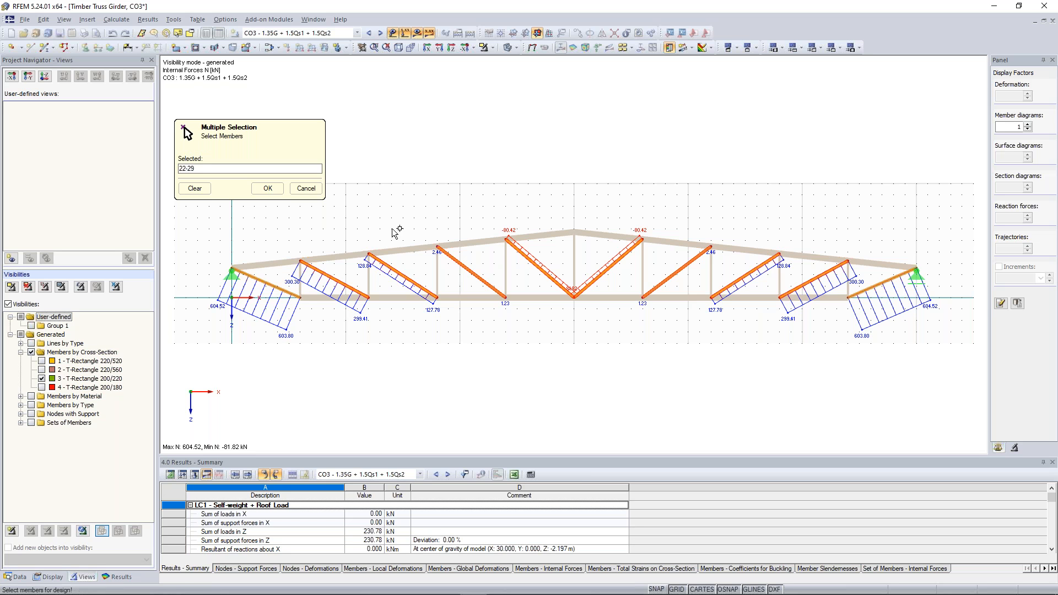
{"action": "left_click", "coordinate": [270, 190]}
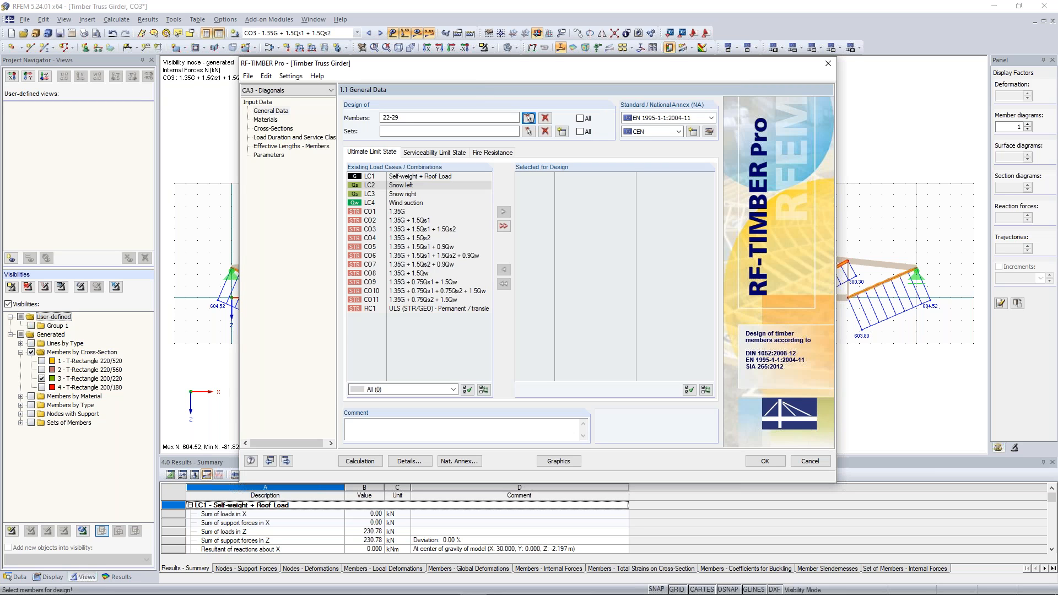
Step: Add load combinations CO1 to CO11 to the ultimate limit state design of the Diagonals case
{"action": "left_click", "coordinate": [364, 211]}
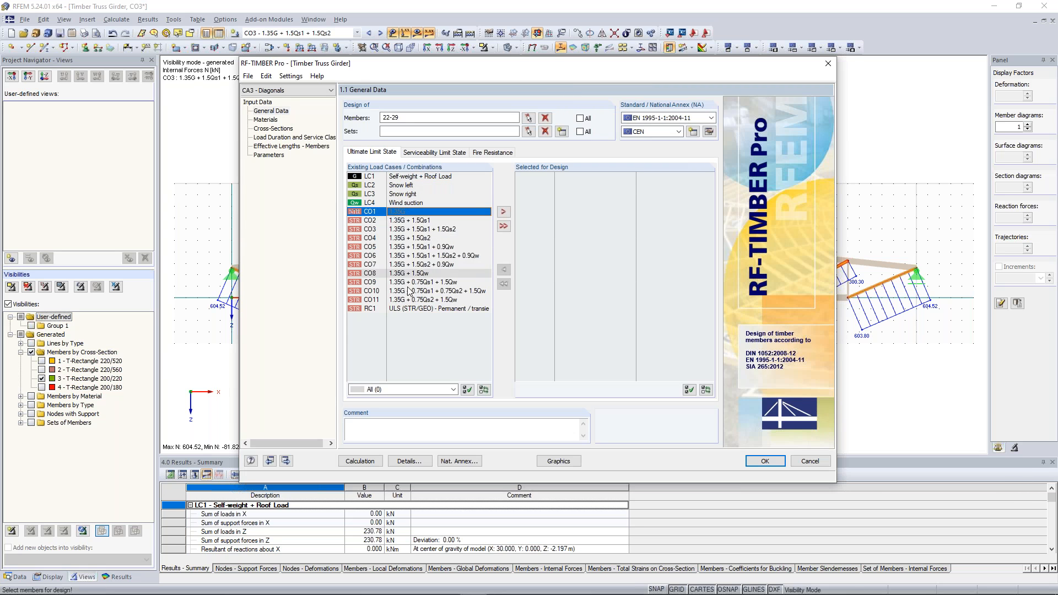
{"action": "left_click", "coordinate": [408, 299], "text": "shift"}
{"action": "left_click", "coordinate": [504, 212]}
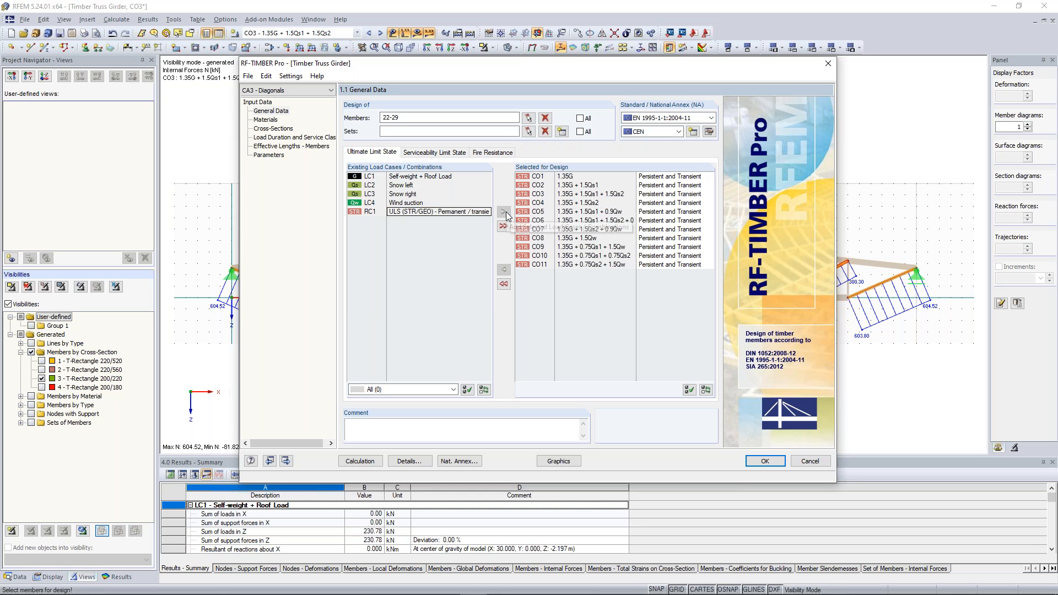
Step: Check the Diagonals case's materials, cross-sections and load duration classes, and set one identical service class for all members
{"action": "left_click", "coordinate": [286, 462]}
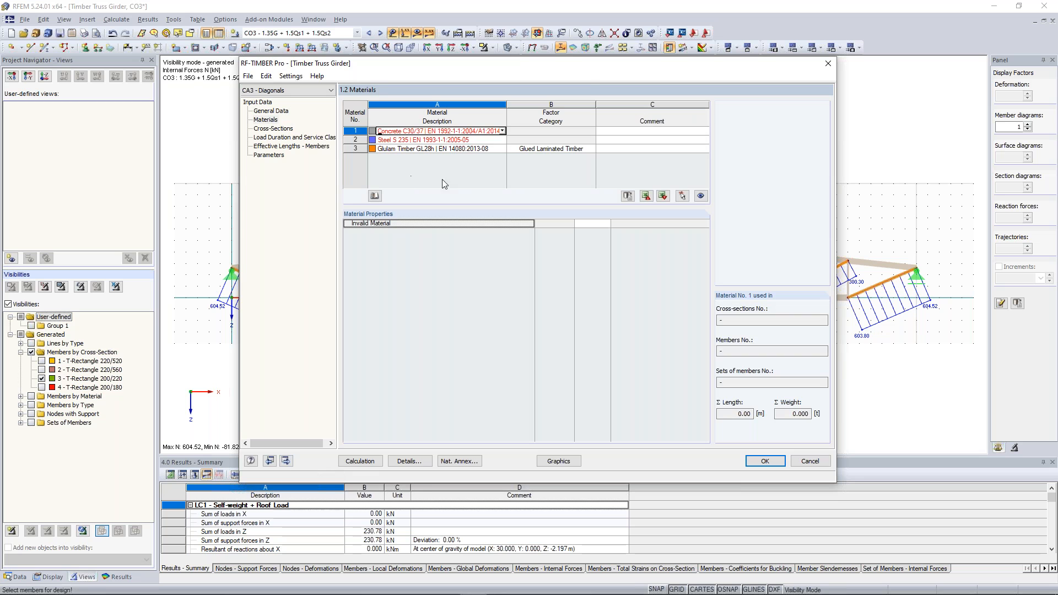
{"action": "left_click", "coordinate": [290, 461]}
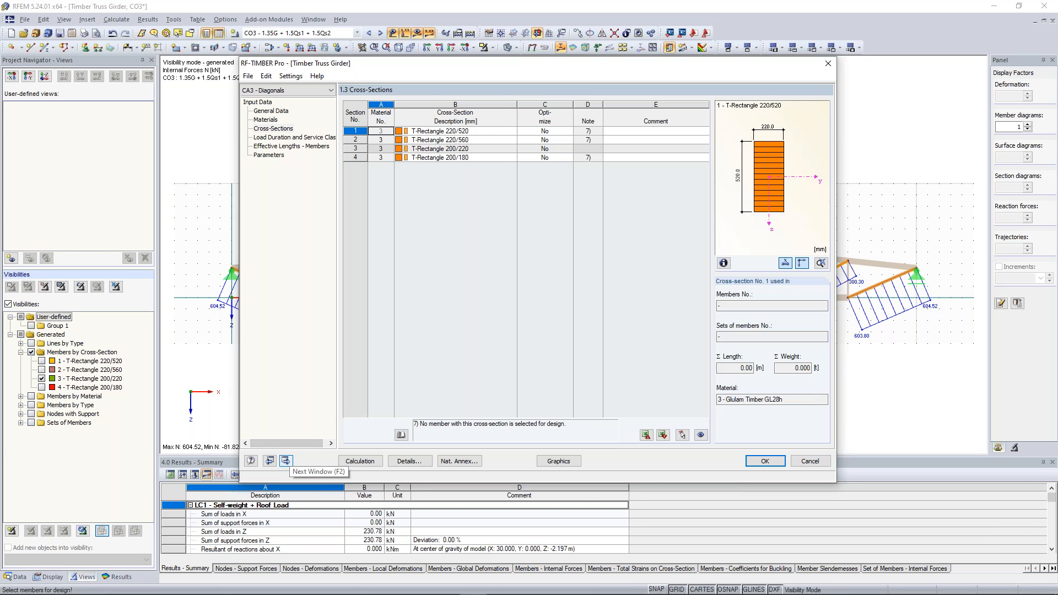
{"action": "left_click", "coordinate": [286, 460]}
{"action": "left_click", "coordinate": [650, 131]}
{"action": "left_click", "coordinate": [656, 140]}
{"action": "left_click", "coordinate": [657, 148]}
{"action": "left_click", "coordinate": [660, 157]}
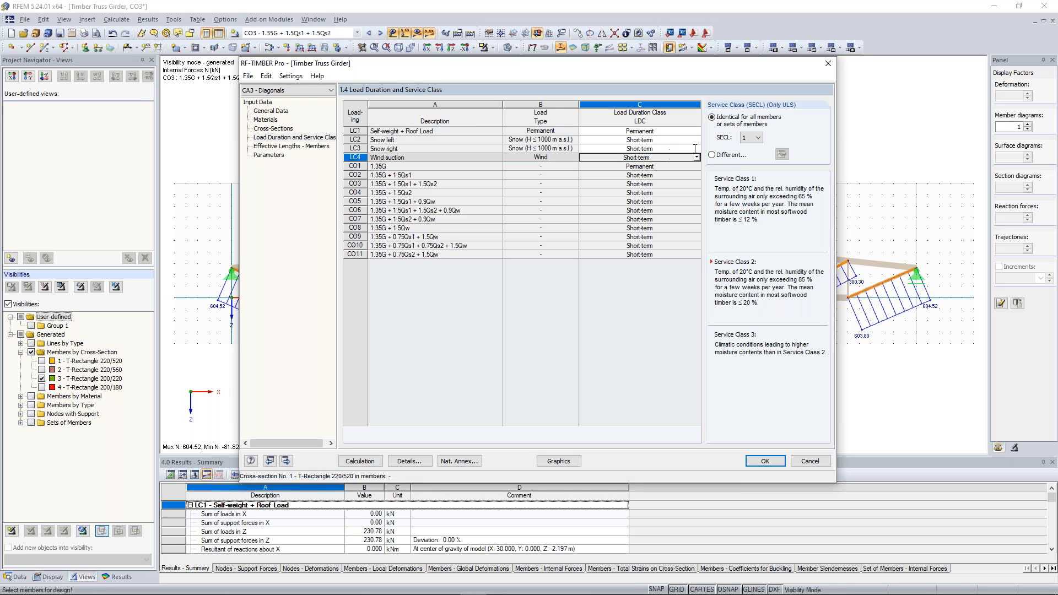
{"action": "left_click", "coordinate": [689, 131]}
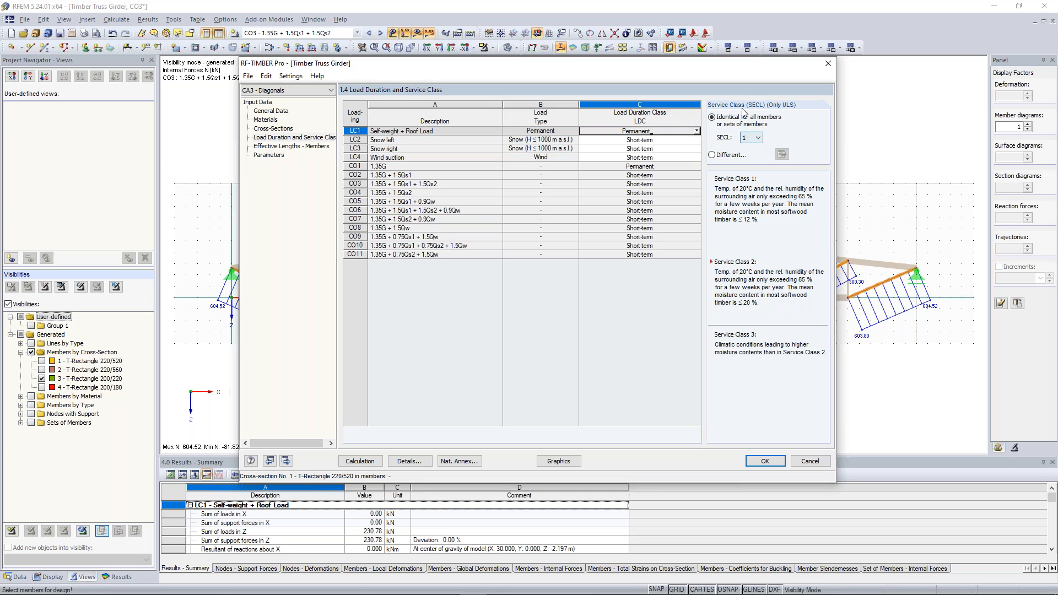
{"action": "left_click", "coordinate": [755, 138]}
Step: Check the diagonals' effective lengths against the truss model and calculate the Diagonals case
{"action": "left_click", "coordinate": [290, 146]}
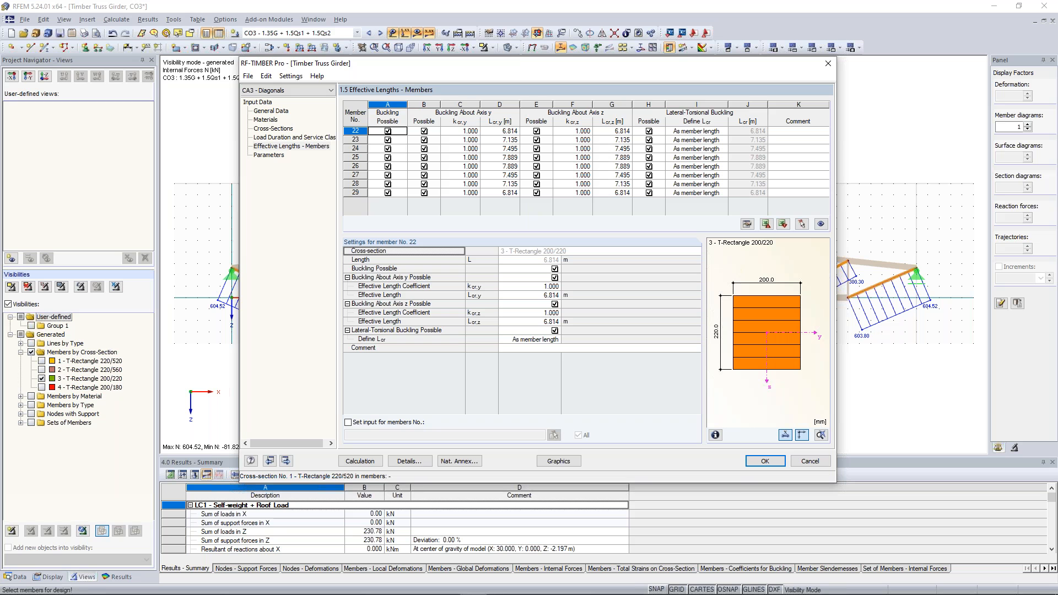
{"action": "left_click_drag", "start_coordinate": [543, 62], "coordinate": [470, 376]}
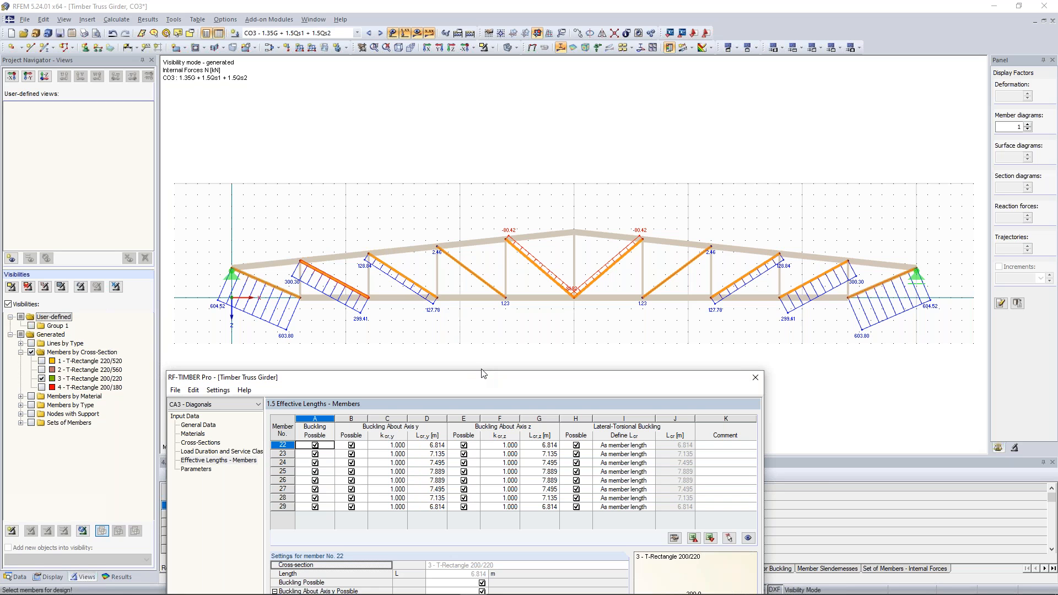
{"action": "left_click_drag", "start_coordinate": [483, 377], "coordinate": [574, 99]}
{"action": "left_click", "coordinate": [388, 502]}
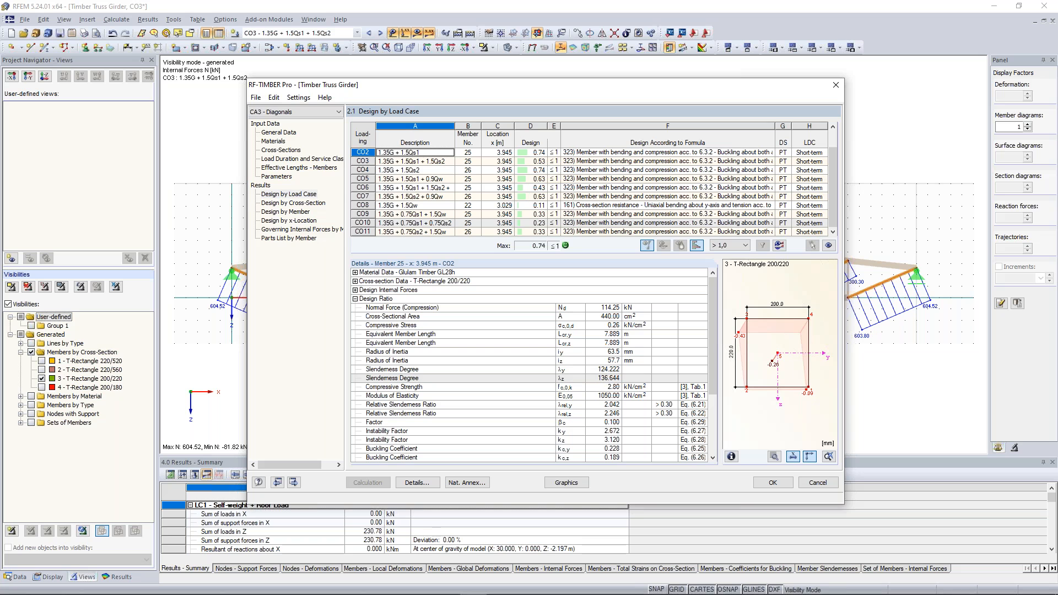
Step: Review the CO2 design ratio details of the CA3 diagonals and close the timber design module
{"action": "left_click_drag", "start_coordinate": [713, 297], "coordinate": [713, 350]}
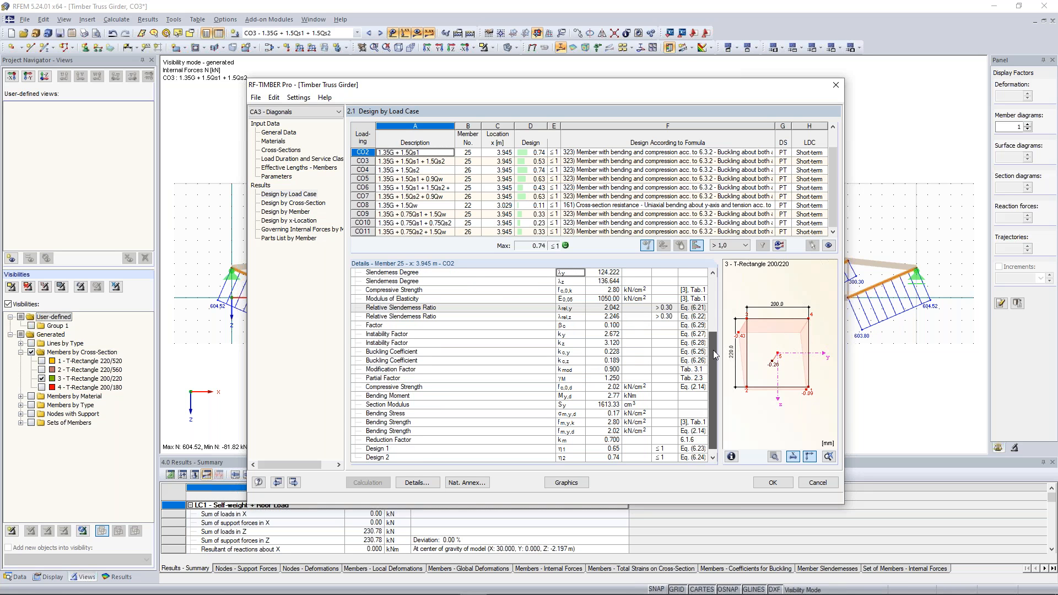
{"action": "scroll", "coordinate": [491, 326], "scroll_direction": "up", "scroll_amount": 4}
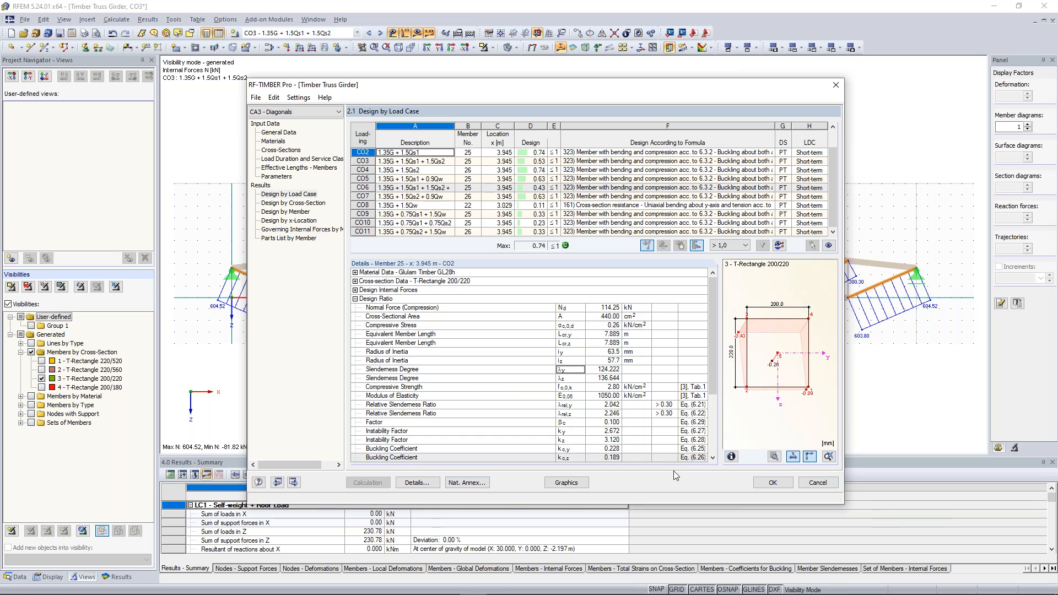
{"action": "left_click", "coordinate": [773, 483]}
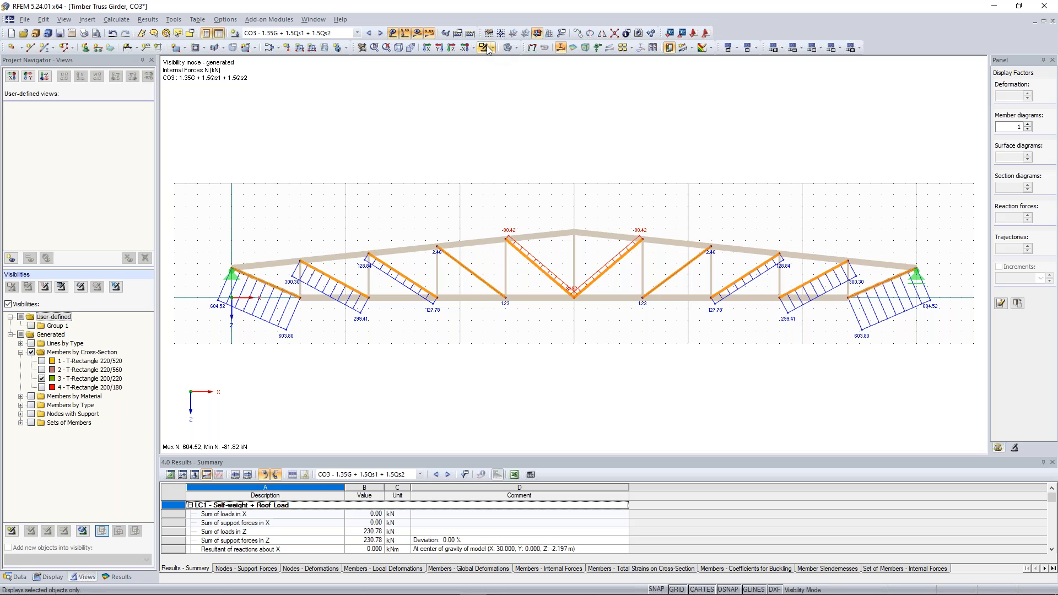
Step: Cancel the visibility filter to show all truss members and display the RF-TIMBER Pro CA1 design ratios
{"action": "left_click", "coordinate": [403, 33]}
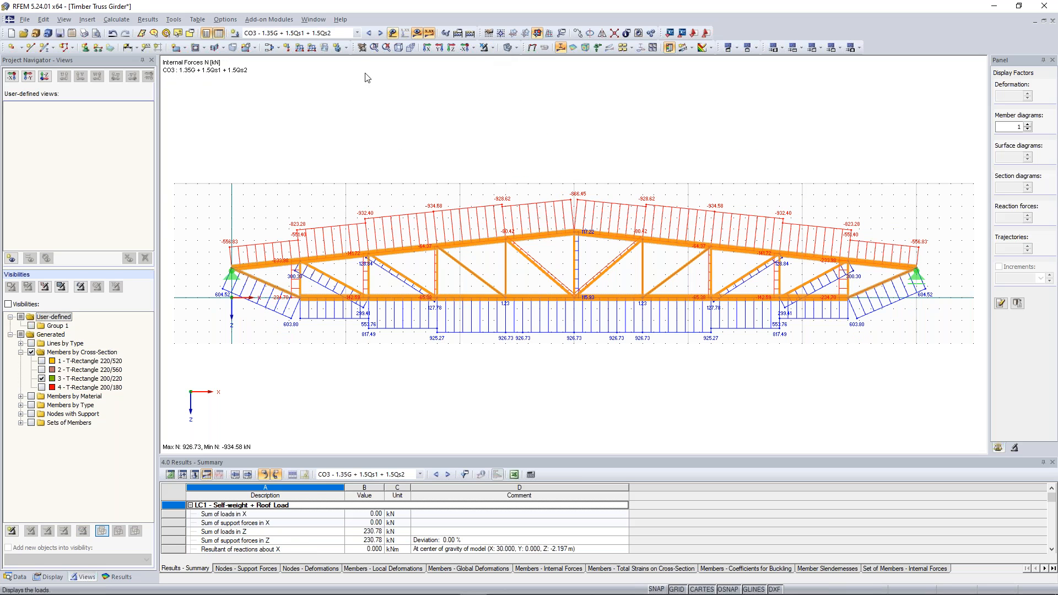
{"action": "left_click", "coordinate": [357, 33]}
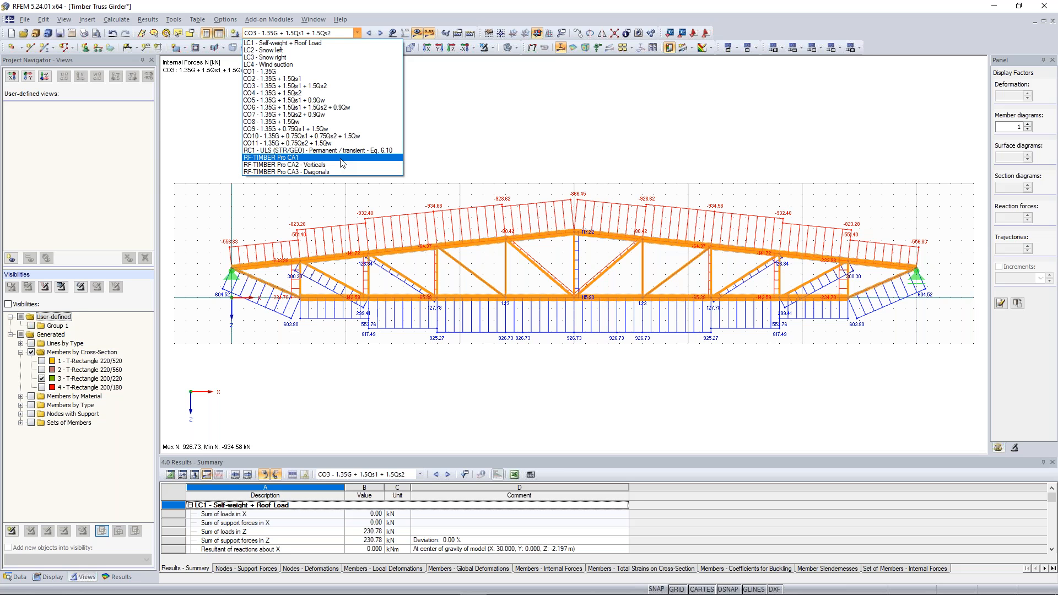
{"action": "left_click", "coordinate": [340, 158]}
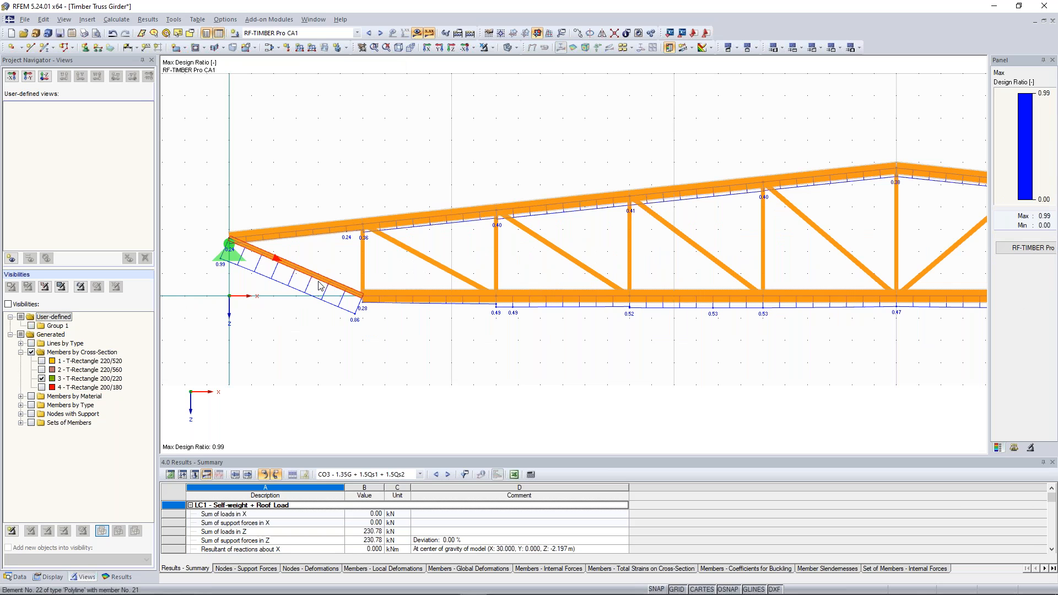
Step: Examine the CA1 design ratios along the top chord, bottom chord and end diagonals of the truss
{"action": "scroll", "coordinate": [319, 285], "scroll_direction": "up", "scroll_amount": 1}
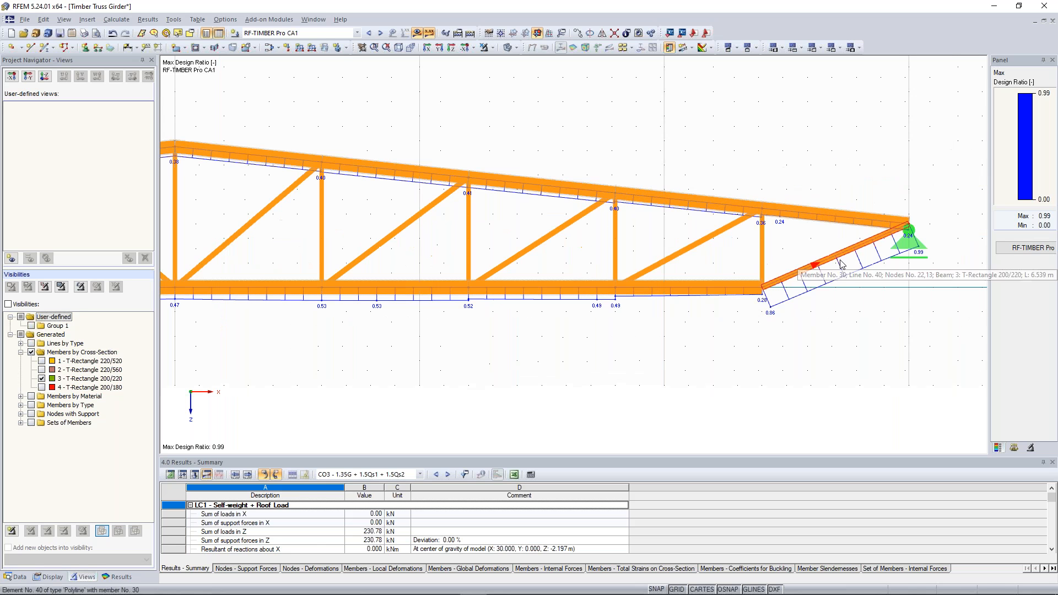
{"action": "middle_click_drag", "start_coordinate": [819, 248], "coordinate": [745, 260]}
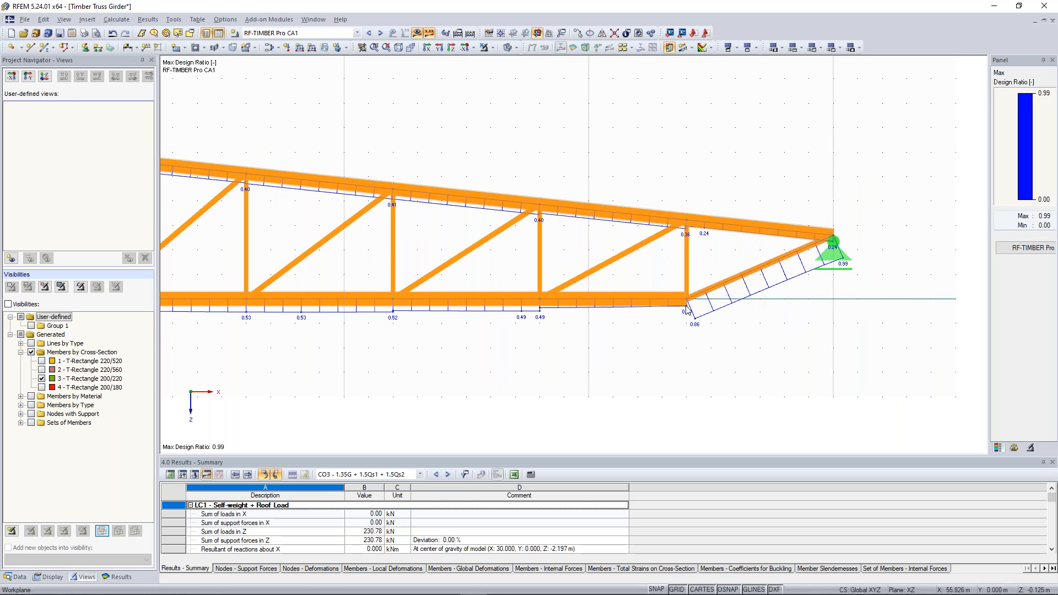
{"action": "scroll", "coordinate": [581, 295], "scroll_direction": "down", "scroll_amount": 3}
{"action": "middle_click_drag", "start_coordinate": [498, 285], "coordinate": [564, 272]}
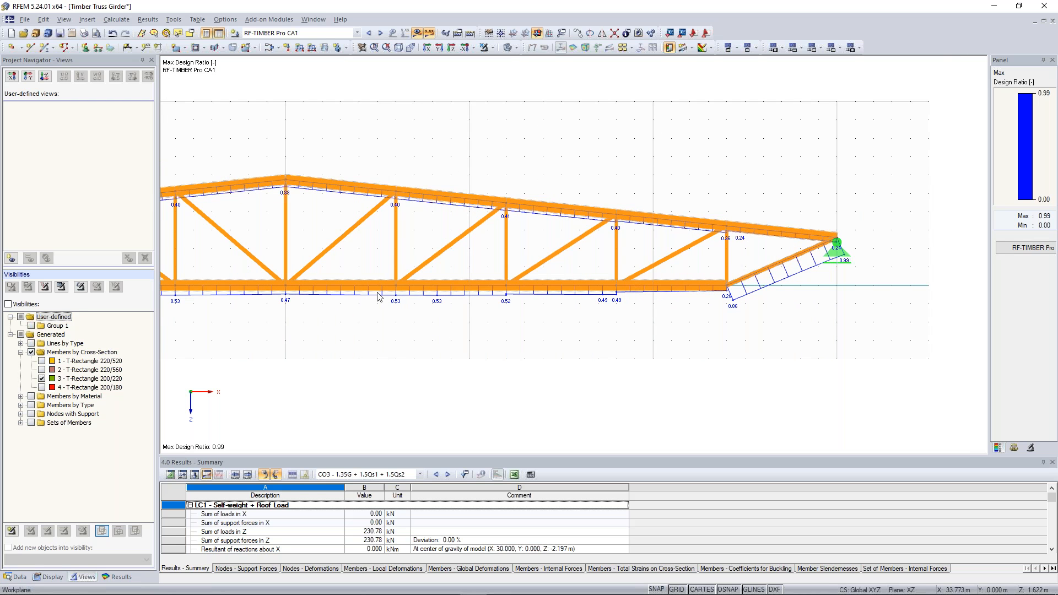
{"action": "scroll", "coordinate": [714, 270], "scroll_direction": "down", "scroll_amount": 1}
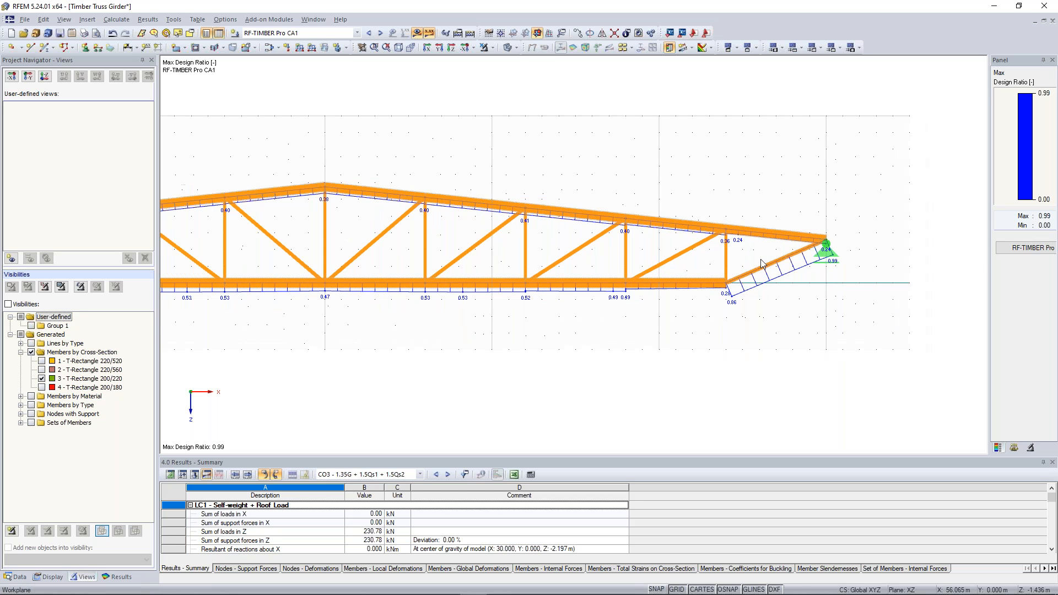
{"action": "scroll", "coordinate": [762, 263], "scroll_direction": "up", "scroll_amount": 1}
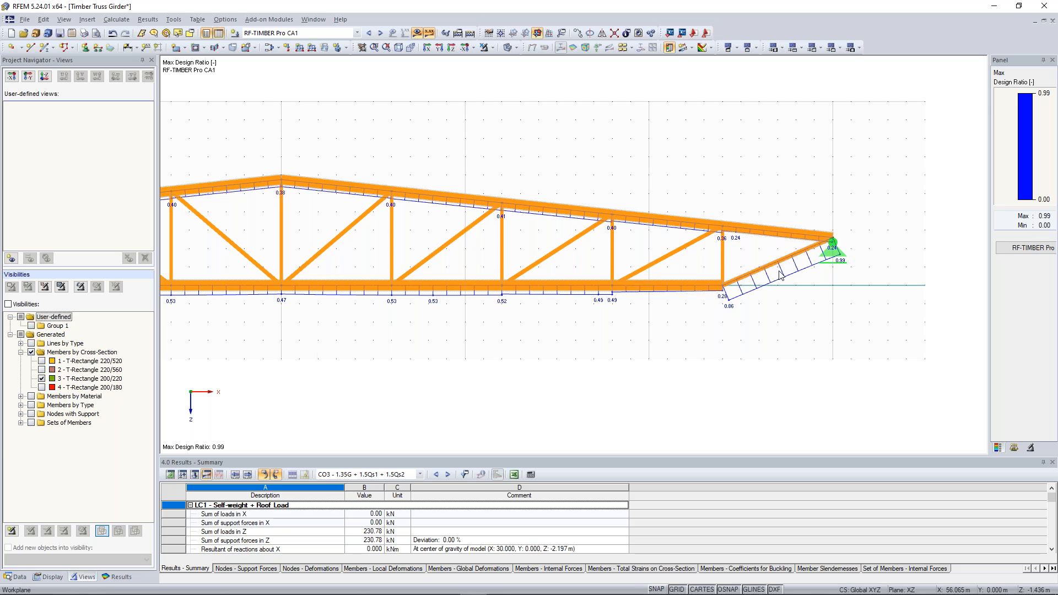
{"action": "scroll", "coordinate": [771, 270], "scroll_direction": "up", "scroll_amount": 3}
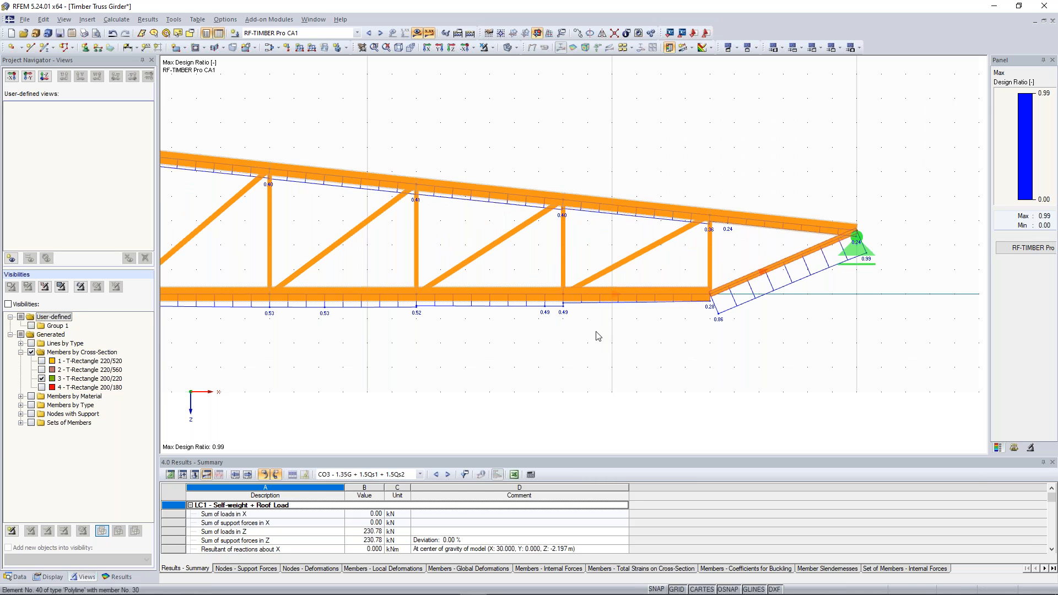
{"action": "scroll", "coordinate": [551, 319], "scroll_direction": "down", "scroll_amount": 4}
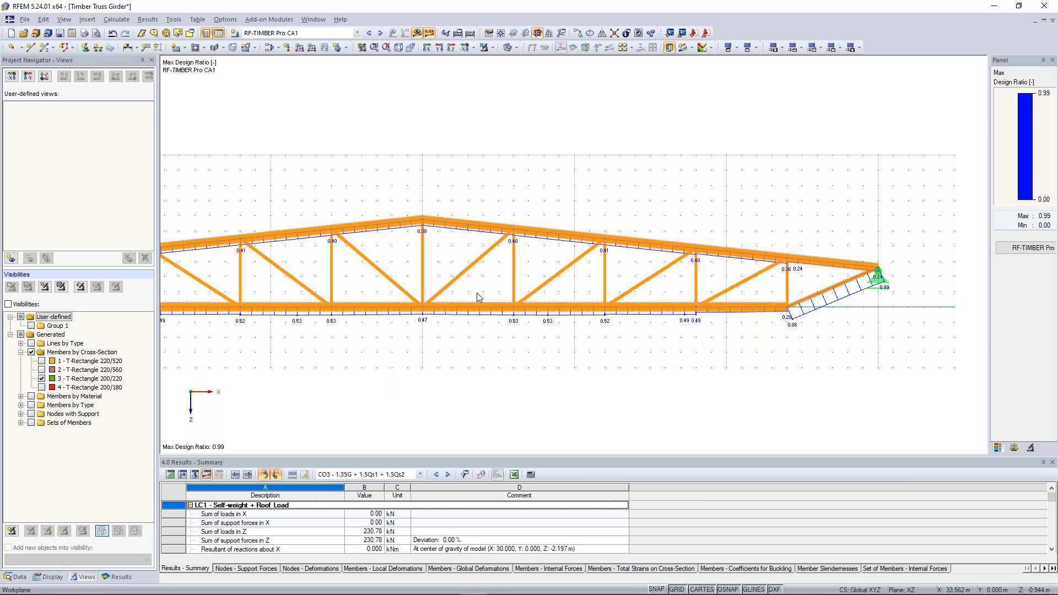
{"action": "scroll", "coordinate": [545, 219], "scroll_direction": "down", "scroll_amount": 2}
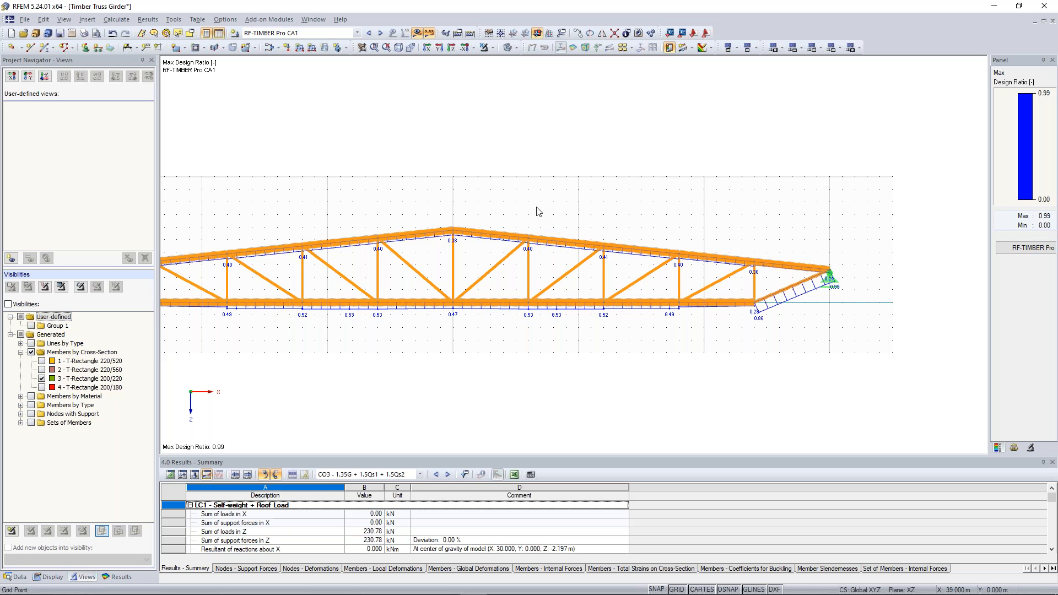
Step: View the design ratios of RF-TIMBER Pro CA2 - Verticals, followed by those of CA3 - Diagonals
{"action": "left_click", "coordinate": [380, 34]}
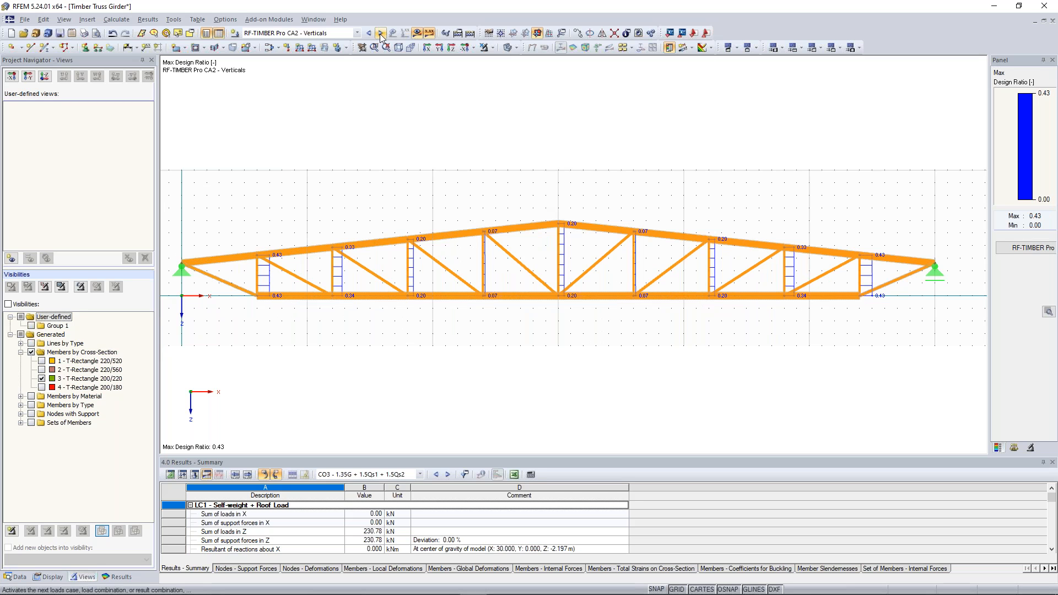
{"action": "left_click", "coordinate": [380, 33]}
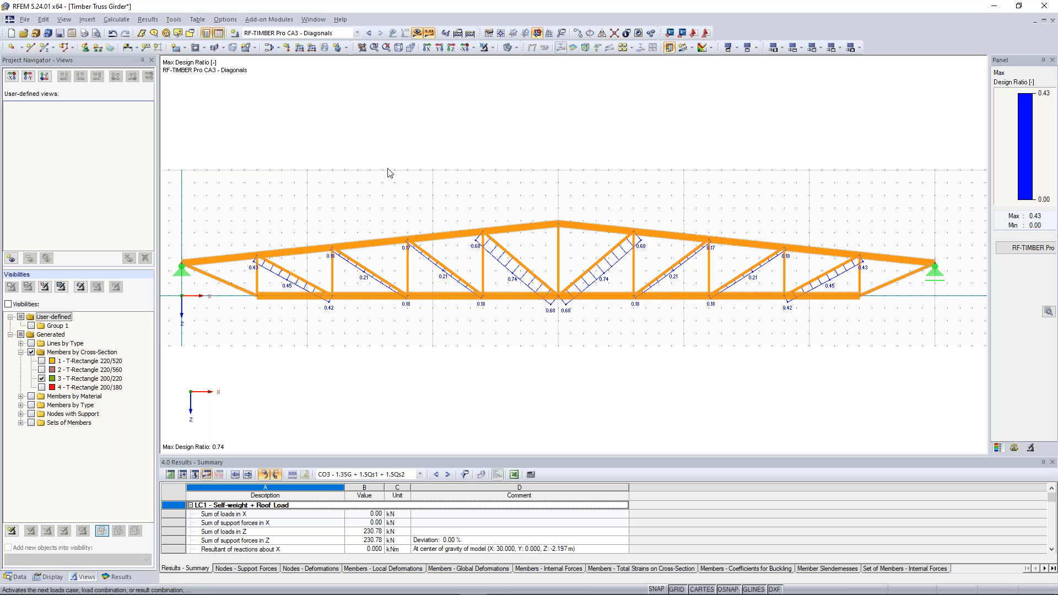
{"action": "mouse_move", "coordinate": [566, 177]}
{"action": "middle_mouse_down"}
{"action": "mouse_move", "coordinate": [565, 157]}
{"action": "mouse_move", "coordinate": [589, 163]}
{"action": "mouse_move", "coordinate": [575, 168]}
{"action": "middle_mouse_up"}
{"action": "scroll", "coordinate": [560, 137], "scroll_direction": "down", "scroll_amount": 1}
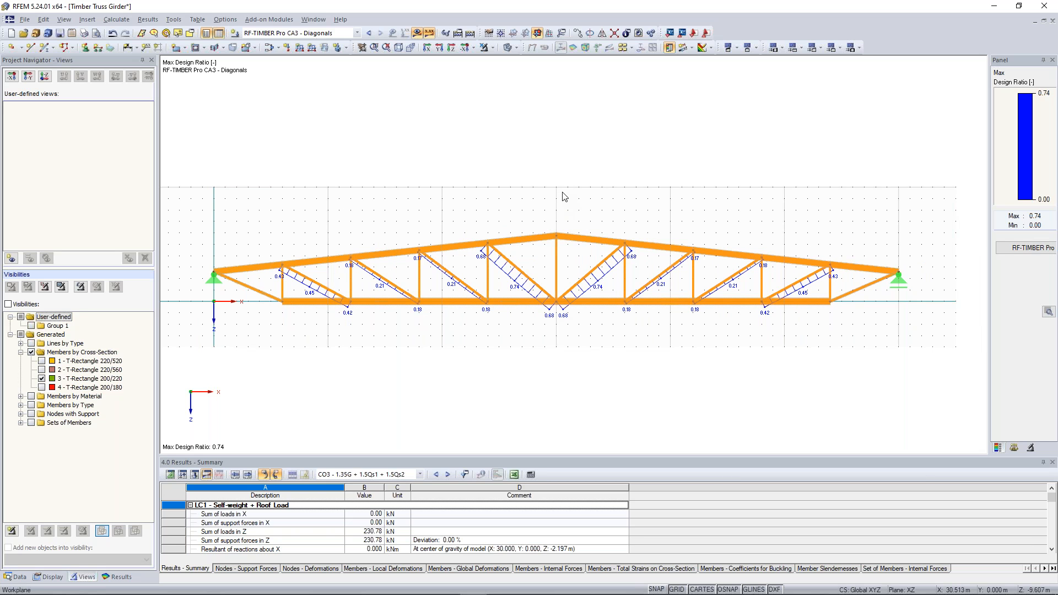
{"action": "scroll", "coordinate": [557, 193], "scroll_direction": "down", "scroll_amount": 1}
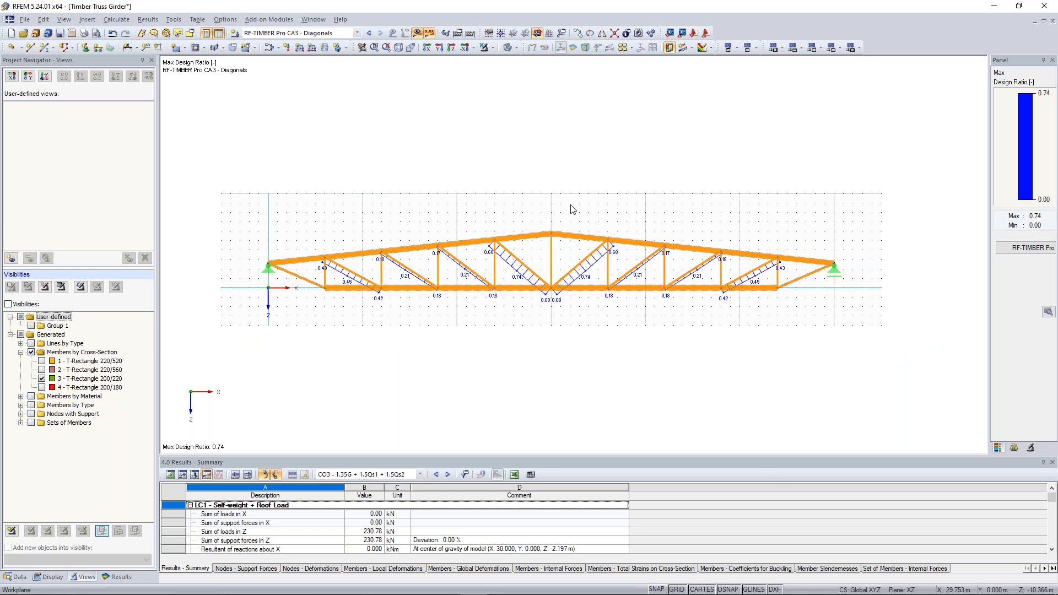
{"action": "middle_click_drag", "start_coordinate": [539, 199], "coordinate": [552, 187]}
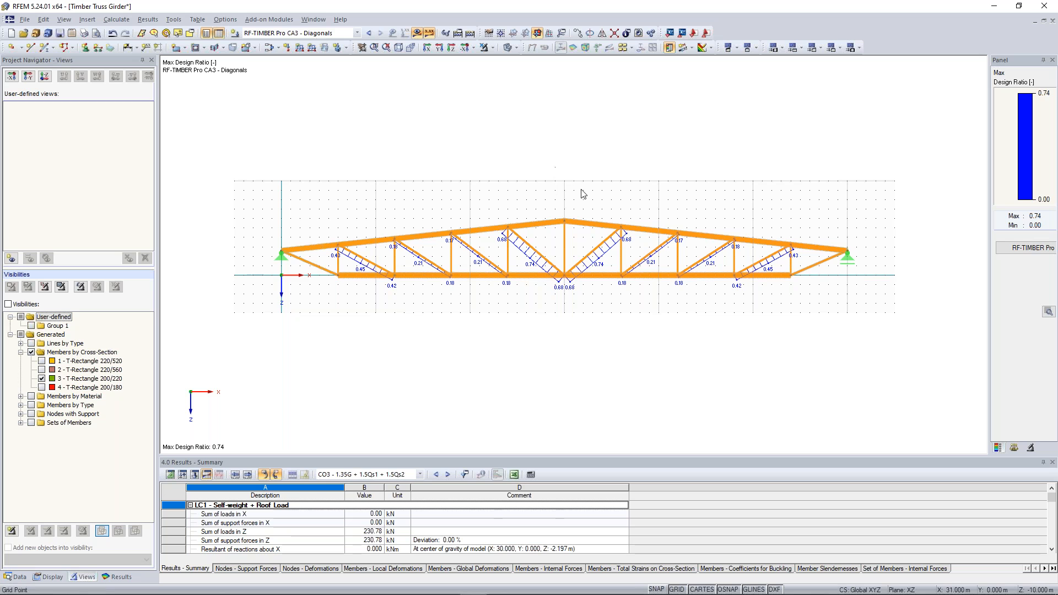
{"action": "scroll", "coordinate": [586, 193], "scroll_direction": "up", "scroll_amount": 2}
{"action": "middle_click_drag", "start_coordinate": [588, 189], "coordinate": [625, 142]}
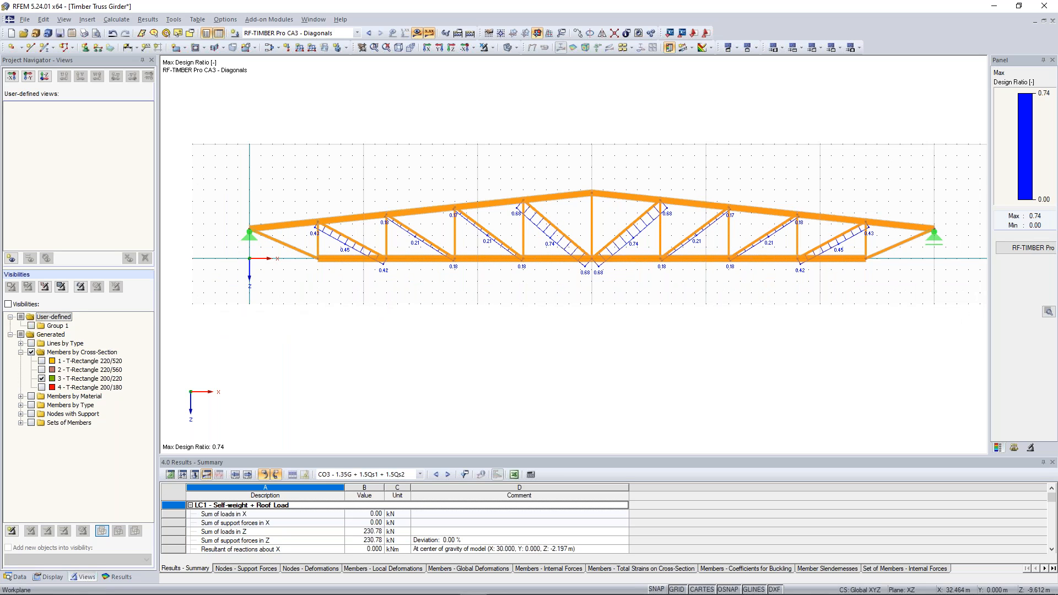
{"action": "left_click", "coordinate": [339, 220]}
{"action": "middle_click_drag", "start_coordinate": [409, 179], "coordinate": [399, 180]}
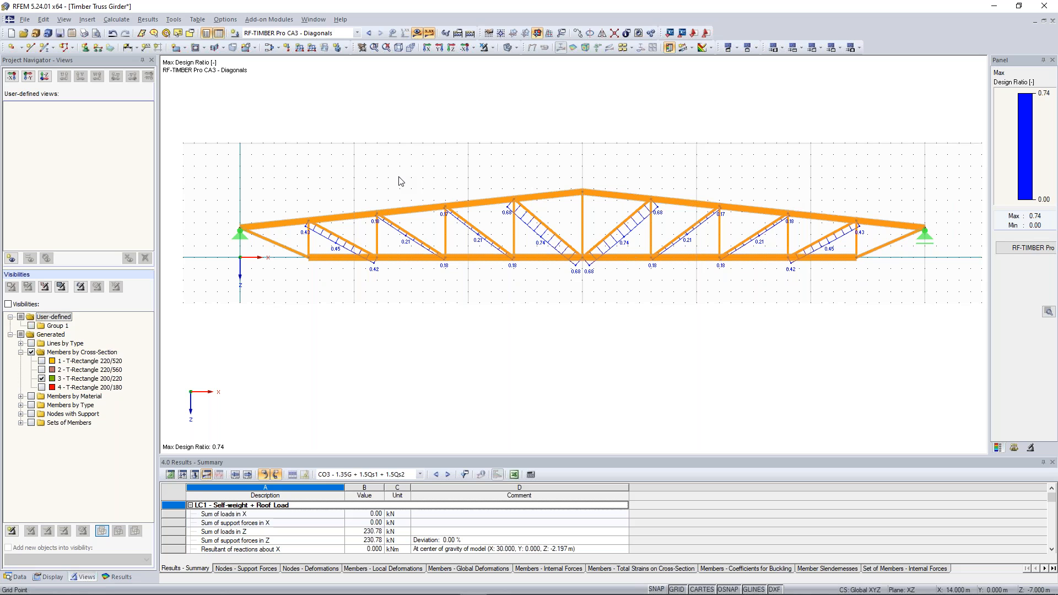
{"action": "scroll", "coordinate": [432, 175], "scroll_direction": "up", "scroll_amount": 1}
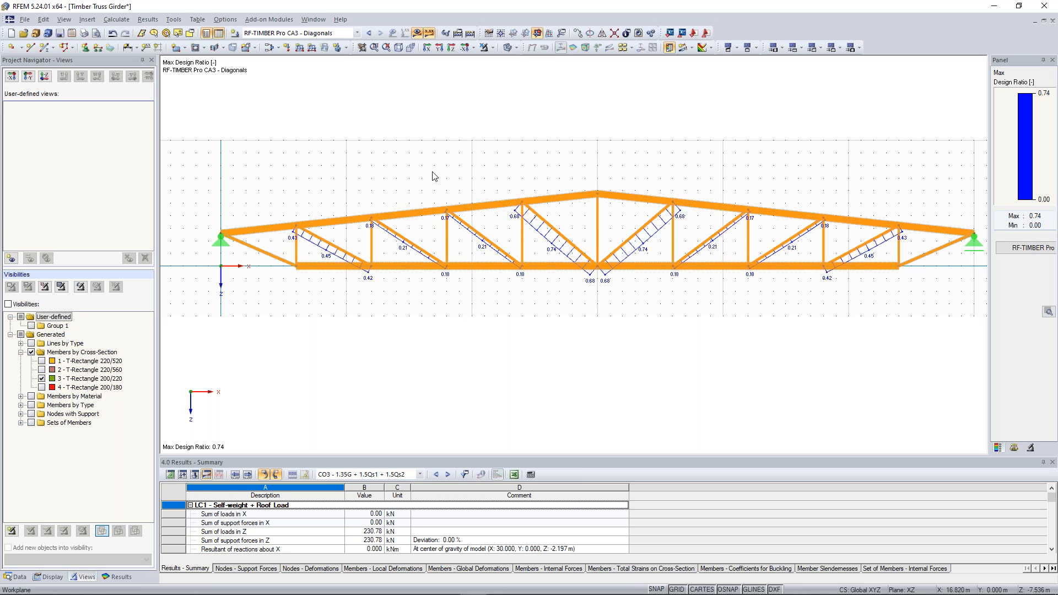
{"action": "scroll", "coordinate": [435, 177], "scroll_direction": "down", "scroll_amount": 1}
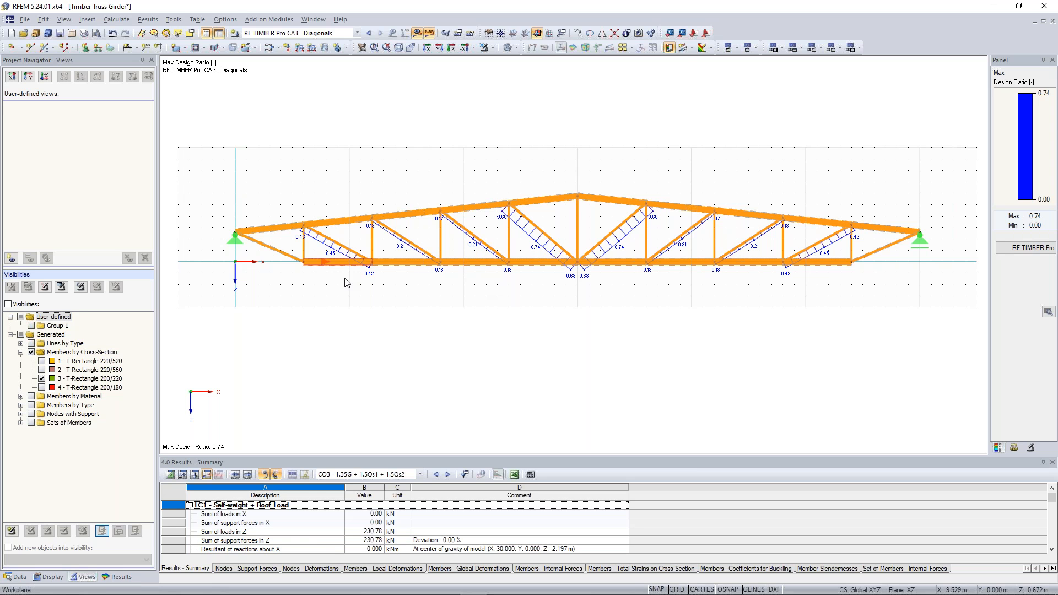
Step: Return to the RF-TIMBER Pro CA1 design ratios on the truss
{"action": "left_click", "coordinate": [369, 34]}
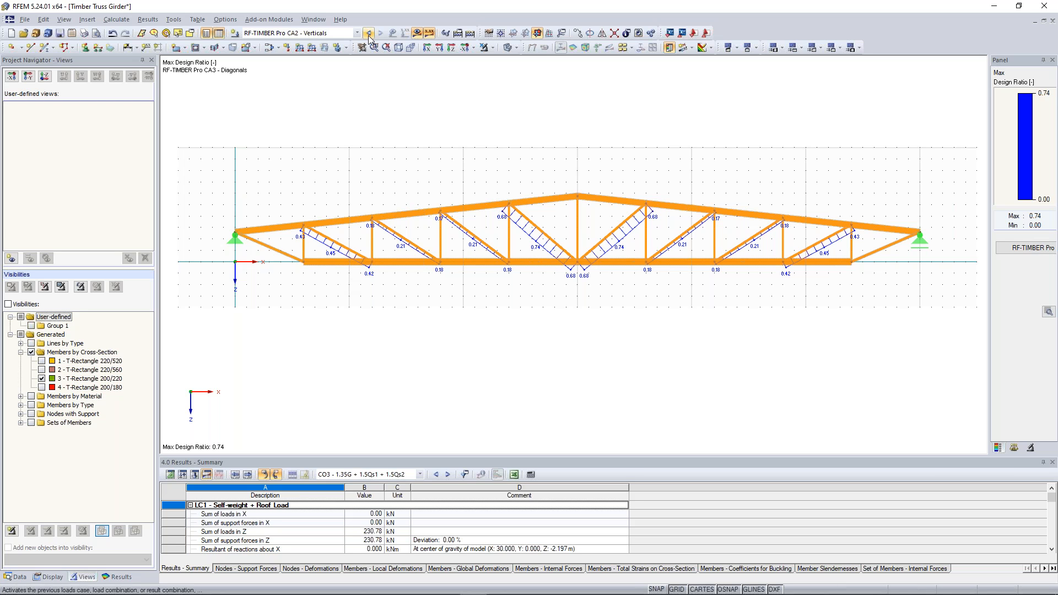
{"action": "left_click", "coordinate": [368, 34]}
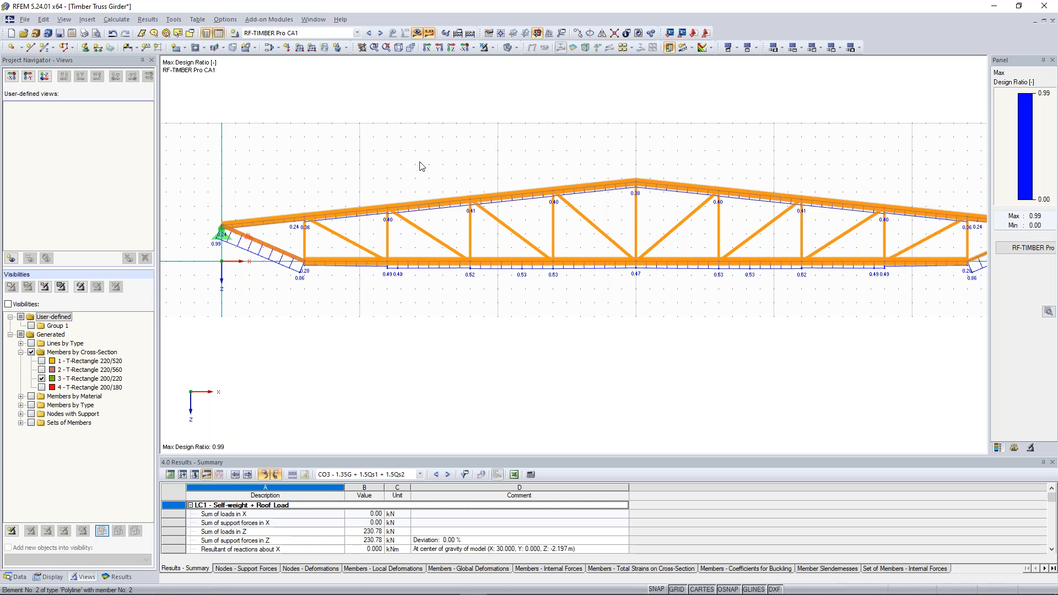
{"action": "middle_click_drag", "start_coordinate": [419, 162], "coordinate": [391, 165]}
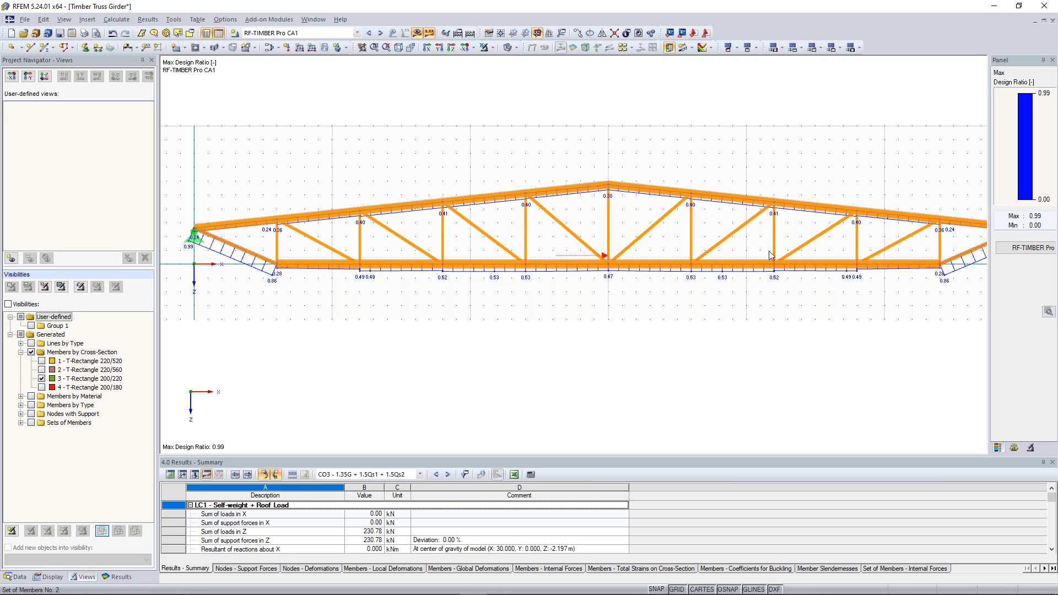
{"action": "middle_click_drag", "start_coordinate": [768, 251], "coordinate": [754, 251]}
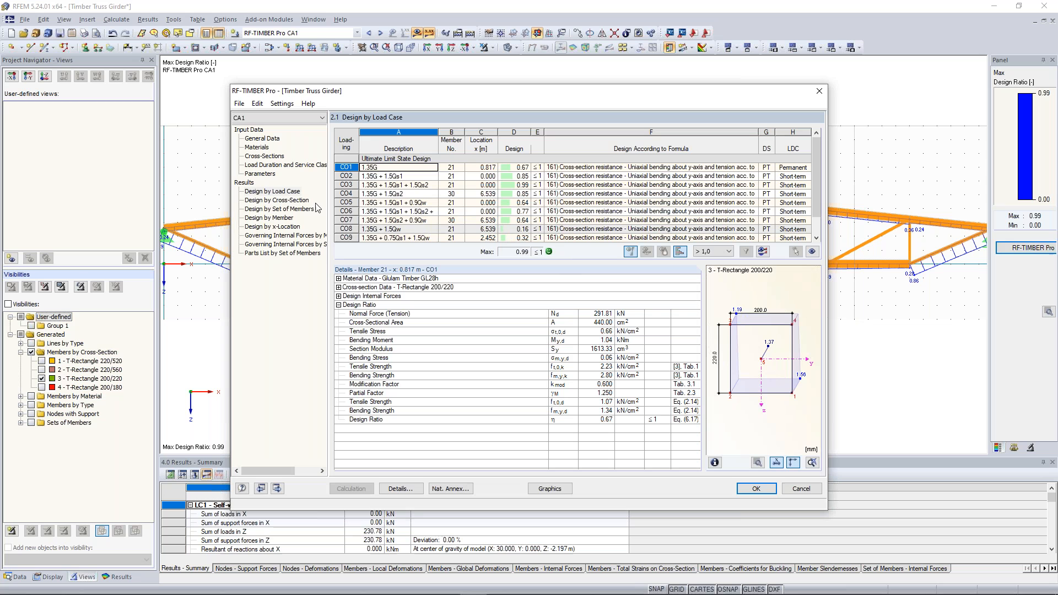
Step: In the CA1 design case's cross-section data, turn on height optimization for the T-Rectangle 220/520 section
{"action": "left_click", "coordinate": [280, 165]}
{"action": "left_click", "coordinate": [268, 156]}
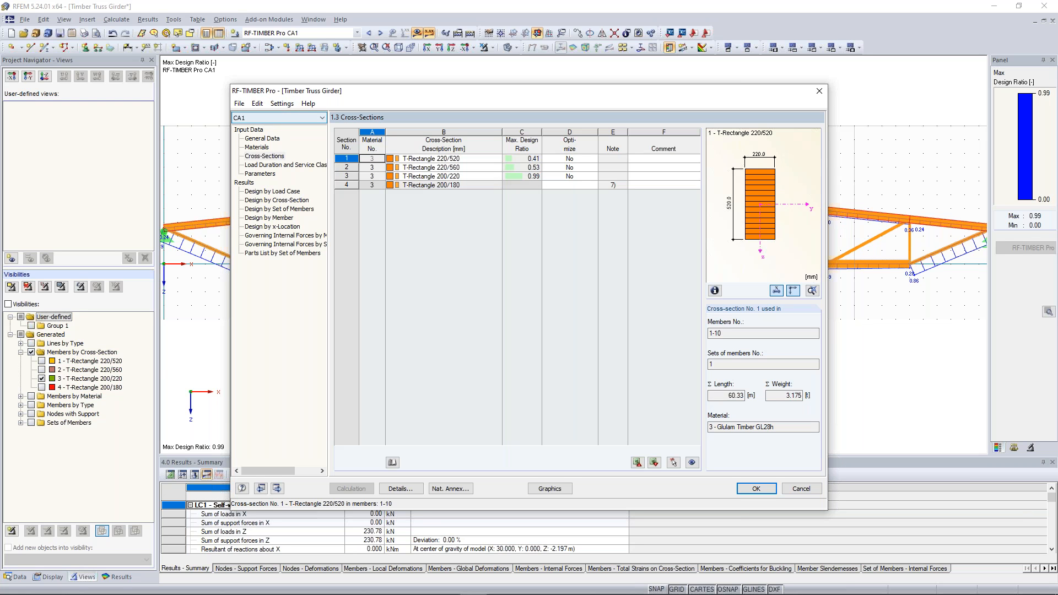
{"action": "left_click", "coordinate": [468, 161]}
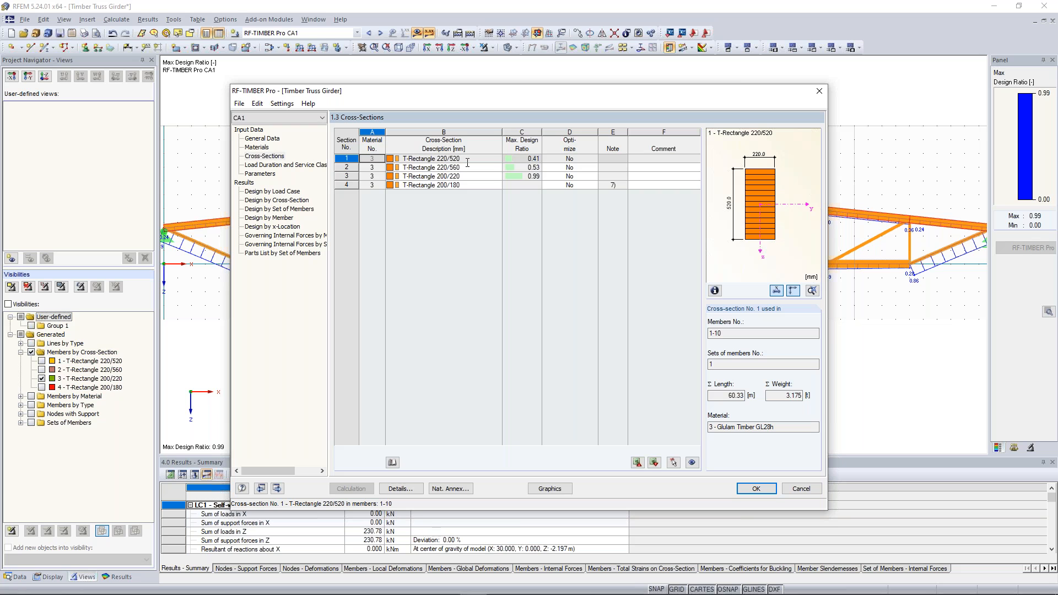
{"action": "left_click", "coordinate": [566, 159]}
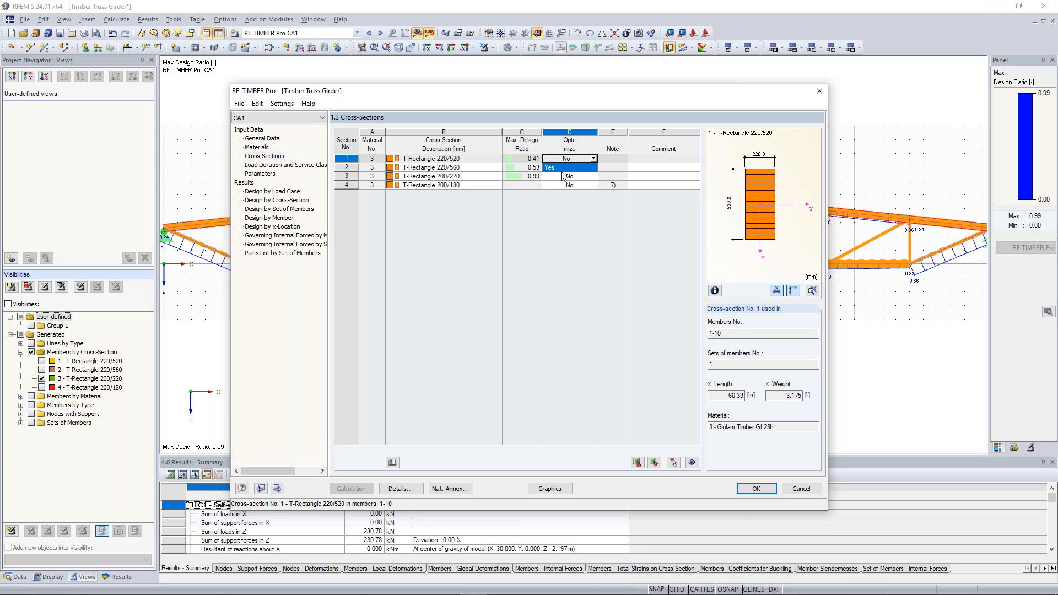
{"action": "left_click", "coordinate": [562, 167]}
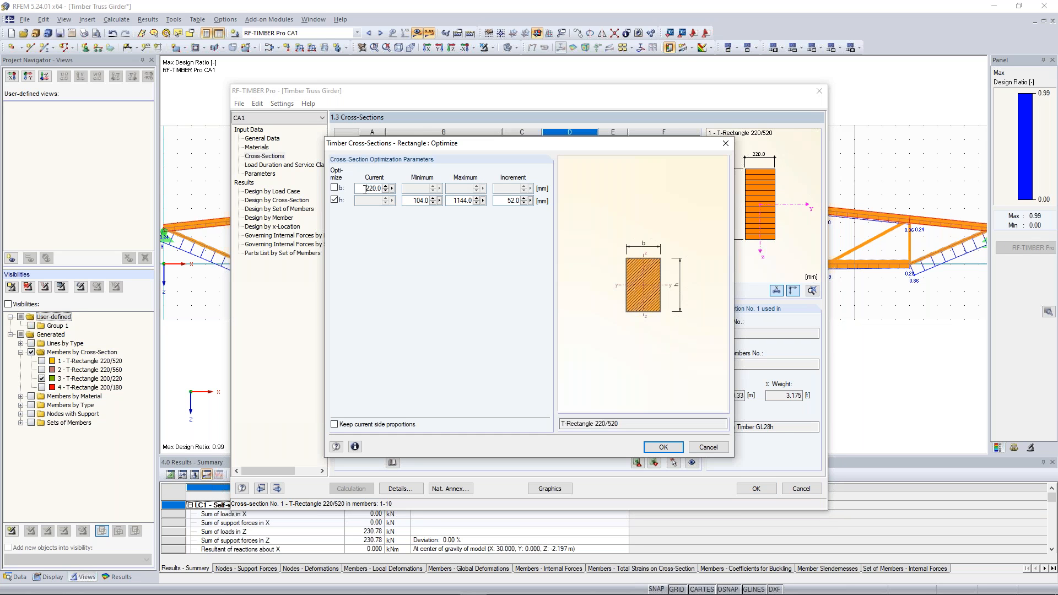
Step: Set the T-Rectangle 220/520 height optimization limits, with a minimum of 220 mm and an increment of 20 mm
{"action": "key", "text": "Tab"}
{"action": "type", "text": "220"}
{"action": "key", "text": "Tab"}
{"action": "type", "text": "50"}
{"action": "key", "text": "Tab"}
{"action": "type", "text": "20"}
{"action": "left_click", "coordinate": [661, 447]}
Step: Turn on height optimization for the T-Rectangle 220/560 section in the CA1 cross-section data
{"action": "key", "text": "Down"}
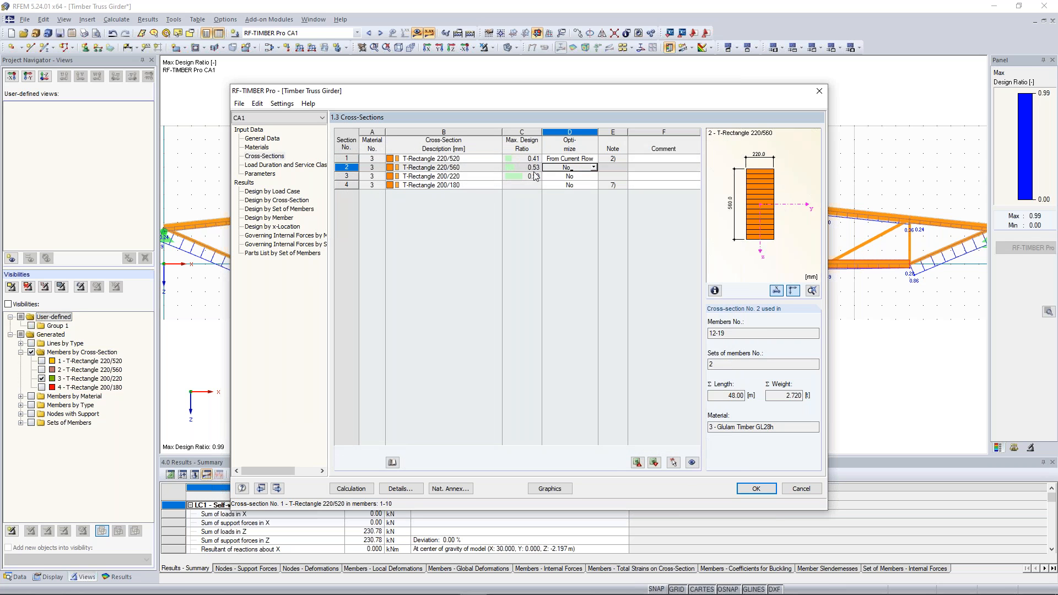
{"action": "left_click", "coordinate": [593, 167]}
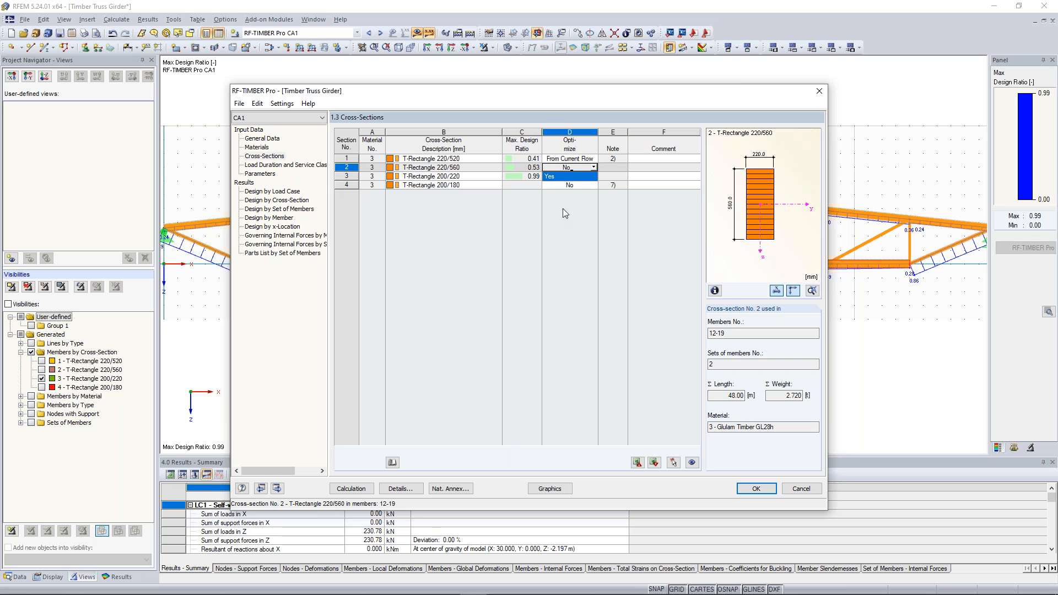
{"action": "key", "text": "Return"}
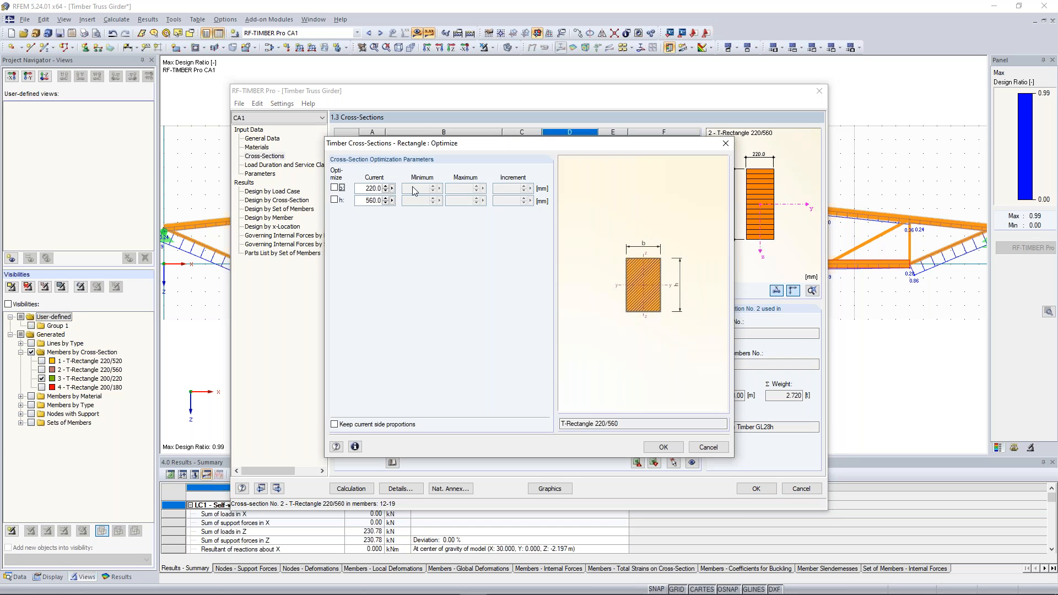
{"action": "left_click", "coordinate": [333, 200]}
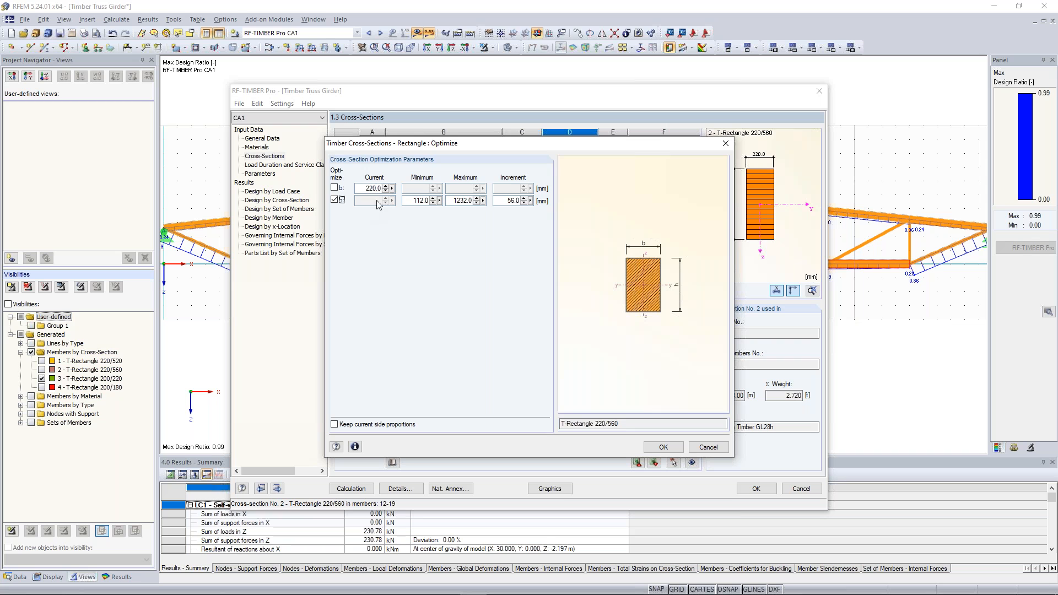
Step: Set the T-Rectangle 220/560 height optimization limits to minimum 220 mm, maximum 500 mm and increment 20 mm
{"action": "key", "text": "Tab"}
{"action": "type", "text": "220"}
{"action": "left_click_drag", "start_coordinate": [452, 200], "coordinate": [485, 202]}
{"action": "type", "text": "500"}
{"action": "left_click_drag", "start_coordinate": [505, 202], "coordinate": [523, 202]}
{"action": "type", "text": "20"}
{"action": "left_click", "coordinate": [657, 443]}
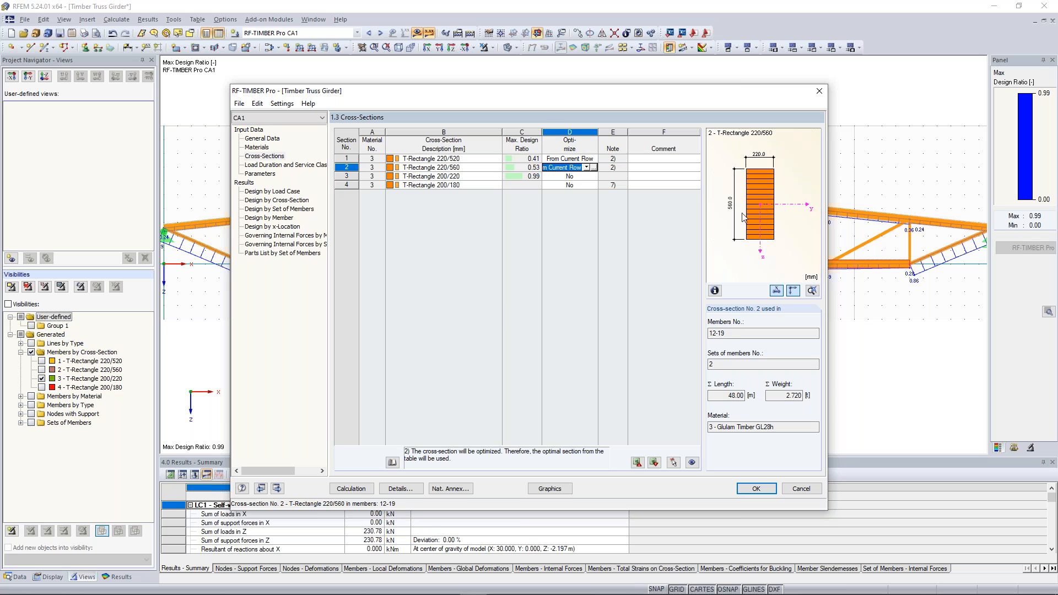
Step: Calculate the CA1 design with optimization, then return to the cross-section data and uncover the truss diagram behind the window
{"action": "left_click", "coordinate": [361, 488]}
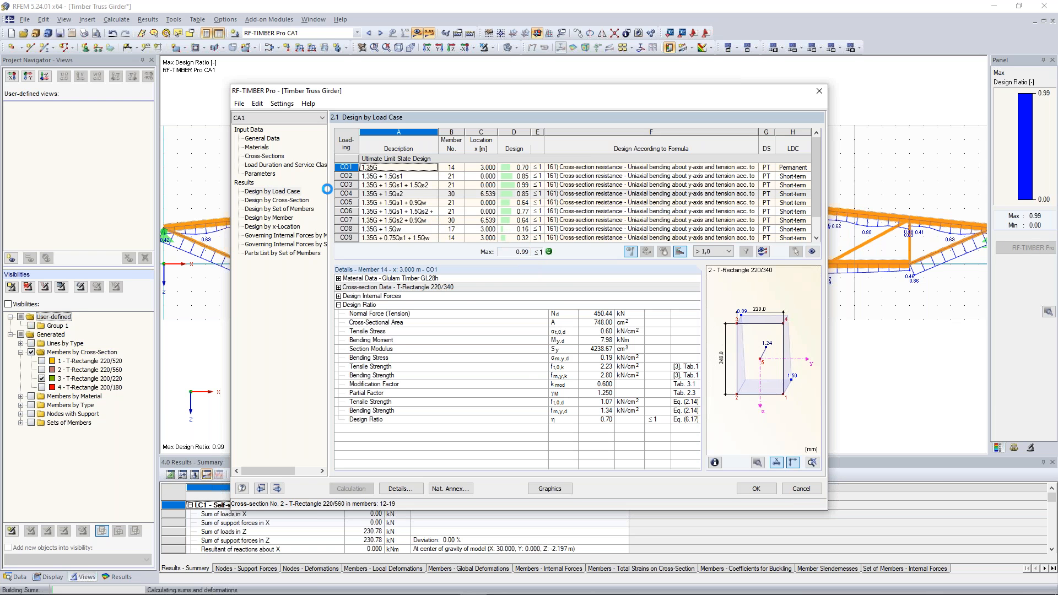
{"action": "left_click", "coordinate": [270, 157]}
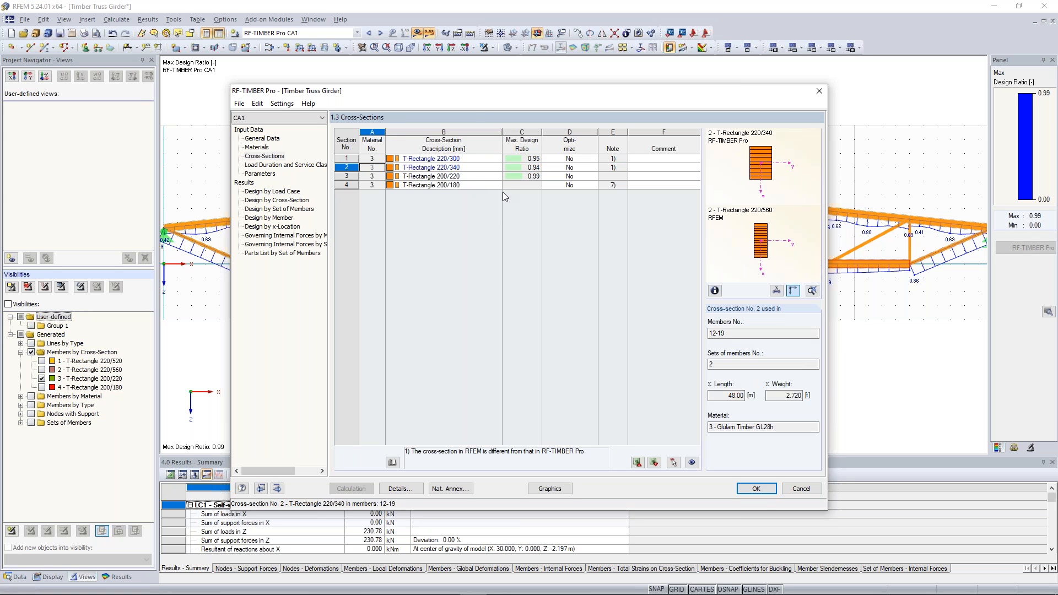
{"action": "left_click_drag", "start_coordinate": [476, 91], "coordinate": [490, 261]}
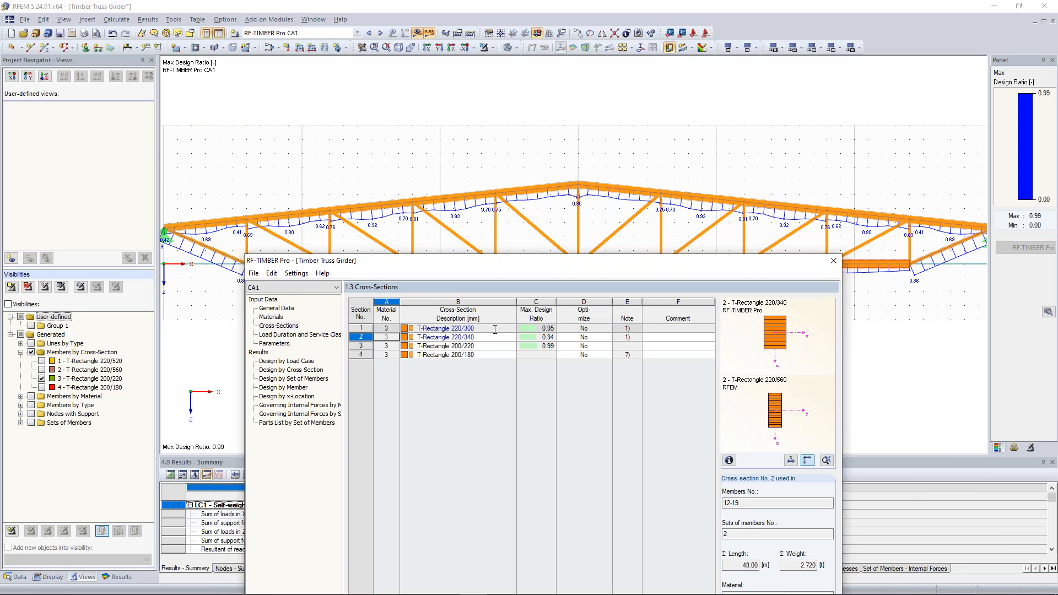
Step: Export all optimized cross-sections to the RFEM model, accept the deletion of existing results and close the design module
{"action": "right_click", "coordinate": [470, 329]}
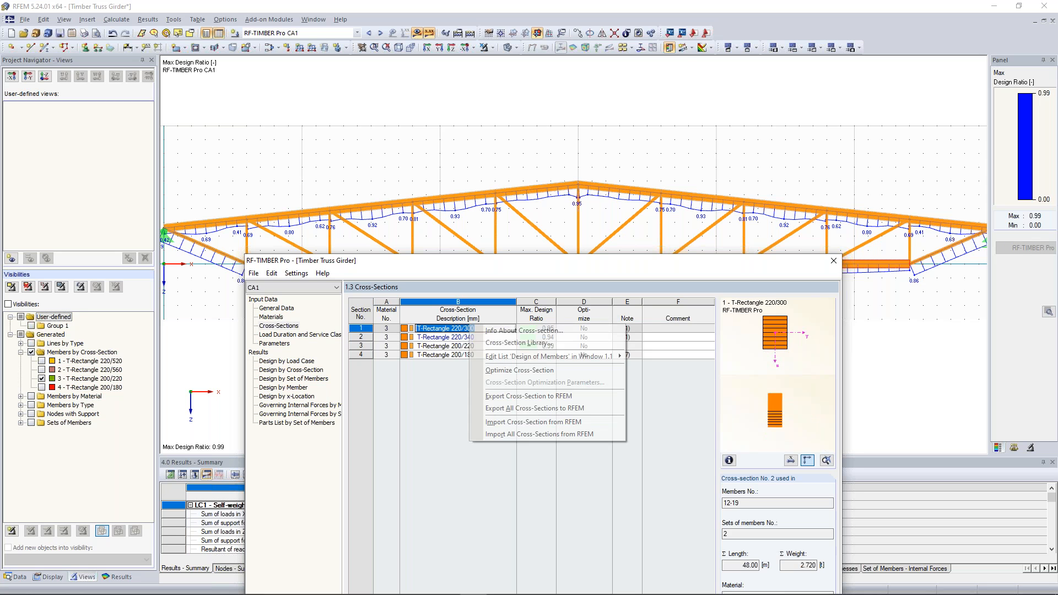
{"action": "left_click", "coordinate": [555, 408]}
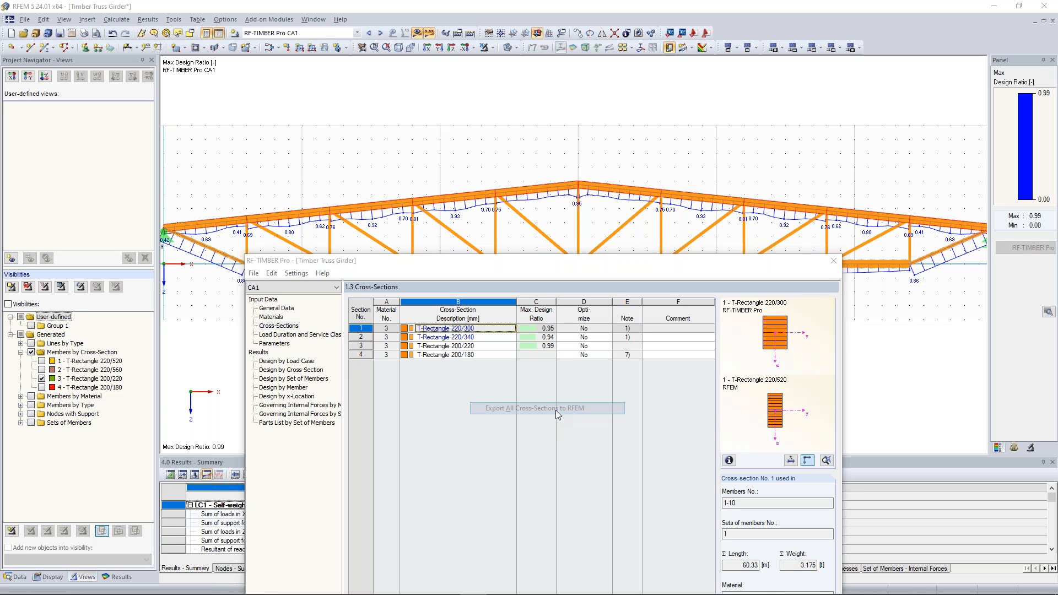
{"action": "left_click", "coordinate": [522, 489]}
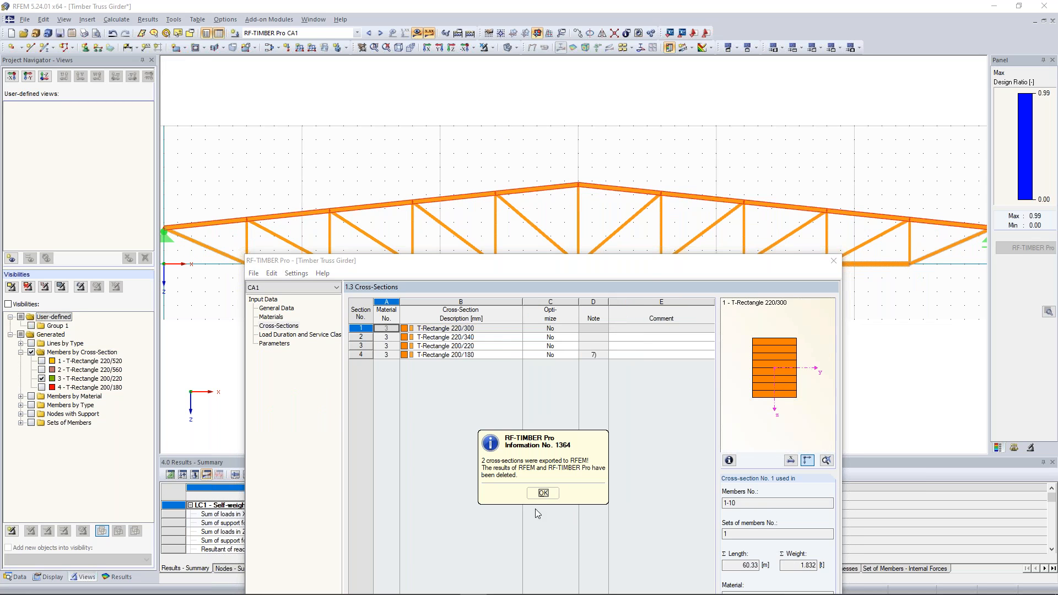
{"action": "left_click", "coordinate": [541, 492]}
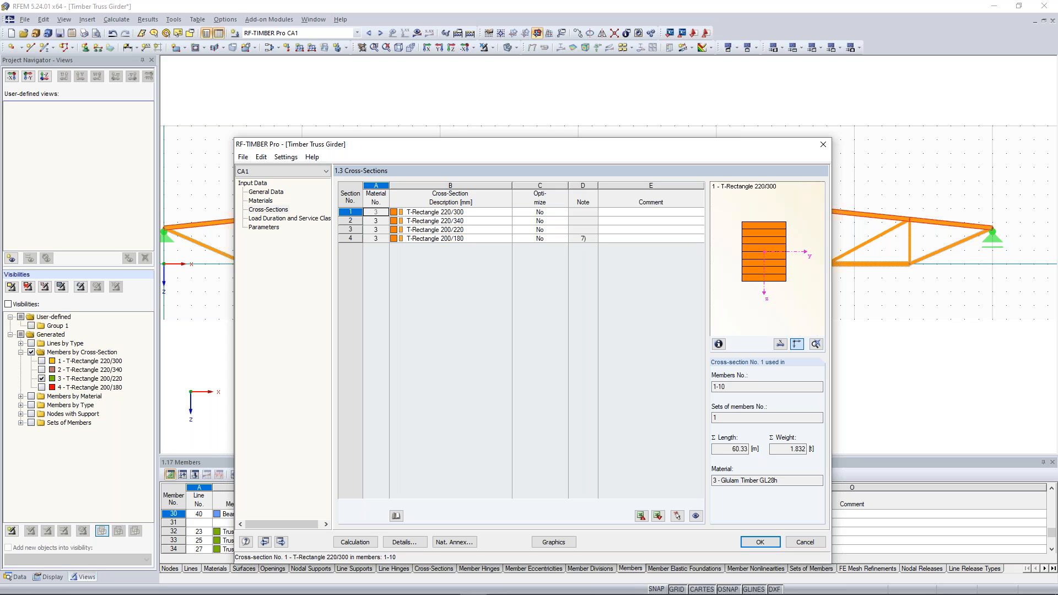
{"action": "left_click", "coordinate": [768, 540]}
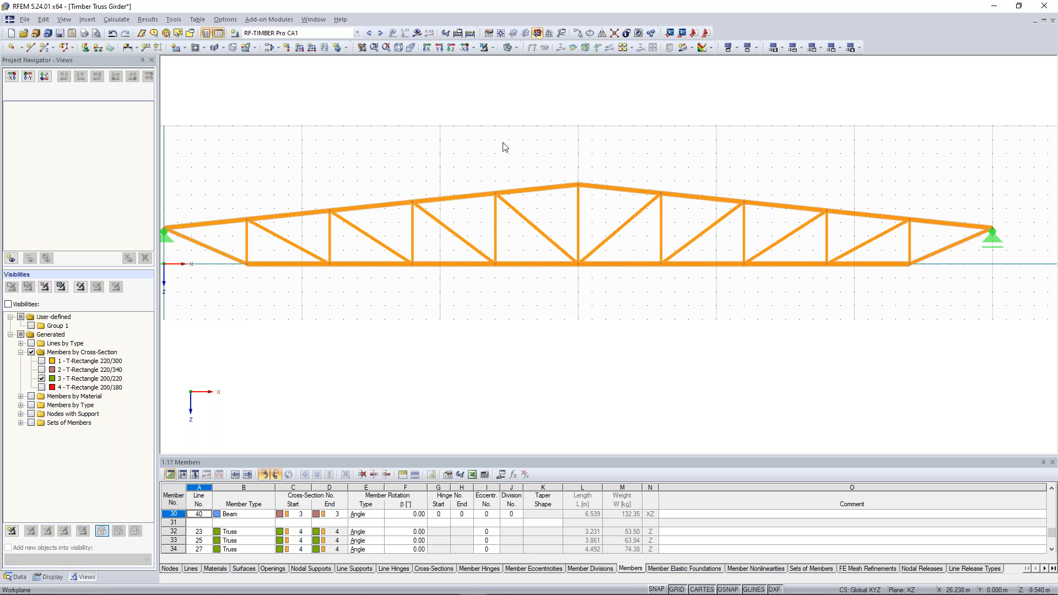
Step: Display the loads of load combination CO3 - 1.35G + 1.5Qs1 + 1.5Qs2 on the truss
{"action": "scroll", "coordinate": [494, 135], "scroll_direction": "down", "scroll_amount": 1}
{"action": "middle_click_drag", "start_coordinate": [437, 148], "coordinate": [468, 155]}
{"action": "mouse_move", "coordinate": [556, 178]}
{"action": "middle_mouse_down"}
{"action": "mouse_move", "coordinate": [548, 173]}
{"action": "mouse_move", "coordinate": [558, 177]}
{"action": "middle_mouse_up"}
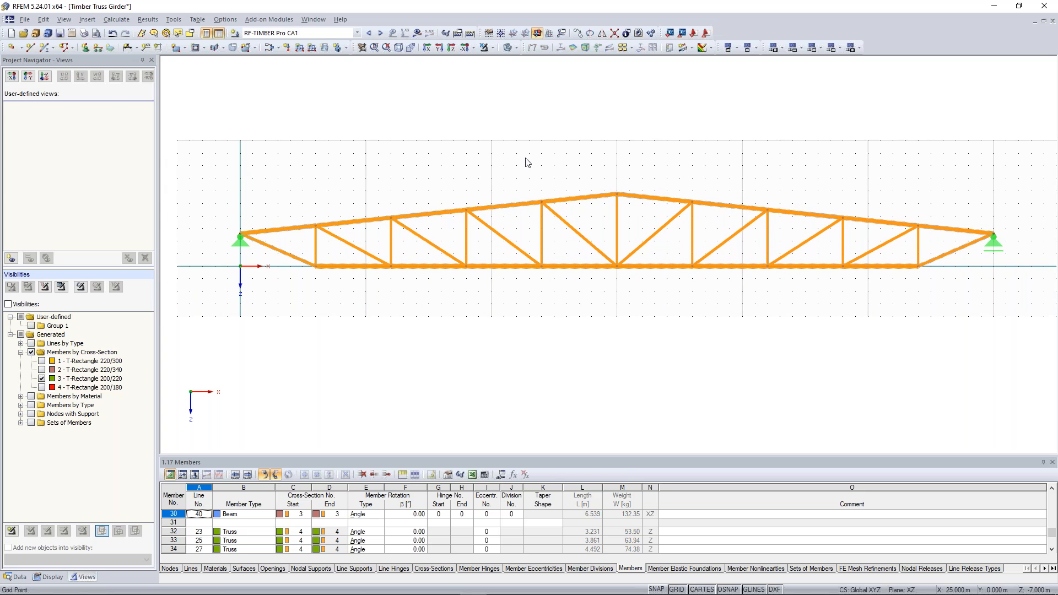
{"action": "left_click", "coordinate": [357, 33]}
{"action": "scroll", "coordinate": [350, 61], "scroll_direction": "up", "scroll_amount": 1}
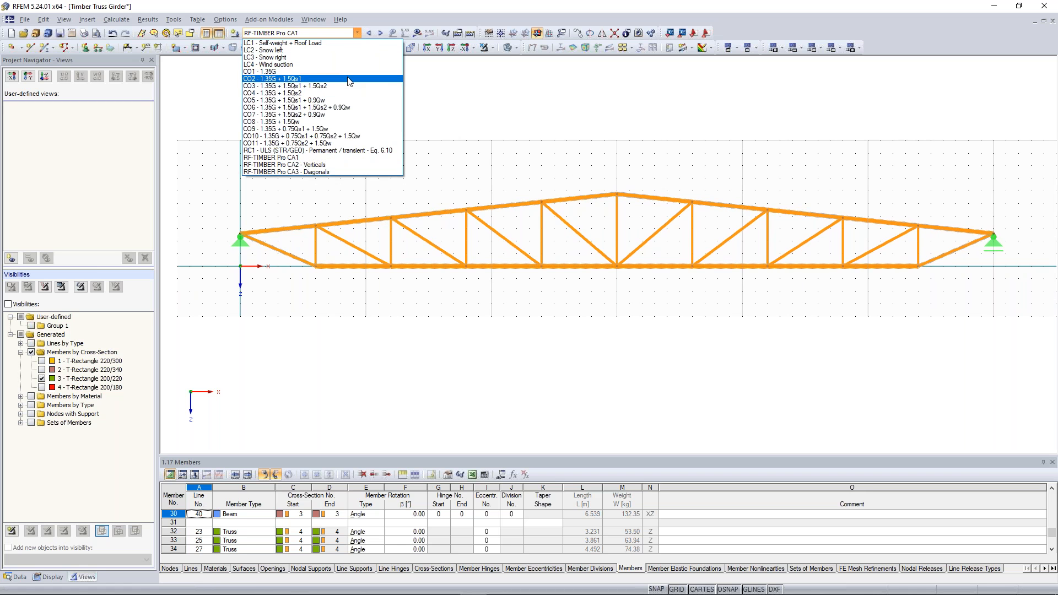
{"action": "left_click", "coordinate": [348, 81]}
{"action": "left_click", "coordinate": [392, 33]}
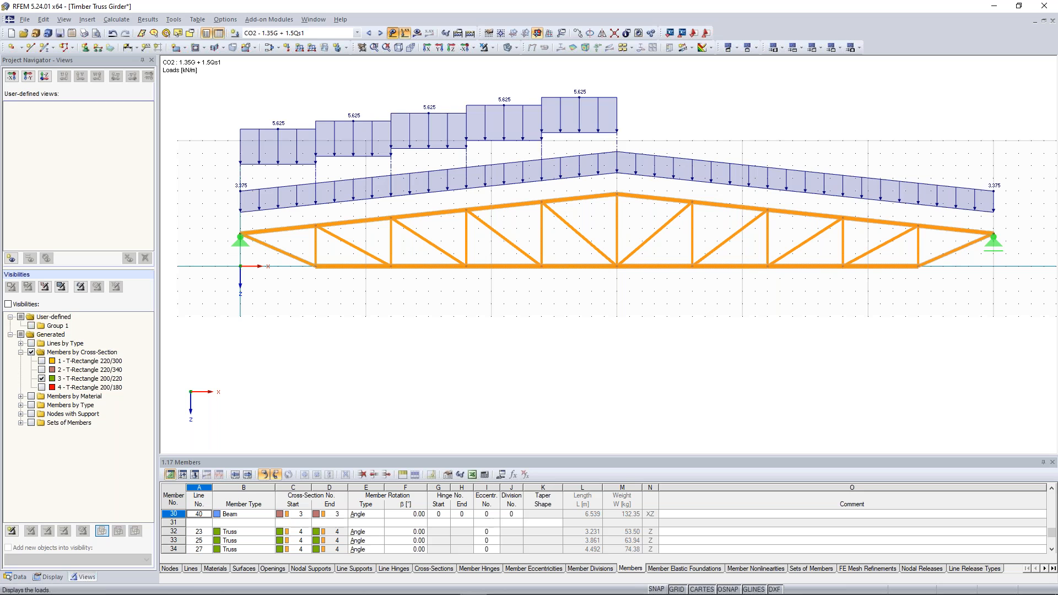
{"action": "left_click", "coordinate": [380, 33]}
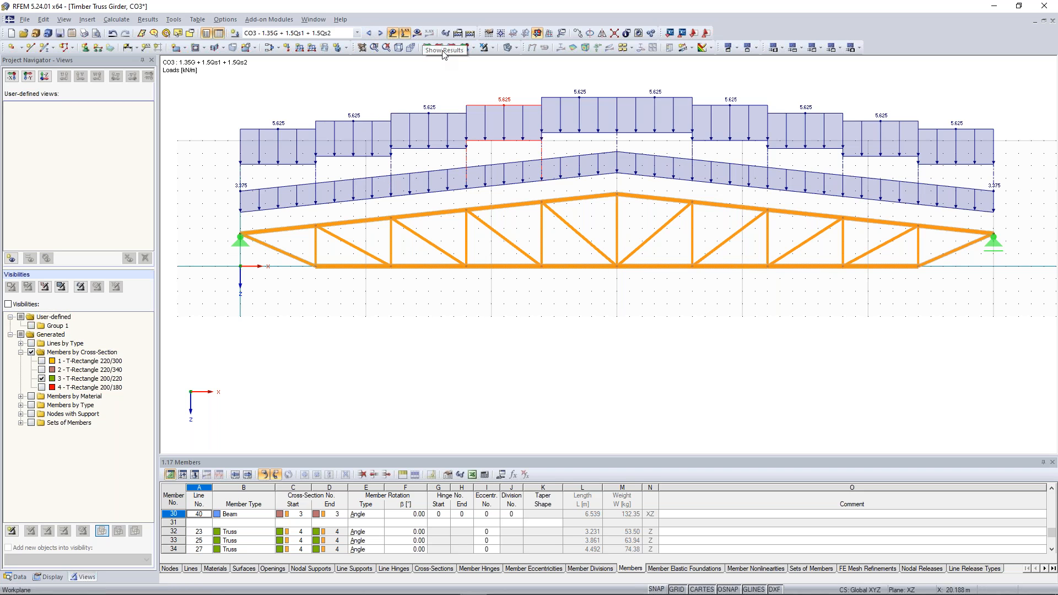
Step: Calculate the CO3 results with the new sections and show the global deformations uZ
{"action": "left_click", "coordinate": [417, 34]}
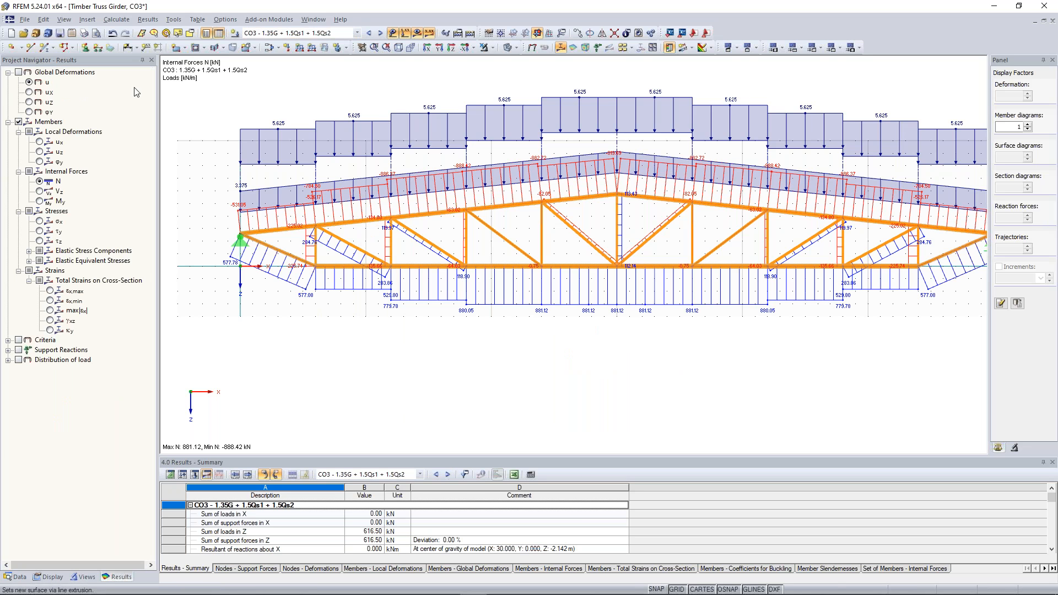
{"action": "left_click", "coordinate": [30, 102]}
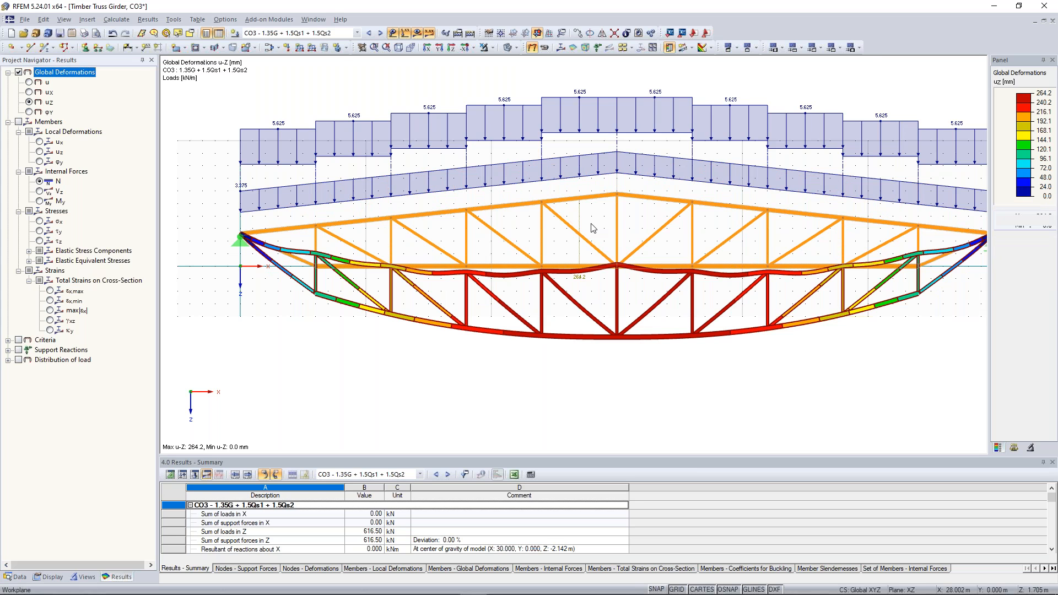
{"action": "scroll", "coordinate": [593, 228], "scroll_direction": "down", "scroll_amount": 1}
{"action": "middle_click_drag", "start_coordinate": [592, 228], "coordinate": [580, 223]}
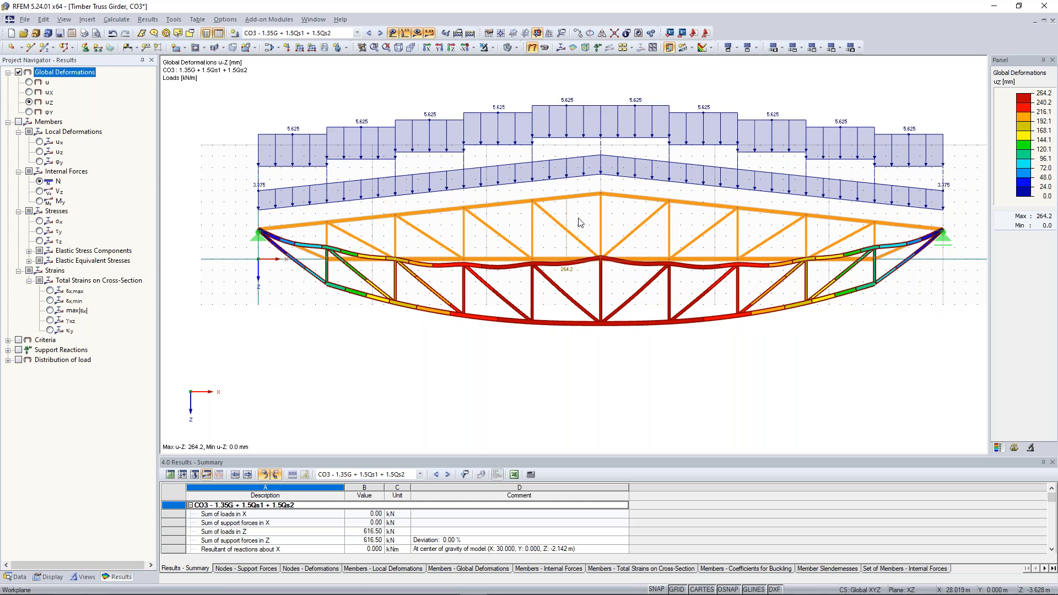
Step: Examine the truss girder's deformed shape and vertical deflection along the span under CO3
{"action": "scroll", "coordinate": [580, 223], "scroll_direction": "up", "scroll_amount": 1}
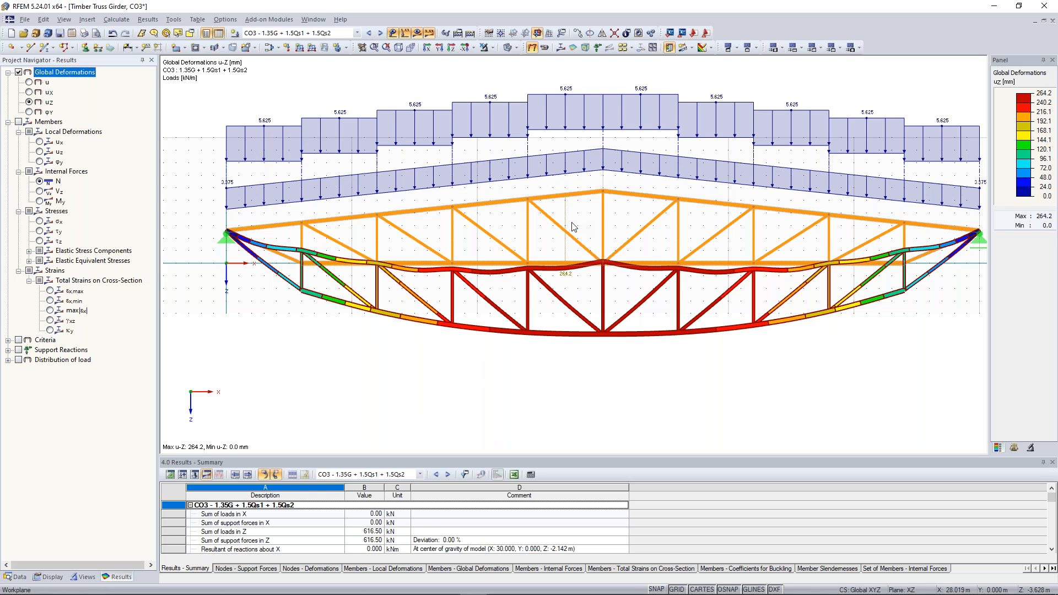
{"action": "scroll", "coordinate": [573, 226], "scroll_direction": "down", "scroll_amount": 1}
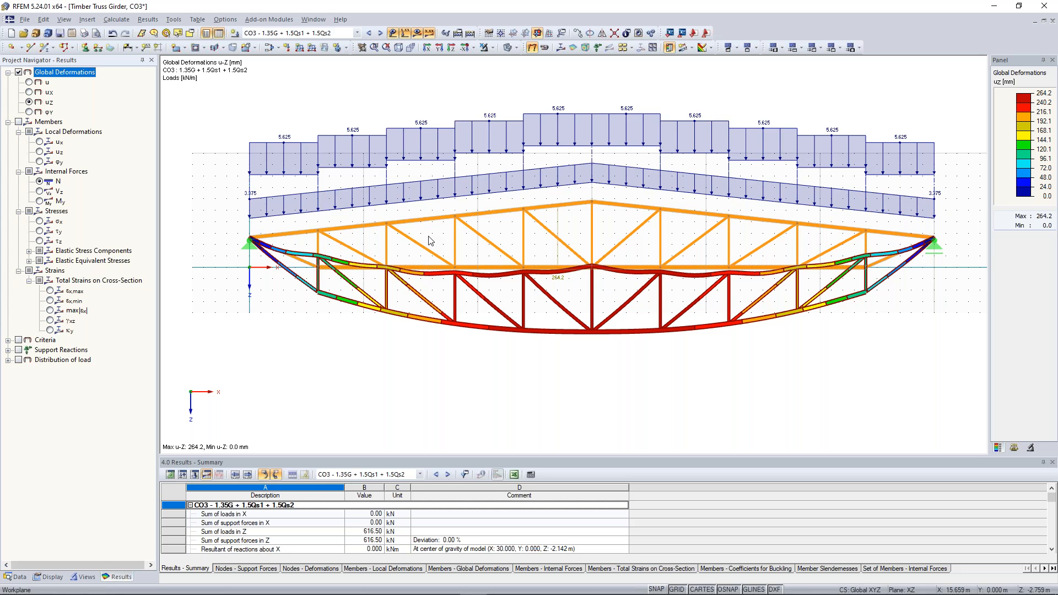
{"action": "scroll", "coordinate": [441, 240], "scroll_direction": "up", "scroll_amount": 2}
{"action": "middle_click_drag", "start_coordinate": [440, 231], "coordinate": [411, 236]}
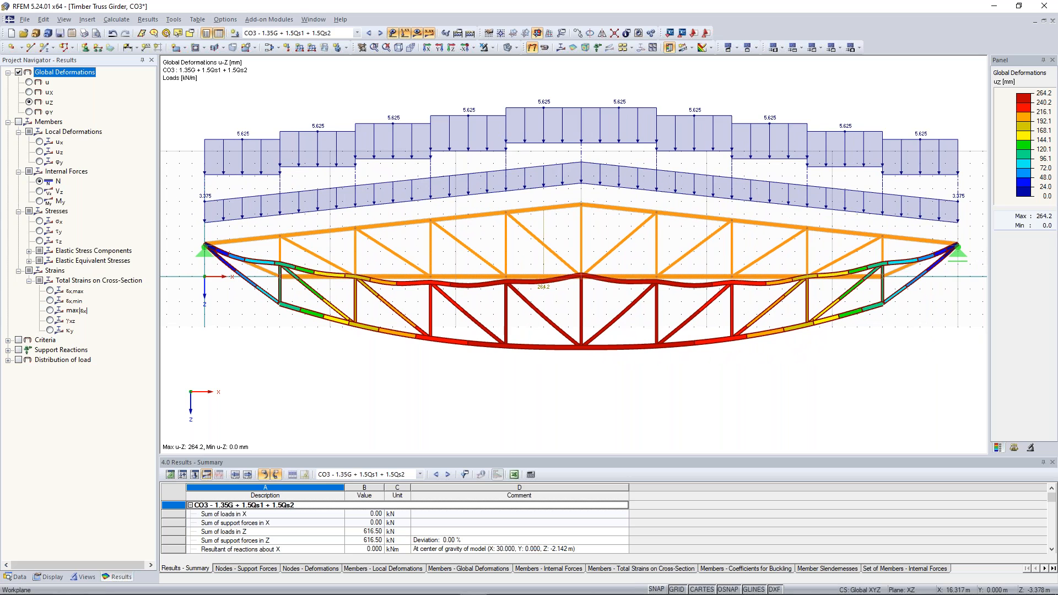
{"action": "scroll", "coordinate": [410, 233], "scroll_direction": "down", "scroll_amount": 1}
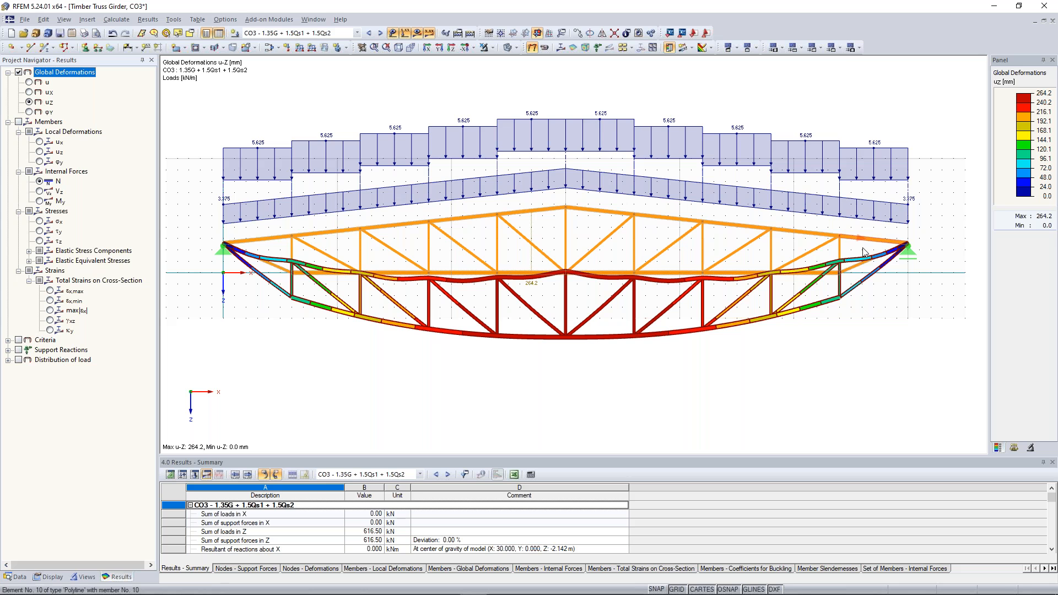
{"action": "scroll", "coordinate": [547, 226], "scroll_direction": "up", "scroll_amount": 1}
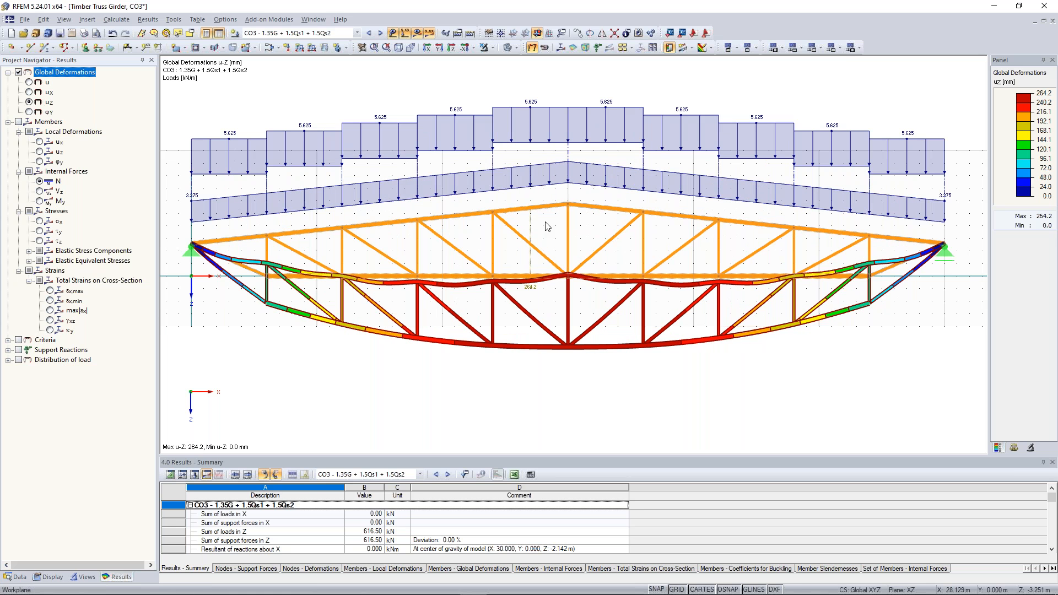
{"action": "middle_click_drag", "start_coordinate": [552, 227], "coordinate": [577, 232]}
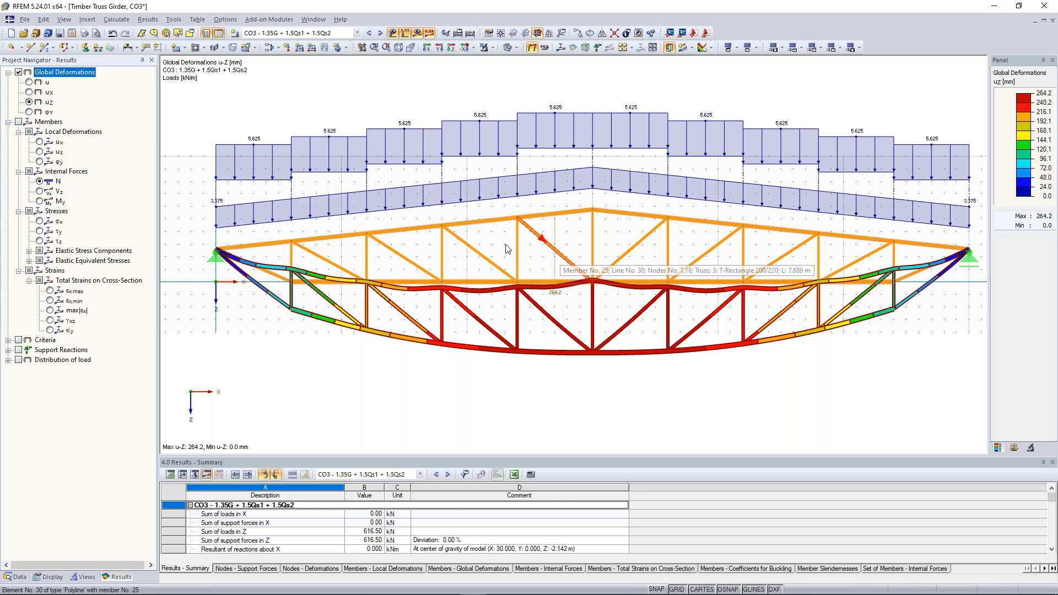
{"action": "left_click", "coordinate": [260, 272]}
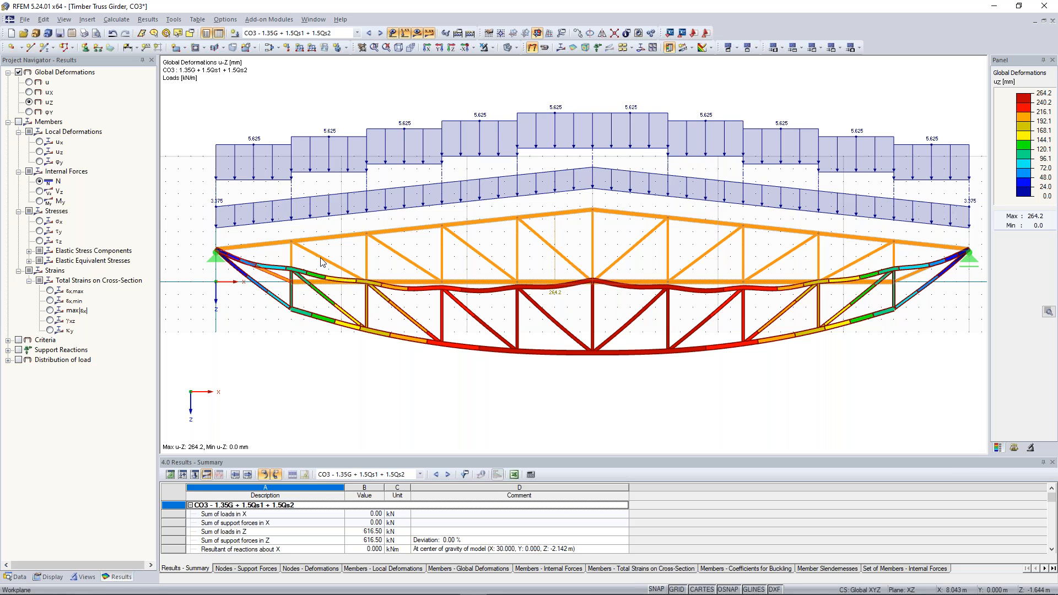
{"action": "scroll", "coordinate": [322, 262], "scroll_direction": "down", "scroll_amount": 1}
{"action": "left_click_drag", "start_coordinate": [193, 104], "coordinate": [841, 333]}
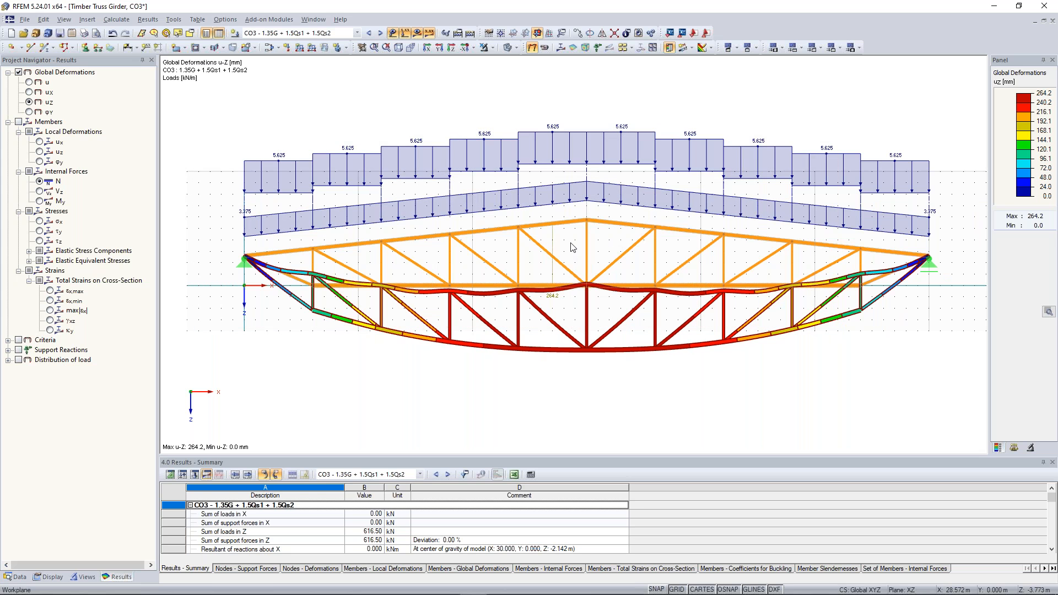
{"action": "scroll", "coordinate": [550, 246], "scroll_direction": "up", "scroll_amount": 1}
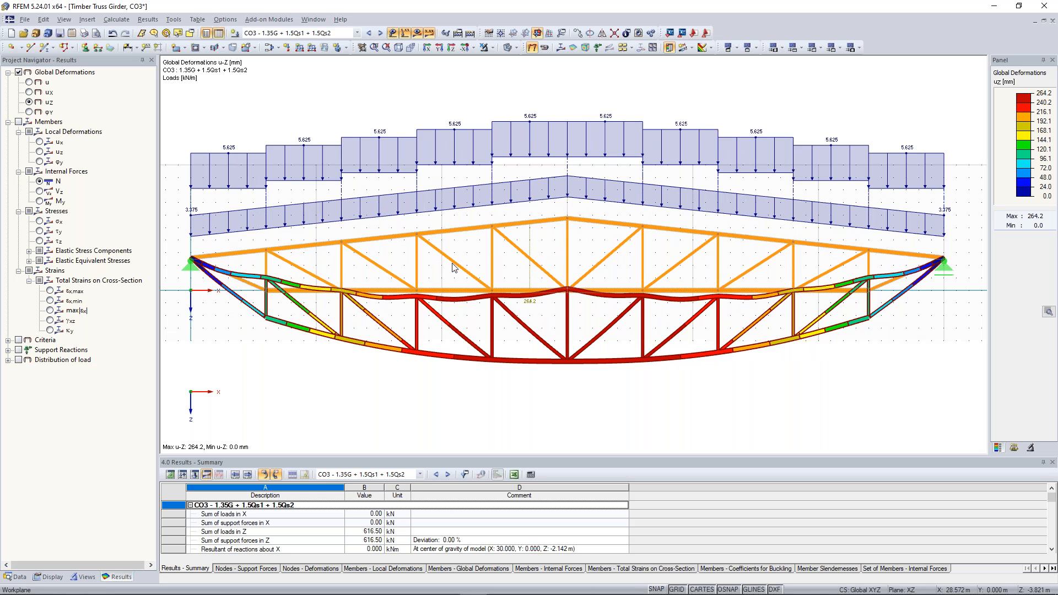
{"action": "middle_click_drag", "start_coordinate": [442, 273], "coordinate": [452, 265]}
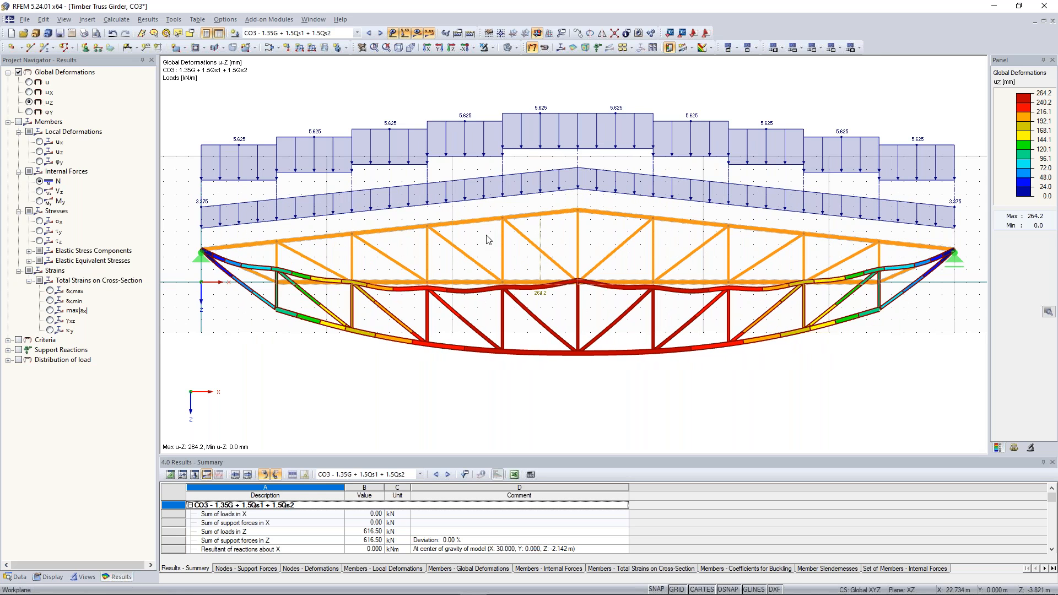
{"action": "scroll", "coordinate": [475, 240], "scroll_direction": "down", "scroll_amount": 3}
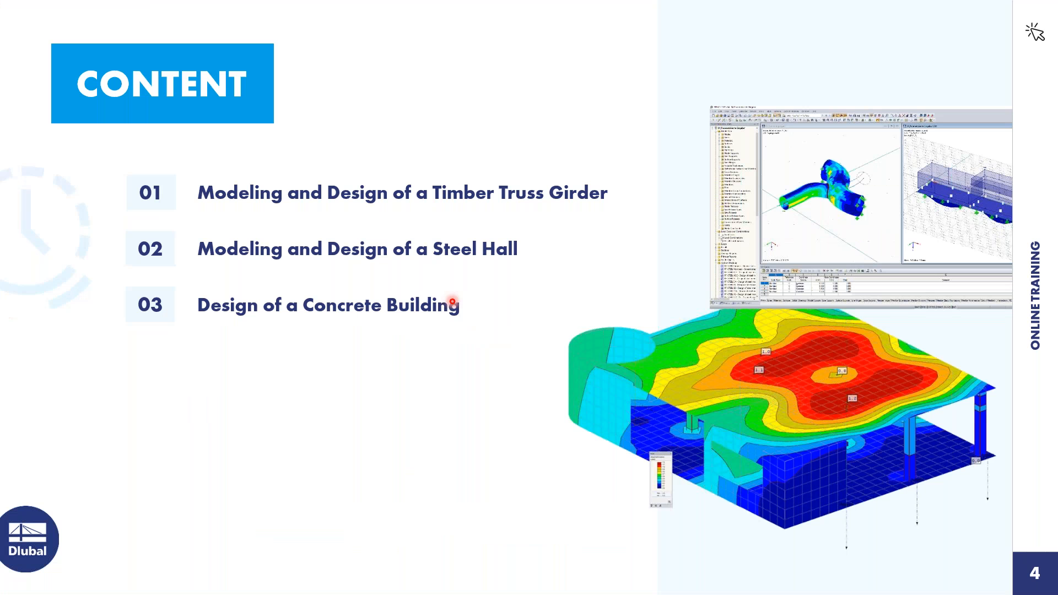
{"action": "key", "text": "Right"}
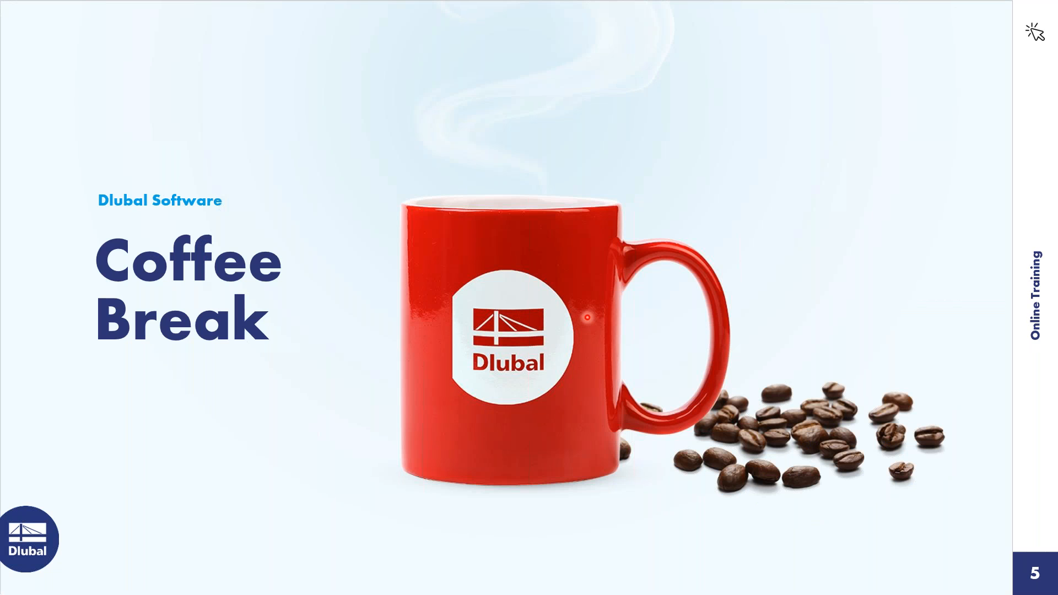
{"action": "left_click", "coordinate": [51, 586]}
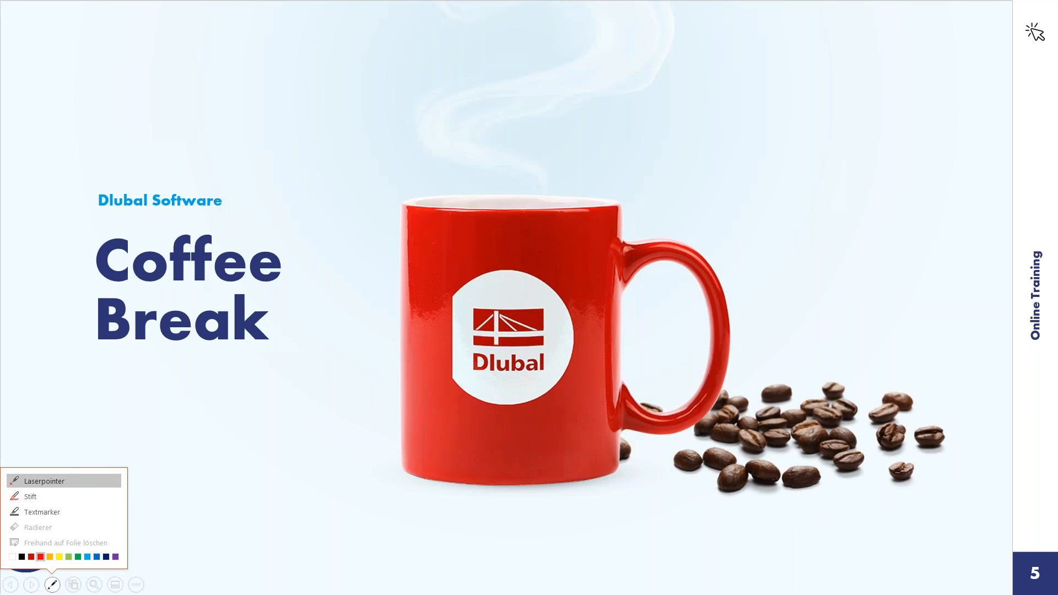
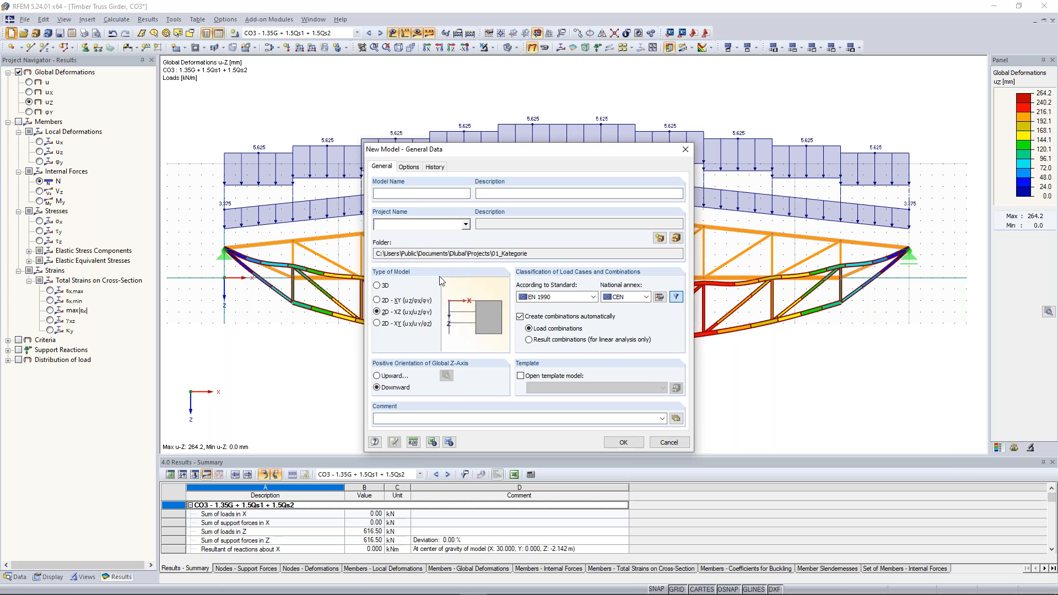
Step: Create a new 3D model named Steel Hall
{"action": "left_click", "coordinate": [413, 194]}
{"action": "type", "text": "Steel Hall"}
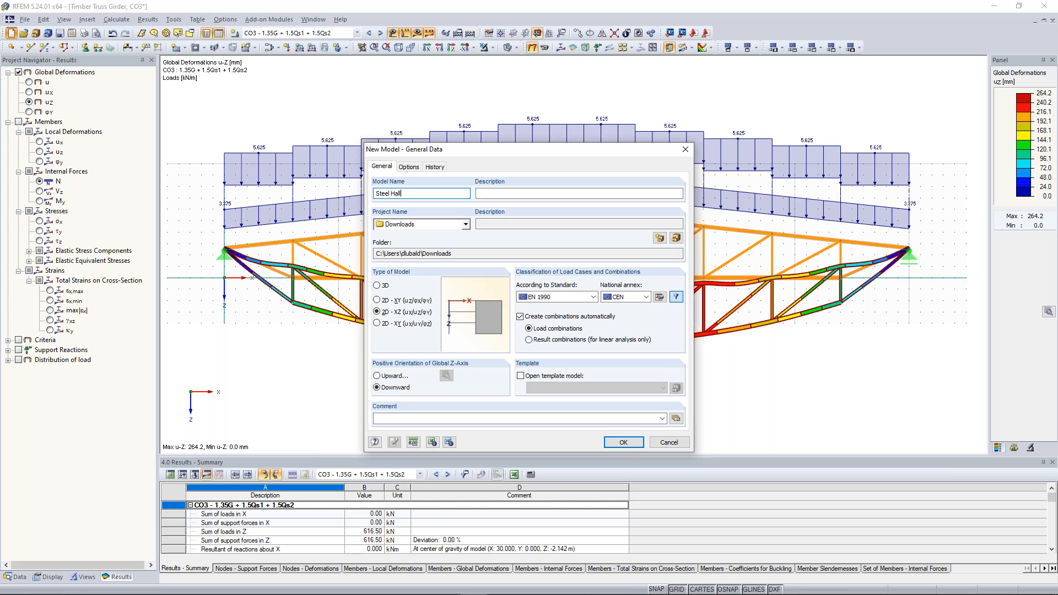
{"action": "left_click", "coordinate": [377, 286]}
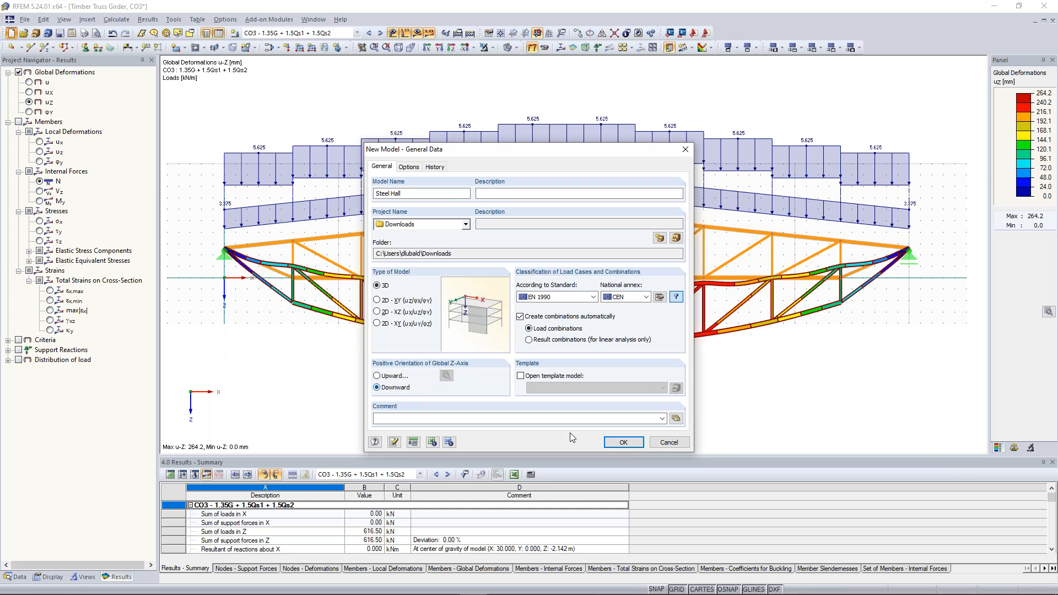
{"action": "left_click", "coordinate": [624, 442]}
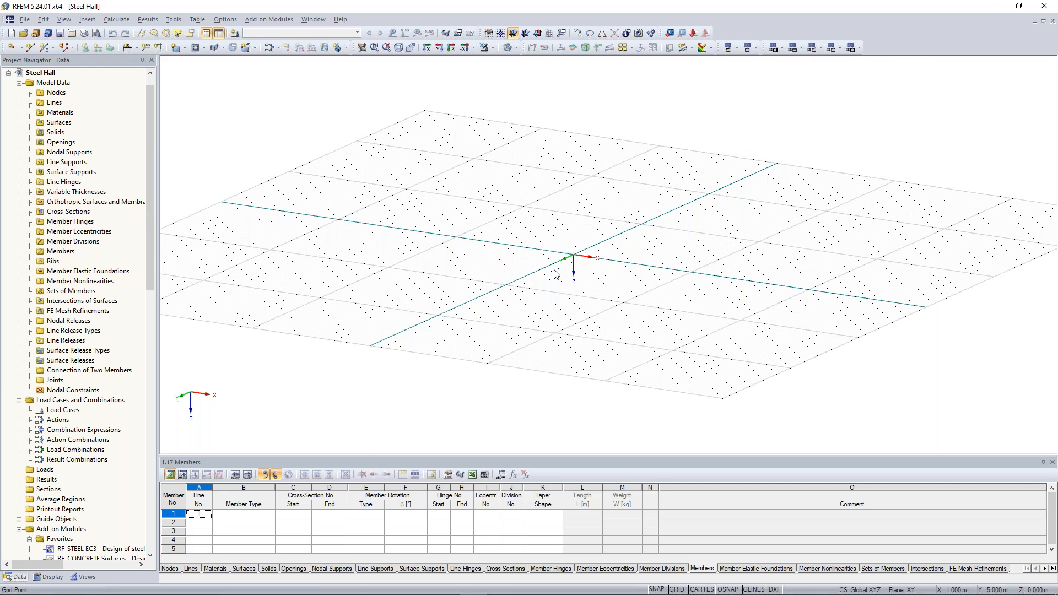
Step: Set the work plane of the new model to XZ
{"action": "left_click", "coordinate": [538, 34]}
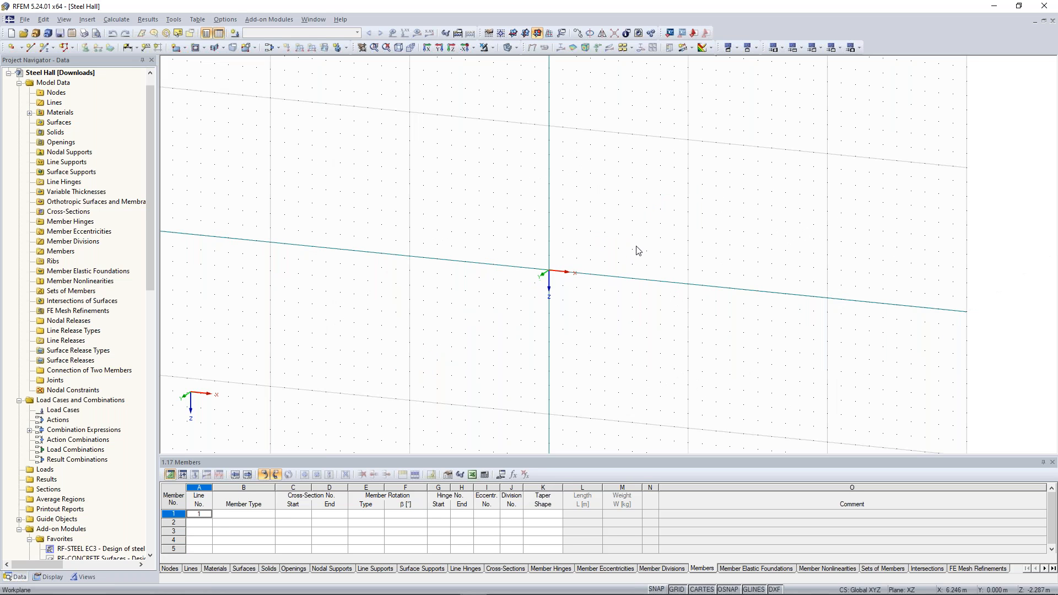
{"action": "scroll", "coordinate": [636, 247], "scroll_direction": "up", "scroll_amount": 1}
{"action": "middle_click_drag", "start_coordinate": [636, 246], "coordinate": [592, 231]}
{"action": "scroll", "coordinate": [591, 230], "scroll_direction": "up", "scroll_amount": 1}
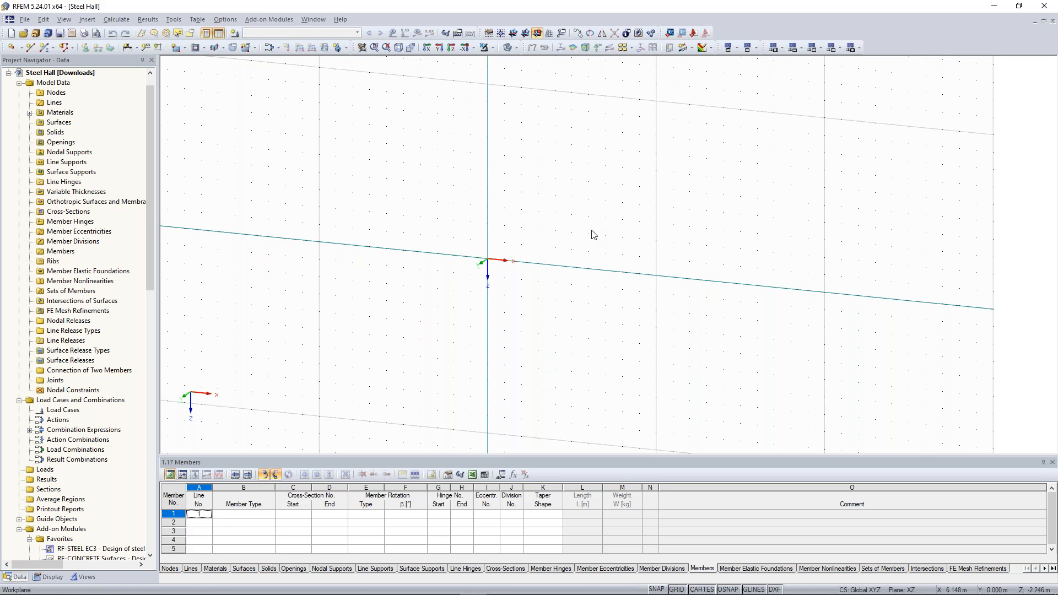
Step: Define a generated 2D truss with 6 bays, total length 18.75 m, total height 3.25 m and side height 2.75 m
{"action": "left_click", "coordinate": [174, 19]}
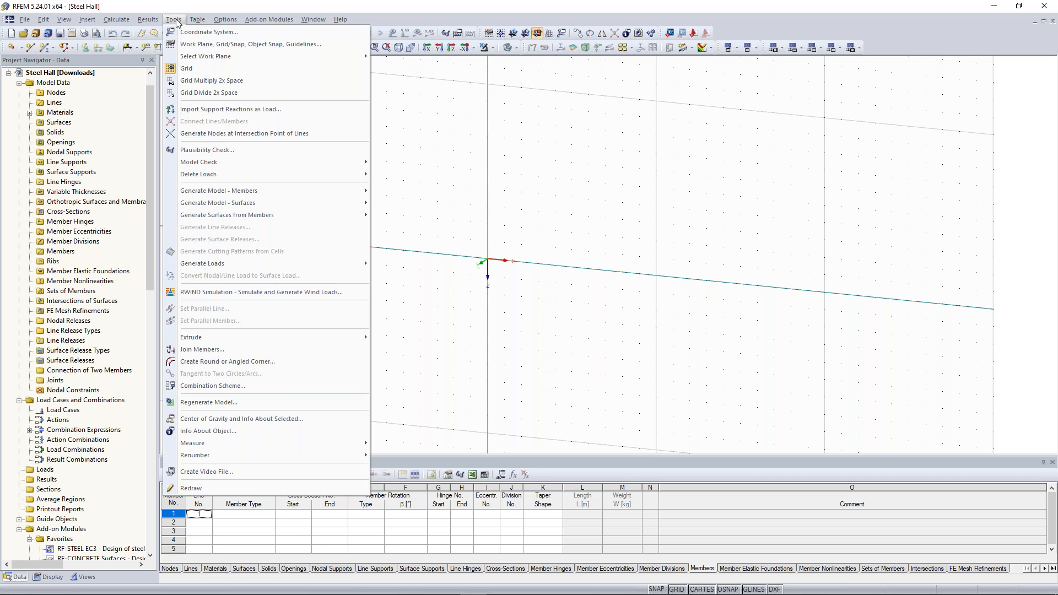
{"action": "mouse_move", "coordinate": [246, 193]}
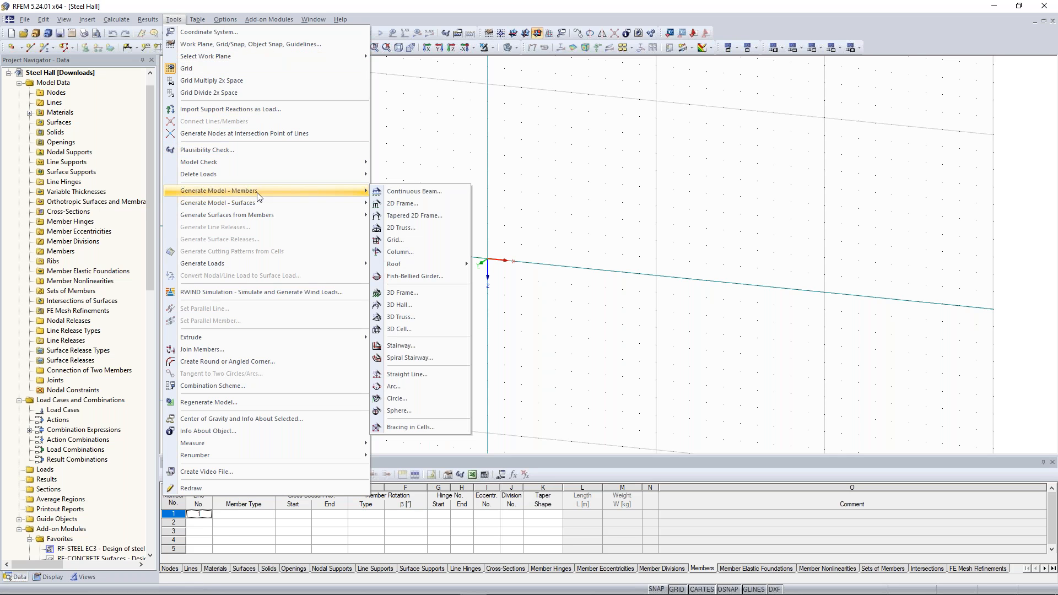
{"action": "left_click", "coordinate": [397, 203]}
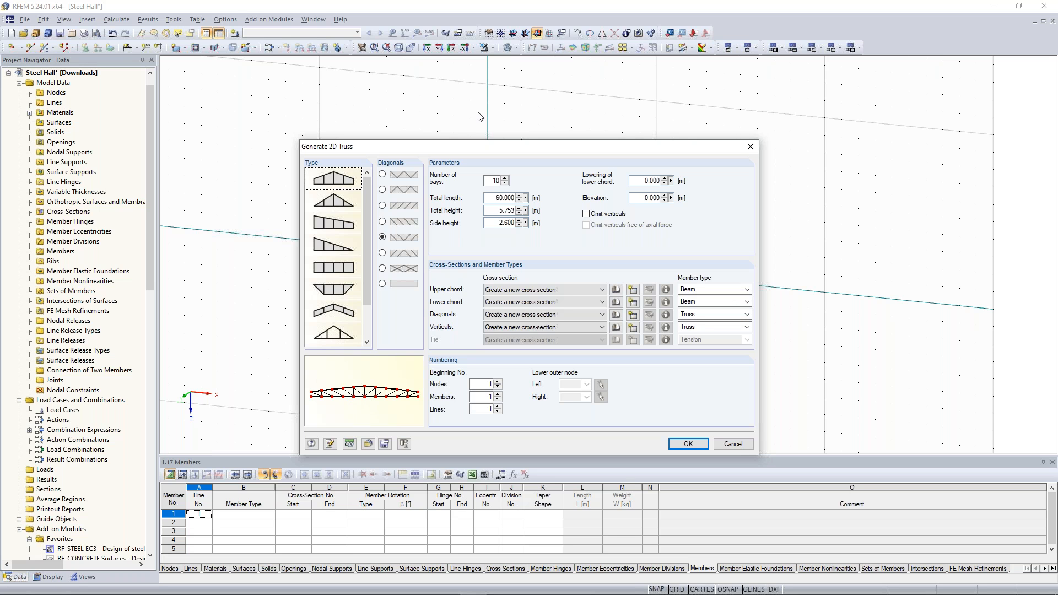
{"action": "double_click", "coordinate": [505, 179]}
{"action": "type", "text": "6"}
{"action": "key", "text": "Tab"}
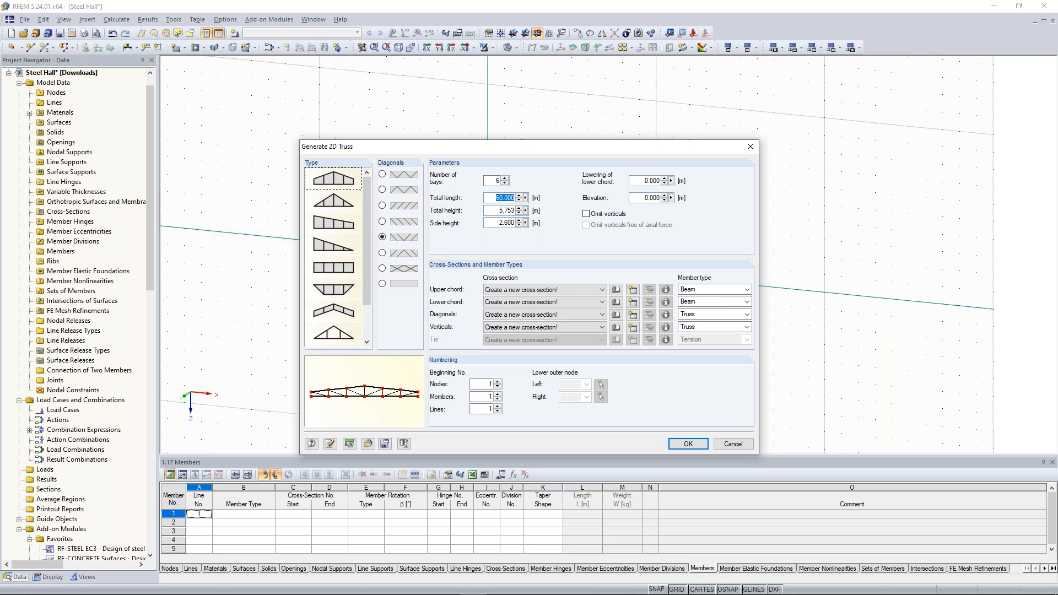
{"action": "type", "text": "18,75"}
{"action": "left_click", "coordinate": [519, 211]}
{"action": "double_click", "coordinate": [519, 210]}
{"action": "type", "text": "3,25"}
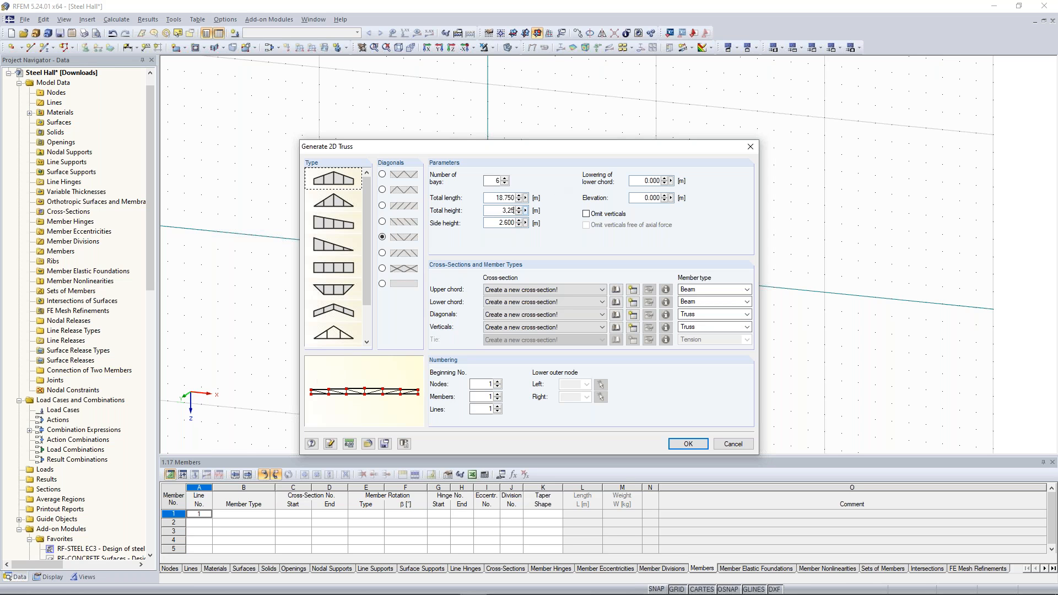
{"action": "key", "text": "Tab"}
{"action": "type", "text": "2,75"}
Step: Create an HEA 300 cross-section in Steel S 235 for the truss's upper chord
{"action": "left_click", "coordinate": [511, 292]}
{"action": "left_click", "coordinate": [636, 289]}
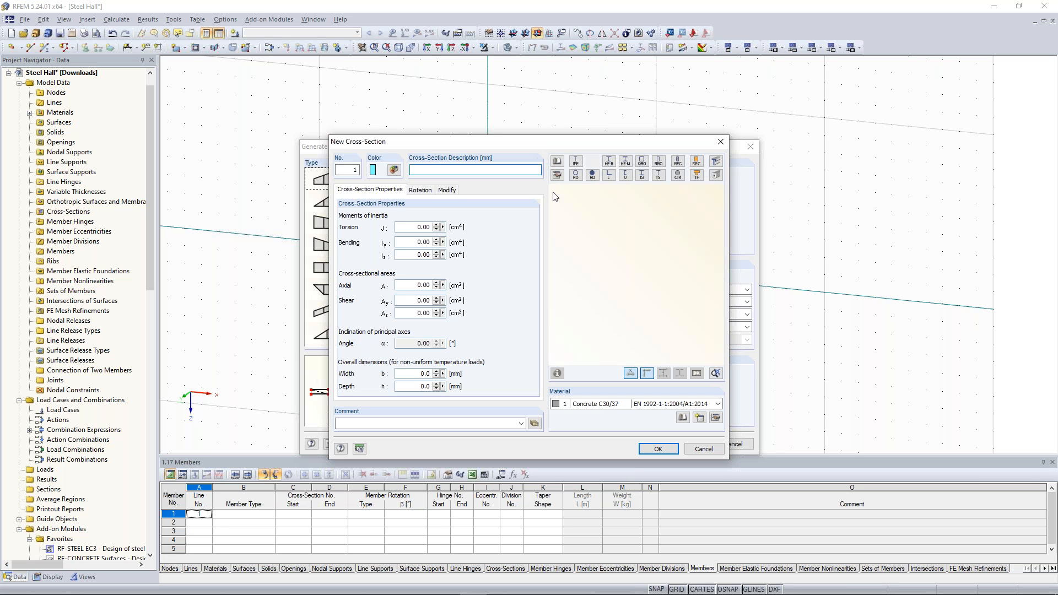
{"action": "left_click", "coordinate": [557, 178]}
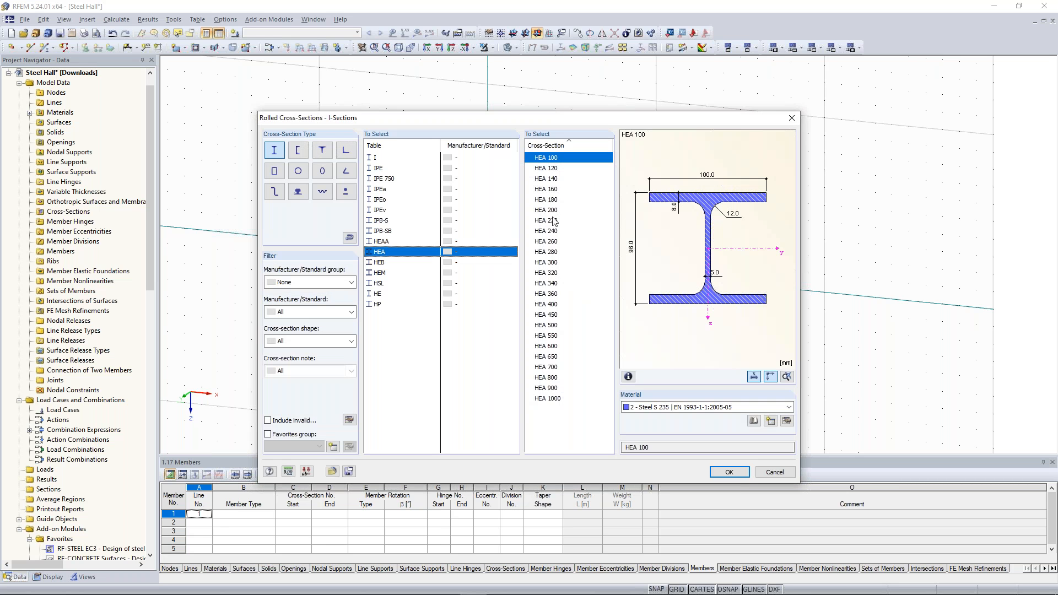
{"action": "left_click", "coordinate": [556, 262]}
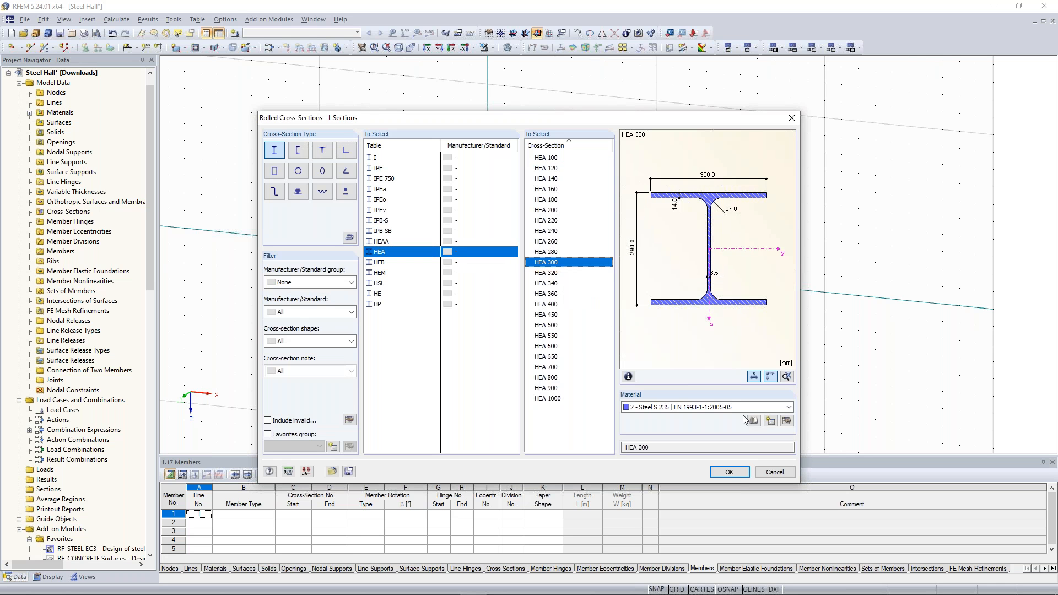
{"action": "left_click", "coordinate": [729, 472]}
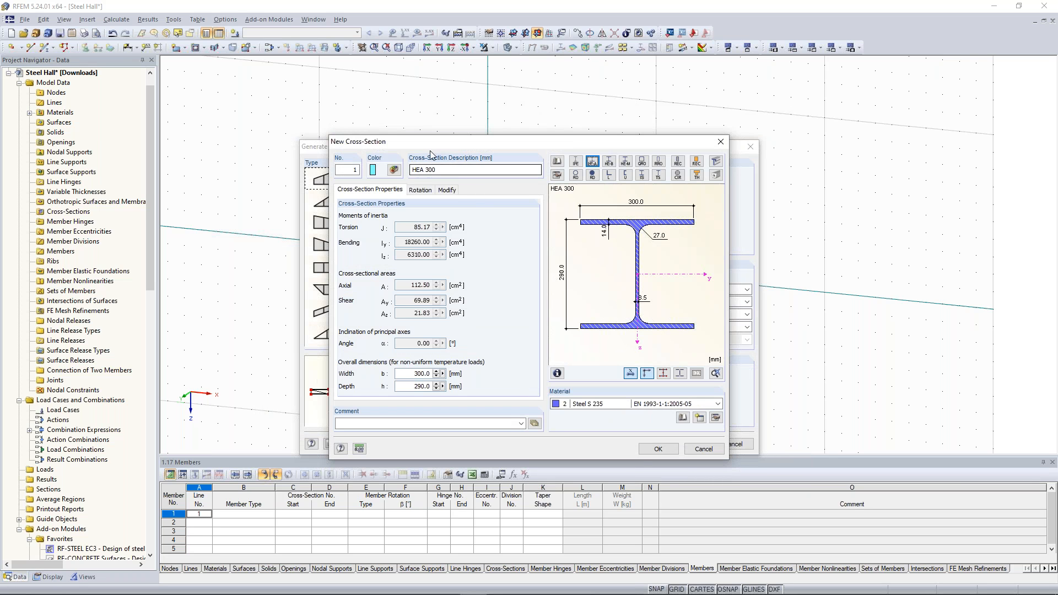
{"action": "left_click", "coordinate": [658, 449]}
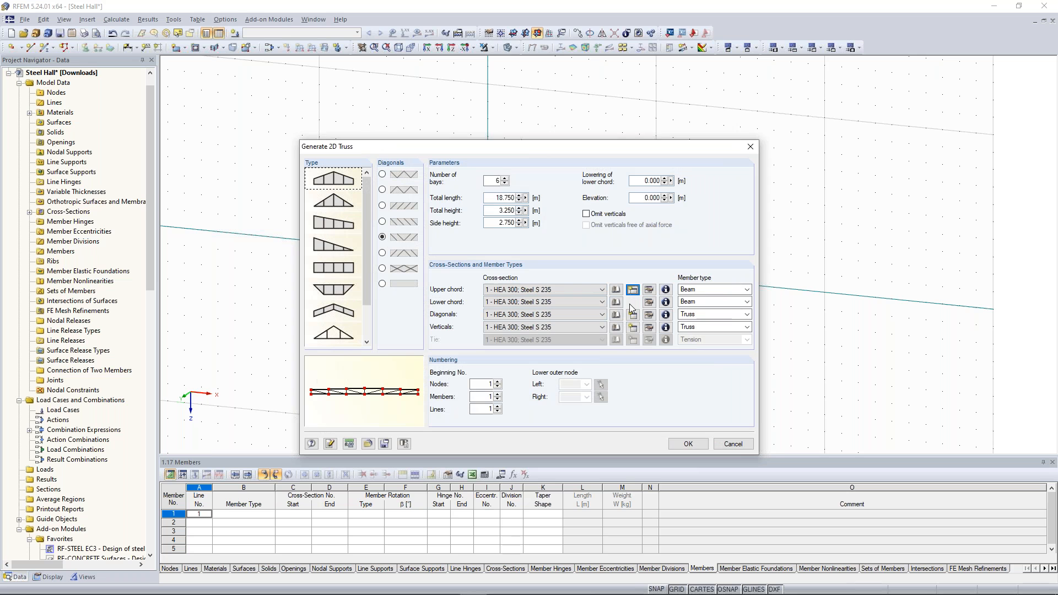
Step: Create an HEA 280 cross-section in Steel S 235 for the truss's lower chord
{"action": "left_click", "coordinate": [627, 305]}
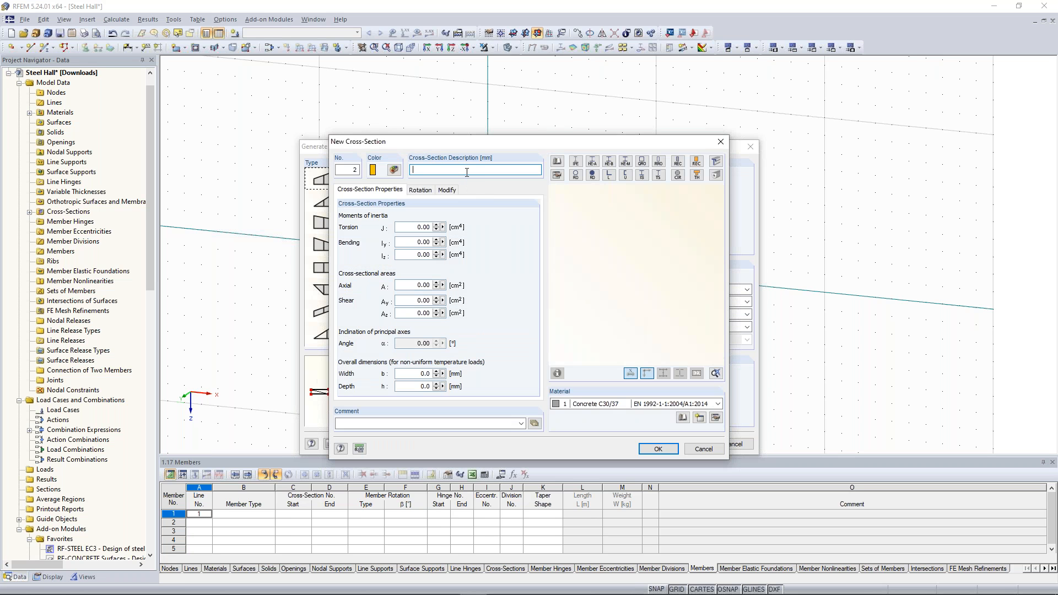
{"action": "type", "text": "hea 280"}
{"action": "key", "text": "Tab"}
{"action": "left_click", "coordinate": [609, 407]}
{"action": "left_click", "coordinate": [600, 425]}
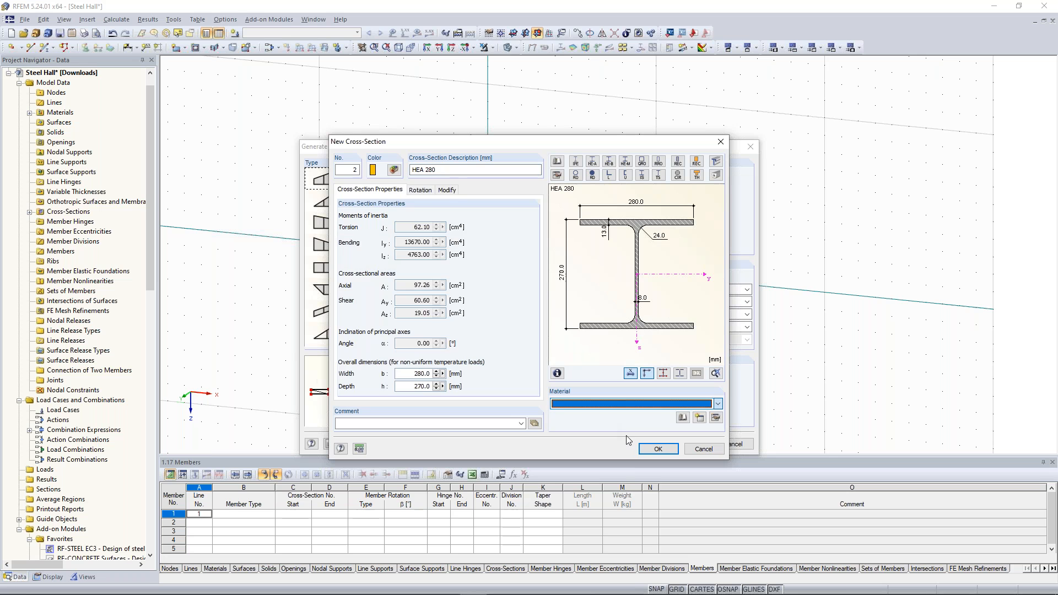
{"action": "left_click", "coordinate": [659, 449]}
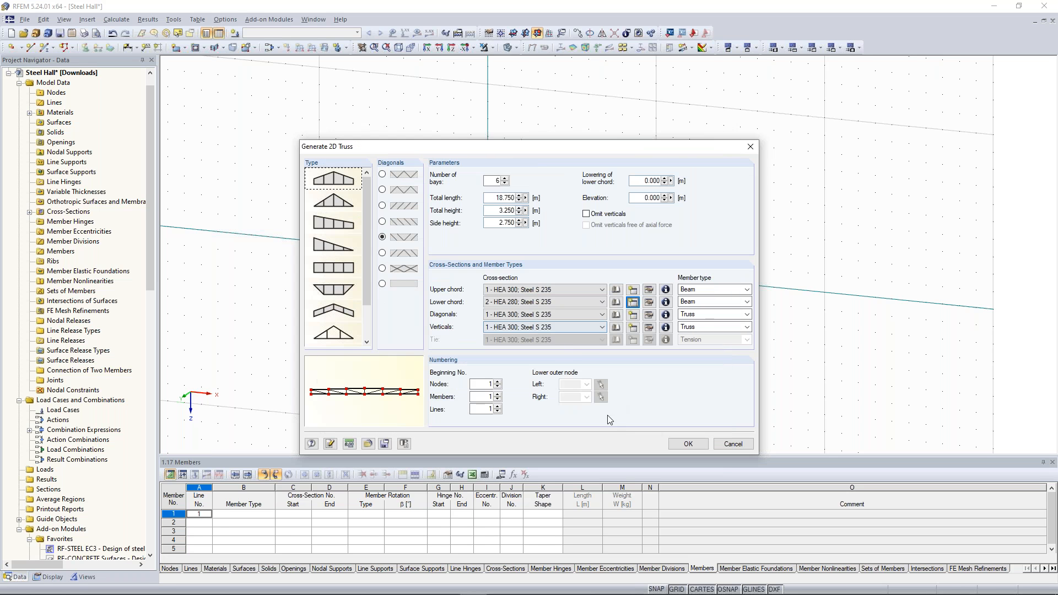
Step: Create an IPE 160 cross-section in Steel S 235 for the truss's diagonals
{"action": "left_click", "coordinate": [633, 315]}
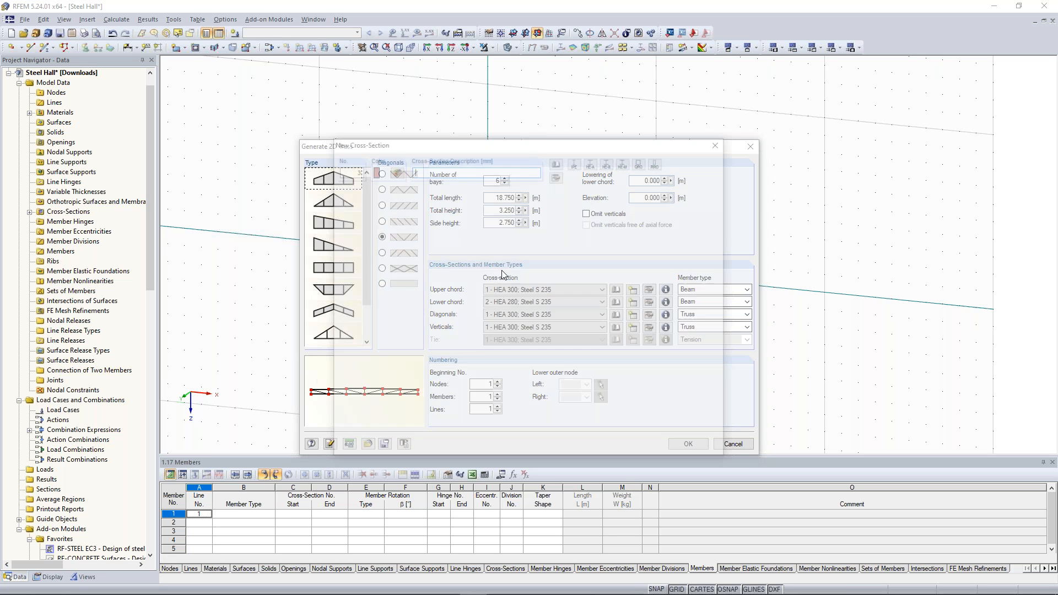
{"action": "type", "text": "ipe"}
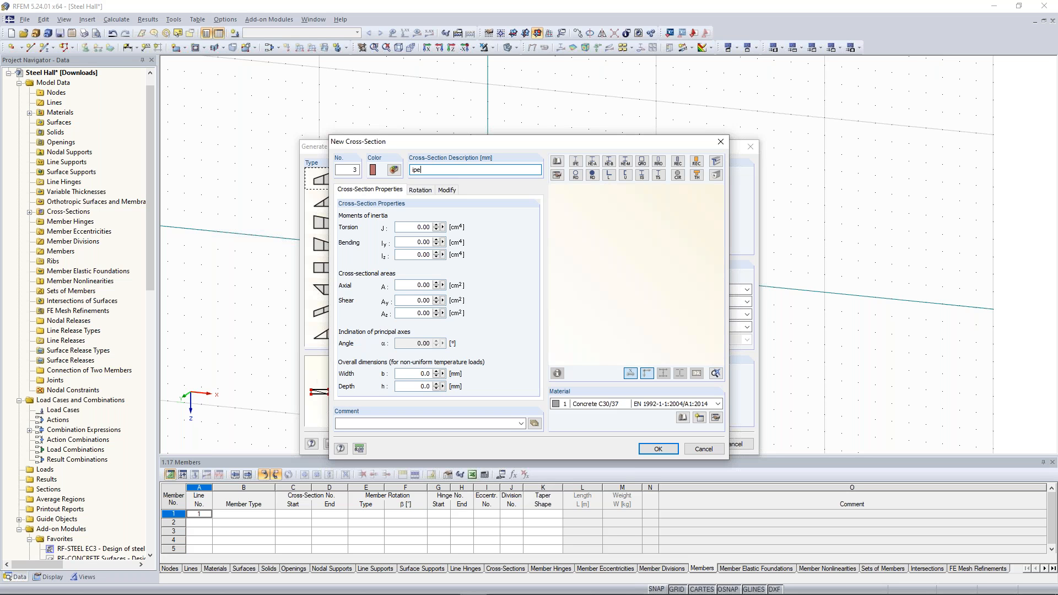
{"action": "type", "text": " 160"}
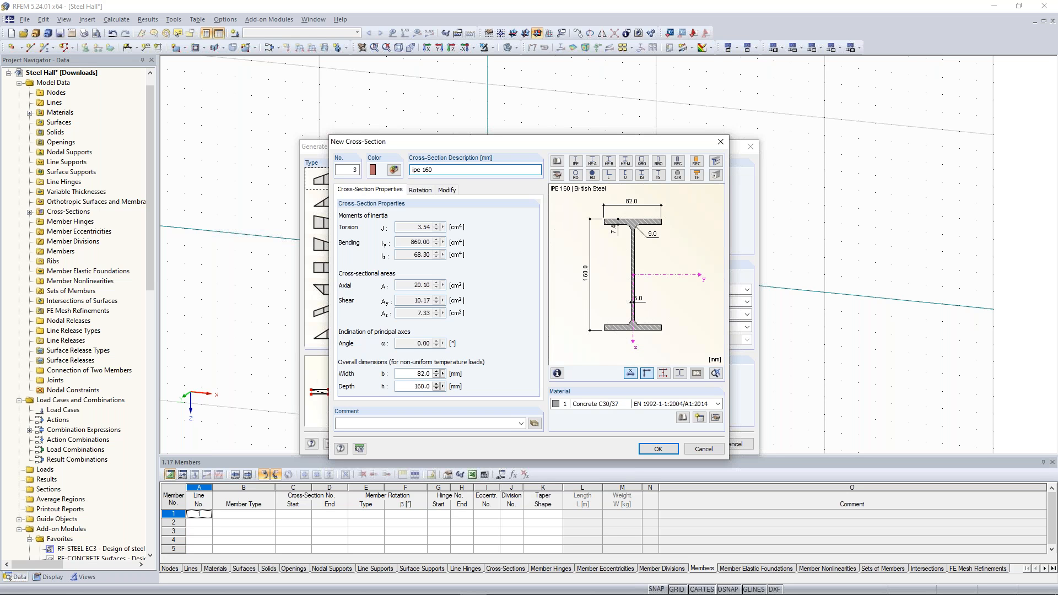
{"action": "left_click", "coordinate": [604, 405]}
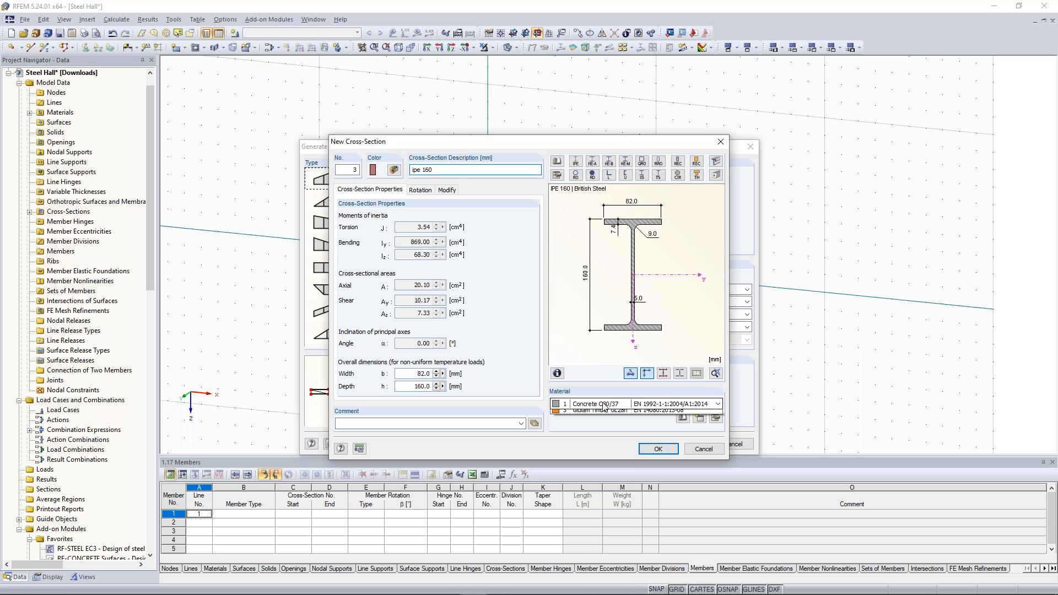
{"action": "left_click", "coordinate": [604, 423]}
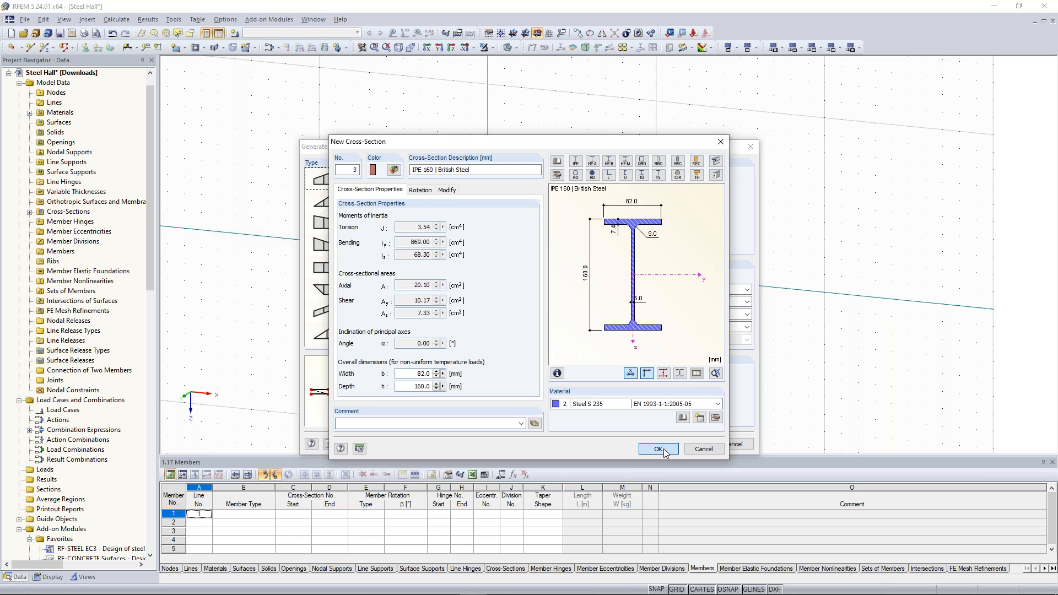
{"action": "left_click", "coordinate": [661, 448]}
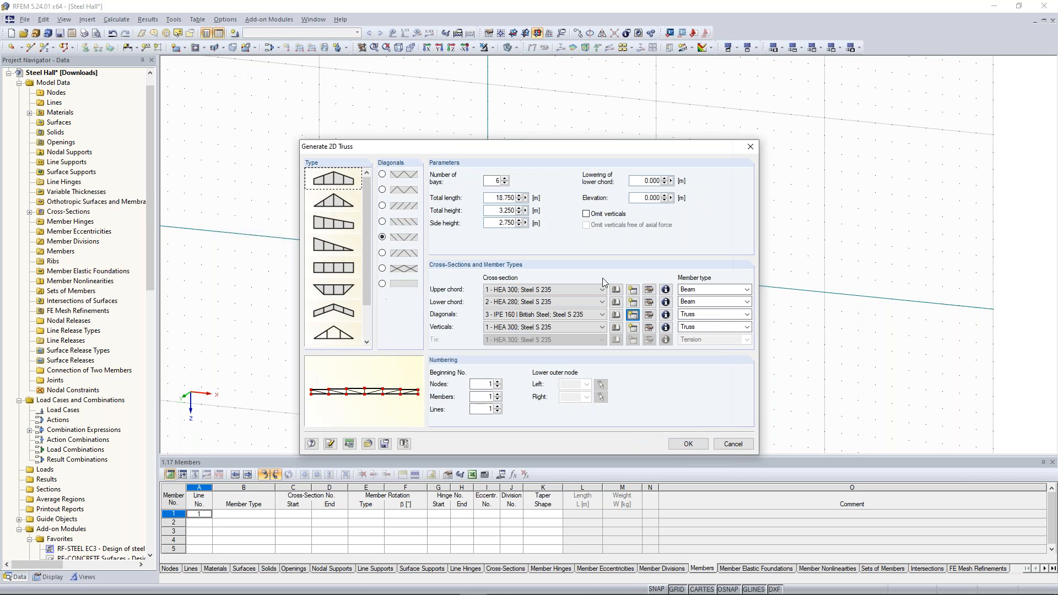
Step: Create an HEA 160 cross-section in Steel S 235 for the truss's verticals and generate the truss
{"action": "left_click", "coordinate": [635, 329]}
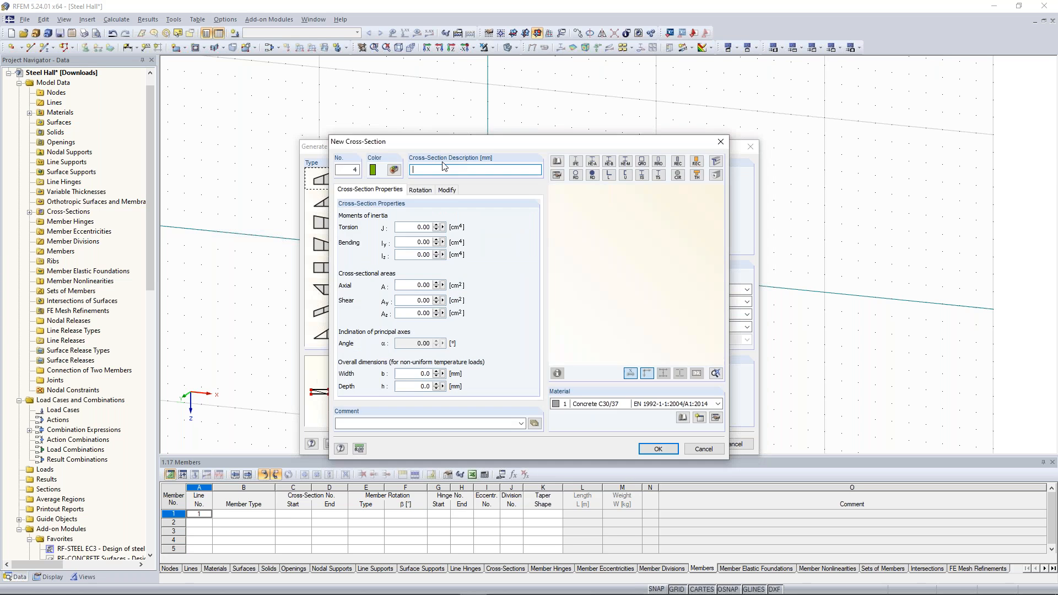
{"action": "type", "text": "ea 160"}
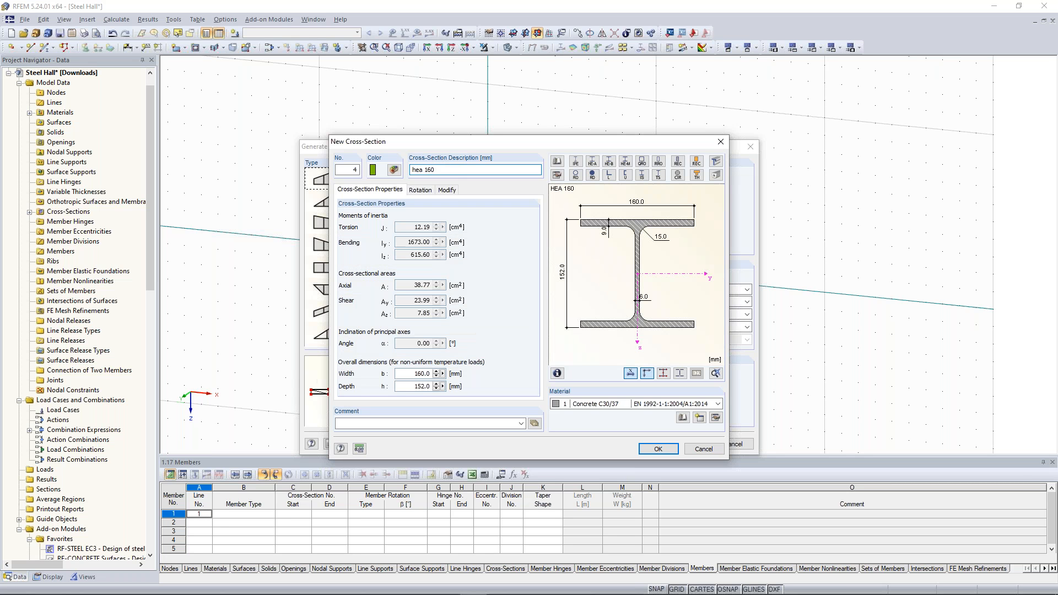
{"action": "left_click", "coordinate": [569, 403]}
{"action": "left_click", "coordinate": [601, 423]}
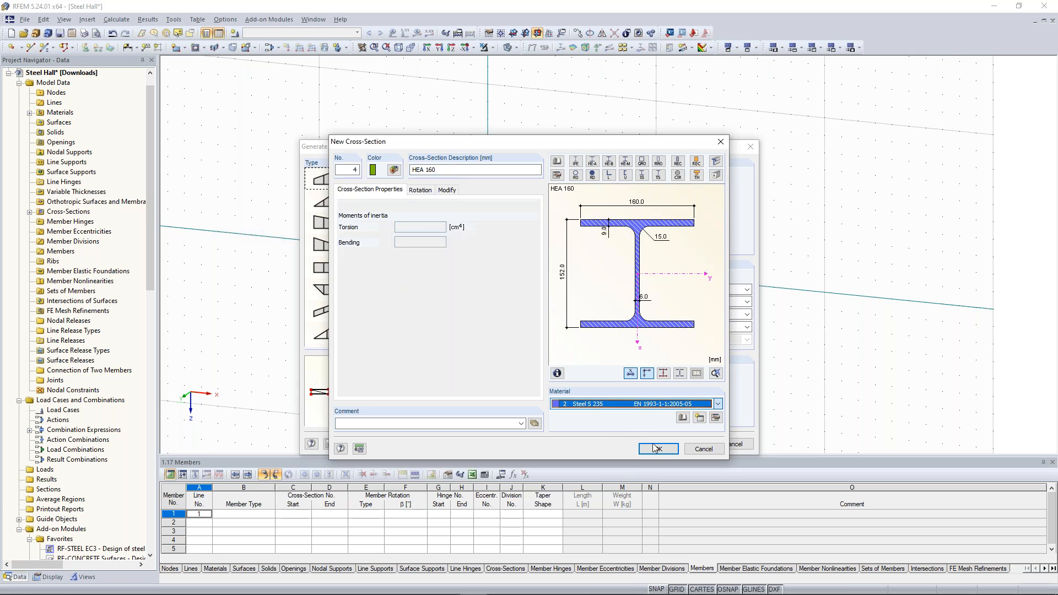
{"action": "left_click", "coordinate": [659, 450]}
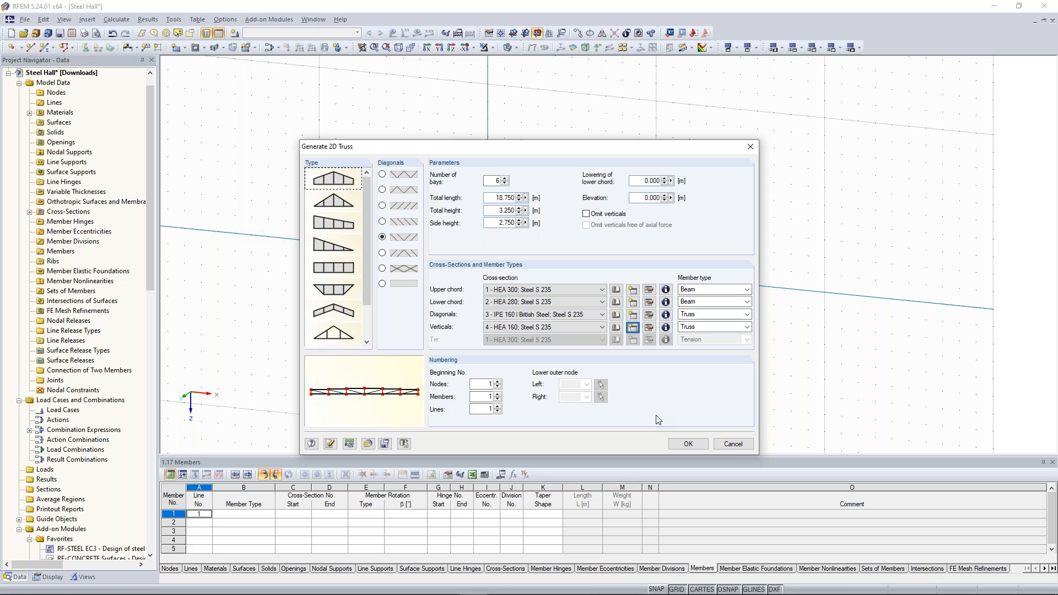
{"action": "key", "text": "Return"}
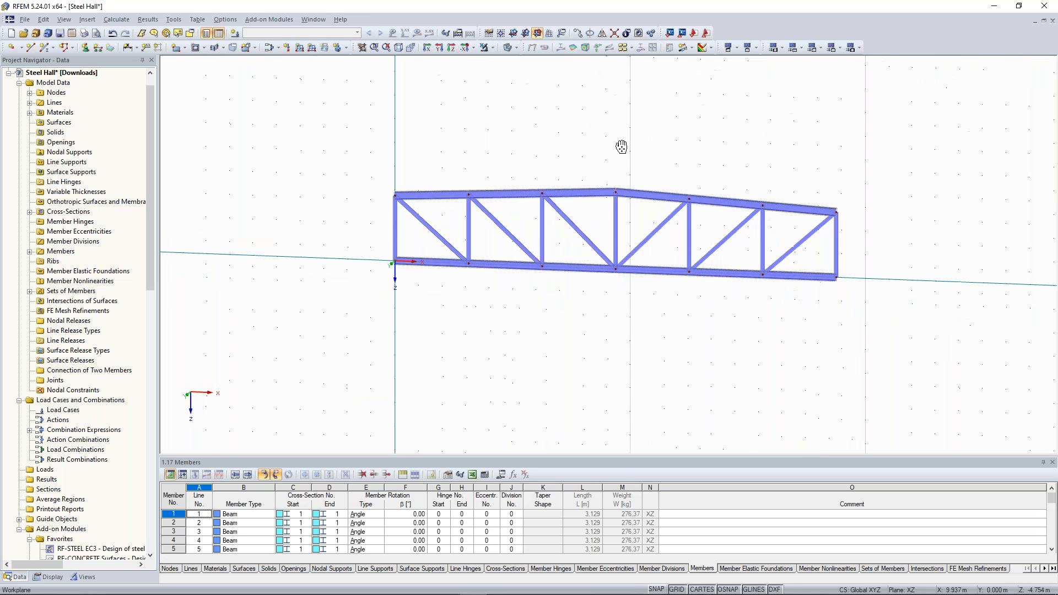
Step: Assign a new HEA 140 cross-section in Steel S 235 to the two outermost diagonals of the truss
{"action": "middle_click_drag", "start_coordinate": [578, 142], "coordinate": [603, 151]}
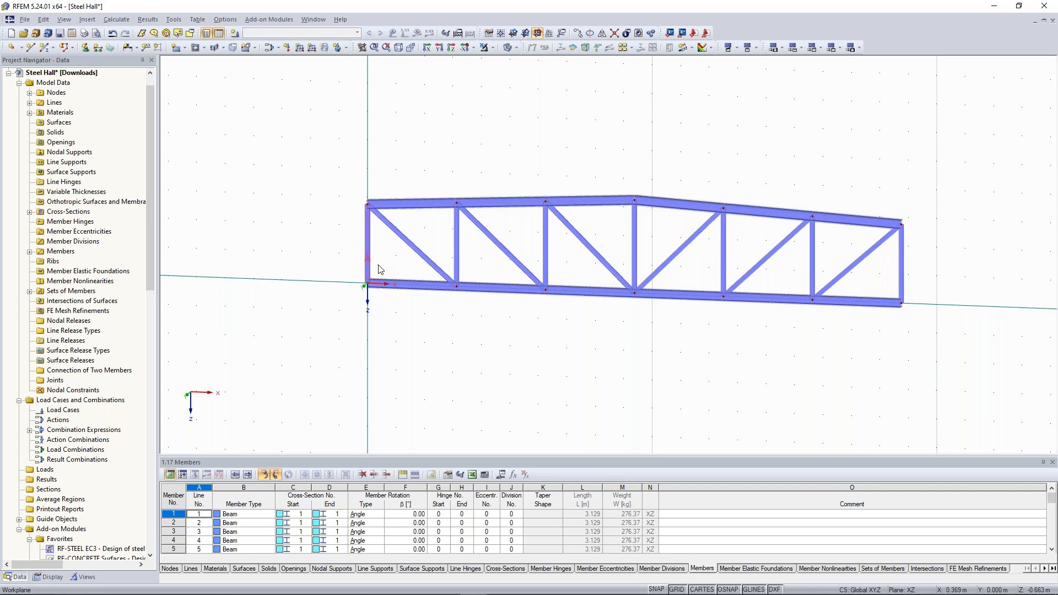
{"action": "scroll", "coordinate": [402, 230], "scroll_direction": "down", "scroll_amount": 2}
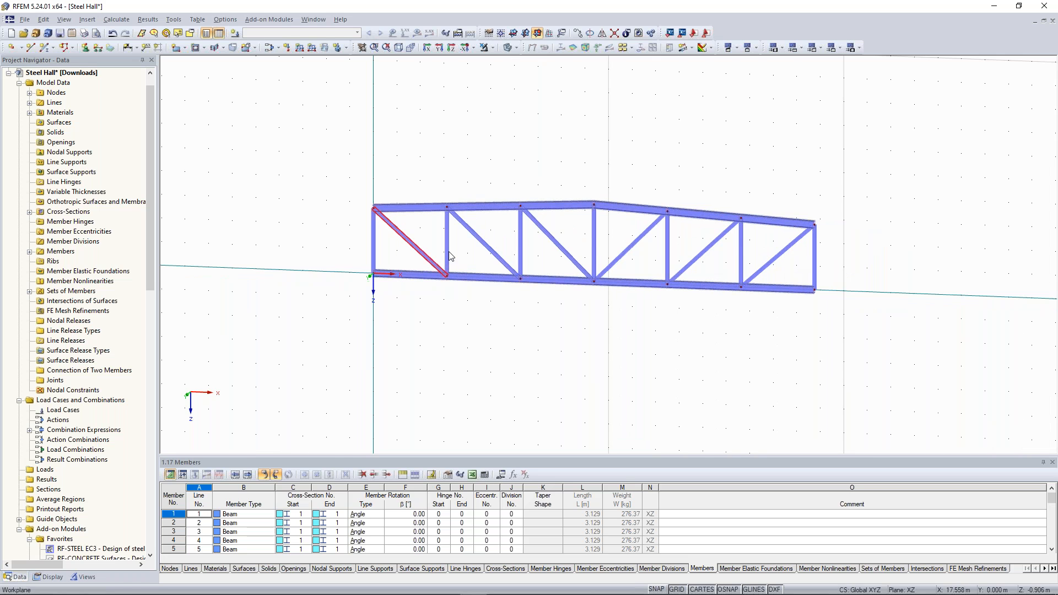
{"action": "scroll", "coordinate": [422, 237], "scroll_direction": "up", "scroll_amount": 2}
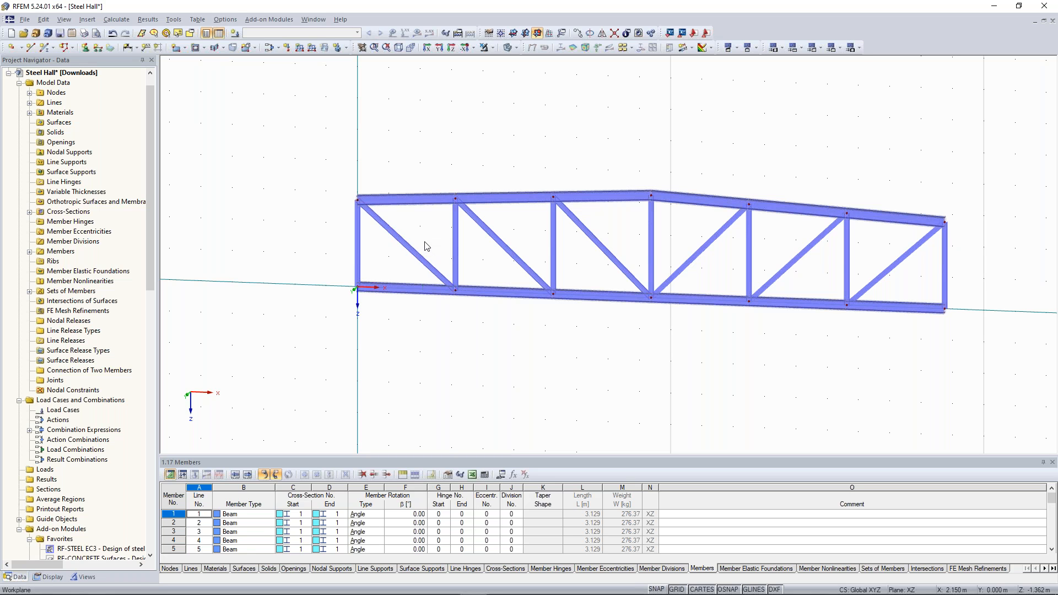
{"action": "scroll", "coordinate": [431, 254], "scroll_direction": "up", "scroll_amount": 1}
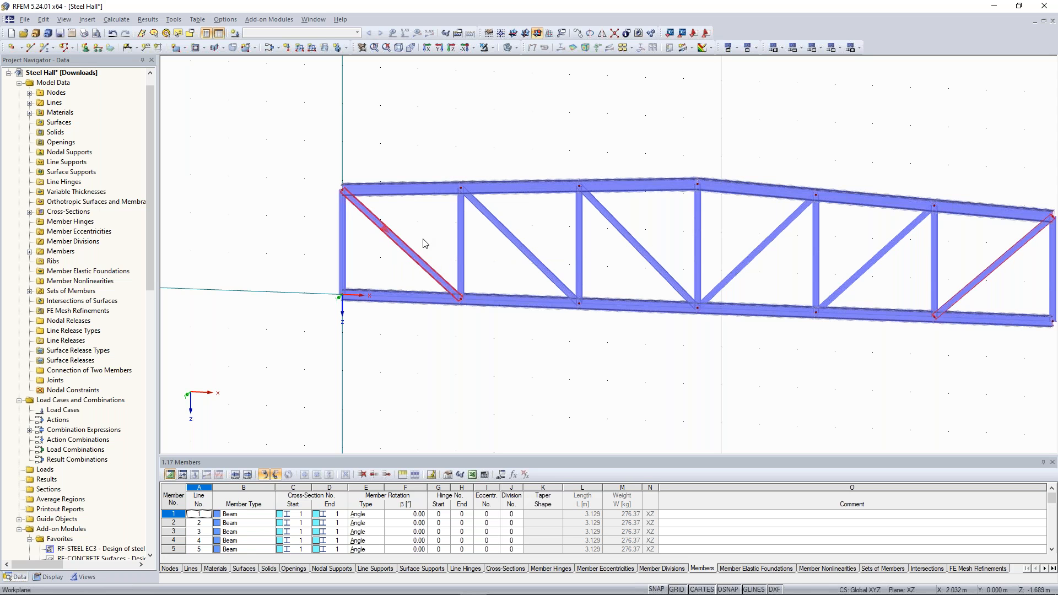
{"action": "double_click", "coordinate": [396, 247]}
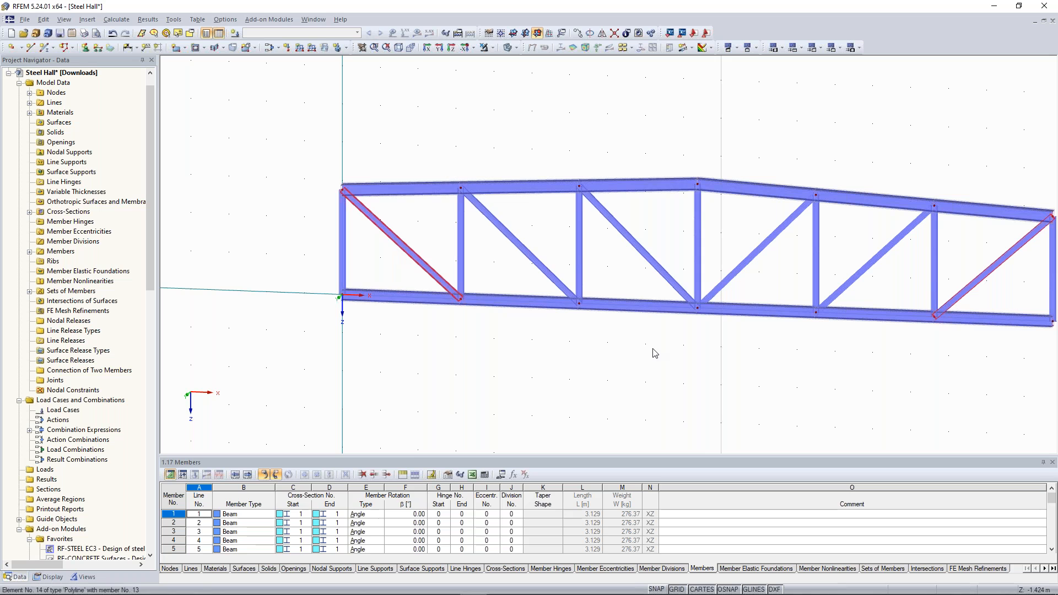
{"action": "left_click", "coordinate": [652, 351]}
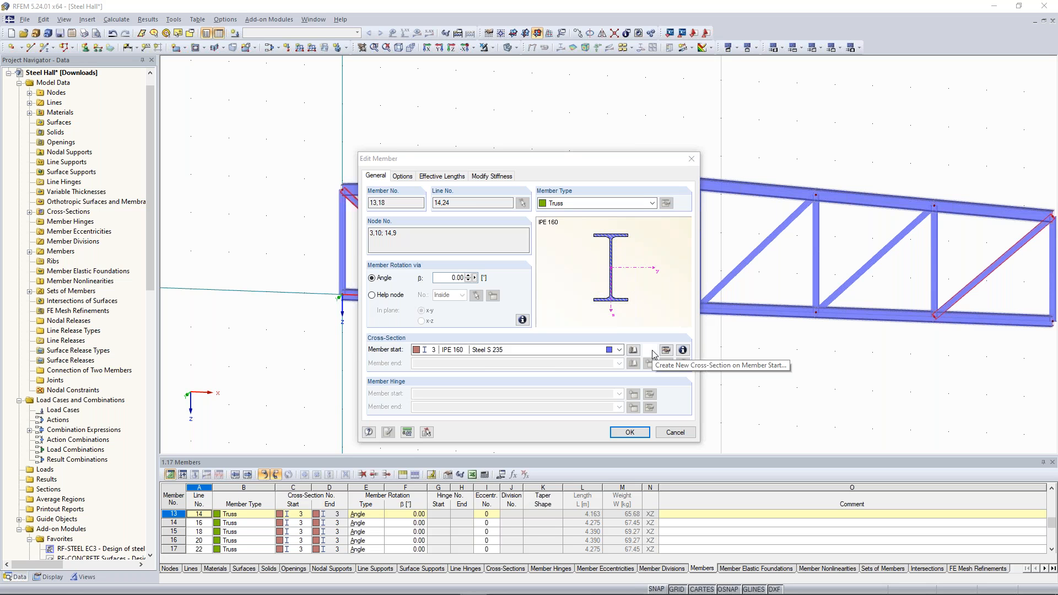
{"action": "type", "text": "hea 140"}
{"action": "key", "text": "Tab"}
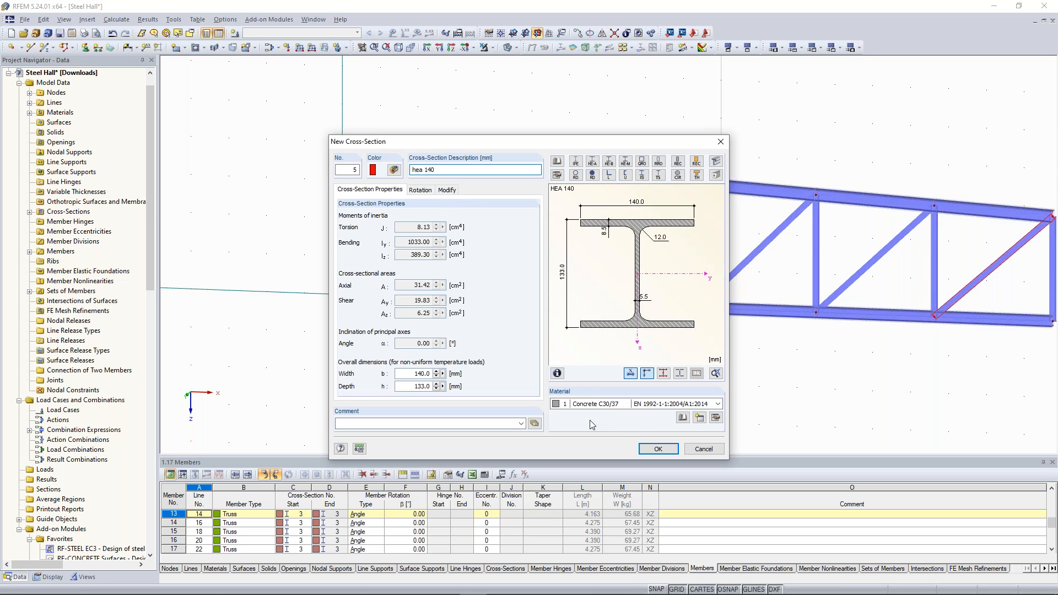
{"action": "left_click", "coordinate": [628, 406]}
{"action": "left_click", "coordinate": [618, 423]}
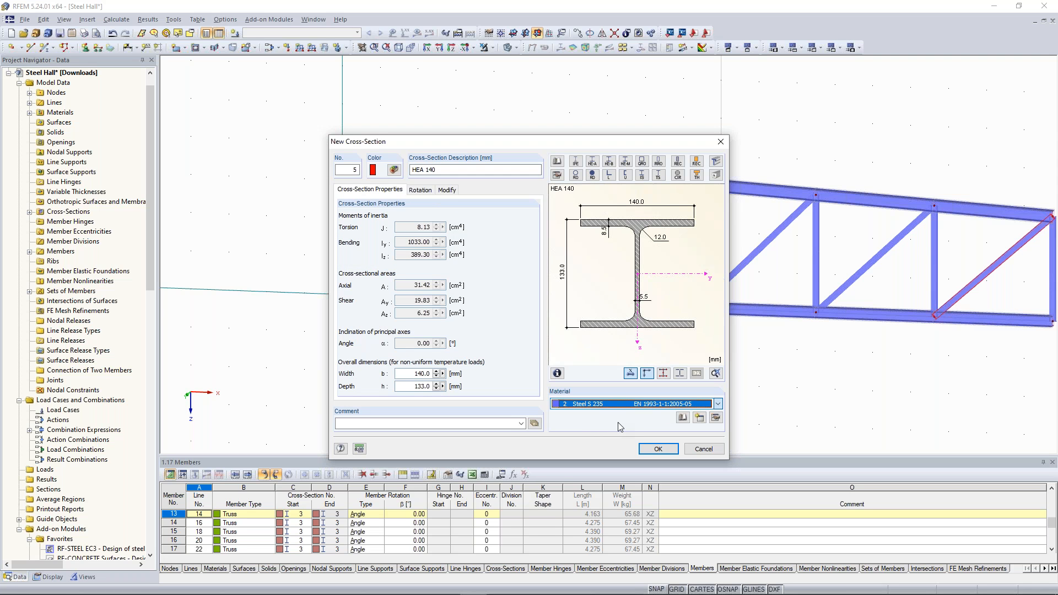
{"action": "left_click", "coordinate": [656, 450]}
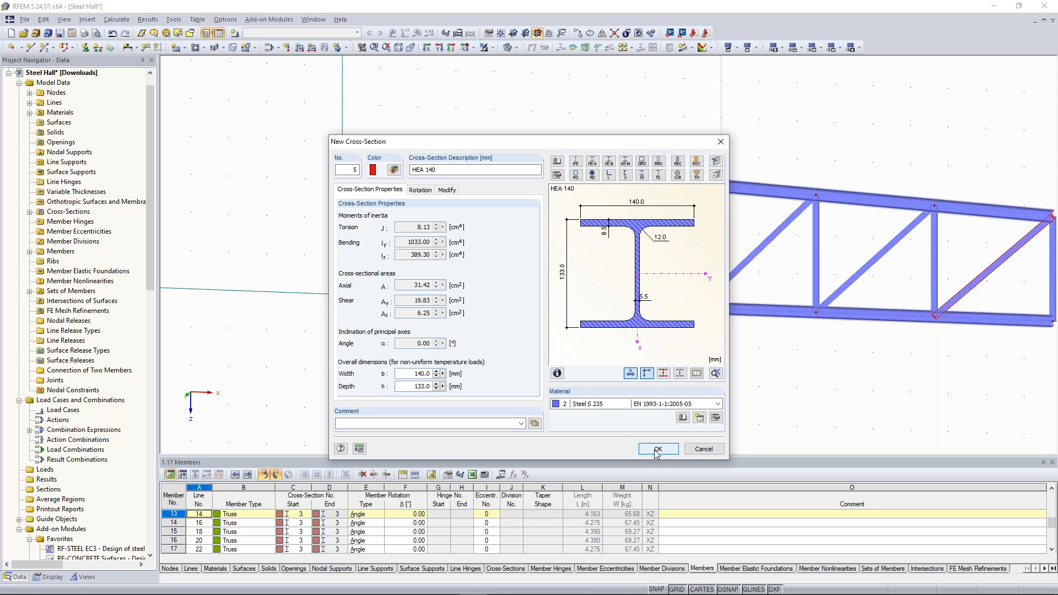
{"action": "left_click", "coordinate": [656, 450]}
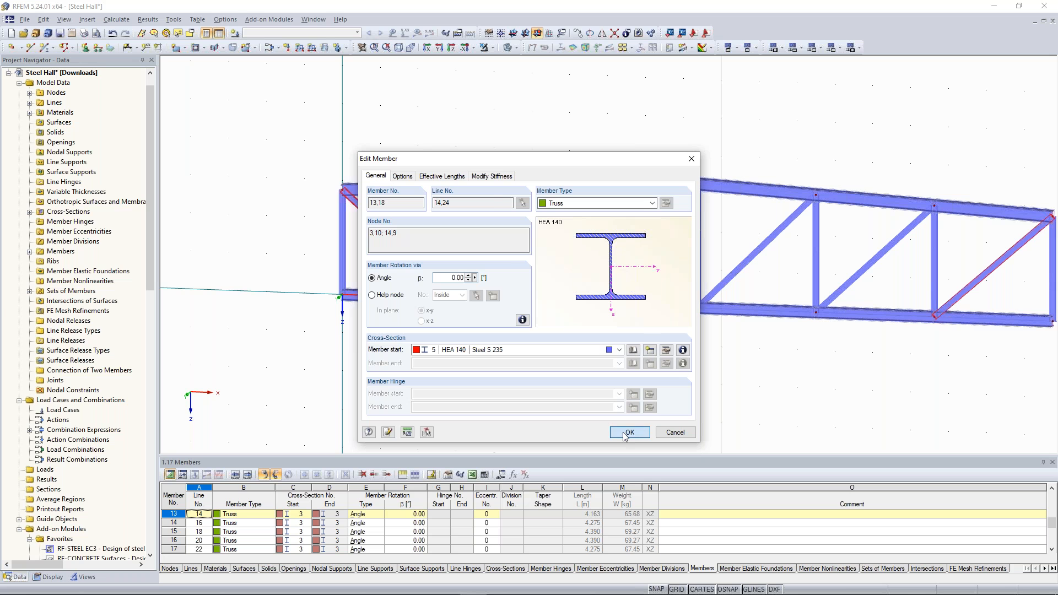
{"action": "left_click", "coordinate": [627, 433]}
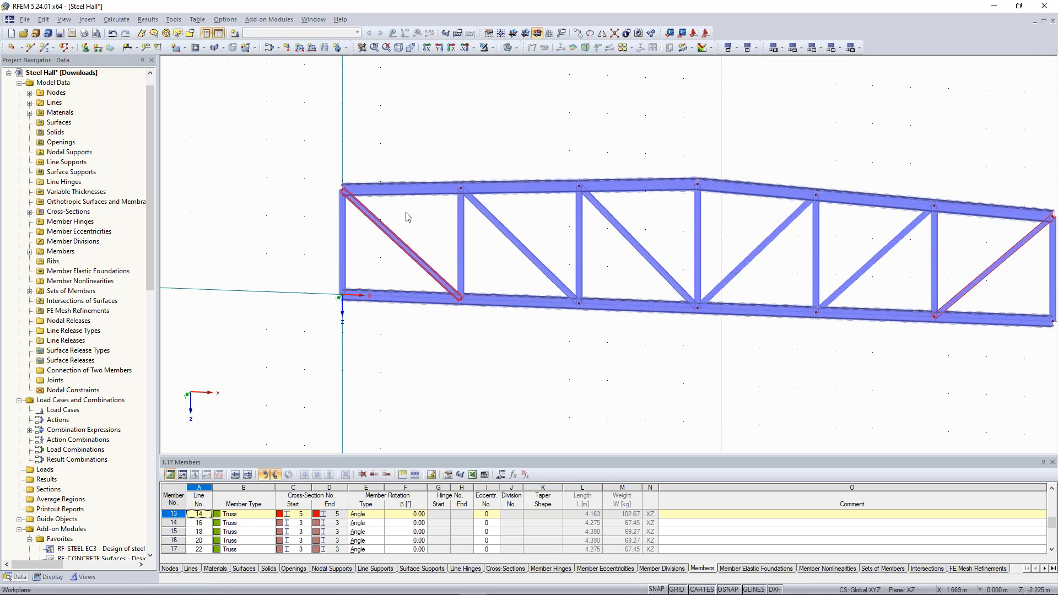
Step: Set the model graphics to be coloured according to cross-section
{"action": "scroll", "coordinate": [407, 216], "scroll_direction": "down", "scroll_amount": 2}
{"action": "middle_click_drag", "start_coordinate": [410, 215], "coordinate": [374, 229]}
{"action": "scroll", "coordinate": [374, 229], "scroll_direction": "up", "scroll_amount": 1}
{"action": "scroll", "coordinate": [374, 229], "scroll_direction": "down", "scroll_amount": 1}
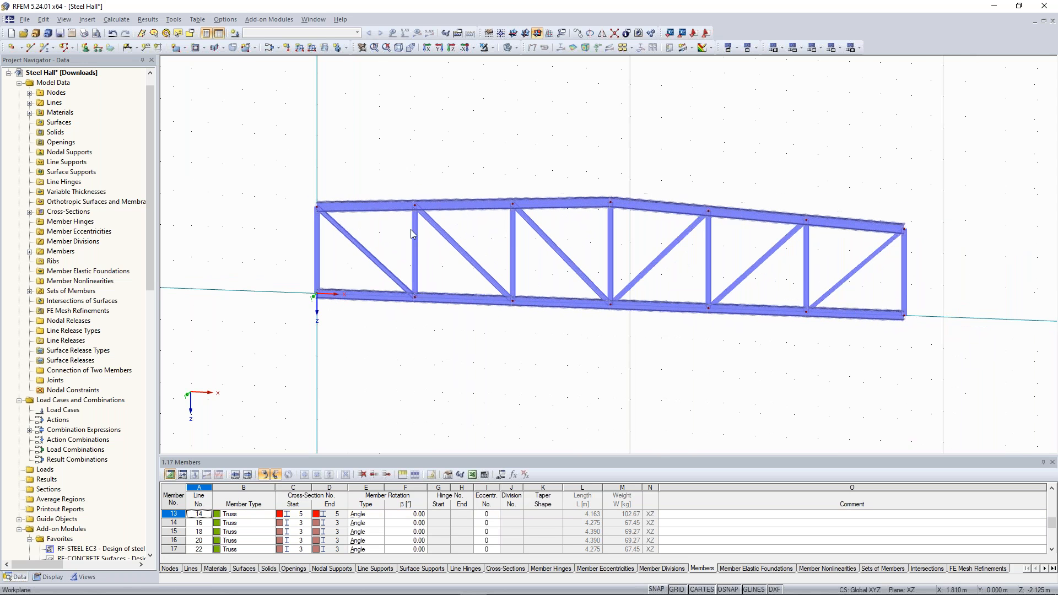
{"action": "middle_click_drag", "start_coordinate": [541, 135], "coordinate": [466, 138]}
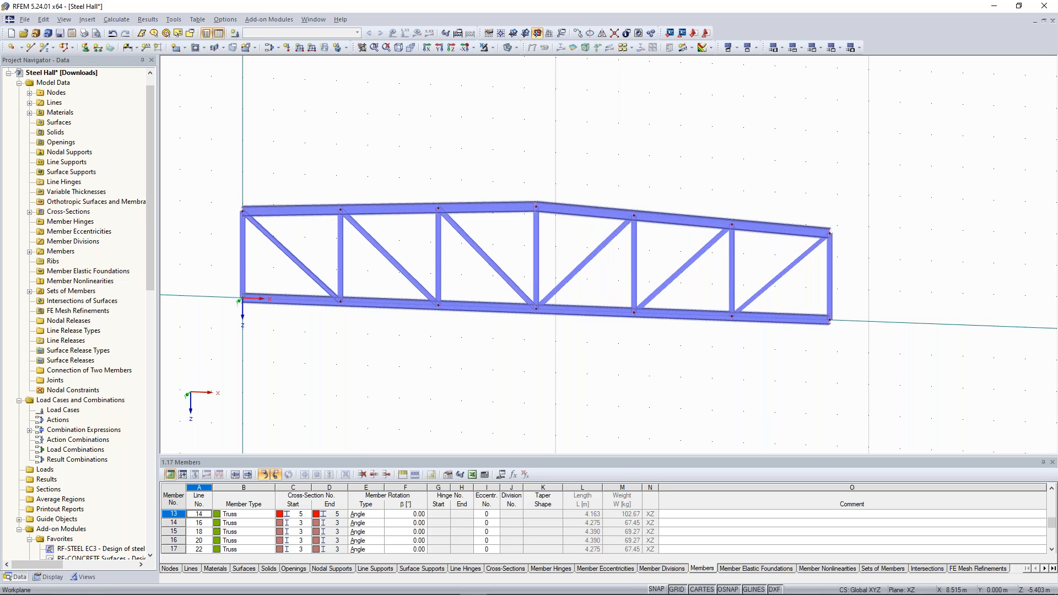
{"action": "middle_click_drag", "start_coordinate": [536, 135], "coordinate": [561, 129]}
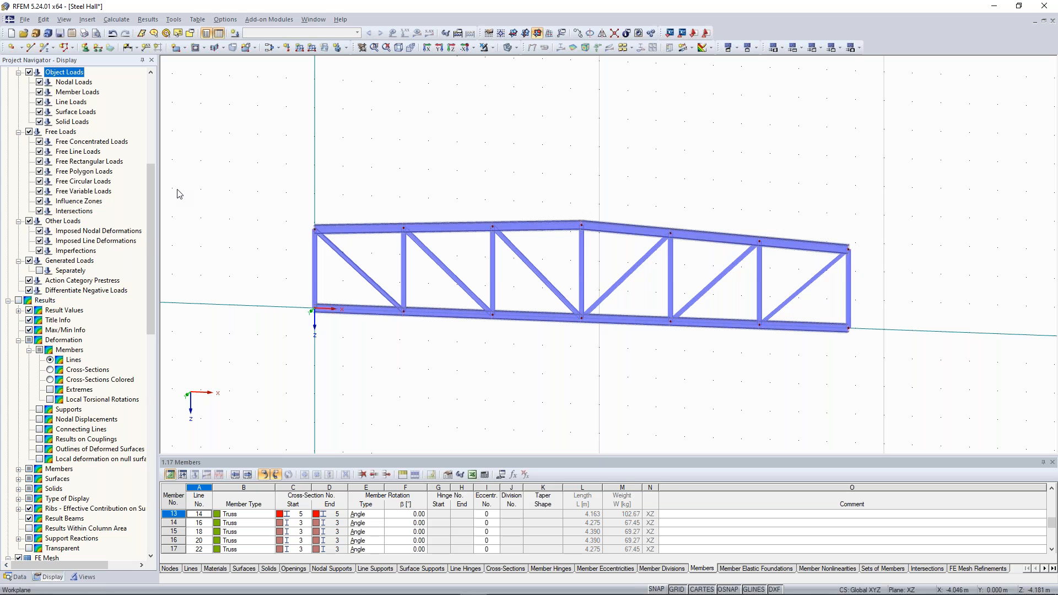
{"action": "scroll", "coordinate": [48, 359], "scroll_direction": "down", "scroll_amount": 10}
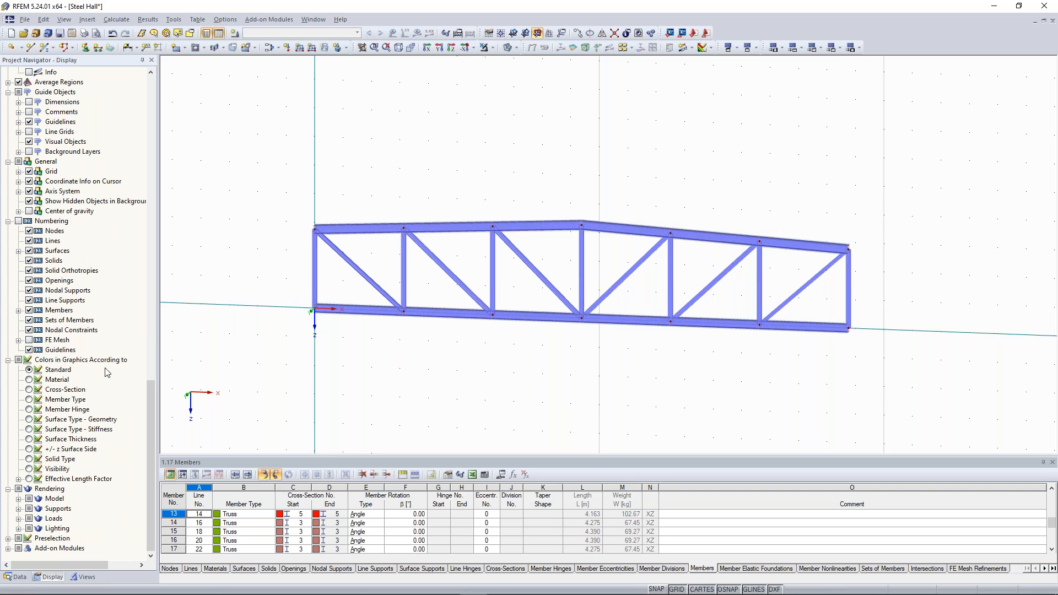
{"action": "left_click", "coordinate": [31, 390]}
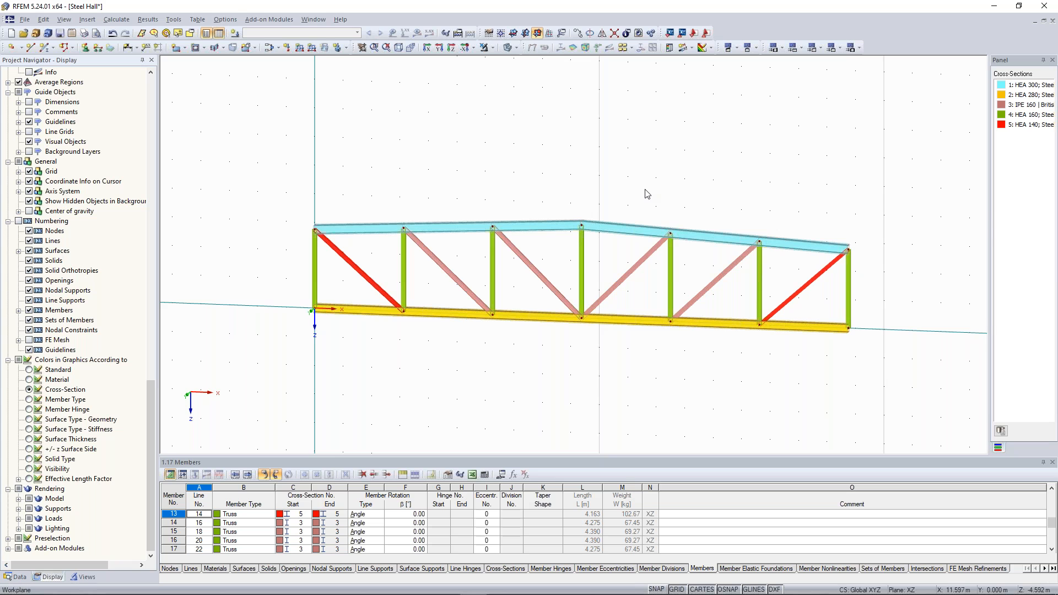
Step: Change the display colour of the HEA 300 cross-section to light violet-blue
{"action": "scroll", "coordinate": [617, 165], "scroll_direction": "down", "scroll_amount": 2}
{"action": "middle_click_drag", "start_coordinate": [586, 112], "coordinate": [569, 142]}
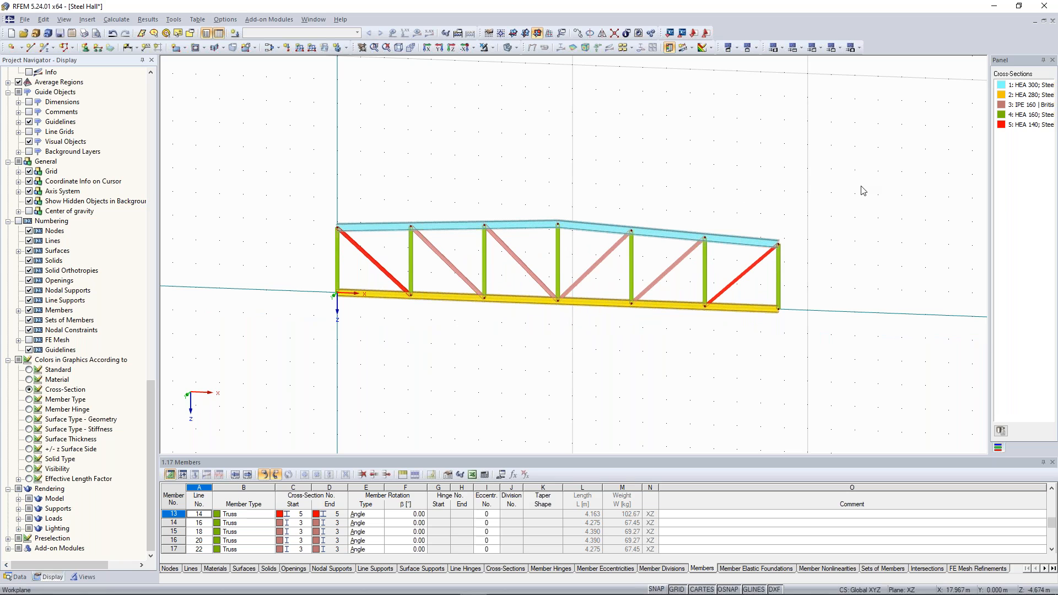
{"action": "double_click", "coordinate": [1002, 89]}
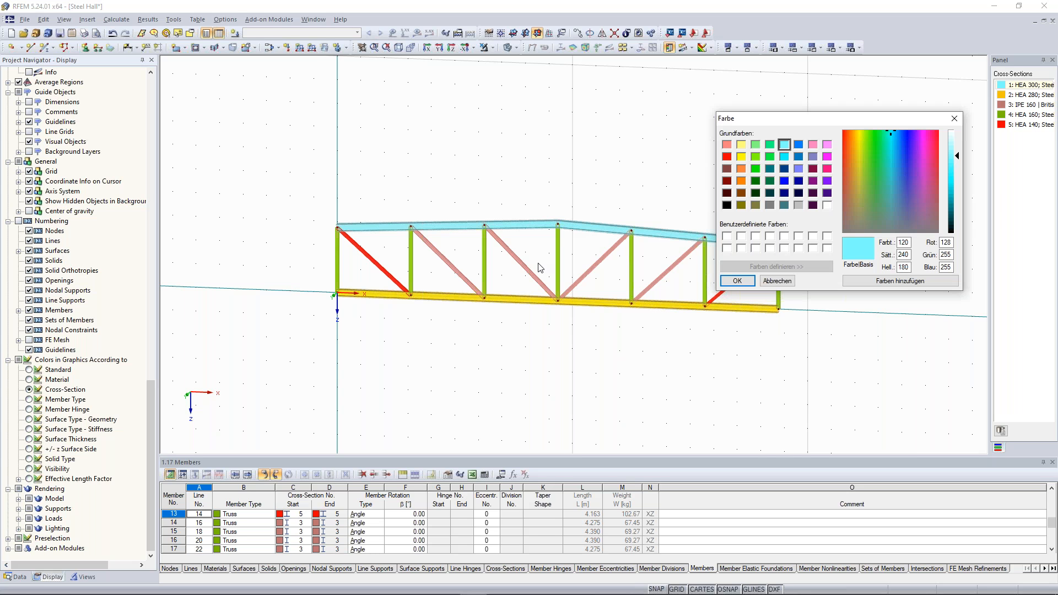
{"action": "left_click", "coordinate": [799, 169]}
{"action": "left_click", "coordinate": [737, 281]}
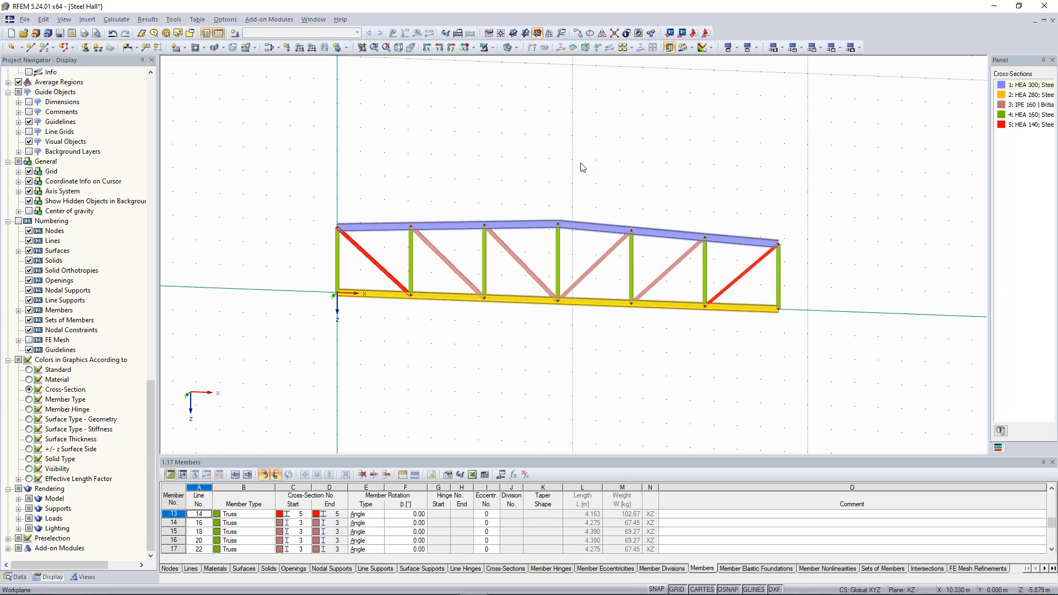
Step: Select the entire truss and move it without copying by a displacement dZ of -8 m
{"action": "middle_click_drag", "start_coordinate": [580, 164], "coordinate": [524, 172], "text": "ctrl"}
{"action": "scroll", "coordinate": [524, 172], "scroll_direction": "up", "scroll_amount": 1}
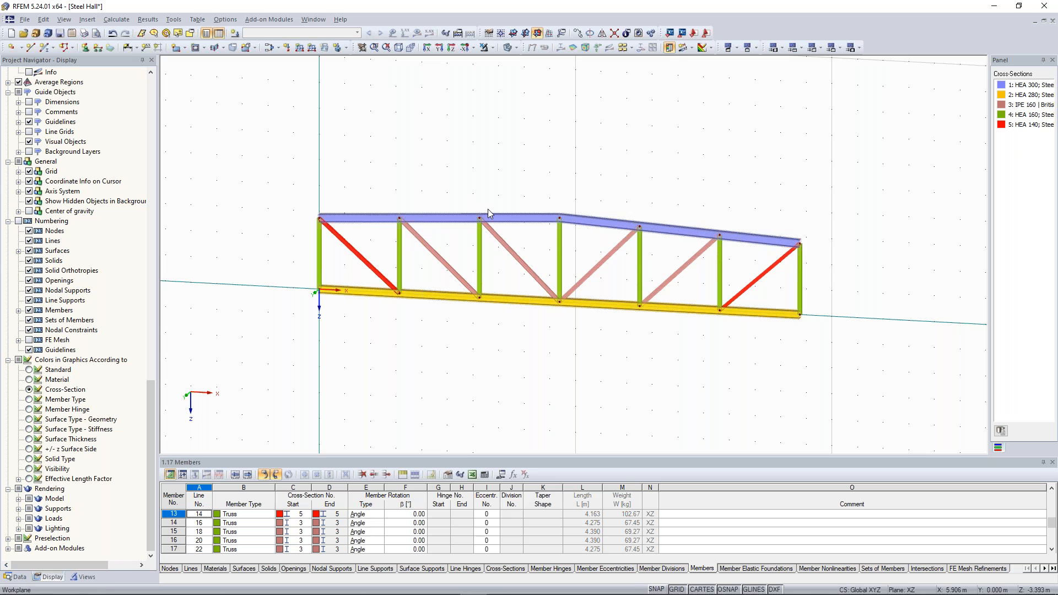
{"action": "scroll", "coordinate": [487, 209], "scroll_direction": "down", "scroll_amount": 2}
{"action": "left_click_drag", "start_coordinate": [336, 175], "coordinate": [823, 401]}
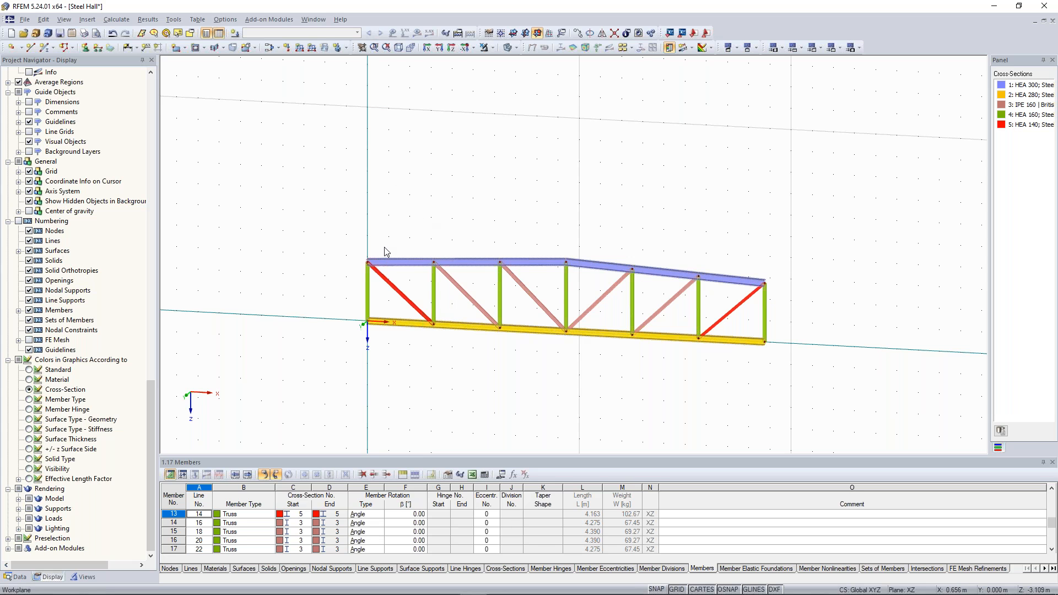
{"action": "middle_click_drag", "start_coordinate": [378, 238], "coordinate": [385, 200]}
{"action": "left_click_drag", "start_coordinate": [309, 132], "coordinate": [849, 356]}
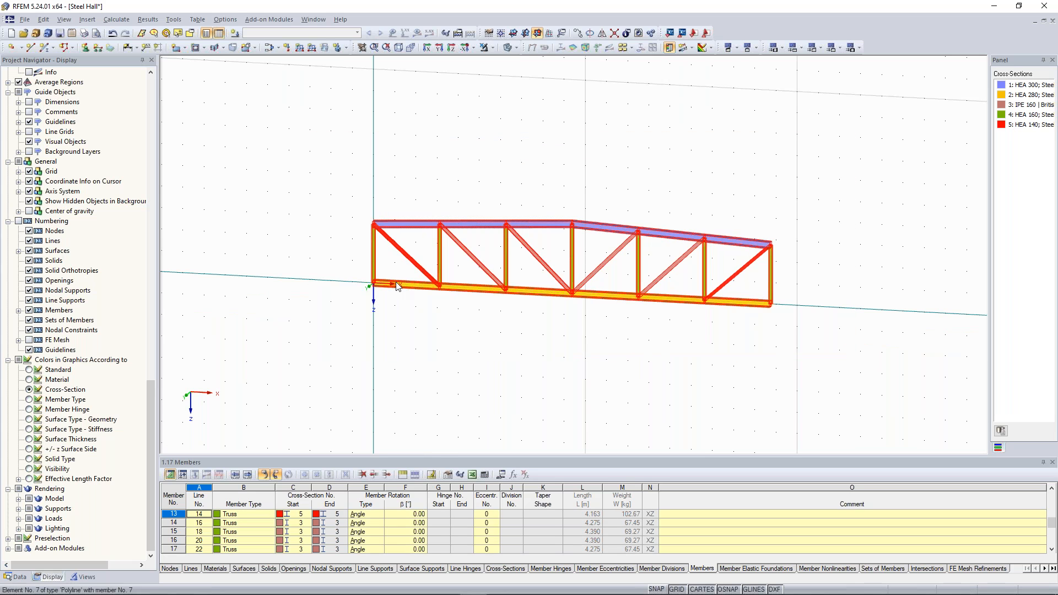
{"action": "right_click", "coordinate": [372, 243]}
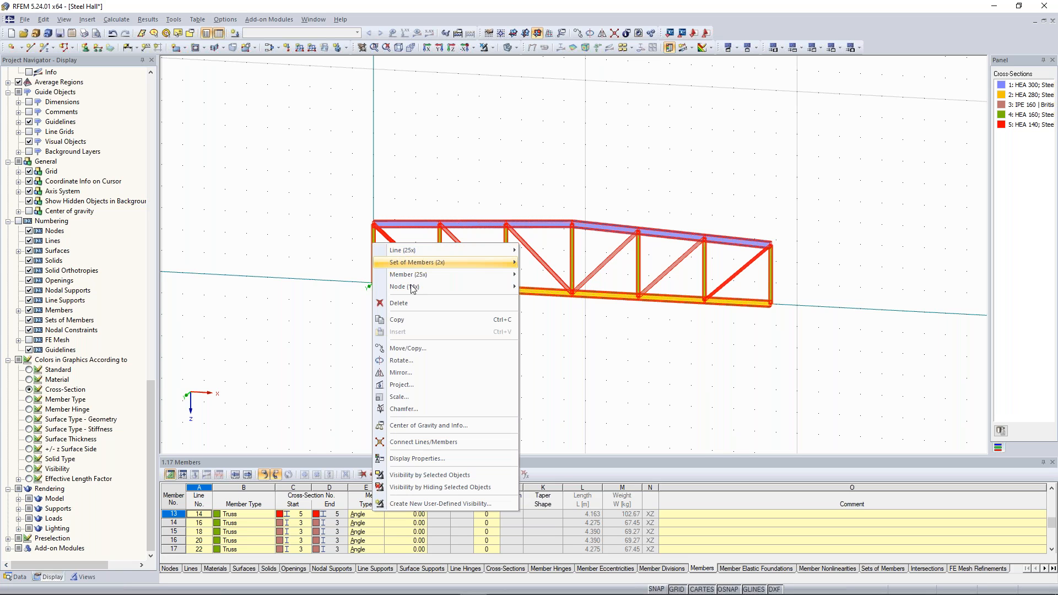
{"action": "left_click", "coordinate": [402, 348]}
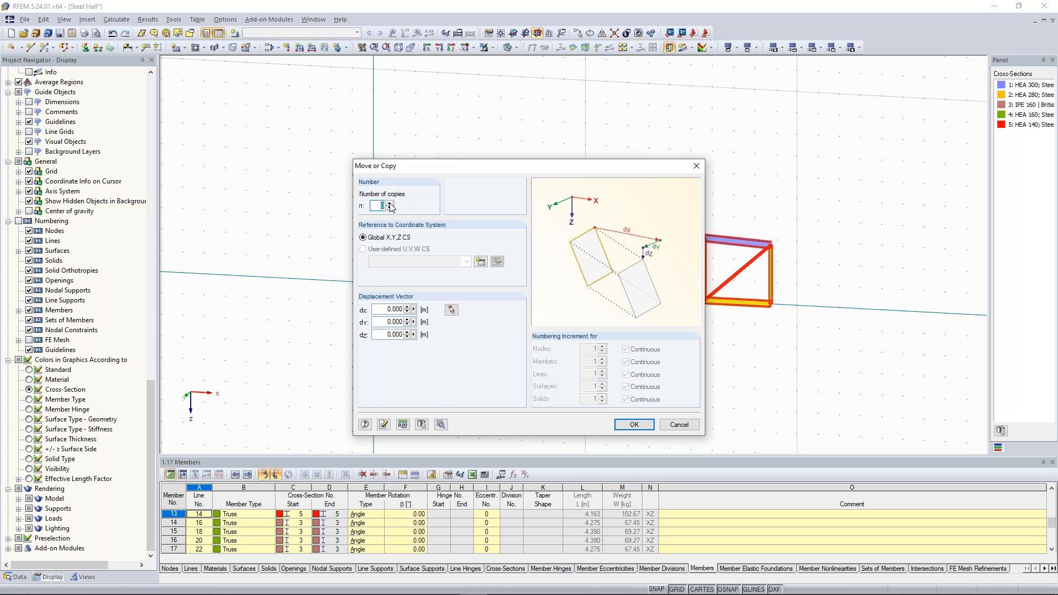
{"action": "left_click", "coordinate": [395, 334]}
{"action": "type", "text": "-8"}
{"action": "left_click", "coordinate": [634, 424]}
{"action": "scroll", "coordinate": [533, 85], "scroll_direction": "down", "scroll_amount": 2}
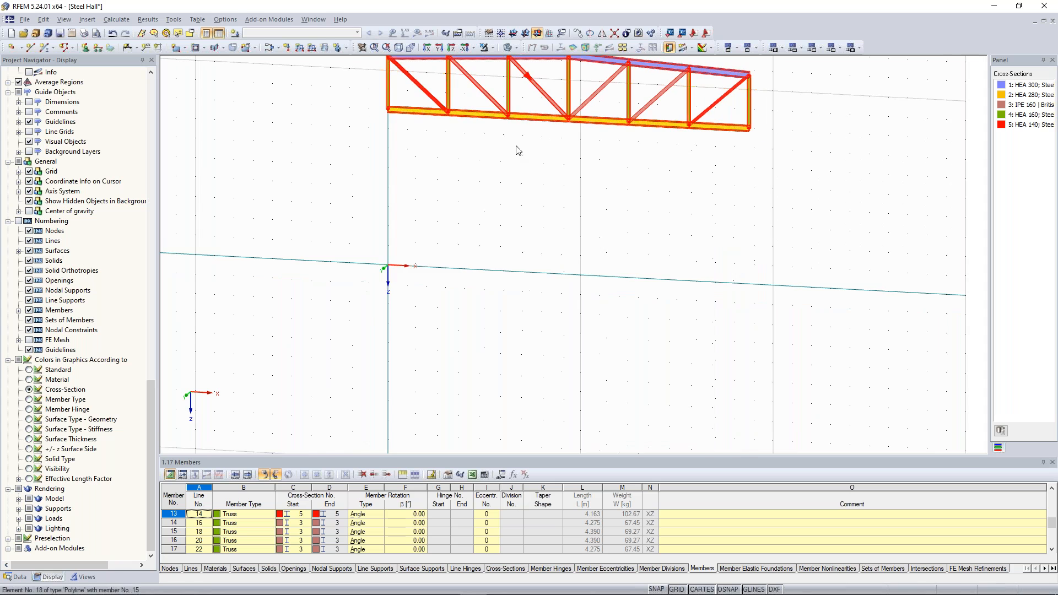
{"action": "middle_click_drag", "start_coordinate": [500, 145], "coordinate": [517, 252]}
{"action": "left_click", "coordinate": [515, 251]}
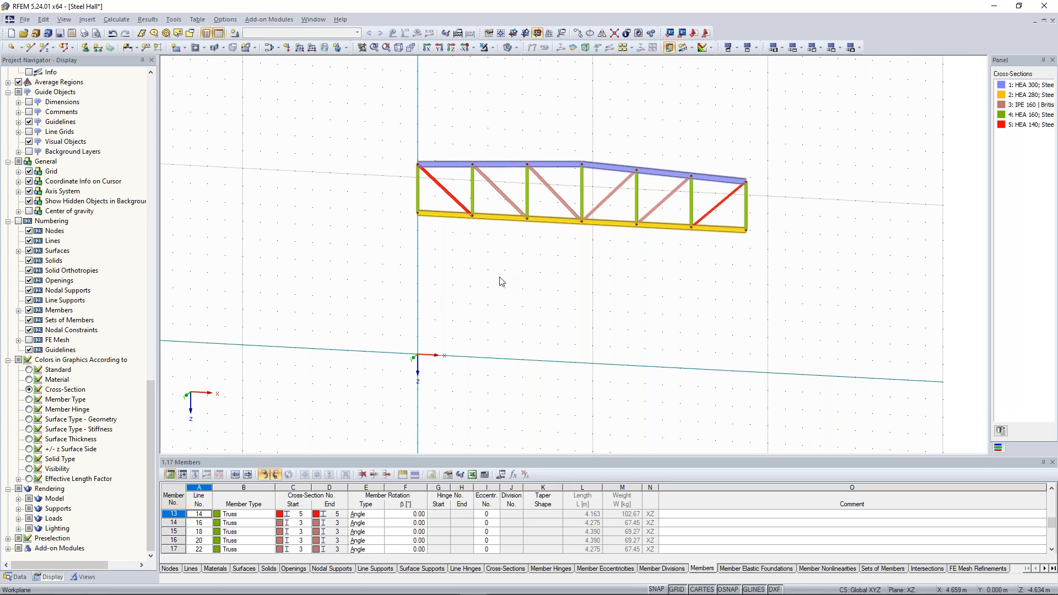
Step: Delete the two outer vertical members at the ends of the truss
{"action": "scroll", "coordinate": [500, 284], "scroll_direction": "up", "scroll_amount": 1}
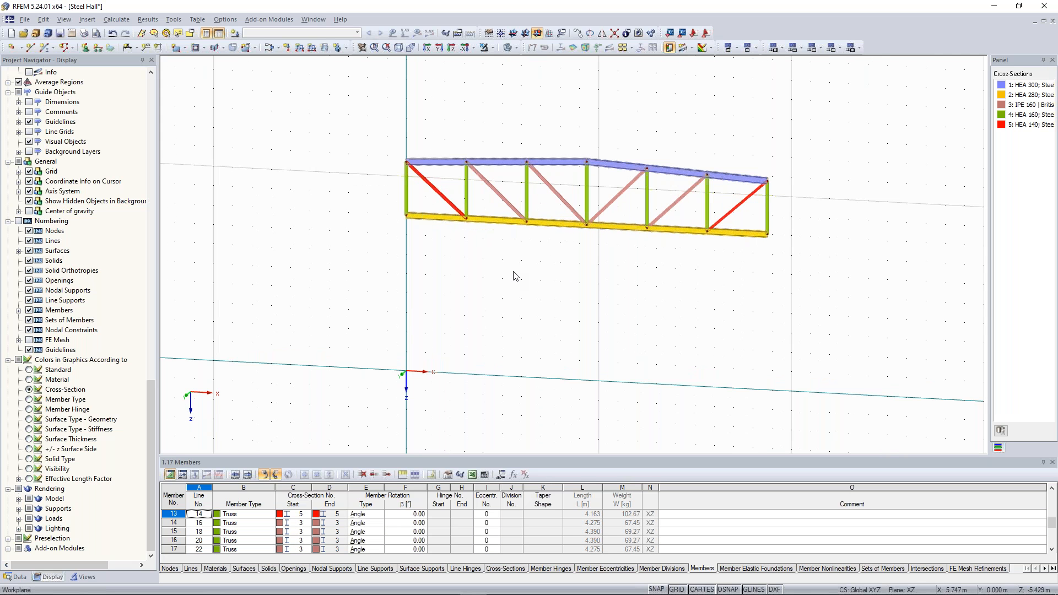
{"action": "scroll", "coordinate": [501, 279], "scroll_direction": "up", "scroll_amount": 1}
{"action": "middle_click_drag", "start_coordinate": [471, 265], "coordinate": [456, 280]}
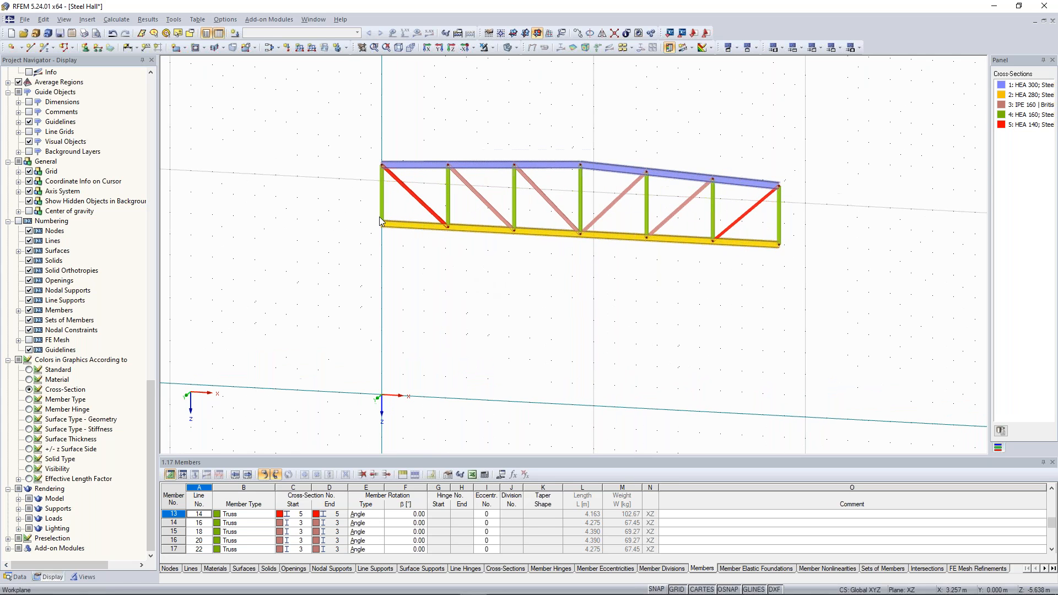
{"action": "left_click_drag", "start_coordinate": [390, 203], "coordinate": [371, 195]}
{"action": "left_click", "coordinate": [779, 229], "text": "ctrl"}
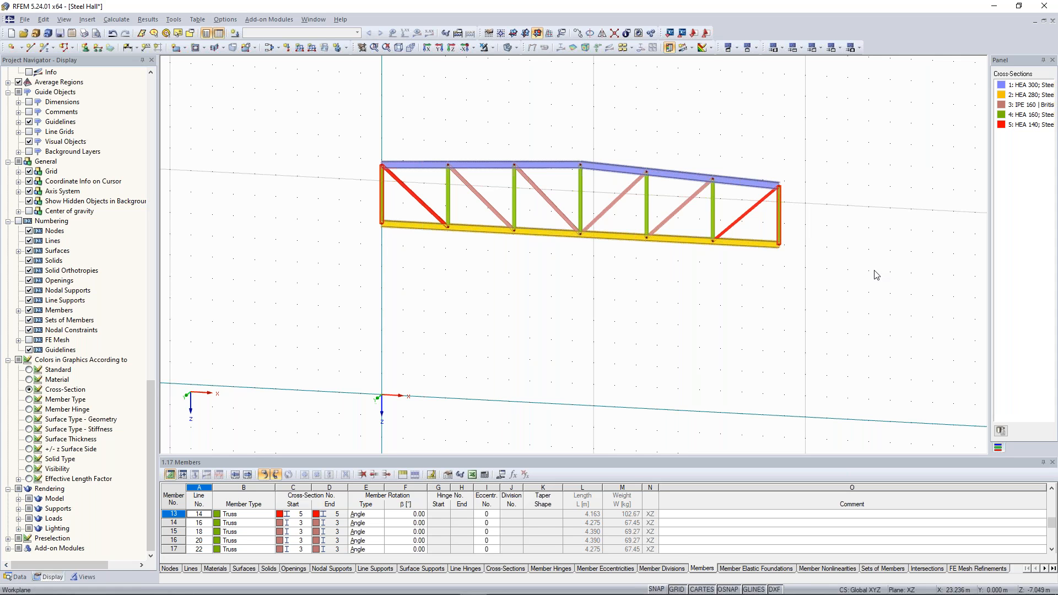
{"action": "key", "text": "Delete"}
Step: Start a new beam member and create a solid rectangular 650/650 mm cross-section in Concrete C30/37 for it
{"action": "mouse_move", "coordinate": [392, 299]}
{"action": "middle_mouse_down"}
{"action": "mouse_move", "coordinate": [417, 285]}
{"action": "mouse_move", "coordinate": [407, 296]}
{"action": "middle_mouse_up"}
{"action": "scroll", "coordinate": [431, 284], "scroll_direction": "down", "scroll_amount": 1}
{"action": "middle_click_drag", "start_coordinate": [359, 225], "coordinate": [359, 231]}
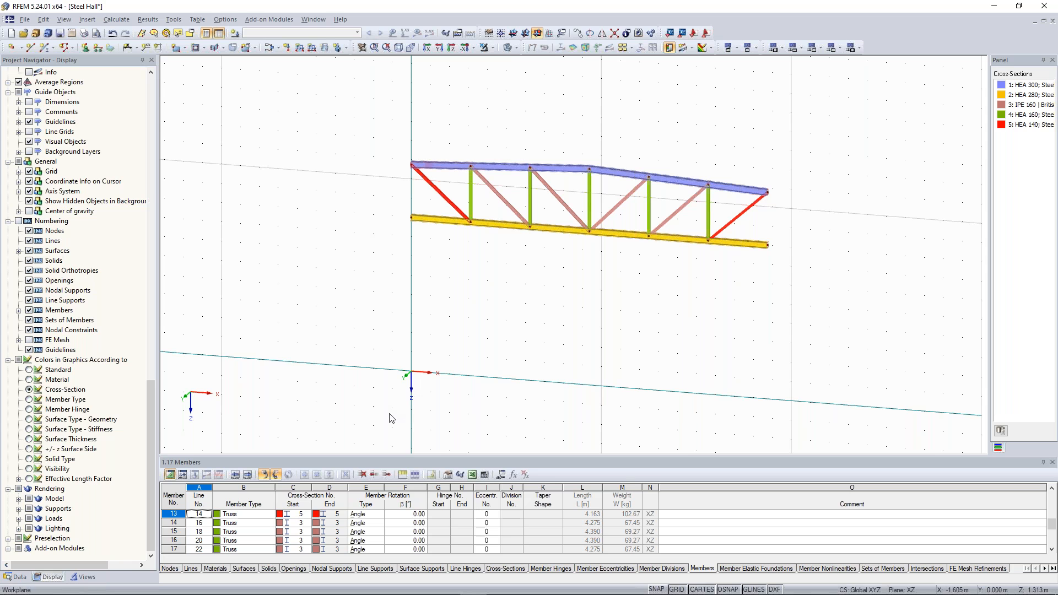
{"action": "left_click", "coordinate": [44, 49]}
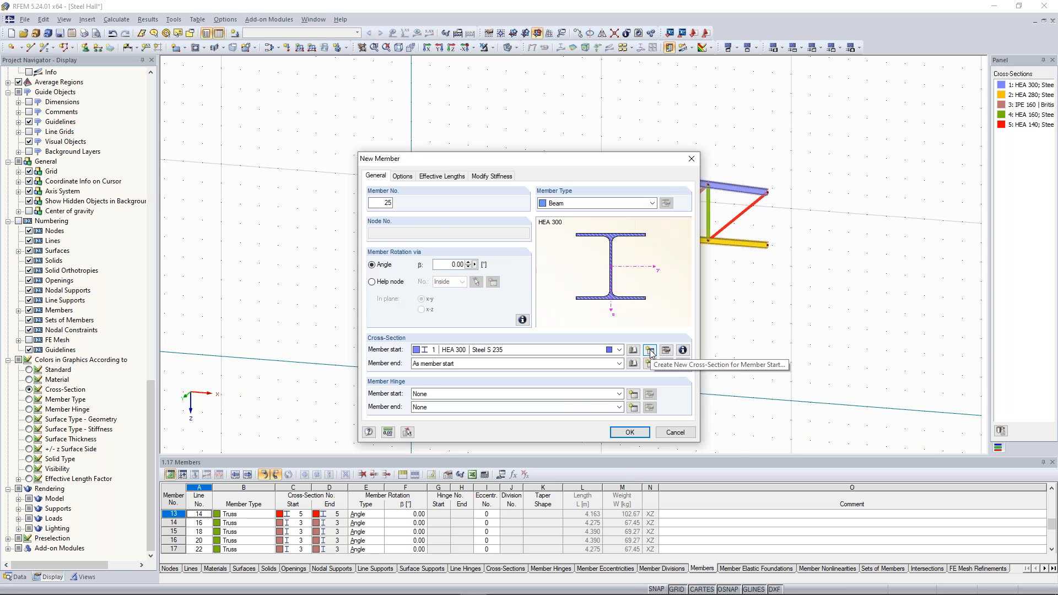
{"action": "left_click", "coordinate": [650, 351]}
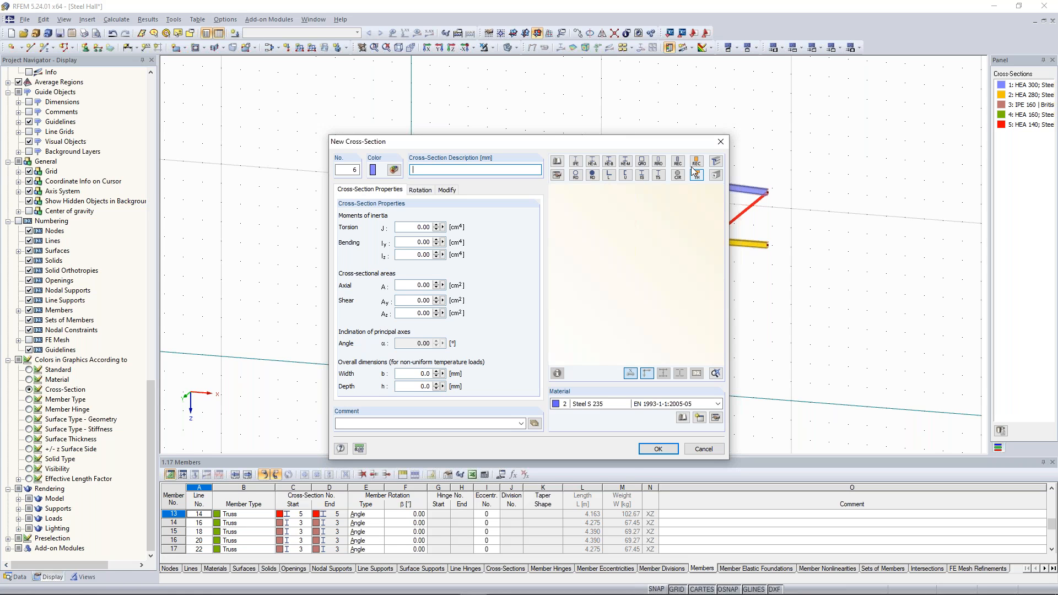
{"action": "left_click", "coordinate": [696, 174]}
{"action": "type", "text": "650"}
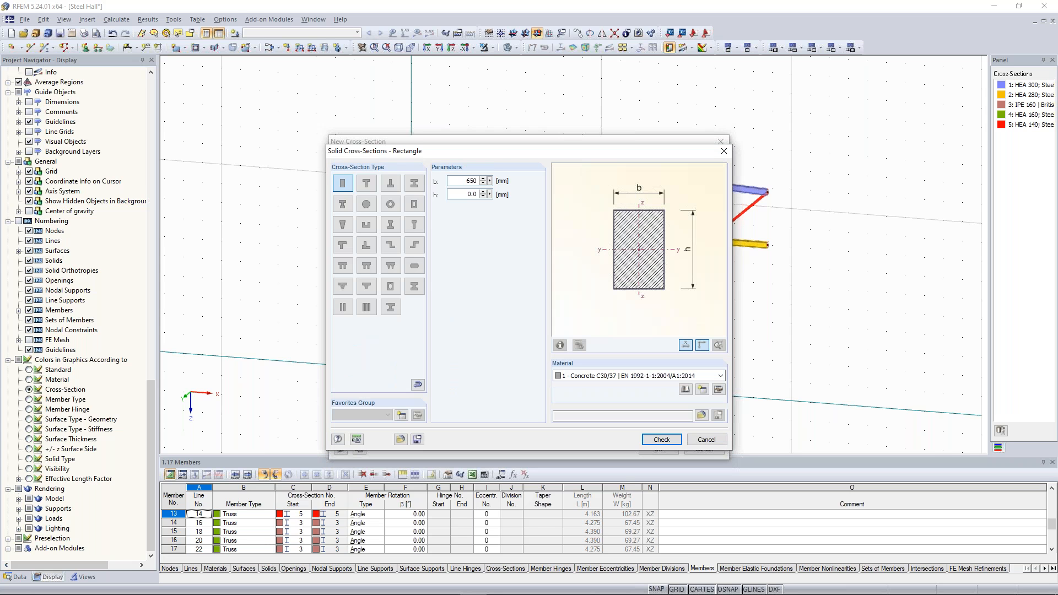
{"action": "key", "text": "Tab"}
{"action": "type", "text": "650"}
{"action": "left_click", "coordinate": [618, 376]}
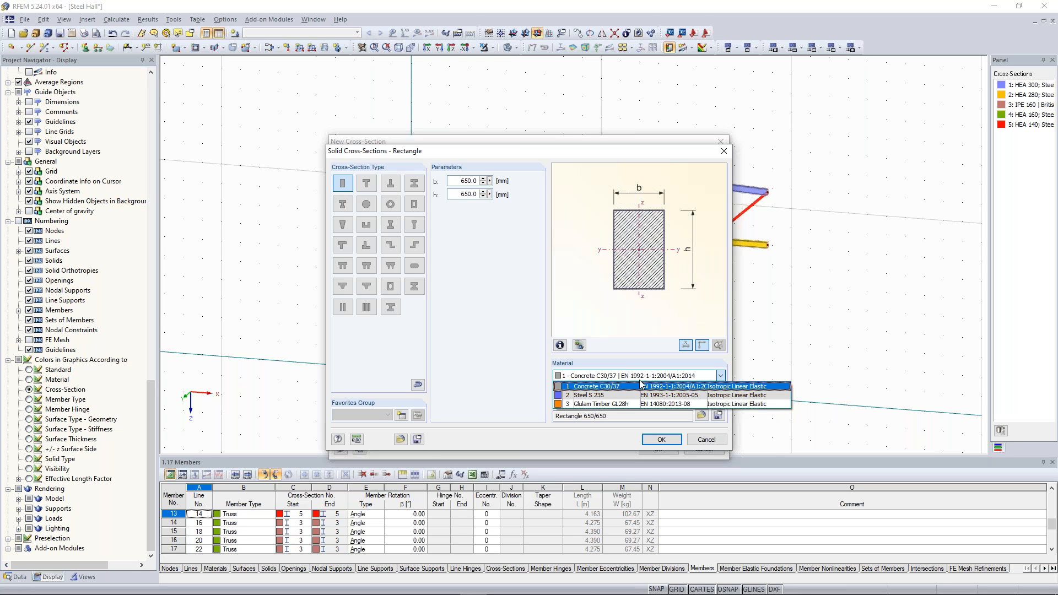
{"action": "left_click", "coordinate": [635, 385]}
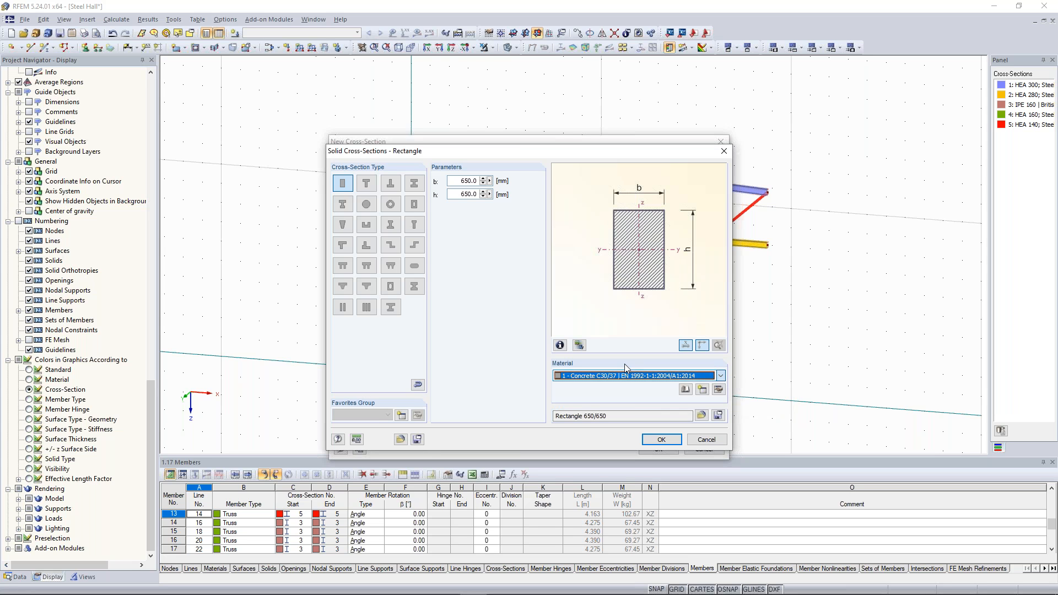
{"action": "left_click", "coordinate": [648, 438]}
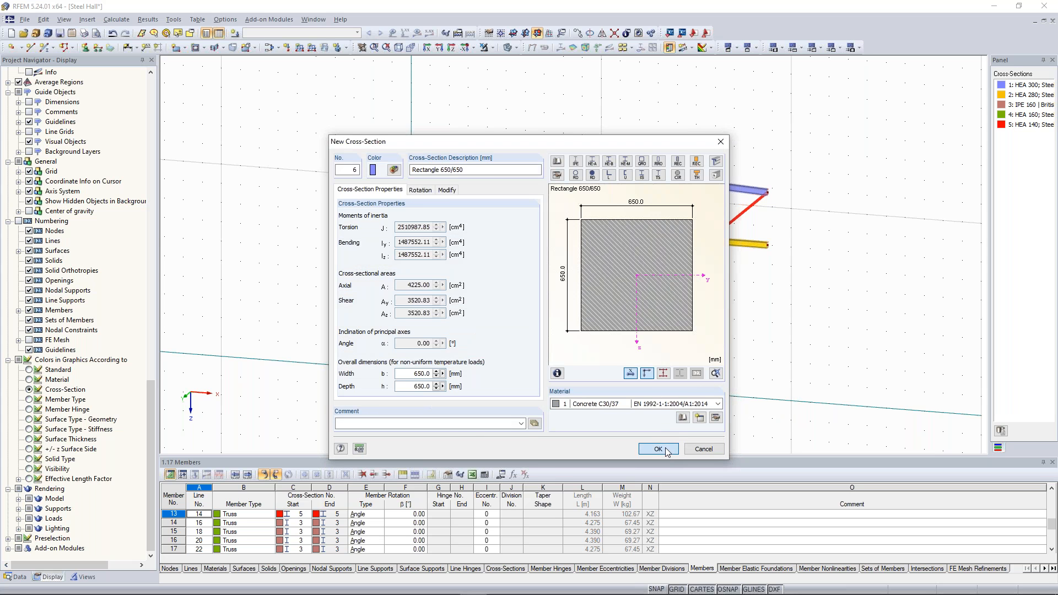
{"action": "left_click", "coordinate": [665, 450]}
Step: Place vertical column members from the ground up to both outer ends of the truss's top chord
{"action": "left_click", "coordinate": [636, 433]}
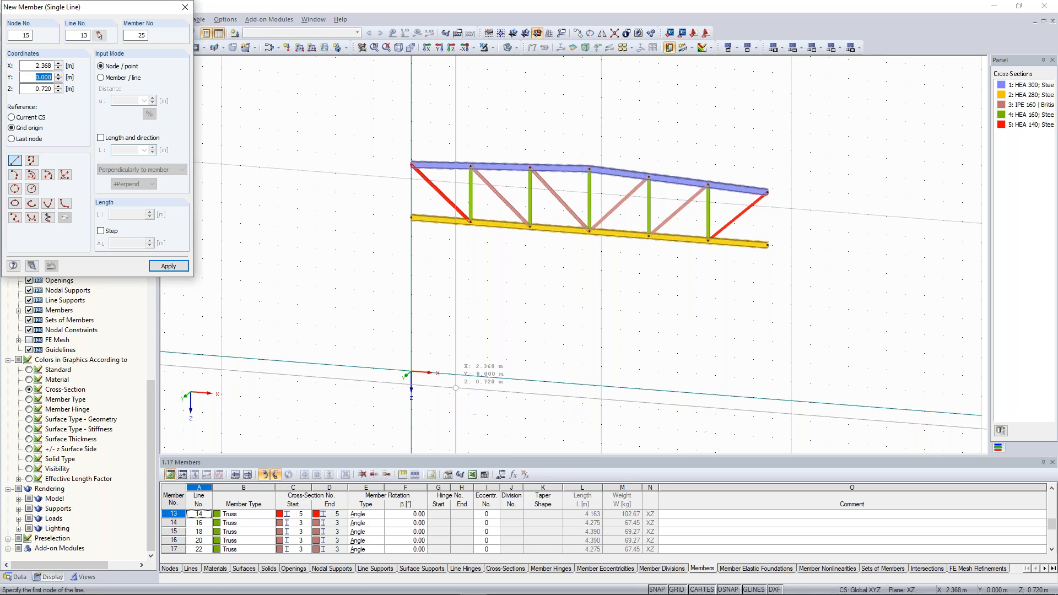
{"action": "left_click", "coordinate": [410, 371]}
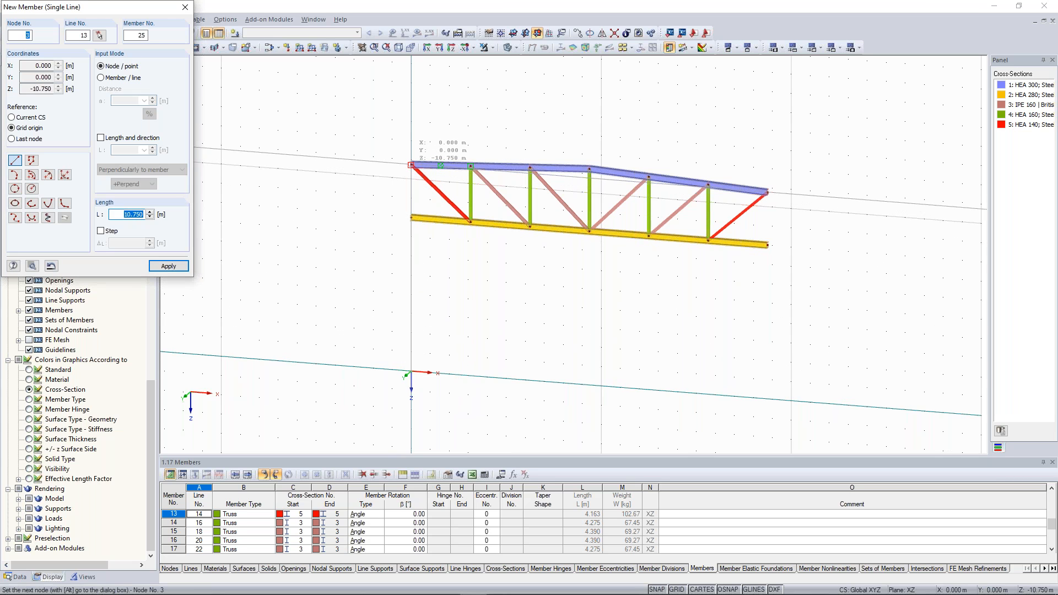
{"action": "left_click", "coordinate": [411, 164]}
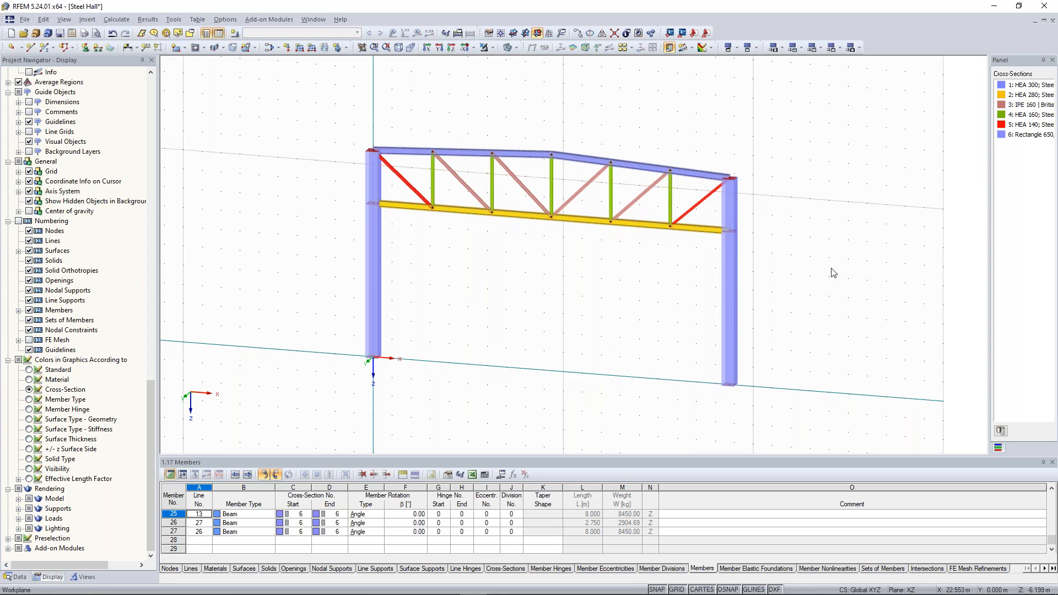
Step: Change the display colour of the Rectangle 650/650 cross-section to light pink-magenta
{"action": "middle_click_drag", "start_coordinate": [548, 140], "coordinate": [456, 141], "text": "ctrl"}
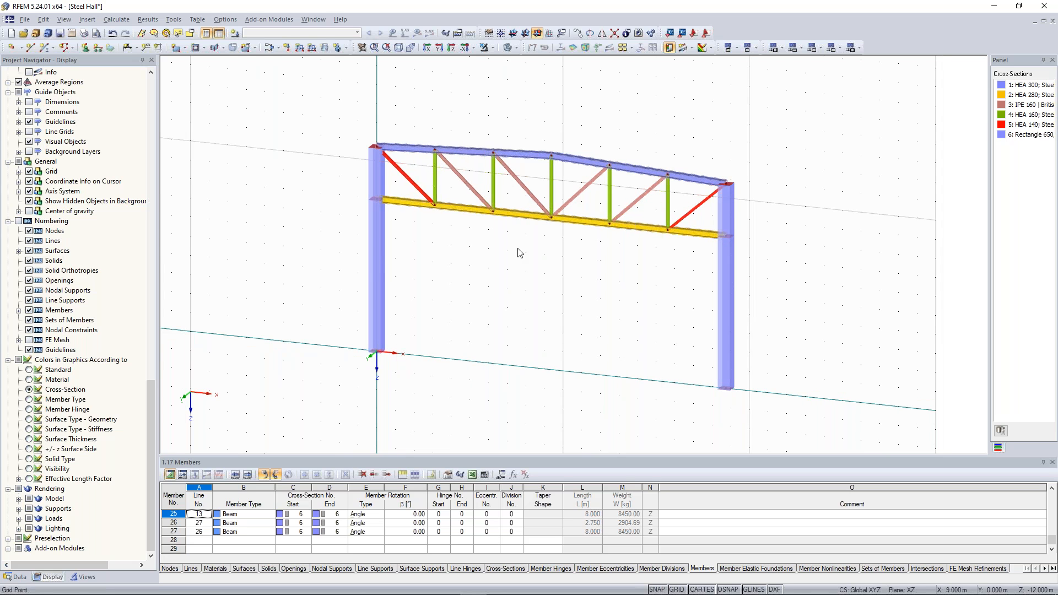
{"action": "double_click", "coordinate": [1001, 134]}
{"action": "left_click", "coordinate": [516, 240]}
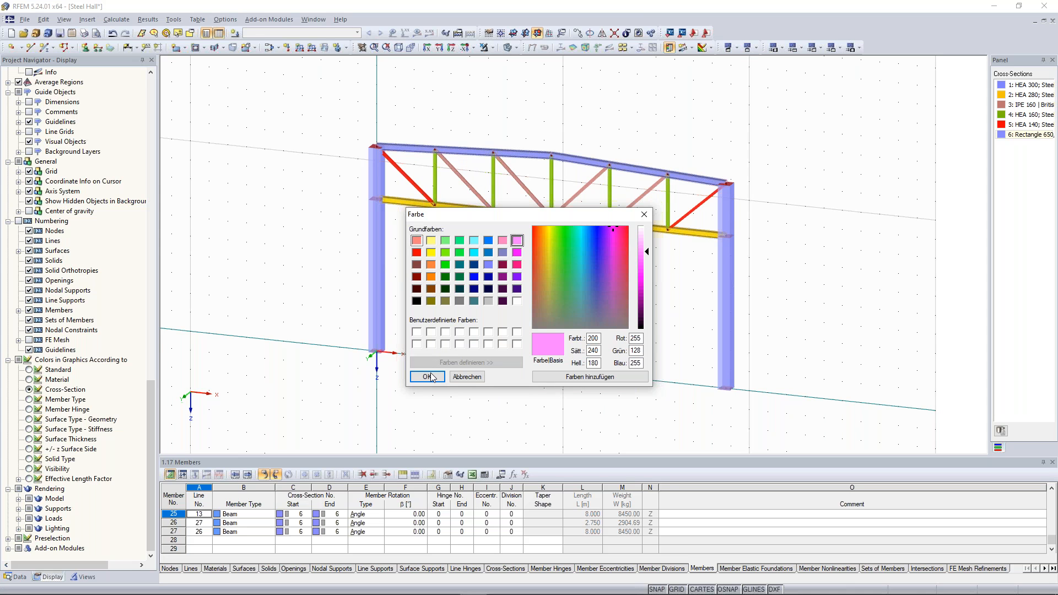
{"action": "left_click", "coordinate": [428, 377]}
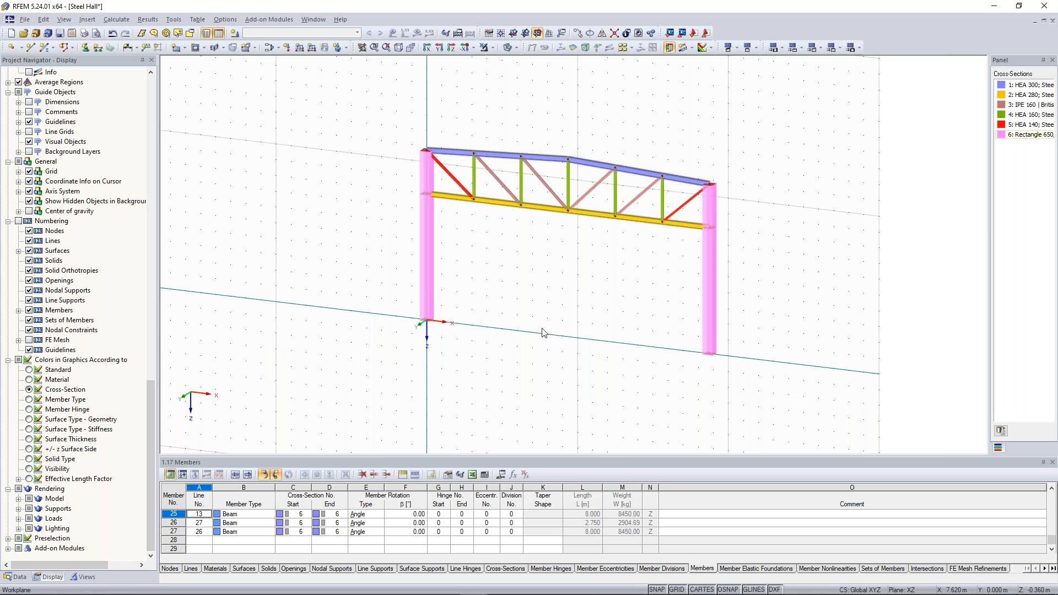
Step: Start assigning member hinges graphically and create a hinge in local member axes with rotational releases My and Mz
{"action": "scroll", "coordinate": [520, 291], "scroll_direction": "up", "scroll_amount": 1}
{"action": "middle_click_drag", "start_coordinate": [490, 264], "coordinate": [467, 284]}
{"action": "scroll", "coordinate": [511, 311], "scroll_direction": "up", "scroll_amount": 3}
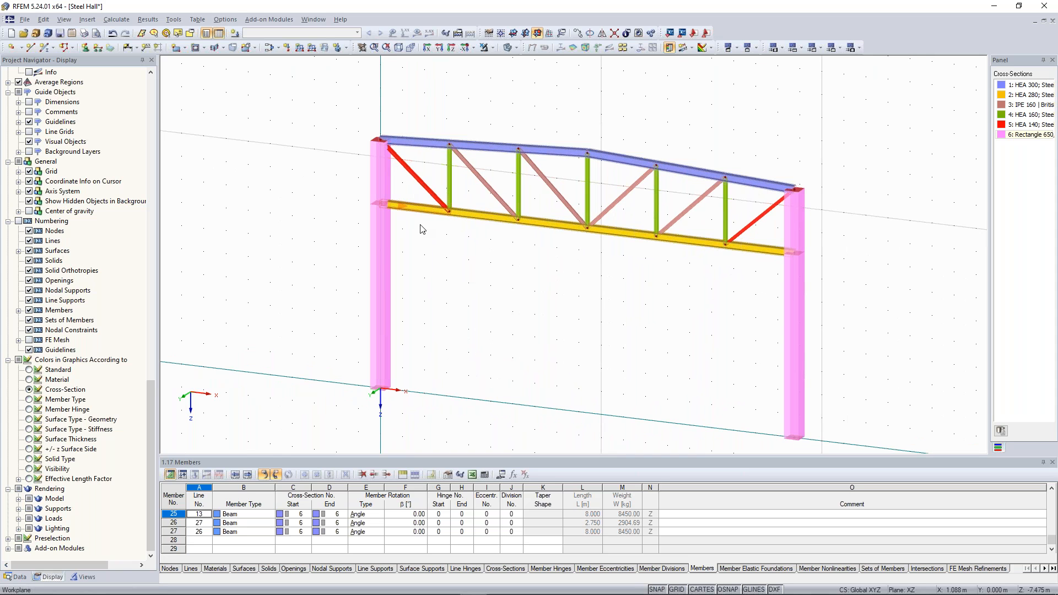
{"action": "scroll", "coordinate": [472, 123], "scroll_direction": "down", "scroll_amount": 2}
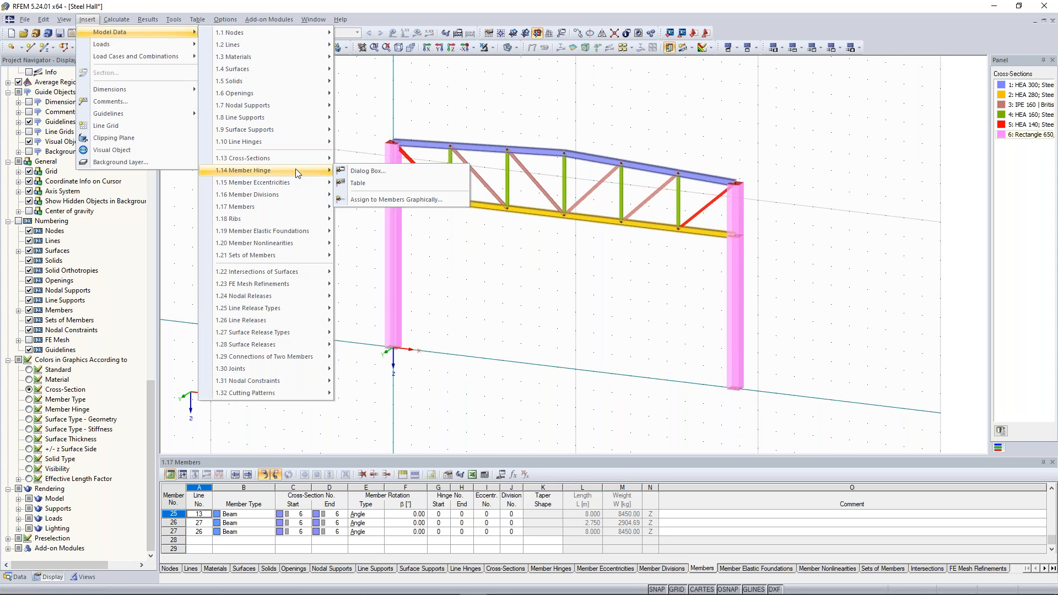
{"action": "left_click", "coordinate": [418, 199]}
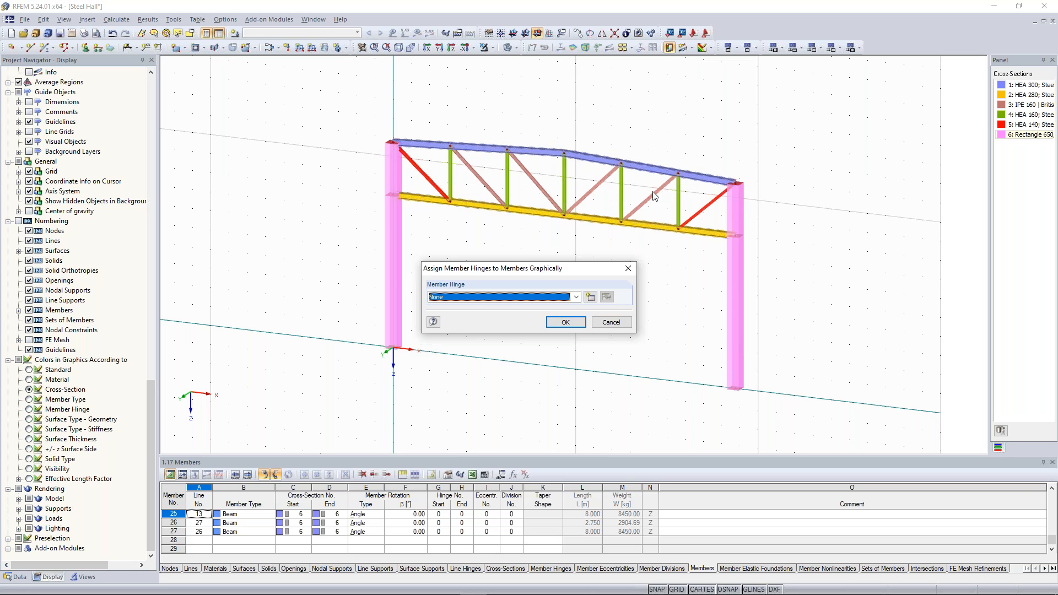
{"action": "left_click", "coordinate": [589, 298]}
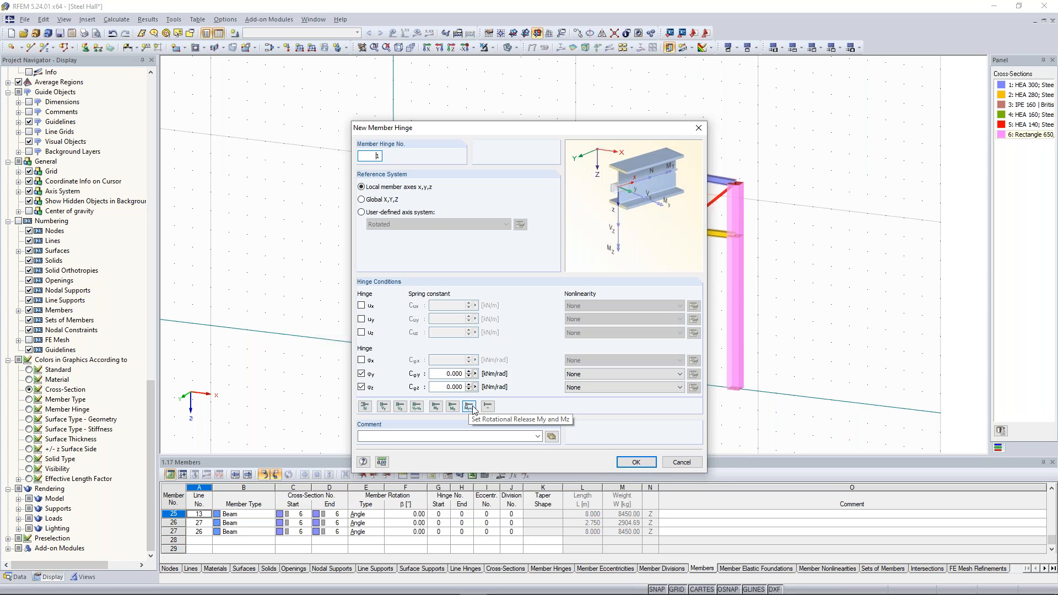
{"action": "left_click", "coordinate": [435, 406]}
{"action": "left_click", "coordinate": [467, 407]}
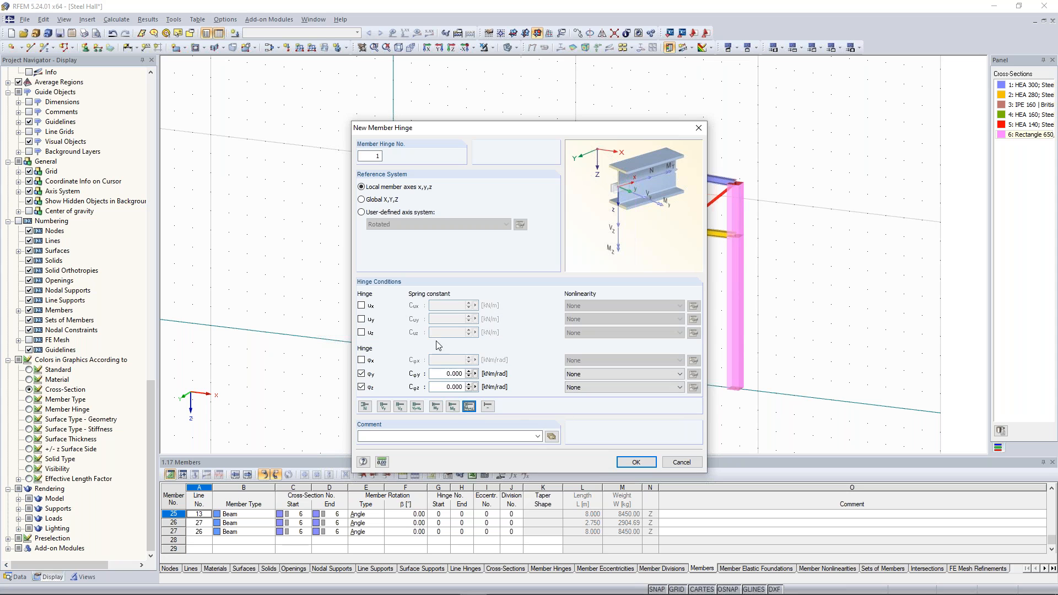
{"action": "left_click", "coordinate": [638, 461]}
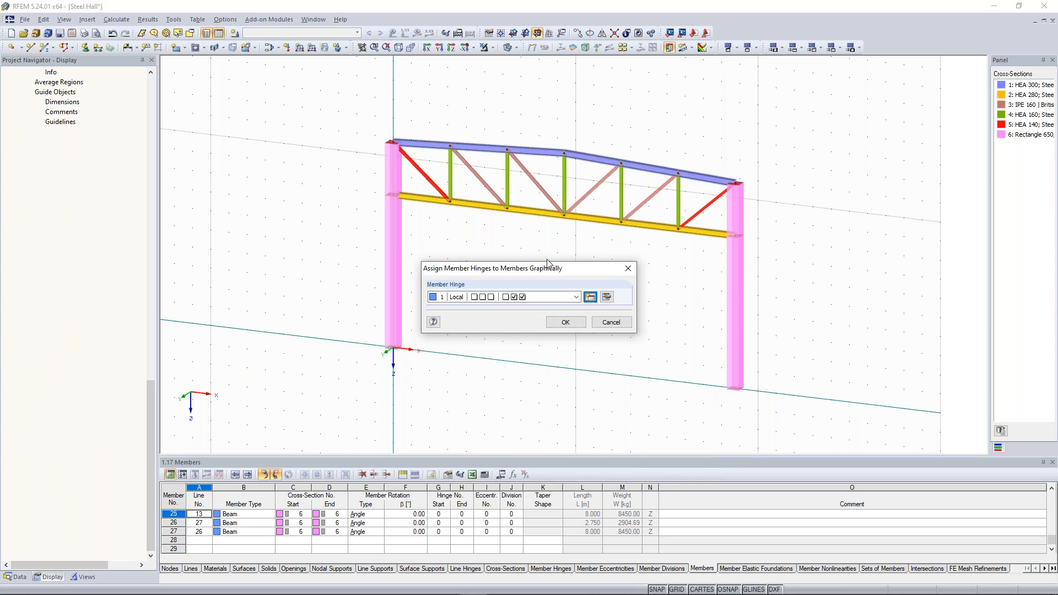
Step: Assign the My and Mz hinge to the outer ends of the truss's top chord at the columns
{"action": "left_click", "coordinate": [565, 321]}
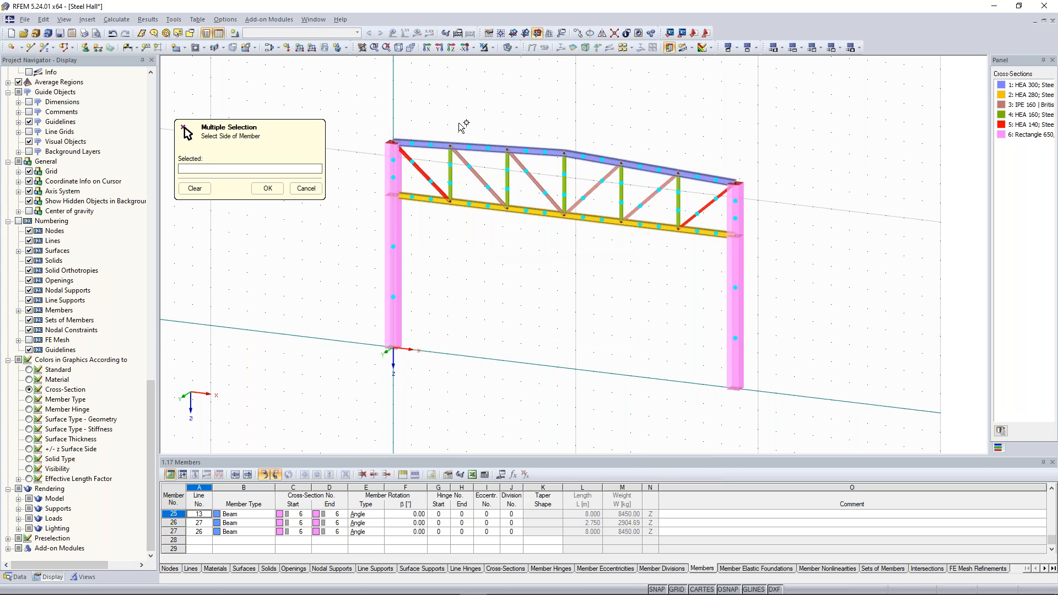
{"action": "scroll", "coordinate": [456, 115], "scroll_direction": "up", "scroll_amount": 3}
{"action": "middle_click_drag", "start_coordinate": [455, 115], "coordinate": [441, 81]}
{"action": "scroll", "coordinate": [391, 116], "scroll_direction": "down", "scroll_amount": 1}
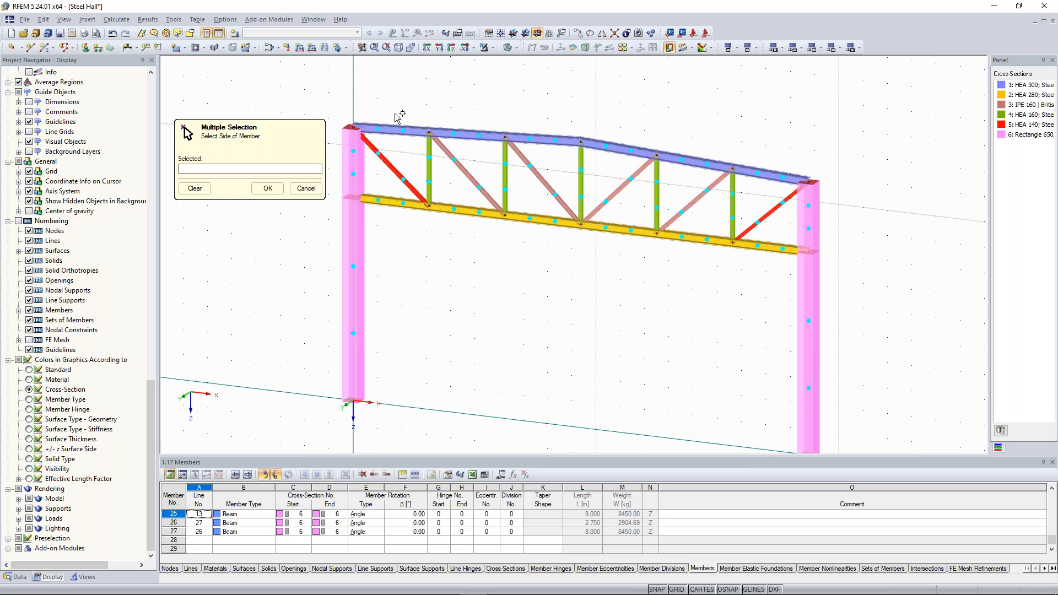
{"action": "scroll", "coordinate": [399, 116], "scroll_direction": "up", "scroll_amount": 1}
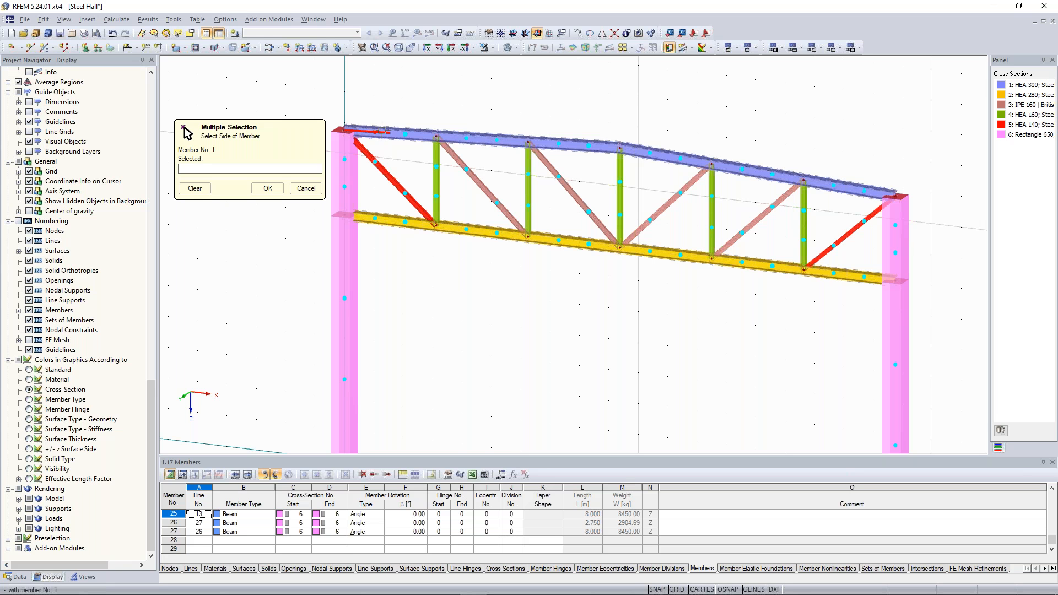
{"action": "scroll", "coordinate": [364, 132], "scroll_direction": "up", "scroll_amount": 3}
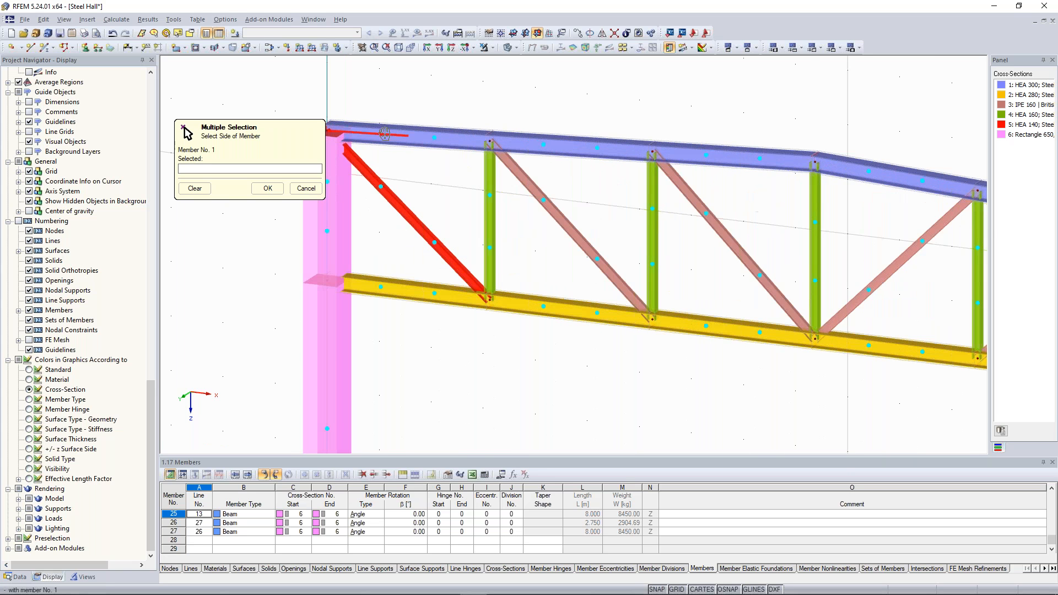
{"action": "middle_click_drag", "start_coordinate": [384, 134], "coordinate": [424, 130]}
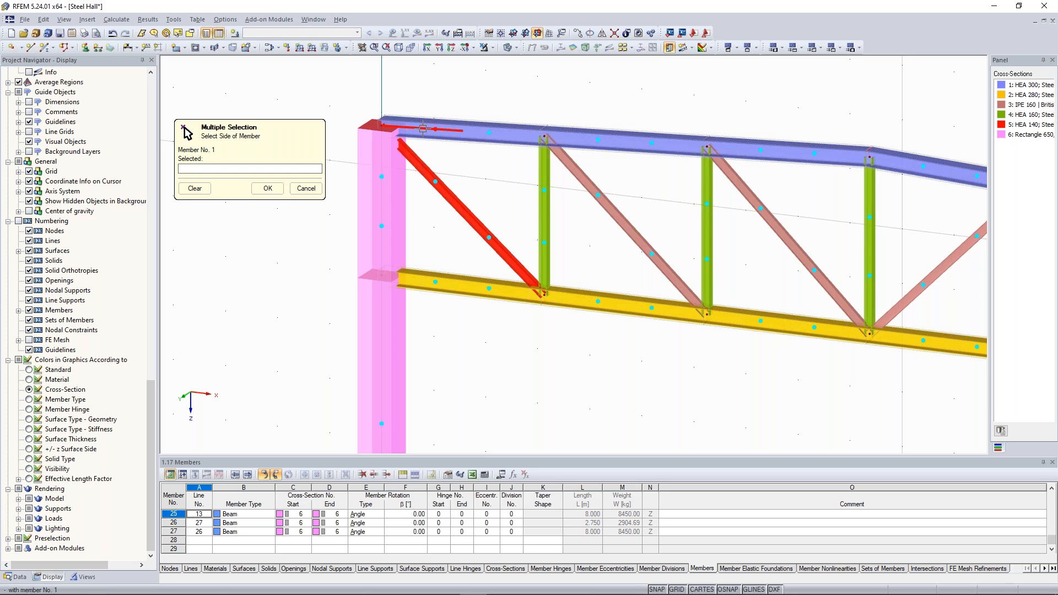
{"action": "left_click", "coordinate": [421, 129]}
{"action": "scroll", "coordinate": [547, 94], "scroll_direction": "down", "scroll_amount": 4}
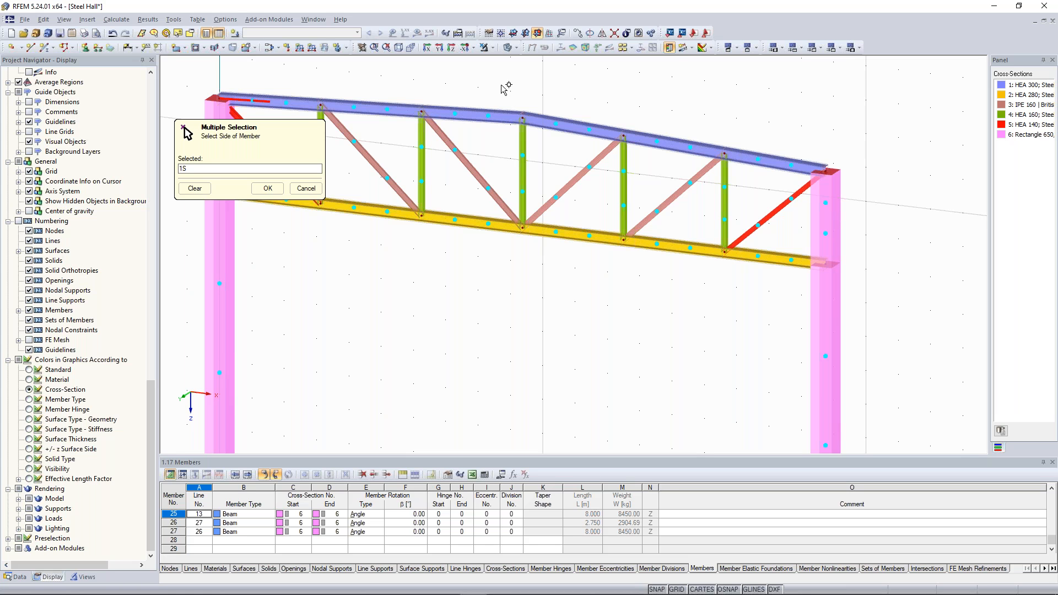
{"action": "key", "text": "Return"}
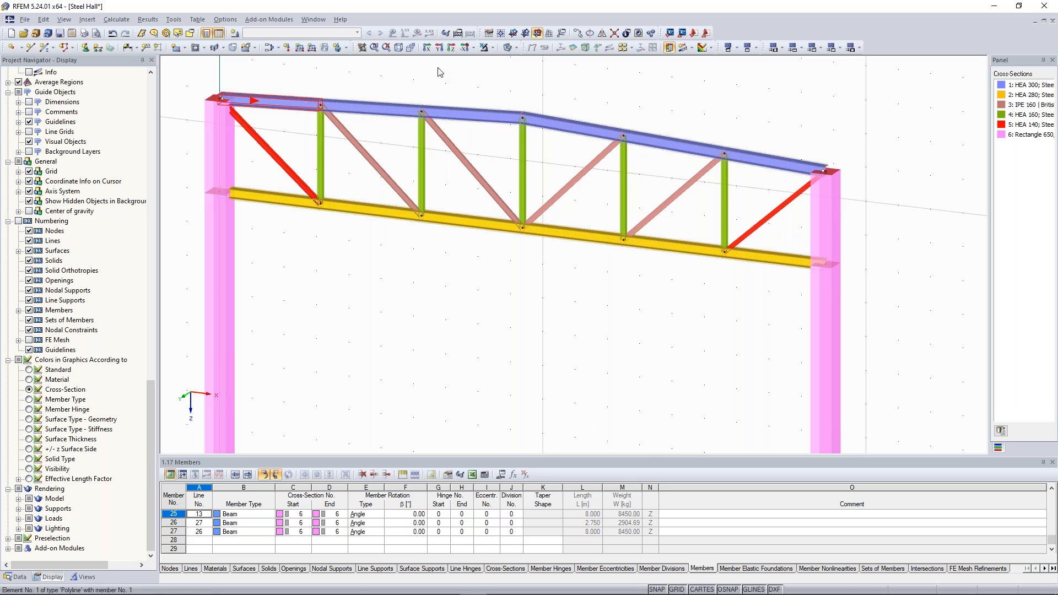
Step: Open the lower chord's end member at the column on the origin for editing and start creating a new hinge at its member start
{"action": "scroll", "coordinate": [268, 234], "scroll_direction": "down", "scroll_amount": 1}
{"action": "middle_click_drag", "start_coordinate": [268, 234], "coordinate": [426, 246]}
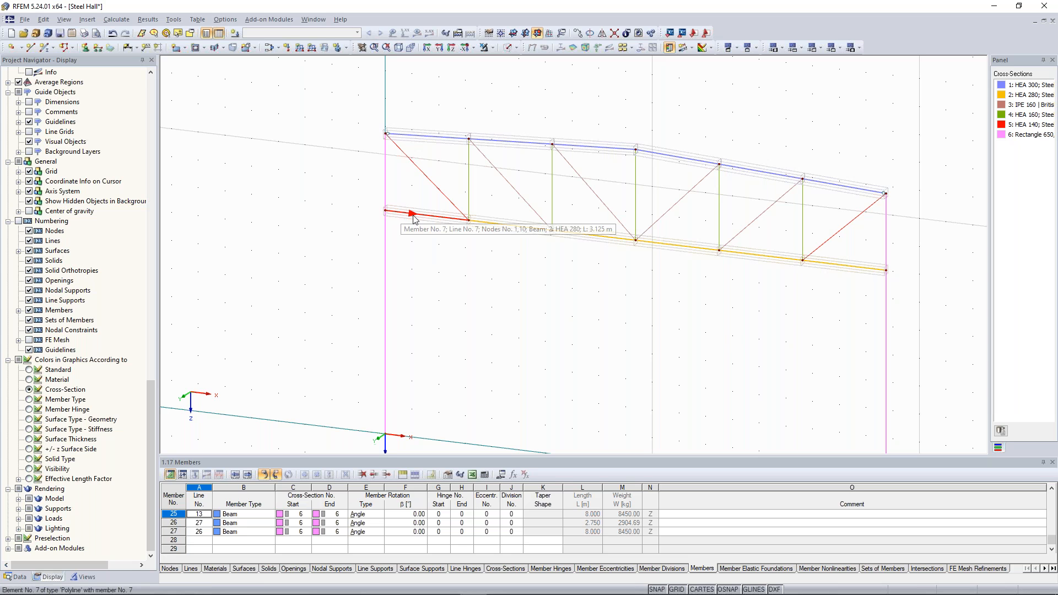
{"action": "left_click", "coordinate": [420, 219]}
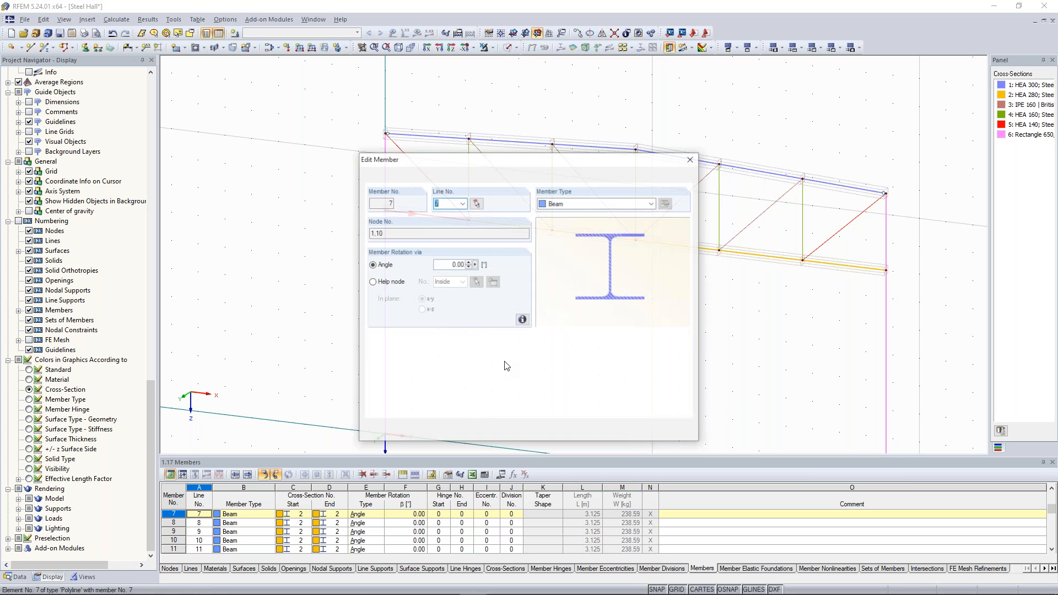
{"action": "left_click_drag", "start_coordinate": [556, 169], "coordinate": [537, 309]}
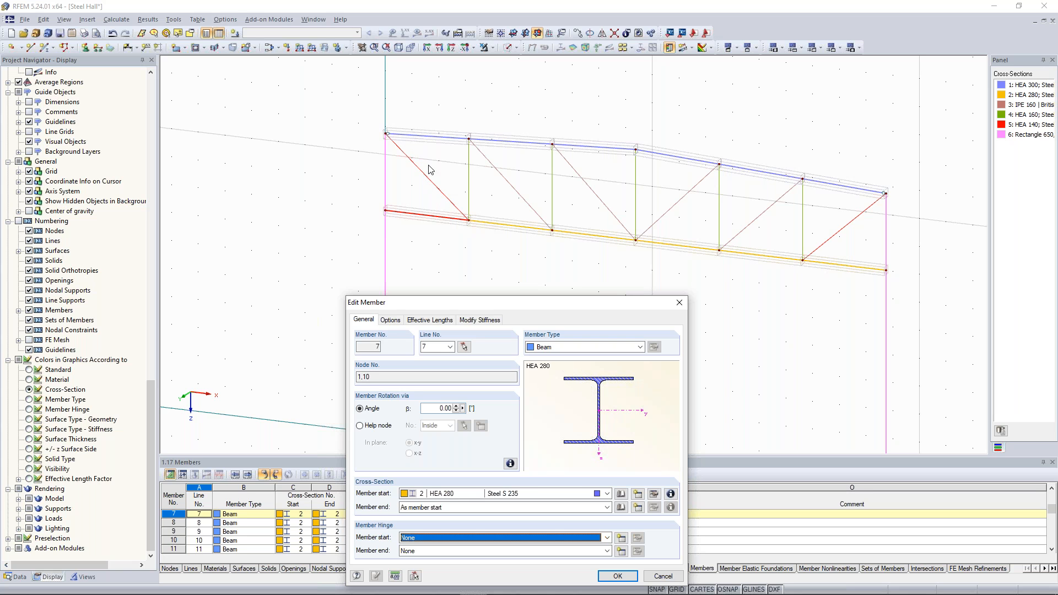
{"action": "left_click_drag", "start_coordinate": [523, 301], "coordinate": [565, 181]}
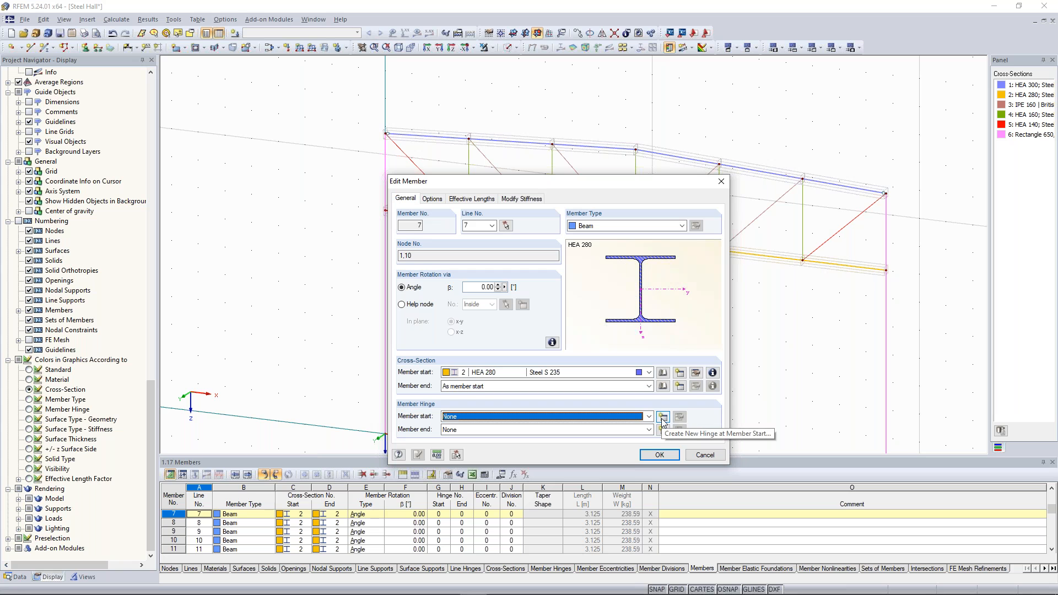
{"action": "left_click", "coordinate": [662, 417]}
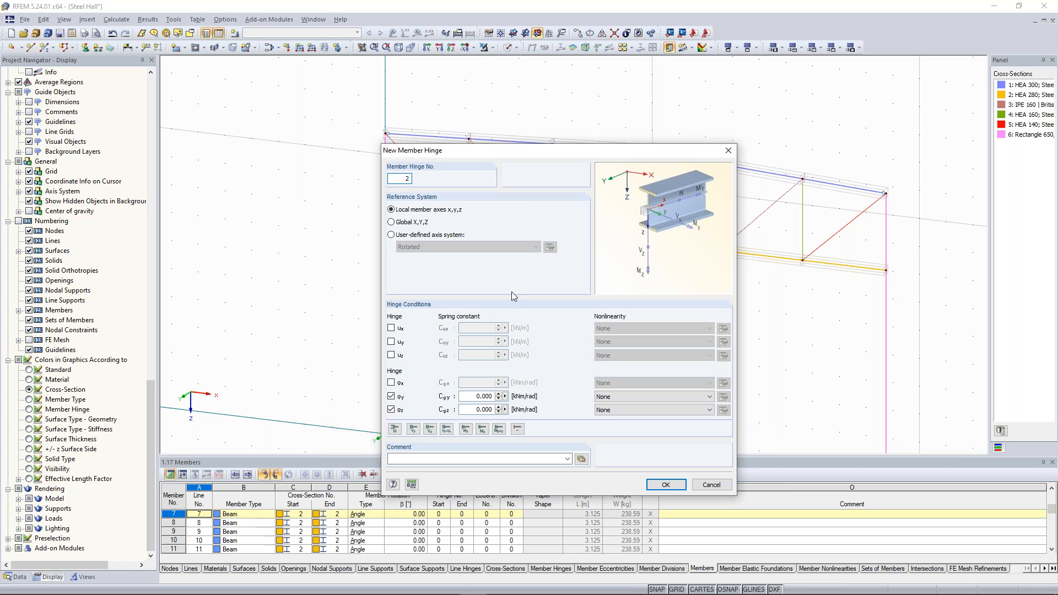
Step: Define the hinge in local member axes with releases ux, uz, φy and φz and apply it to the lower chord member's start
{"action": "left_click_drag", "start_coordinate": [481, 157], "coordinate": [521, 215]}
{"action": "left_click_drag", "start_coordinate": [716, 209], "coordinate": [679, 204]}
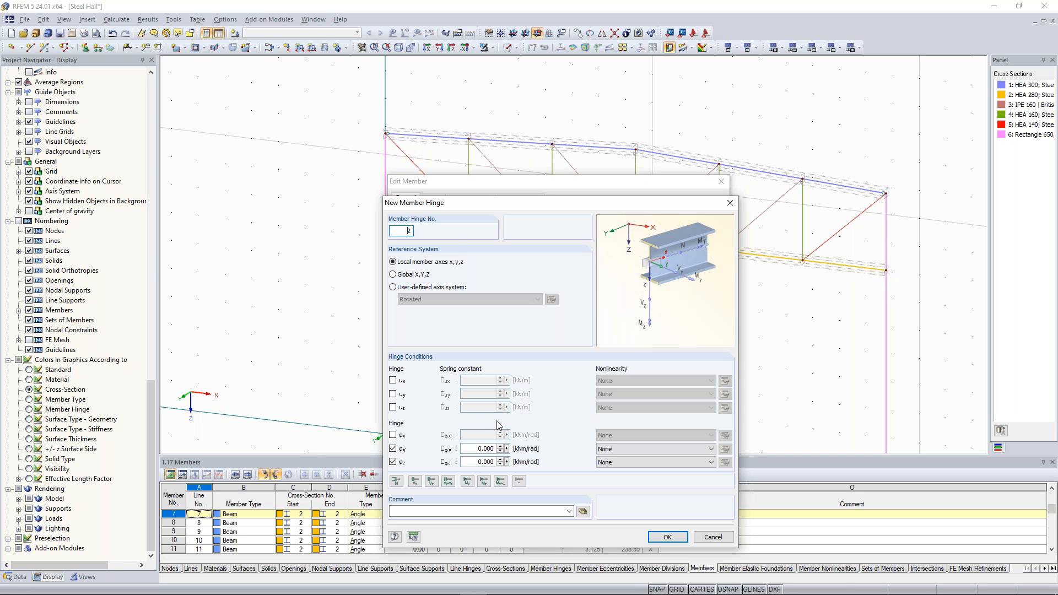
{"action": "left_click", "coordinate": [393, 407]}
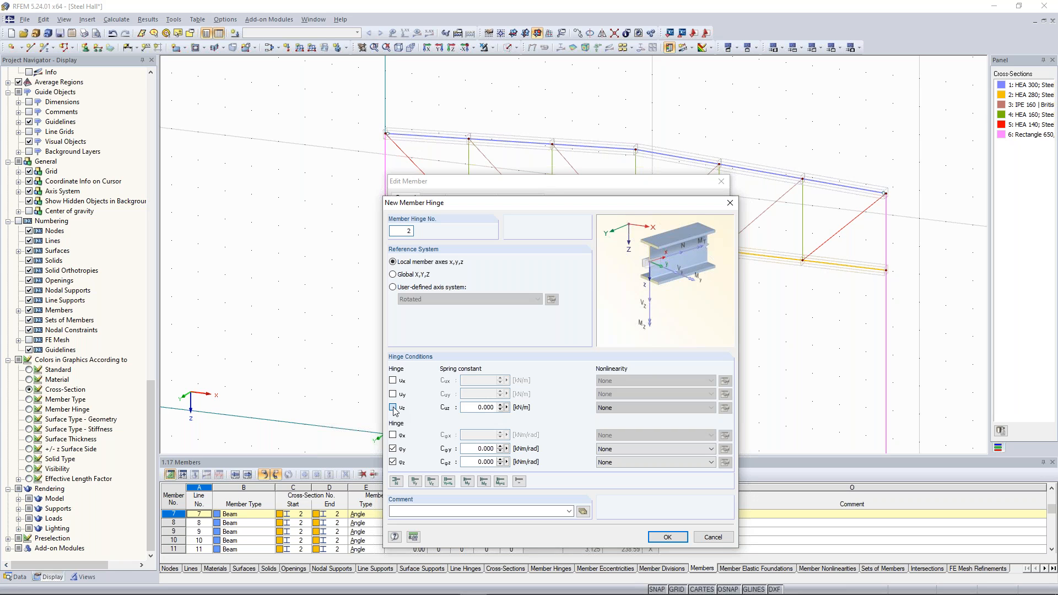
{"action": "left_click", "coordinate": [392, 380]}
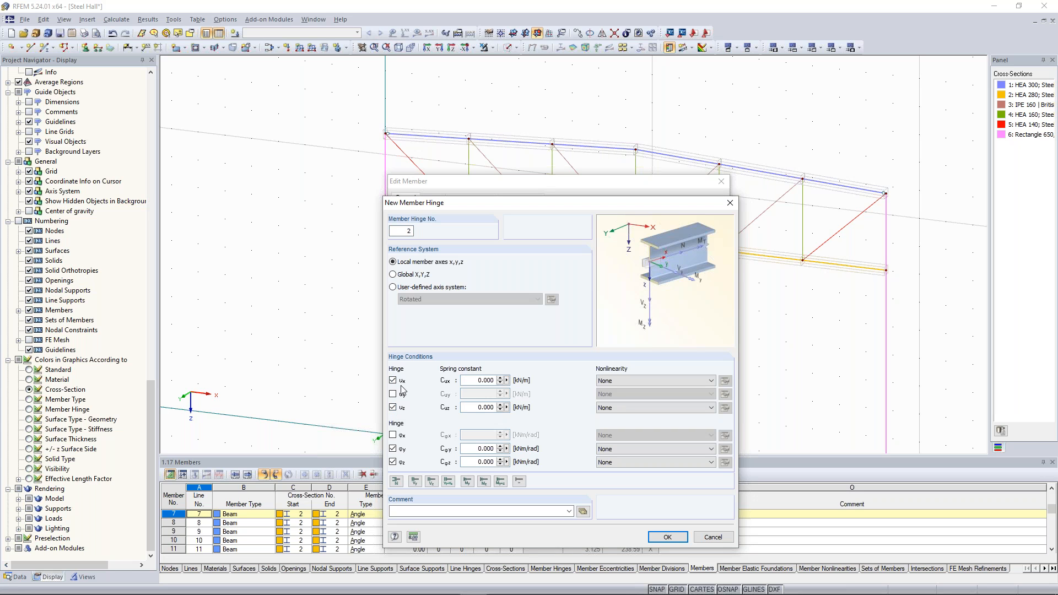
{"action": "left_click", "coordinate": [667, 537]}
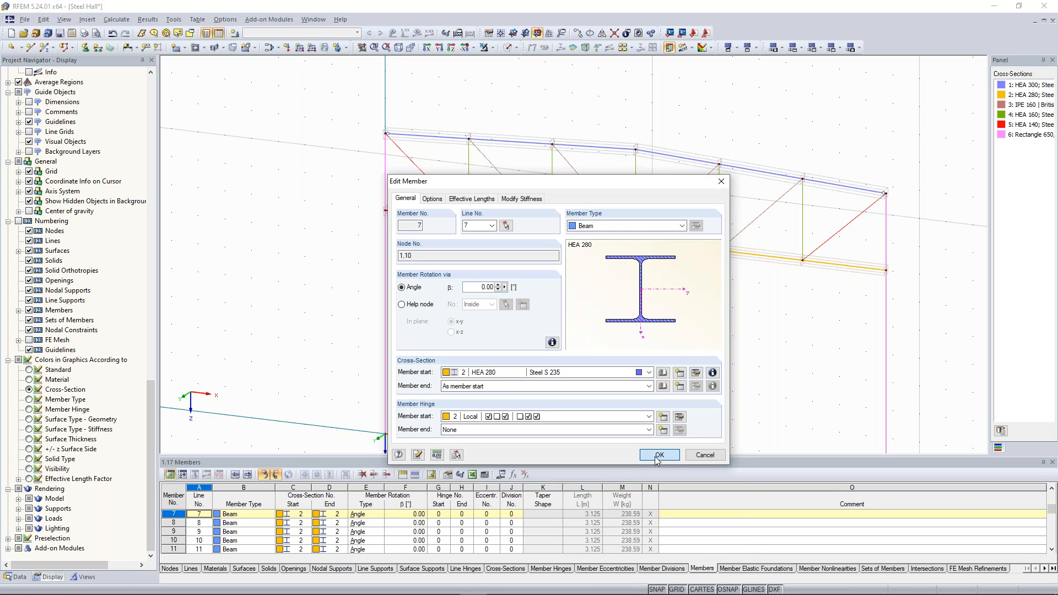
{"action": "left_click", "coordinate": [659, 455]}
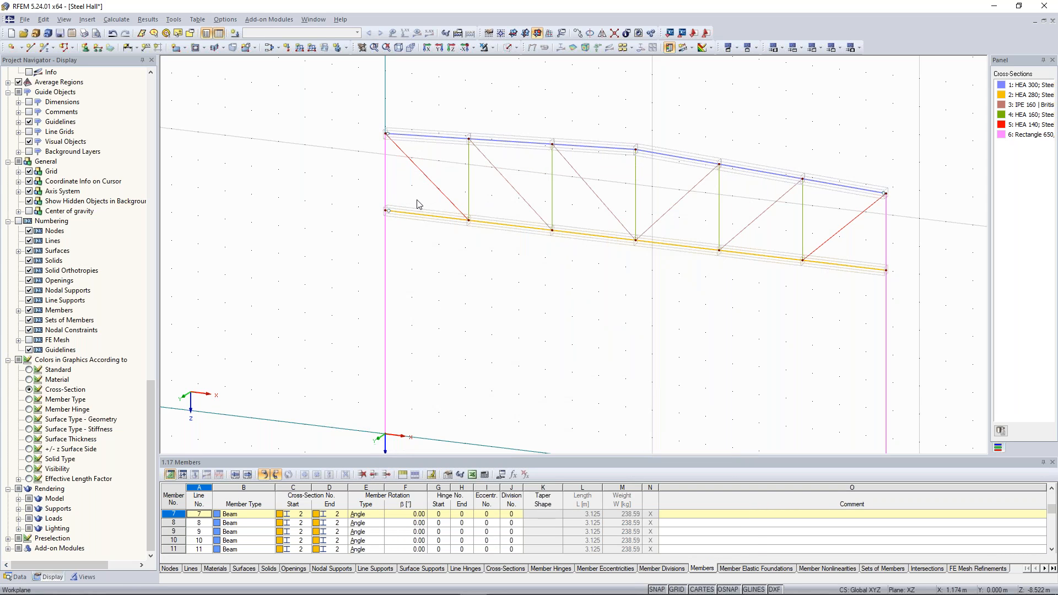
Step: Assign existing member hinge 2 to the member end of the lower chord's last segment at the opposite column
{"action": "scroll", "coordinate": [417, 201], "scroll_direction": "up", "scroll_amount": 2}
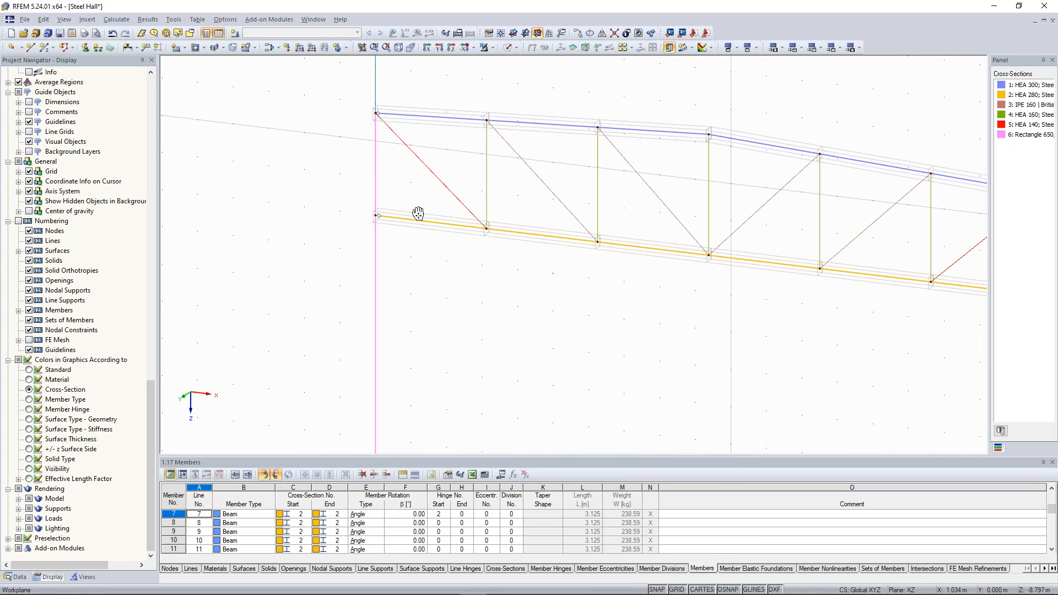
{"action": "scroll", "coordinate": [496, 265], "scroll_direction": "up", "scroll_amount": 1}
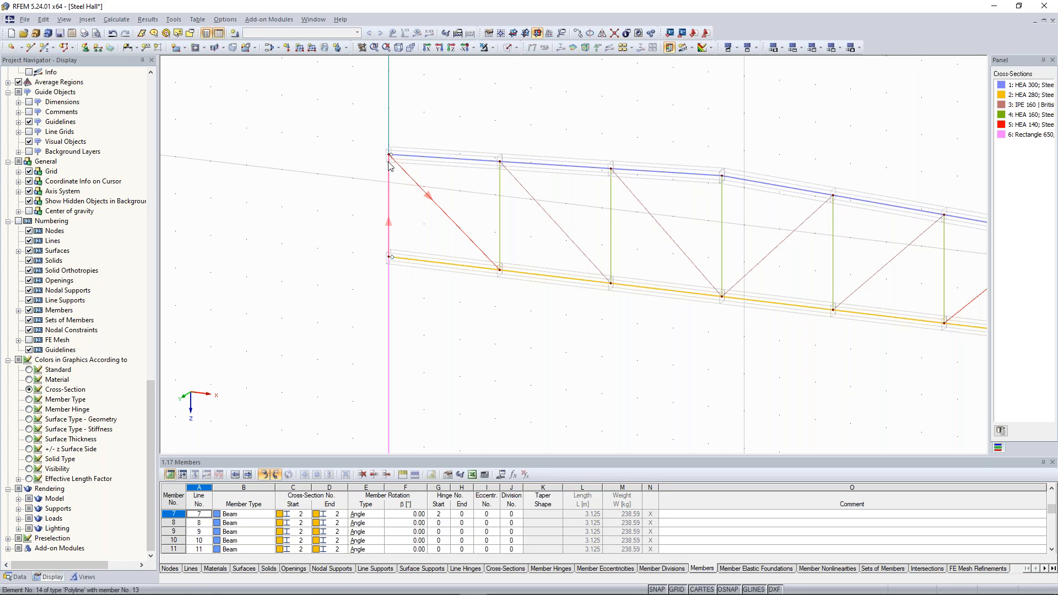
{"action": "middle_click_drag", "start_coordinate": [390, 165], "coordinate": [190, 133]}
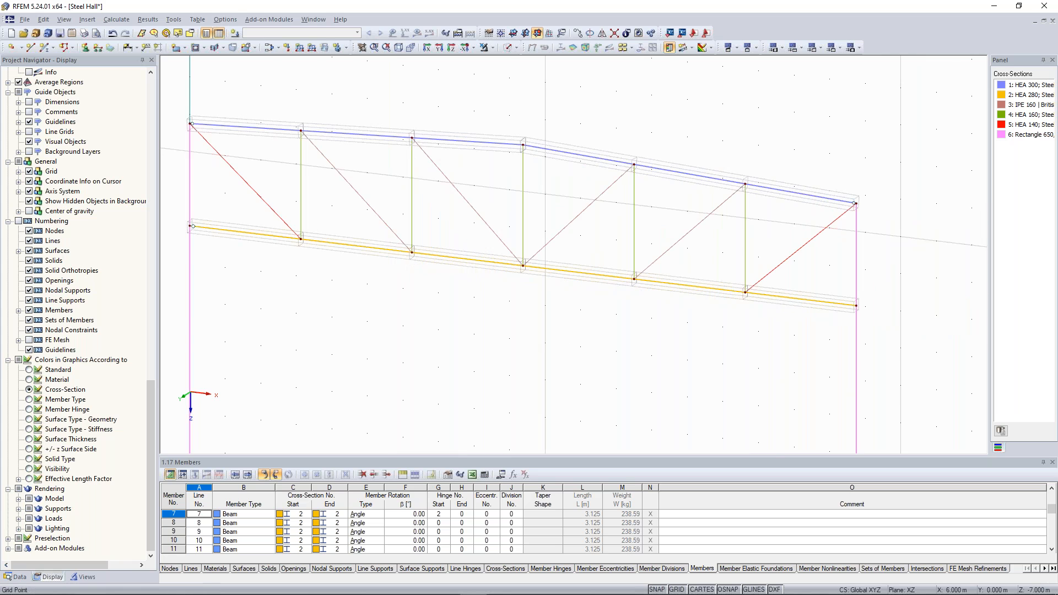
{"action": "scroll", "coordinate": [793, 302], "scroll_direction": "down", "scroll_amount": 1}
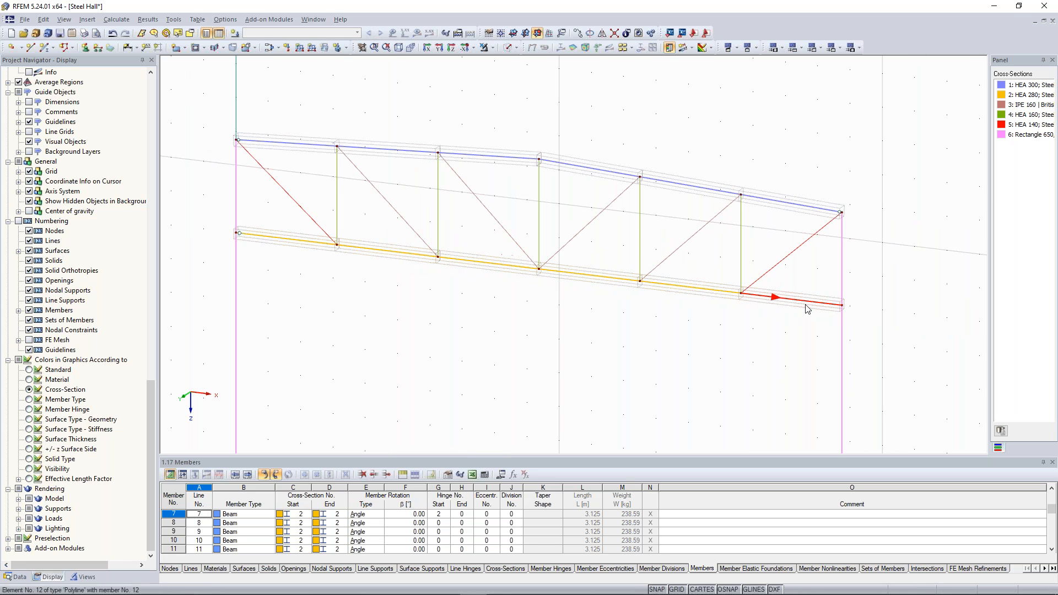
{"action": "left_click", "coordinate": [812, 305]}
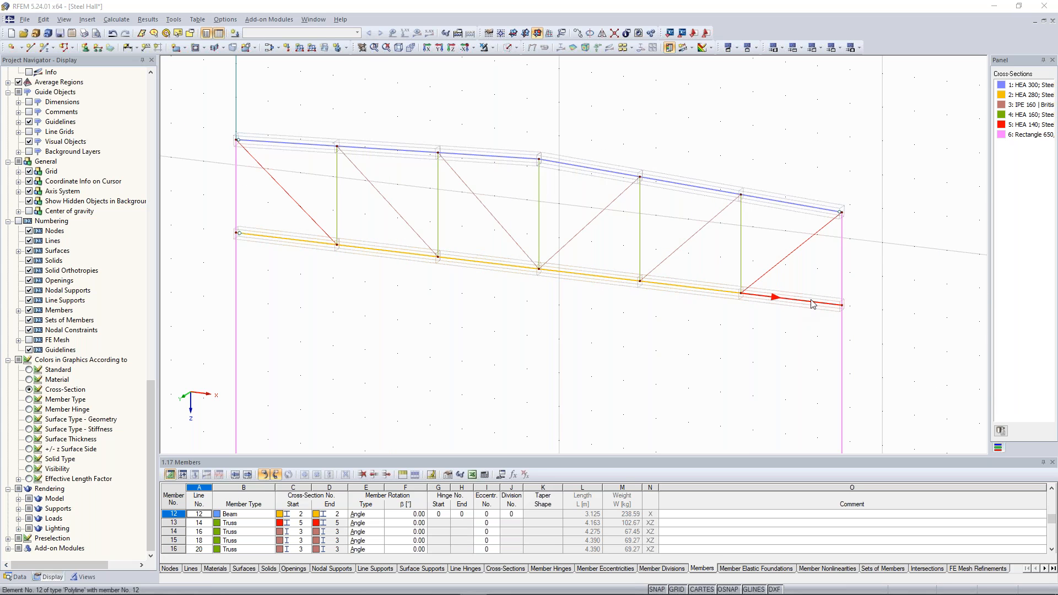
{"action": "double_click", "coordinate": [812, 304]}
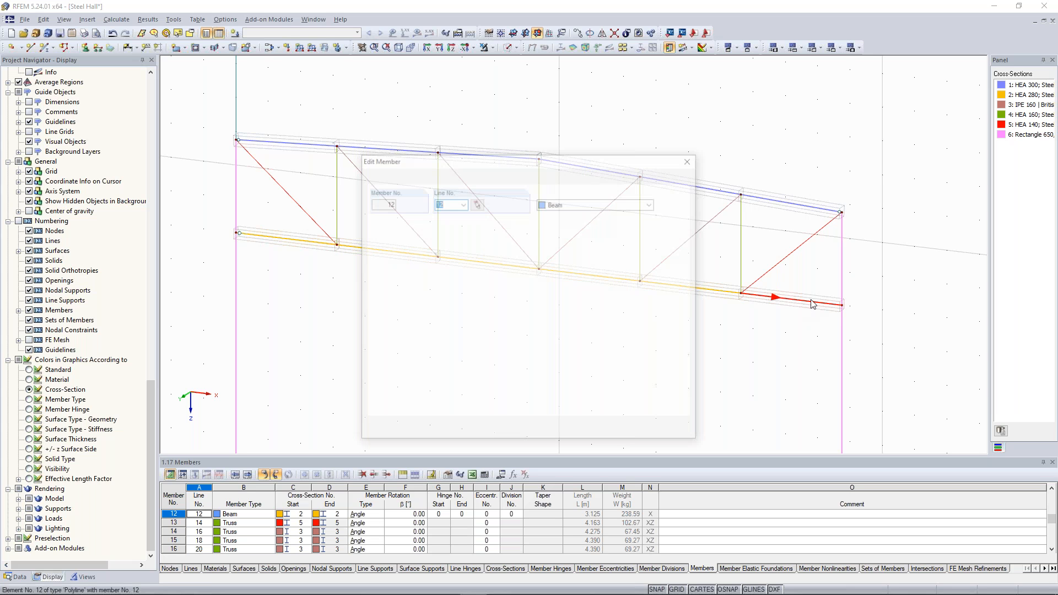
{"action": "left_click", "coordinate": [458, 408]}
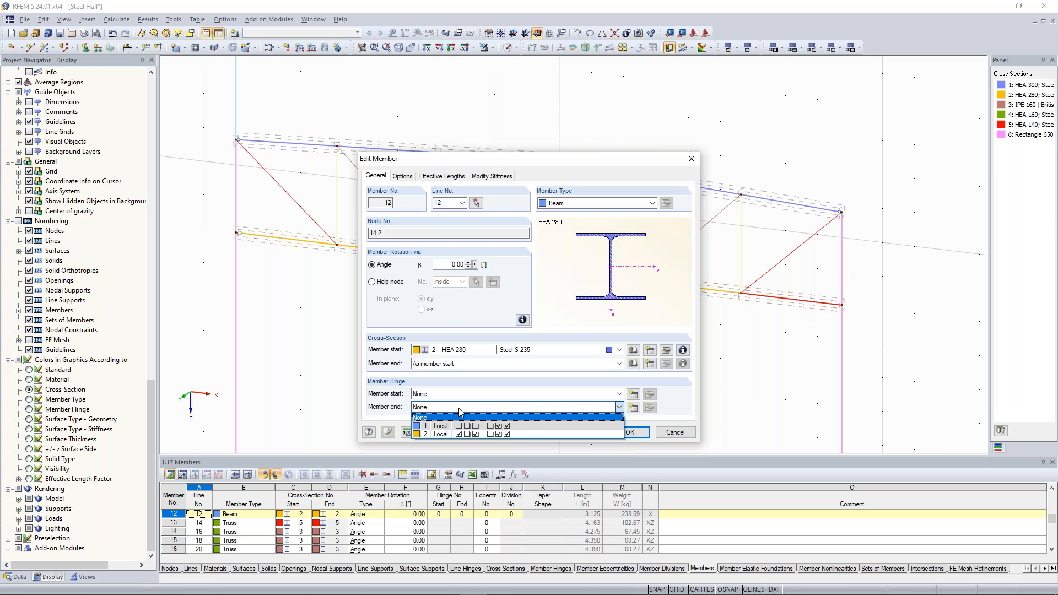
{"action": "left_click", "coordinate": [468, 434]}
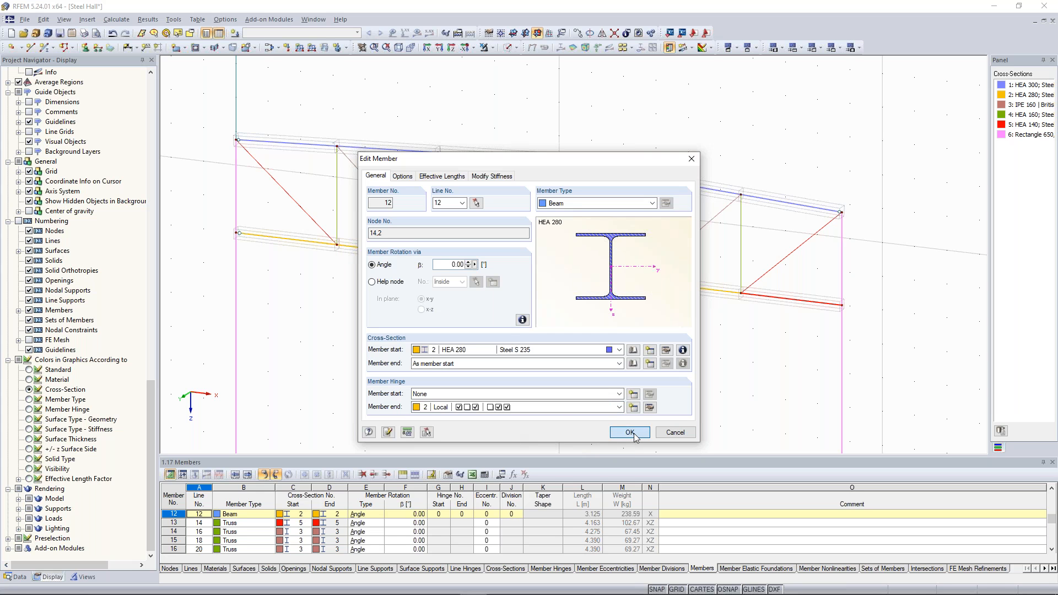
{"action": "left_click", "coordinate": [630, 433]}
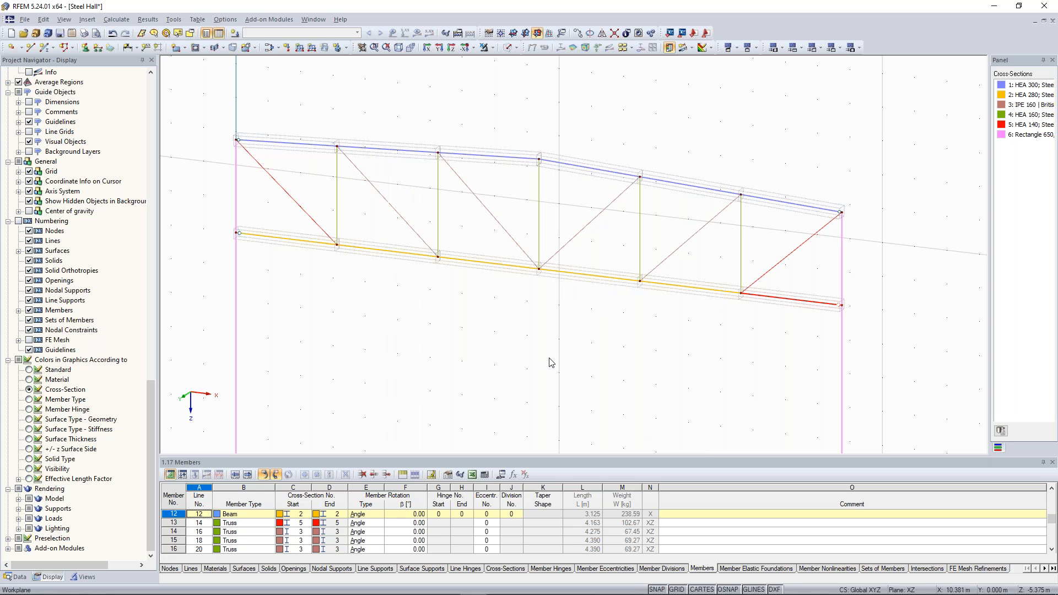
Step: Place rigid nodal supports at the base nodes of both concrete columns, nodes 15 and 18
{"action": "left_click", "coordinate": [505, 49]}
{"action": "left_click", "coordinate": [505, 48]}
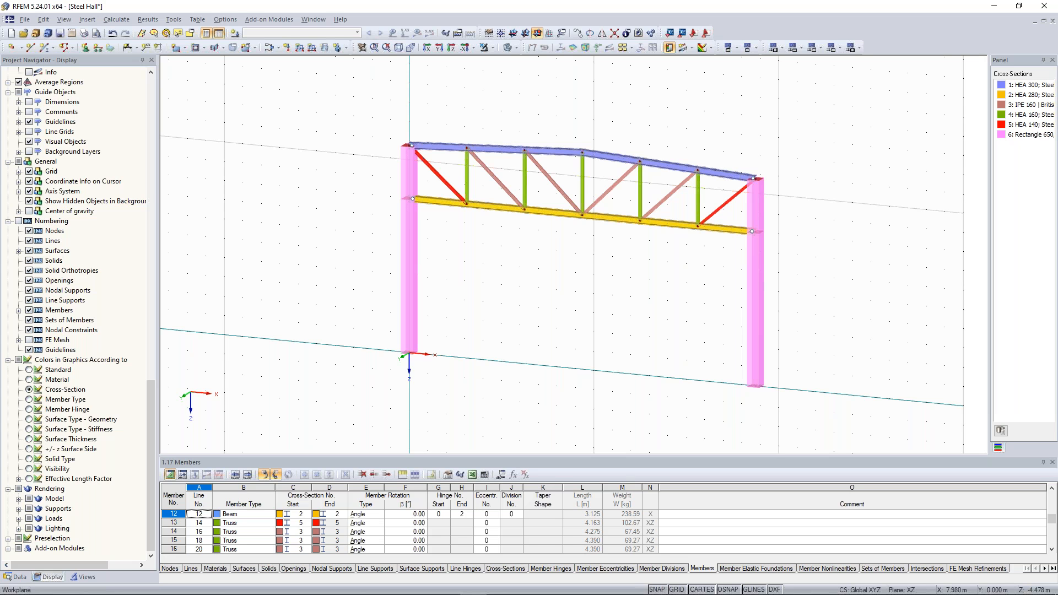
{"action": "middle_click_drag", "start_coordinate": [555, 299], "coordinate": [568, 283]}
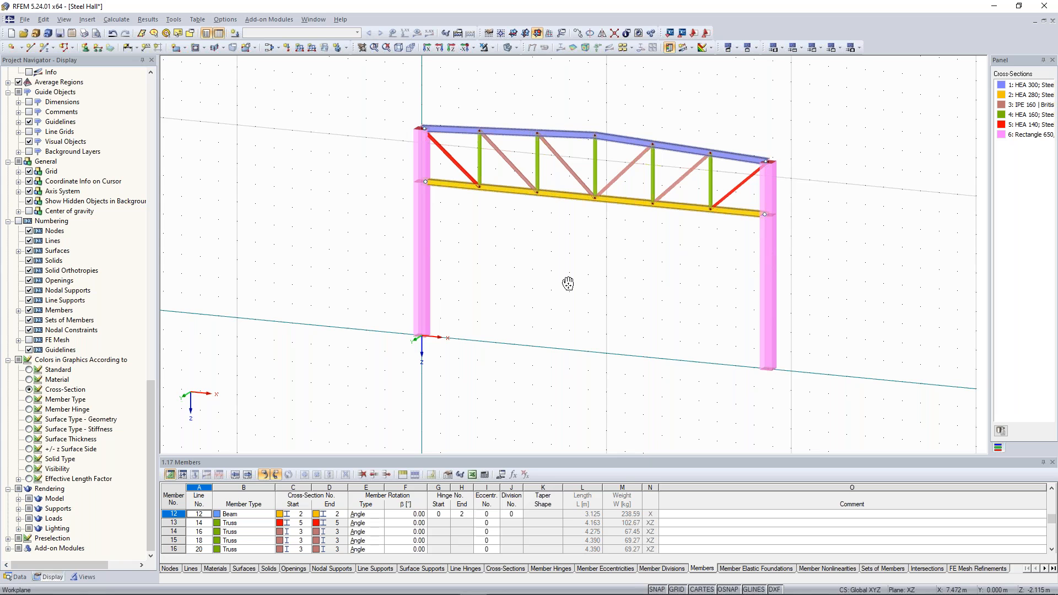
{"action": "scroll", "coordinate": [567, 283], "scroll_direction": "down", "scroll_amount": 2}
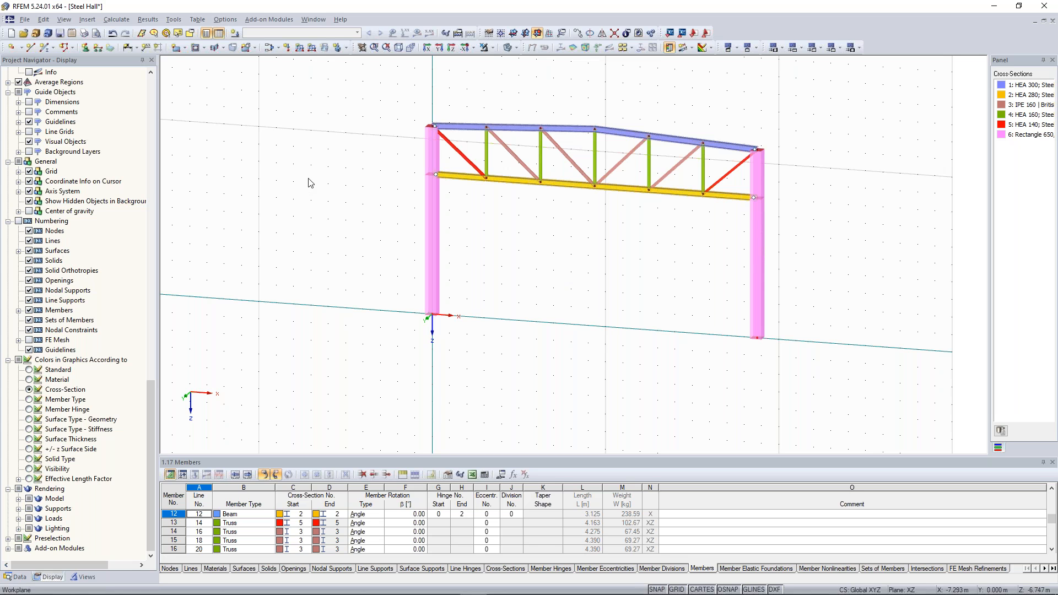
{"action": "left_click", "coordinate": [86, 48]}
{"action": "left_click", "coordinate": [515, 249]}
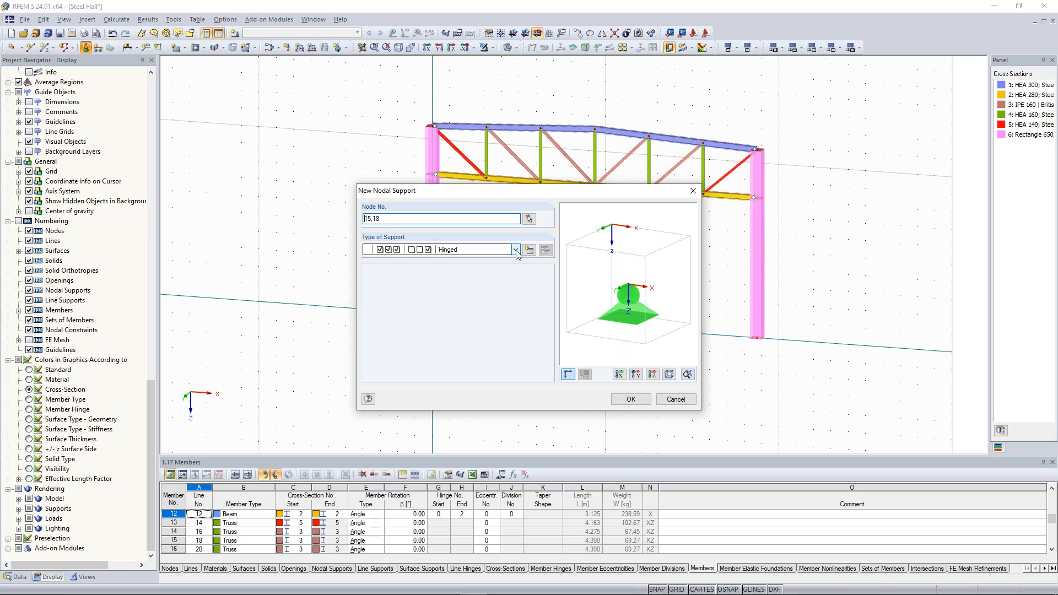
{"action": "left_click", "coordinate": [505, 268]}
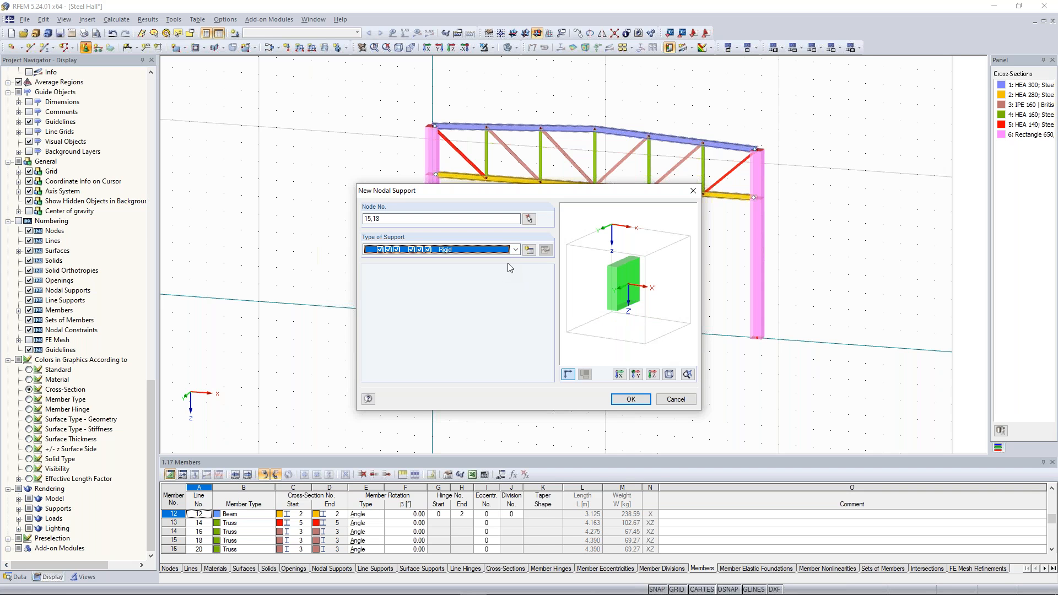
{"action": "left_click", "coordinate": [515, 250]}
{"action": "left_click", "coordinate": [503, 269]}
{"action": "left_click", "coordinate": [646, 400]}
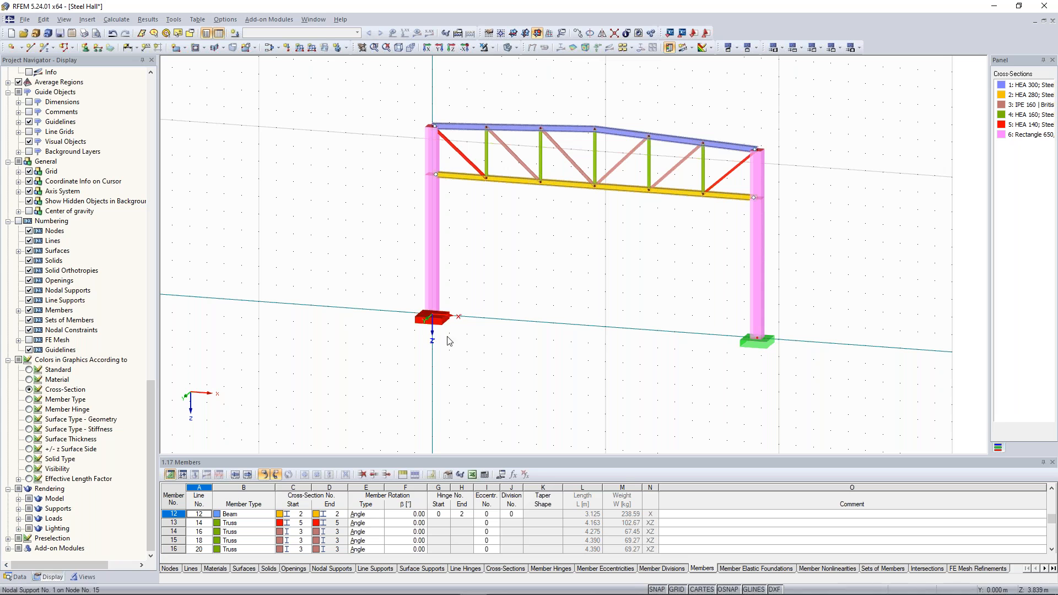
Step: Calculate load case LC1 - Self-weight and examine the global deformations u of the frame
{"action": "middle_click_drag", "start_coordinate": [565, 308], "coordinate": [467, 297]}
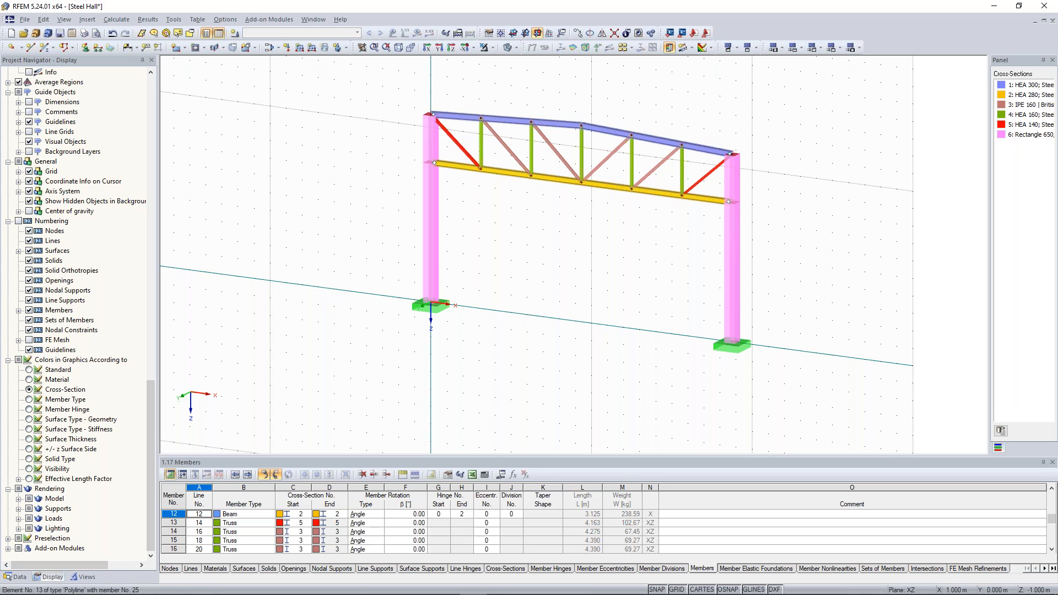
{"action": "middle_click_drag", "start_coordinate": [512, 298], "coordinate": [500, 298], "text": "ctrl"}
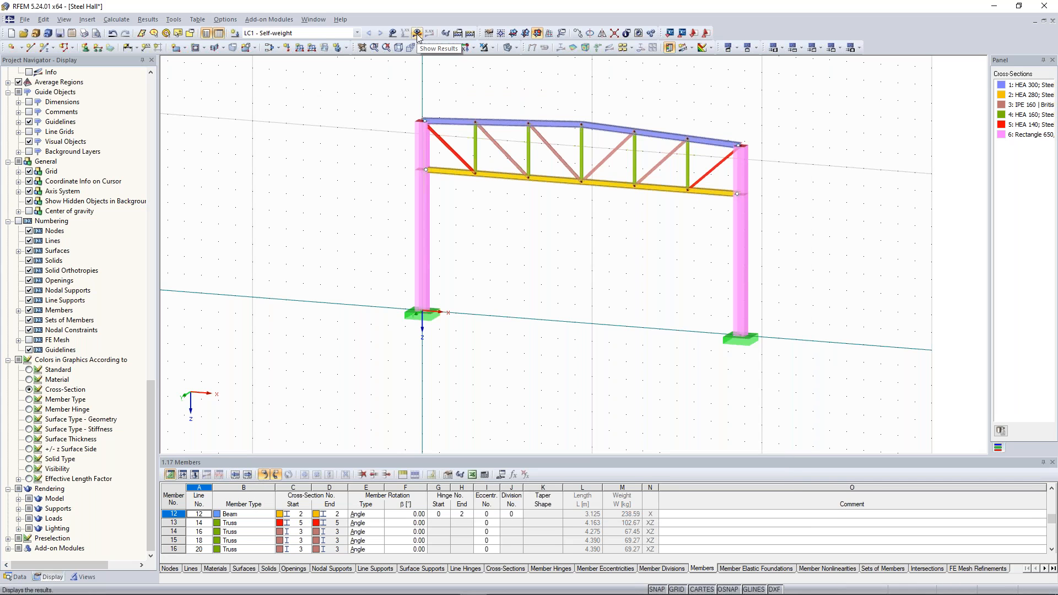
{"action": "left_click", "coordinate": [417, 35]}
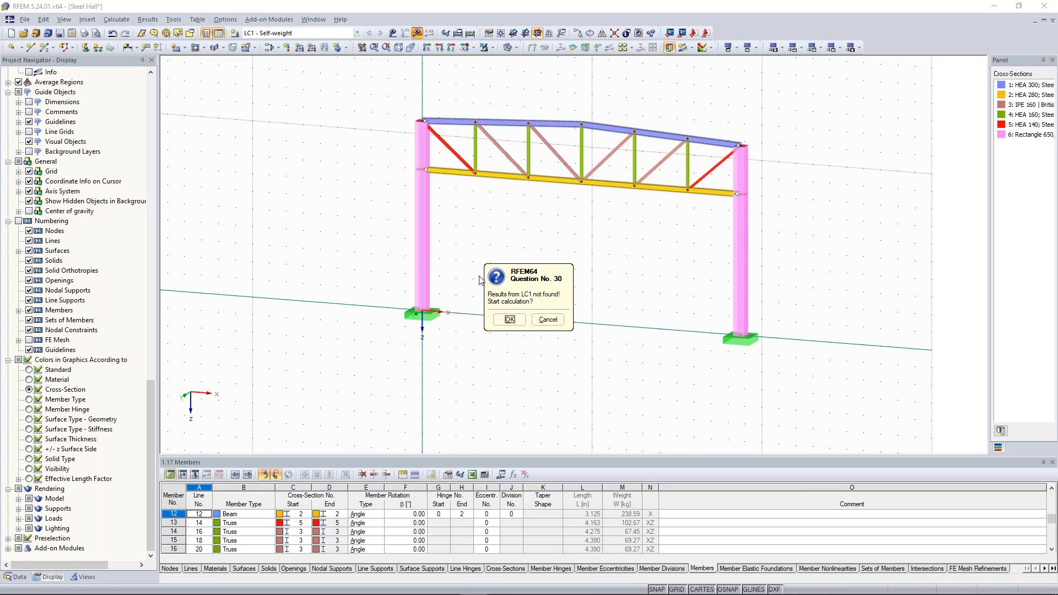
{"action": "left_click", "coordinate": [507, 320]}
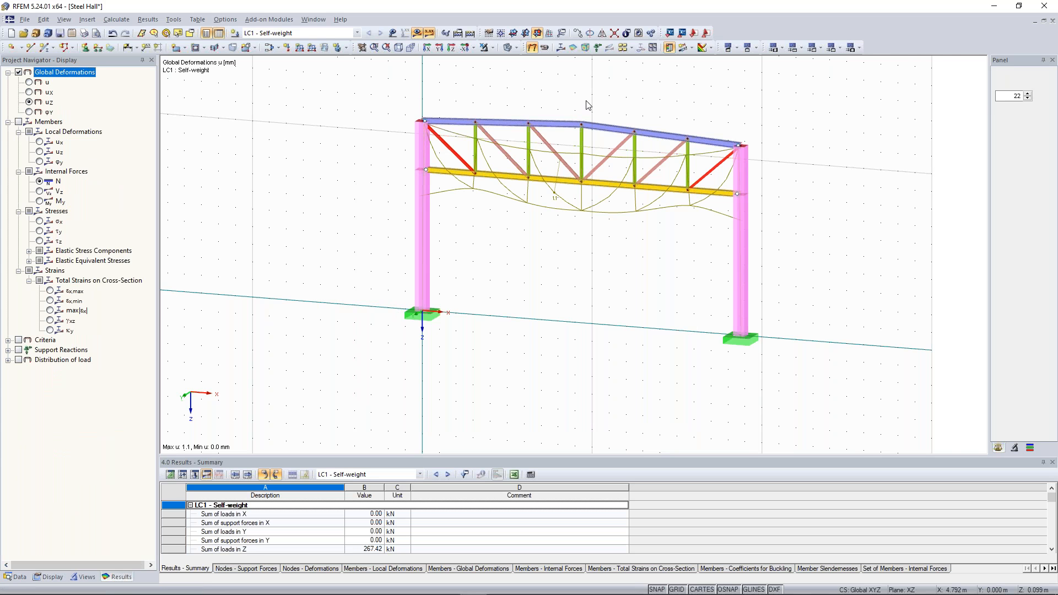
{"action": "middle_click_drag", "start_coordinate": [626, 90], "coordinate": [647, 106], "text": "ctrl"}
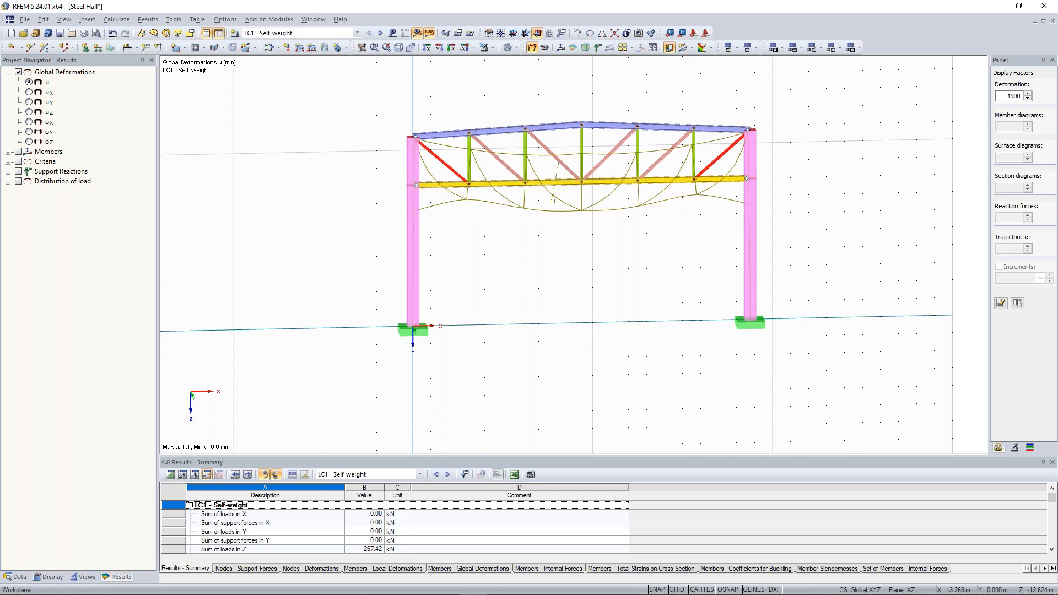
{"action": "scroll", "coordinate": [647, 104], "scroll_direction": "up", "scroll_amount": 2}
{"action": "middle_click_drag", "start_coordinate": [647, 104], "coordinate": [614, 105], "text": "ctrl"}
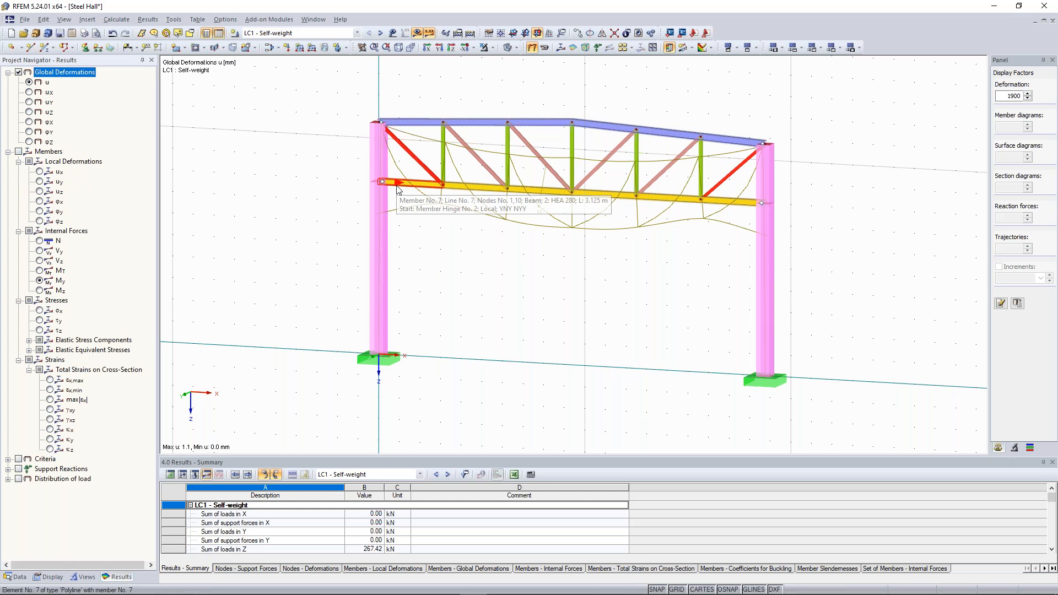
{"action": "scroll", "coordinate": [635, 259], "scroll_direction": "up", "scroll_amount": 1}
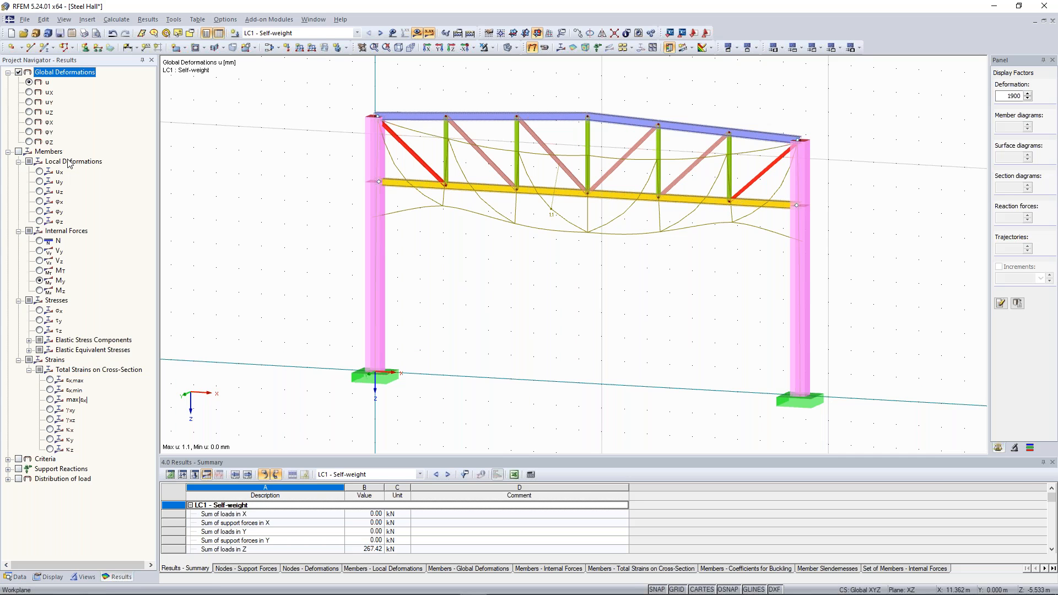
Step: Display the members' internal forces N for LC1 and examine the axial force diagram along the truss
{"action": "left_click", "coordinate": [39, 241]}
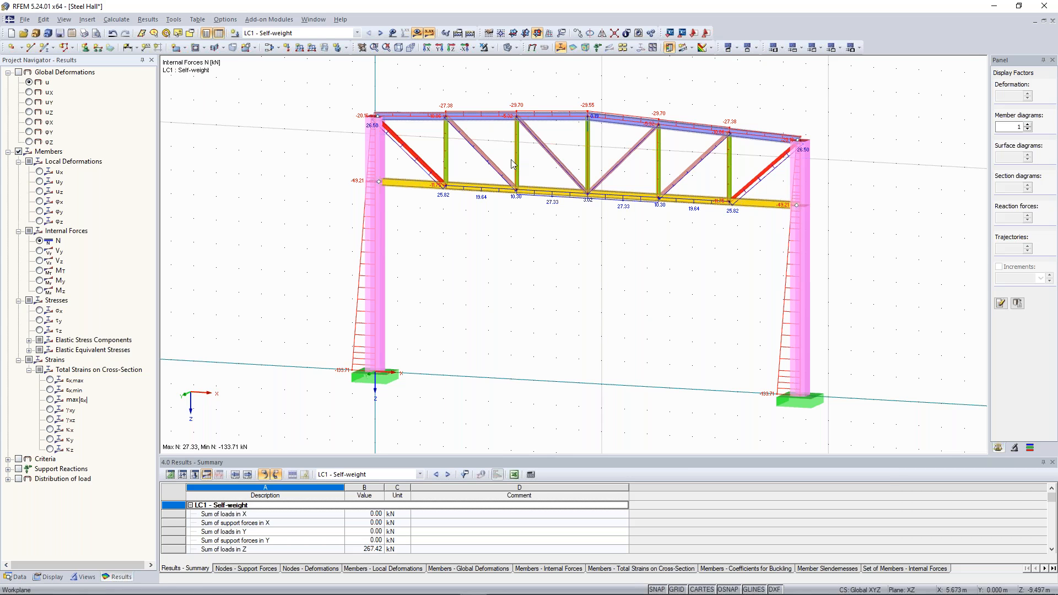
{"action": "scroll", "coordinate": [696, 128], "scroll_direction": "up", "scroll_amount": 1}
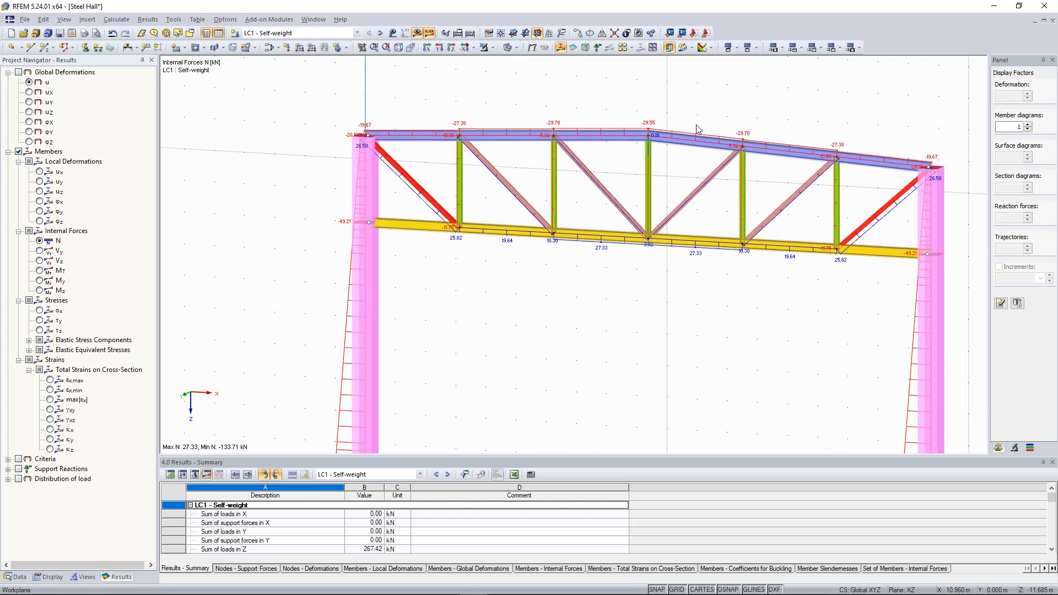
{"action": "scroll", "coordinate": [671, 173], "scroll_direction": "up", "scroll_amount": 1}
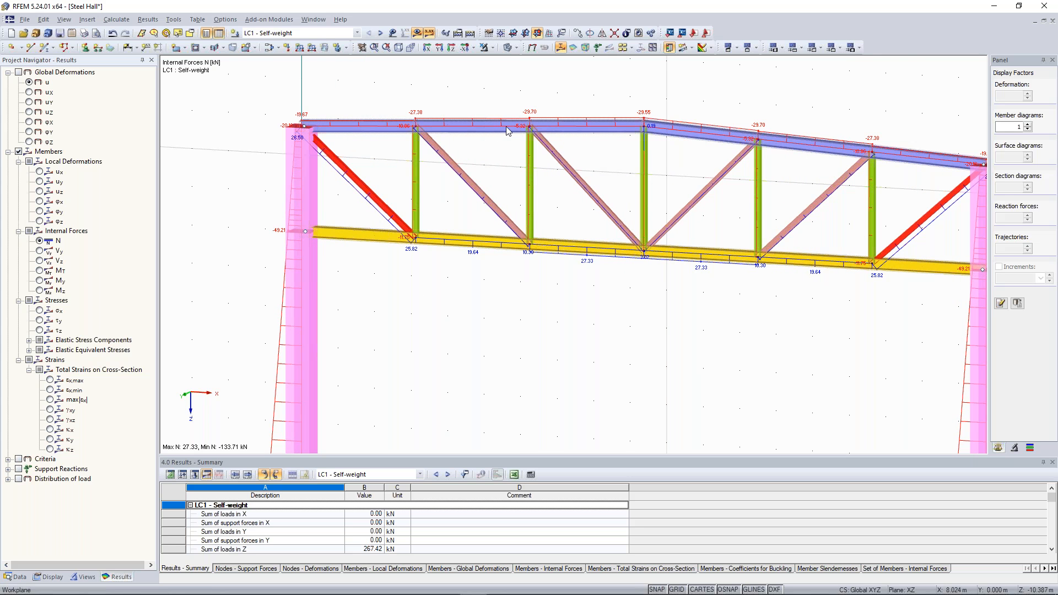
Step: Display the members' shear forces Vz for LC1 and examine the diagram along the lower chord near the column
{"action": "scroll", "coordinate": [468, 259], "scroll_direction": "up", "scroll_amount": 2}
{"action": "middle_click_drag", "start_coordinate": [409, 190], "coordinate": [524, 279]}
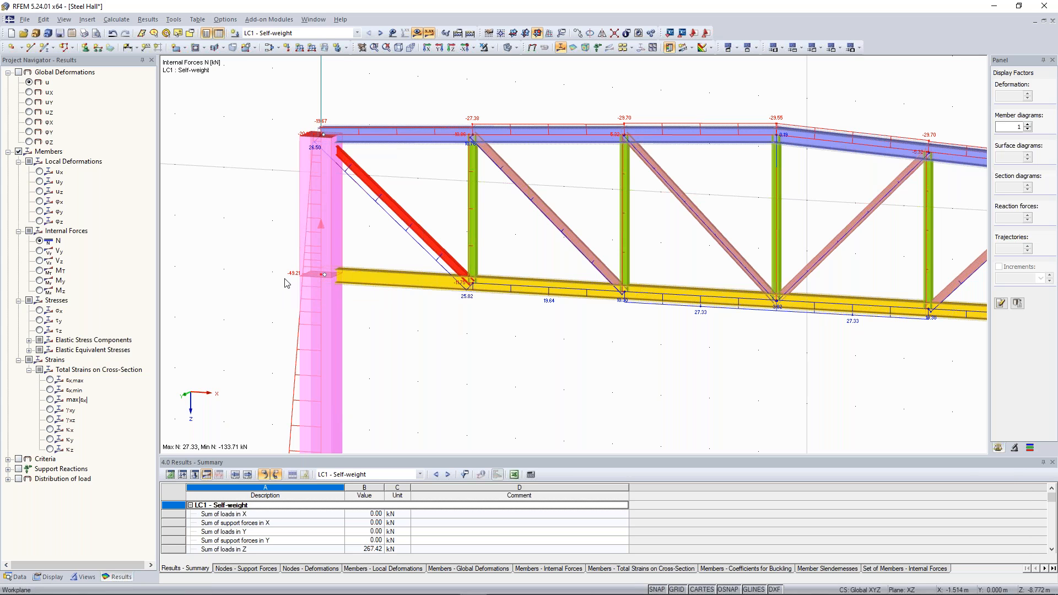
{"action": "left_click", "coordinate": [39, 260]}
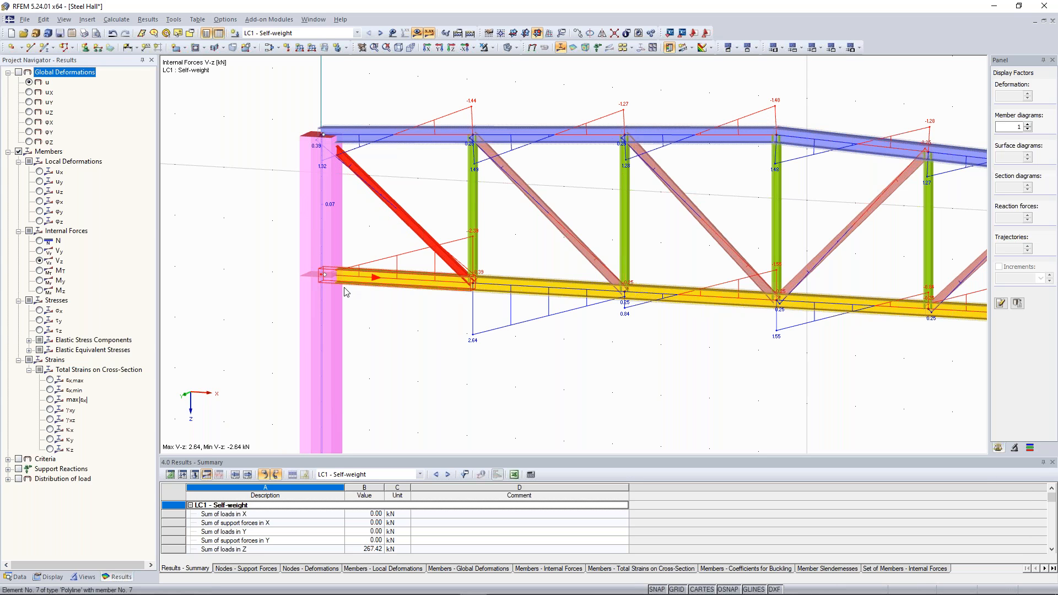
{"action": "scroll", "coordinate": [320, 277], "scroll_direction": "up", "scroll_amount": 1}
{"action": "scroll", "coordinate": [319, 277], "scroll_direction": "up", "scroll_amount": 2}
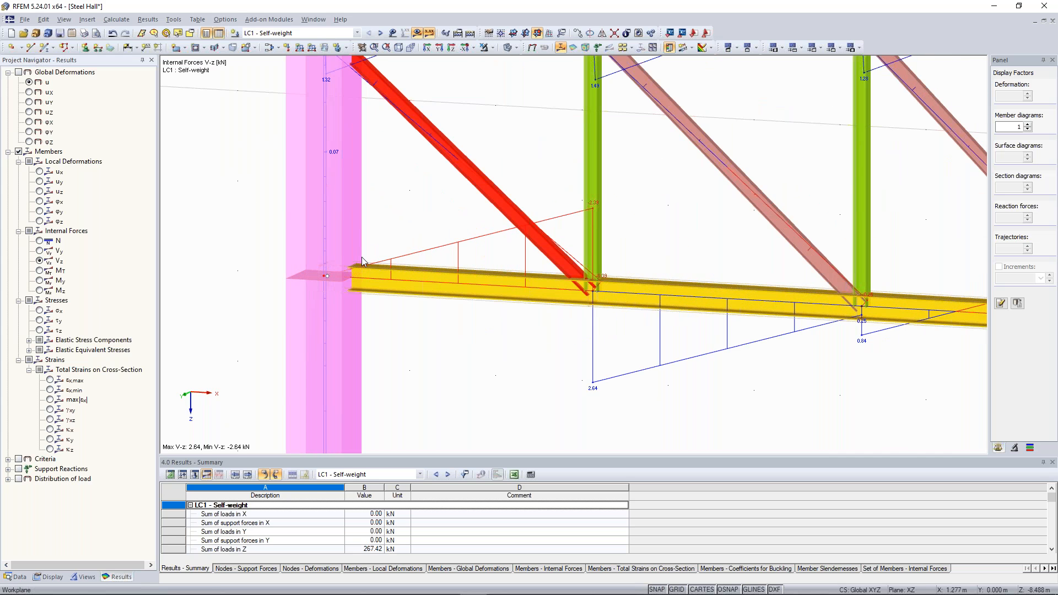
{"action": "scroll", "coordinate": [362, 261], "scroll_direction": "down", "scroll_amount": 2}
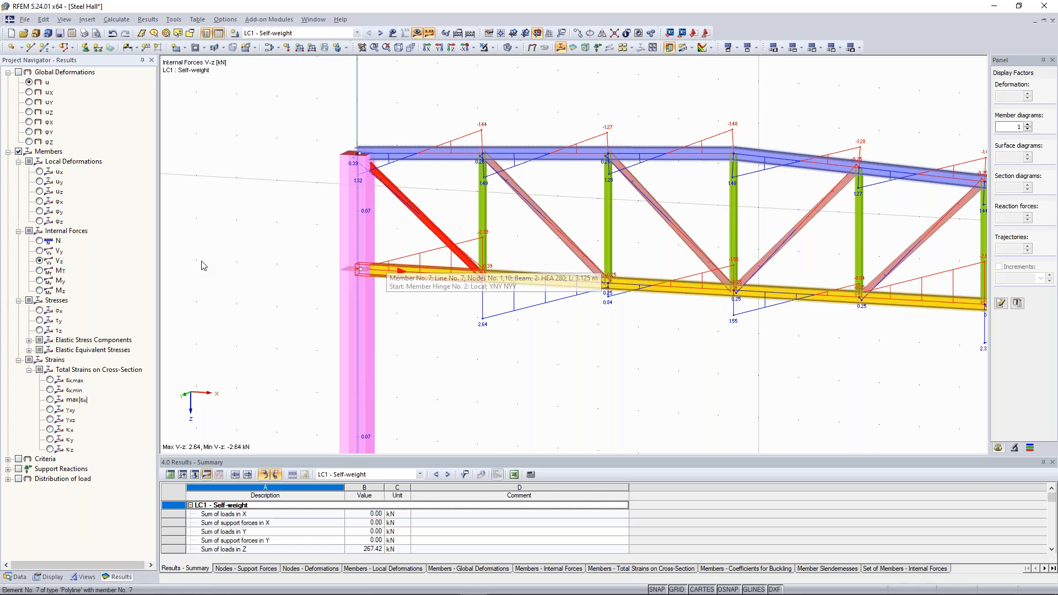
Step: Display the members' bending moments My for LC1 and examine the diagram over the whole frame
{"action": "left_click", "coordinate": [41, 280]}
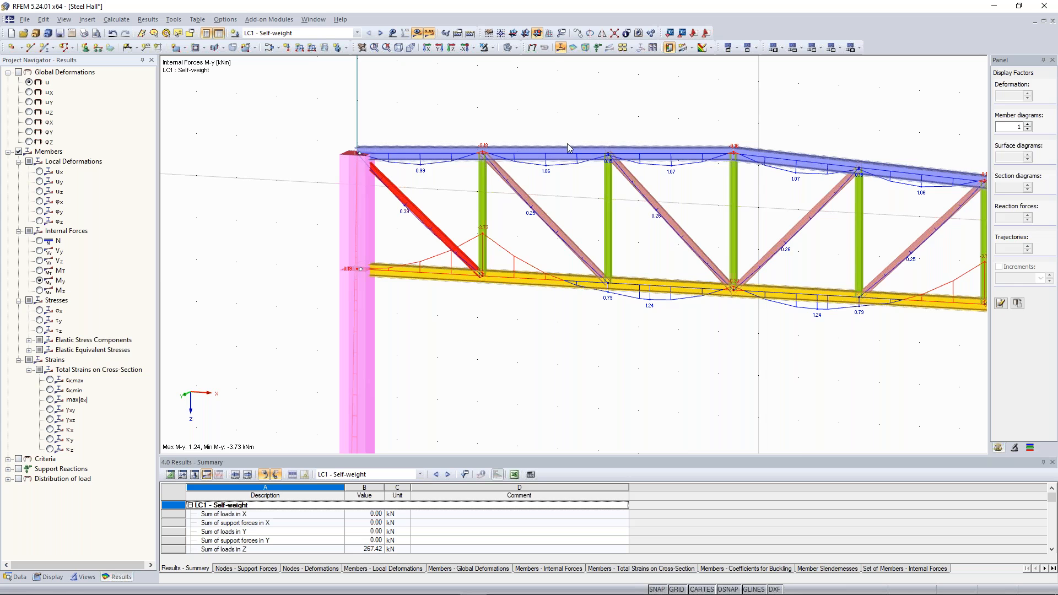
{"action": "scroll", "coordinate": [567, 145], "scroll_direction": "down", "scroll_amount": 4}
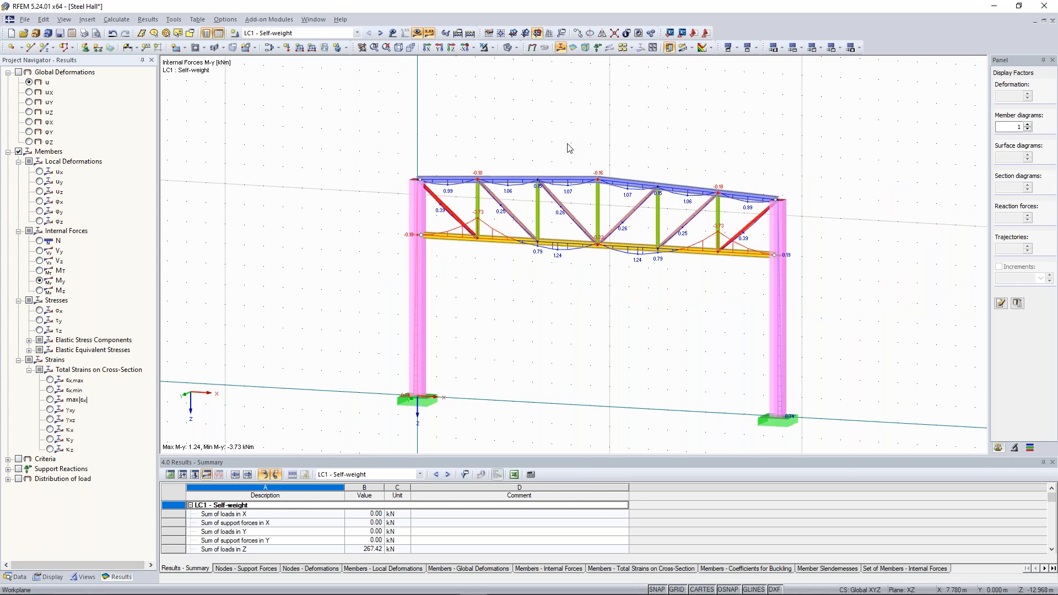
{"action": "middle_click_drag", "start_coordinate": [567, 144], "coordinate": [359, 118], "text": "ctrl"}
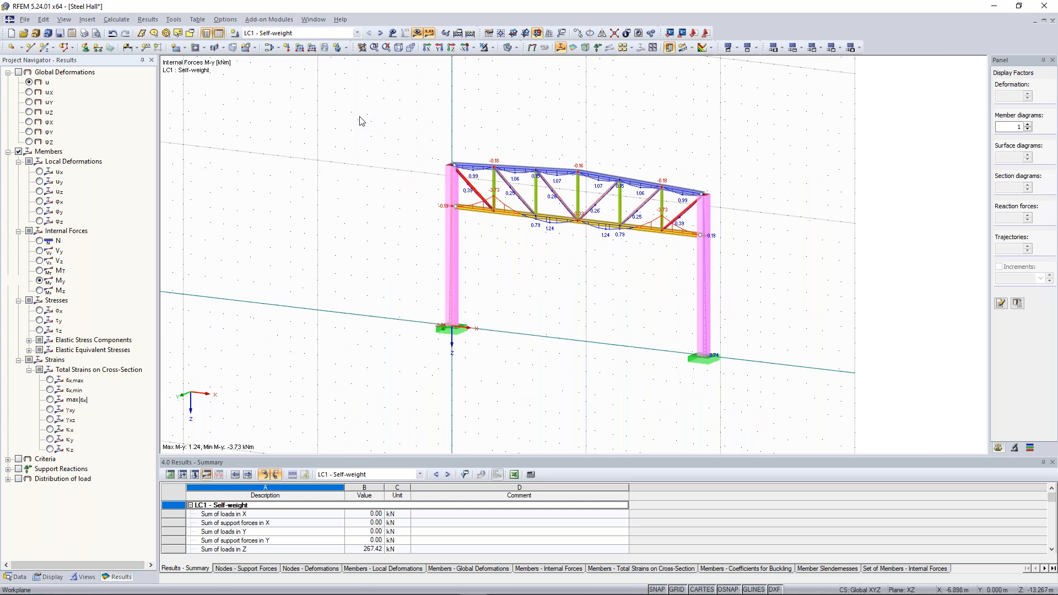
Step: Set the work plane's number of grid points to adapt dynamically to the model size and hide the results
{"action": "right_click", "coordinate": [359, 117]}
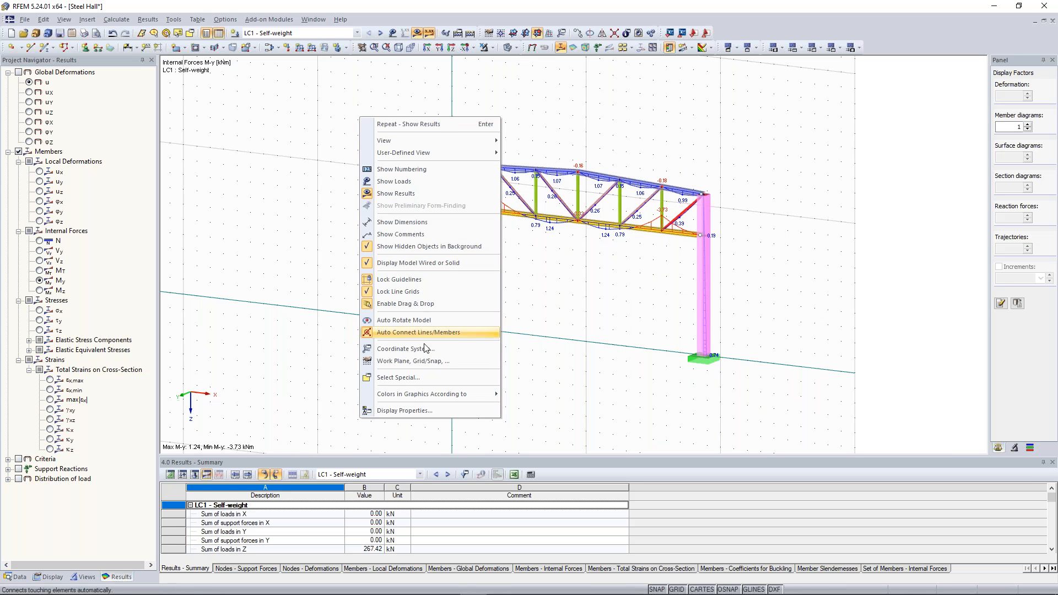
{"action": "left_click", "coordinate": [424, 362]}
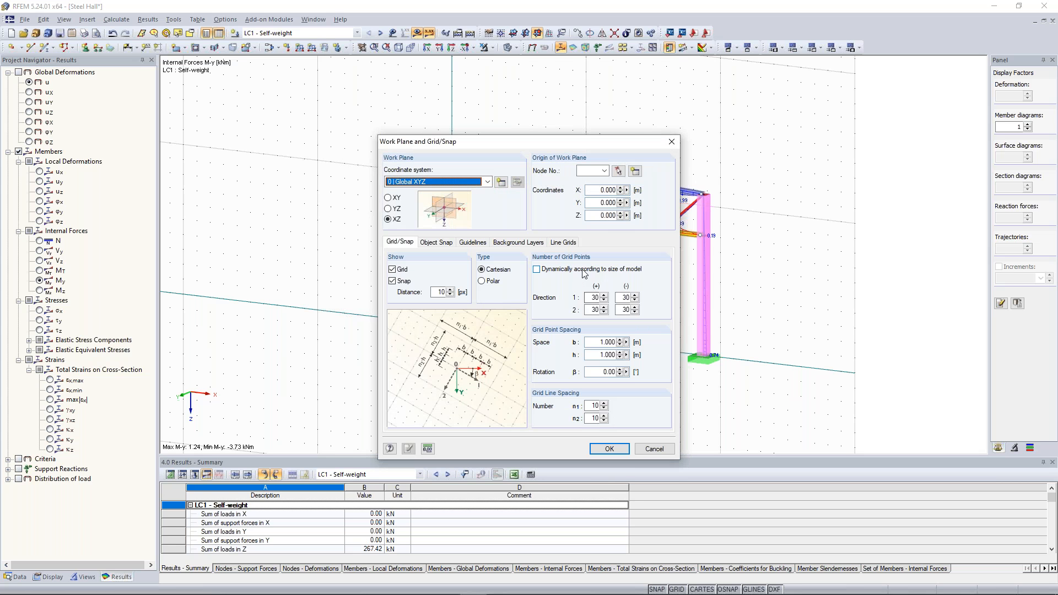
{"action": "left_click", "coordinate": [610, 448]}
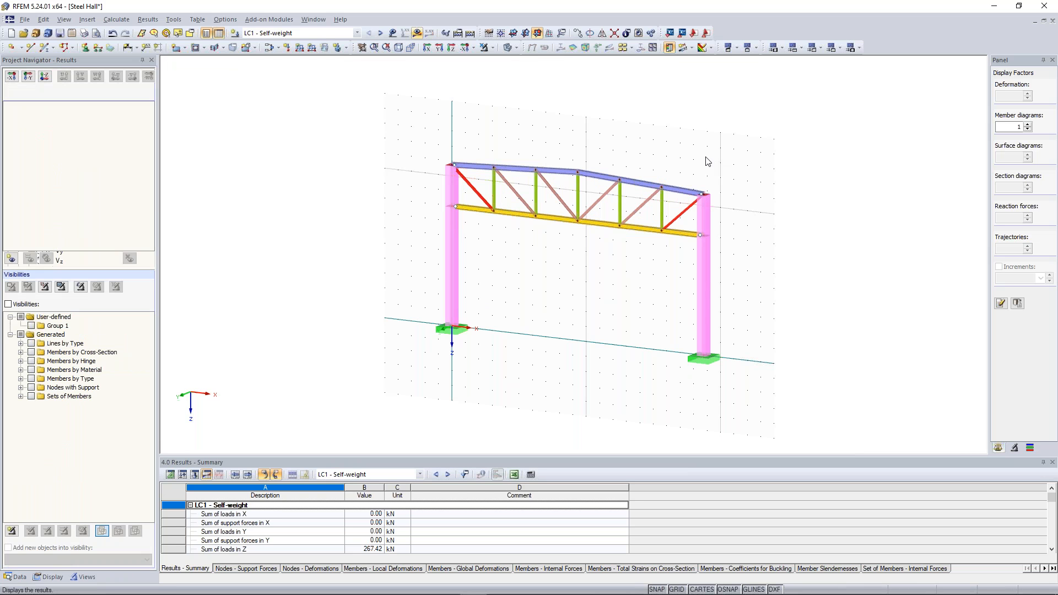
{"action": "middle_click_drag", "start_coordinate": [508, 145], "coordinate": [433, 138], "text": "ctrl"}
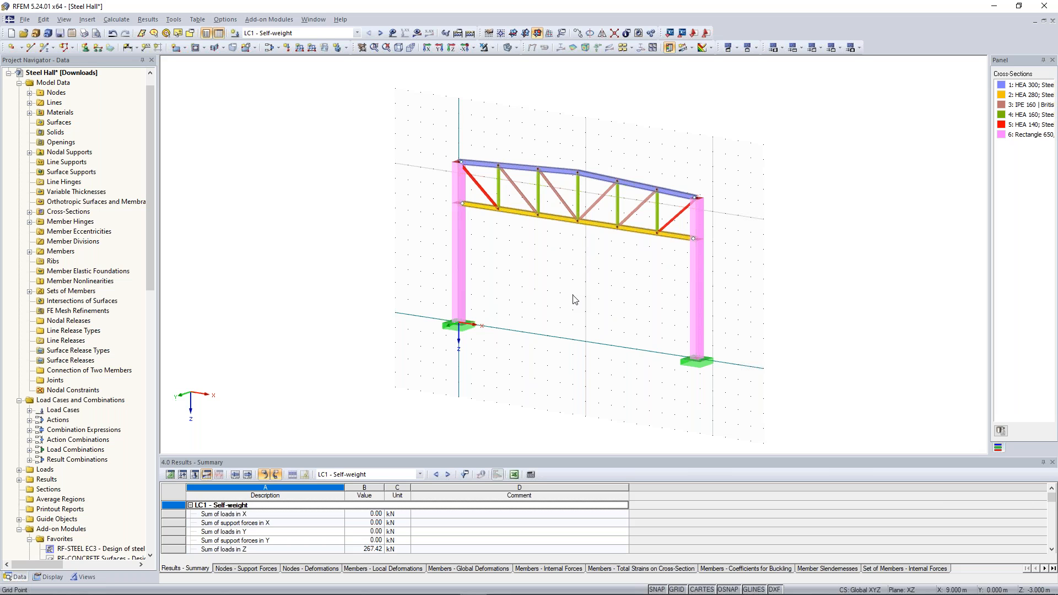
Step: Copy the entire selected frame with its supports twice, with a displacement of 9.5 m in Y and 0 in Z
{"action": "right_click", "coordinate": [700, 253]}
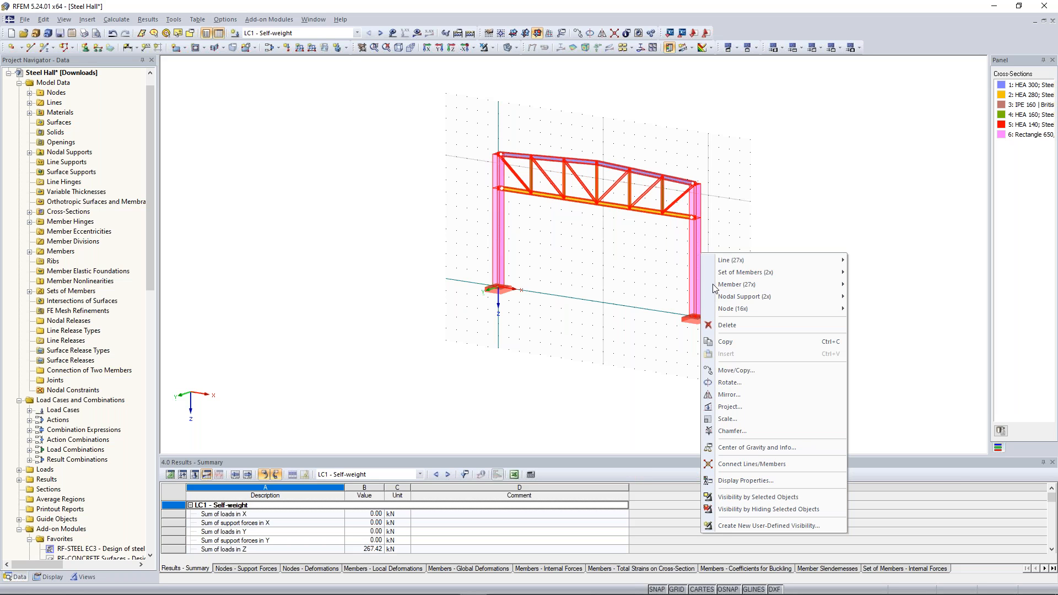
{"action": "left_click", "coordinate": [736, 370]}
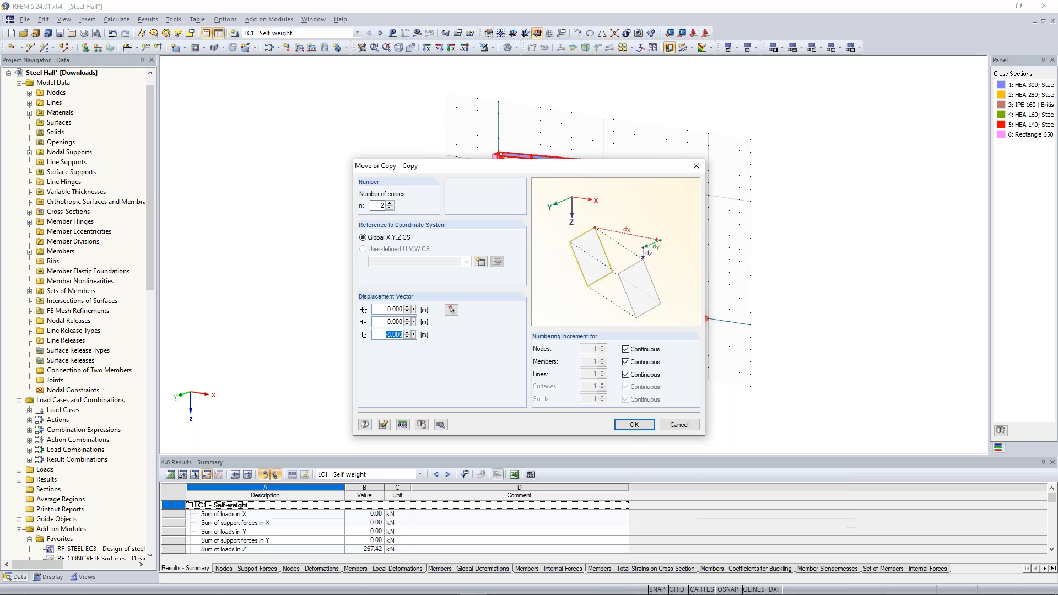
{"action": "type", "text": "0"}
{"action": "double_click", "coordinate": [380, 322]}
{"action": "type", "text": "9,5"}
{"action": "left_click", "coordinate": [634, 425]}
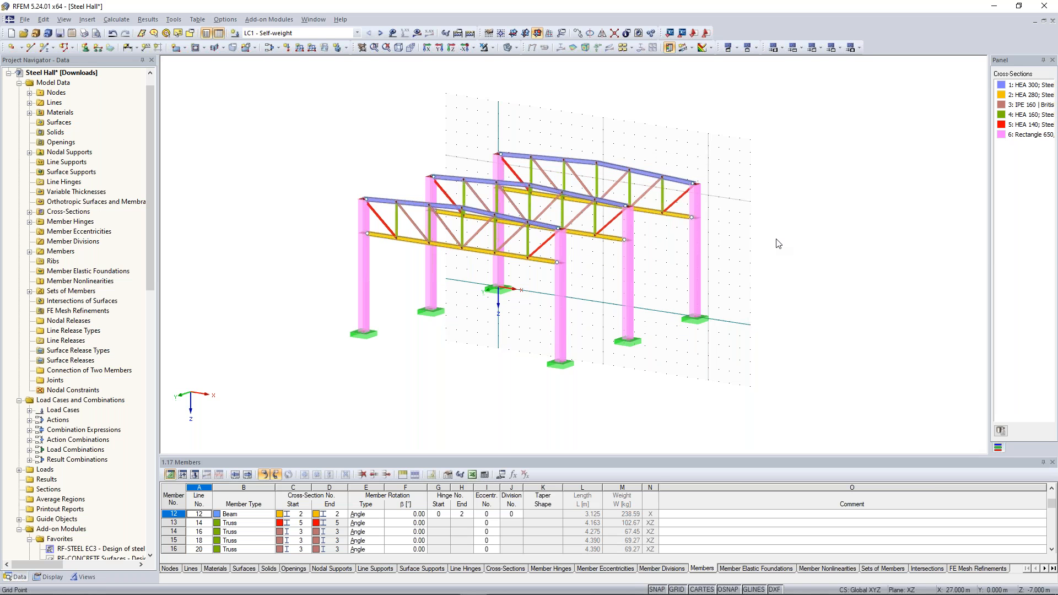
Step: Switch the work plane from XZ to XY
{"action": "left_click", "coordinate": [512, 34]}
{"action": "left_click", "coordinate": [513, 34]}
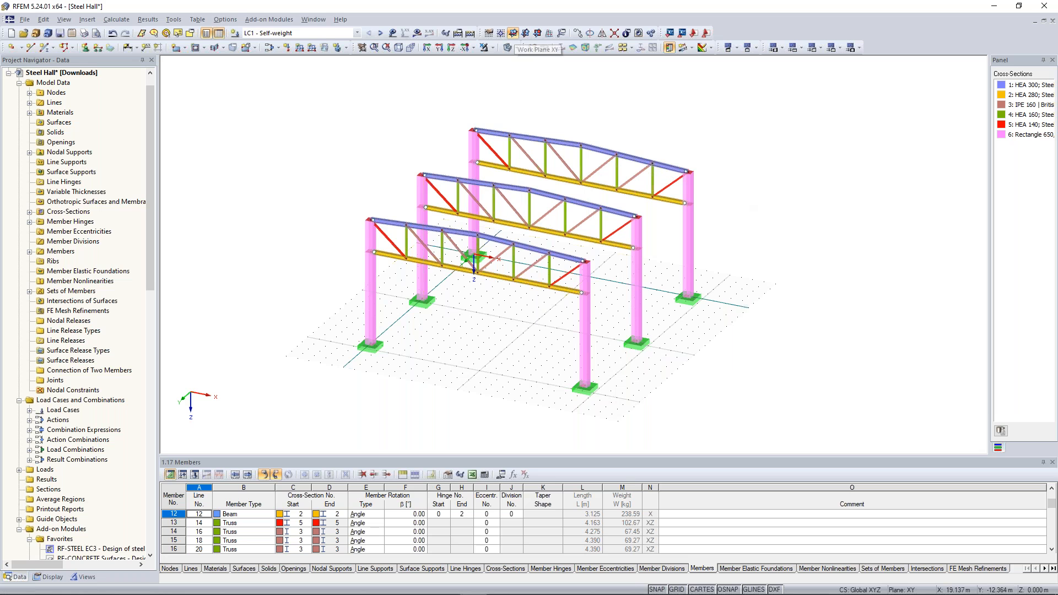
{"action": "middle_click_drag", "start_coordinate": [650, 188], "coordinate": [627, 189], "text": "ctrl"}
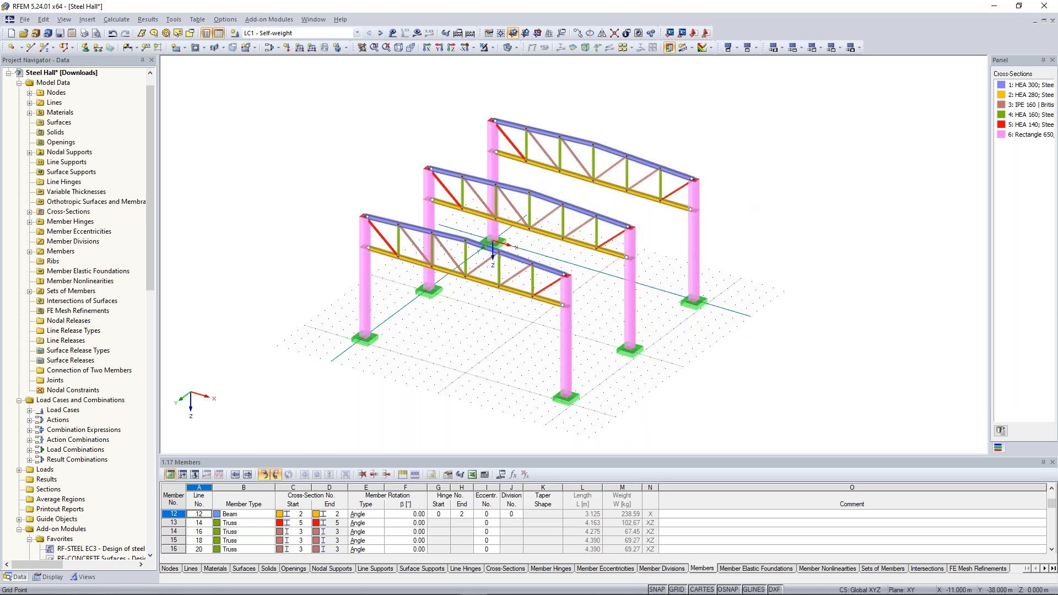
Step: Start a new beam member and create an HEA 240 cross-section in Steel S 235 for it
{"action": "left_click", "coordinate": [435, 176]}
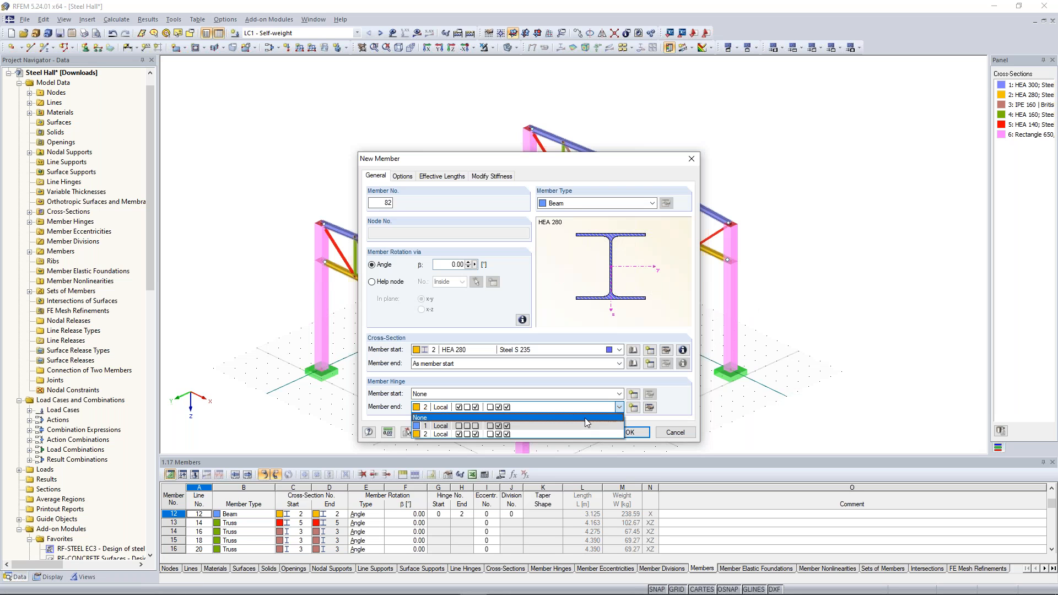
{"action": "left_click", "coordinate": [584, 418]}
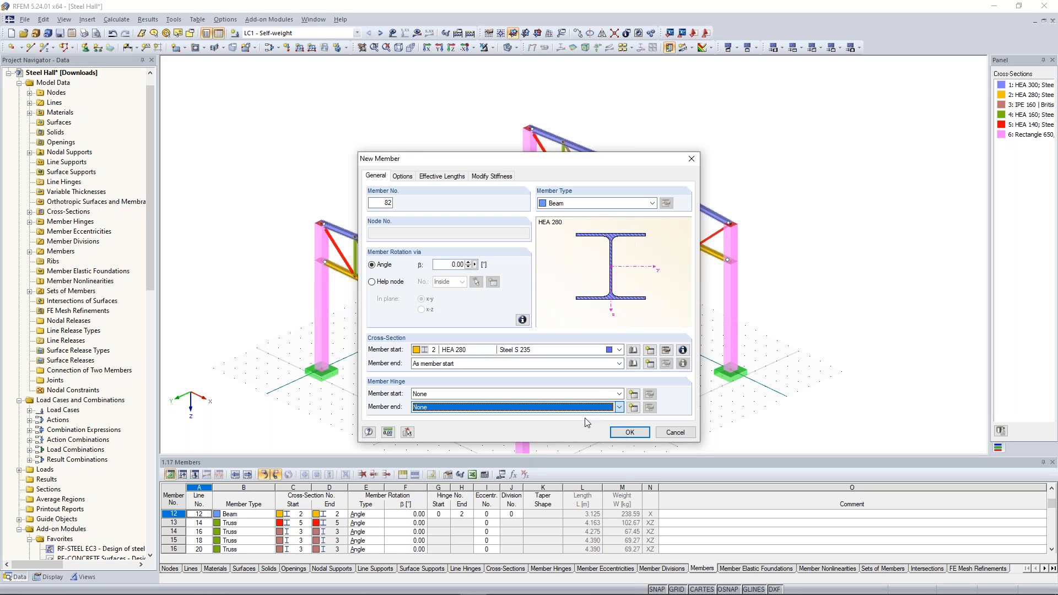
{"action": "left_click", "coordinate": [650, 351]}
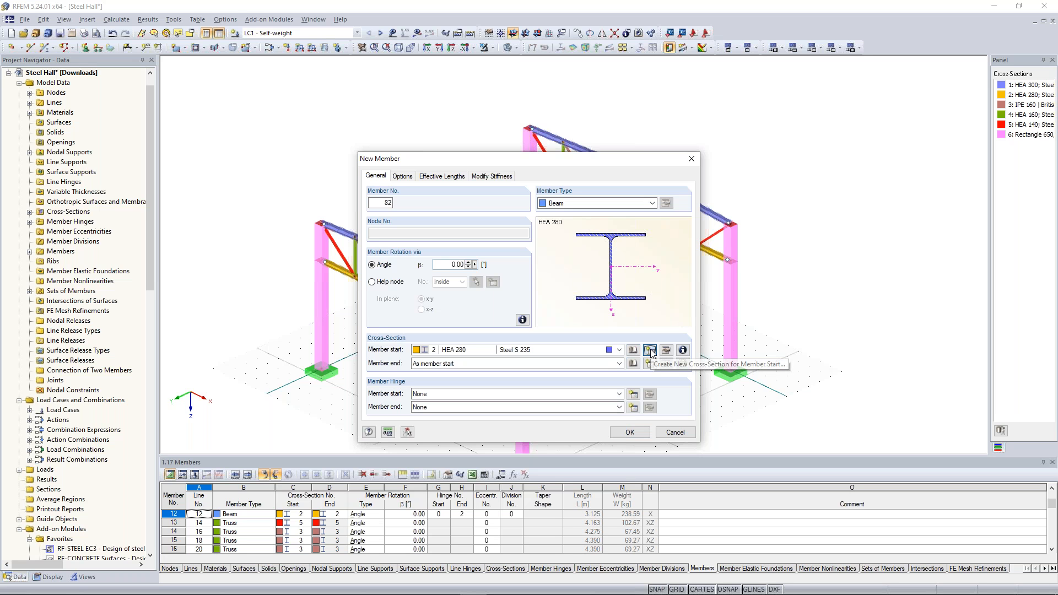
{"action": "left_click", "coordinate": [650, 351]}
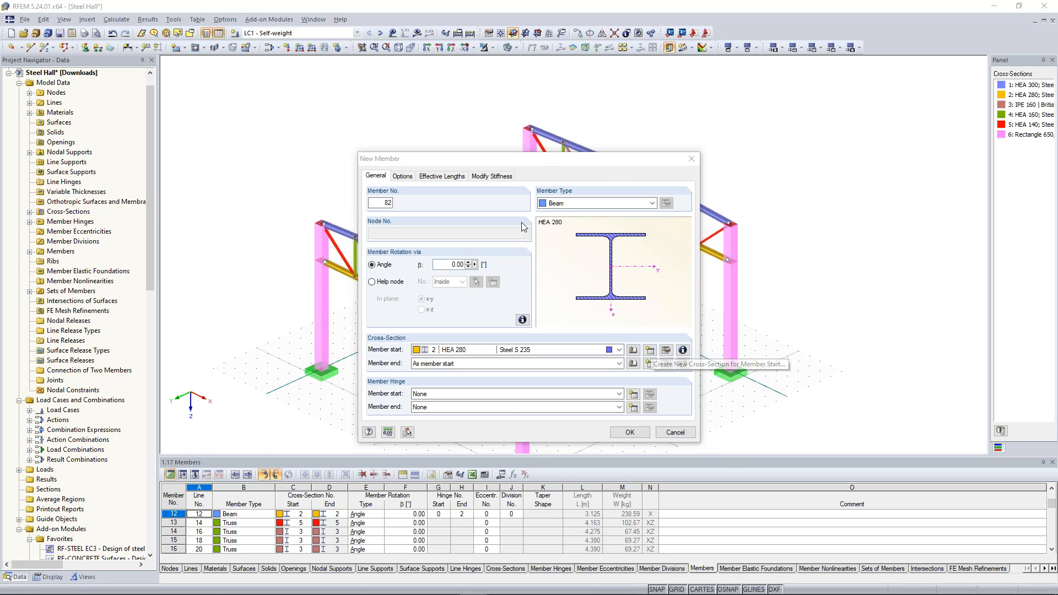
{"action": "type", "text": "hea "}
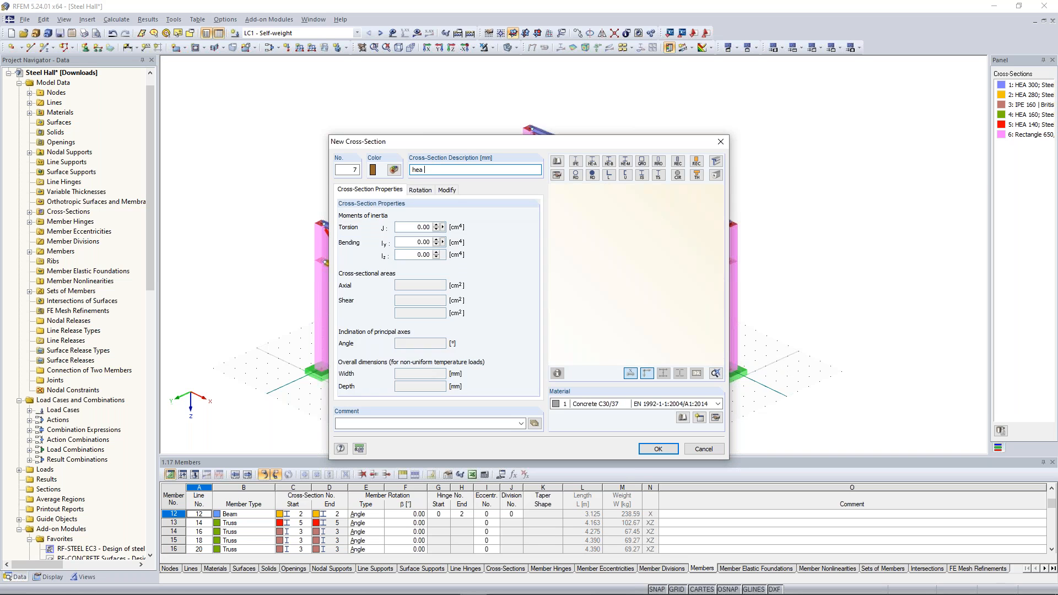
{"action": "type", "text": "240"}
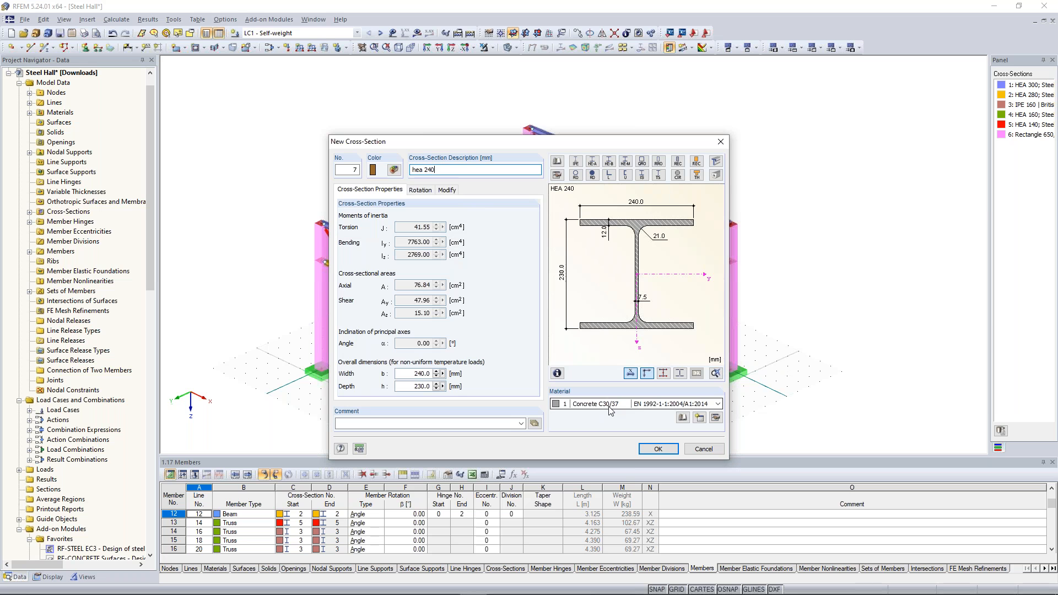
{"action": "left_click", "coordinate": [659, 450]}
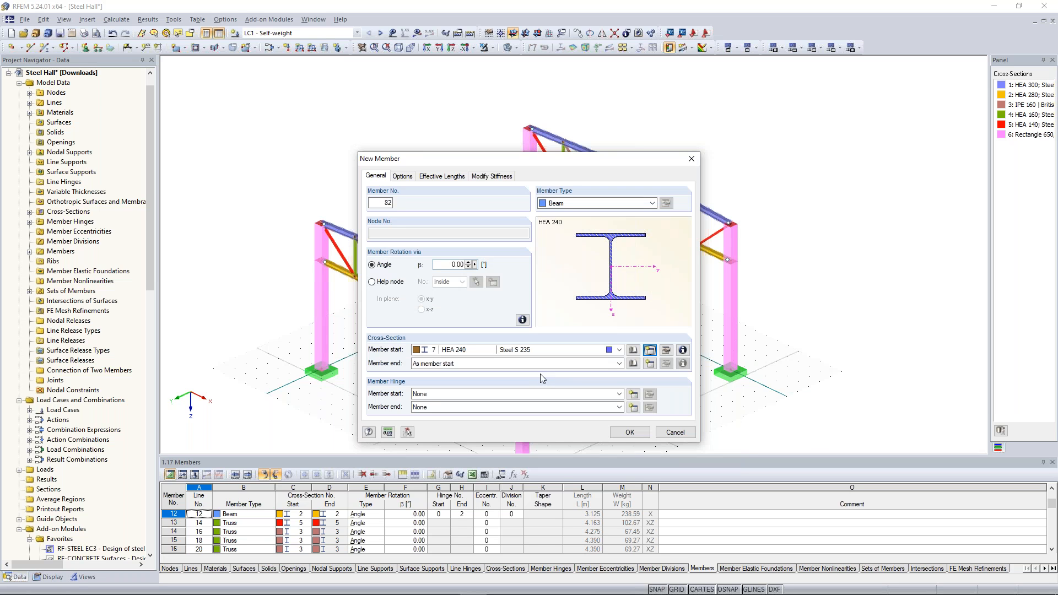
Step: Assign member hinge 1 to both the start and the end of the new HEA 240 beam
{"action": "left_click_drag", "start_coordinate": [571, 160], "coordinate": [551, 261]}
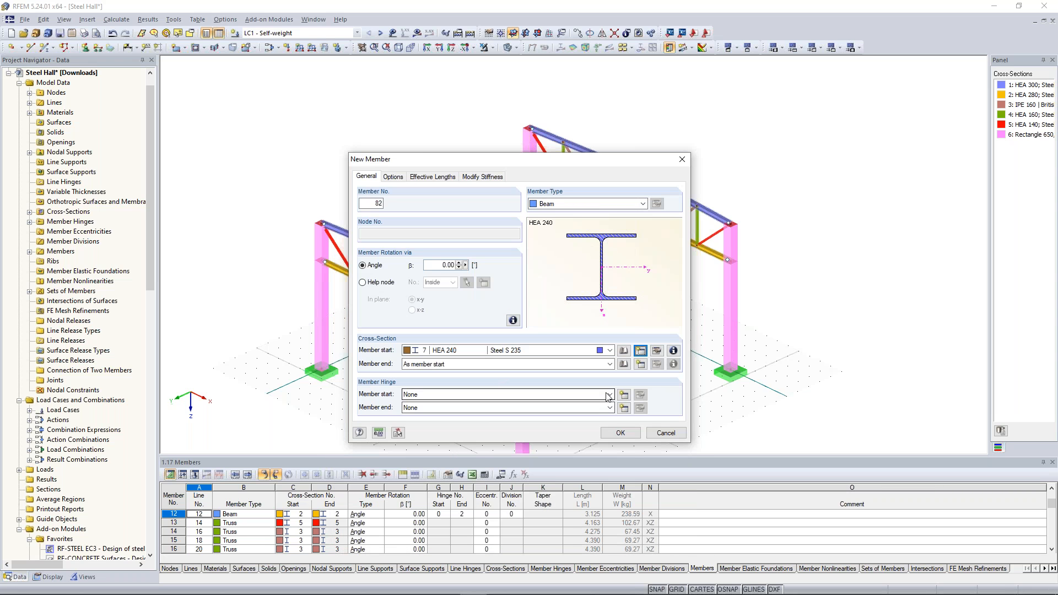
{"action": "left_click", "coordinate": [608, 394]}
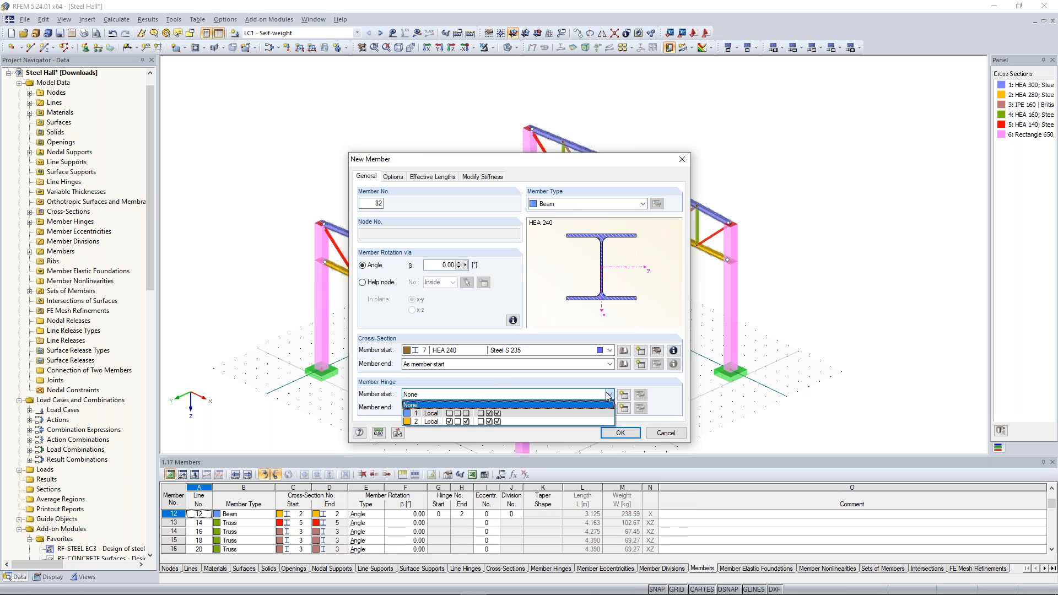
{"action": "left_click", "coordinate": [565, 412]}
{"action": "left_click", "coordinate": [564, 409]}
{"action": "left_click", "coordinate": [564, 425]}
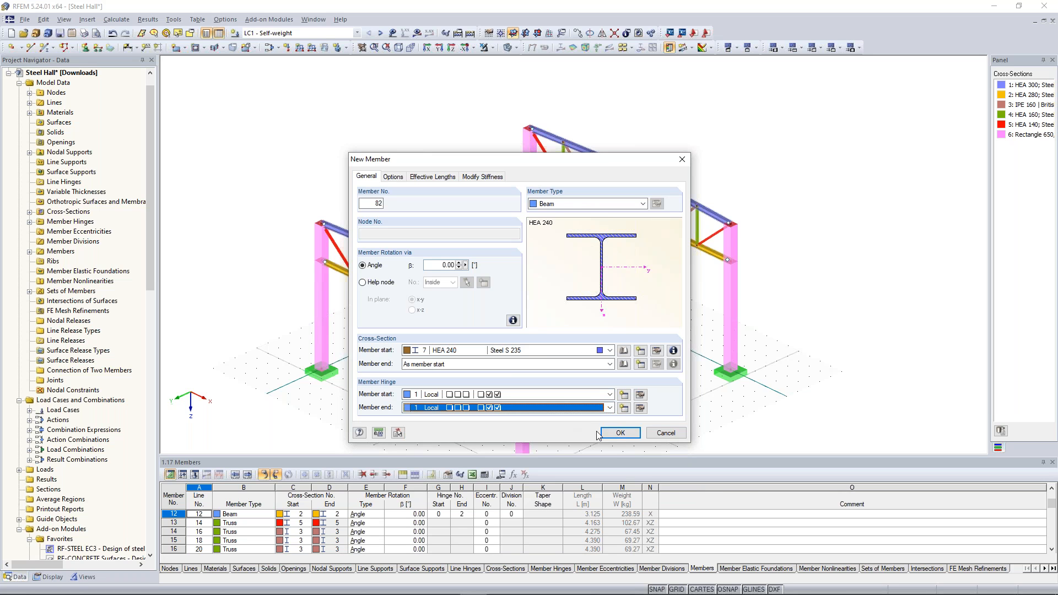
Step: Place HEA 240 beams between the original frame and the adjacent copy at both column tops and at the ridge
{"action": "left_click", "coordinate": [620, 433]}
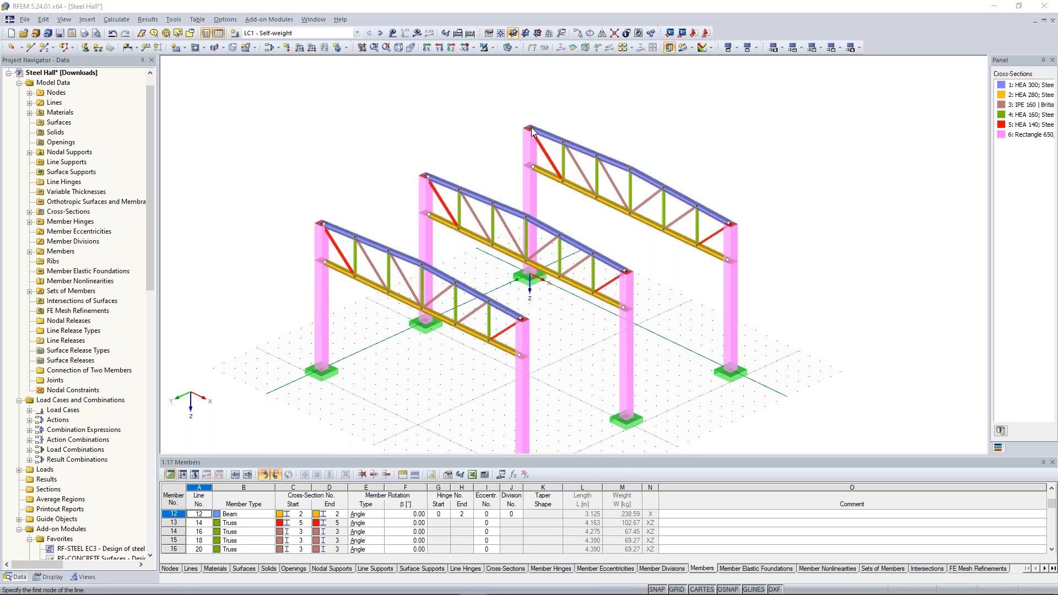
{"action": "left_click", "coordinate": [529, 128]}
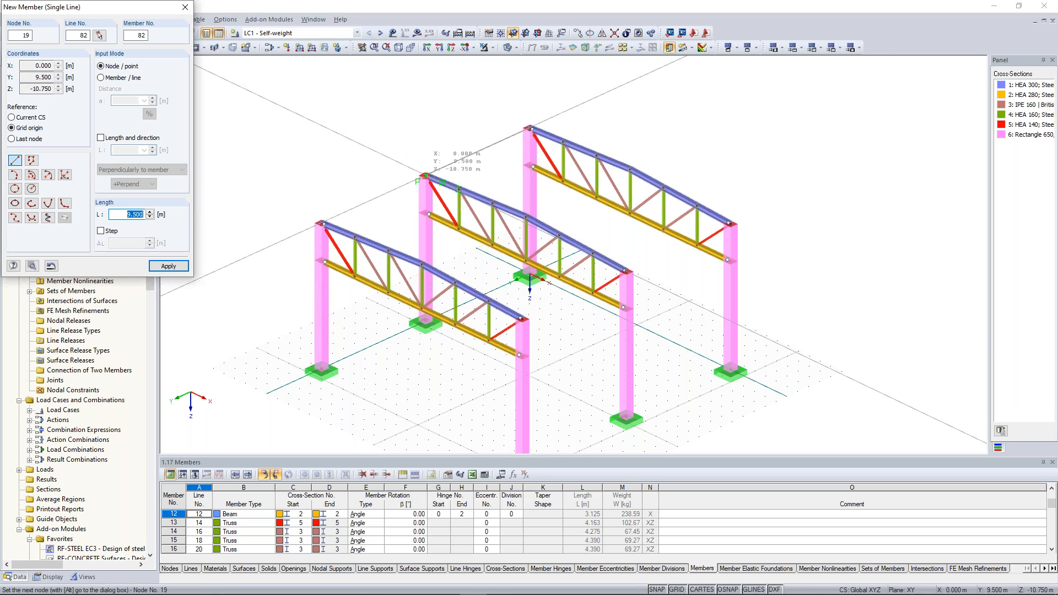
{"action": "left_click", "coordinate": [426, 176]}
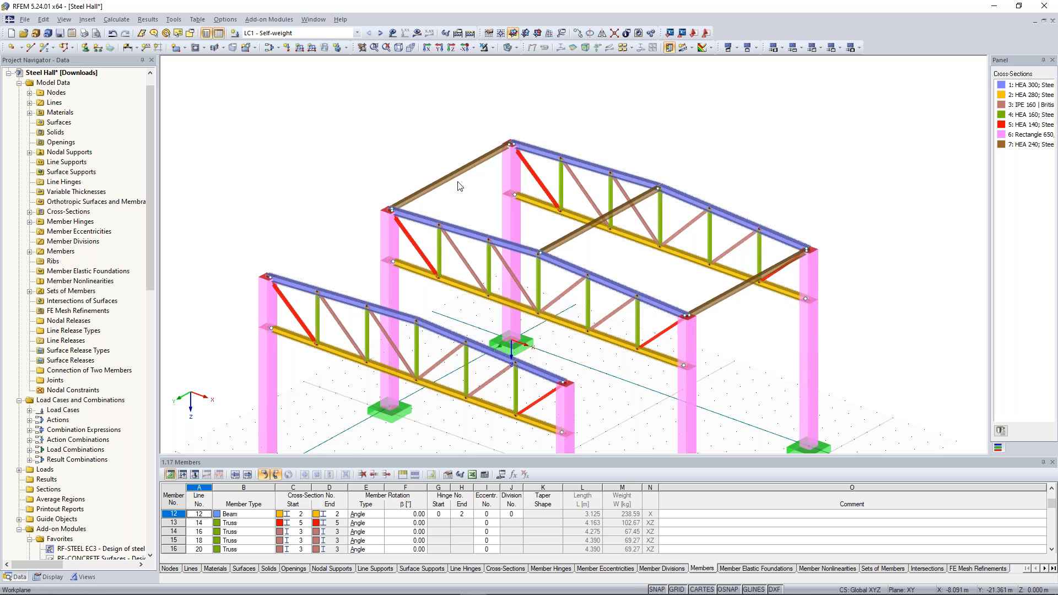
Step: Place HEA 240 beams with hinge 1 at the start and no end hinge between the intermediate top-chord nodes of the first two frames
{"action": "scroll", "coordinate": [457, 182], "scroll_direction": "down", "scroll_amount": 2}
{"action": "scroll", "coordinate": [454, 166], "scroll_direction": "up", "scroll_amount": 1}
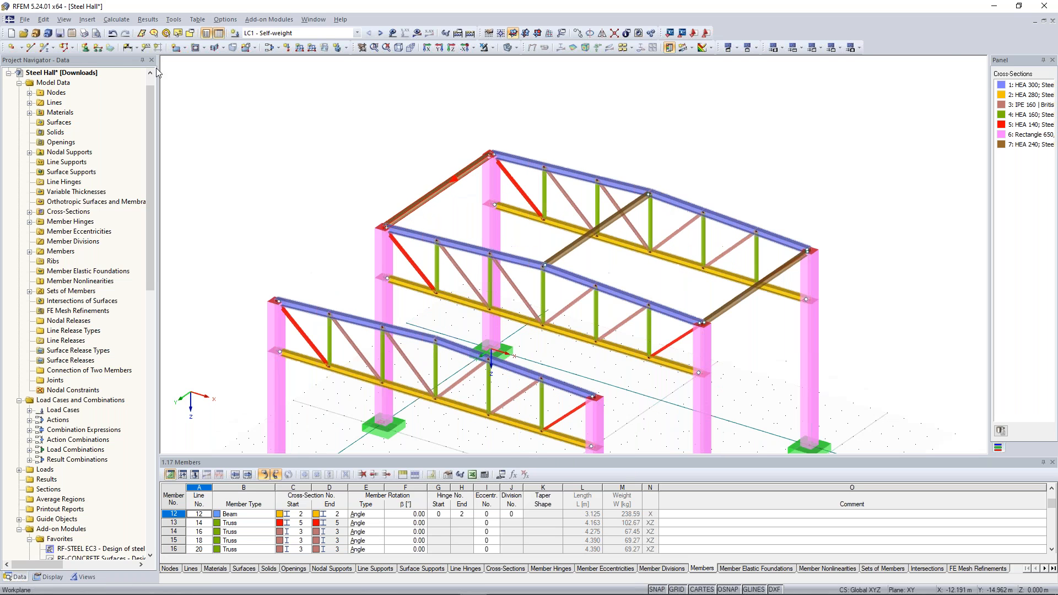
{"action": "left_click", "coordinate": [45, 49]}
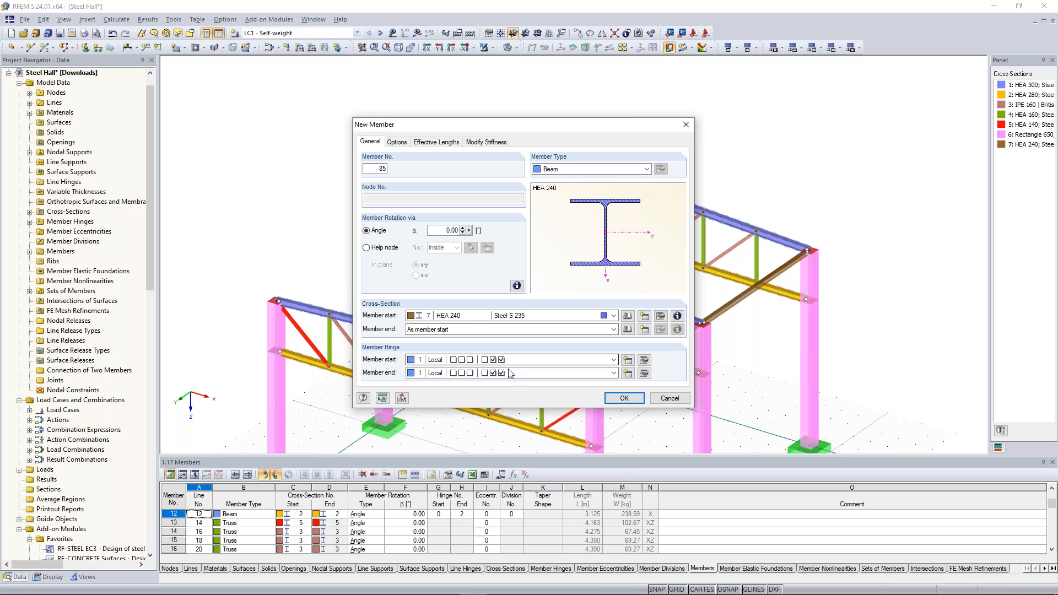
{"action": "left_click", "coordinate": [594, 375]}
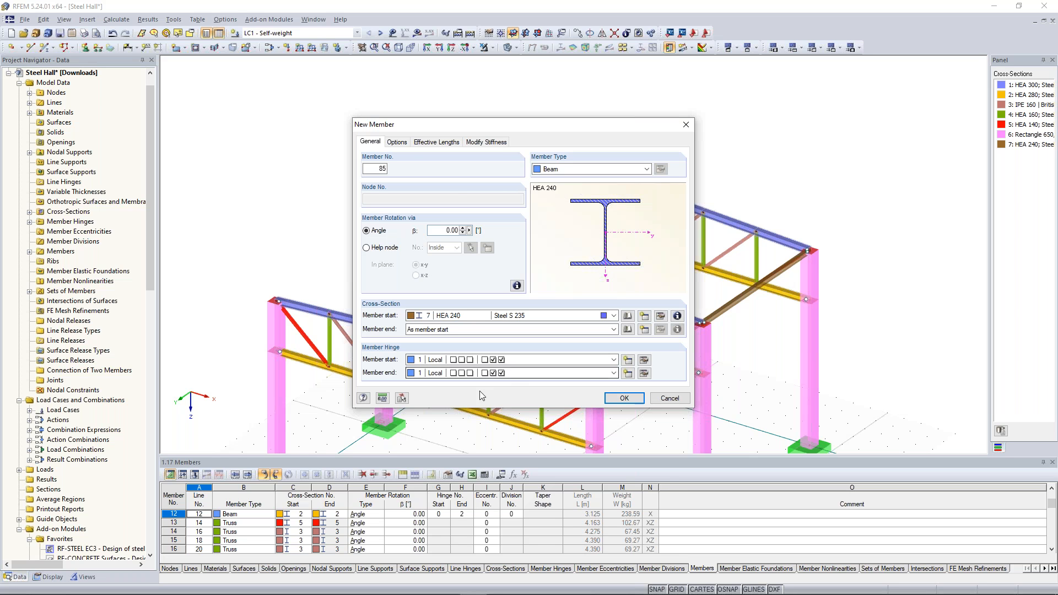
{"action": "left_click", "coordinate": [480, 389]}
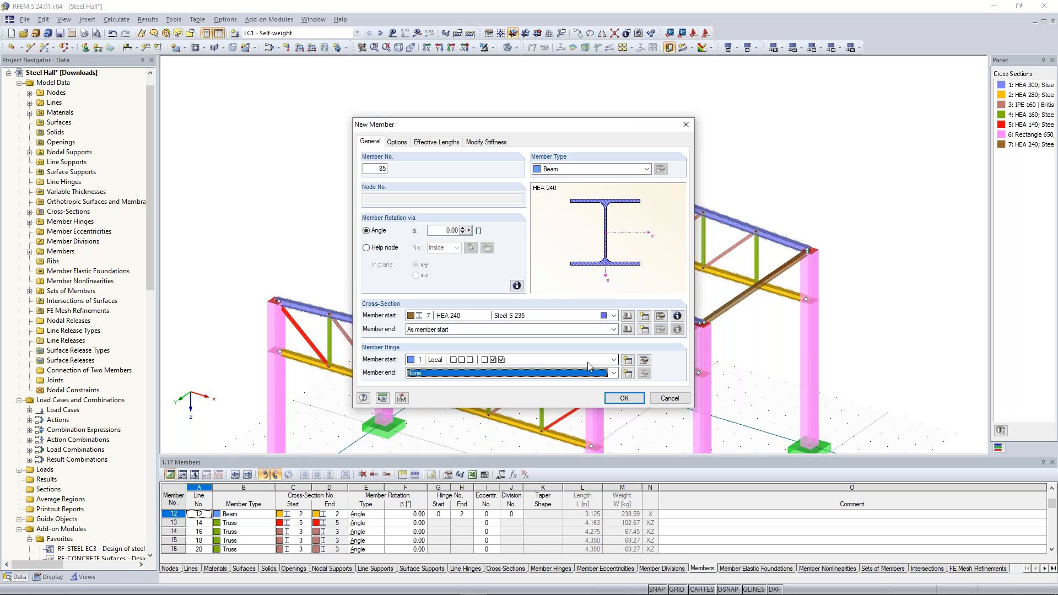
{"action": "left_click", "coordinate": [634, 401]}
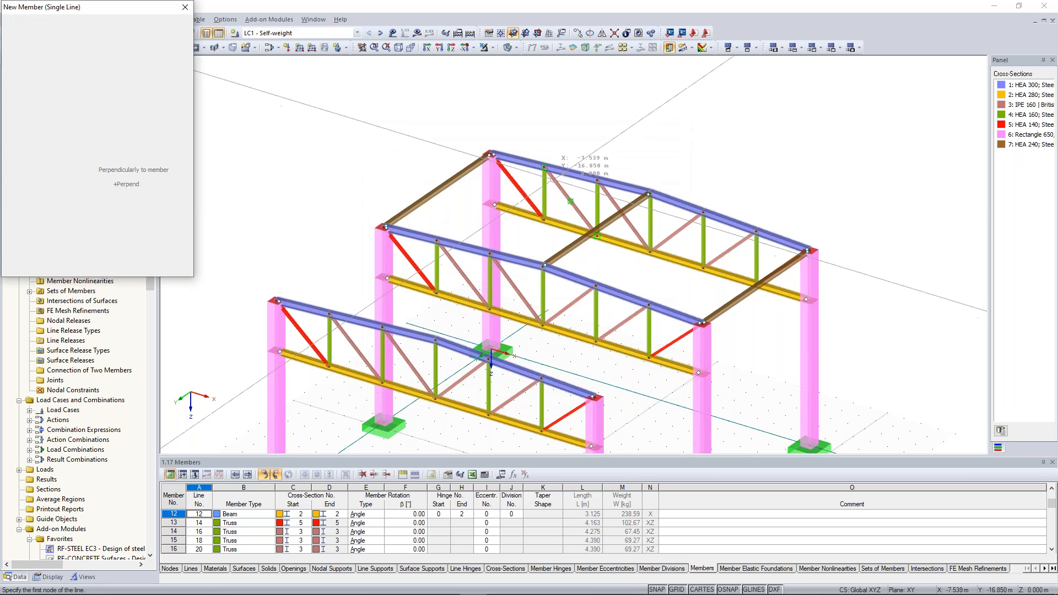
{"action": "left_click", "coordinate": [543, 166]}
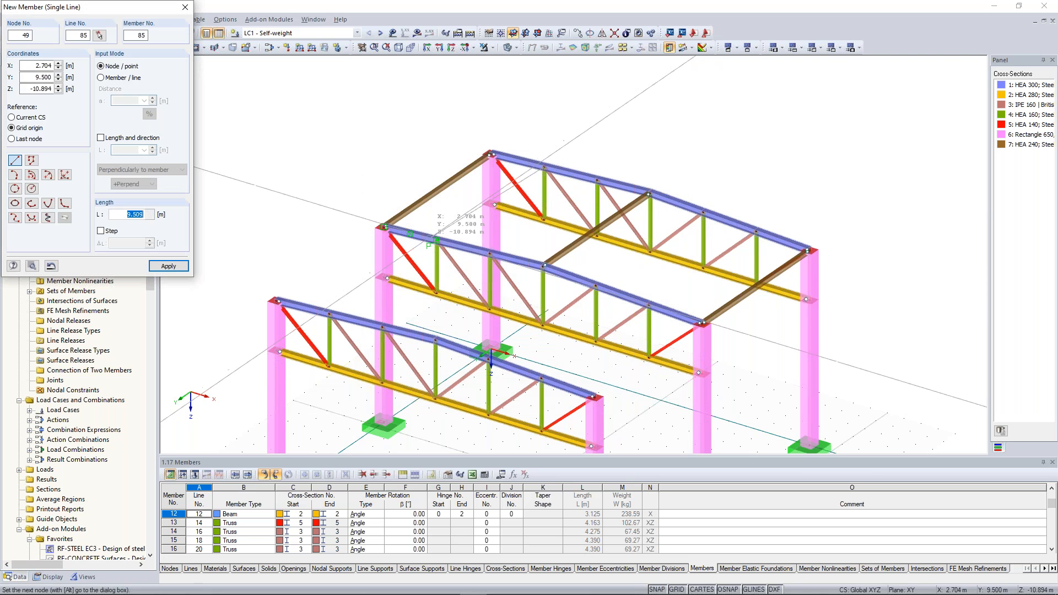
{"action": "key", "text": "alt"}
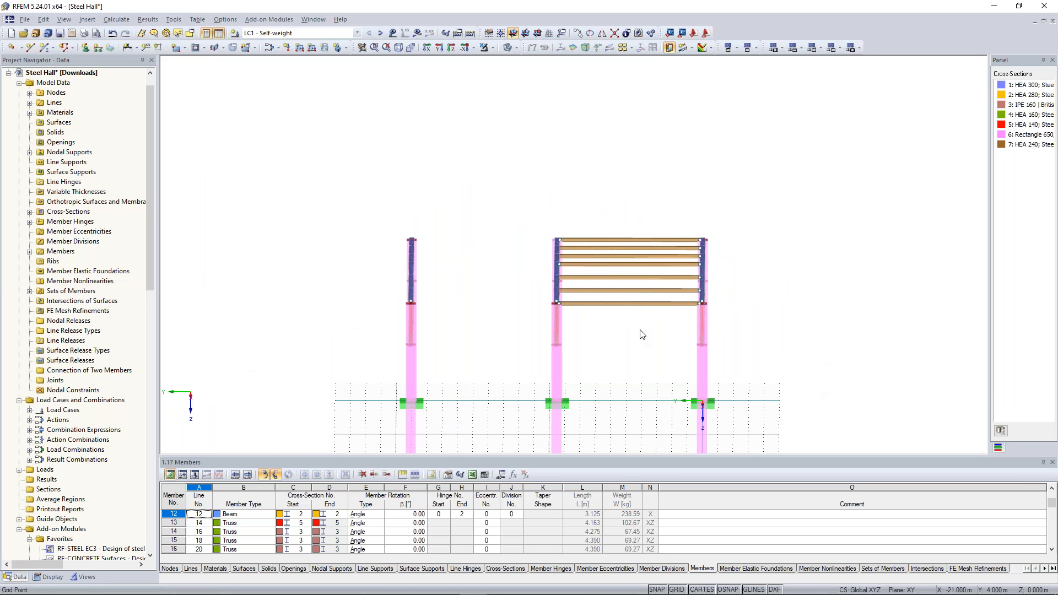
Step: Copy all seven HEA 240 longitudinal beams into the second bay, between the middle and third frames
{"action": "middle_click_drag", "start_coordinate": [640, 330], "coordinate": [644, 321], "text": "ctrl"}
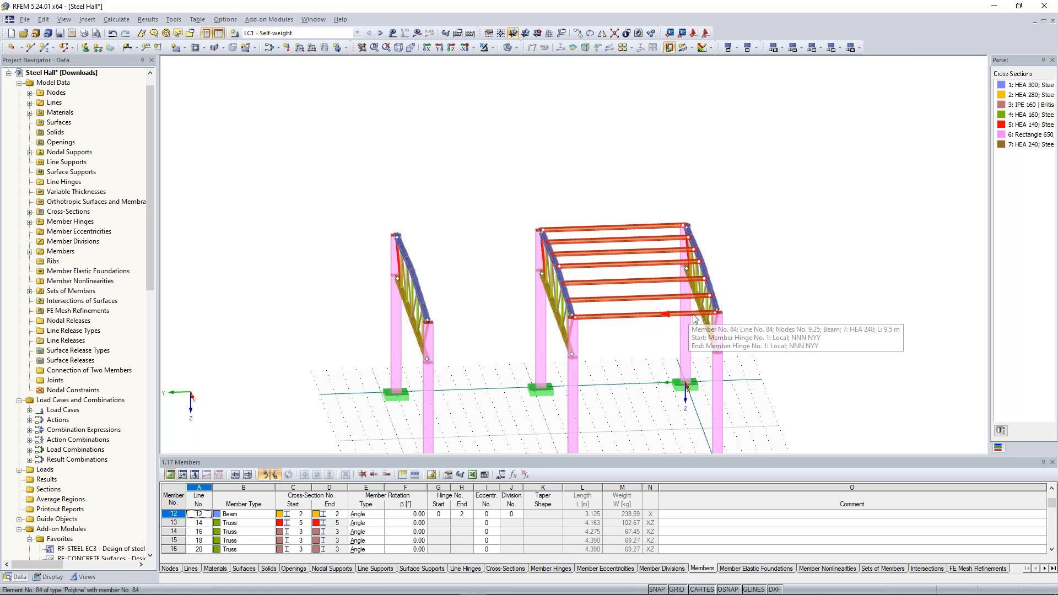
{"action": "left_click_drag", "start_coordinate": [689, 315], "coordinate": [574, 324], "text": "ctrl"}
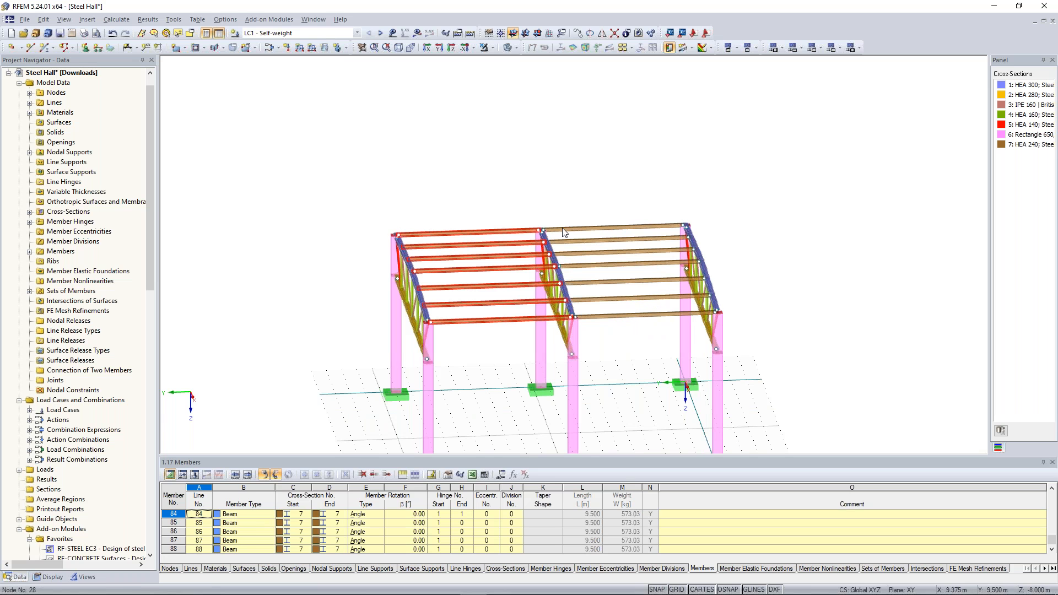
{"action": "left_click", "coordinate": [517, 180]}
Step: Examine how the longitudinal beams from both bays meet the middle frame's top chord at the intermediate nodes
{"action": "middle_click_drag", "start_coordinate": [526, 182], "coordinate": [803, 204], "text": "ctrl"}
{"action": "scroll", "coordinate": [809, 250], "scroll_direction": "down", "scroll_amount": 1}
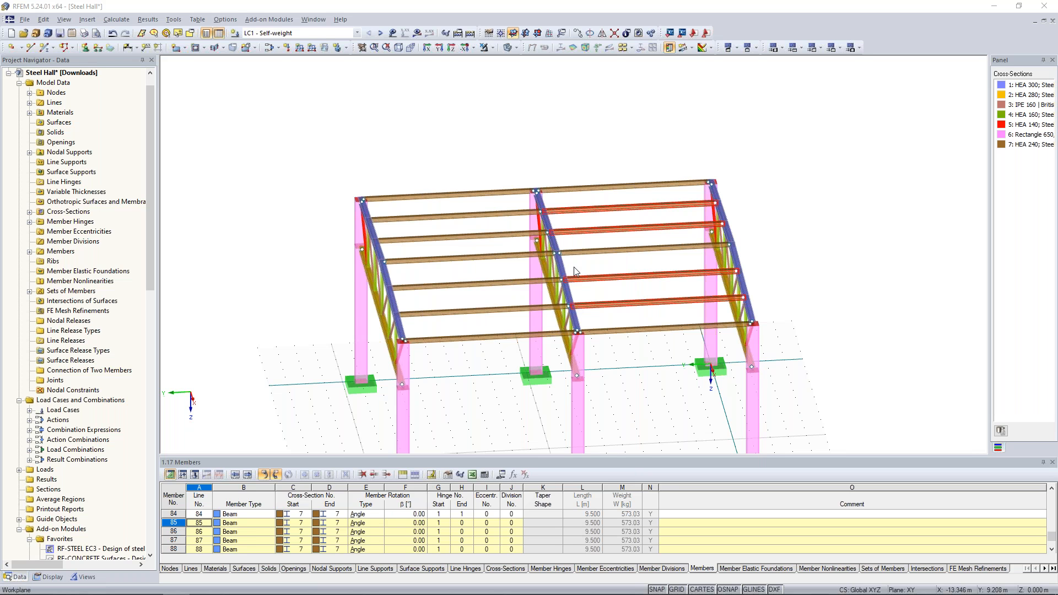
{"action": "scroll", "coordinate": [573, 266], "scroll_direction": "up", "scroll_amount": 5}
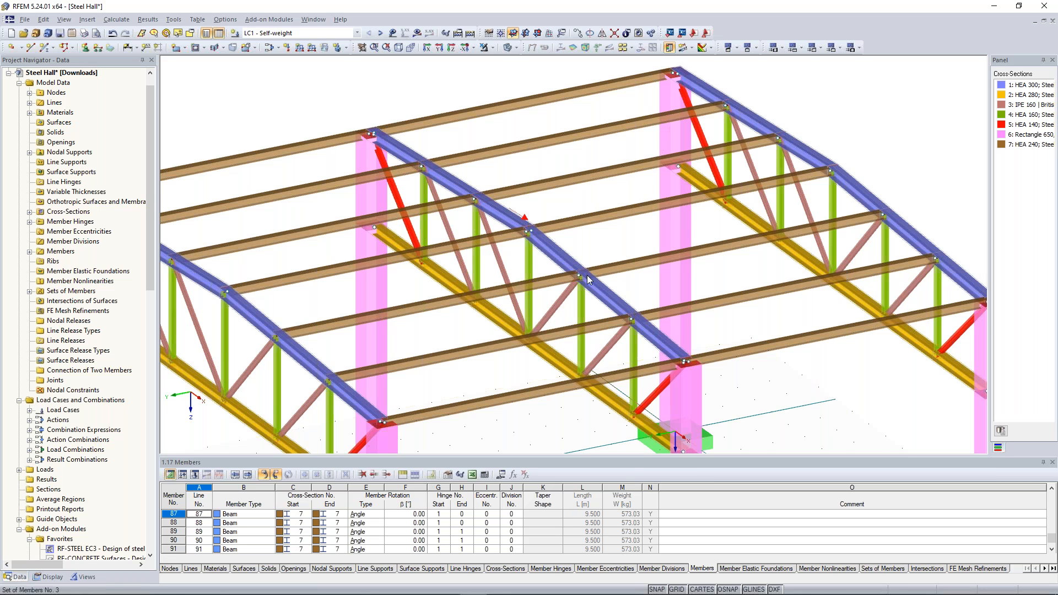
{"action": "scroll", "coordinate": [581, 276], "scroll_direction": "up", "scroll_amount": 2}
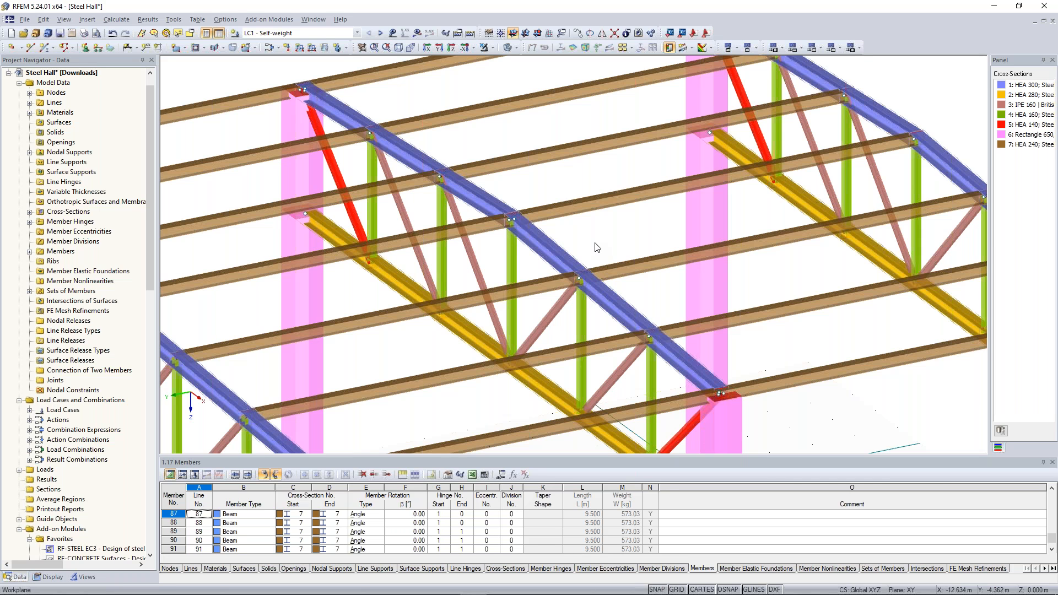
{"action": "scroll", "coordinate": [582, 286], "scroll_direction": "up", "scroll_amount": 1}
{"action": "middle_click_drag", "start_coordinate": [583, 286], "coordinate": [507, 302]}
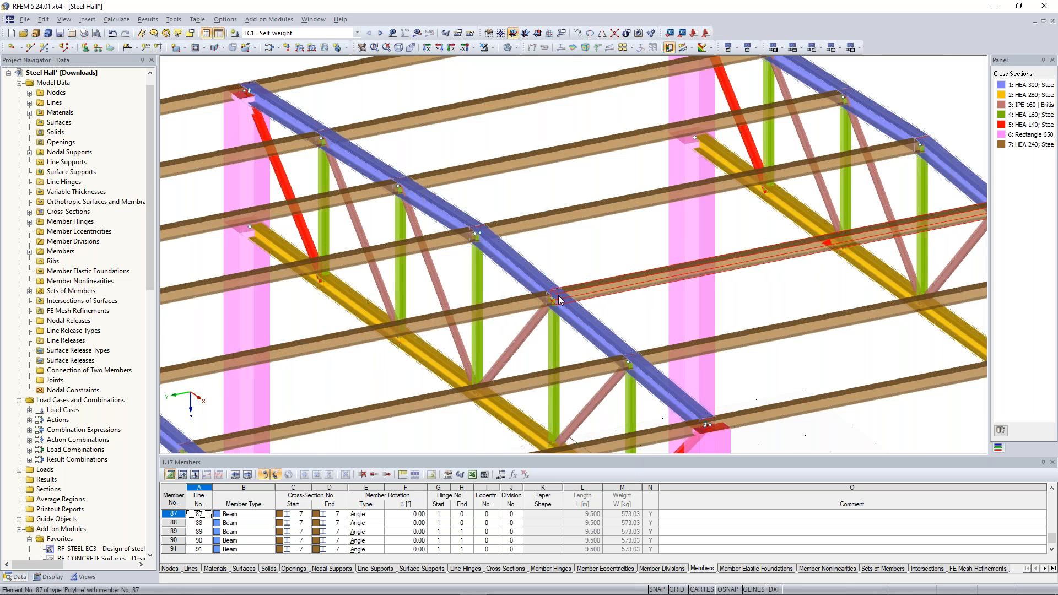
{"action": "scroll", "coordinate": [554, 294], "scroll_direction": "up", "scroll_amount": 2}
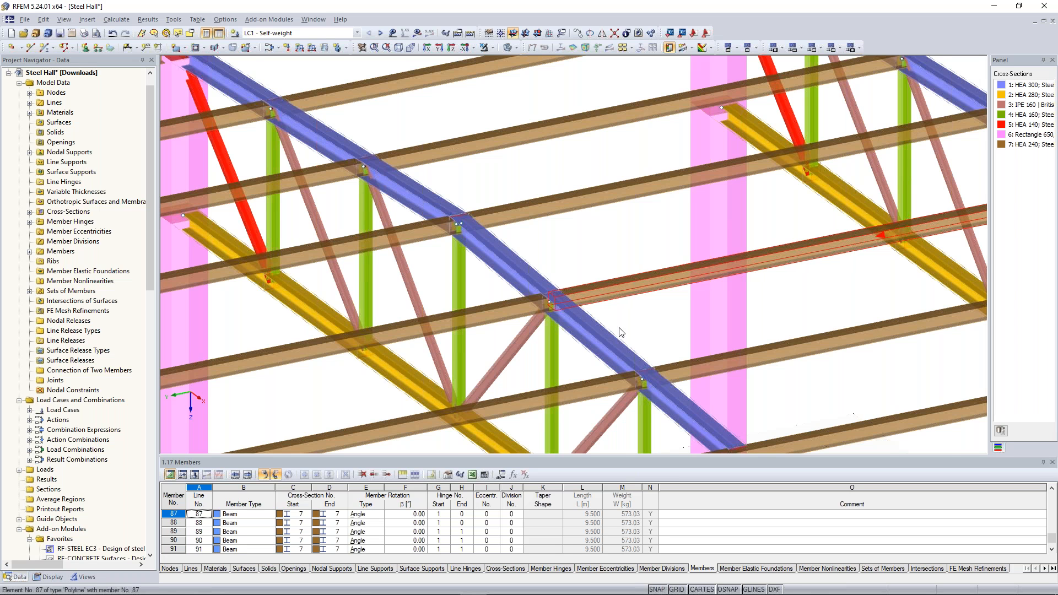
{"action": "scroll", "coordinate": [612, 321], "scroll_direction": "up", "scroll_amount": 1}
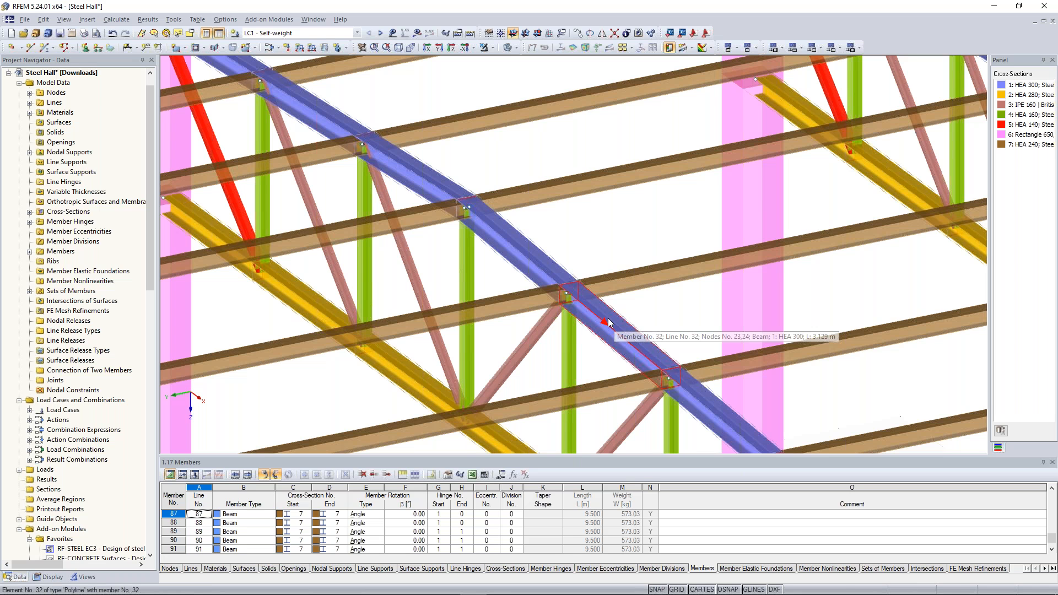
{"action": "scroll", "coordinate": [623, 242], "scroll_direction": "up", "scroll_amount": 1}
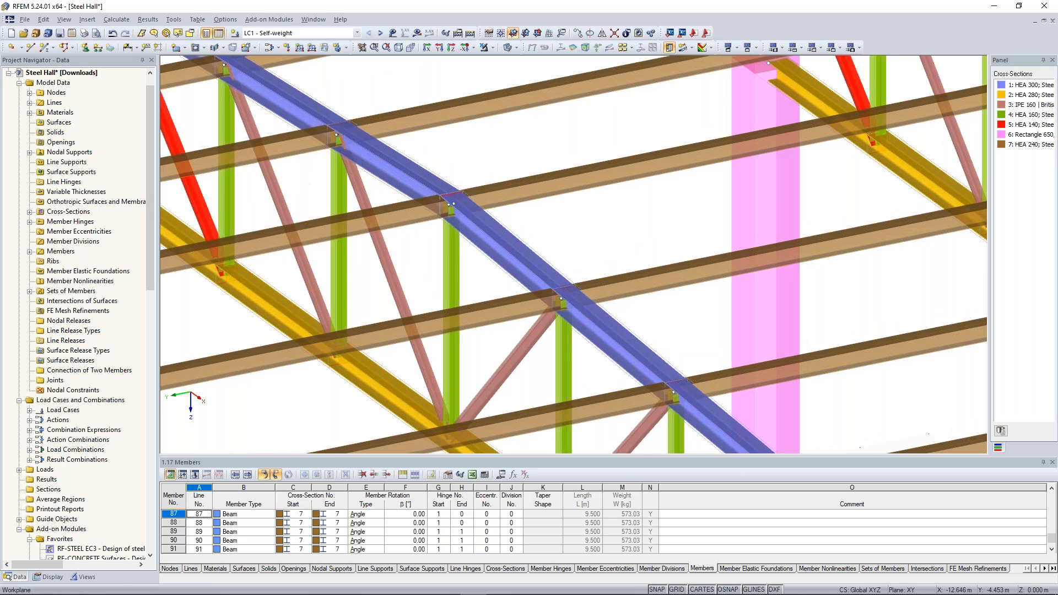
{"action": "scroll", "coordinate": [611, 249], "scroll_direction": "down", "scroll_amount": 4}
Step: Create a global scissor-type hinge with special uY, φX, φY and φZ releases and assign it to the ends of the four intermediate first-bay beams
{"action": "left_click", "coordinate": [659, 314]}
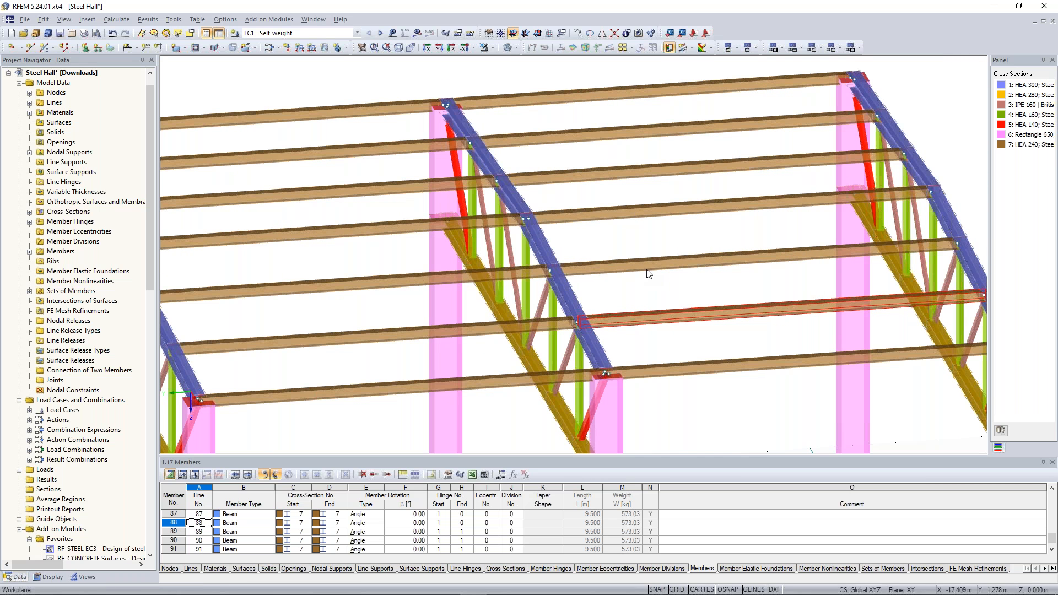
{"action": "left_click", "coordinate": [653, 263], "text": "ctrl"}
{"action": "left_click", "coordinate": [587, 172], "text": "ctrl"}
{"action": "left_click", "coordinate": [579, 138], "text": "ctrl"}
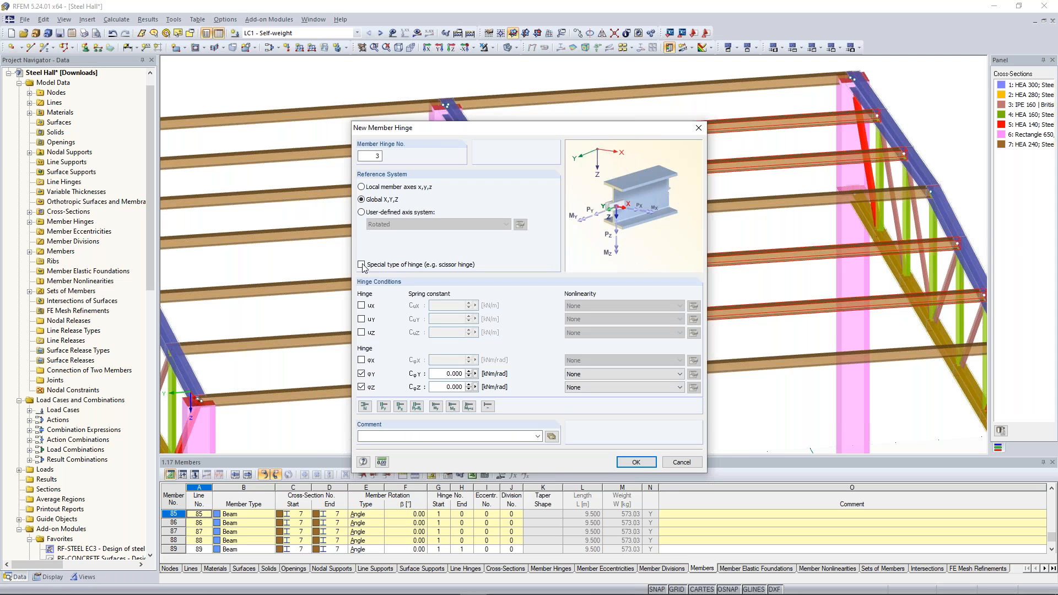
{"action": "left_click", "coordinate": [361, 265]}
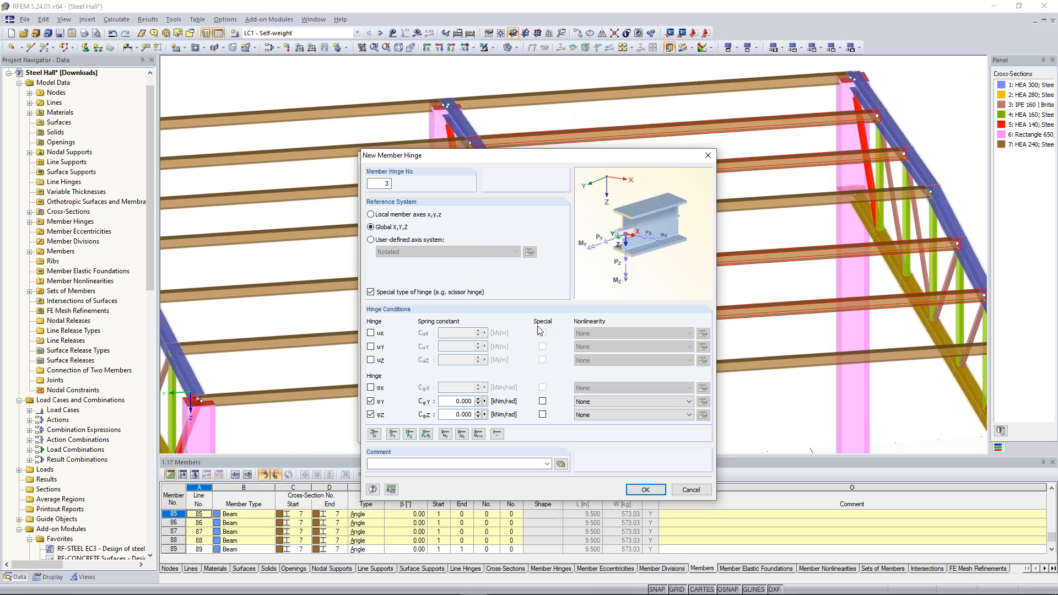
{"action": "left_click", "coordinate": [543, 402]}
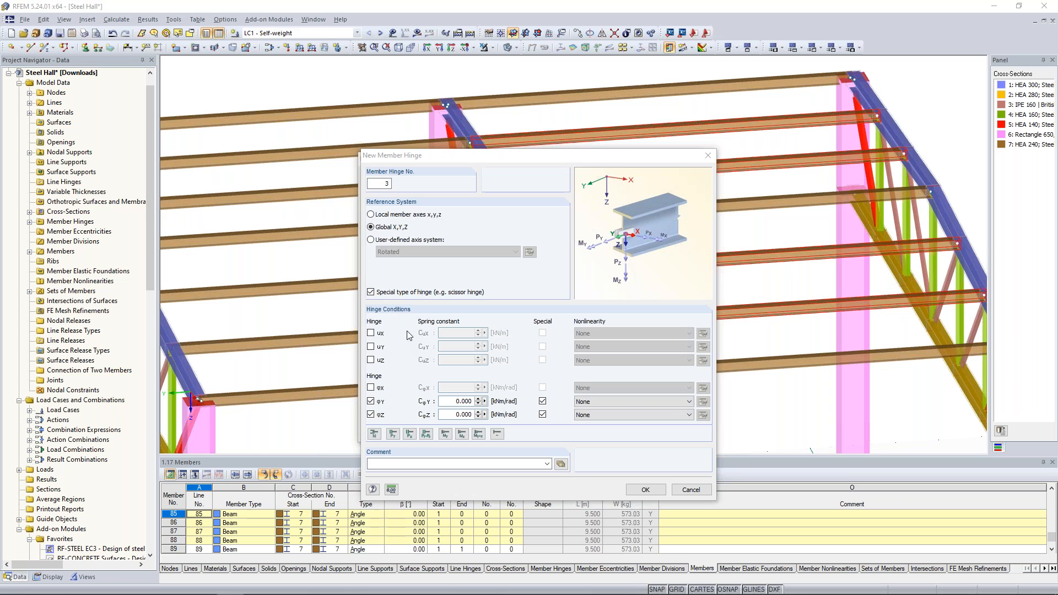
{"action": "left_click", "coordinate": [371, 347]}
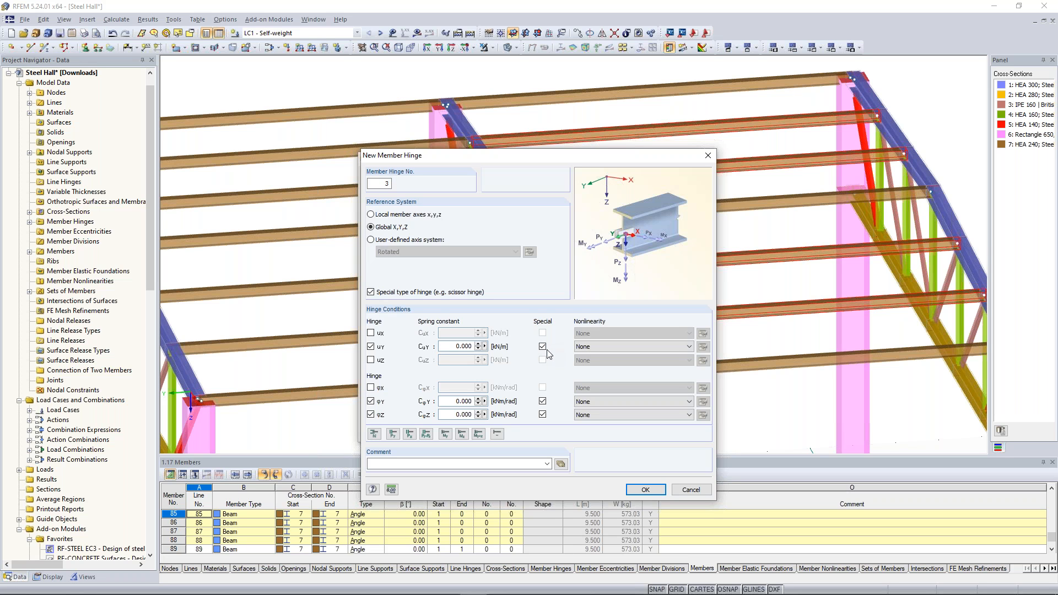
{"action": "left_click", "coordinate": [371, 388]}
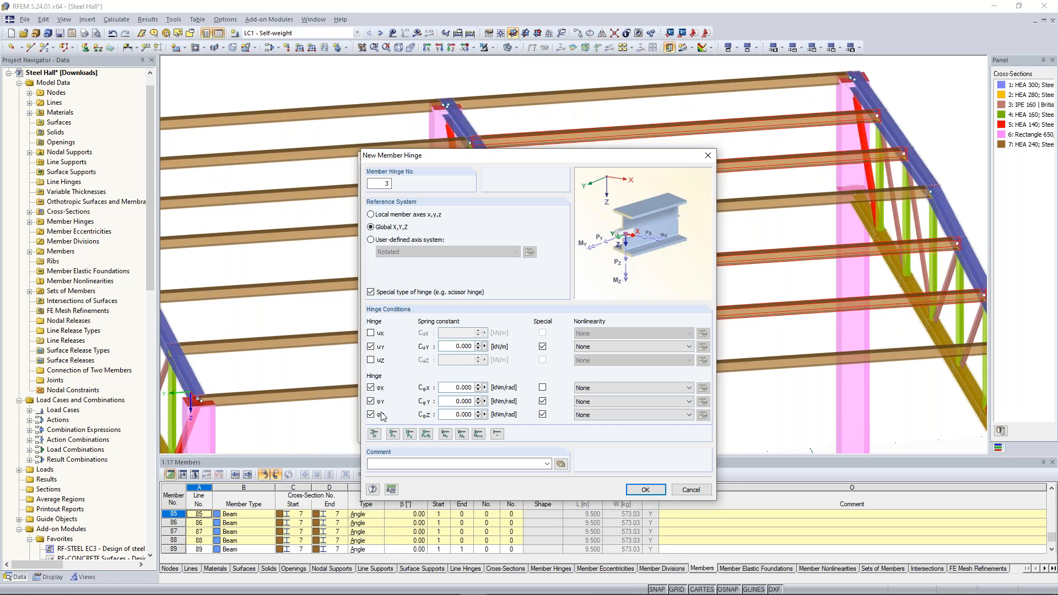
{"action": "left_click", "coordinate": [543, 388]}
{"action": "left_click", "coordinate": [645, 492]}
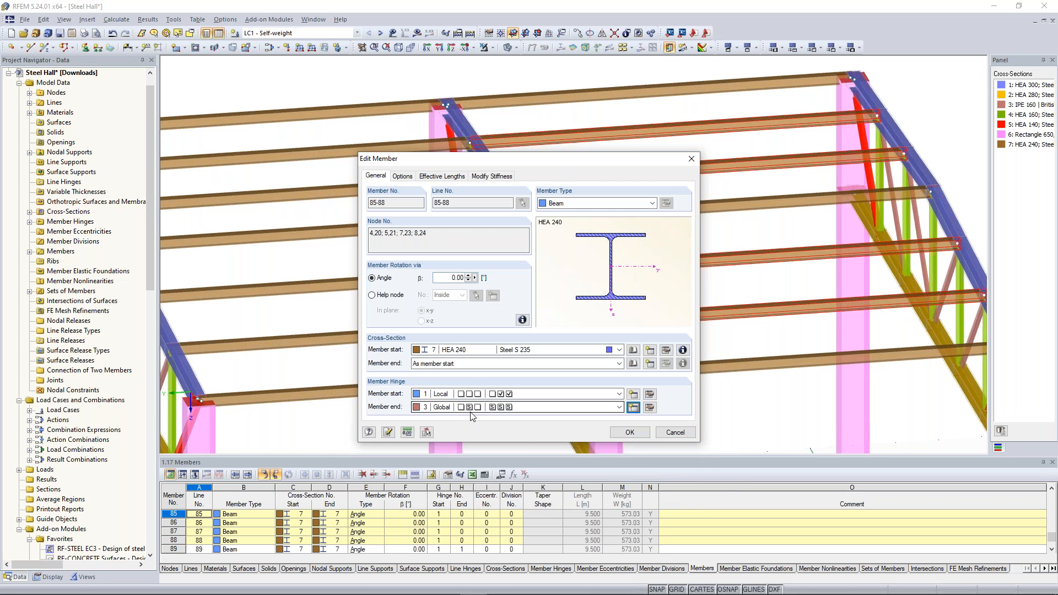
{"action": "left_click", "coordinate": [638, 432]}
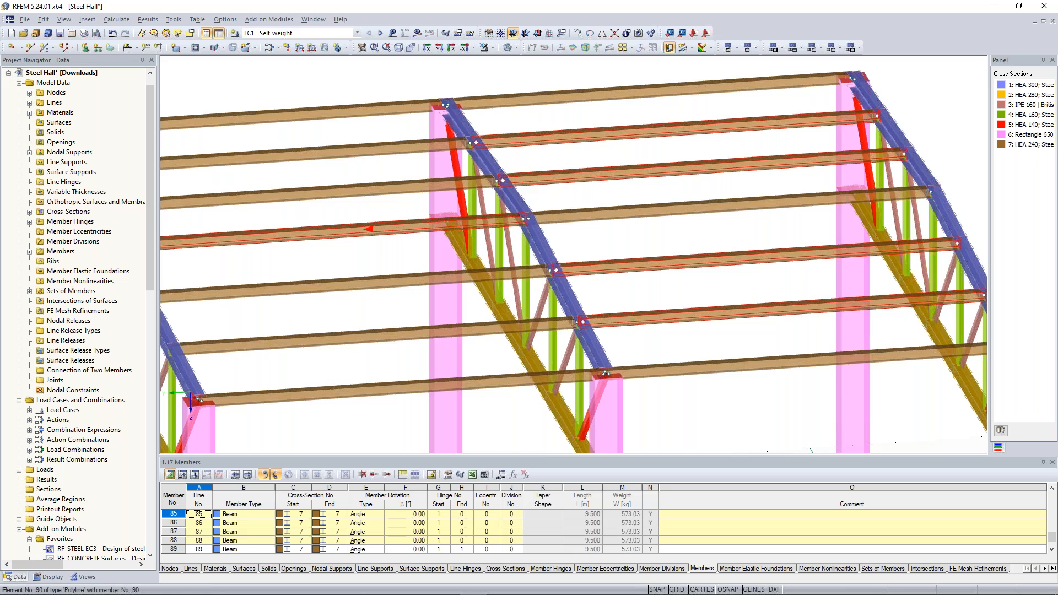
Step: Assign global scissor hinge 3 to the start of the four intermediate HEA 240 beams in the second bay
{"action": "scroll", "coordinate": [506, 356], "scroll_direction": "up", "scroll_amount": 1}
{"action": "scroll", "coordinate": [500, 377], "scroll_direction": "down", "scroll_amount": 1}
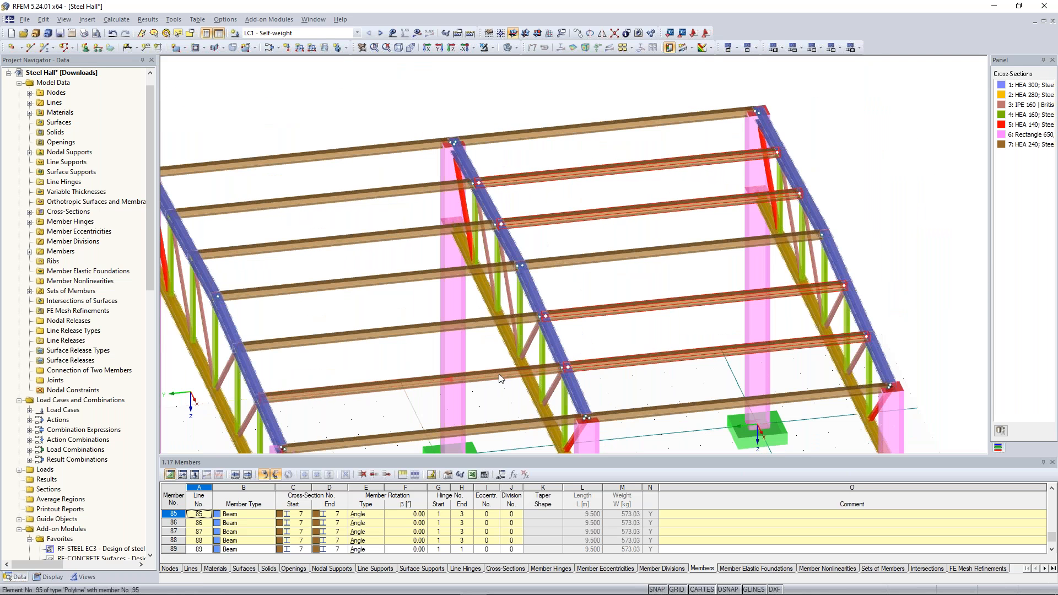
{"action": "left_click", "coordinate": [444, 223]}
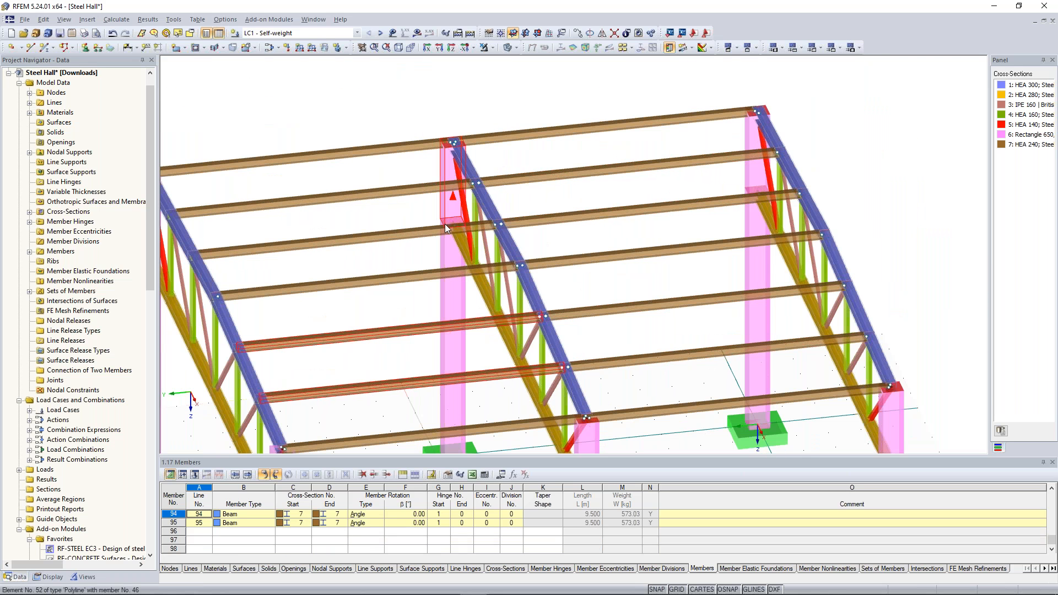
{"action": "left_click", "coordinate": [445, 224], "text": "ctrl"}
{"action": "left_click", "coordinate": [424, 191], "text": "ctrl"}
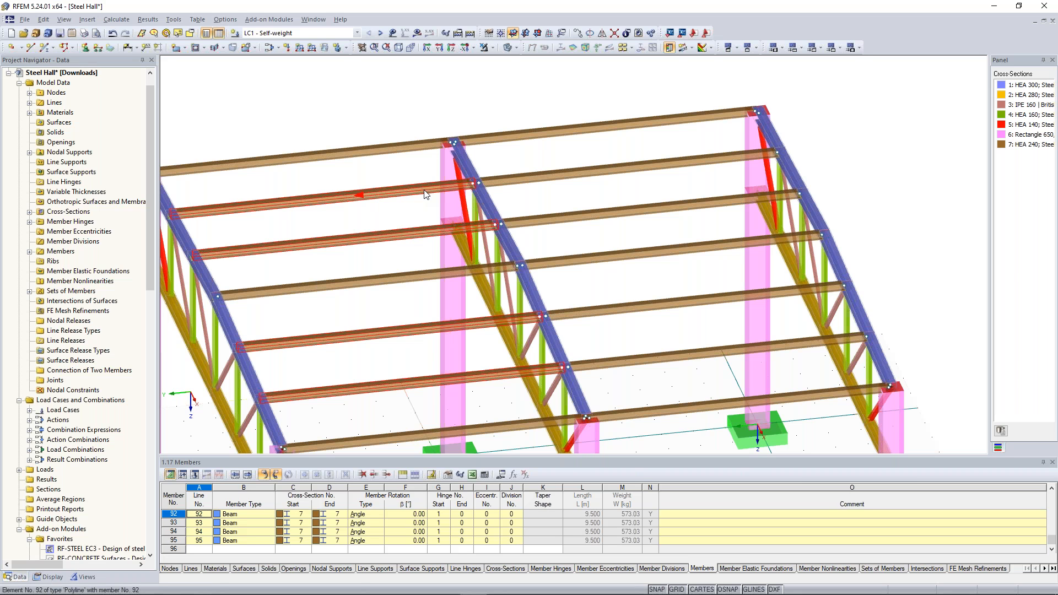
{"action": "double_click", "coordinate": [534, 415]}
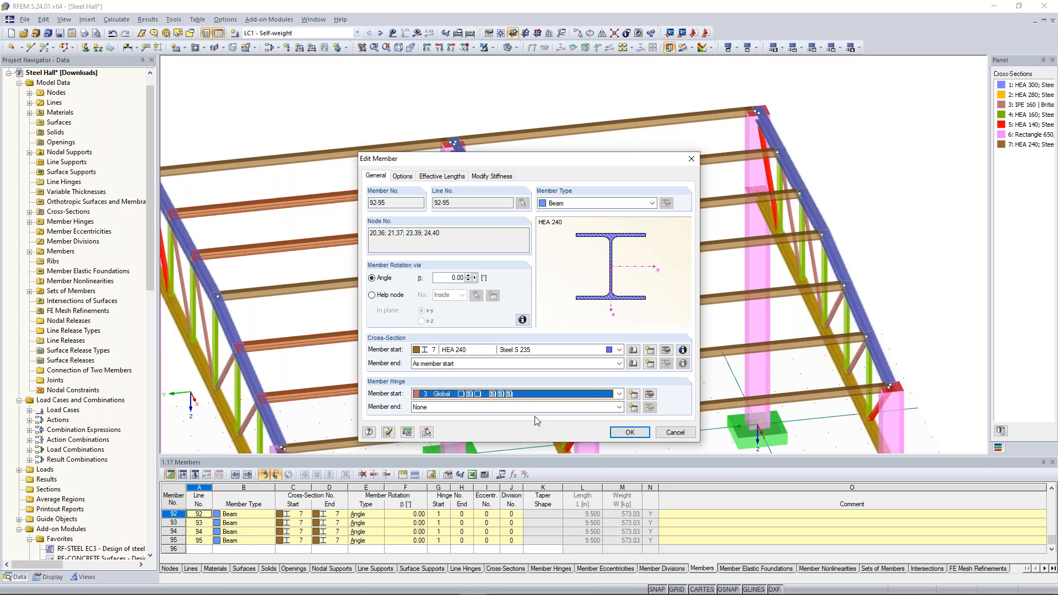
{"action": "key", "text": "Return"}
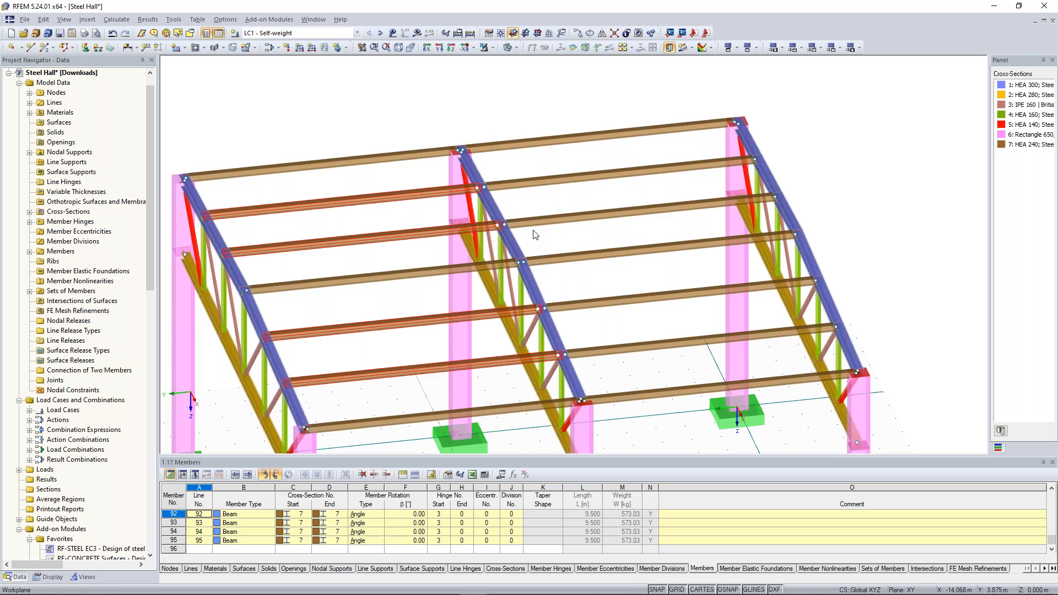
Step: Create member hinge 4 and assign it to the end of all seven HEA 240 beams in the second bay
{"action": "scroll", "coordinate": [401, 120], "scroll_direction": "down", "scroll_amount": 2}
{"action": "middle_click_drag", "start_coordinate": [401, 119], "coordinate": [364, 107], "text": "ctrl"}
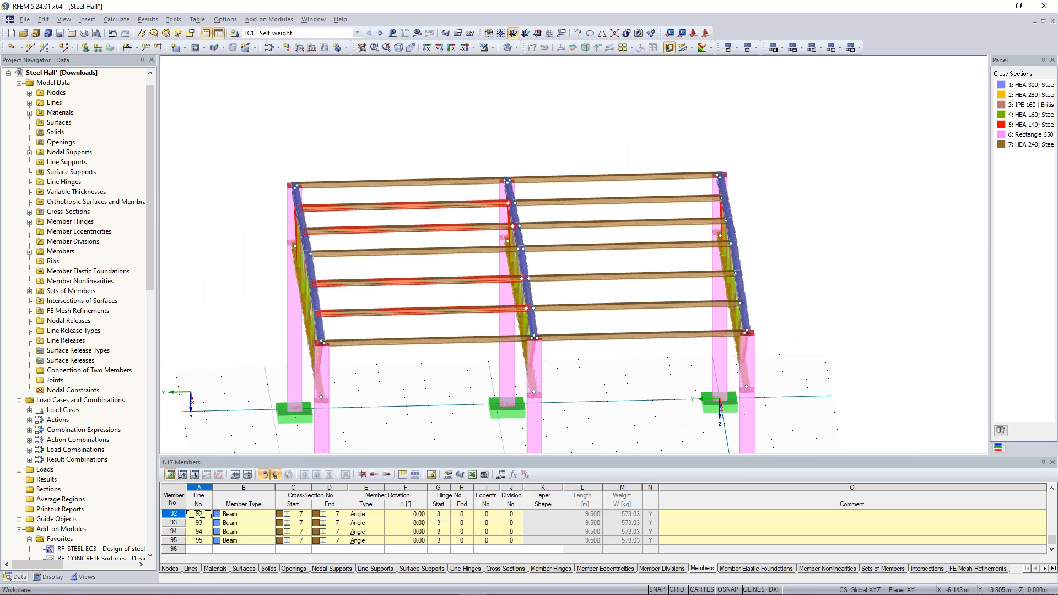
{"action": "middle_click_drag", "start_coordinate": [448, 373], "coordinate": [425, 349], "text": "ctrl"}
{"action": "left_click", "coordinate": [413, 344]}
{"action": "left_click_drag", "start_coordinate": [430, 368], "coordinate": [398, 176]}
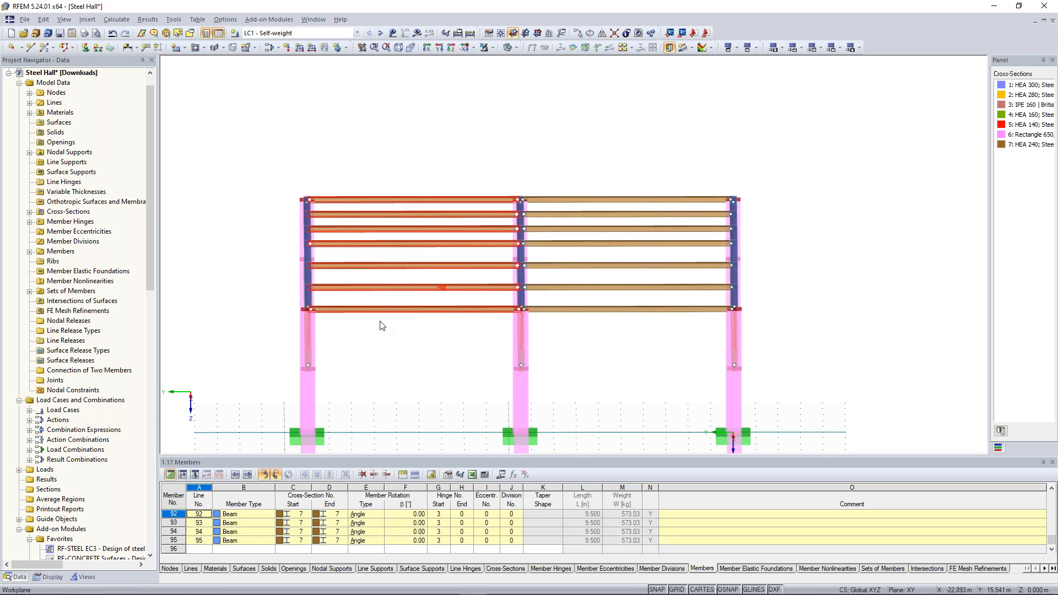
{"action": "right_click_drag", "start_coordinate": [383, 325], "coordinate": [435, 258]}
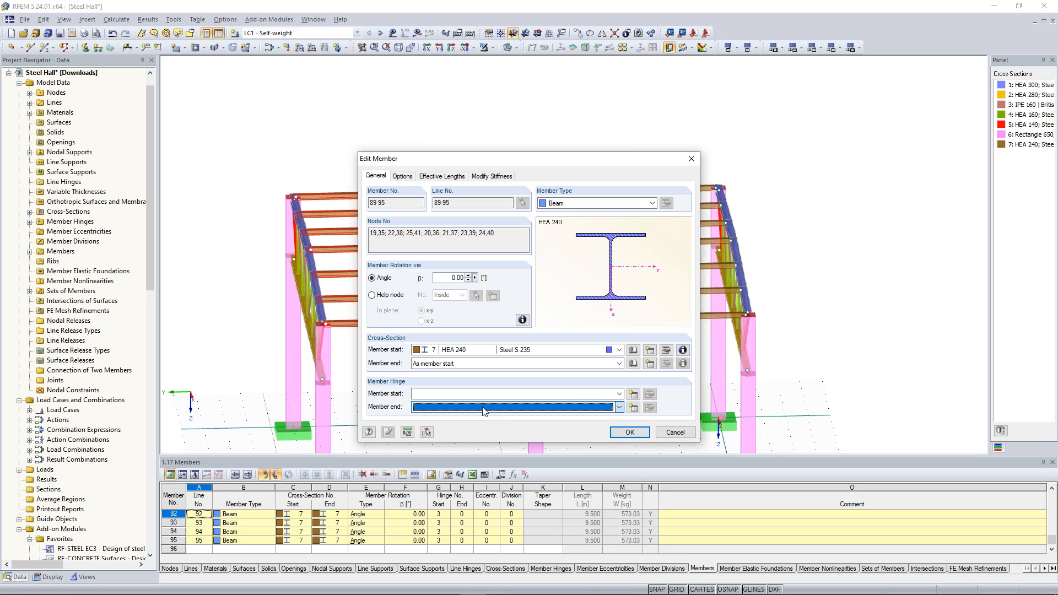
{"action": "key", "text": "Return"}
{"action": "middle_click_drag", "start_coordinate": [363, 139], "coordinate": [399, 139], "text": "ctrl"}
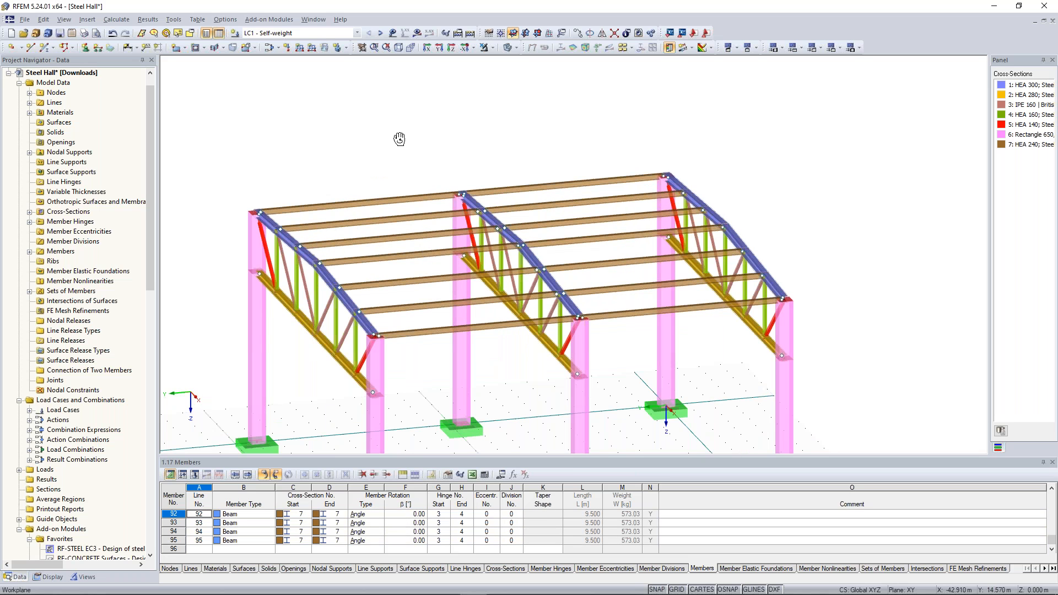
{"action": "middle_click_drag", "start_coordinate": [399, 139], "coordinate": [440, 171], "text": "ctrl"}
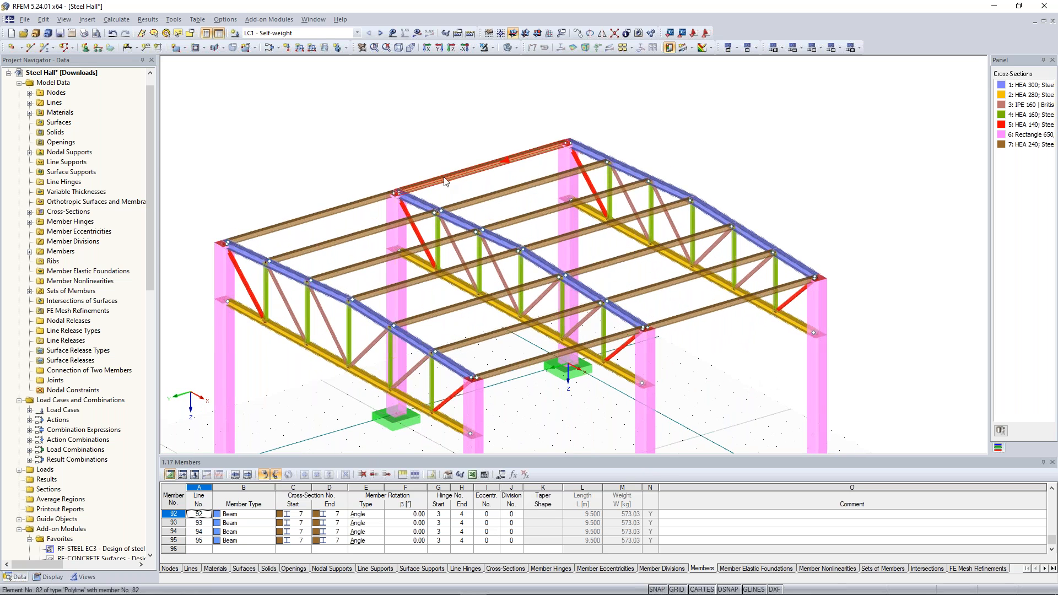
{"action": "scroll", "coordinate": [339, 164], "scroll_direction": "down", "scroll_amount": 3}
{"action": "middle_click_drag", "start_coordinate": [323, 165], "coordinate": [403, 136], "text": "ctrl"}
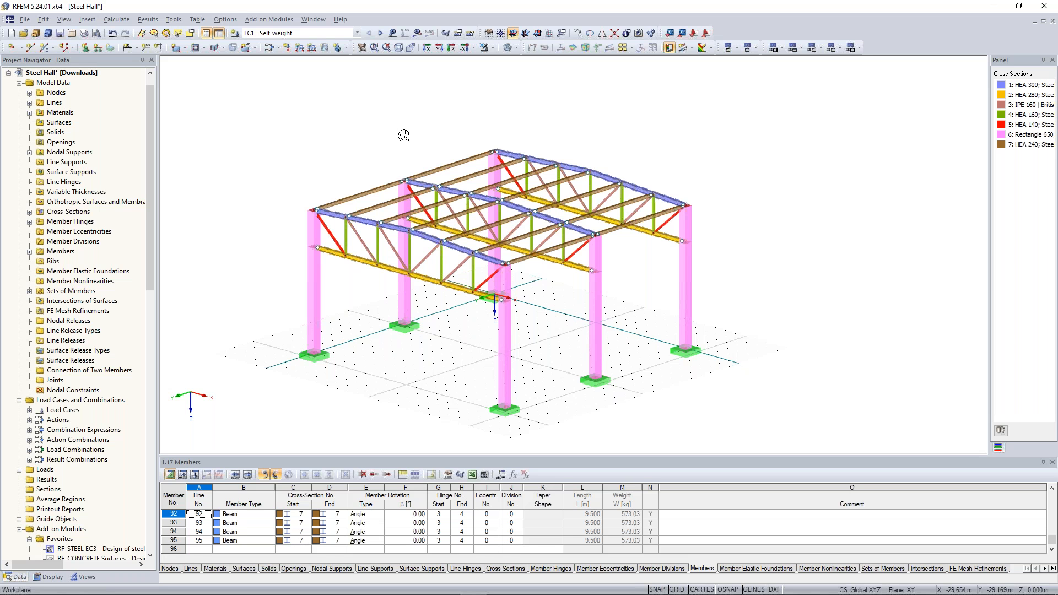
Step: Add tension members with a new RD 20, Steel S 235 cross-section as crossed roof diagonals between the rear and middle frames' top chords
{"action": "middle_click_drag", "start_coordinate": [403, 136], "coordinate": [393, 136], "text": "ctrl"}
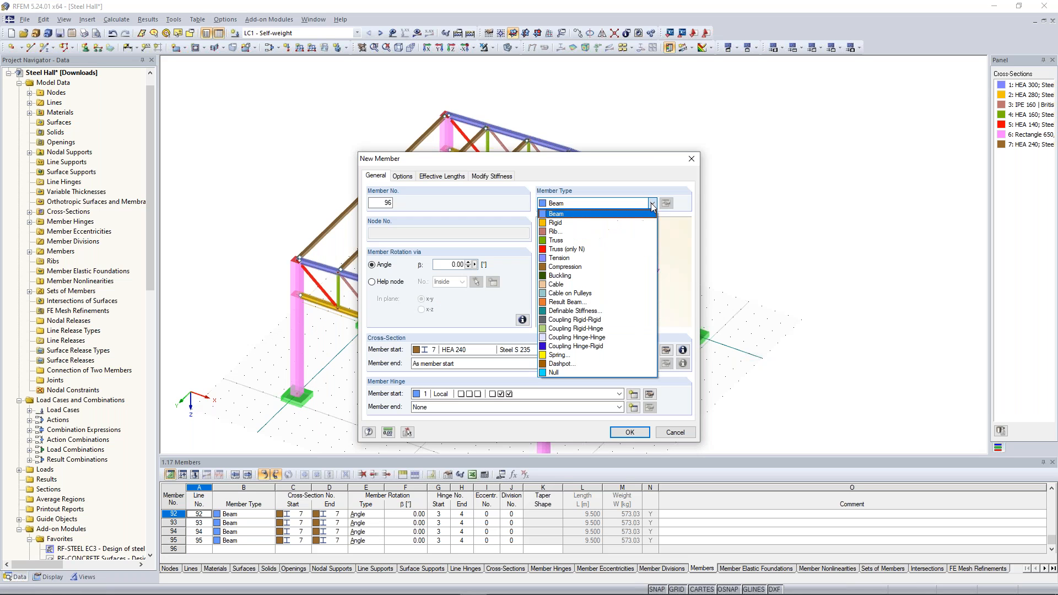
{"action": "left_click", "coordinate": [606, 257]}
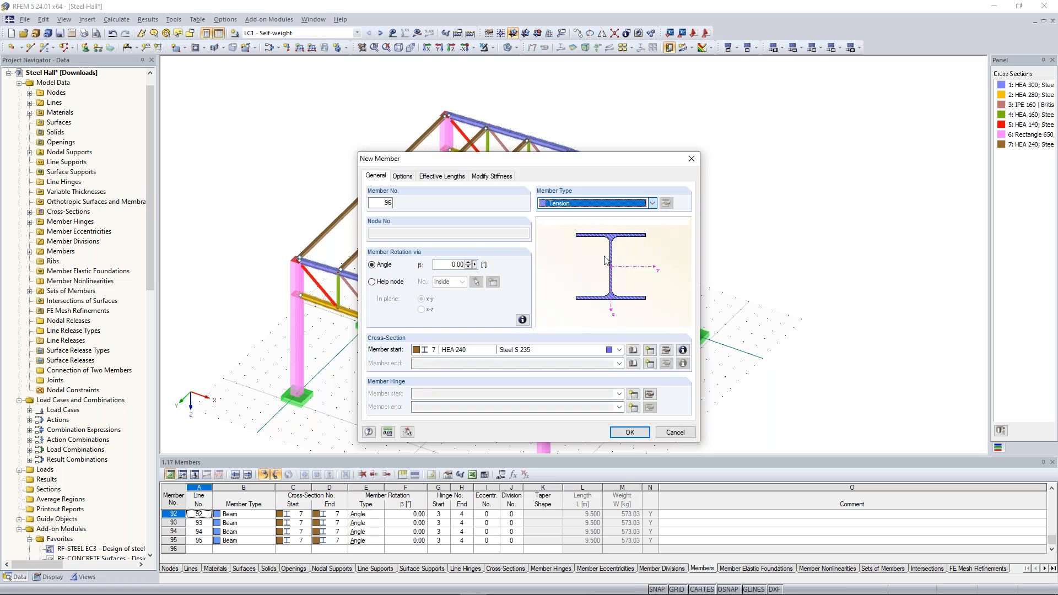
{"action": "left_click", "coordinate": [650, 350]}
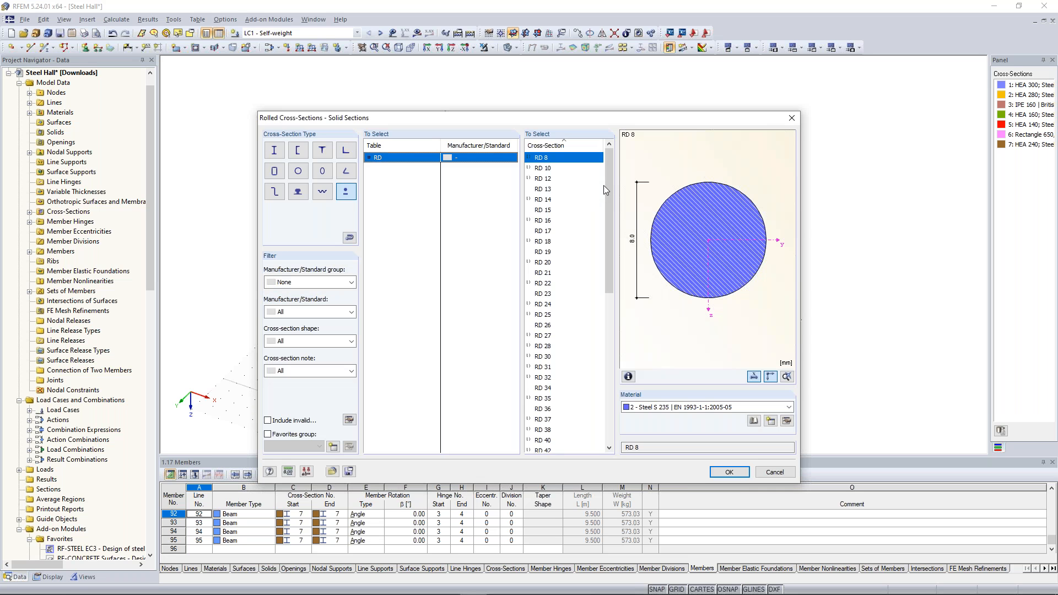
{"action": "left_click", "coordinate": [548, 264]}
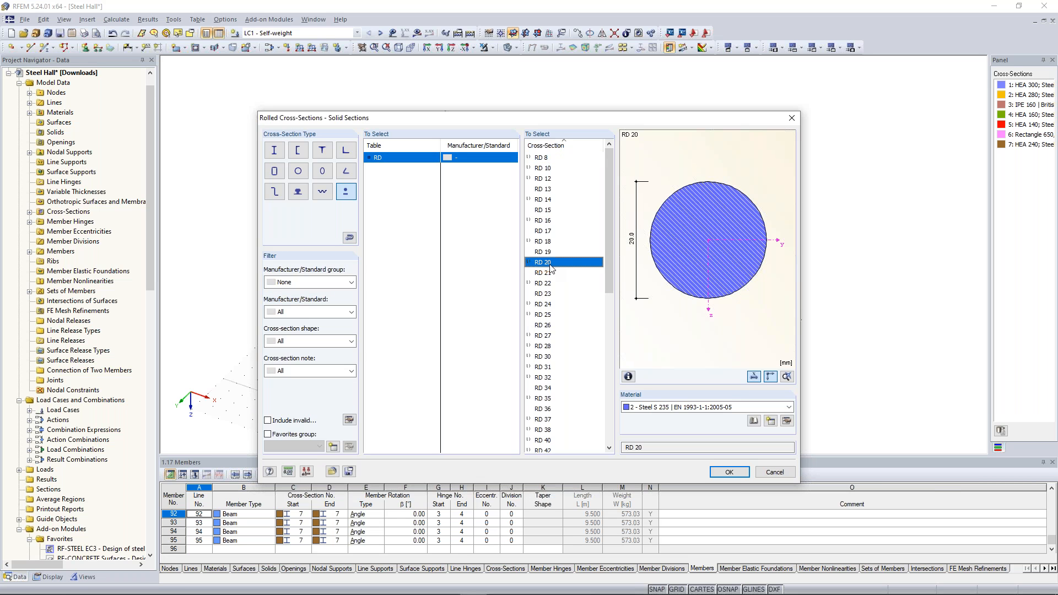
{"action": "left_click", "coordinate": [722, 473]}
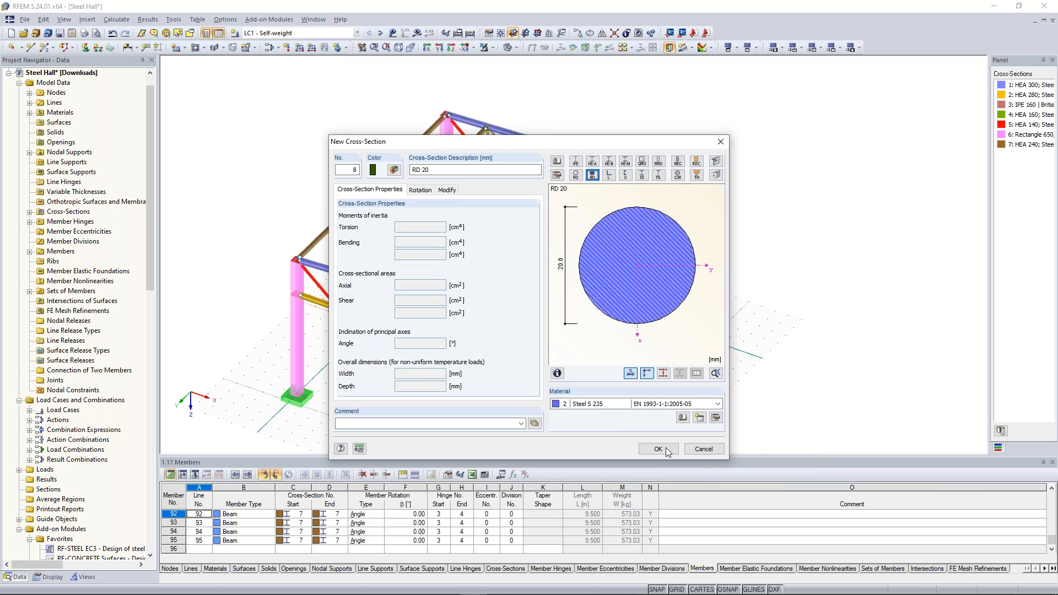
{"action": "left_click", "coordinate": [666, 448]}
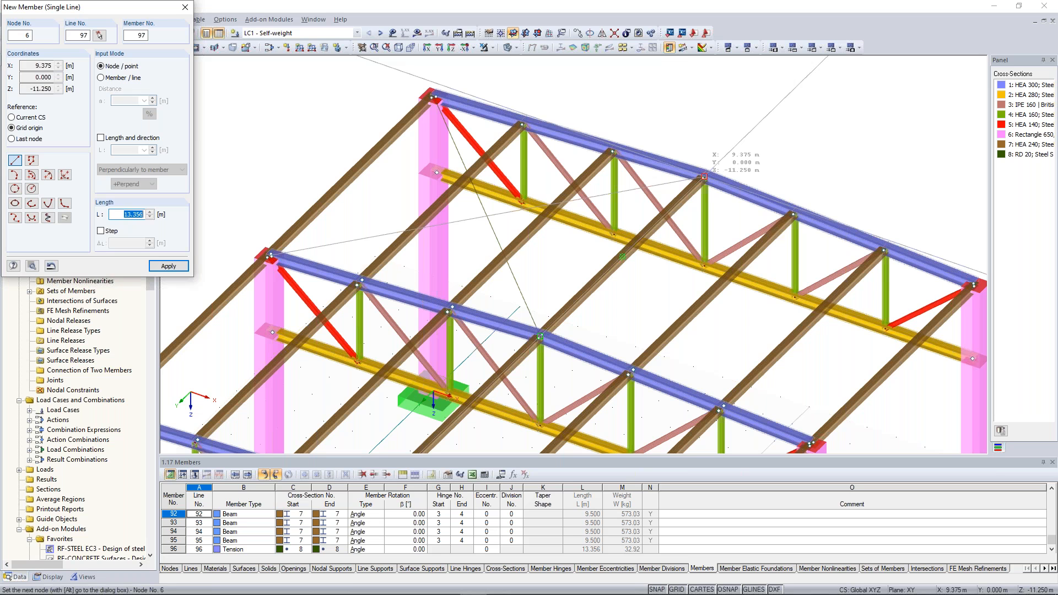
{"action": "left_click", "coordinate": [704, 176]}
{"action": "left_click", "coordinate": [540, 335]}
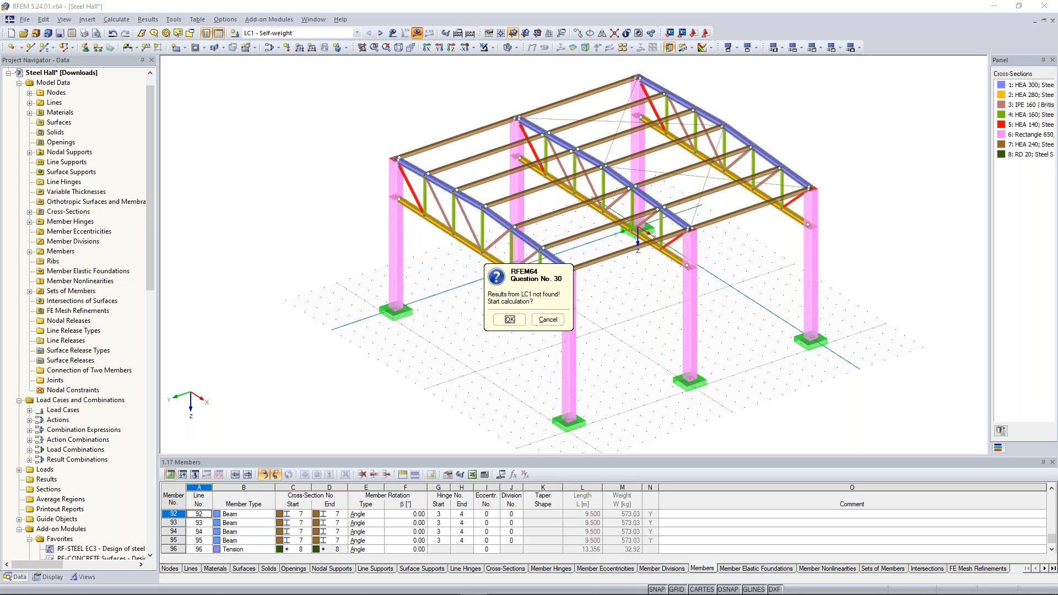
Step: Calculate the self-weight load case LC1 to obtain the internal forces of the hall
{"action": "key", "text": "Return"}
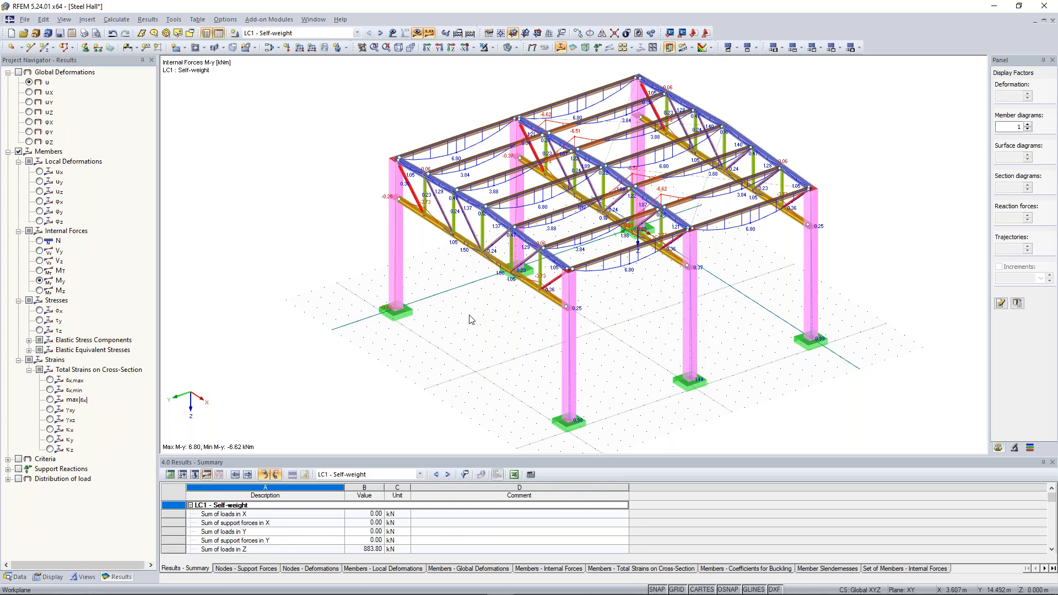
{"action": "middle_click_drag", "start_coordinate": [470, 317], "coordinate": [515, 309], "text": "ctrl"}
{"action": "middle_click_drag", "start_coordinate": [645, 156], "coordinate": [557, 161]}
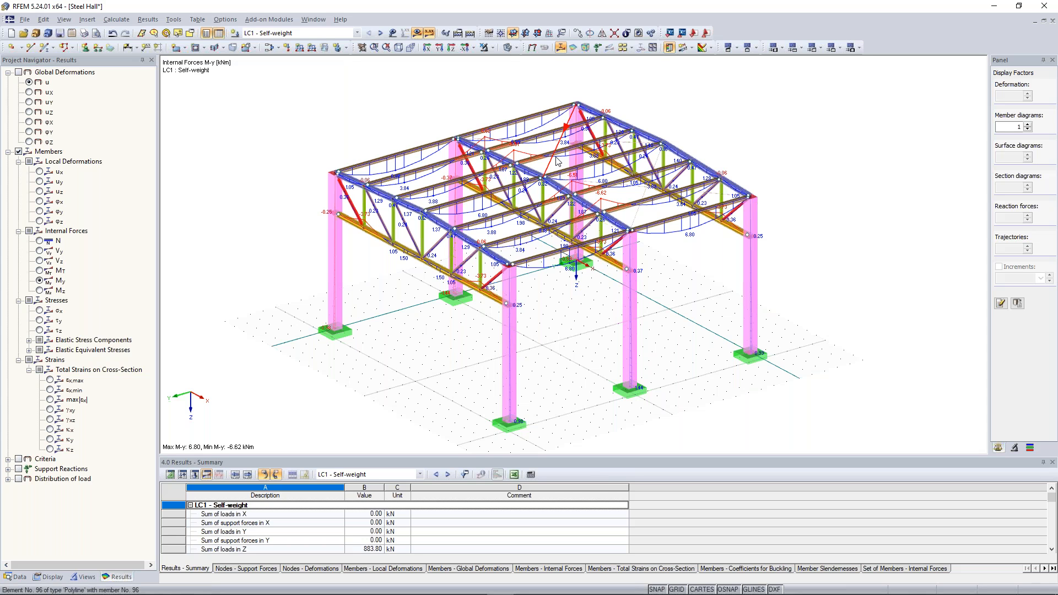
Step: Isolate the longitudinal beams and top-chord members crossing at a middle-frame node and examine their My and Vz diagrams
{"action": "left_click", "coordinate": [493, 48]}
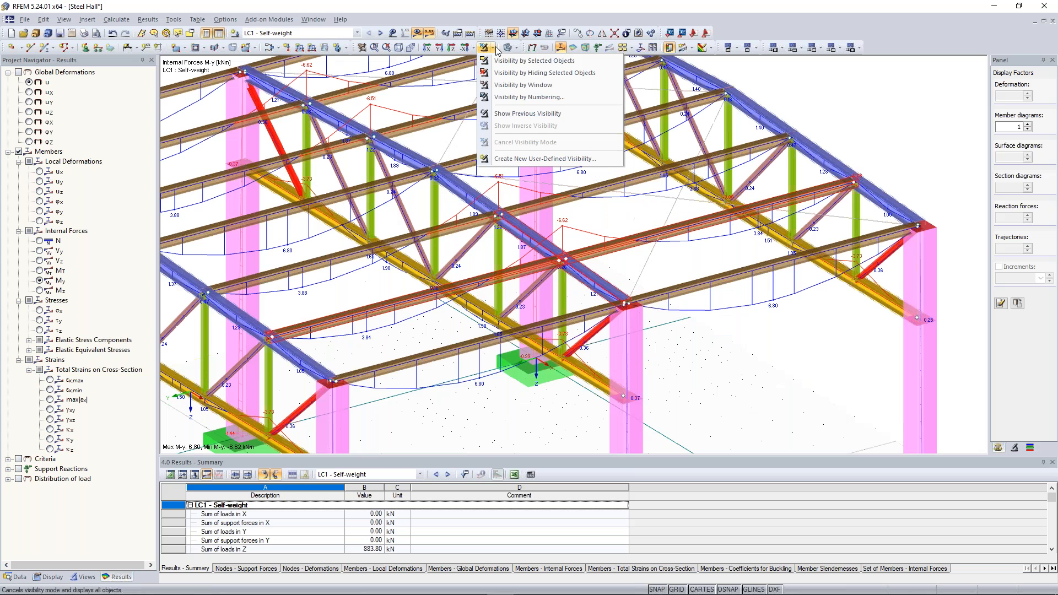
{"action": "left_click", "coordinate": [533, 60]}
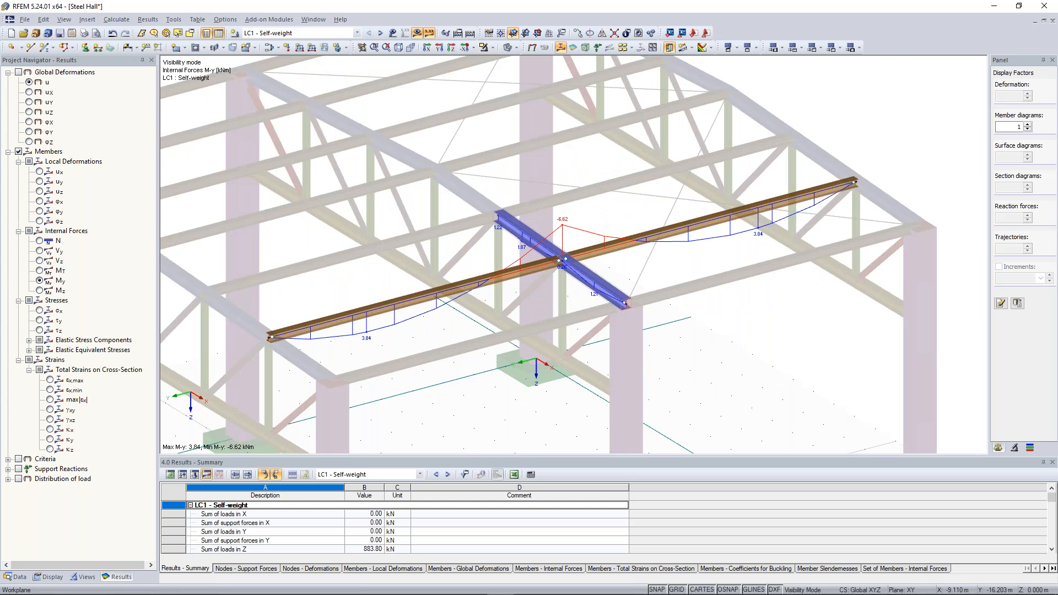
{"action": "scroll", "coordinate": [614, 224], "scroll_direction": "up", "scroll_amount": 2}
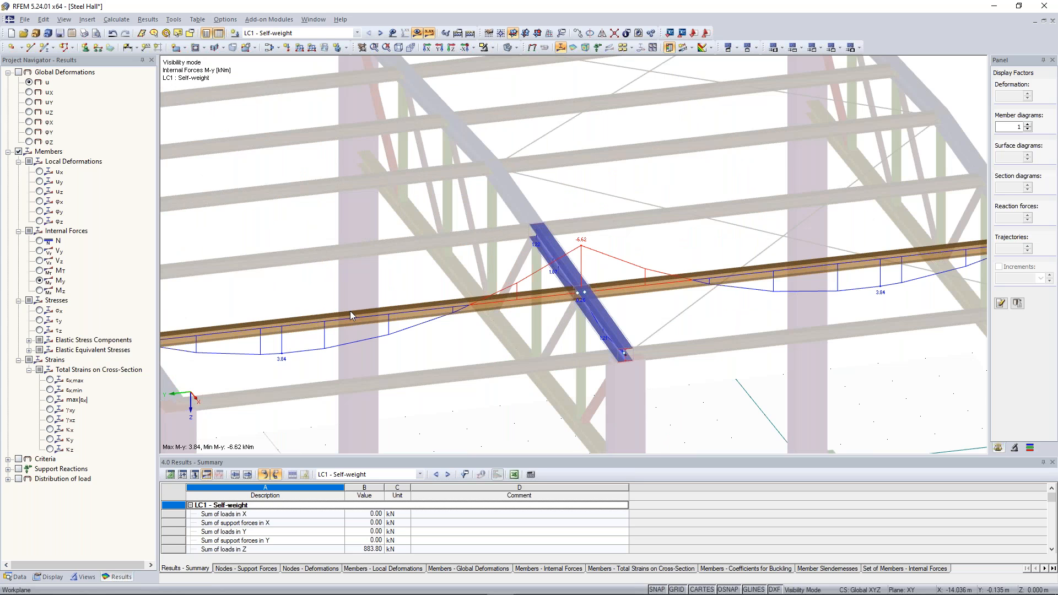
{"action": "middle_click_drag", "start_coordinate": [350, 311], "coordinate": [484, 315], "text": "ctrl"}
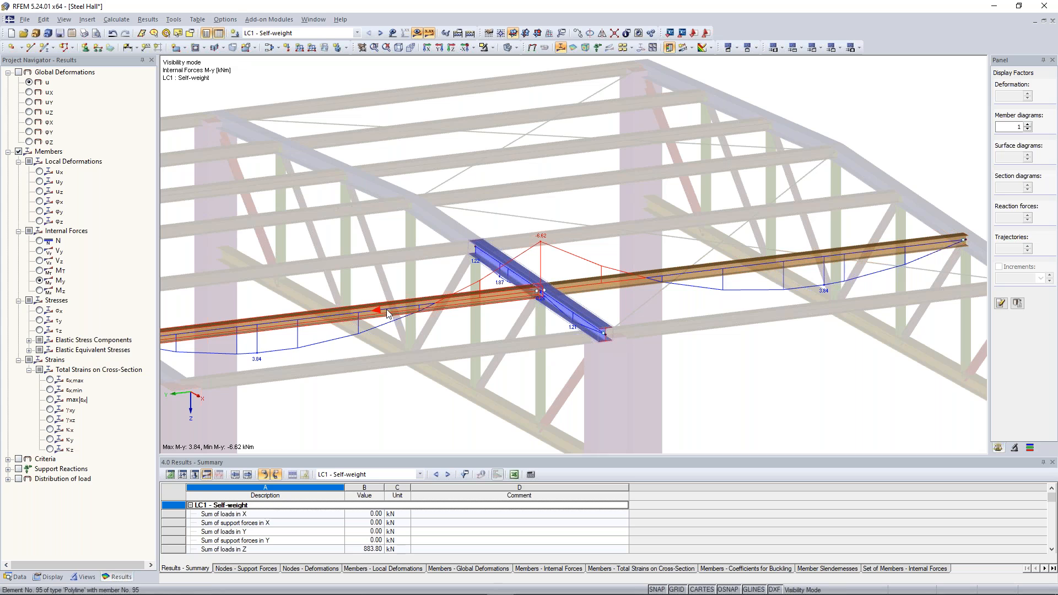
{"action": "scroll", "coordinate": [487, 254], "scroll_direction": "up", "scroll_amount": 1}
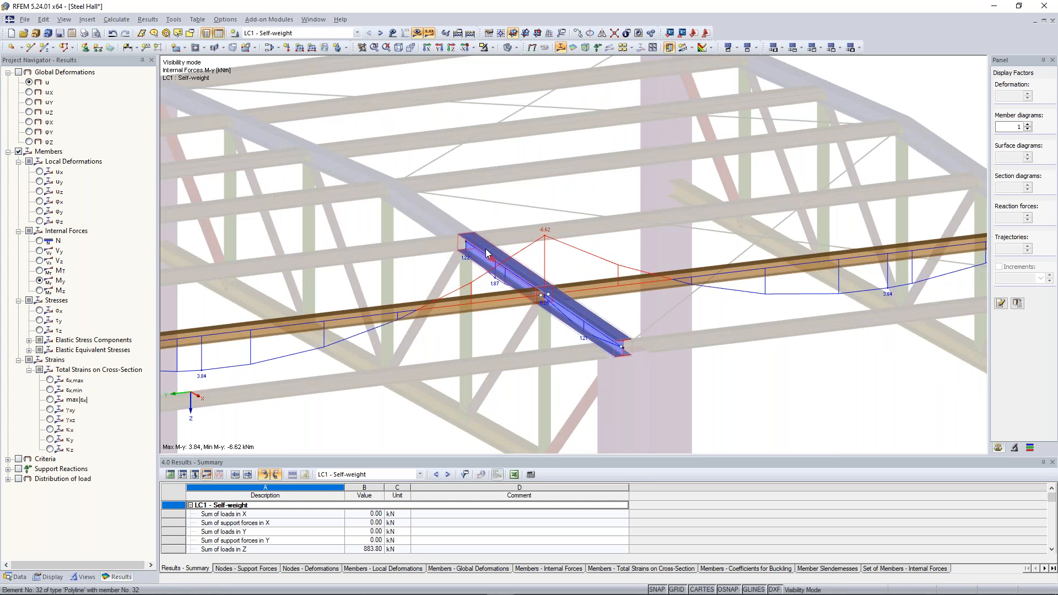
{"action": "scroll", "coordinate": [431, 231], "scroll_direction": "up", "scroll_amount": 2}
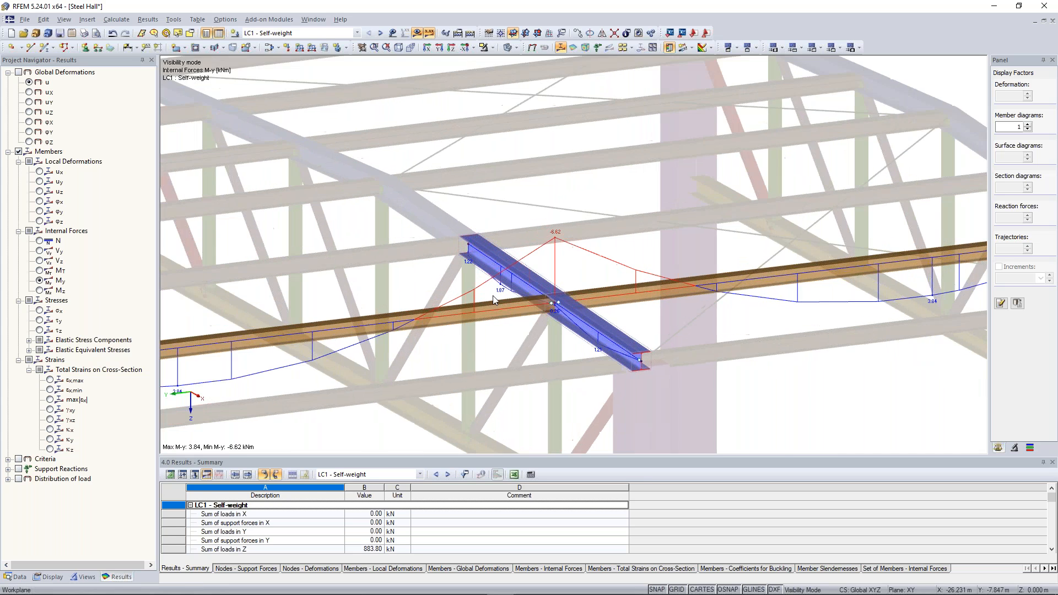
{"action": "scroll", "coordinate": [410, 242], "scroll_direction": "up", "scroll_amount": 1}
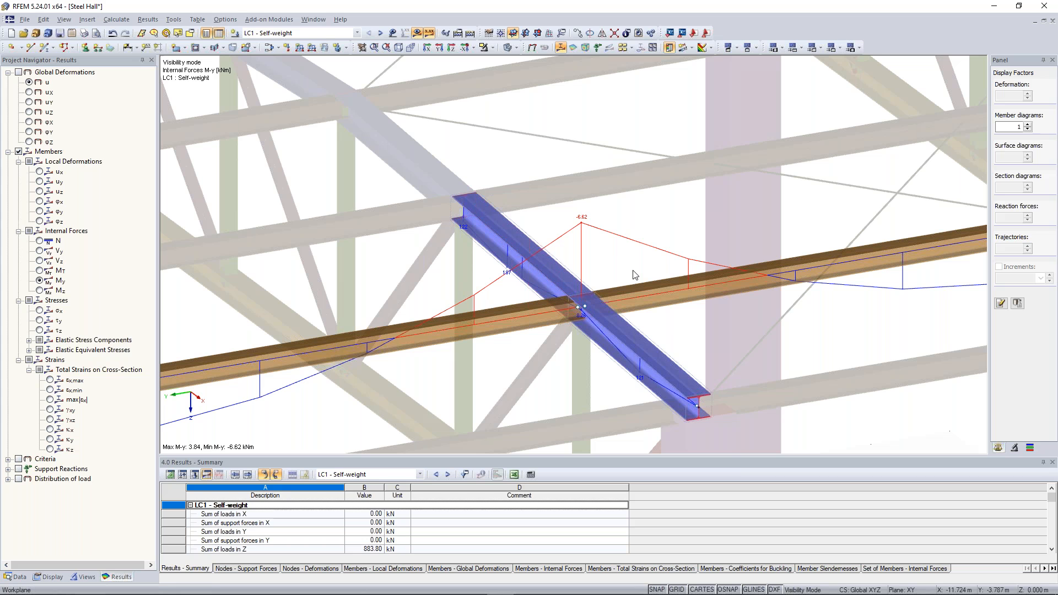
{"action": "middle_click_drag", "start_coordinate": [633, 270], "coordinate": [676, 220], "text": "ctrl"}
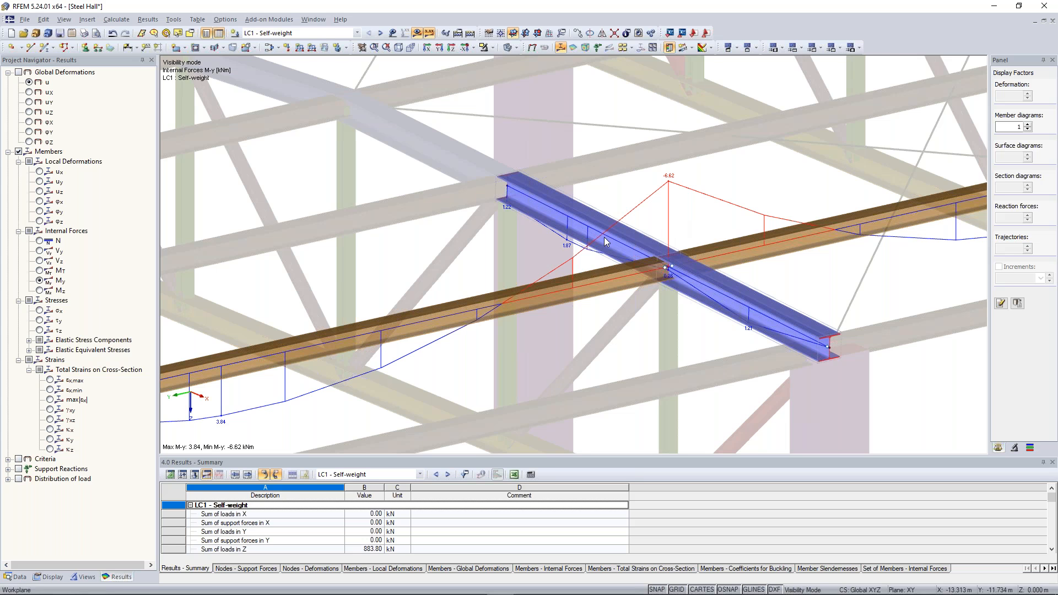
{"action": "middle_click_drag", "start_coordinate": [604, 237], "coordinate": [584, 271], "text": "ctrl"}
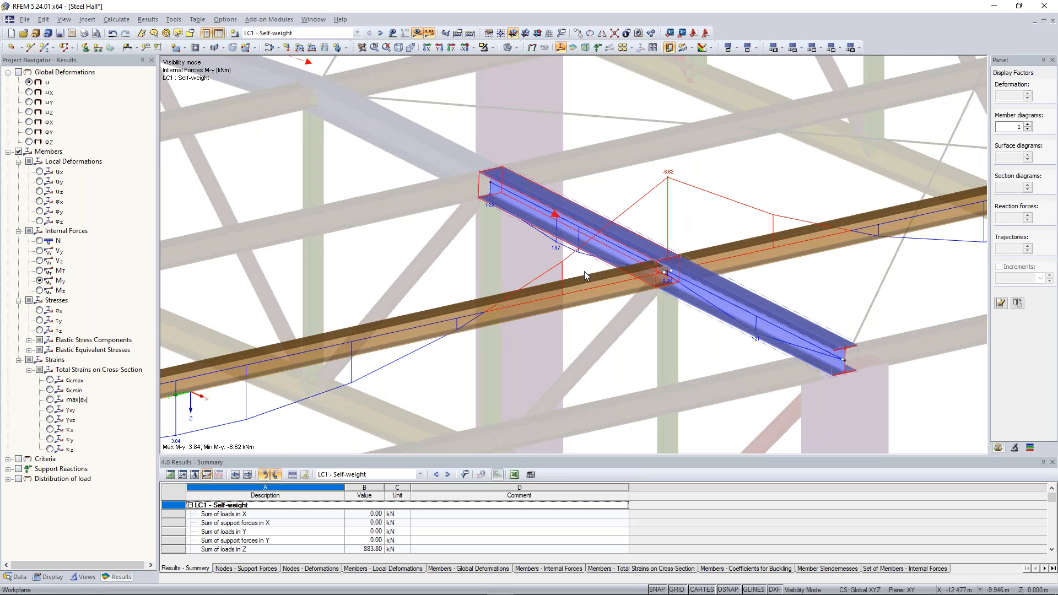
{"action": "left_click", "coordinate": [40, 261]}
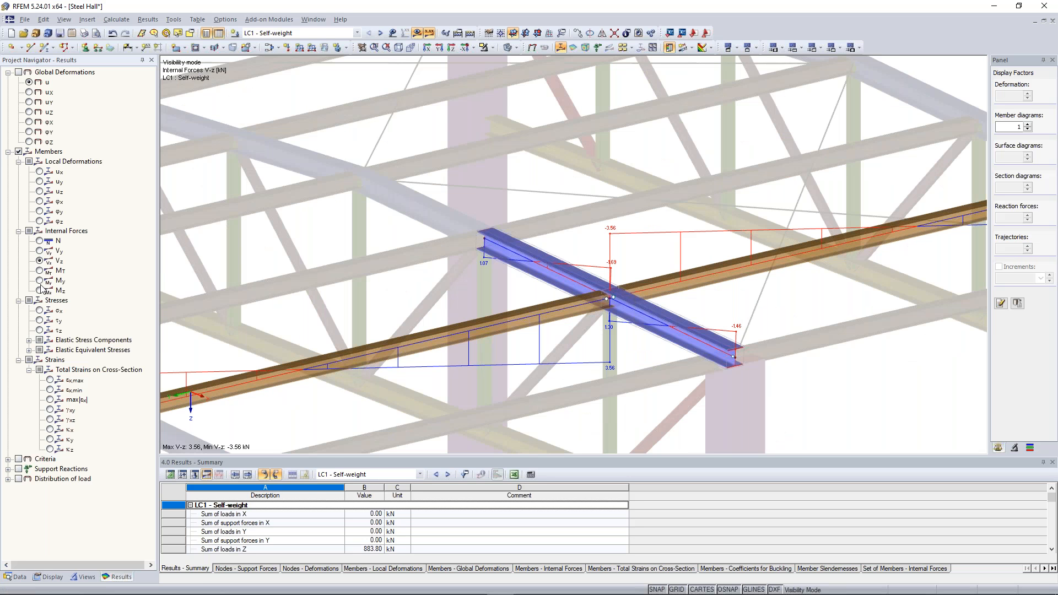
{"action": "left_click", "coordinate": [40, 281]}
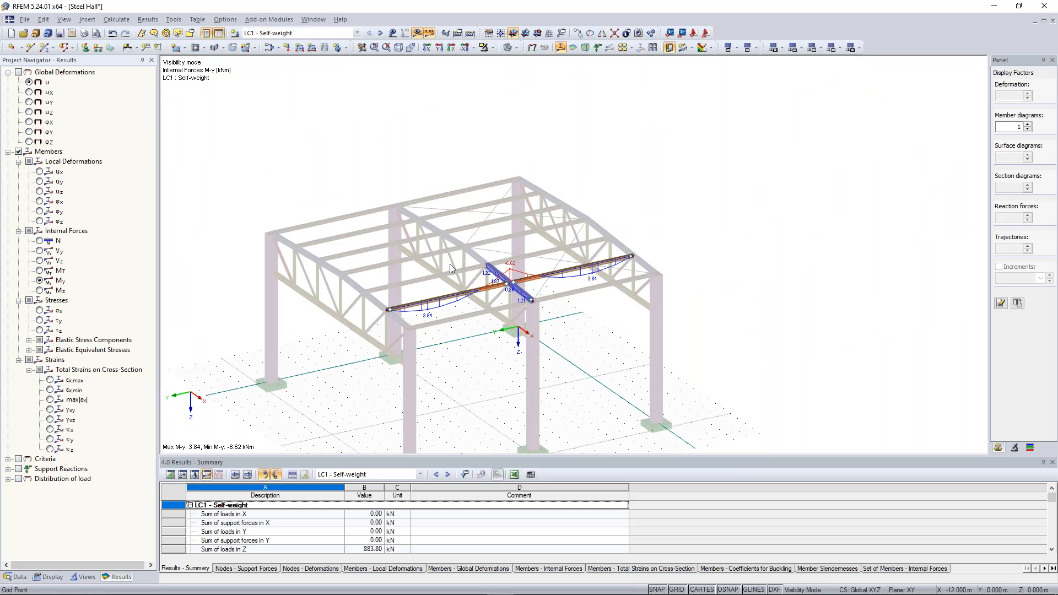
Step: Cancel the visibility mode to show the moment diagrams on the whole hall
{"action": "double_click", "coordinate": [293, 133]}
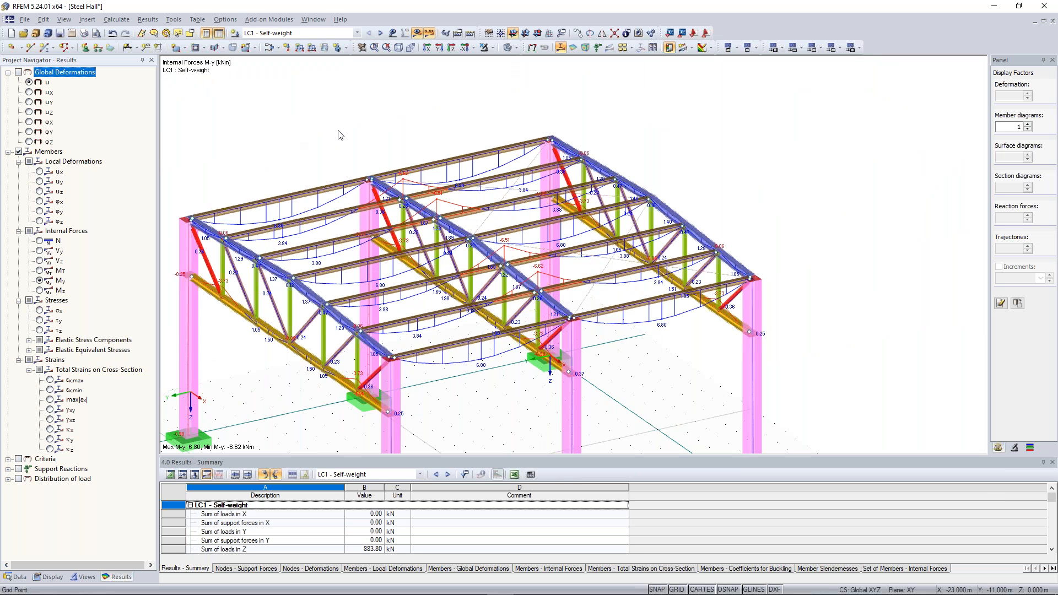
{"action": "scroll", "coordinate": [338, 131], "scroll_direction": "down", "scroll_amount": 1}
{"action": "scroll", "coordinate": [338, 133], "scroll_direction": "down", "scroll_amount": 1}
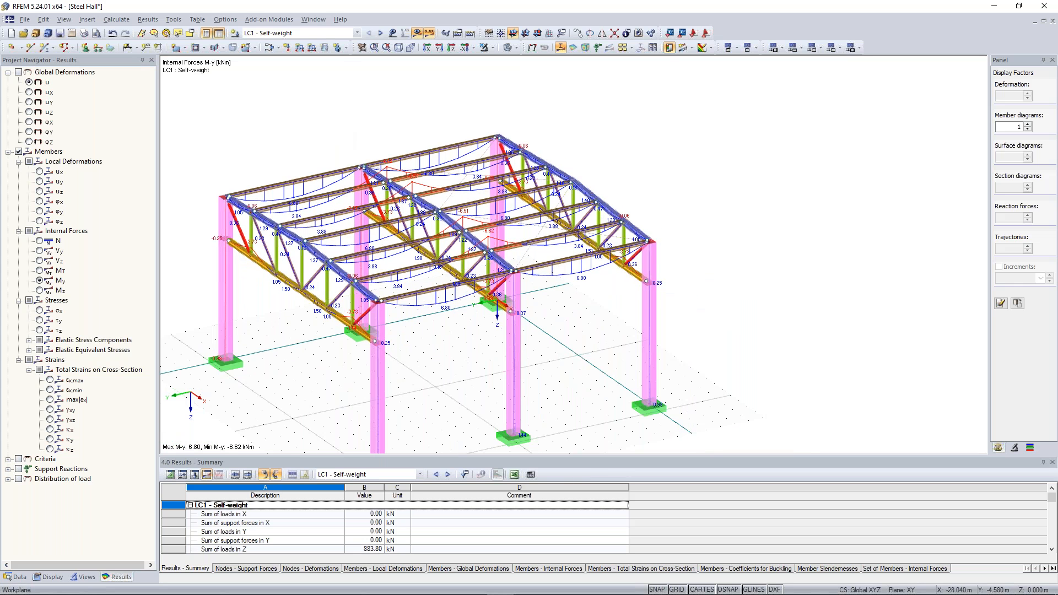
{"action": "middle_click_drag", "start_coordinate": [337, 134], "coordinate": [381, 135], "text": "ctrl"}
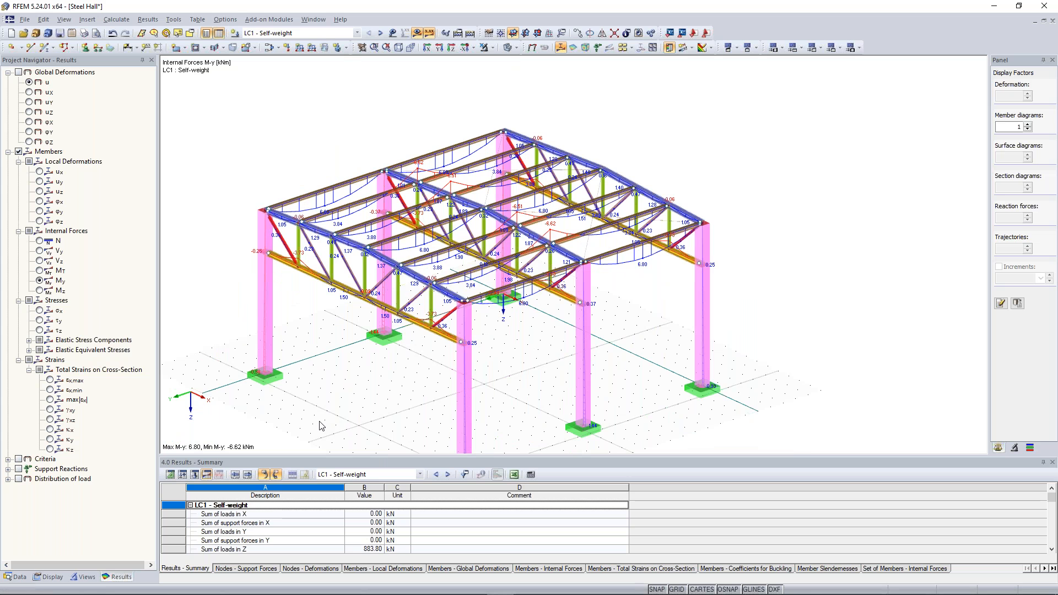
{"action": "middle_click_drag", "start_coordinate": [390, 135], "coordinate": [417, 134]}
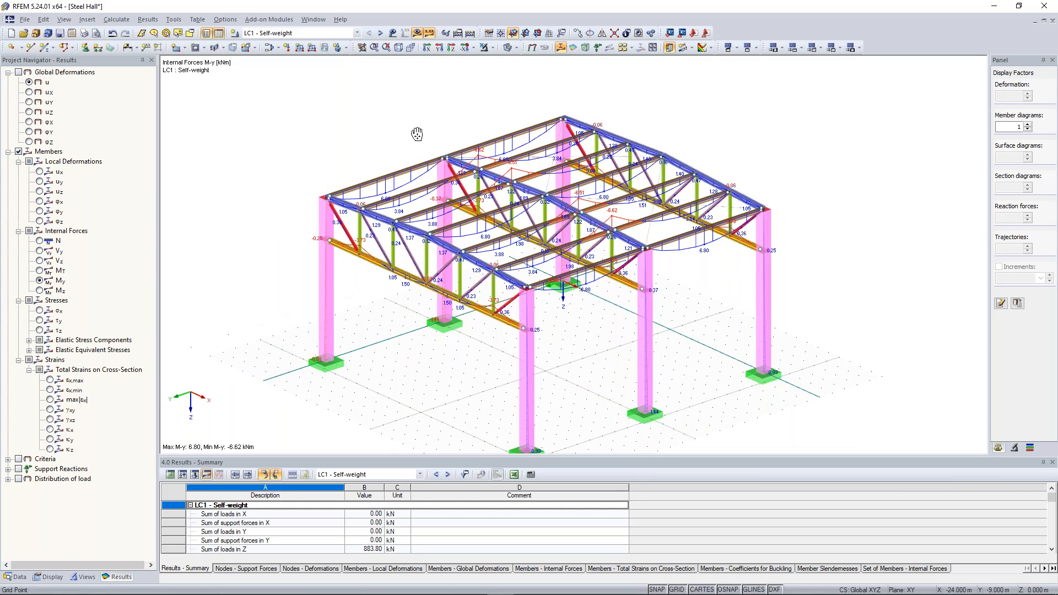
Step: Isolate the middle frame's HEA 300 top-chord member next to the column and inspect its My diagram
{"action": "scroll", "coordinate": [452, 233], "scroll_direction": "up", "scroll_amount": 10}
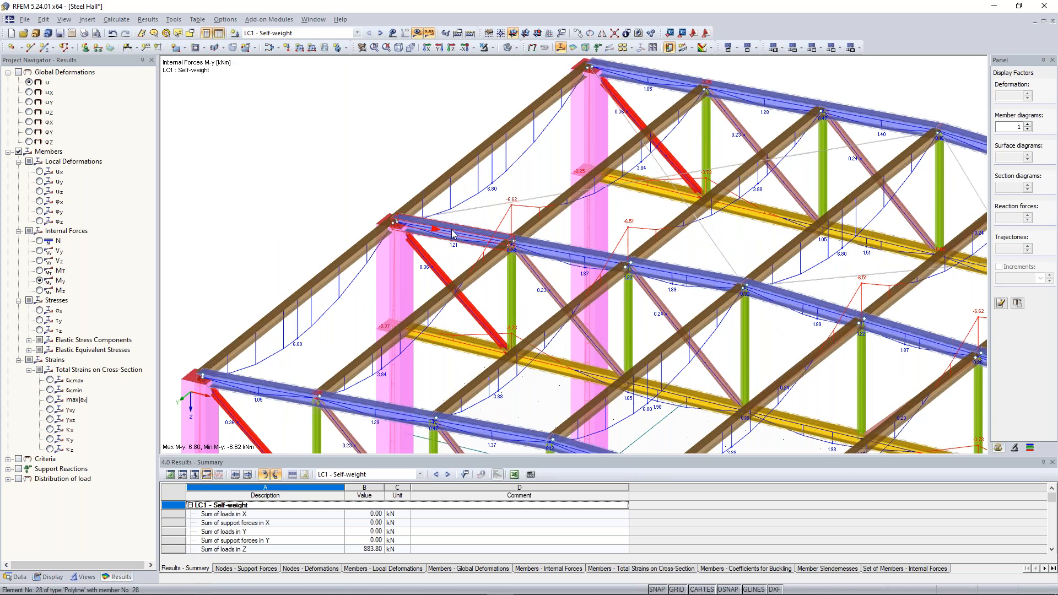
{"action": "scroll", "coordinate": [452, 234], "scroll_direction": "up", "scroll_amount": 3}
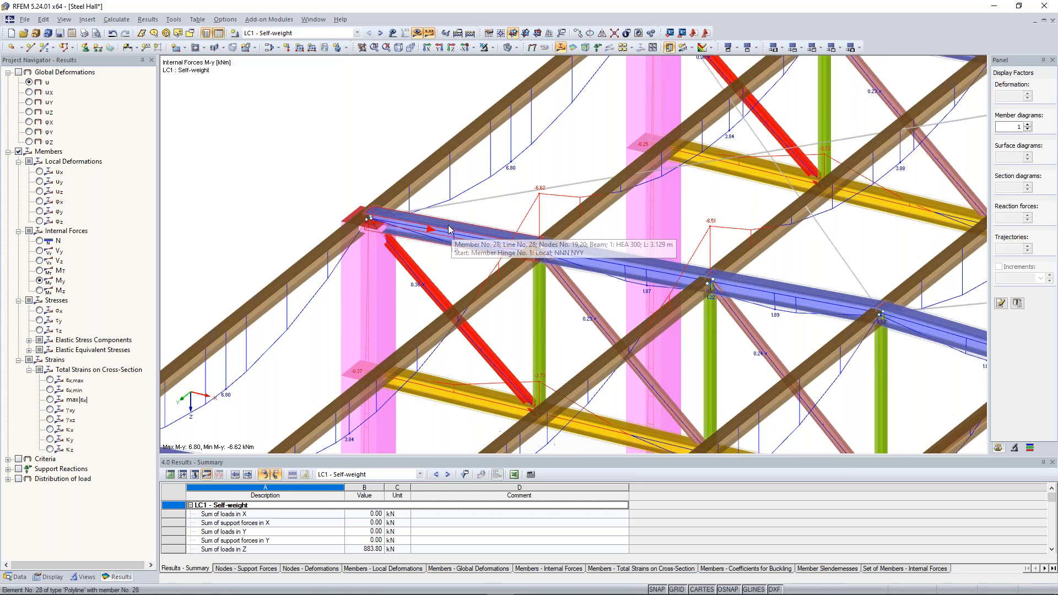
{"action": "middle_click_drag", "start_coordinate": [448, 225], "coordinate": [544, 287]}
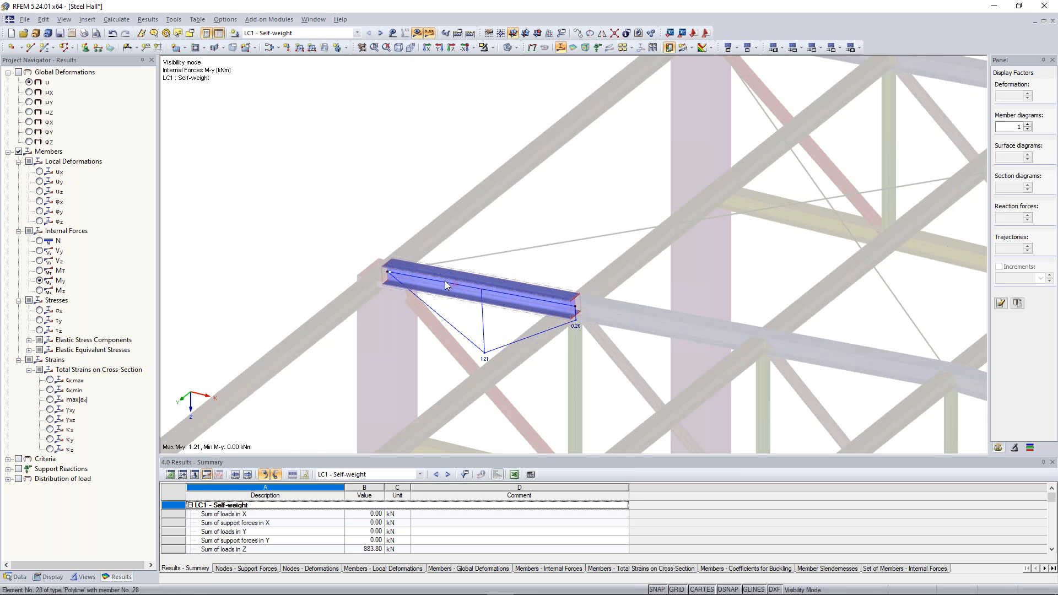
{"action": "scroll", "coordinate": [347, 130], "scroll_direction": "down", "scroll_amount": 2}
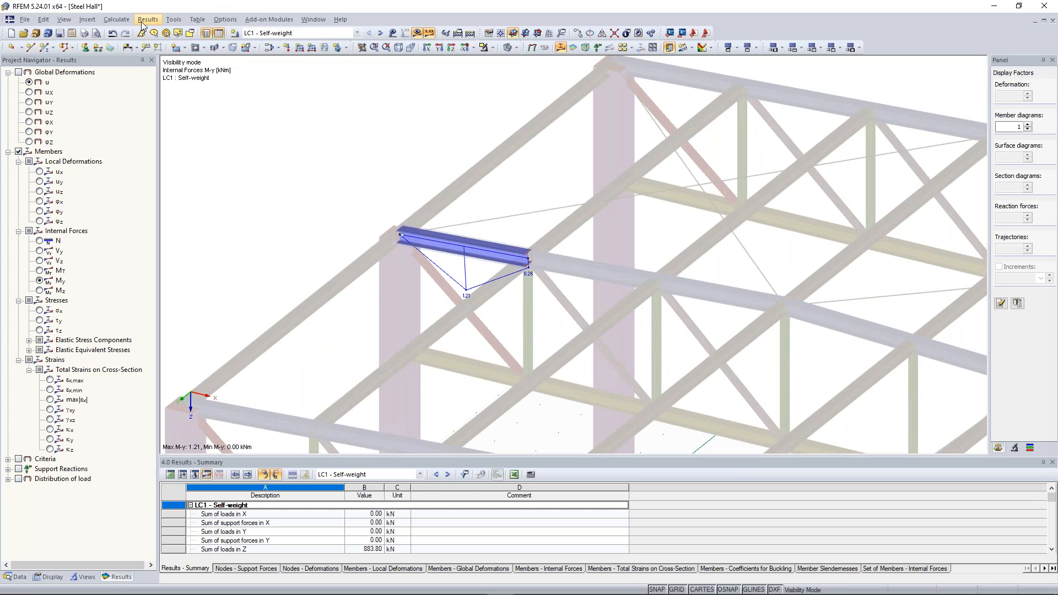
Step: Set the number of member divisions for result diagrams to 30 in the global calculation parameters and recalculate the results
{"action": "left_click", "coordinate": [126, 25]}
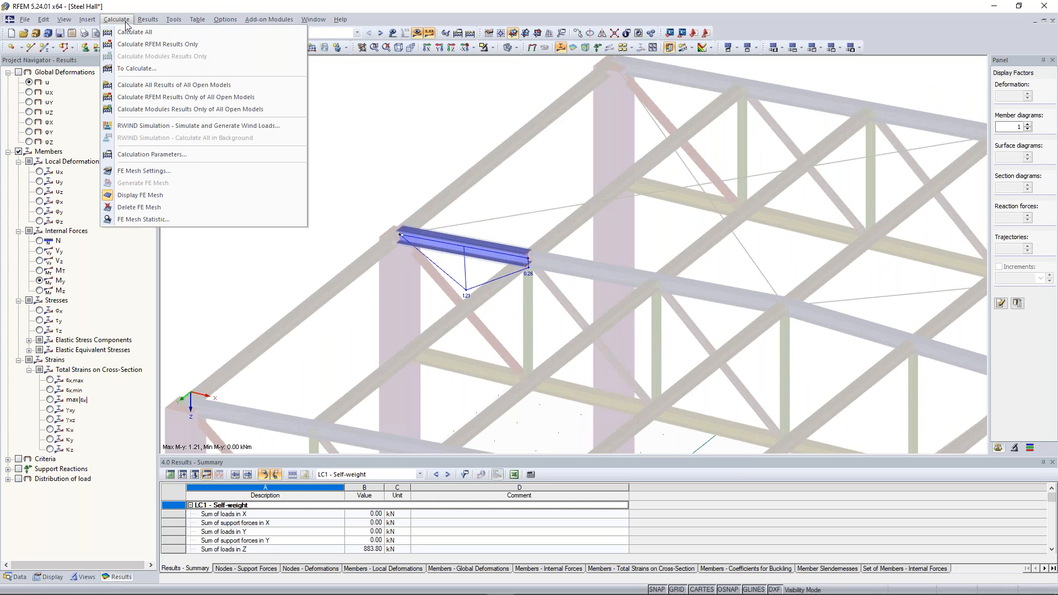
{"action": "left_click", "coordinate": [192, 161]}
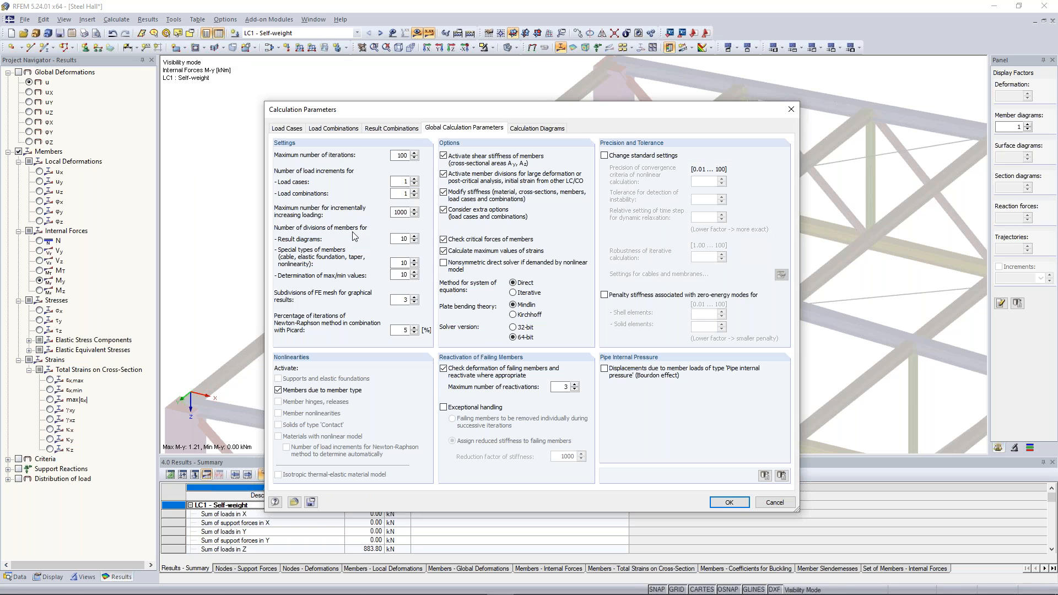
{"action": "left_click_drag", "start_coordinate": [399, 238], "coordinate": [431, 246]}
{"action": "left_click", "coordinate": [472, 36]}
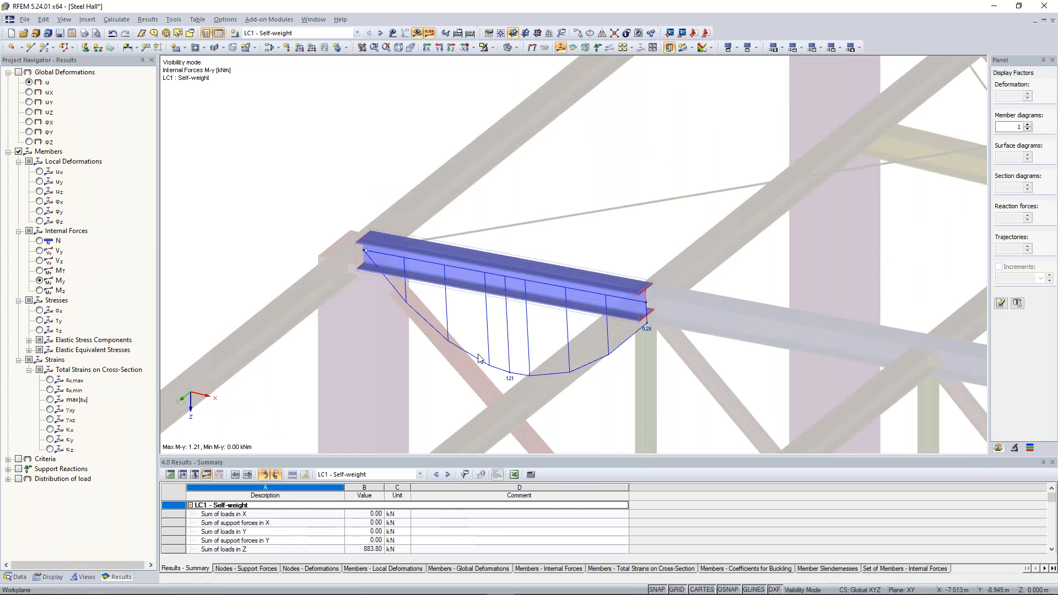
Step: Leave the single-member visibility mode and review the refined My diagrams across the whole hall
{"action": "scroll", "coordinate": [478, 358], "scroll_direction": "down", "scroll_amount": 4}
{"action": "left_click", "coordinate": [492, 48]}
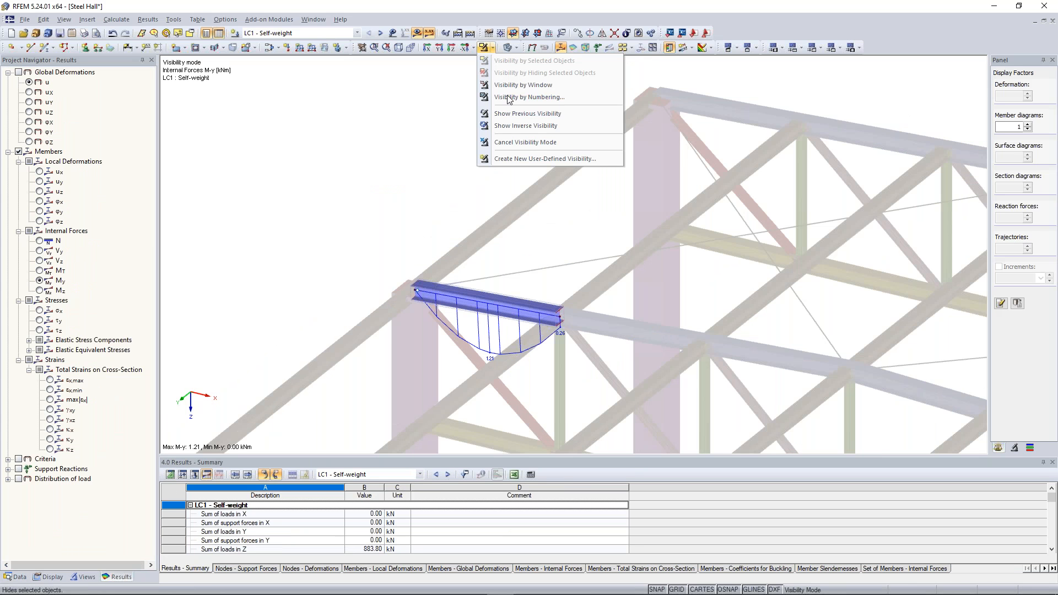
{"action": "left_click", "coordinate": [519, 143]}
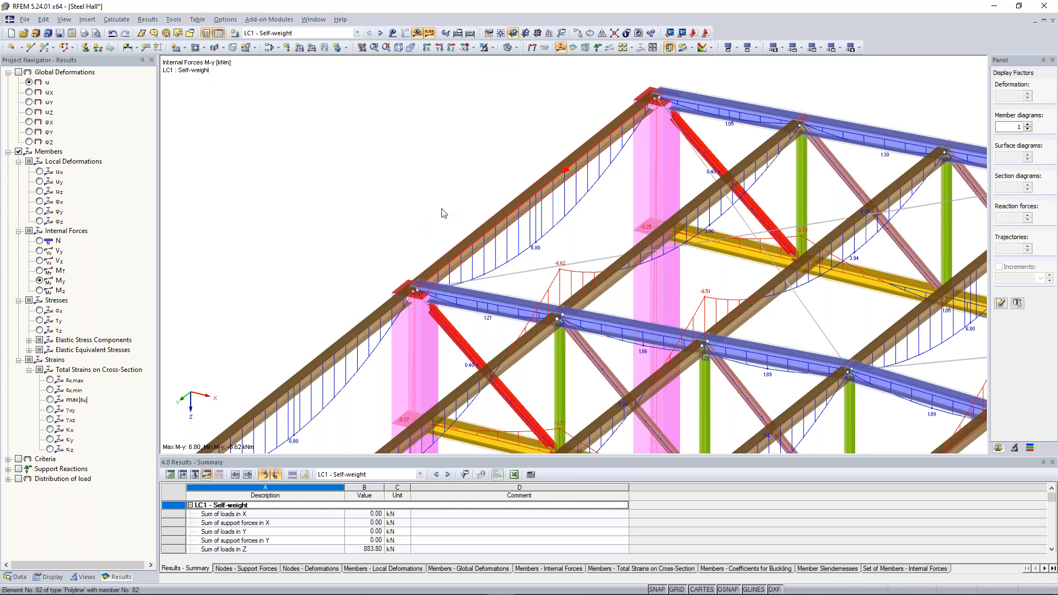
{"action": "scroll", "coordinate": [443, 213], "scroll_direction": "down", "scroll_amount": 2}
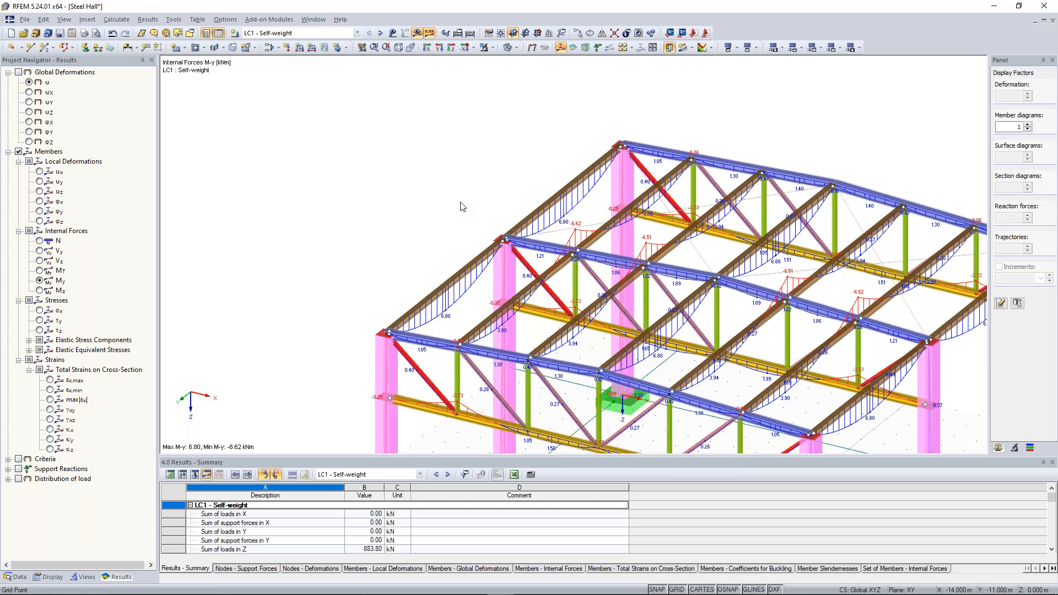
{"action": "scroll", "coordinate": [462, 208], "scroll_direction": "up", "scroll_amount": 2}
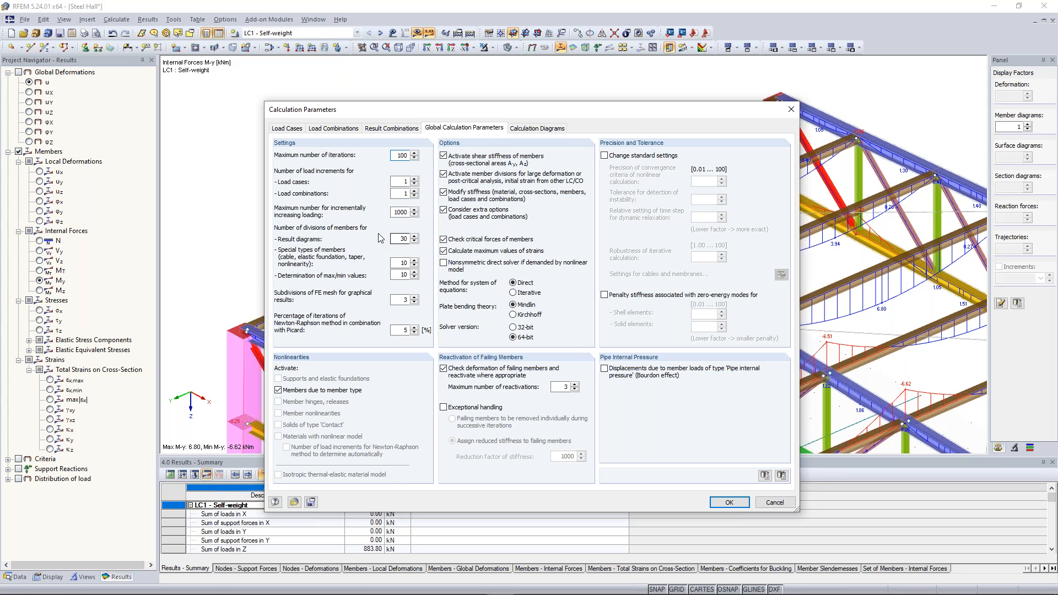
Step: Confirm 30 member divisions for result diagrams in the global calculation parameters and review the My diagrams across the hall
{"action": "left_click_drag", "start_coordinate": [408, 239], "coordinate": [390, 247]}
{"action": "key", "text": "Return"}
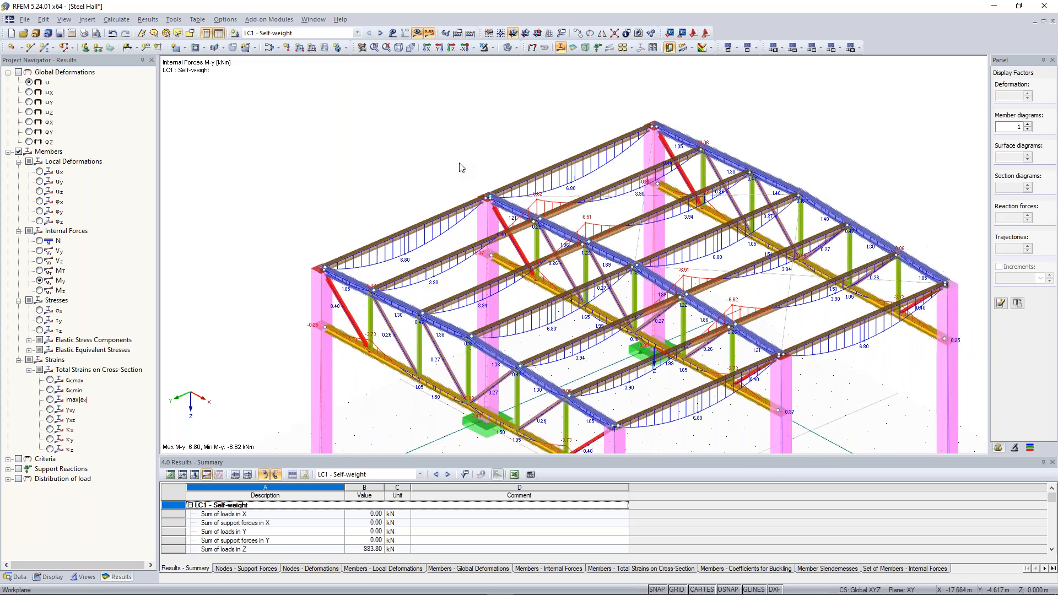
{"action": "scroll", "coordinate": [461, 167], "scroll_direction": "down", "scroll_amount": 1}
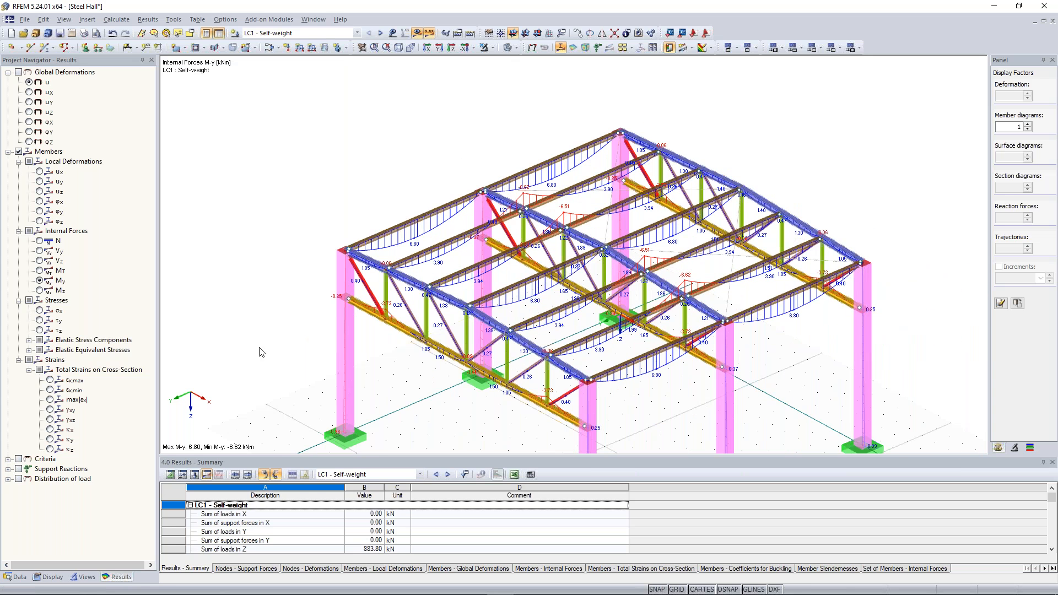
{"action": "middle_click_drag", "start_coordinate": [468, 175], "coordinate": [336, 121], "text": "ctrl"}
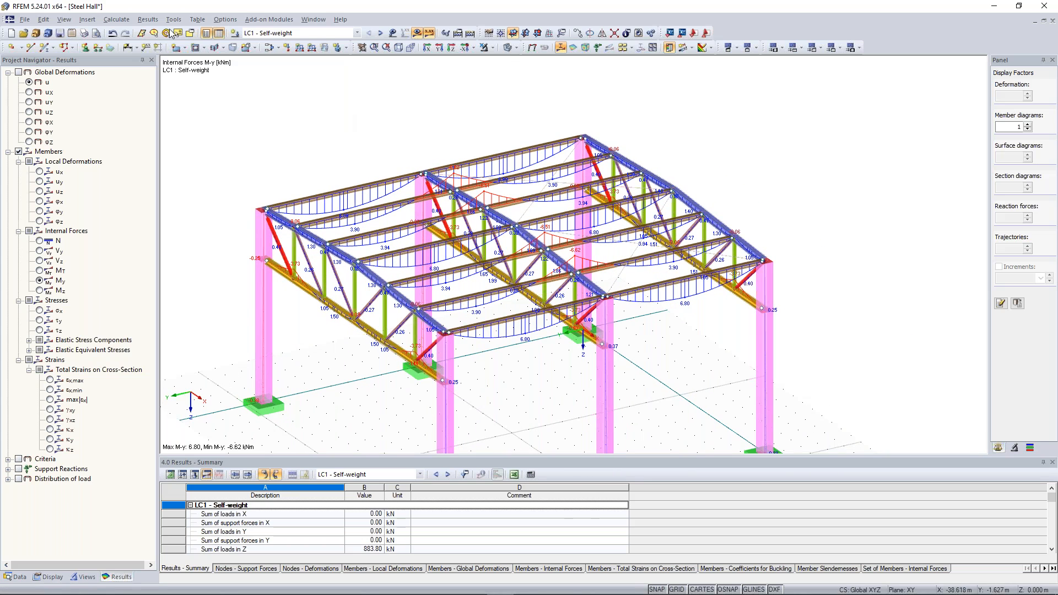
Step: Activate exceptional handling of failing members in the global calculation parameters, with failing members removed individually during successive iterations
{"action": "left_click", "coordinate": [125, 20]}
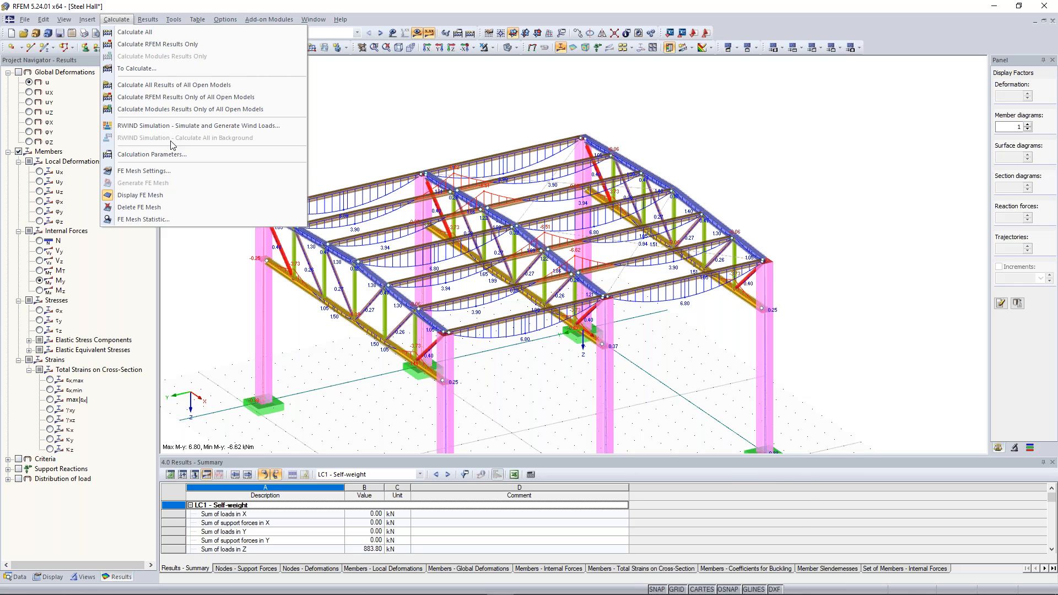
{"action": "left_click", "coordinate": [165, 155]}
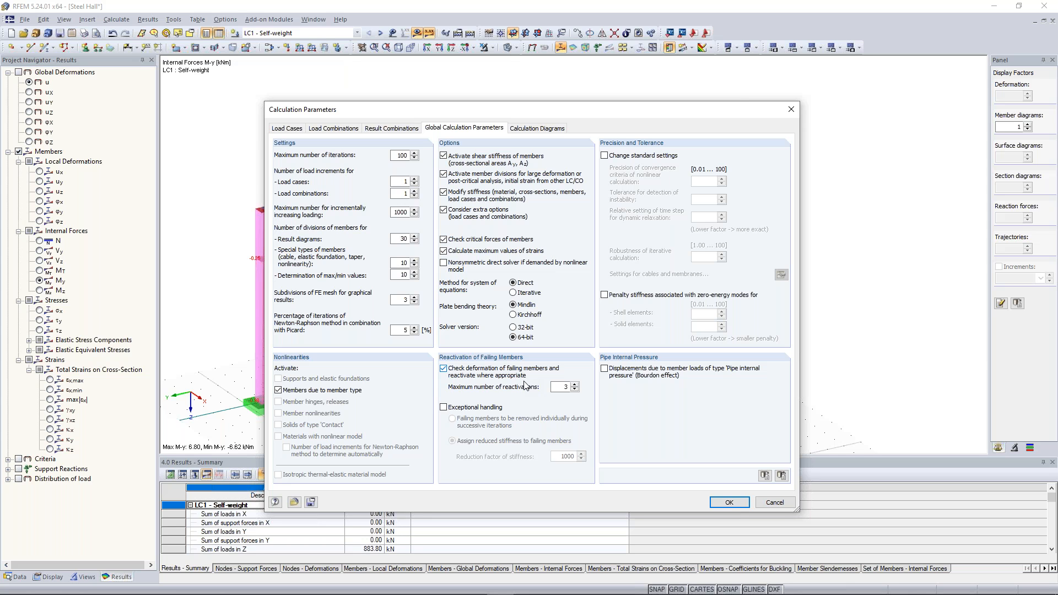
{"action": "left_click_drag", "start_coordinate": [684, 109], "coordinate": [497, 241]}
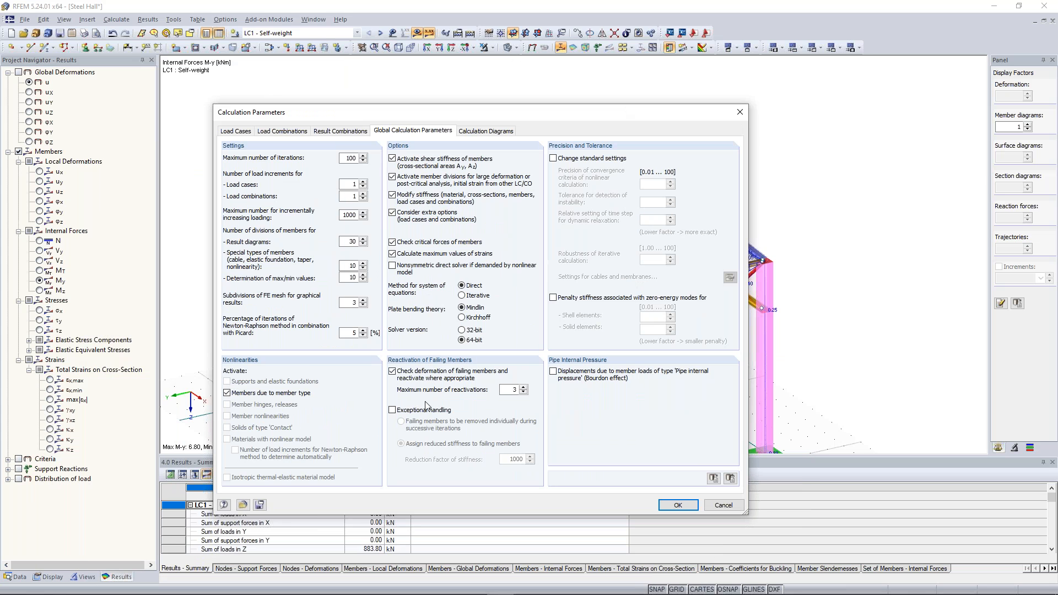
{"action": "left_click", "coordinate": [426, 407]}
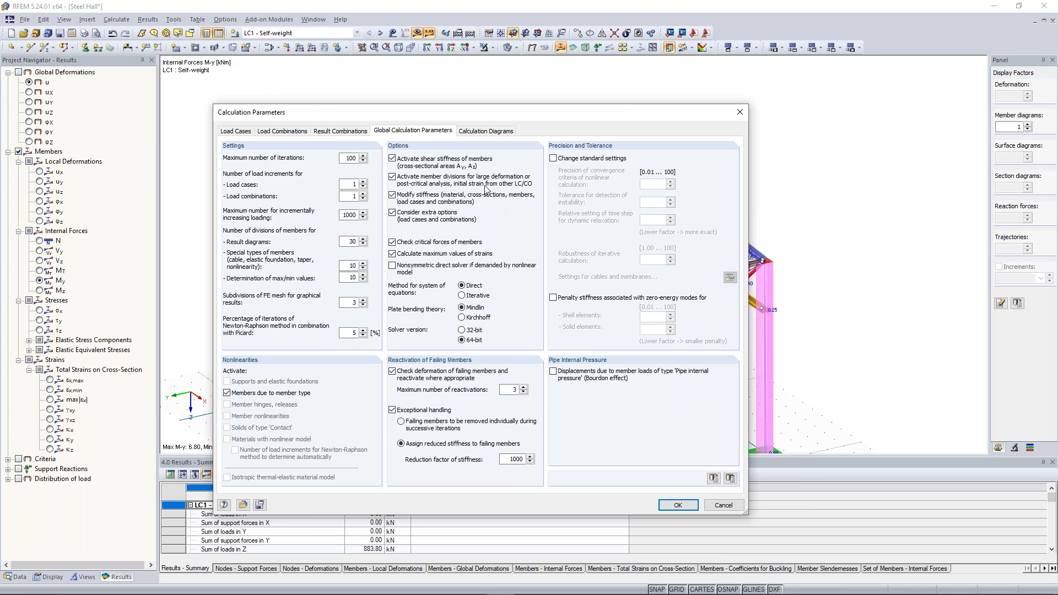
{"action": "left_click_drag", "start_coordinate": [508, 112], "coordinate": [525, 88]}
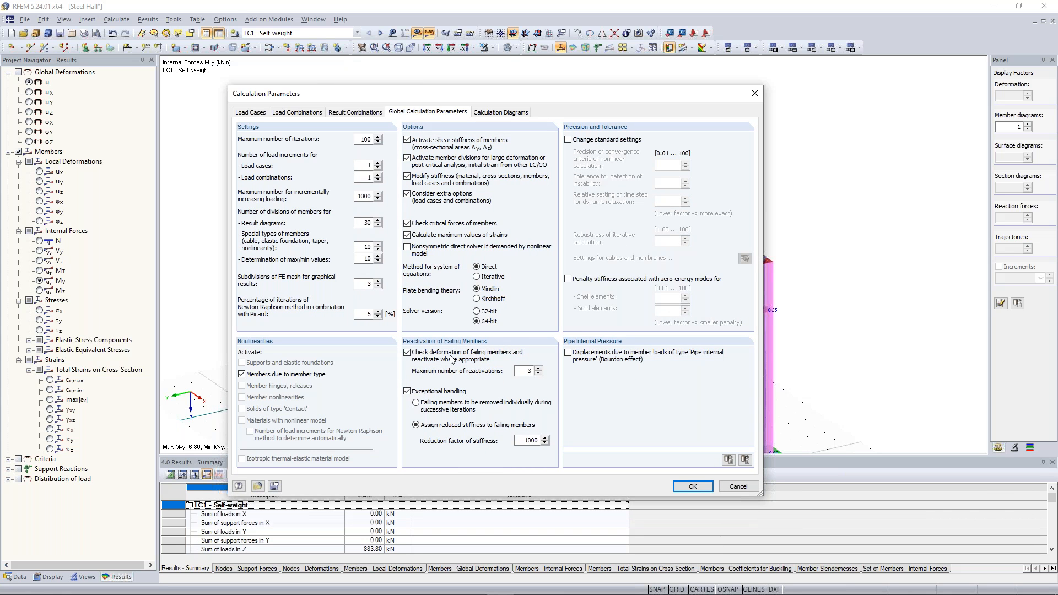
{"action": "left_click", "coordinate": [475, 409]}
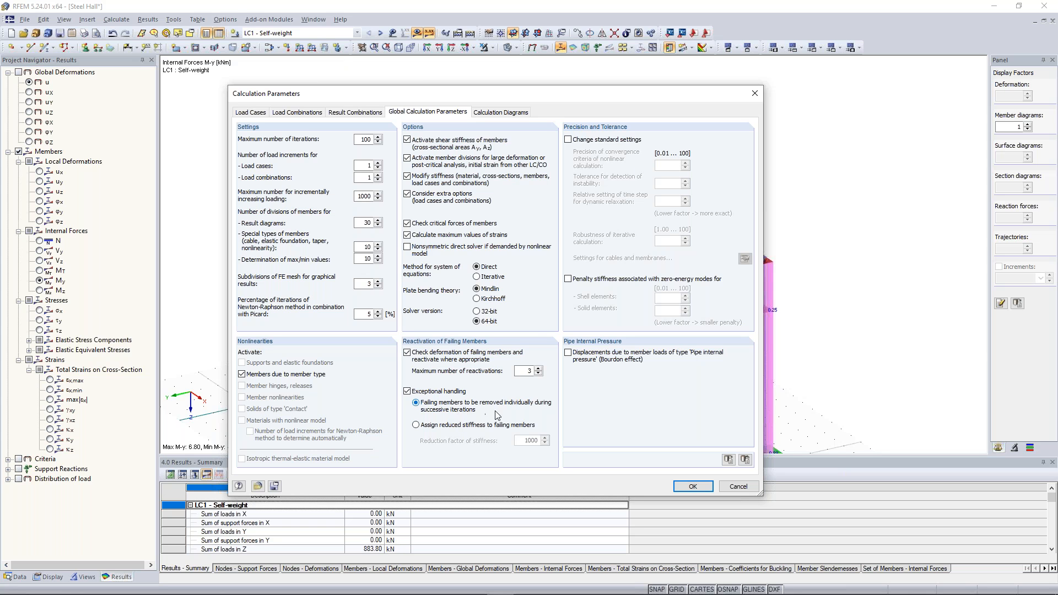
{"action": "left_click", "coordinate": [692, 486]}
{"action": "left_click", "coordinate": [476, 318]}
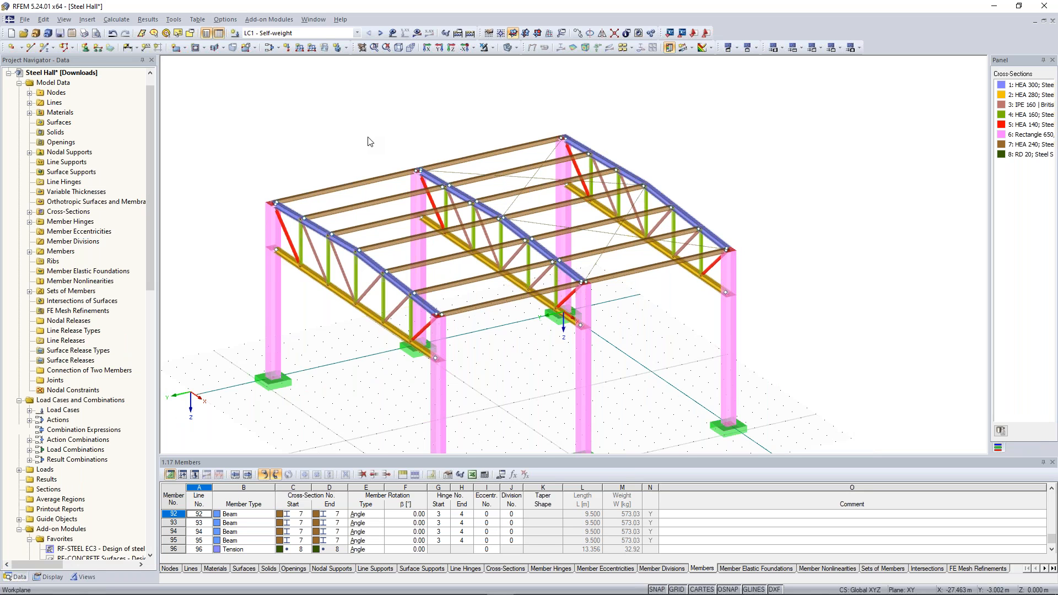
Step: Review the permanent, imposed, snow and wind actions and the load cases assigned to them
{"action": "left_click", "coordinate": [239, 34]}
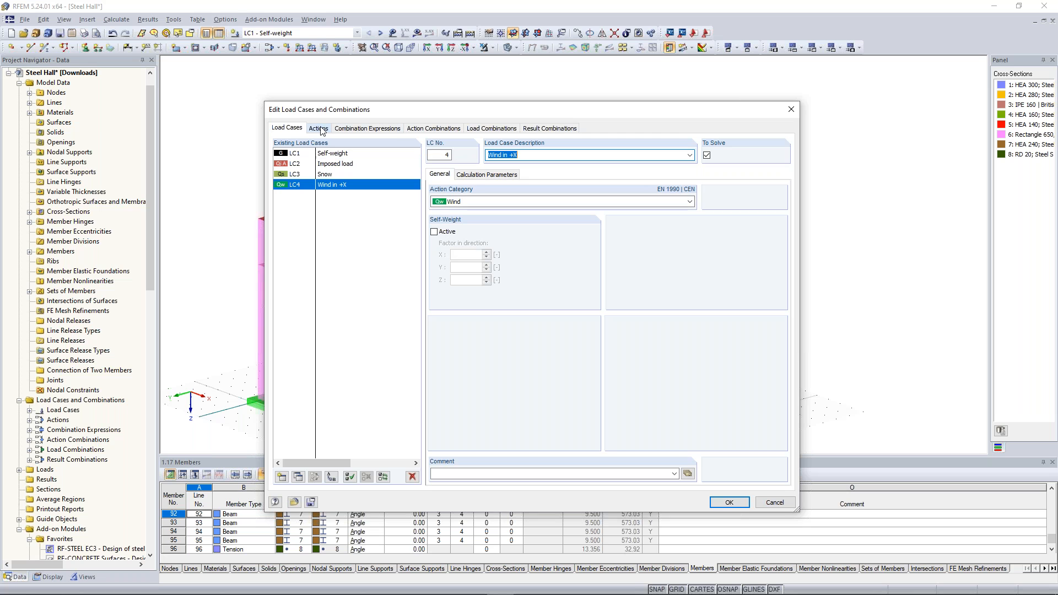
{"action": "left_click", "coordinate": [319, 128]}
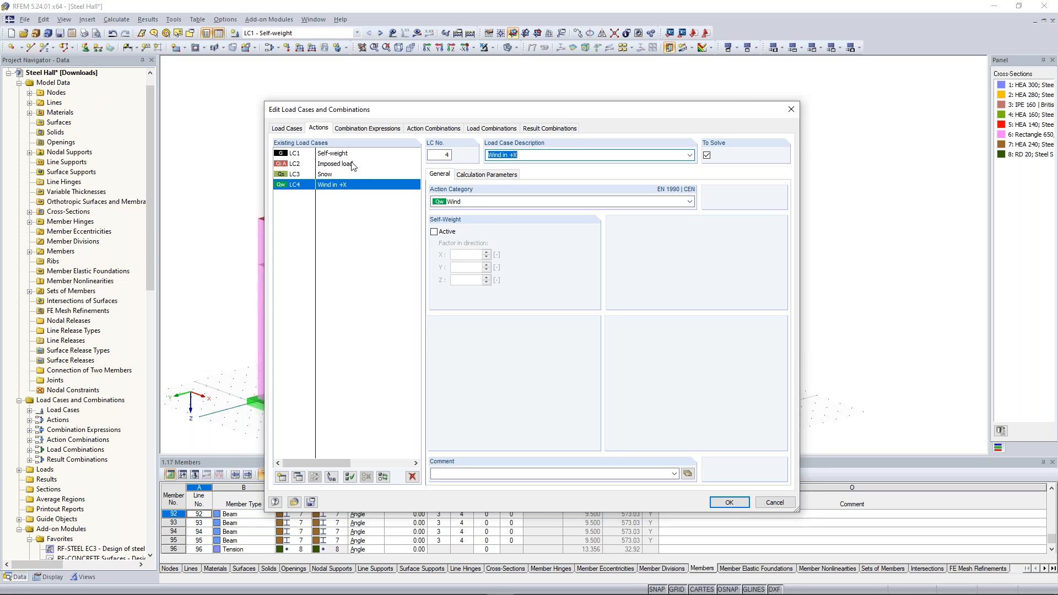
{"action": "left_click", "coordinate": [339, 164]}
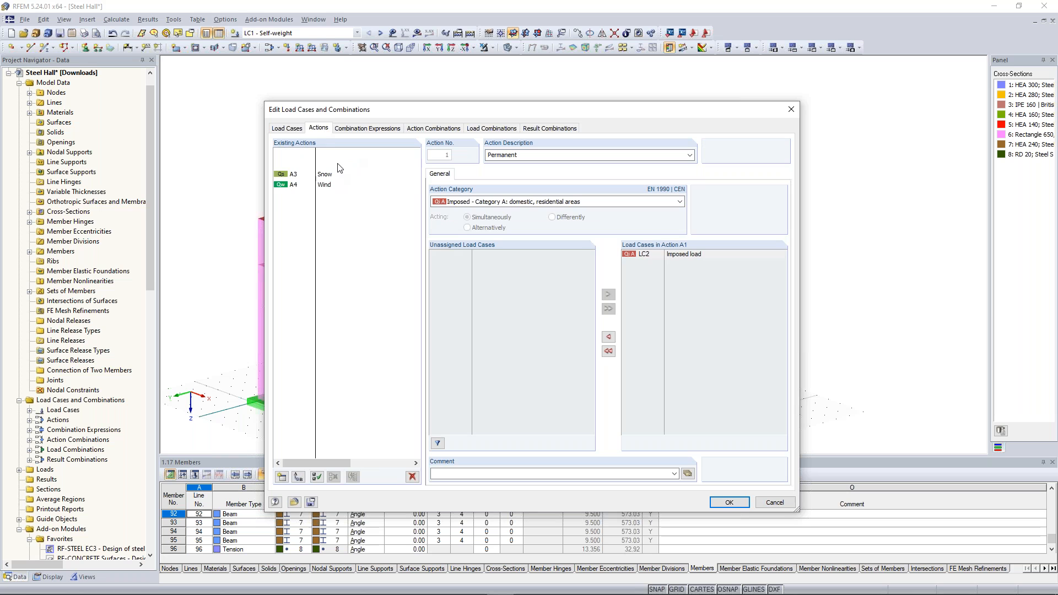
{"action": "left_click", "coordinate": [334, 175]}
{"action": "left_click", "coordinate": [330, 186]}
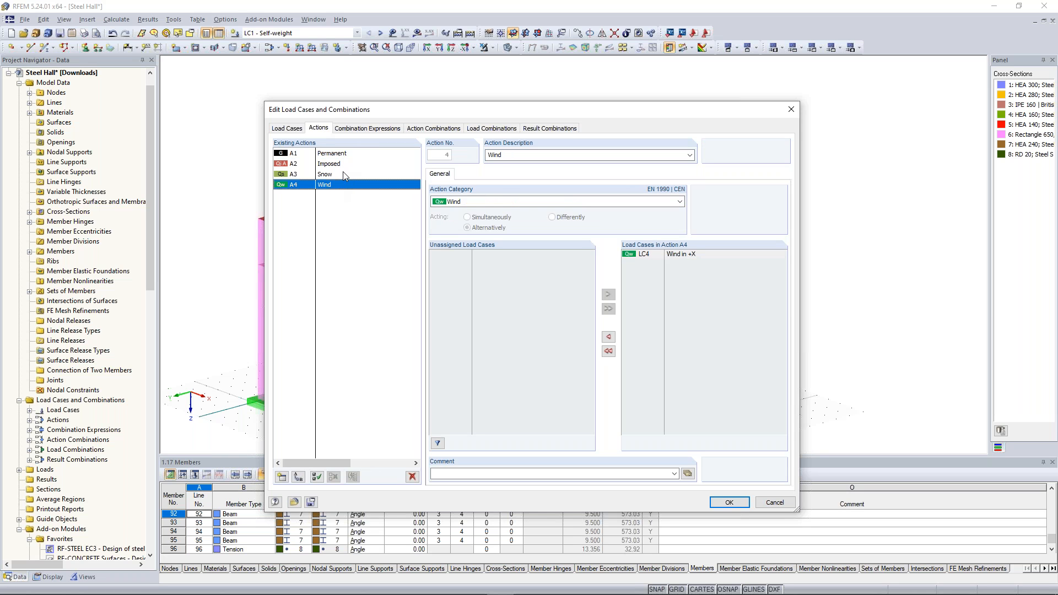
{"action": "left_click", "coordinate": [343, 173]}
{"action": "left_click", "coordinate": [347, 154]}
Step: Delete the three SLS combination expressions CE2, CE3 and CE4, keeping only the ULS expression CE1
{"action": "left_click", "coordinate": [368, 128]}
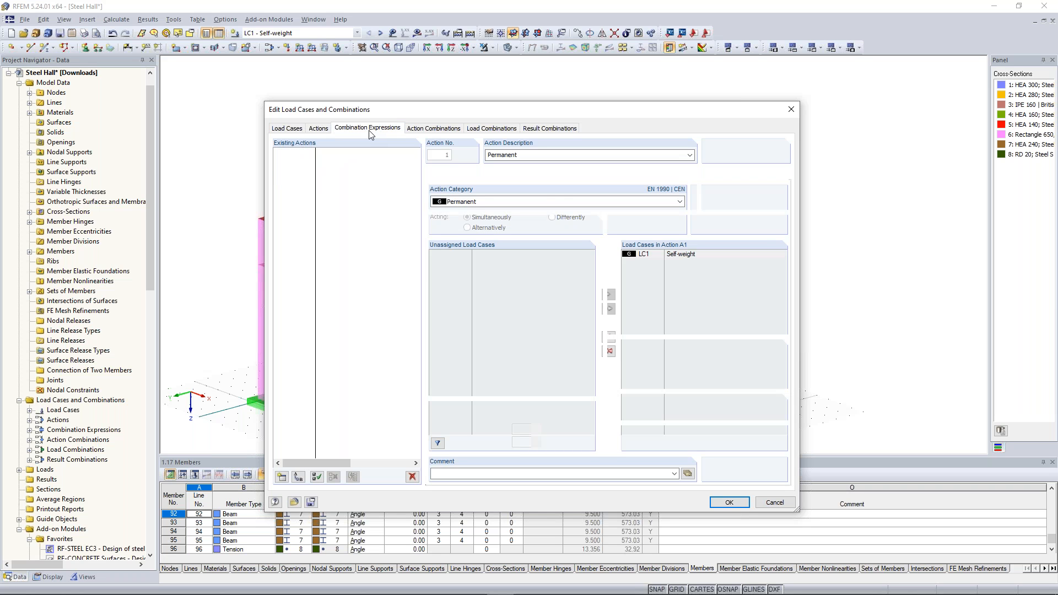
{"action": "left_click", "coordinate": [325, 163]}
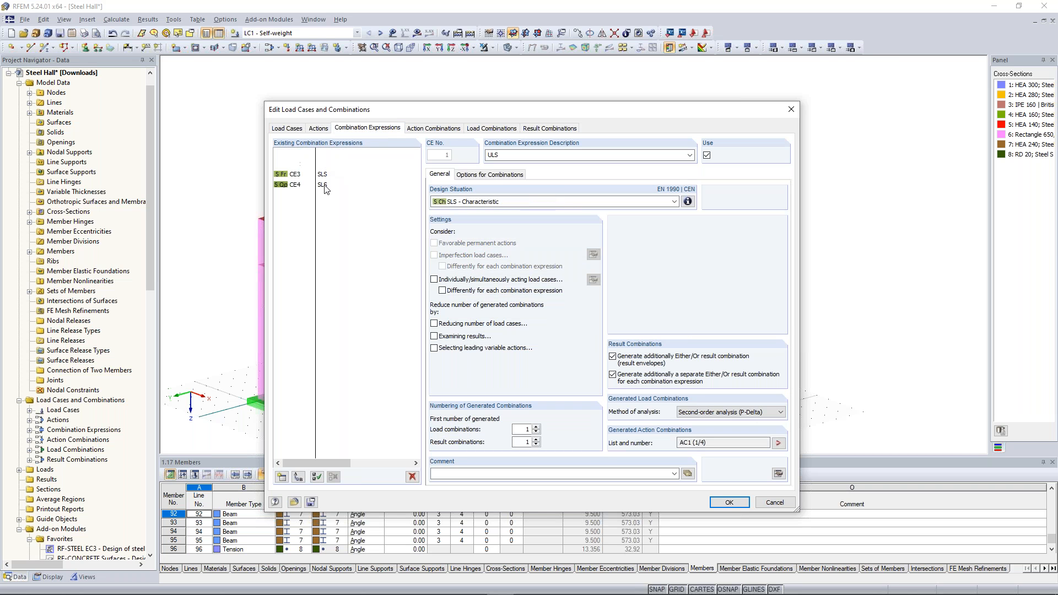
{"action": "left_click", "coordinate": [325, 185], "text": "shift"}
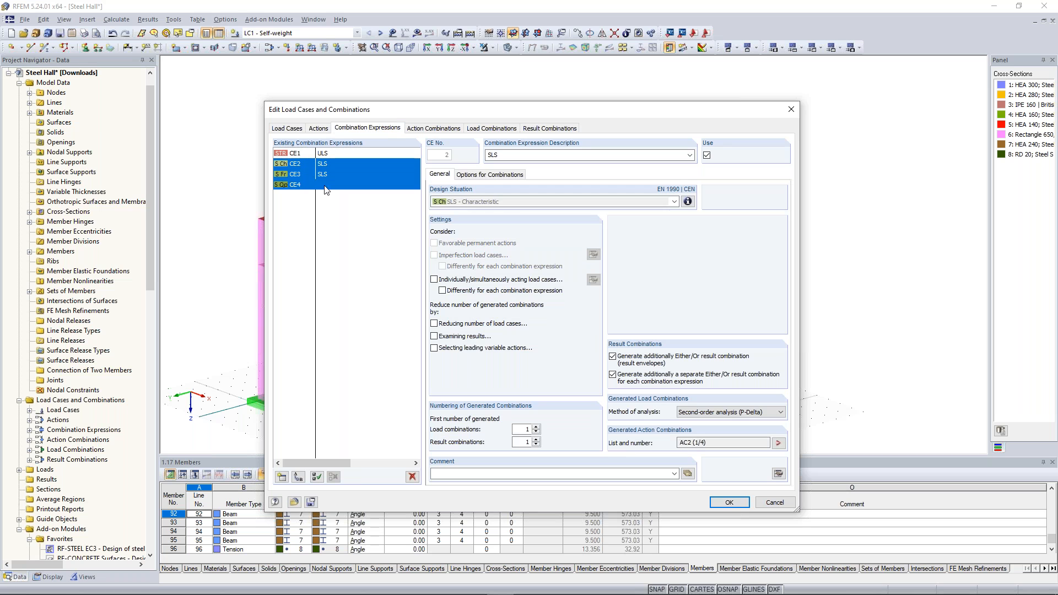
{"action": "left_click", "coordinate": [413, 477]}
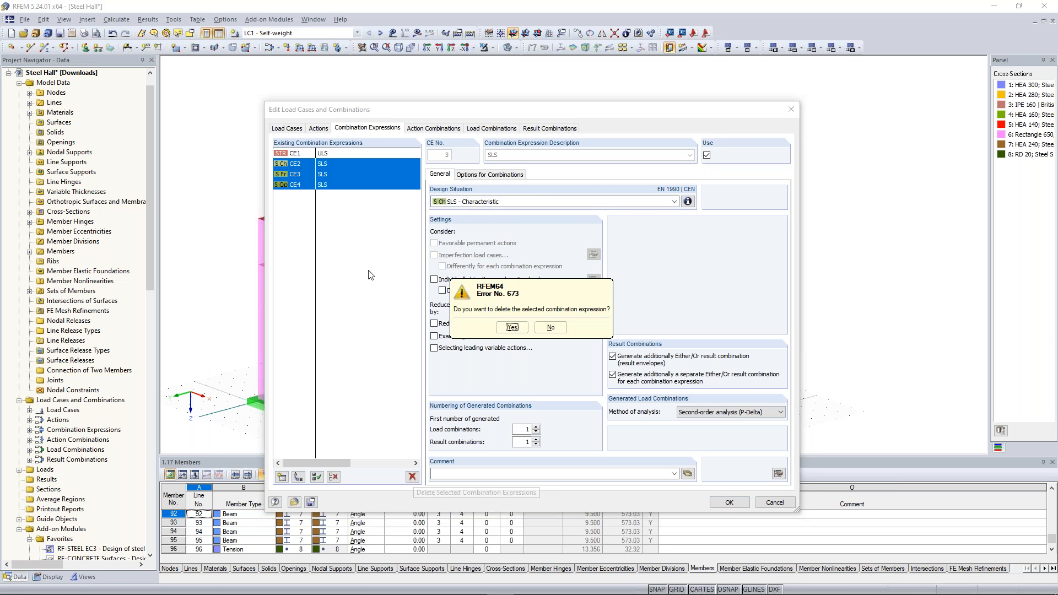
{"action": "left_click", "coordinate": [512, 328]}
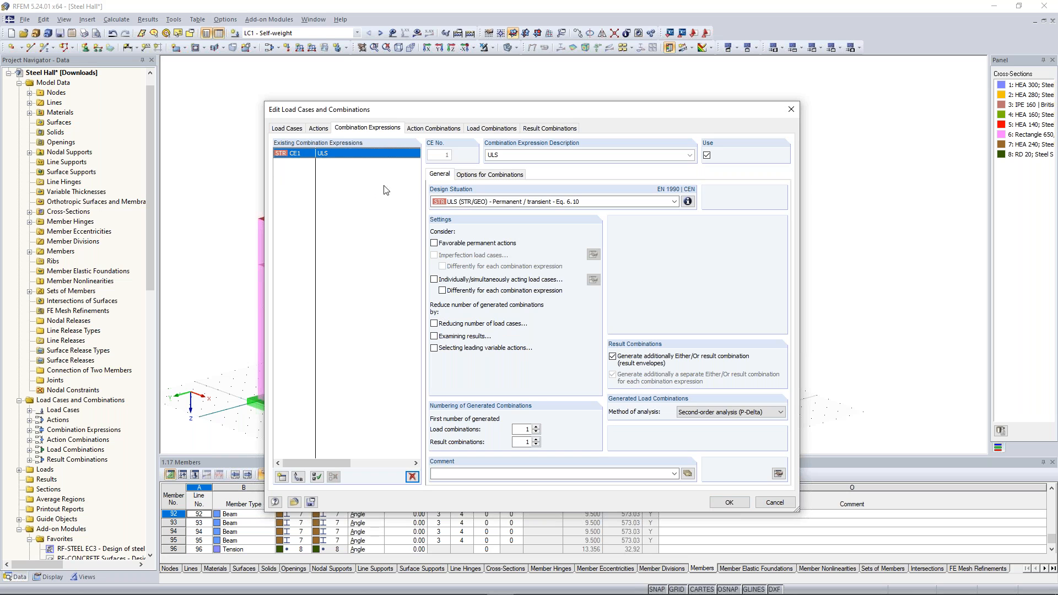
Step: Generate the action and load combinations from the ULS combination expression and accept them
{"action": "left_click", "coordinate": [431, 131]}
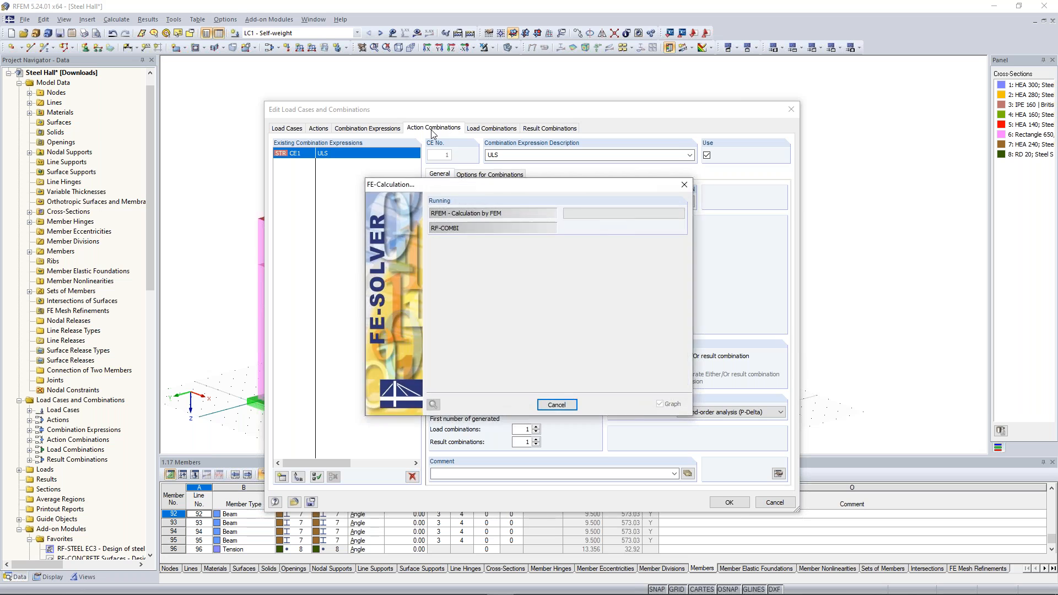
{"action": "left_click", "coordinate": [499, 130]}
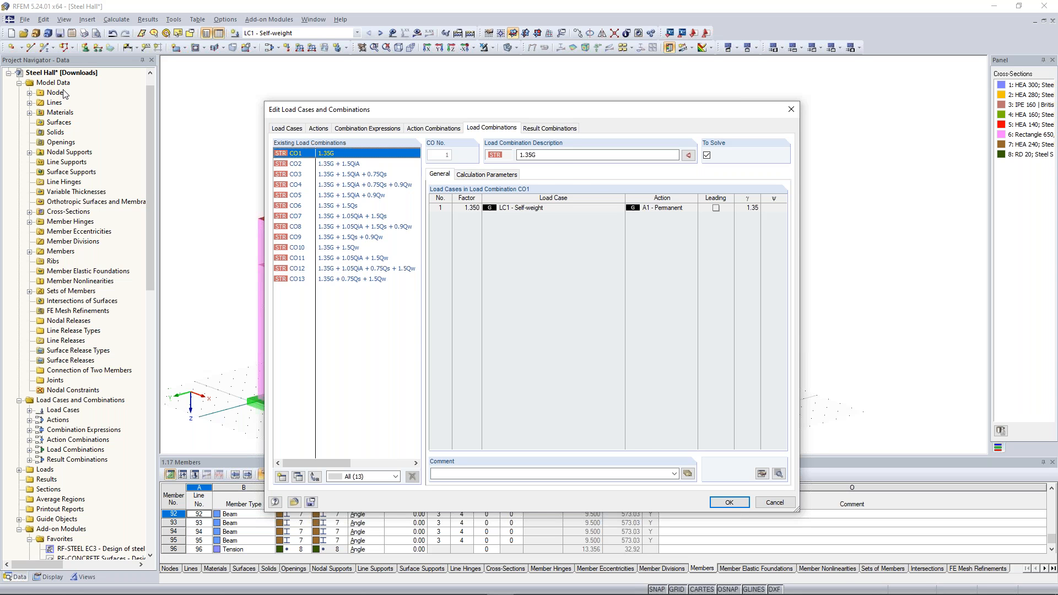
{"action": "key", "text": "Return"}
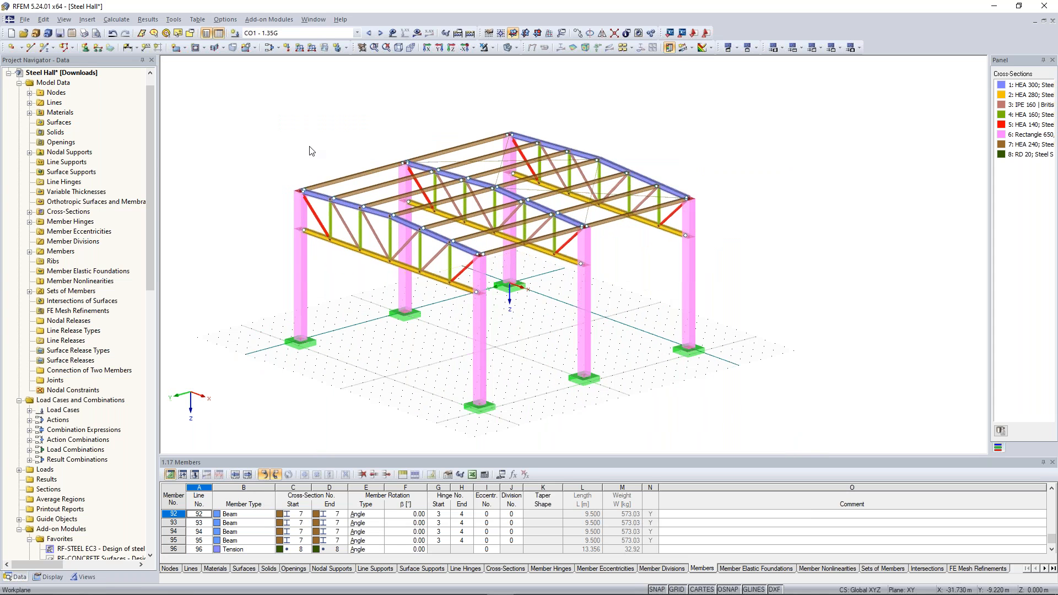
Step: Start generating member loads from an area load via planes in LC1, with direction ZL and a uniform magnitude of 0.5 kN/m²
{"action": "middle_click_drag", "start_coordinate": [309, 147], "coordinate": [312, 147], "text": "ctrl"}
{"action": "scroll", "coordinate": [342, 143], "scroll_direction": "up", "scroll_amount": 2}
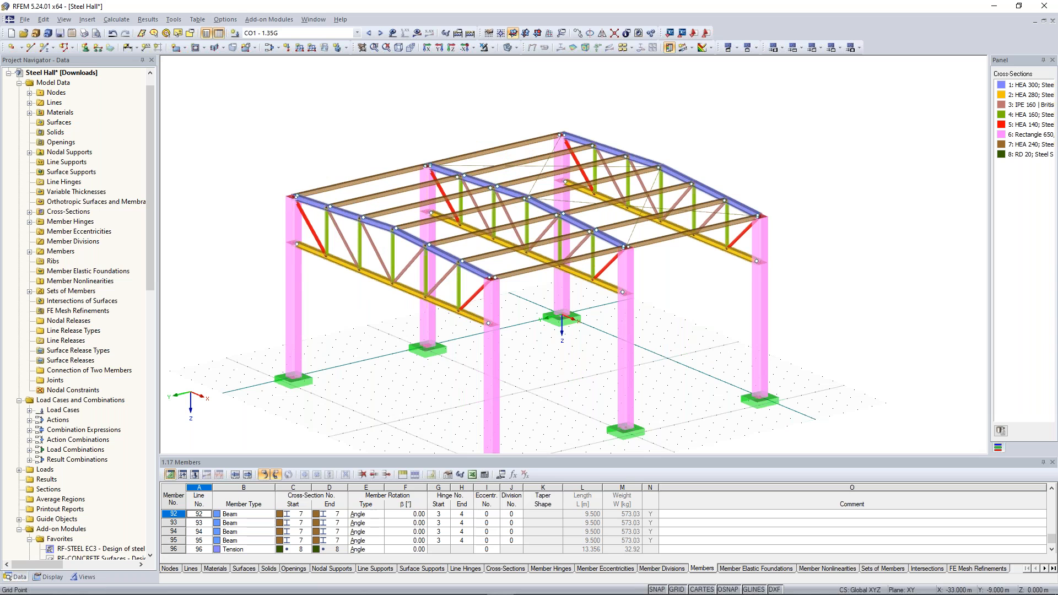
{"action": "middle_click_drag", "start_coordinate": [325, 110], "coordinate": [342, 111], "text": "ctrl"}
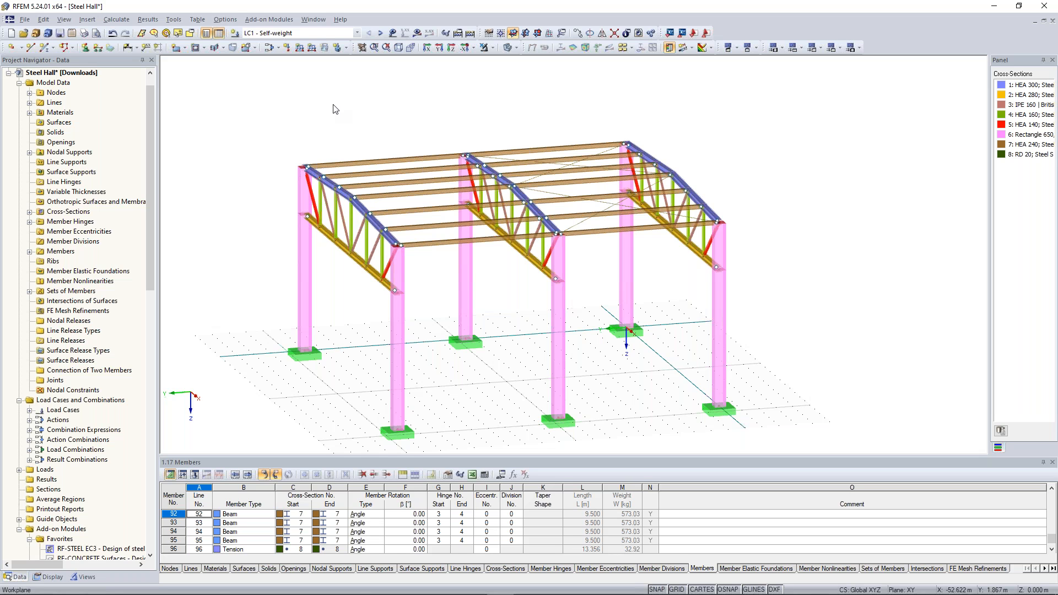
{"action": "middle_click_drag", "start_coordinate": [475, 133], "coordinate": [435, 148], "text": "ctrl"}
{"action": "left_click", "coordinate": [175, 19]}
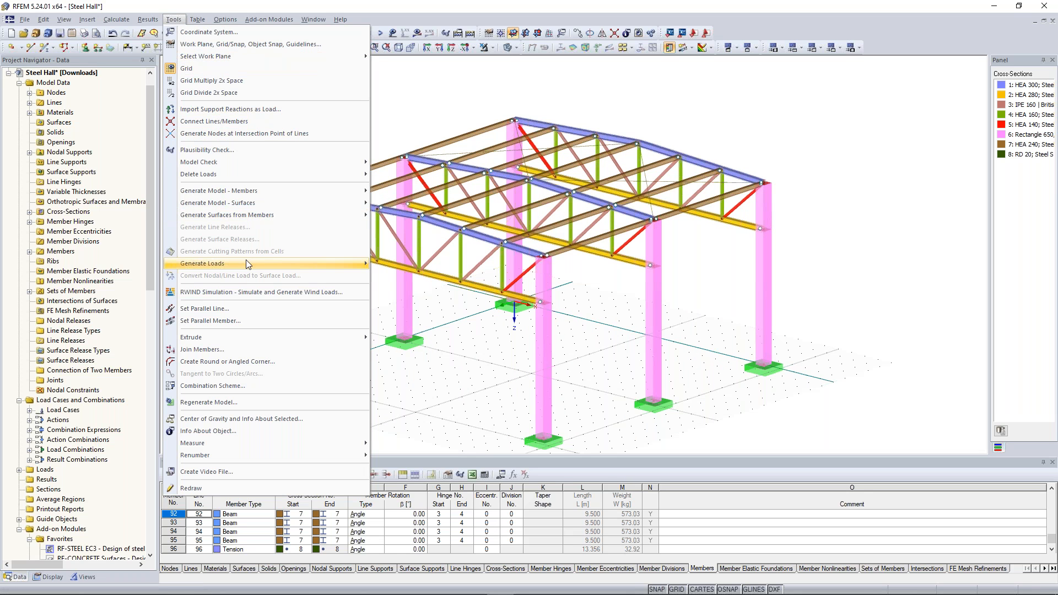
{"action": "mouse_move", "coordinate": [321, 264]}
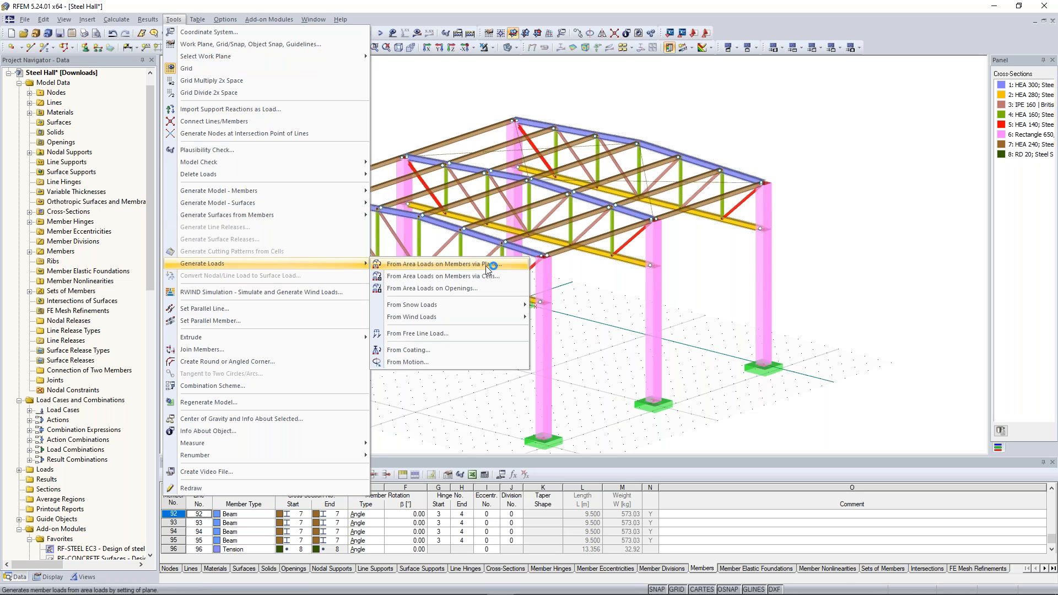
{"action": "left_click", "coordinate": [504, 264]}
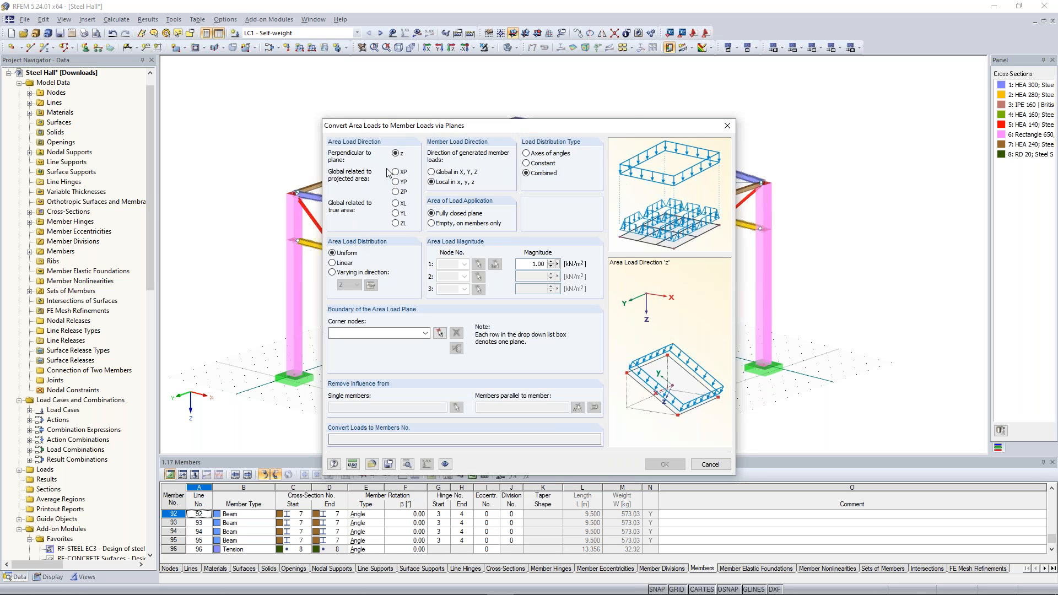
{"action": "left_click", "coordinate": [395, 224]}
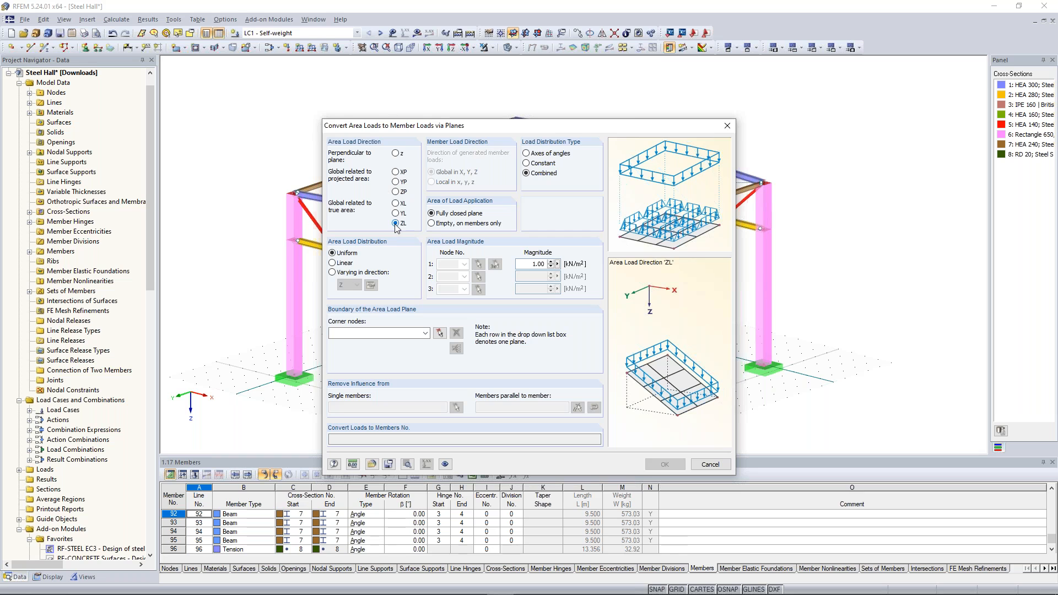
{"action": "double_click", "coordinate": [534, 264]}
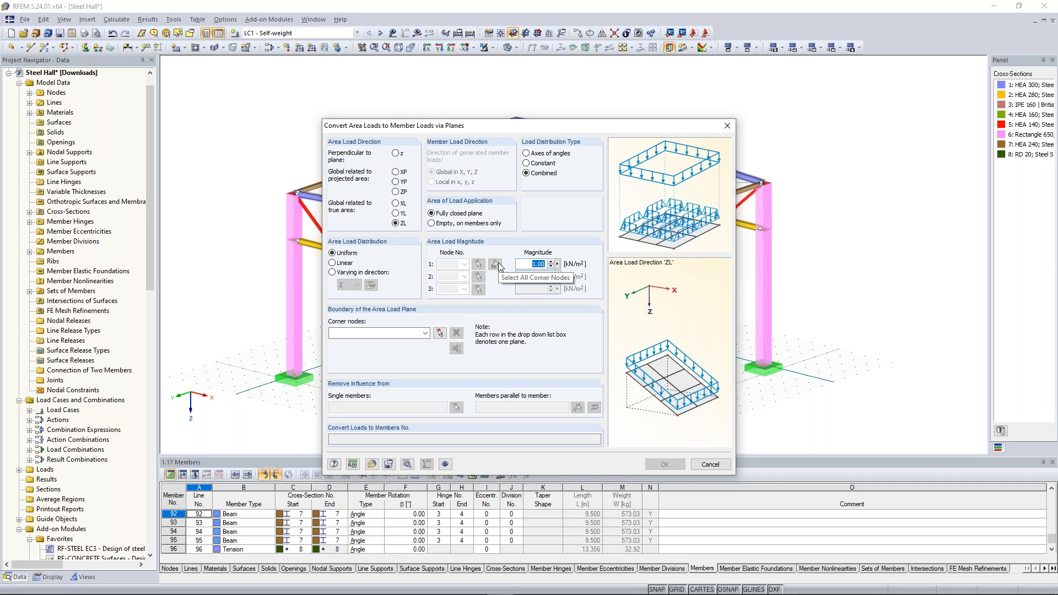
{"action": "type", "text": "0,5"}
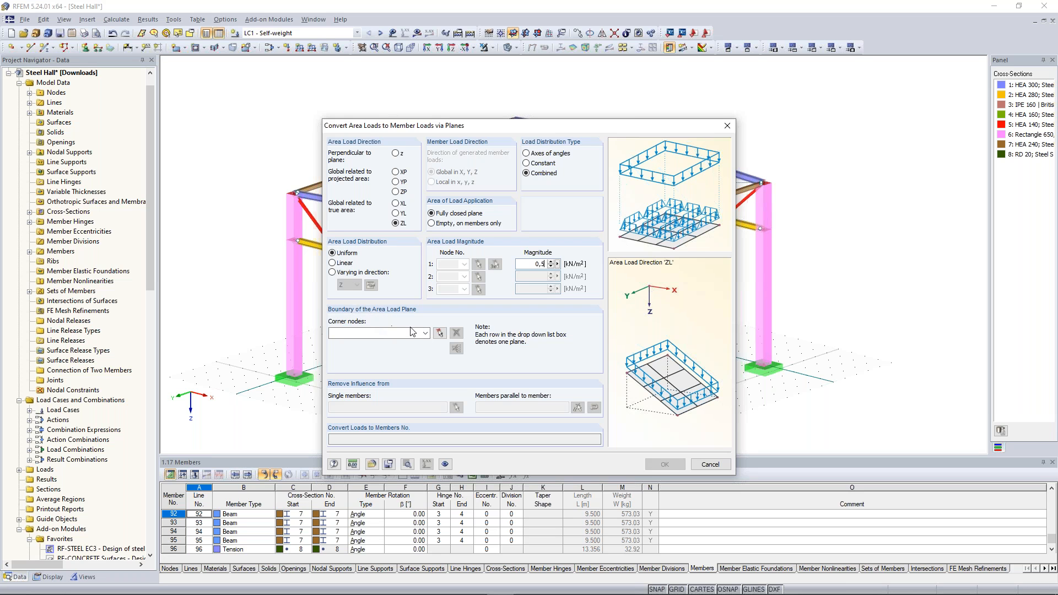
Step: Define the area load plane over one roof slope by its corner nodes 35, 3, 6 and 38
{"action": "left_click", "coordinate": [439, 333]}
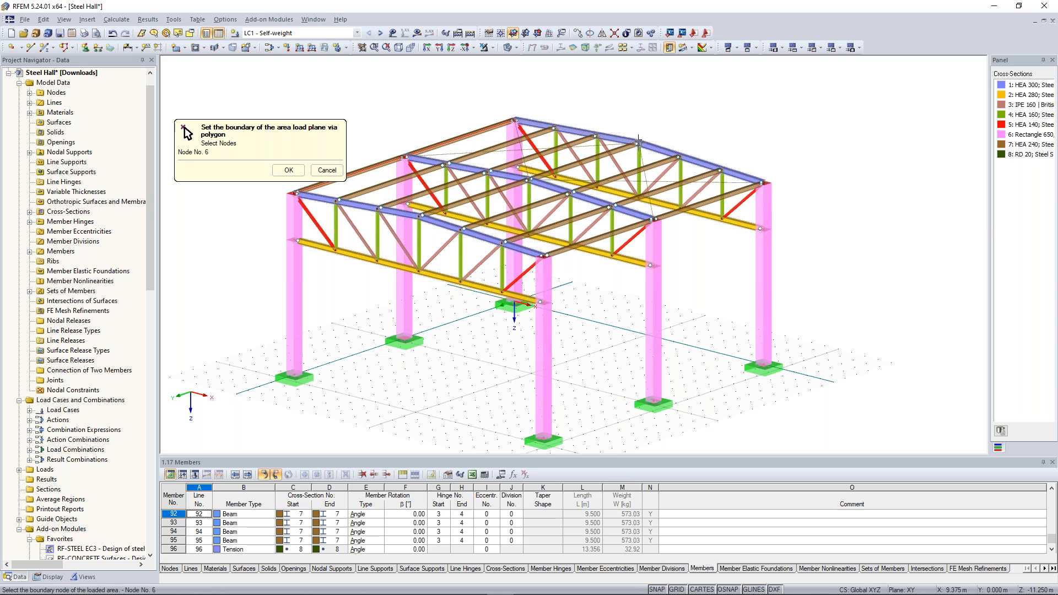
{"action": "key", "text": "Return"}
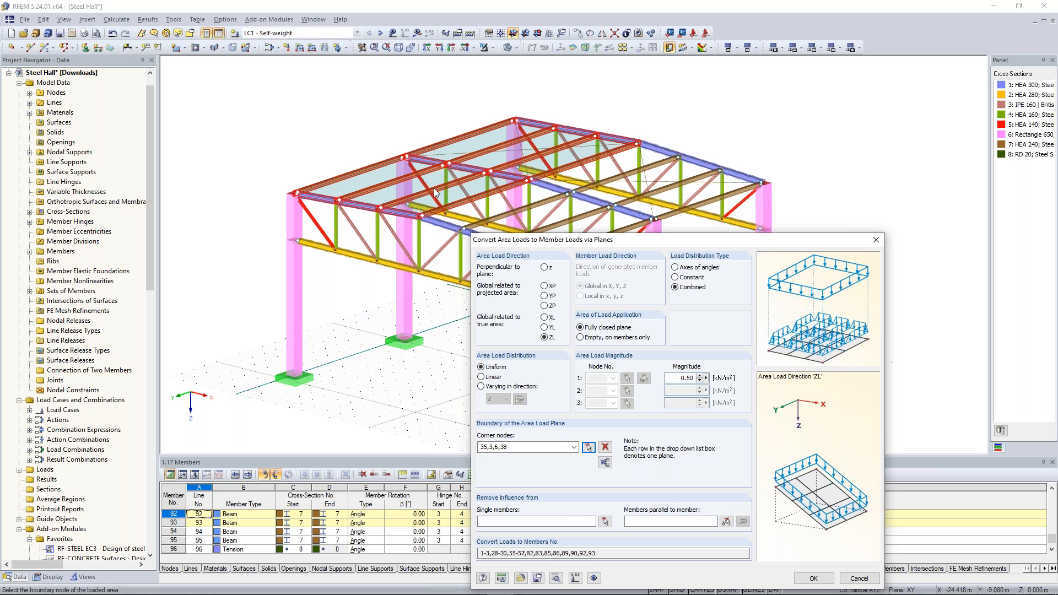
{"action": "left_click_drag", "start_coordinate": [590, 239], "coordinate": [562, 122]}
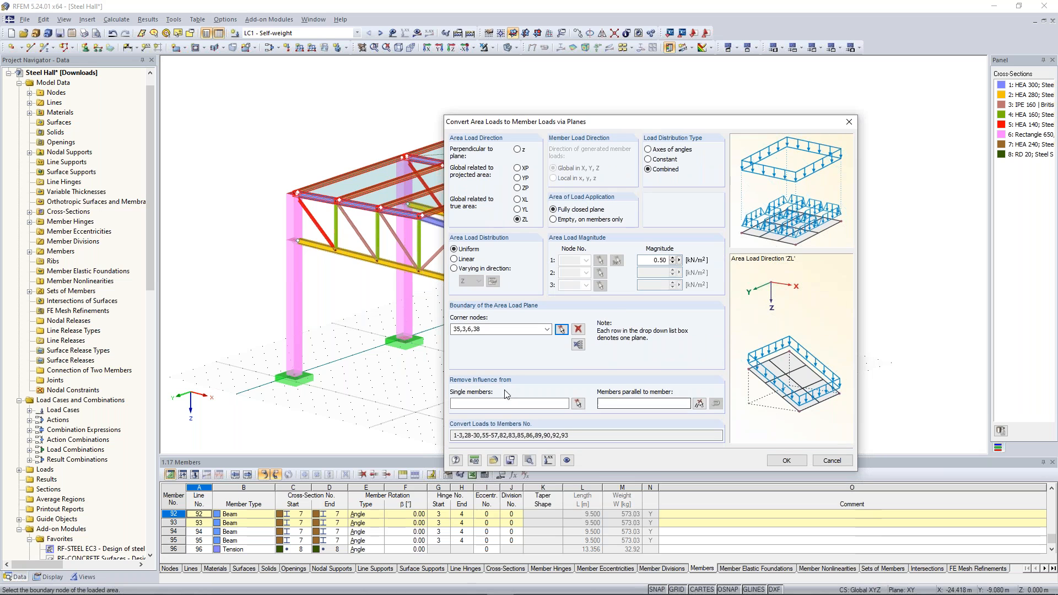
Step: Exclude the members parallel to member 57 from the area load and generate the member loads for this roof slope
{"action": "left_click", "coordinate": [699, 403]}
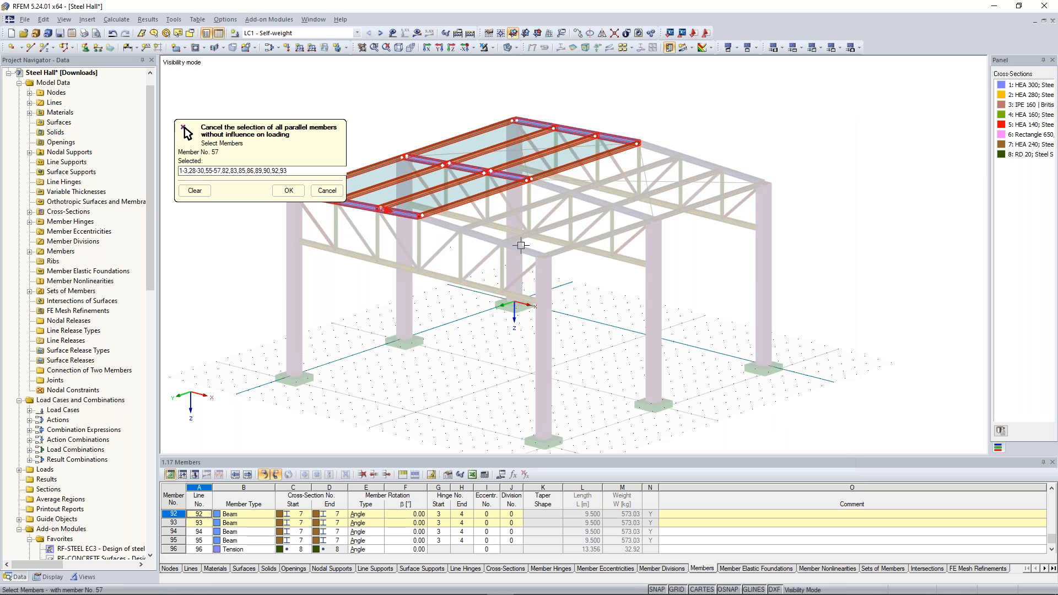
{"action": "middle_click_drag", "start_coordinate": [627, 237], "coordinate": [600, 204], "text": "ctrl"}
{"action": "scroll", "coordinate": [441, 184], "scroll_direction": "up", "scroll_amount": 4}
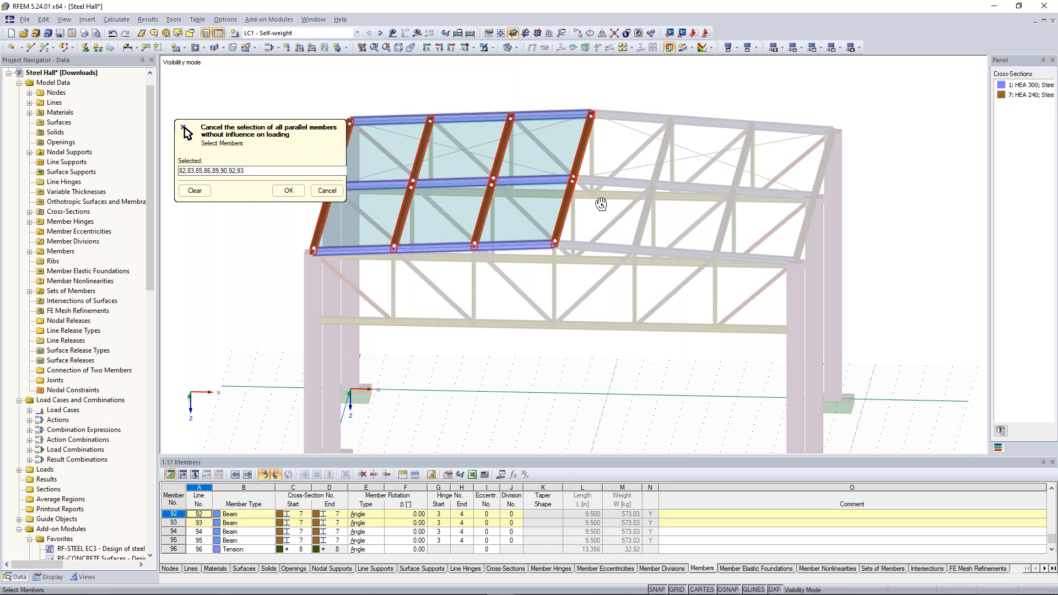
{"action": "middle_click_drag", "start_coordinate": [601, 205], "coordinate": [577, 204], "text": "ctrl"}
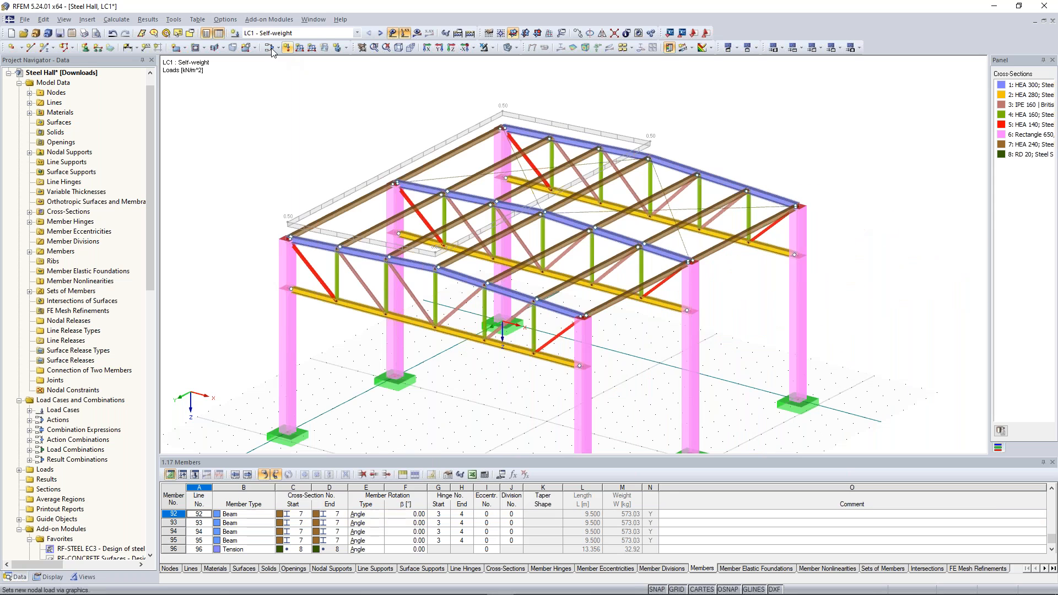
Step: Start another area load conversion via planes in LC1 and delete the load plane with corner nodes 35, 3, 6 and 38
{"action": "left_click", "coordinate": [174, 20]}
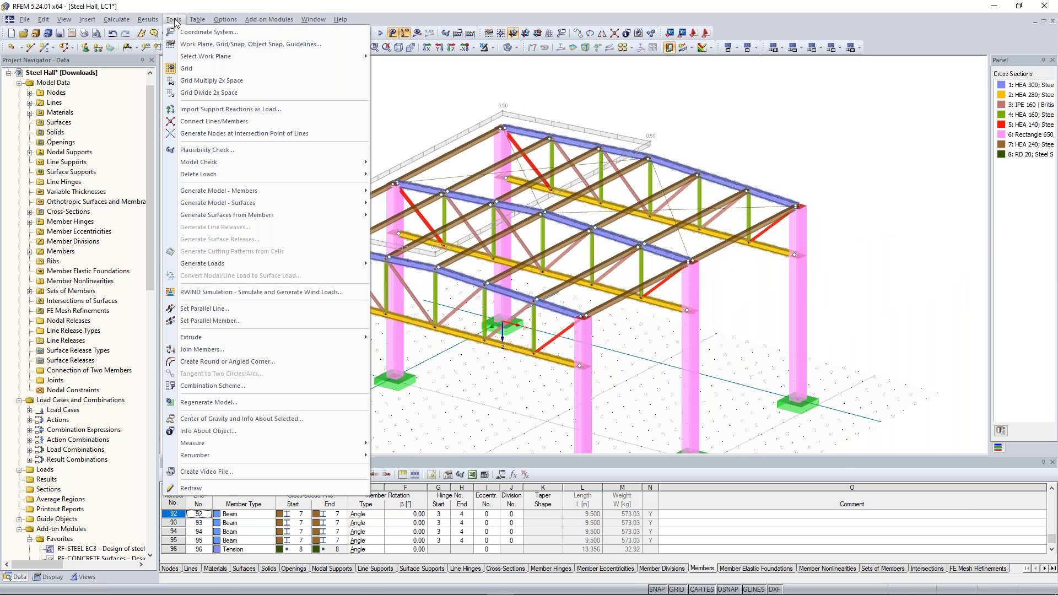
{"action": "mouse_move", "coordinate": [254, 263]}
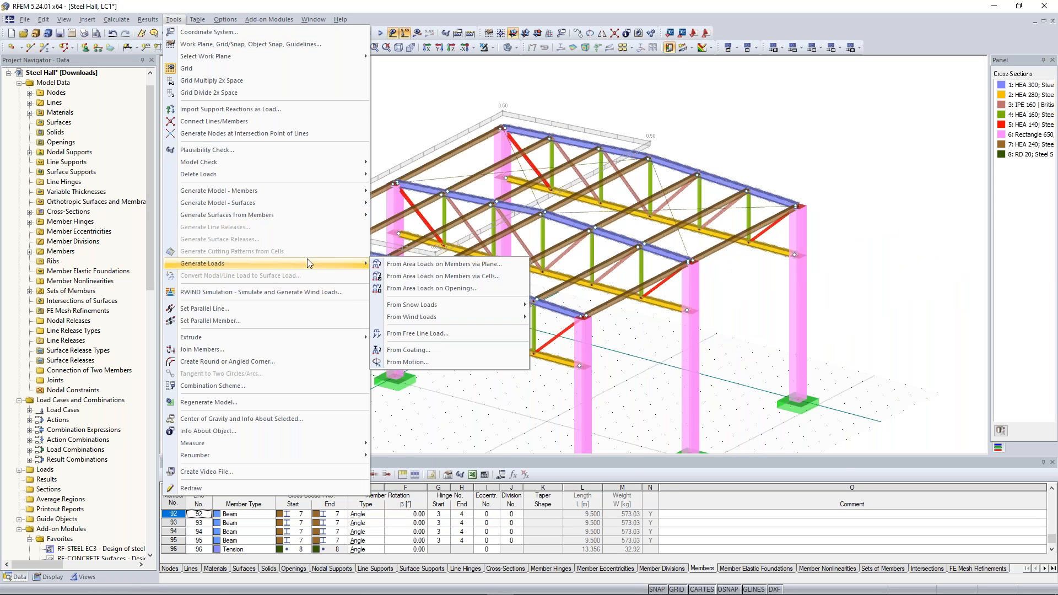
{"action": "left_click", "coordinate": [452, 264]}
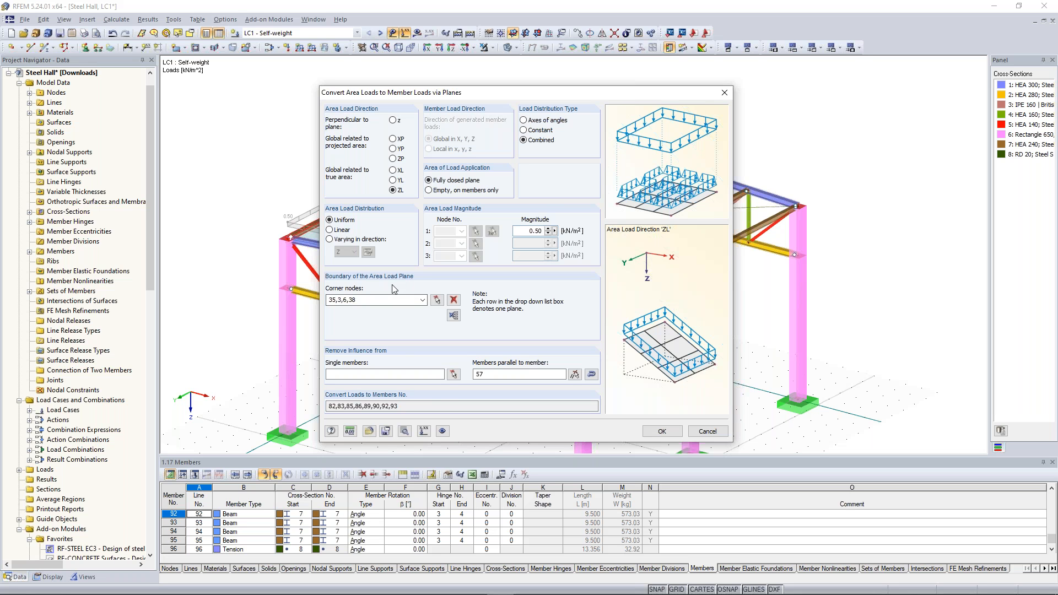
{"action": "left_click_drag", "start_coordinate": [376, 288], "coordinate": [328, 292]}
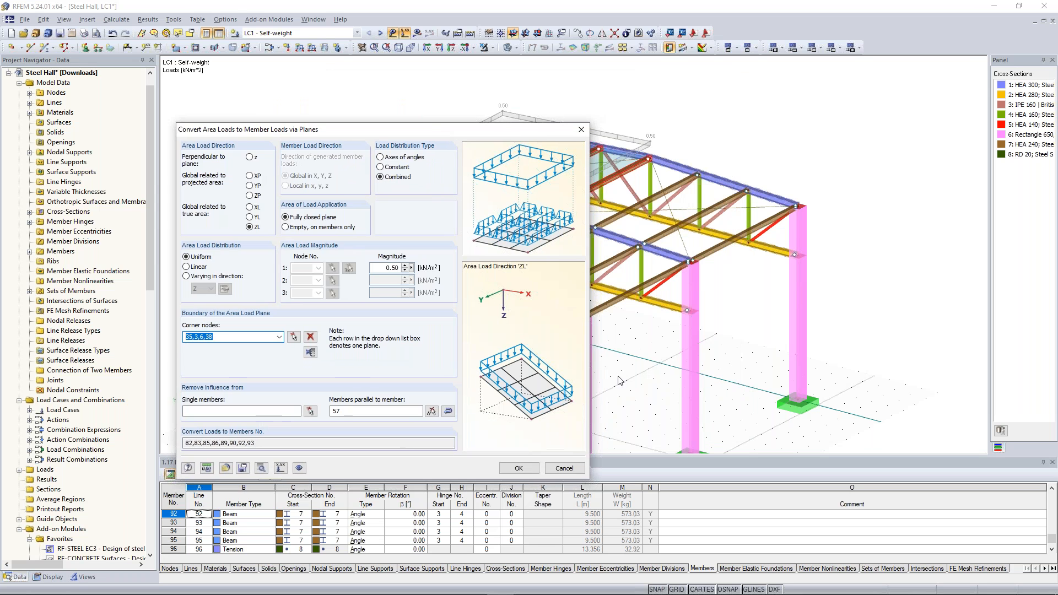
{"action": "left_click_drag", "start_coordinate": [447, 130], "coordinate": [542, 82]}
{"action": "left_click", "coordinate": [334, 289]}
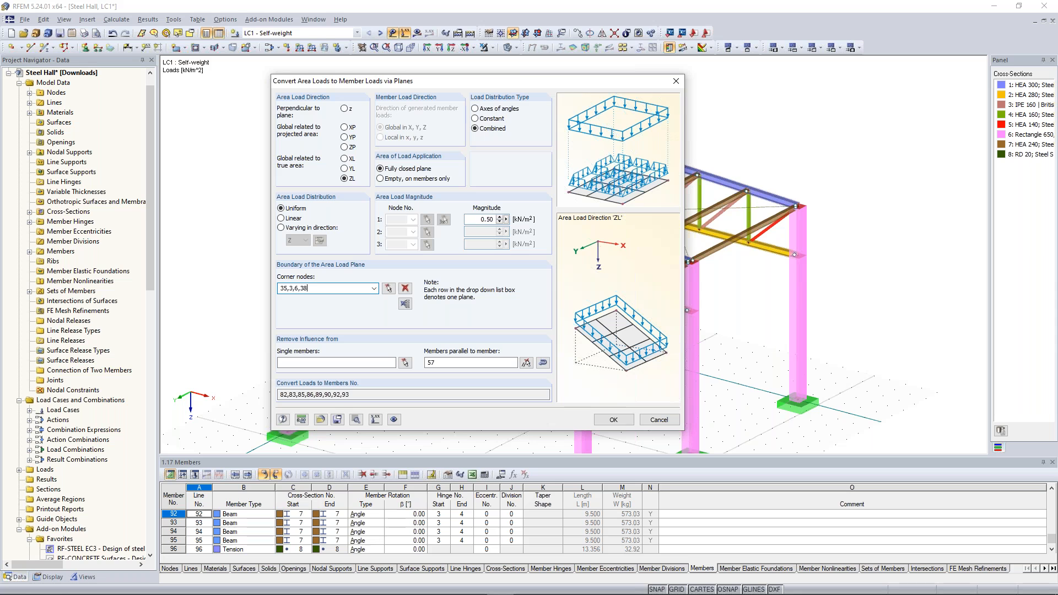
{"action": "mouse_move", "coordinate": [307, 288]}
{"action": "left_mouse_down"}
{"action": "mouse_move", "coordinate": [281, 288]}
{"action": "mouse_move", "coordinate": [290, 289]}
{"action": "left_mouse_up"}
{"action": "left_click", "coordinate": [310, 291]}
{"action": "left_click", "coordinate": [402, 290]}
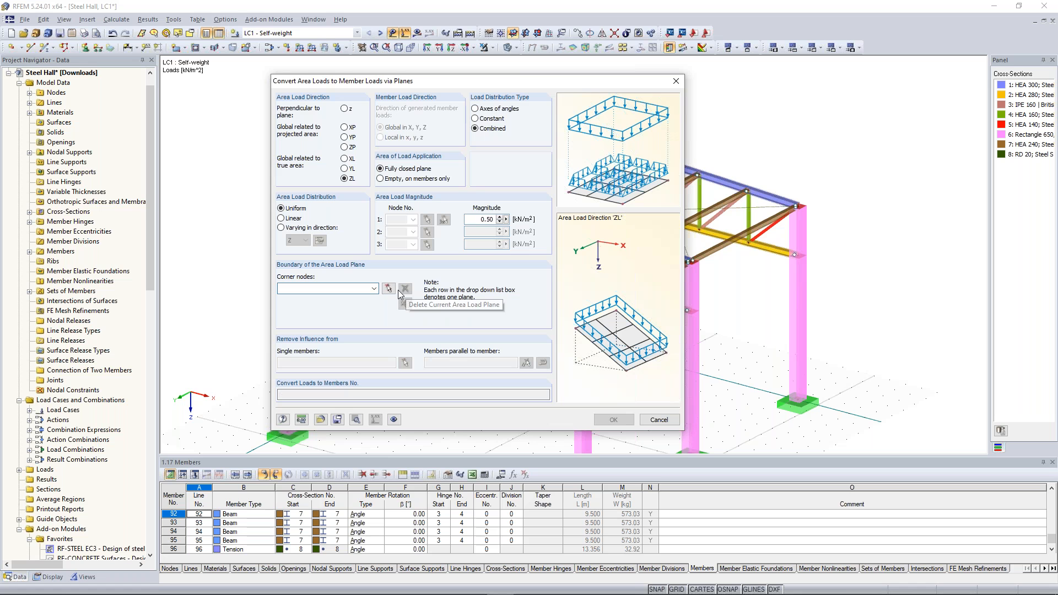
Step: Define the load plane over the opposite roof slope by its corner nodes and generate its member loads with 0.5 kN/m²
{"action": "left_click", "coordinate": [388, 288]}
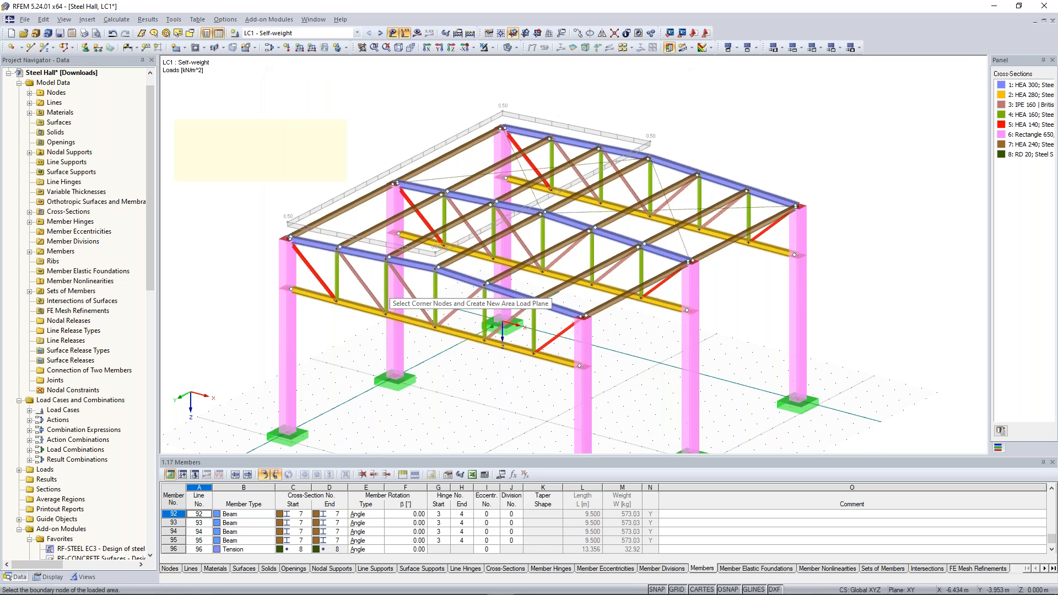
{"action": "left_click", "coordinate": [650, 160]}
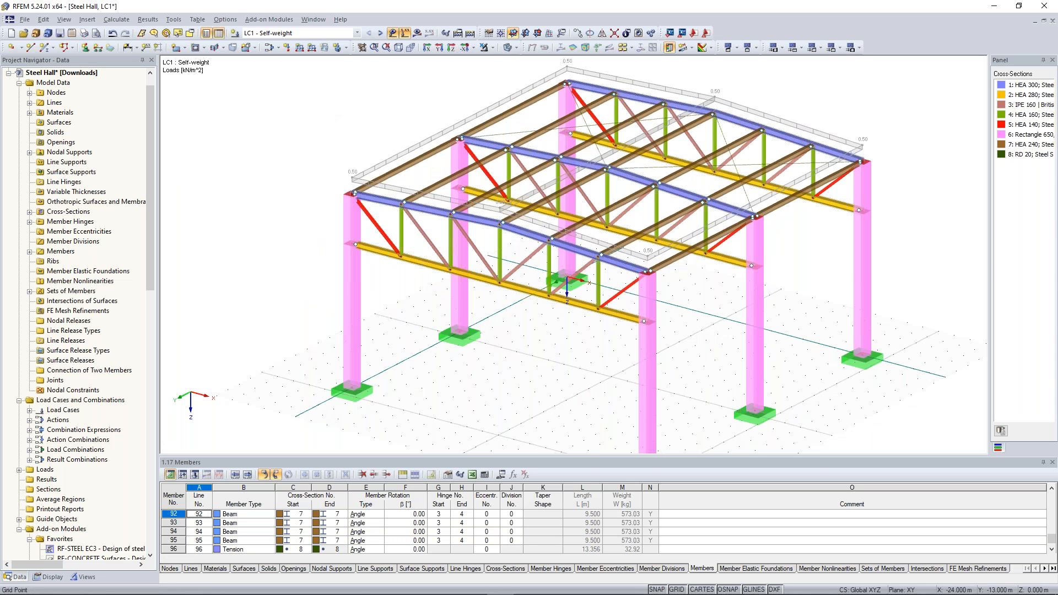
{"action": "middle_click_drag", "start_coordinate": [357, 232], "coordinate": [368, 235], "text": "ctrl"}
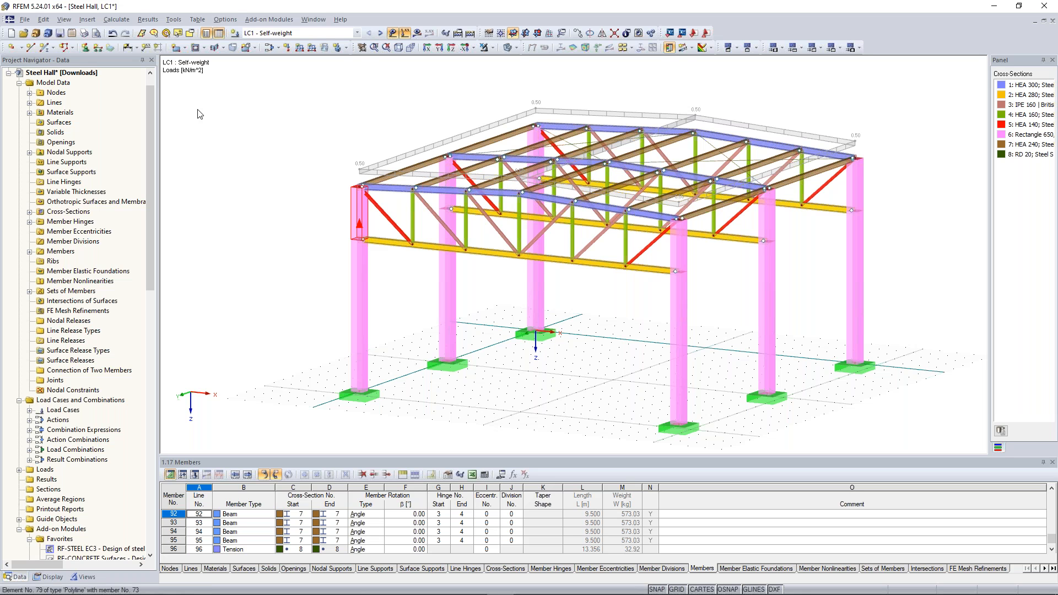
Step: Generate 0.5 kN/m² member loads in LC1 over the horizontal plane spanned by the outer end nodes of the trusses' bottom chords
{"action": "left_click", "coordinate": [174, 20]}
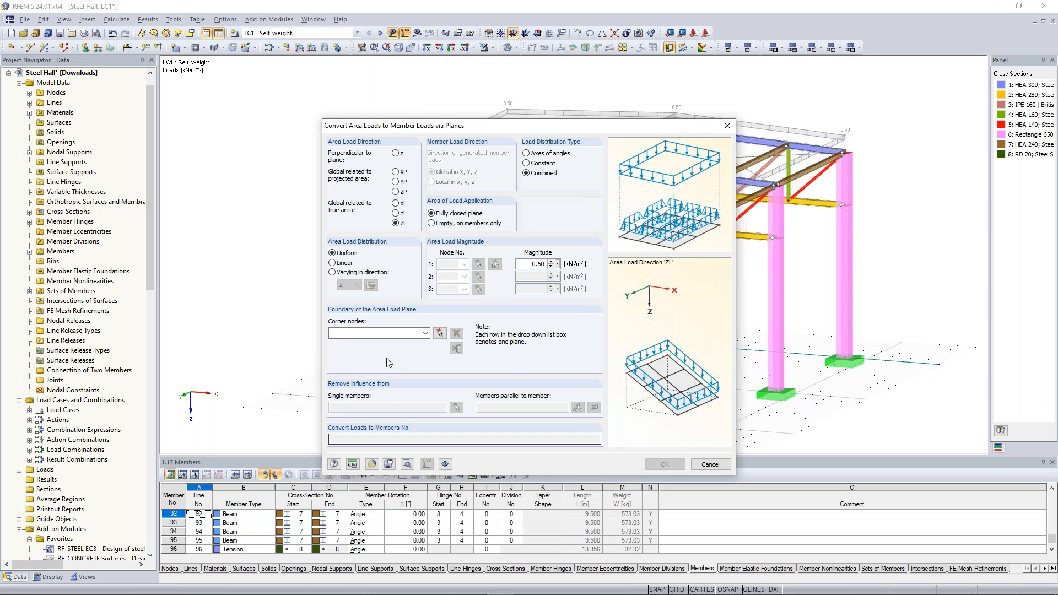
{"action": "left_click", "coordinate": [439, 333]}
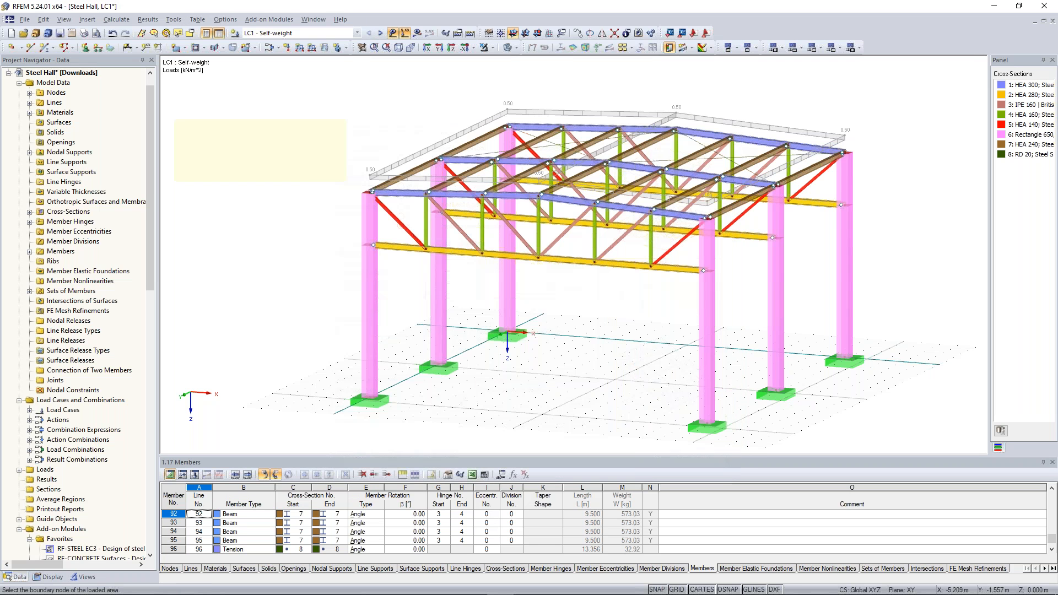
{"action": "middle_click_drag", "start_coordinate": [454, 324], "coordinate": [485, 375], "text": "ctrl"}
{"action": "left_click", "coordinate": [470, 137]}
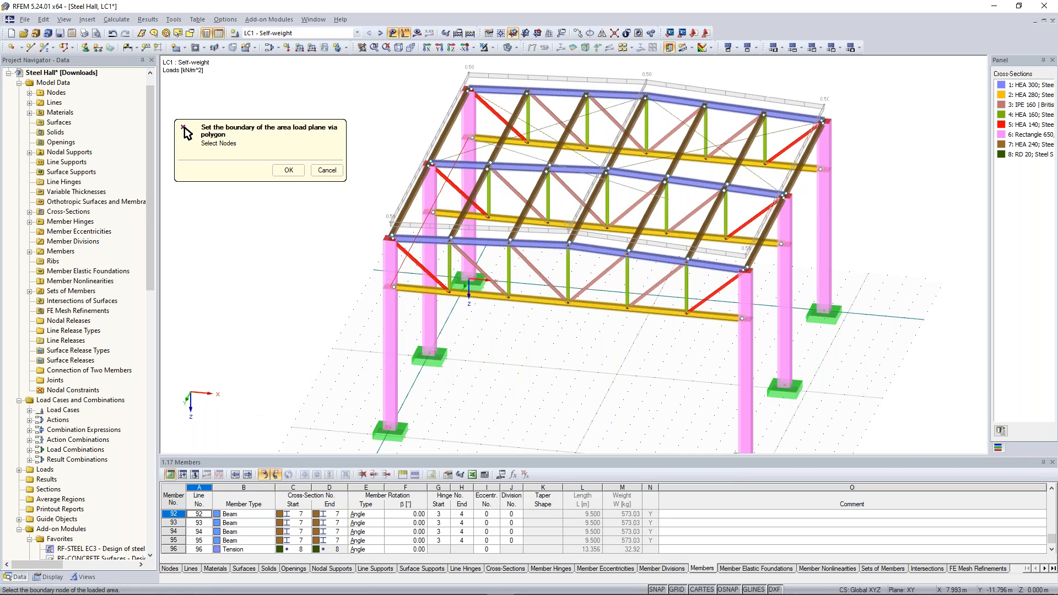
{"action": "left_click", "coordinate": [818, 169]}
{"action": "left_click", "coordinate": [742, 318]}
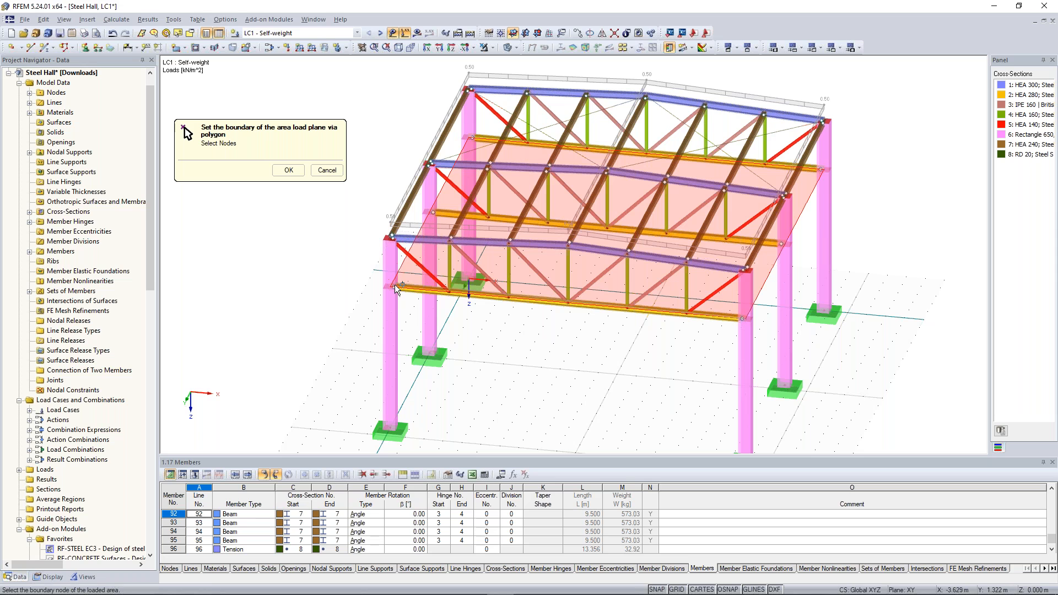
{"action": "left_click", "coordinate": [393, 286]}
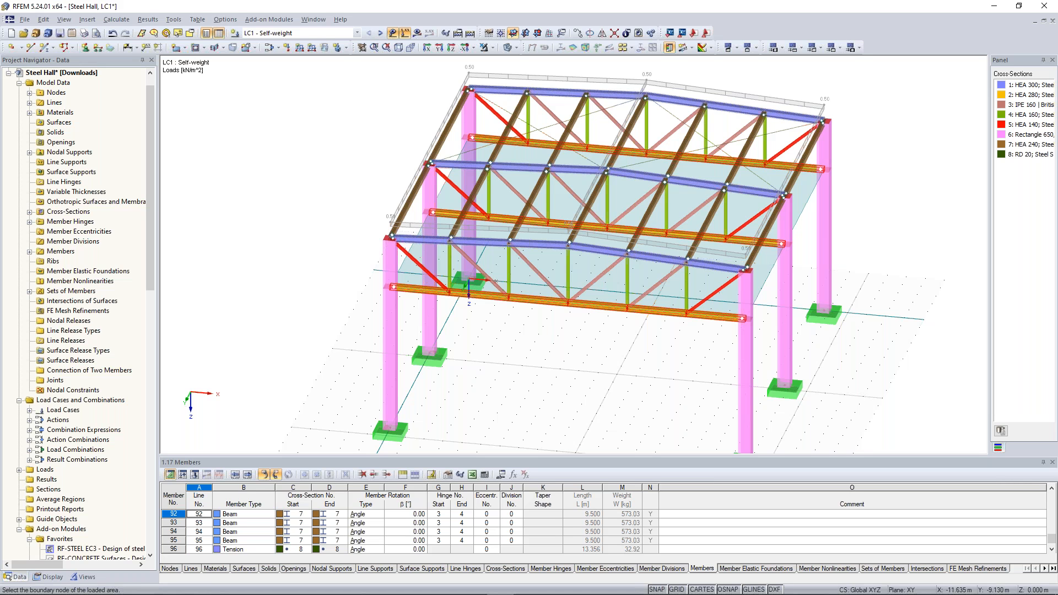
{"action": "key", "text": "Escape"}
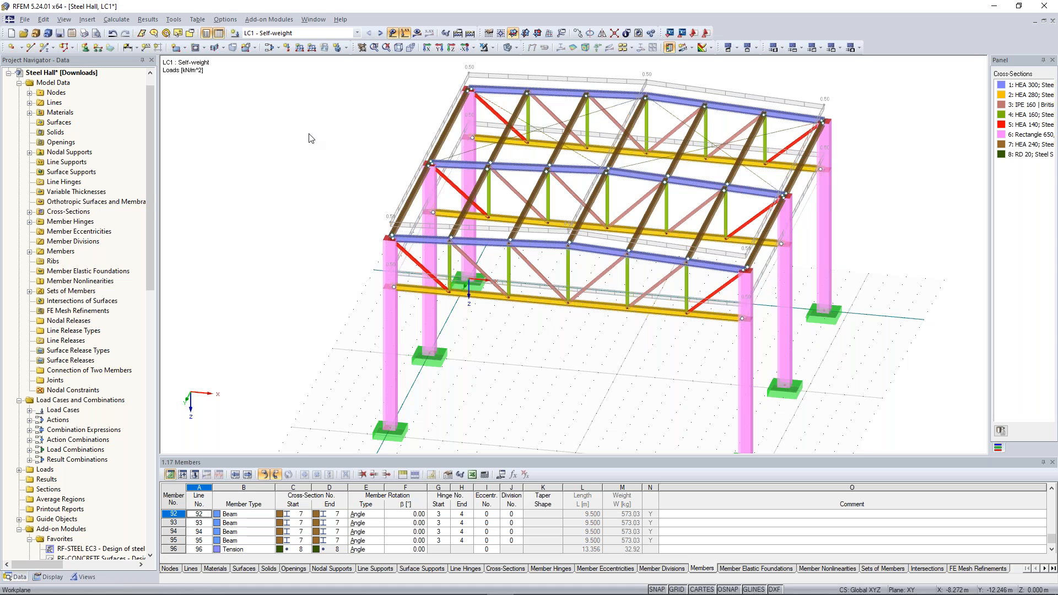
Step: Display the generated area loads separately as individual member loads and examine their distribution on the purlins and bottom chords
{"action": "middle_click_drag", "start_coordinate": [500, 189], "coordinate": [466, 175], "text": "ctrl"}
{"action": "right_click", "coordinate": [499, 189]}
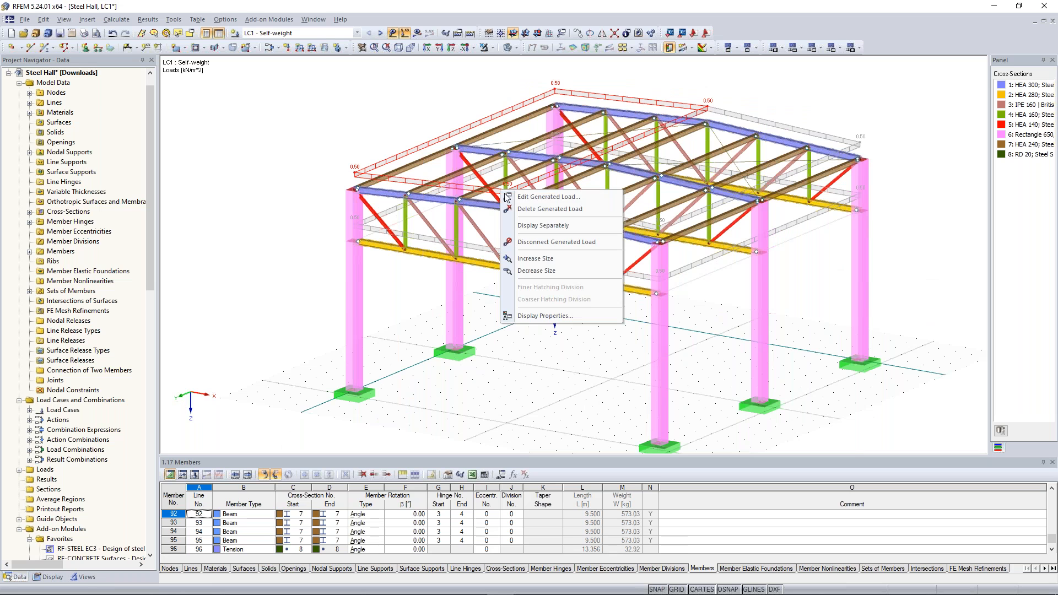
{"action": "left_click", "coordinate": [542, 226]}
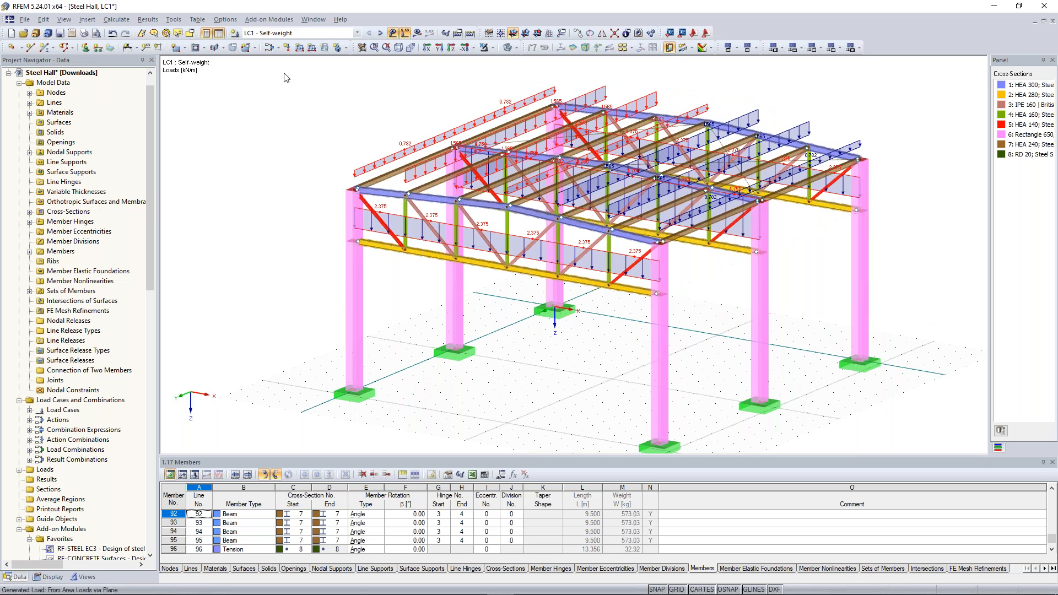
{"action": "middle_click_drag", "start_coordinate": [542, 226], "coordinate": [425, 149], "text": "ctrl"}
{"action": "scroll", "coordinate": [426, 149], "scroll_direction": "up", "scroll_amount": 2}
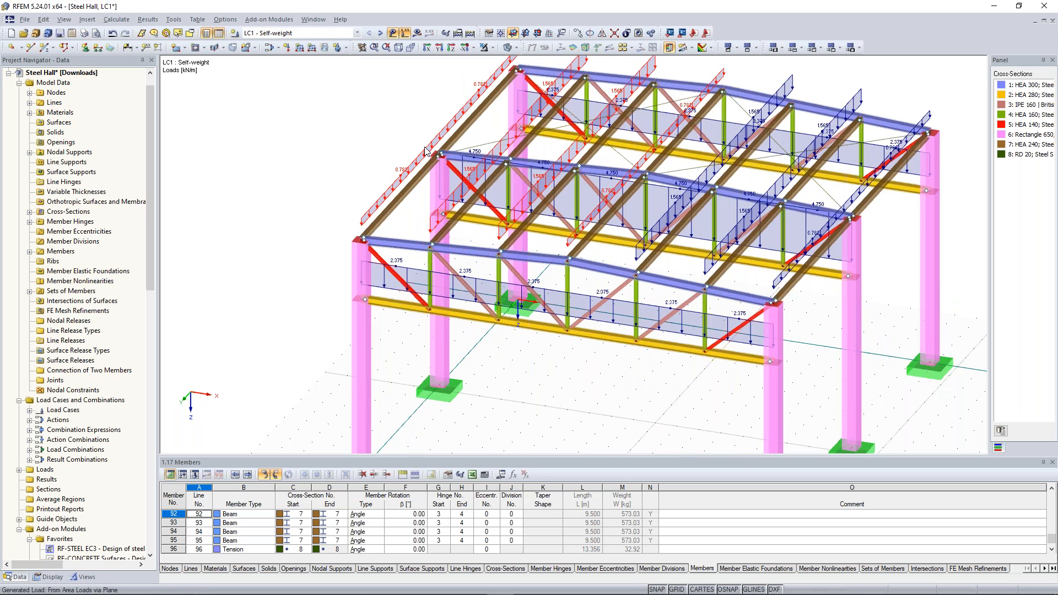
{"action": "scroll", "coordinate": [425, 149], "scroll_direction": "up", "scroll_amount": 1}
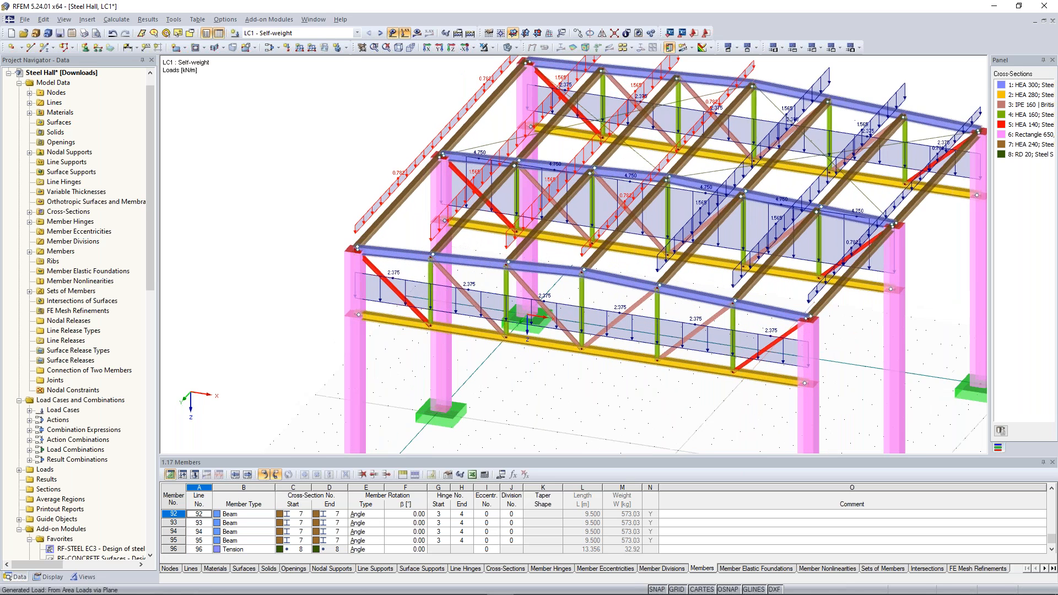
{"action": "middle_click_drag", "start_coordinate": [426, 149], "coordinate": [377, 176], "text": "ctrl"}
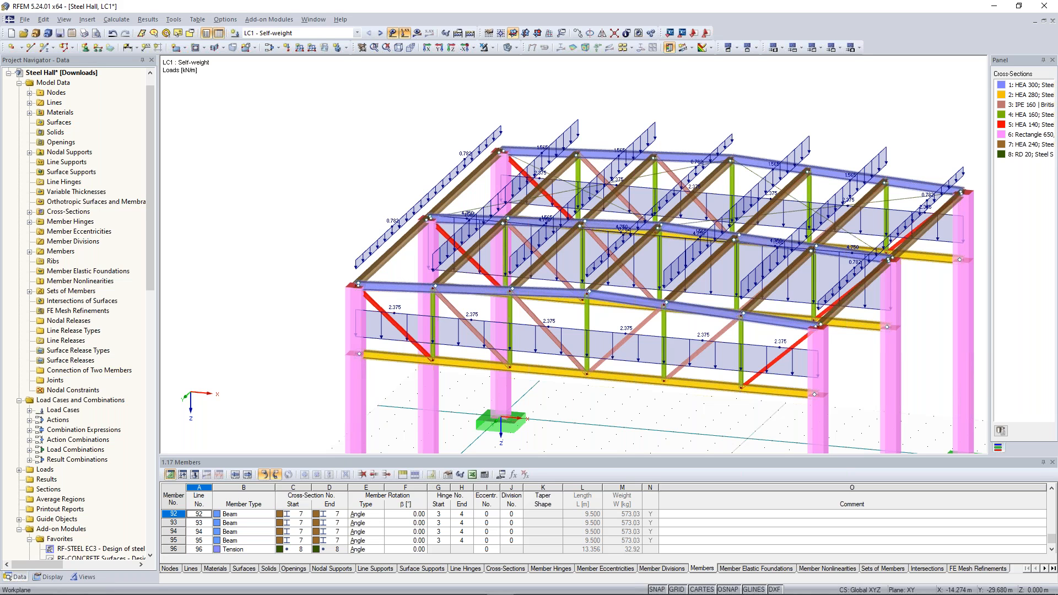
Step: Generate the LC2 imposed member loads from a 0.5 kN/m² ZL area load over the plane with corner nodes 33, 1, 2 and 34
{"action": "left_click", "coordinate": [1000, 431]}
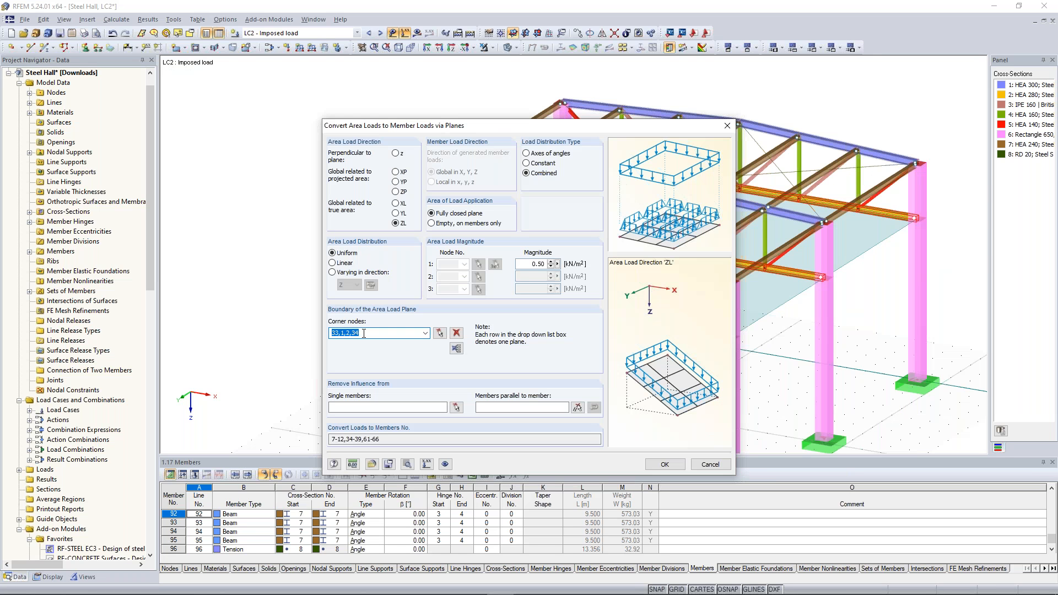
{"action": "left_click", "coordinate": [363, 333]}
{"action": "left_click", "coordinate": [527, 264]}
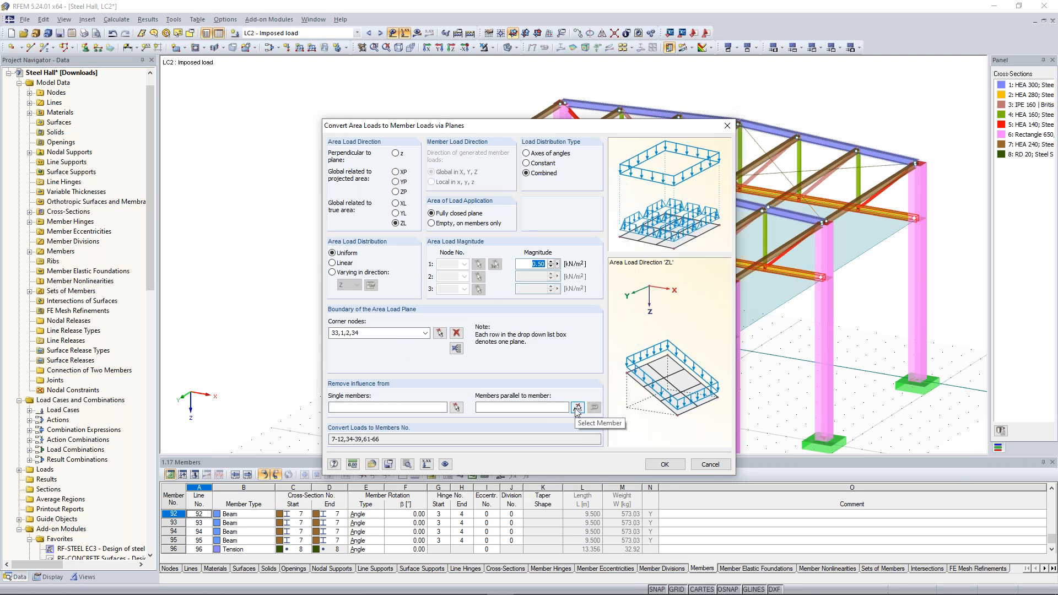
{"action": "left_click", "coordinate": [666, 466]}
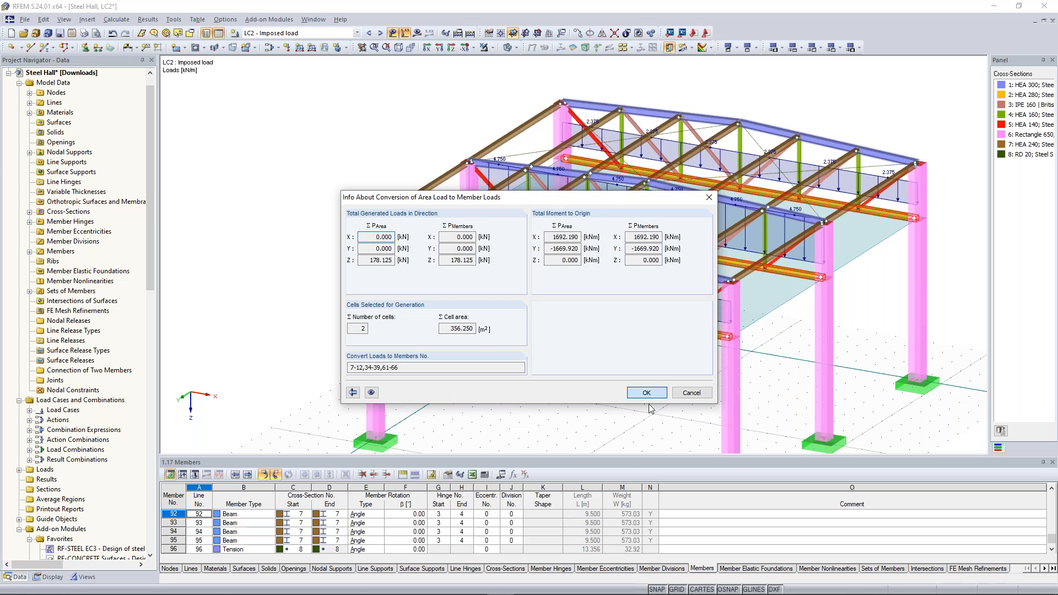
{"action": "left_click", "coordinate": [647, 392]}
{"action": "middle_click_drag", "start_coordinate": [530, 340], "coordinate": [587, 382], "text": "ctrl"}
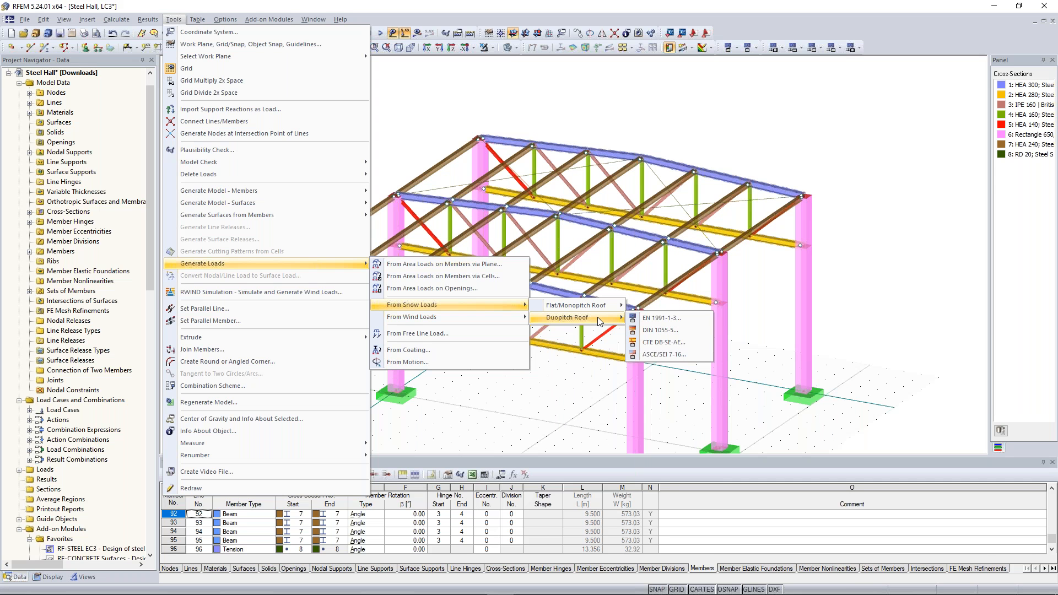
Step: Start generating duopitch roof snow loads in LC3 to EN 1991-1-3 with the German DIN national annex
{"action": "left_click", "coordinate": [657, 319]}
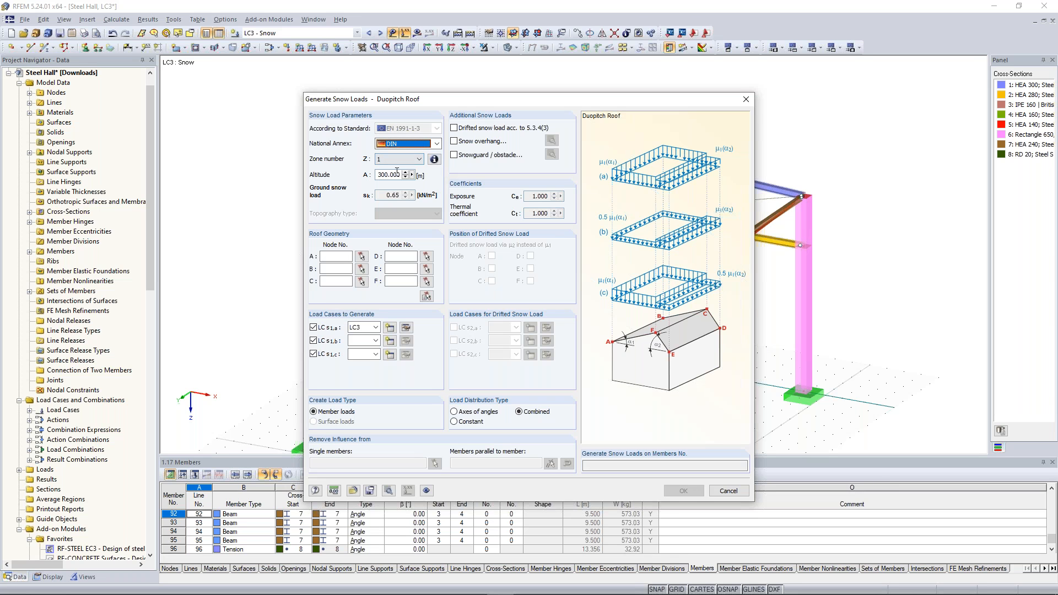
{"action": "left_click", "coordinate": [437, 144]}
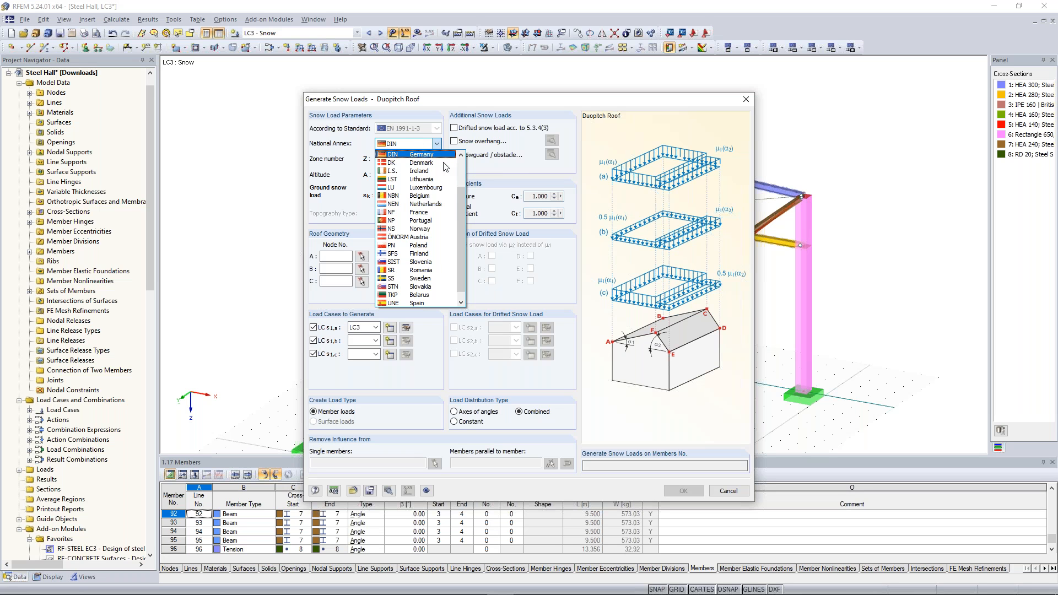
{"action": "scroll", "coordinate": [405, 173], "scroll_direction": "up", "scroll_amount": 3}
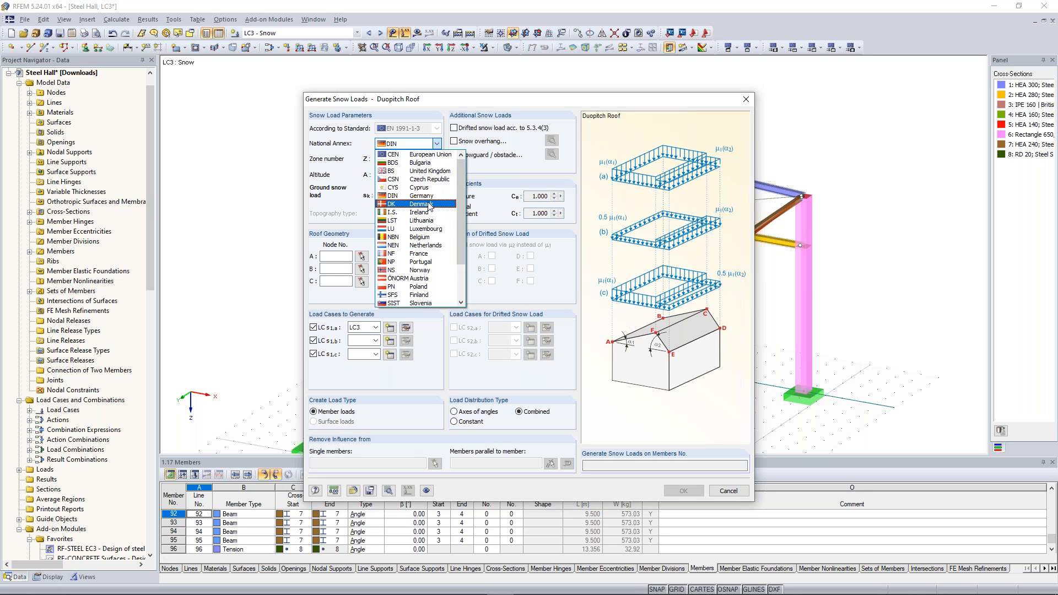
{"action": "left_click", "coordinate": [427, 199]}
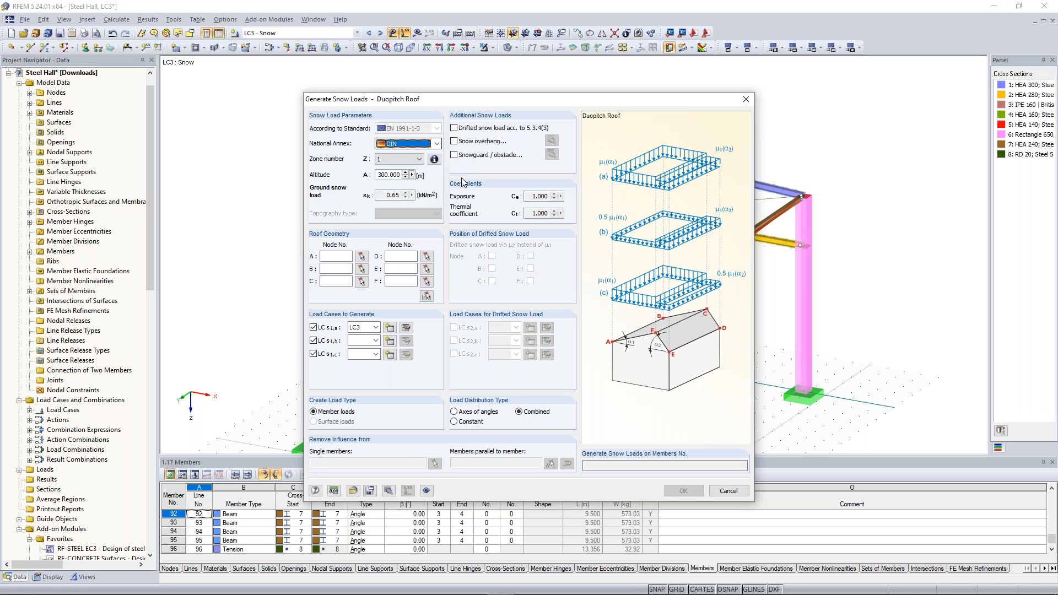
Step: Pick snow zone 1a at München on the Germany snow zone map and set the altitude to 540 m
{"action": "left_click", "coordinate": [435, 160]}
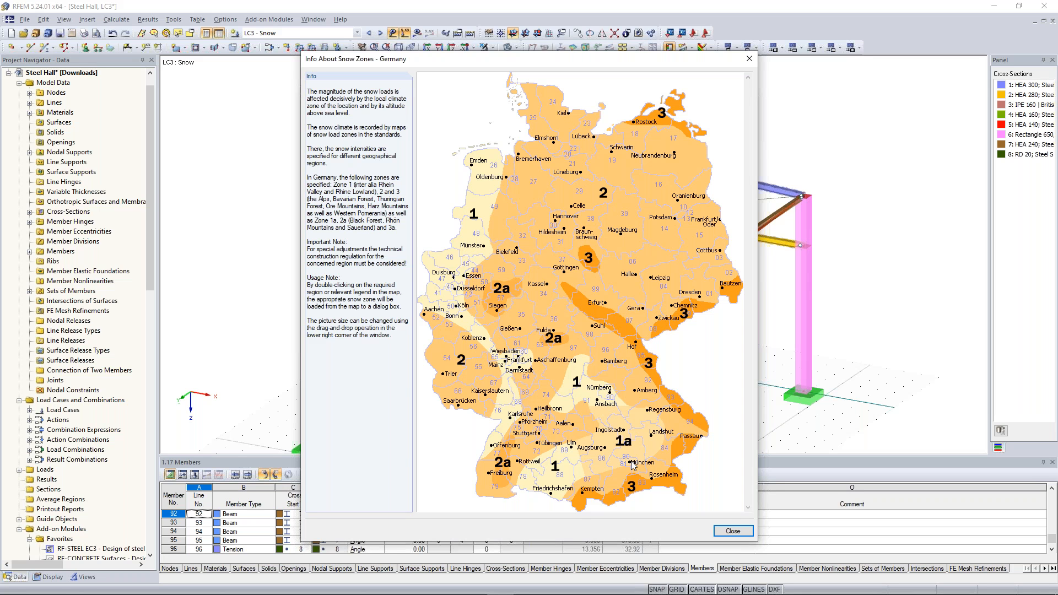
{"action": "double_click", "coordinate": [632, 465]}
{"action": "type", "text": "54"}
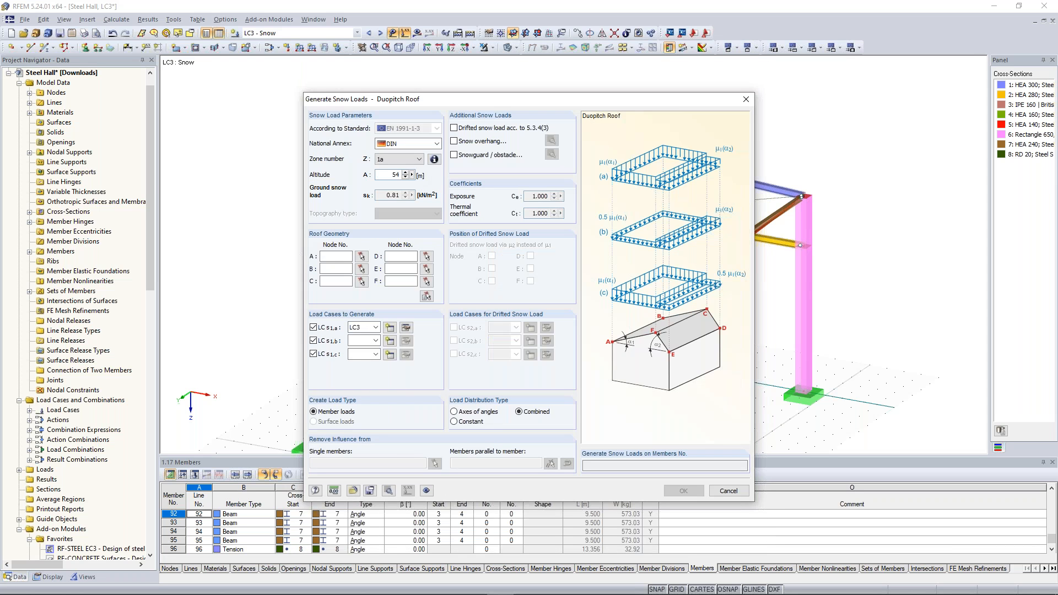
{"action": "type", "text": "0"}
Step: Exclude snow cases b and c from generation and define the duopitch roof boundary by nodes 35, 3, 6, 9, 41 and 38
{"action": "left_click", "coordinate": [313, 341]}
{"action": "left_click", "coordinate": [313, 354]}
{"action": "left_click", "coordinate": [426, 297]}
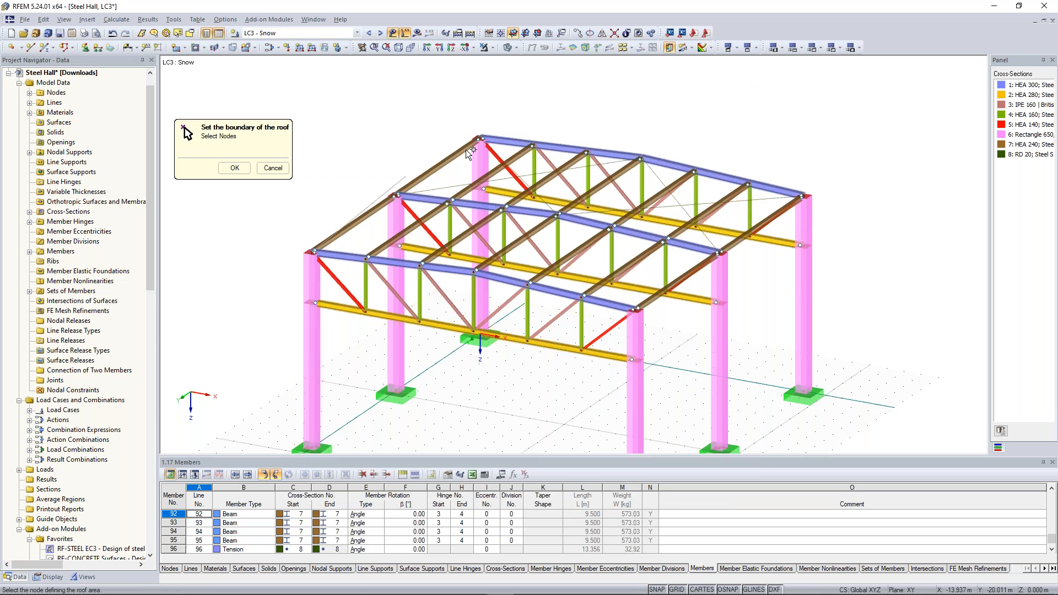
{"action": "left_click", "coordinate": [638, 155]}
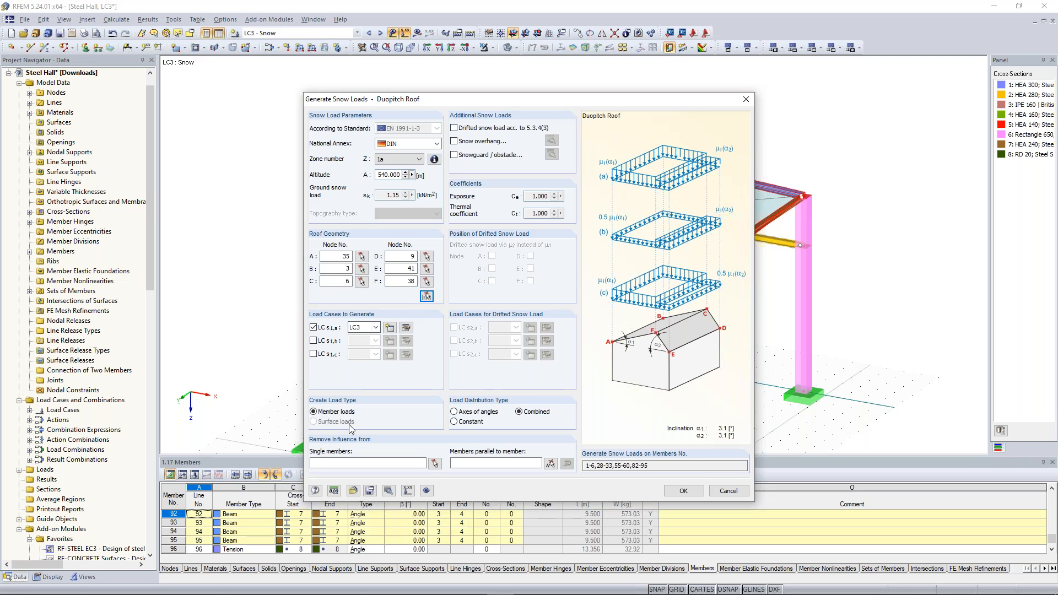
Step: Exclude the sloped HEA 300 top chords from the snow loading by removing all members parallel to them, keeping the HEA 240 beams loaded
{"action": "left_click_drag", "start_coordinate": [503, 102], "coordinate": [506, 82]}
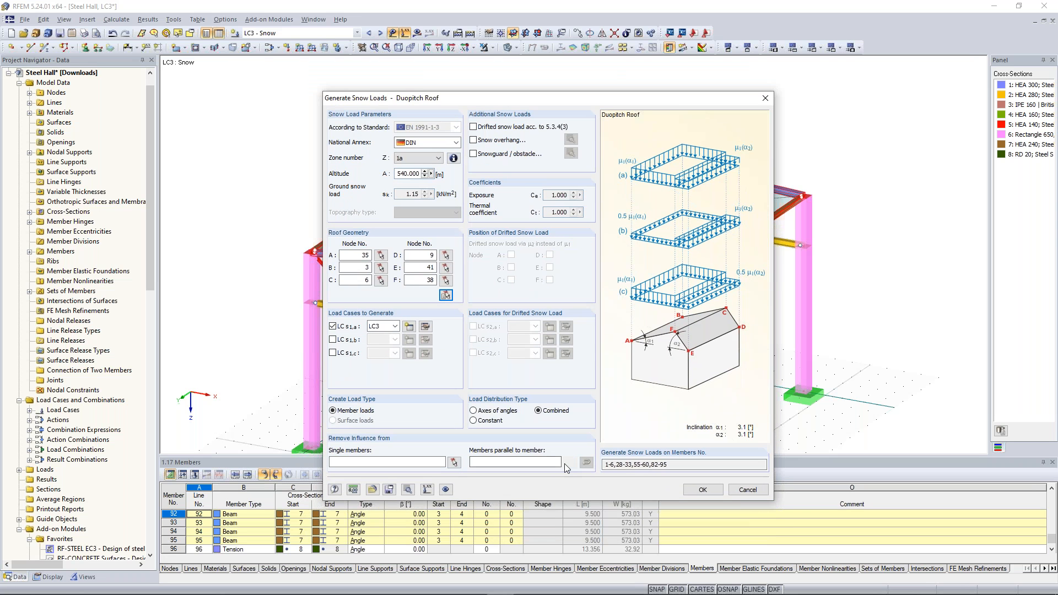
{"action": "left_click", "coordinate": [570, 462]}
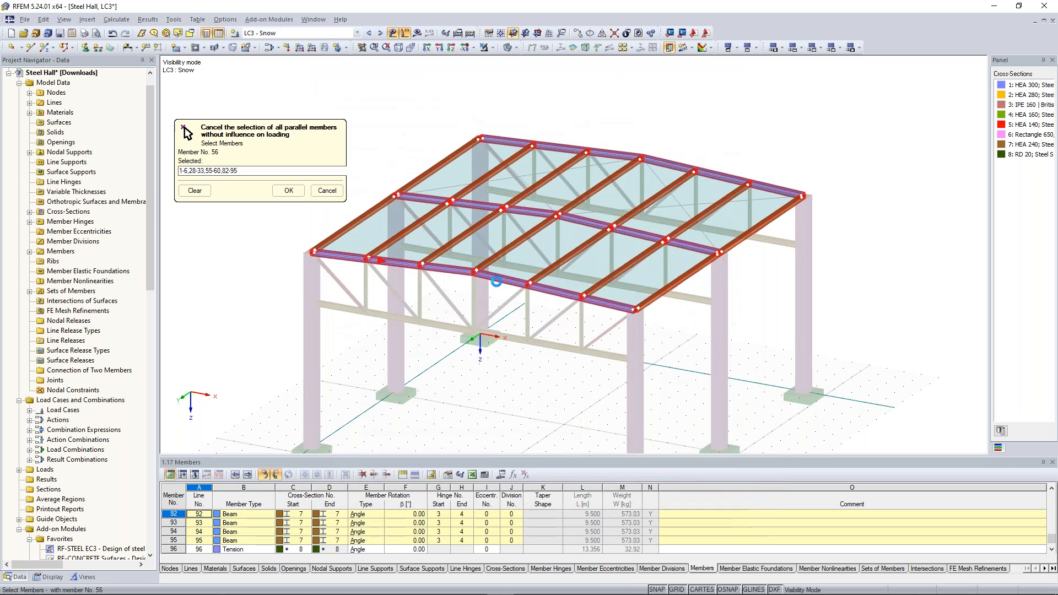
{"action": "left_click", "coordinate": [502, 280]}
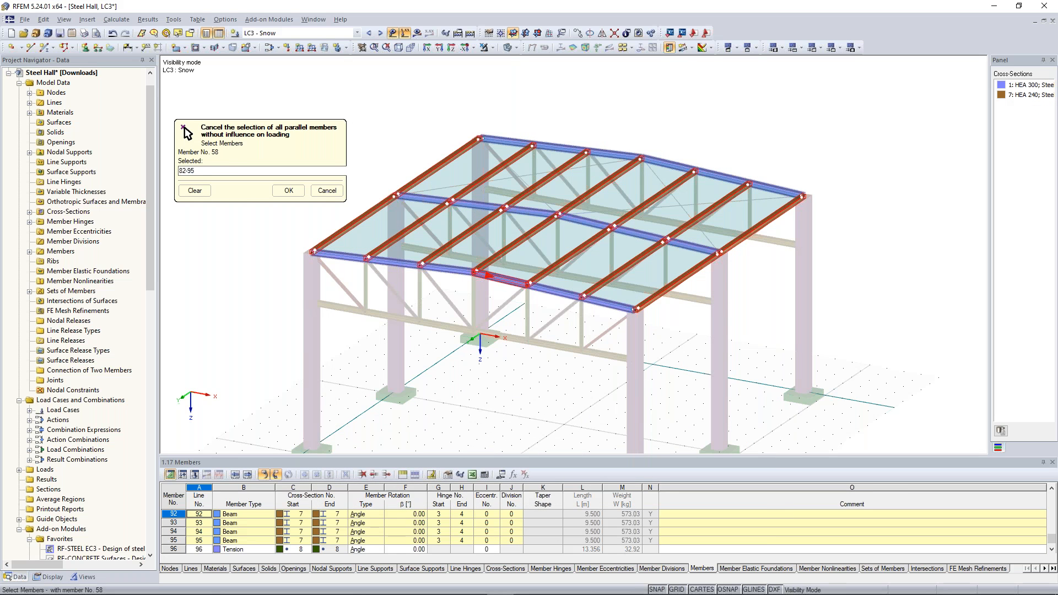
{"action": "left_click", "coordinate": [288, 191]}
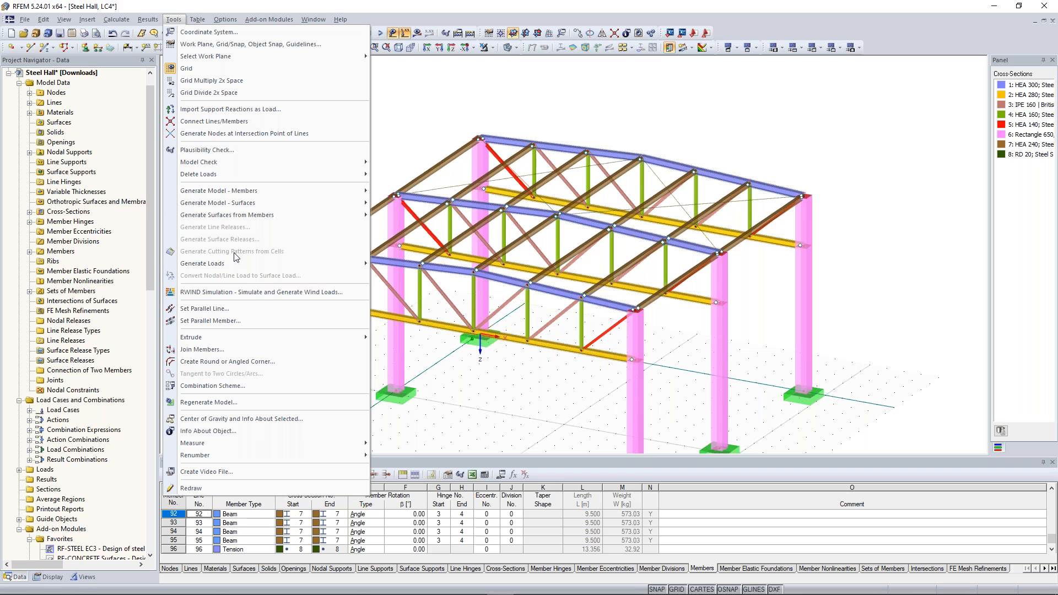
Step: Start generating wind loads for vertical walls with roof in LC4 to EN 1991-1-4
{"action": "mouse_move", "coordinate": [237, 264]}
{"action": "mouse_move", "coordinate": [452, 317]}
{"action": "mouse_move", "coordinate": [569, 373]}
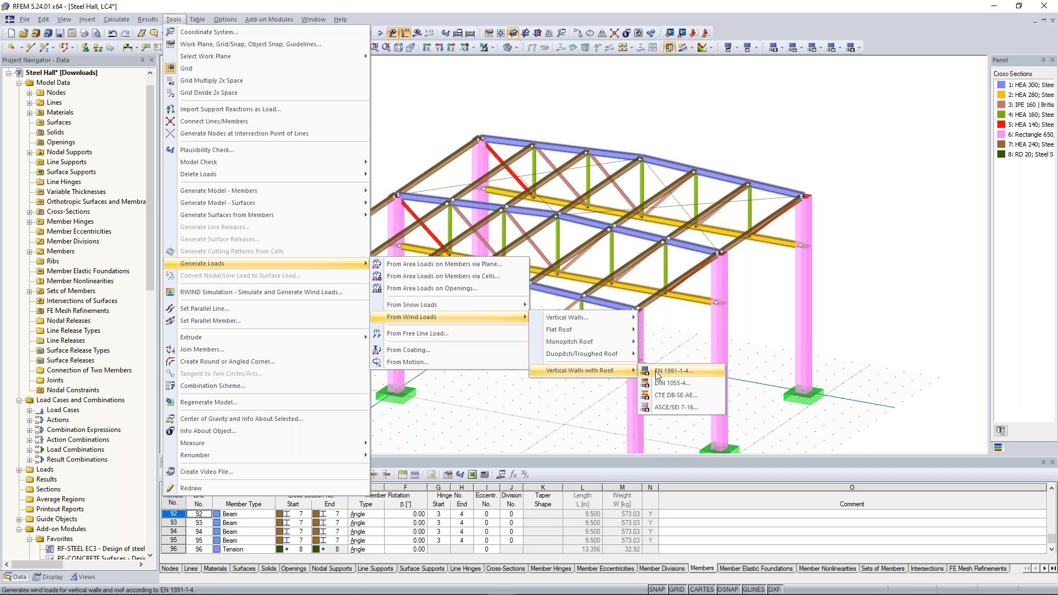
{"action": "left_click", "coordinate": [489, 383]}
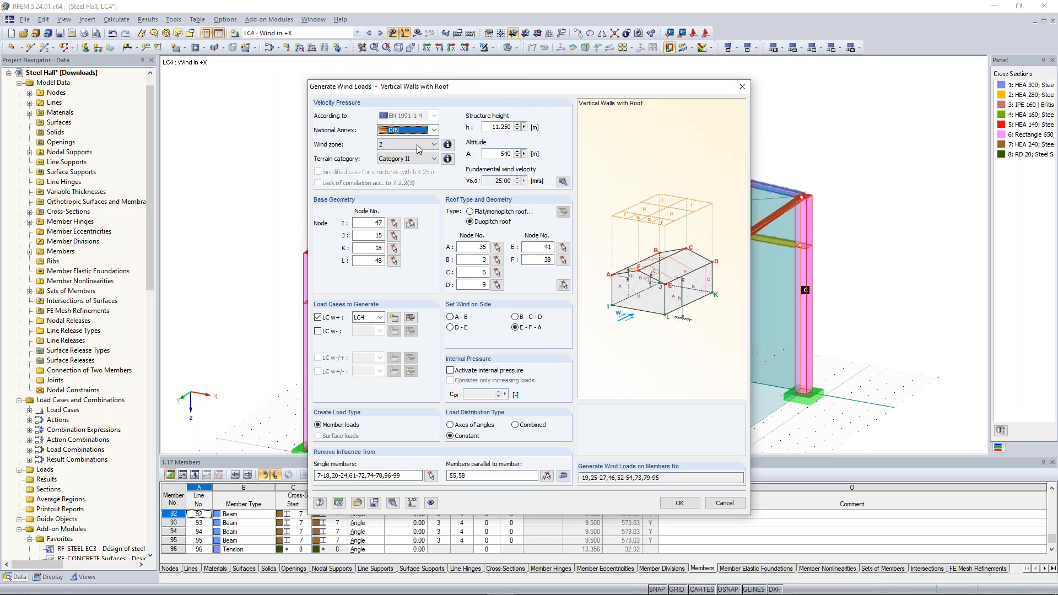
Step: Review the available national annexes, wind zone and terrain categories for the velocity pressure
{"action": "left_click", "coordinate": [433, 130]}
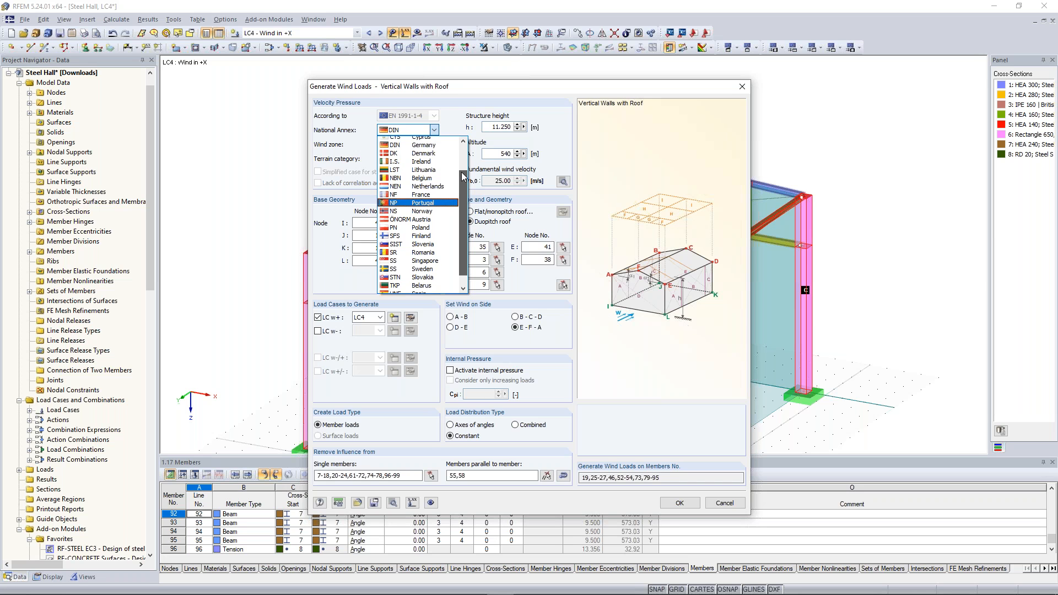
{"action": "left_click_drag", "start_coordinate": [463, 176], "coordinate": [462, 151]}
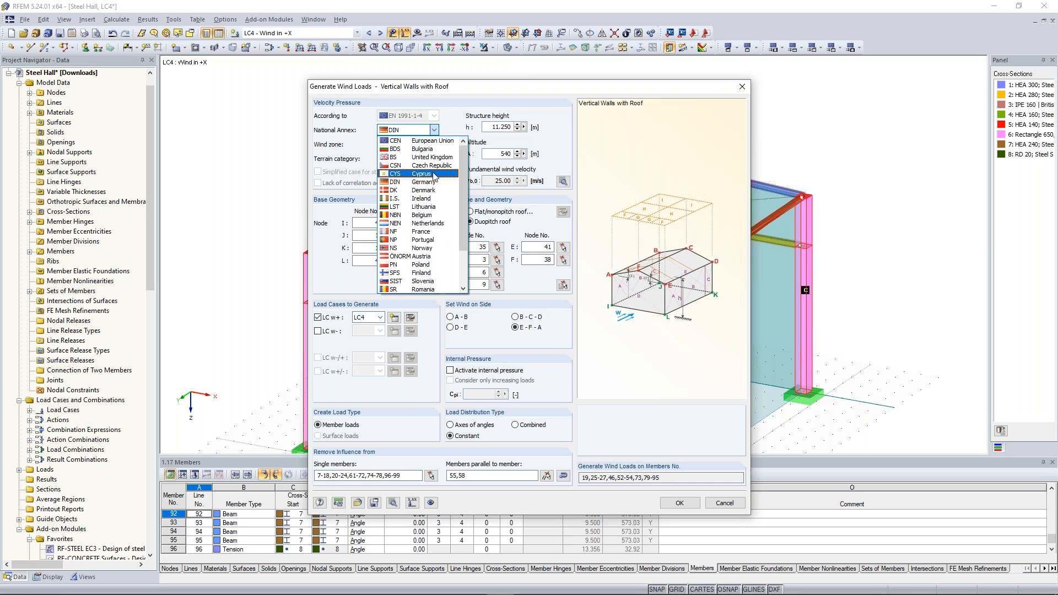
{"action": "left_click", "coordinate": [462, 126]}
{"action": "left_click", "coordinate": [443, 144]}
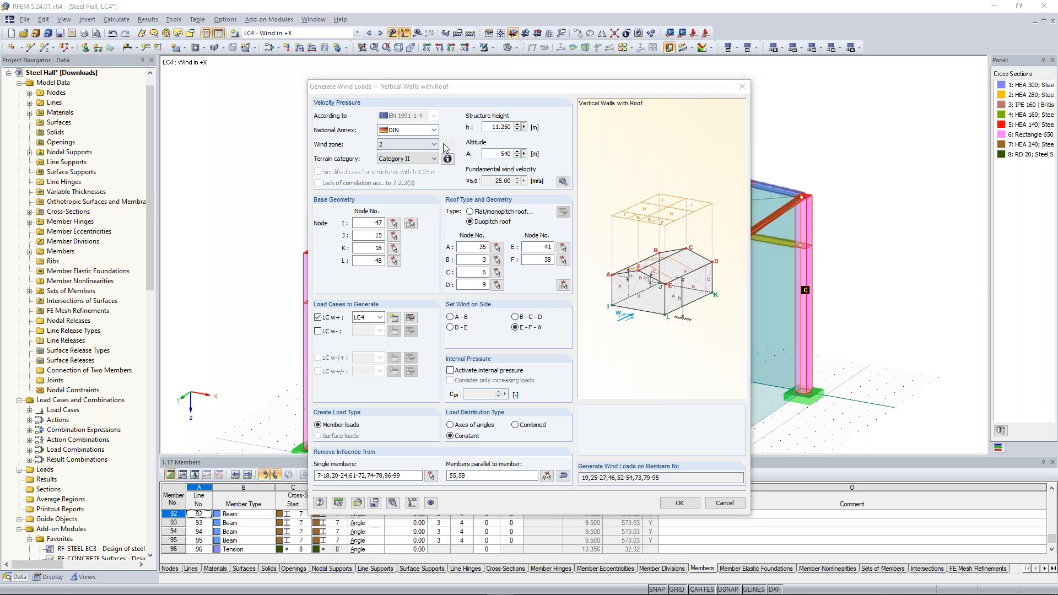
{"action": "left_click", "coordinate": [424, 159]}
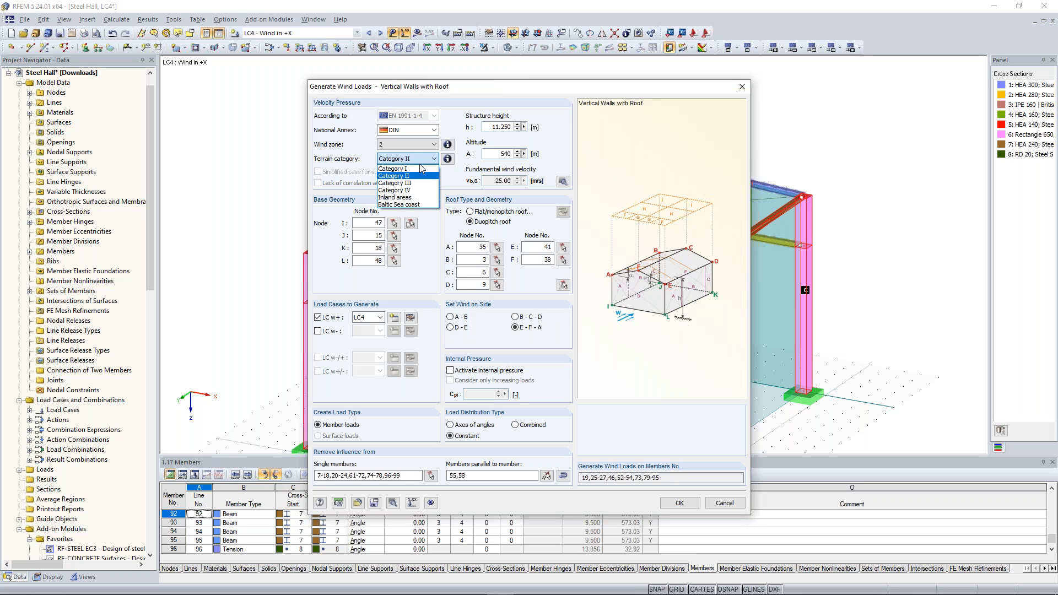
{"action": "left_click", "coordinate": [421, 164]}
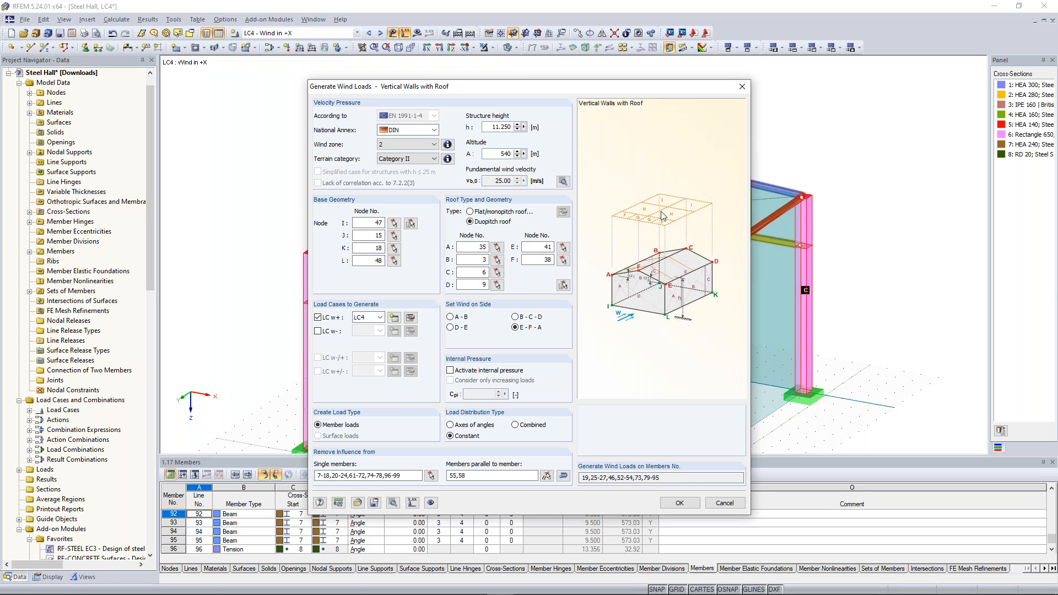
Step: Examine the base boundary corners and the wall and roof wind zones on the hall model
{"action": "left_click", "coordinate": [410, 223]}
{"action": "middle_click_drag", "start_coordinate": [226, 321], "coordinate": [275, 216]}
{"action": "scroll", "coordinate": [361, 346], "scroll_direction": "down", "scroll_amount": 1}
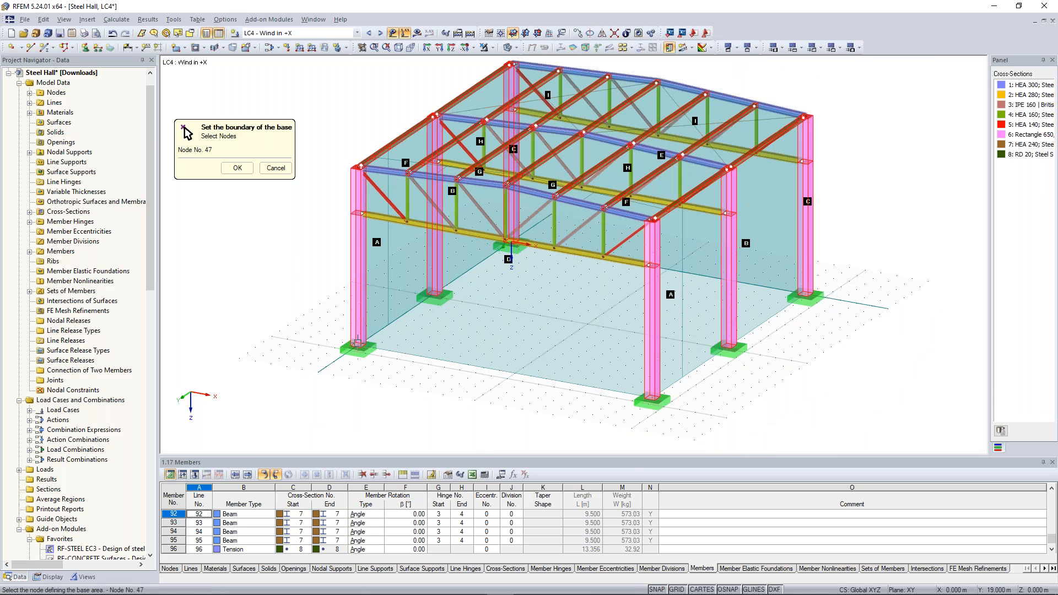
{"action": "middle_click_drag", "start_coordinate": [481, 284], "coordinate": [505, 267], "text": "ctrl"}
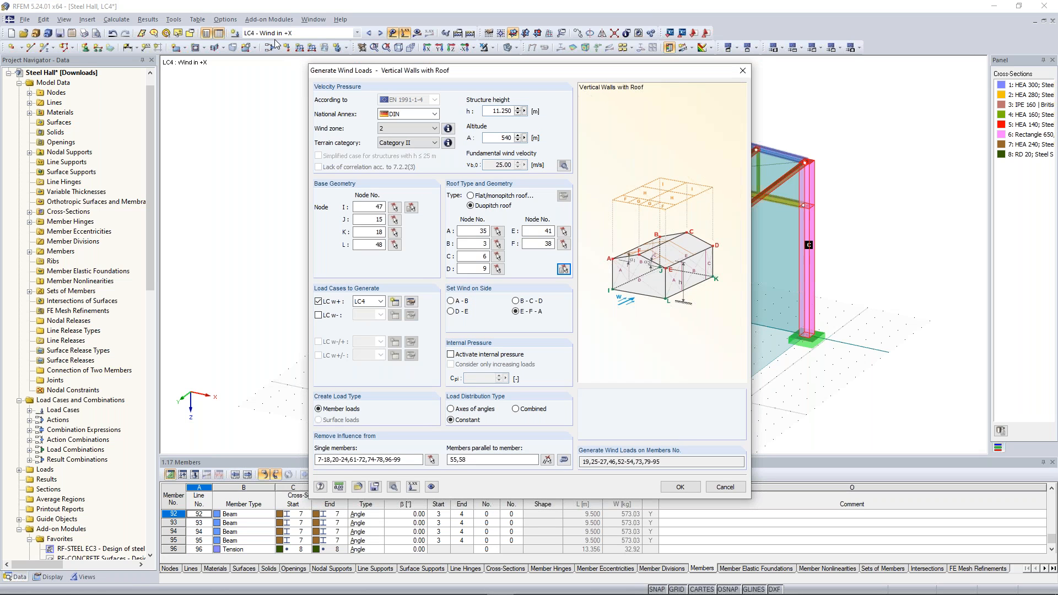
Step: Set the wind on side A-B and clear both the single-member and parallel-member exclusion lists
{"action": "left_click_drag", "start_coordinate": [424, 77], "coordinate": [409, 66]}
{"action": "left_click", "coordinate": [436, 290]}
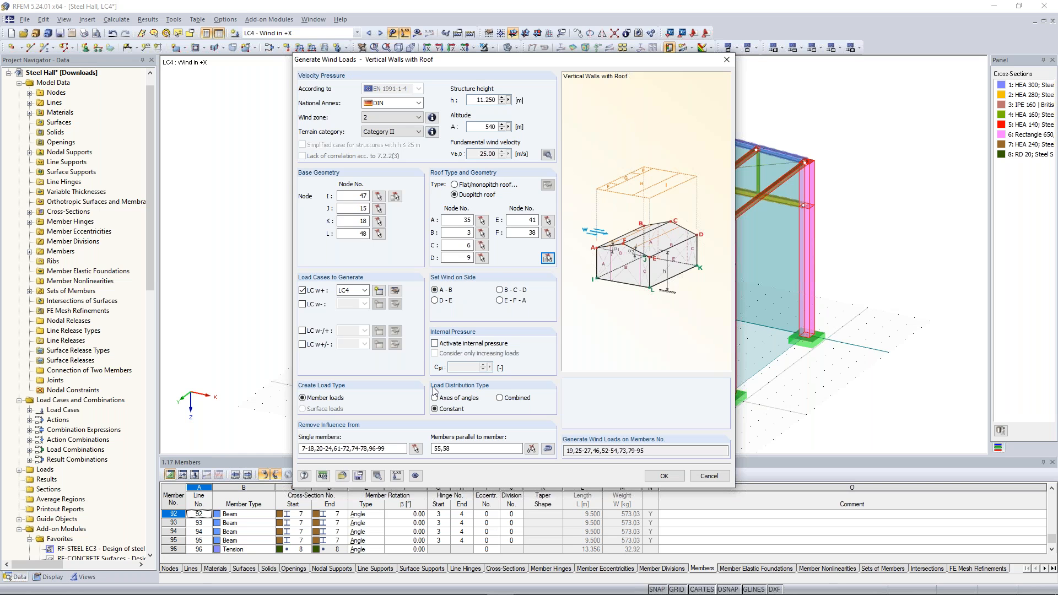
{"action": "left_click_drag", "start_coordinate": [393, 449], "coordinate": [264, 436]}
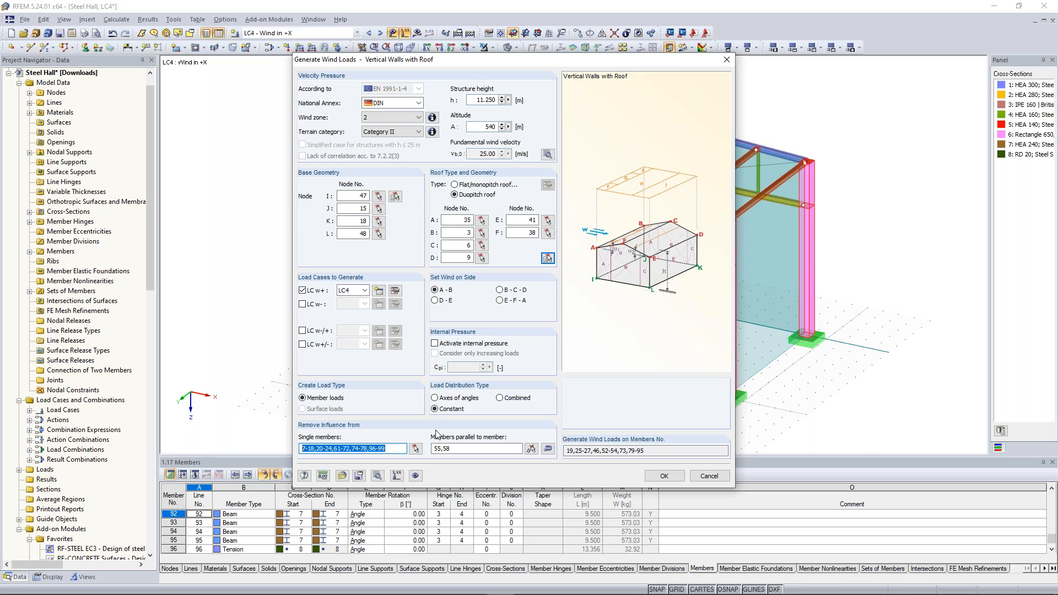
{"action": "key", "text": "Delete"}
{"action": "double_click", "coordinate": [443, 449]}
{"action": "key", "text": "Delete"}
{"action": "left_click", "coordinate": [362, 450]}
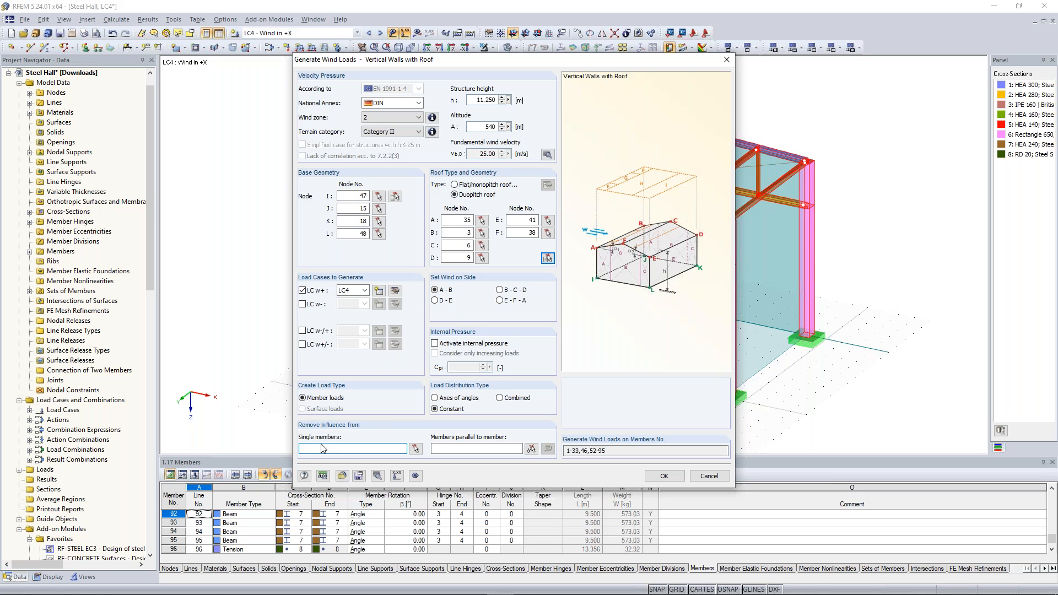
Step: Exclude the sloped HEA 300 top chords from the wind loading by removing the members parallel to them
{"action": "left_click", "coordinate": [416, 448]}
{"action": "left_click", "coordinate": [194, 191]}
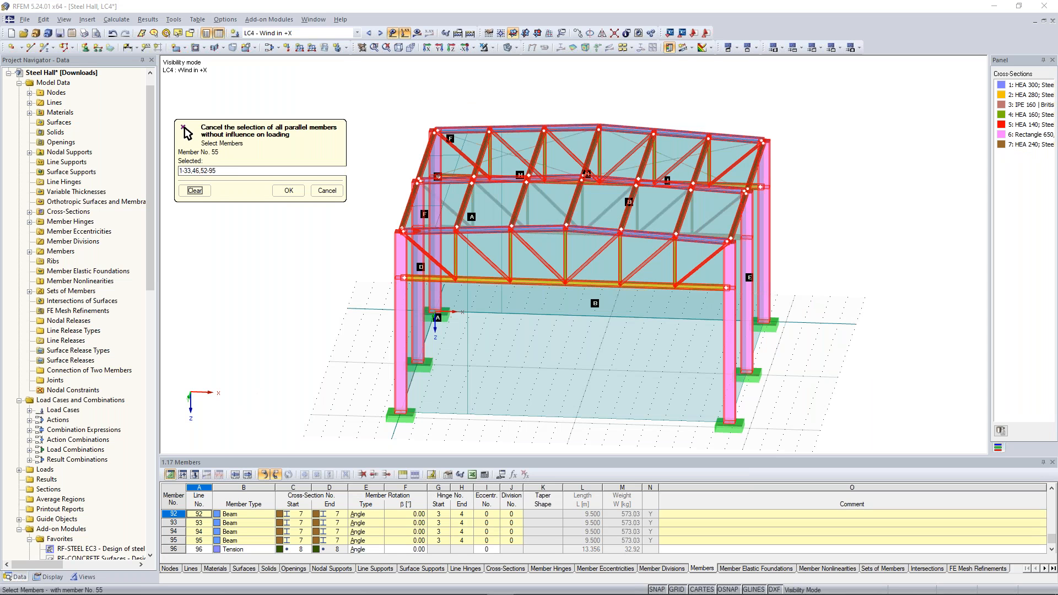
{"action": "middle_click_drag", "start_coordinate": [590, 317], "coordinate": [483, 345], "text": "ctrl"}
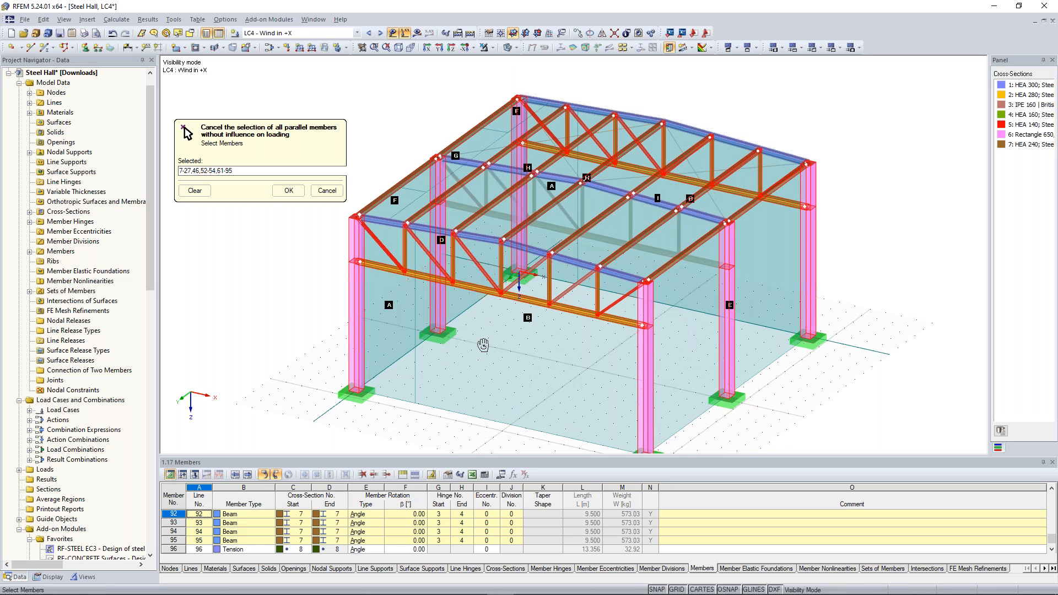
Step: Try to remove the wind load influence from all members parallel to picked truss and frame members
{"action": "middle_click_drag", "start_coordinate": [483, 345], "coordinate": [522, 319], "text": "ctrl"}
{"action": "left_click", "coordinate": [477, 269]}
{"action": "left_click", "coordinate": [587, 246]}
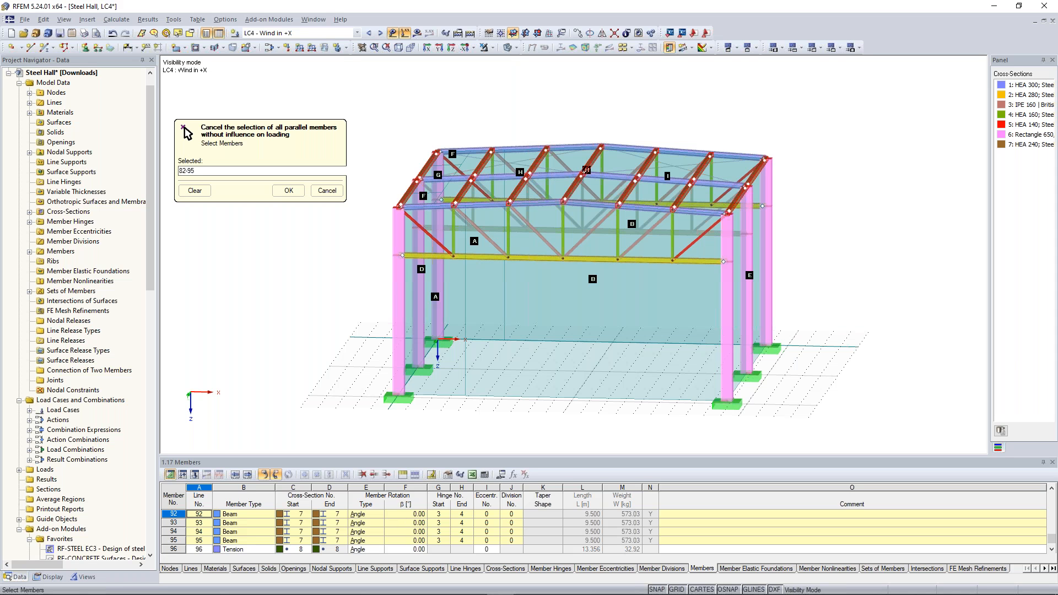
{"action": "middle_click_drag", "start_coordinate": [584, 254], "coordinate": [518, 281], "text": "ctrl"}
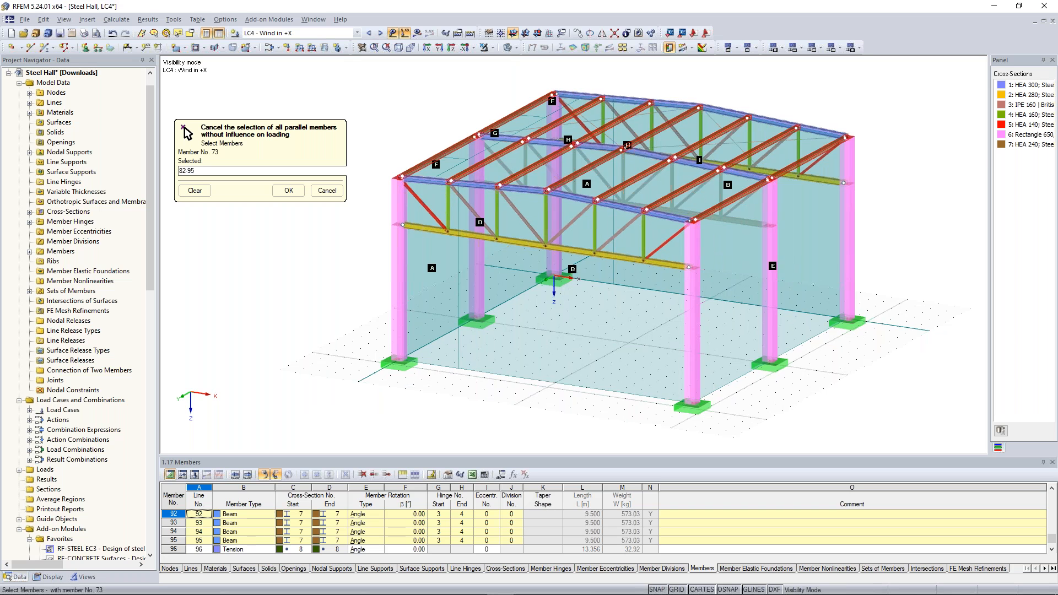
{"action": "middle_click_drag", "start_coordinate": [556, 308], "coordinate": [621, 311], "text": "ctrl"}
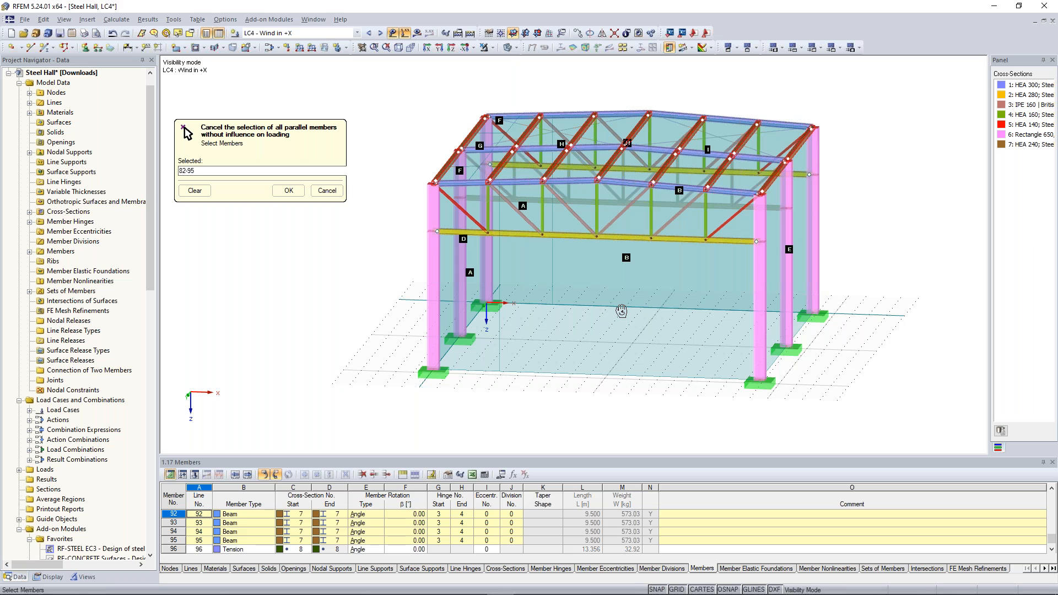
{"action": "middle_click_drag", "start_coordinate": [621, 311], "coordinate": [654, 316], "text": "ctrl"}
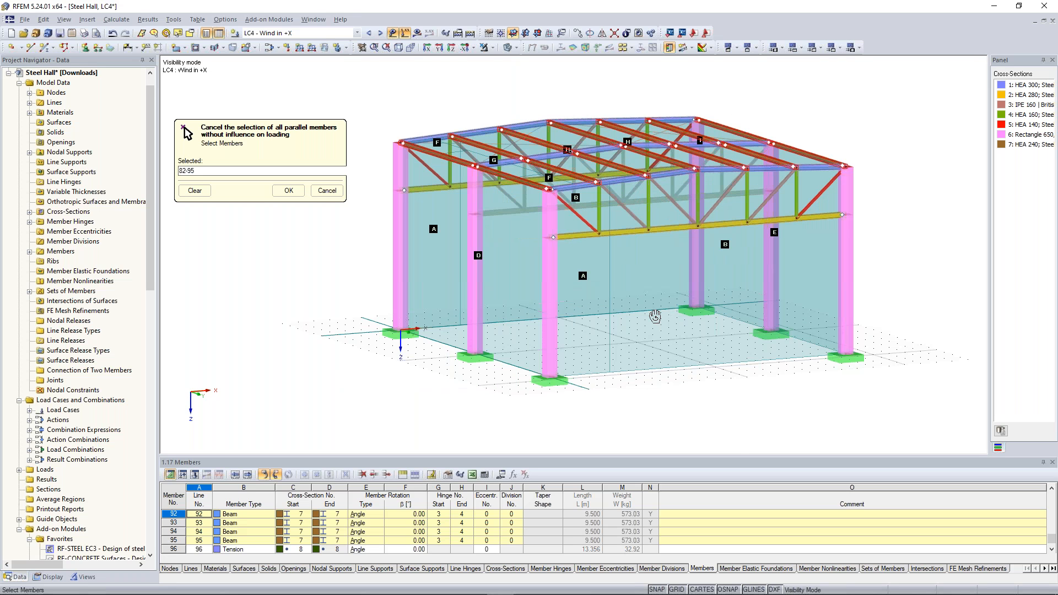
{"action": "left_click", "coordinate": [288, 191]}
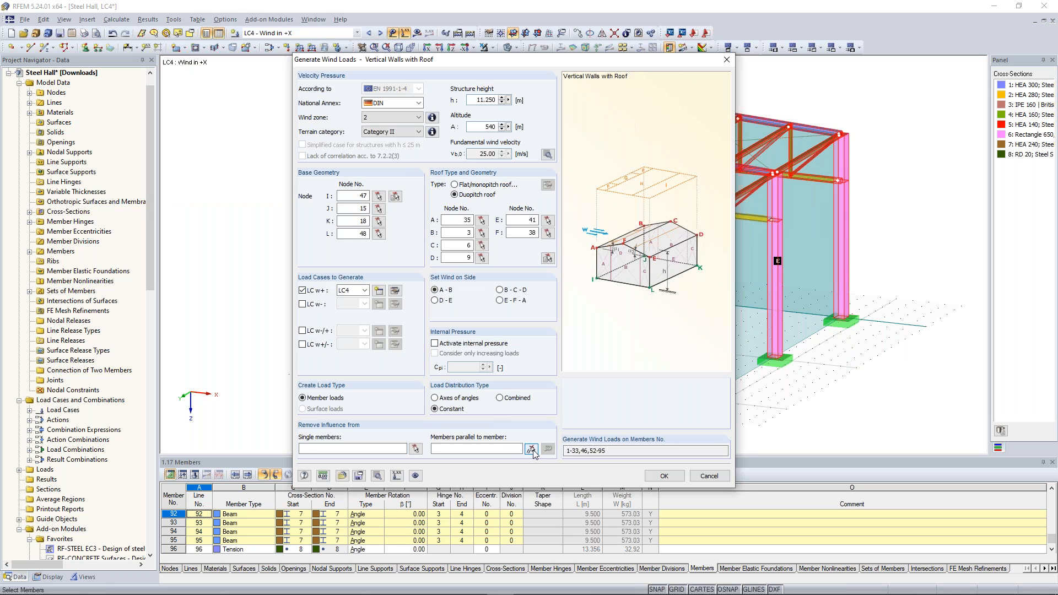
Step: Remove the wind load influence from members parallel to 55, 58 and 61 and from single members 13-18, 20-24, 67-72, 74-78 and 96-99
{"action": "left_click", "coordinate": [530, 449]}
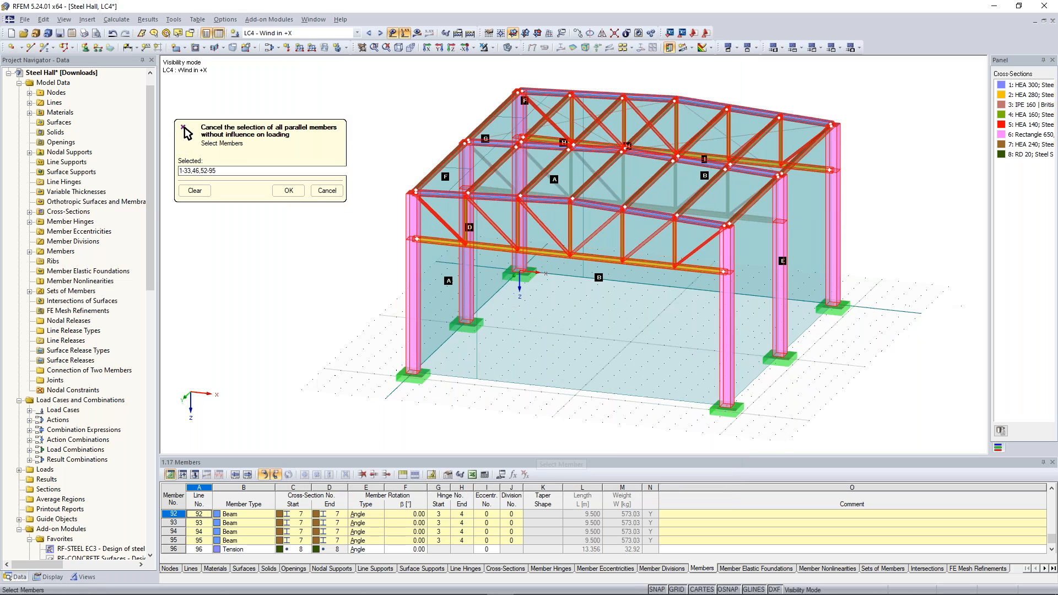
{"action": "left_click", "coordinate": [456, 197]}
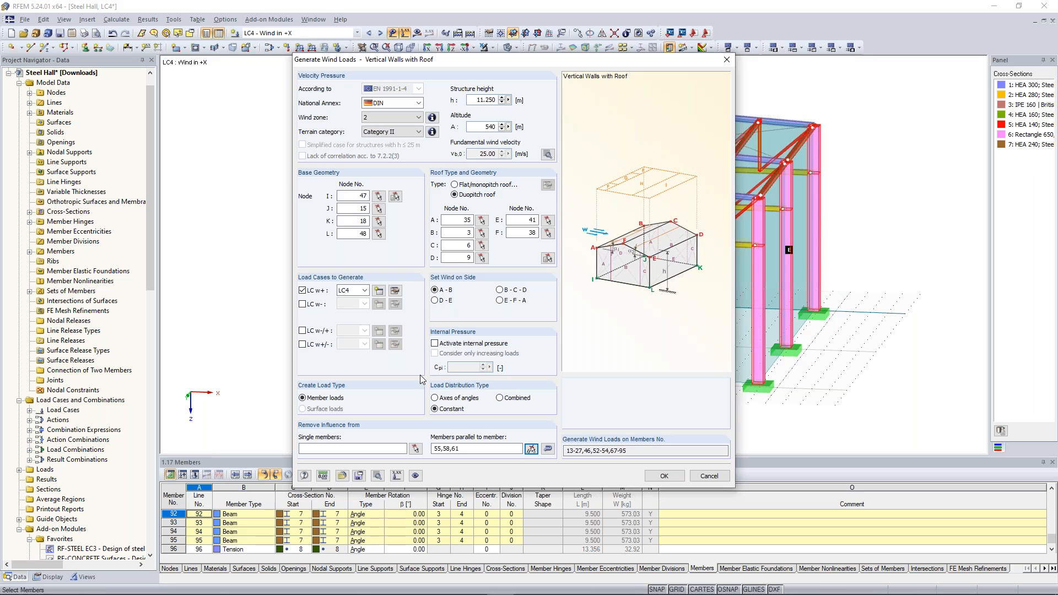
{"action": "left_click", "coordinate": [416, 448]}
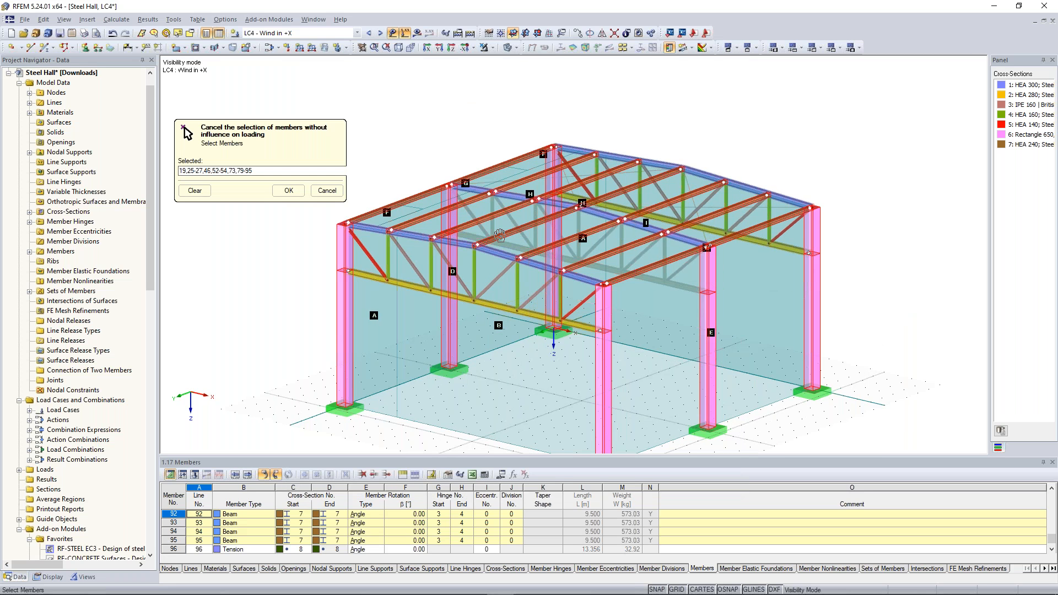
{"action": "middle_click_drag", "start_coordinate": [499, 236], "coordinate": [518, 247], "text": "ctrl"}
{"action": "left_click", "coordinate": [290, 191]}
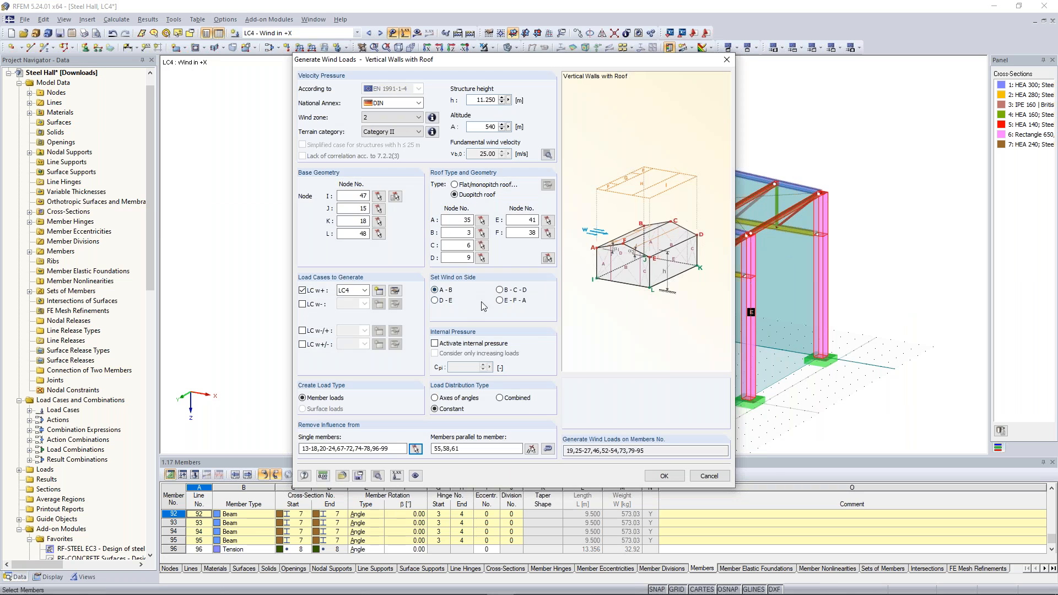
Step: Generate the LC4 wind loads as constant member loads with the wind set on side A-B
{"action": "left_click", "coordinate": [663, 477]}
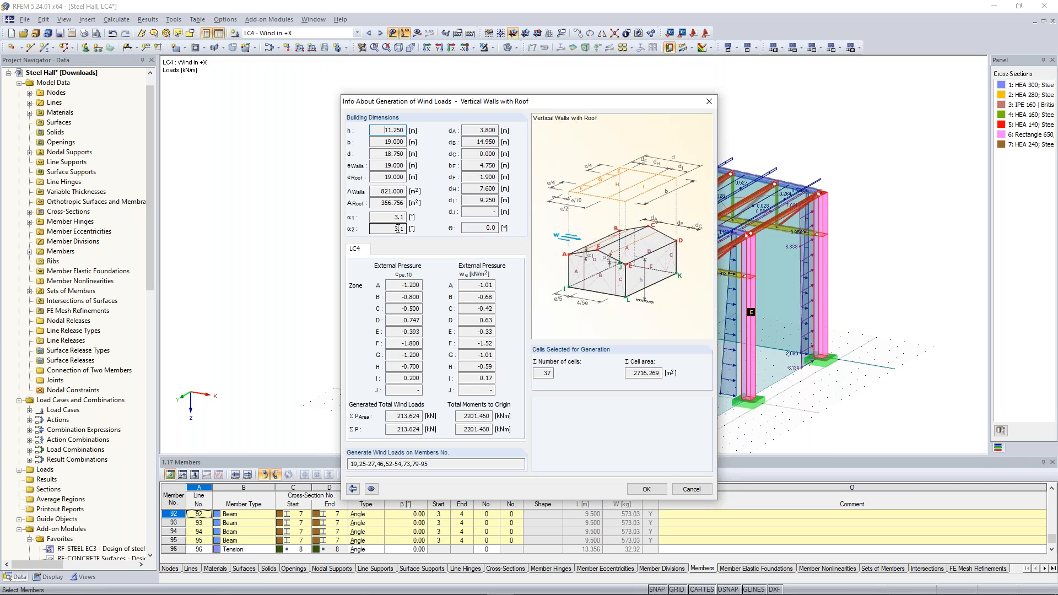
{"action": "left_click", "coordinate": [646, 489]}
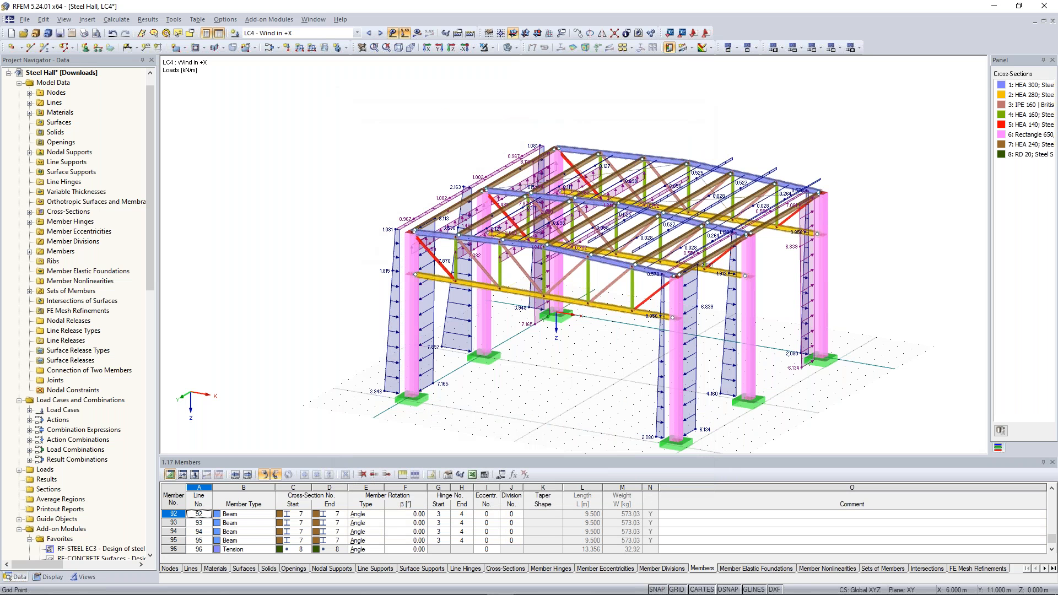
{"action": "middle_click_drag", "start_coordinate": [552, 375], "coordinate": [477, 377], "text": "ctrl"}
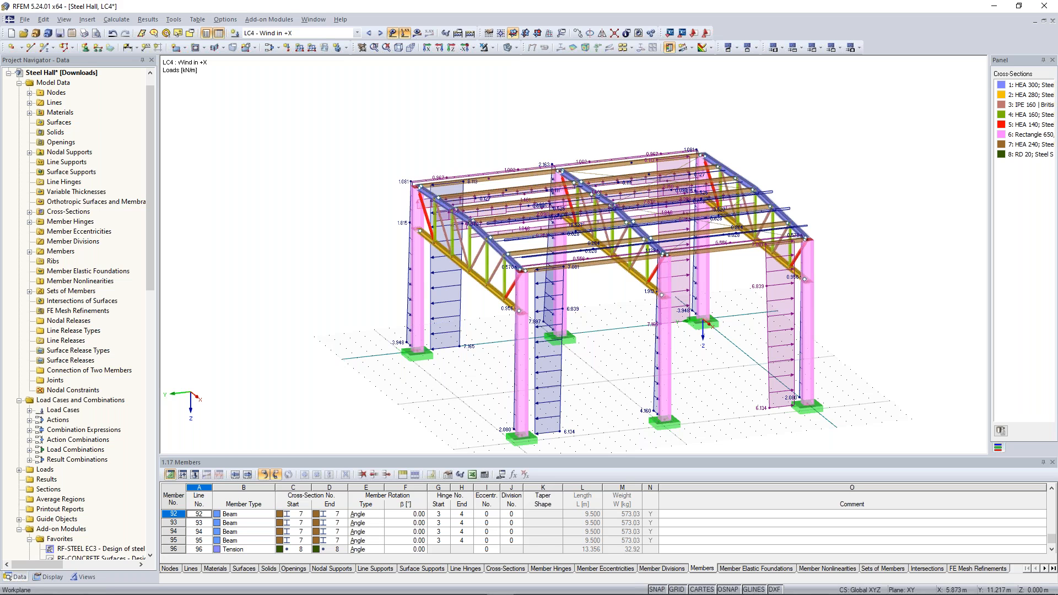
{"action": "middle_click_drag", "start_coordinate": [567, 366], "coordinate": [677, 363], "text": "ctrl"}
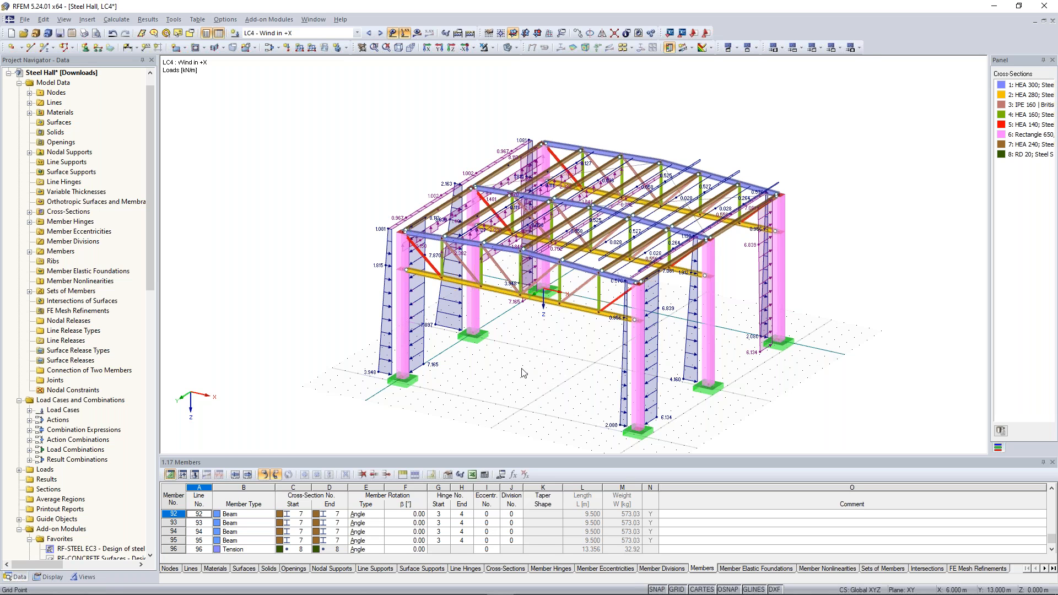
{"action": "middle_click_drag", "start_coordinate": [460, 330], "coordinate": [450, 314]}
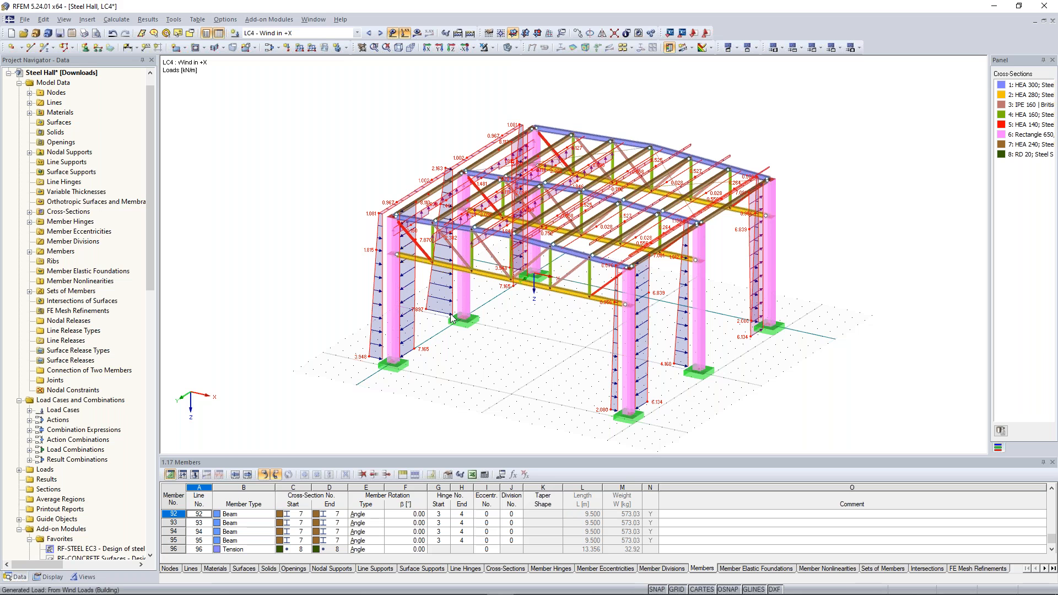
{"action": "middle_click_drag", "start_coordinate": [450, 316], "coordinate": [573, 355], "text": "ctrl"}
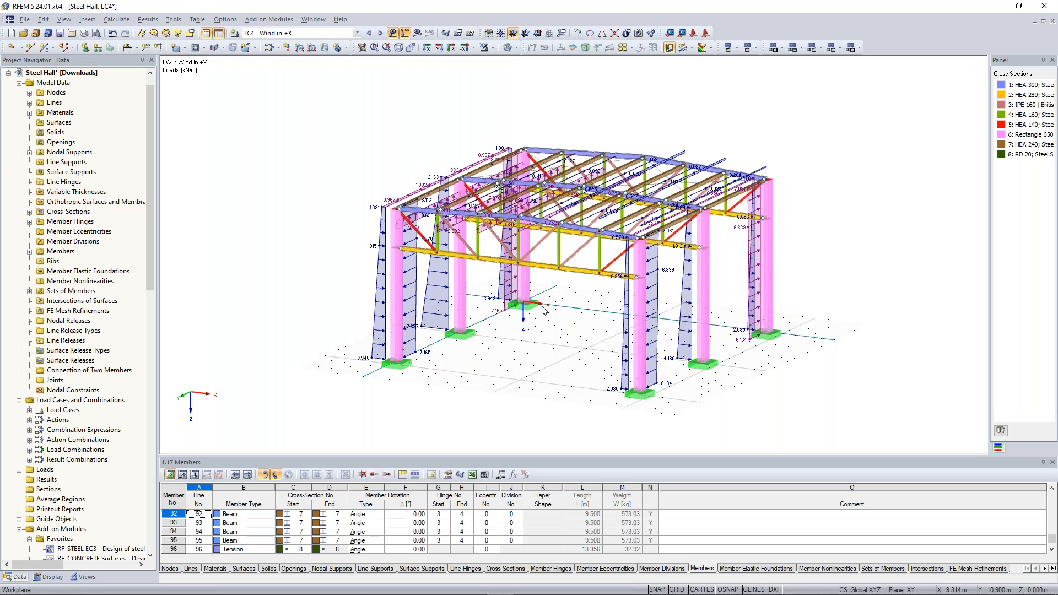
Step: Make three copies of the load case LC4 Wind in +X
{"action": "left_click", "coordinate": [279, 48]}
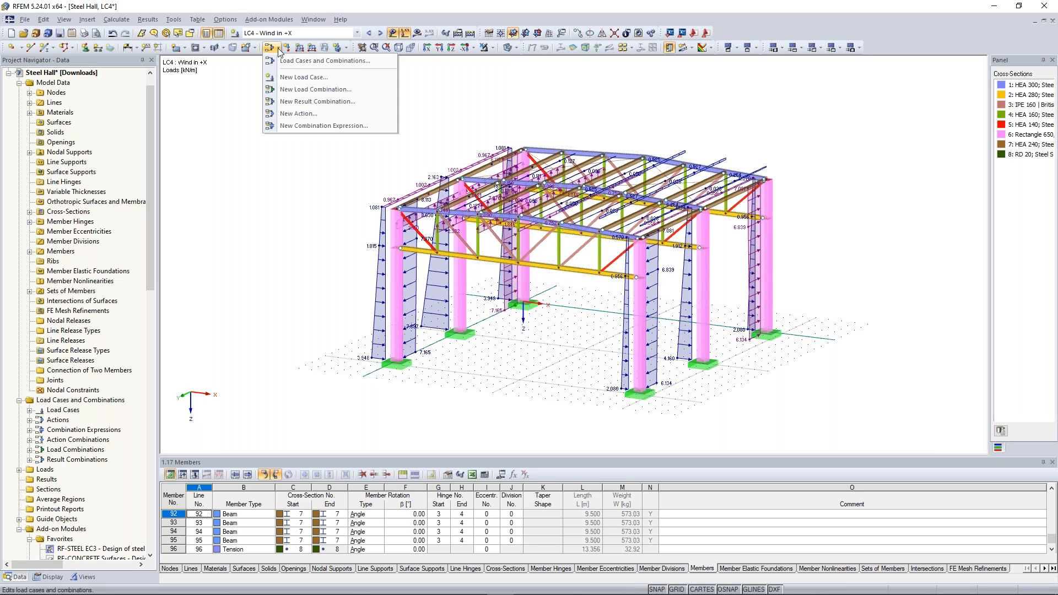
{"action": "left_click", "coordinate": [286, 63]}
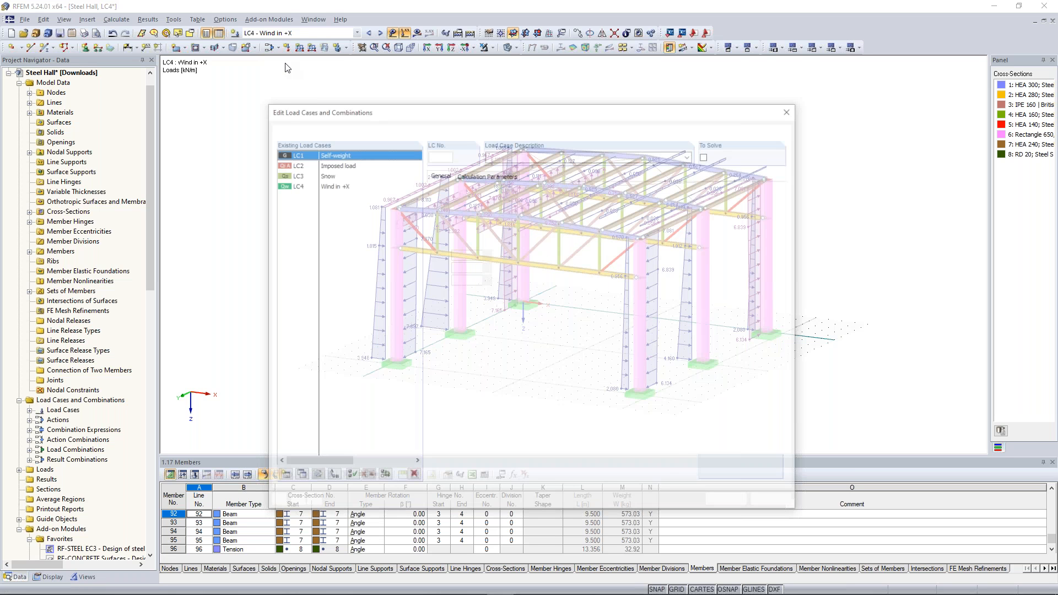
{"action": "left_click", "coordinate": [329, 186]}
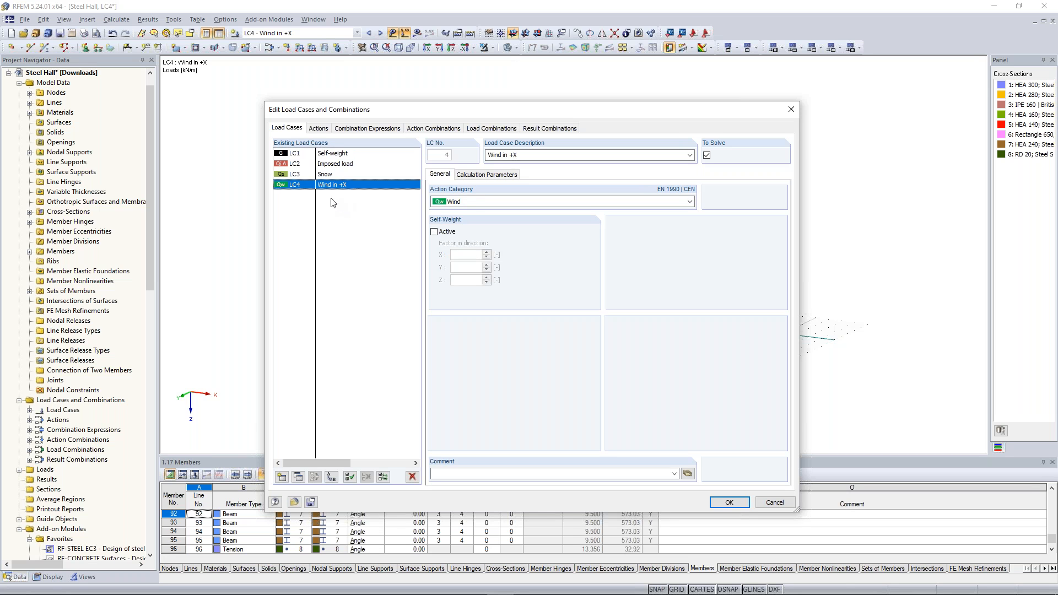
{"action": "left_click", "coordinate": [300, 477]}
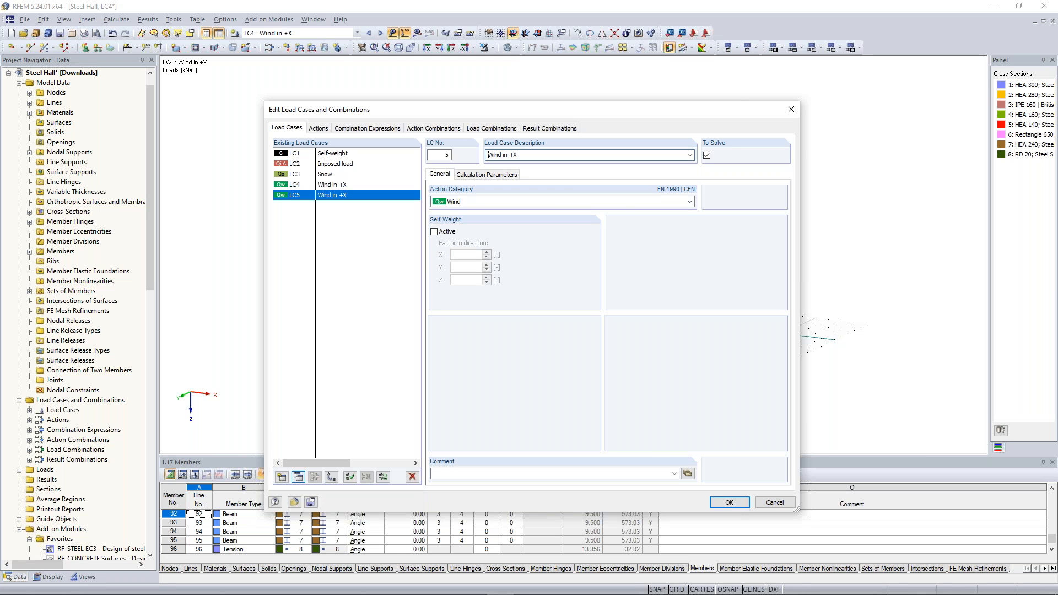
{"action": "left_click", "coordinate": [298, 477]}
{"action": "left_click", "coordinate": [298, 477]}
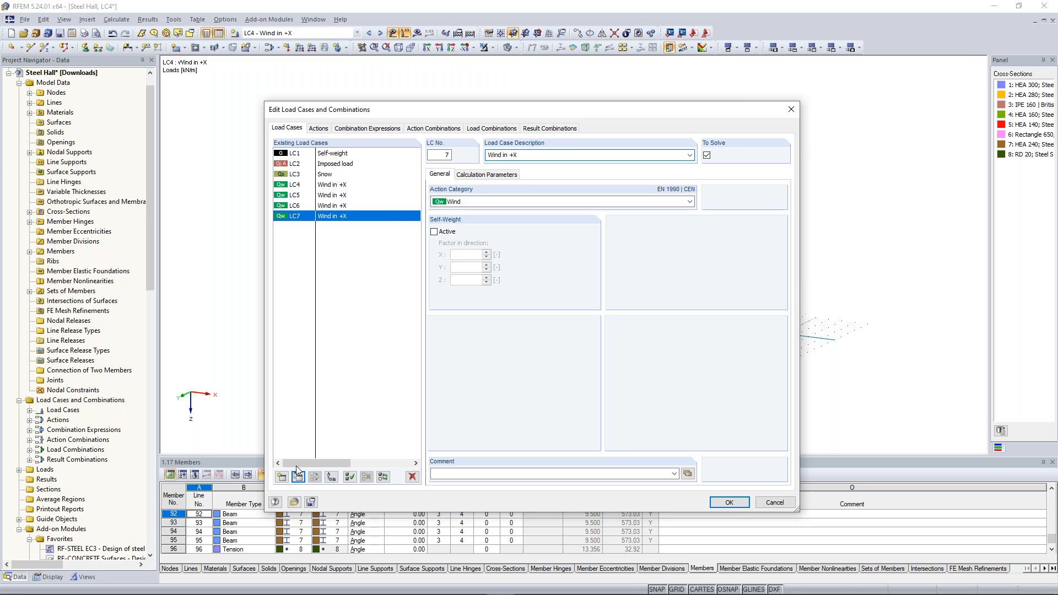
Step: Rename load case LC5 as Wind in -X
{"action": "left_click", "coordinate": [343, 195]}
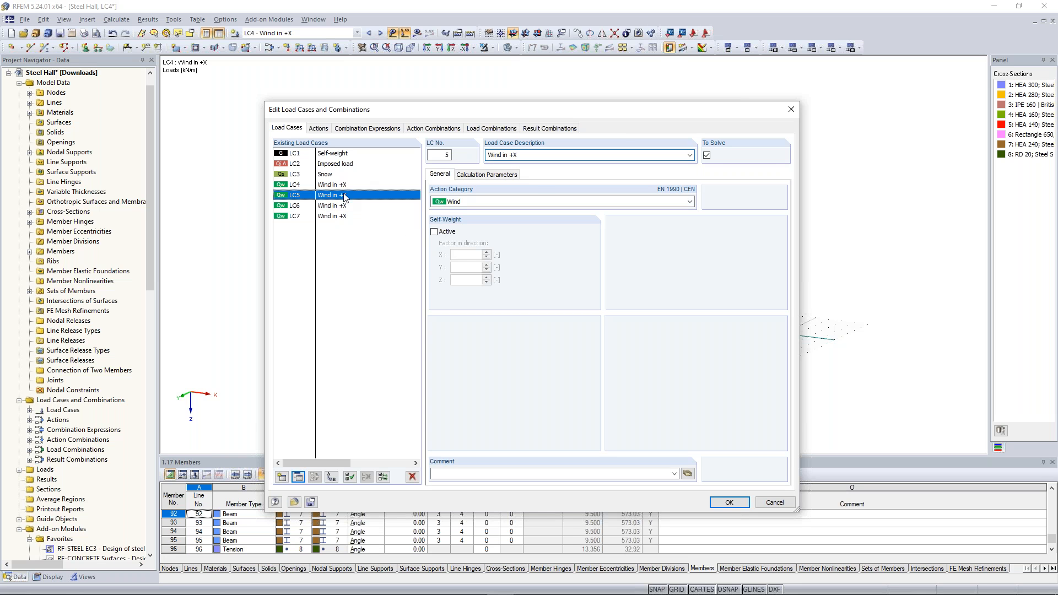
{"action": "double_click", "coordinate": [505, 154]}
{"action": "key", "text": "Right"}
{"action": "key", "text": "BackSpace"}
{"action": "type", "text": "-"}
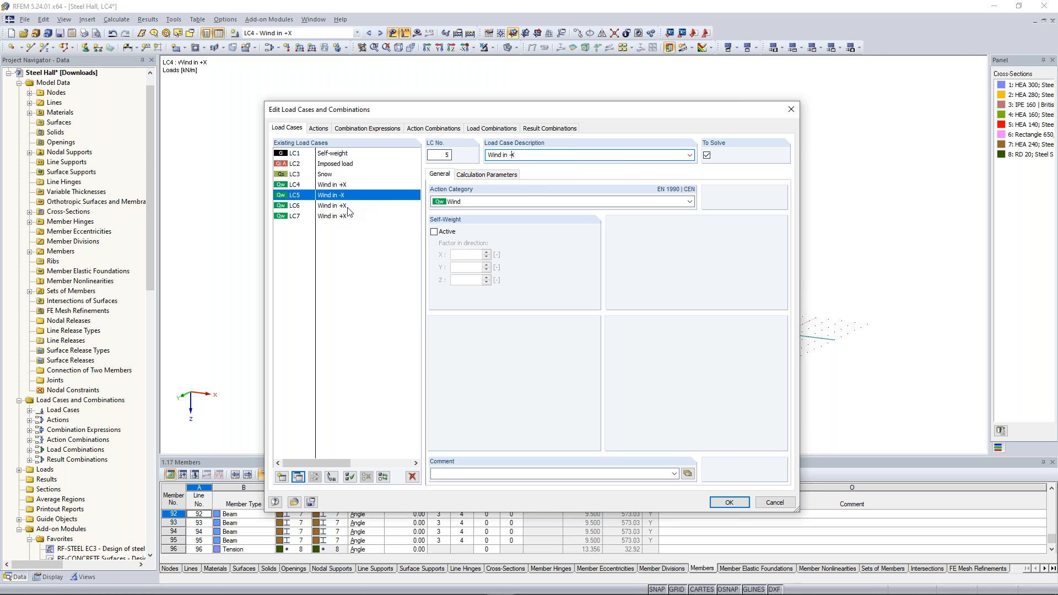
Step: Rename load case LC6 as Wind in +Y
{"action": "left_click", "coordinate": [349, 207]}
{"action": "double_click", "coordinate": [523, 155]}
{"action": "left_click", "coordinate": [522, 155]}
{"action": "type", "text": "Y"}
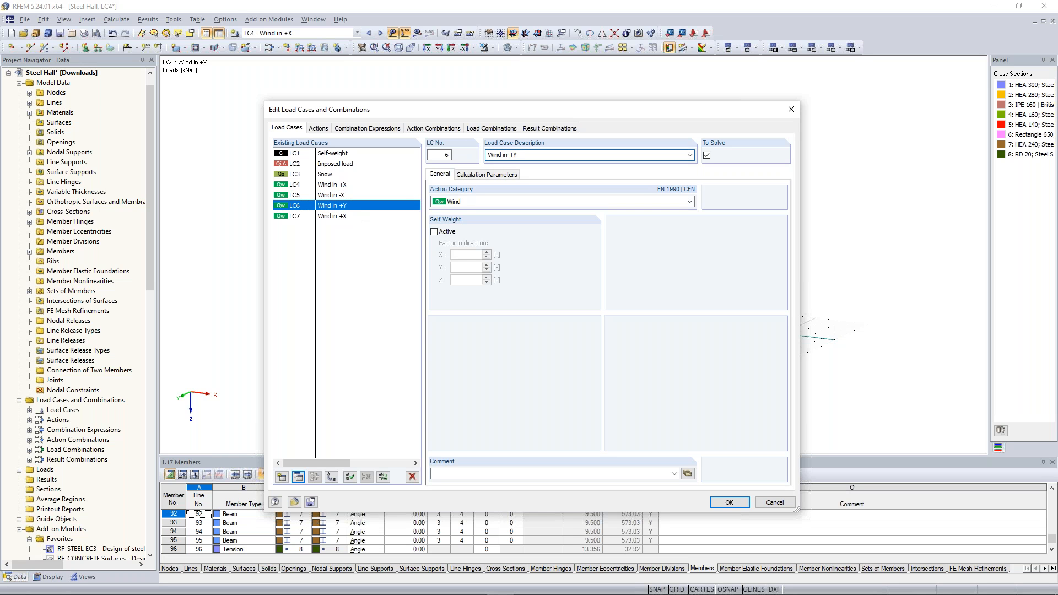
Step: Rename load case LC7 as Wind in -Y and accept the edited load cases
{"action": "left_click", "coordinate": [329, 216]}
{"action": "left_click", "coordinate": [526, 156]}
{"action": "left_click", "coordinate": [523, 155]}
{"action": "key", "text": "BackSpace"}
{"action": "key", "text": "BackSpace"}
{"action": "type", "text": "-Y"}
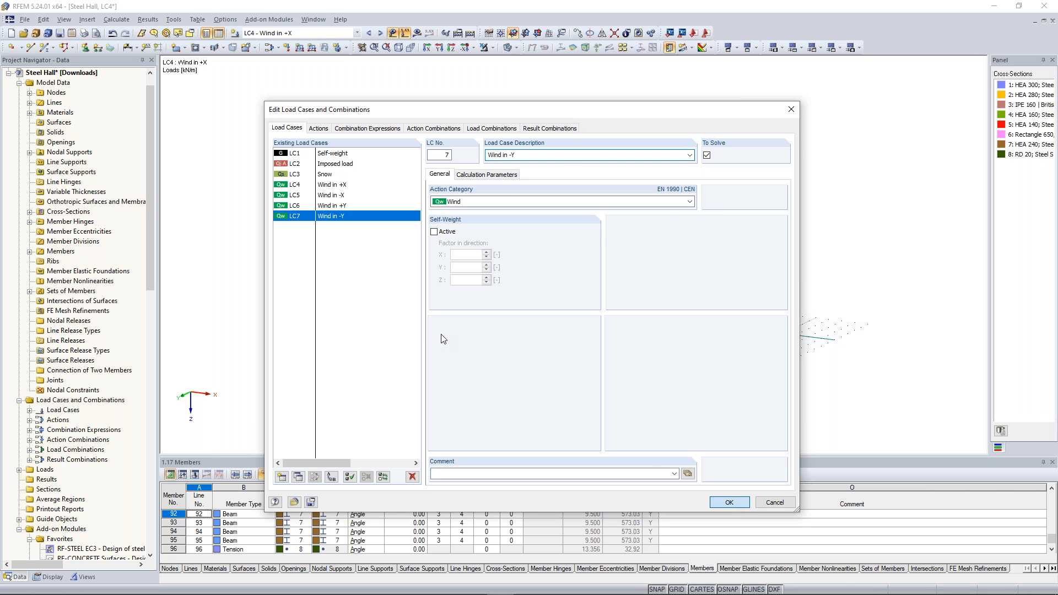
{"action": "key", "text": "Return"}
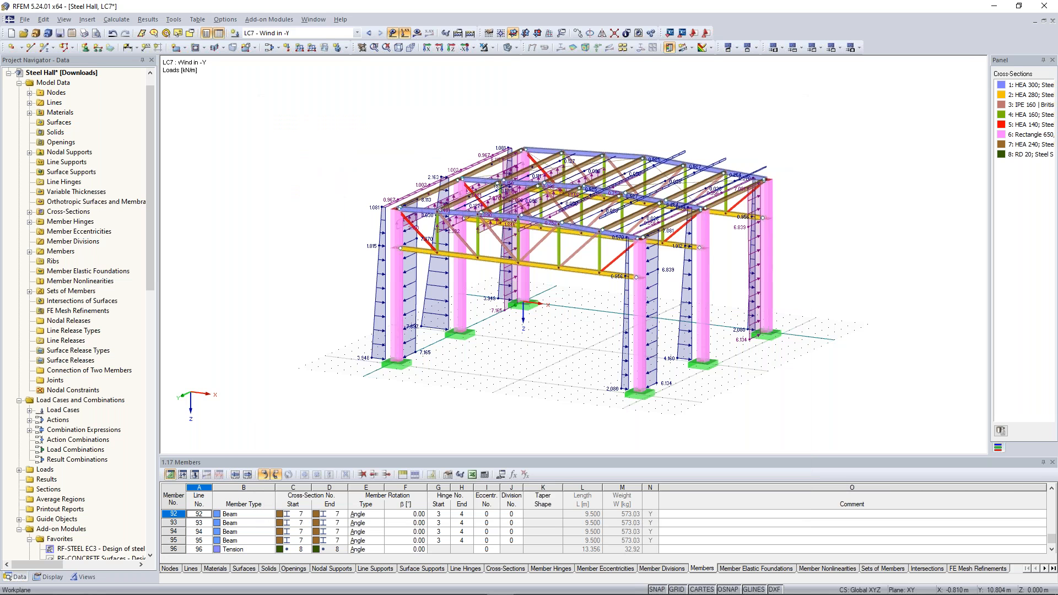
Step: Regenerate the copied wind loads with the wind on side D-E for LC5 and on side E-F-A for LC6
{"action": "left_click", "coordinate": [359, 33]}
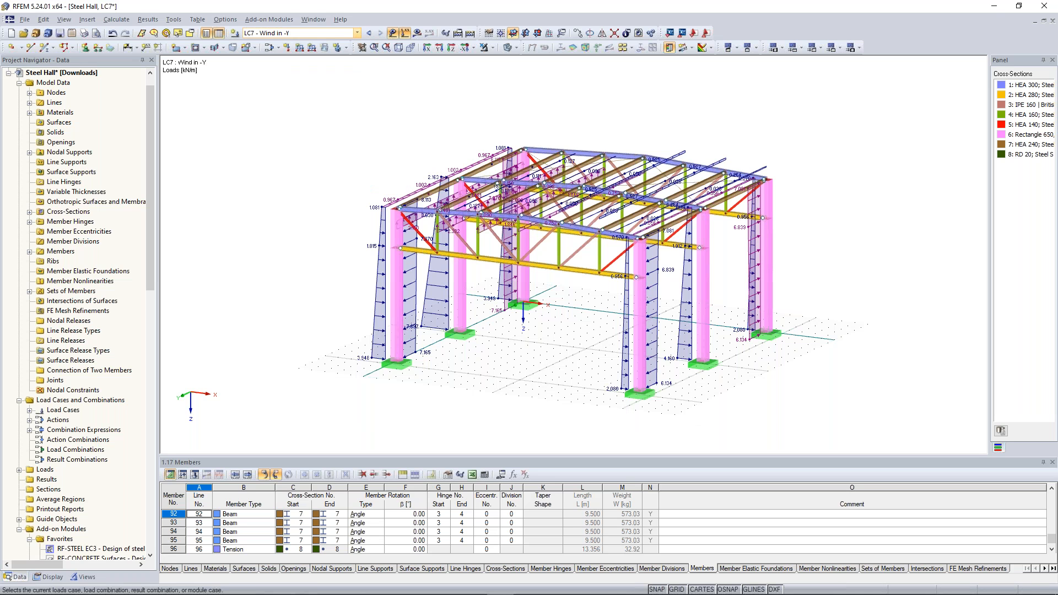
{"action": "left_click", "coordinate": [358, 34]}
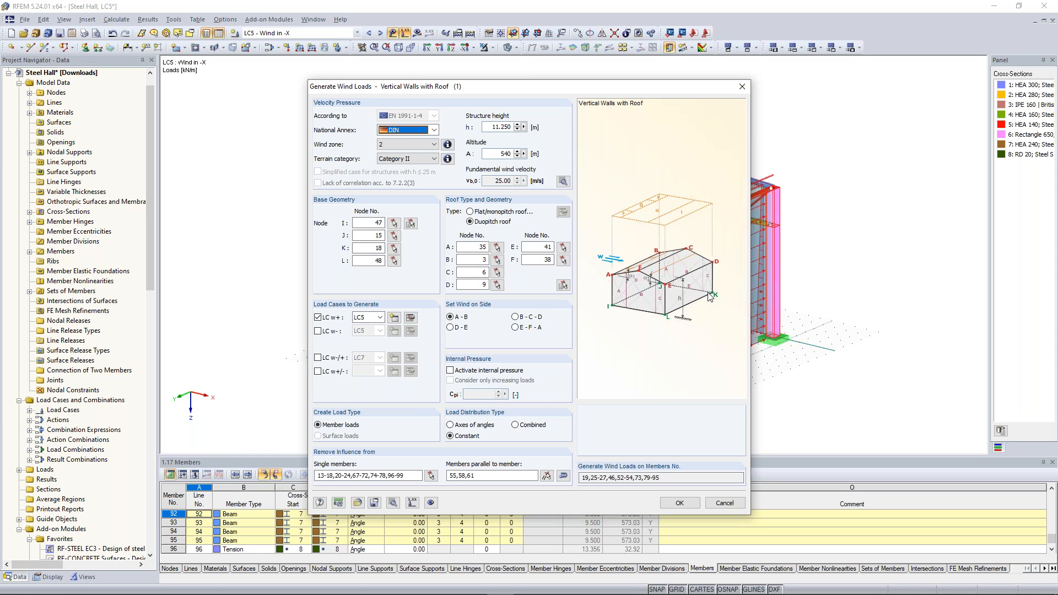
{"action": "left_click", "coordinate": [461, 329]}
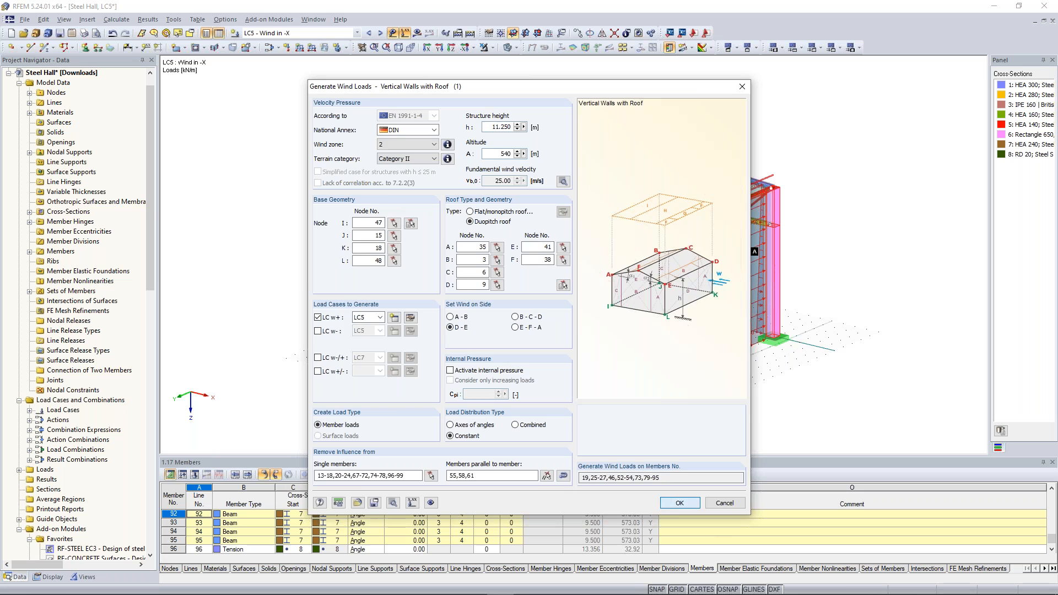
{"action": "left_click", "coordinate": [679, 503]}
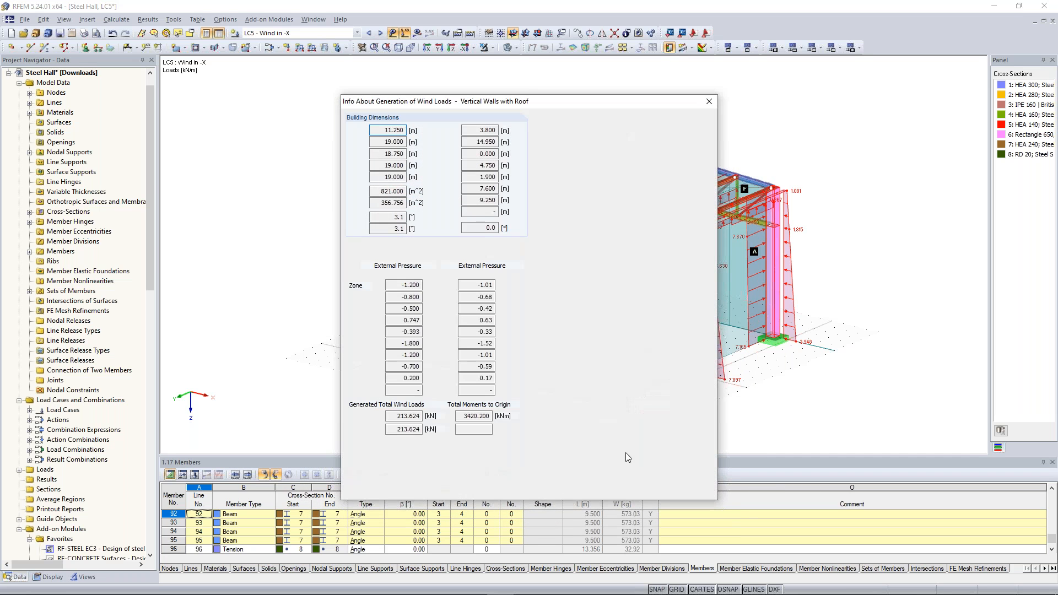
{"action": "left_click", "coordinate": [628, 489]}
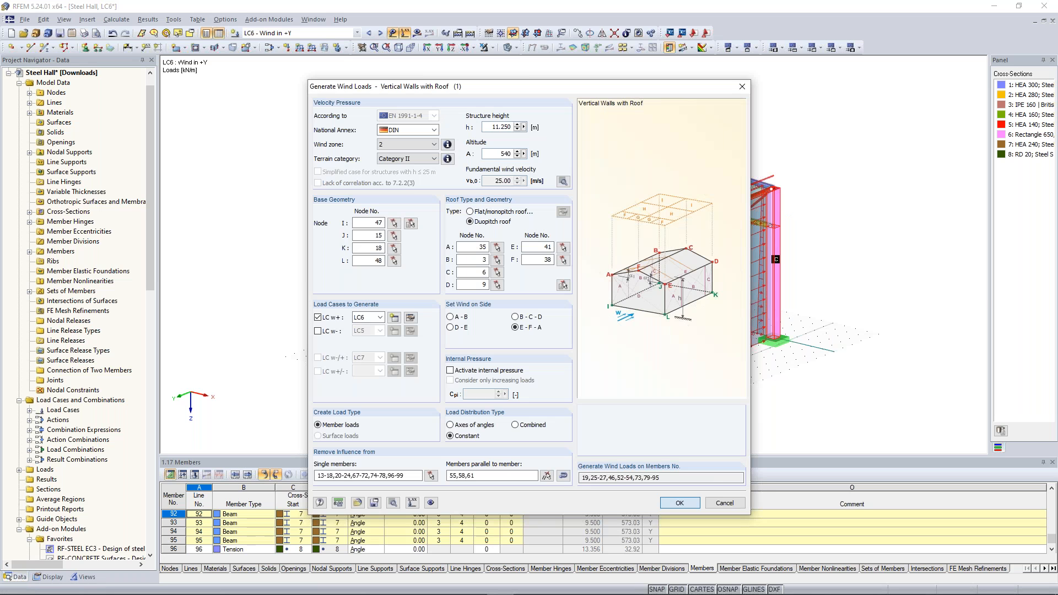
{"action": "key", "text": "Return"}
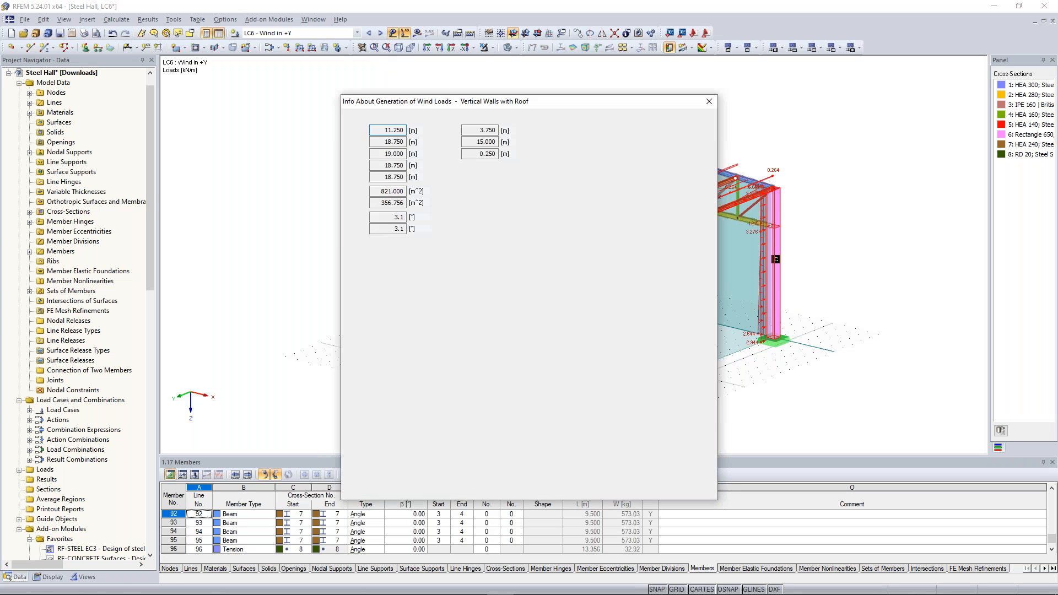
{"action": "key", "text": "Return"}
Step: Switch to LC7 and regenerate its wind loads with the wind set on side B-C-D
{"action": "left_click", "coordinate": [380, 33]}
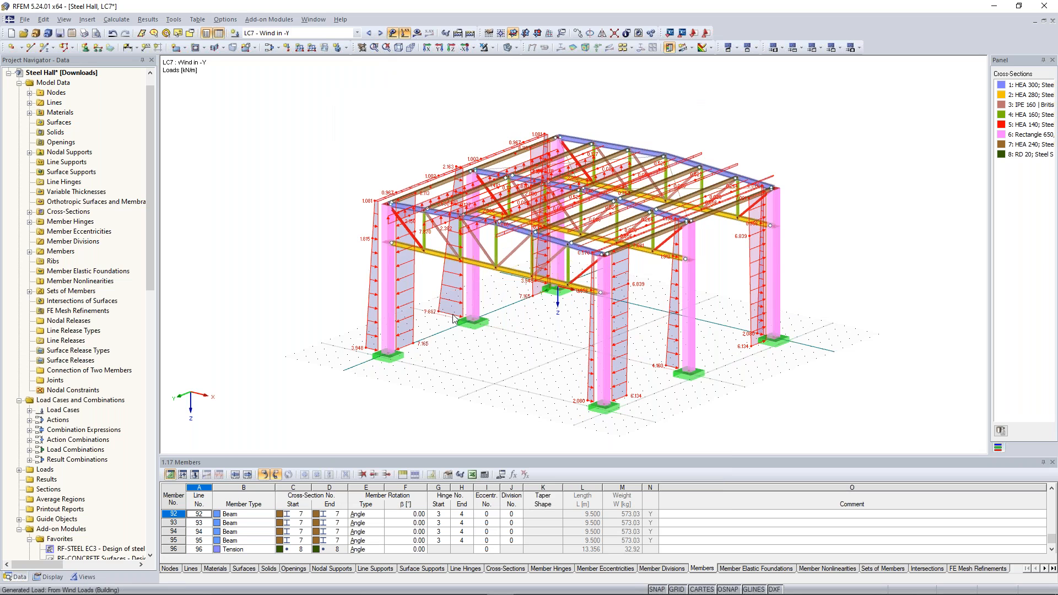
{"action": "double_click", "coordinate": [453, 318]}
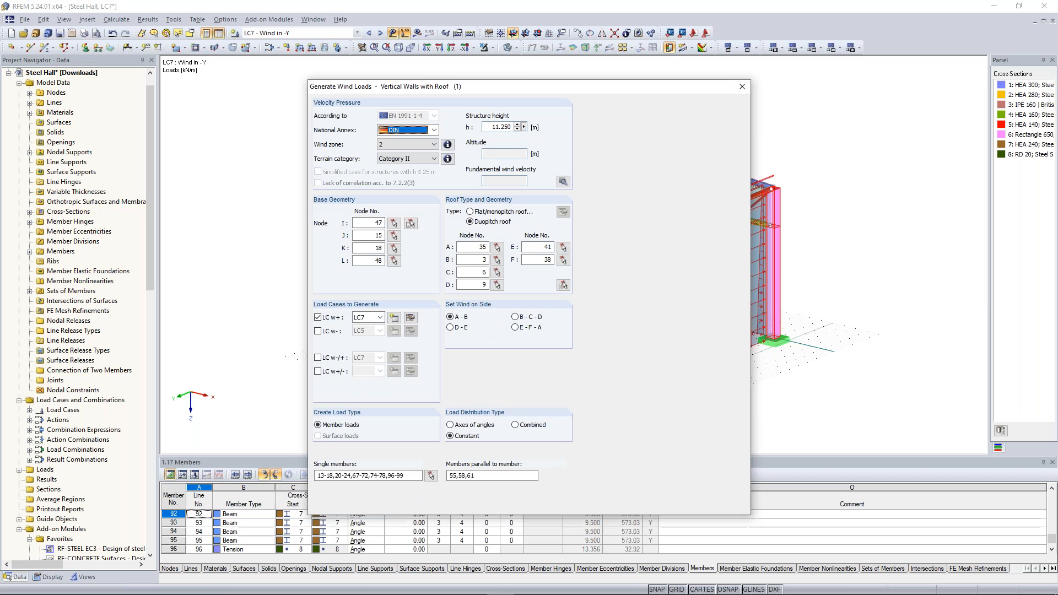
{"action": "left_click", "coordinate": [515, 318]}
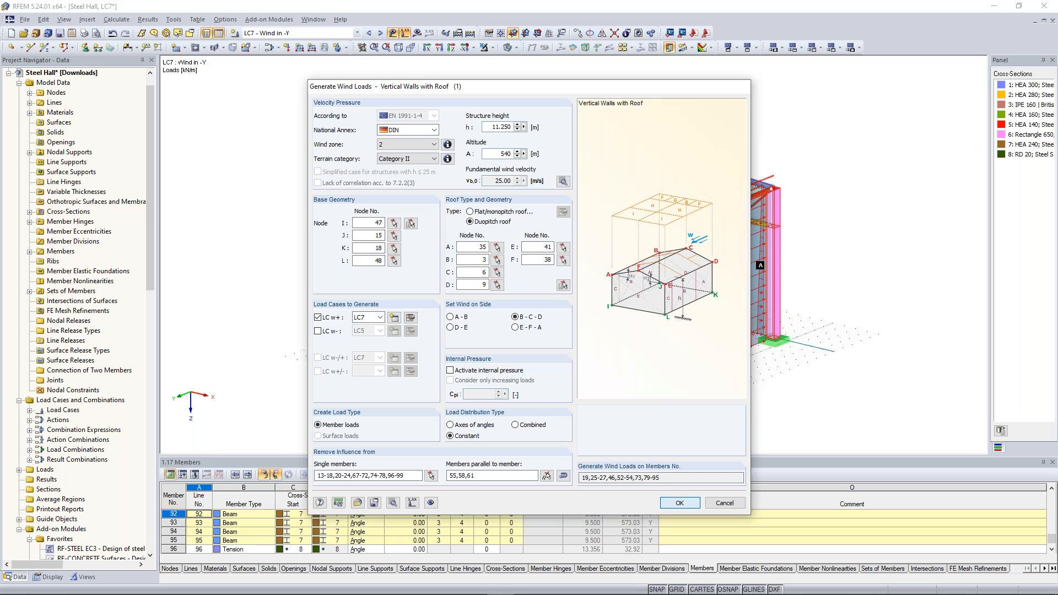
{"action": "left_click", "coordinate": [679, 503]}
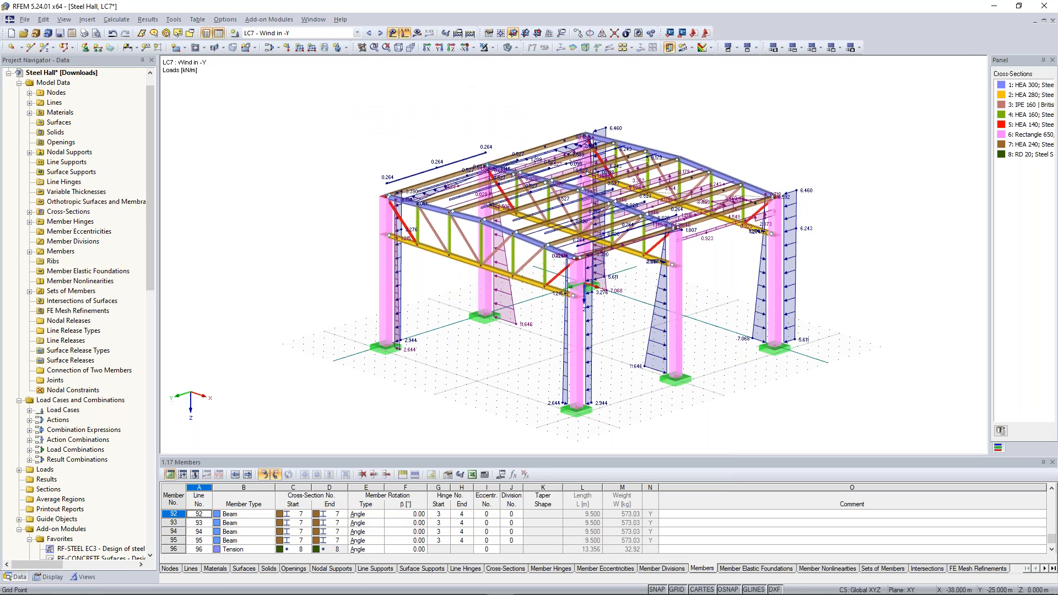
Step: Calculate all load cases and combinations of the hall, dismissing the list of calculation errors and the node rotation warning
{"action": "left_click", "coordinate": [470, 33]}
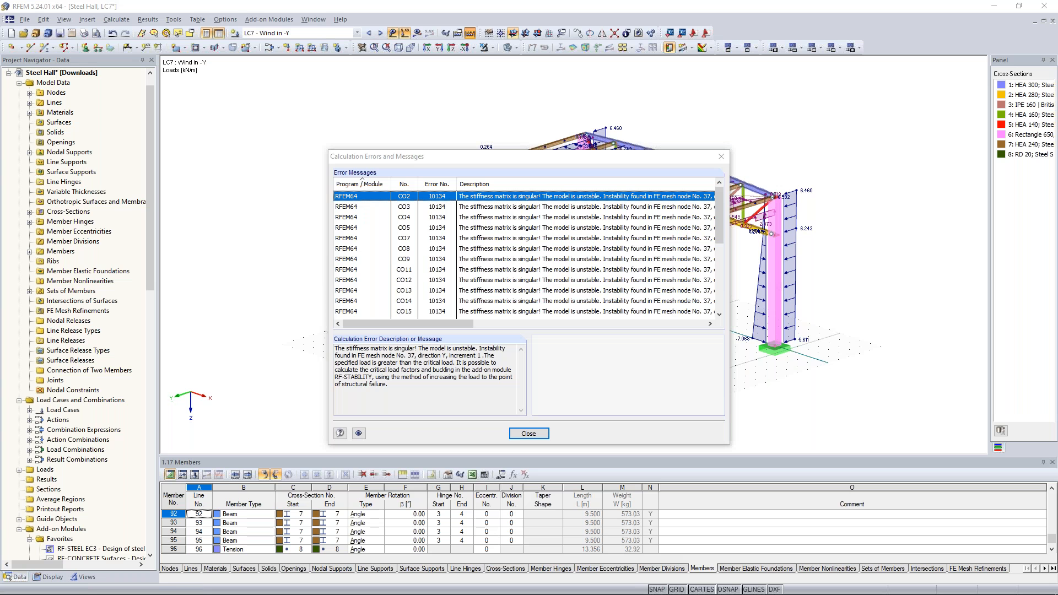
{"action": "left_click", "coordinate": [527, 434]}
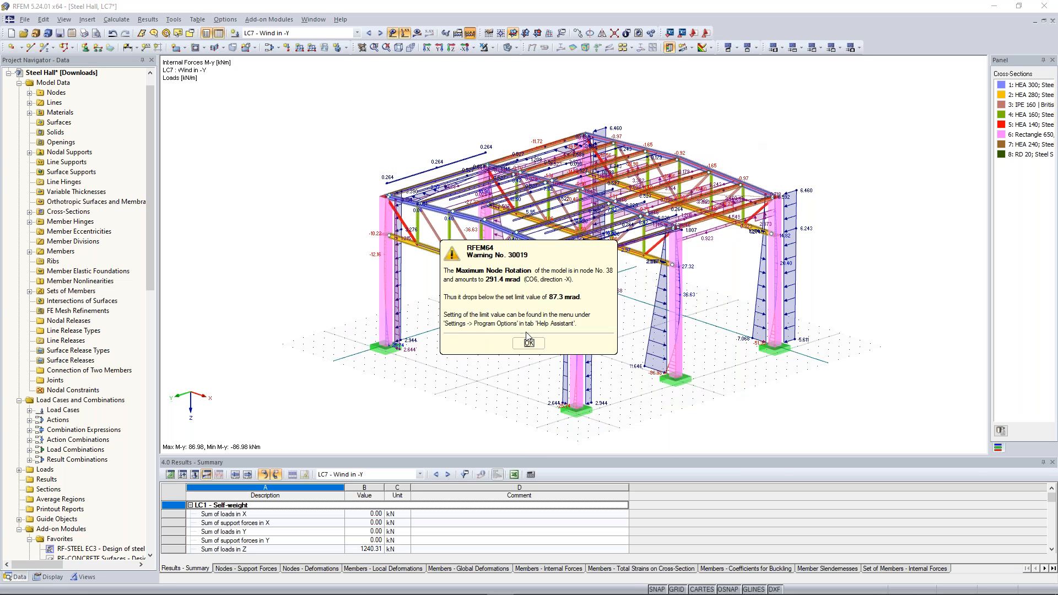
{"action": "left_click", "coordinate": [528, 337]}
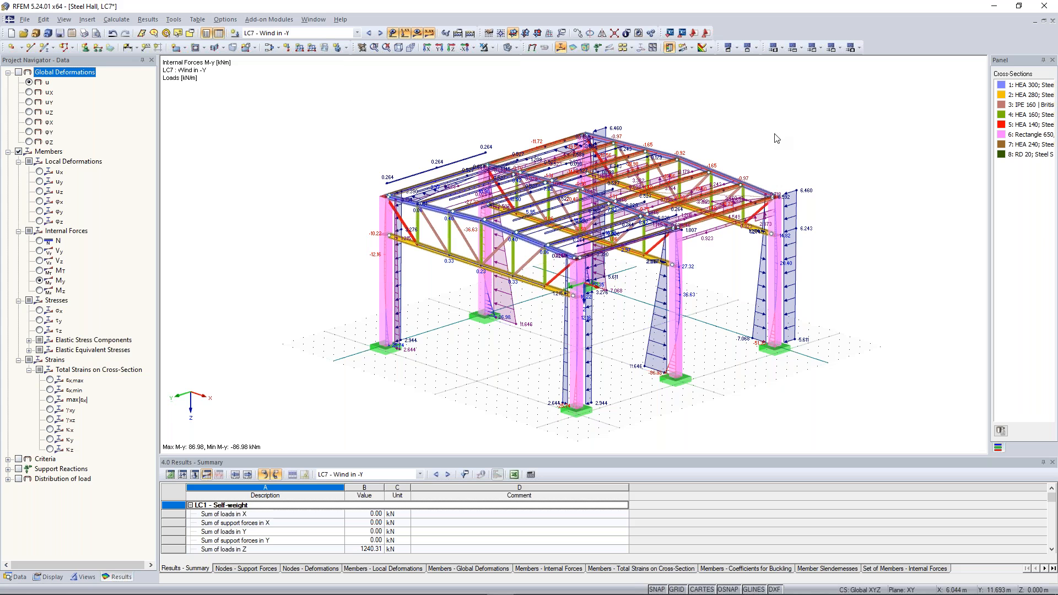
Step: Hide the results and assign hinge 1 (Local) to the end of HEA 240 beams 89-91, accepting deletion of the existing results
{"action": "left_click", "coordinate": [417, 33]}
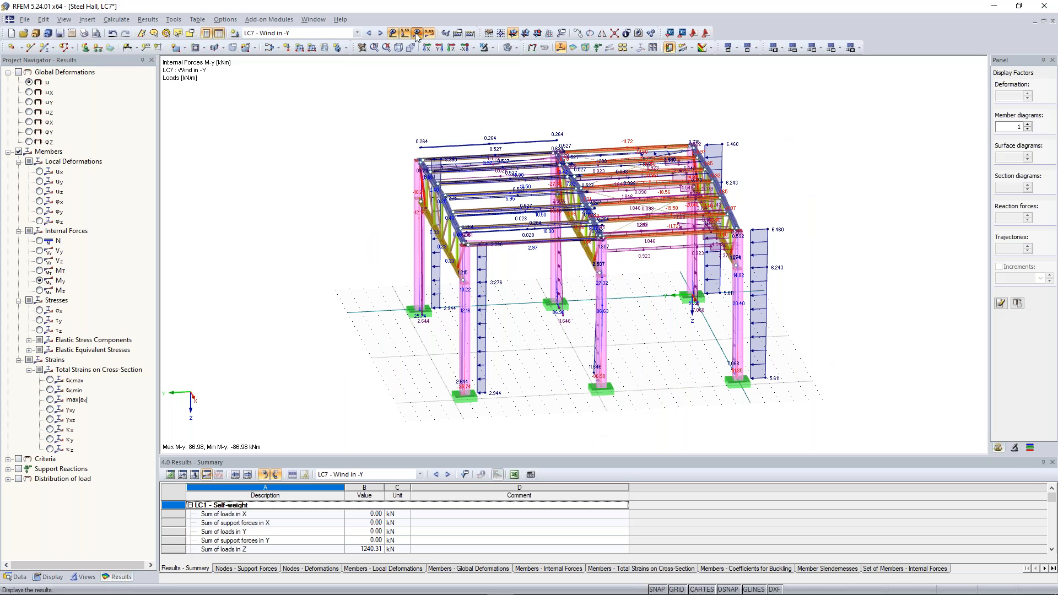
{"action": "left_click", "coordinate": [417, 34]}
{"action": "scroll", "coordinate": [515, 297], "scroll_direction": "up", "scroll_amount": 5}
{"action": "middle_click_drag", "start_coordinate": [518, 303], "coordinate": [521, 333]}
{"action": "scroll", "coordinate": [521, 334], "scroll_direction": "down", "scroll_amount": 2}
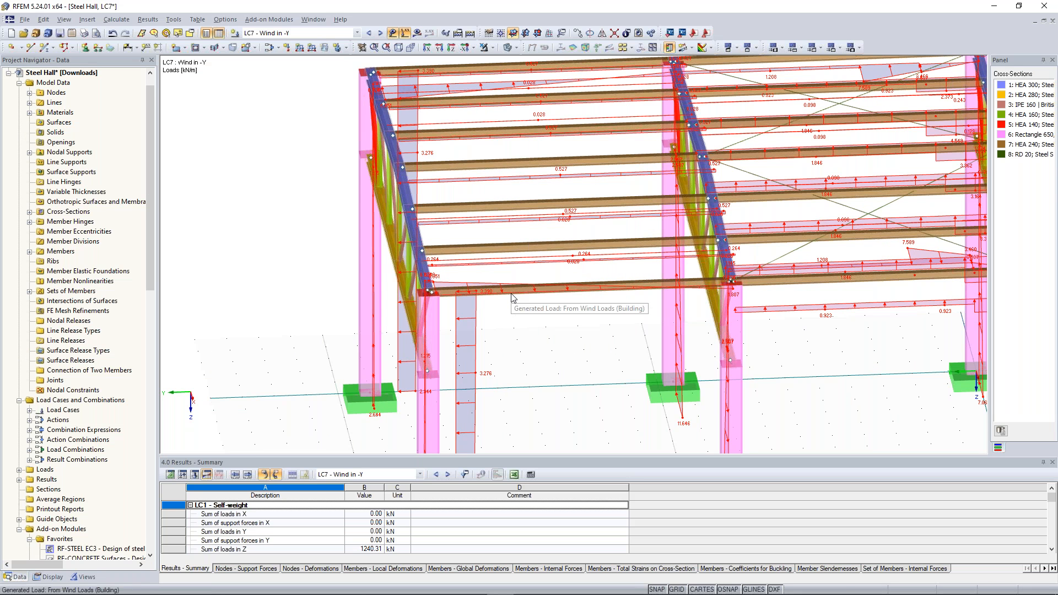
{"action": "scroll", "coordinate": [513, 298], "scroll_direction": "down", "scroll_amount": 2}
{"action": "middle_click_drag", "start_coordinate": [511, 294], "coordinate": [556, 304], "text": "ctrl"}
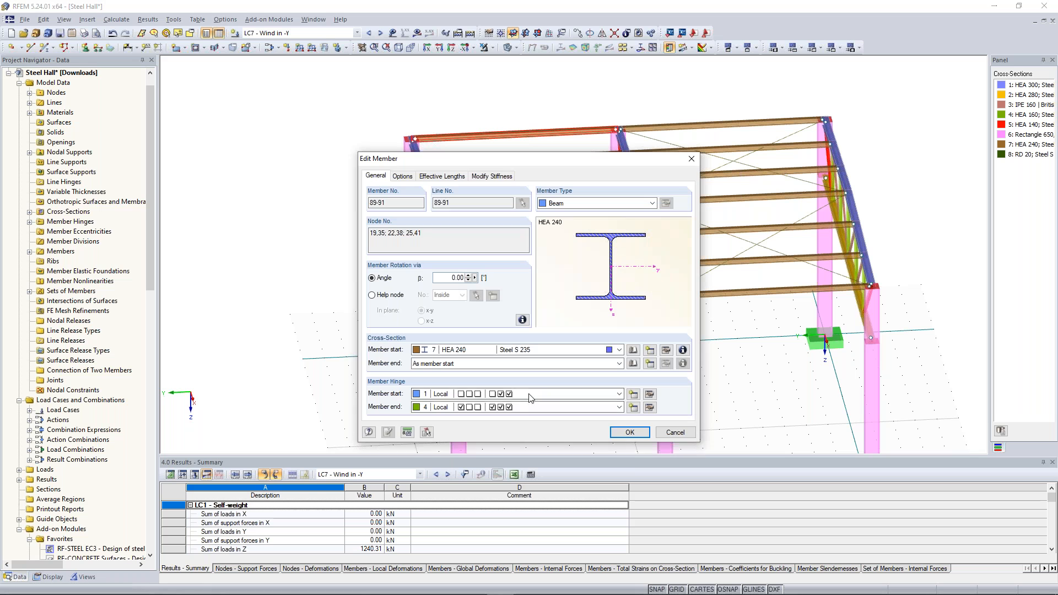
{"action": "left_click", "coordinate": [528, 408]}
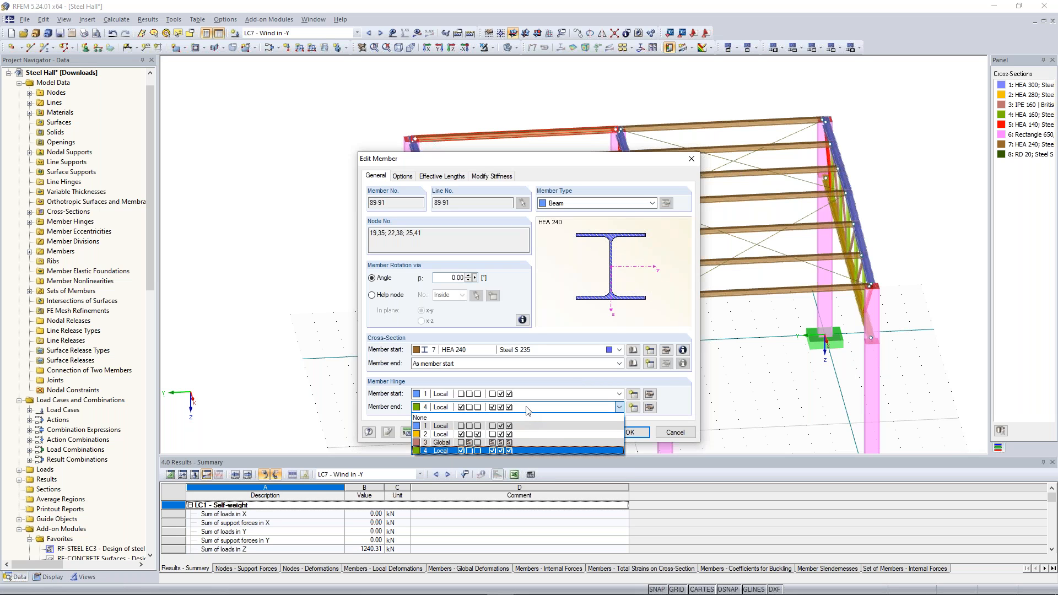
{"action": "left_click", "coordinate": [528, 427]}
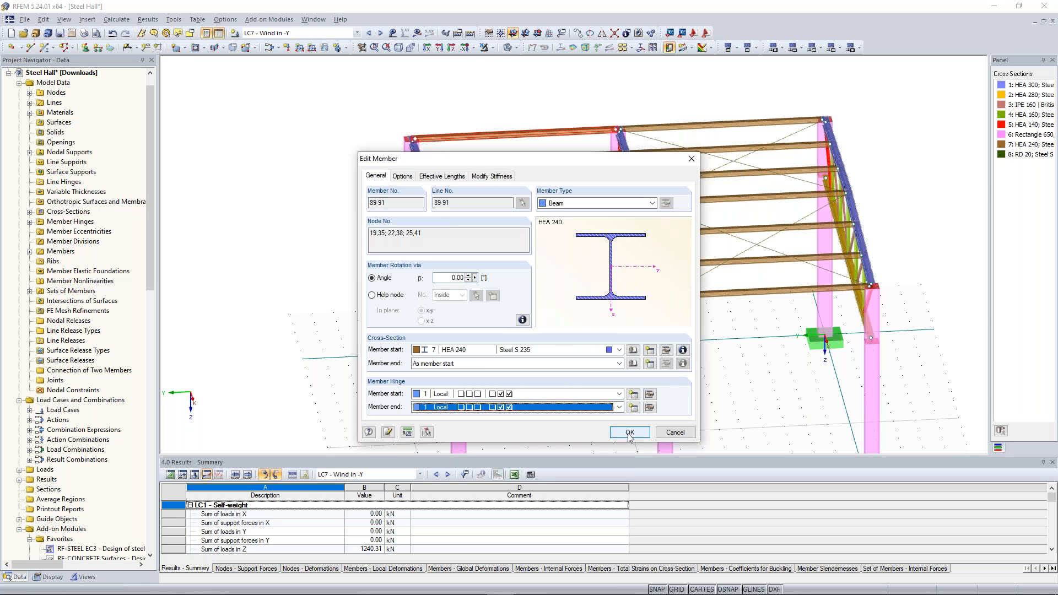
{"action": "left_click", "coordinate": [629, 433]}
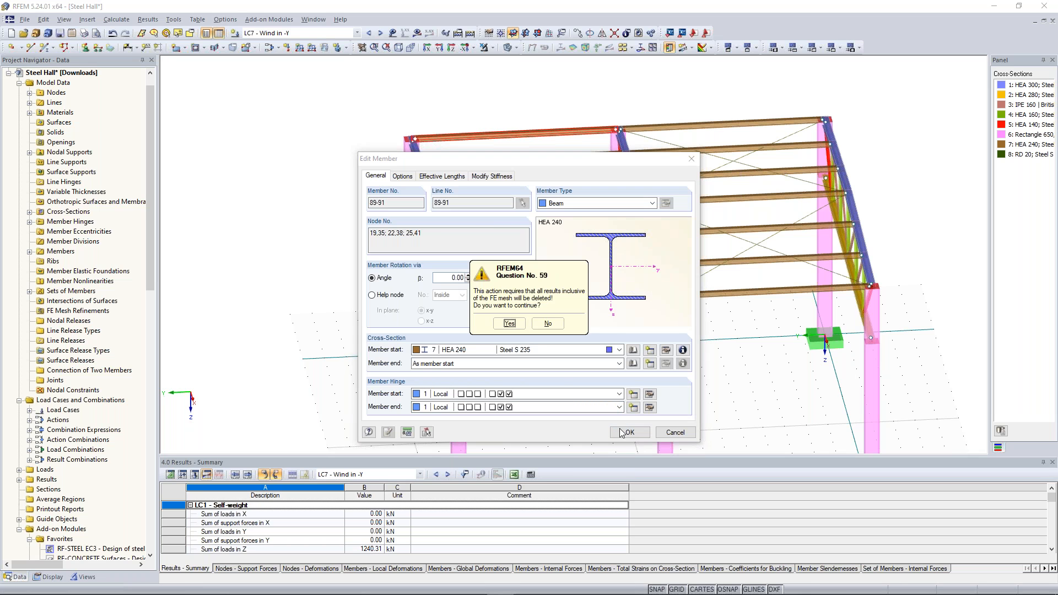
{"action": "left_click", "coordinate": [505, 328]}
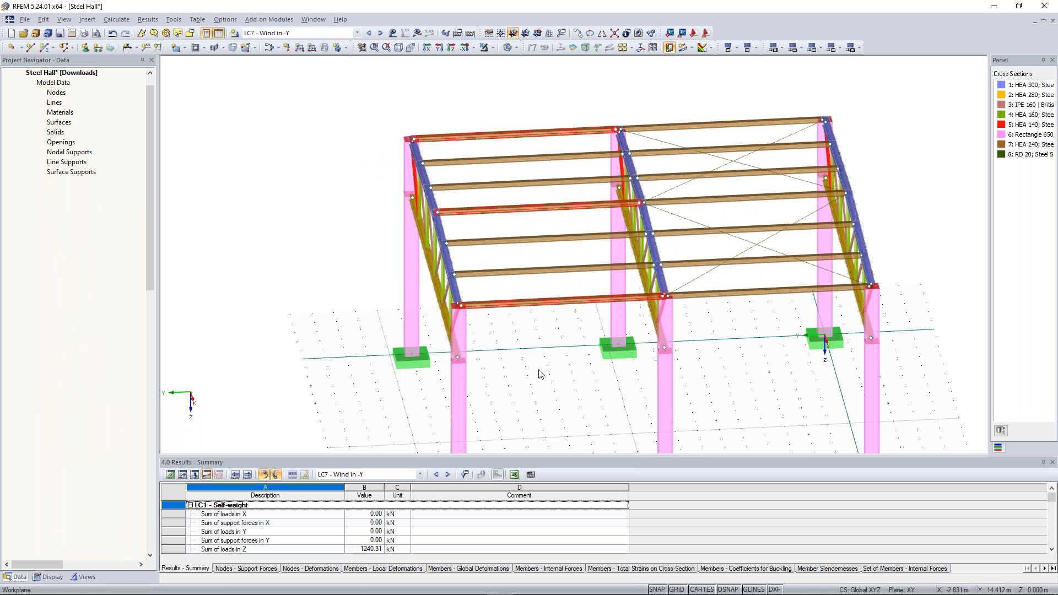
Step: Recalculate all load cases and combinations with the edited beam hinges
{"action": "scroll", "coordinate": [581, 373], "scroll_direction": "down", "scroll_amount": 5}
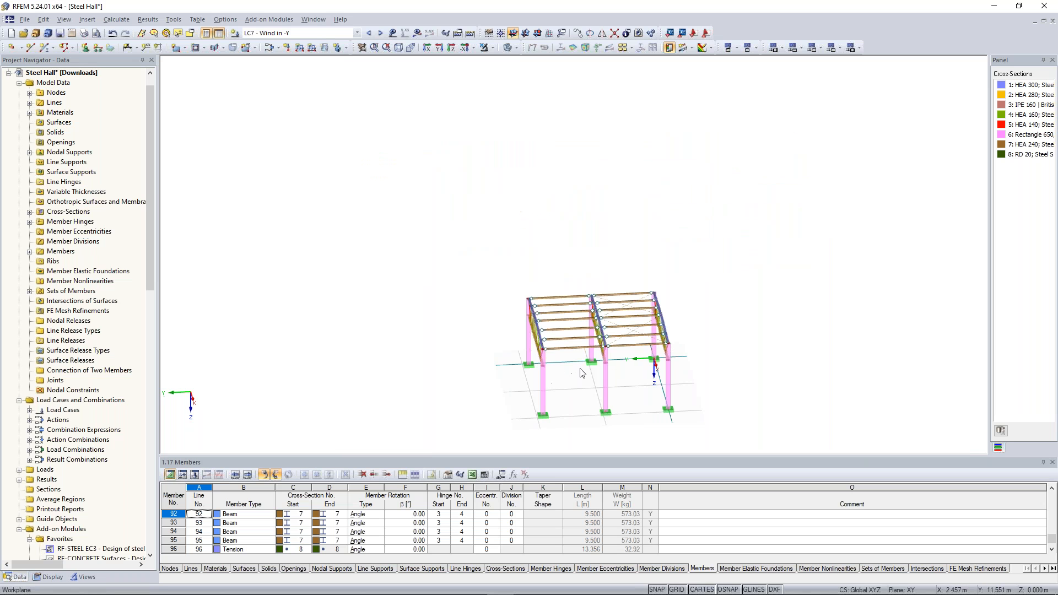
{"action": "middle_click_drag", "start_coordinate": [574, 372], "coordinate": [627, 395], "text": "ctrl"}
{"action": "scroll", "coordinate": [629, 399], "scroll_direction": "up", "scroll_amount": 2}
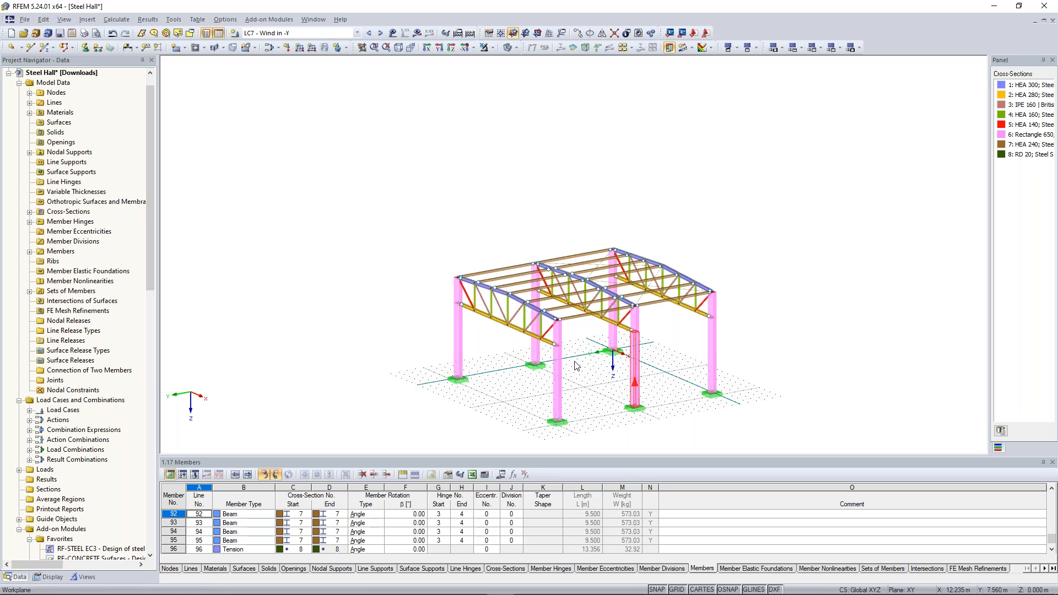
{"action": "scroll", "coordinate": [573, 366], "scroll_direction": "up", "scroll_amount": 1}
{"action": "middle_click_drag", "start_coordinate": [576, 361], "coordinate": [546, 354]}
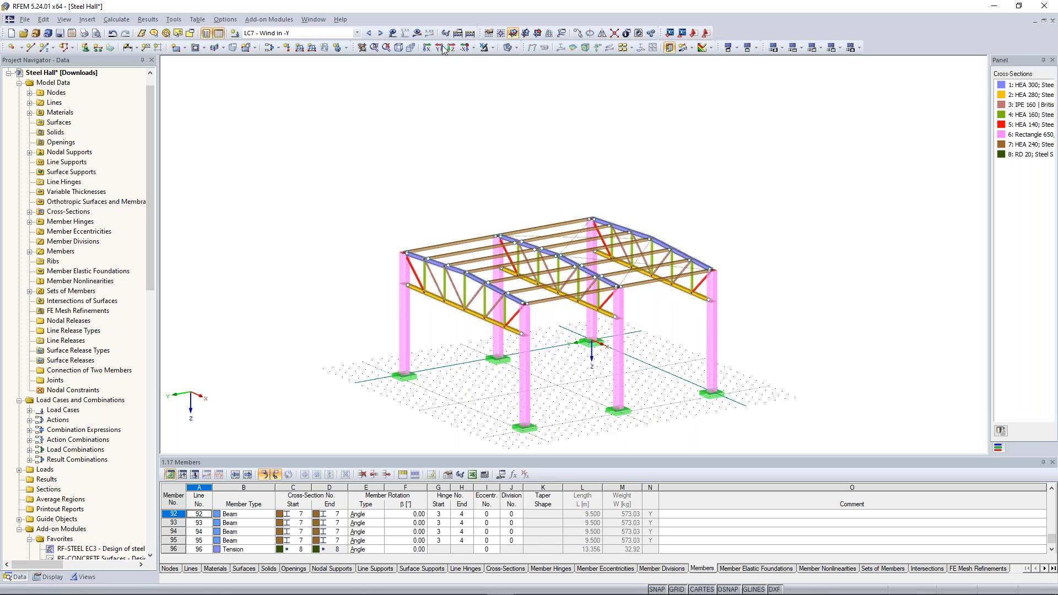
{"action": "left_click", "coordinate": [470, 34]}
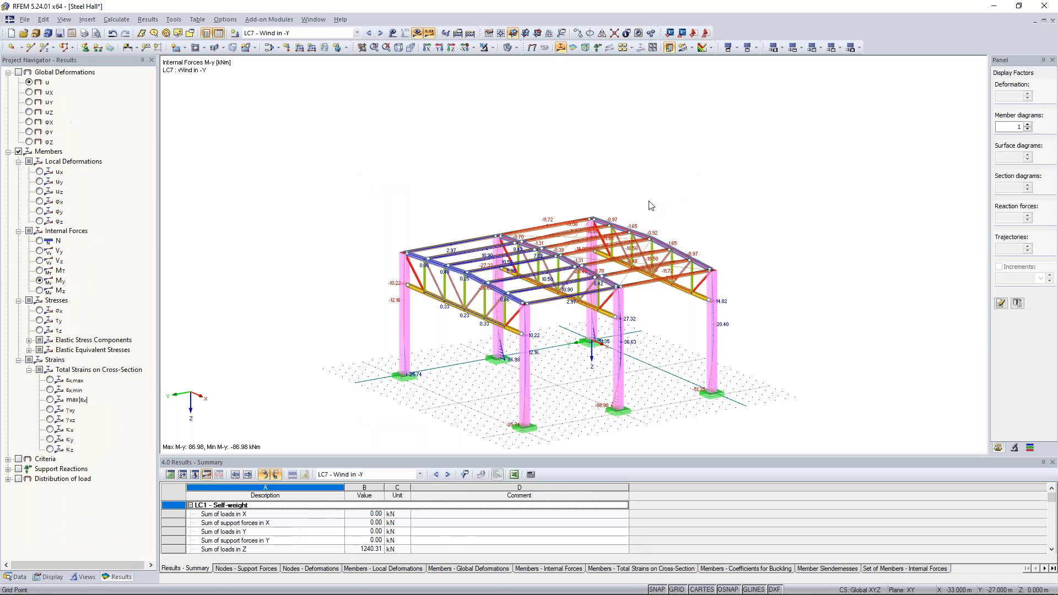
Step: Examine the bending moments My on the roof beams, trusses and columns under LC7 wind in -Y
{"action": "middle_click_drag", "start_coordinate": [754, 199], "coordinate": [688, 185], "text": "ctrl"}
{"action": "scroll", "coordinate": [506, 220], "scroll_direction": "up", "scroll_amount": 3}
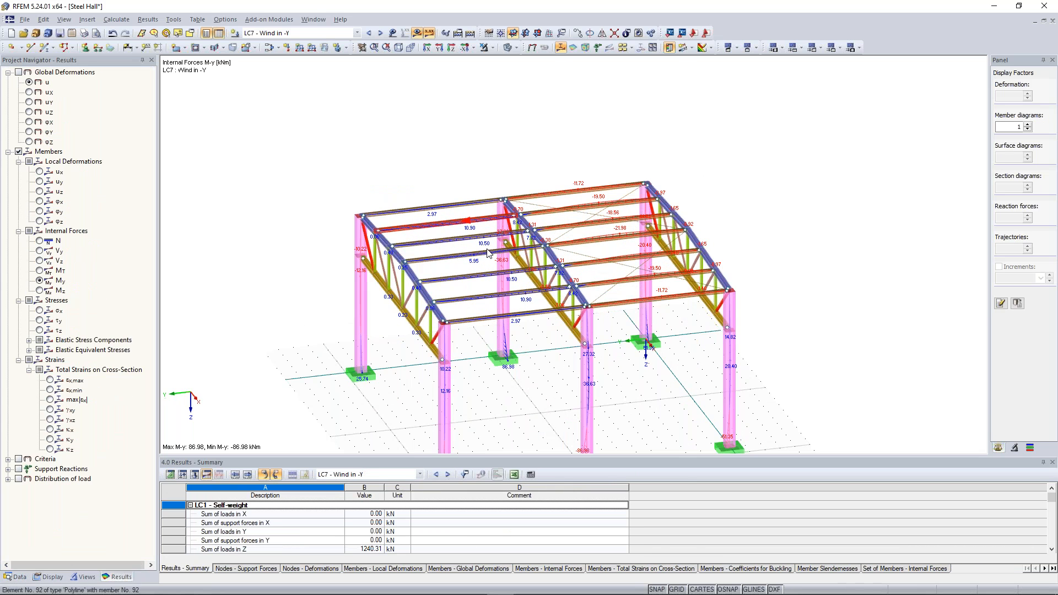
{"action": "middle_click_drag", "start_coordinate": [450, 166], "coordinate": [468, 113], "text": "ctrl"}
{"action": "scroll", "coordinate": [433, 156], "scroll_direction": "up", "scroll_amount": 1}
{"action": "scroll", "coordinate": [471, 258], "scroll_direction": "up", "scroll_amount": 2}
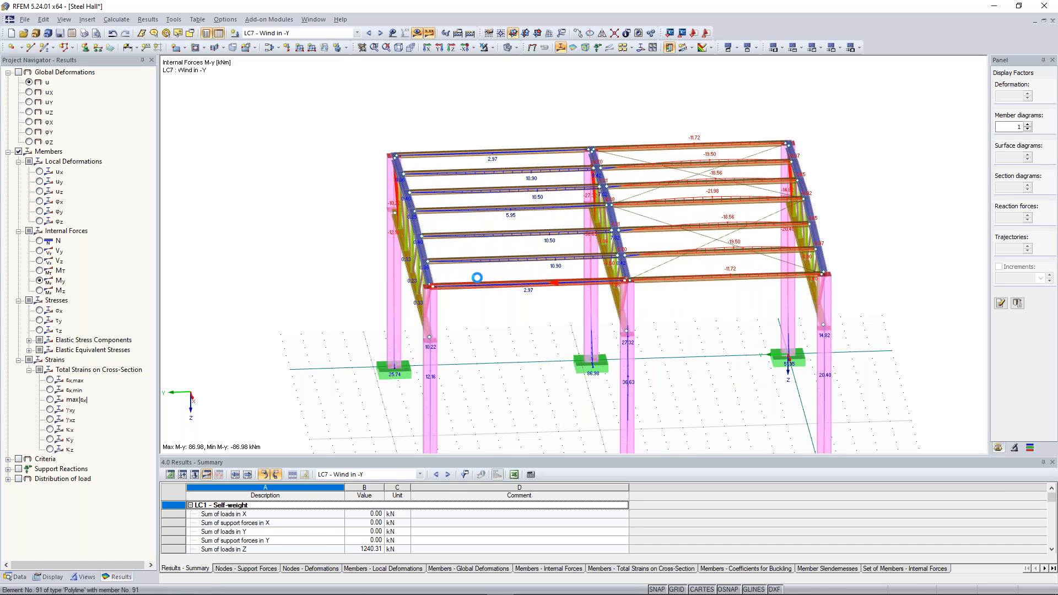
{"action": "scroll", "coordinate": [510, 114], "scroll_direction": "up", "scroll_amount": 1}
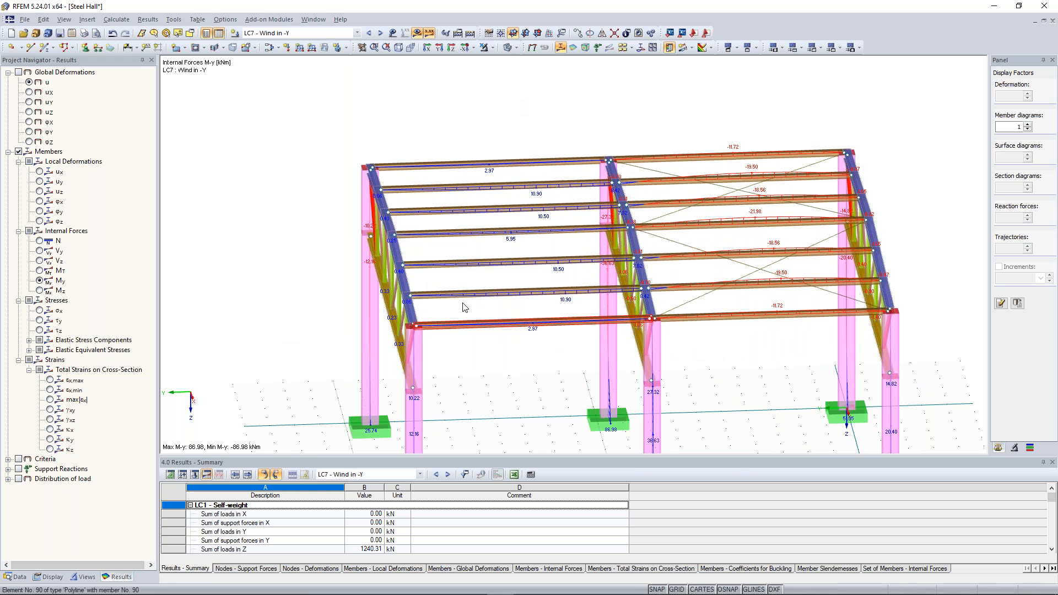
{"action": "middle_click_drag", "start_coordinate": [484, 134], "coordinate": [499, 225], "text": "ctrl"}
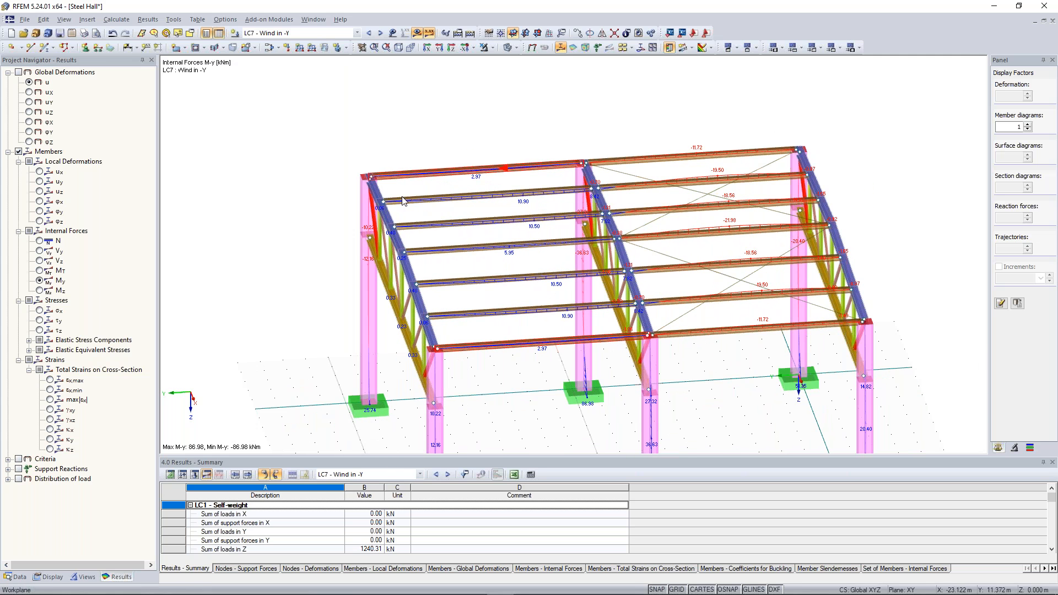
{"action": "scroll", "coordinate": [347, 174], "scroll_direction": "down", "scroll_amount": 1}
{"action": "middle_click_drag", "start_coordinate": [330, 164], "coordinate": [478, 111], "text": "ctrl"}
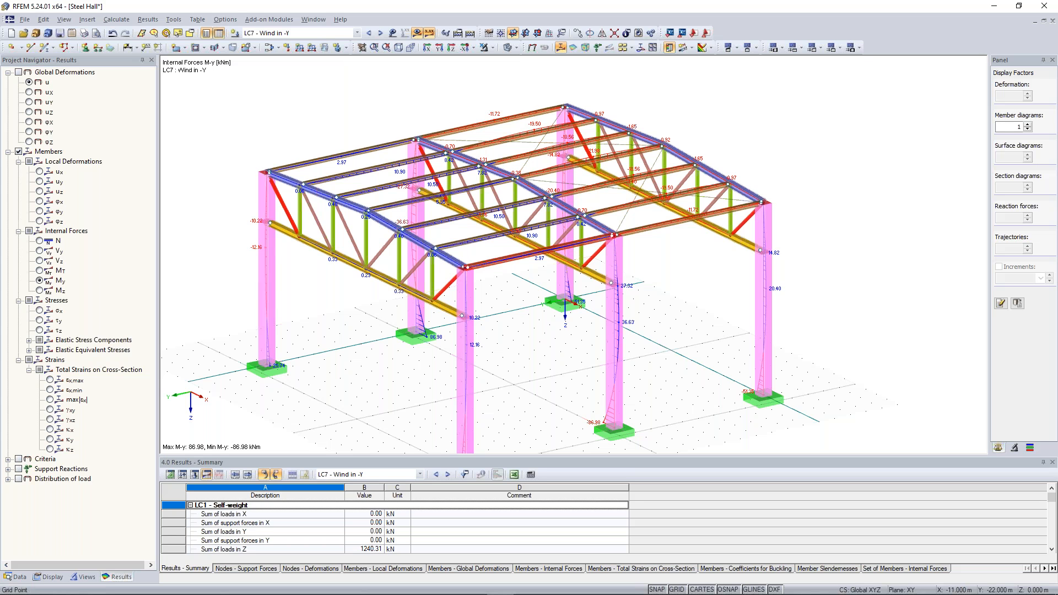
{"action": "middle_click_drag", "start_coordinate": [478, 111], "coordinate": [479, 109]}
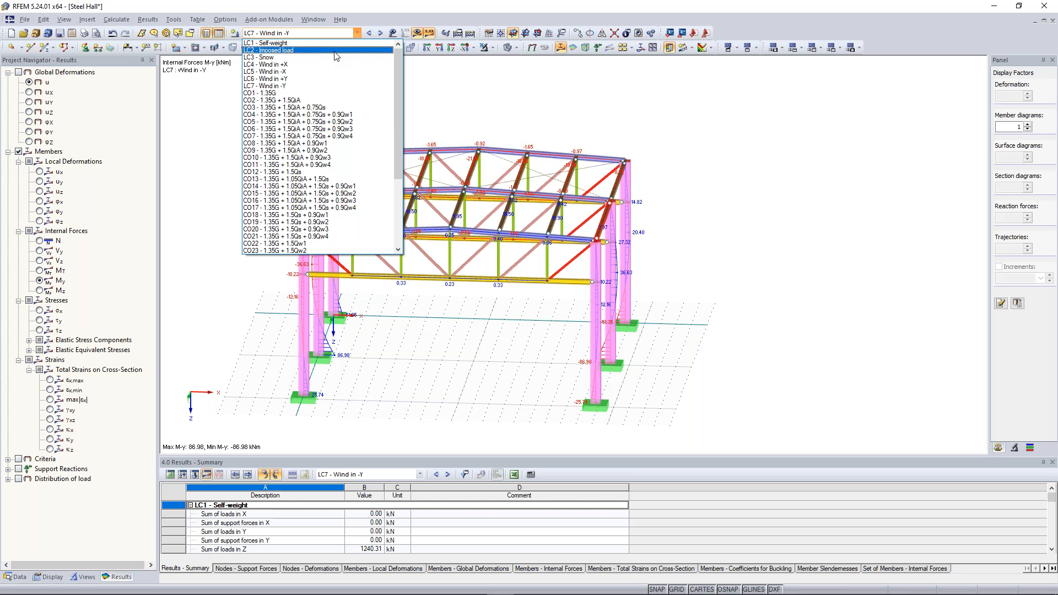
Step: Switch to LC1 Self-weight and examine the bending moment diagrams My along the roof beams and trusses
{"action": "left_click", "coordinate": [330, 44]}
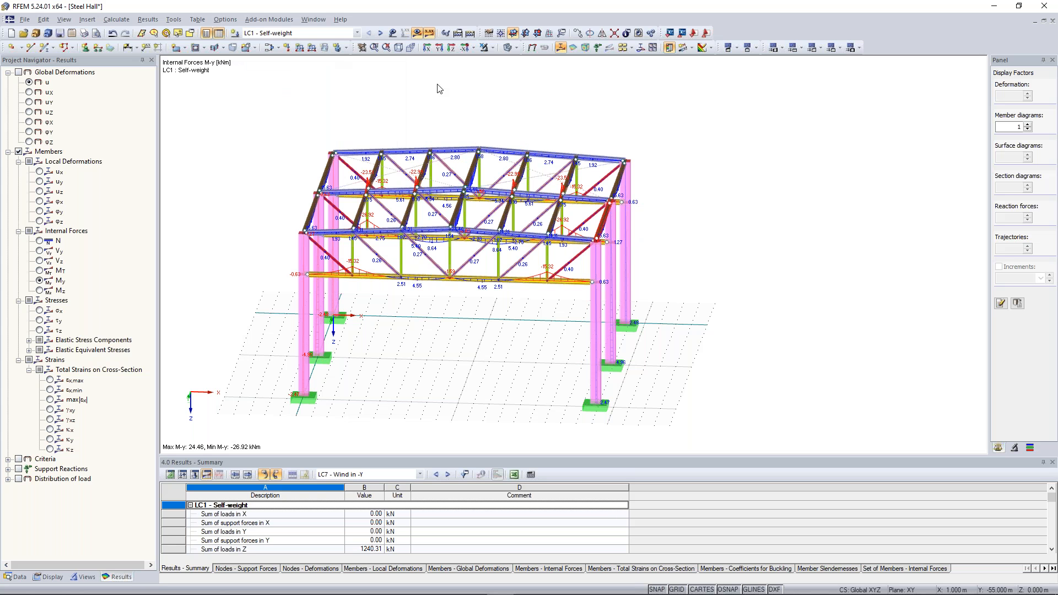
{"action": "middle_click_drag", "start_coordinate": [767, 197], "coordinate": [607, 153], "text": "ctrl"}
{"action": "scroll", "coordinate": [598, 241], "scroll_direction": "up", "scroll_amount": 3}
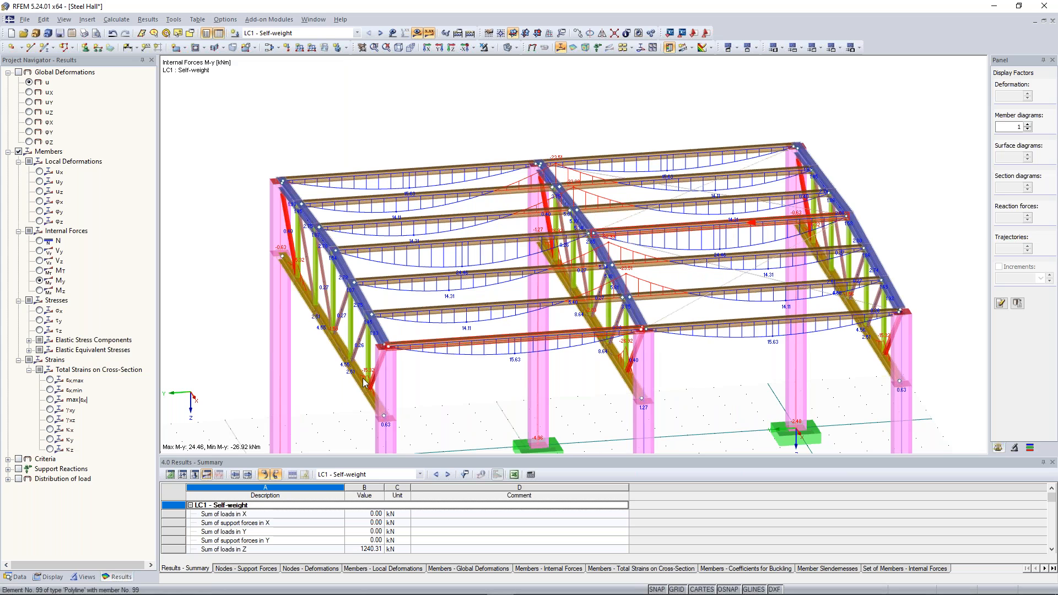
{"action": "scroll", "coordinate": [543, 242], "scroll_direction": "up", "scroll_amount": 1}
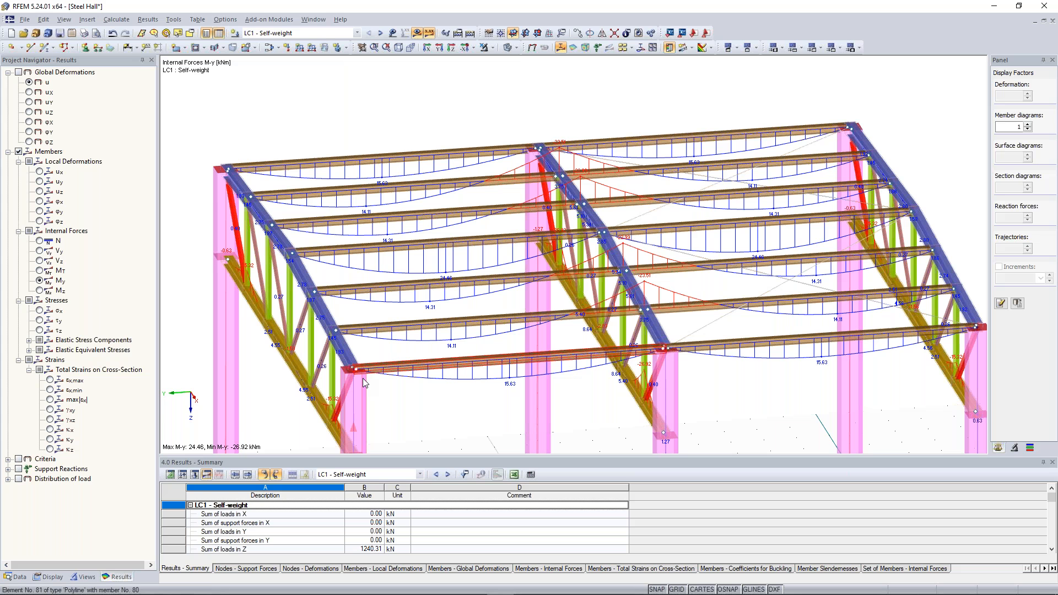
{"action": "left_click", "coordinate": [362, 377]}
{"action": "scroll", "coordinate": [361, 180], "scroll_direction": "up", "scroll_amount": 3}
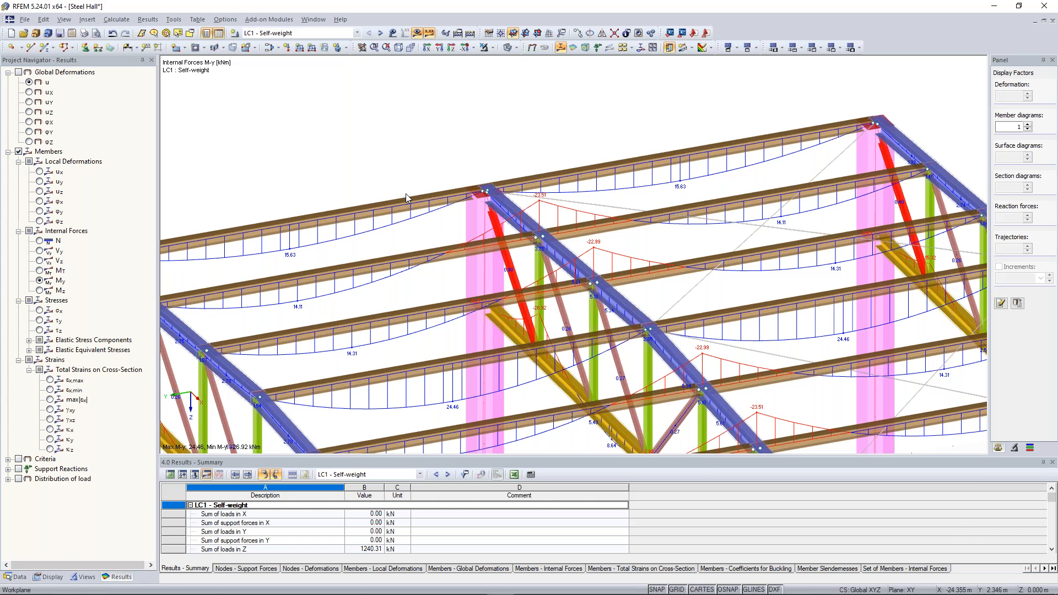
{"action": "middle_click_drag", "start_coordinate": [406, 197], "coordinate": [548, 244]}
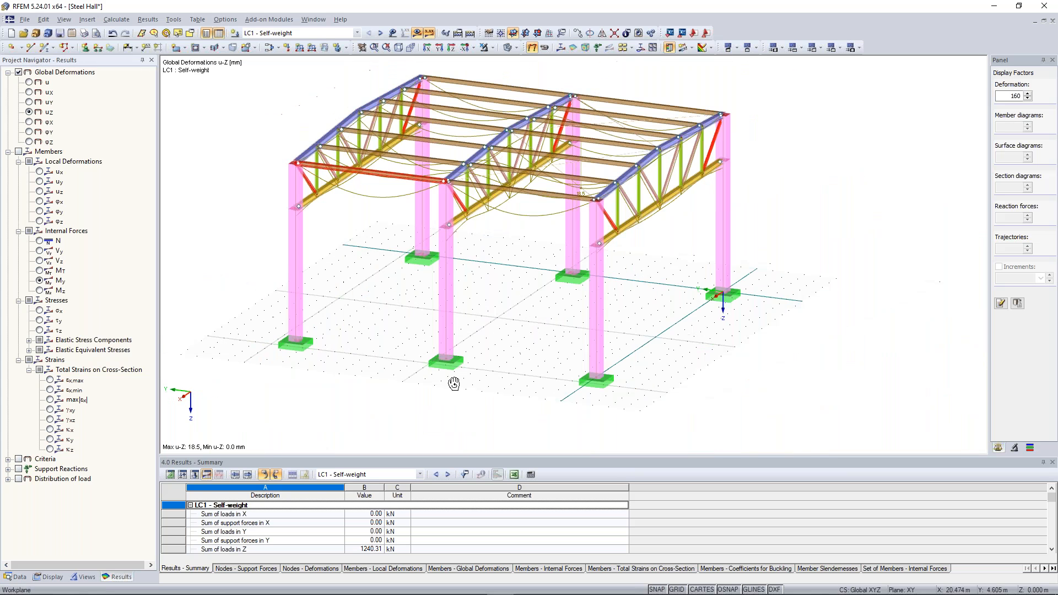
Step: Examine the global deformations u-Z of the hall under self-weight
{"action": "middle_click_drag", "start_coordinate": [427, 384], "coordinate": [504, 375], "text": "ctrl"}
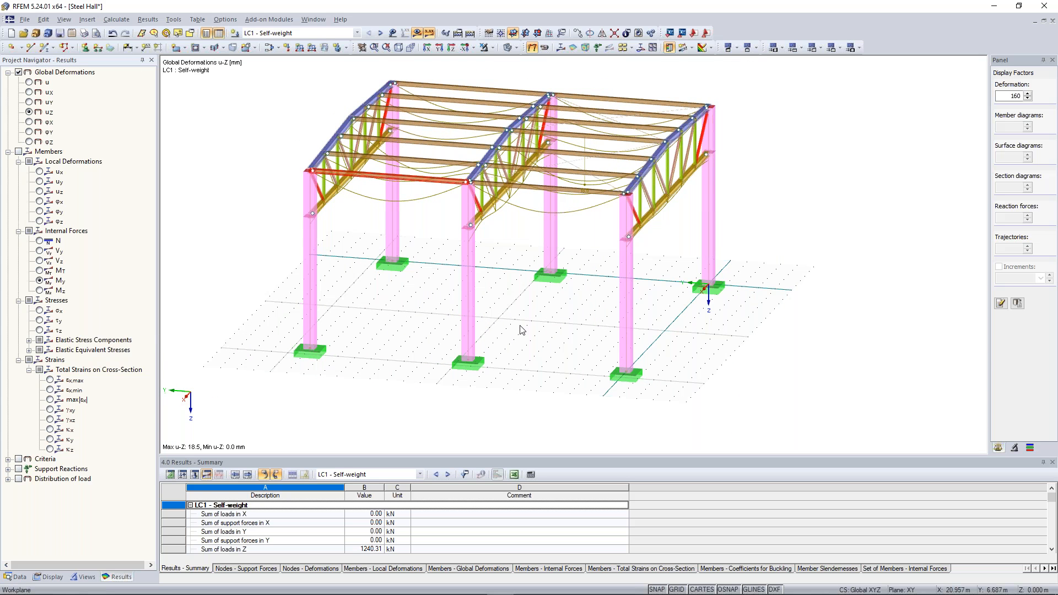
{"action": "middle_click_drag", "start_coordinate": [520, 329], "coordinate": [633, 298], "text": "ctrl"}
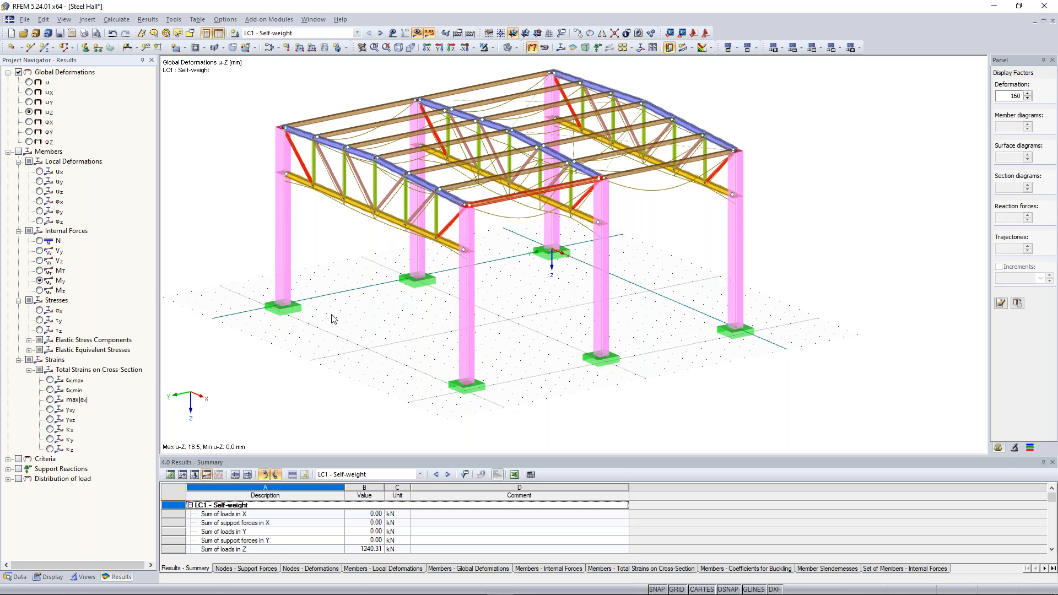
{"action": "scroll", "coordinate": [332, 318], "scroll_direction": "down", "scroll_amount": 1}
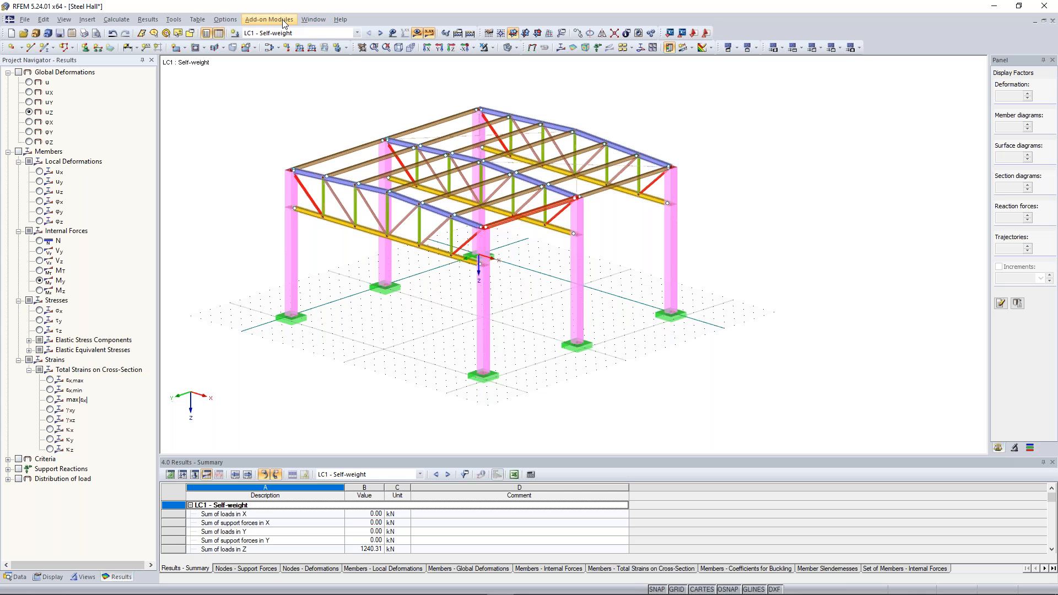
Step: Open the RF-STEEL EC3 add-on module for designing the steel members according to Eurocode 3
{"action": "left_click", "coordinate": [284, 22]}
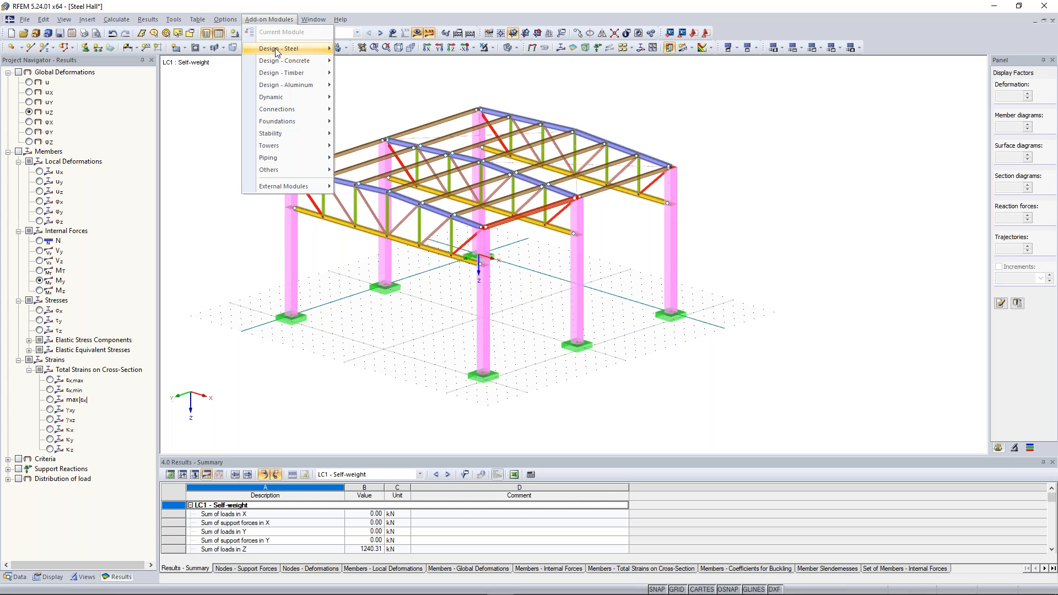
{"action": "mouse_move", "coordinate": [278, 53]}
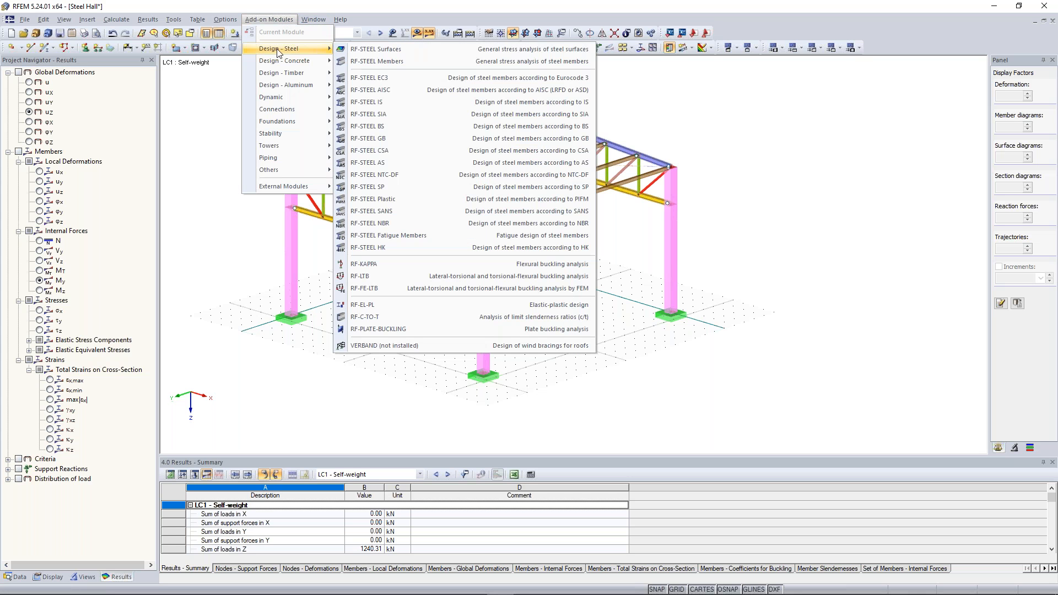
{"action": "left_click", "coordinate": [387, 78]}
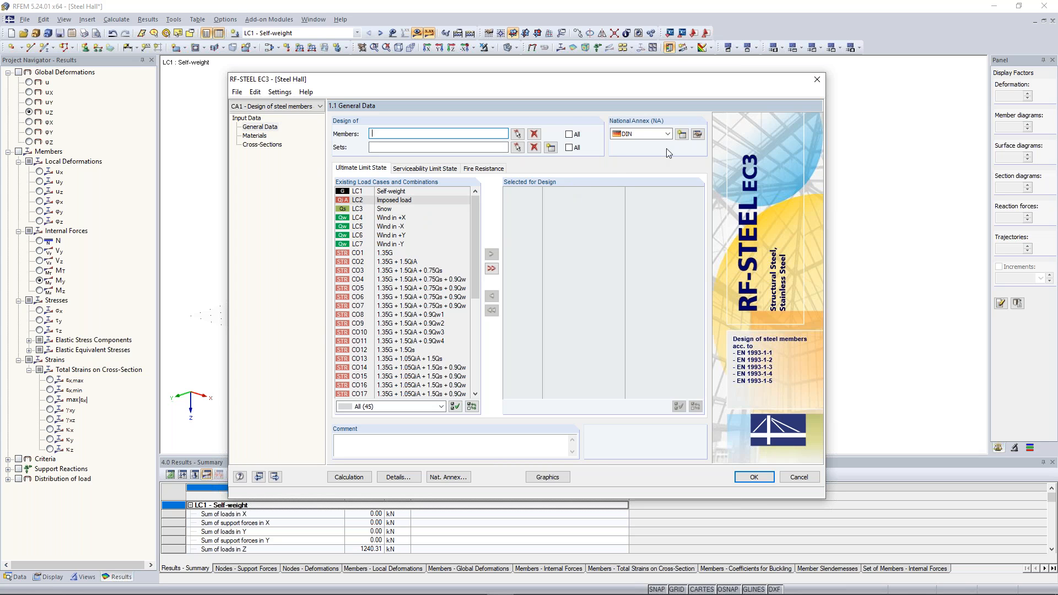
Step: Assign all Steel S 235 members of the roof structure for design by selecting them graphically with only that material visible
{"action": "left_click", "coordinate": [517, 134]}
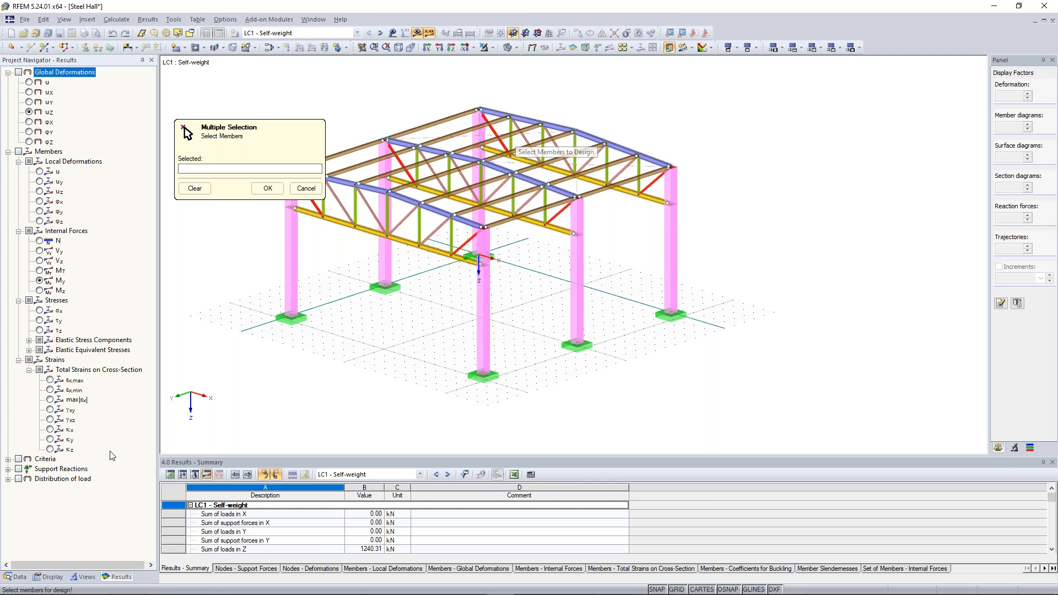
{"action": "left_click", "coordinate": [83, 577]}
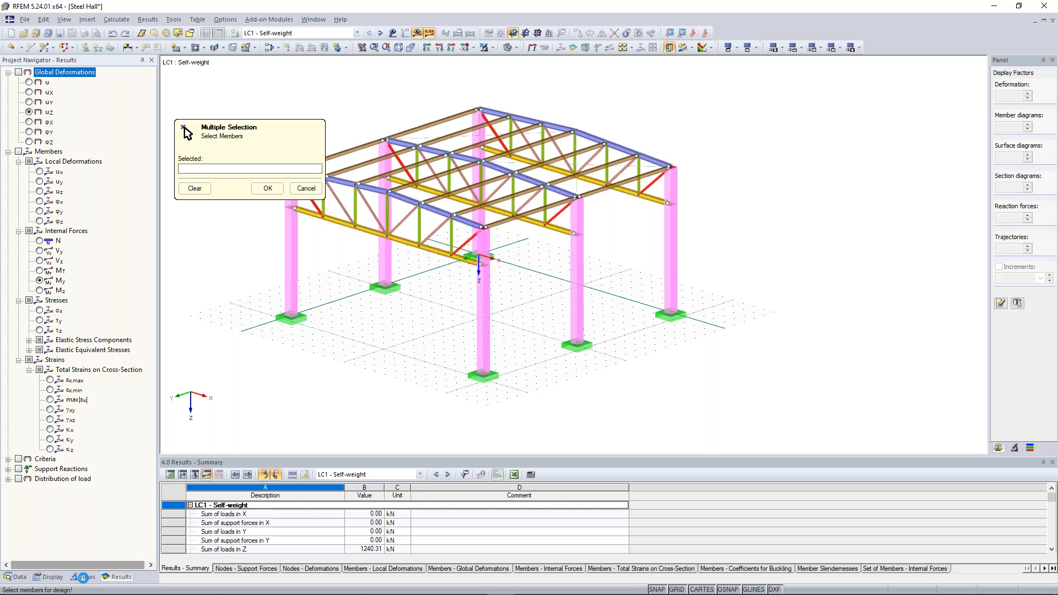
{"action": "left_click", "coordinate": [83, 577]}
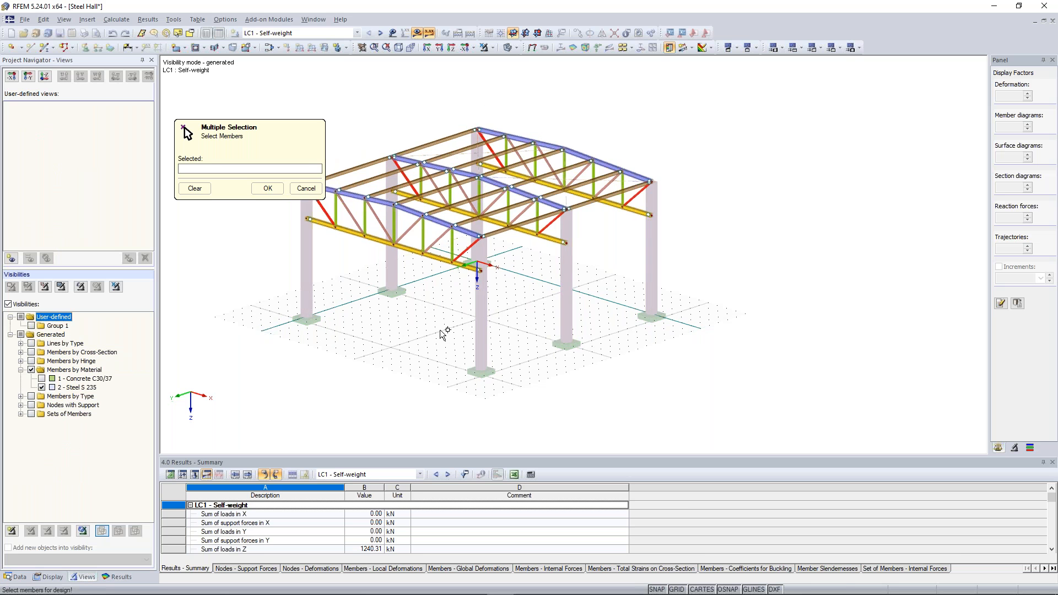
{"action": "middle_click_drag", "start_coordinate": [447, 333], "coordinate": [569, 358]}
{"action": "left_click_drag", "start_coordinate": [375, 86], "coordinate": [802, 351]}
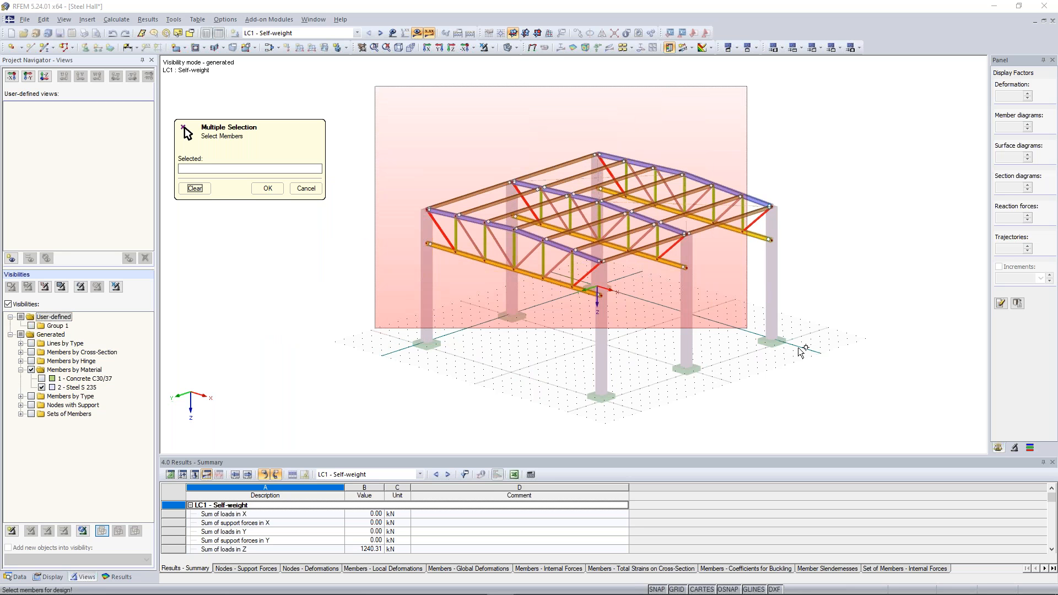
{"action": "left_click_drag", "start_coordinate": [801, 351], "coordinate": [801, 351]}
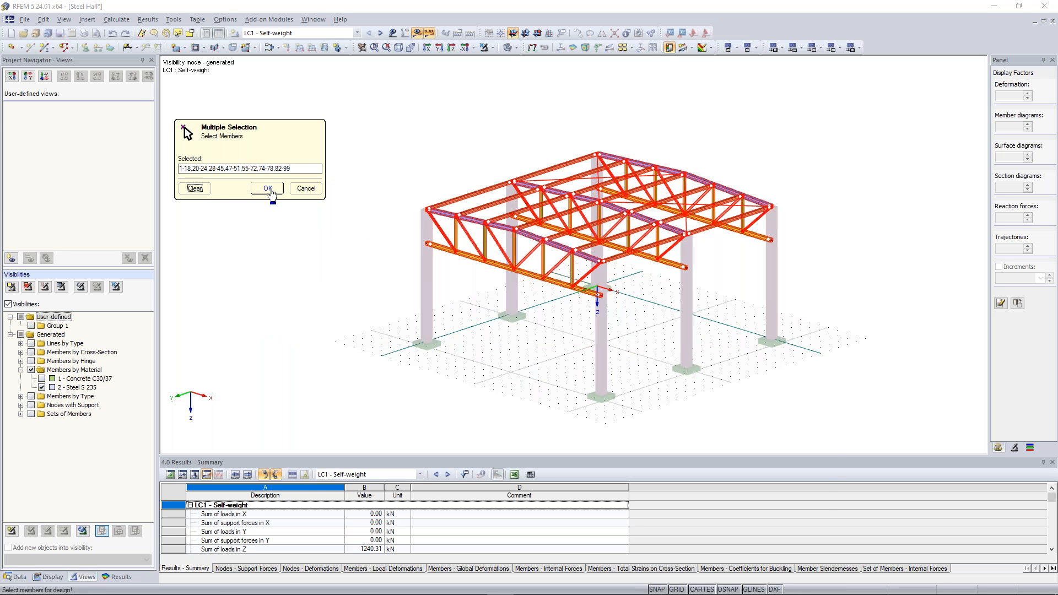
{"action": "left_click", "coordinate": [268, 188]}
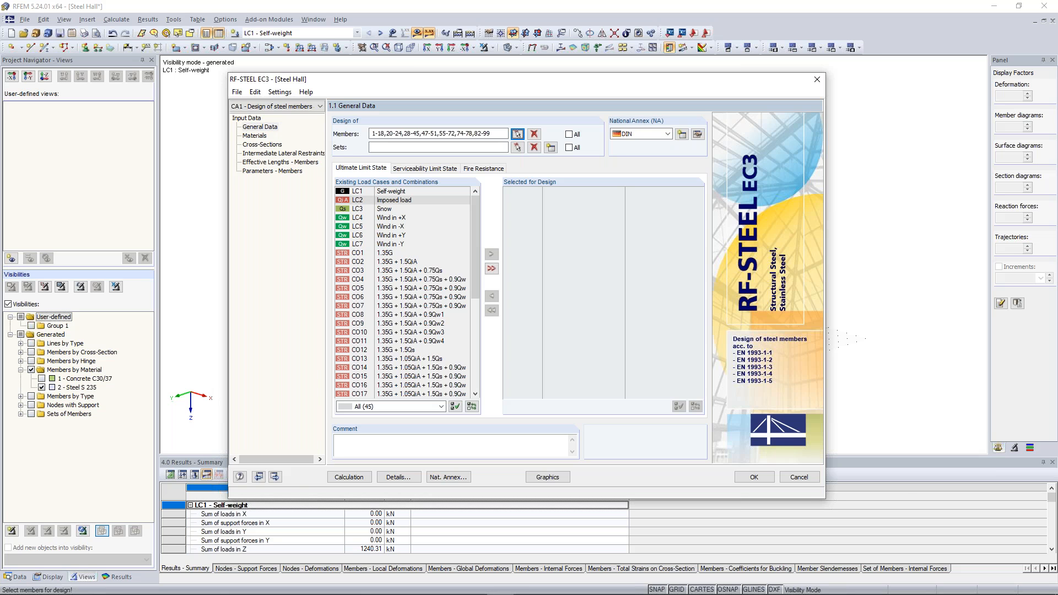
Step: Set the National Annex to CEN and review its base partial factors and serviceability limits
{"action": "left_click", "coordinate": [668, 134]}
{"action": "left_click", "coordinate": [628, 143]}
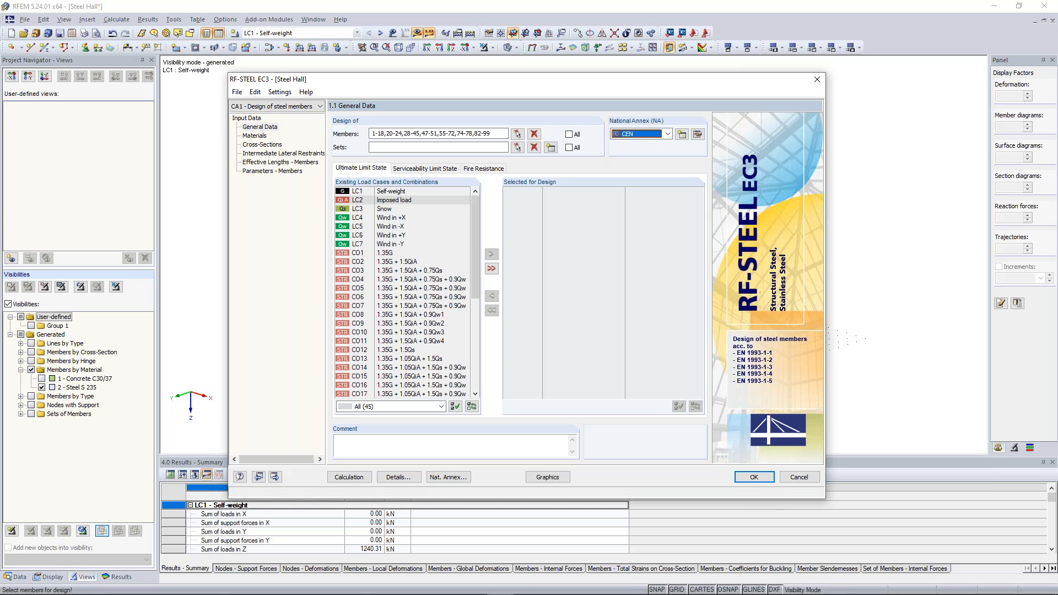
{"action": "left_click", "coordinate": [697, 134]}
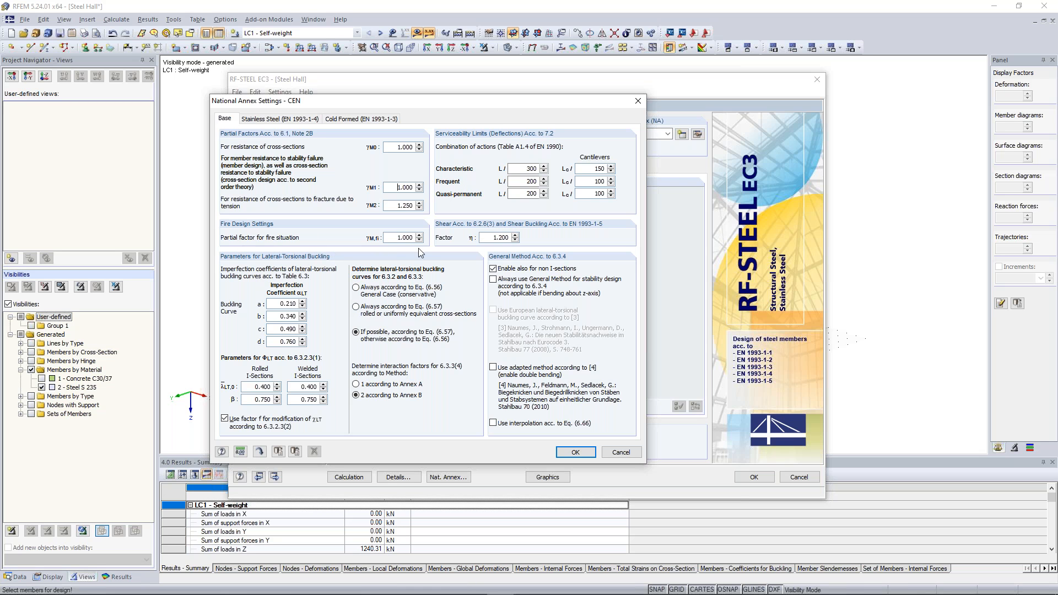
{"action": "double_click", "coordinate": [398, 237]}
{"action": "left_click", "coordinate": [574, 452]}
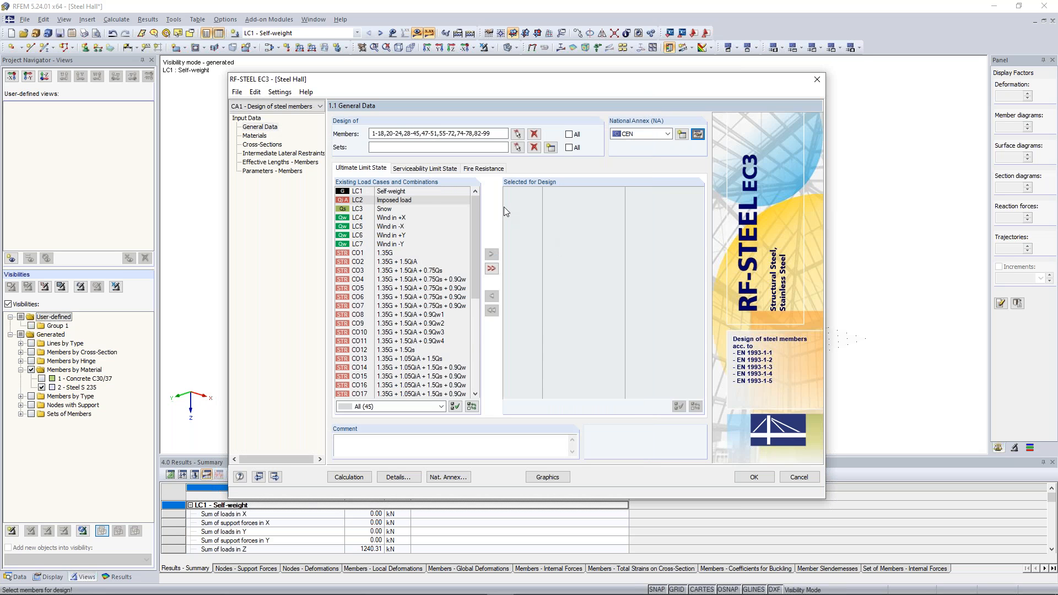
Step: Add result combination RC1 to the loadings selected for the ultimate limit state design
{"action": "left_click_drag", "start_coordinate": [477, 207], "coordinate": [475, 306]}
{"action": "left_click", "coordinate": [401, 394]}
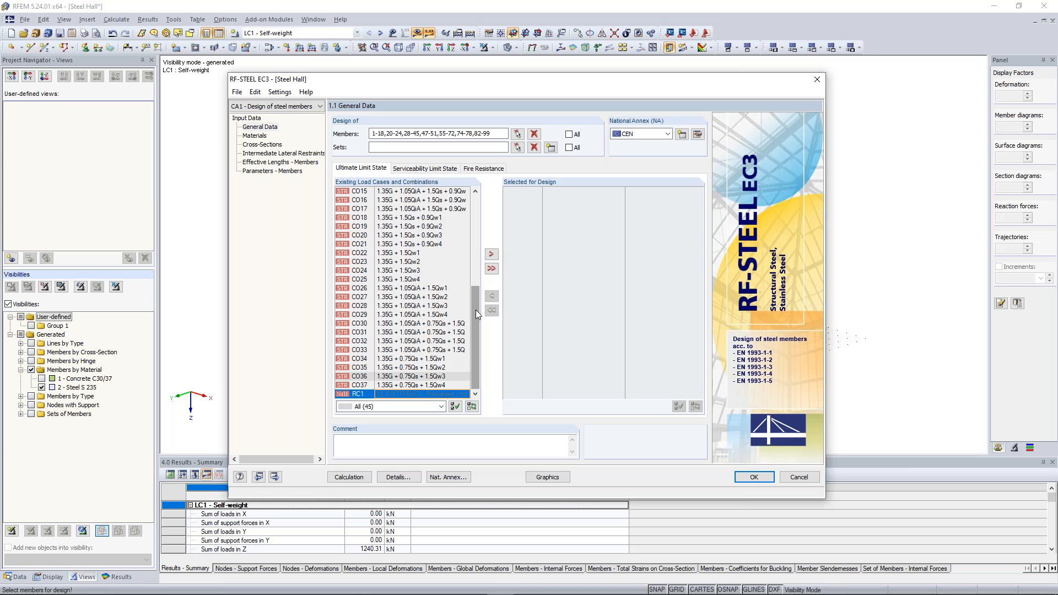
{"action": "left_click", "coordinate": [491, 254]}
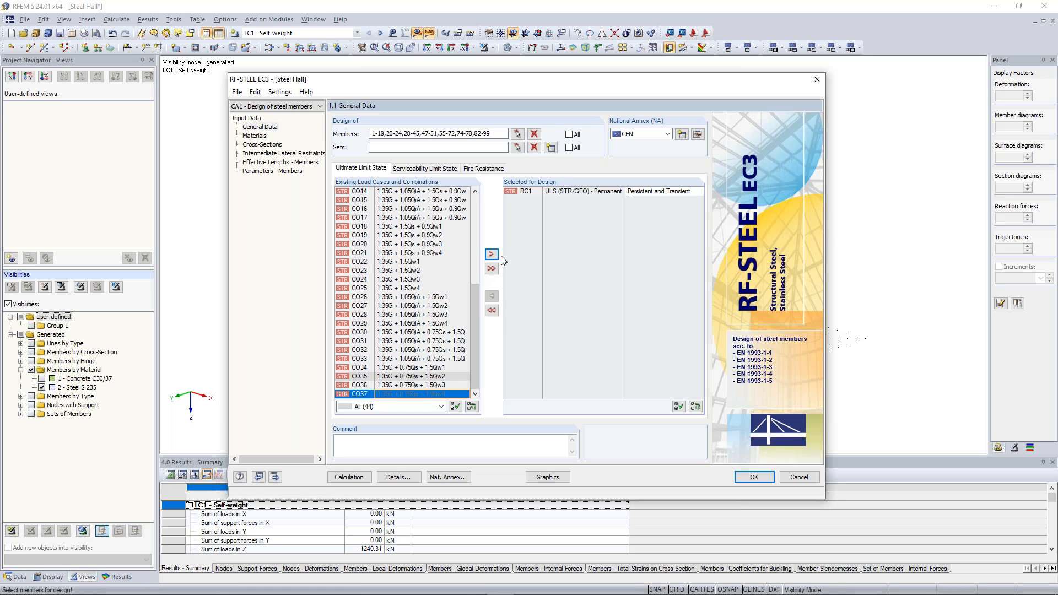
Step: Review the design case's steel material, cross-sections, intermediate lateral restraints and member effective lengths
{"action": "left_click", "coordinate": [467, 159]}
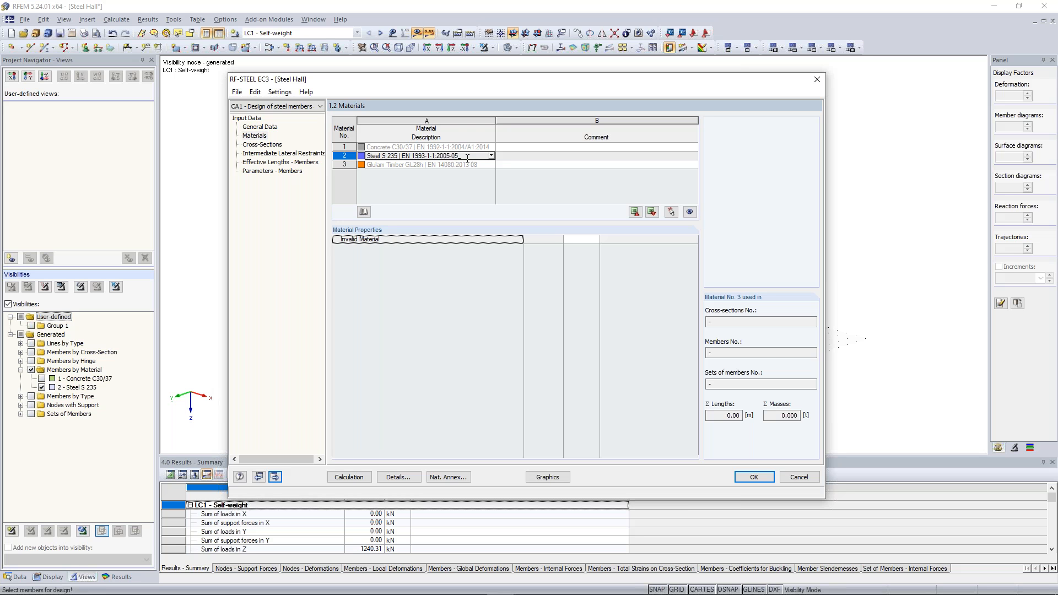
{"action": "left_click", "coordinate": [262, 145]}
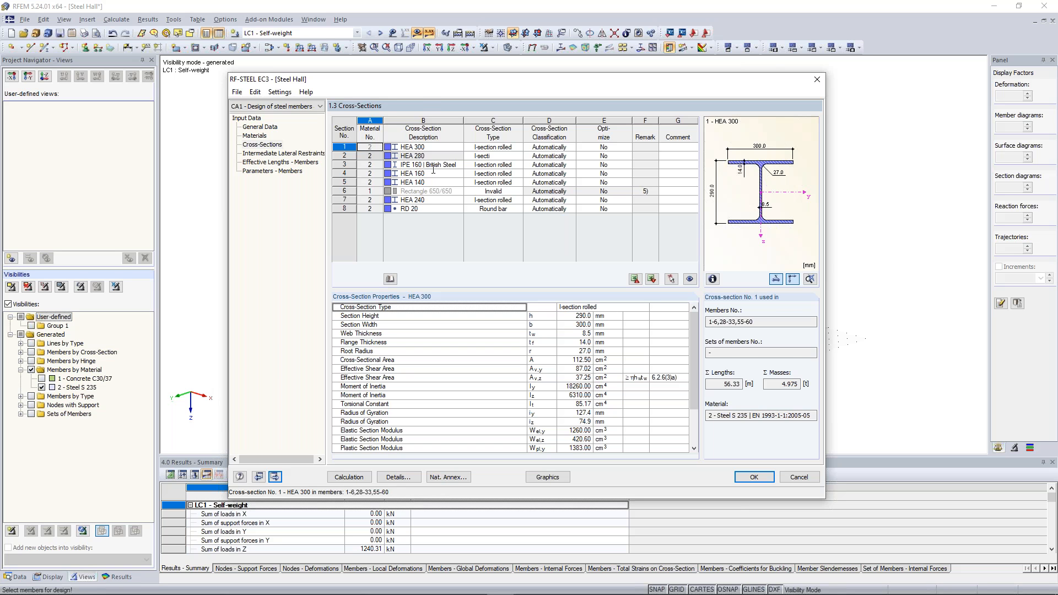
{"action": "left_click", "coordinate": [284, 153]}
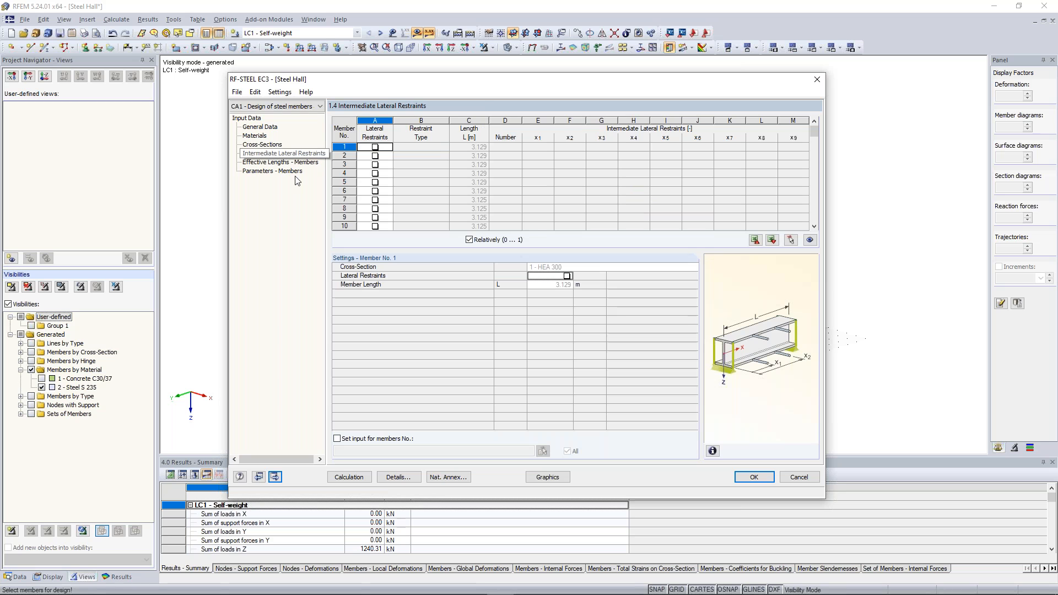
{"action": "left_click_drag", "start_coordinate": [482, 100], "coordinate": [464, 165]}
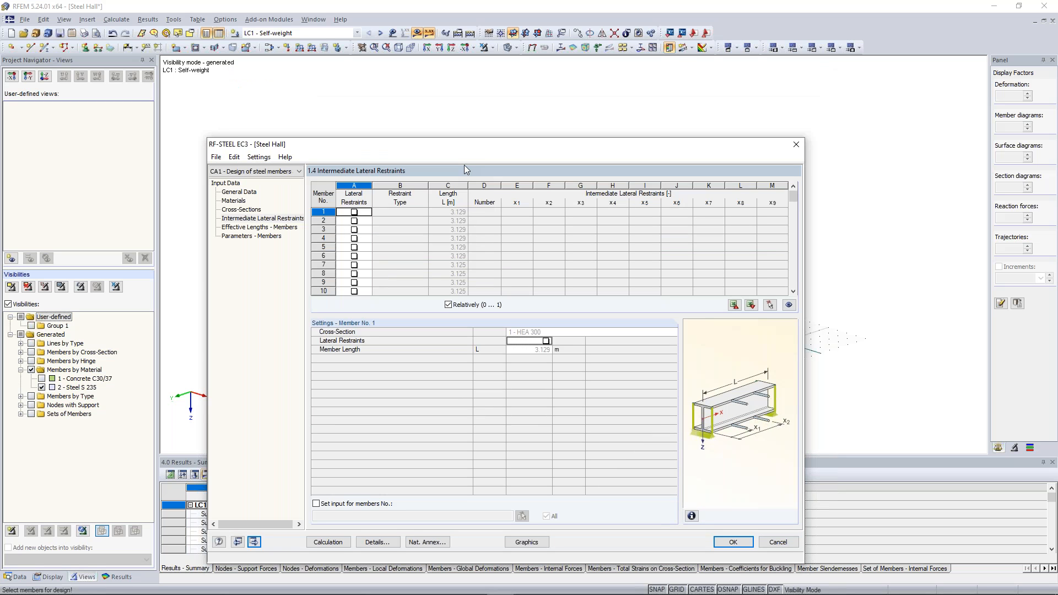
{"action": "left_click_drag", "start_coordinate": [532, 144], "coordinate": [429, 216]}
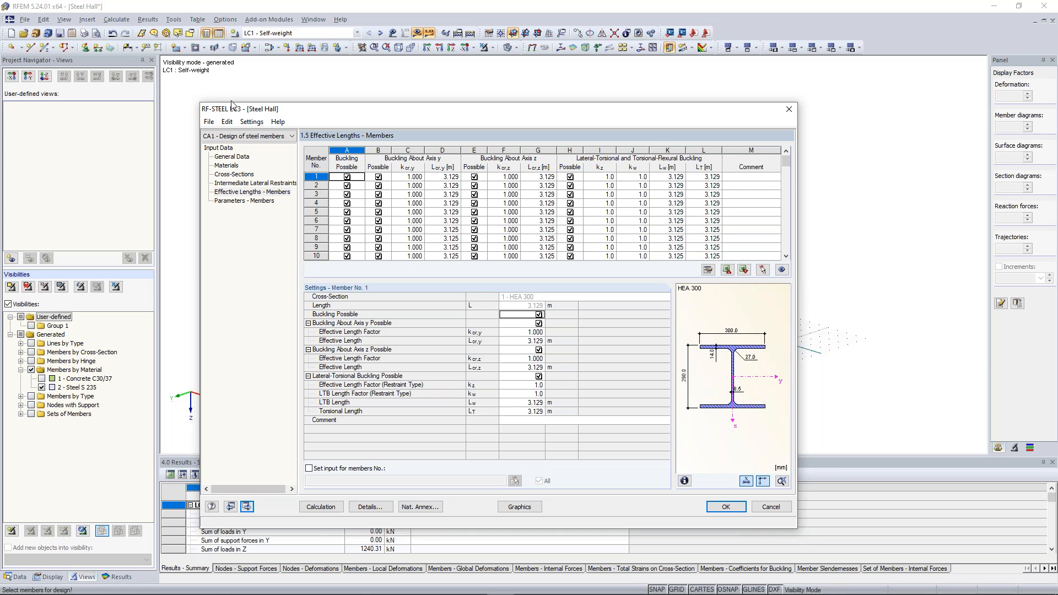
Step: Rename design case 1 as "Design of Cross-Sections"
{"action": "left_click", "coordinate": [209, 122]}
{"action": "left_click", "coordinate": [238, 150]}
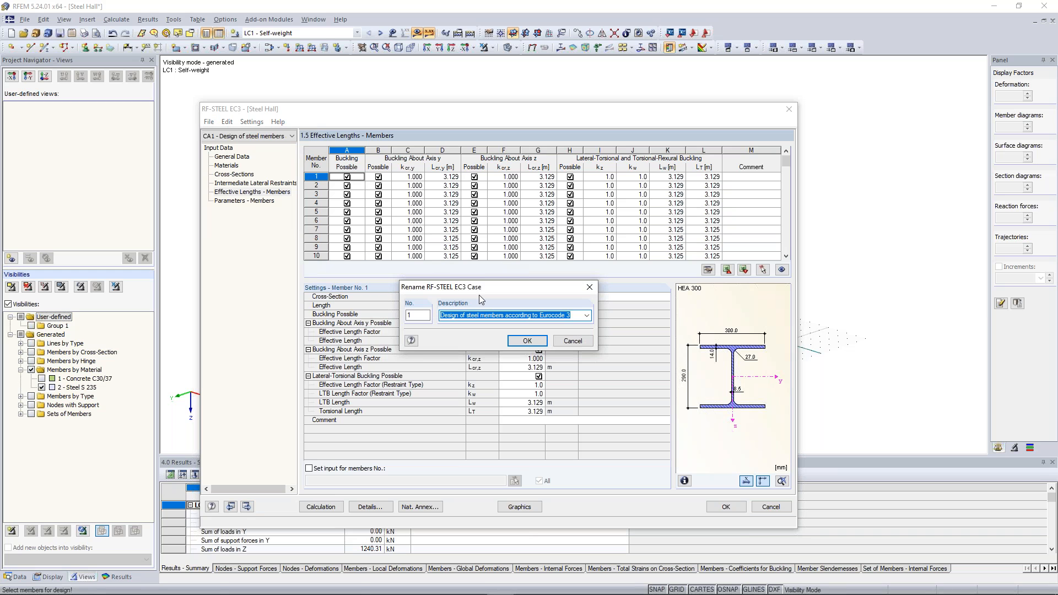
{"action": "type", "text": "Design"}
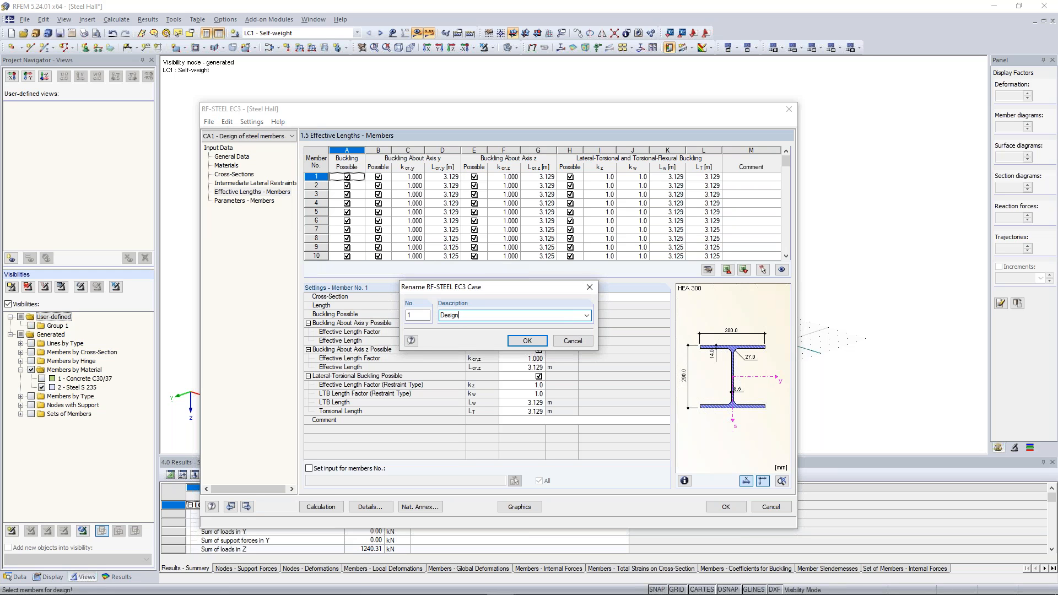
{"action": "type", "text": " of Cross-Sections"}
{"action": "left_click", "coordinate": [527, 340]}
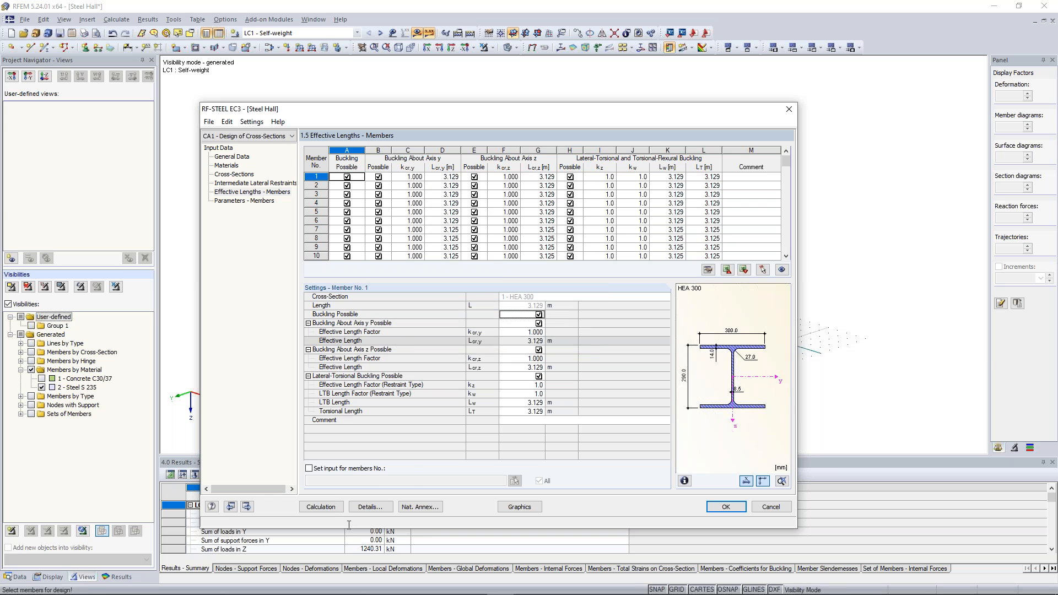
Step: Deactivate the stability analysis in the design details of the cross-section case
{"action": "left_click", "coordinate": [370, 507]}
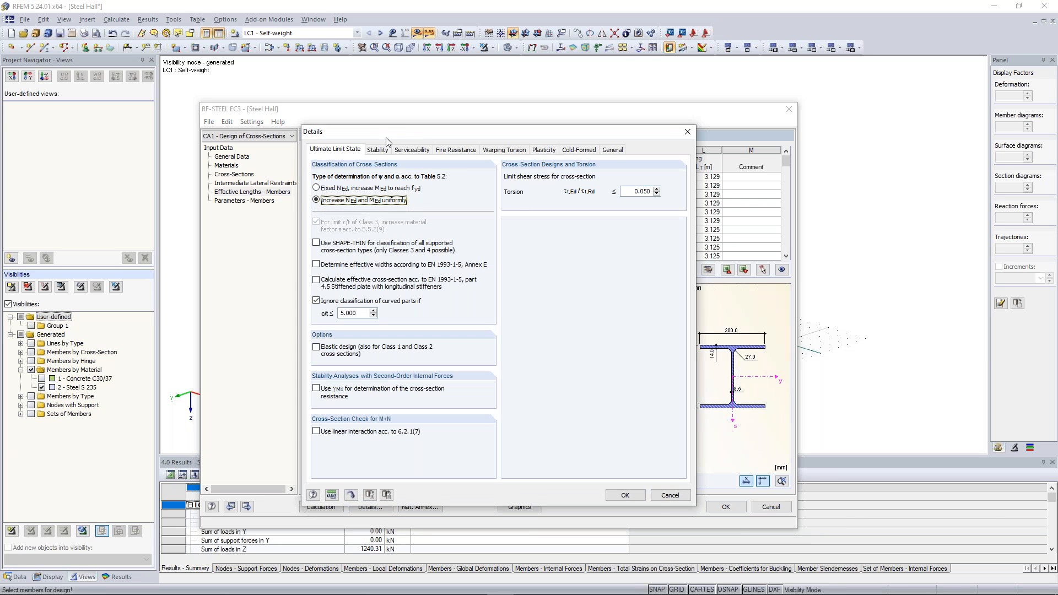
{"action": "left_click", "coordinate": [381, 149]}
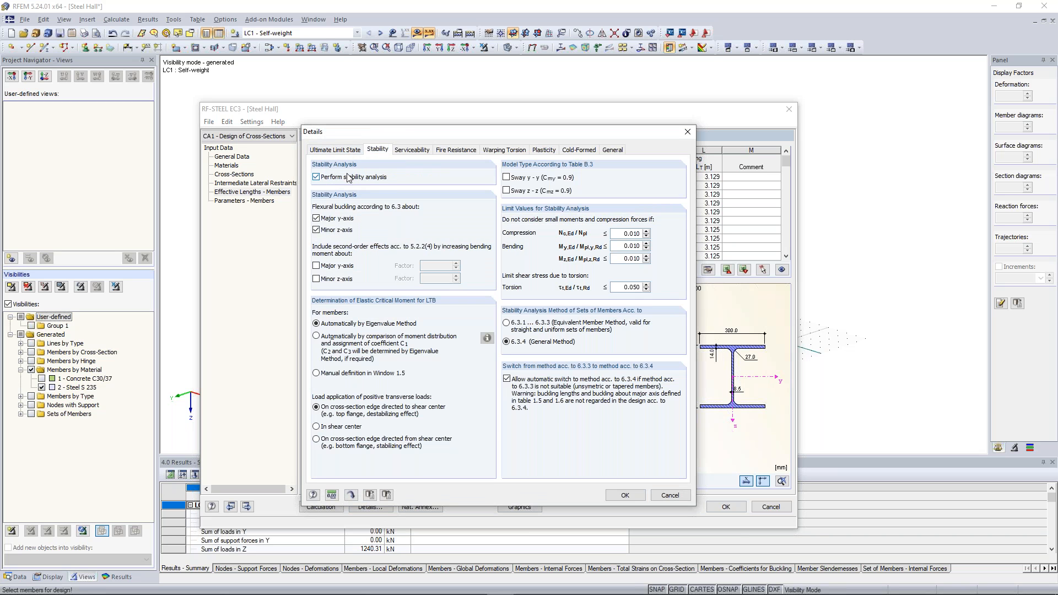
{"action": "left_click", "coordinate": [344, 182]}
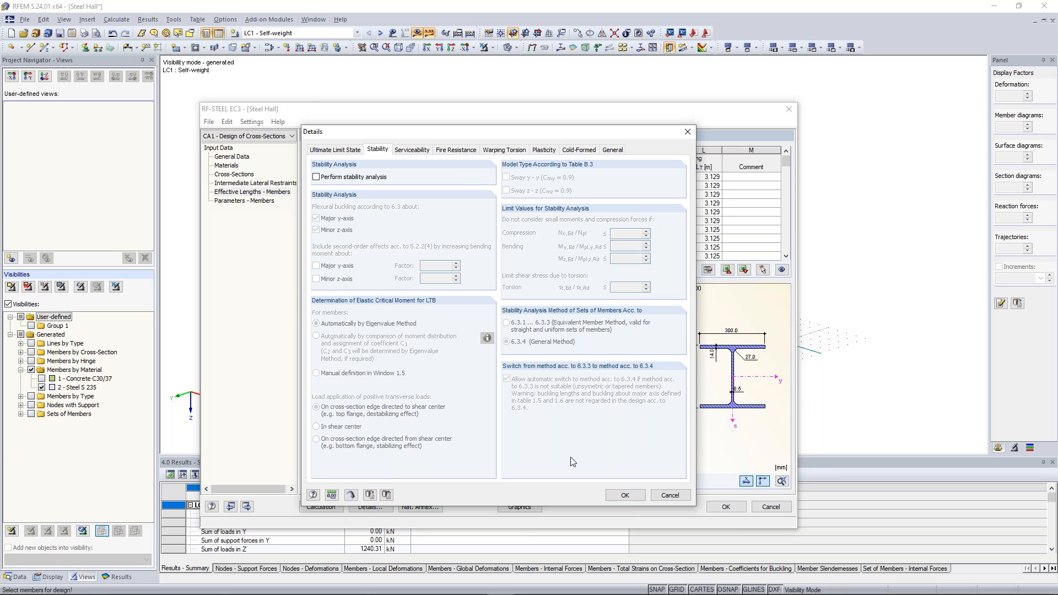
{"action": "left_click", "coordinate": [625, 495]}
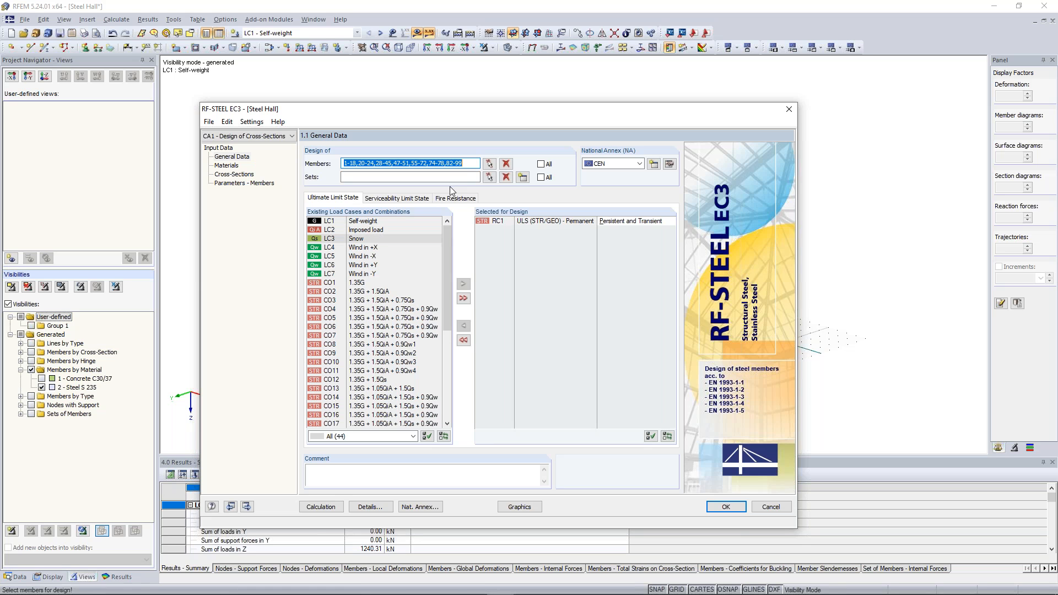
Step: Calculate the cross-section design case CA1 and close the RF-STEEL EC3 module
{"action": "left_click", "coordinate": [458, 164]}
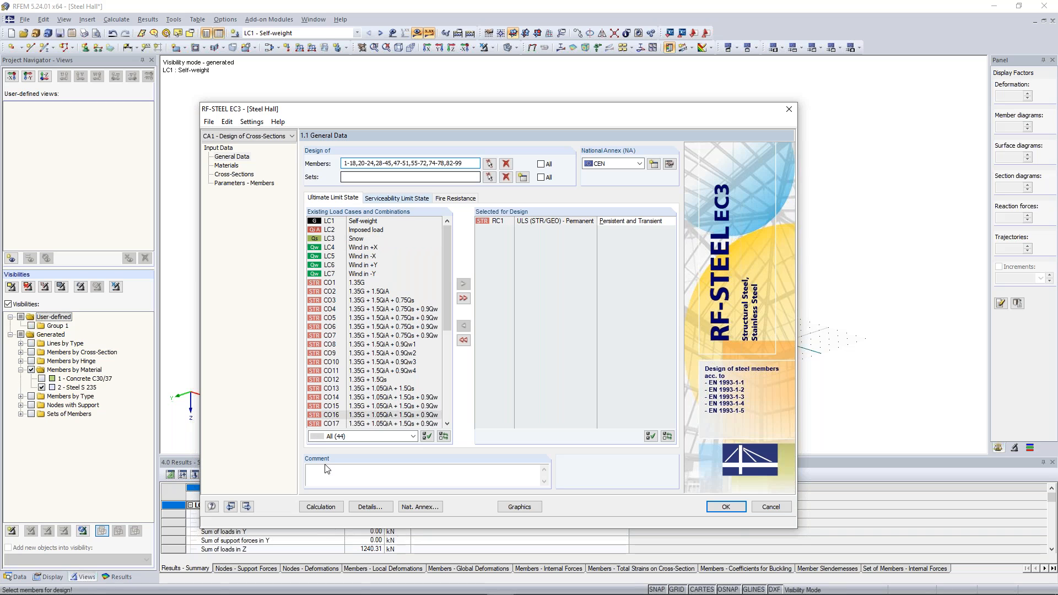
{"action": "left_click", "coordinate": [334, 509]}
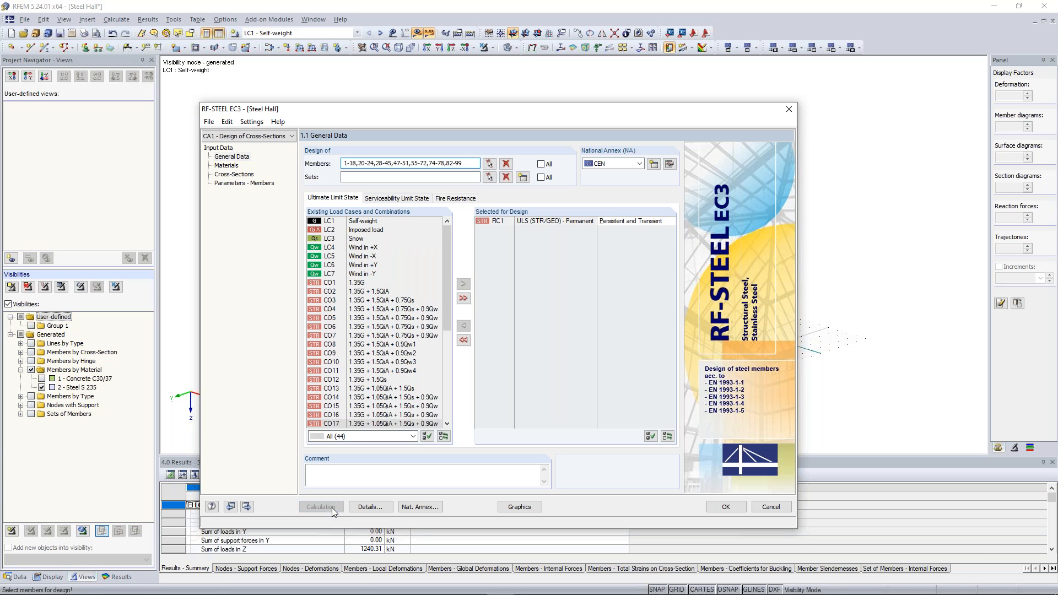
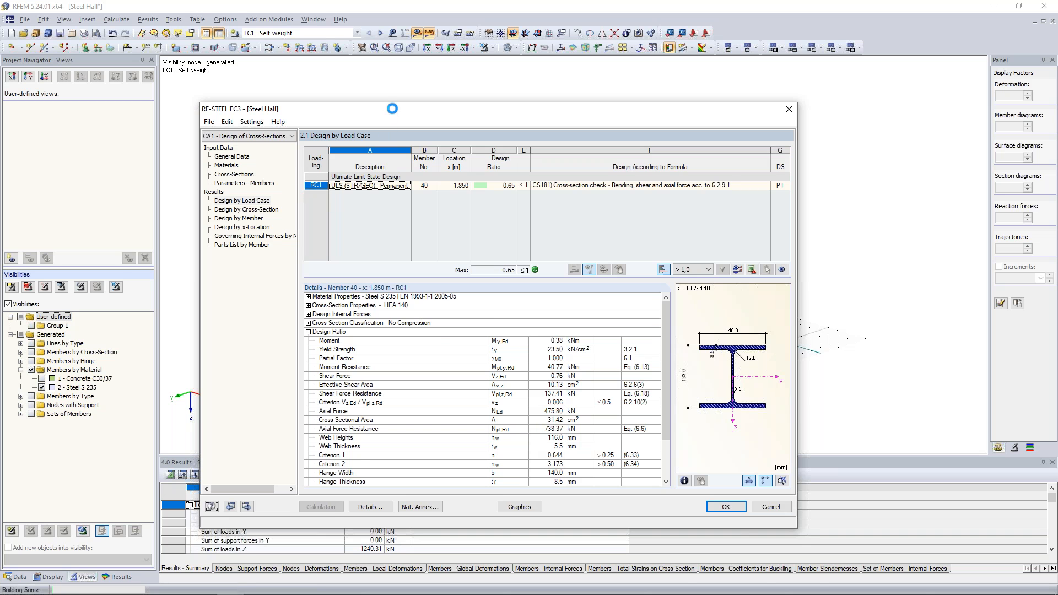
{"action": "left_click", "coordinate": [789, 109]}
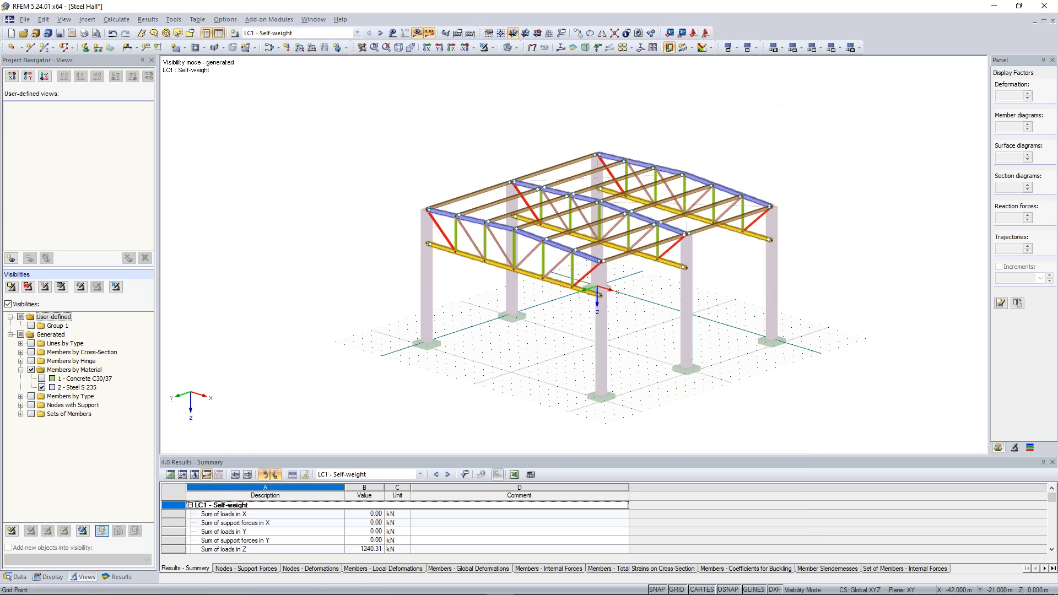
Step: Reopen the RF-STEEL EC3 module from the model's favorite add-on modules
{"action": "middle_click_drag", "start_coordinate": [493, 136], "coordinate": [451, 110]}
{"action": "scroll", "coordinate": [463, 133], "scroll_direction": "up", "scroll_amount": 1}
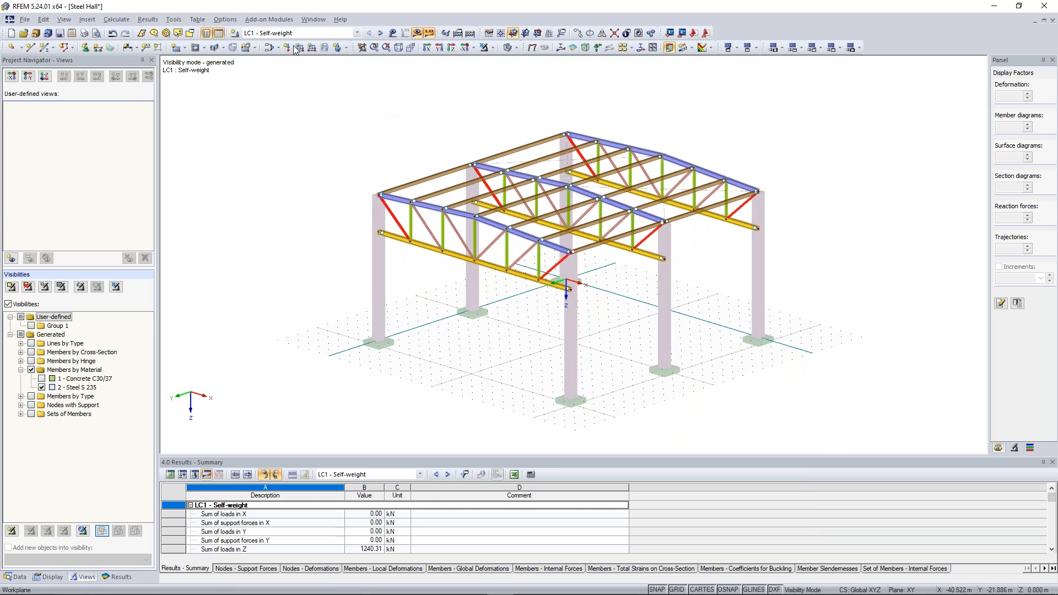
{"action": "left_click", "coordinate": [269, 19]}
{"action": "mouse_move", "coordinate": [280, 48]}
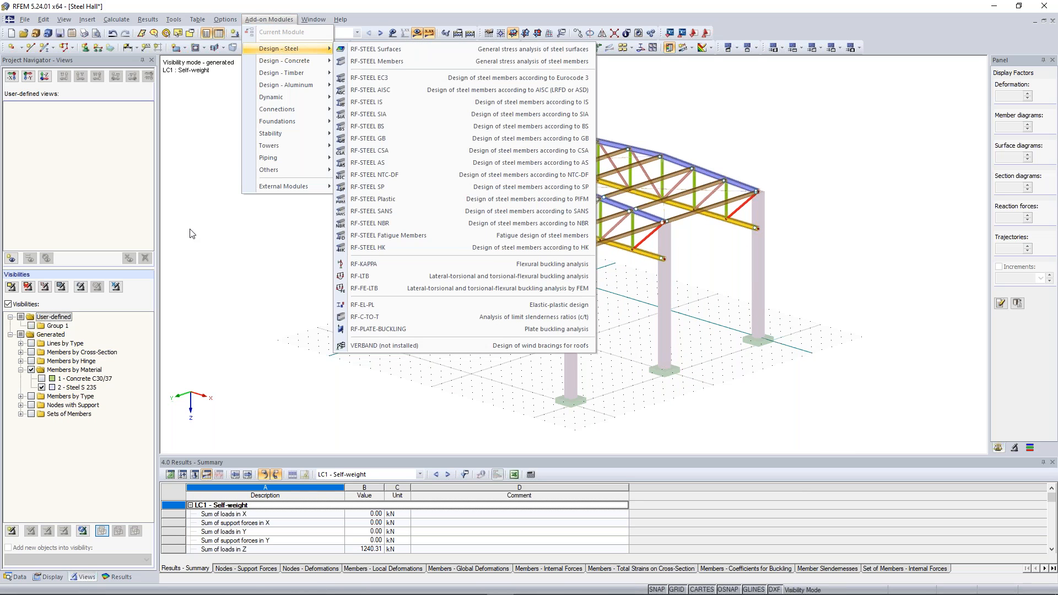
{"action": "left_click", "coordinate": [192, 234]}
{"action": "left_click", "coordinate": [16, 576]}
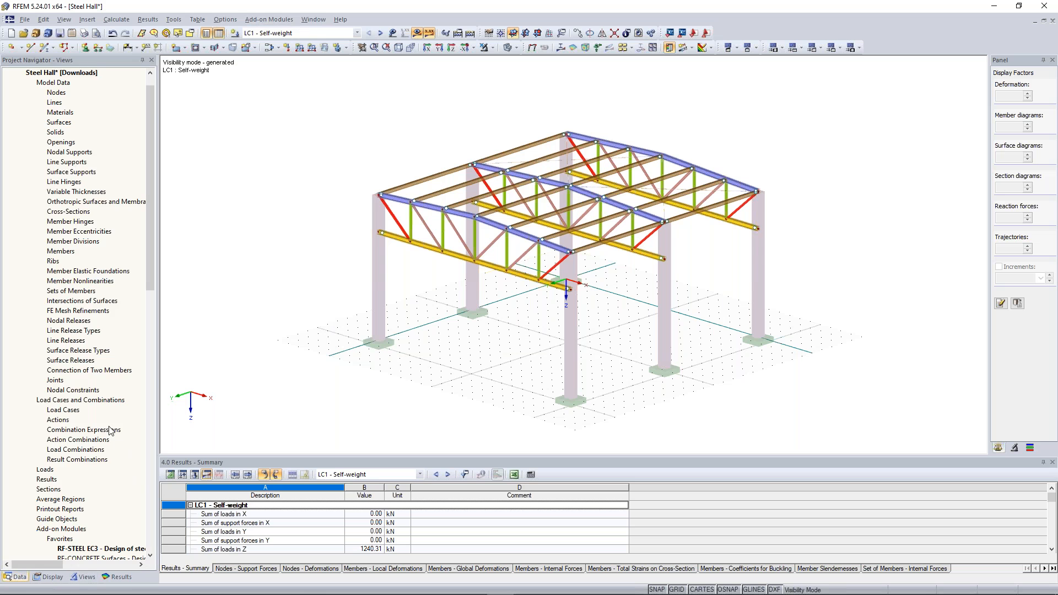
{"action": "scroll", "coordinate": [93, 421], "scroll_direction": "down", "scroll_amount": 7}
{"action": "double_click", "coordinate": [116, 340]}
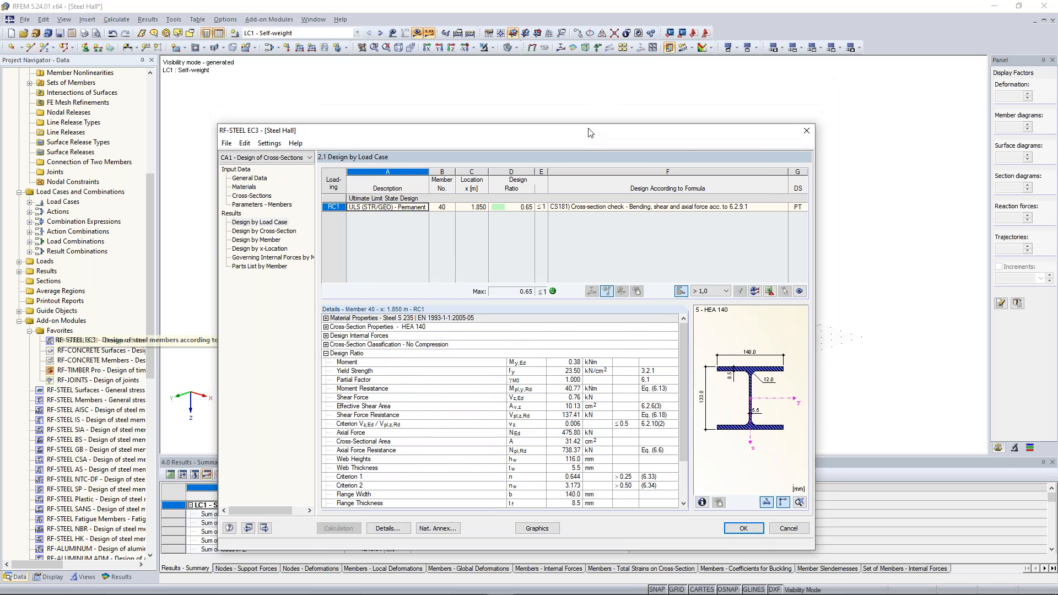
Step: Create design case 2 with a description naming it as the stability analysis of the upper chord
{"action": "left_click", "coordinate": [228, 119]}
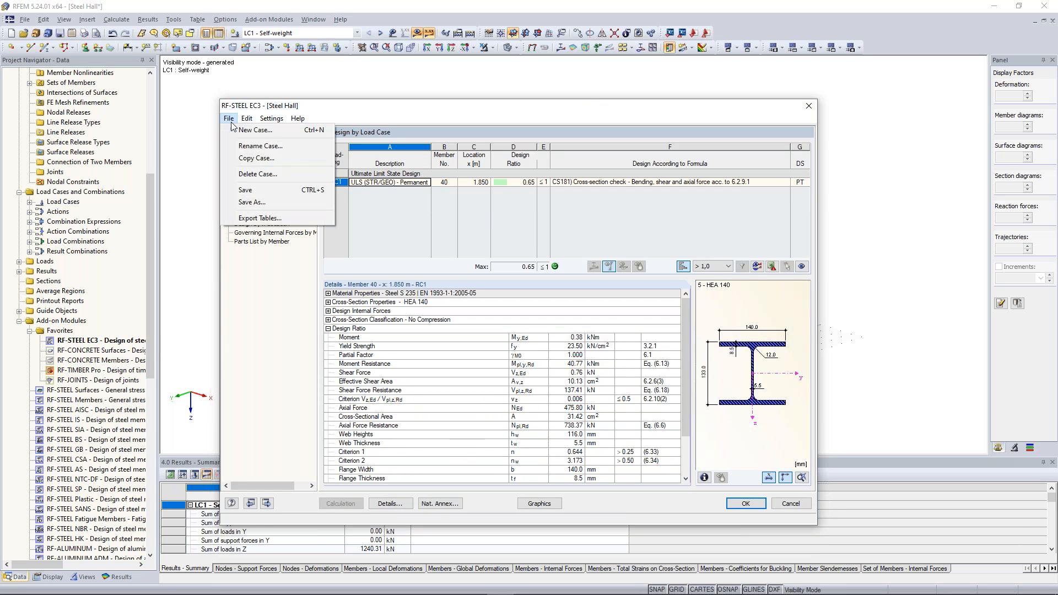
{"action": "left_click", "coordinate": [236, 131]}
{"action": "key", "text": "Tab"}
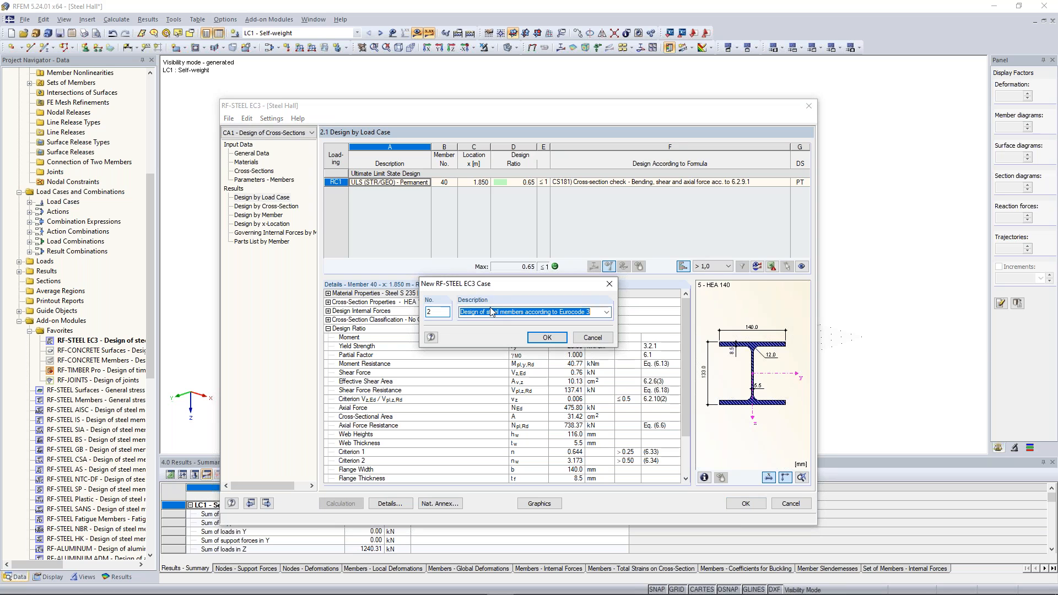
{"action": "type", "text": "Stabili"}
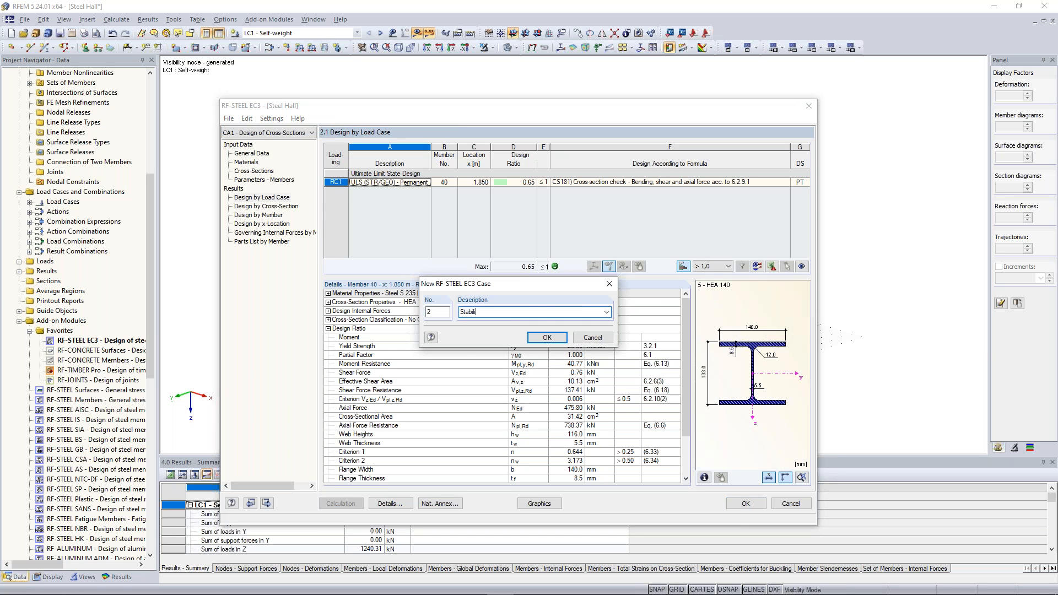
{"action": "type", "text": "ty Analysis"}
{"action": "key", "text": "BackSpace"}
{"action": "key", "text": "BackSpace"}
{"action": "key", "text": "BackSpace"}
{"action": "type", "text": "Cho"}
{"action": "left_click", "coordinate": [547, 338]}
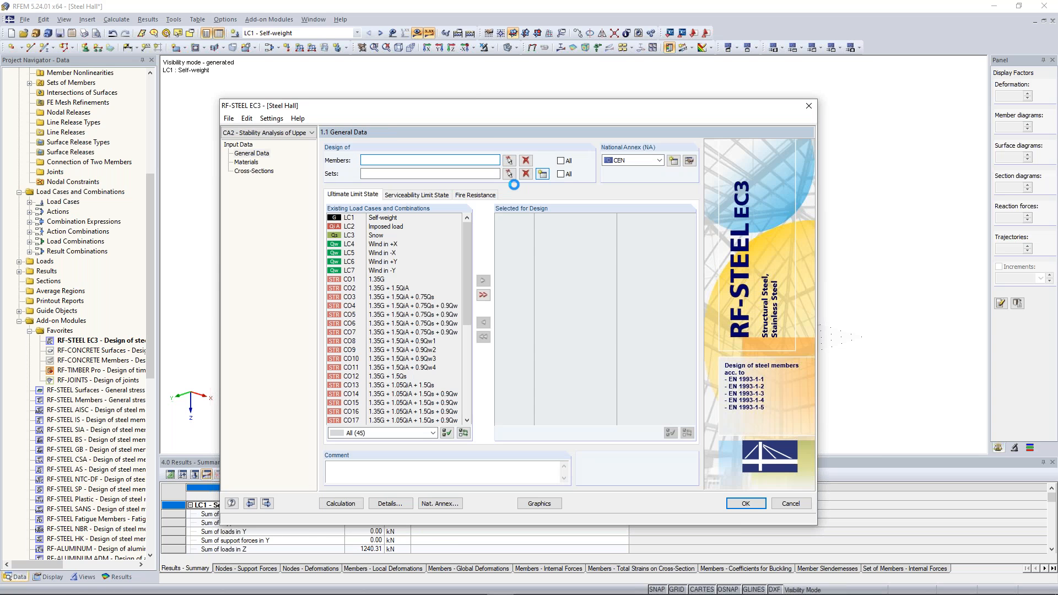
Step: Select the upper chord, set of members No. 3, in the model as the set to design
{"action": "left_click", "coordinate": [509, 174]}
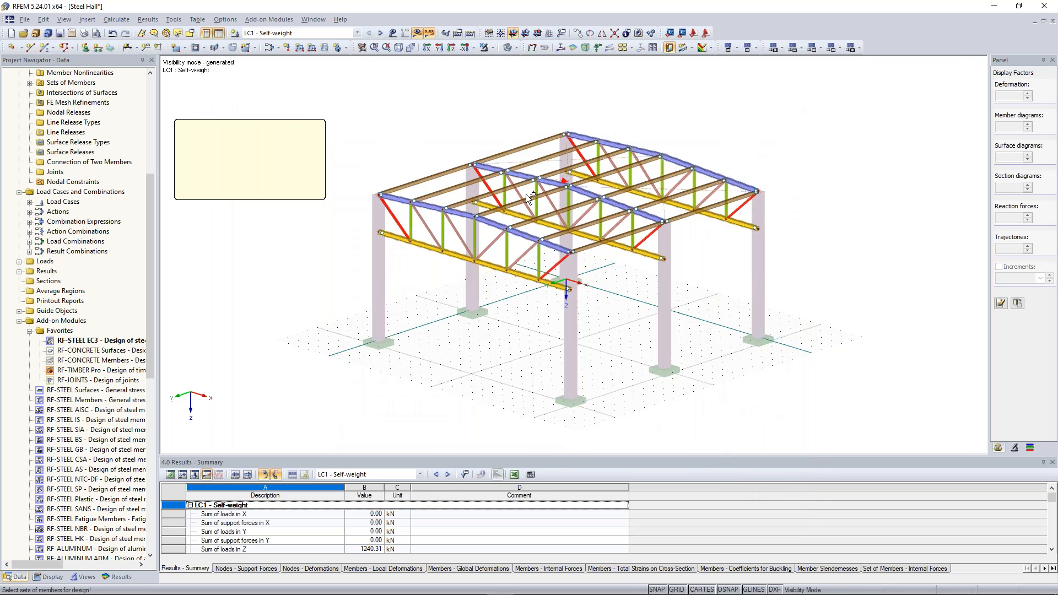
{"action": "scroll", "coordinate": [527, 194], "scroll_direction": "up", "scroll_amount": 5}
{"action": "middle_click_drag", "start_coordinate": [535, 86], "coordinate": [434, 117]}
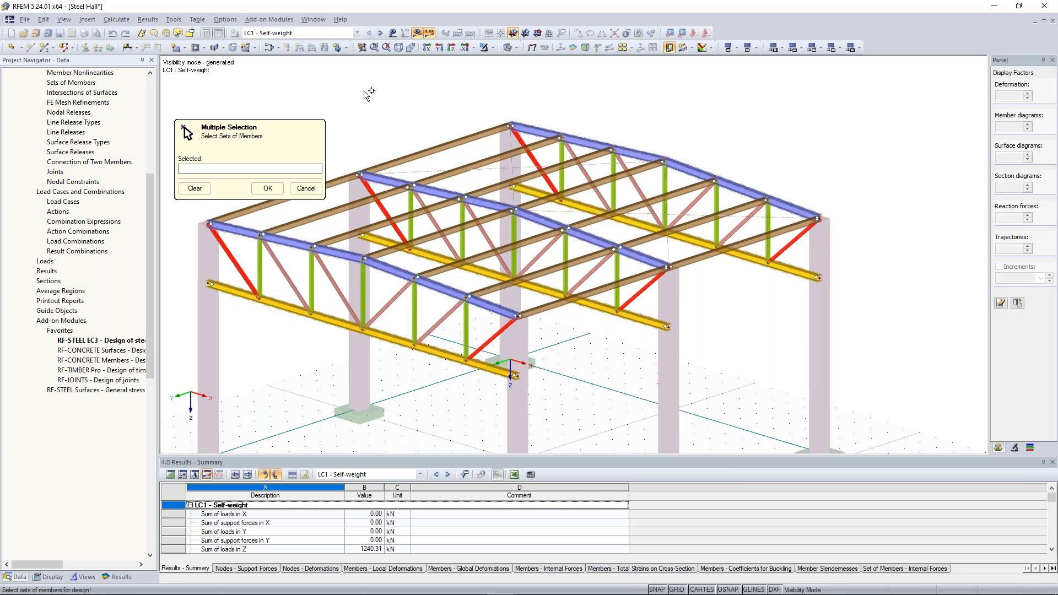
{"action": "middle_click_drag", "start_coordinate": [367, 95], "coordinate": [392, 96], "text": "ctrl"}
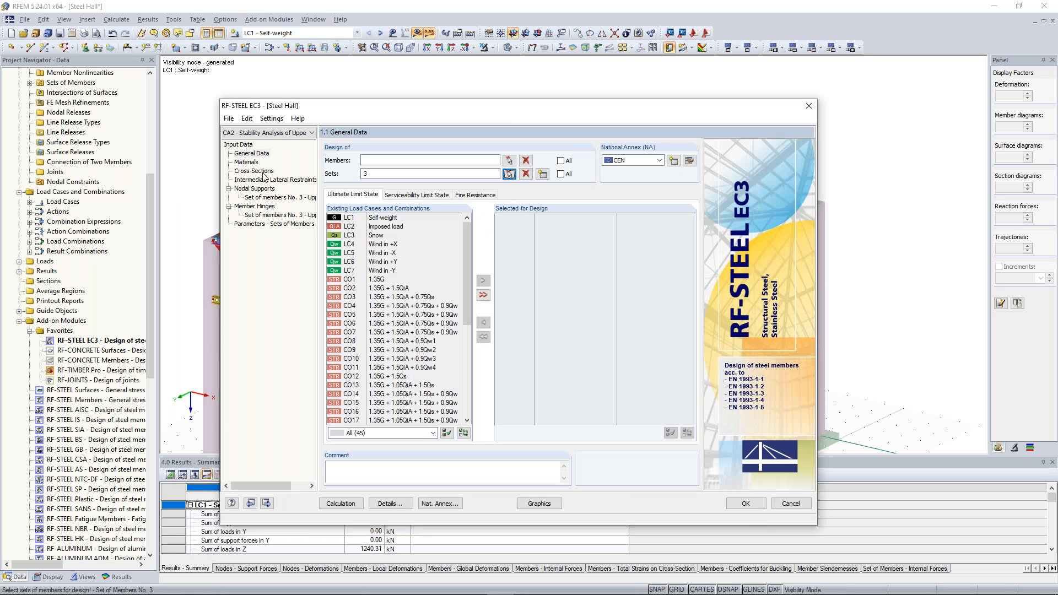
Step: Add result combination RC1 to the ultimate limit state loading selected for design
{"action": "scroll", "coordinate": [392, 422], "scroll_direction": "down", "scroll_amount": 7}
{"action": "left_click", "coordinate": [392, 419]}
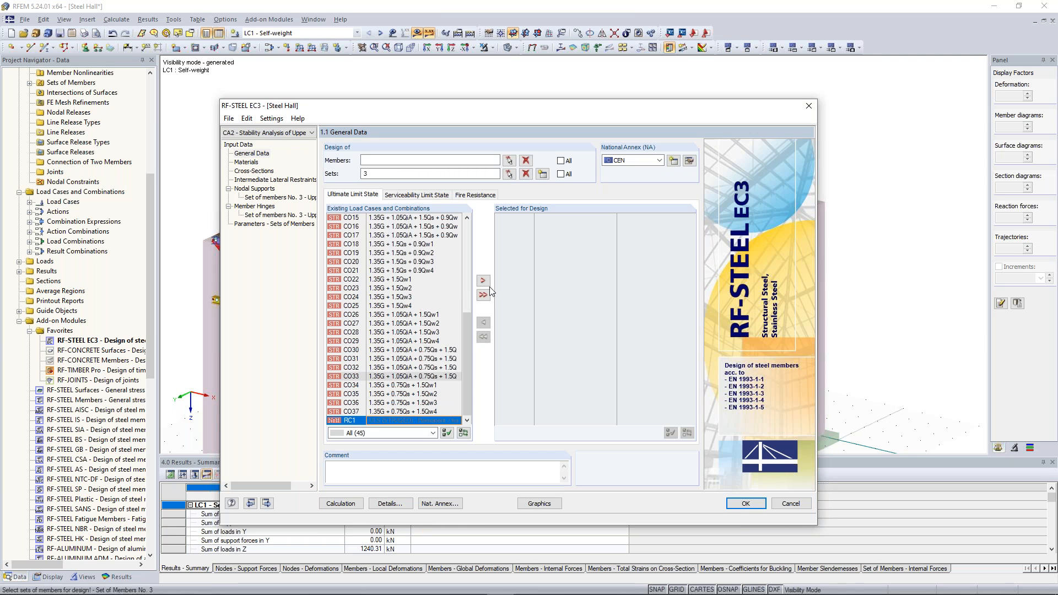
{"action": "left_click", "coordinate": [482, 281]}
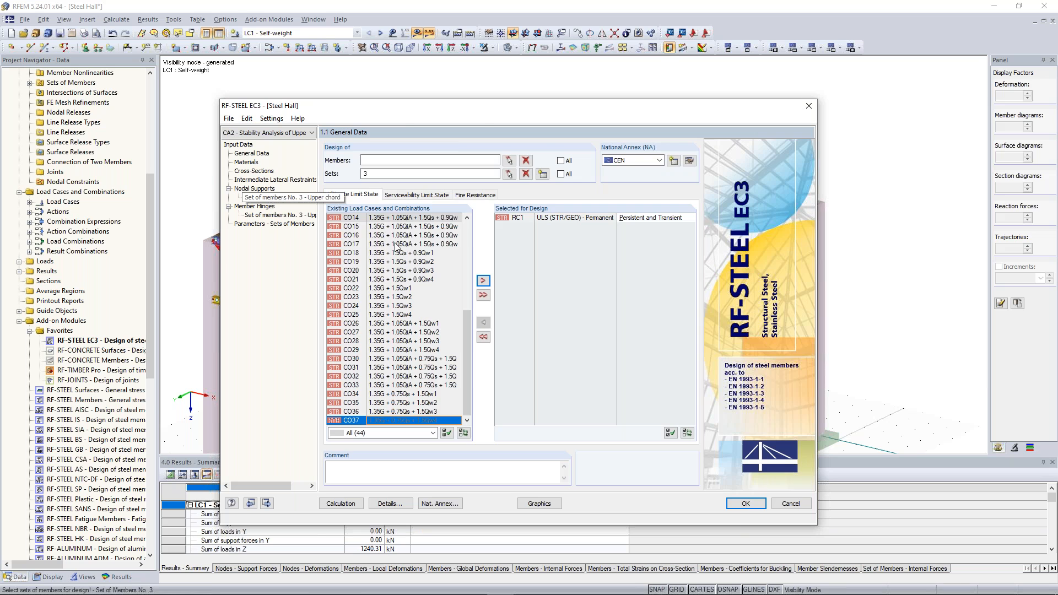
Step: Open the nodal supports of the upper chord set and examine its position in the preview of the hall
{"action": "left_click", "coordinate": [268, 198]}
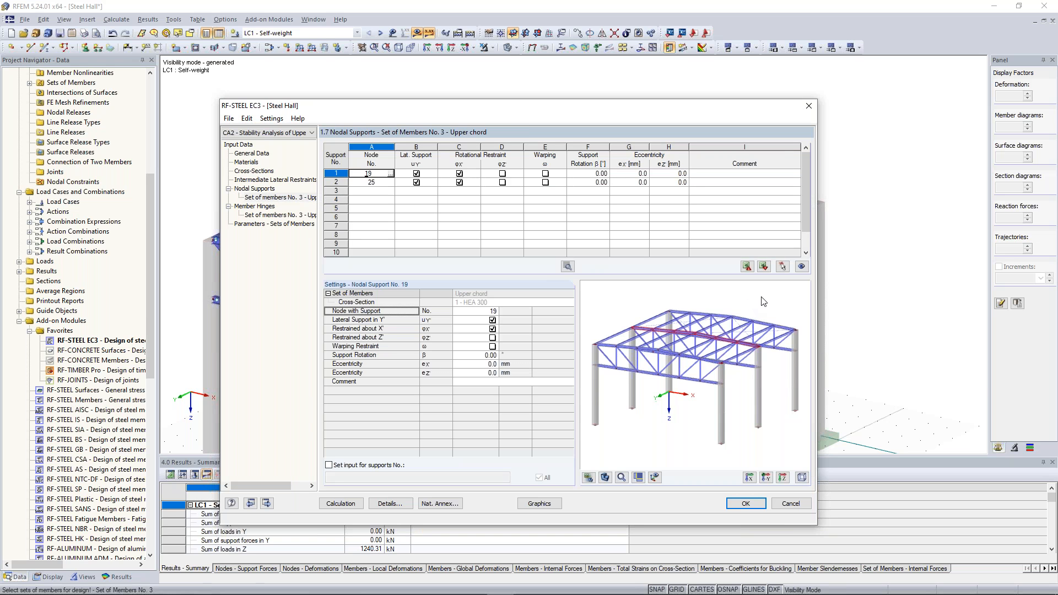
{"action": "scroll", "coordinate": [767, 301], "scroll_direction": "up", "scroll_amount": 3}
{"action": "scroll", "coordinate": [666, 335], "scroll_direction": "down", "scroll_amount": 1}
{"action": "middle_click_drag", "start_coordinate": [656, 318], "coordinate": [601, 313], "text": "ctrl"}
{"action": "scroll", "coordinate": [714, 334], "scroll_direction": "up", "scroll_amount": 4}
{"action": "scroll", "coordinate": [691, 331], "scroll_direction": "down", "scroll_amount": 4}
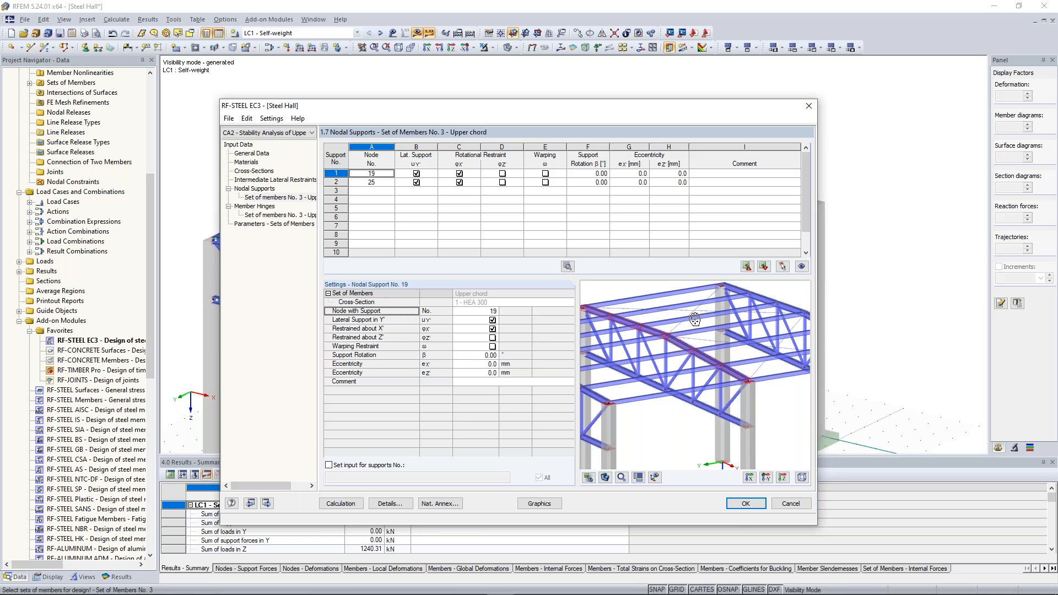
{"action": "middle_click_drag", "start_coordinate": [694, 320], "coordinate": [695, 312]}
{"action": "scroll", "coordinate": [696, 313], "scroll_direction": "down", "scroll_amount": 1}
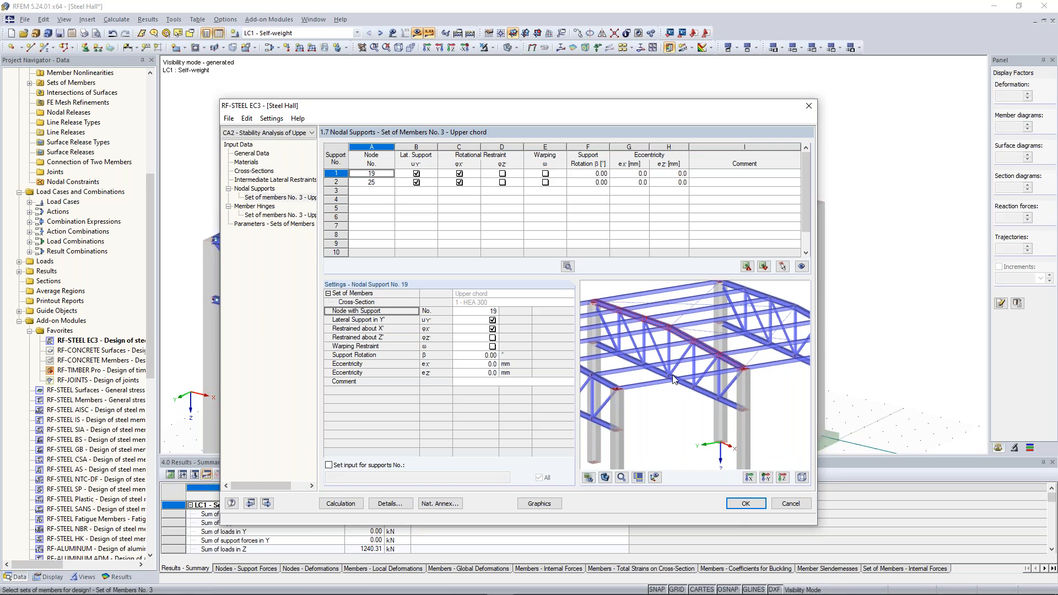
Step: Show the upper chord set with its support symbols and local coordinate systems in the nodal support preview
{"action": "left_click", "coordinate": [588, 477]}
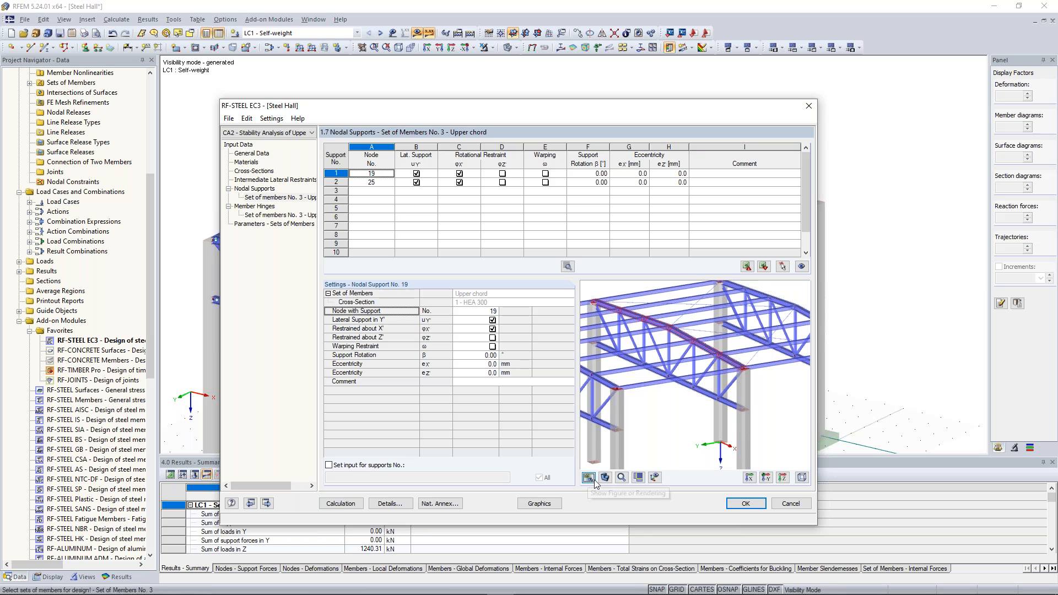
{"action": "left_click", "coordinate": [654, 477]}
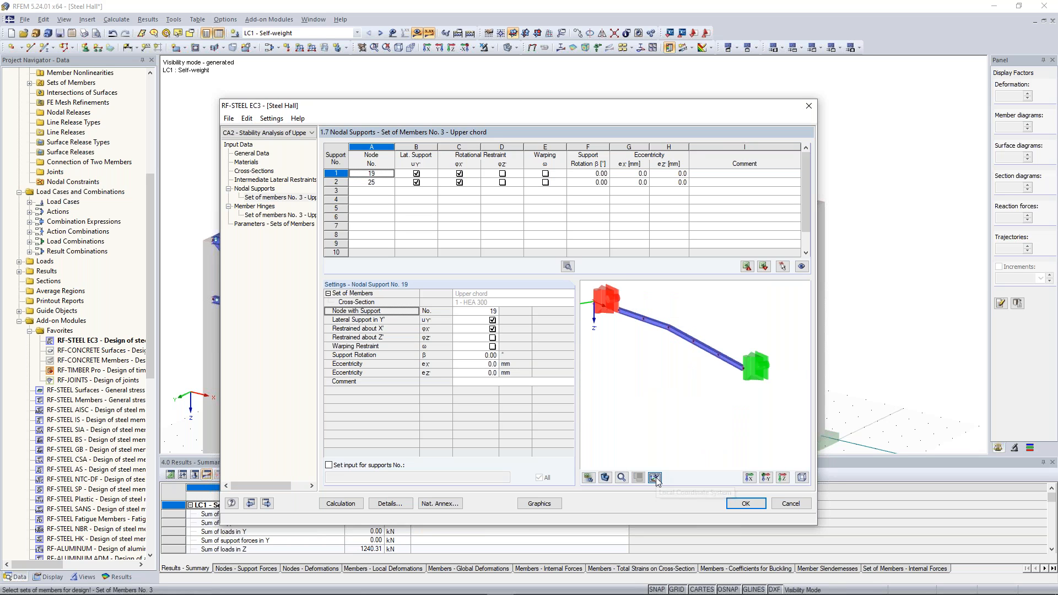
{"action": "mouse_move", "coordinate": [725, 305]}
{"action": "middle_mouse_down", "text": "ctrl"}
{"action": "mouse_move", "coordinate": [699, 317]}
{"action": "mouse_move", "coordinate": [723, 315]}
{"action": "middle_mouse_up", "text": "ctrl"}
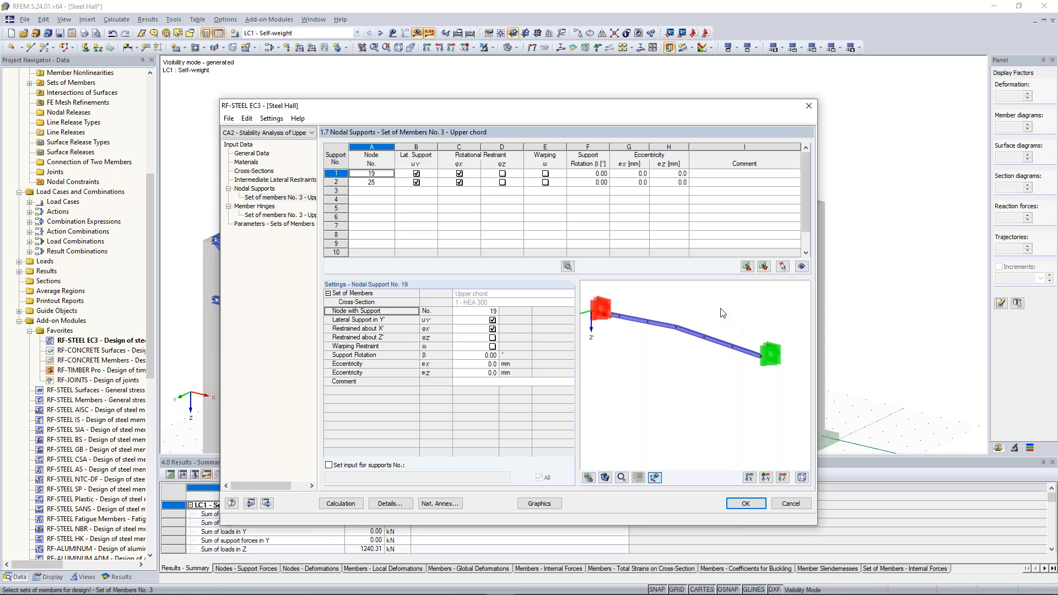
{"action": "middle_click_drag", "start_coordinate": [716, 311], "coordinate": [692, 307], "text": "ctrl"}
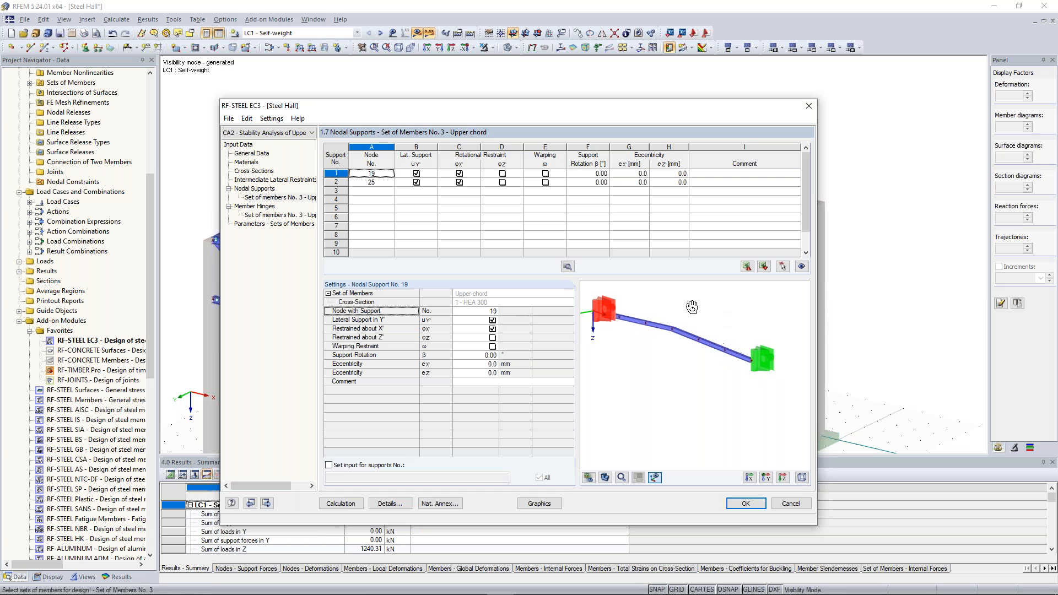
{"action": "scroll", "coordinate": [679, 303], "scroll_direction": "down", "scroll_amount": 1}
{"action": "scroll", "coordinate": [681, 307], "scroll_direction": "up", "scroll_amount": 2}
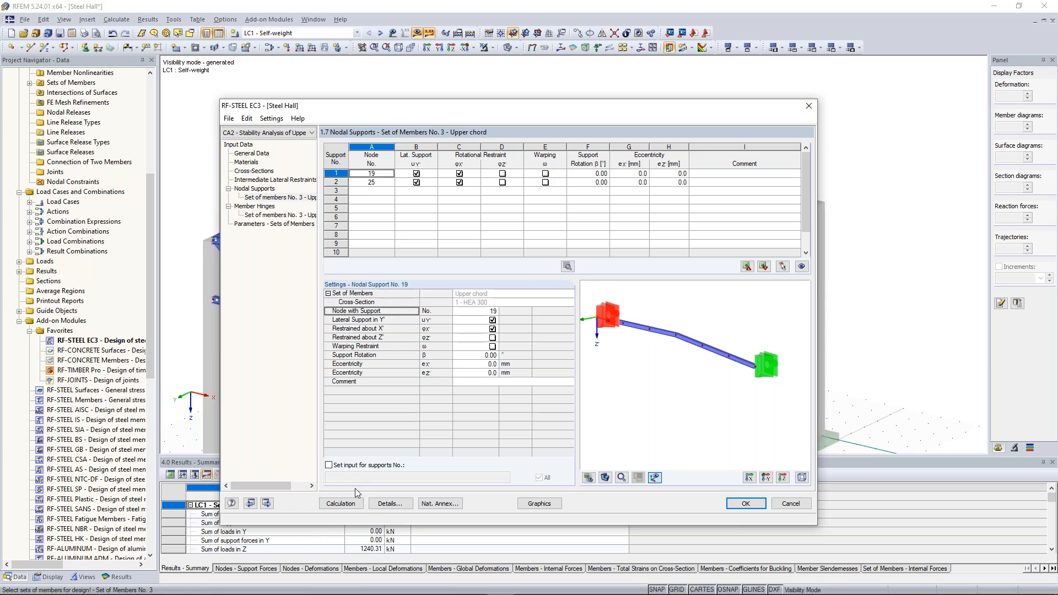
Step: Calculate design case CA2 with the default end supports and return to the upper chord's nodal supports
{"action": "left_click", "coordinate": [352, 505]}
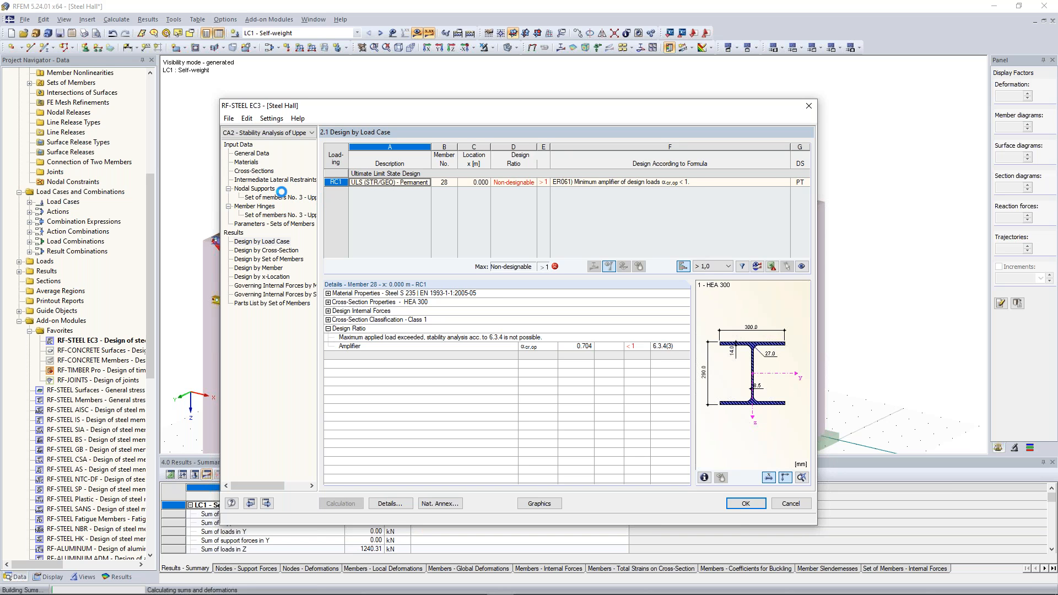
{"action": "left_click", "coordinate": [286, 196]}
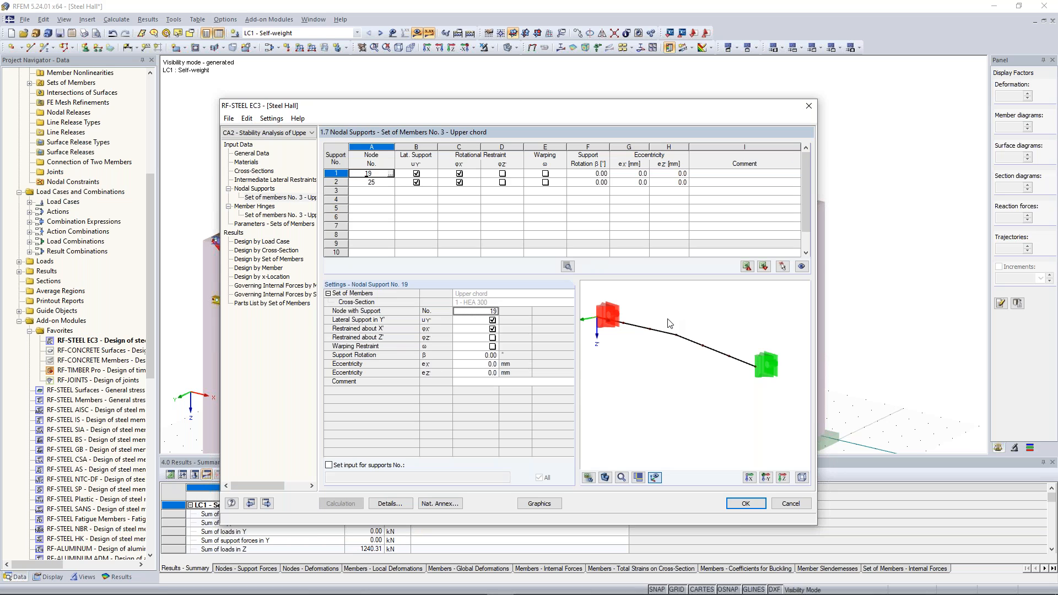
{"action": "scroll", "coordinate": [688, 343], "scroll_direction": "up", "scroll_amount": 3}
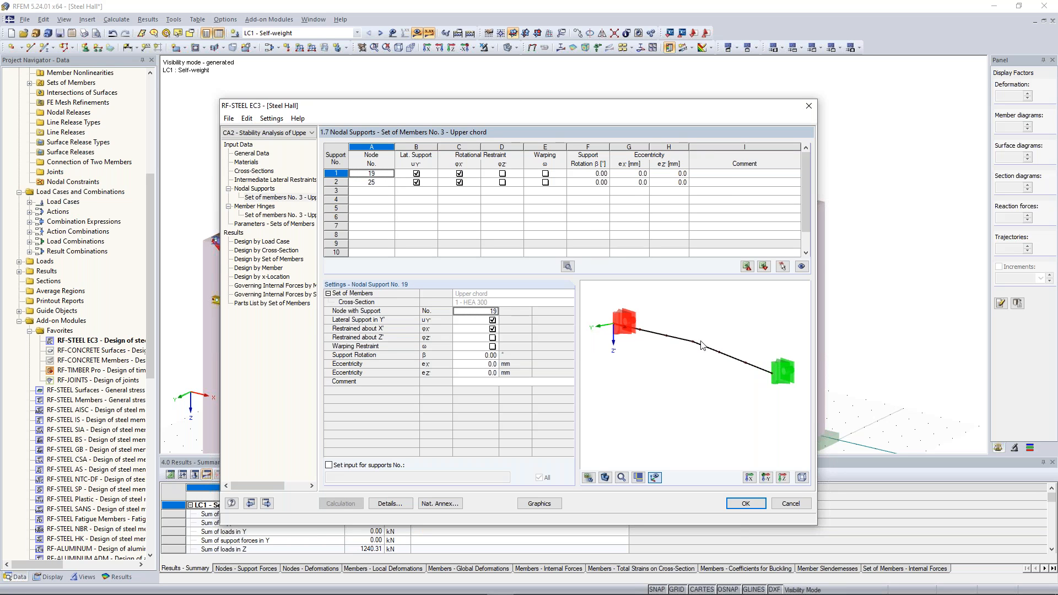
{"action": "scroll", "coordinate": [702, 339], "scroll_direction": "down", "scroll_amount": 4}
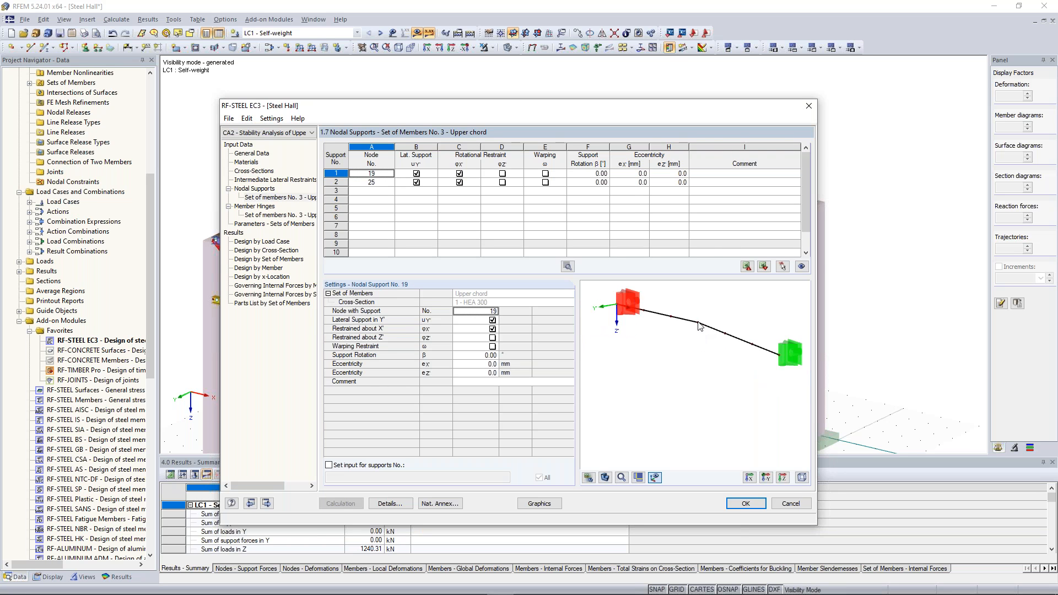
{"action": "scroll", "coordinate": [697, 335], "scroll_direction": "up", "scroll_amount": 1}
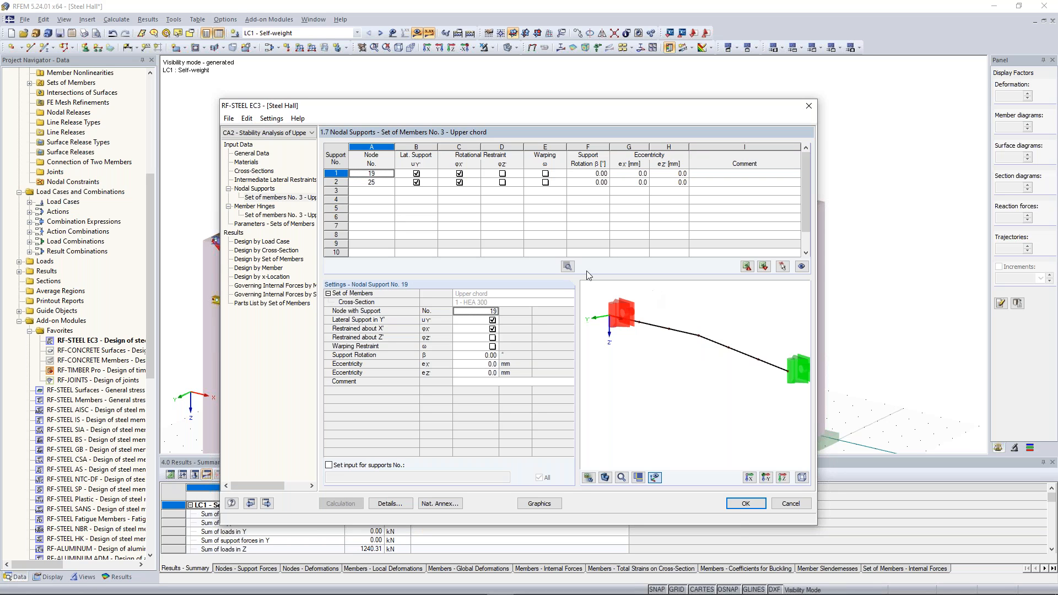
Step: Add a third nodal support at ridge node 22 of the upper chord, with its rotational restraint about X' released
{"action": "left_click", "coordinate": [373, 190]}
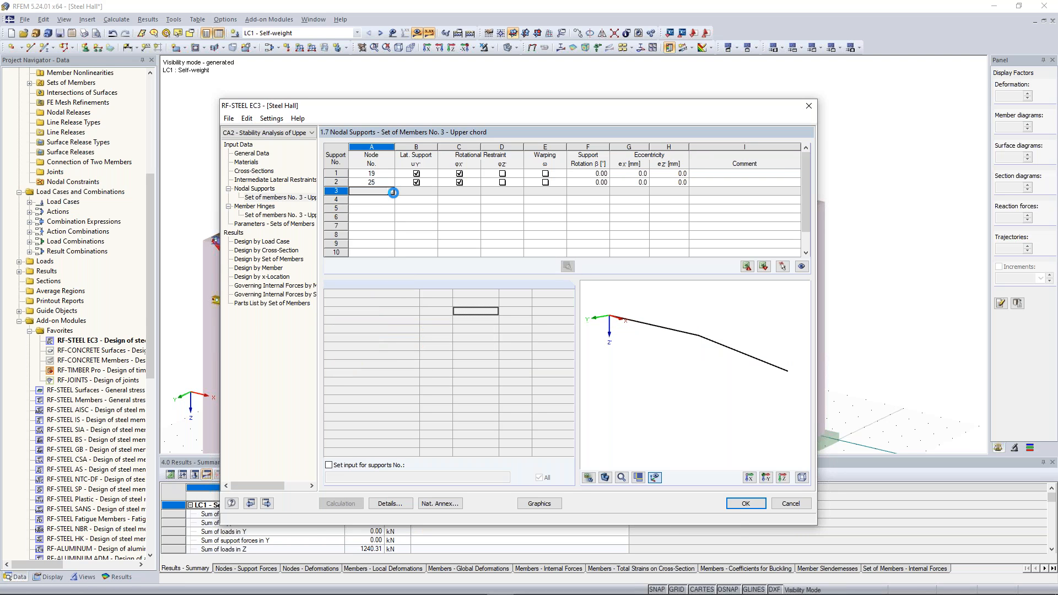
{"action": "left_click", "coordinate": [391, 192]}
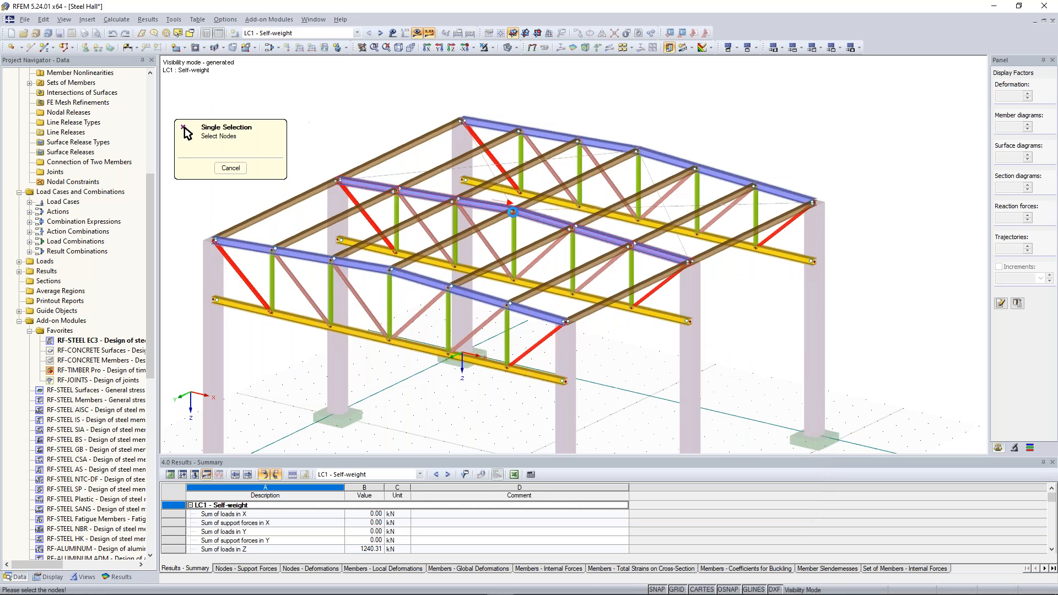
{"action": "left_click", "coordinate": [512, 212]}
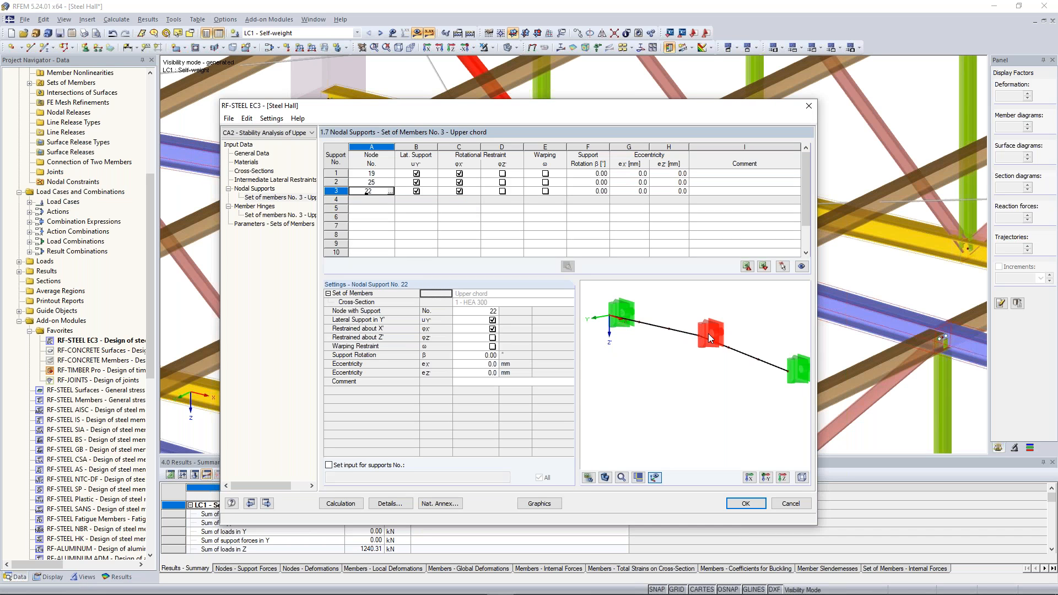
{"action": "scroll", "coordinate": [708, 333], "scroll_direction": "down", "scroll_amount": 3}
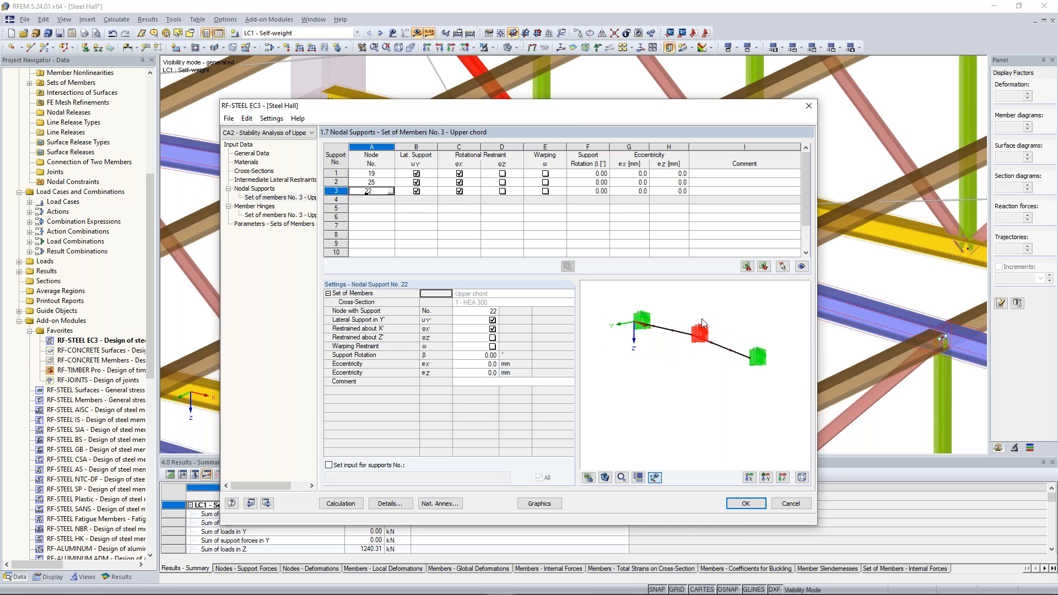
{"action": "scroll", "coordinate": [701, 323], "scroll_direction": "up", "scroll_amount": 2}
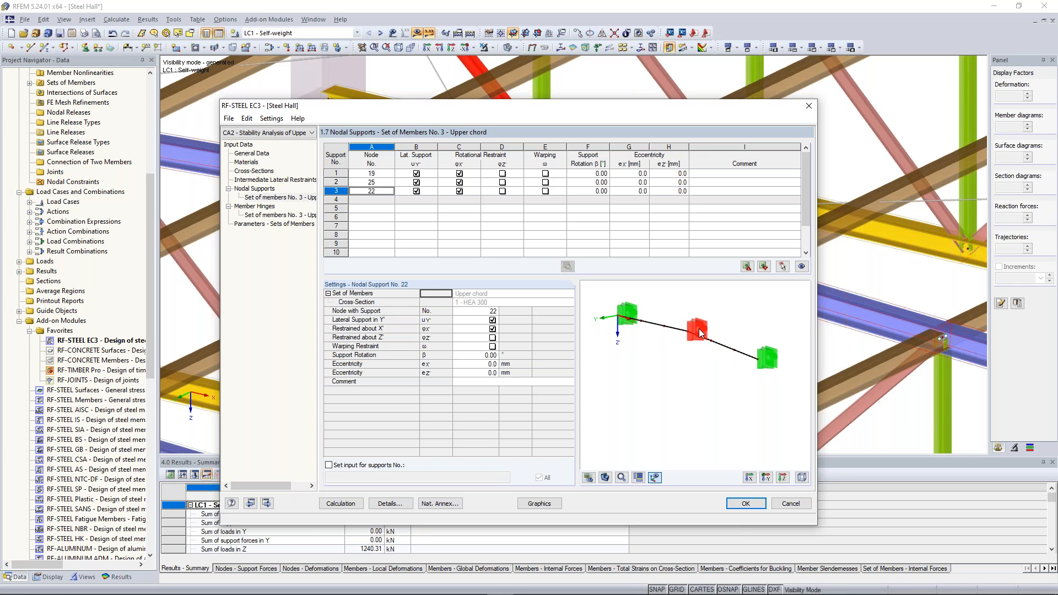
{"action": "left_click", "coordinate": [460, 192]}
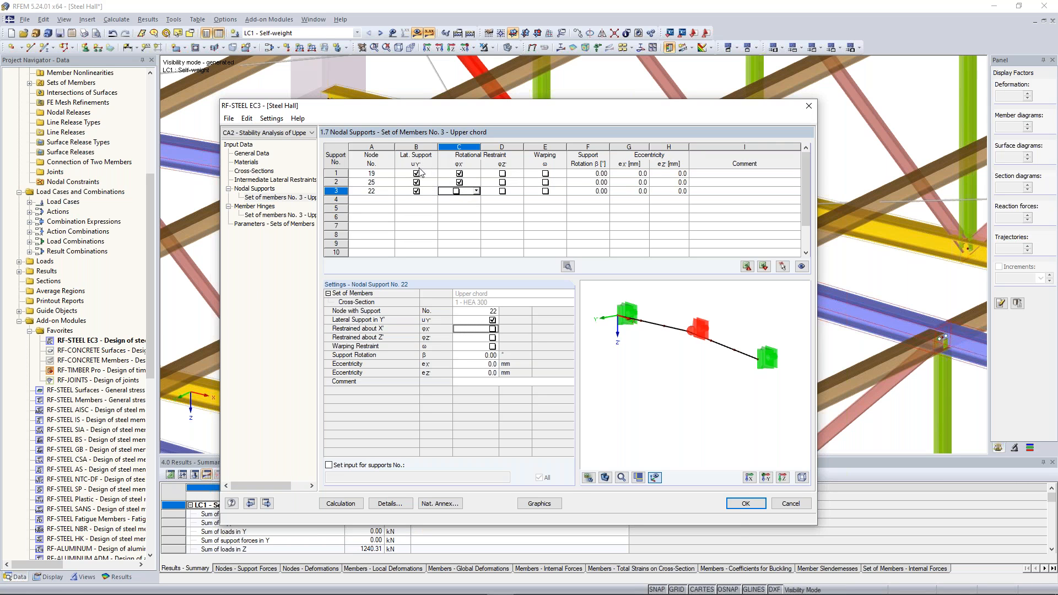
Step: Calculate the stability case CA2 with the added support and open the mode shape view for the RC1 result
{"action": "left_click", "coordinate": [347, 503]}
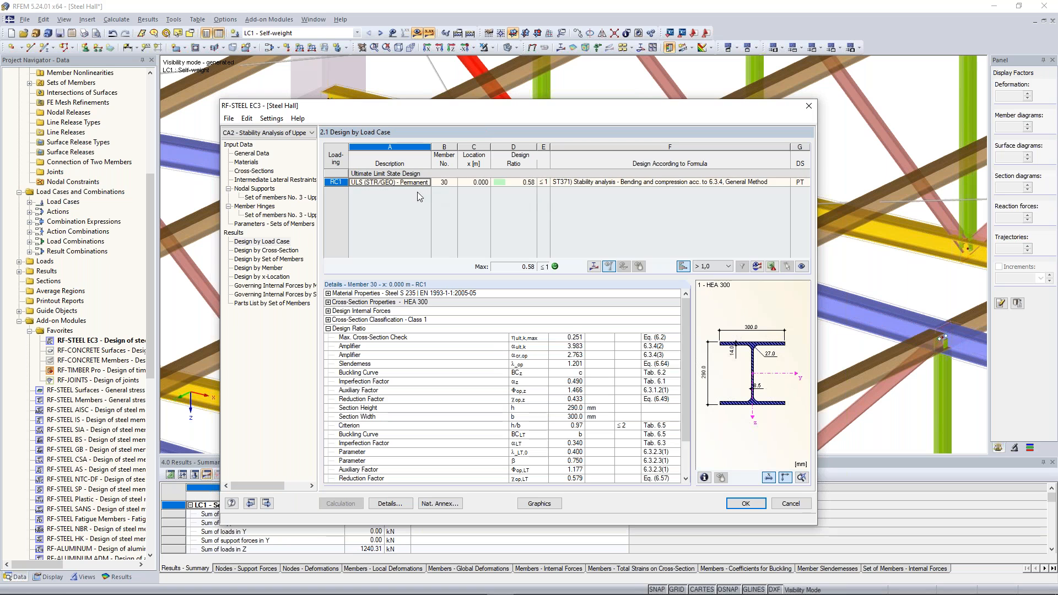
{"action": "left_click", "coordinate": [592, 267]}
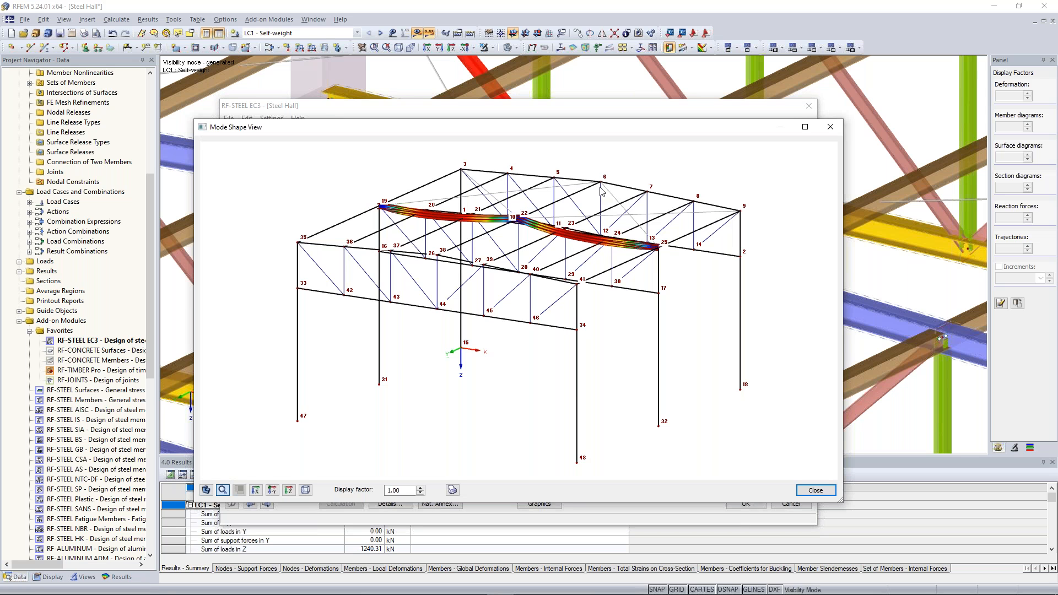
Step: Examine the upper chord's buckling mode shape between nodes 19, 22 and 25 from several angles
{"action": "left_click_drag", "start_coordinate": [644, 201], "coordinate": [617, 207]}
{"action": "middle_click_drag", "start_coordinate": [617, 207], "coordinate": [657, 326], "text": "ctrl"}
{"action": "scroll", "coordinate": [553, 252], "scroll_direction": "up", "scroll_amount": 5}
{"action": "scroll", "coordinate": [610, 421], "scroll_direction": "down", "scroll_amount": 1}
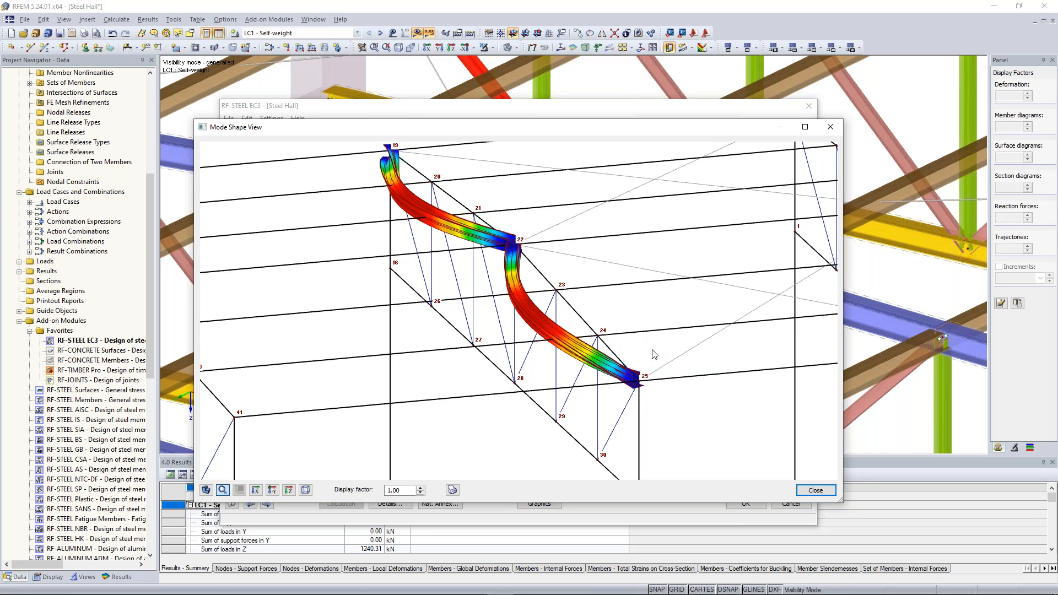
{"action": "middle_click_drag", "start_coordinate": [664, 366], "coordinate": [528, 376], "text": "ctrl"}
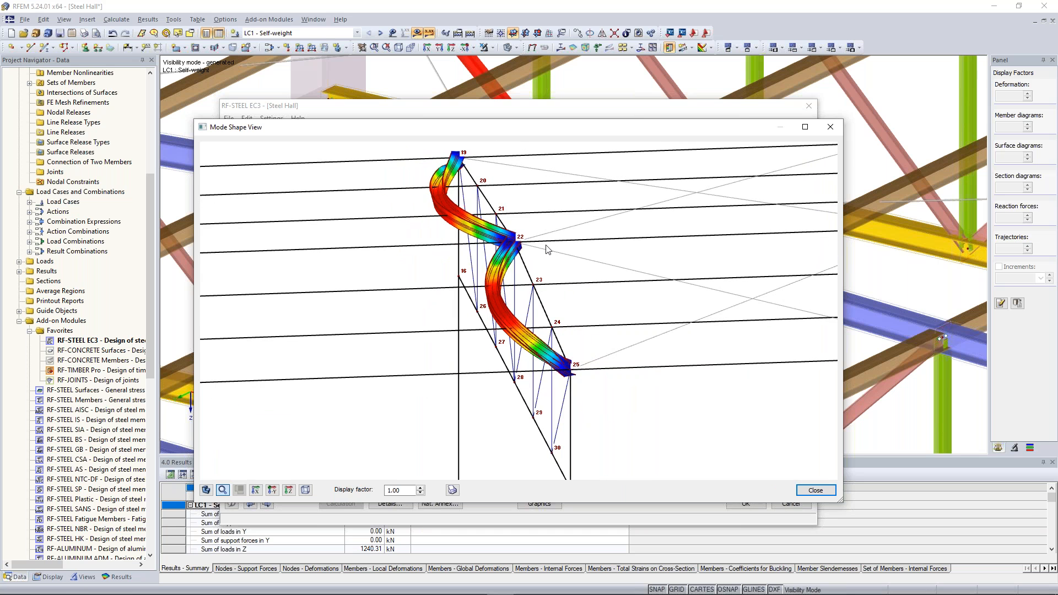
{"action": "middle_click_drag", "start_coordinate": [595, 330], "coordinate": [544, 284], "text": "ctrl"}
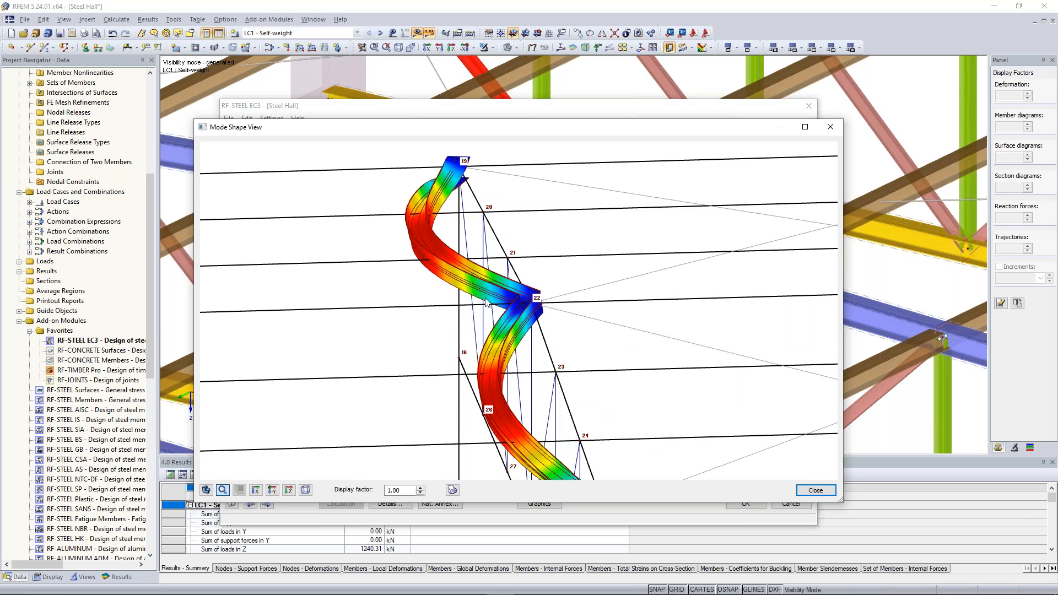
{"action": "middle_click_drag", "start_coordinate": [538, 304], "coordinate": [491, 306], "text": "ctrl"}
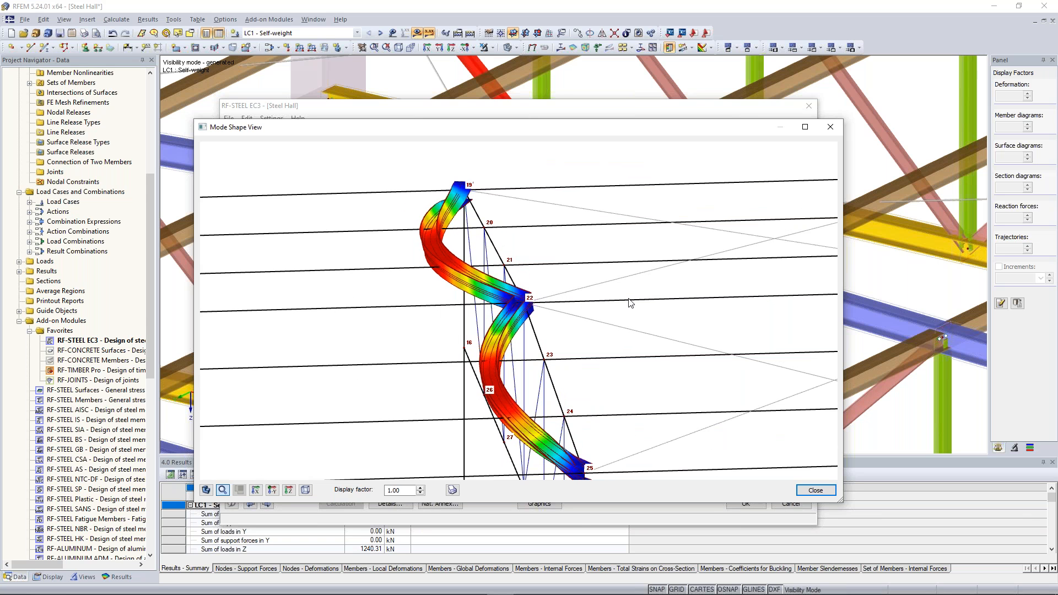
{"action": "middle_click_drag", "start_coordinate": [580, 228], "coordinate": [578, 204]}
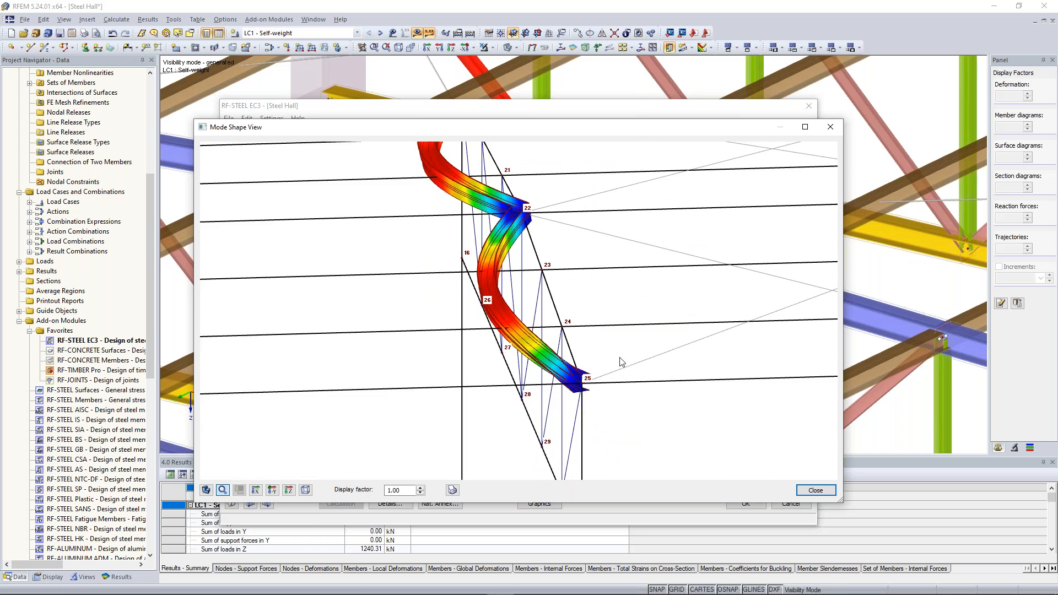
{"action": "middle_click_drag", "start_coordinate": [619, 359], "coordinate": [503, 330], "text": "ctrl"}
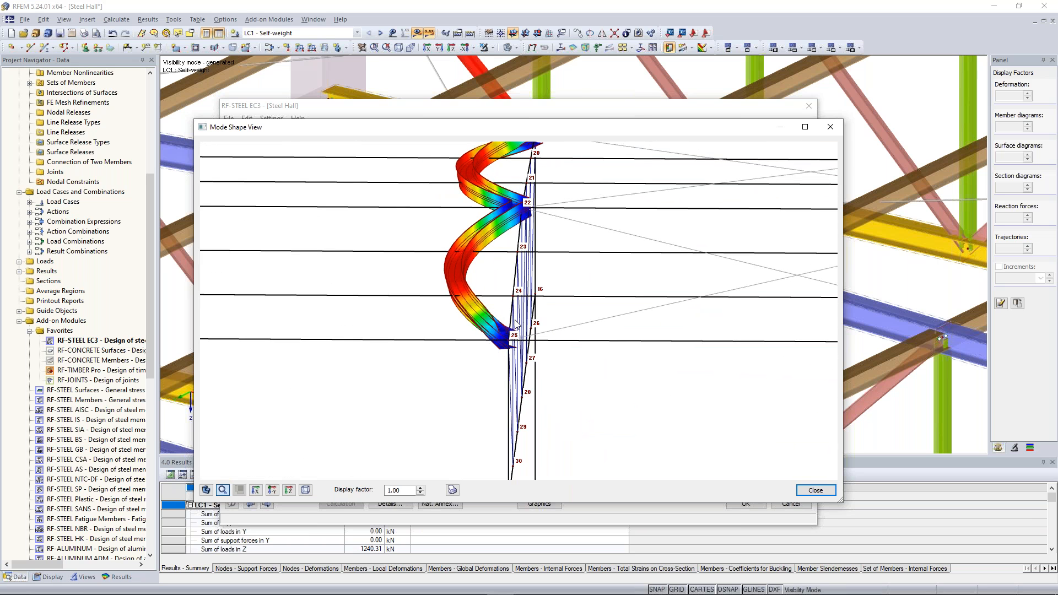
{"action": "scroll", "coordinate": [516, 320], "scroll_direction": "down", "scroll_amount": 2}
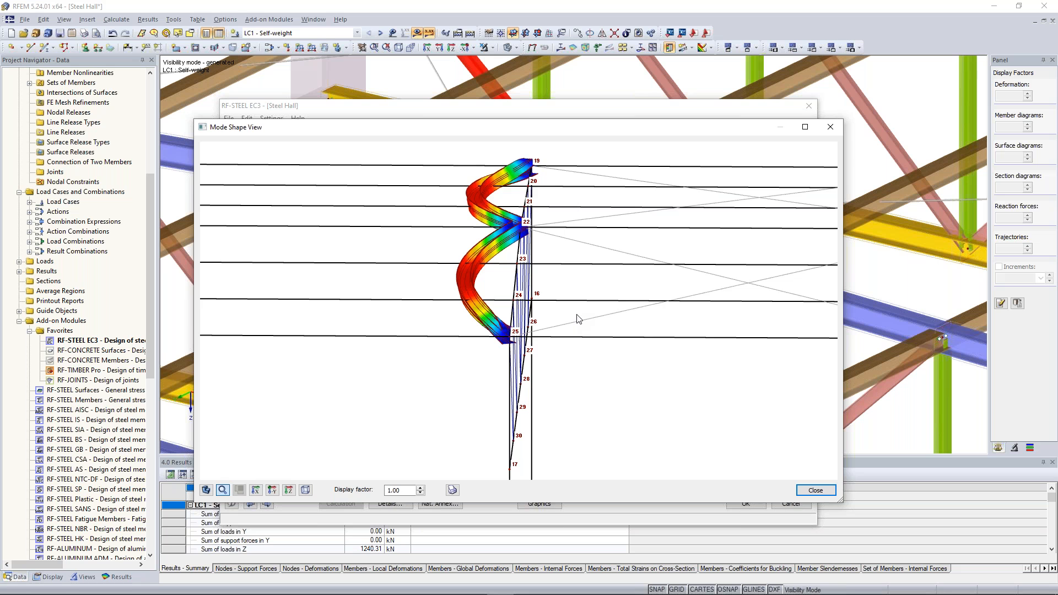
Step: Close the mode shape view and confirm the RF-STEEL EC3 module to return to the model
{"action": "left_click", "coordinate": [819, 492]}
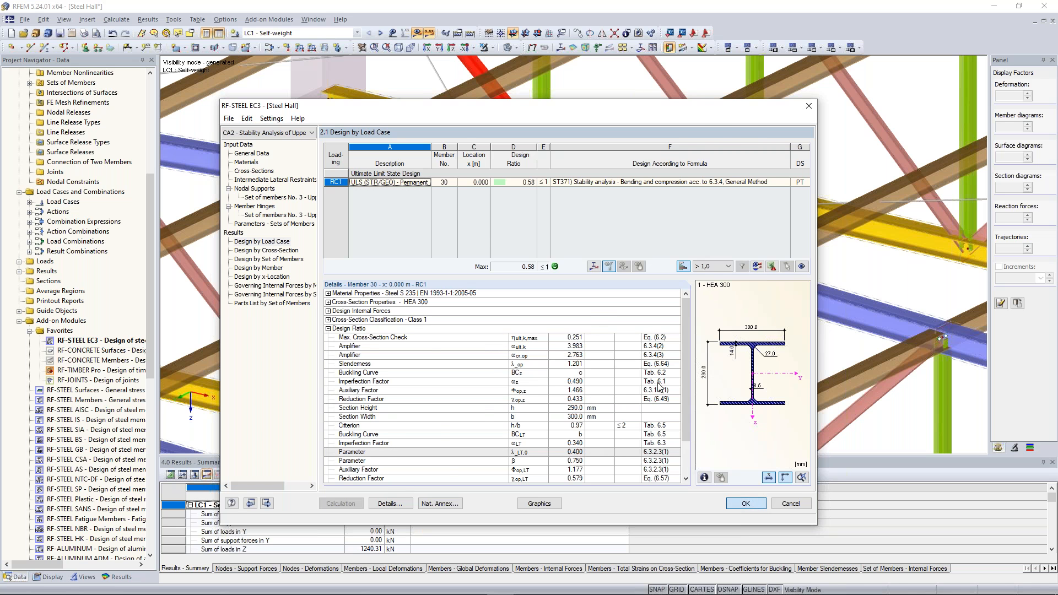
{"action": "key", "text": "Return"}
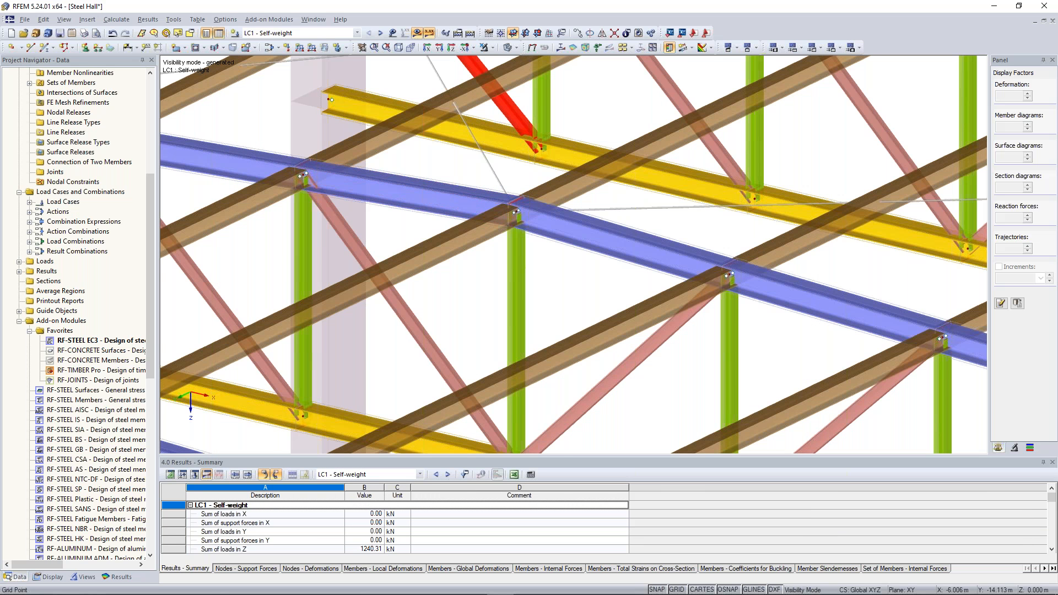
{"action": "scroll", "coordinate": [621, 335], "scroll_direction": "down", "scroll_amount": 8}
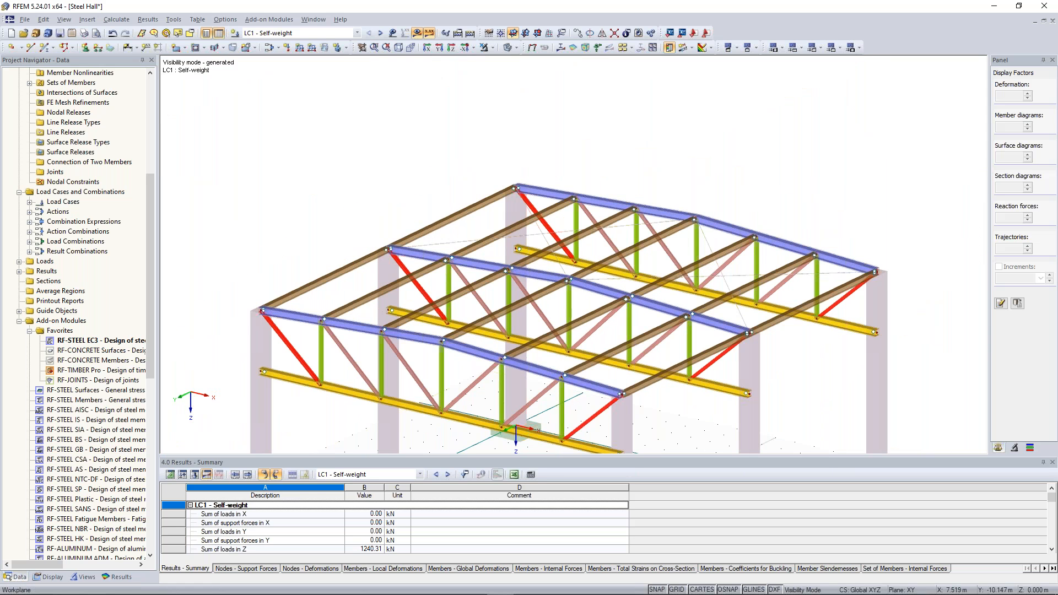
{"action": "middle_click_drag", "start_coordinate": [790, 389], "coordinate": [776, 349]}
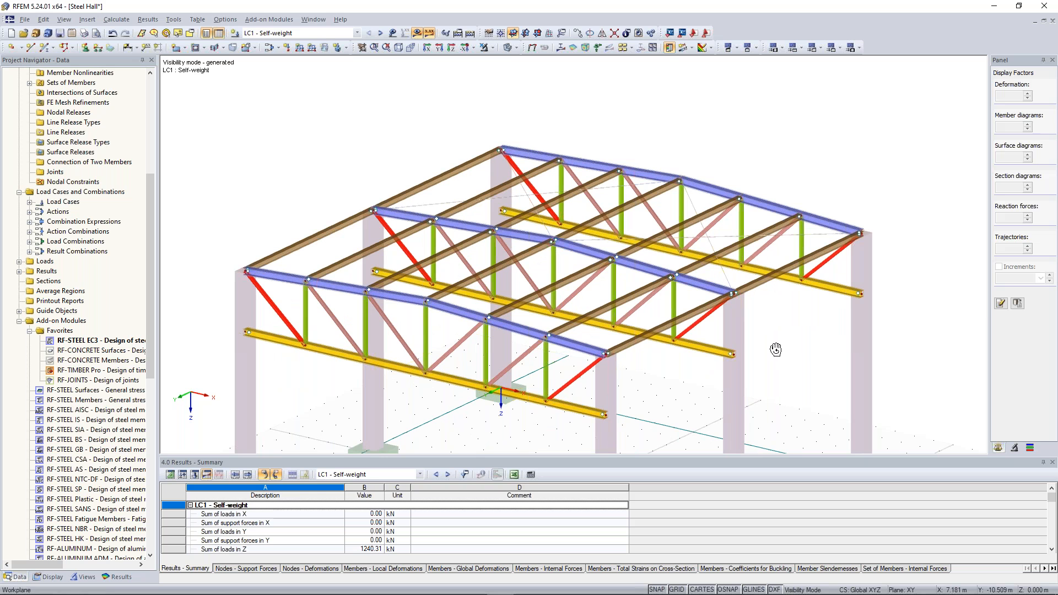
{"action": "middle_click_drag", "start_coordinate": [776, 349], "coordinate": [765, 349], "text": "ctrl"}
{"action": "scroll", "coordinate": [765, 349], "scroll_direction": "down", "scroll_amount": 1}
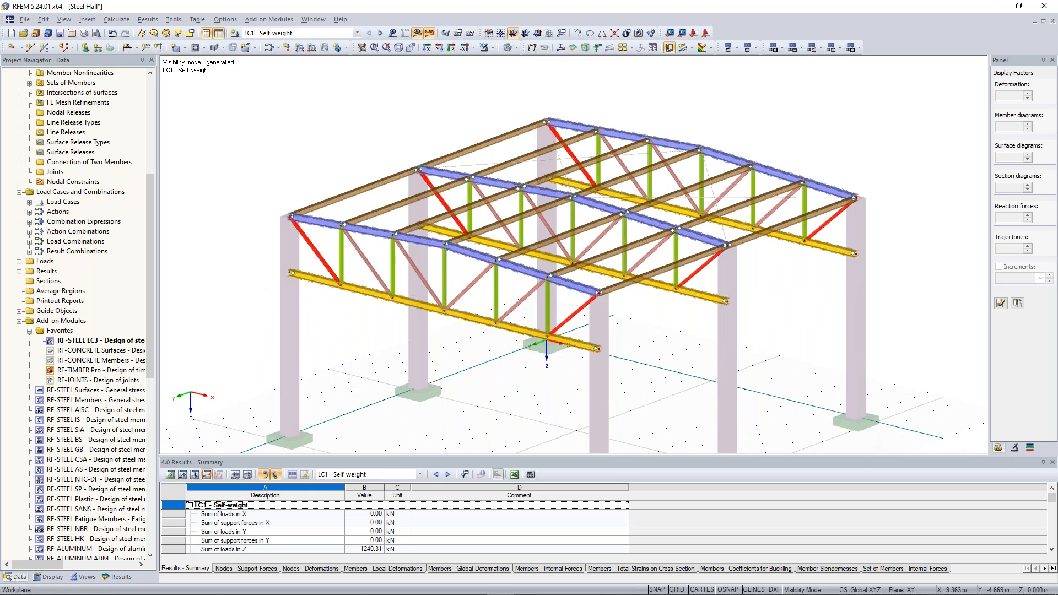
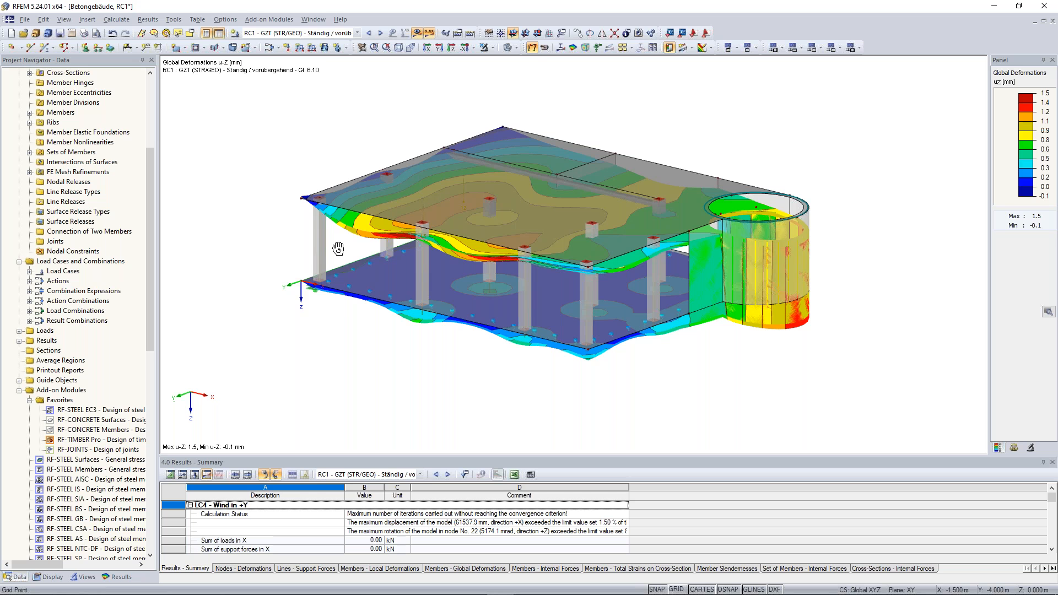
Step: Open the RF-CONCRETE Surfaces add-on module for the concrete building and select result combination RC1 for the ultimate limit state design
{"action": "middle_click_drag", "start_coordinate": [339, 249], "coordinate": [363, 254], "text": "ctrl"}
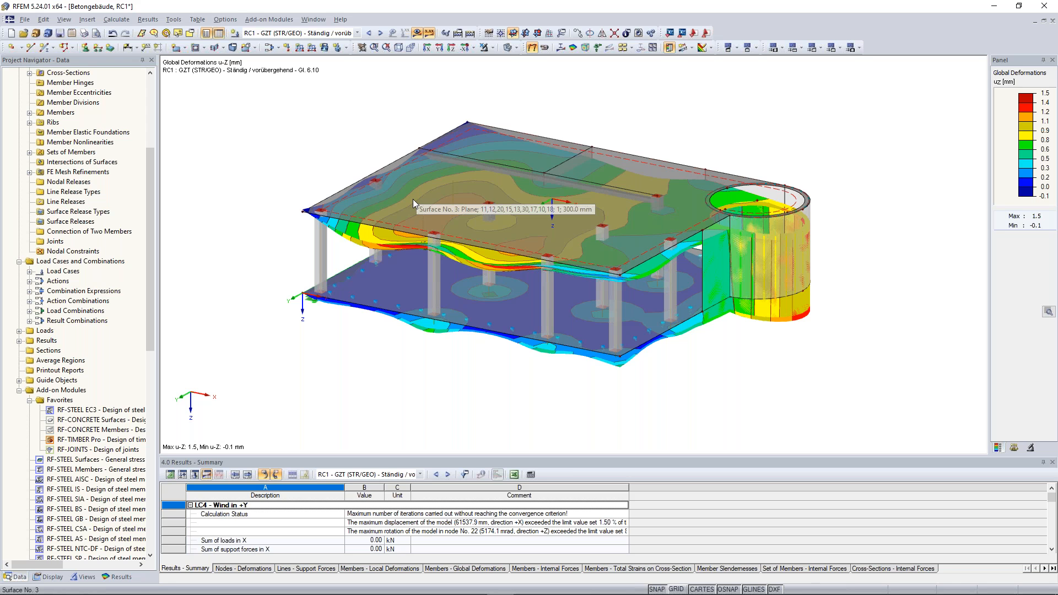
{"action": "left_click", "coordinate": [269, 20]}
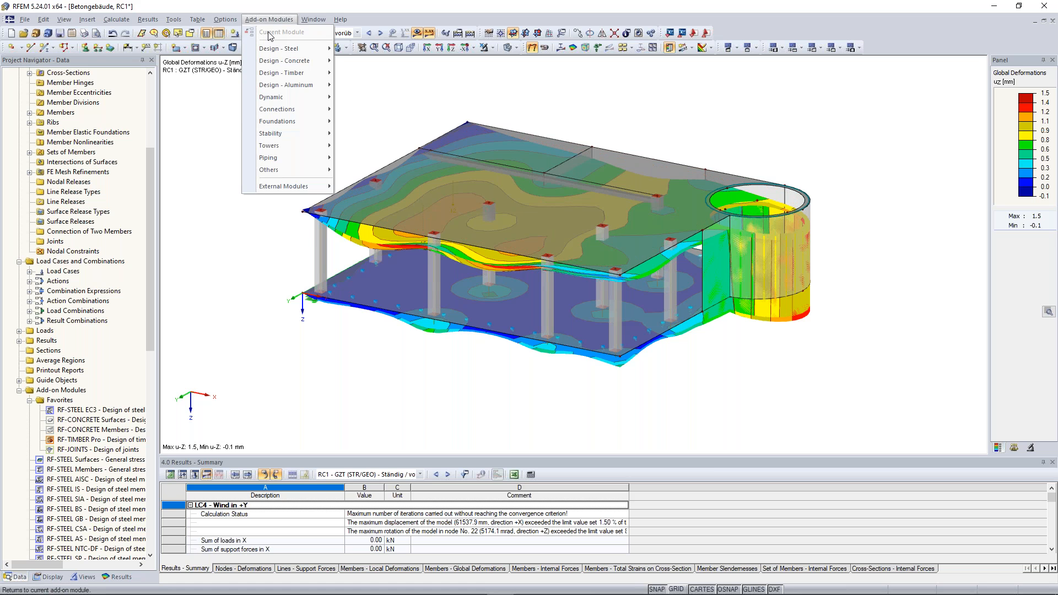
{"action": "left_click", "coordinate": [420, 68]}
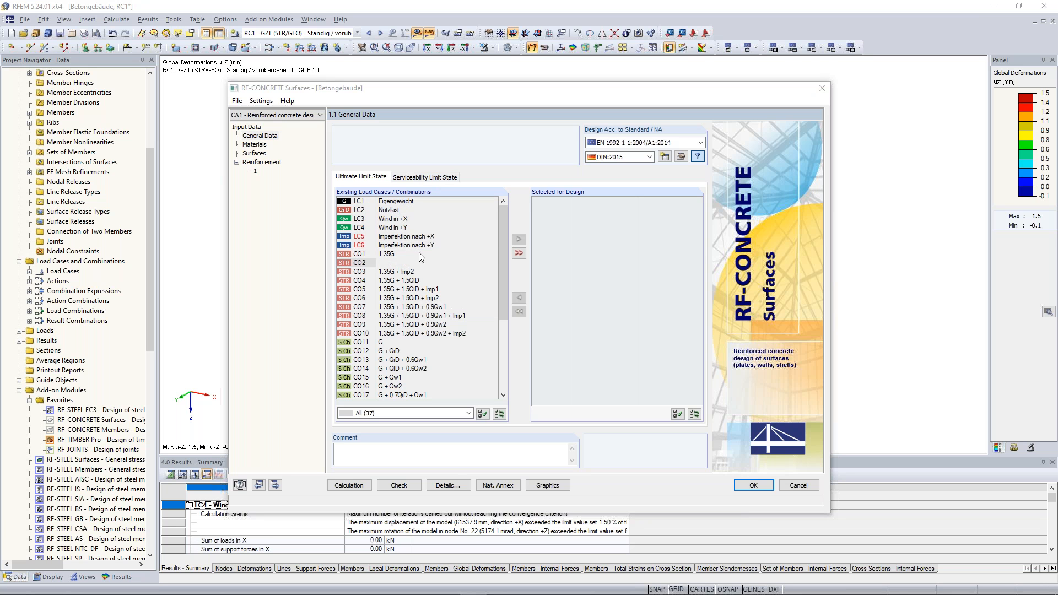
{"action": "left_click_drag", "start_coordinate": [504, 264], "coordinate": [507, 361]}
{"action": "left_click", "coordinate": [455, 377]}
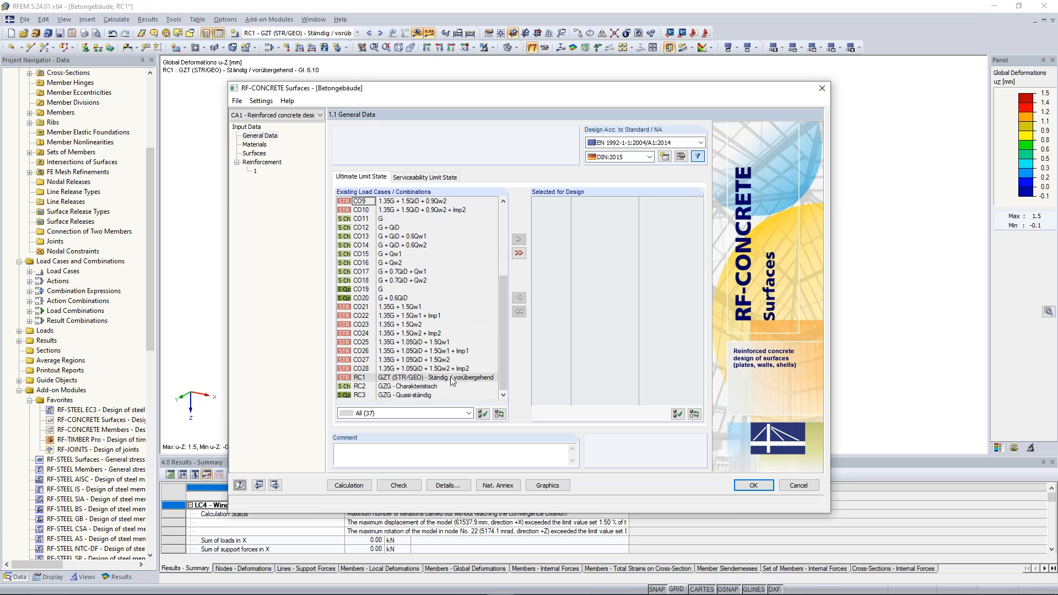
{"action": "left_click", "coordinate": [518, 240]}
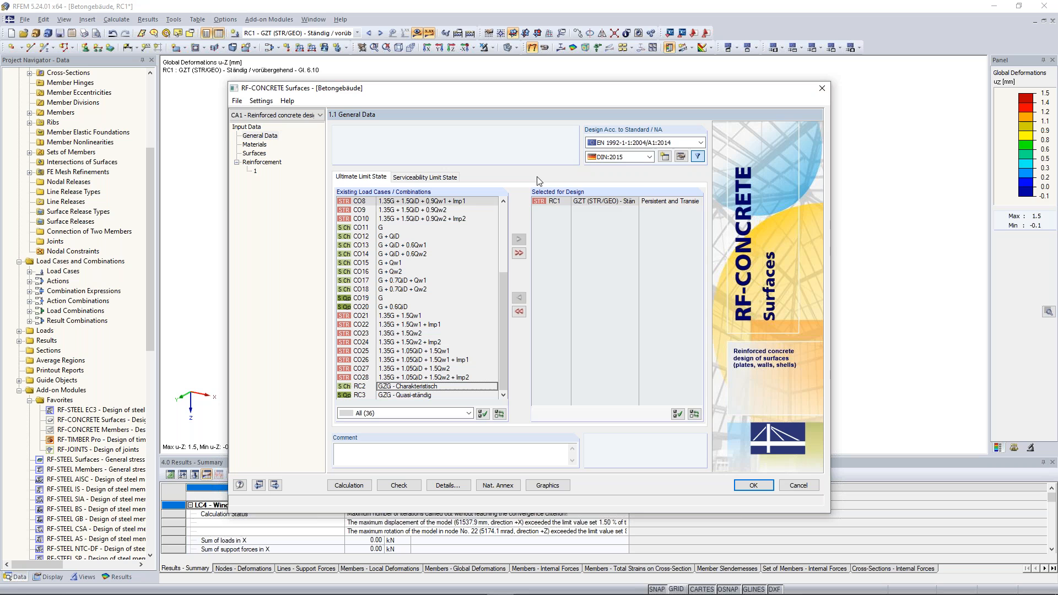
Step: Set the National Annex for EN 1992-1-1 to CEN and review its partial factor, material and concrete cover parameters
{"action": "left_click", "coordinate": [632, 158]}
{"action": "left_click", "coordinate": [609, 166]}
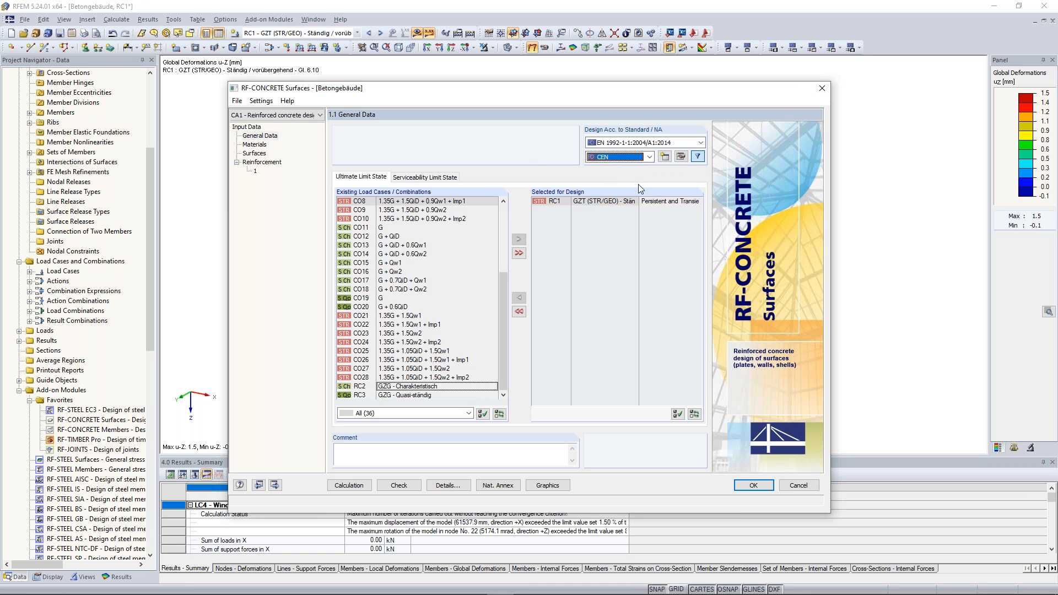
{"action": "left_click", "coordinate": [683, 159]}
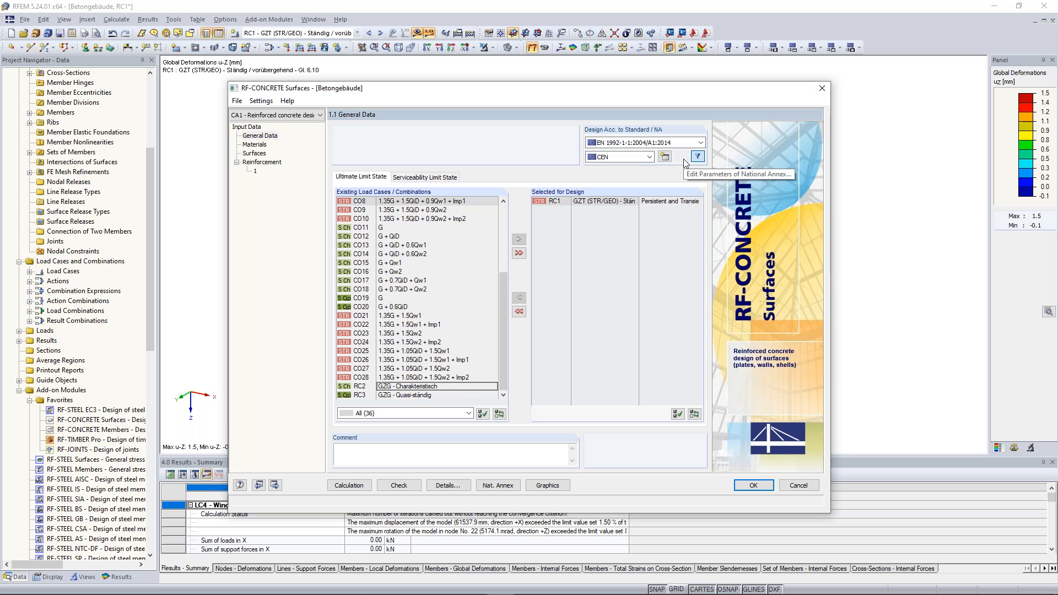
{"action": "left_click_drag", "start_coordinate": [598, 108], "coordinate": [412, 101]}
{"action": "left_click", "coordinate": [198, 202]}
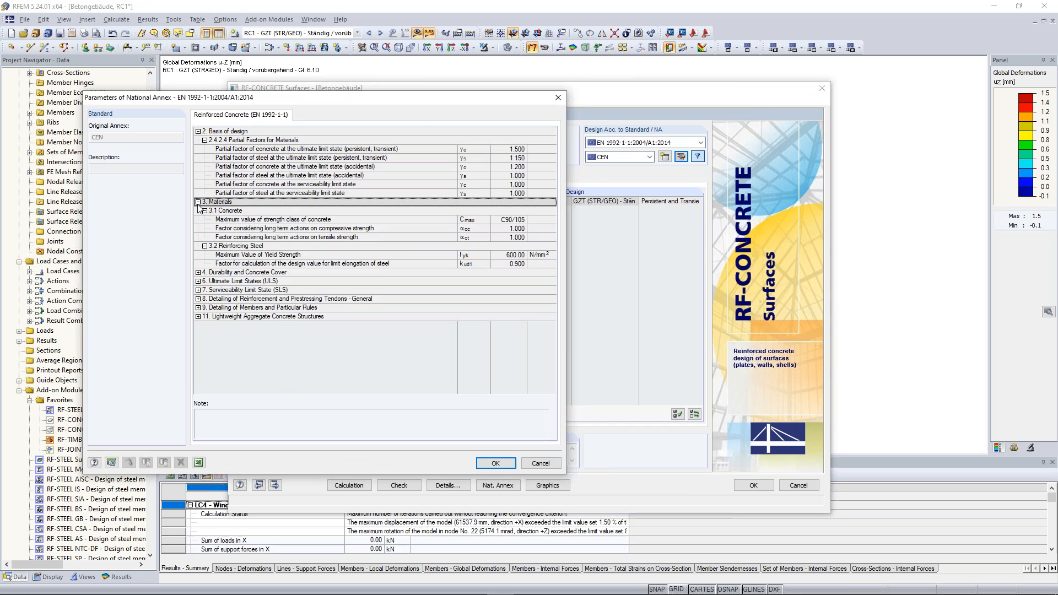
{"action": "left_click", "coordinate": [198, 272]}
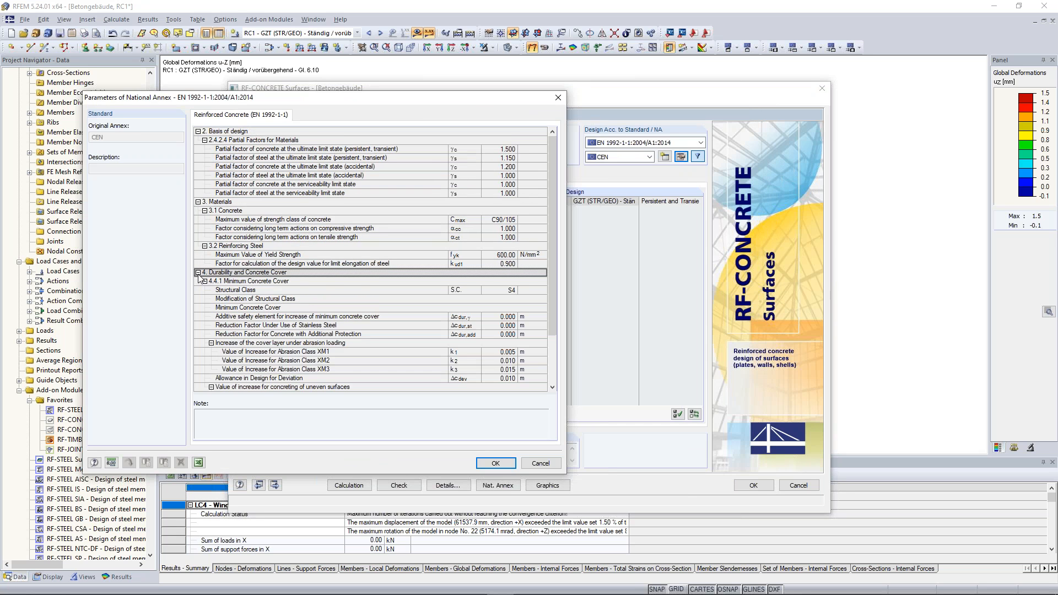
{"action": "left_click", "coordinate": [198, 272]}
{"action": "left_click", "coordinate": [197, 202]}
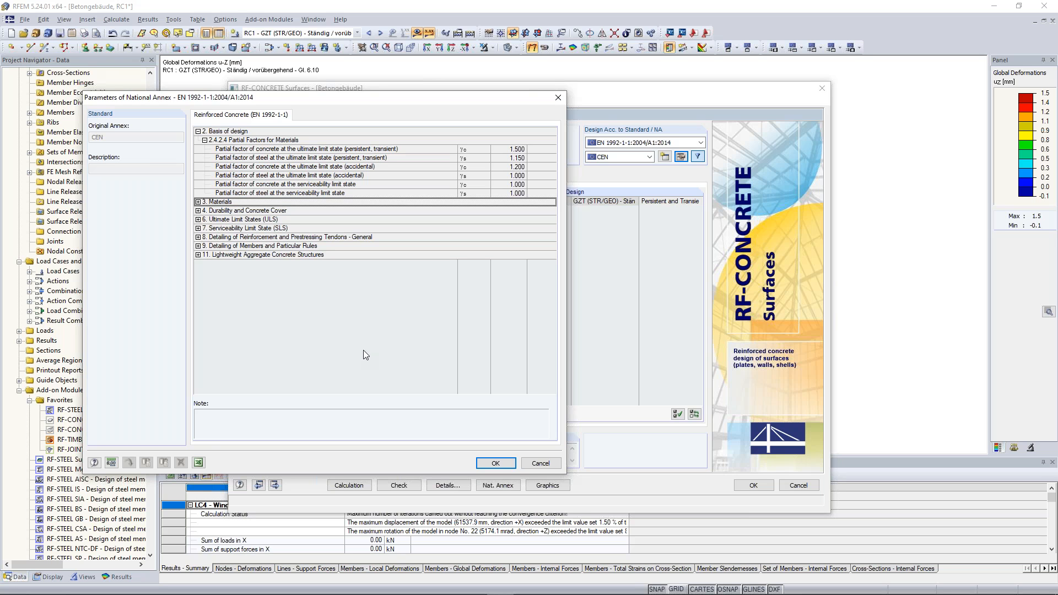
{"action": "left_click", "coordinate": [496, 463]}
Step: Review the concrete and reinforcing steel properties of the design material and the thicknesses of the surfaces
{"action": "left_click", "coordinate": [255, 144]}
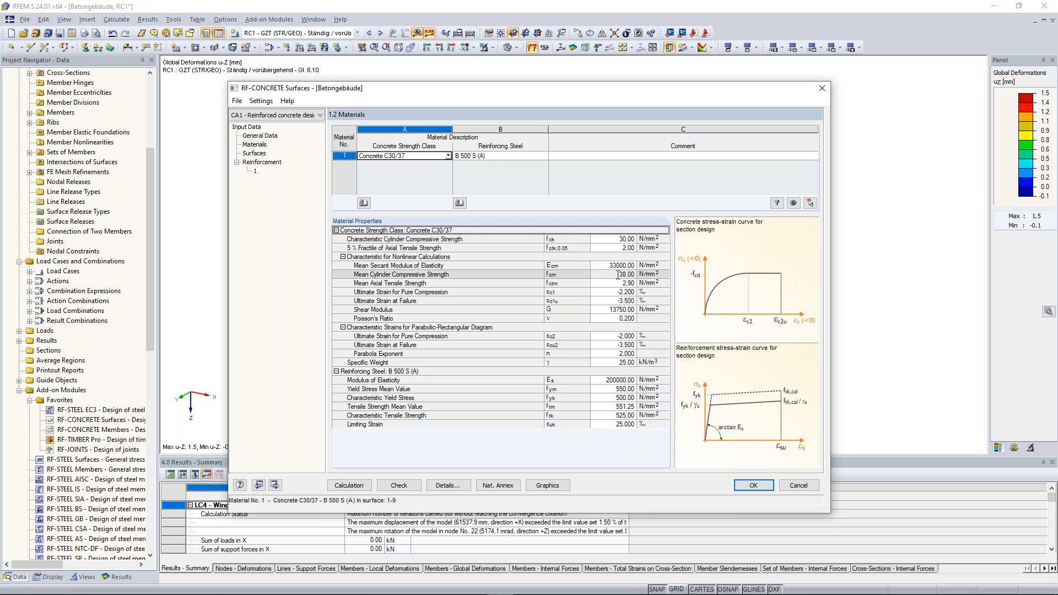
{"action": "left_click", "coordinate": [619, 238]}
{"action": "left_click", "coordinate": [620, 248]}
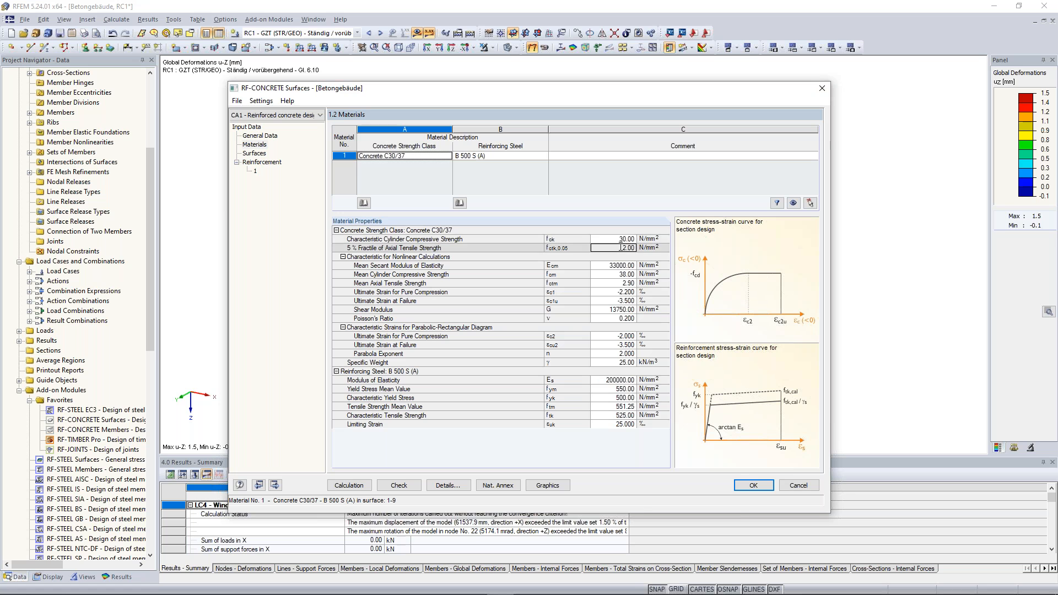
{"action": "left_click", "coordinate": [258, 153]}
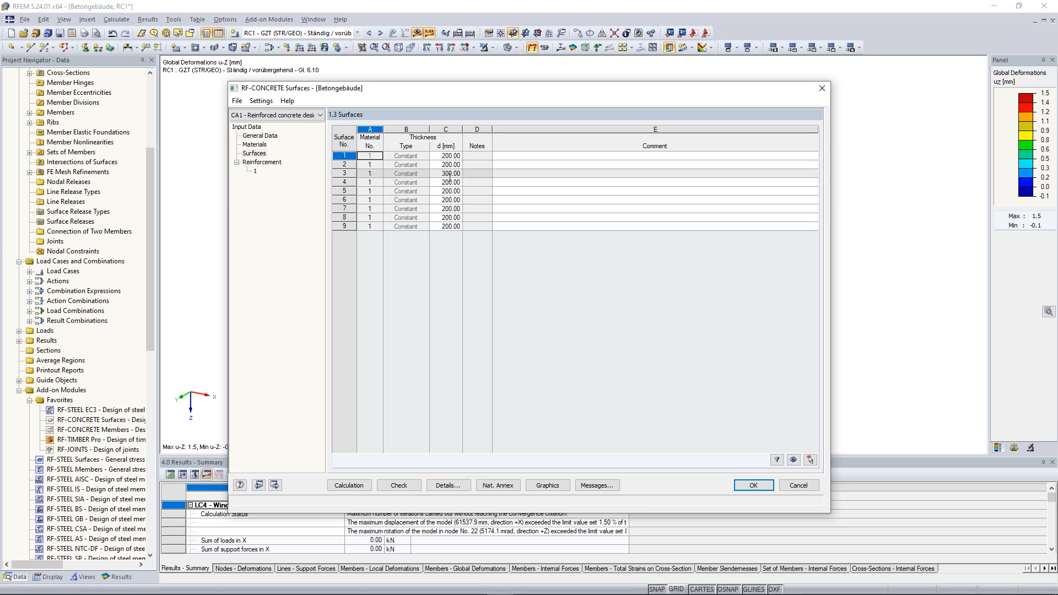
Step: Name the first reinforcement group "Slabs" and remove its assignment to all surfaces
{"action": "left_click", "coordinate": [255, 172]}
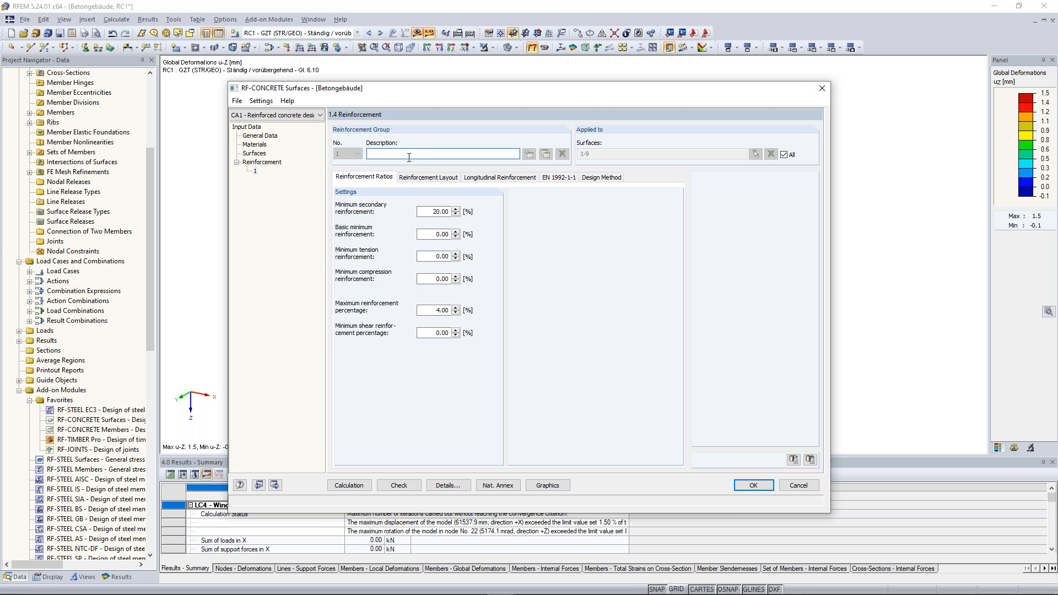
{"action": "type", "text": "Slabs"}
{"action": "left_click", "coordinate": [784, 155]}
{"action": "left_click", "coordinate": [770, 154]}
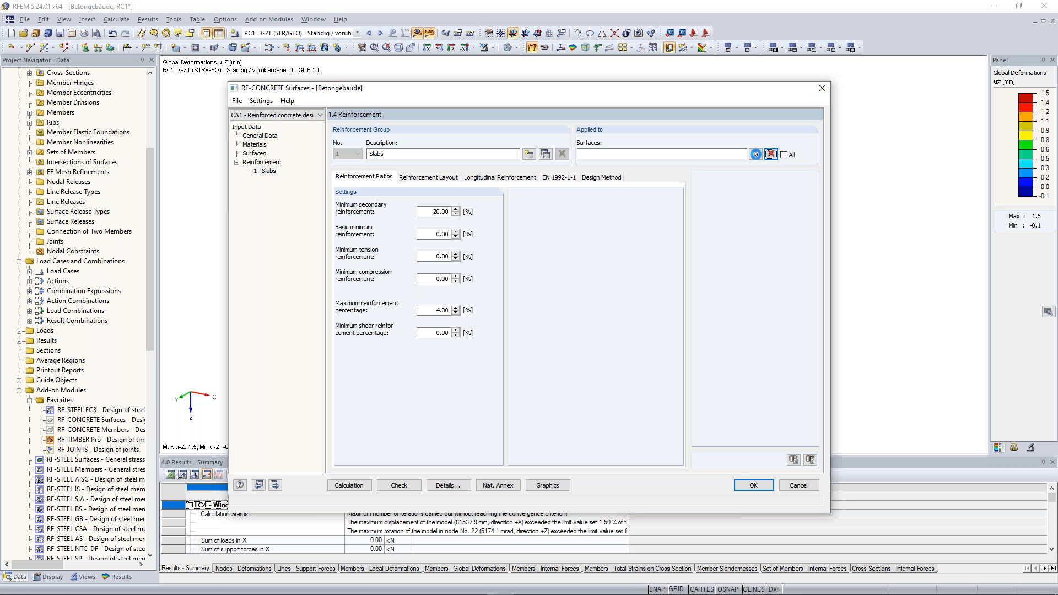
Step: Assign the lower and upper slabs, surfaces 1 and 3, to the Slabs reinforcement group by picking them in the model
{"action": "left_click", "coordinate": [755, 154]}
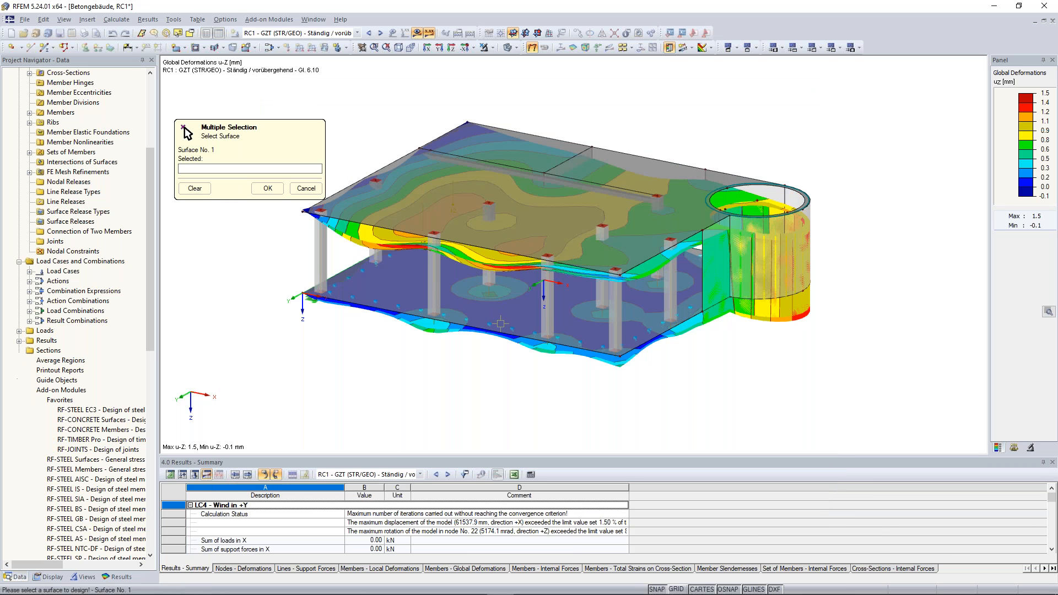
{"action": "left_click", "coordinate": [500, 323]}
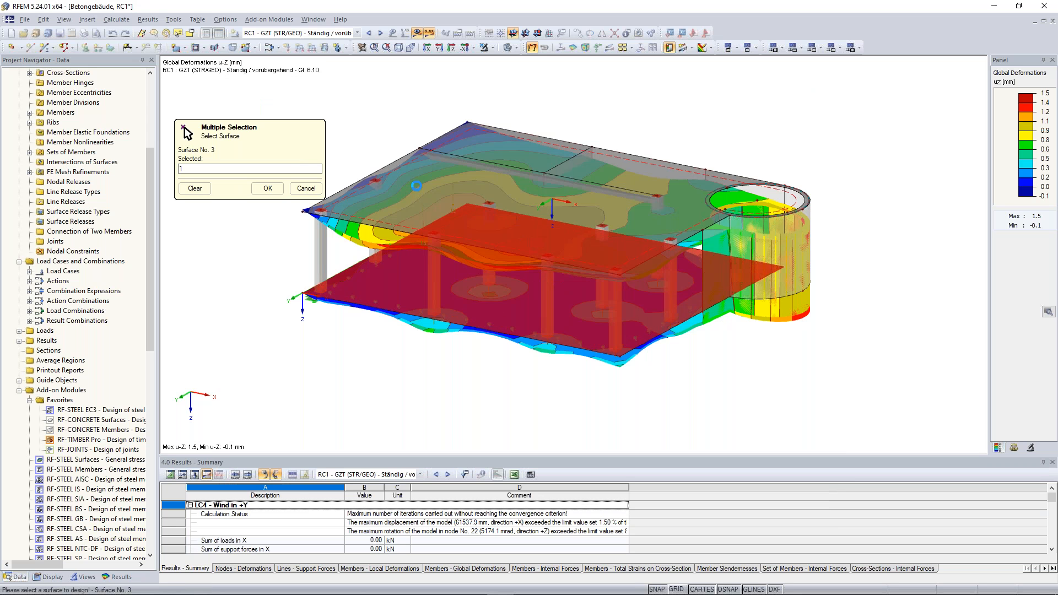
{"action": "middle_click_drag", "start_coordinate": [439, 154], "coordinate": [423, 194], "text": "ctrl"}
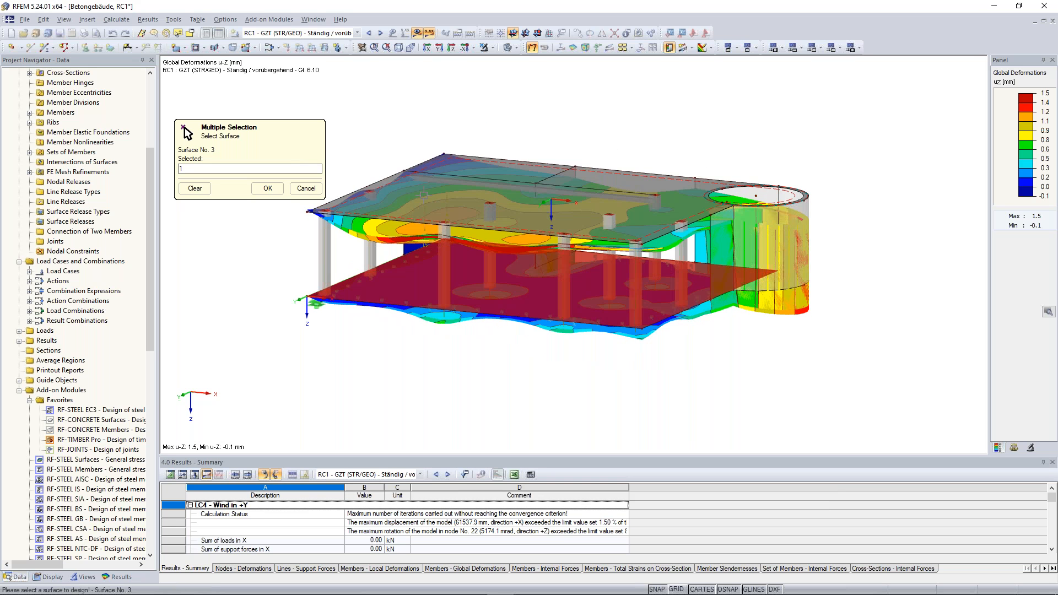
{"action": "left_click", "coordinate": [424, 195]}
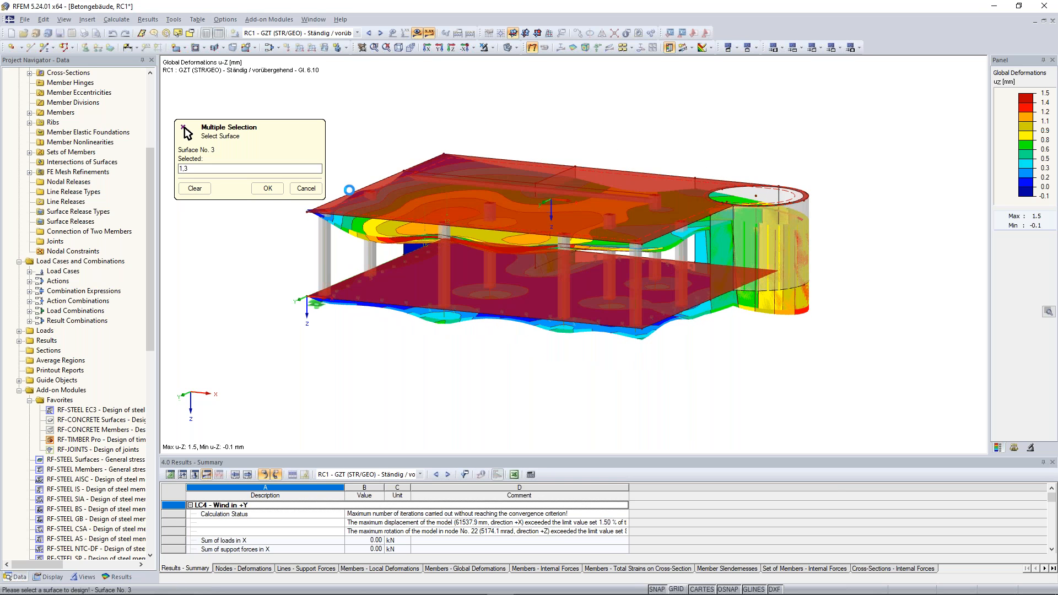
{"action": "left_click", "coordinate": [268, 189]}
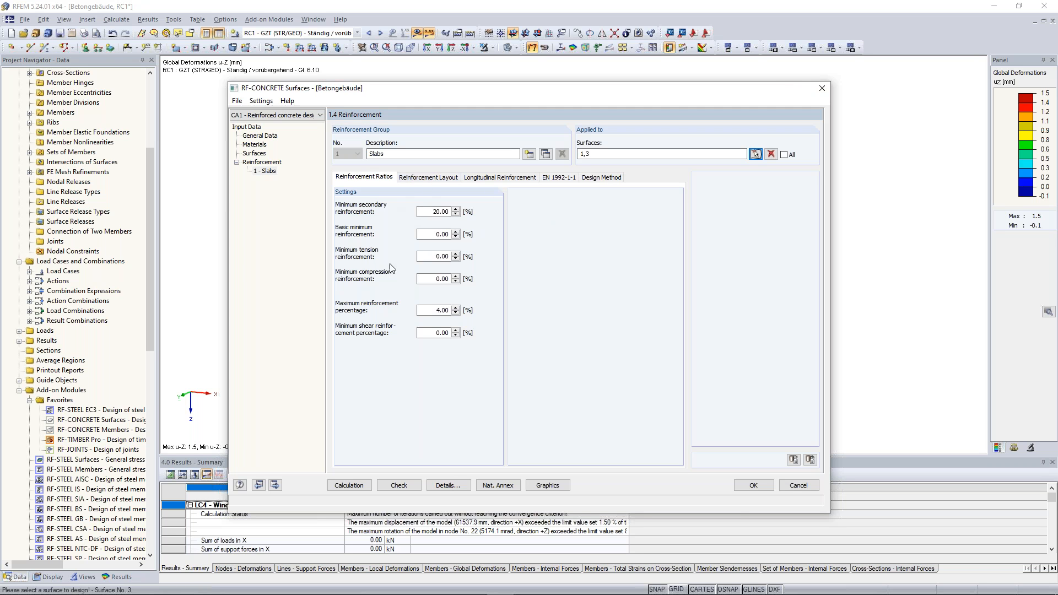
Step: Review the Slabs group's reinforcement ratios, from minimum secondary reinforcement to the maximum and minimum shear reinforcement percentages
{"action": "double_click", "coordinate": [429, 211]}
{"action": "double_click", "coordinate": [431, 234]}
{"action": "double_click", "coordinate": [436, 256]}
{"action": "double_click", "coordinate": [435, 279]}
{"action": "double_click", "coordinate": [439, 311]}
{"action": "double_click", "coordinate": [444, 333]}
{"action": "left_click", "coordinate": [434, 333]}
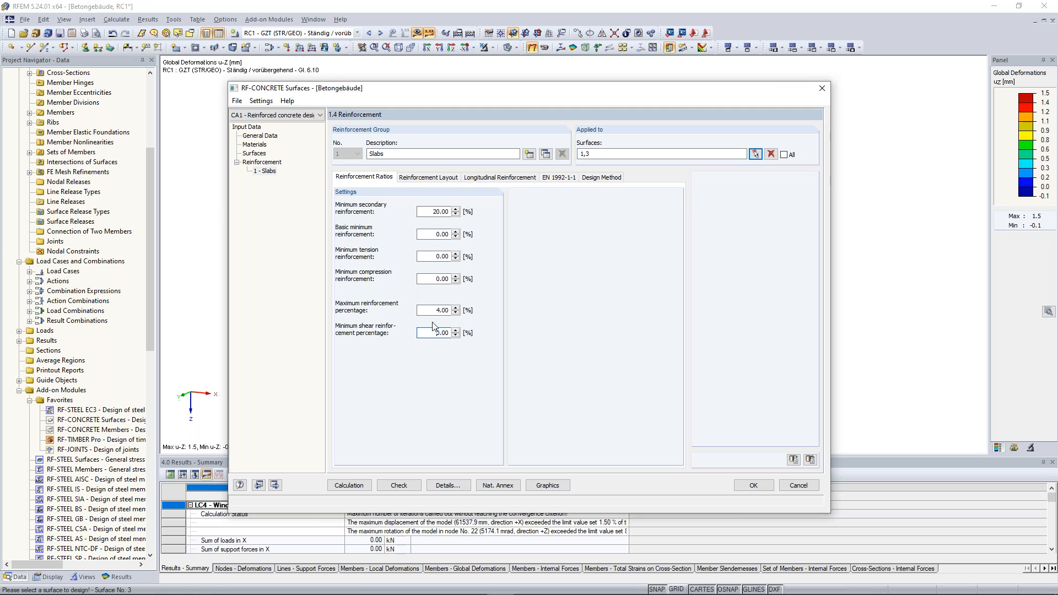
Step: Examine the reinforcement layout settings of the Slabs group, including the choices for the number of top reinforcement directions
{"action": "left_click", "coordinate": [427, 177]}
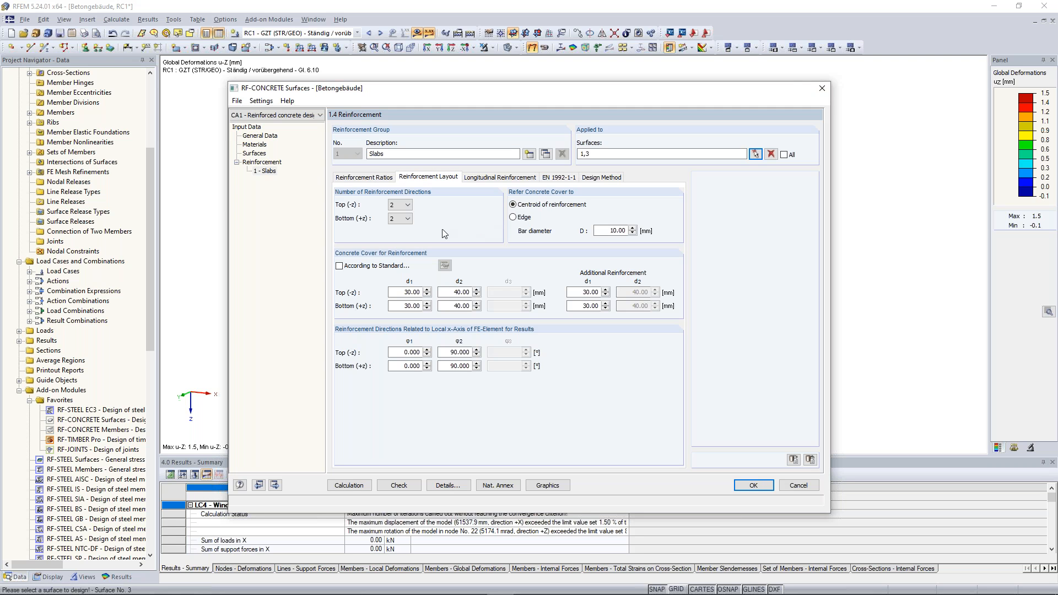
{"action": "left_click", "coordinate": [406, 205]}
{"action": "left_click", "coordinate": [406, 205]}
Step: Try the concrete cover according to standard, examining its exposure and abrasion parameters for bottom and top, and switch it off again
{"action": "left_click", "coordinate": [383, 267]}
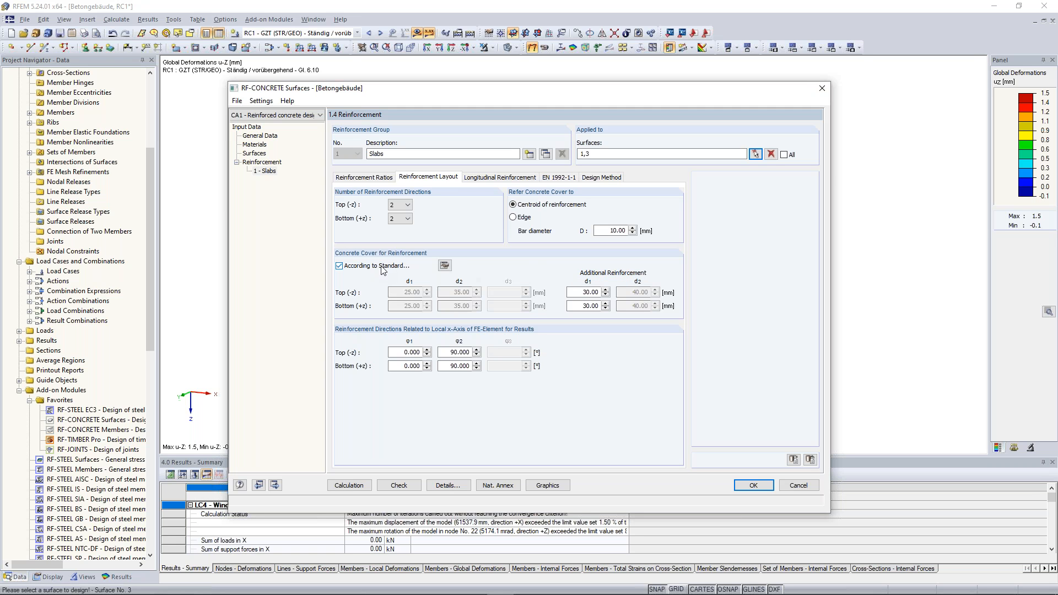
{"action": "left_click", "coordinate": [445, 265]}
{"action": "left_click_drag", "start_coordinate": [485, 99], "coordinate": [656, 79]}
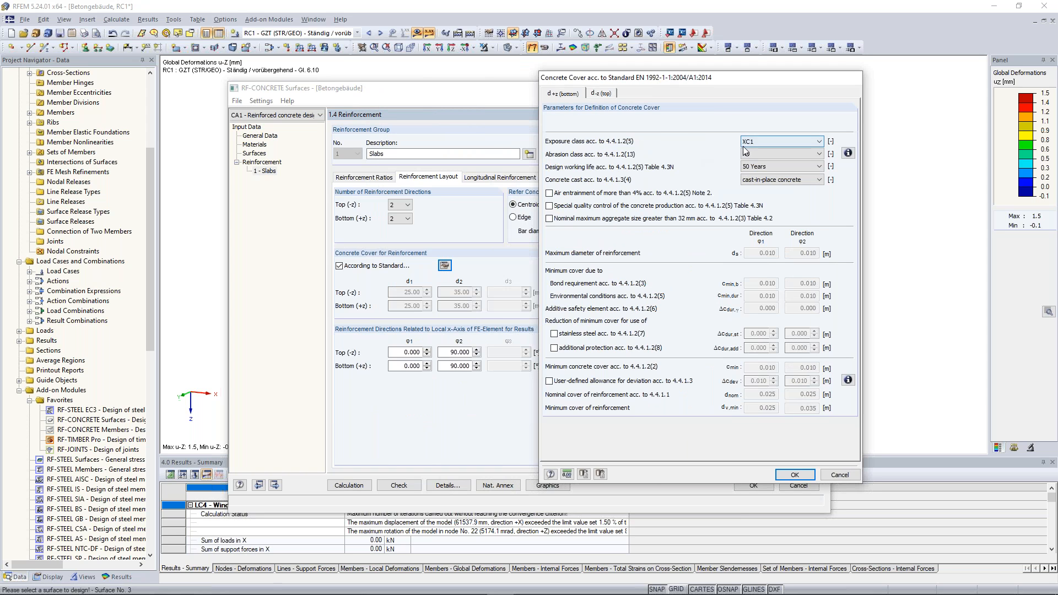
{"action": "left_click", "coordinate": [793, 141]}
{"action": "left_click", "coordinate": [793, 142]}
{"action": "left_click", "coordinate": [847, 153]}
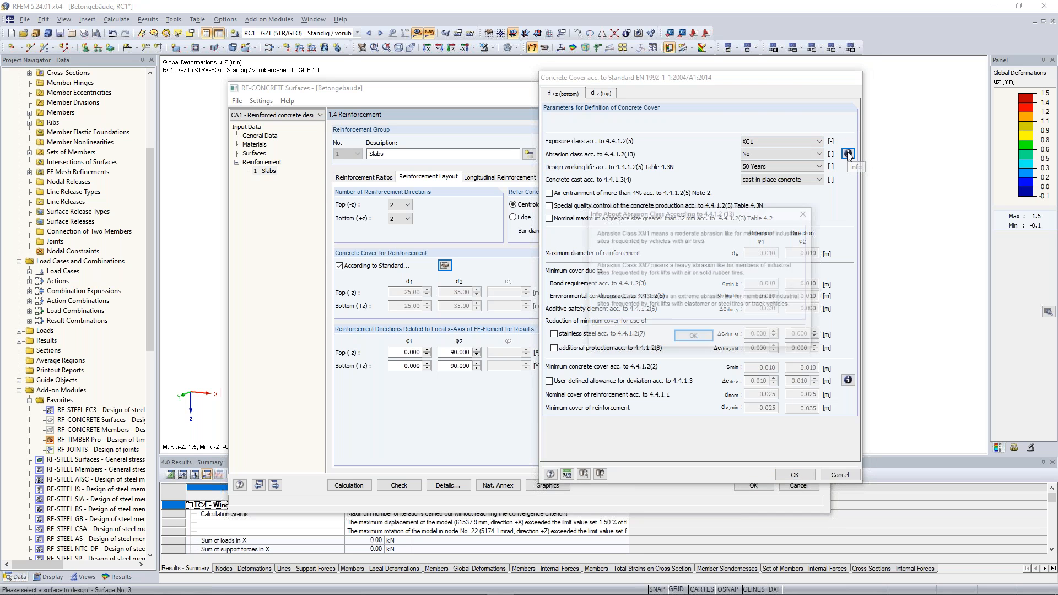
{"action": "left_click", "coordinate": [692, 337]}
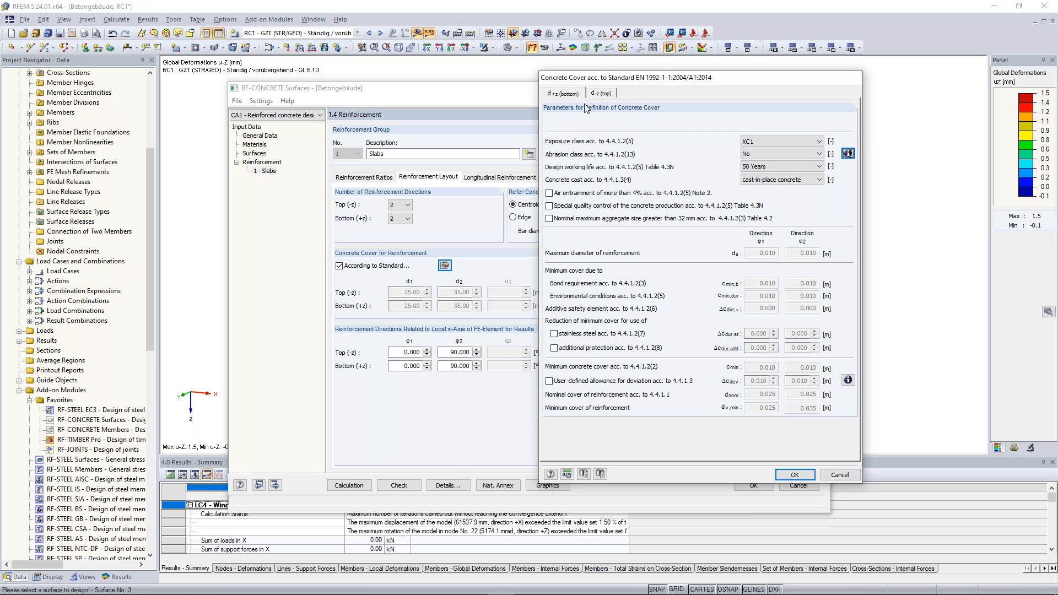
{"action": "left_click", "coordinate": [608, 94]}
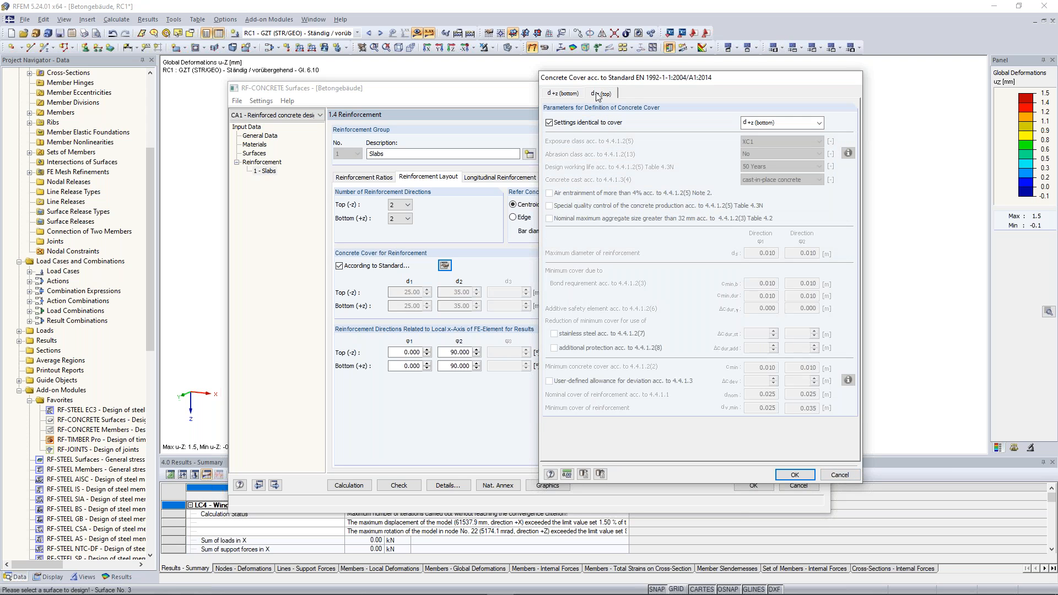
{"action": "left_click", "coordinate": [567, 95]}
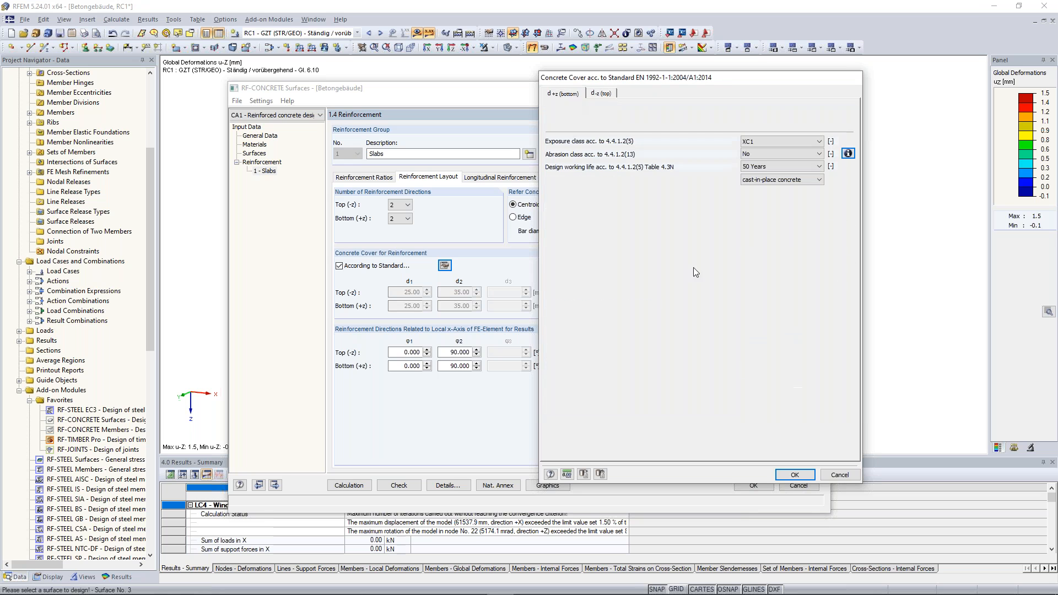
{"action": "left_click", "coordinate": [833, 477]}
{"action": "left_click", "coordinate": [394, 267]}
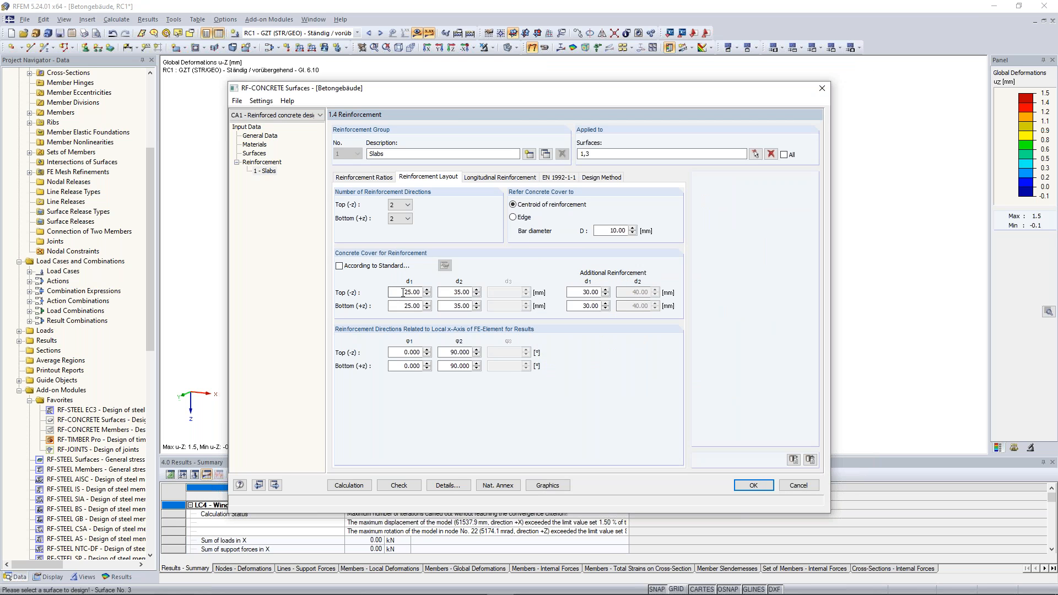
Step: Set the slabs' concrete cover to d1 = 30 mm and d2 = 40 mm for both the top and bottom reinforcement
{"action": "type", "text": "30"}
{"action": "key", "text": "Tab"}
{"action": "type", "text": "40"}
{"action": "key", "text": "Tab"}
{"action": "key", "text": "Tab"}
{"action": "type", "text": "30"}
{"action": "key", "text": "Tab"}
{"action": "type", "text": "40"}
{"action": "left_click", "coordinate": [459, 292]}
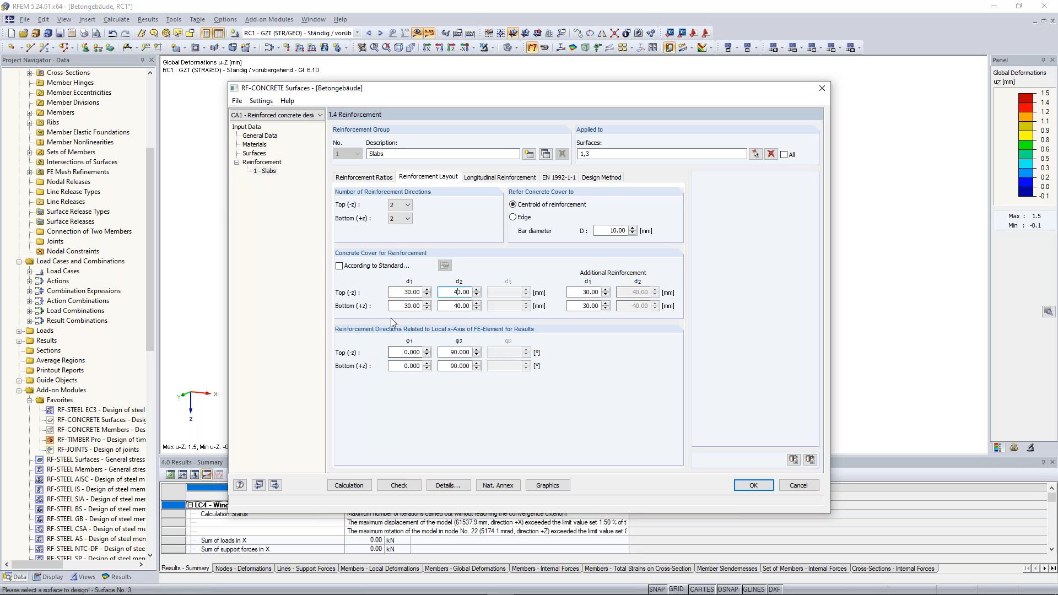
Step: Review the angles φ1 and φ2 of the top reinforcement directions for the Slabs group
{"action": "left_click", "coordinate": [401, 351]}
{"action": "left_click_drag", "start_coordinate": [395, 352], "coordinate": [431, 354]}
{"action": "left_click_drag", "start_coordinate": [470, 352], "coordinate": [451, 352]}
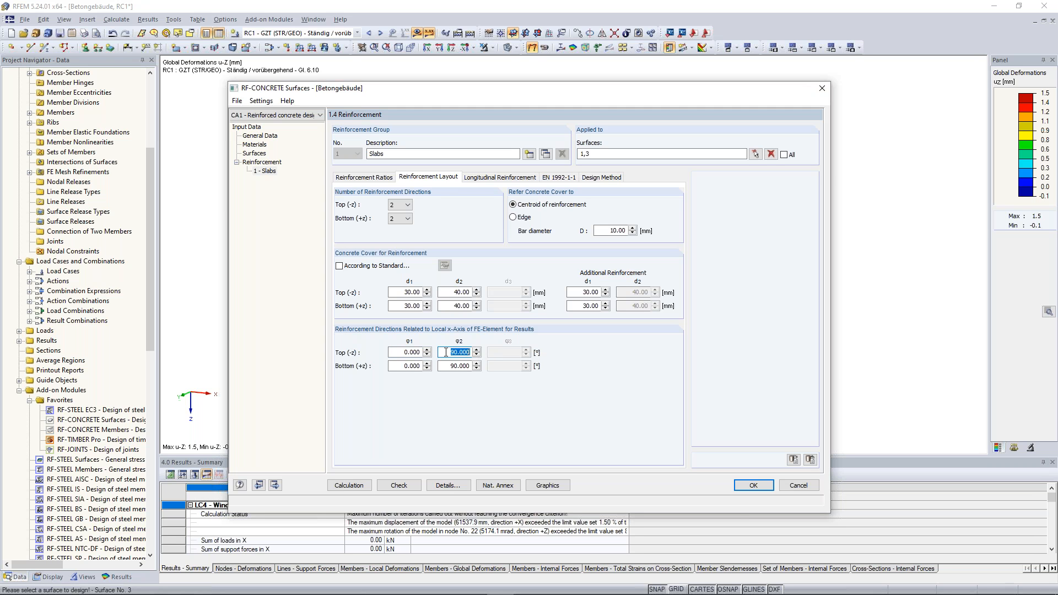
{"action": "left_click_drag", "start_coordinate": [389, 352], "coordinate": [468, 353]}
{"action": "left_click", "coordinate": [451, 353]}
{"action": "double_click", "coordinate": [452, 352]}
{"action": "left_click", "coordinate": [452, 351]}
Step: Import the Slabs group's basic reinforcement area from 10 mm rebars at 200 mm spacing for top and bottom, in directions as,1 and as,2
{"action": "left_click", "coordinate": [502, 181]}
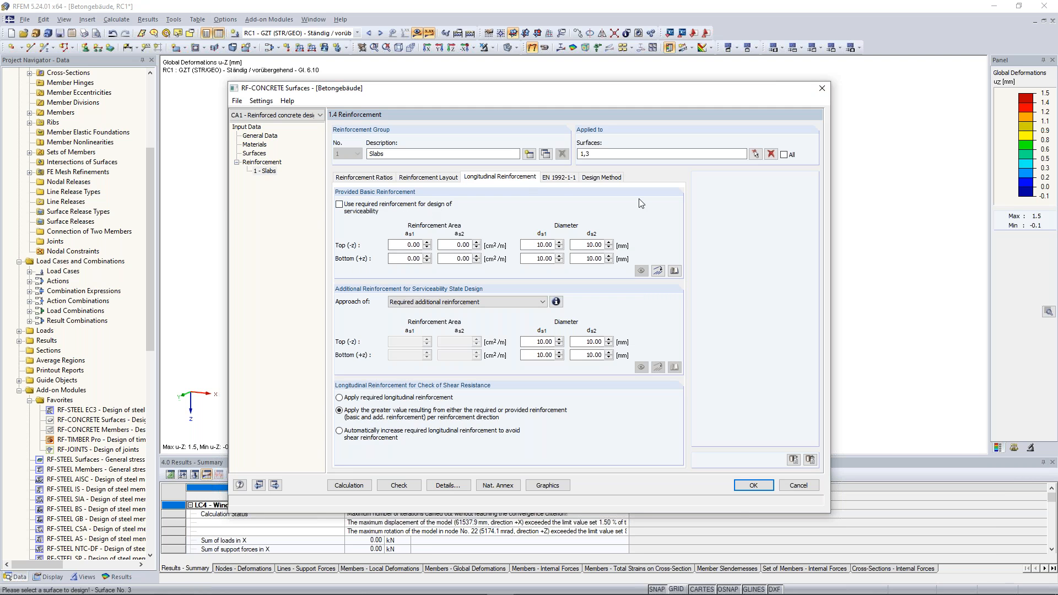
{"action": "left_click", "coordinate": [658, 270]}
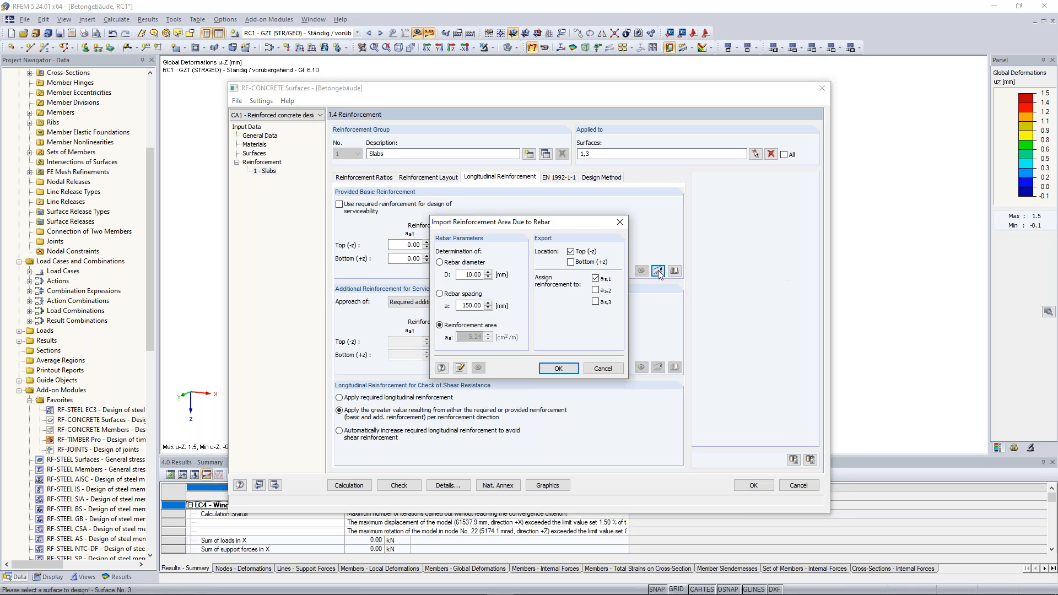
{"action": "left_click", "coordinate": [571, 262]}
{"action": "double_click", "coordinate": [465, 306]}
{"action": "type", "text": "200"}
{"action": "left_click", "coordinate": [595, 290]}
{"action": "left_click", "coordinate": [558, 368]}
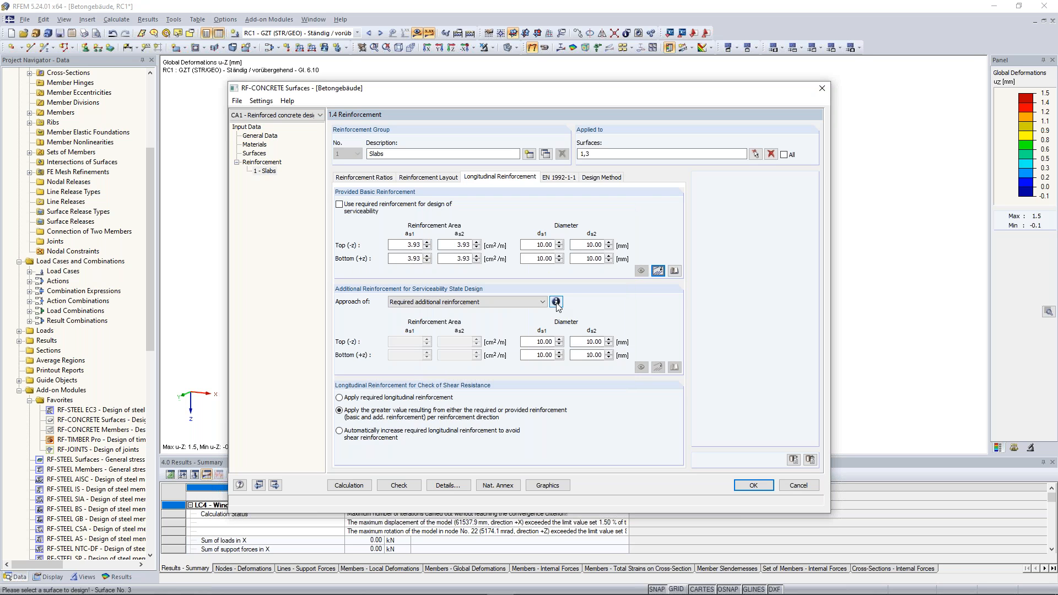
Step: View the mesh reinforcement library for the slabs' basic reinforcement and close it without importing a mesh
{"action": "left_click", "coordinate": [675, 272]}
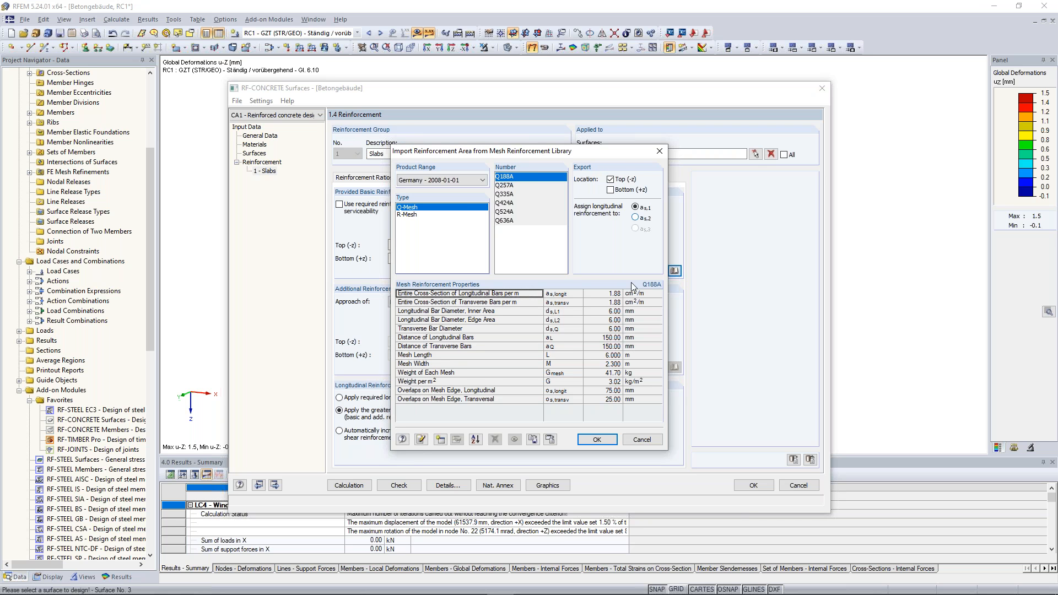
{"action": "left_click", "coordinate": [656, 152]}
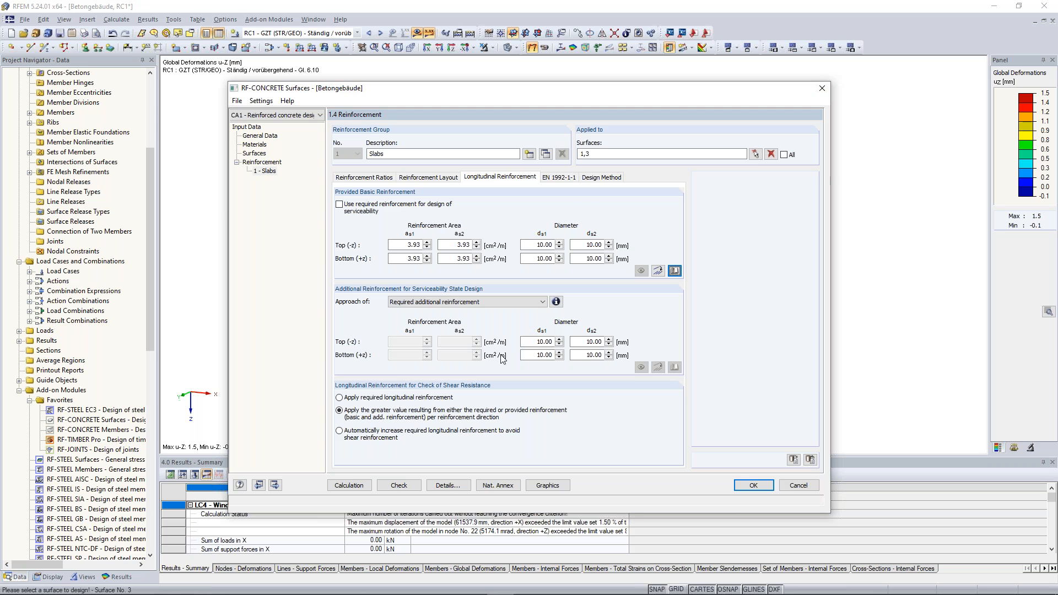
Step: Create a second reinforcement group with the description Walls
{"action": "left_click", "coordinate": [529, 153]}
{"action": "left_click", "coordinate": [435, 154]}
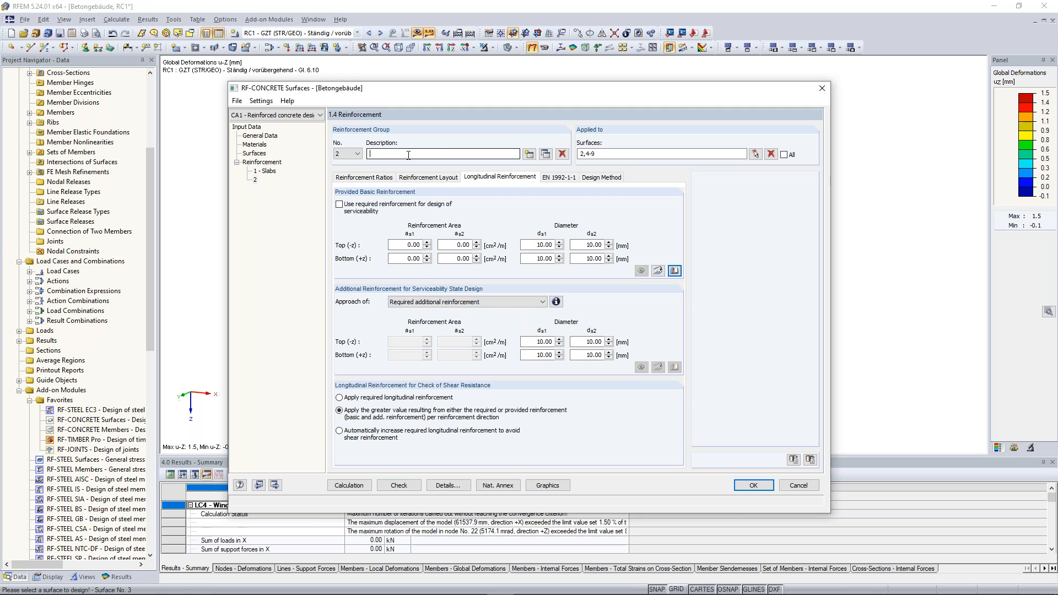
{"action": "type", "text": "Walls"}
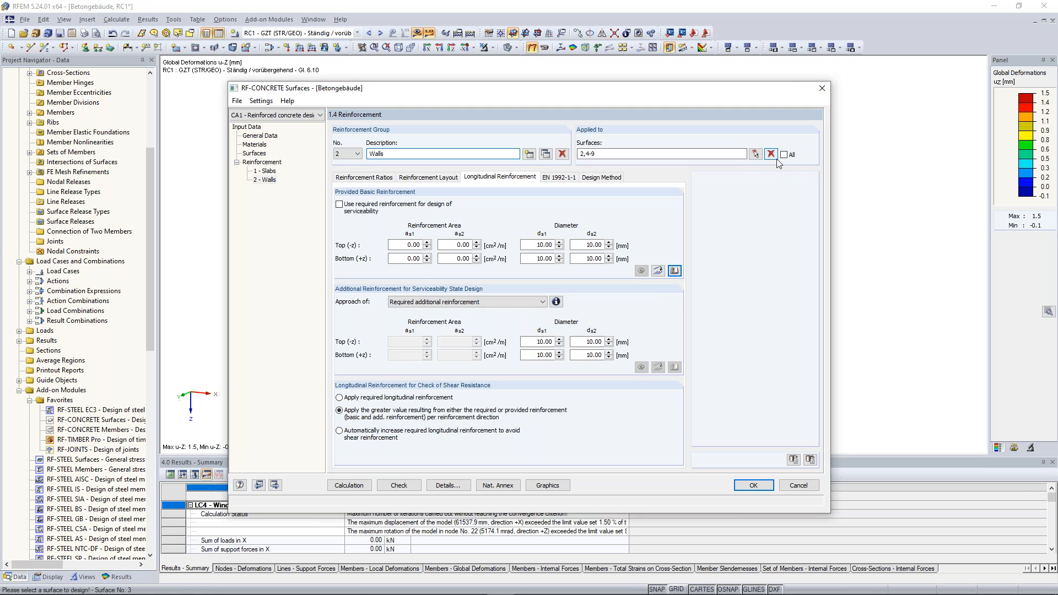
Step: Replace the Walls group's surface assignment by picking wall surfaces 4-9 graphically in the model, with the deformation results hidden
{"action": "mouse_move", "coordinate": [598, 154]}
{"action": "left_mouse_down"}
{"action": "mouse_move", "coordinate": [583, 154]}
{"action": "mouse_move", "coordinate": [597, 153]}
{"action": "left_mouse_up"}
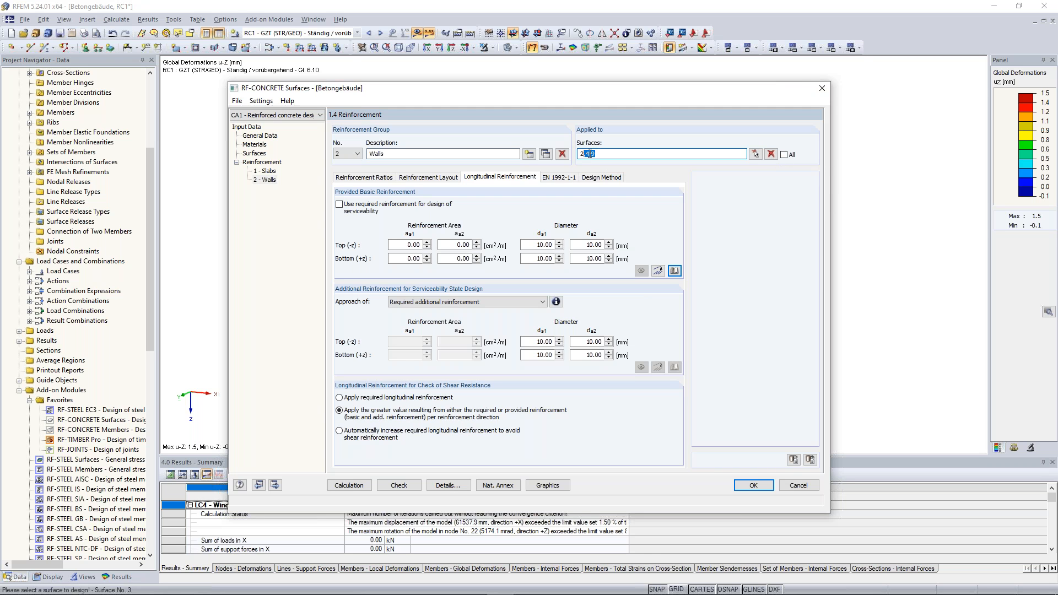
{"action": "double_click", "coordinate": [589, 154]}
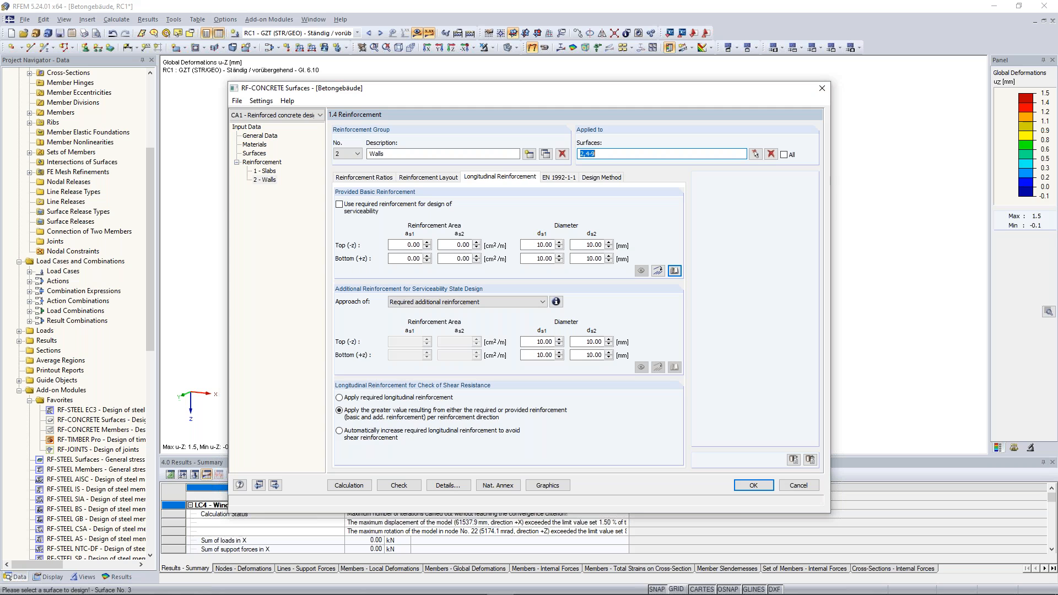
{"action": "left_click", "coordinate": [770, 153]}
{"action": "left_click", "coordinate": [756, 154]}
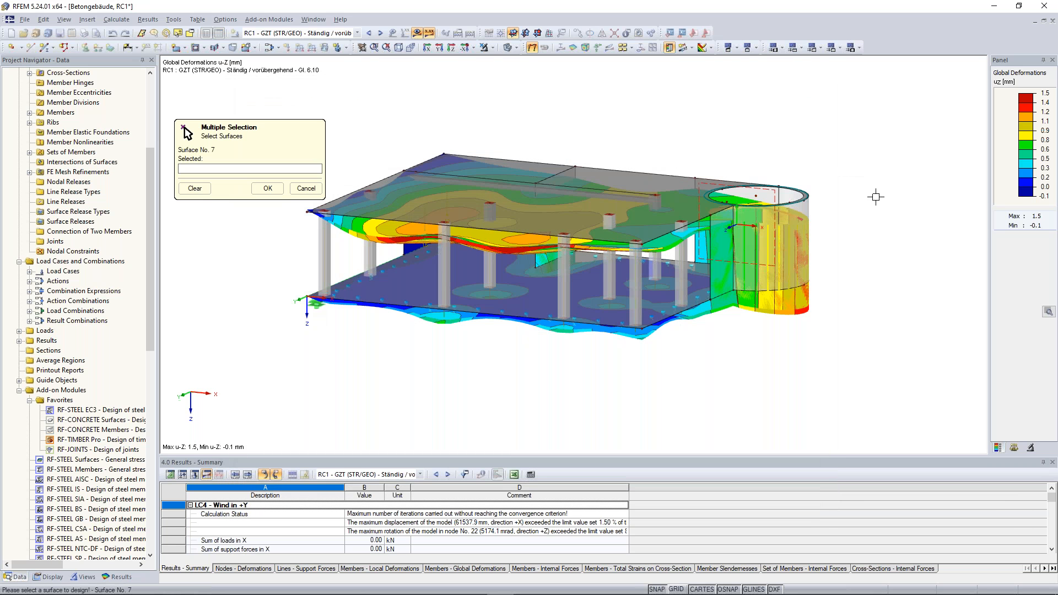
{"action": "middle_click_drag", "start_coordinate": [772, 222], "coordinate": [639, 240], "text": "ctrl"}
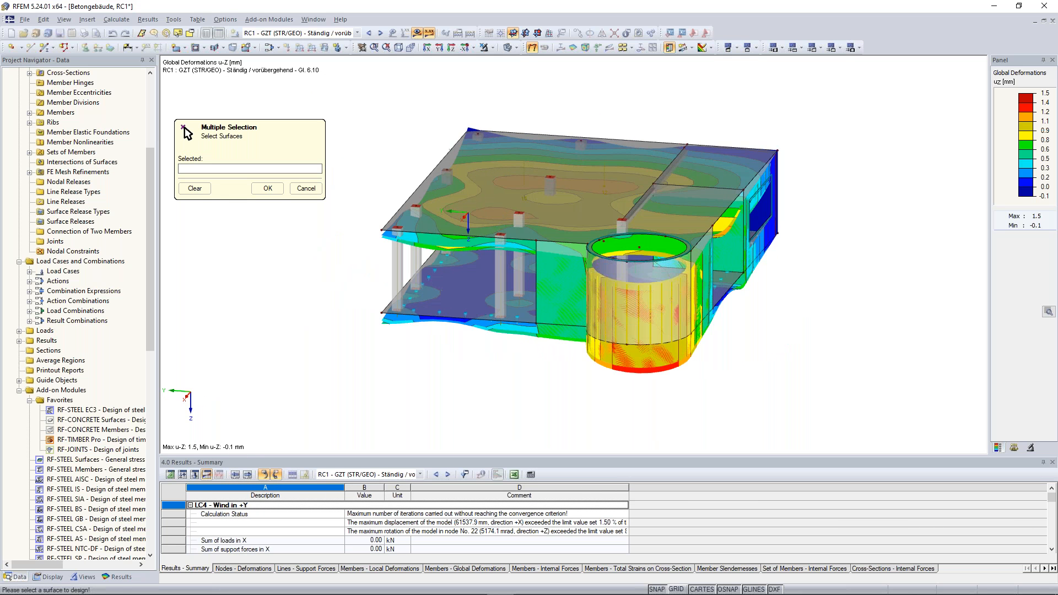
{"action": "left_click", "coordinate": [556, 285]}
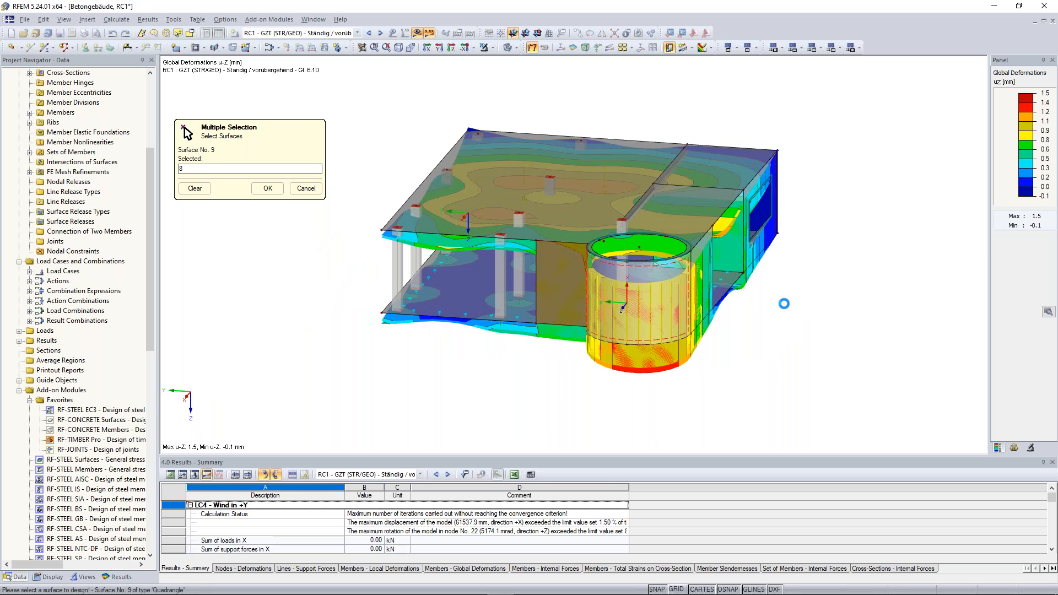
{"action": "middle_click_drag", "start_coordinate": [767, 309], "coordinate": [701, 305], "text": "ctrl"}
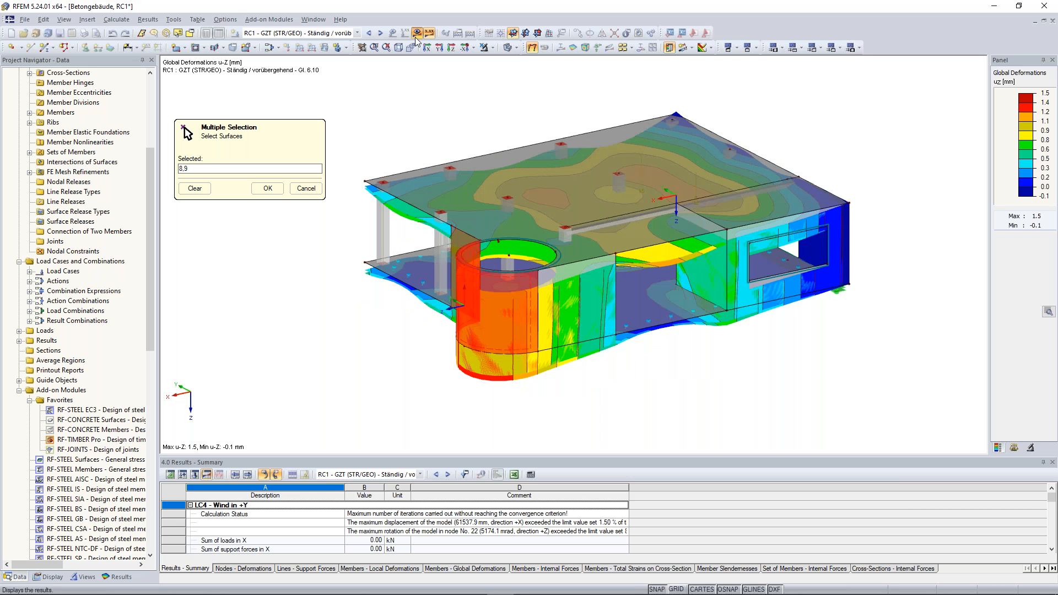
{"action": "left_click", "coordinate": [417, 35]}
{"action": "middle_click_drag", "start_coordinate": [756, 277], "coordinate": [622, 266], "text": "ctrl"}
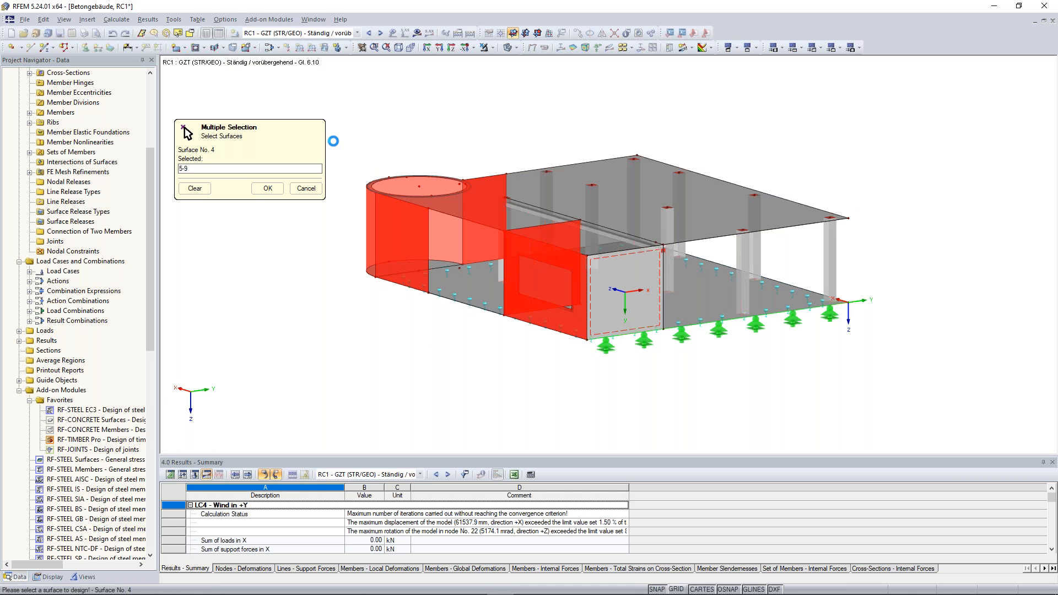
{"action": "left_click", "coordinate": [622, 275]}
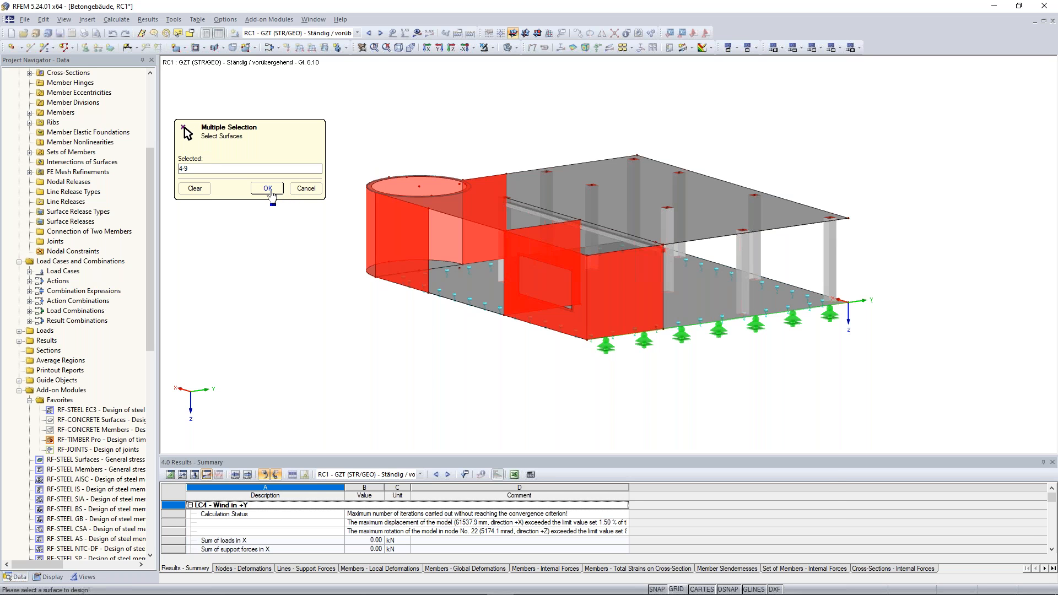
{"action": "left_click", "coordinate": [268, 189]}
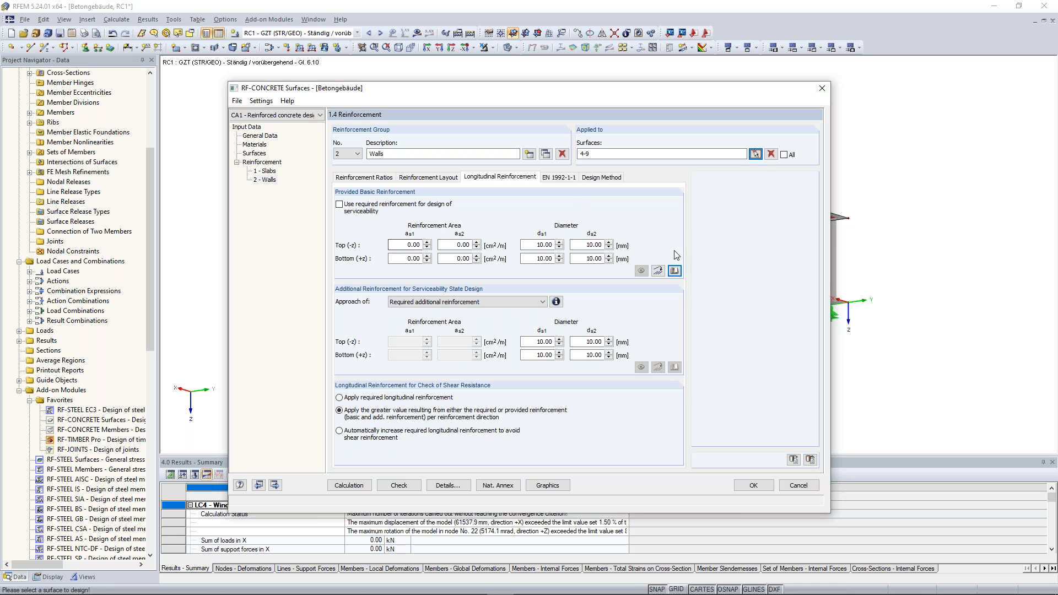
Step: Import the Q257A mesh from the Germany - 2008-01-01 library as the walls' top and bottom basic reinforcement, assigning longitudinal reinforcement to as,1
{"action": "left_click", "coordinate": [674, 271]}
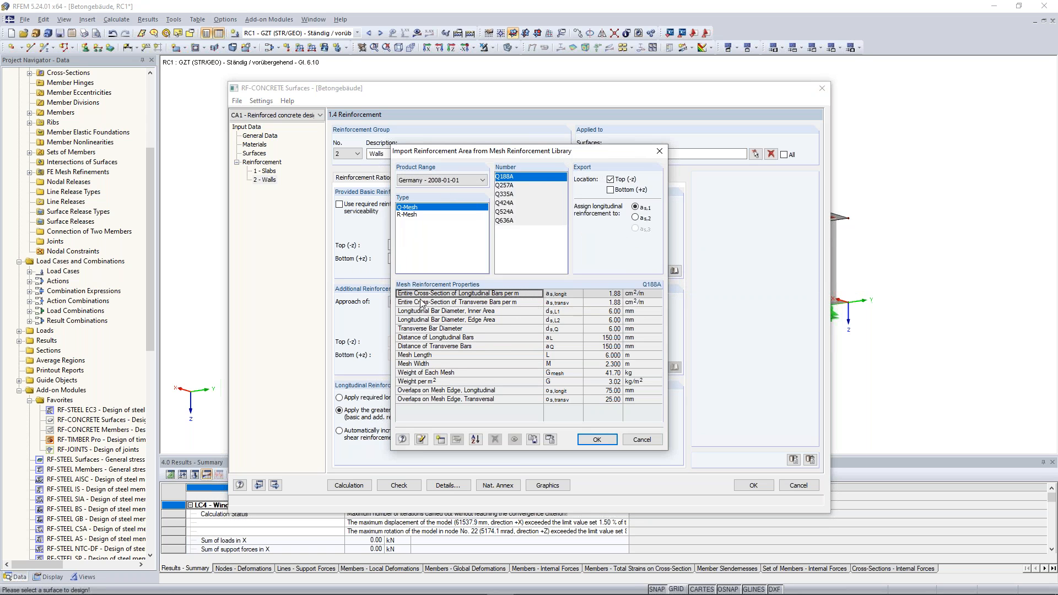
{"action": "left_click", "coordinate": [509, 186]}
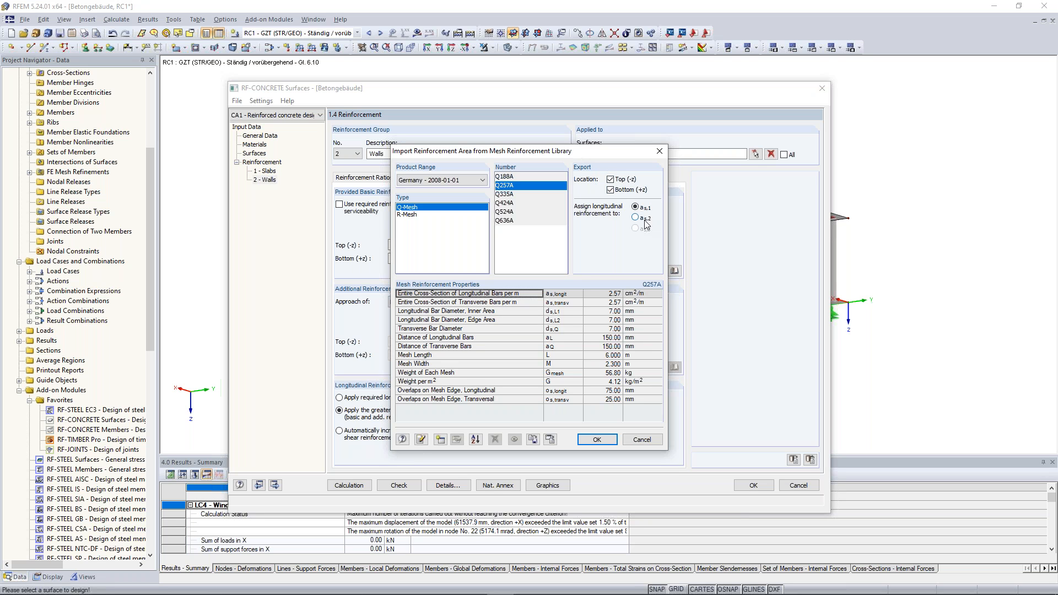
{"action": "left_click", "coordinate": [593, 440]}
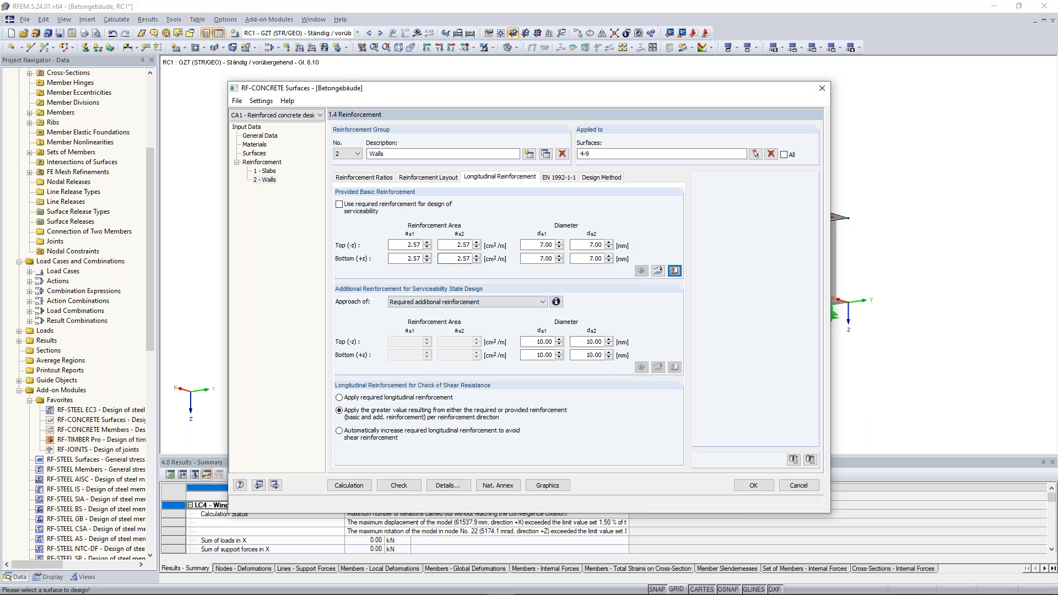
Step: Review the EN 1992-1-1 minimum reinforcement and factor settings and the design method for the Walls group
{"action": "left_click", "coordinate": [560, 178]}
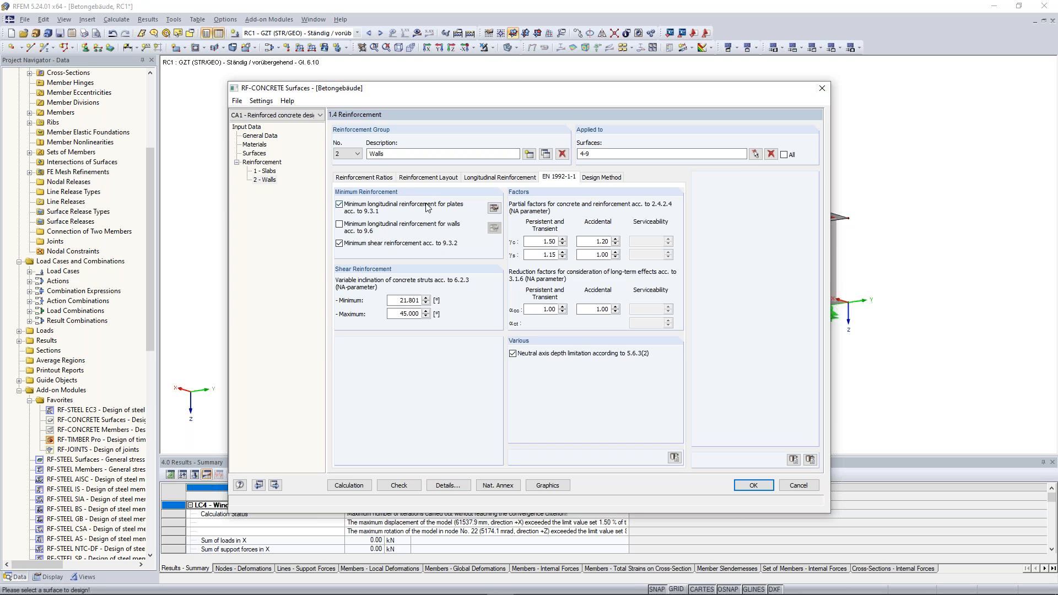
{"action": "left_click", "coordinate": [603, 179]}
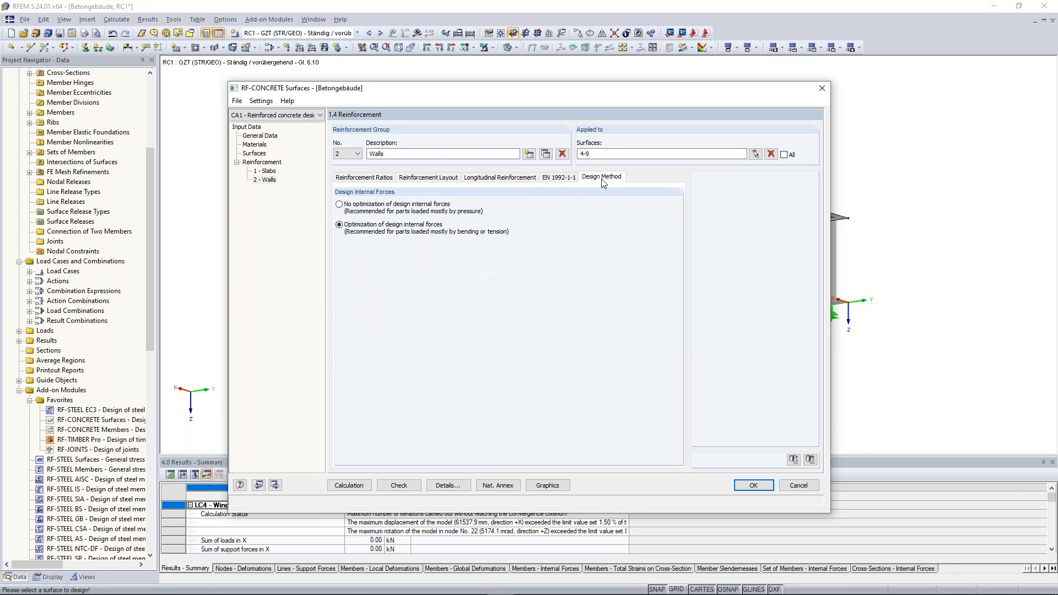
{"action": "left_click", "coordinate": [559, 178]}
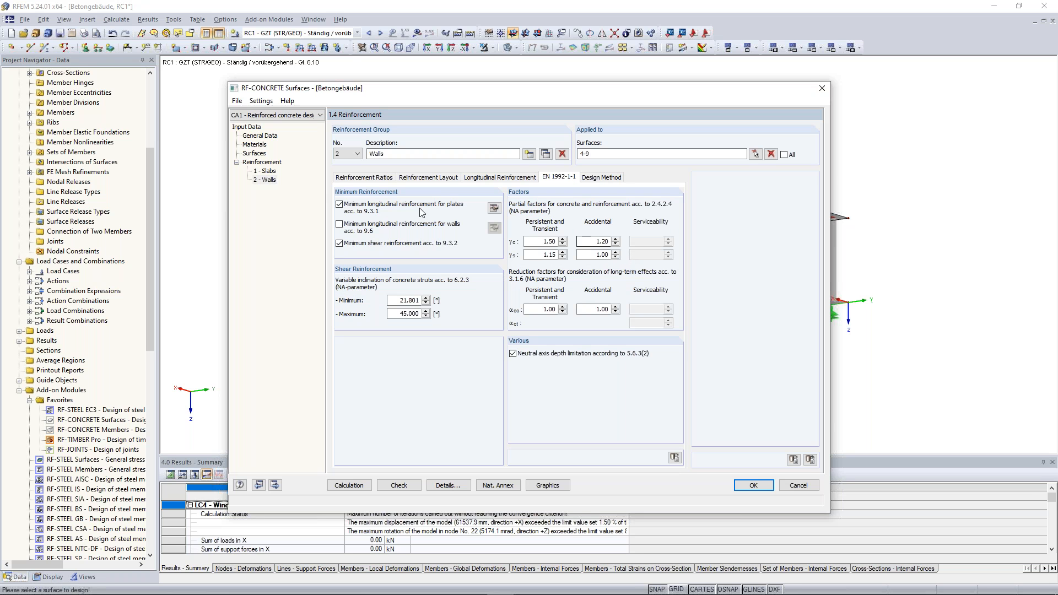
Step: Open the RF-CONCRETE Surfaces manual and examine its table of contents and introduction
{"action": "left_click", "coordinate": [240, 485]}
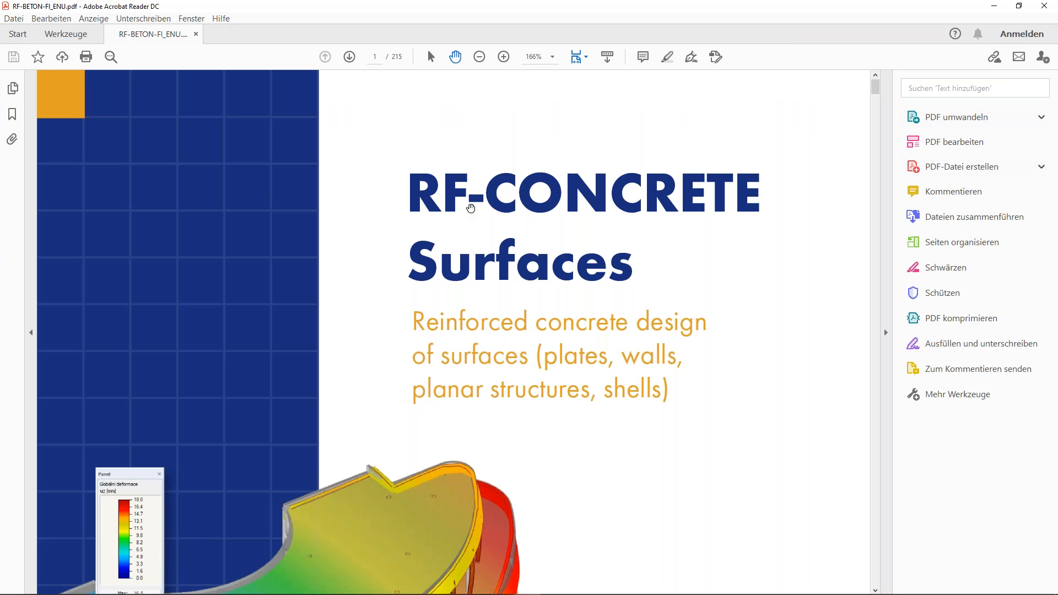
{"action": "scroll", "coordinate": [470, 208], "scroll_direction": "down", "scroll_amount": 1, "text": "ctrl"}
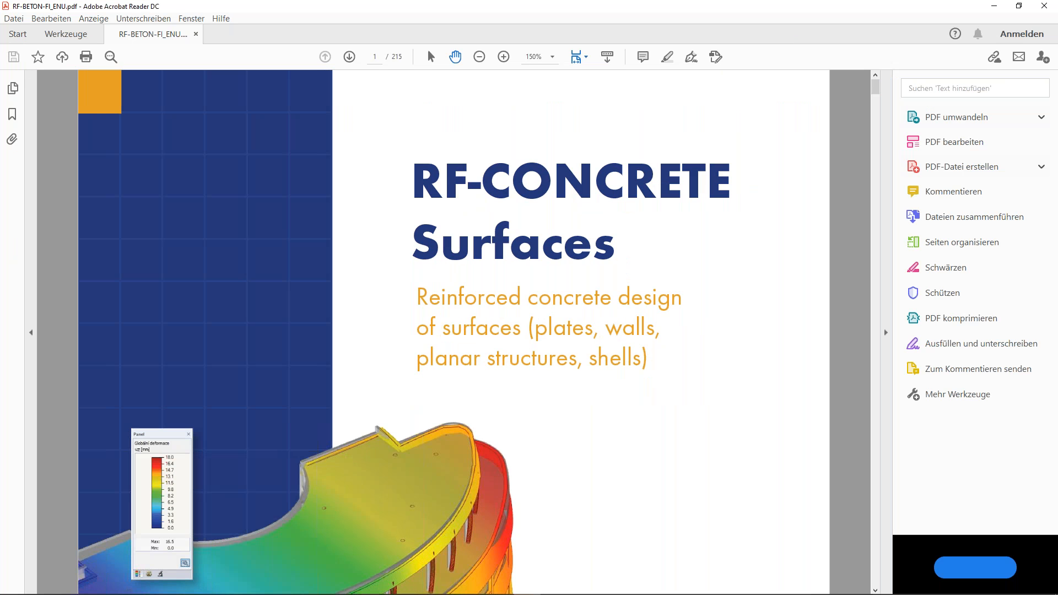
{"action": "scroll", "coordinate": [470, 208], "scroll_direction": "down", "scroll_amount": 5}
{"action": "scroll", "coordinate": [470, 208], "scroll_direction": "down", "scroll_amount": 5, "text": "ctrl"}
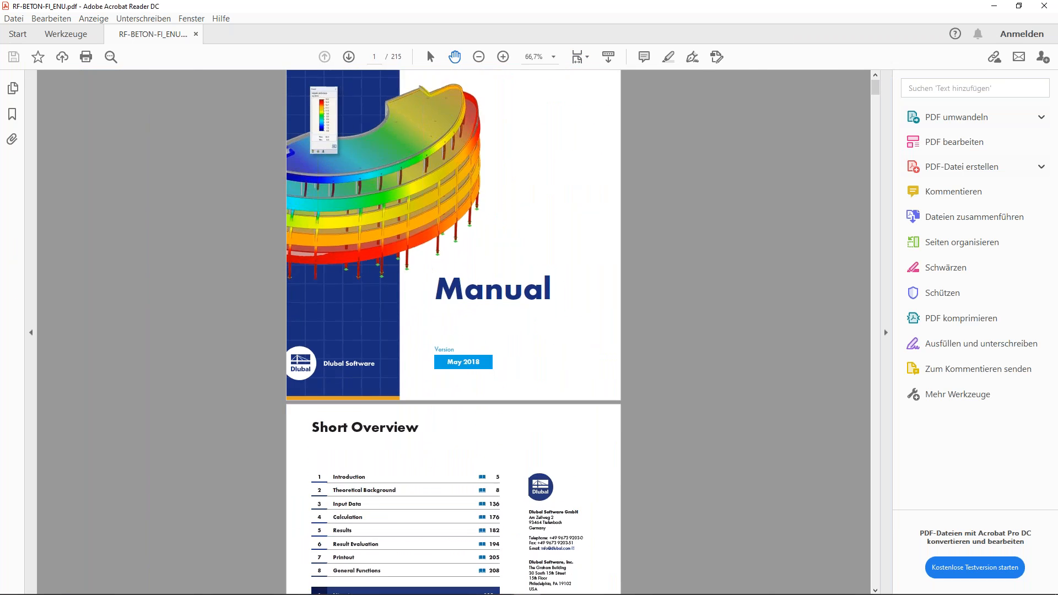
{"action": "scroll", "coordinate": [471, 209], "scroll_direction": "down", "scroll_amount": 5}
{"action": "scroll", "coordinate": [453, 331], "scroll_direction": "down", "scroll_amount": 10}
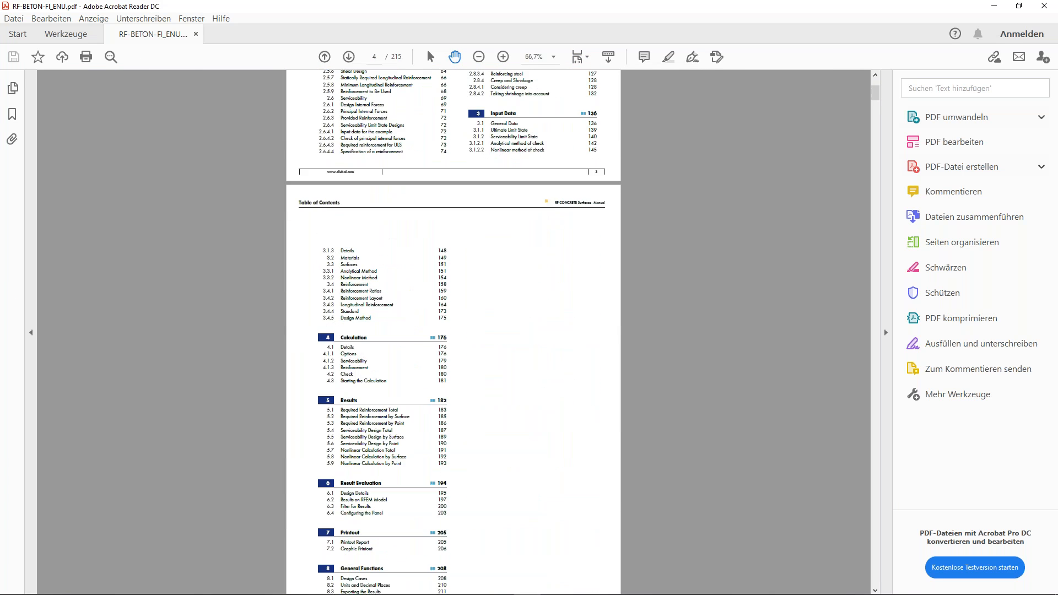
{"action": "scroll", "coordinate": [452, 330], "scroll_direction": "down", "scroll_amount": 5}
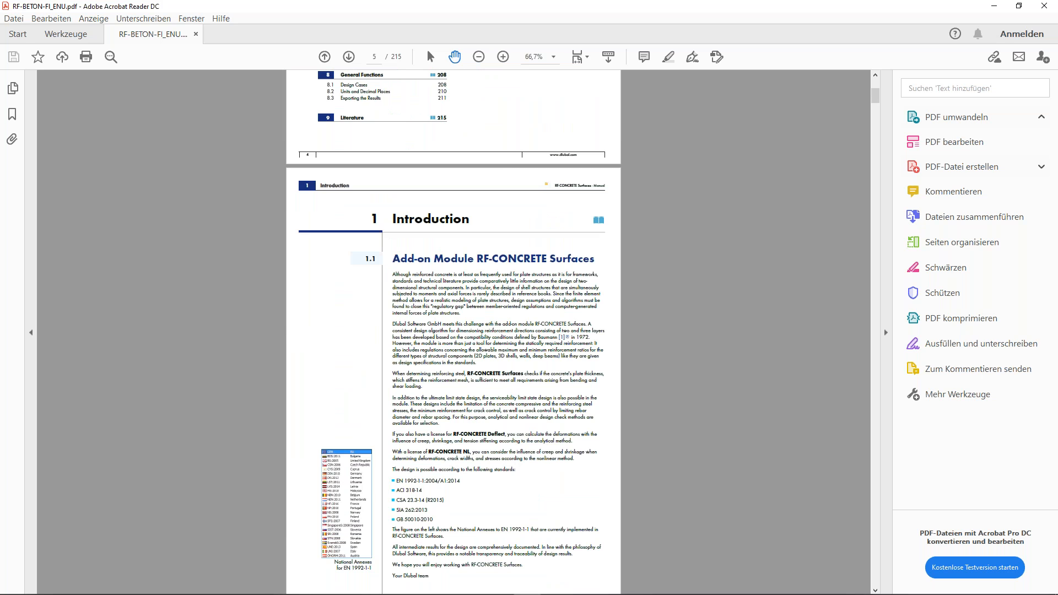
{"action": "scroll", "coordinate": [360, 219], "scroll_direction": "up", "scroll_amount": 8}
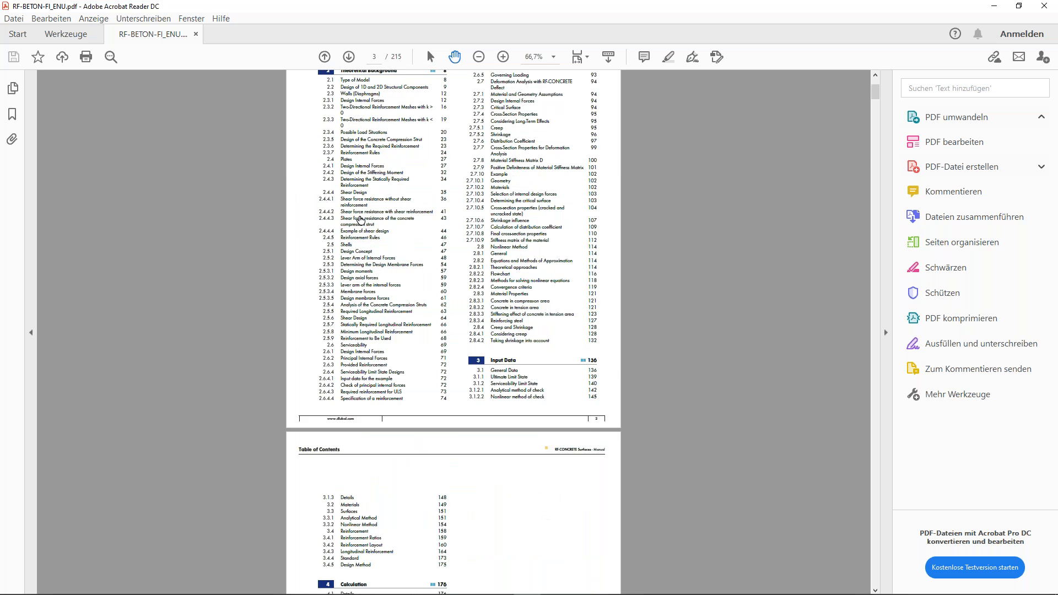
{"action": "scroll", "coordinate": [360, 220], "scroll_direction": "up", "scroll_amount": 1, "text": "ctrl"}
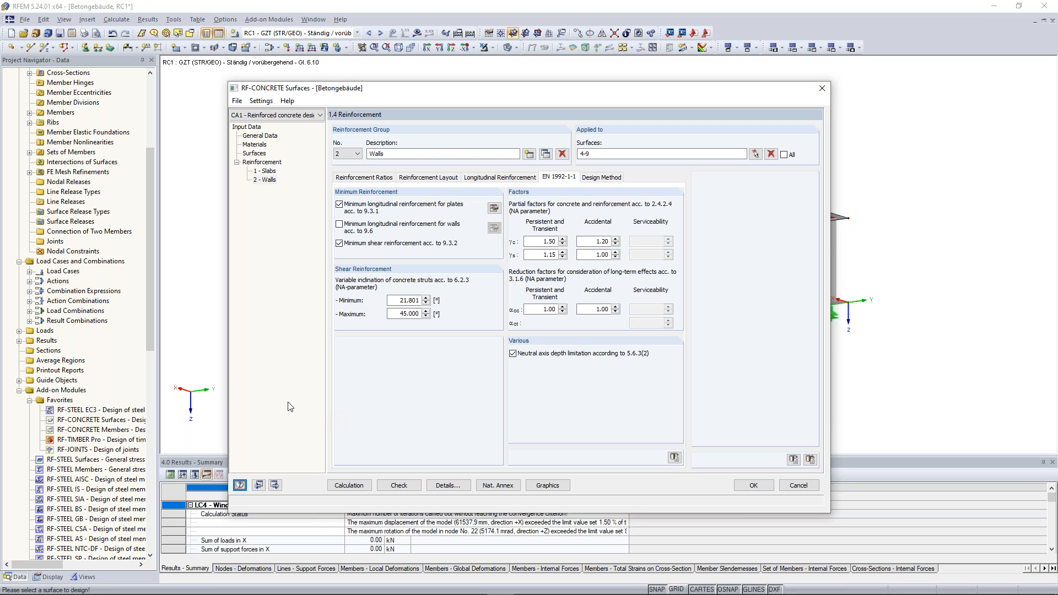
Step: Run the concrete surface design calculation and review the required reinforcement listed by surface
{"action": "left_click", "coordinate": [352, 484]}
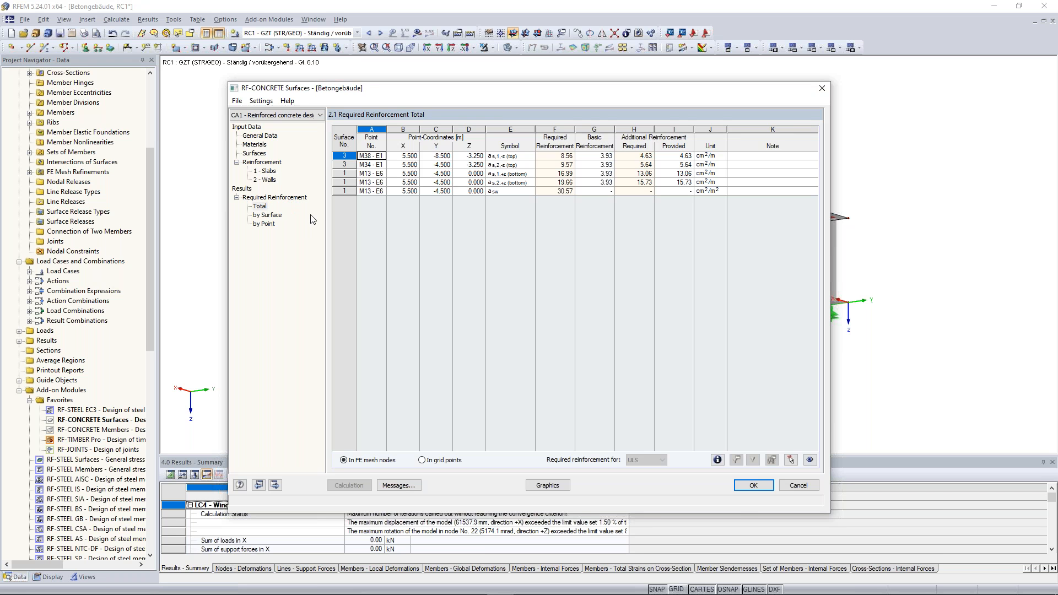
{"action": "left_click", "coordinate": [271, 216]}
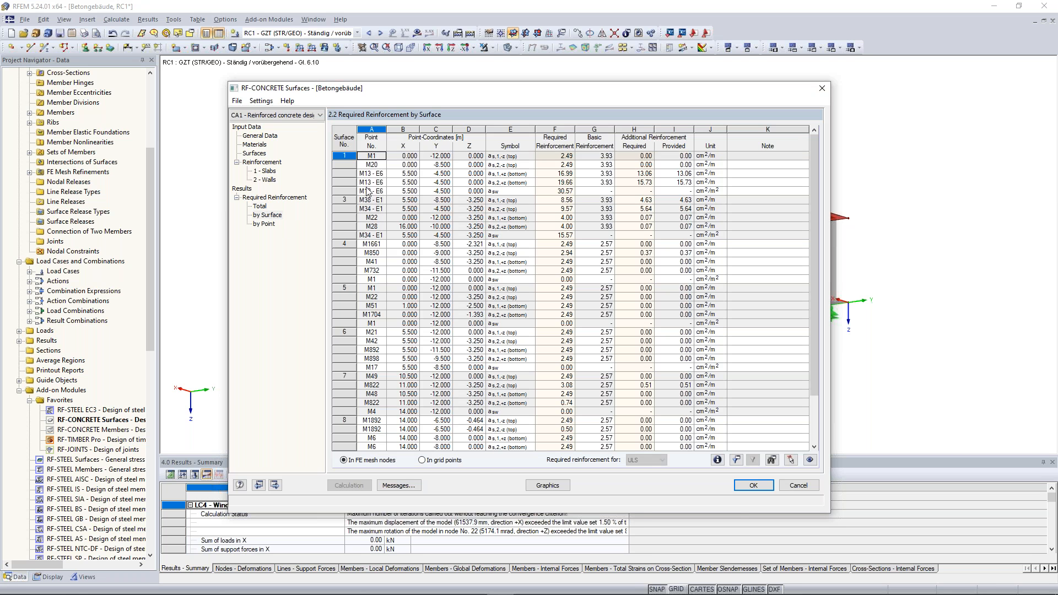
{"action": "scroll", "coordinate": [443, 177], "scroll_direction": "down", "scroll_amount": 2}
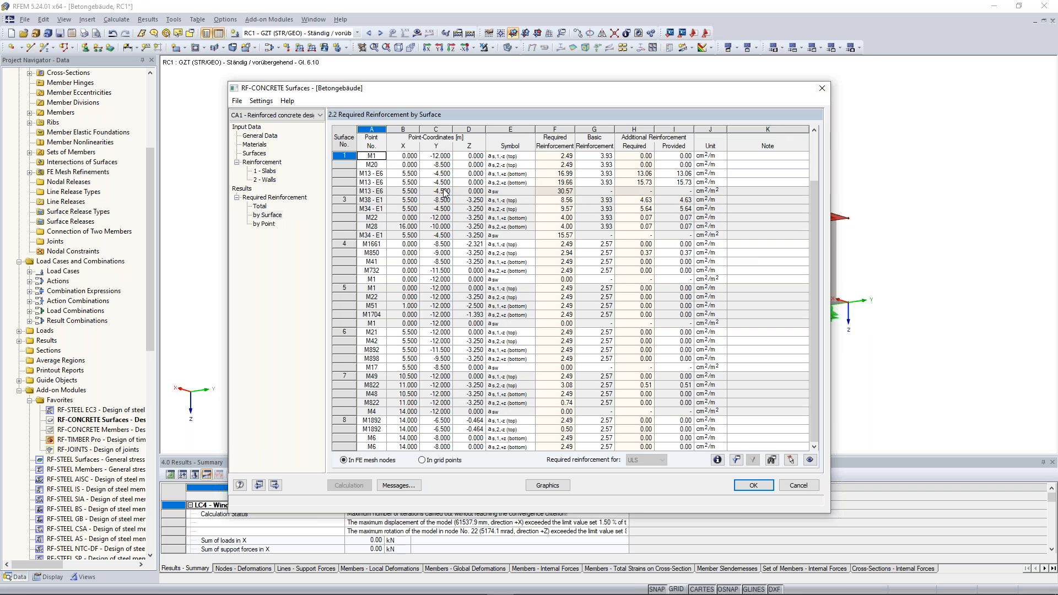
{"action": "scroll", "coordinate": [445, 193], "scroll_direction": "up", "scroll_amount": 2}
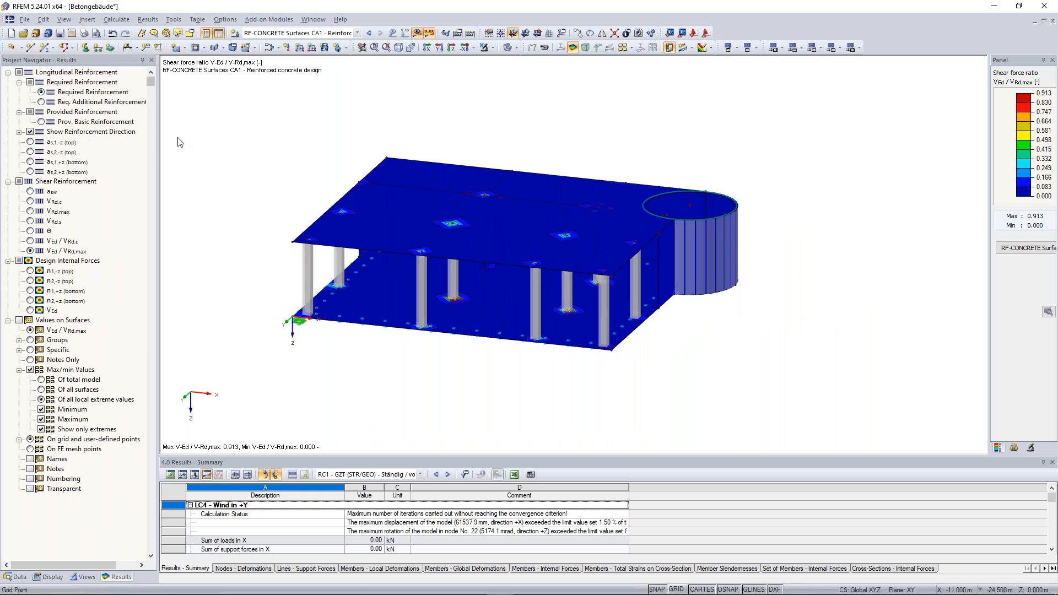
Step: Display the required top reinforcement as,1,-z on the building model
{"action": "left_click", "coordinate": [30, 142]}
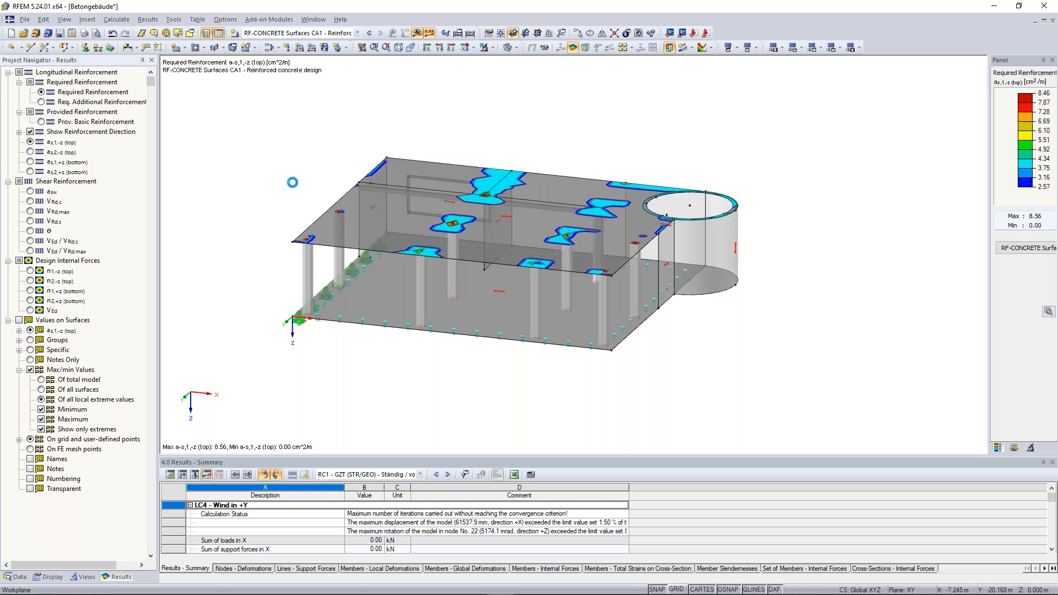
{"action": "middle_click_drag", "start_coordinate": [296, 190], "coordinate": [293, 207], "text": "ctrl"}
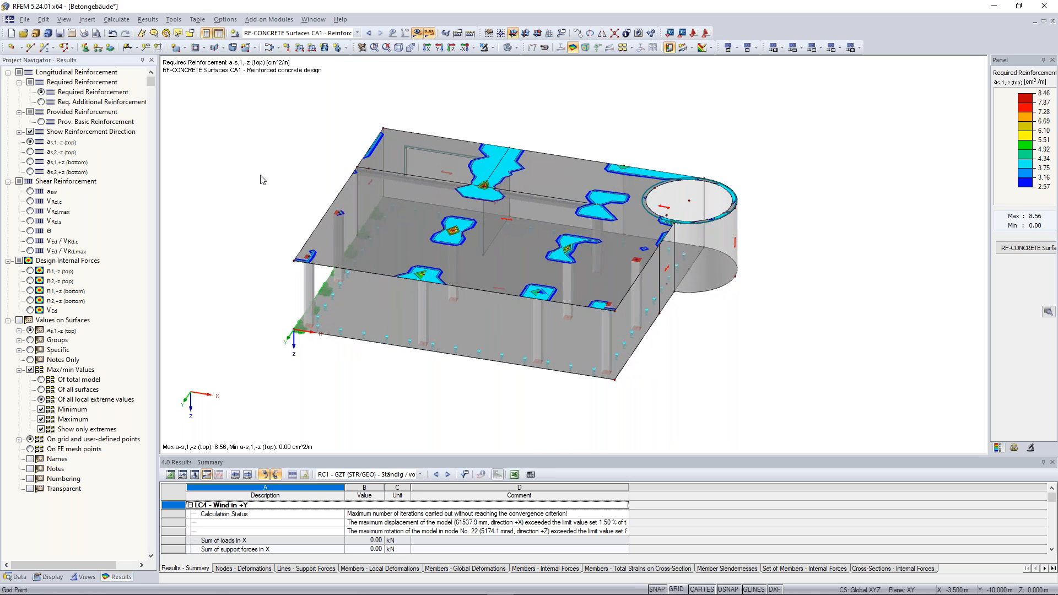
Step: Refill the isoband value scale for as,1,-z (top) across its full maximum-to-minimum range
{"action": "middle_click_drag", "start_coordinate": [261, 175], "coordinate": [270, 188]}
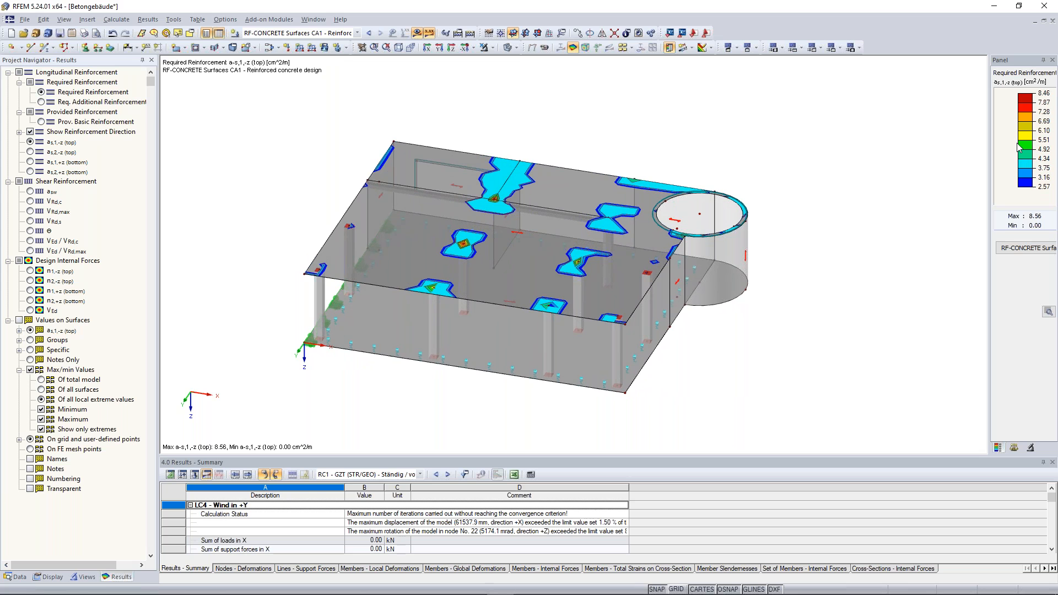
{"action": "double_click", "coordinate": [1018, 147]}
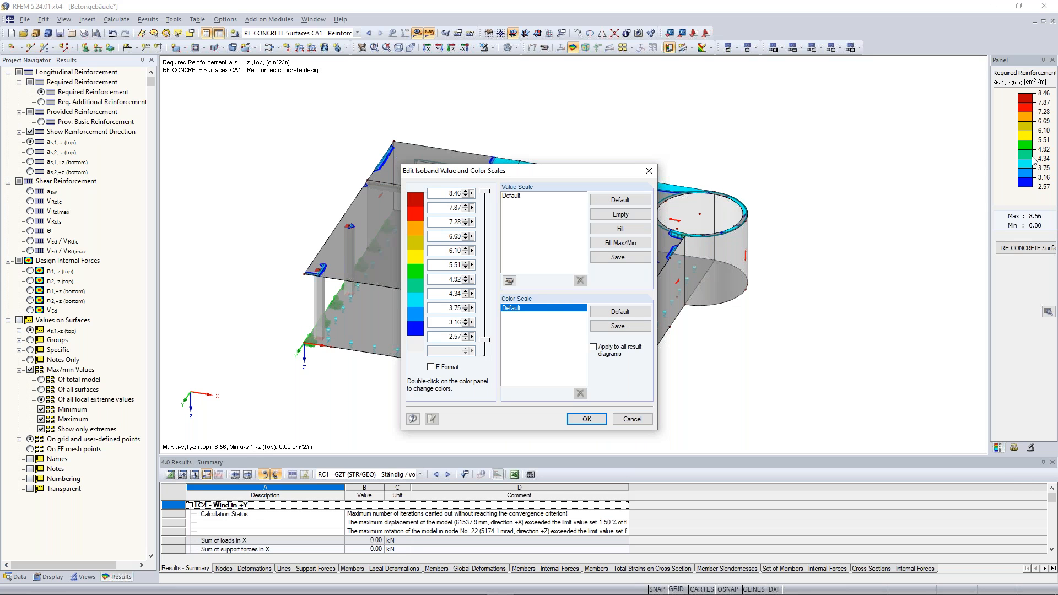
{"action": "left_click", "coordinate": [620, 243]}
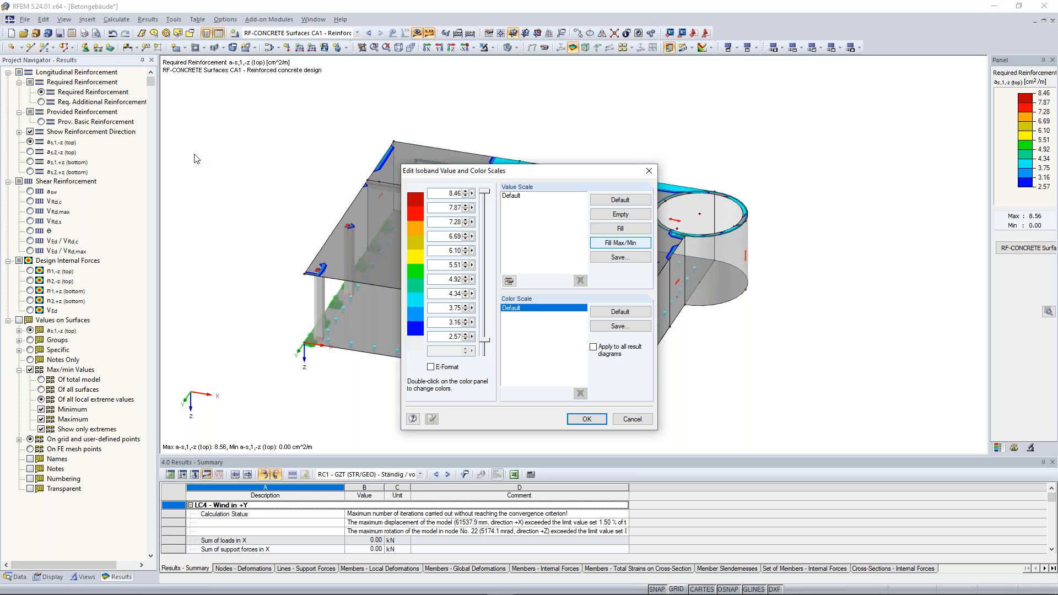
{"action": "key", "text": "Return"}
{"action": "middle_click_drag", "start_coordinate": [302, 165], "coordinate": [281, 131], "text": "ctrl"}
{"action": "scroll", "coordinate": [314, 148], "scroll_direction": "up", "scroll_amount": 2}
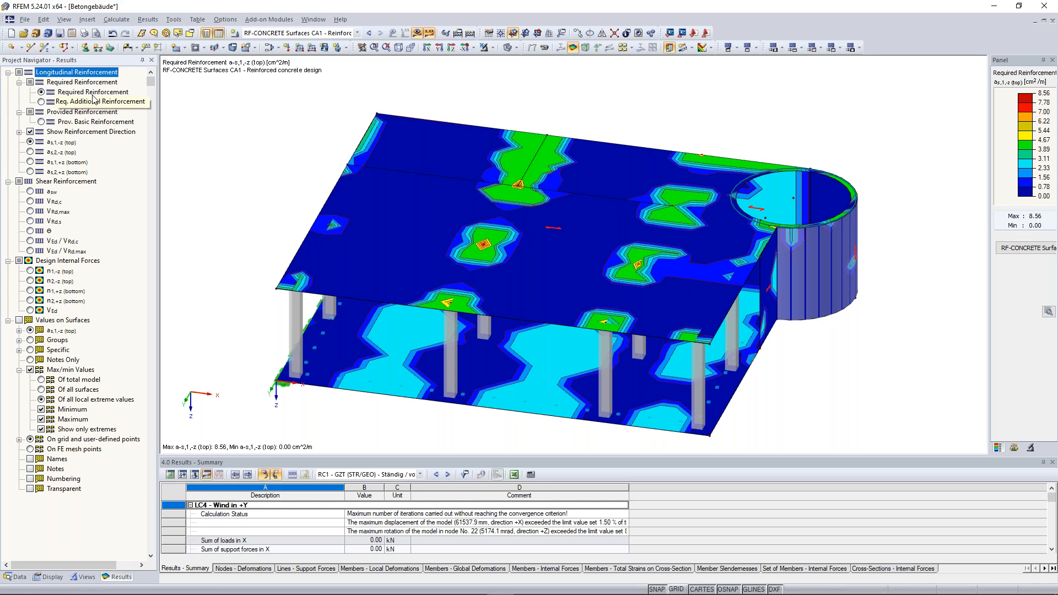
{"action": "scroll", "coordinate": [245, 172], "scroll_direction": "up", "scroll_amount": 1}
{"action": "middle_click_drag", "start_coordinate": [251, 171], "coordinate": [222, 142]}
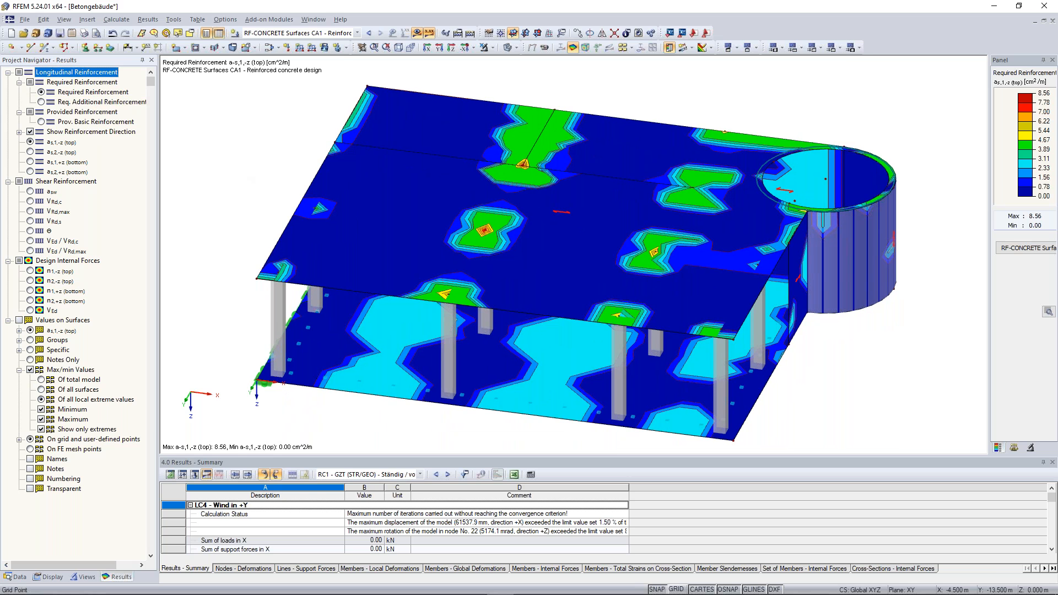
{"action": "middle_click_drag", "start_coordinate": [222, 141], "coordinate": [233, 140], "text": "ctrl"}
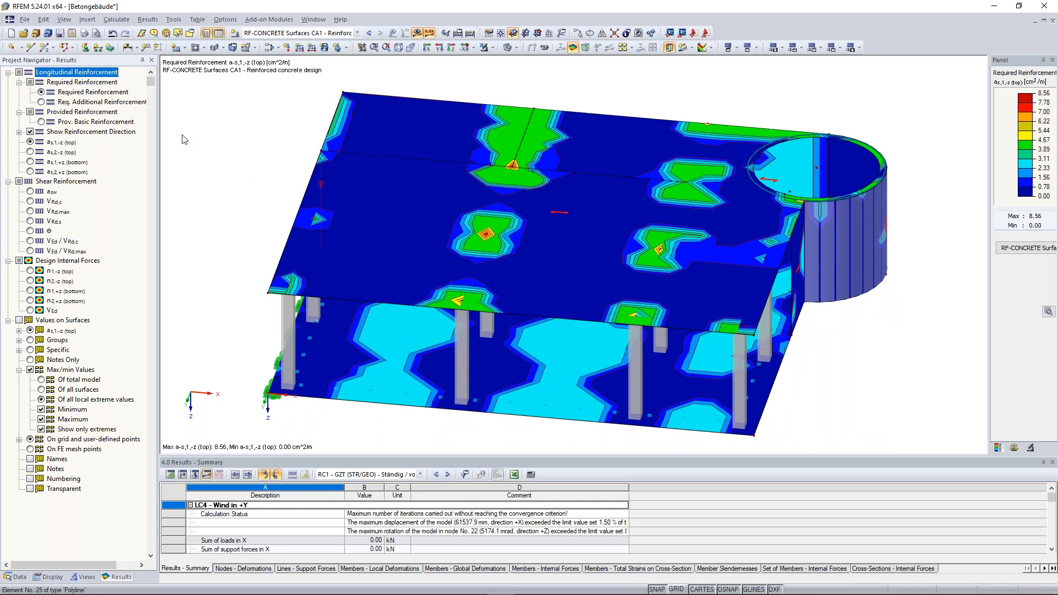
Step: Display the required top reinforcement as,2,-z and fill its isoband scale evenly down to a lowest value of 2.57 cm²/m
{"action": "left_click", "coordinate": [31, 154]}
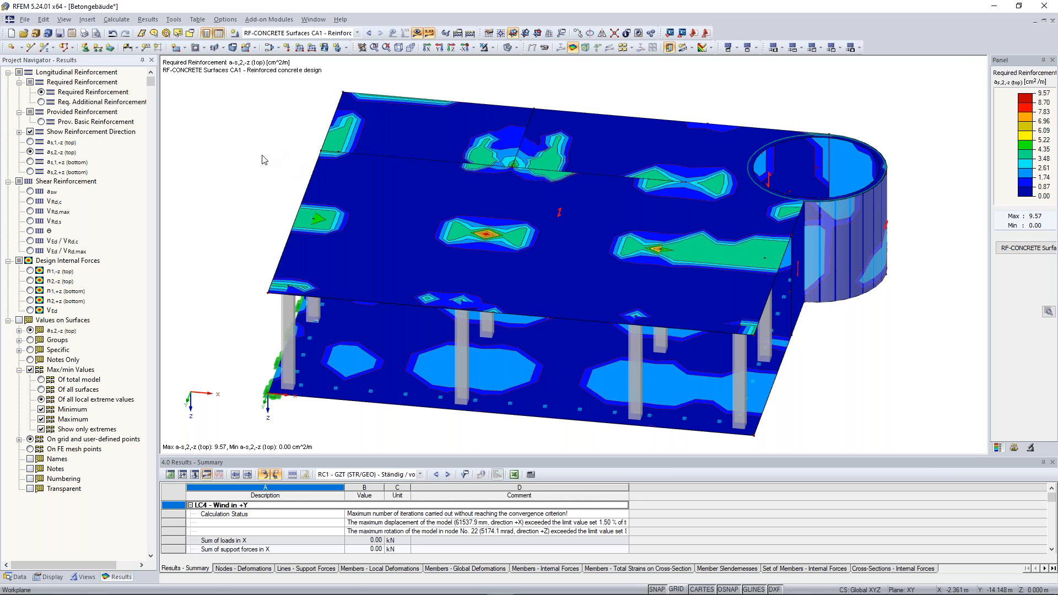
{"action": "middle_click_drag", "start_coordinate": [616, 224], "coordinate": [616, 225], "text": "ctrl"}
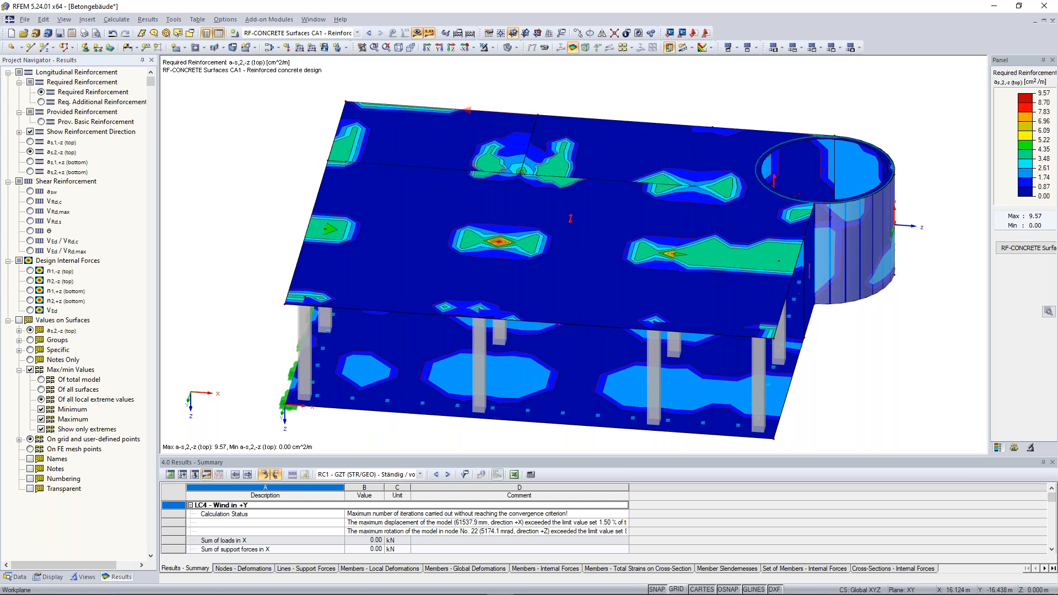
{"action": "double_click", "coordinate": [1051, 162]}
{"action": "left_click_drag", "start_coordinate": [486, 353], "coordinate": [487, 346]}
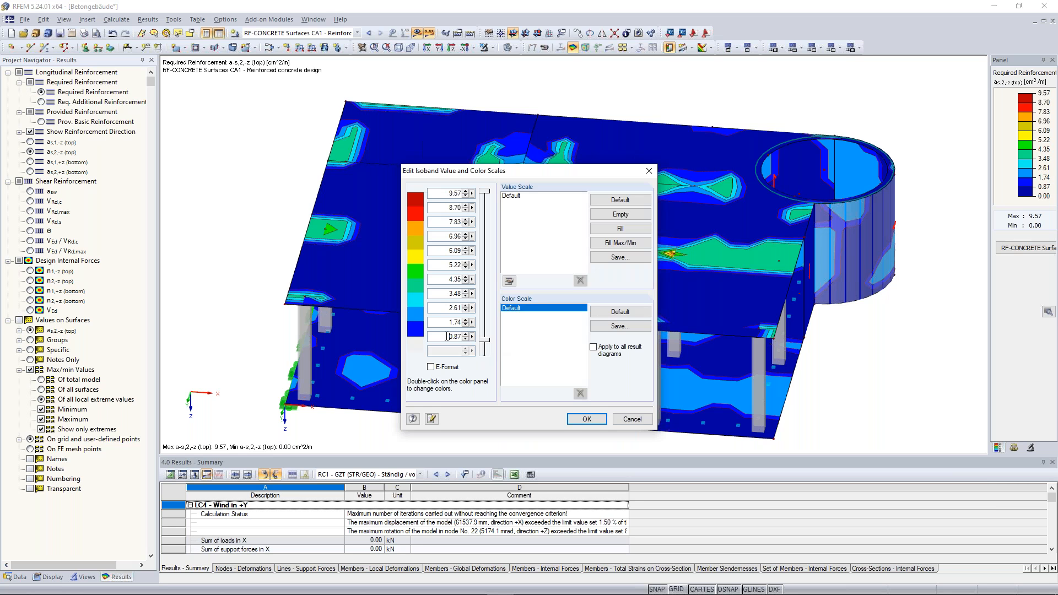
{"action": "left_click", "coordinate": [619, 228]}
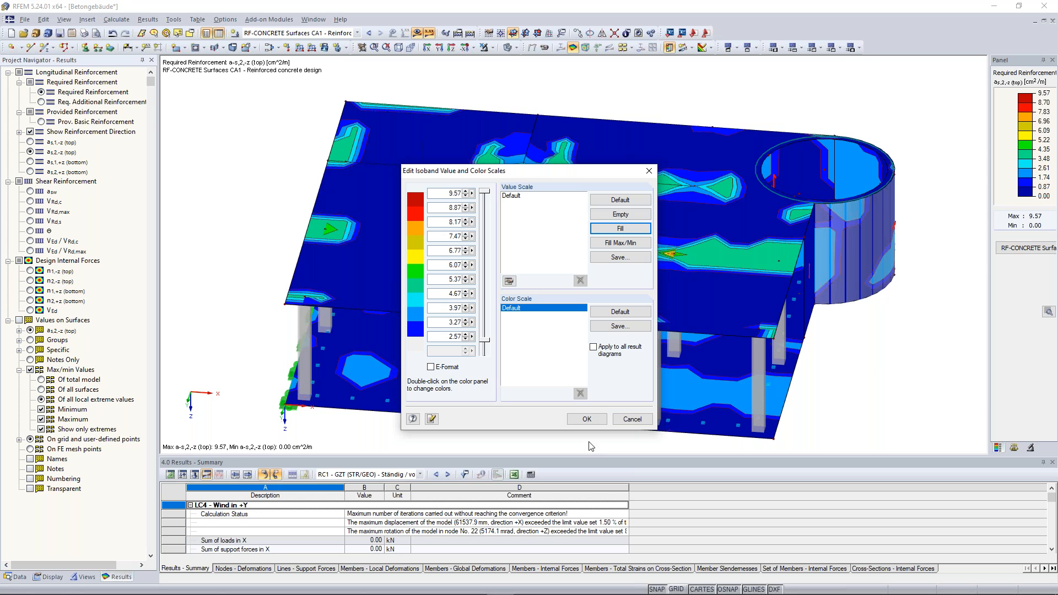
{"action": "key", "text": "Return"}
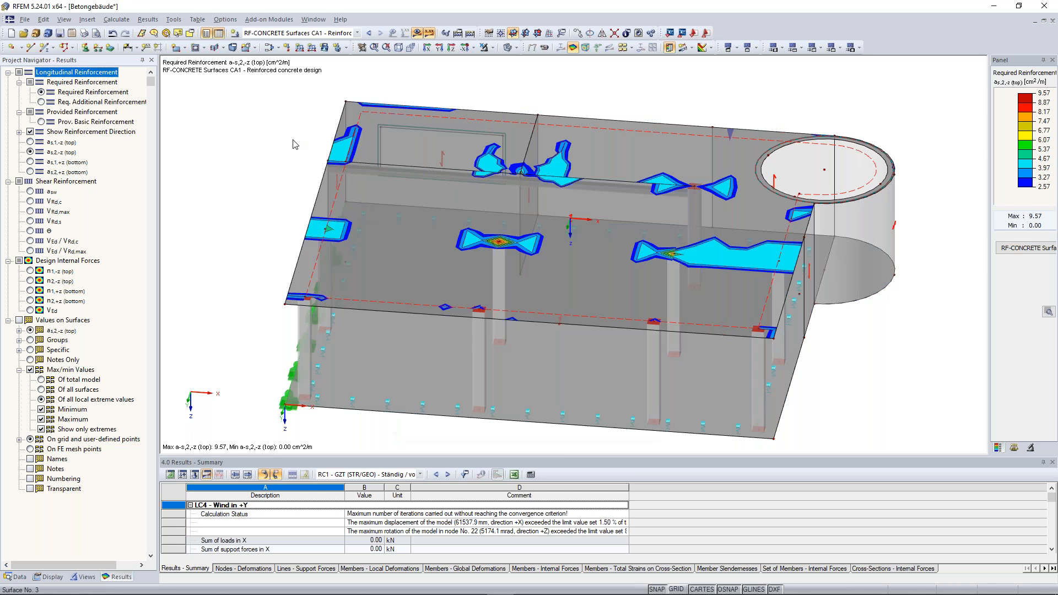
{"action": "scroll", "coordinate": [232, 138], "scroll_direction": "up", "scroll_amount": 1}
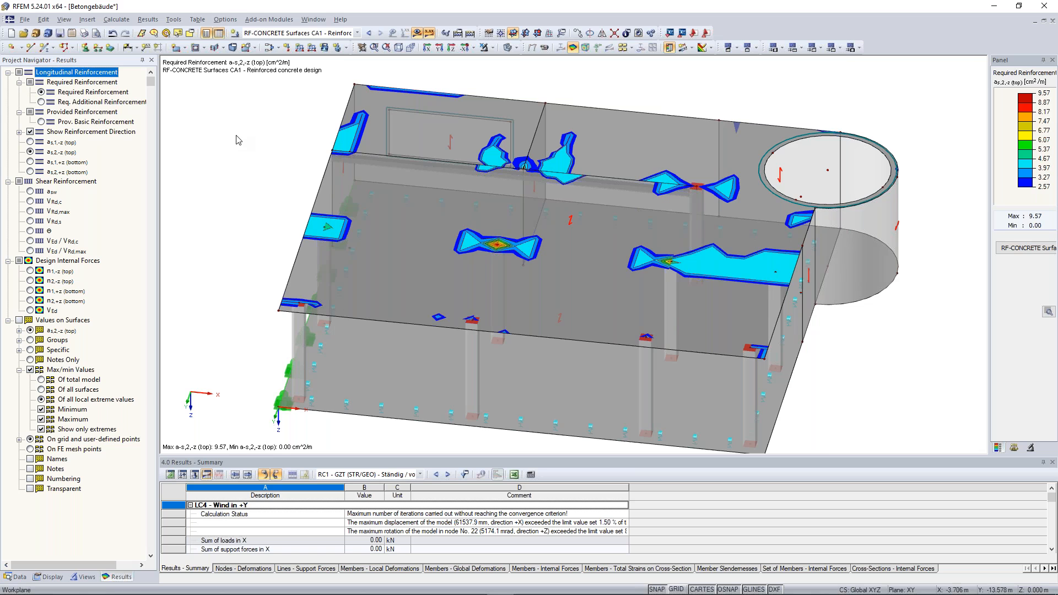
{"action": "scroll", "coordinate": [240, 138], "scroll_direction": "up", "scroll_amount": 1}
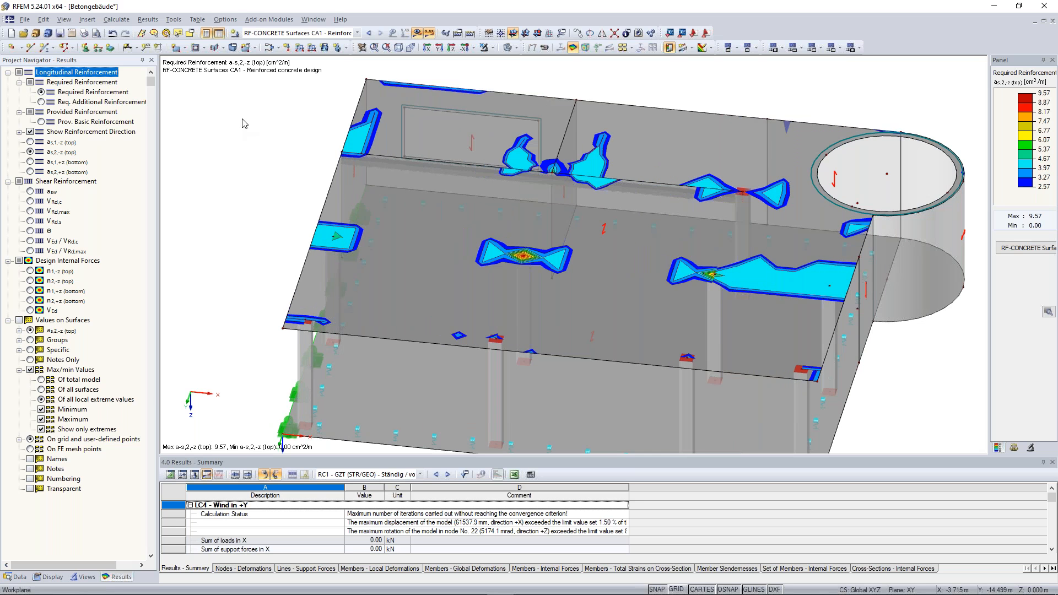
{"action": "scroll", "coordinate": [239, 147], "scroll_direction": "up", "scroll_amount": 1}
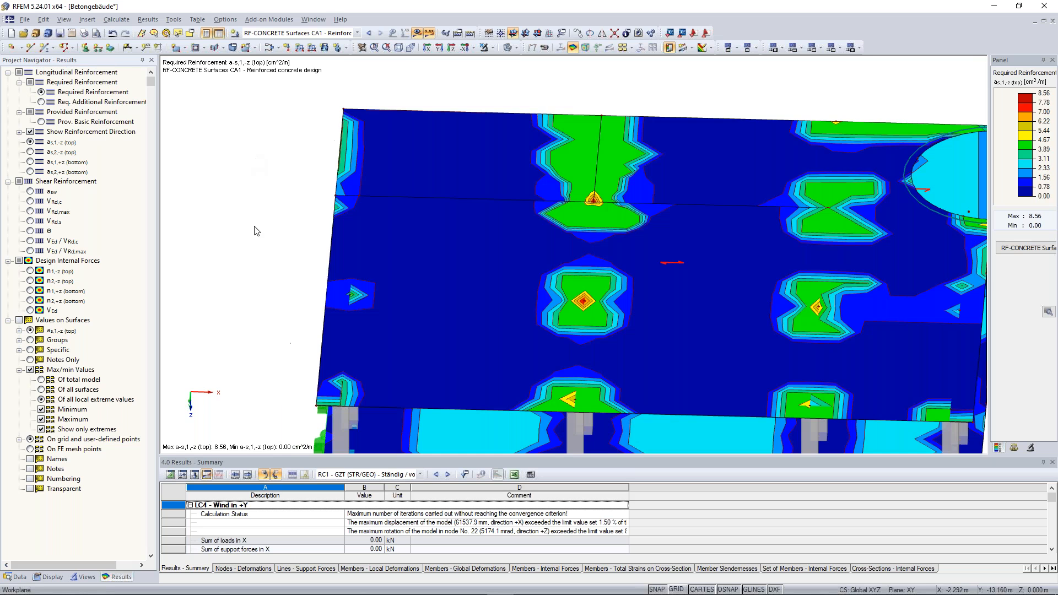
Step: Compare the required top reinforcement as,1,-z with as,2,-z on the building model
{"action": "scroll", "coordinate": [238, 202], "scroll_direction": "down", "scroll_amount": 3}
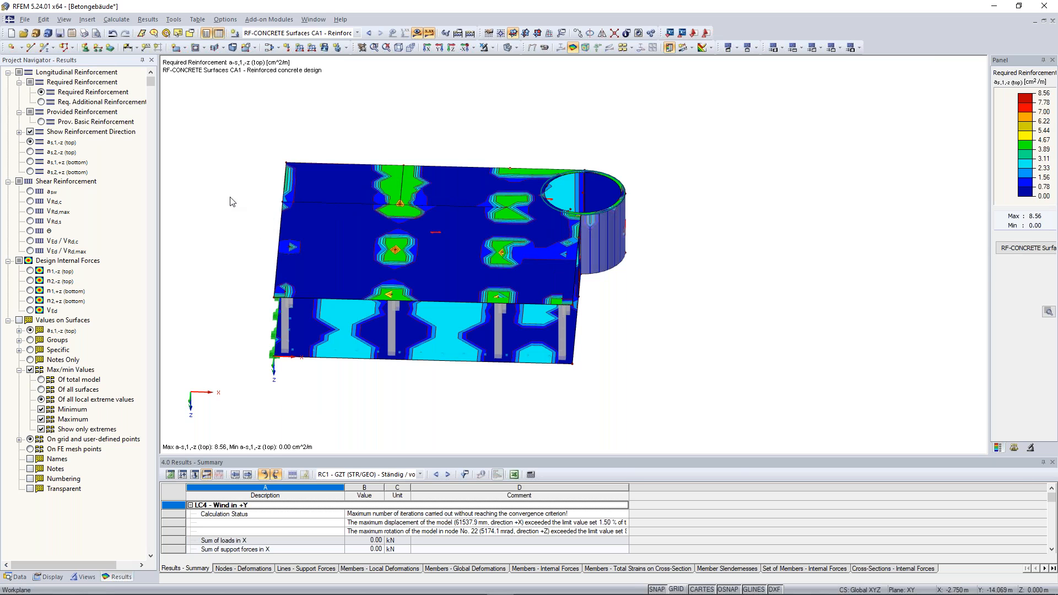
{"action": "scroll", "coordinate": [237, 204], "scroll_direction": "up", "scroll_amount": 2}
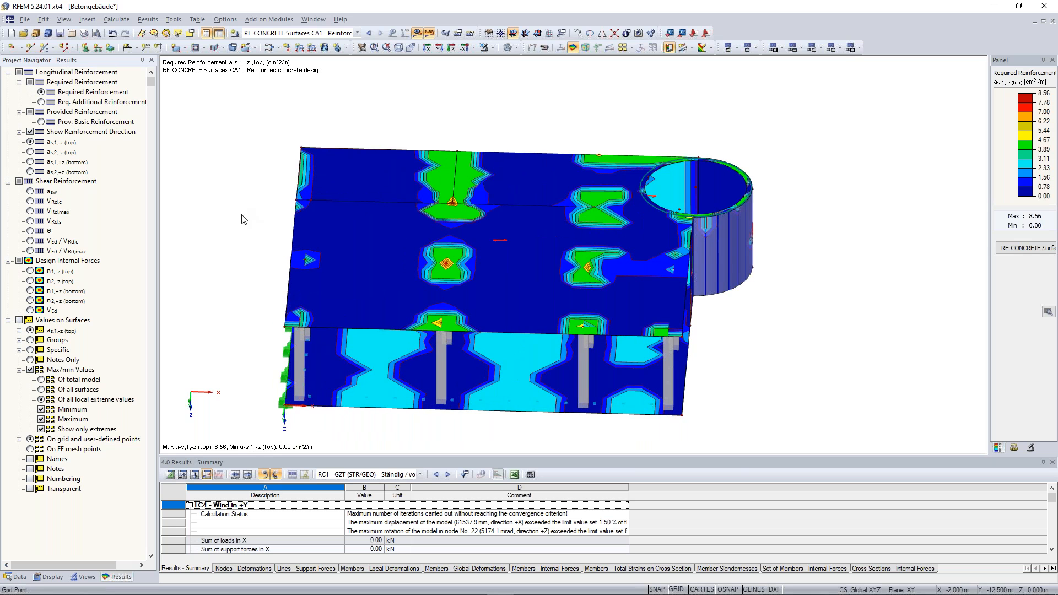
{"action": "scroll", "coordinate": [212, 190], "scroll_direction": "up", "scroll_amount": 2}
{"action": "left_click", "coordinate": [31, 152]}
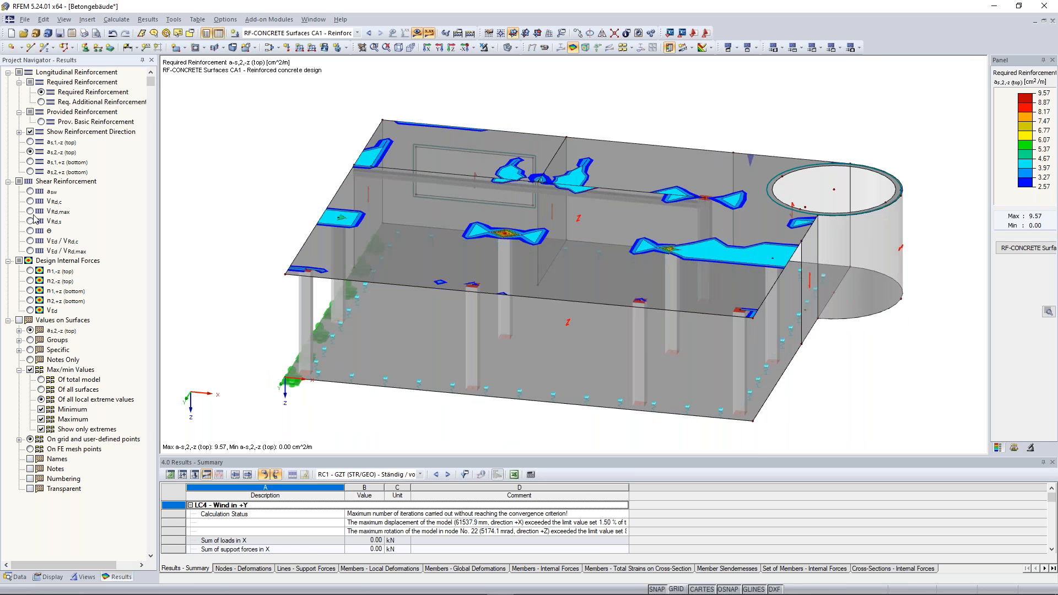
Step: Display the shear force ratio VEd/VRd,c on the isolated roof slab in plan view along Z, with hidden background objects switched off
{"action": "left_click", "coordinate": [30, 251]}
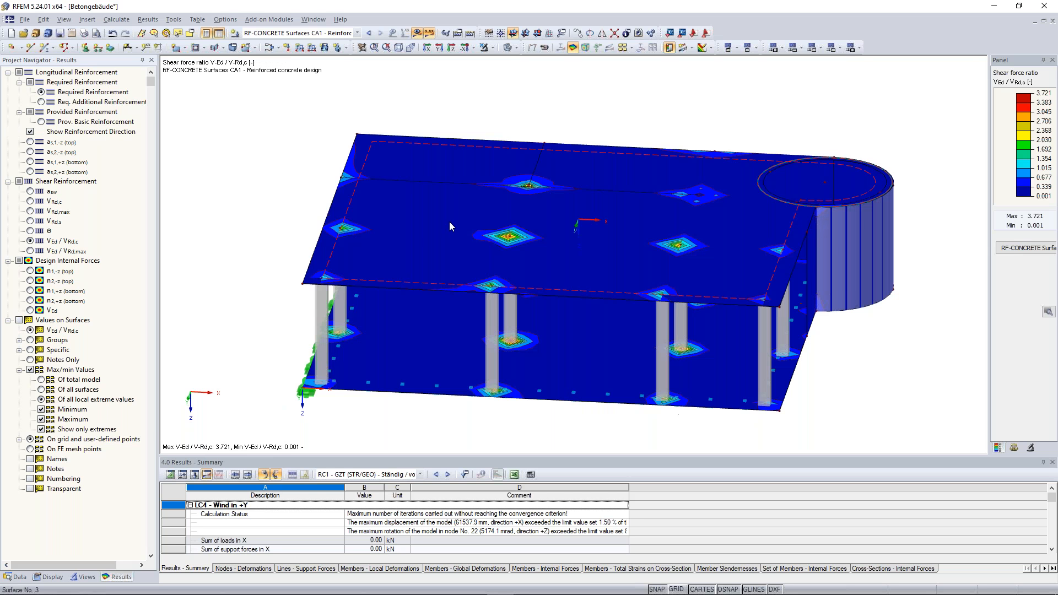
{"action": "left_click", "coordinate": [450, 220]}
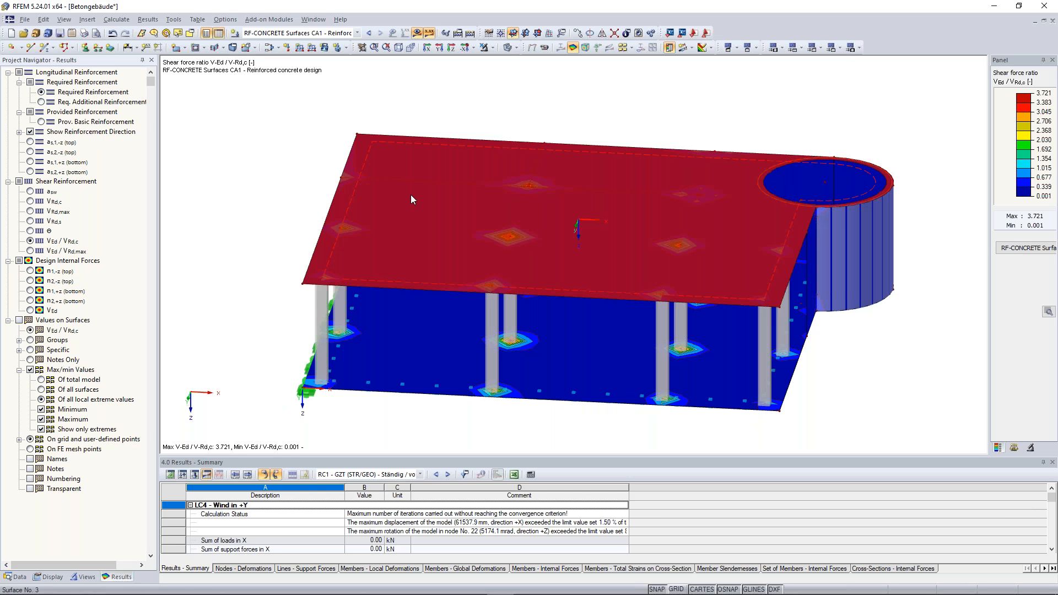
{"action": "middle_click_drag", "start_coordinate": [491, 120], "coordinate": [428, 118]}
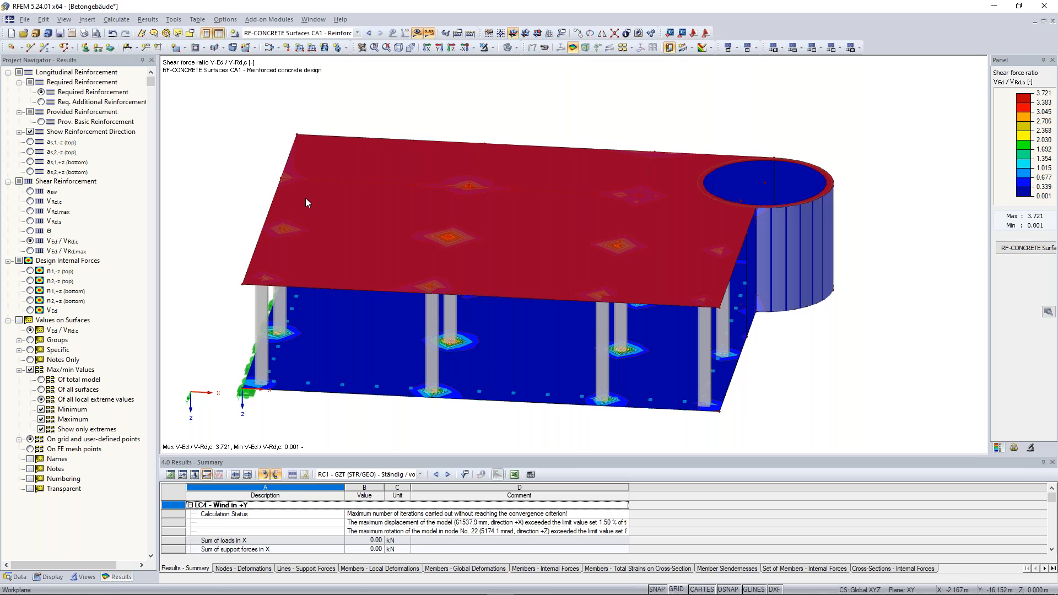
{"action": "left_click", "coordinate": [492, 48]}
{"action": "left_click", "coordinate": [504, 62]}
{"action": "right_click", "coordinate": [674, 106]}
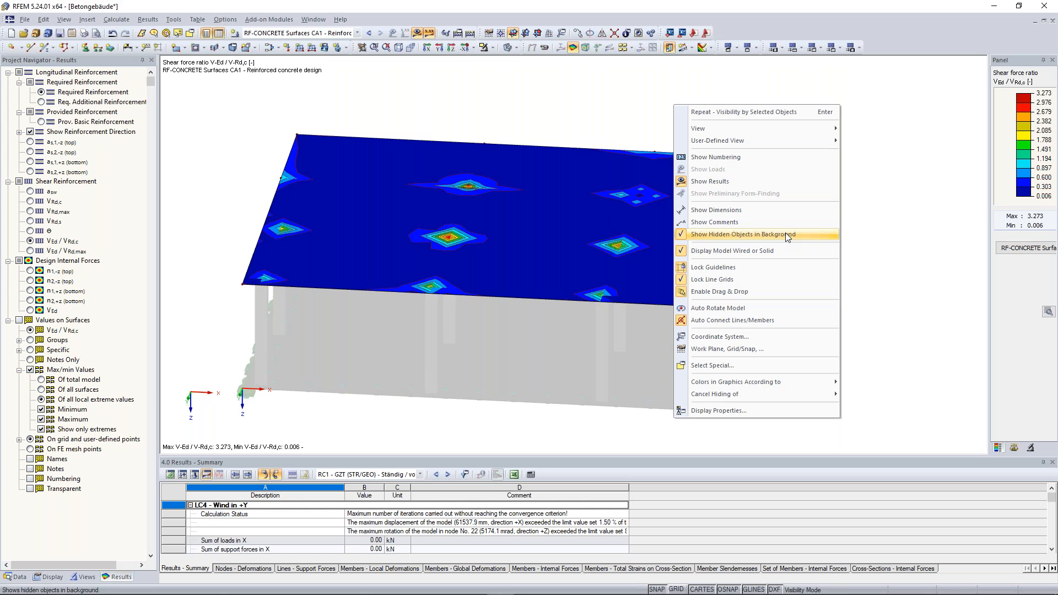
{"action": "left_click", "coordinate": [452, 48]}
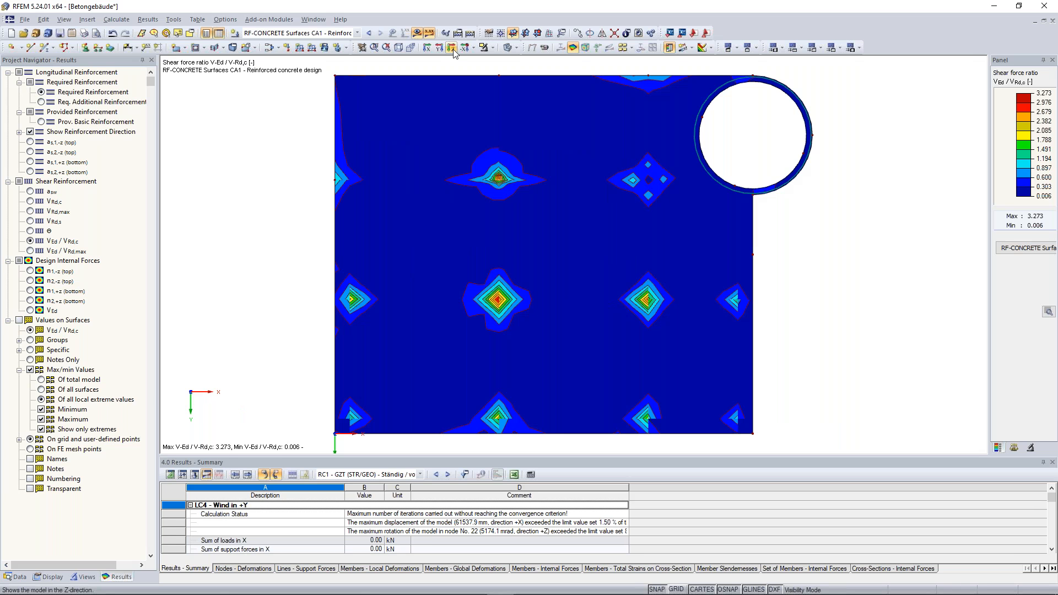
{"action": "middle_click_drag", "start_coordinate": [332, 227], "coordinate": [329, 223]}
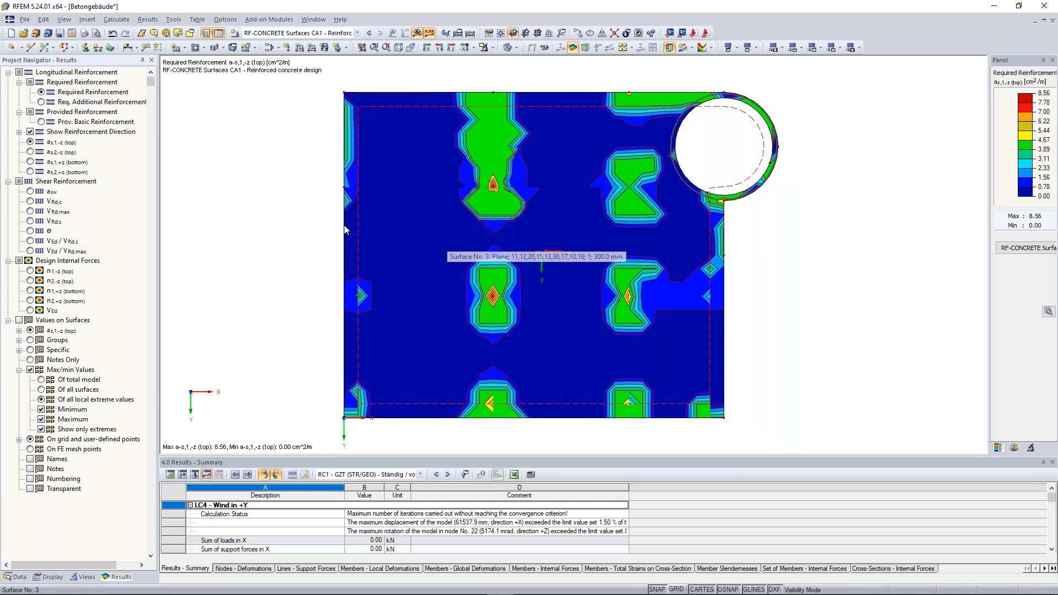
Step: Show the required top reinforcement as,1,-z on the roof slab with the isoband scale's lowest value set to 2.57 cm²/m
{"action": "middle_click_drag", "start_coordinate": [330, 224], "coordinate": [425, 231]}
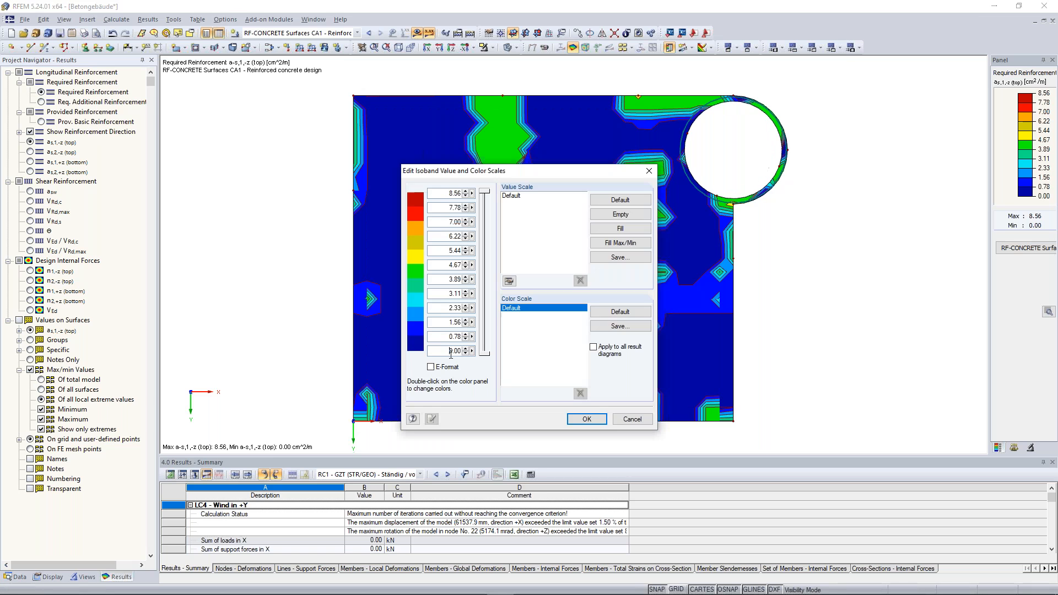
{"action": "double_click", "coordinate": [450, 351]}
{"action": "type", "text": "2.57"}
{"action": "left_click_drag", "start_coordinate": [484, 353], "coordinate": [486, 340]}
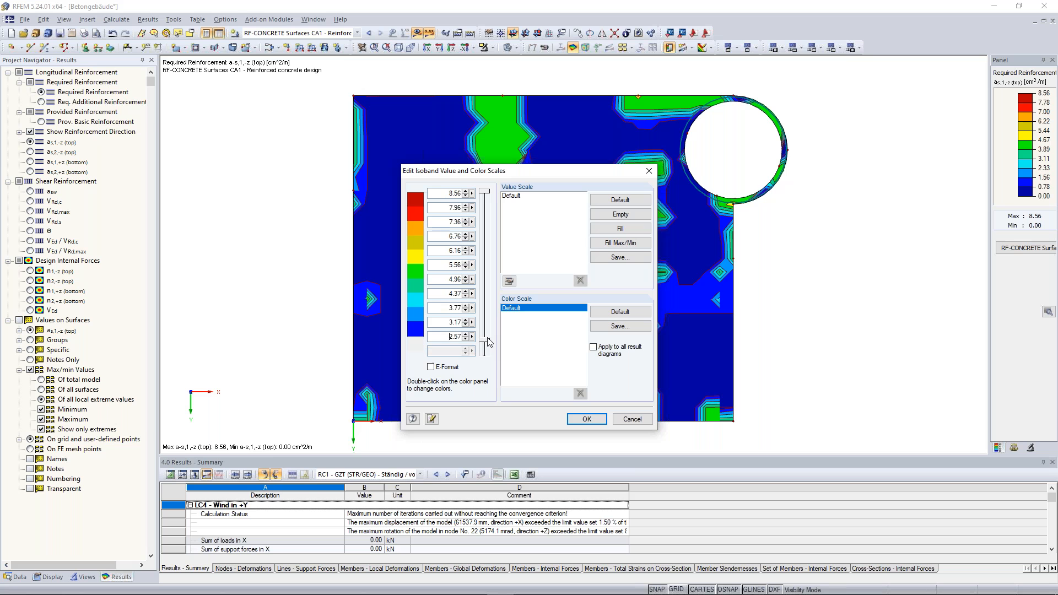
{"action": "left_click", "coordinate": [593, 421]}
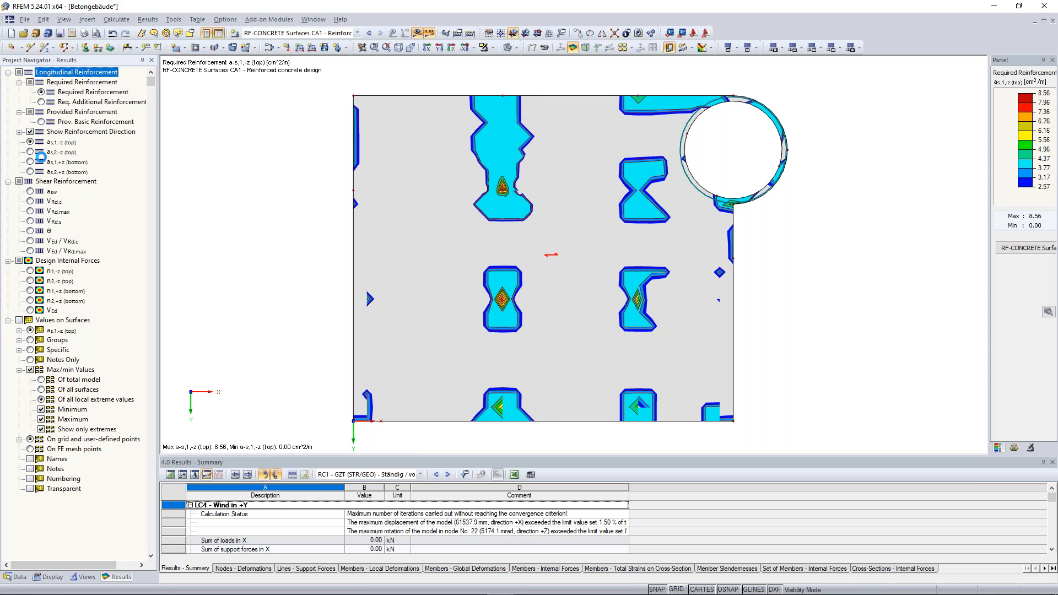
{"action": "scroll", "coordinate": [817, 290], "scroll_direction": "down", "scroll_amount": 1}
{"action": "middle_click_drag", "start_coordinate": [817, 291], "coordinate": [852, 304]}
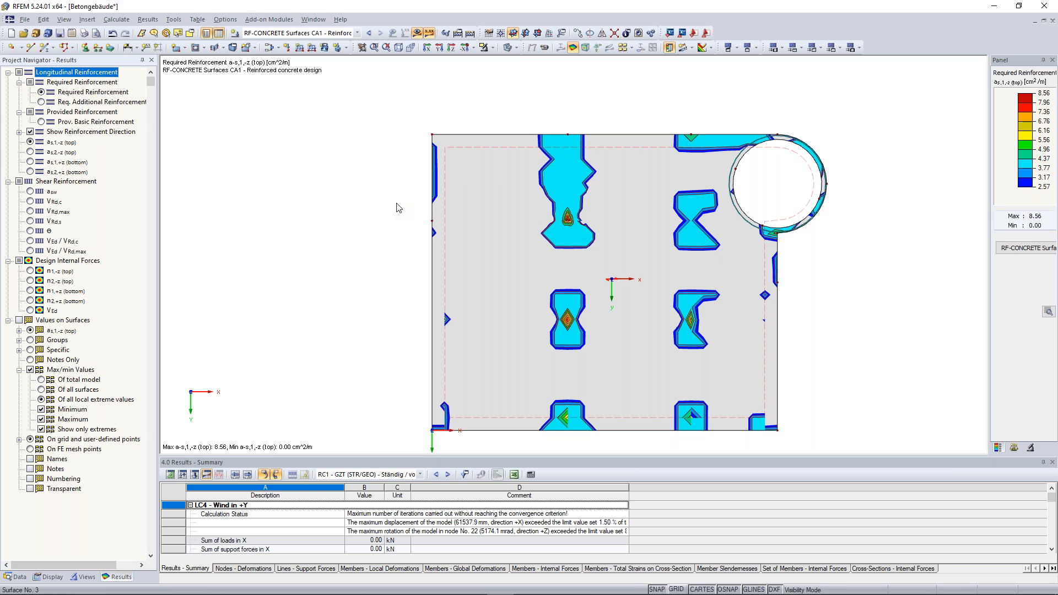
{"action": "scroll", "coordinate": [402, 214], "scroll_direction": "up", "scroll_amount": 1}
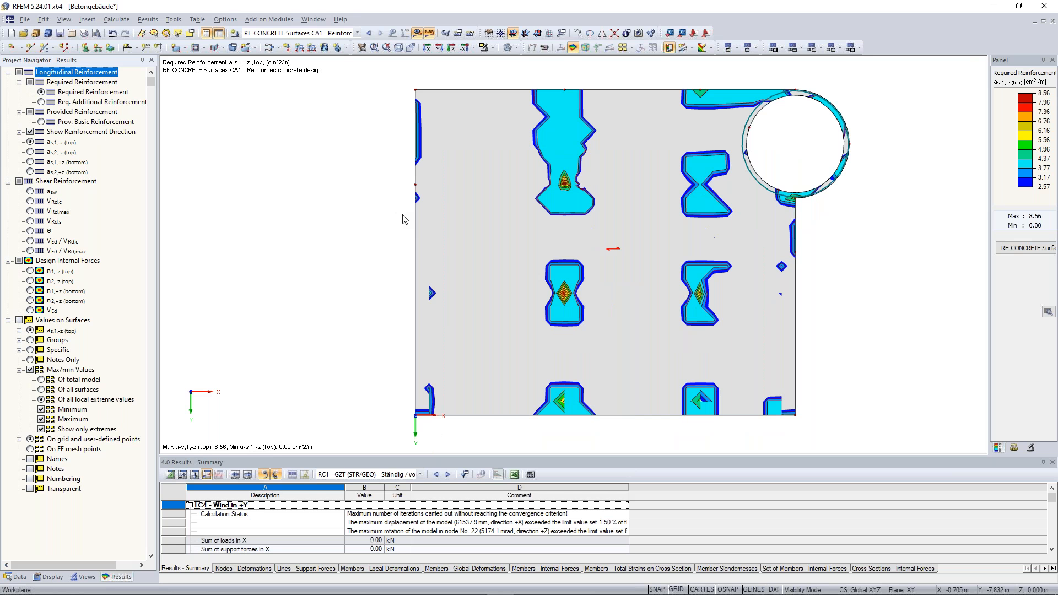
{"action": "scroll", "coordinate": [402, 214], "scroll_direction": "down", "scroll_amount": 1}
Step: Cancel the visibility mode to bring back the whole building in an oblique view, and return to the project's model data tree
{"action": "middle_click_drag", "start_coordinate": [399, 208], "coordinate": [357, 205], "text": "ctrl"}
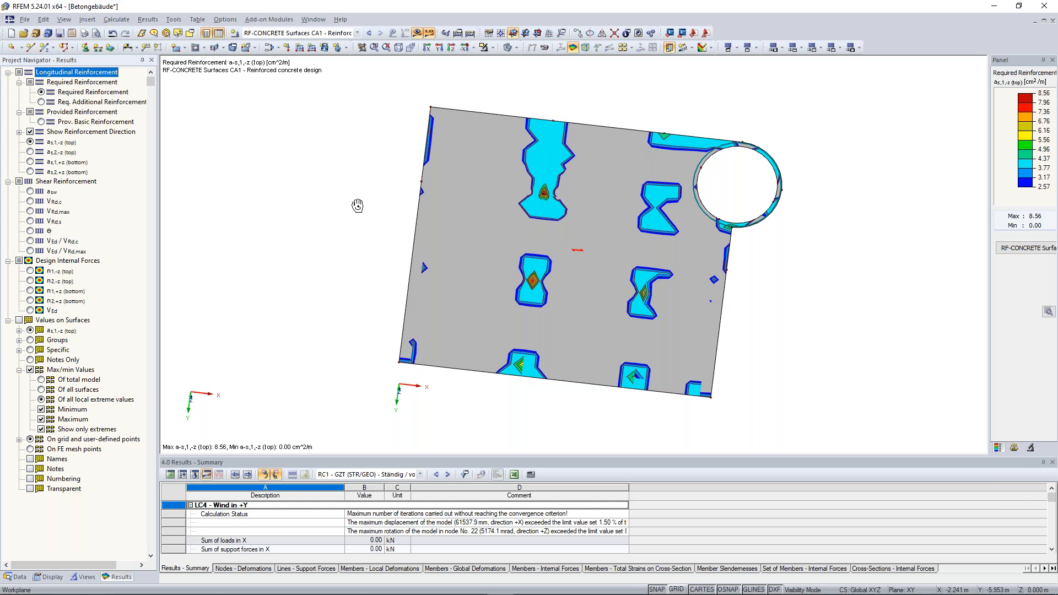
{"action": "middle_click_drag", "start_coordinate": [357, 206], "coordinate": [351, 191], "text": "ctrl"}
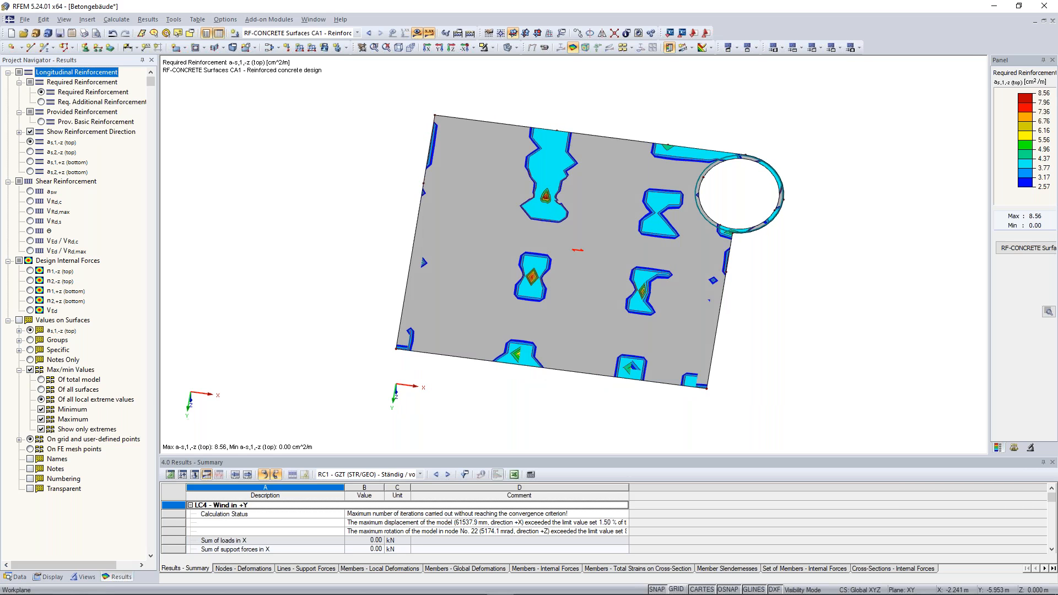
{"action": "middle_click_drag", "start_coordinate": [366, 262], "coordinate": [374, 162], "text": "ctrl"}
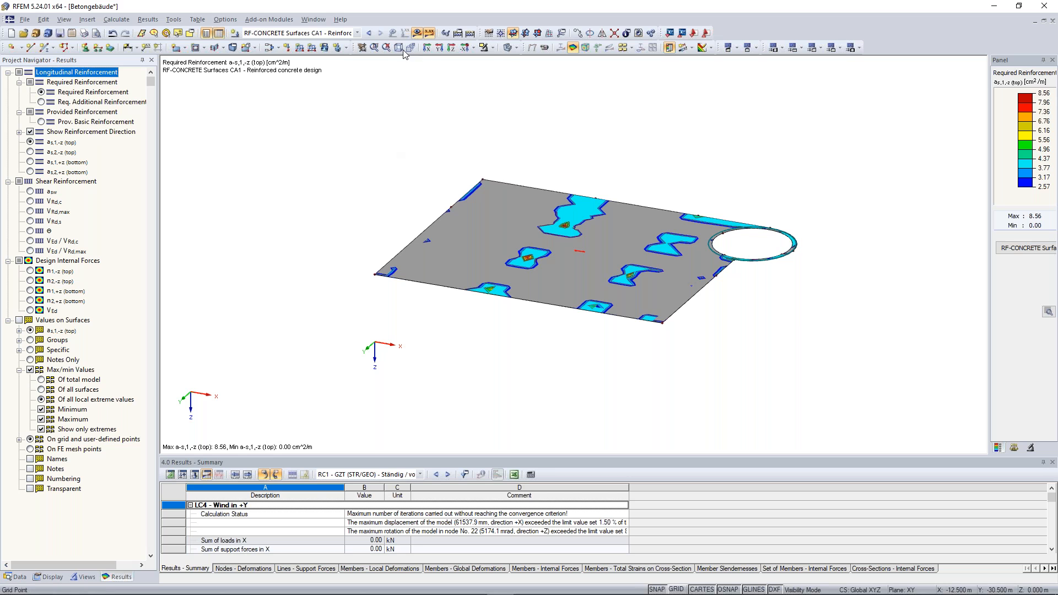
{"action": "left_click", "coordinate": [492, 48]}
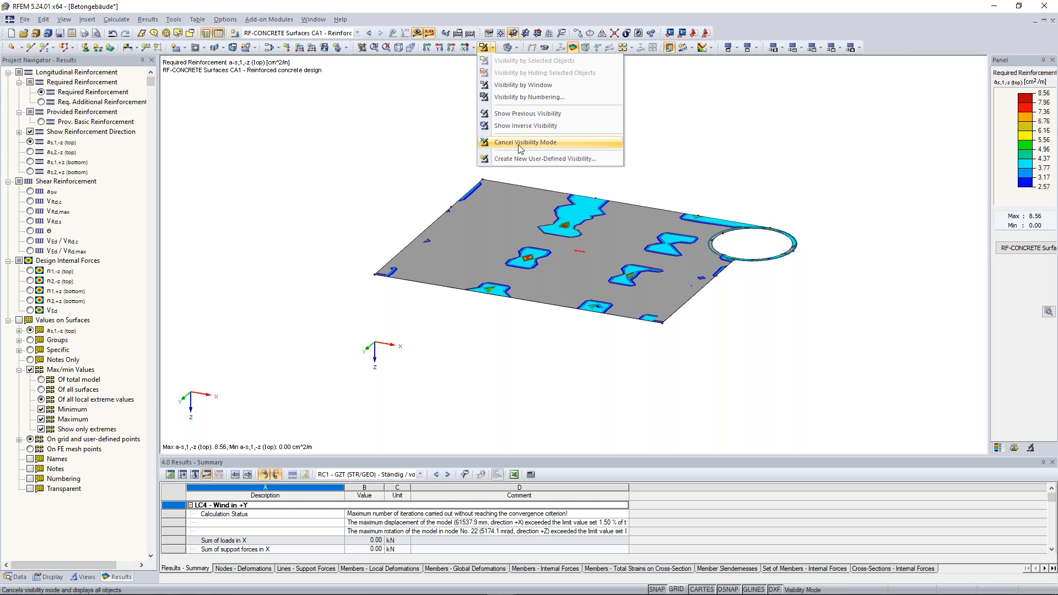
{"action": "left_click", "coordinate": [520, 143]}
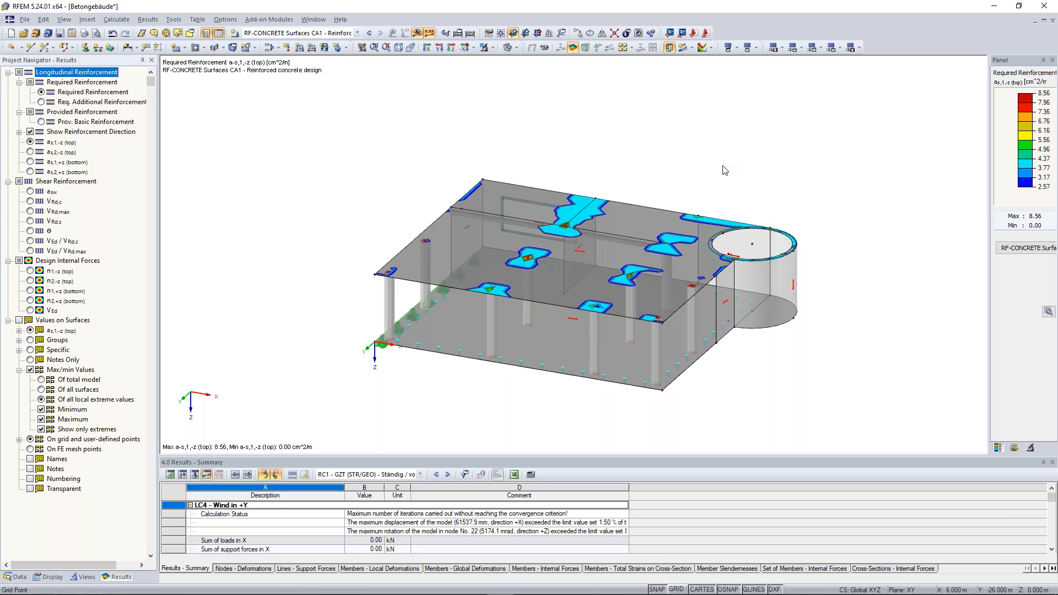
{"action": "middle_click_drag", "start_coordinate": [706, 160], "coordinate": [689, 155], "text": "ctrl"}
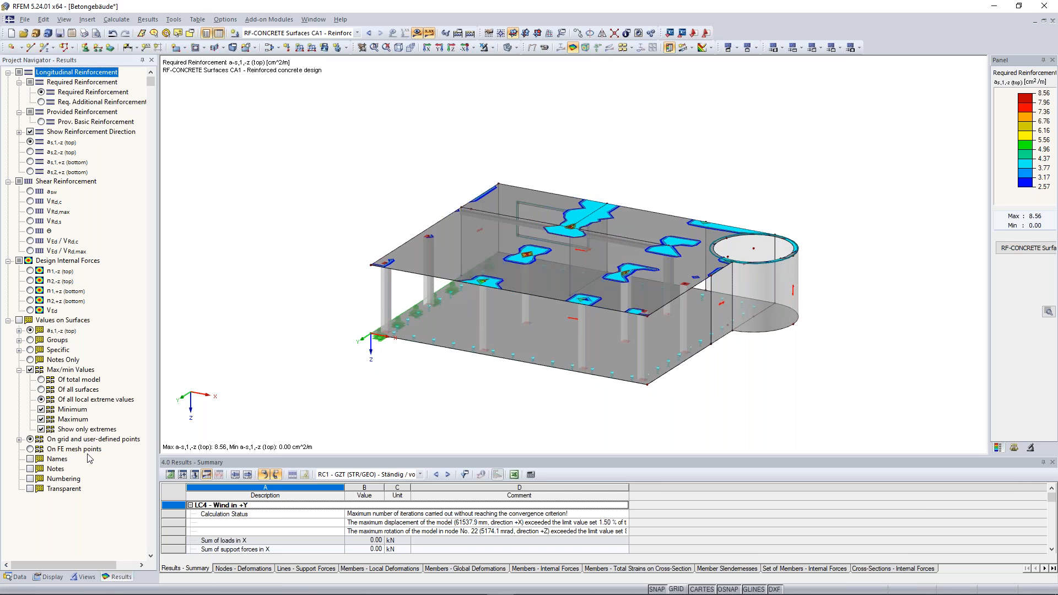
{"action": "left_click", "coordinate": [15, 577]}
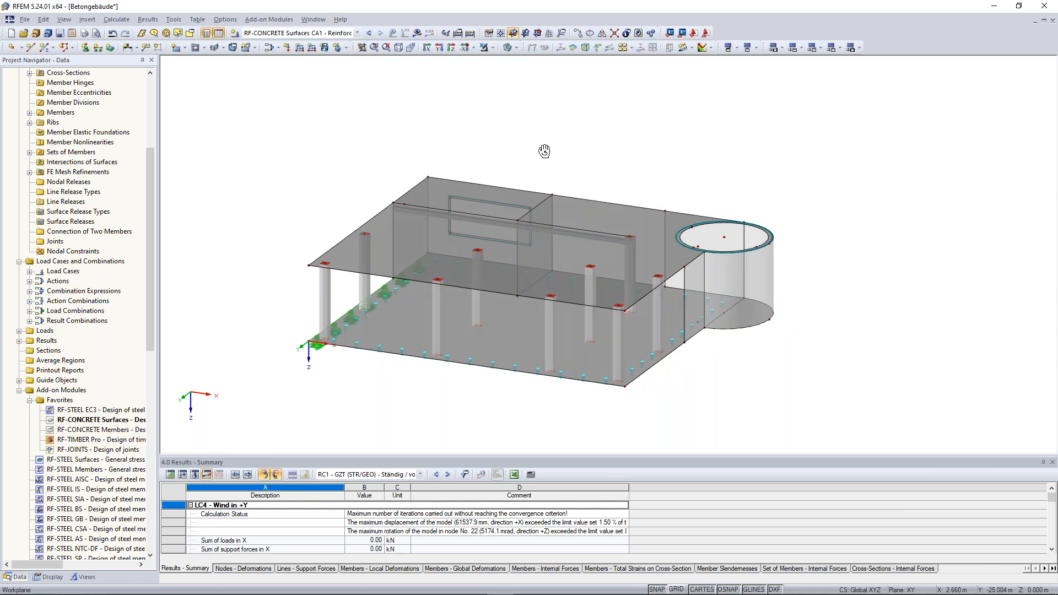
Step: Examine the rib parameters of the downstand beam member under the roof slab, then close the member settings without changes
{"action": "scroll", "coordinate": [496, 217], "scroll_direction": "up", "scroll_amount": 1}
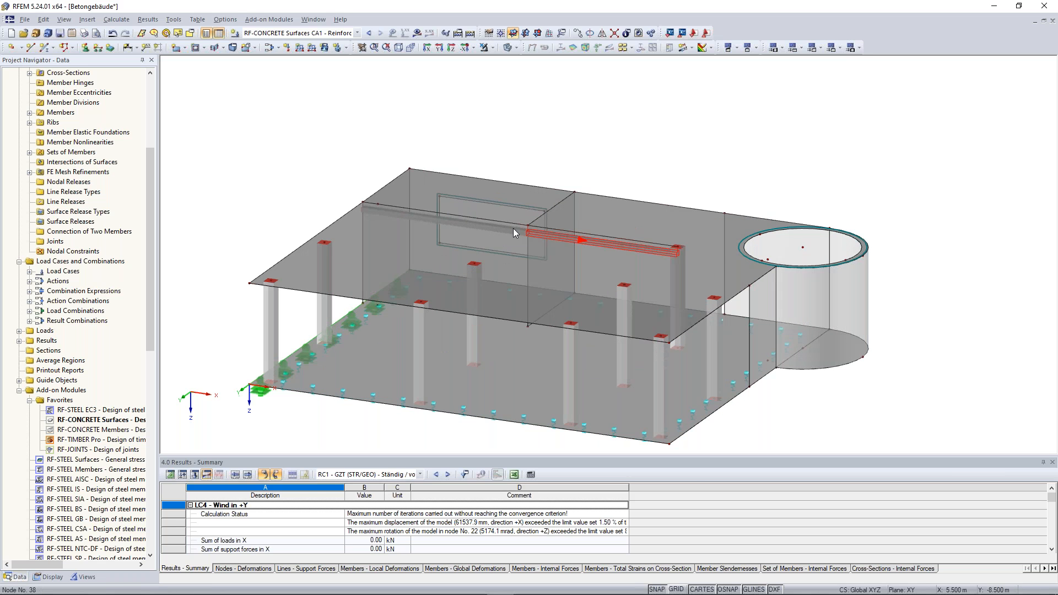
{"action": "double_click", "coordinate": [480, 227]}
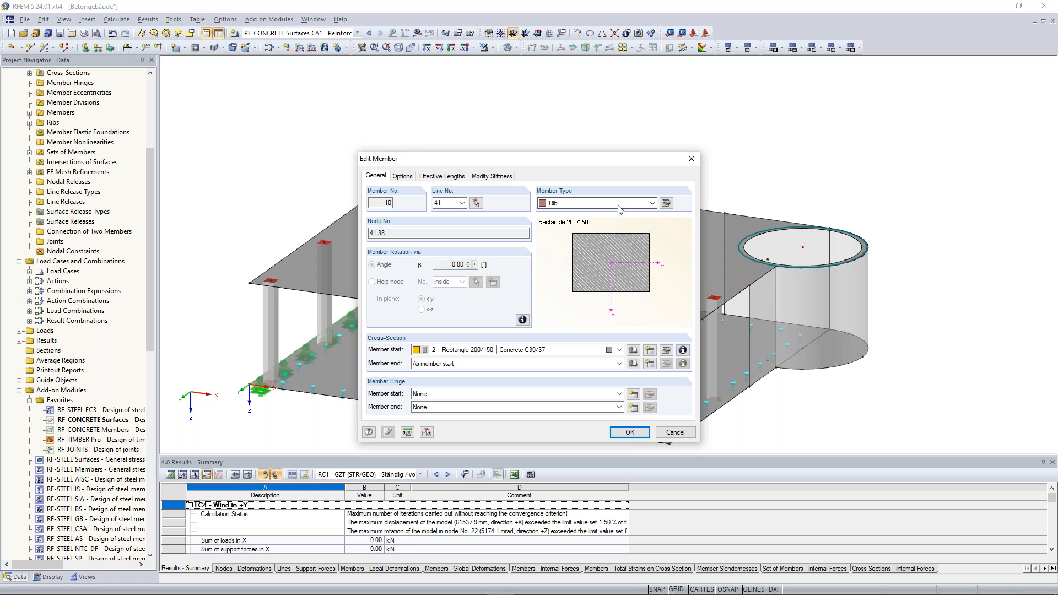
{"action": "left_click", "coordinate": [667, 203]}
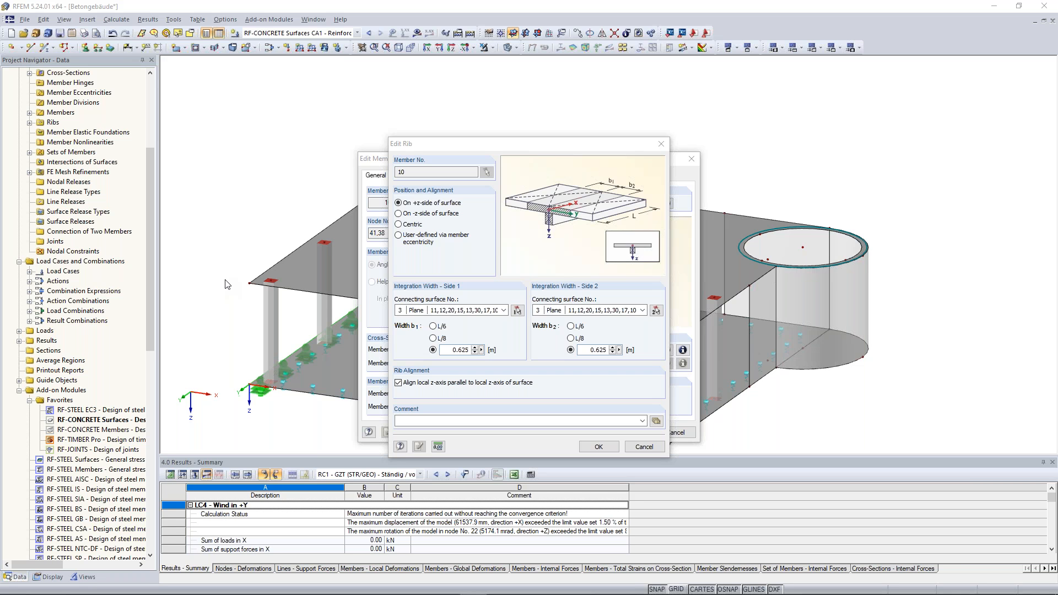
{"action": "left_click", "coordinate": [661, 148]}
{"action": "left_click", "coordinate": [699, 160]}
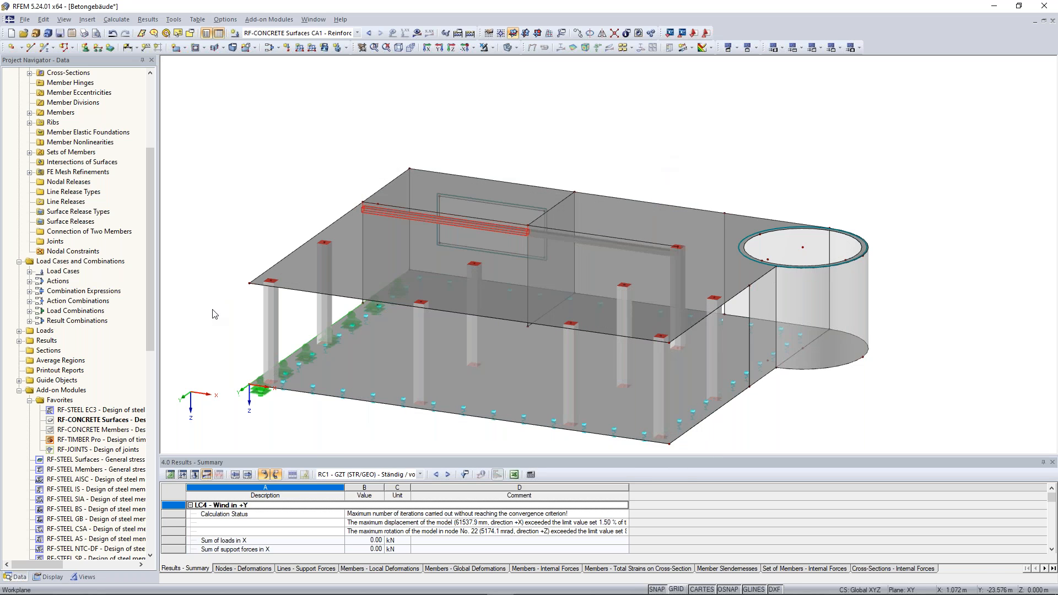
Step: Open the RF-CONCRETE Members design case, choose the CEN national annex and select RC1 for the ultimate limit state design
{"action": "double_click", "coordinate": [103, 434]}
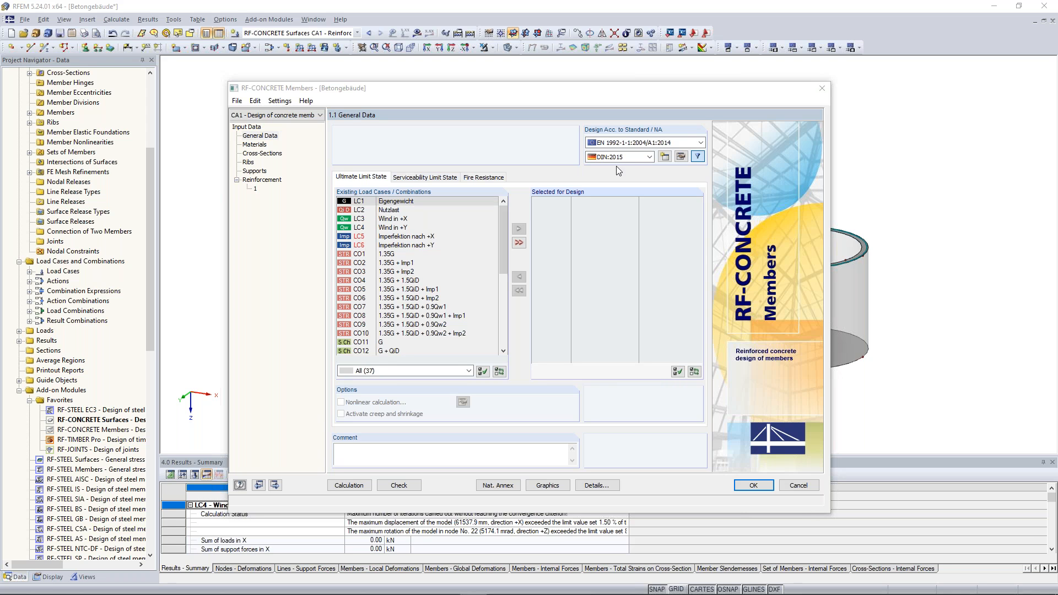
{"action": "left_click", "coordinate": [650, 157]}
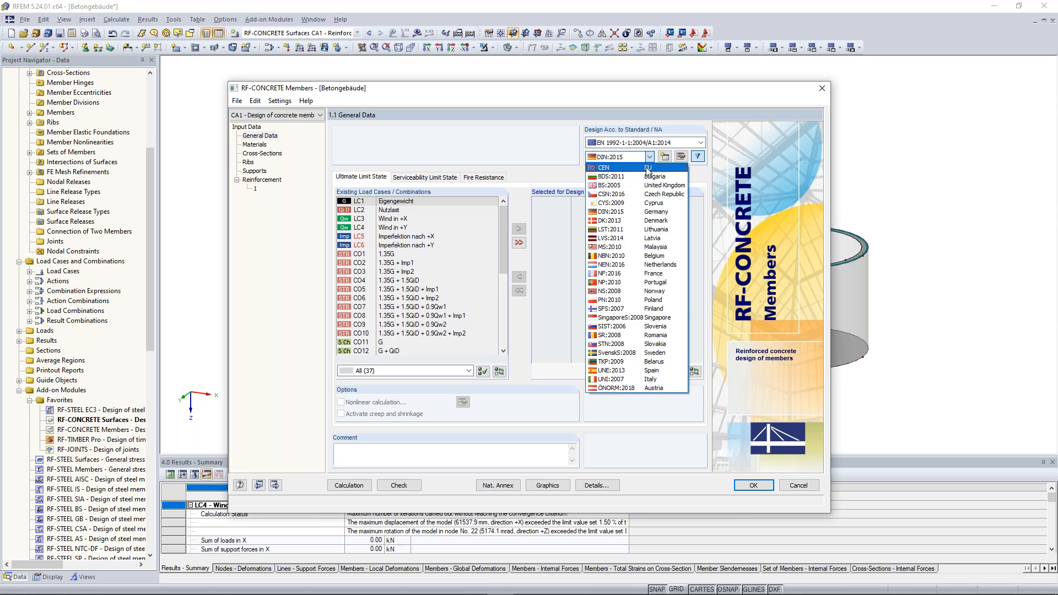
{"action": "left_click", "coordinate": [645, 168]}
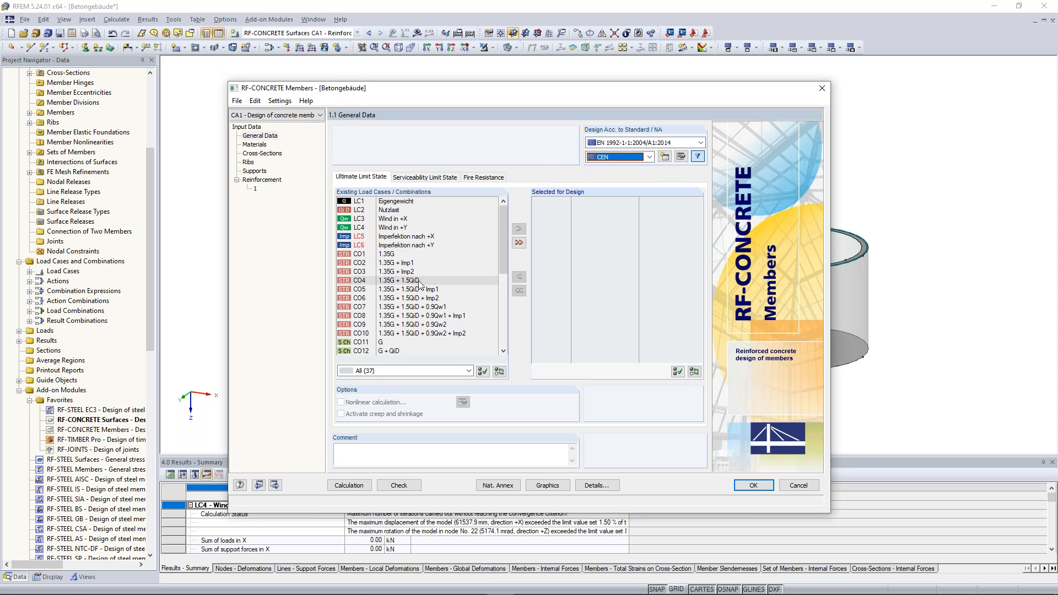
{"action": "left_click_drag", "start_coordinate": [503, 260], "coordinate": [504, 348]}
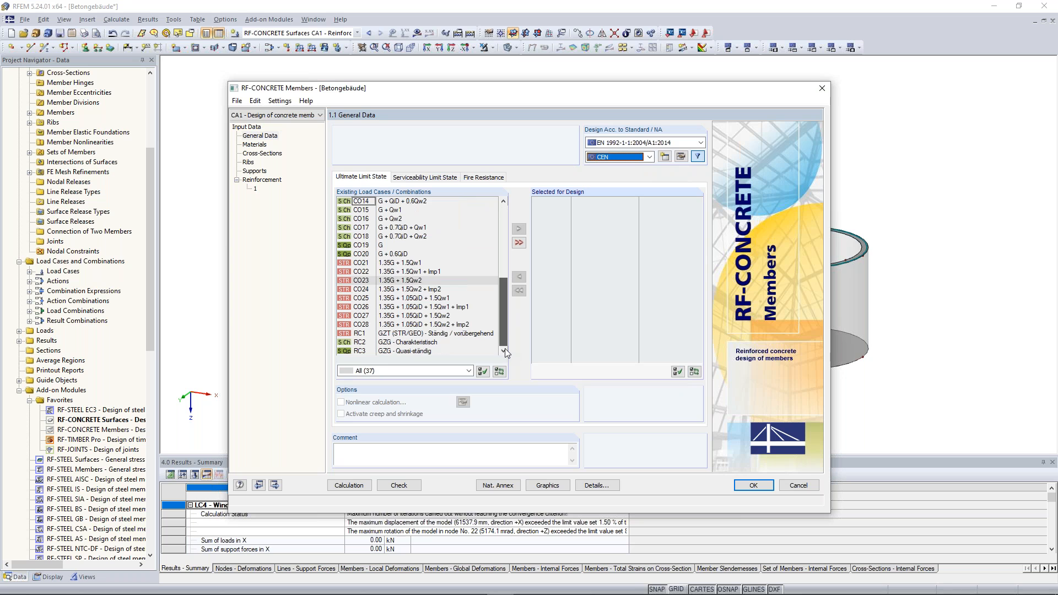
{"action": "left_click", "coordinate": [469, 334]}
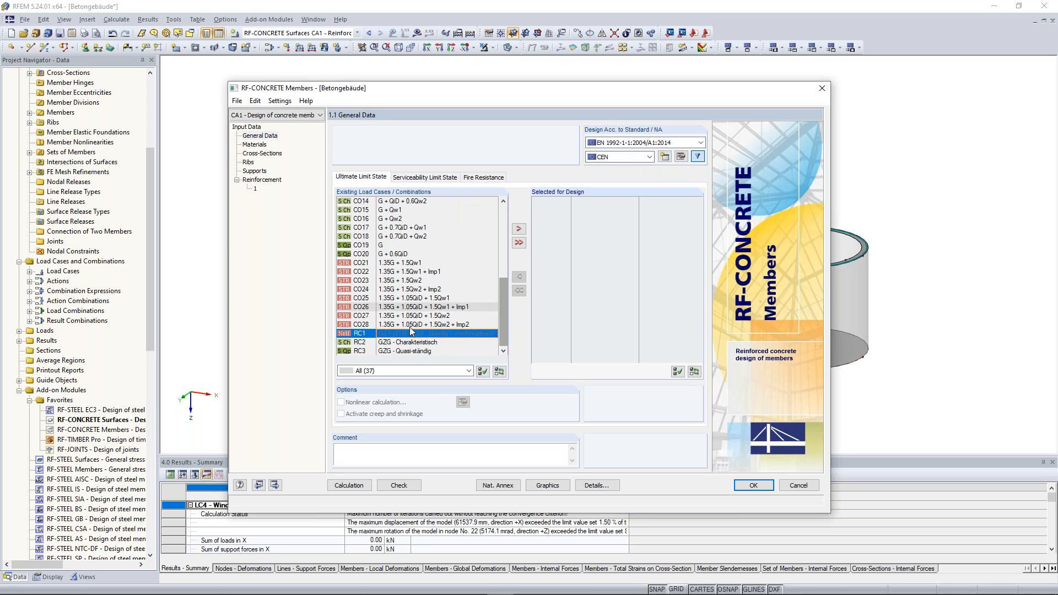
{"action": "left_click", "coordinate": [518, 228]}
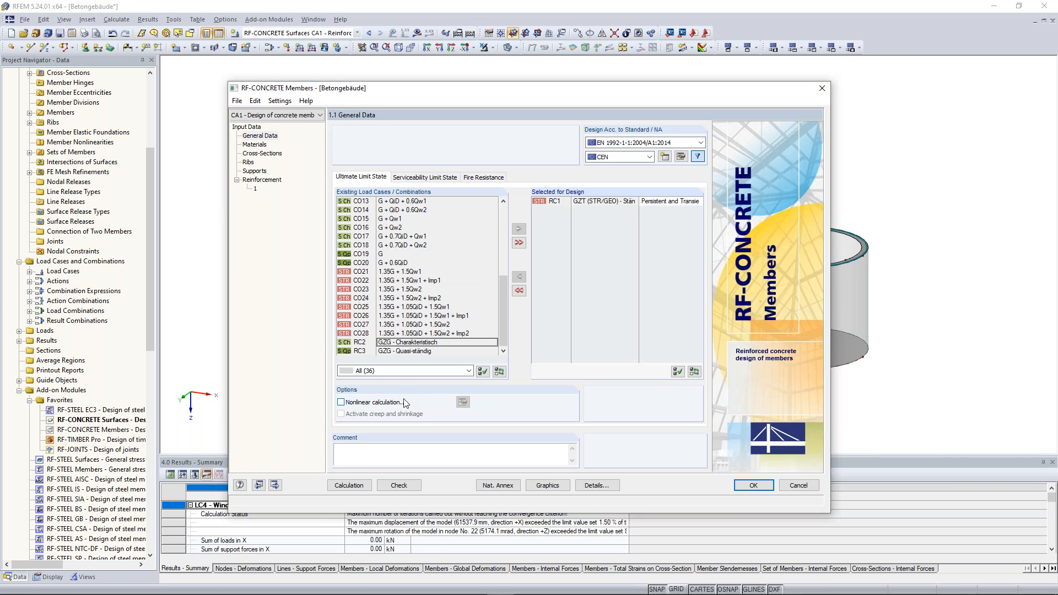
Step: Review the materials, cross-sections and rib effective widths in the concrete member design case
{"action": "left_click", "coordinate": [254, 145]}
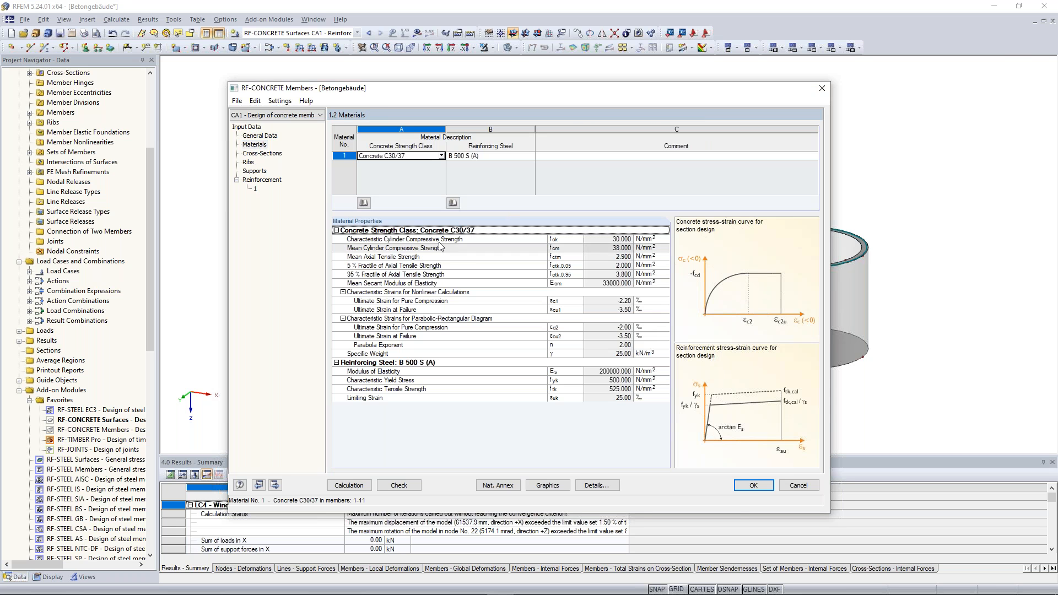
{"action": "left_click", "coordinate": [262, 153]}
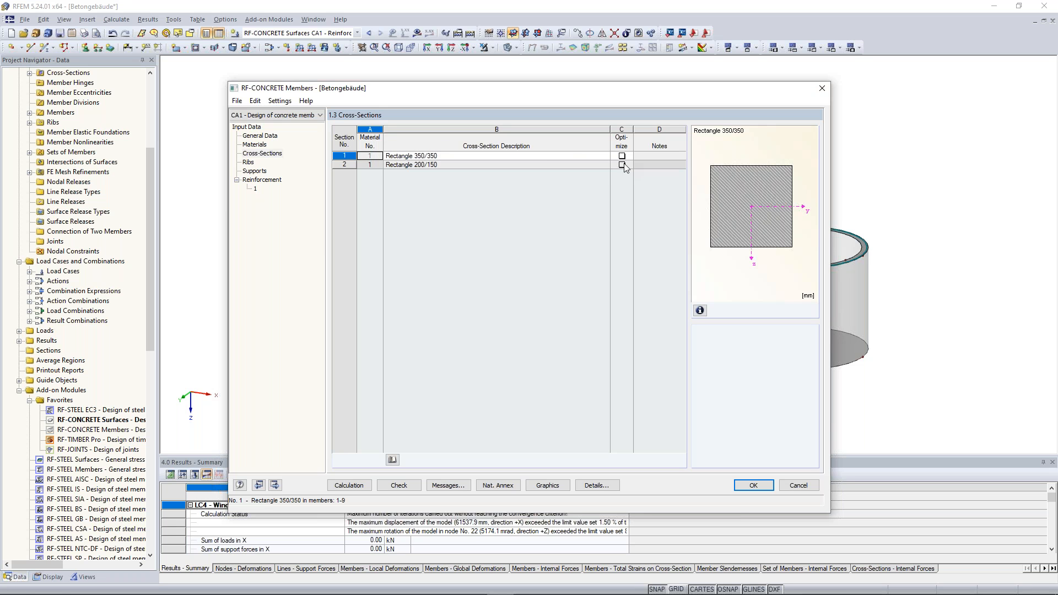
{"action": "left_click", "coordinate": [249, 163]}
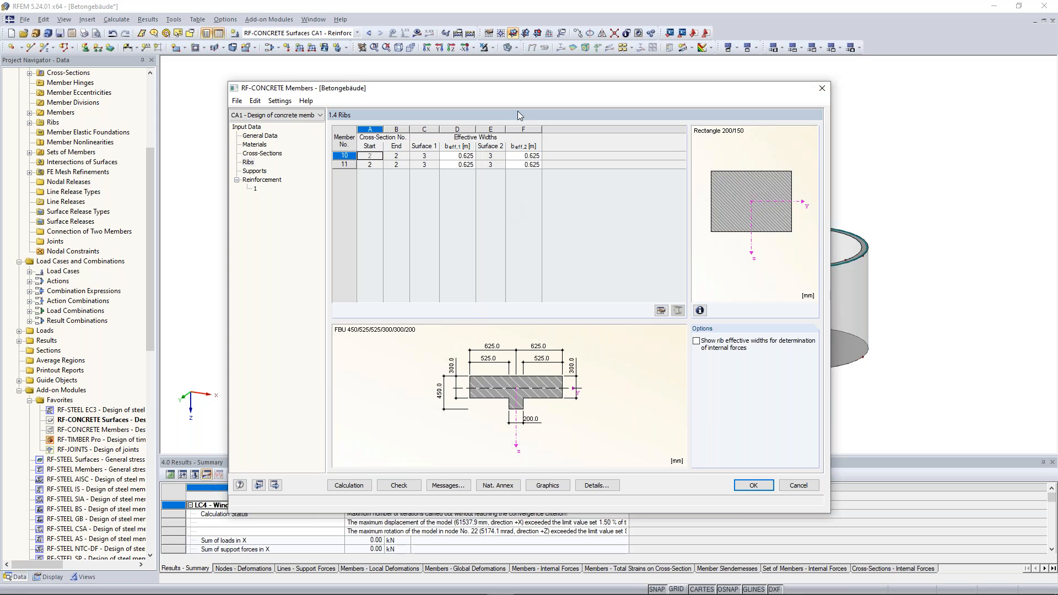
{"action": "left_click_drag", "start_coordinate": [524, 96], "coordinate": [527, 80]}
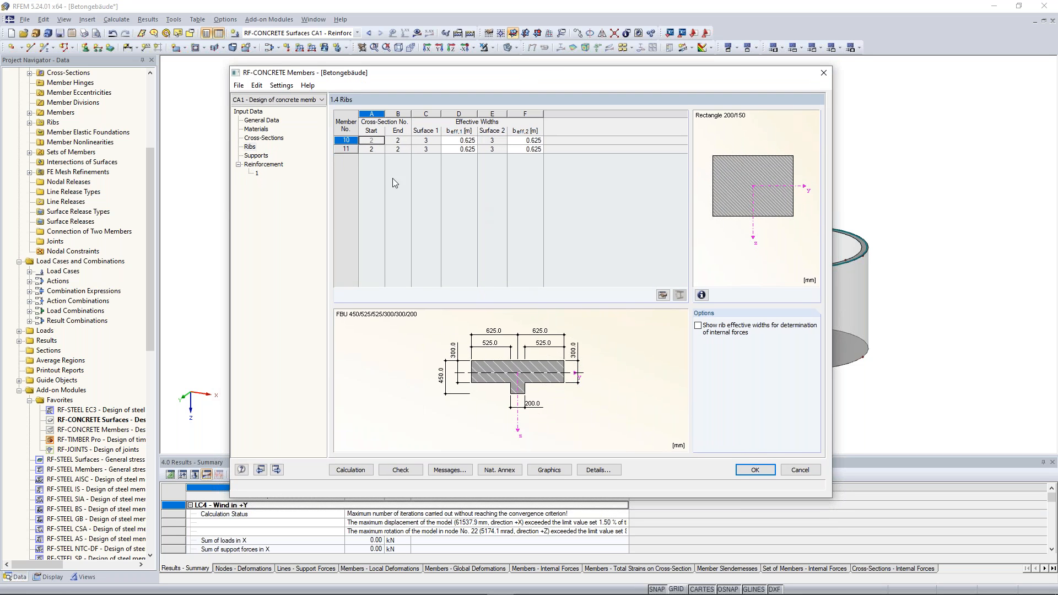
Step: Define the downstand beam's supports by picking nodes 38, 39 and 41 in the model
{"action": "left_click", "coordinate": [260, 156]}
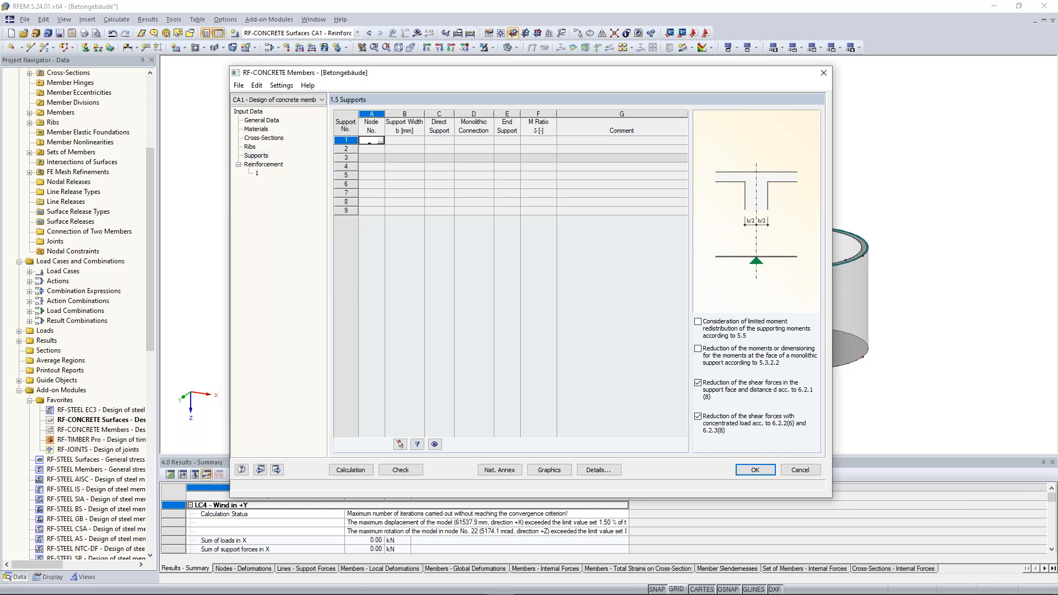
{"action": "left_click", "coordinate": [380, 141]}
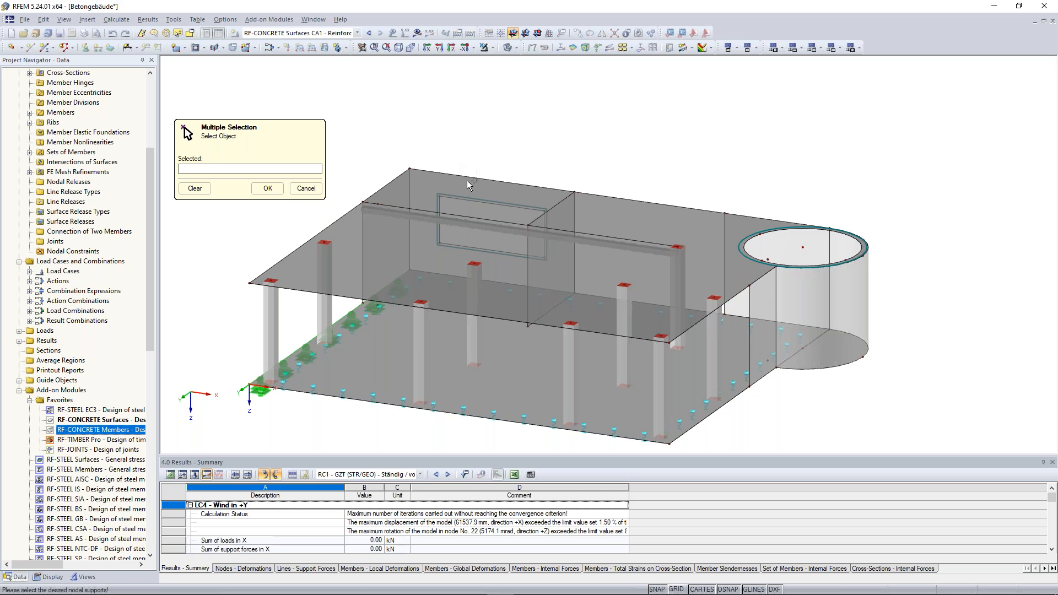
{"action": "scroll", "coordinate": [364, 185], "scroll_direction": "up", "scroll_amount": 1}
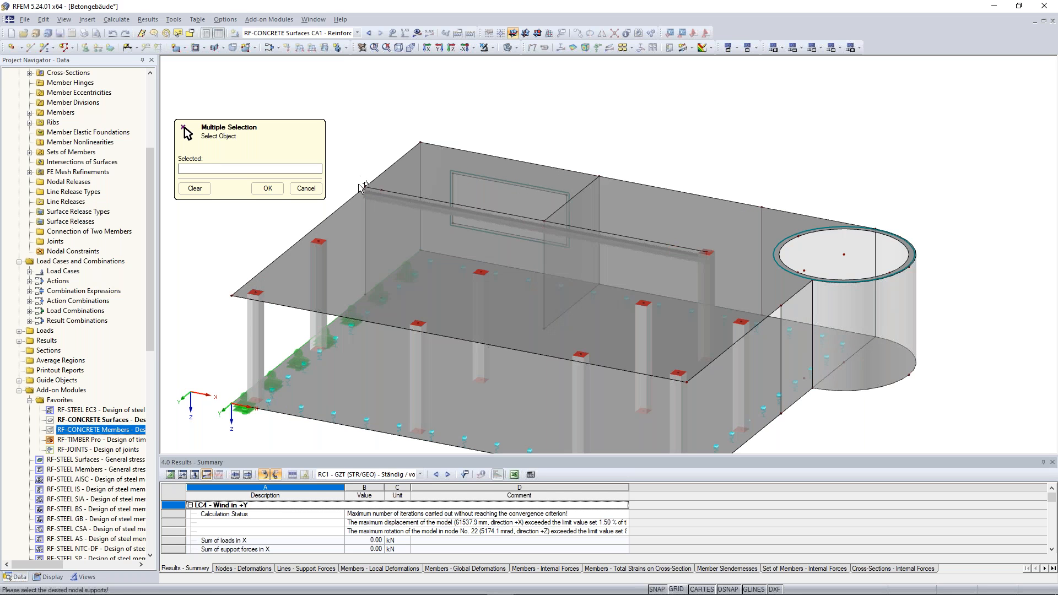
{"action": "left_click", "coordinate": [365, 185]}
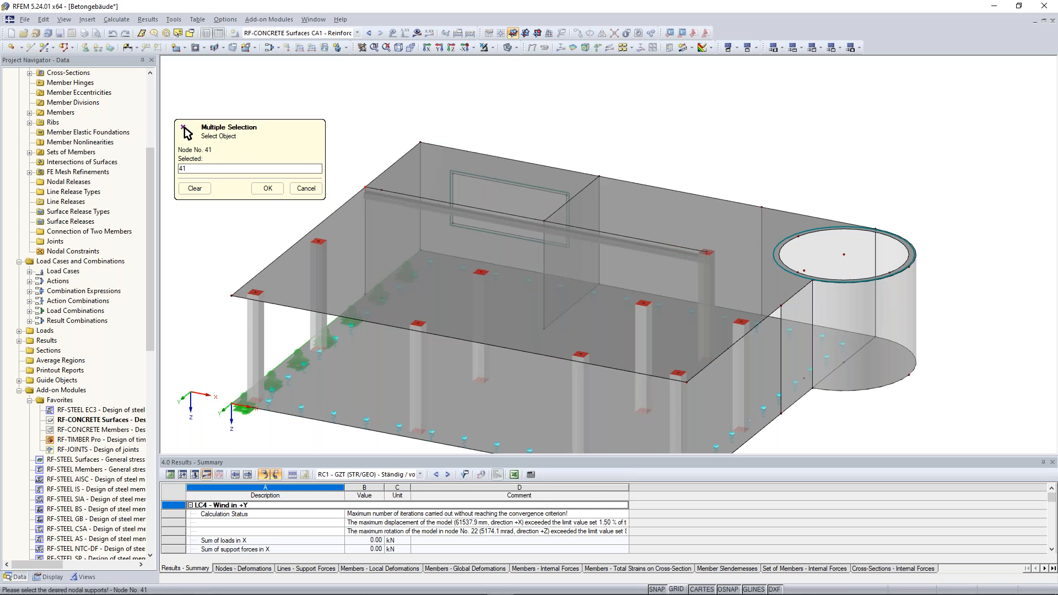
{"action": "left_click", "coordinate": [710, 253]}
{"action": "left_click", "coordinate": [319, 240]}
{"action": "left_click", "coordinate": [268, 189]}
{"action": "left_click", "coordinate": [267, 188]}
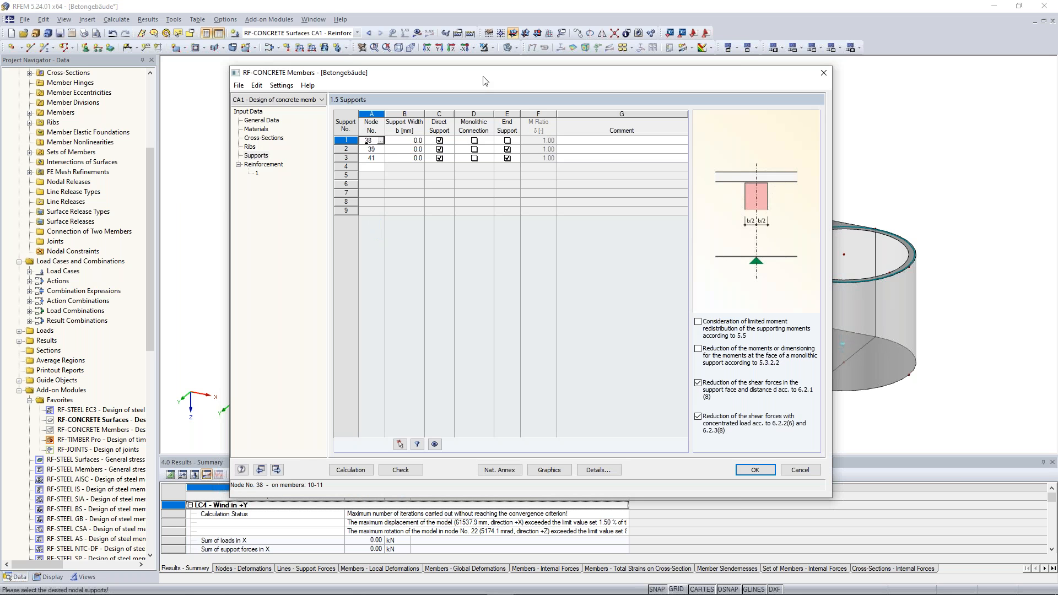
Step: Set a monolithic connection for all three beam supports at nodes 38, 39 and 41
{"action": "left_click_drag", "start_coordinate": [483, 81], "coordinate": [502, 314]}
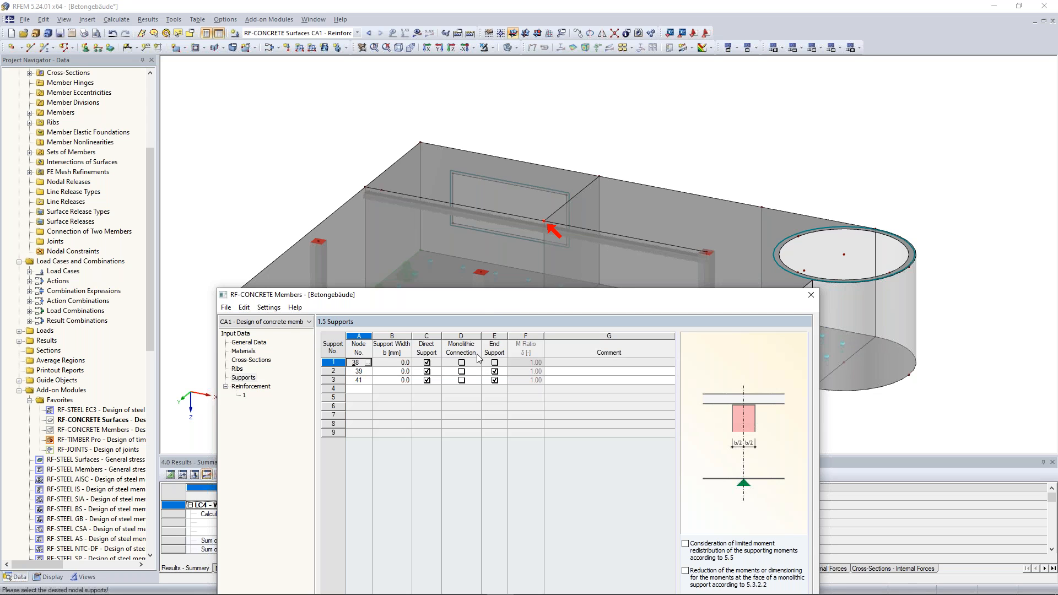
{"action": "left_click_drag", "start_coordinate": [488, 297], "coordinate": [488, 275]}
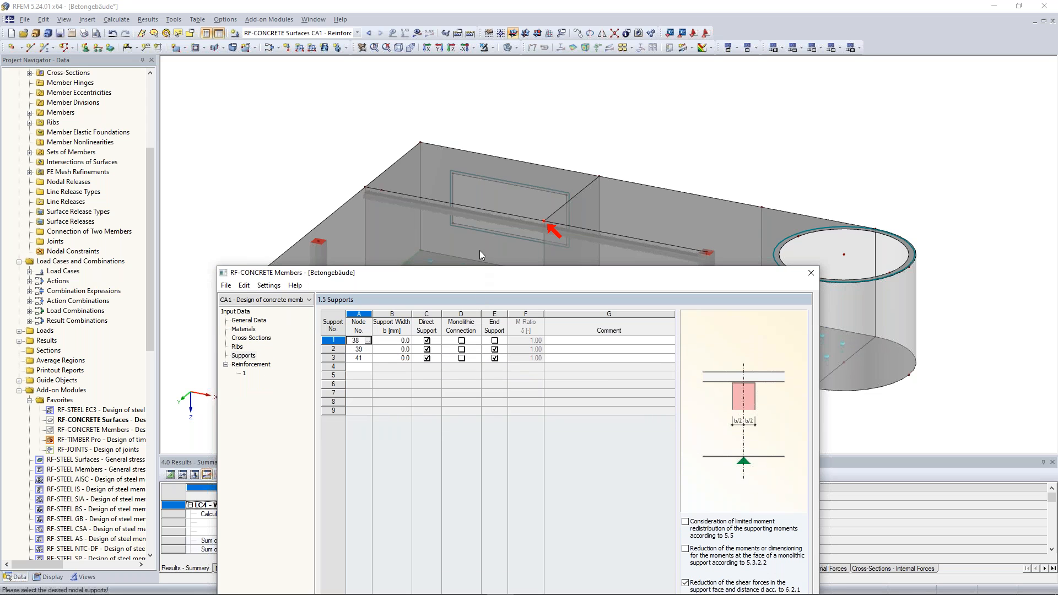
{"action": "left_click", "coordinate": [463, 341]}
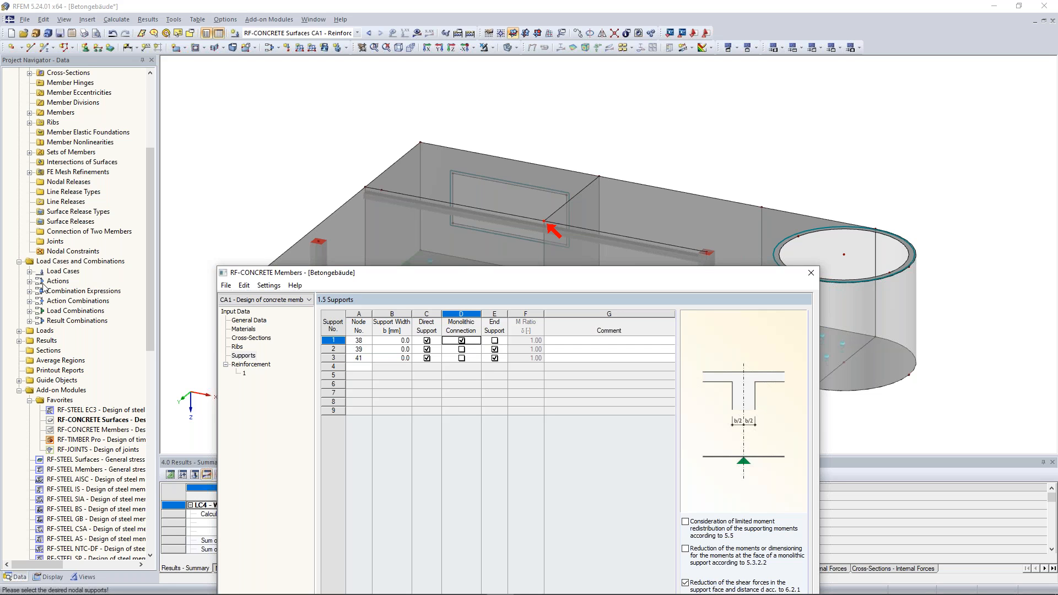
{"action": "left_click", "coordinate": [461, 349]}
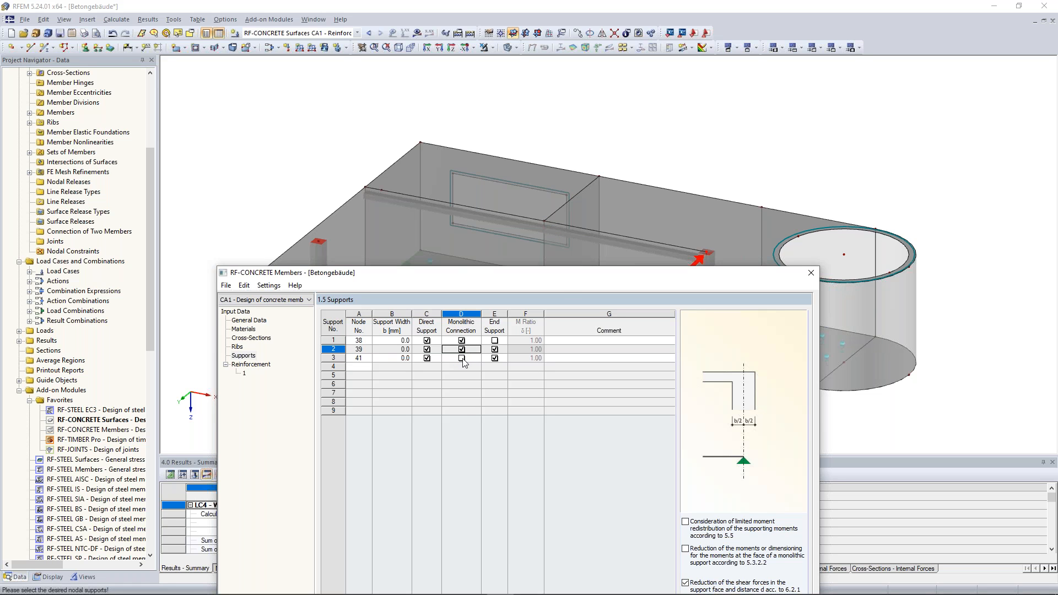
{"action": "left_click", "coordinate": [461, 358]}
{"action": "left_click_drag", "start_coordinate": [574, 274], "coordinate": [567, 60]}
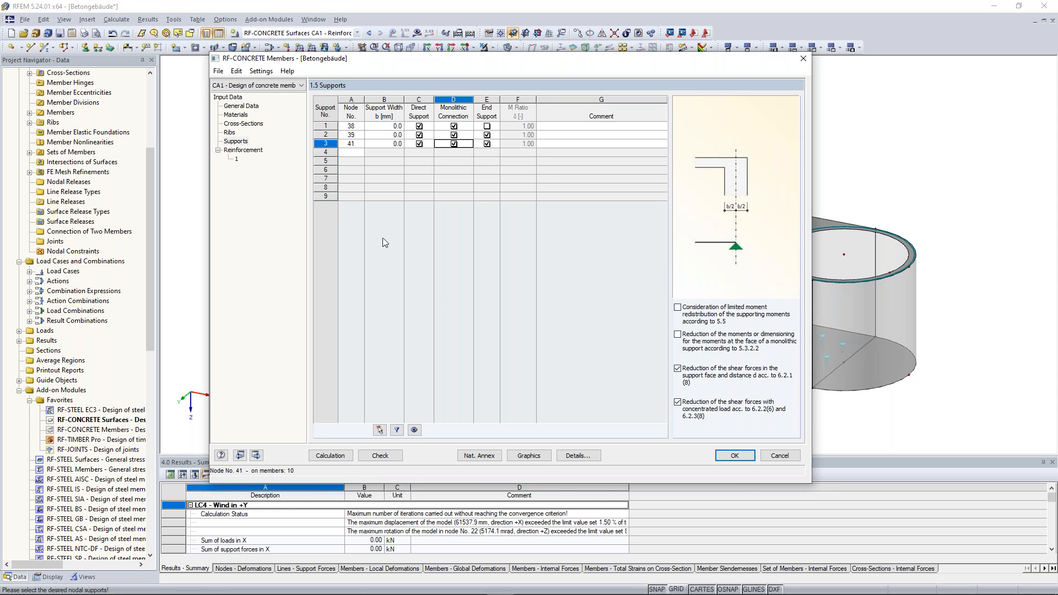
Step: Name reinforcement group 1 "Downstand Beam"
{"action": "left_click", "coordinate": [238, 164]}
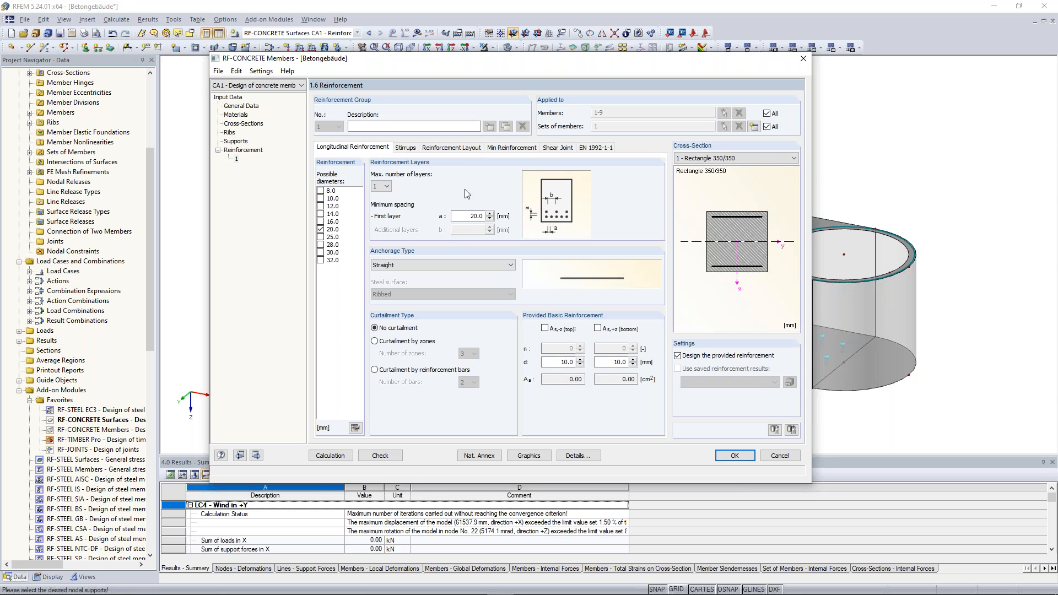
{"action": "left_click", "coordinate": [456, 125]}
{"action": "type", "text": "Downstand "}
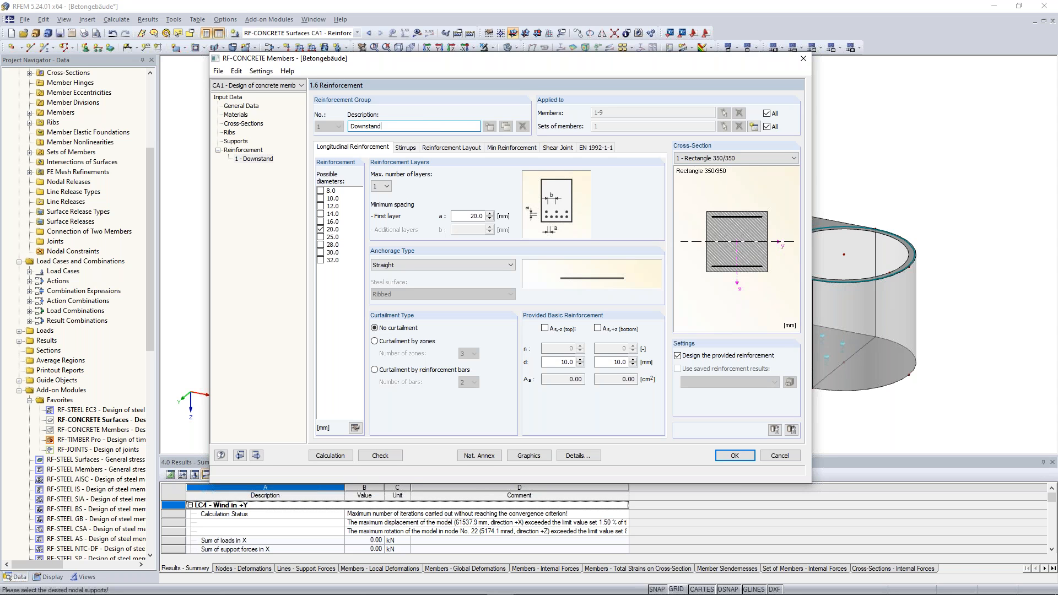
{"action": "type", "text": "Beam"}
Step: Apply the Downstand Beam reinforcement group only to set of members 1, removing the individual members 1-9
{"action": "left_click", "coordinate": [766, 113]}
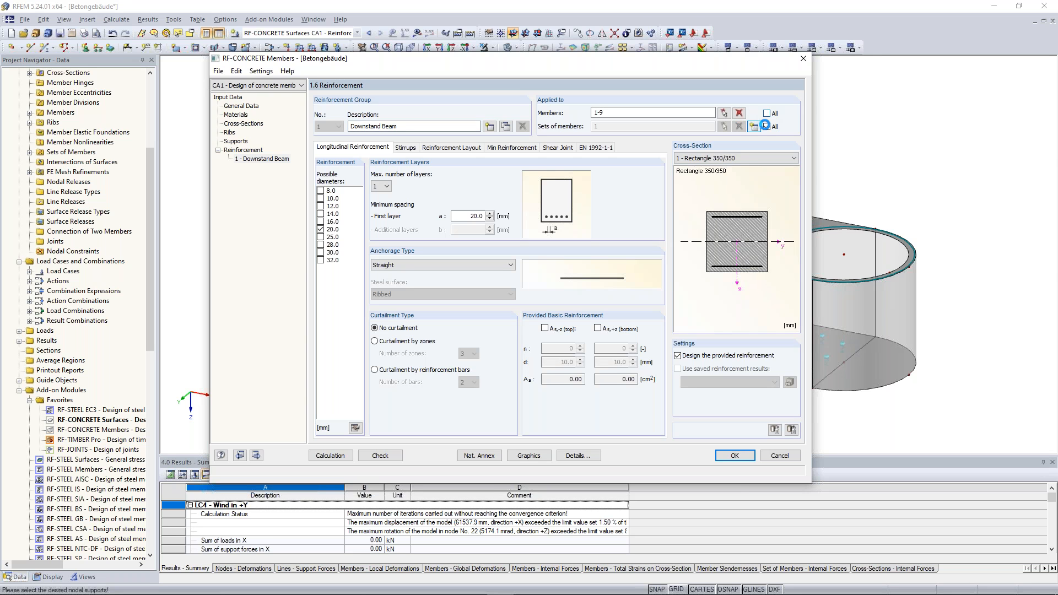
{"action": "left_click", "coordinate": [766, 127]}
{"action": "left_click", "coordinate": [724, 128]}
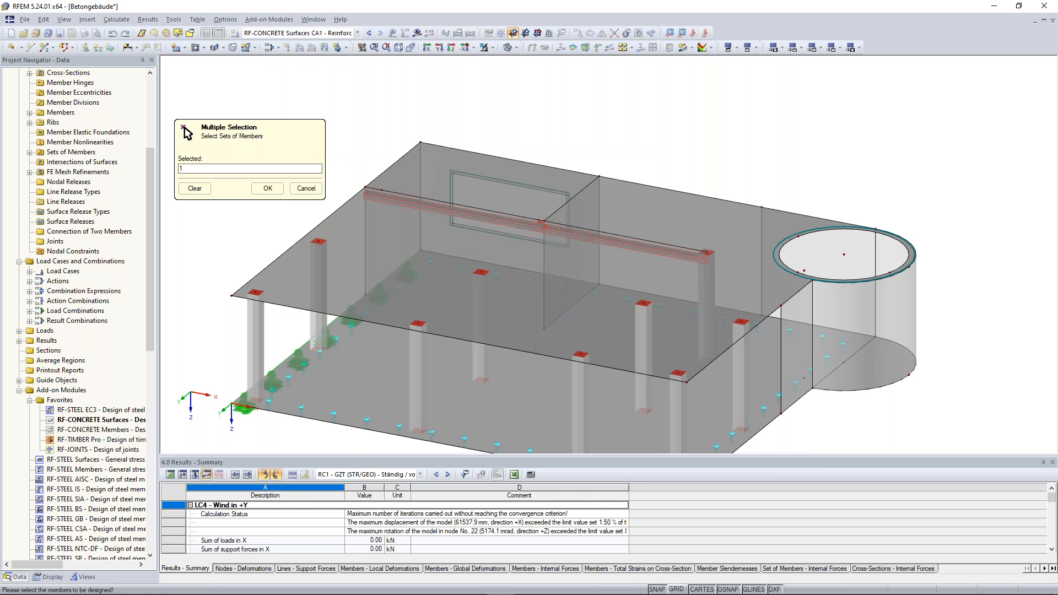
{"action": "left_click", "coordinate": [268, 189]}
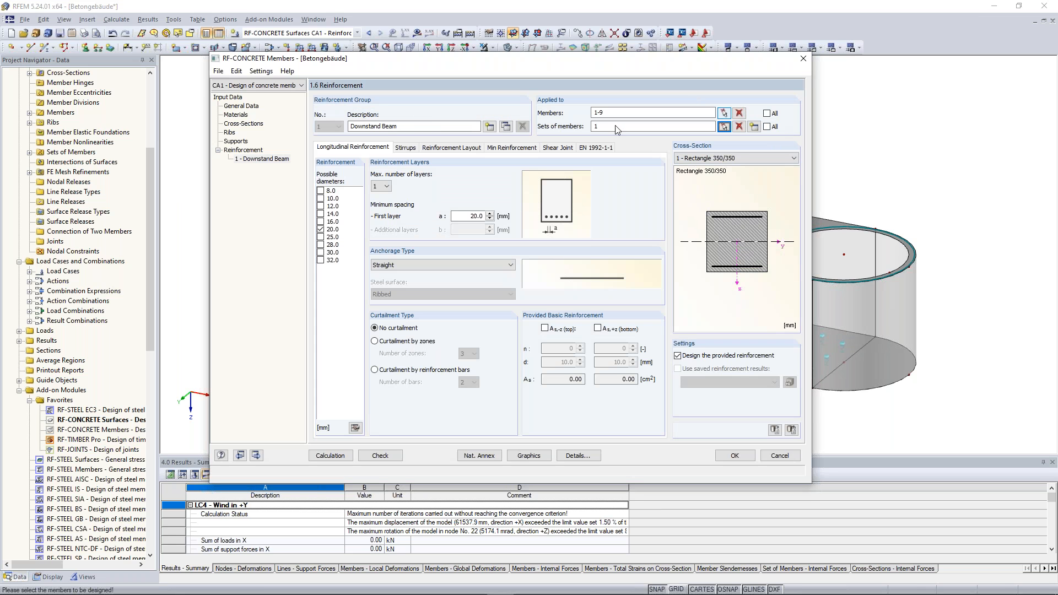
{"action": "left_click", "coordinate": [739, 113]}
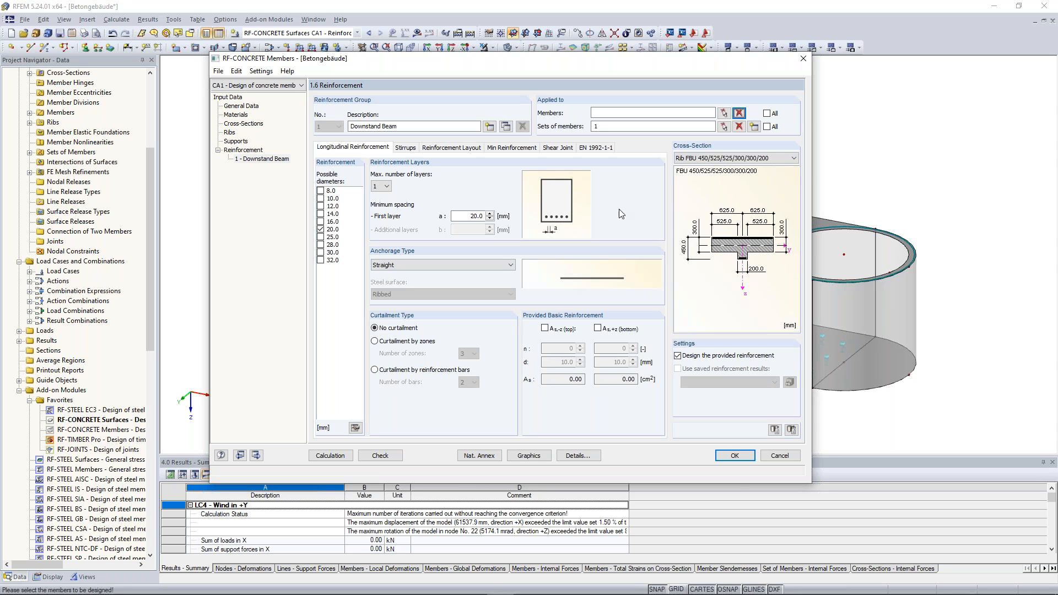
Step: Allow longitudinal bar diameters of 16, 20 and 25 mm for the downstand beam, with one layer and straight anchorage
{"action": "left_click", "coordinate": [320, 228]}
{"action": "left_click", "coordinate": [320, 222]}
{"action": "left_click", "coordinate": [320, 229]}
{"action": "left_click", "coordinate": [320, 237]}
{"action": "left_click", "coordinate": [388, 187]}
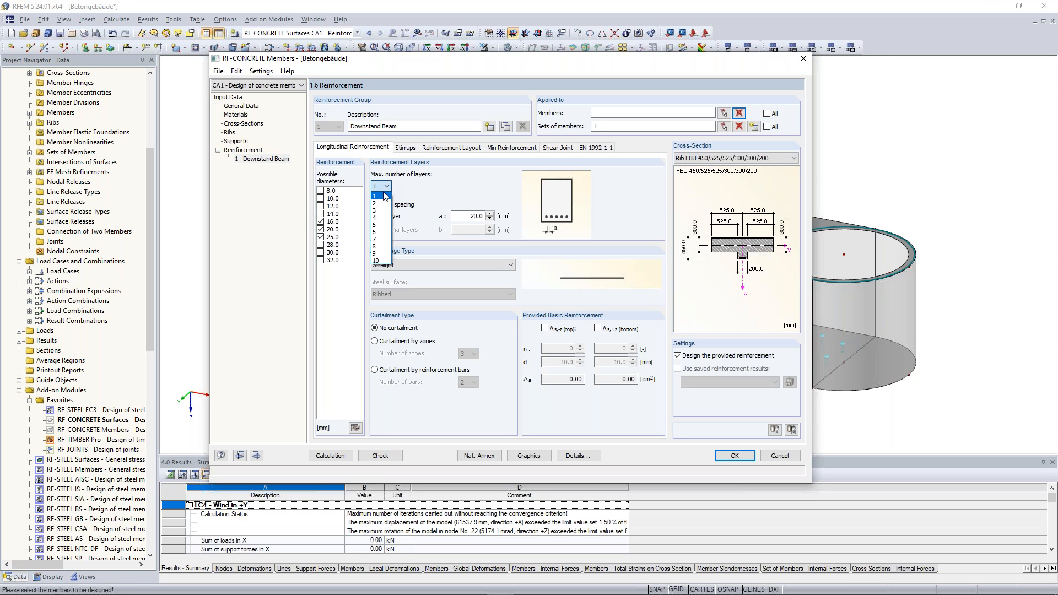
{"action": "left_click", "coordinate": [385, 196]}
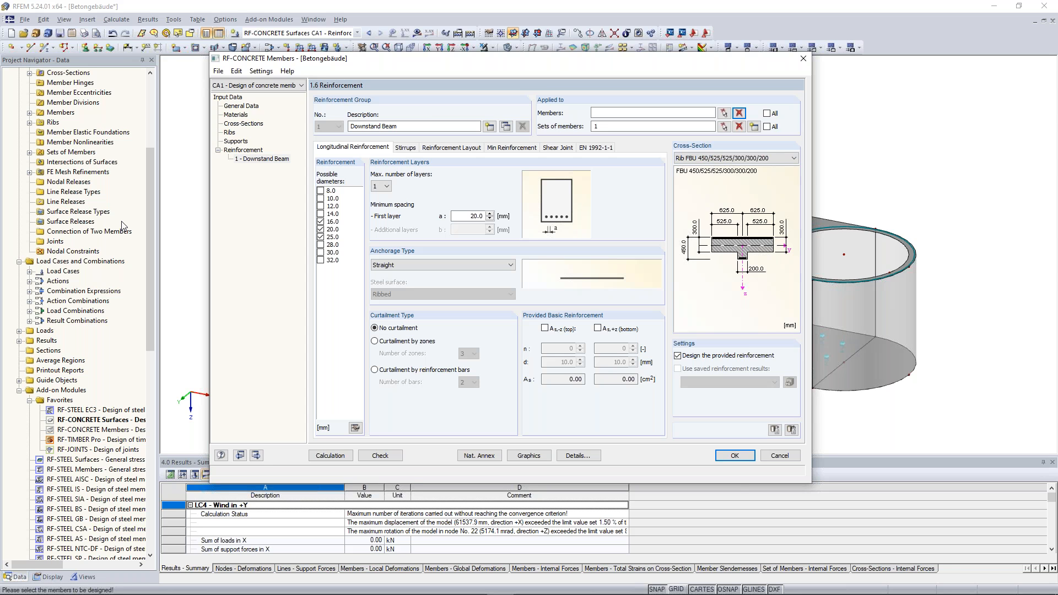
{"action": "left_click", "coordinate": [452, 266]}
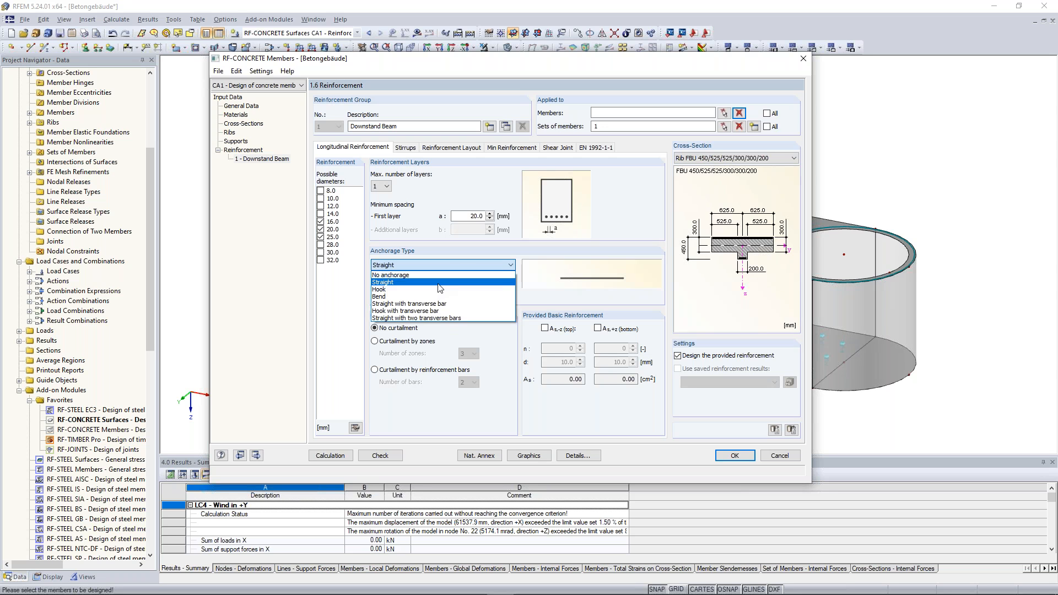
{"action": "left_click", "coordinate": [438, 283]}
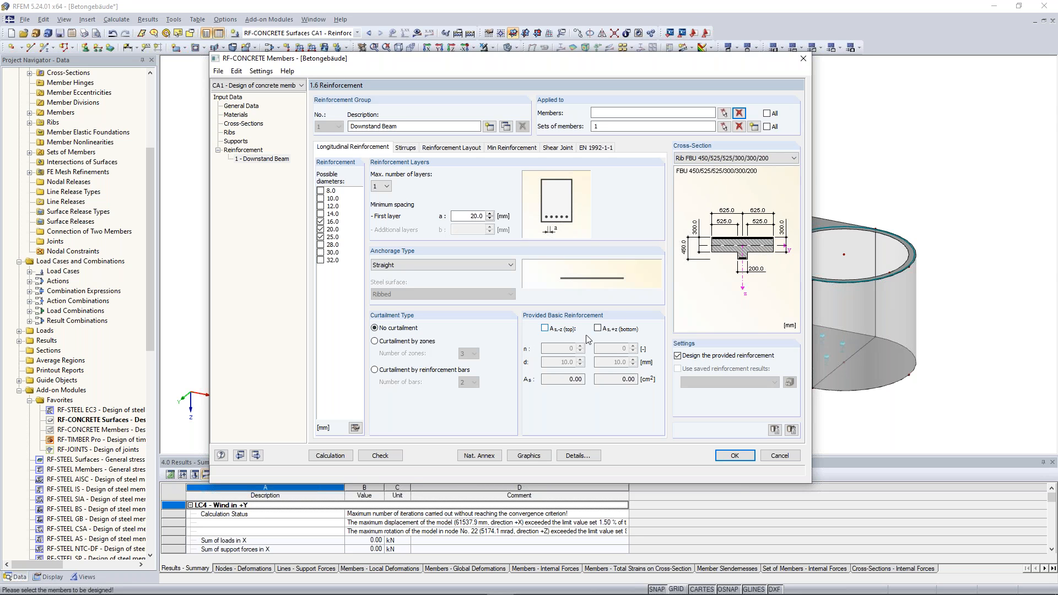
Step: Switch the downstand beam's stirrup layout to a defined stirrup spacing of 50 - 300 mm in 50 mm increments
{"action": "left_click", "coordinate": [406, 147]}
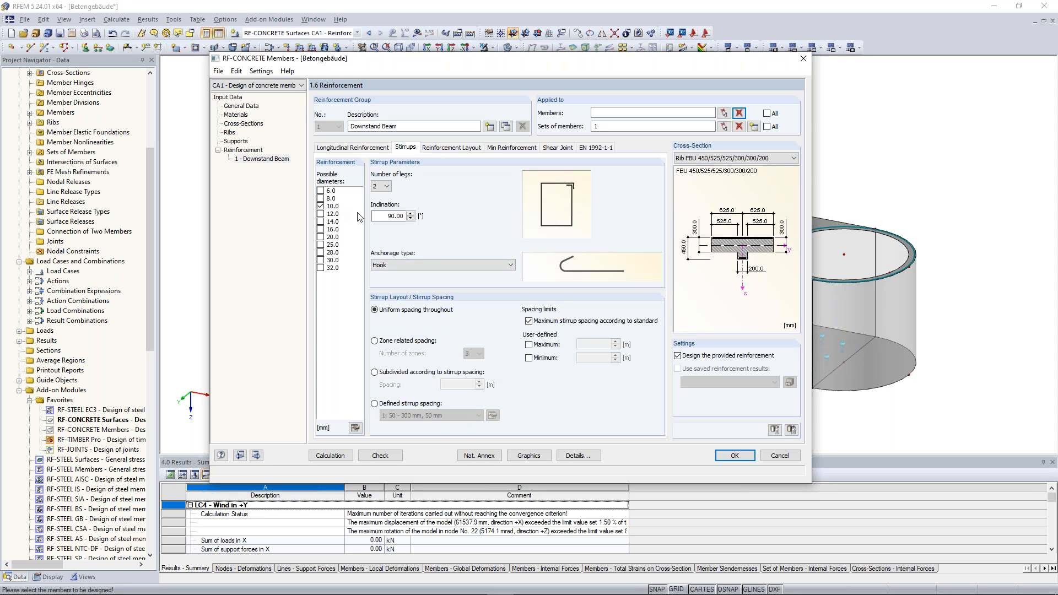
{"action": "left_click_drag", "start_coordinate": [385, 217], "coordinate": [409, 218]}
{"action": "left_click", "coordinate": [382, 217]}
{"action": "left_click_drag", "start_coordinate": [387, 216], "coordinate": [410, 216]}
{"action": "left_click", "coordinate": [386, 218]}
{"action": "left_click", "coordinate": [412, 405]}
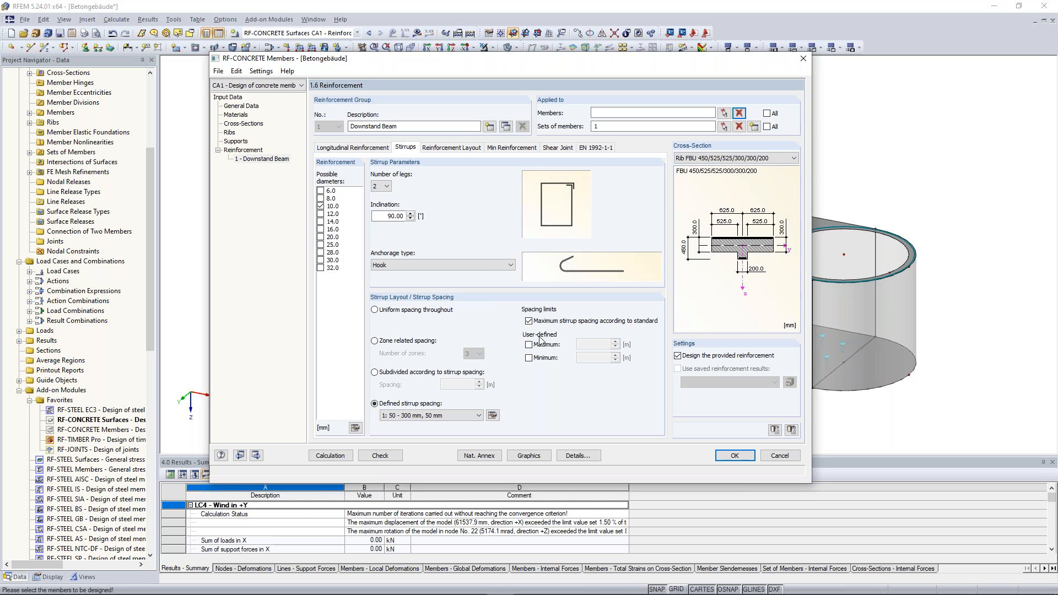
Step: Turn off even distribution of the reinforcement over the complete slab width and check the top, bottom and side concrete covers
{"action": "left_click", "coordinate": [449, 150]}
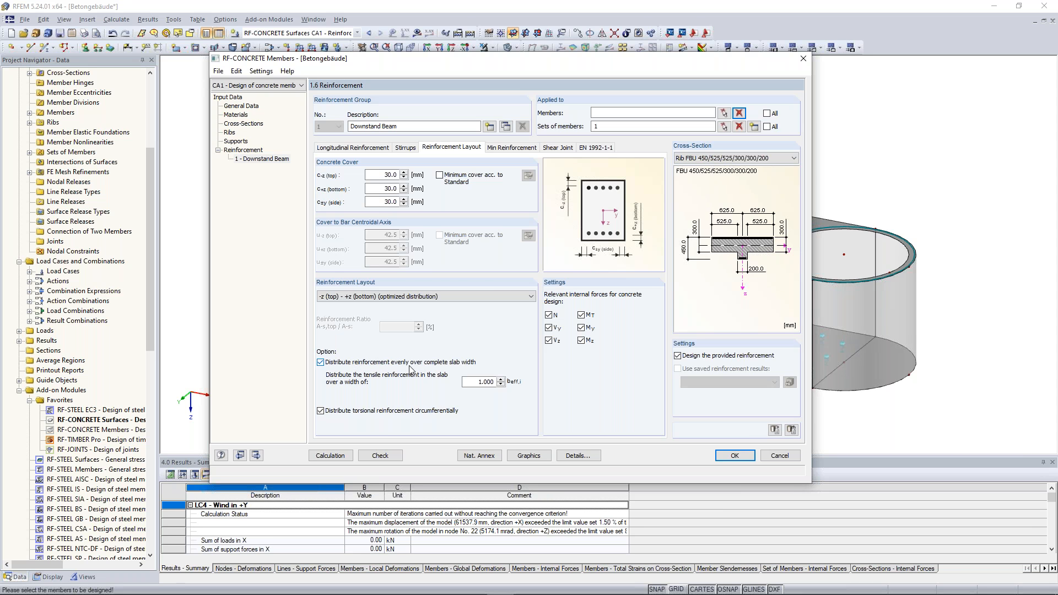
{"action": "left_click", "coordinate": [320, 361]}
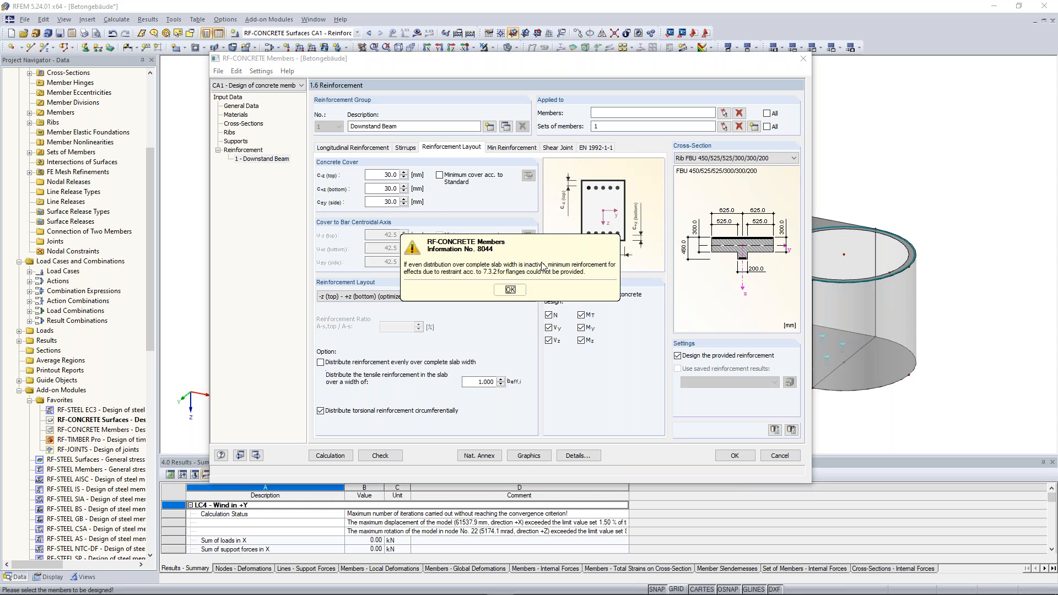
{"action": "left_click", "coordinate": [512, 295]}
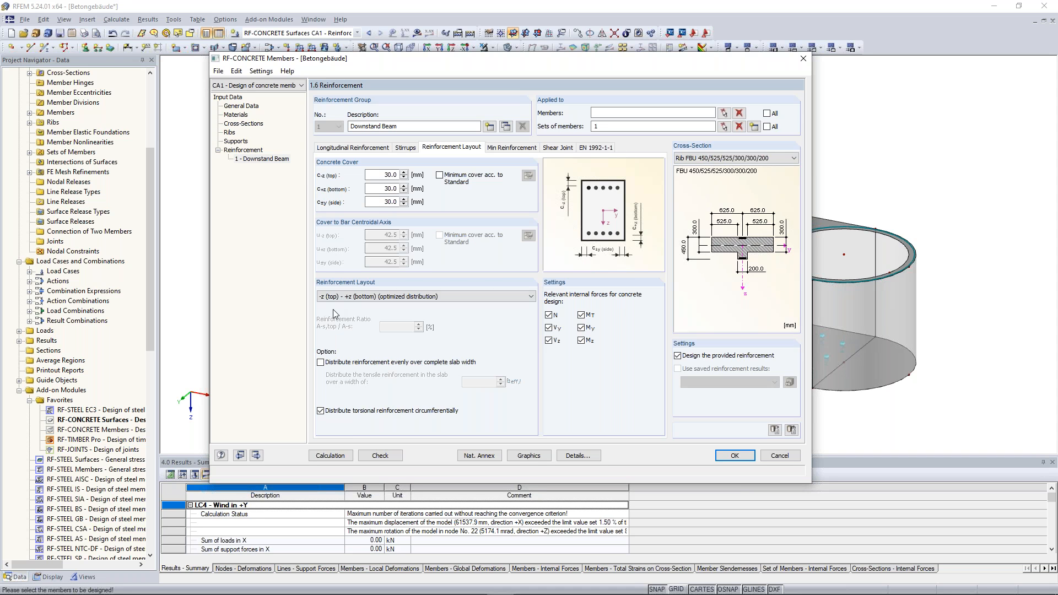
{"action": "double_click", "coordinate": [388, 175]}
{"action": "double_click", "coordinate": [388, 189]}
{"action": "double_click", "coordinate": [388, 202]}
{"action": "left_click", "coordinate": [380, 204]}
Step: Review the minimum reinforcement, shear joint and EN 1992-1-1 settings, and calculate the downstand beam design
{"action": "left_click", "coordinate": [505, 149]}
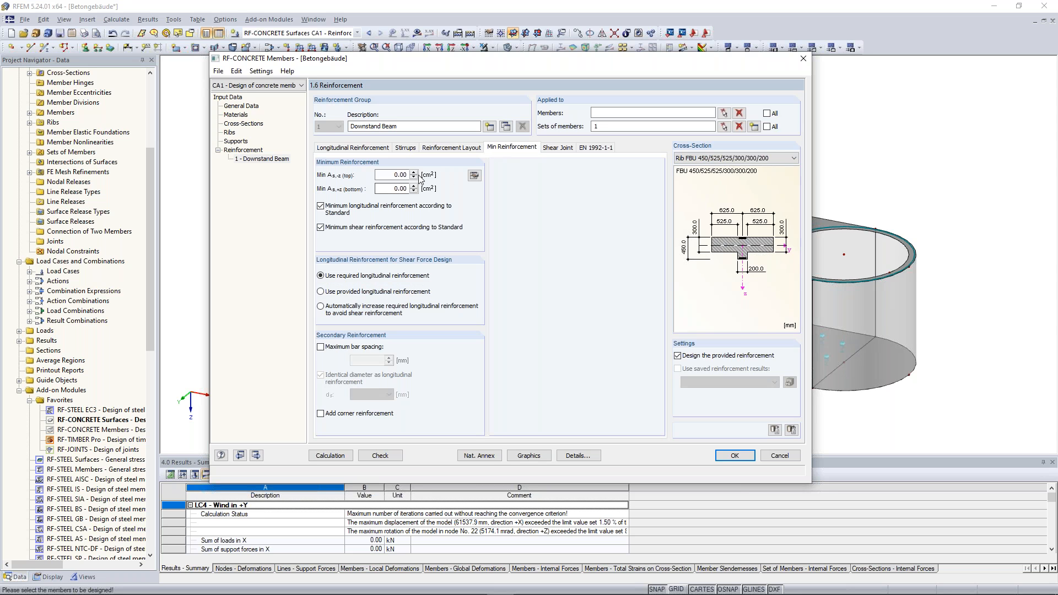
{"action": "left_click", "coordinate": [556, 148]}
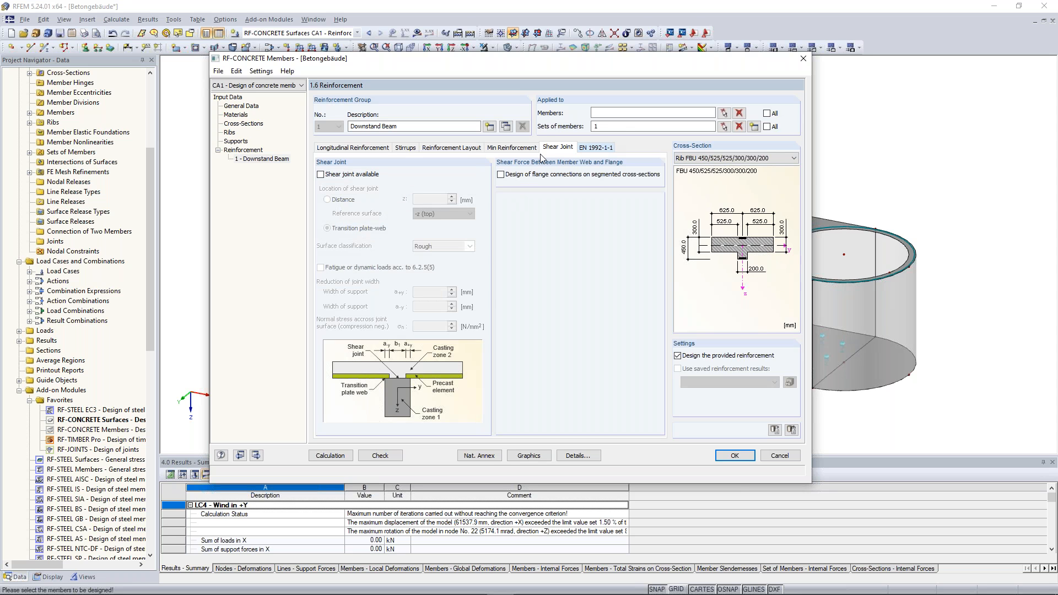
{"action": "left_click", "coordinate": [599, 148]}
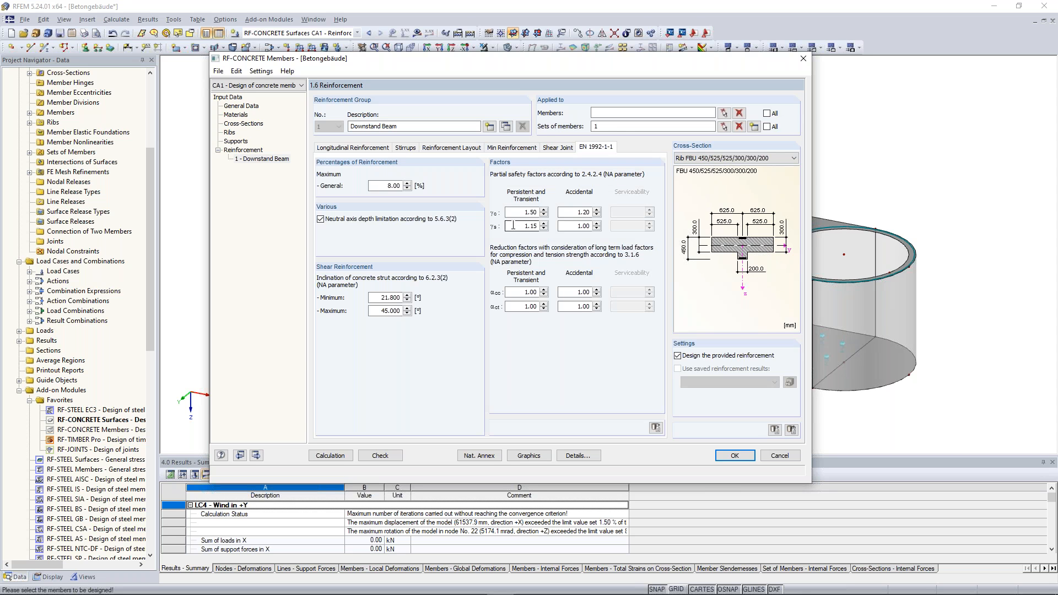
{"action": "left_click", "coordinate": [714, 159]}
{"action": "left_click", "coordinate": [714, 158]}
{"action": "left_click", "coordinate": [340, 457]}
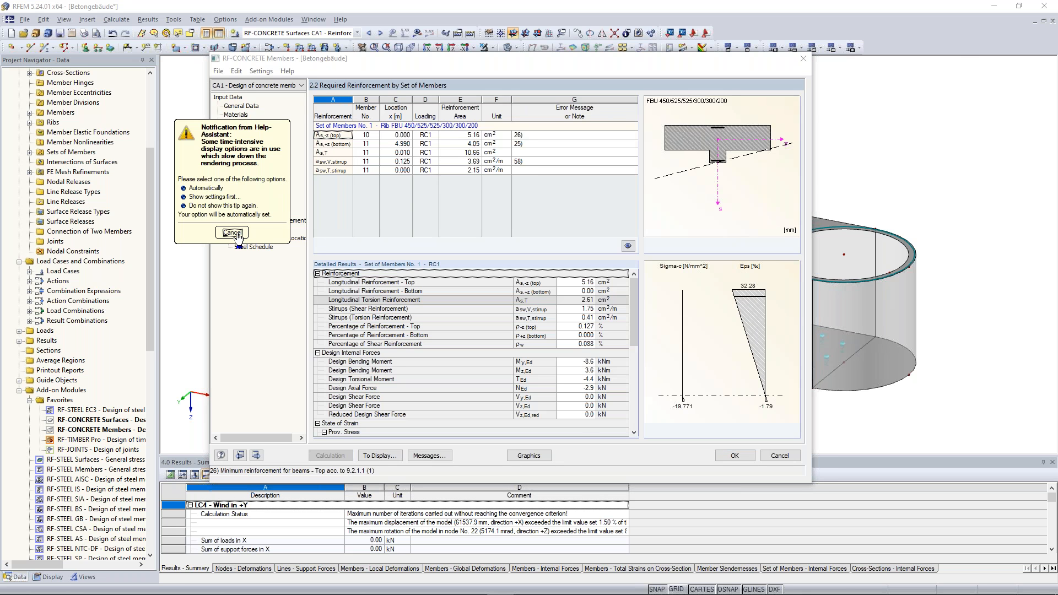
{"action": "left_click", "coordinate": [232, 232]}
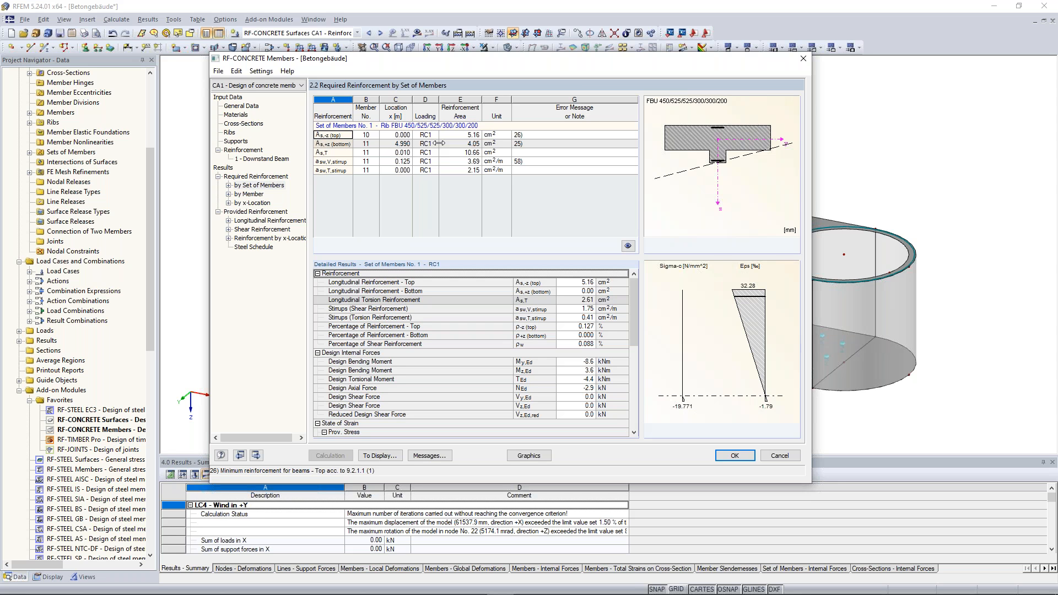
Step: Examine the required top, bottom, torsional and stirrup reinforcement of set of members 1 together with the detailed design results
{"action": "left_click", "coordinate": [459, 143]}
{"action": "left_click", "coordinate": [458, 136]}
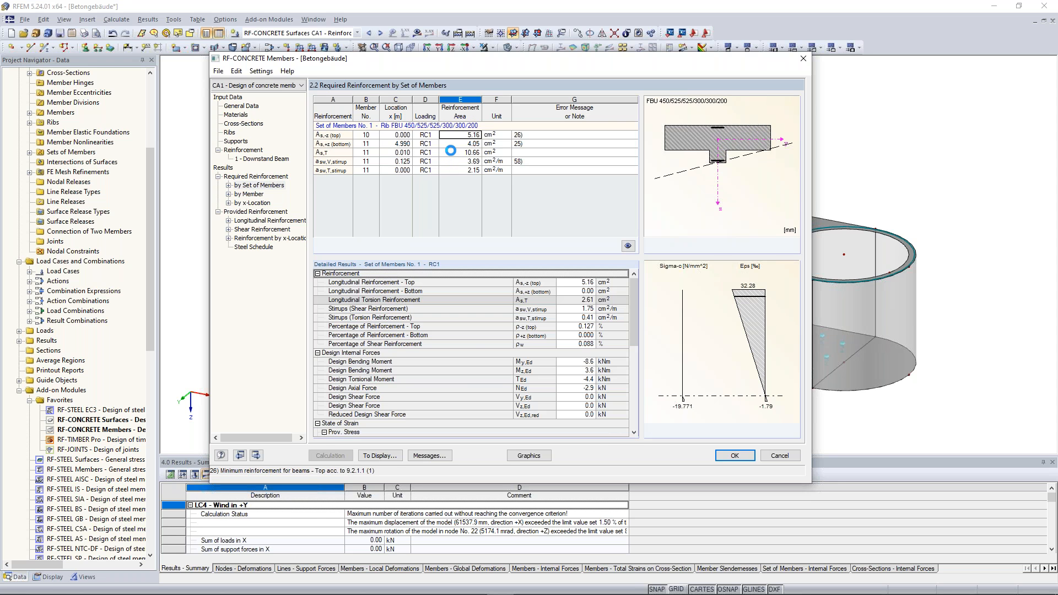
{"action": "left_click", "coordinate": [450, 150]}
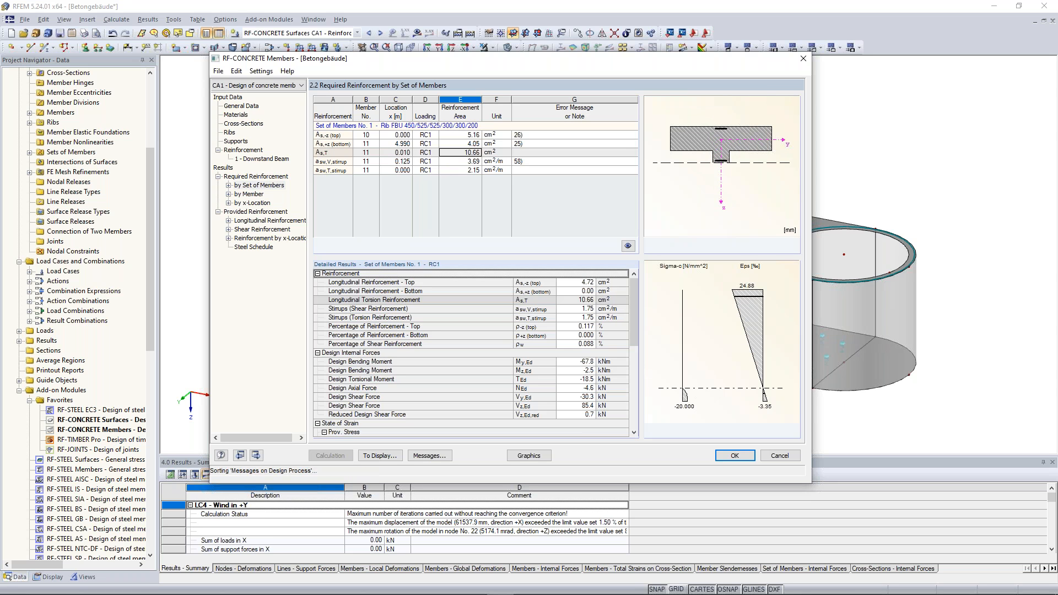
{"action": "left_click", "coordinate": [463, 160]}
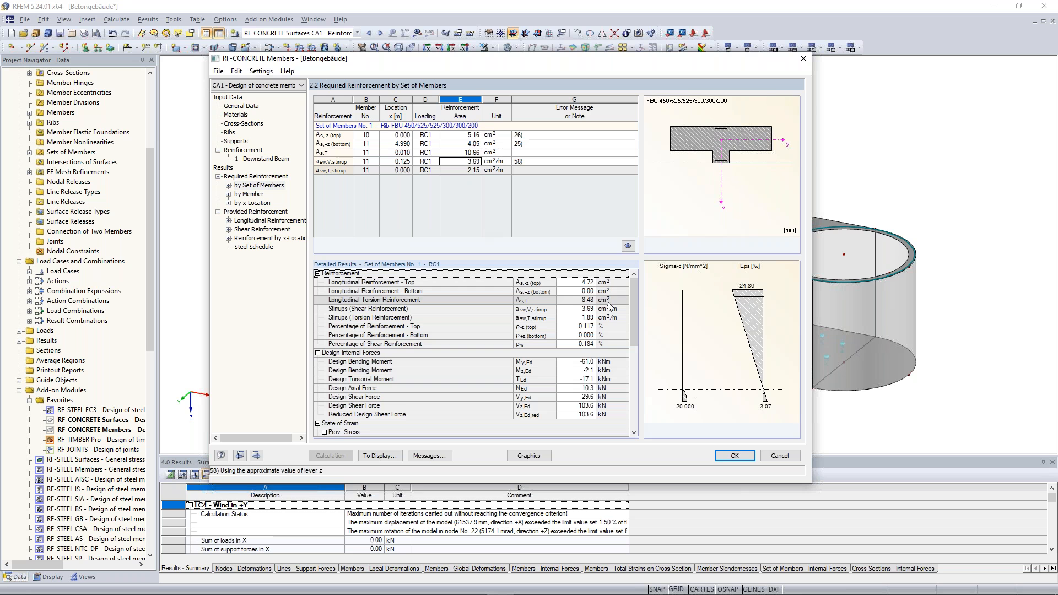
{"action": "key", "text": "Down"}
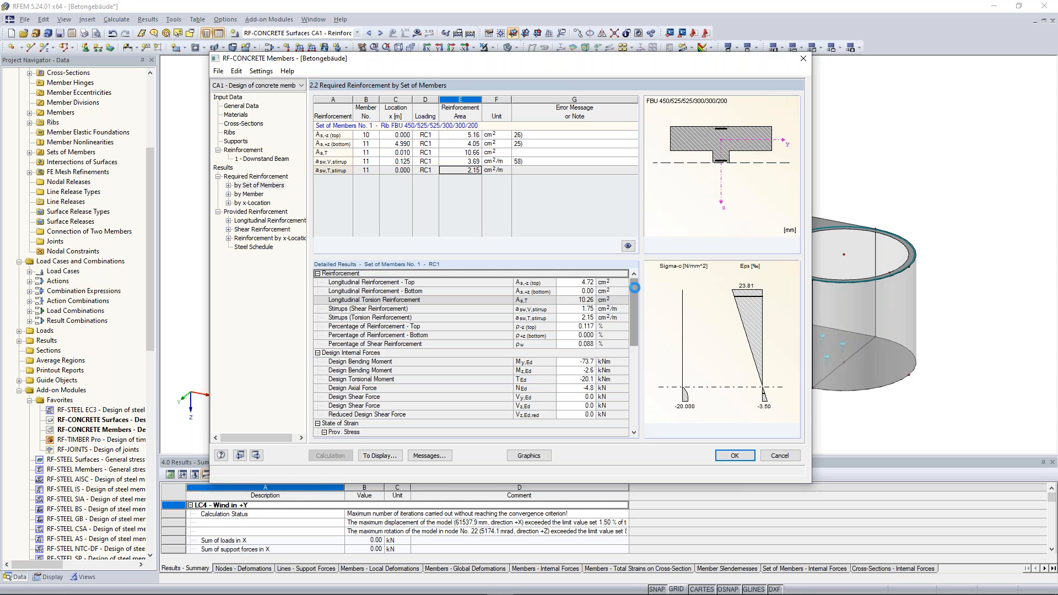
{"action": "mouse_move", "coordinate": [634, 305]}
{"action": "left_mouse_down"}
{"action": "mouse_move", "coordinate": [630, 385]}
{"action": "mouse_move", "coordinate": [636, 285]}
{"action": "left_mouse_up"}
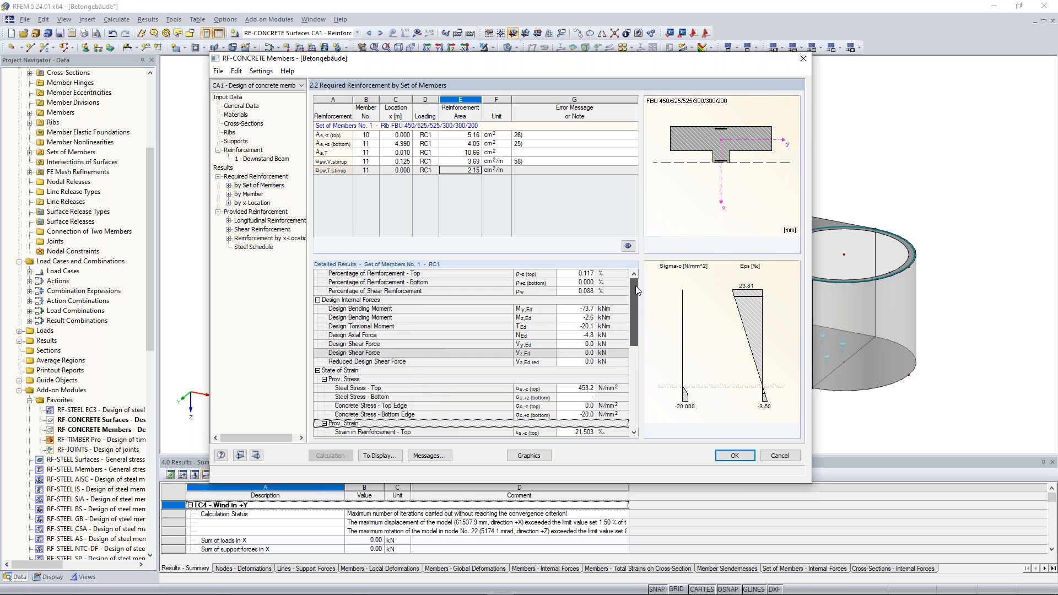
{"action": "left_click_drag", "start_coordinate": [636, 286], "coordinate": [636, 285]}
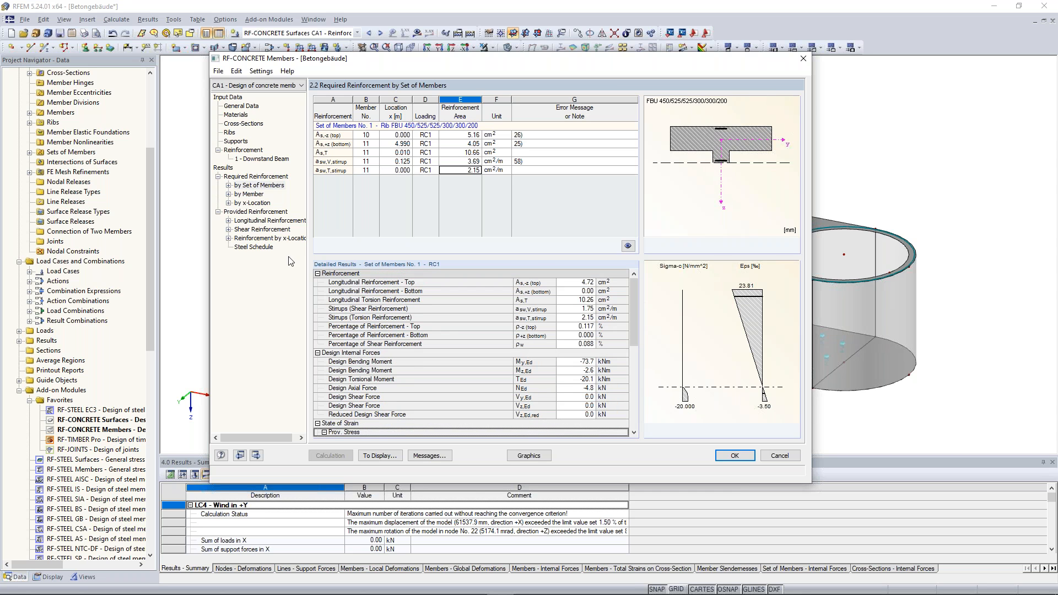
Step: Examine the provided longitudinal and shear reinforcement of set of members 1 in the tables and the 3D beam view
{"action": "left_click", "coordinate": [246, 222]}
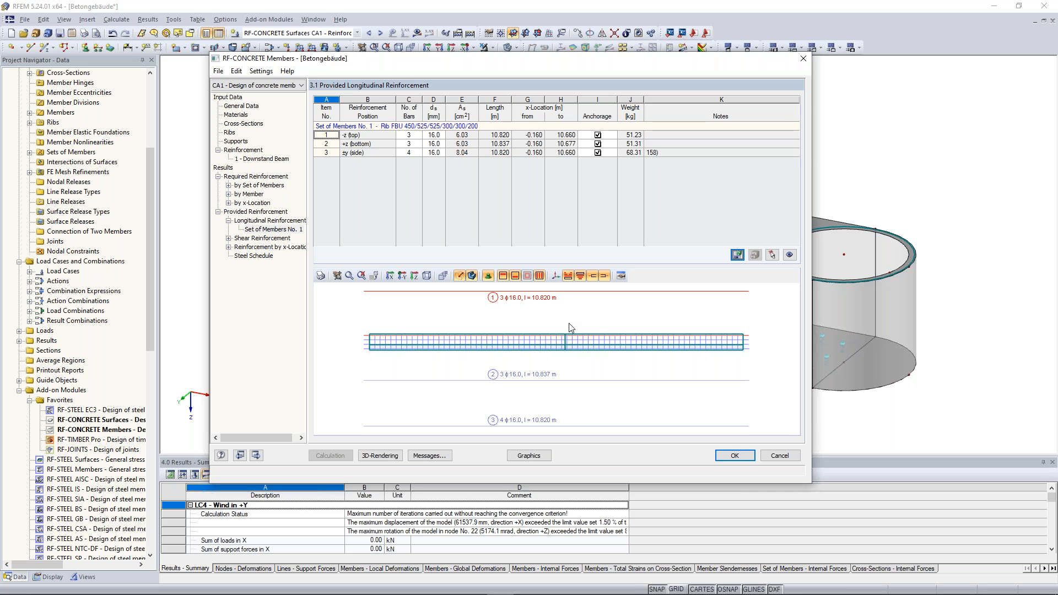
{"action": "middle_click_drag", "start_coordinate": [569, 327], "coordinate": [589, 313]}
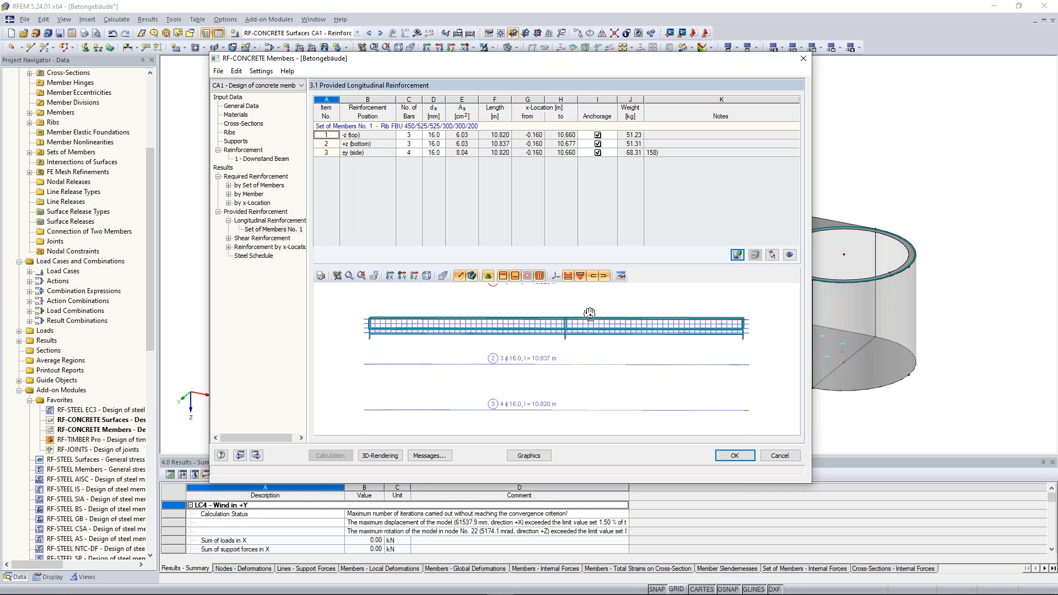
{"action": "mouse_move", "coordinate": [589, 314]}
{"action": "middle_mouse_down", "text": "ctrl"}
{"action": "mouse_move", "coordinate": [541, 330]}
{"action": "mouse_move", "coordinate": [553, 322]}
{"action": "middle_mouse_up", "text": "ctrl"}
{"action": "scroll", "coordinate": [552, 324], "scroll_direction": "down", "scroll_amount": 5}
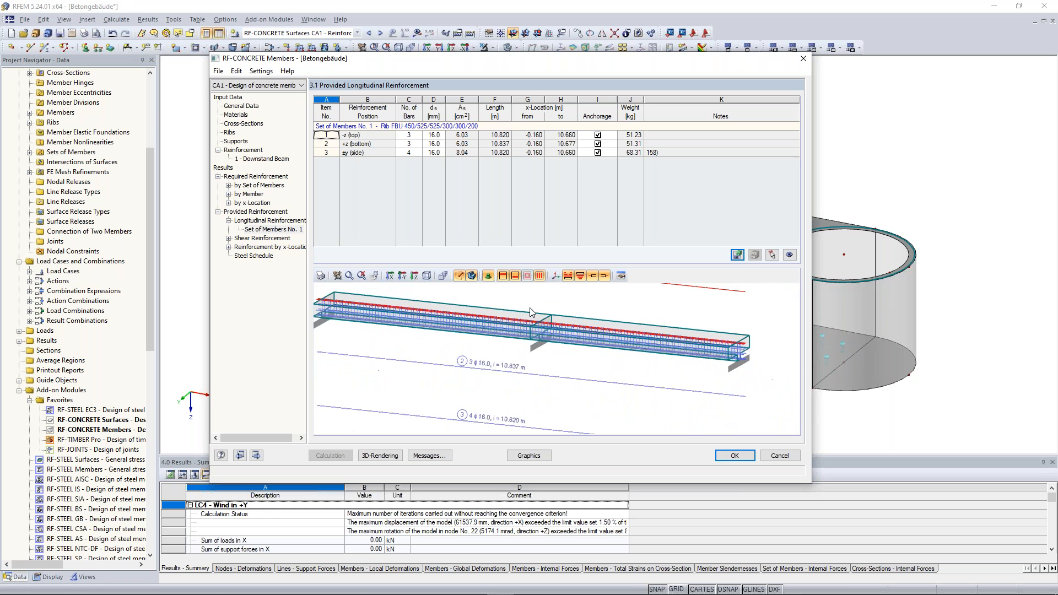
{"action": "left_click", "coordinate": [236, 238]}
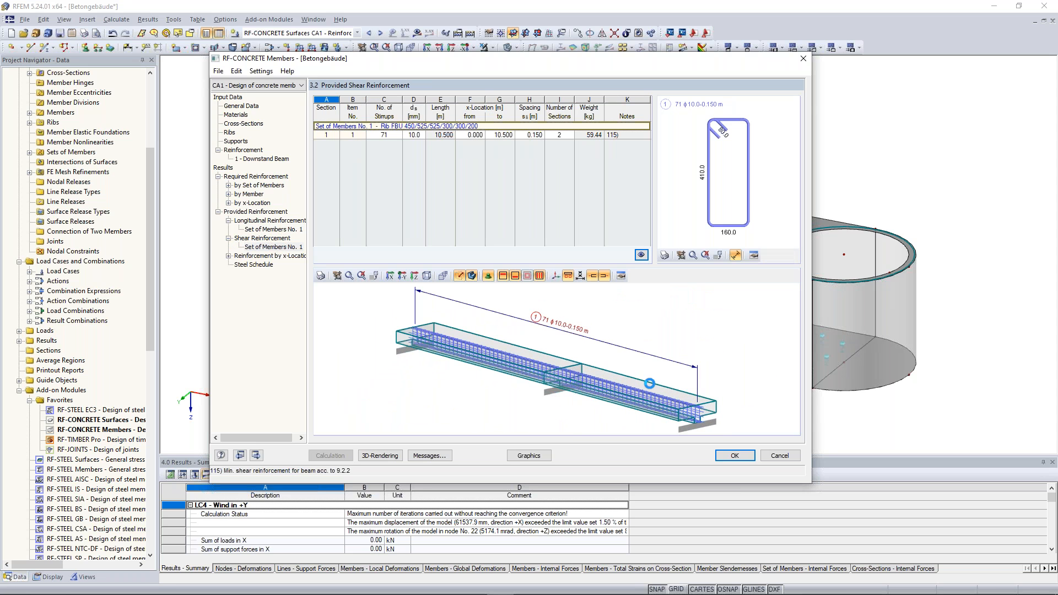
{"action": "left_click_drag", "start_coordinate": [690, 370], "coordinate": [558, 452]}
Step: Display the beam's required and provided reinforcement graphically on the building model and inspect it from several angles
{"action": "left_click", "coordinate": [532, 458]}
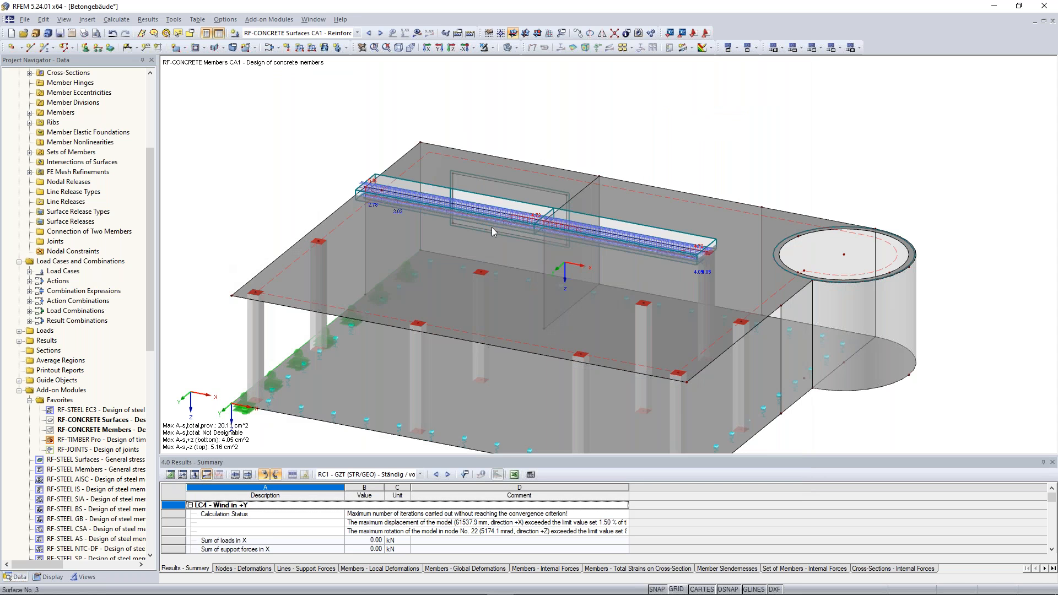
{"action": "middle_click_drag", "start_coordinate": [644, 157], "coordinate": [717, 255], "text": "ctrl"}
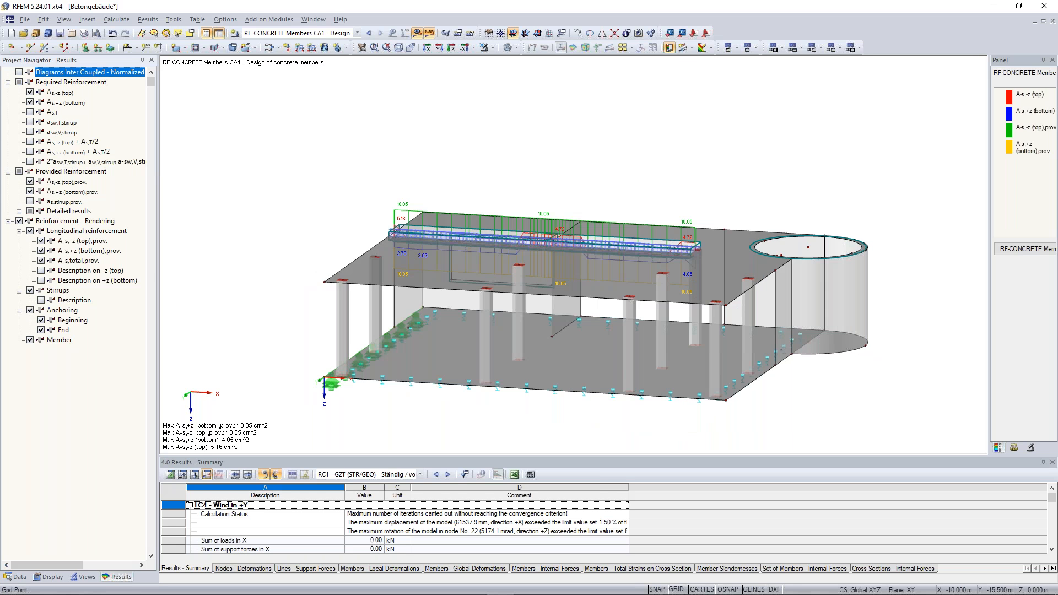
{"action": "middle_click_drag", "start_coordinate": [276, 188], "coordinate": [291, 185], "text": "ctrl"}
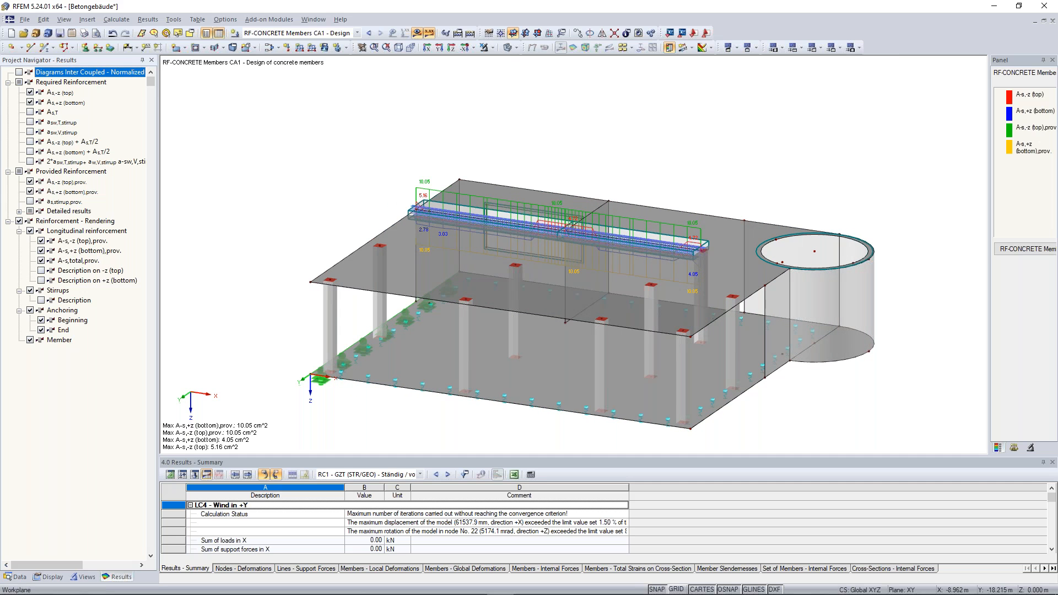
{"action": "scroll", "coordinate": [294, 186], "scroll_direction": "down", "scroll_amount": 1}
{"action": "mouse_move", "coordinate": [295, 186]}
{"action": "middle_mouse_down", "text": "ctrl"}
{"action": "mouse_move", "coordinate": [267, 190]}
{"action": "mouse_move", "coordinate": [281, 193]}
{"action": "middle_mouse_up", "text": "ctrl"}
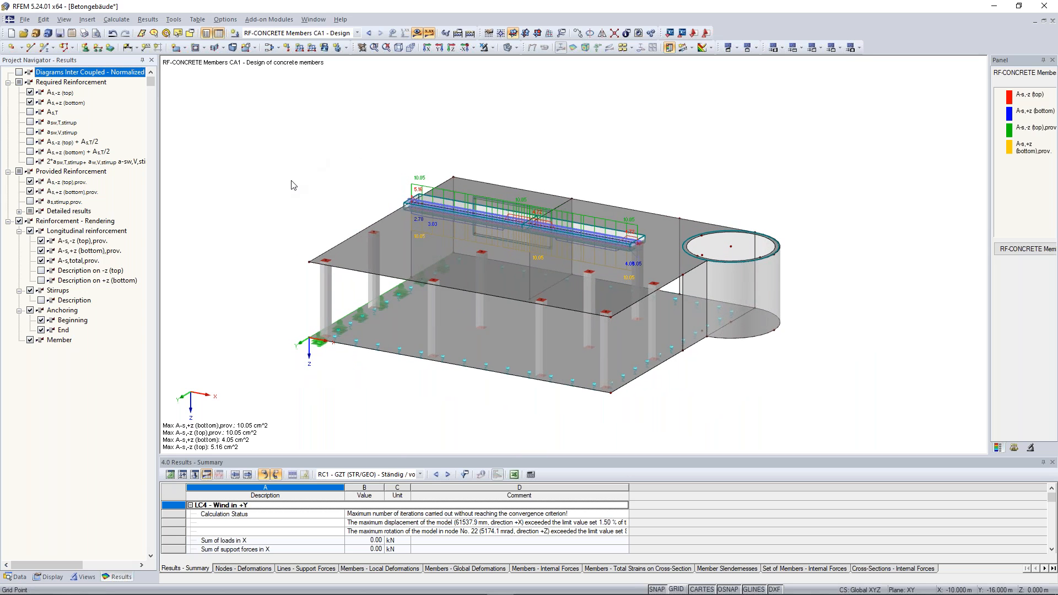
{"action": "middle_click_drag", "start_coordinate": [300, 187], "coordinate": [313, 183], "text": "ctrl"}
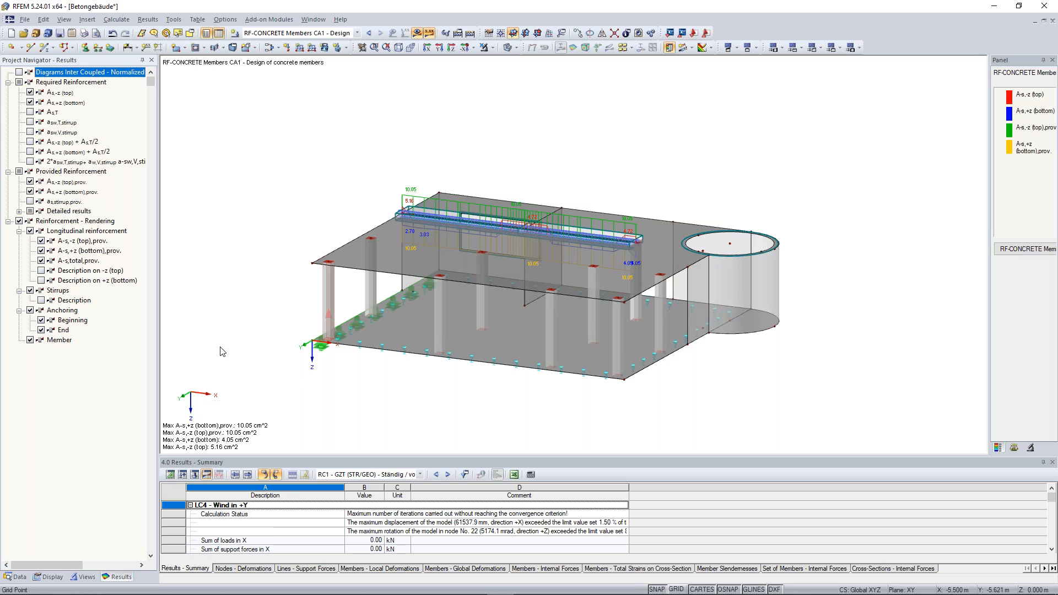
Step: Reopen the RF-CONCRETE Members module and create design case 2 with the description "Concrete Columns"
{"action": "left_click", "coordinate": [16, 576]}
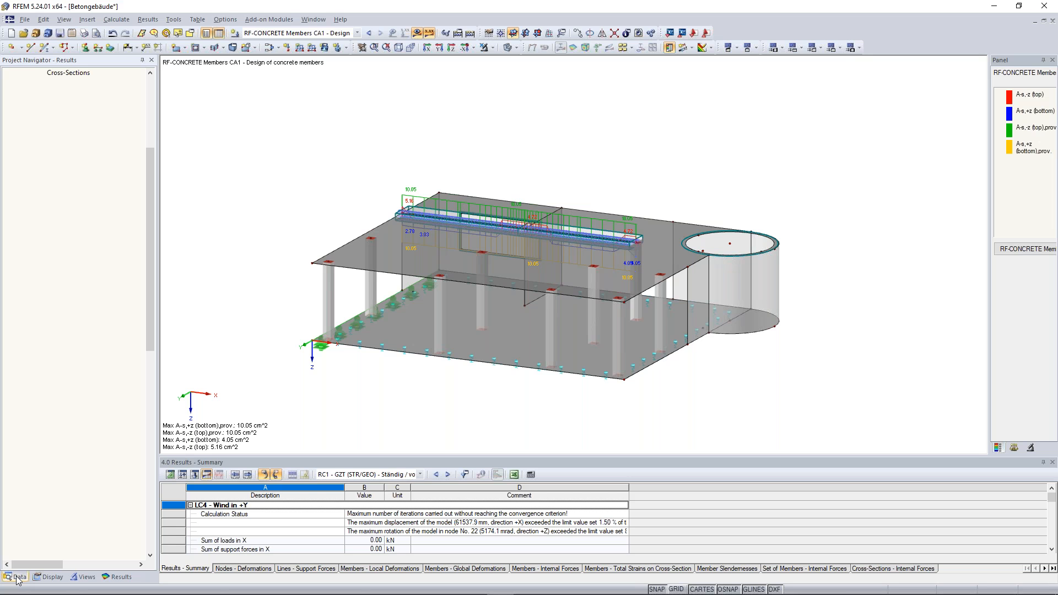
{"action": "double_click", "coordinate": [99, 429]}
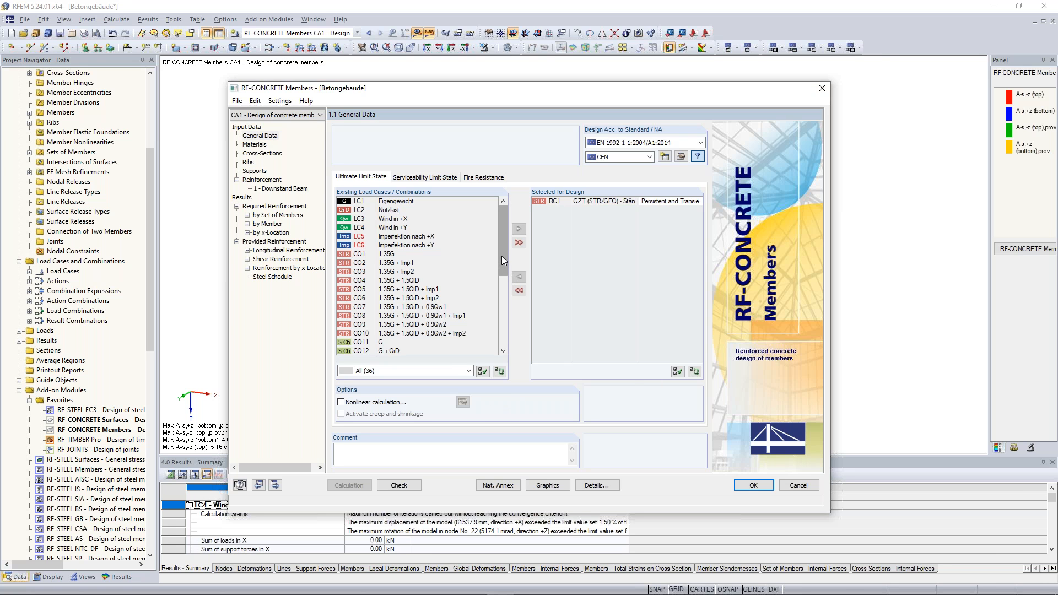
{"action": "mouse_move", "coordinate": [501, 255]}
{"action": "left_mouse_down"}
{"action": "mouse_move", "coordinate": [500, 270]}
{"action": "mouse_move", "coordinate": [500, 249]}
{"action": "left_mouse_up"}
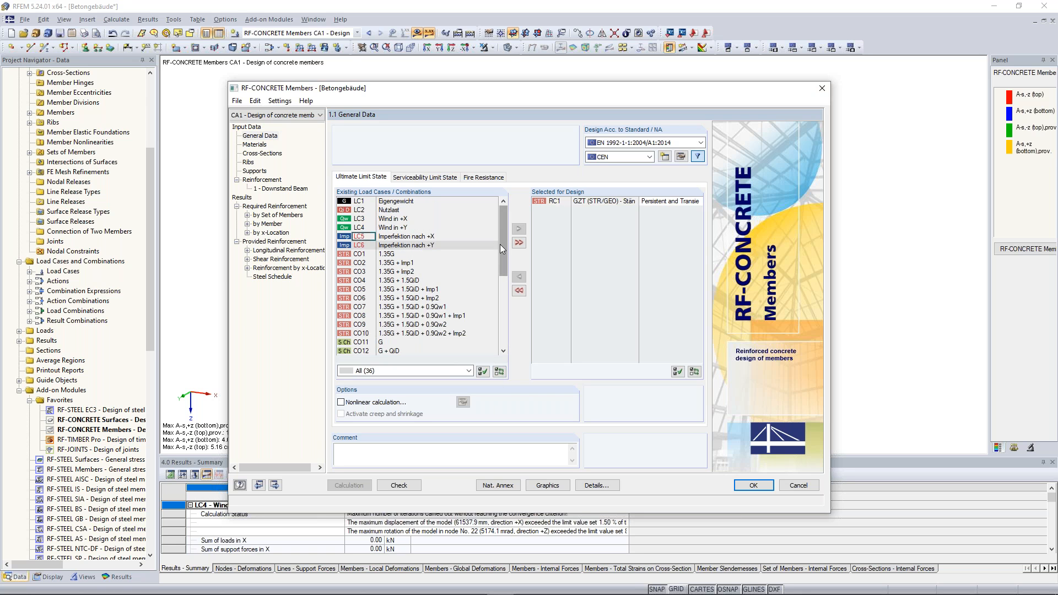
{"action": "left_click", "coordinate": [237, 101]}
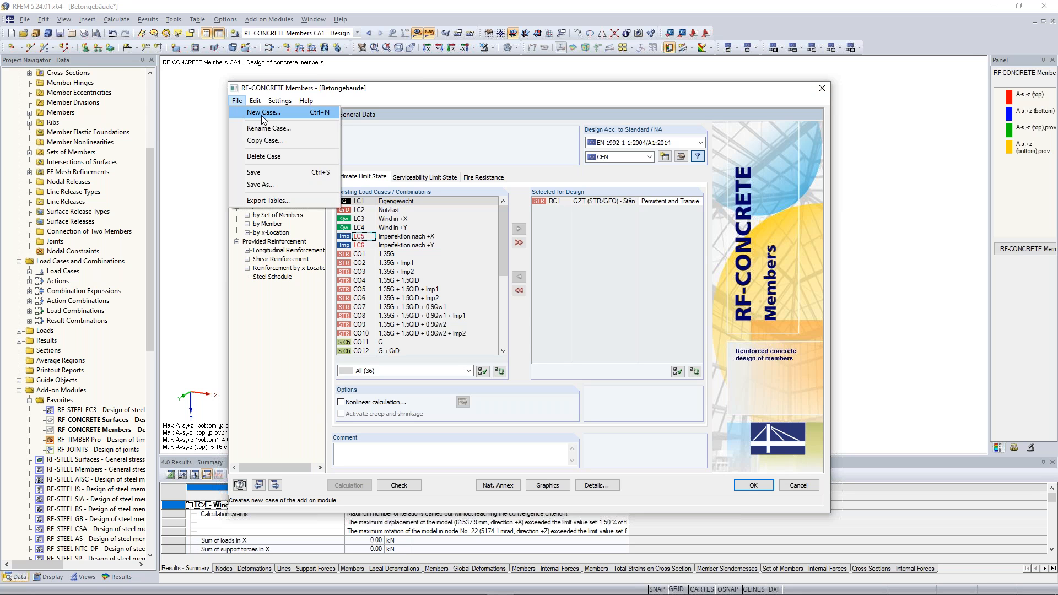
{"action": "left_click", "coordinate": [262, 114]}
{"action": "left_click", "coordinate": [475, 295]}
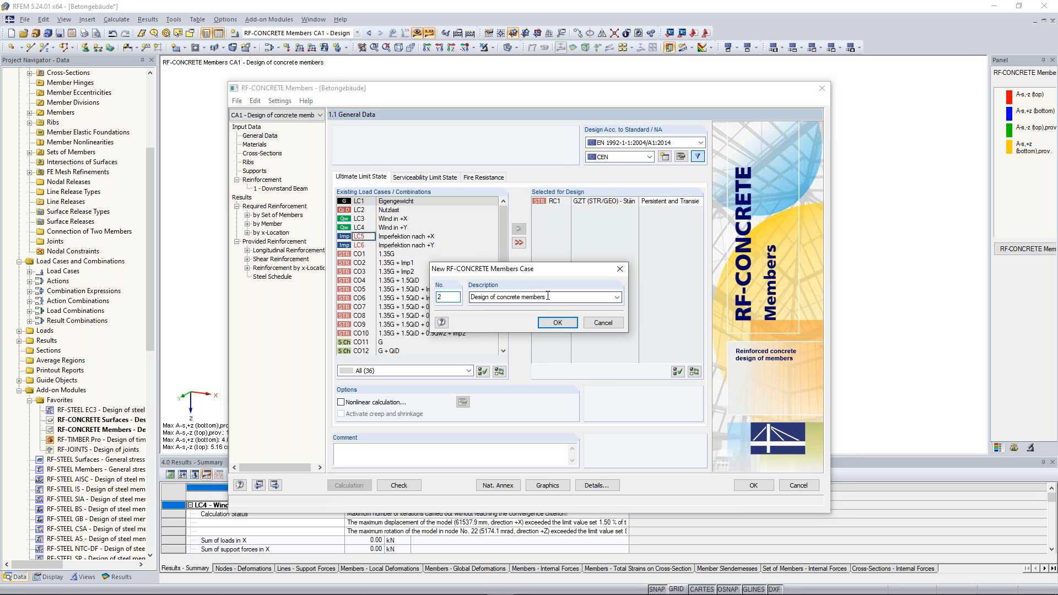
{"action": "type", "text": "Concrete Columns"}
{"action": "left_click", "coordinate": [557, 322]}
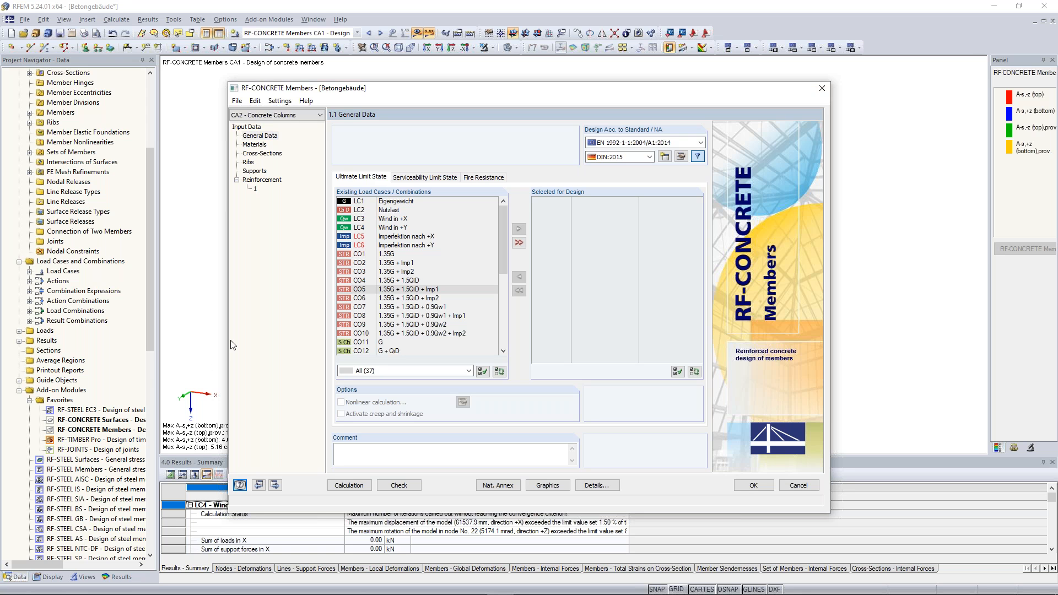
Step: Configure the Concrete Columns case's ultimate limit state design with the CEN national annex, result combination RC1 and nonlinear calculation
{"action": "left_click", "coordinate": [642, 157]}
{"action": "left_click", "coordinate": [644, 172]}
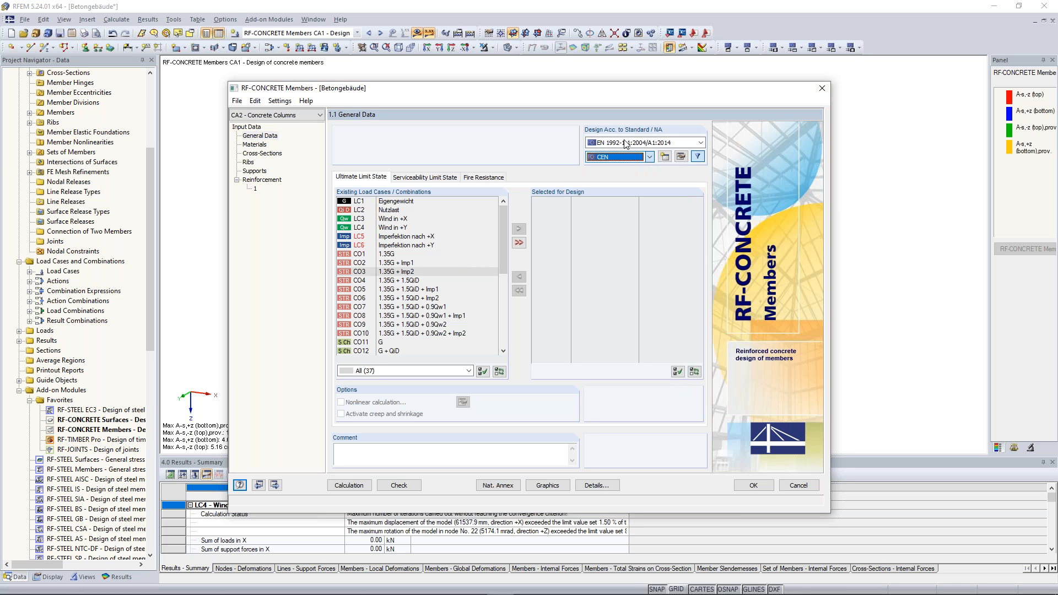
{"action": "left_click_drag", "start_coordinate": [501, 252], "coordinate": [500, 331]}
{"action": "left_click", "coordinate": [419, 333]}
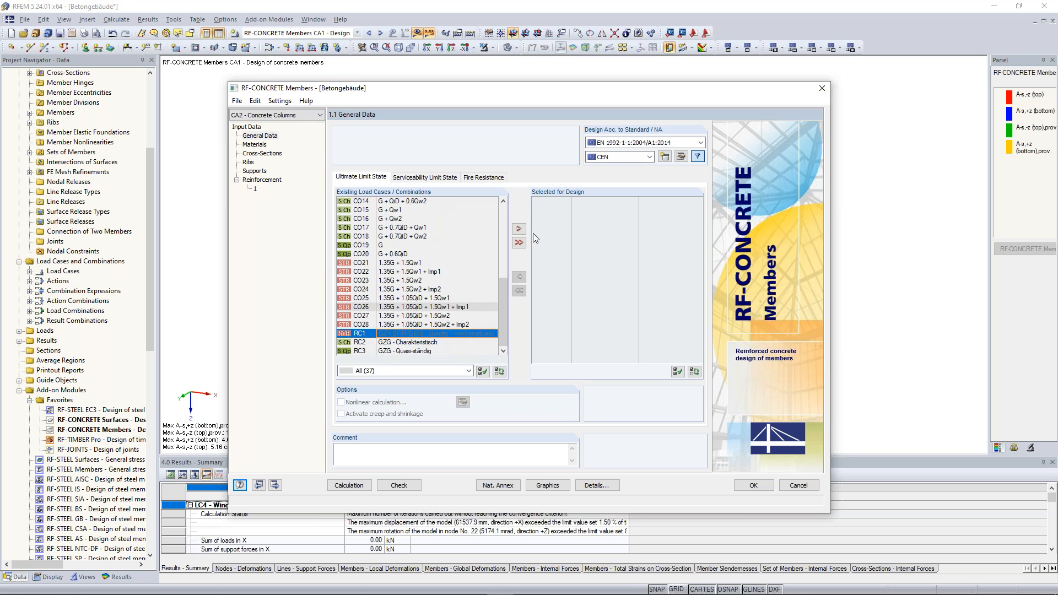
{"action": "left_click", "coordinate": [520, 230]}
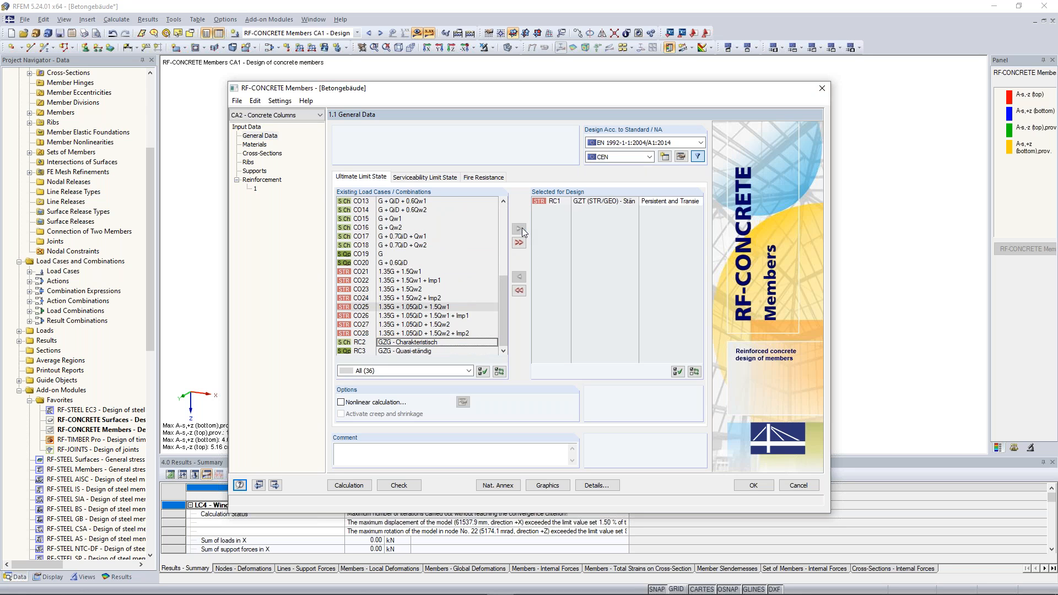
{"action": "left_click", "coordinate": [366, 406]}
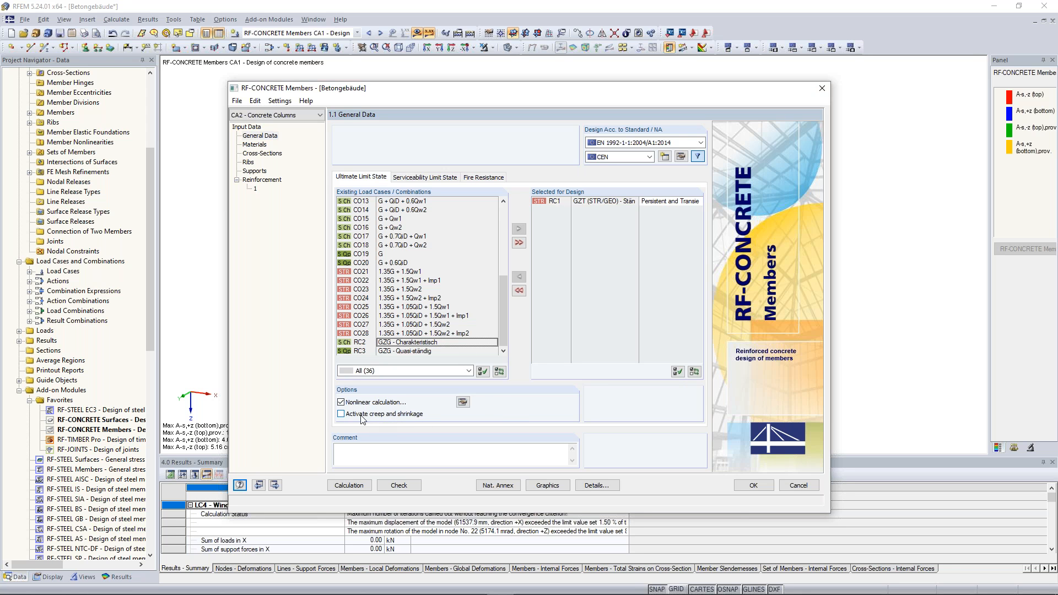
Step: Activate creep and shrinkage for the columns case and review its materials, cross-sections, ribs and supports
{"action": "left_click", "coordinate": [340, 416]}
{"action": "left_click", "coordinate": [259, 145]}
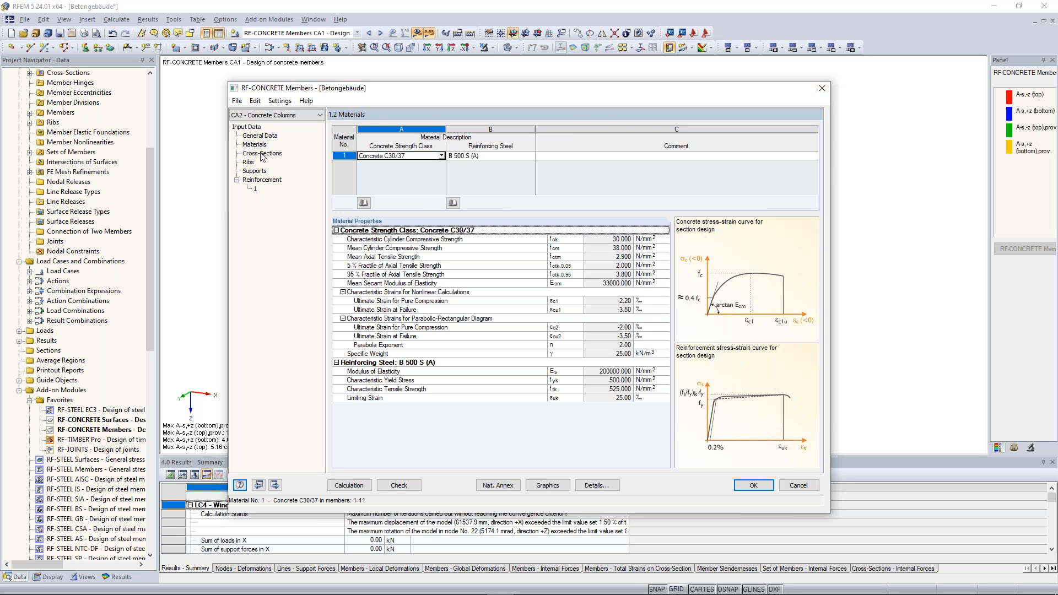
{"action": "left_click", "coordinate": [262, 155]}
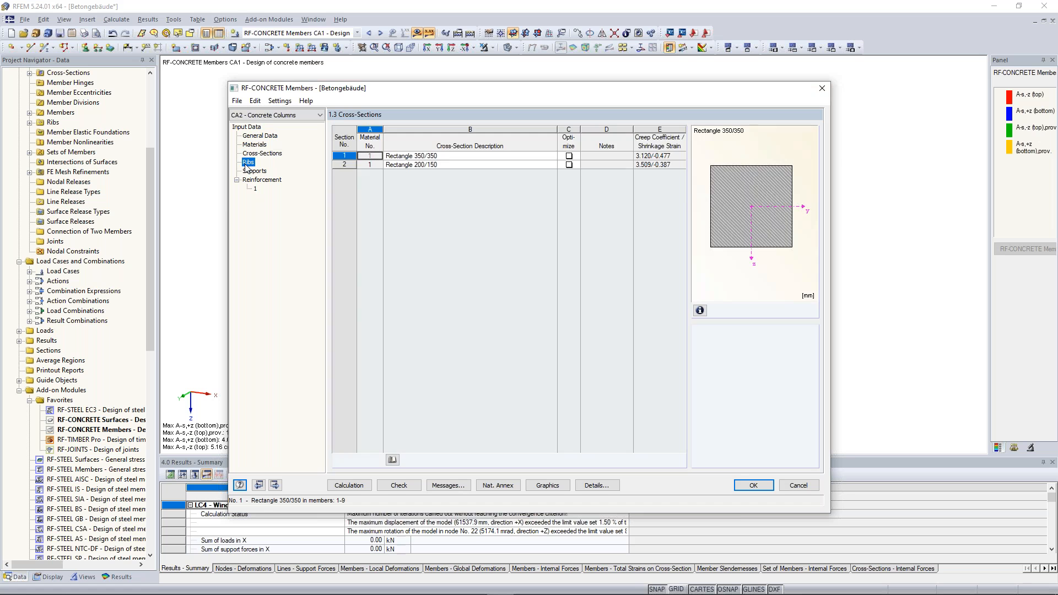
{"action": "left_click", "coordinate": [247, 163]}
{"action": "left_click", "coordinate": [254, 169]}
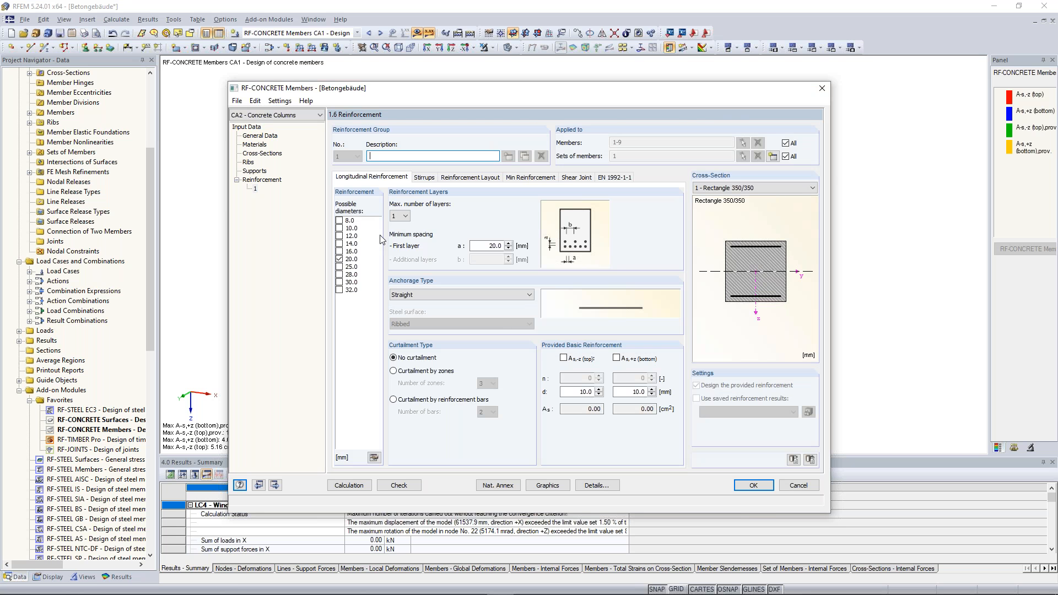
Step: Add 25 mm as a possible longitudinal bar diameter and give the reinforcement group the description "Concrete Columns"
{"action": "left_click", "coordinate": [339, 266]}
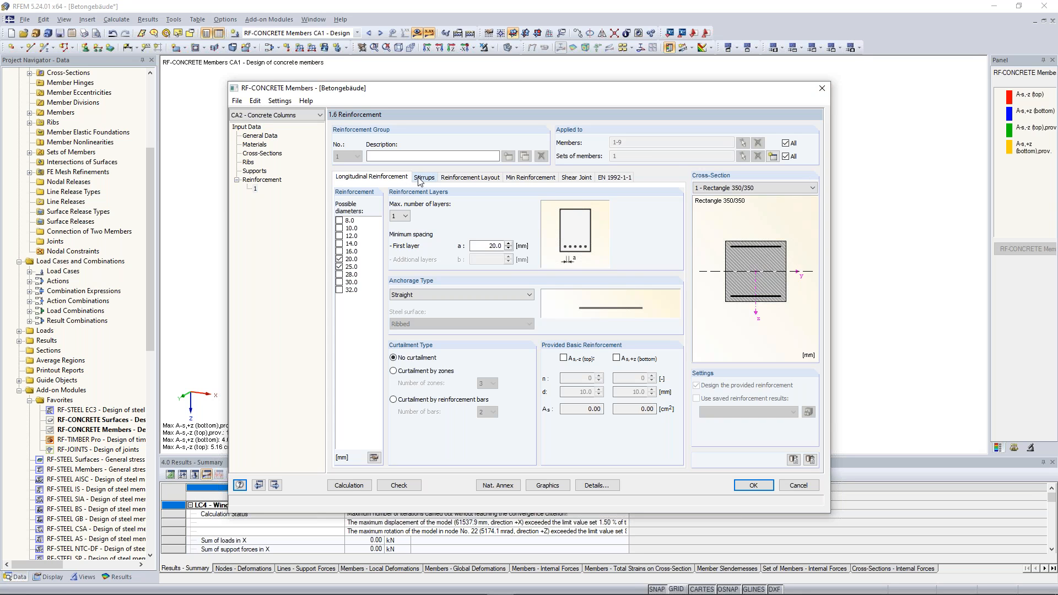
{"action": "left_click", "coordinate": [785, 156]}
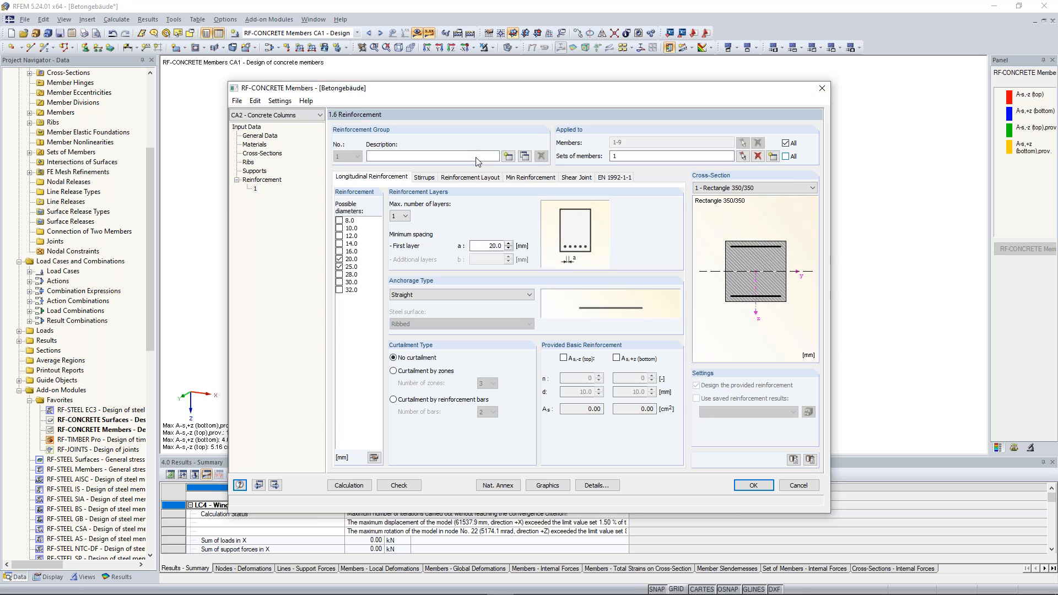
{"action": "left_click", "coordinate": [477, 160]}
{"action": "type", "text": "Concrete Columns"}
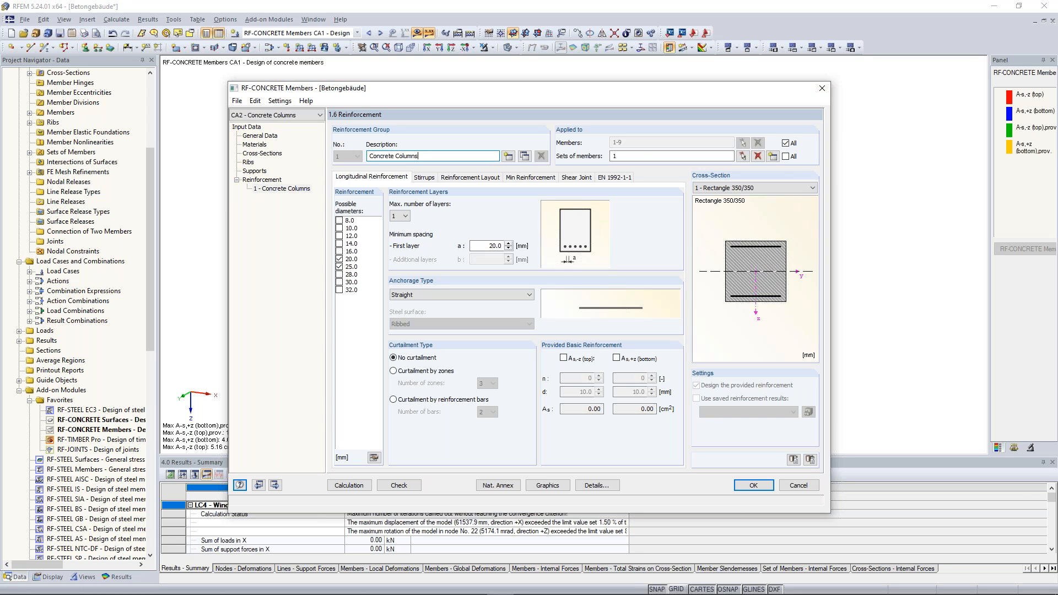
Step: Clear the reinforcement group's set of members and stop applying the group to all members
{"action": "left_click", "coordinate": [757, 156]}
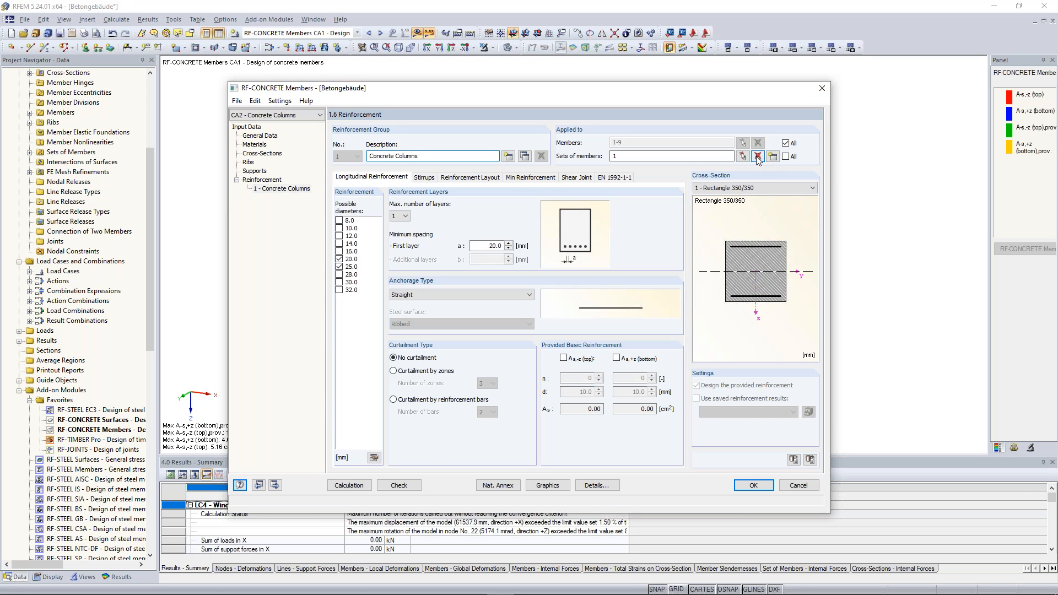
{"action": "left_click", "coordinate": [786, 143]}
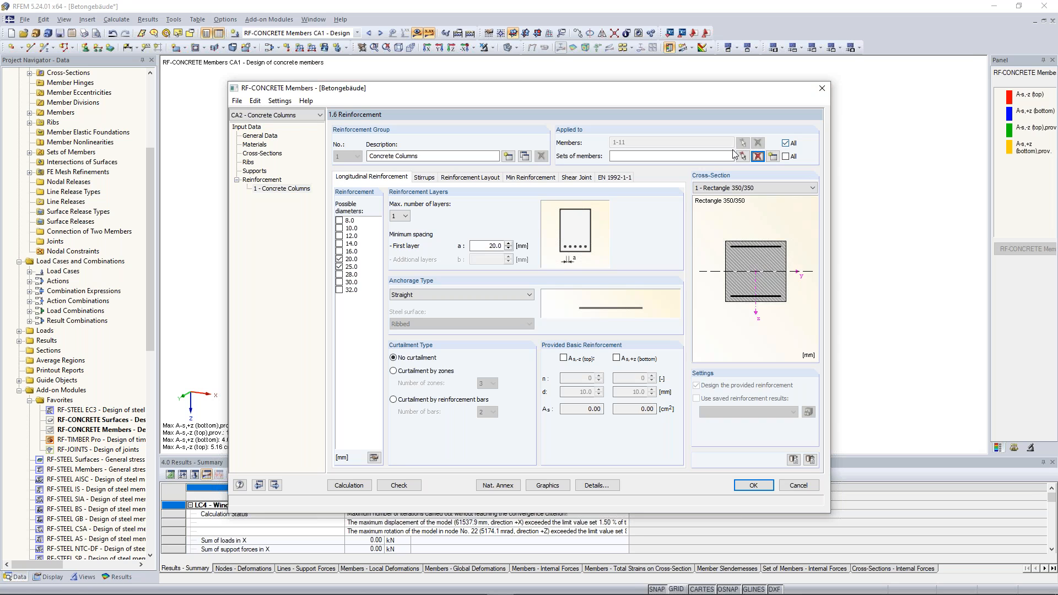
{"action": "left_click", "coordinate": [759, 143]}
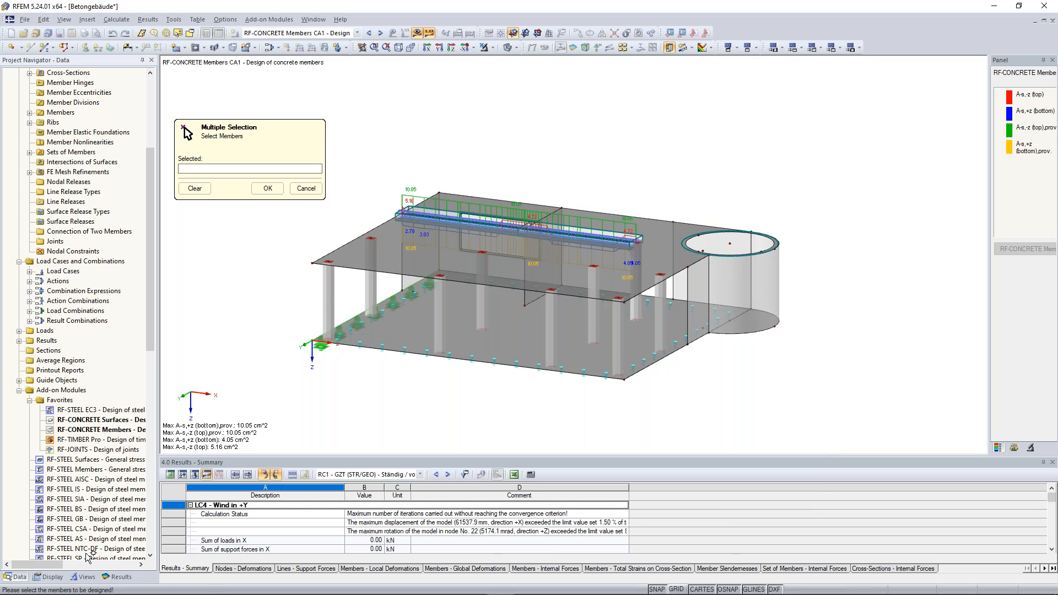
Step: Isolate the Rectangle 350/350 columns in the model and assign members 1-9 to the reinforcement group
{"action": "left_click", "coordinate": [85, 579]}
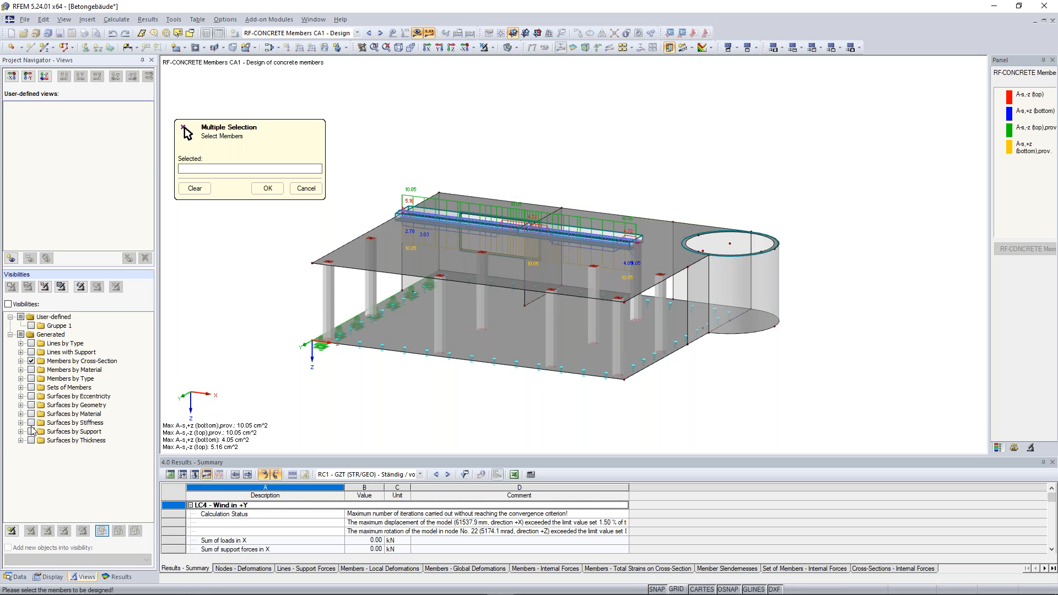
{"action": "left_click", "coordinate": [21, 361]}
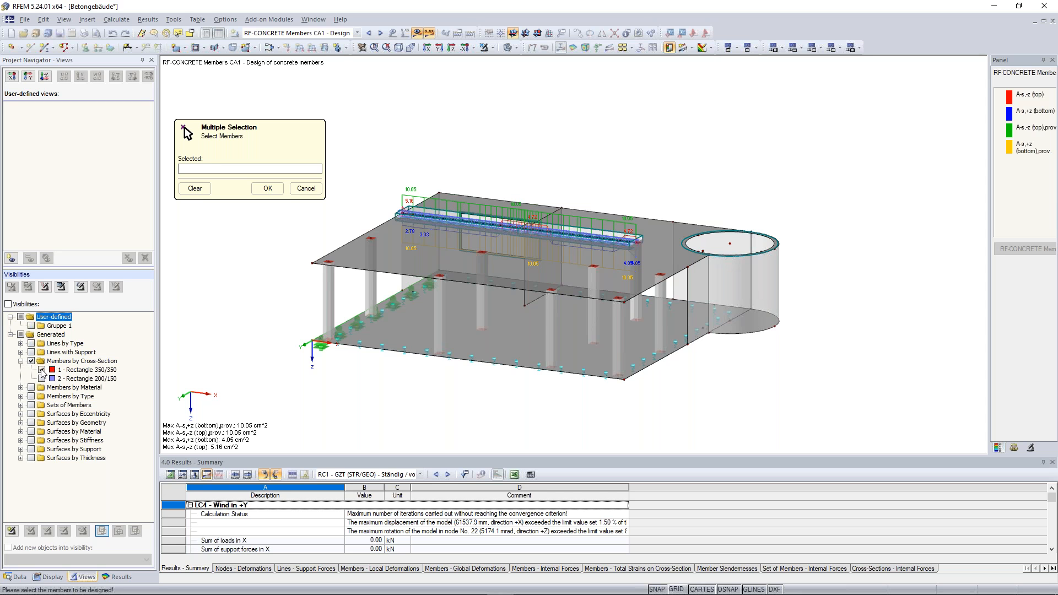
{"action": "left_click", "coordinate": [42, 369]}
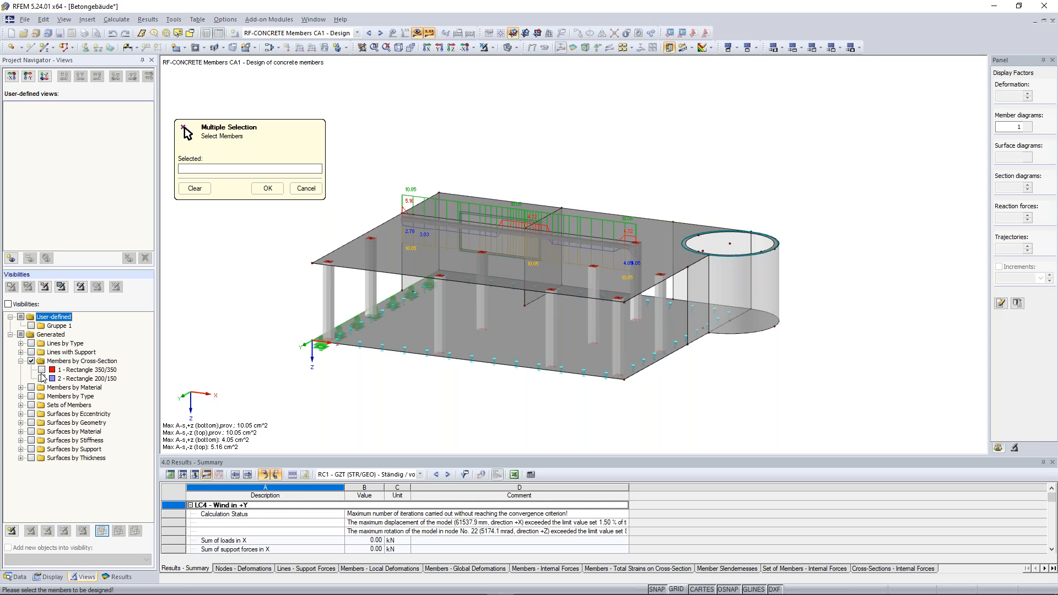
{"action": "left_click", "coordinate": [43, 378]}
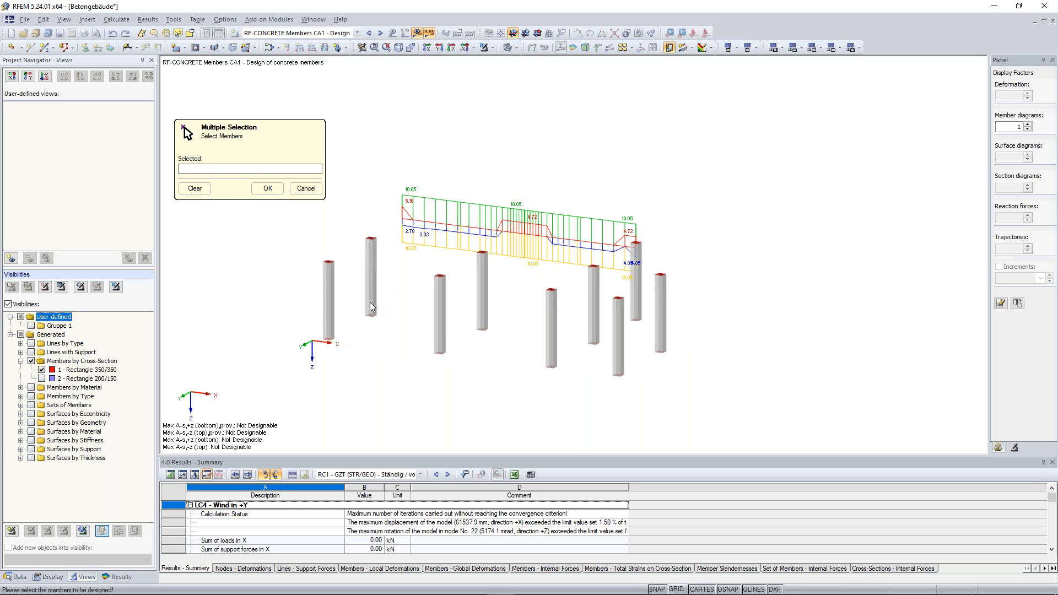
{"action": "scroll", "coordinate": [328, 210], "scroll_direction": "down", "scroll_amount": 1}
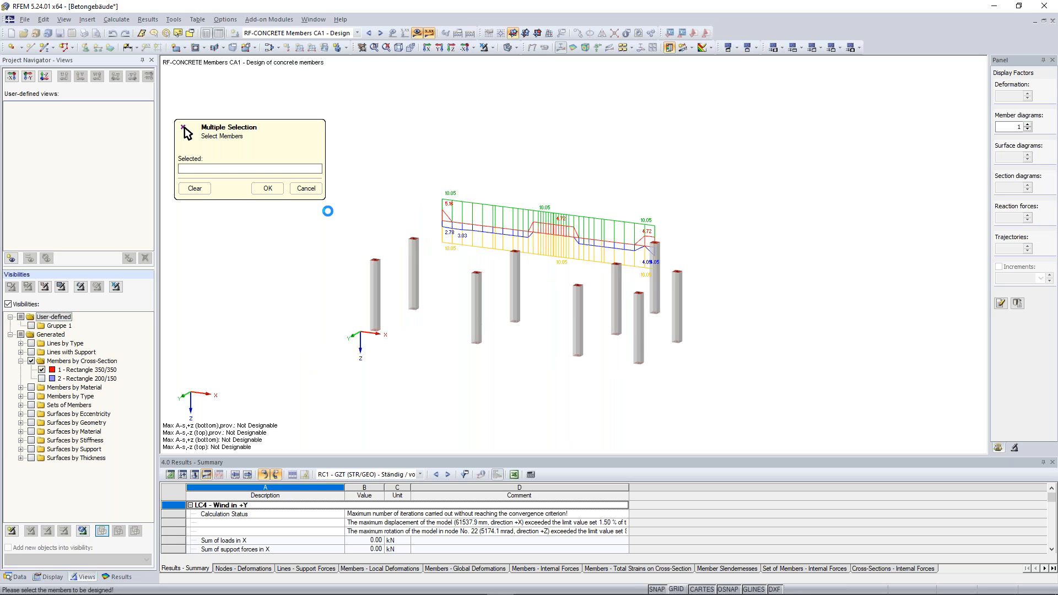
{"action": "left_click_drag", "start_coordinate": [332, 204], "coordinate": [765, 395]}
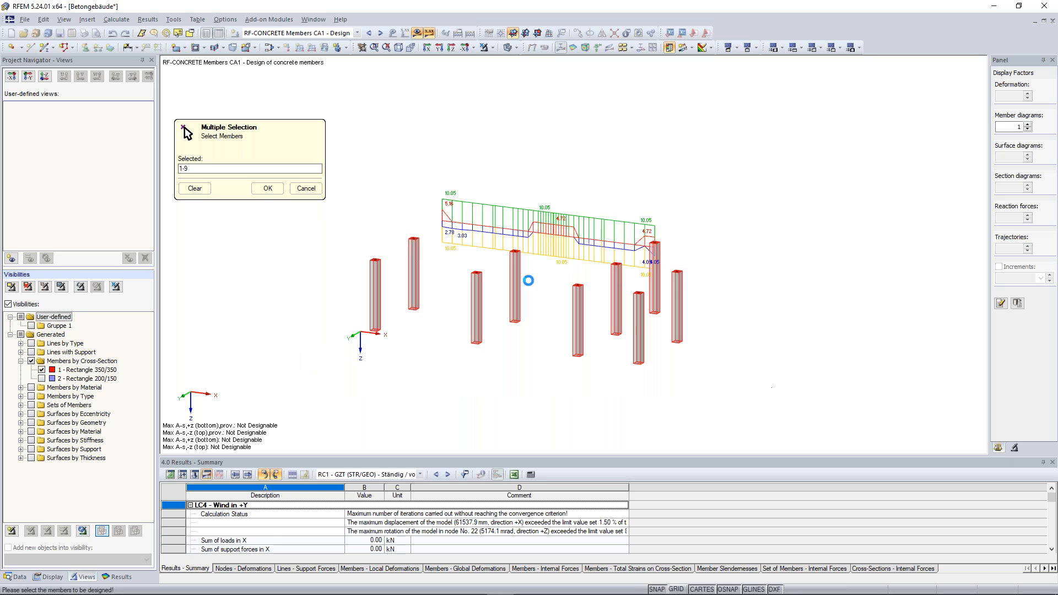
{"action": "left_click", "coordinate": [269, 189]}
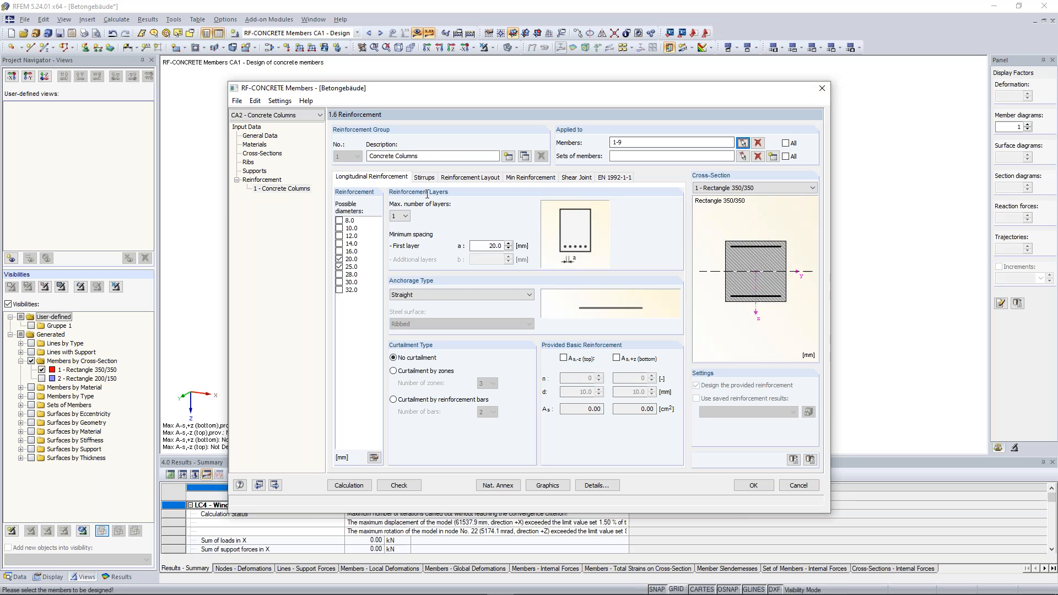
Step: Use the defined stirrup spacing "1: 50 - 300 mm, 50 mm" and the reinforcement layout "In Corners (symmetrical distribution)" for the columns
{"action": "left_click", "coordinate": [425, 178]}
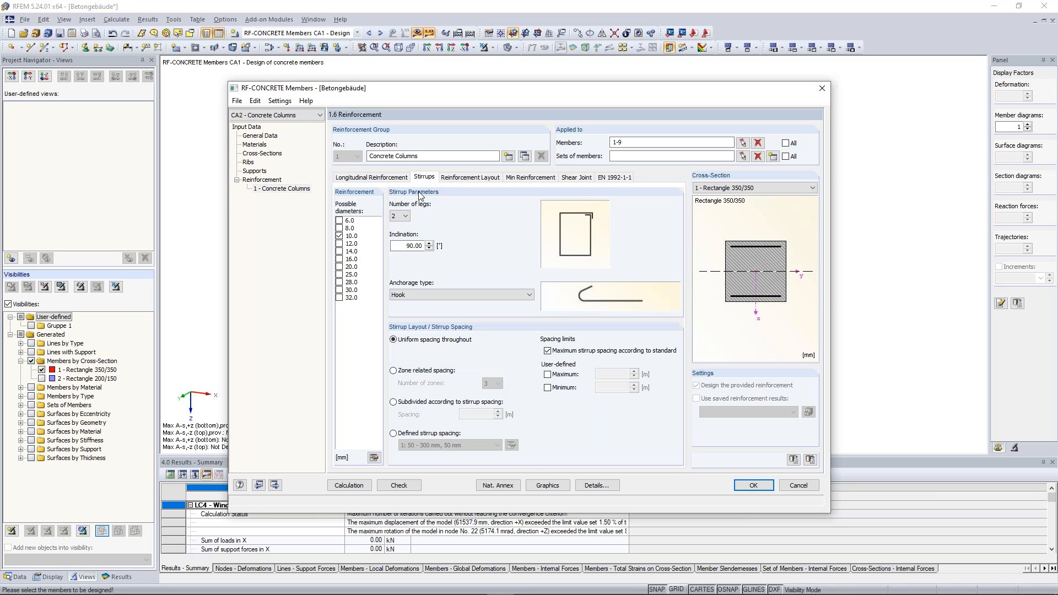
{"action": "left_click", "coordinate": [419, 435]}
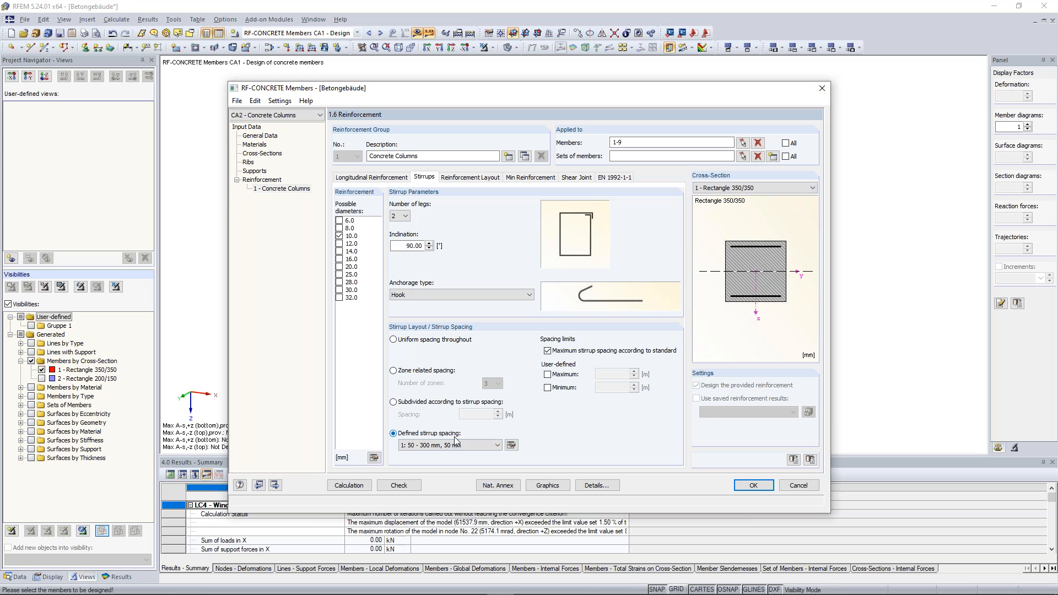
{"action": "left_click", "coordinate": [455, 177]}
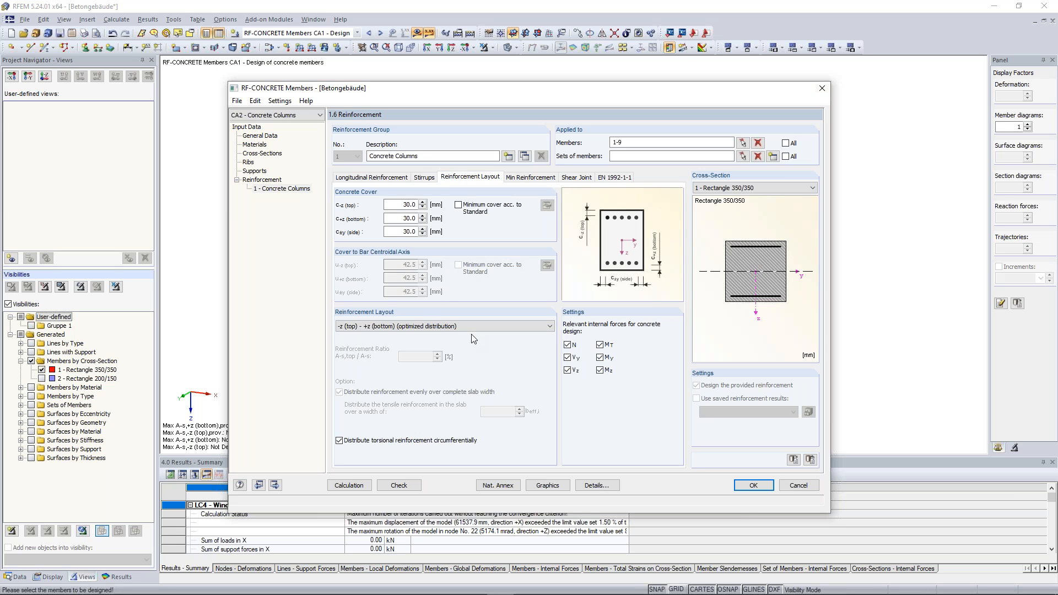
{"action": "left_click", "coordinate": [446, 326]}
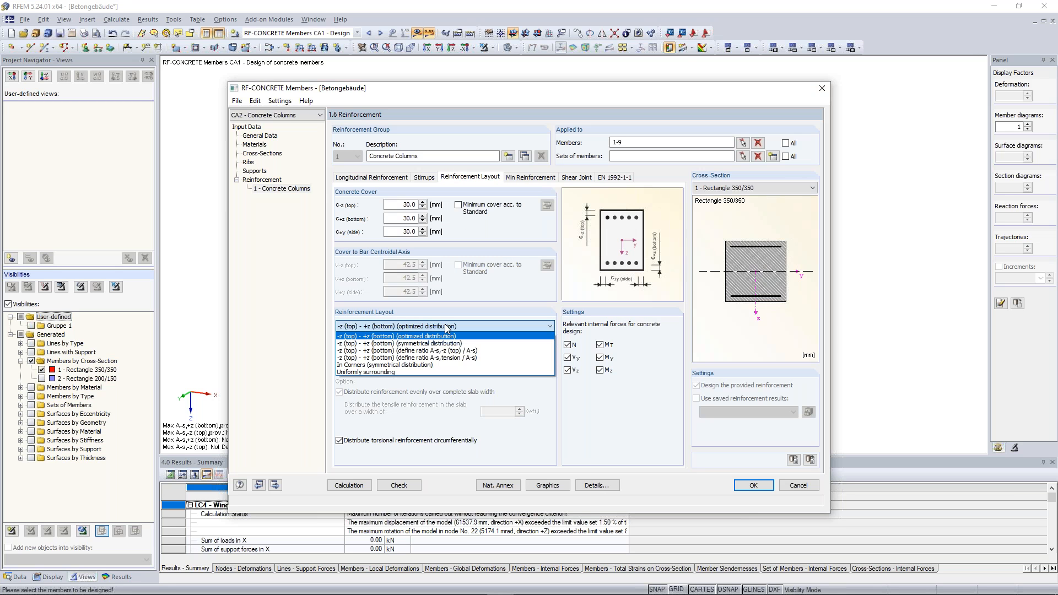
{"action": "left_click", "coordinate": [417, 365]}
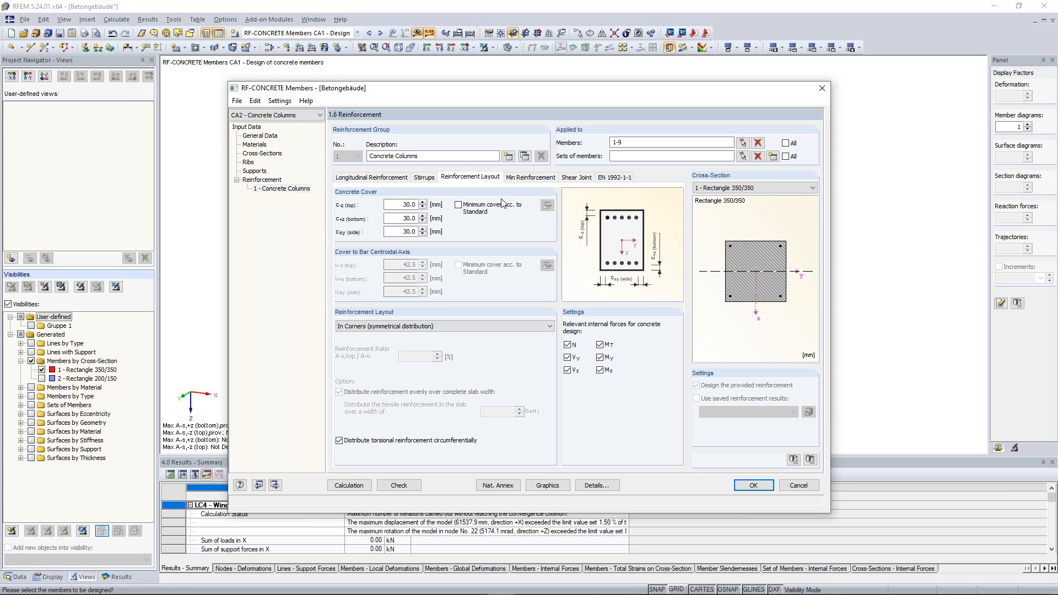
Step: Try to calculate the Concrete Columns case with result combination RC1
{"action": "left_click", "coordinate": [350, 485]}
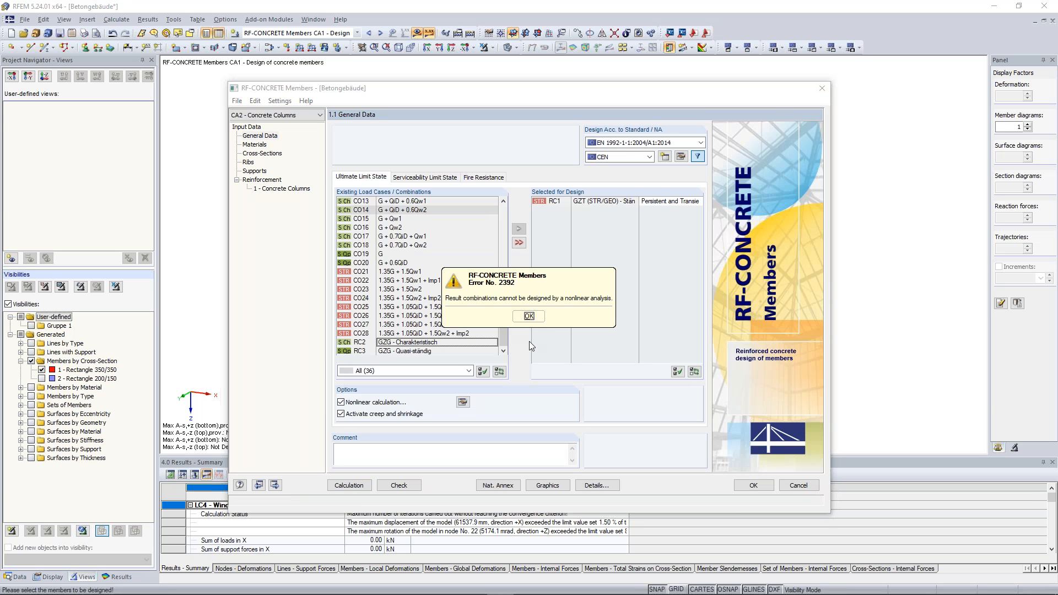
{"action": "left_click", "coordinate": [535, 319]}
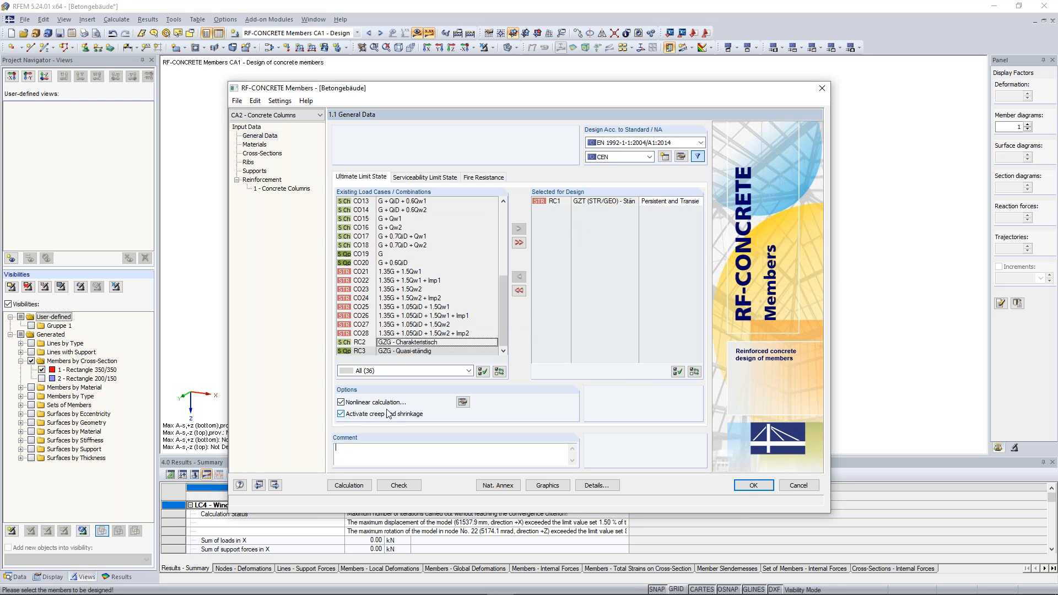
Step: Replace RC1 with load combinations CO1 to CO10 in the ultimate limit state design selection
{"action": "left_click", "coordinate": [561, 200]}
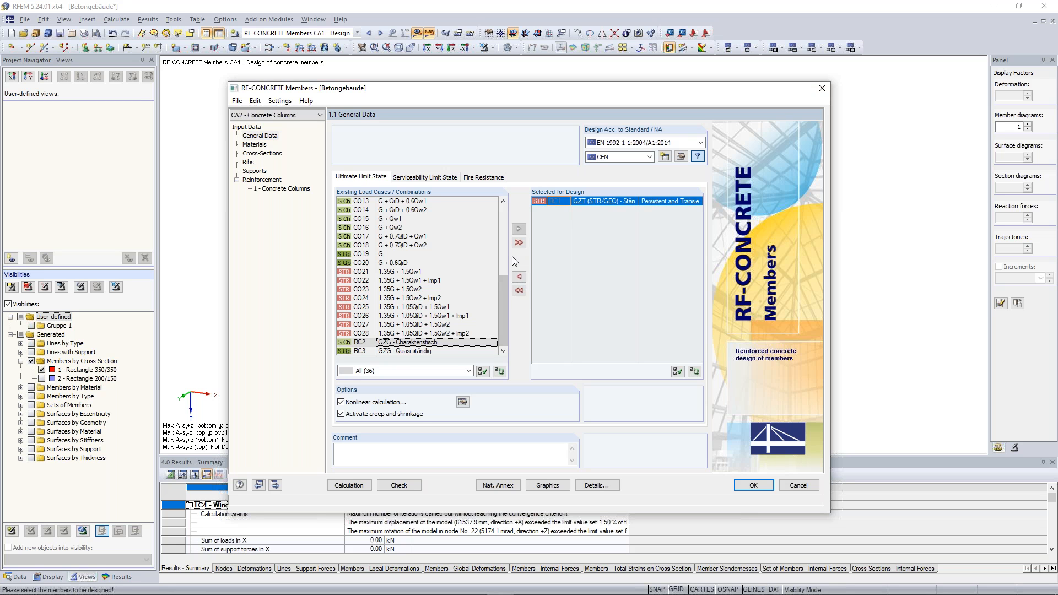
{"action": "left_click", "coordinate": [520, 277]}
{"action": "left_click", "coordinate": [385, 272]}
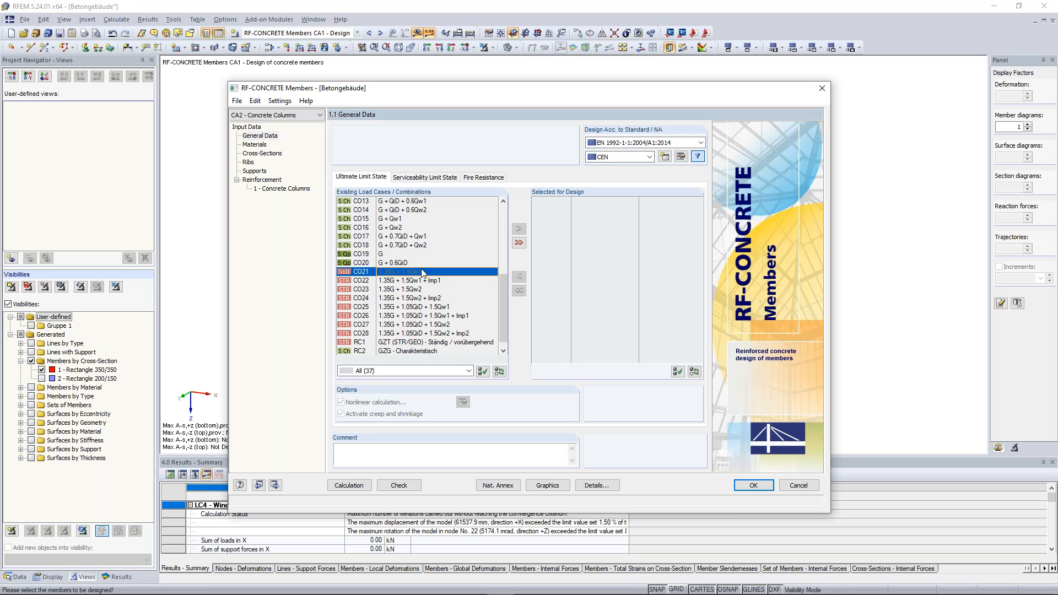
{"action": "left_click_drag", "start_coordinate": [503, 289], "coordinate": [503, 216]}
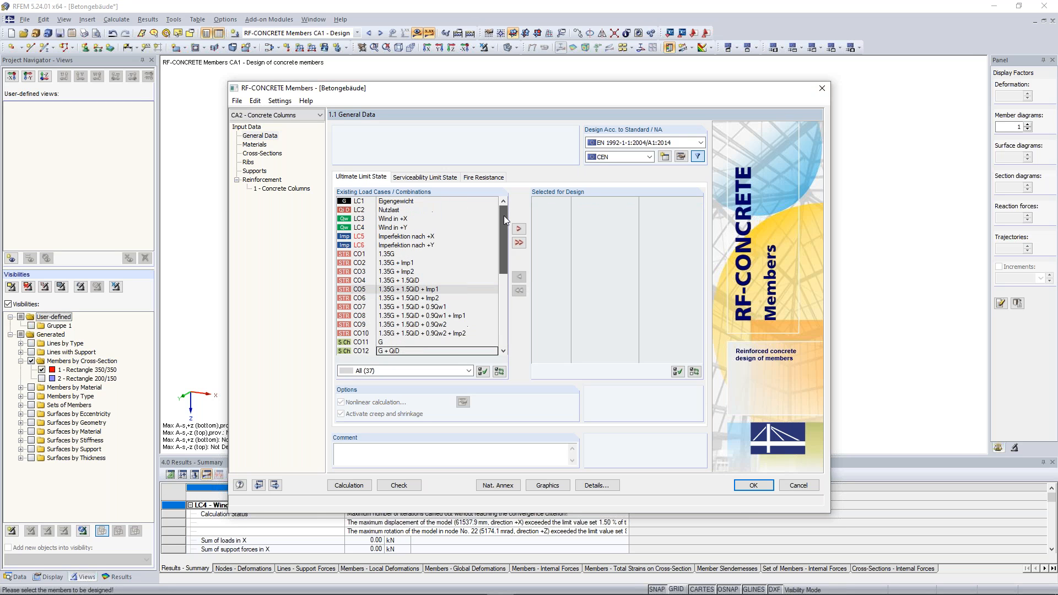
{"action": "left_click", "coordinate": [411, 254]}
{"action": "left_click", "coordinate": [431, 333], "text": "shift"}
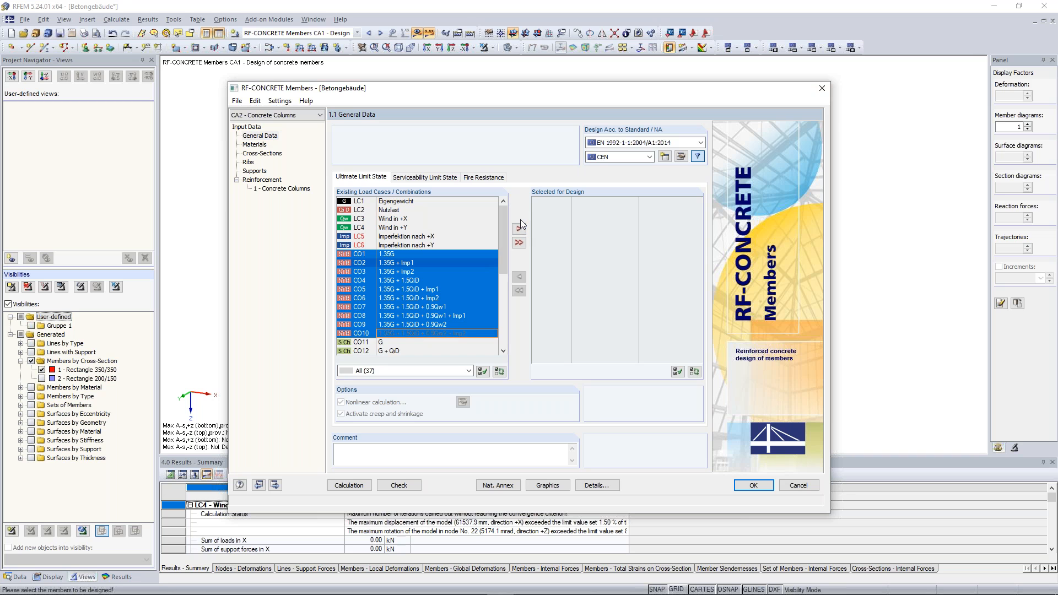
{"action": "left_click", "coordinate": [519, 228]}
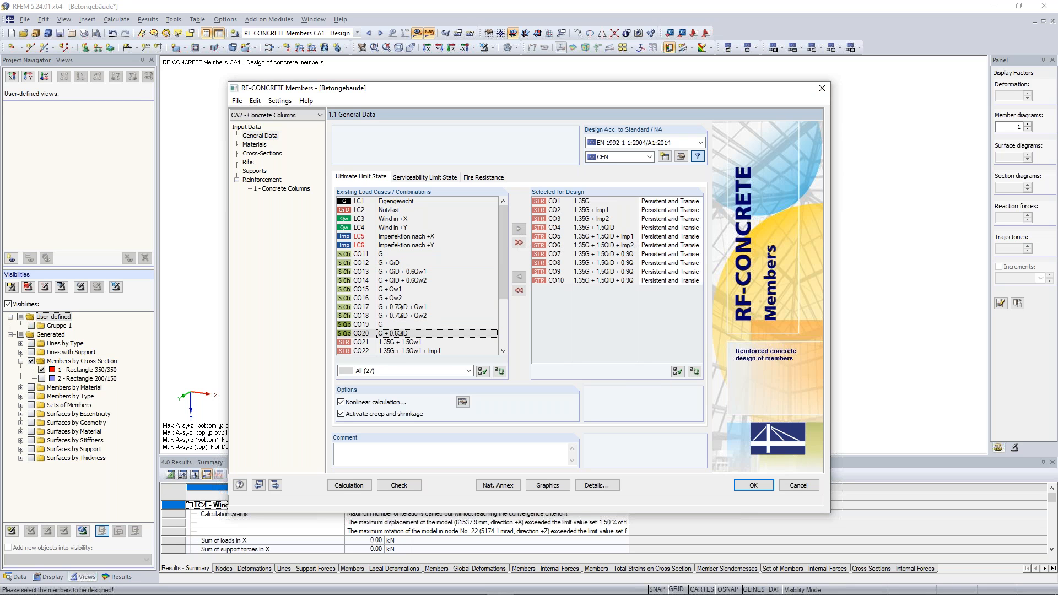
Step: Start the nonlinear calculation of the Concrete Columns case for CO1 to CO10 and cancel it while running
{"action": "left_click", "coordinate": [350, 486]}
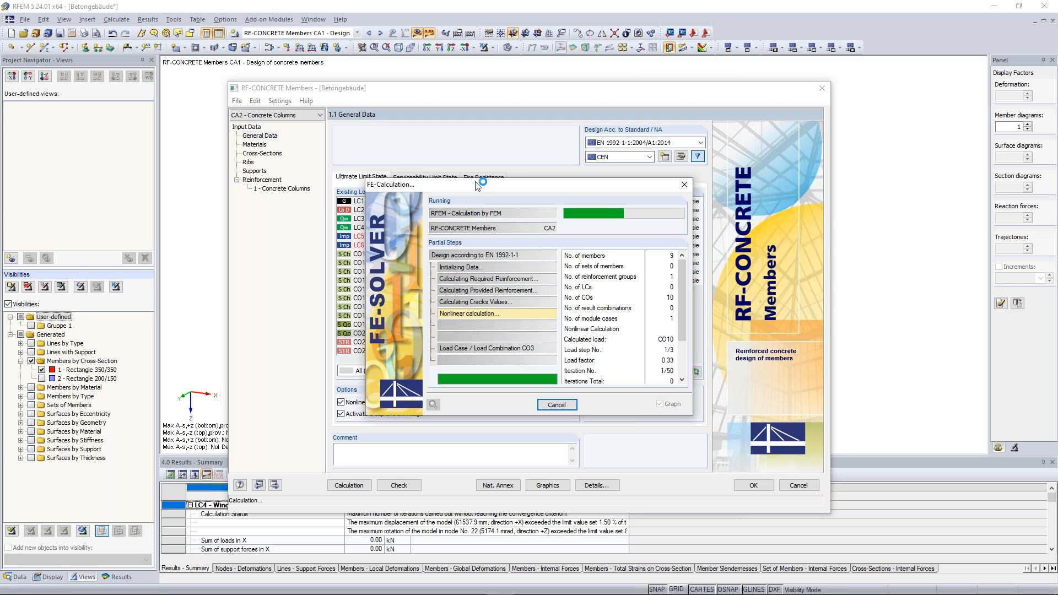
{"action": "left_click_drag", "start_coordinate": [481, 187], "coordinate": [432, 218]}
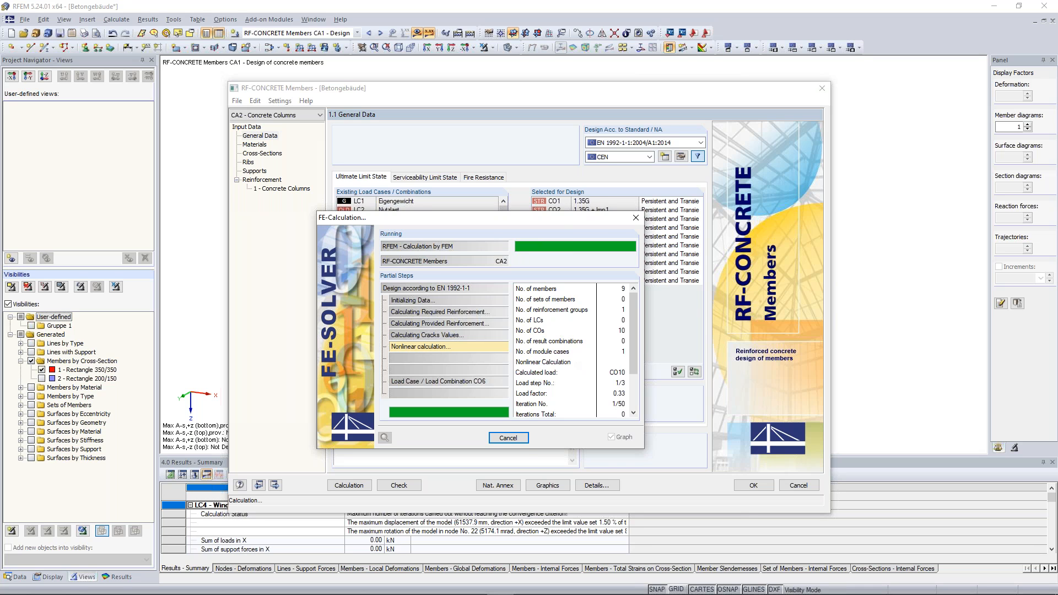
{"action": "mouse_move", "coordinate": [550, 223]}
{"action": "left_mouse_down"}
{"action": "mouse_move", "coordinate": [500, 371]}
{"action": "mouse_move", "coordinate": [547, 217]}
{"action": "left_mouse_up"}
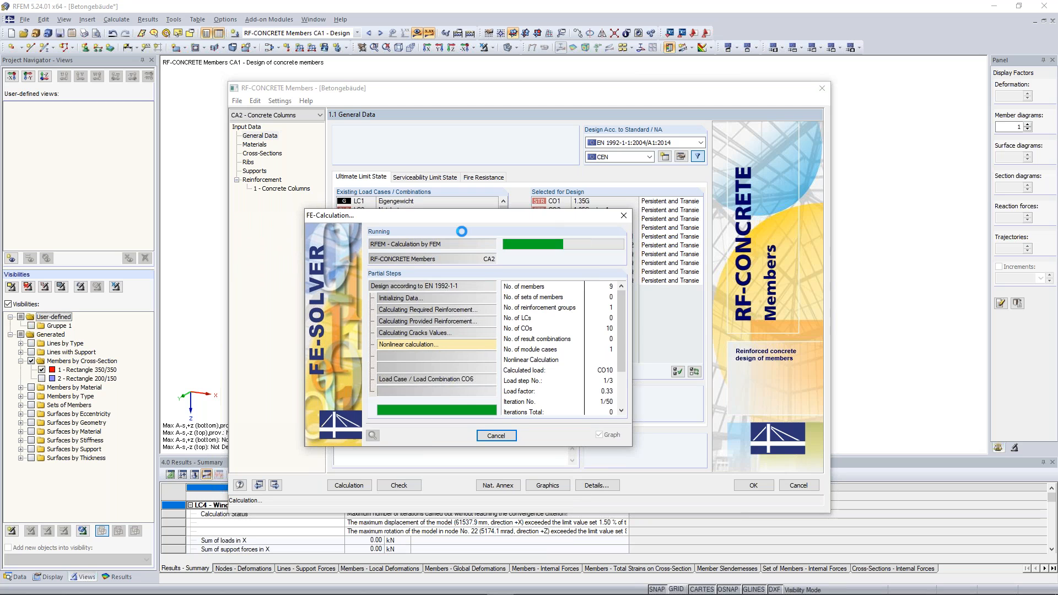
{"action": "left_click_drag", "start_coordinate": [547, 216], "coordinate": [378, 192]}
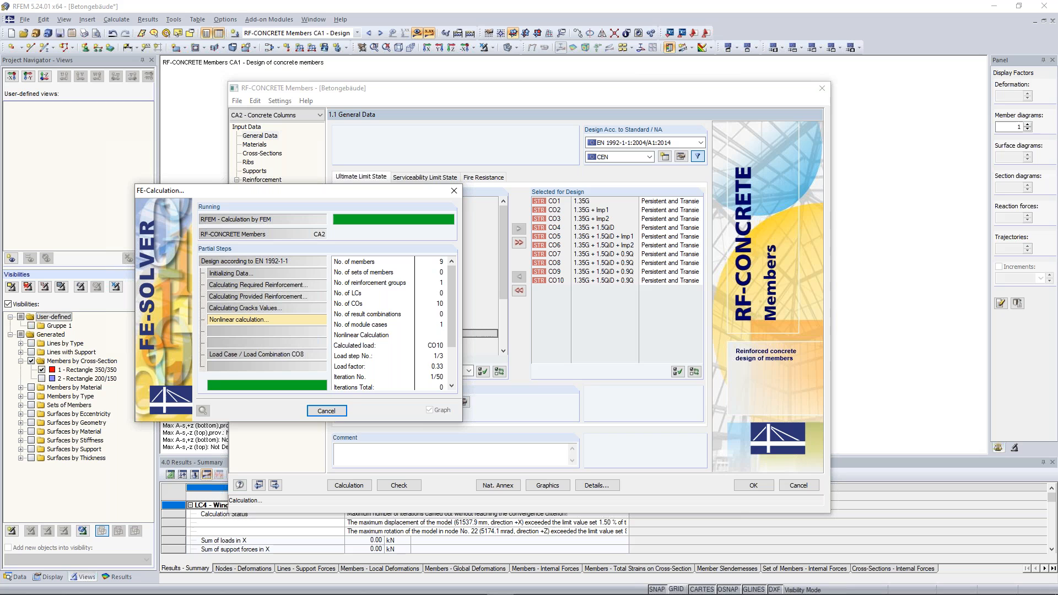
{"action": "left_click_drag", "start_coordinate": [418, 194], "coordinate": [417, 144]}
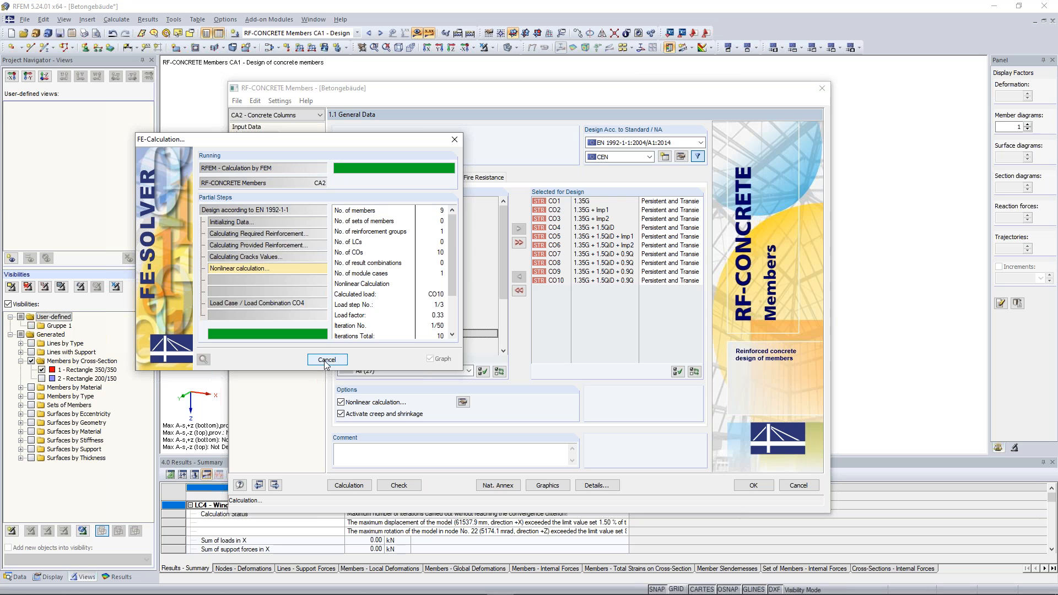
{"action": "left_click", "coordinate": [326, 360]}
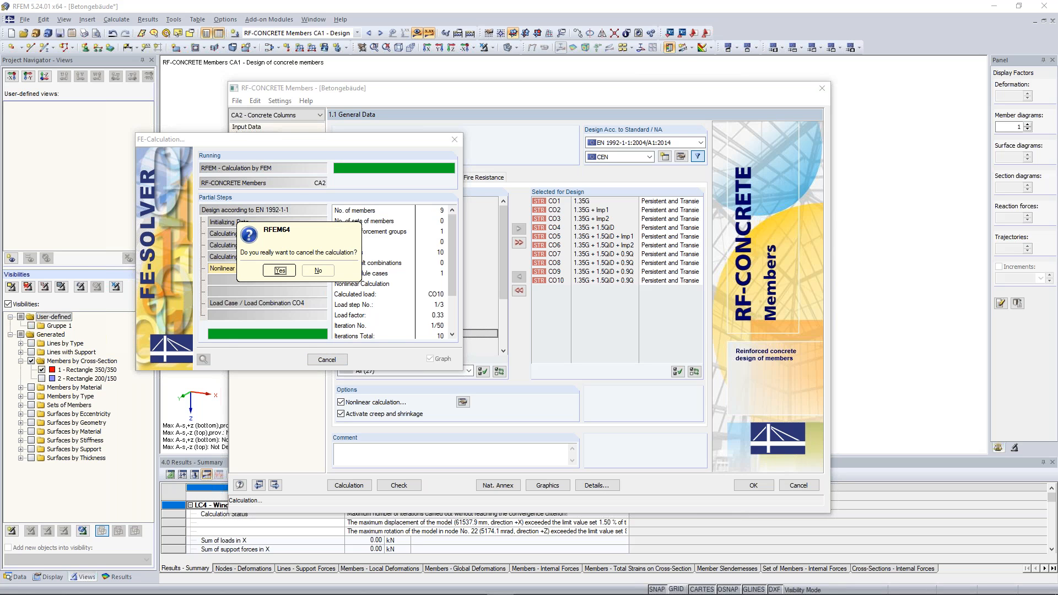
{"action": "left_click", "coordinate": [280, 271]}
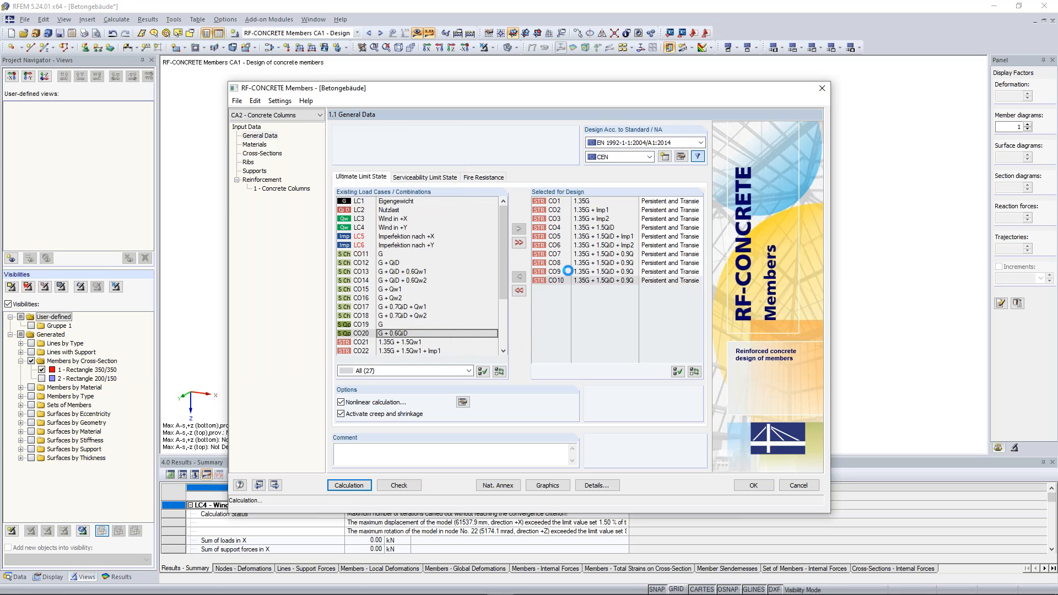
Step: Examine the required reinforcement by cross-section for Rectangle 350/350, including the note on the total longitudinal reinforcement
{"action": "left_click", "coordinate": [529, 324]}
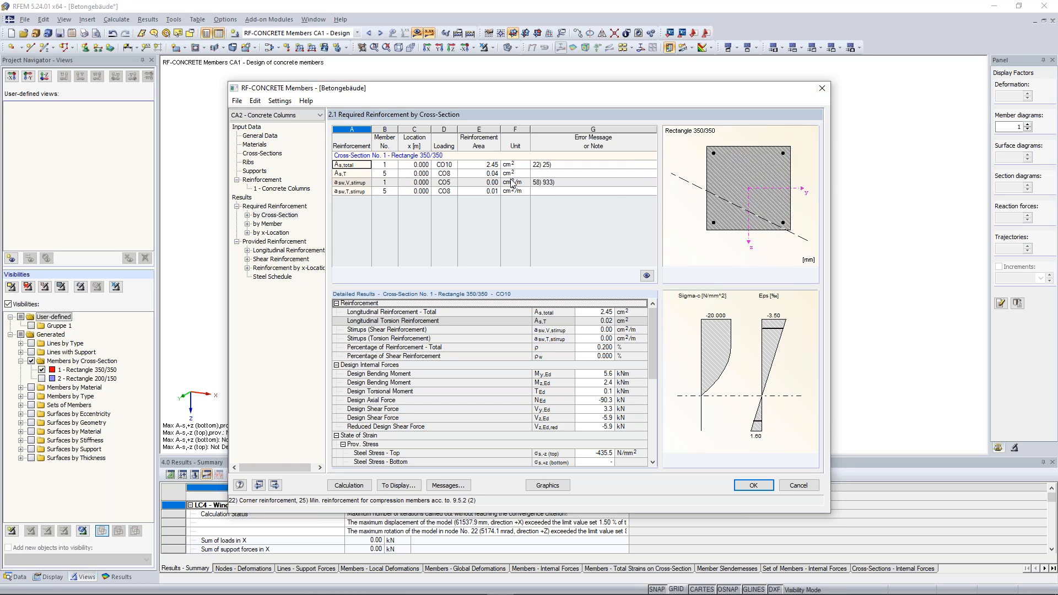
{"action": "left_click", "coordinate": [547, 165]}
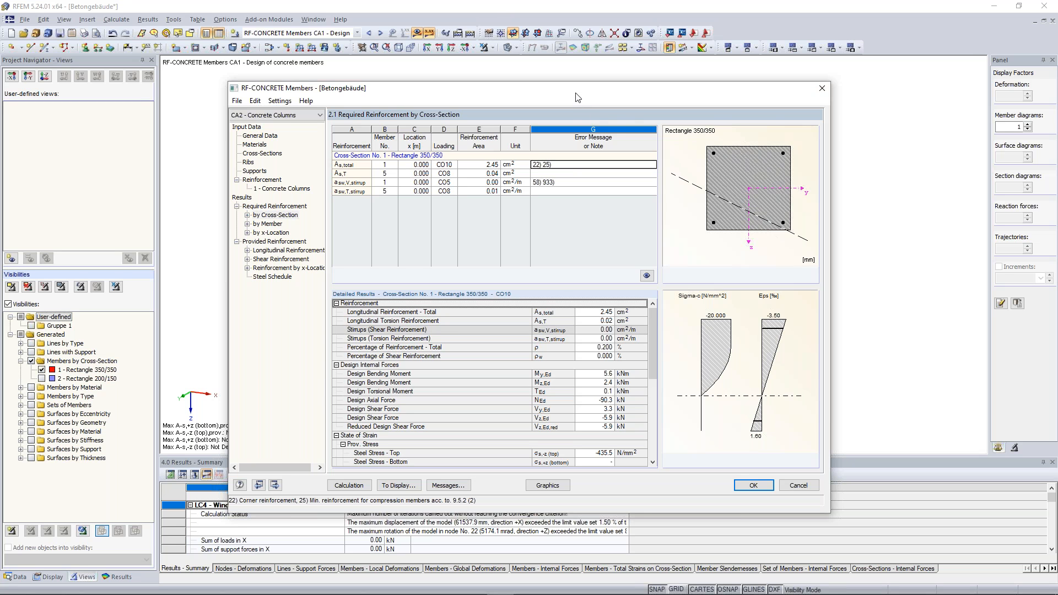
Step: Inspect the provided longitudinal reinforcement of the columns in 3D and expand the required reinforcement by member
{"action": "left_click", "coordinate": [247, 250]}
{"action": "left_click", "coordinate": [278, 259]}
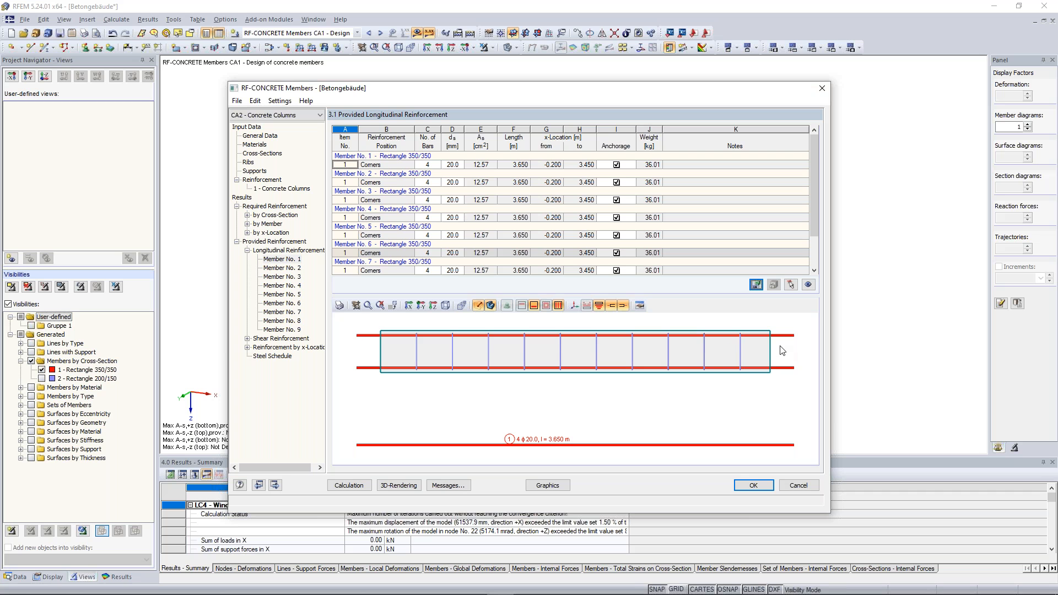
{"action": "scroll", "coordinate": [761, 353], "scroll_direction": "down", "scroll_amount": 1}
{"action": "middle_click_drag", "start_coordinate": [788, 342], "coordinate": [634, 254], "text": "ctrl"}
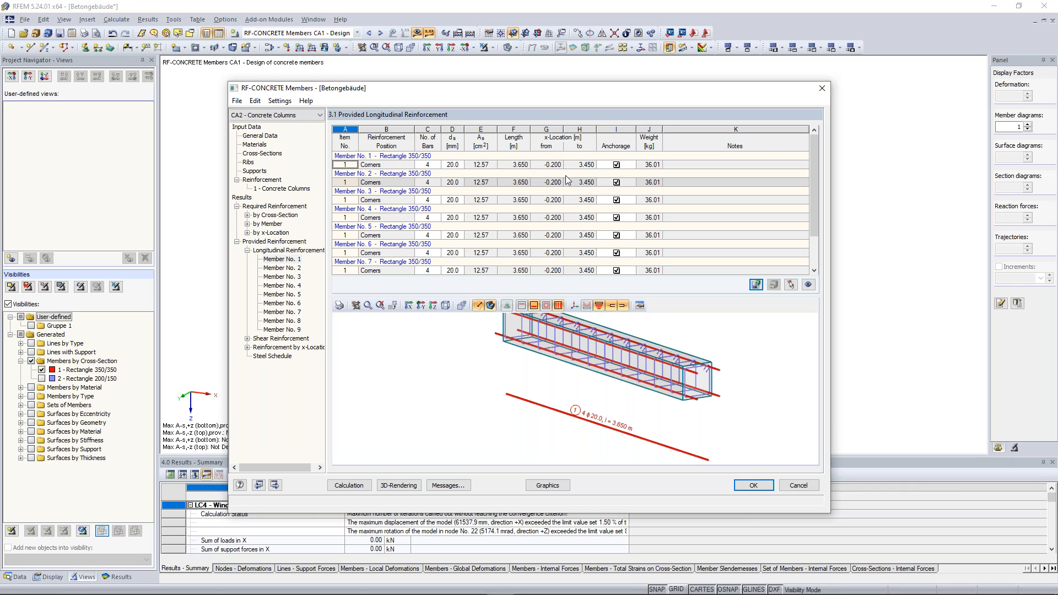
{"action": "left_click", "coordinate": [247, 223]}
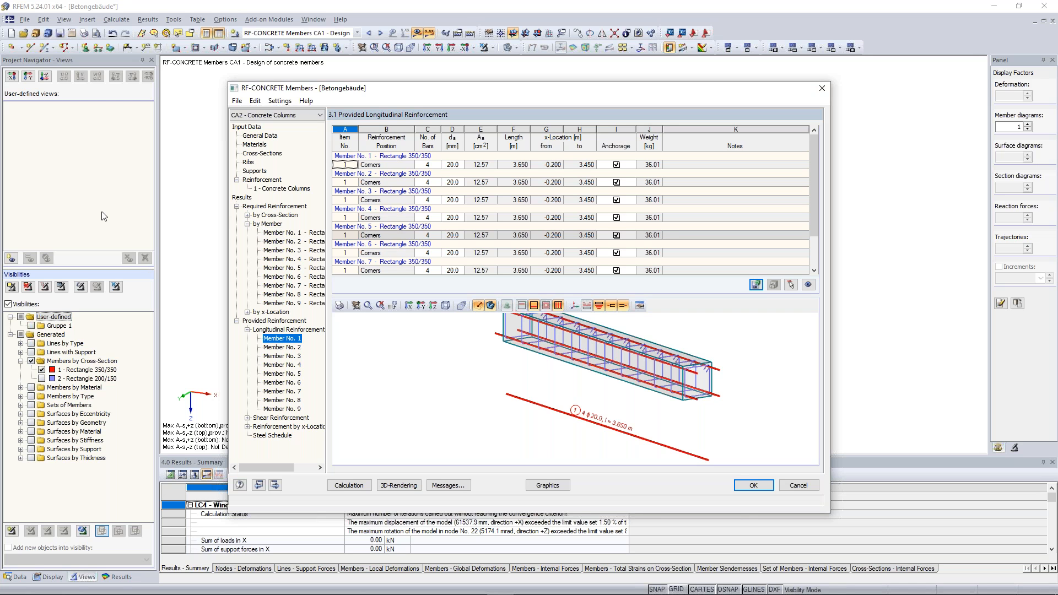
Step: Show the Concrete Columns results in the model graphic and cancel the visibility mode to display the whole building
{"action": "left_click", "coordinate": [542, 485]}
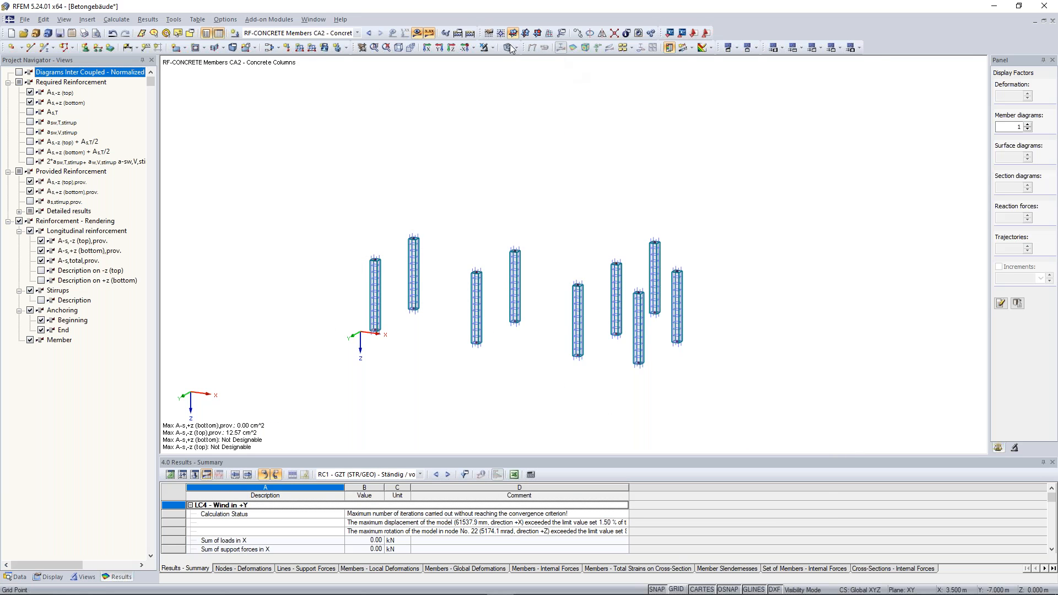
{"action": "left_click", "coordinate": [483, 48]}
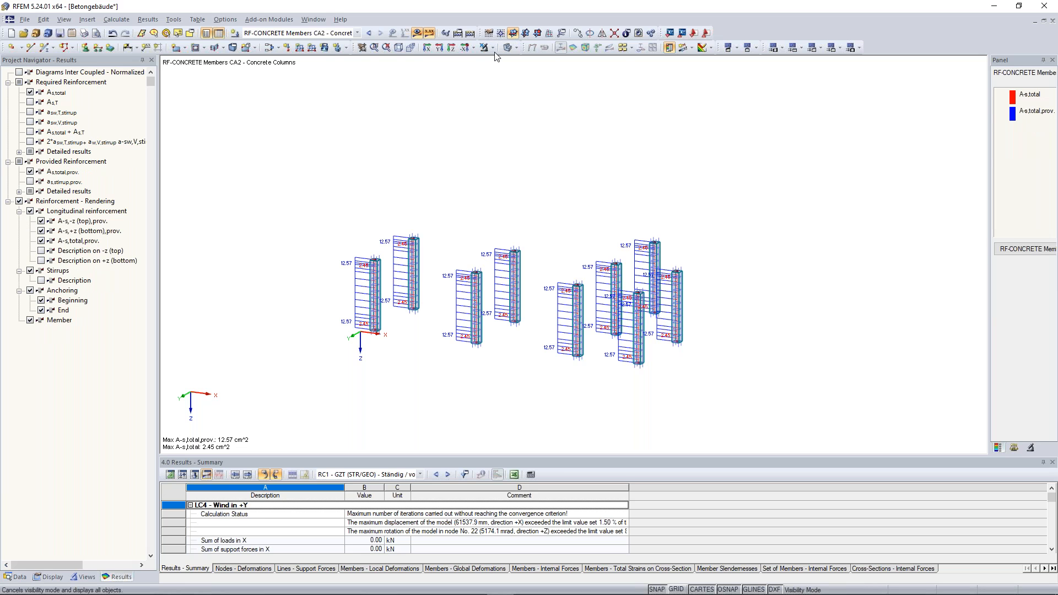
{"action": "left_click", "coordinate": [495, 49]}
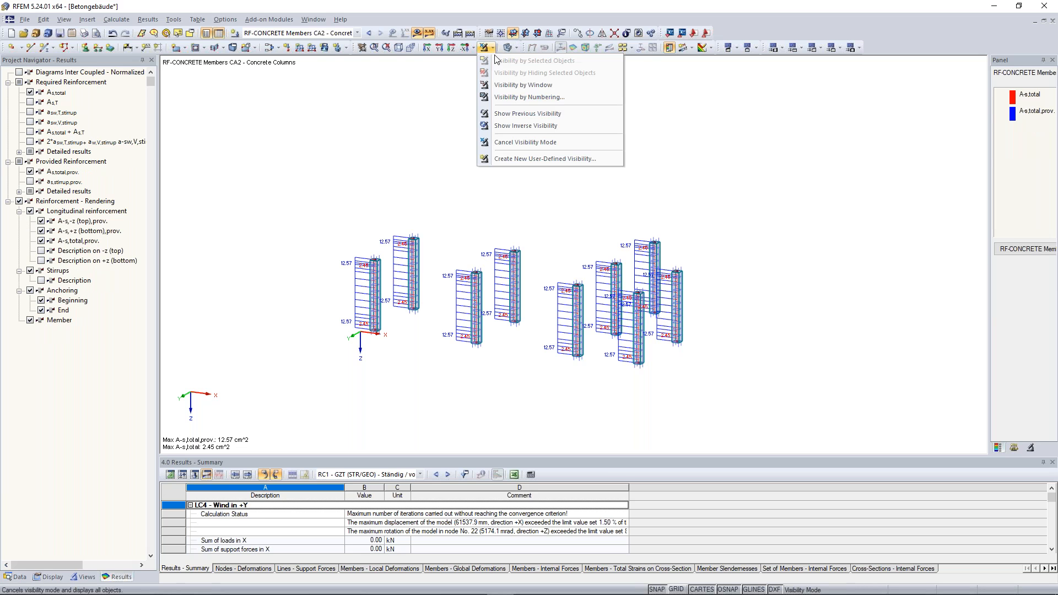
{"action": "left_click", "coordinate": [512, 143]}
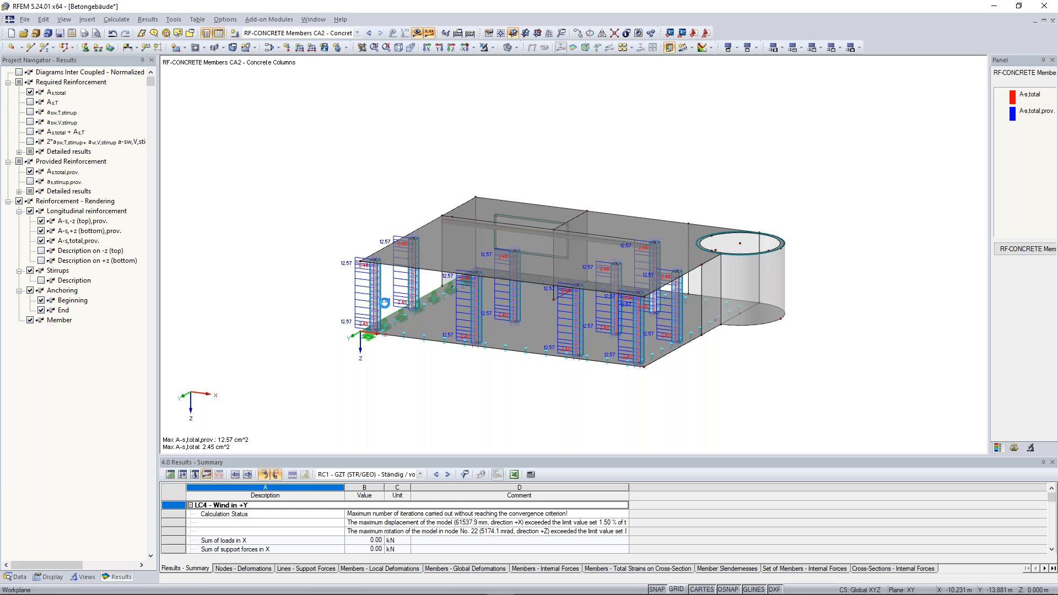
Step: Examine the rendered column reinforcement and the diagrams of required and provided total reinforcement within the whole building
{"action": "scroll", "coordinate": [357, 268], "scroll_direction": "up", "scroll_amount": 5}
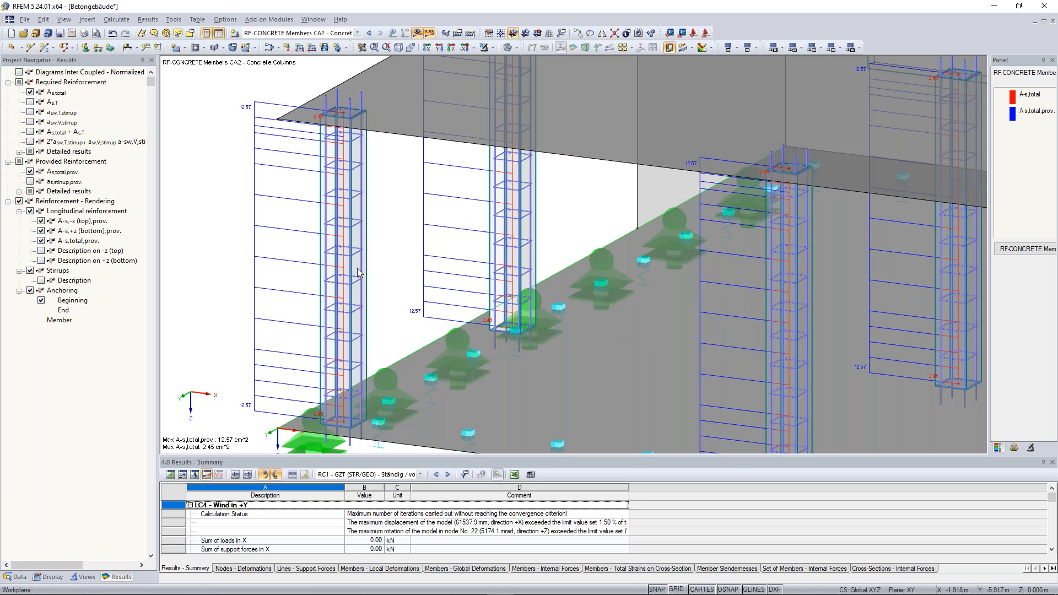
{"action": "scroll", "coordinate": [357, 267], "scroll_direction": "down", "scroll_amount": 2}
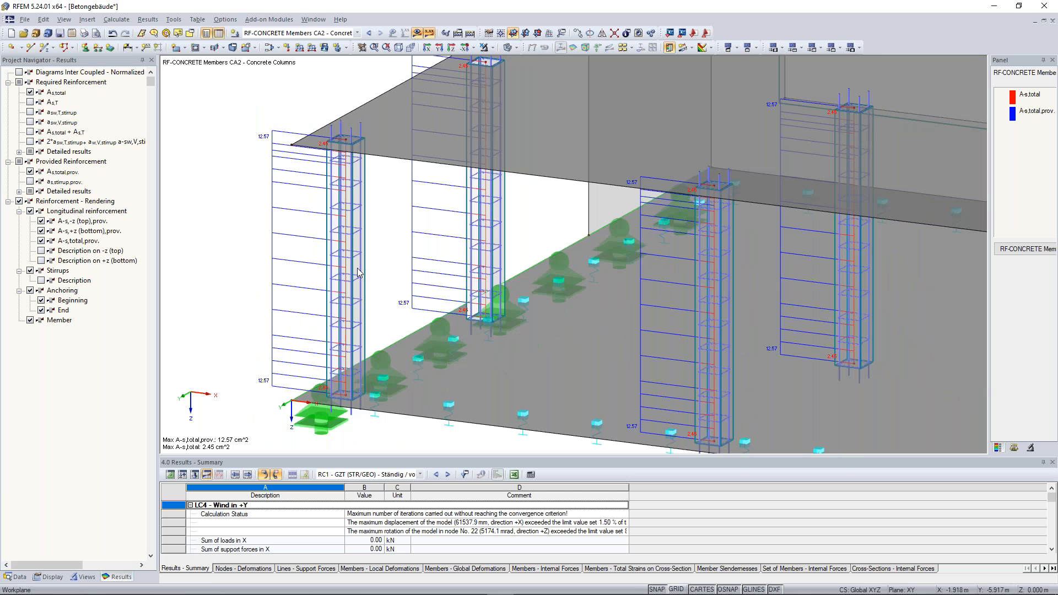
{"action": "scroll", "coordinate": [685, 349], "scroll_direction": "down", "scroll_amount": 5}
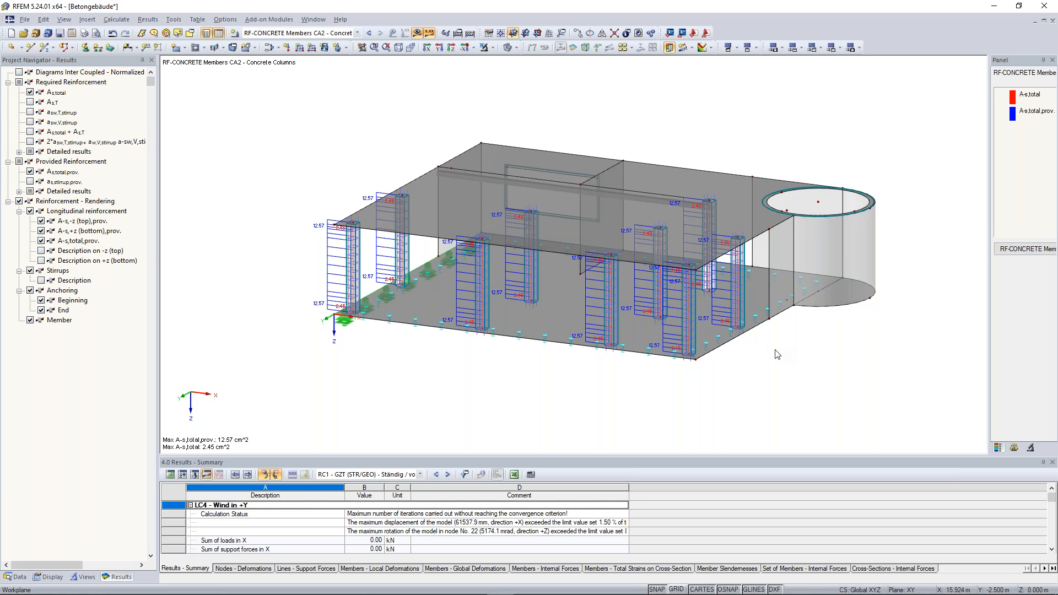
{"action": "middle_click_drag", "start_coordinate": [777, 355], "coordinate": [742, 360]}
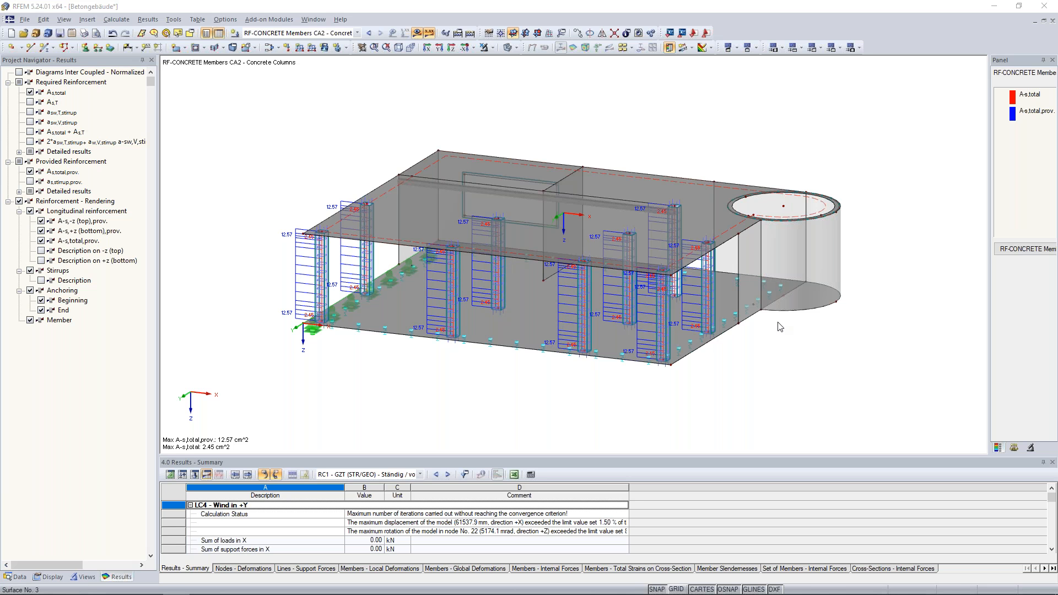
{"action": "middle_click_drag", "start_coordinate": [785, 330], "coordinate": [752, 315], "text": "ctrl"}
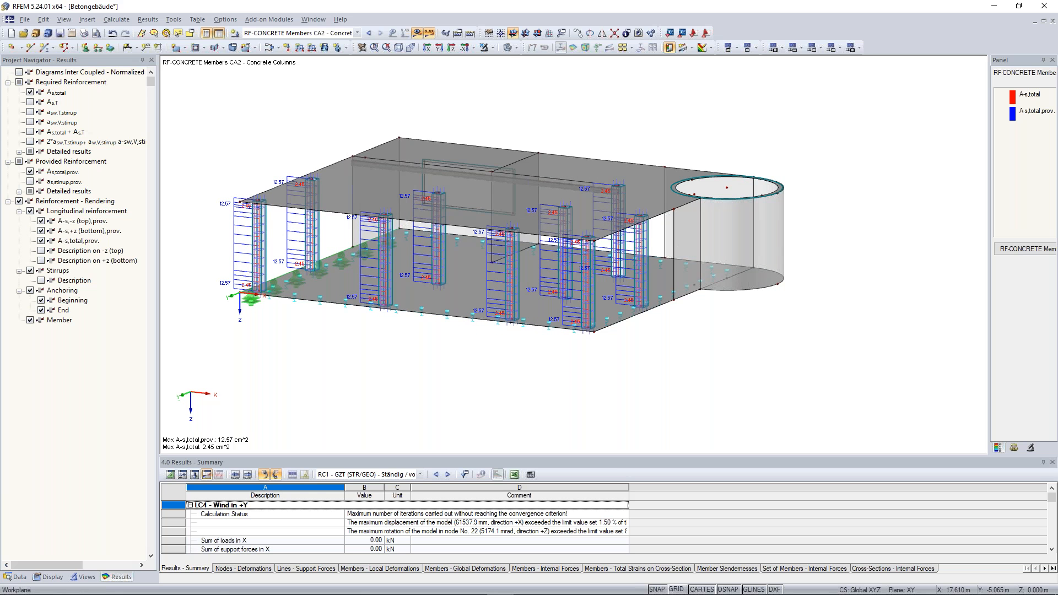
{"action": "scroll", "coordinate": [687, 340], "scroll_direction": "down", "scroll_amount": 1}
{"action": "middle_click_drag", "start_coordinate": [687, 340], "coordinate": [725, 362]}
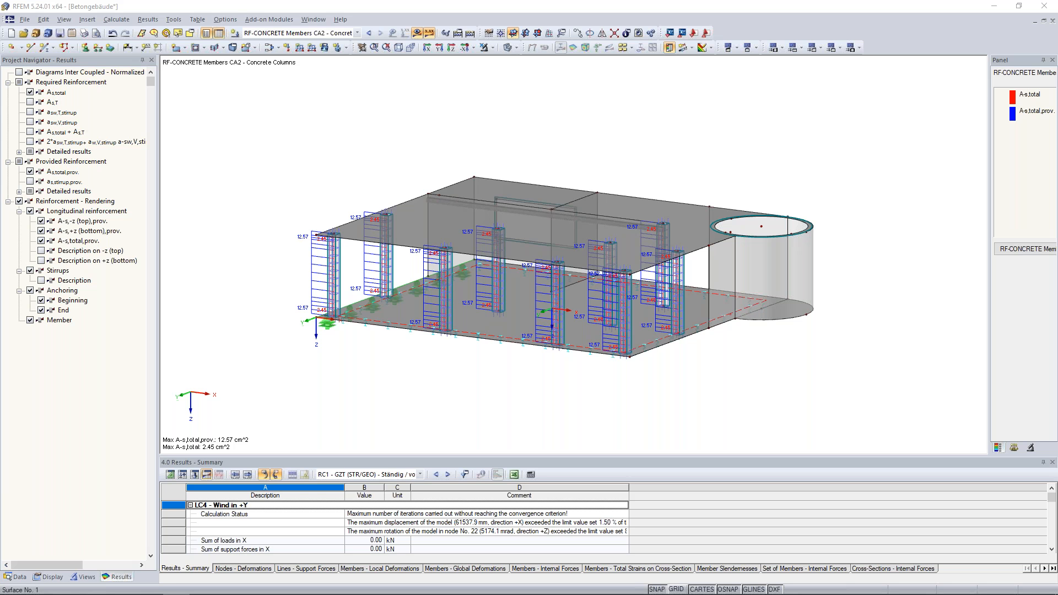
Step: Switch to the web browser and go from the scissor hinge FAQ to the Dlubal home page
{"action": "left_click_drag", "start_coordinate": [0, 56], "coordinate": [578, 91]}
{"action": "double_click", "coordinate": [579, 95]}
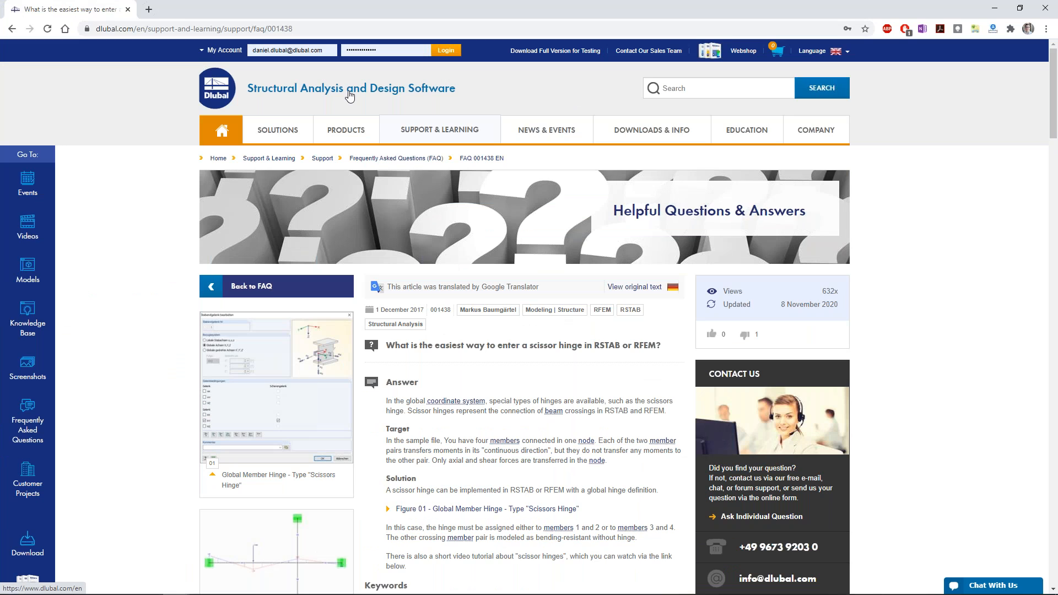
{"action": "left_click", "coordinate": [228, 92]}
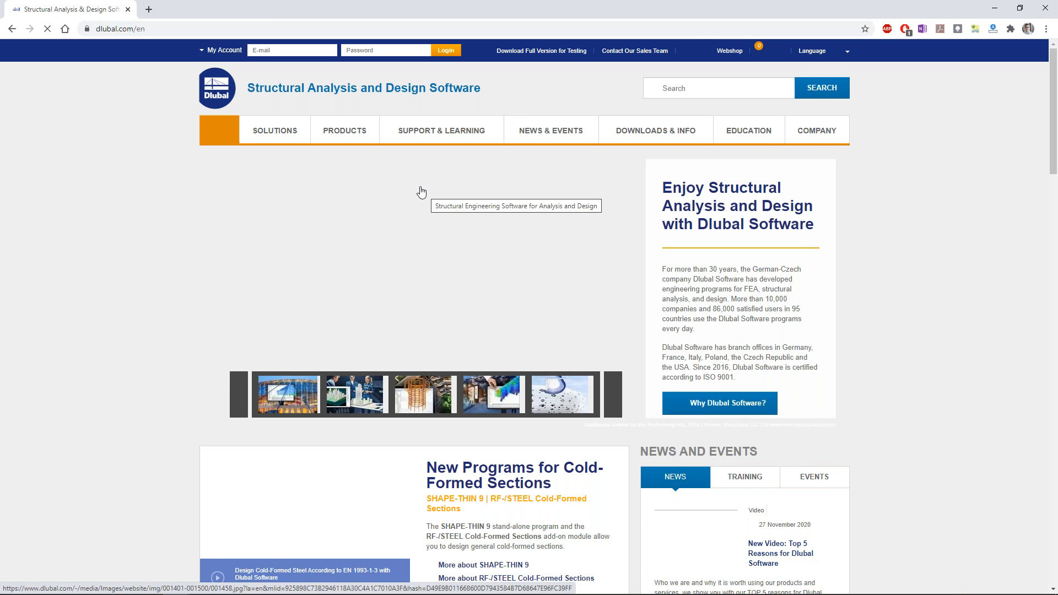
Step: Look over the website's support and education offers, open the Webinars page and view its listed webinars
{"action": "mouse_move", "coordinate": [420, 140]}
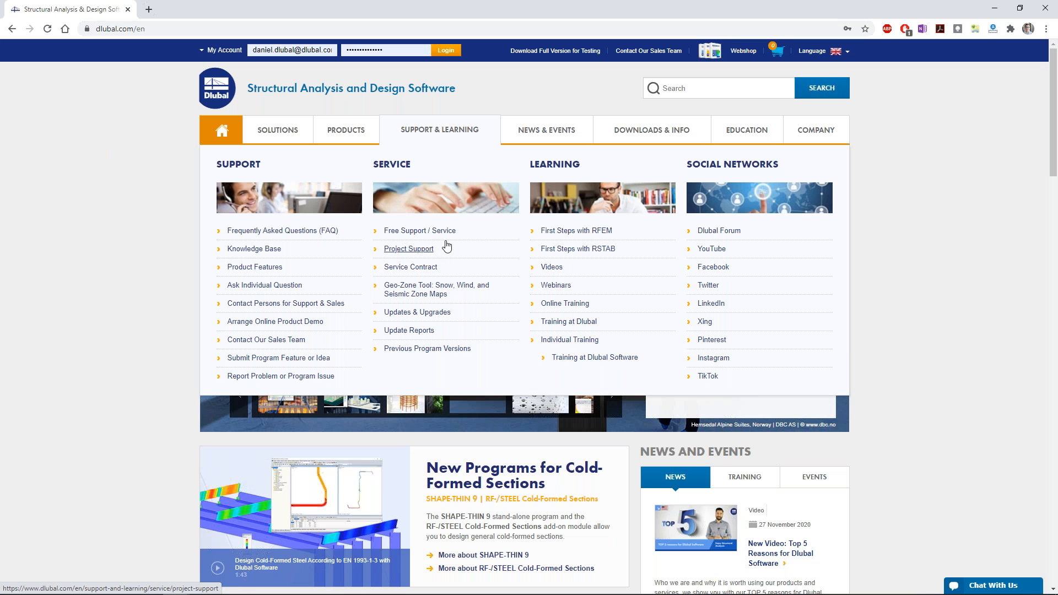
{"action": "mouse_move", "coordinate": [728, 142]}
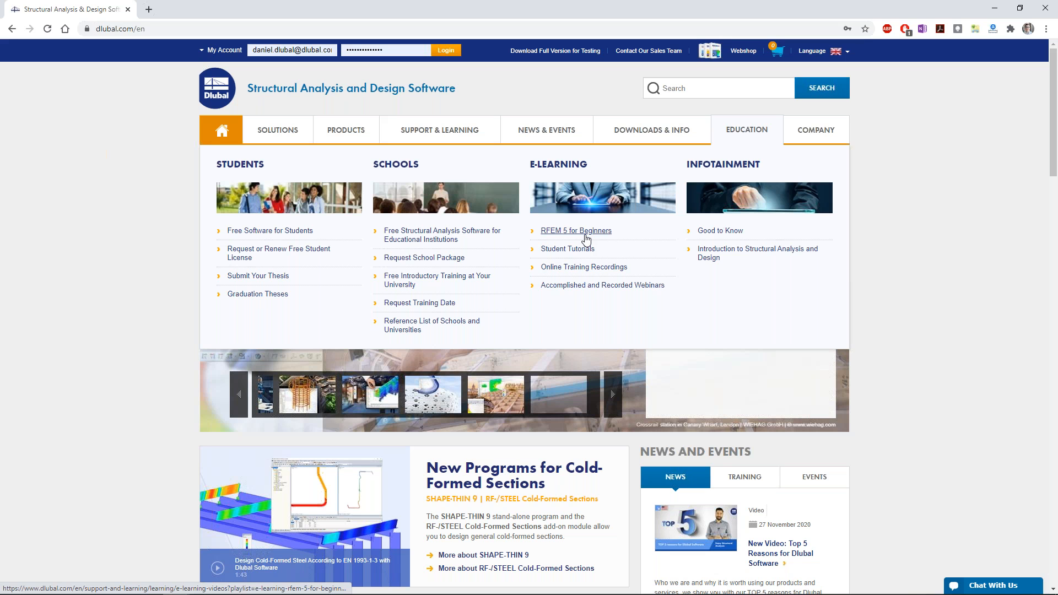
{"action": "mouse_move", "coordinate": [487, 137]}
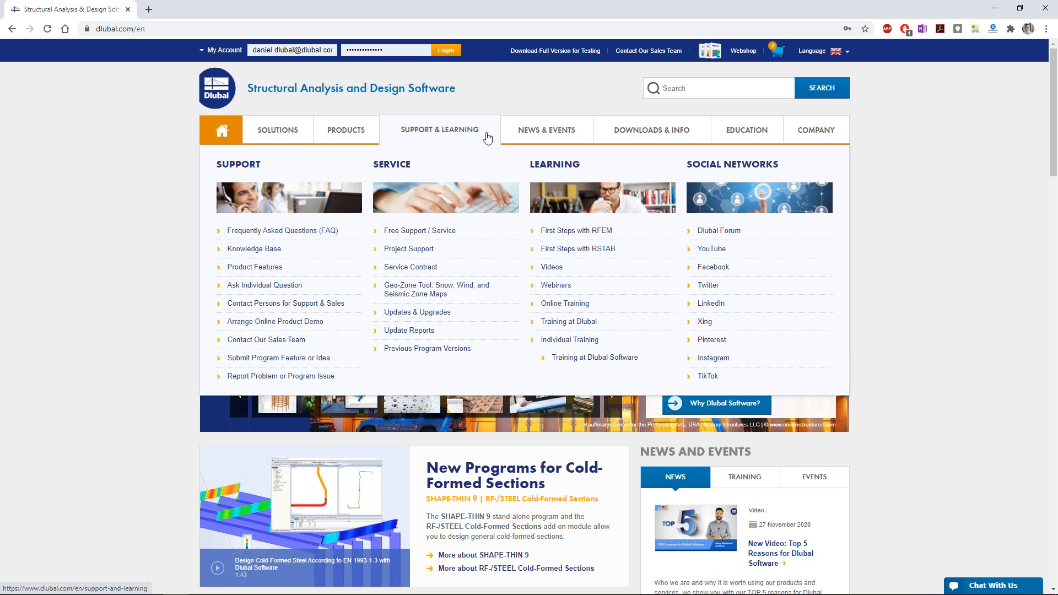
{"action": "left_click", "coordinate": [554, 286]}
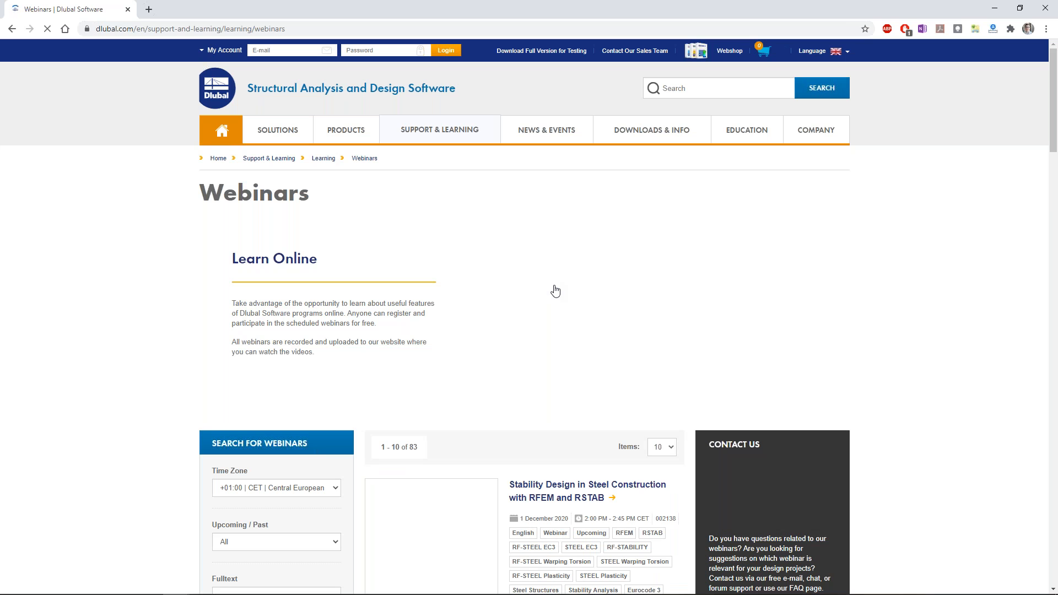
{"action": "scroll", "coordinate": [555, 290], "scroll_direction": "down", "scroll_amount": 2}
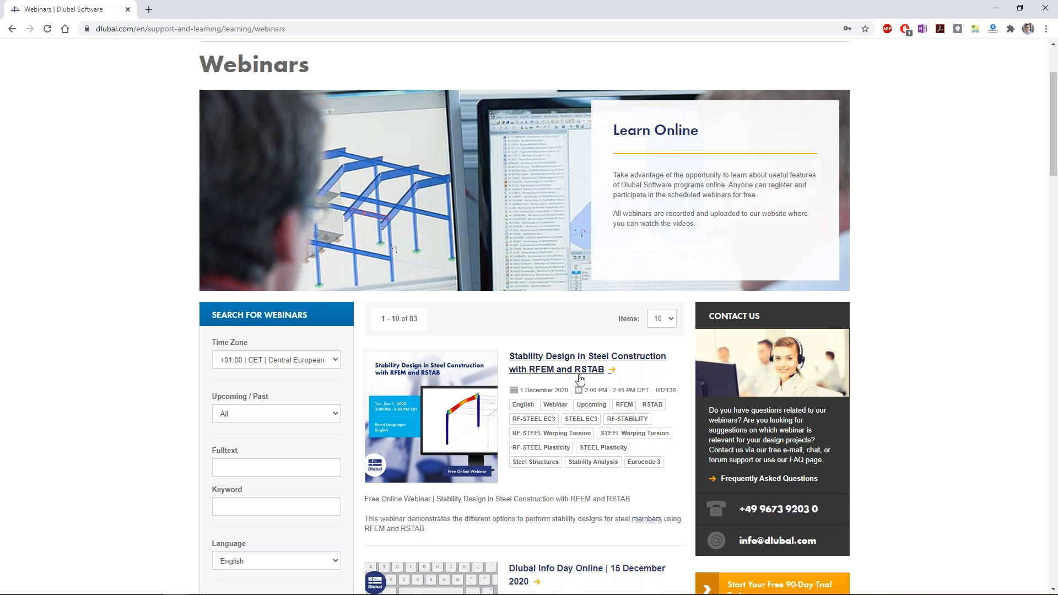
{"action": "scroll", "coordinate": [706, 229], "scroll_direction": "up", "scroll_amount": 3}
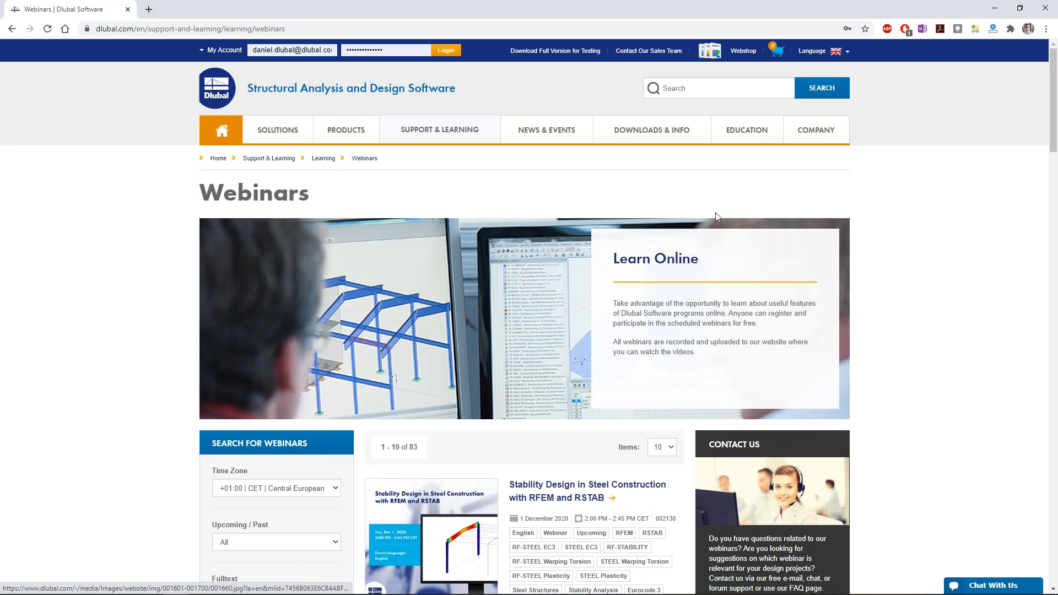